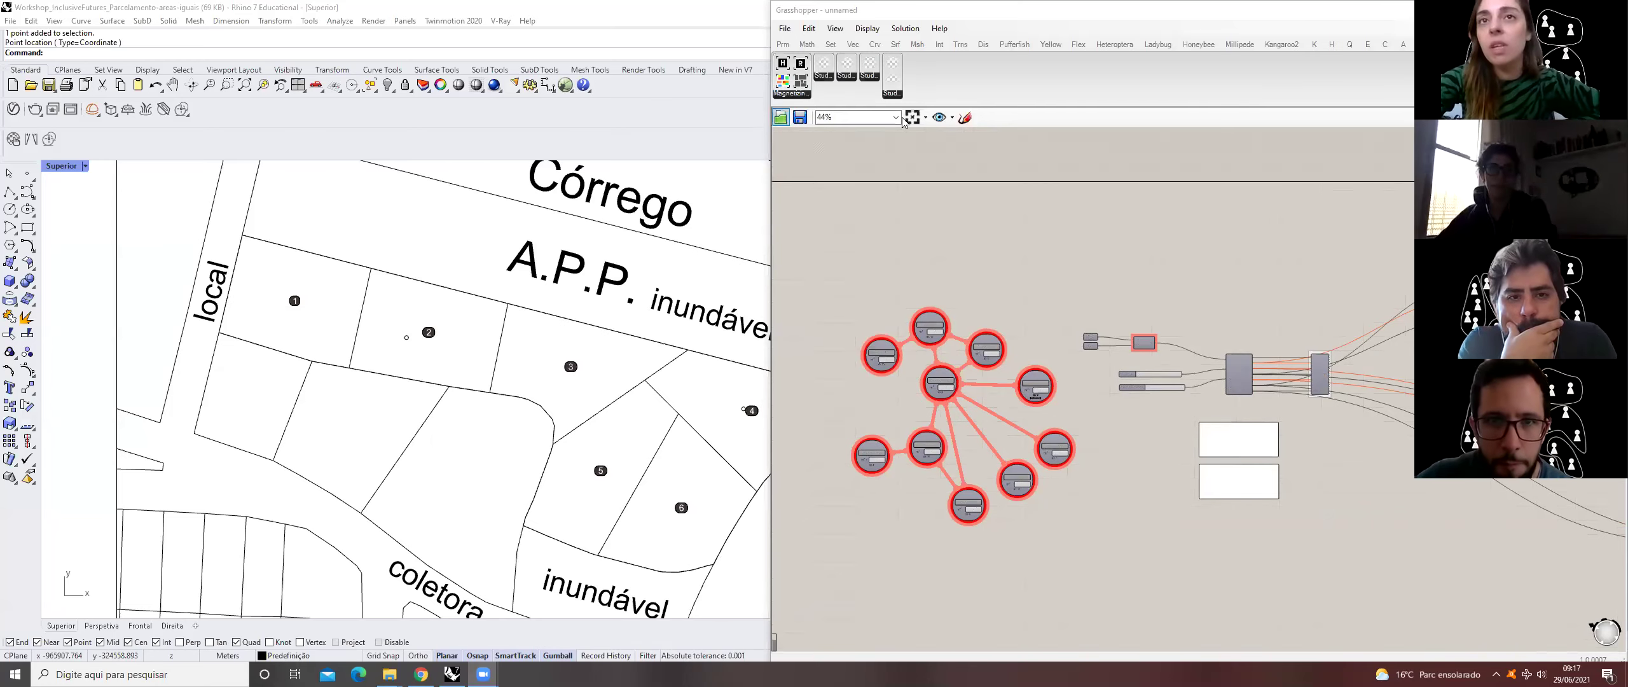
- Examine the available Magnetizing components and the room bubble diagram with its connections and area fields
{"action": "left_click", "coordinate": [805, 95]}
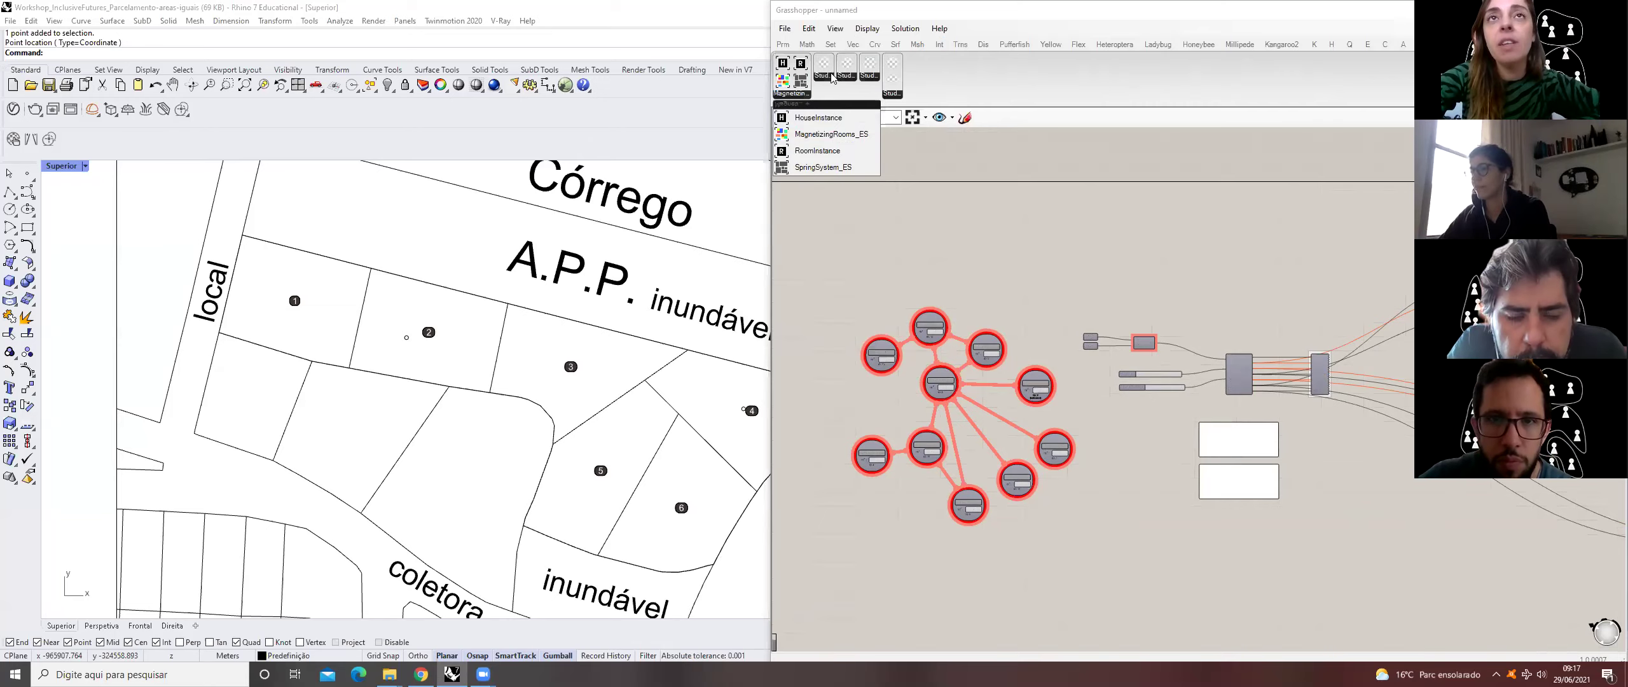
{"action": "mouse_move", "coordinate": [834, 78]}
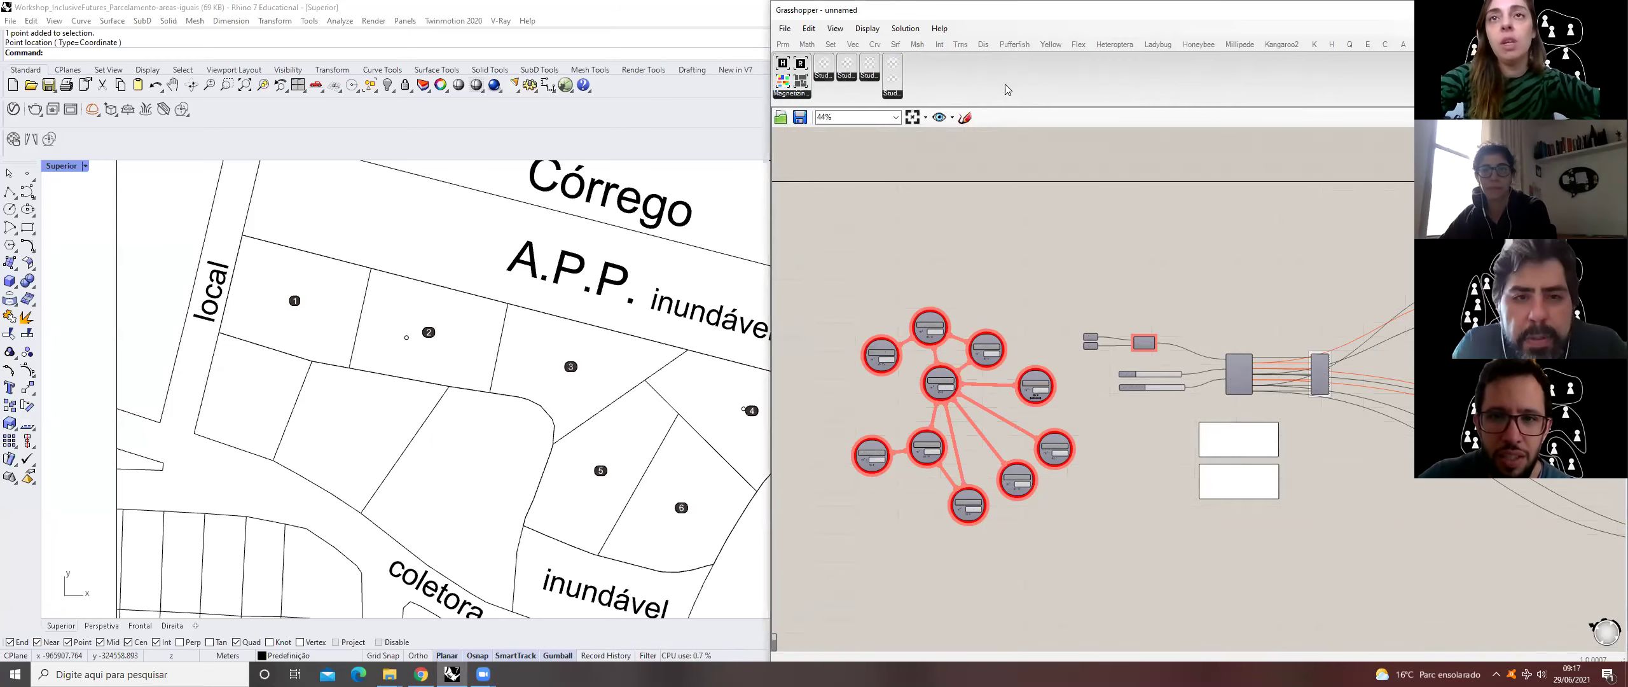
{"action": "scroll", "coordinate": [925, 310], "scroll_direction": "up", "scroll_amount": 4}
{"action": "left_click", "coordinate": [925, 310]}
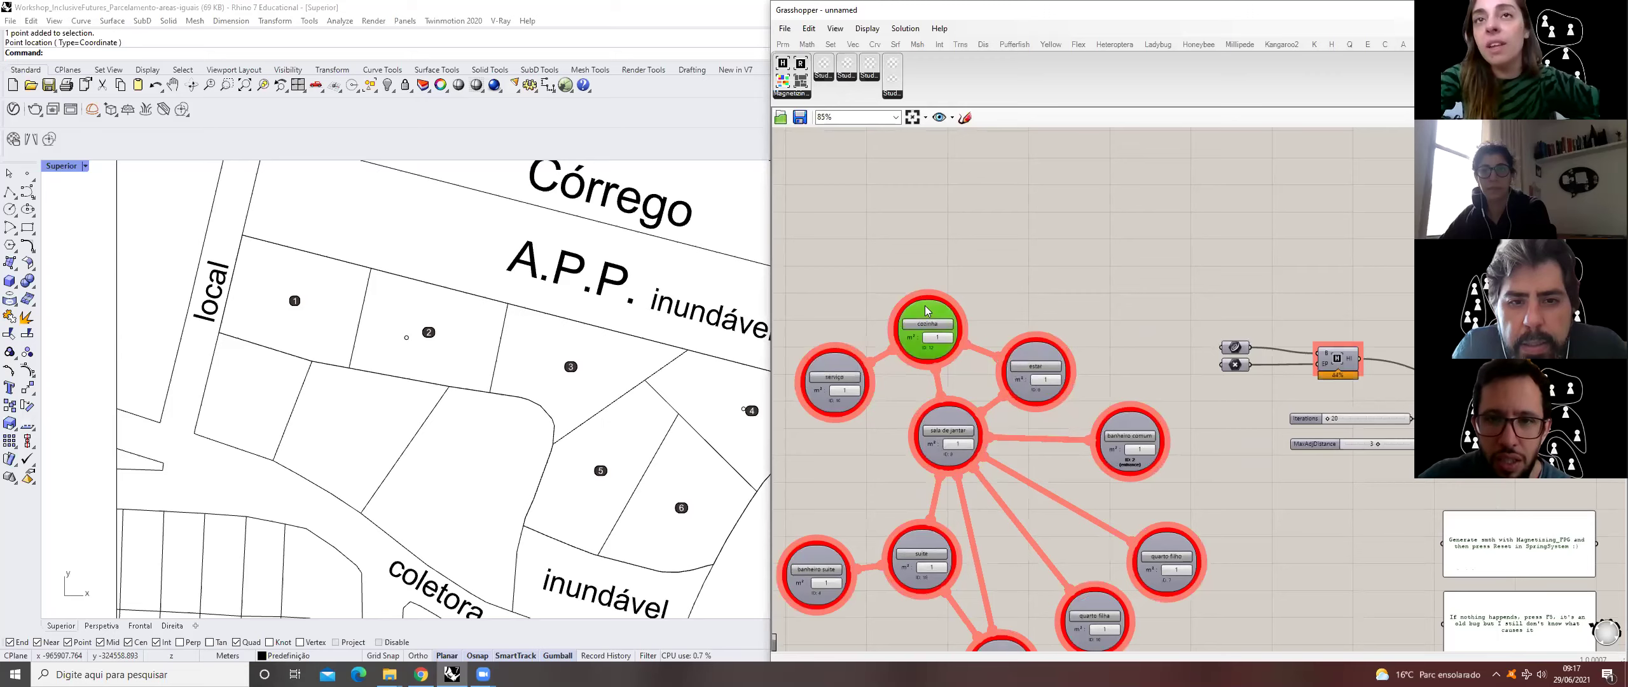
{"action": "scroll", "coordinate": [1051, 297], "scroll_direction": "down", "scroll_amount": 2}
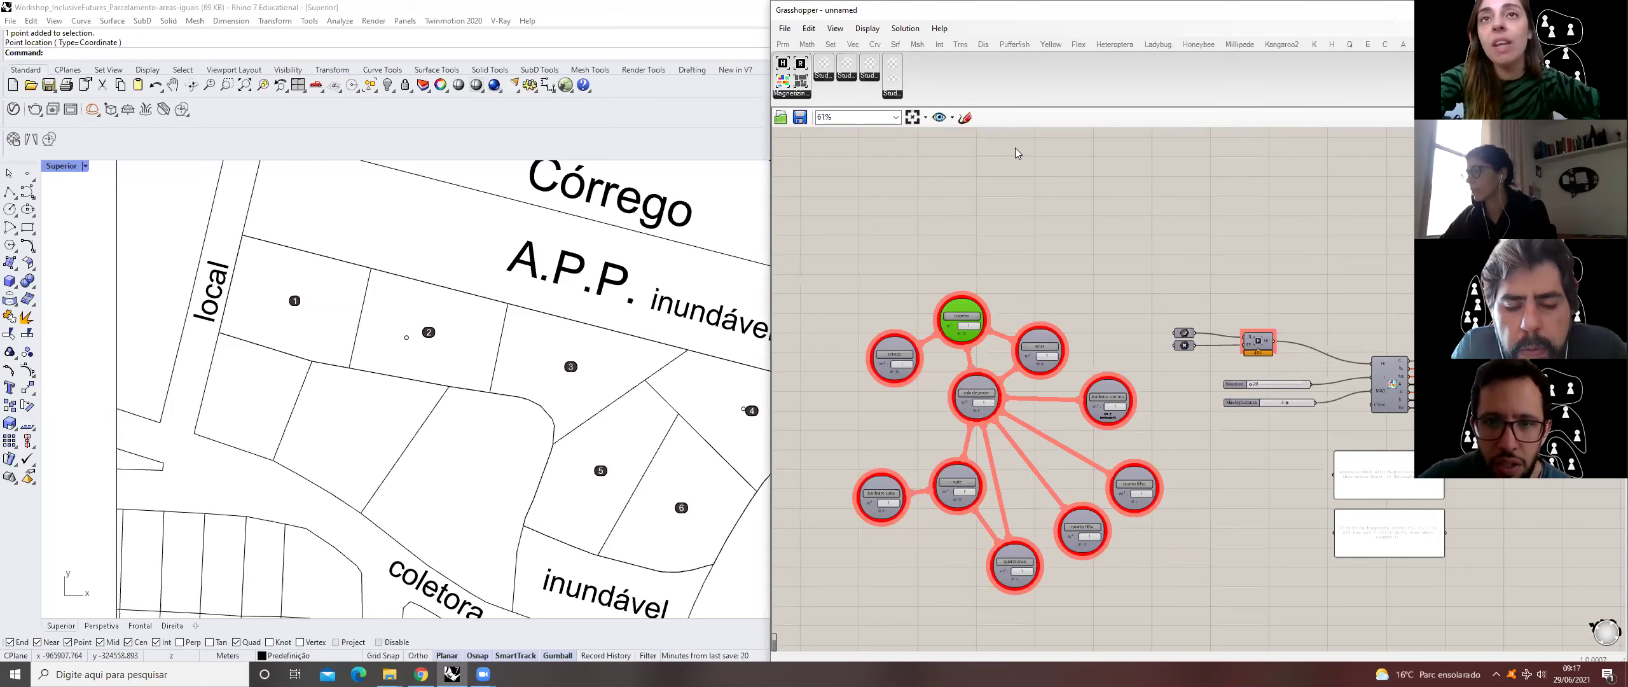
{"action": "scroll", "coordinate": [903, 363], "scroll_direction": "up", "scroll_amount": 4}
{"action": "left_click", "coordinate": [896, 360]}
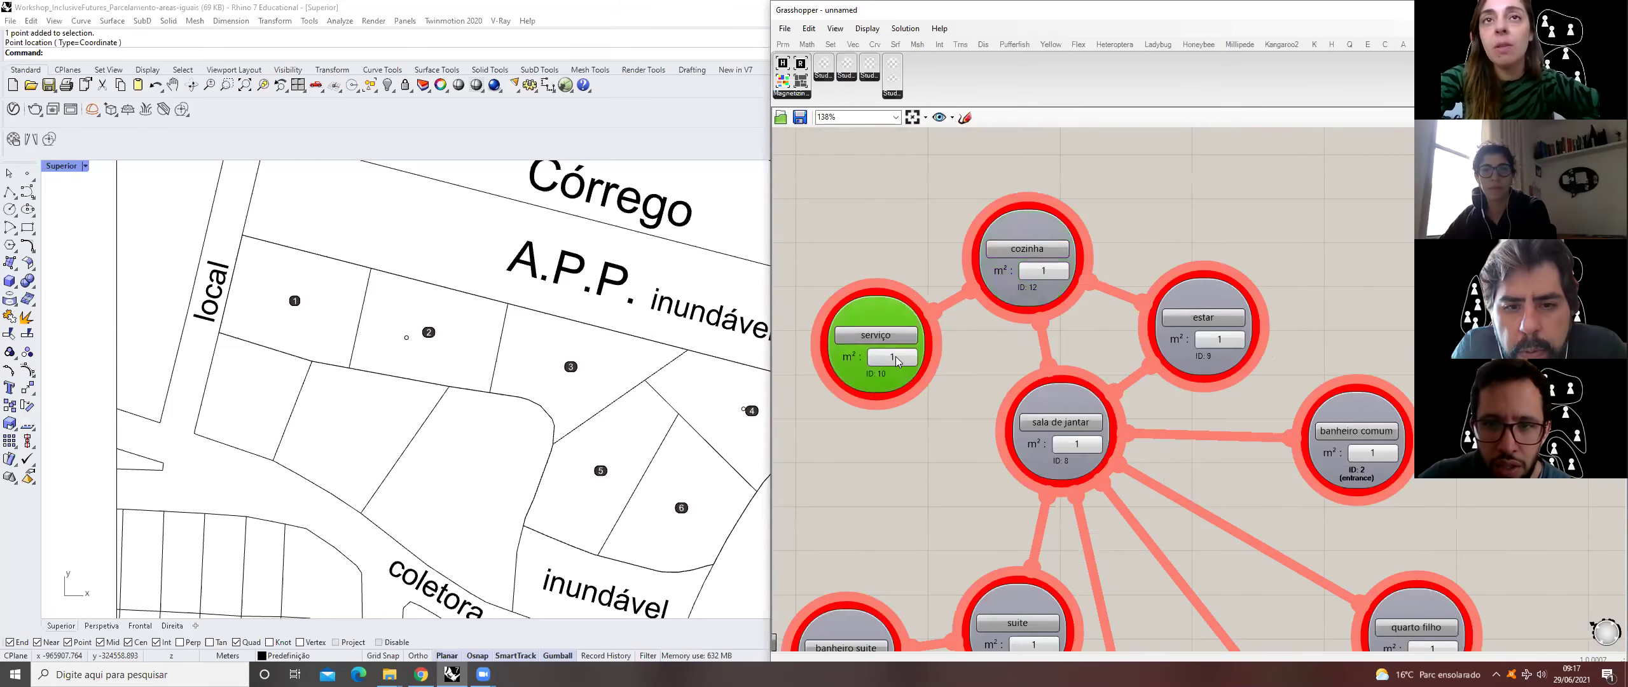
{"action": "double_click", "coordinate": [1003, 355]}
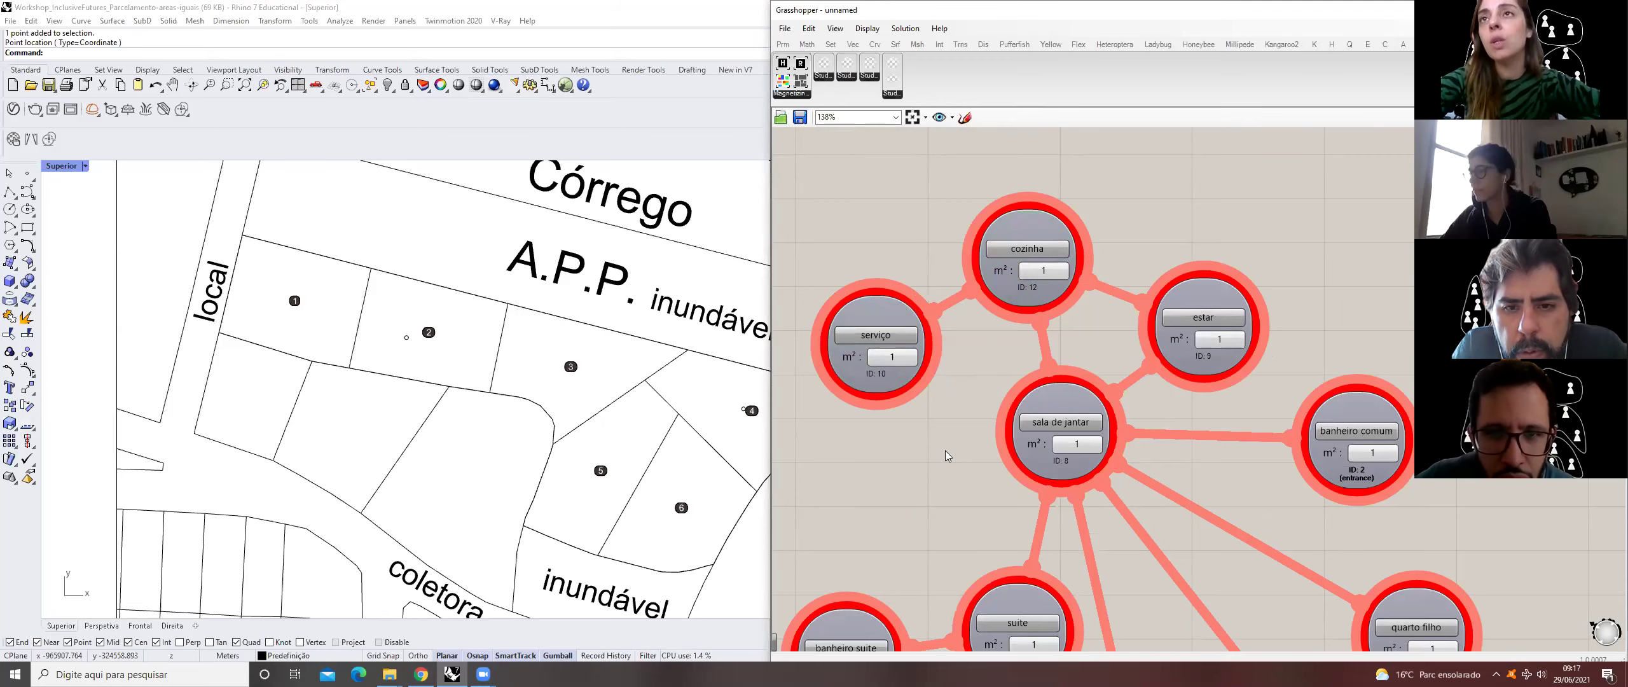
{"action": "right_click_drag", "start_coordinate": [941, 456], "coordinate": [956, 453]}
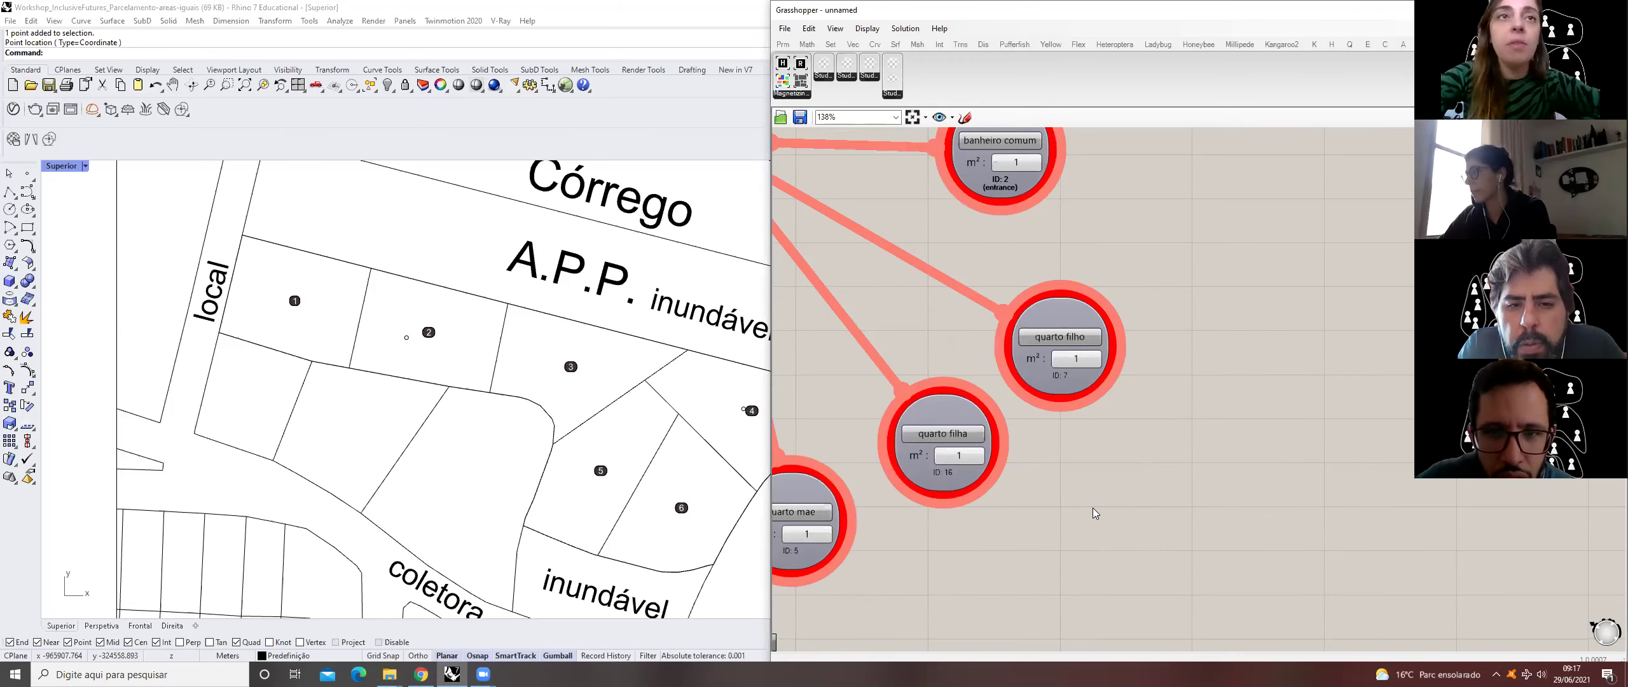
{"action": "scroll", "coordinate": [1207, 487], "scroll_direction": "down", "scroll_amount": 4}
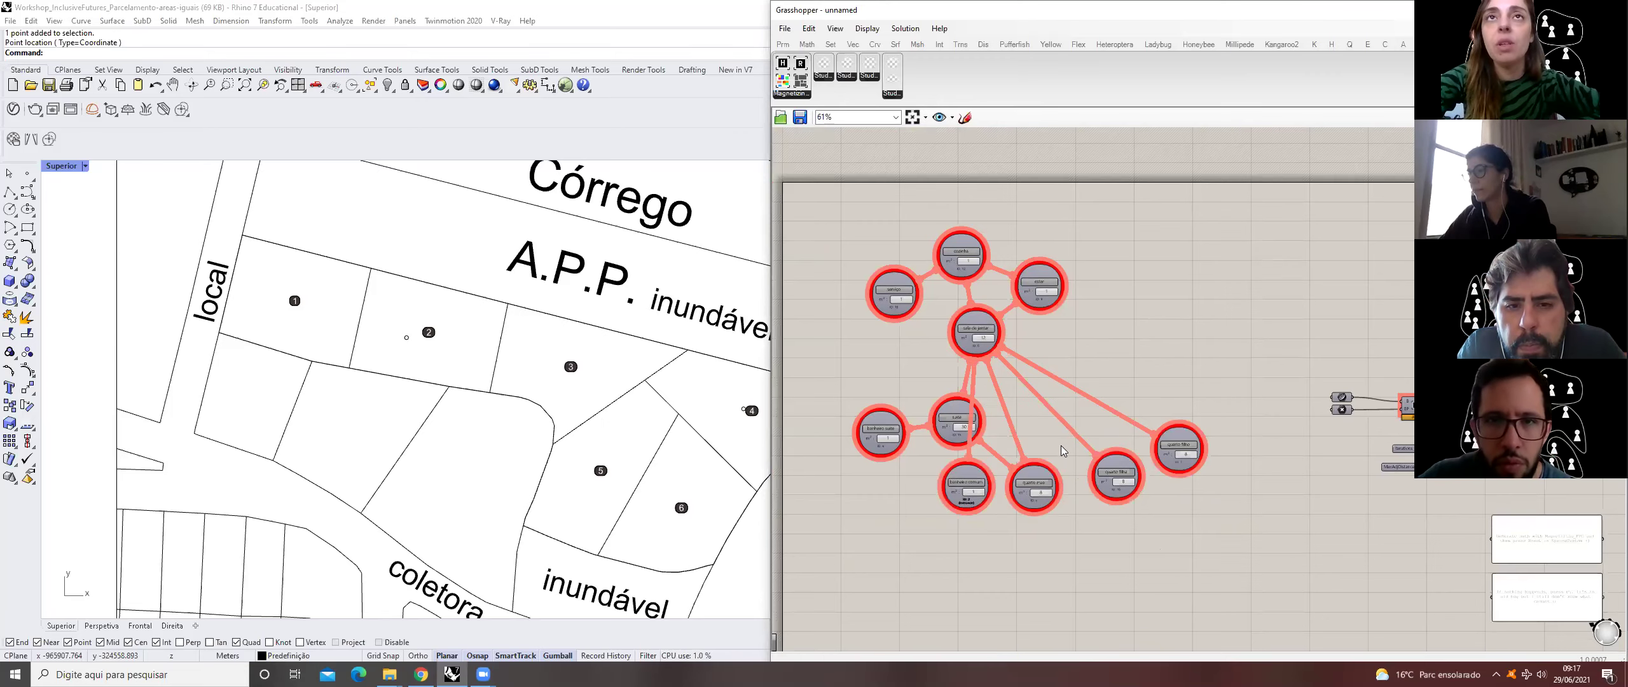
{"action": "scroll", "coordinate": [1058, 442], "scroll_direction": "up", "scroll_amount": 2}
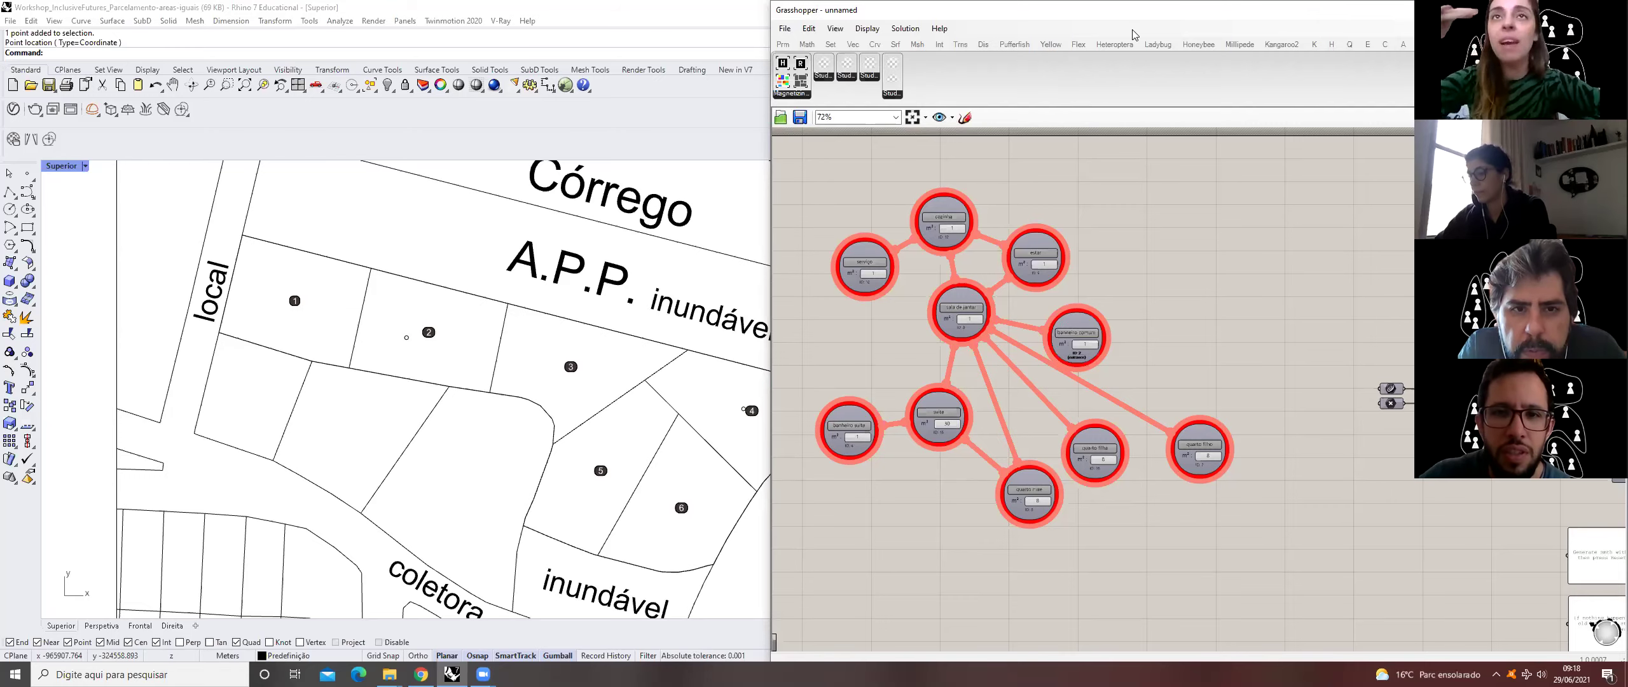
- Recompute the whole solution of the definition twice
{"action": "left_click_drag", "start_coordinate": [1122, 14], "coordinate": [1076, 103]}
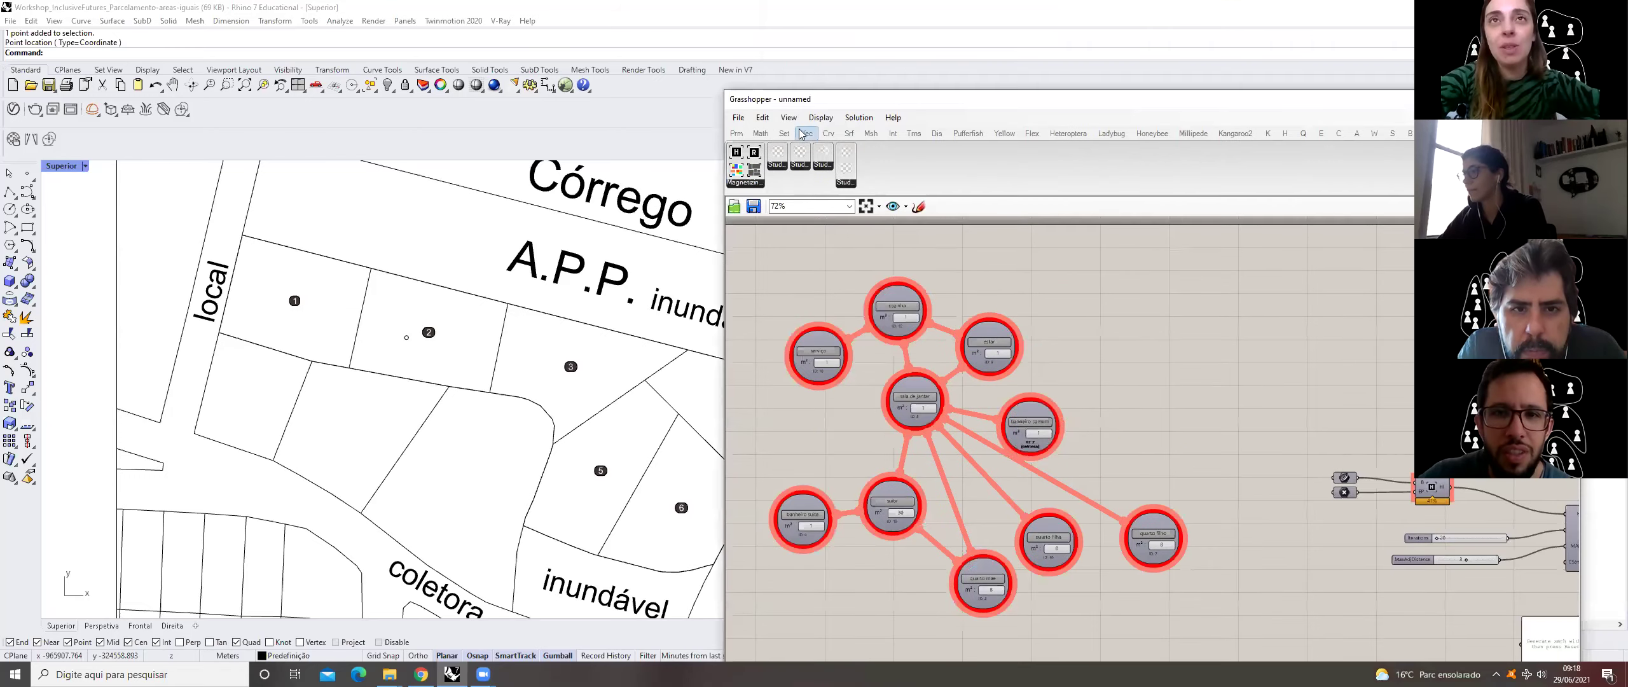
{"action": "left_click", "coordinate": [867, 119]}
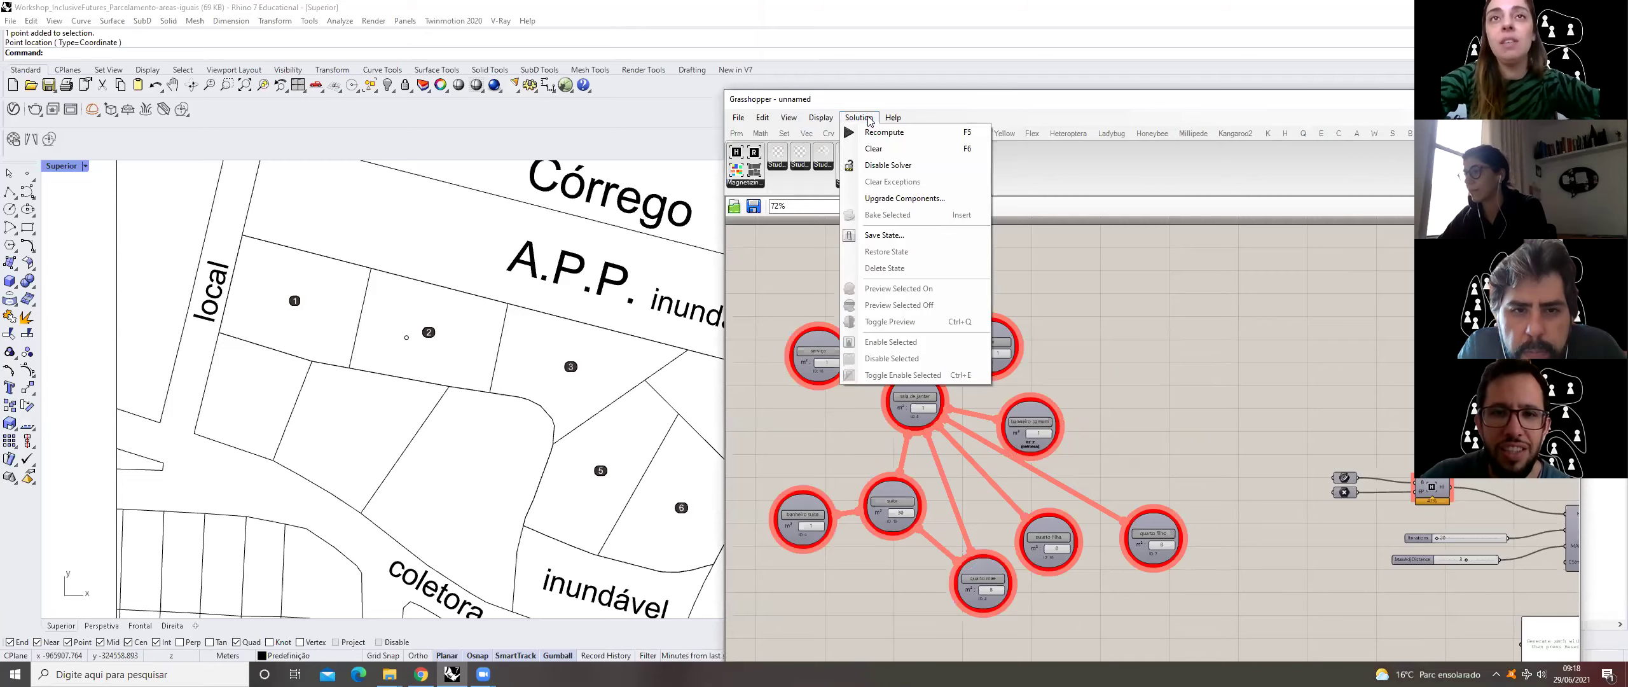
{"action": "left_click", "coordinate": [907, 138]}
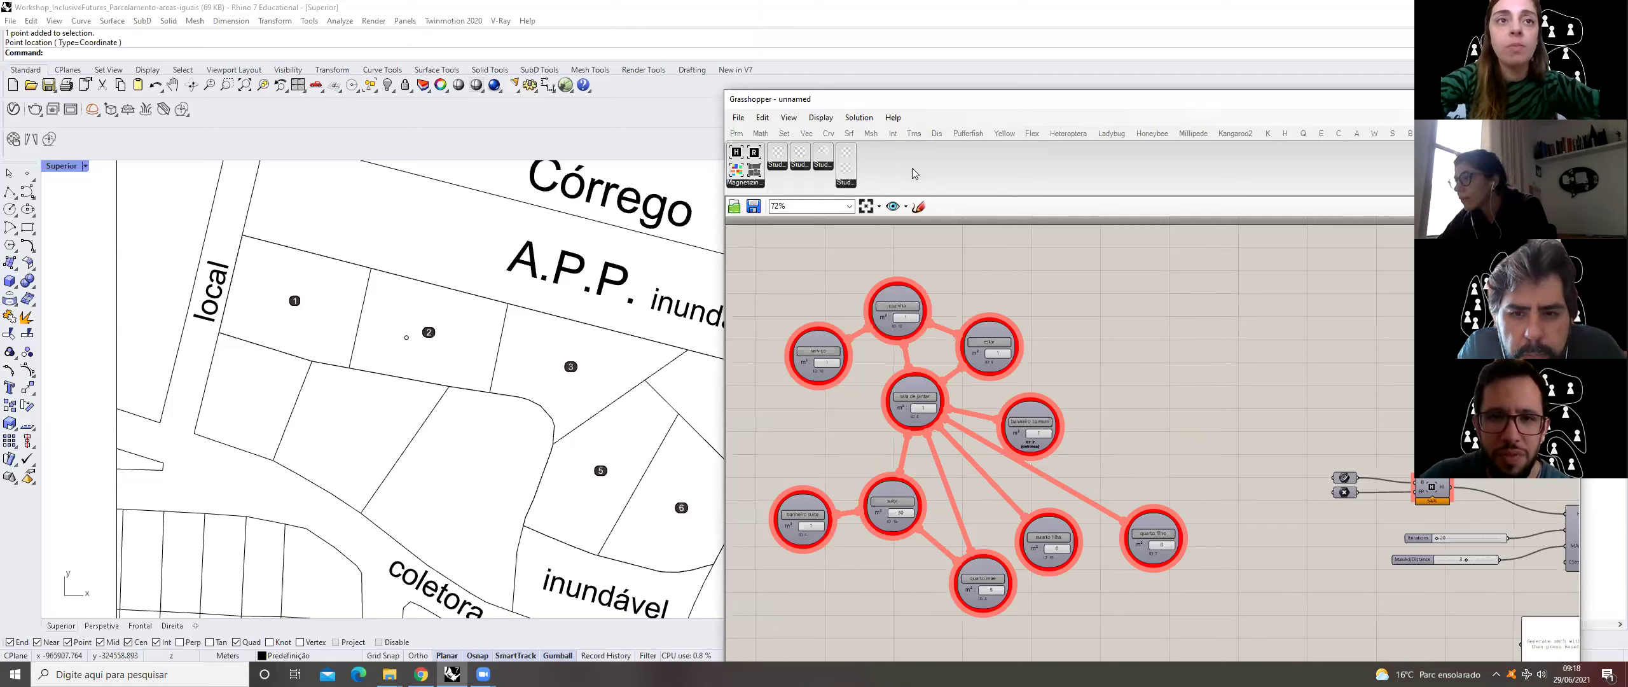
{"action": "left_click", "coordinate": [862, 118]}
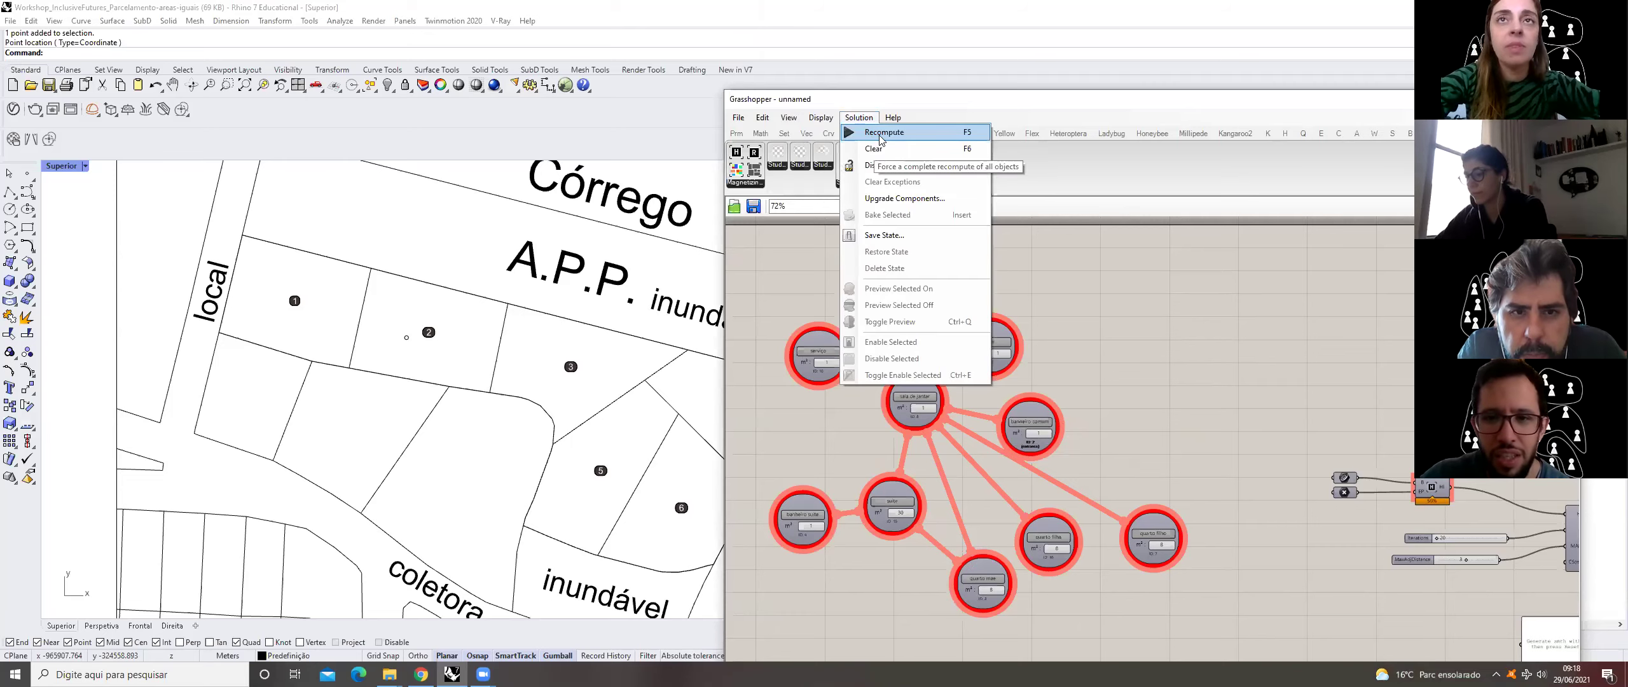
{"action": "left_click", "coordinate": [880, 140]}
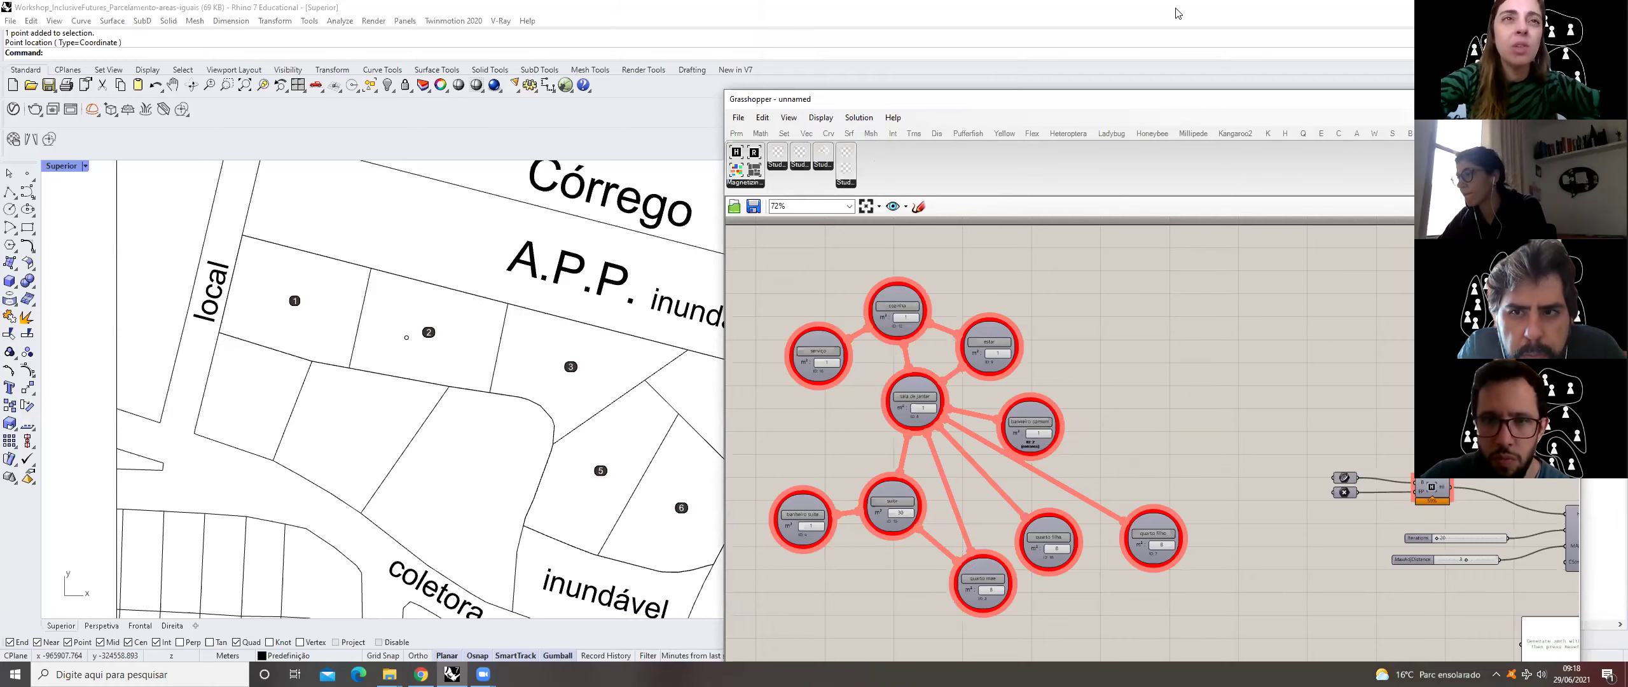
{"action": "key", "text": "super+Up"}
{"action": "key", "text": "super+Down"}
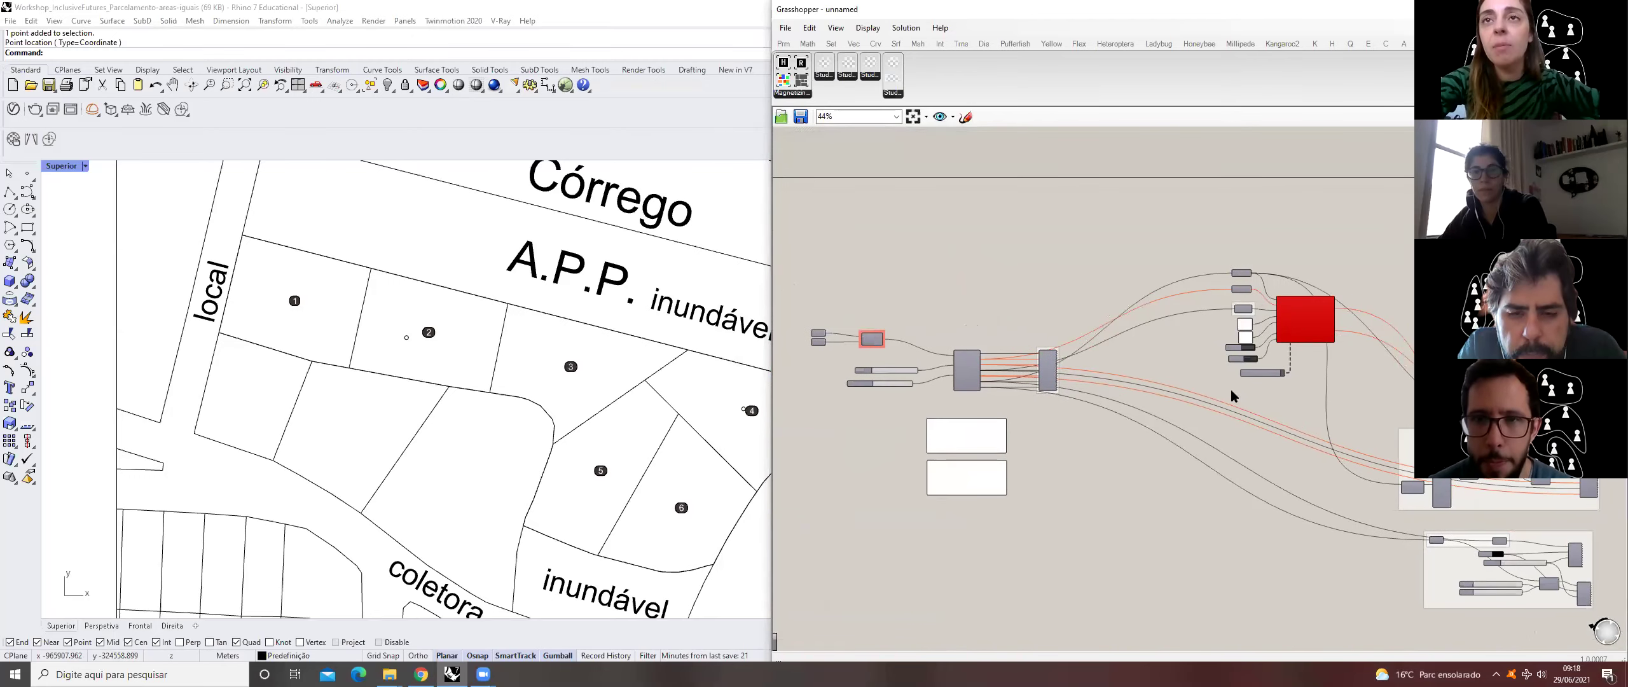
- Enable the preview of the components in the room display and Display Boundary groups
{"action": "scroll", "coordinate": [1318, 324], "scroll_direction": "up", "scroll_amount": 2}
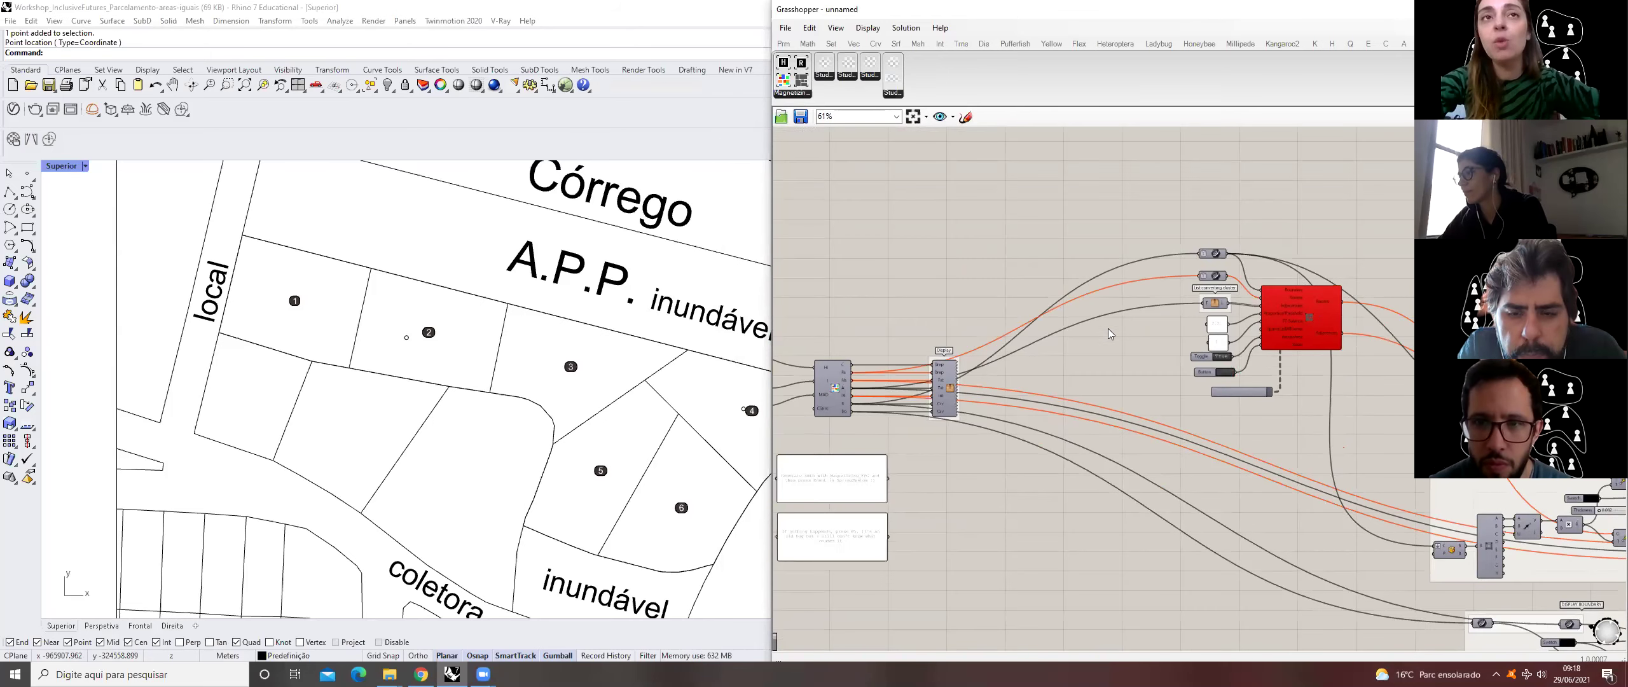
{"action": "scroll", "coordinate": [1332, 473], "scroll_direction": "down", "scroll_amount": 3}
{"action": "scroll", "coordinate": [1332, 472], "scroll_direction": "up", "scroll_amount": 4}
{"action": "left_click_drag", "start_coordinate": [1308, 509], "coordinate": [1075, 143]}
{"action": "key", "text": "space"}
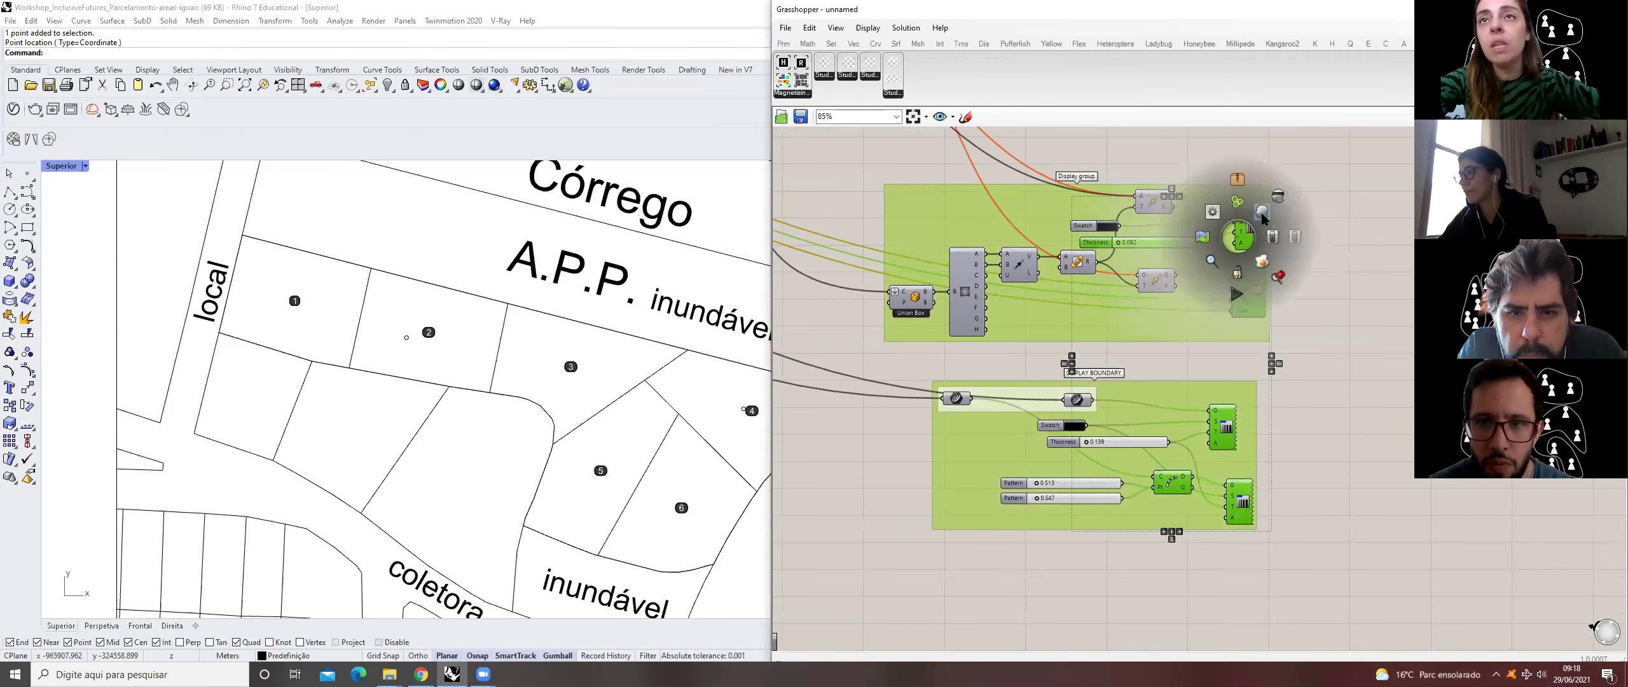
{"action": "left_click", "coordinate": [1261, 214]}
{"action": "left_click", "coordinate": [1108, 367]}
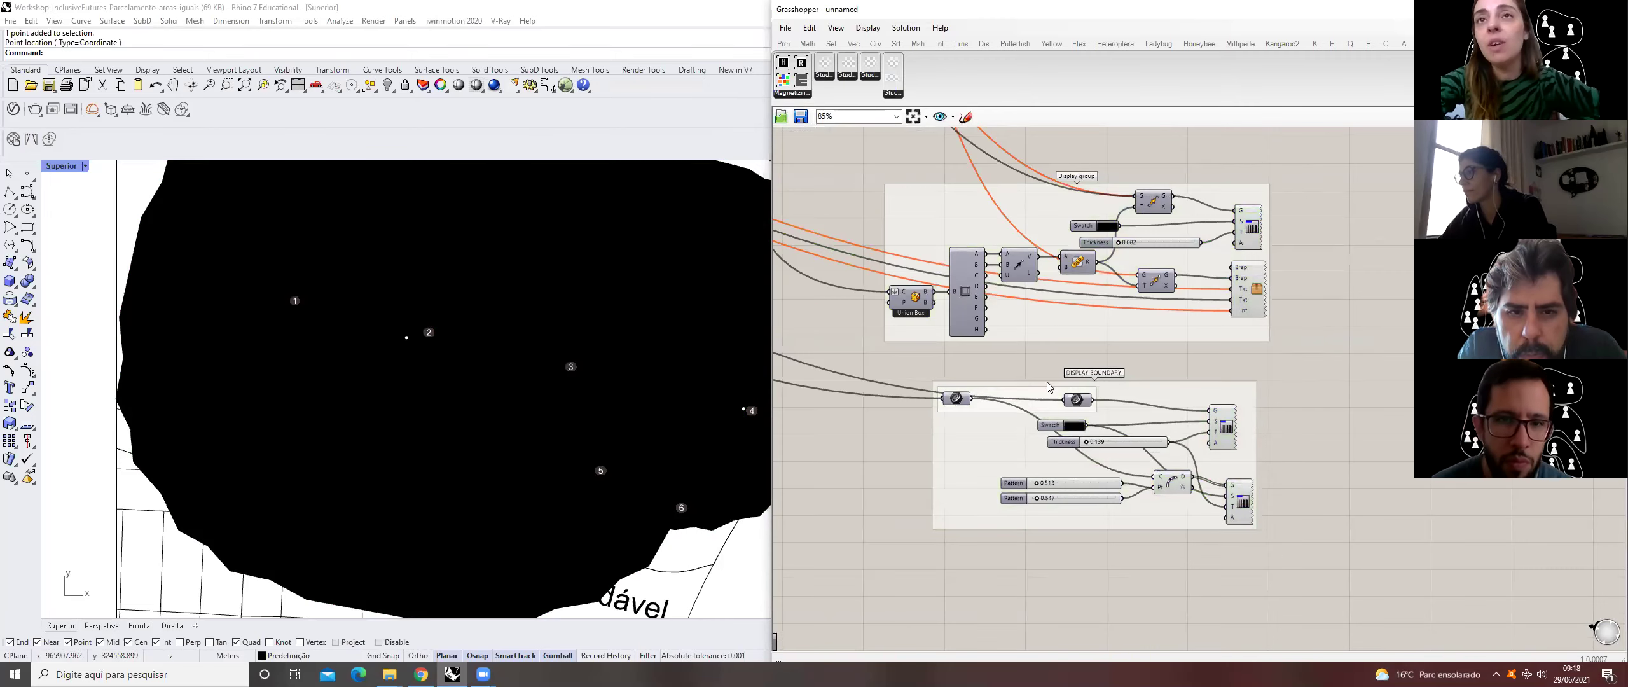
- Disable the preview of the components in both display groups
{"action": "scroll", "coordinate": [1049, 387], "scroll_direction": "down", "scroll_amount": 2}
{"action": "right_click_drag", "start_coordinate": [1049, 387], "coordinate": [1287, 425]}
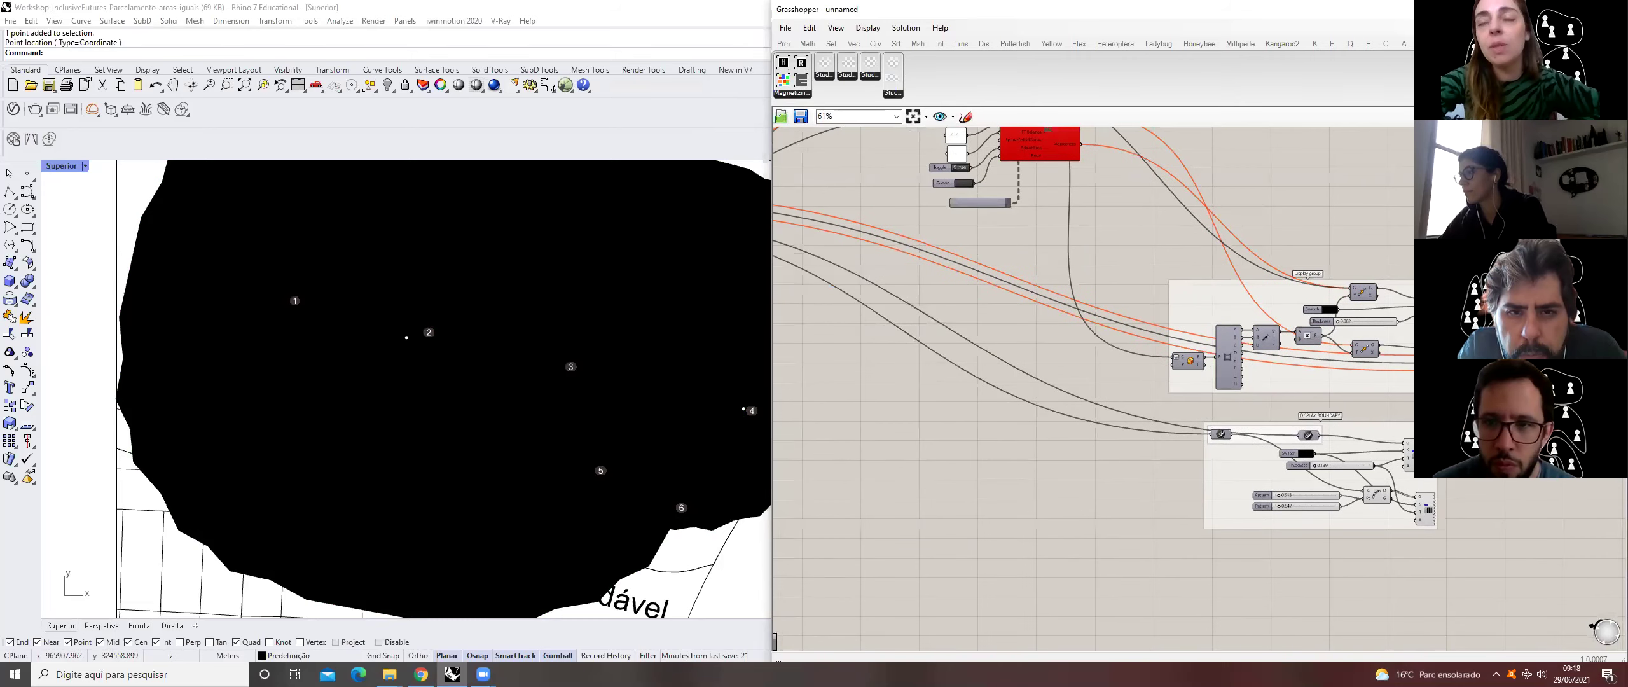
{"action": "mouse_move", "coordinate": [1511, 550]}
{"action": "left_mouse_down"}
{"action": "mouse_move", "coordinate": [1418, 471]}
{"action": "mouse_move", "coordinate": [1401, 252]}
{"action": "left_mouse_up"}
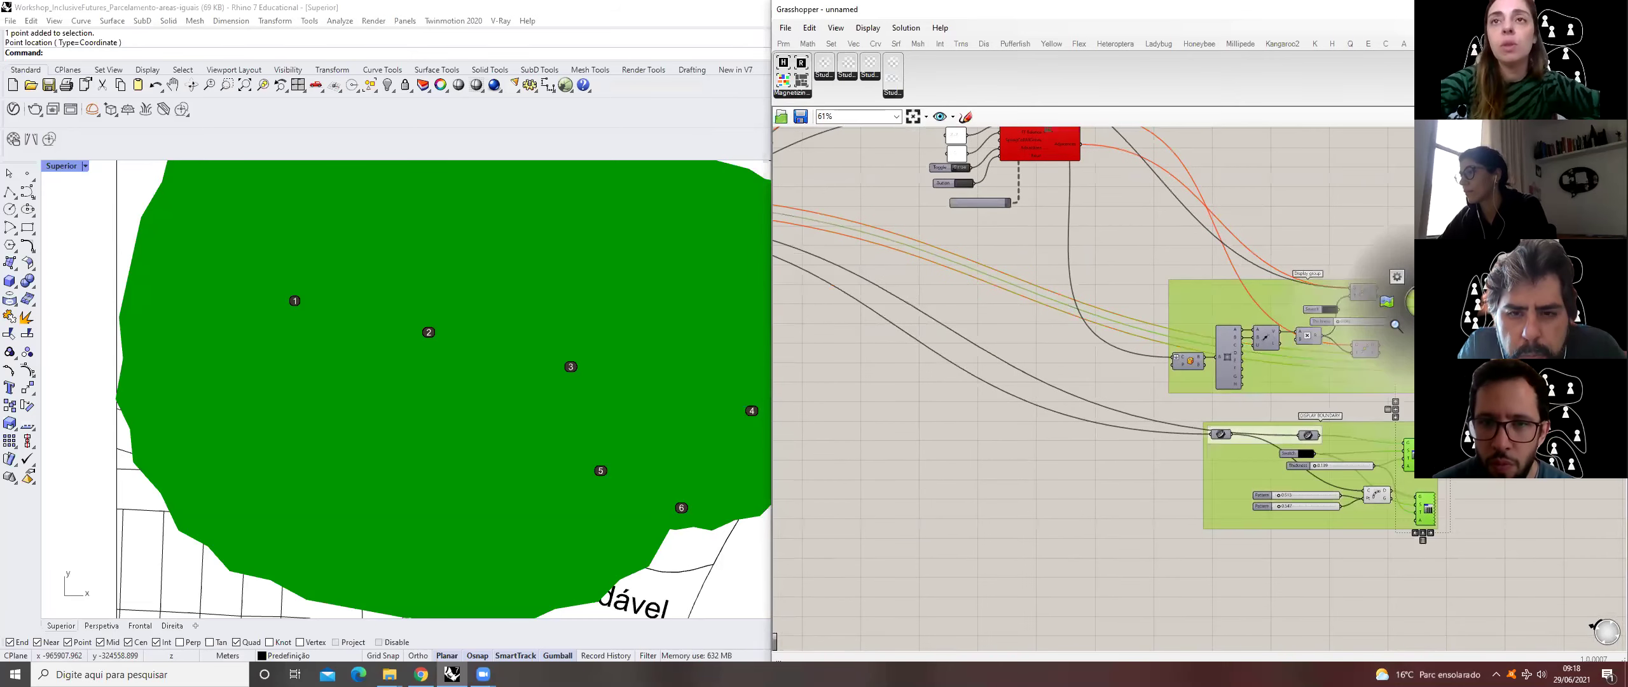
{"action": "left_click", "coordinate": [1030, 462]}
- Try to enable the preview of the red component and of the selected component in the room display group
{"action": "right_click_drag", "start_coordinate": [1063, 130], "coordinate": [1154, 220]}
{"action": "left_click", "coordinate": [1146, 219]}
{"action": "middle_click", "coordinate": [1146, 219]}
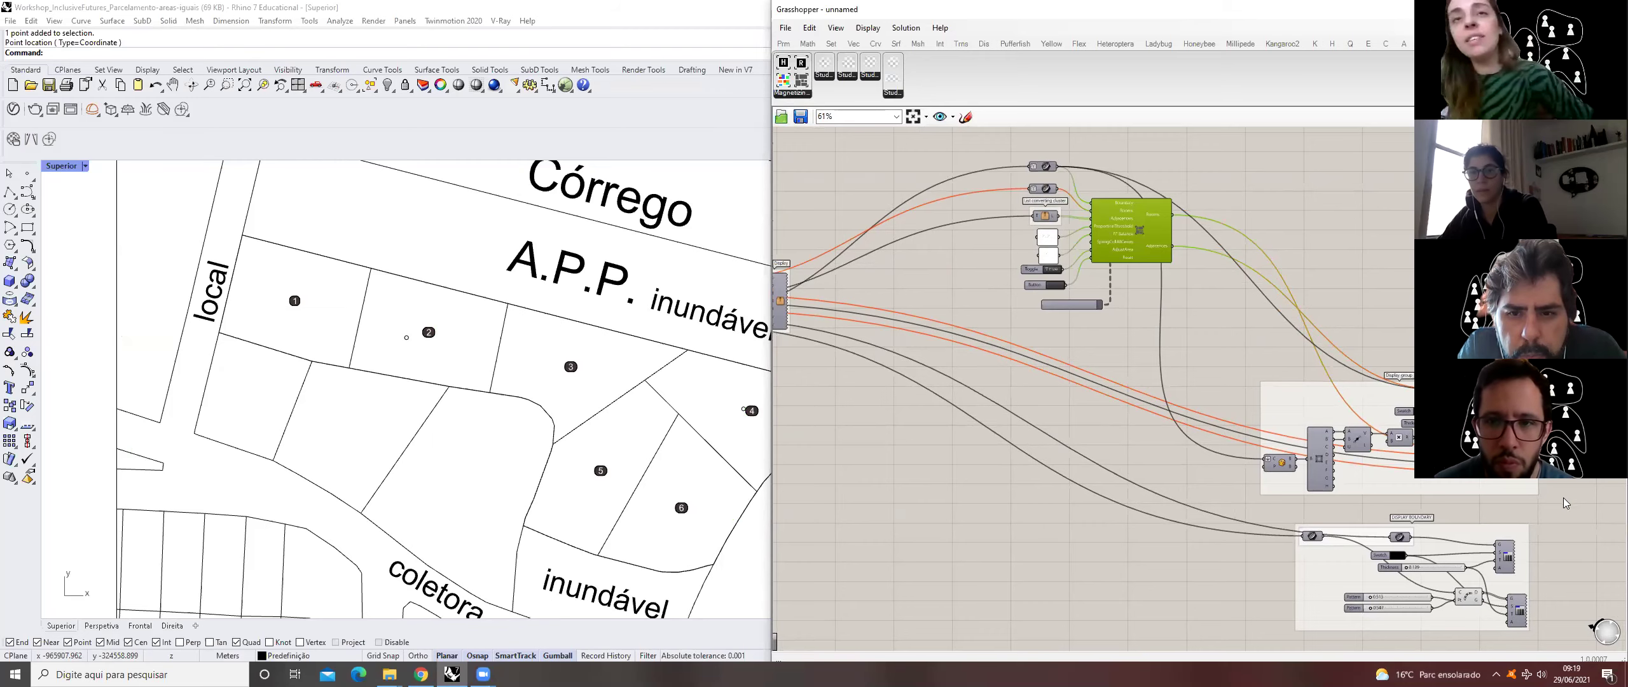
{"action": "scroll", "coordinate": [1516, 467], "scroll_direction": "up", "scroll_amount": 1}
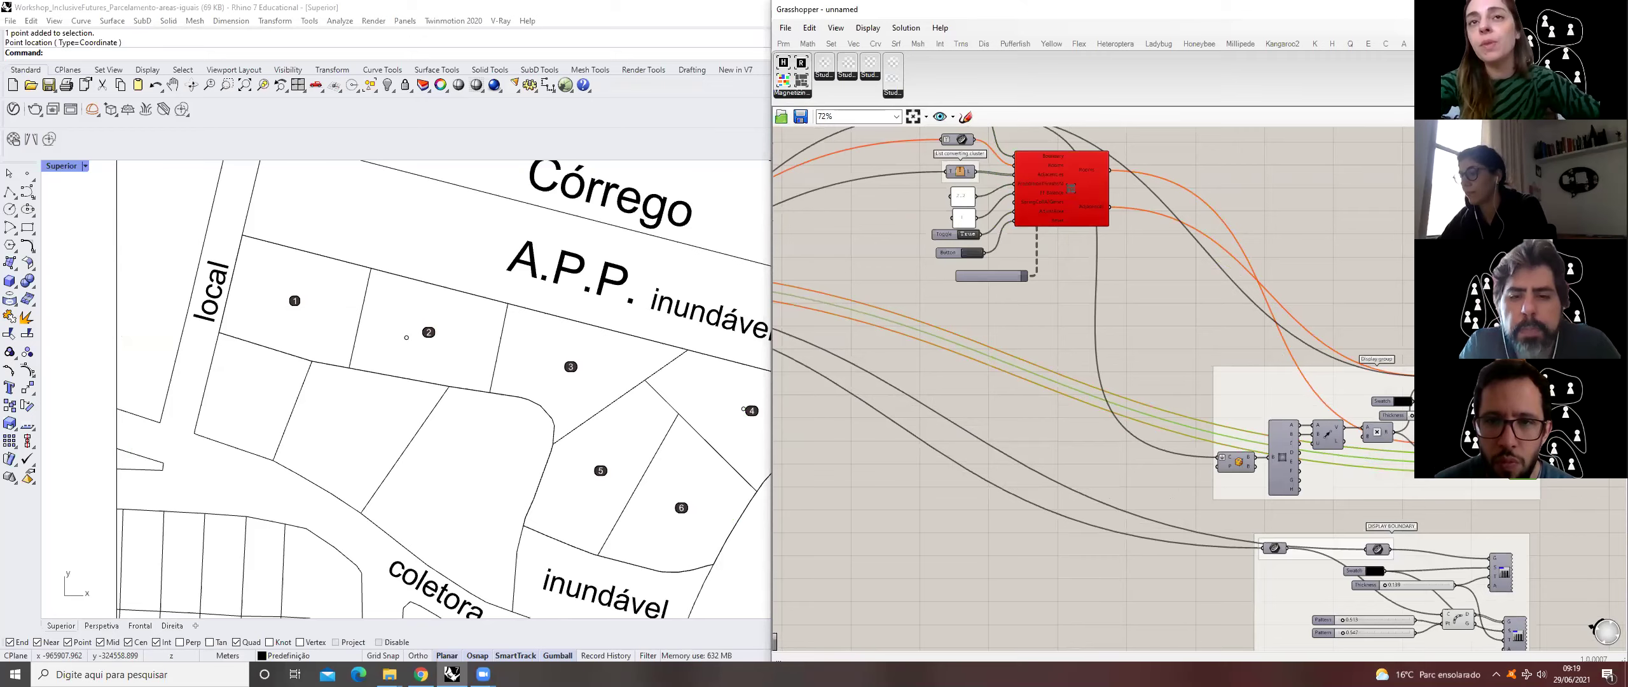
{"action": "scroll", "coordinate": [1481, 446], "scroll_direction": "down", "scroll_amount": 2}
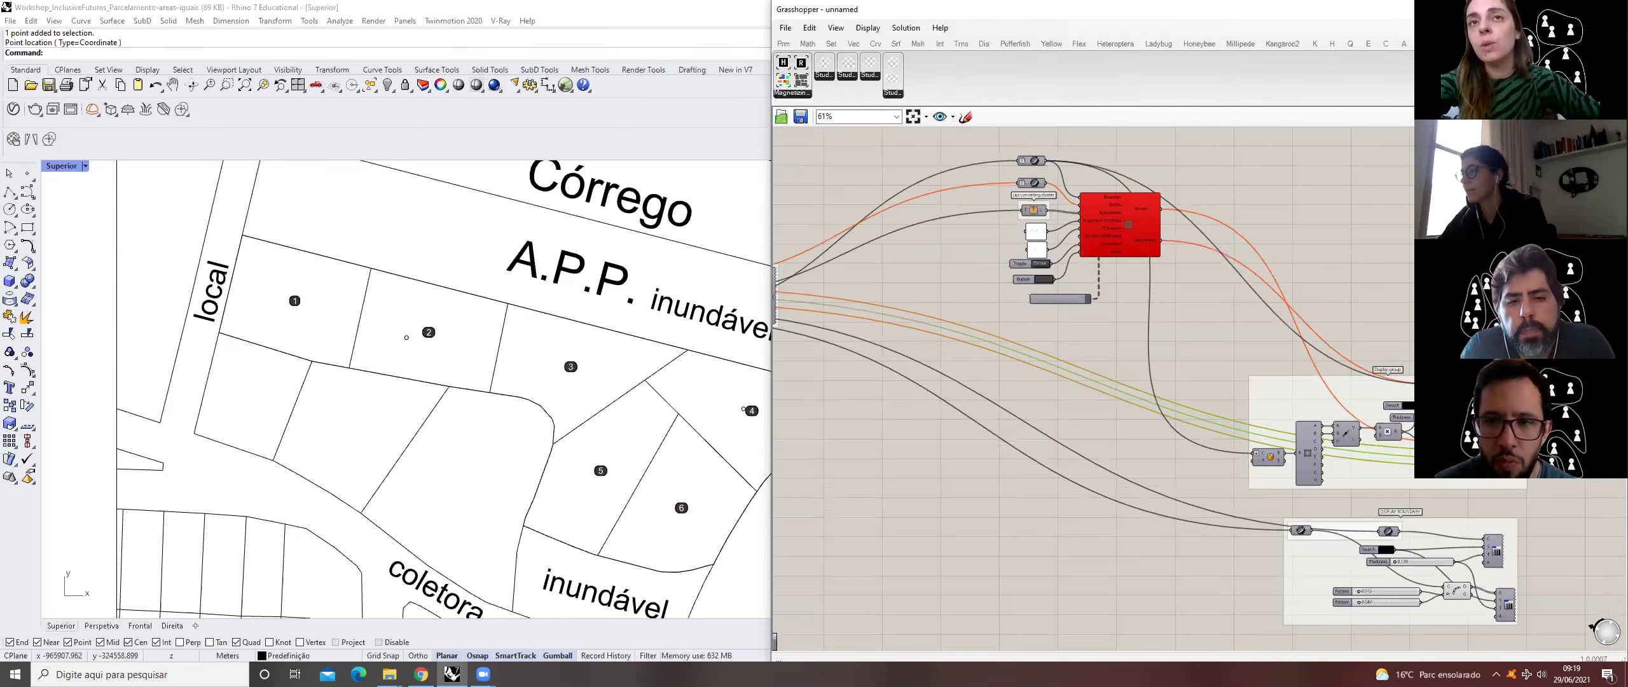
{"action": "scroll", "coordinate": [1504, 450], "scroll_direction": "down", "scroll_amount": 1}
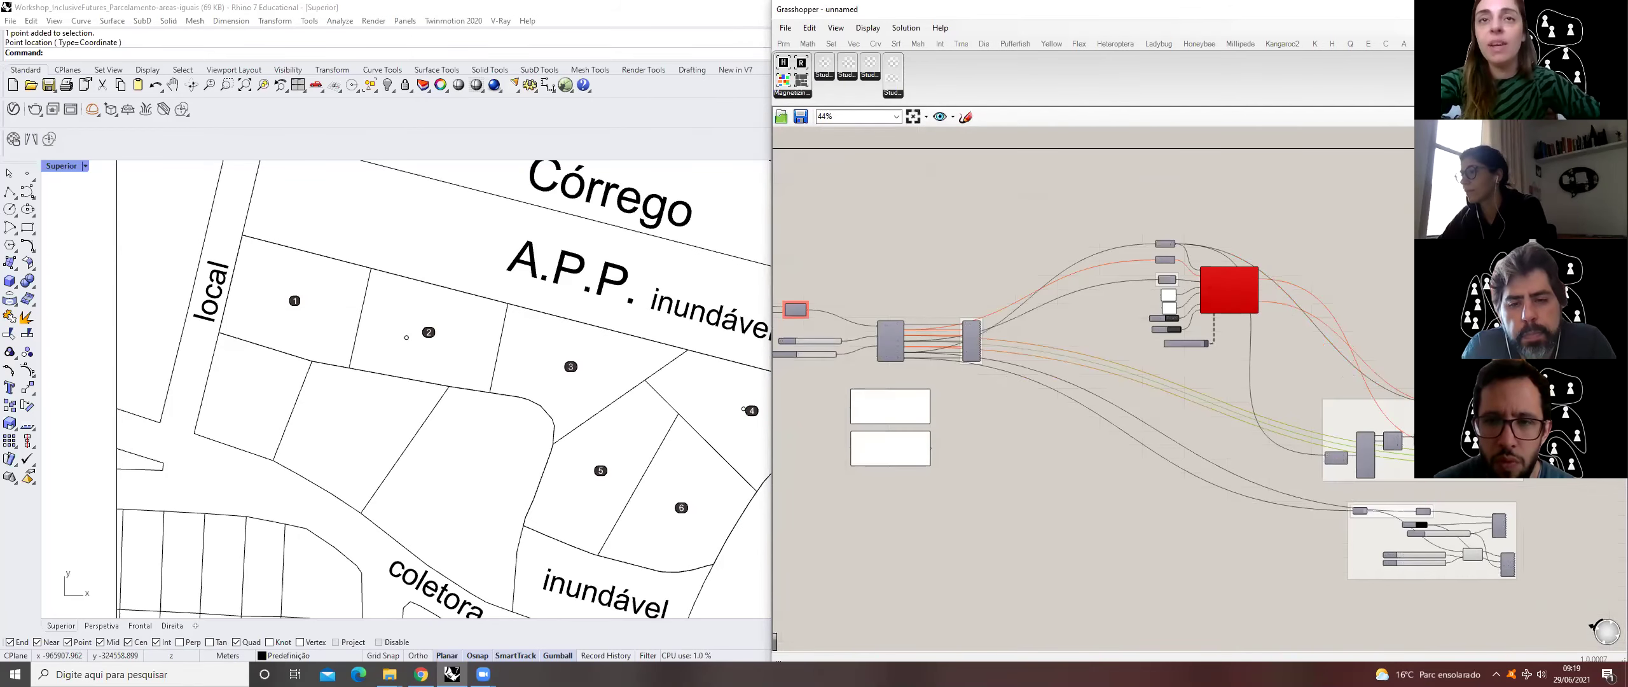
{"action": "key", "text": "space"}
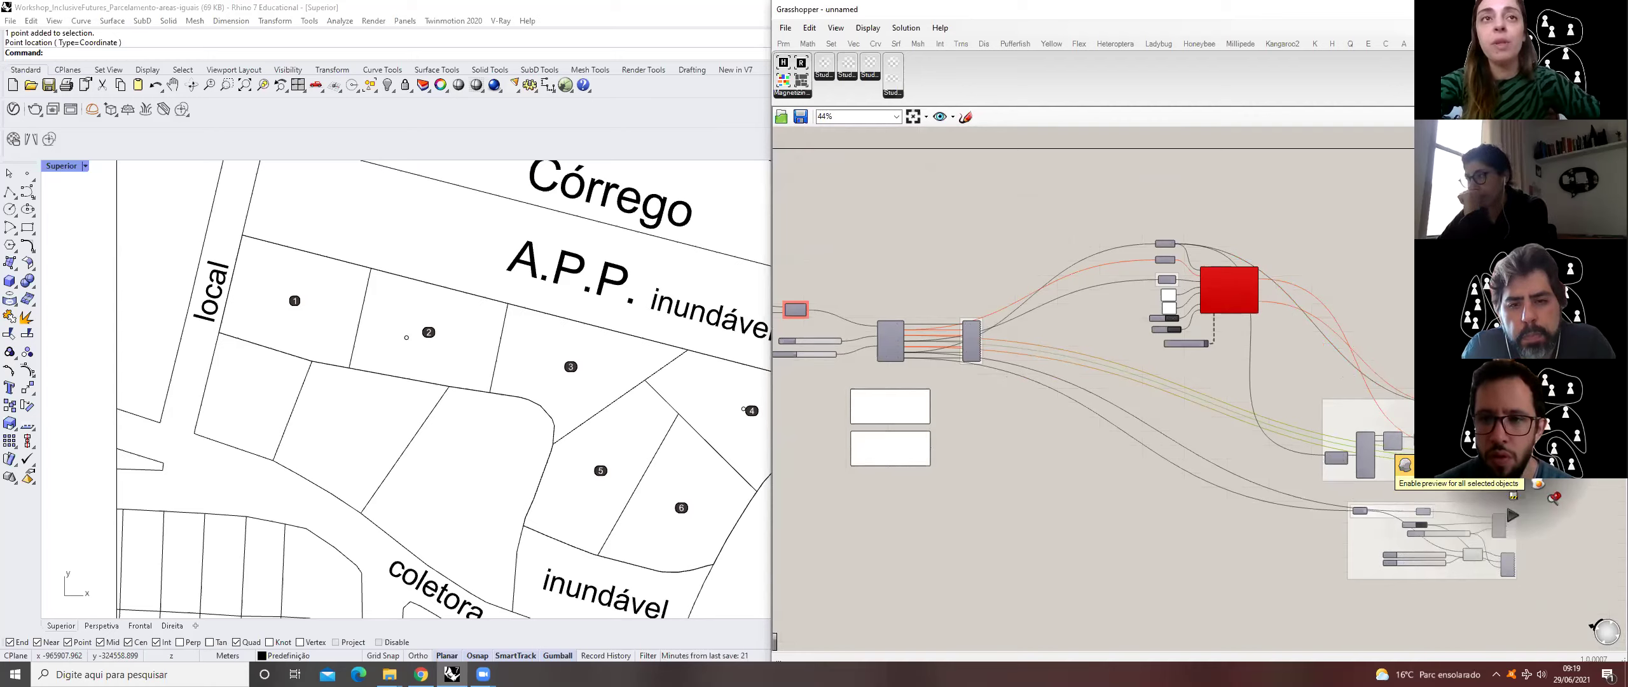
{"action": "left_click", "coordinate": [1475, 493]}
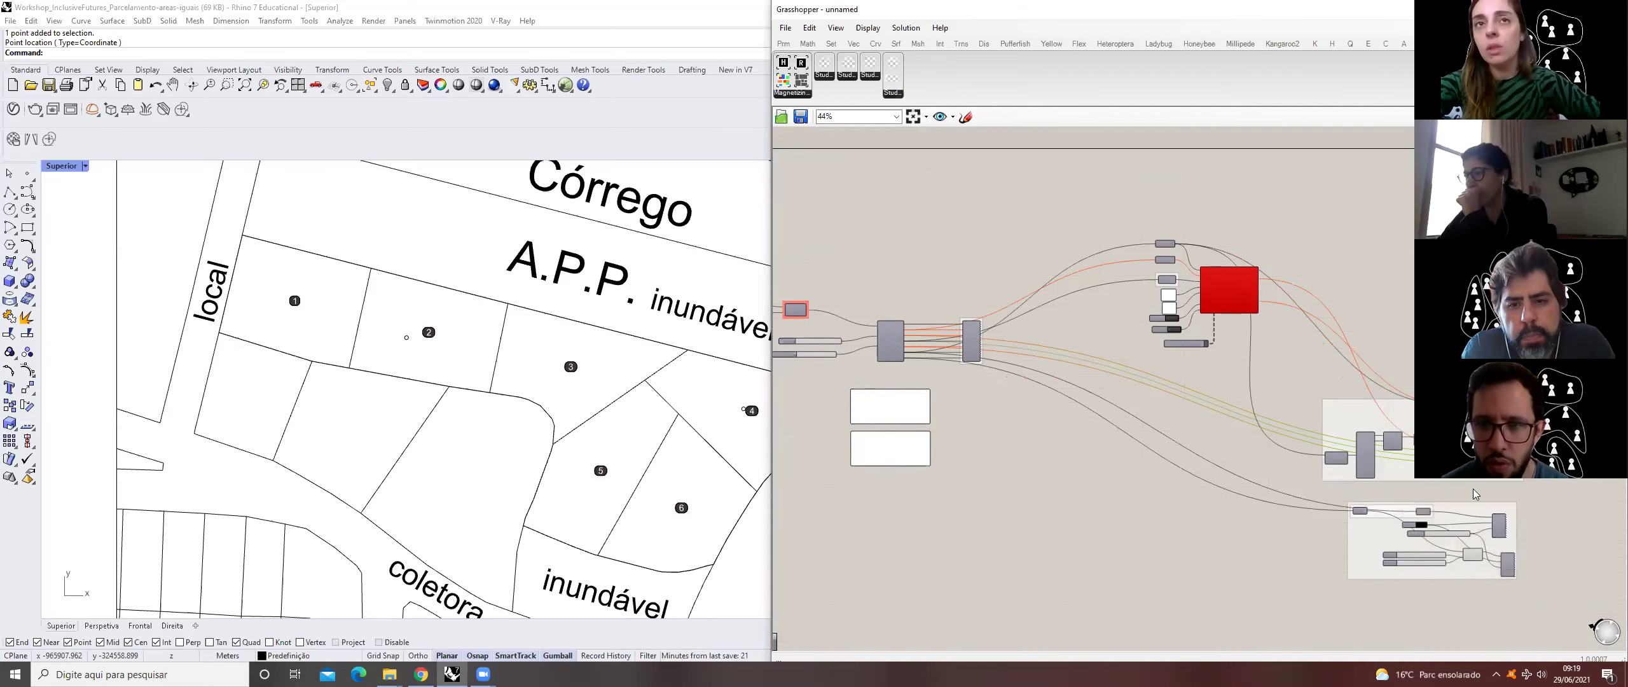
- Enable the preview of the components in the room display group
{"action": "left_click", "coordinate": [1367, 445]}
{"action": "middle_click", "coordinate": [1364, 445]}
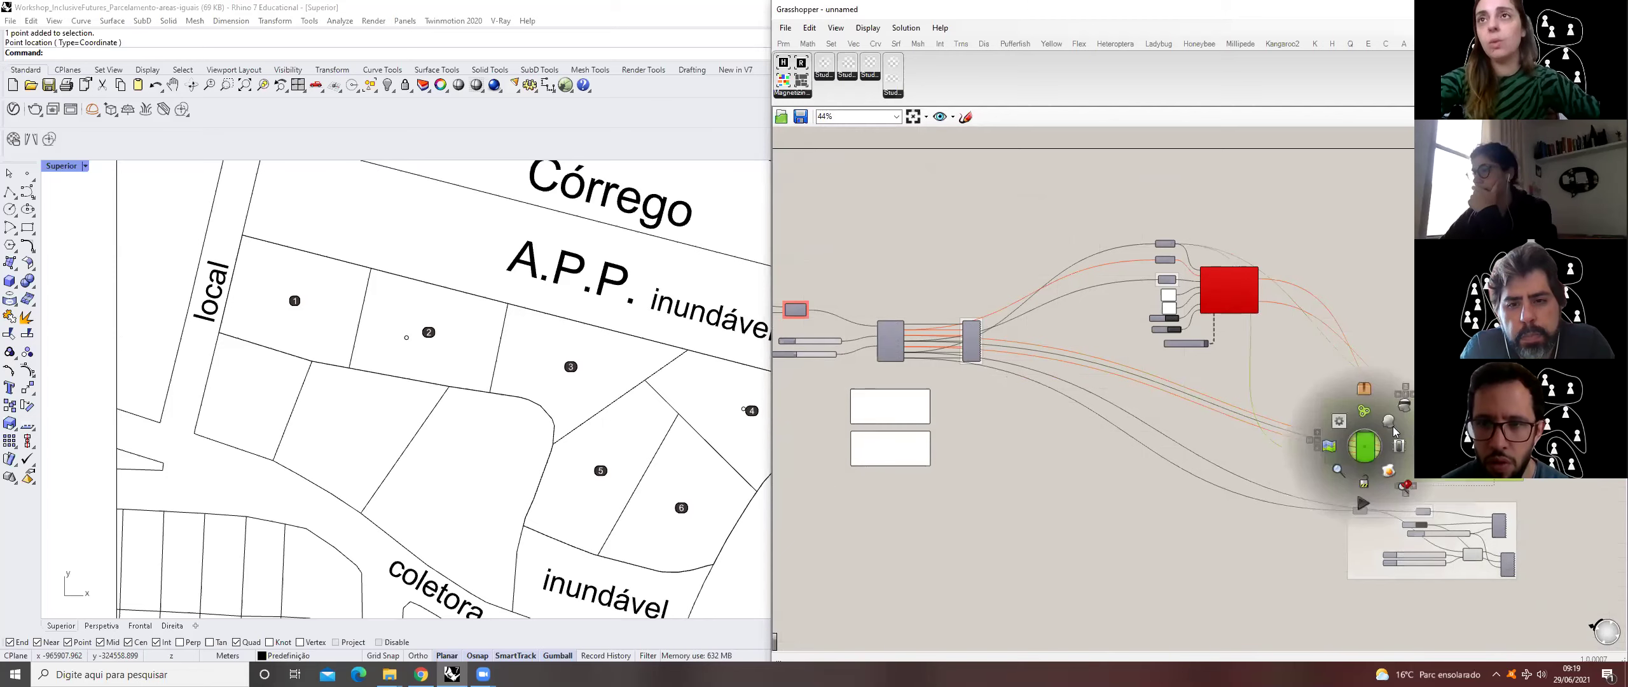
{"action": "left_click", "coordinate": [1391, 423]}
{"action": "left_click", "coordinate": [1185, 505]}
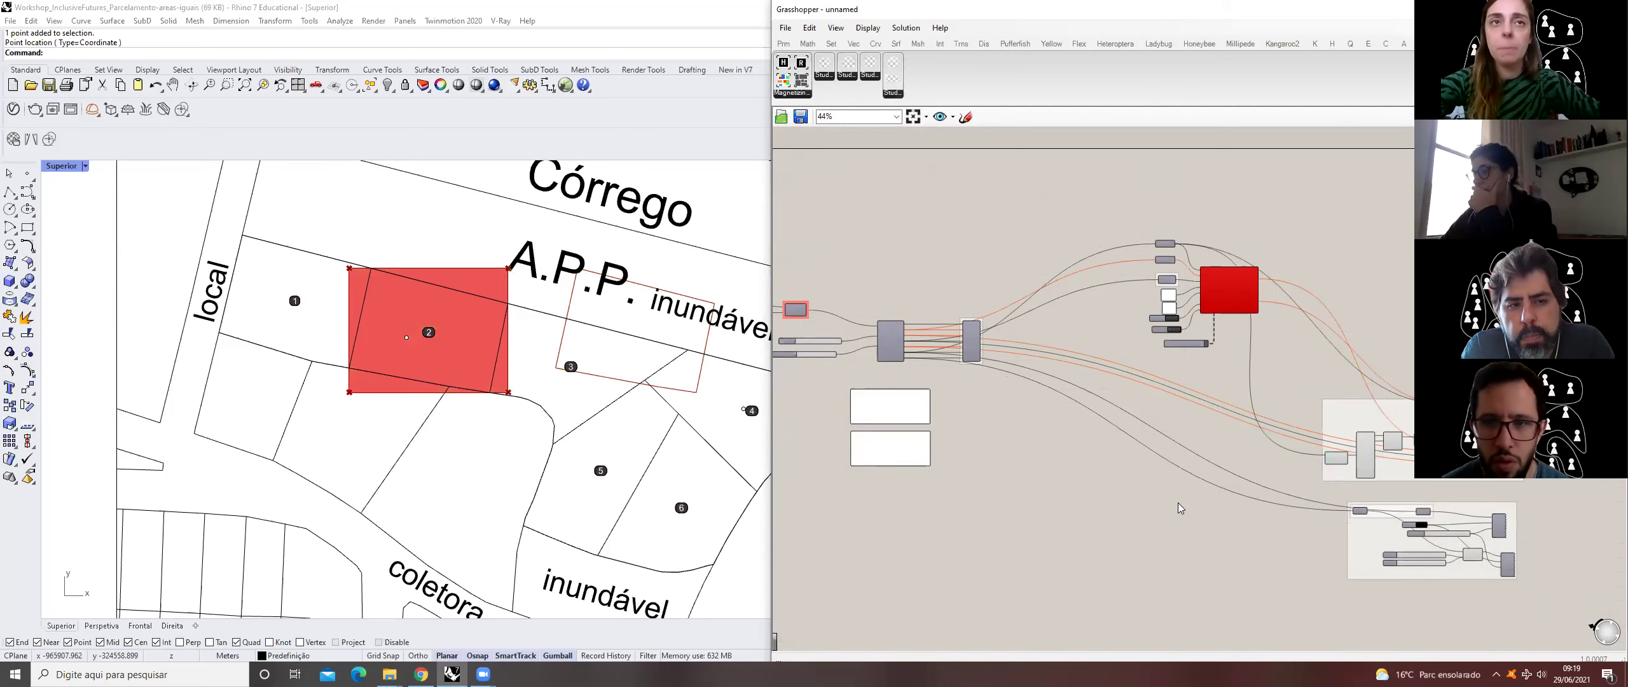
- Enable the preview of the boundary inputs, the house component, the plan generator and its output data component
{"action": "scroll", "coordinate": [1488, 559], "scroll_direction": "up", "scroll_amount": 3}
{"action": "mouse_move", "coordinate": [1475, 604]}
{"action": "left_mouse_down"}
{"action": "mouse_move", "coordinate": [1288, 469]}
{"action": "mouse_move", "coordinate": [1441, 529]}
{"action": "mouse_move", "coordinate": [1481, 601]}
{"action": "left_mouse_up"}
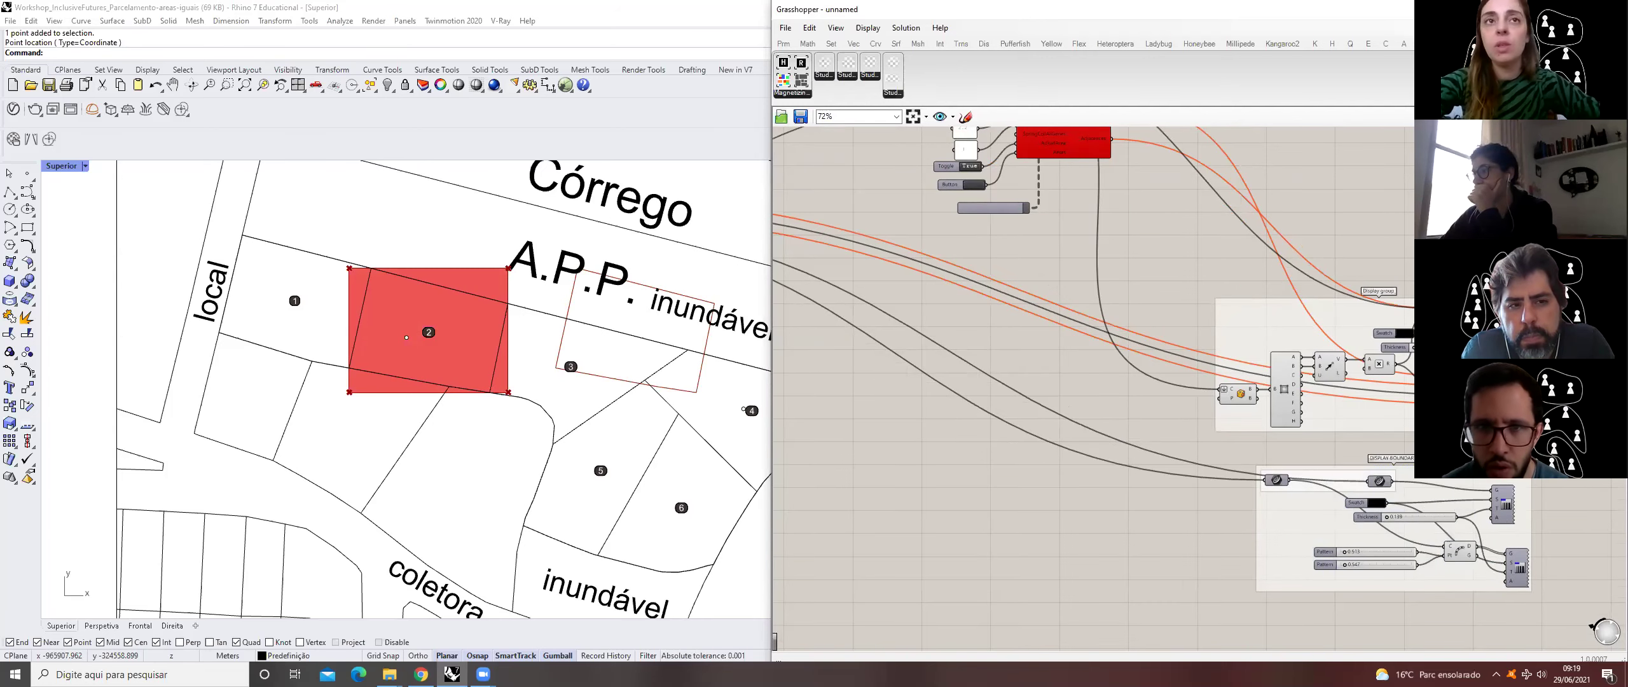
{"action": "scroll", "coordinate": [1532, 353], "scroll_direction": "down", "scroll_amount": 3}
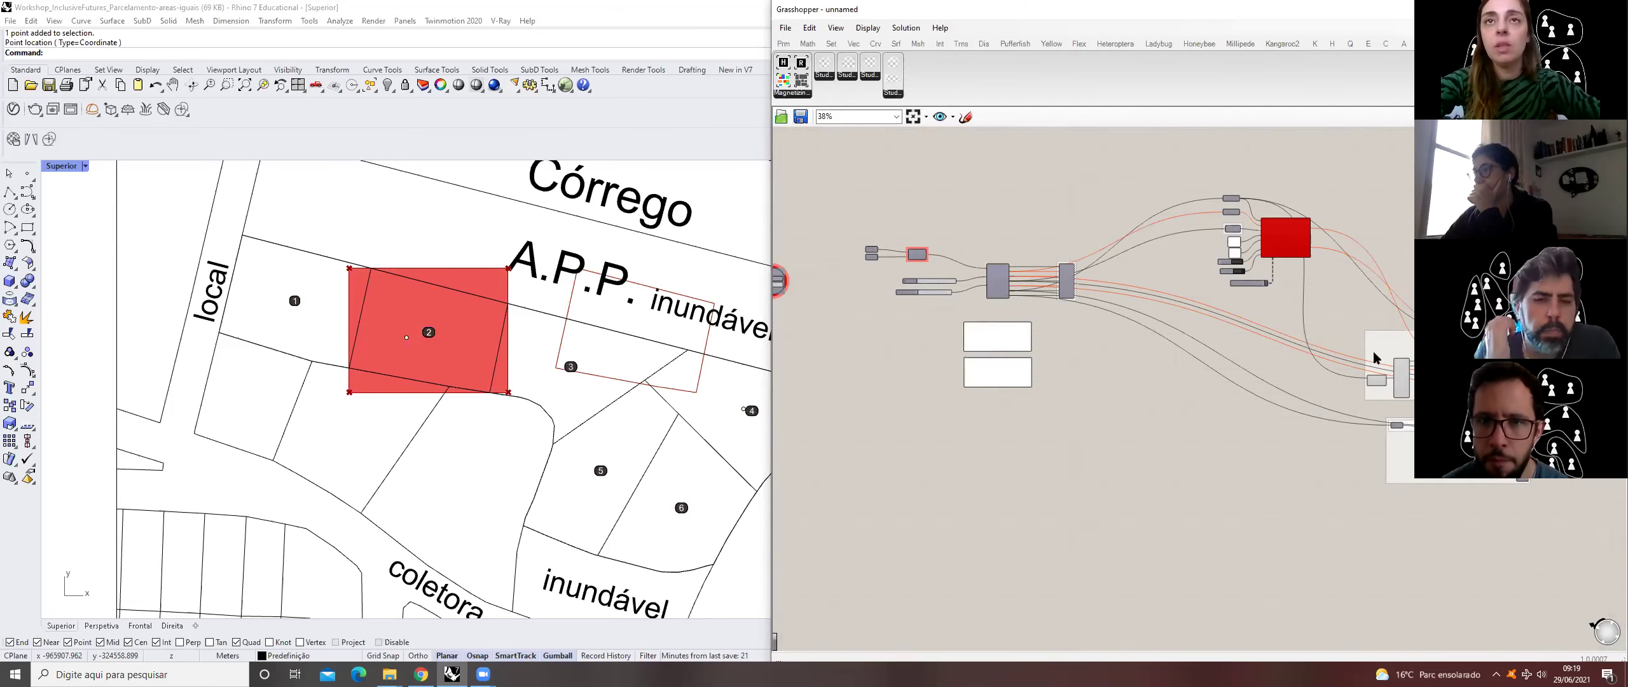
{"action": "scroll", "coordinate": [1038, 300], "scroll_direction": "up", "scroll_amount": 3}
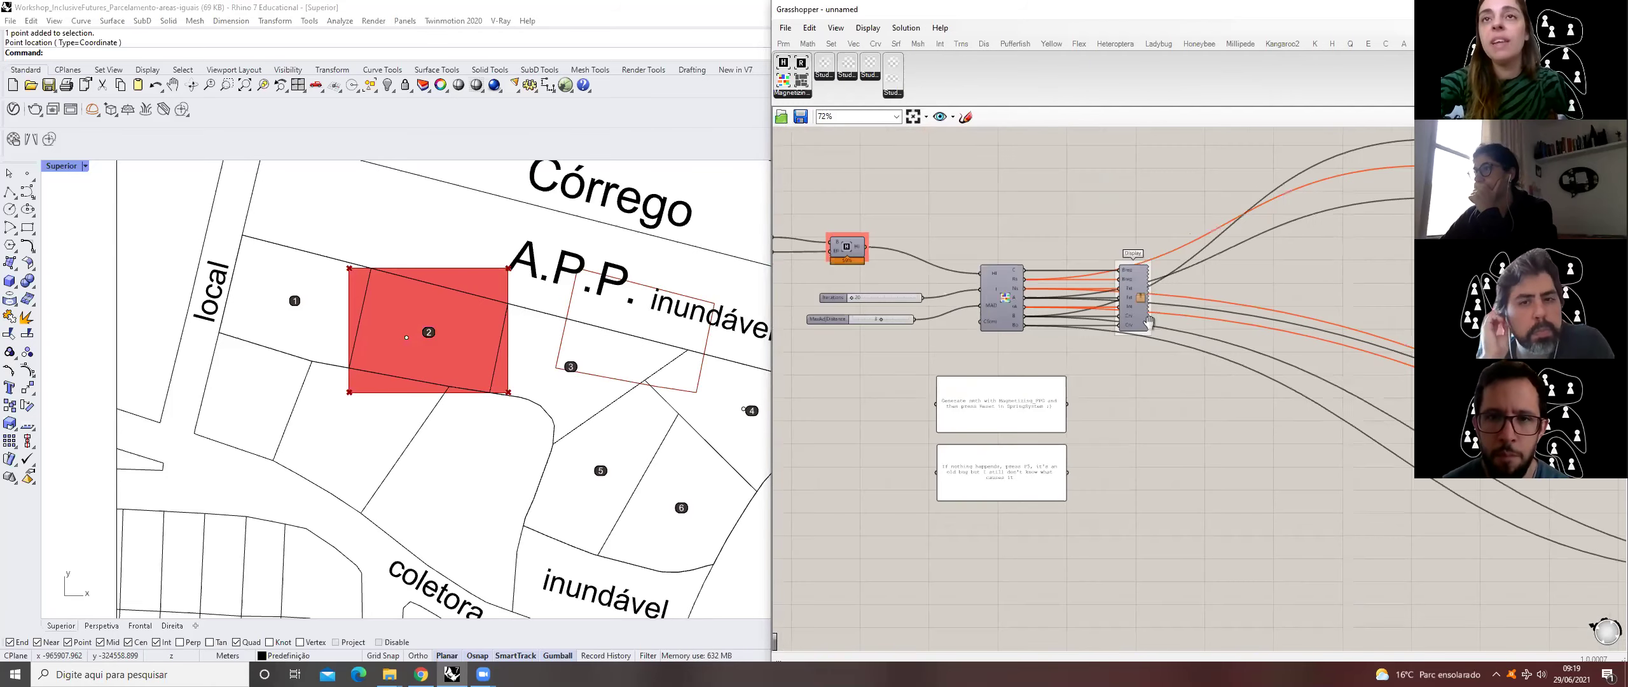
{"action": "left_click_drag", "start_coordinate": [1368, 566], "coordinate": [931, 245]}
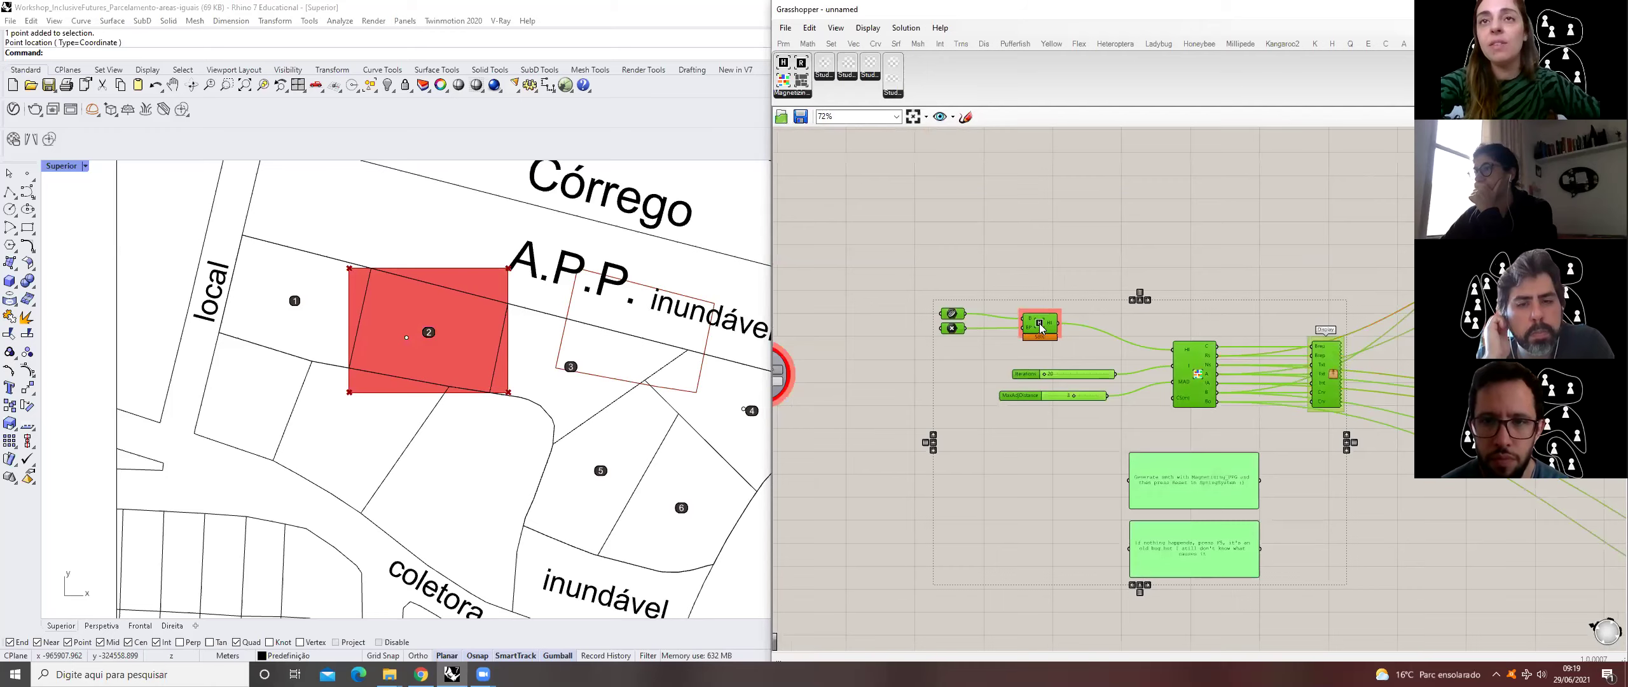
{"action": "middle_click", "coordinate": [1041, 326]}
{"action": "left_click", "coordinate": [1066, 299]}
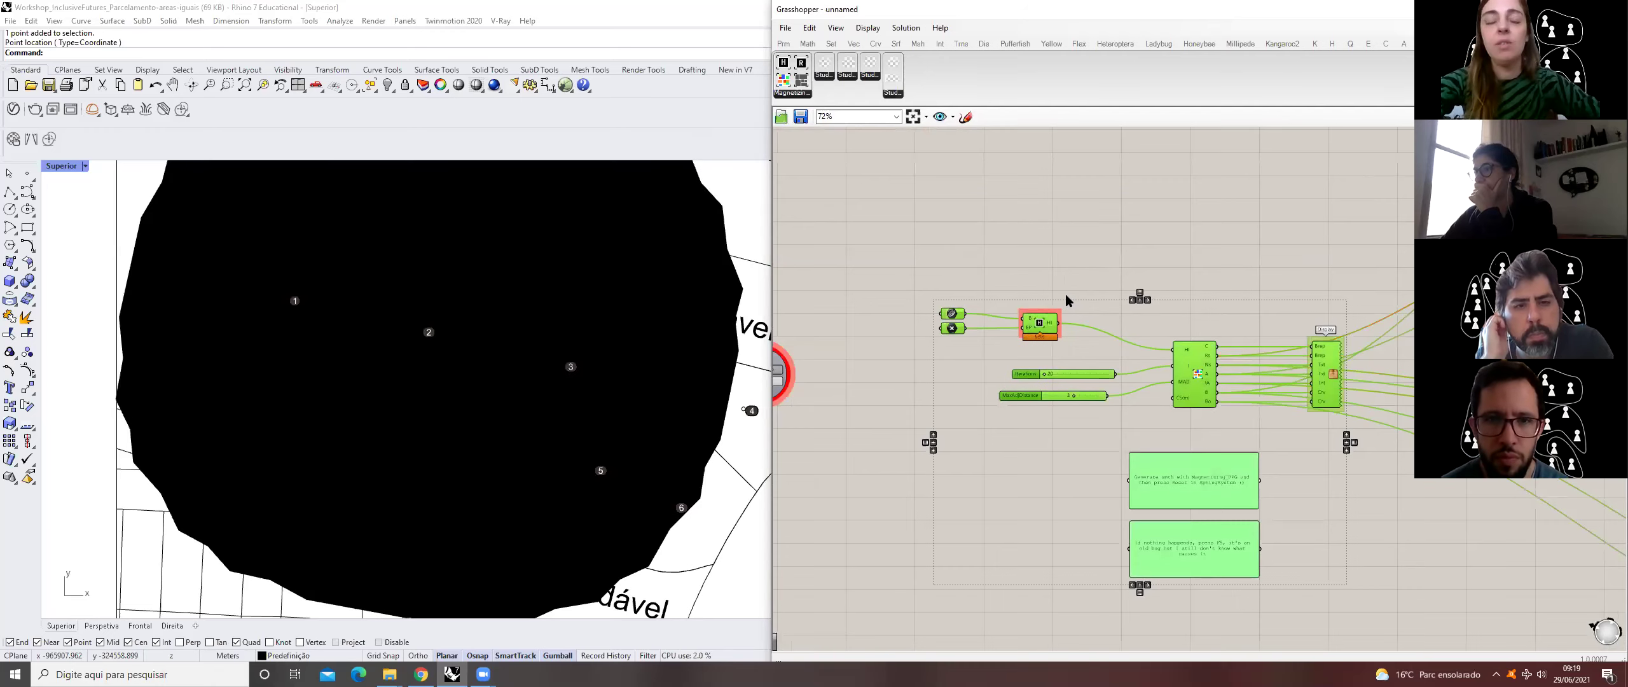
{"action": "left_click", "coordinate": [1230, 258]}
- Disable the preview of the components in the boundary display group
{"action": "scroll", "coordinate": [661, 354], "scroll_direction": "down", "scroll_amount": 2}
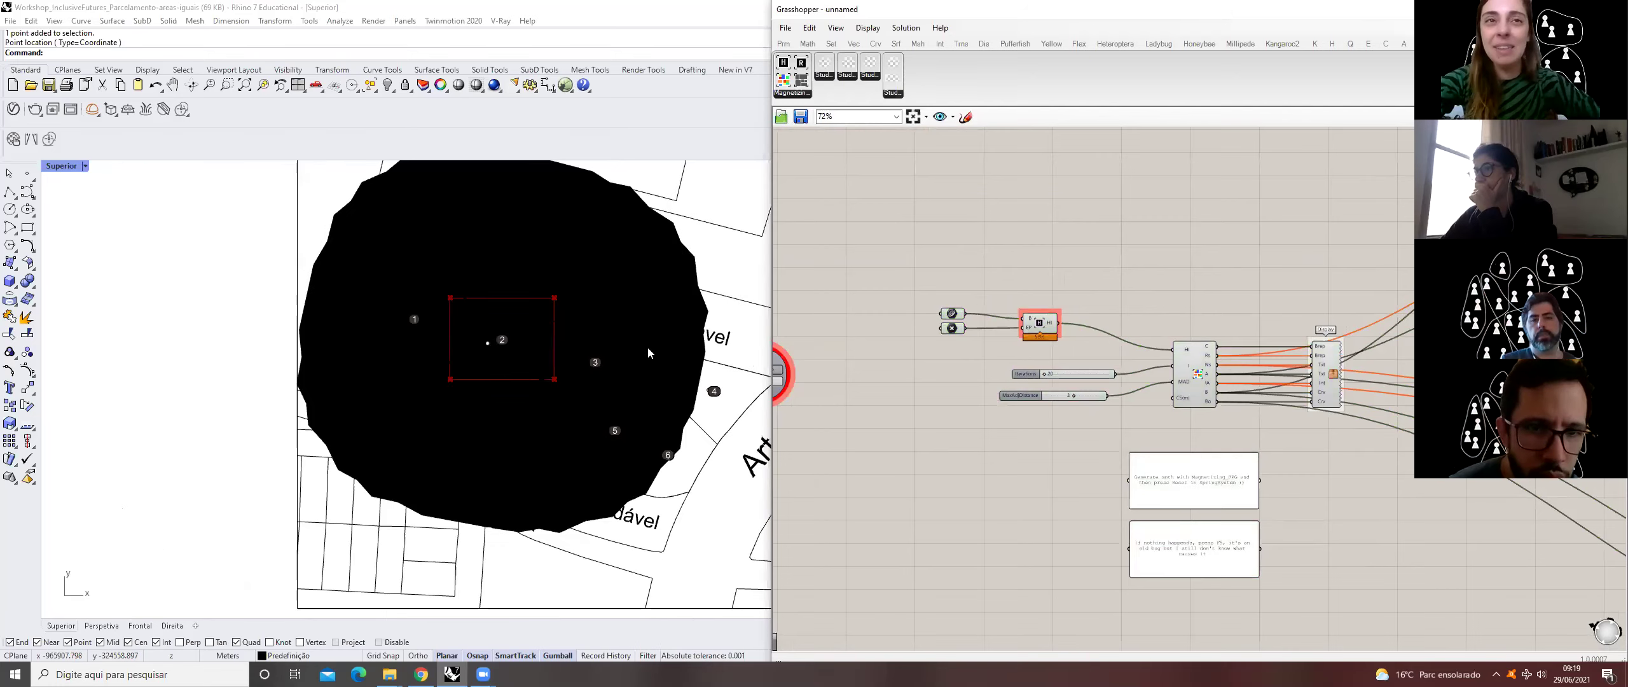
{"action": "middle_click", "coordinate": [922, 361]}
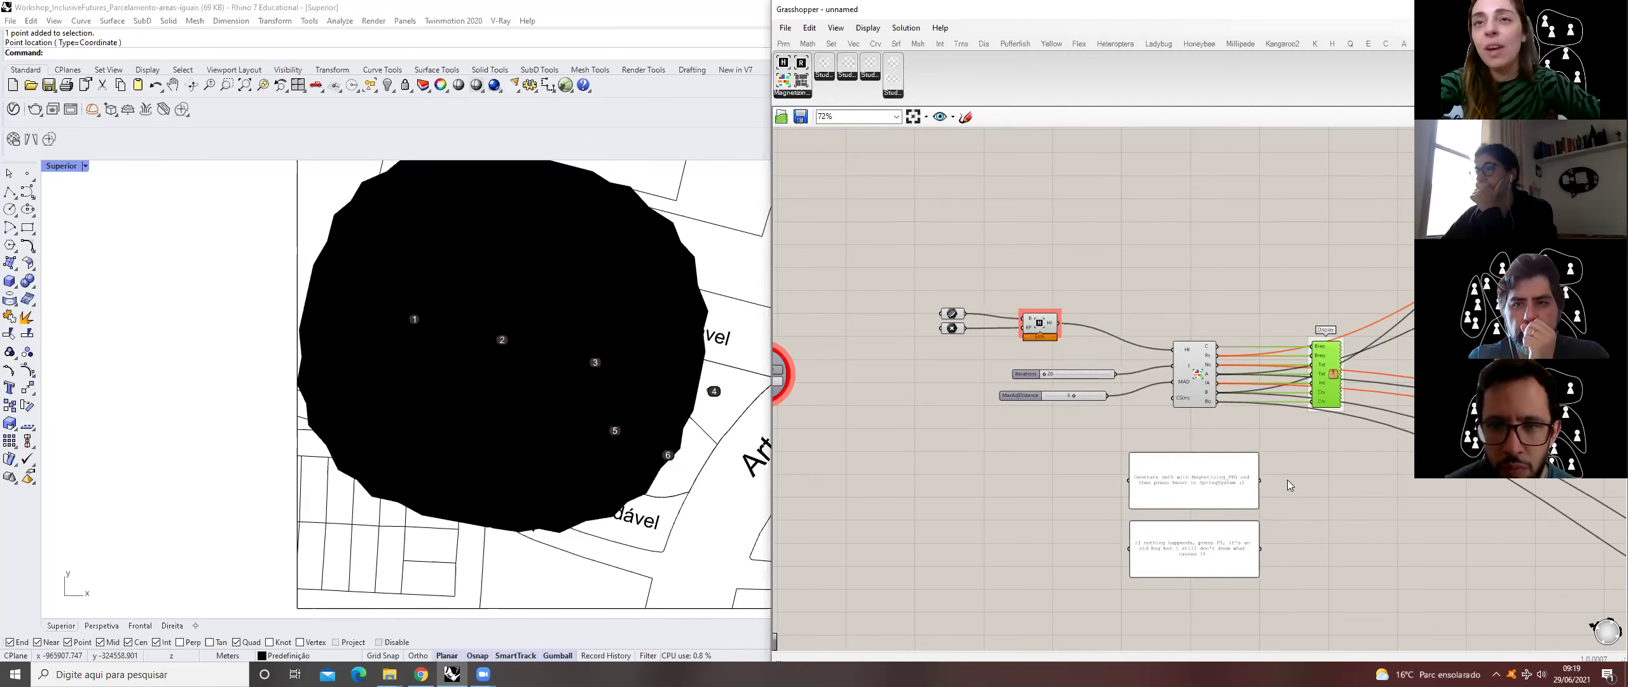
{"action": "scroll", "coordinate": [1188, 394], "scroll_direction": "down", "scroll_amount": 4}
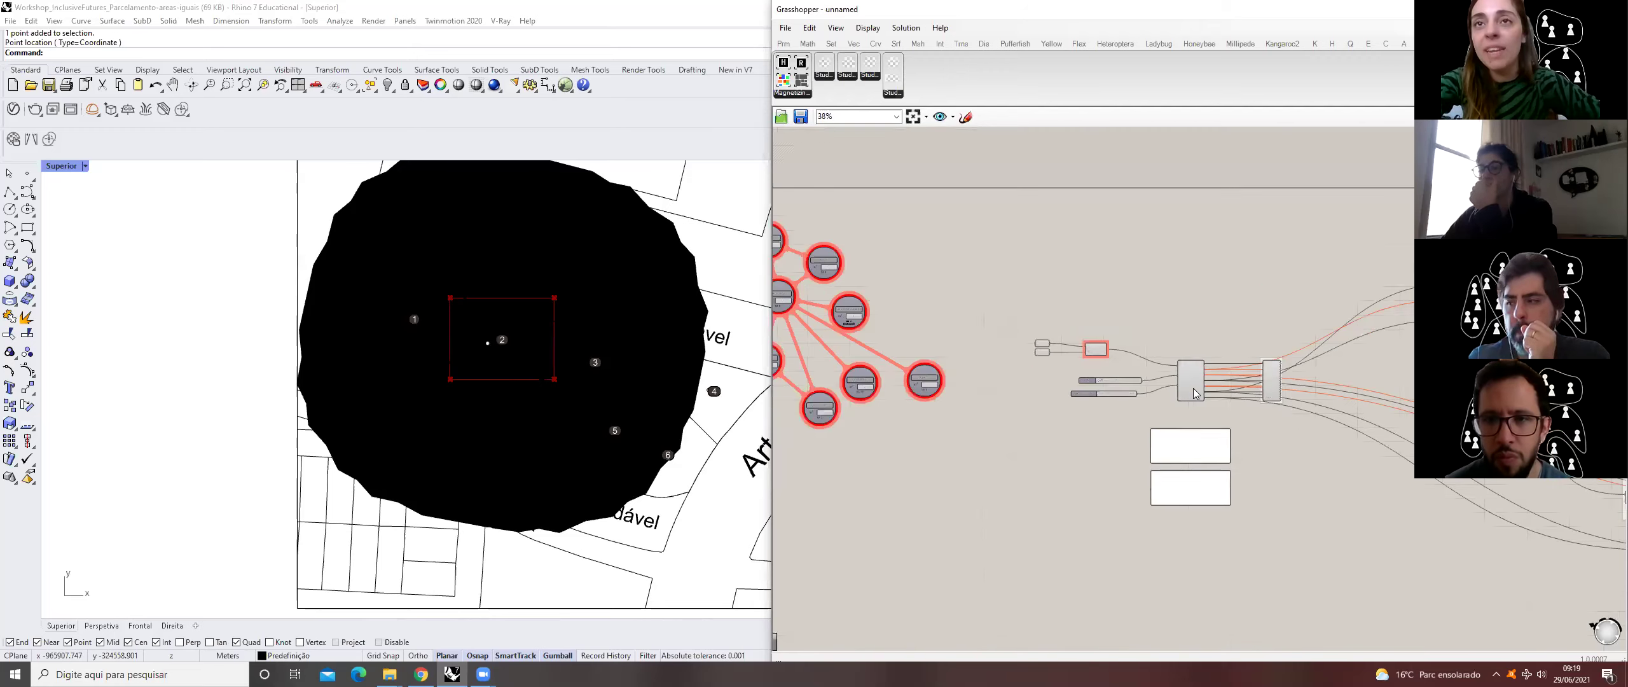
{"action": "left_click_drag", "start_coordinate": [1056, 427], "coordinate": [868, 272]}
{"action": "middle_click", "coordinate": [965, 325]}
{"action": "left_click", "coordinate": [1129, 325]}
{"action": "scroll", "coordinate": [1472, 536], "scroll_direction": "up", "scroll_amount": 2}
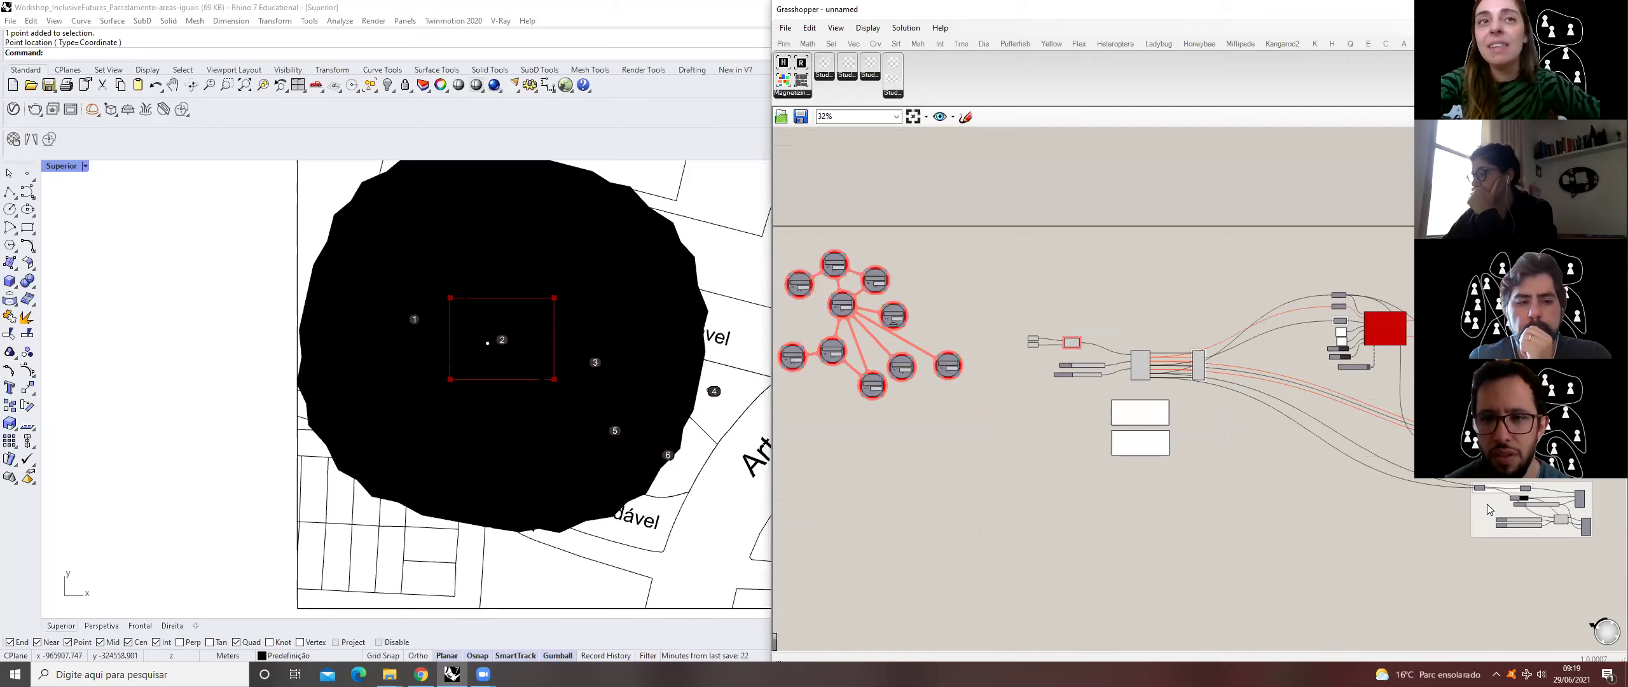
{"action": "middle_click", "coordinate": [1348, 506]}
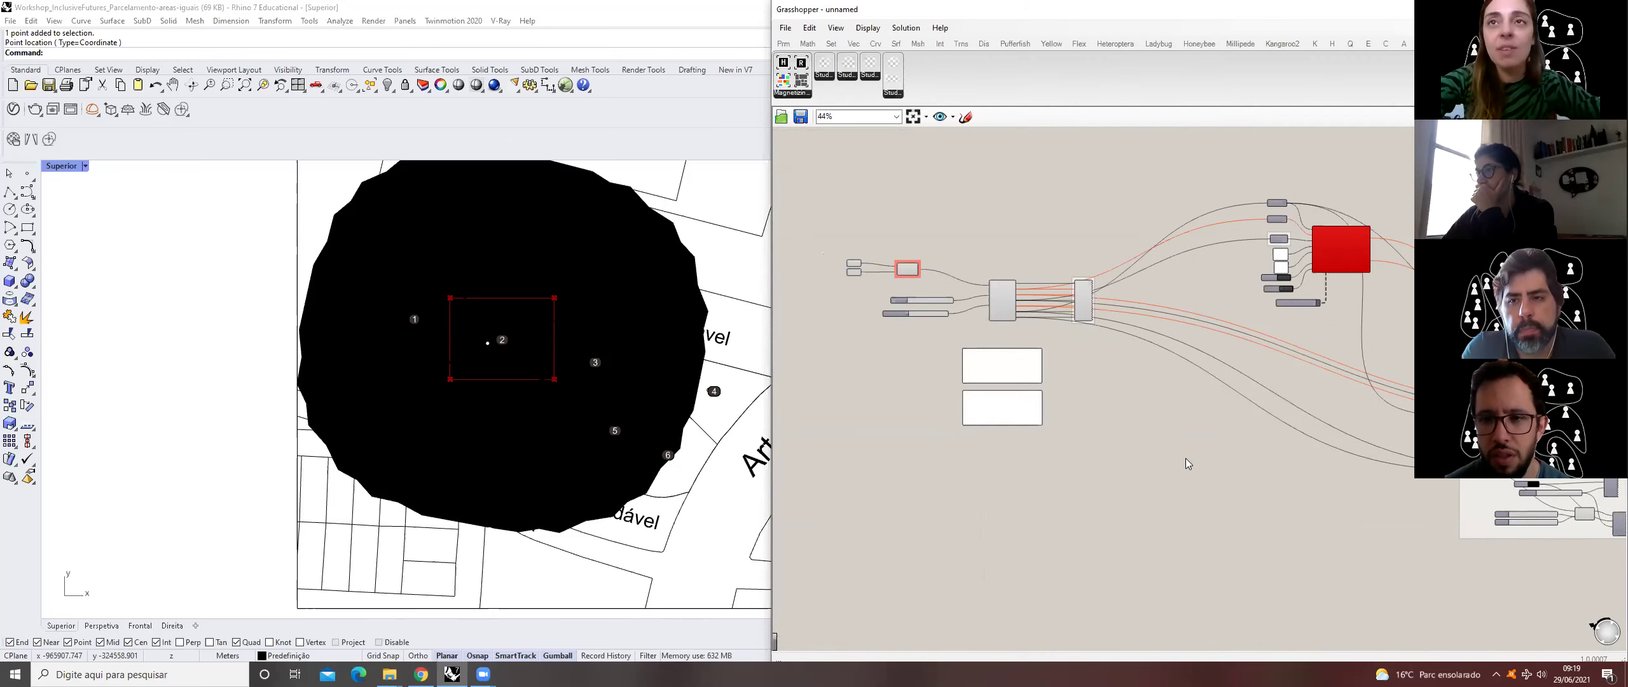
{"action": "right_click_drag", "start_coordinate": [1184, 461], "coordinate": [1004, 433]}
{"action": "scroll", "coordinate": [1359, 425], "scroll_direction": "up", "scroll_amount": 1}
{"action": "left_click_drag", "start_coordinate": [1190, 401], "coordinate": [1470, 558]}
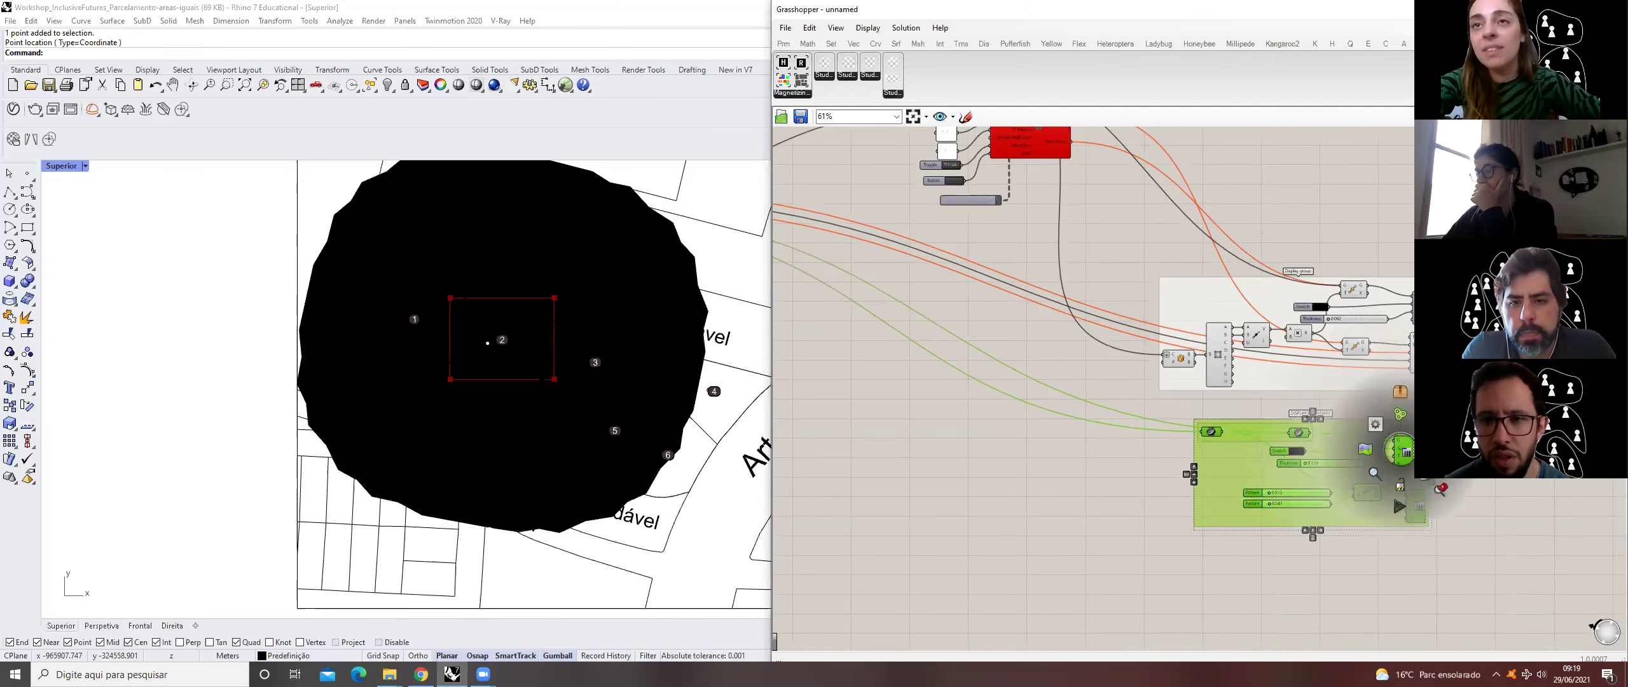
{"action": "key", "text": "Escape"}
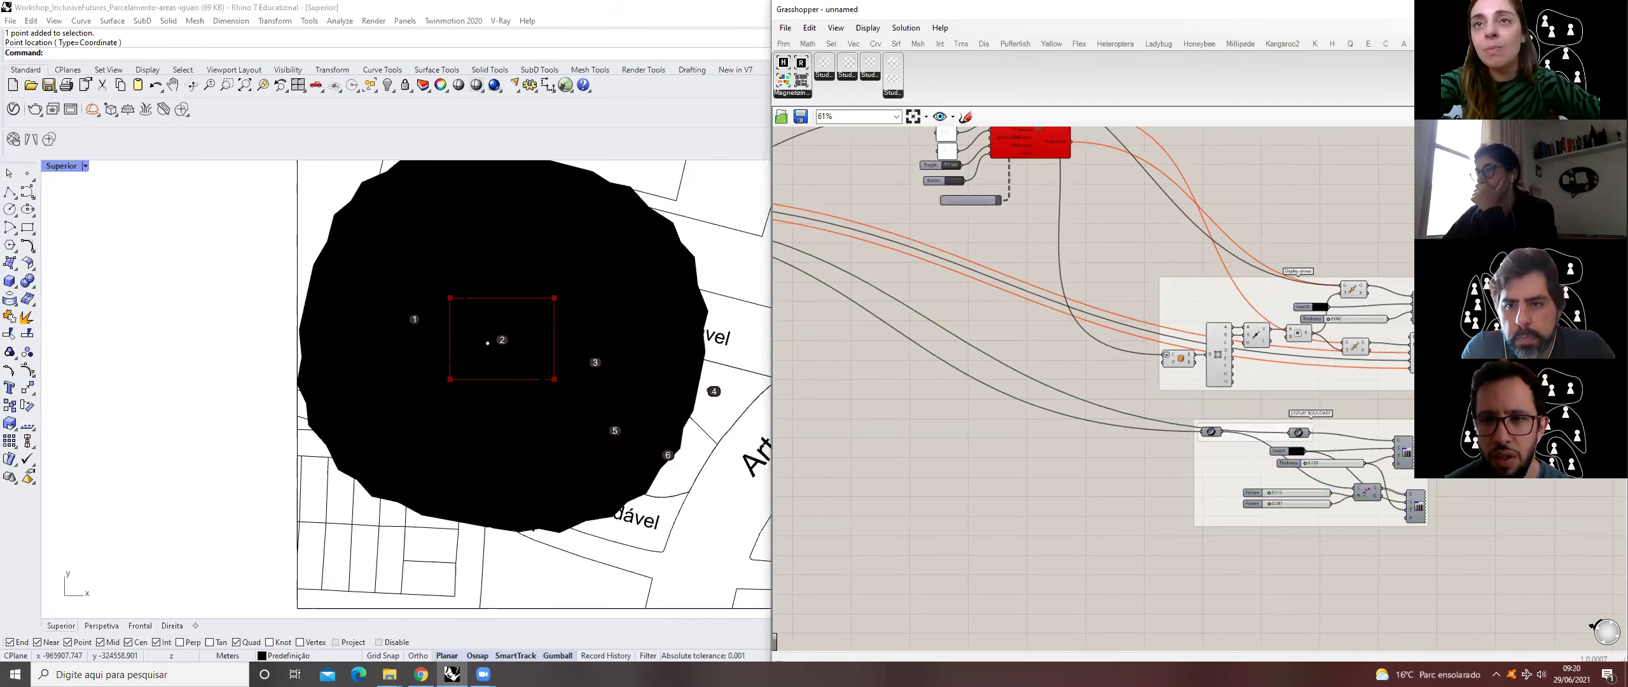
- Disable the preview of all the components in the room display group, including the scale components and the display cluster
{"action": "scroll", "coordinate": [1433, 314], "scroll_direction": "up", "scroll_amount": 1}
{"action": "left_click_drag", "start_coordinate": [1127, 193], "coordinate": [1425, 335]}
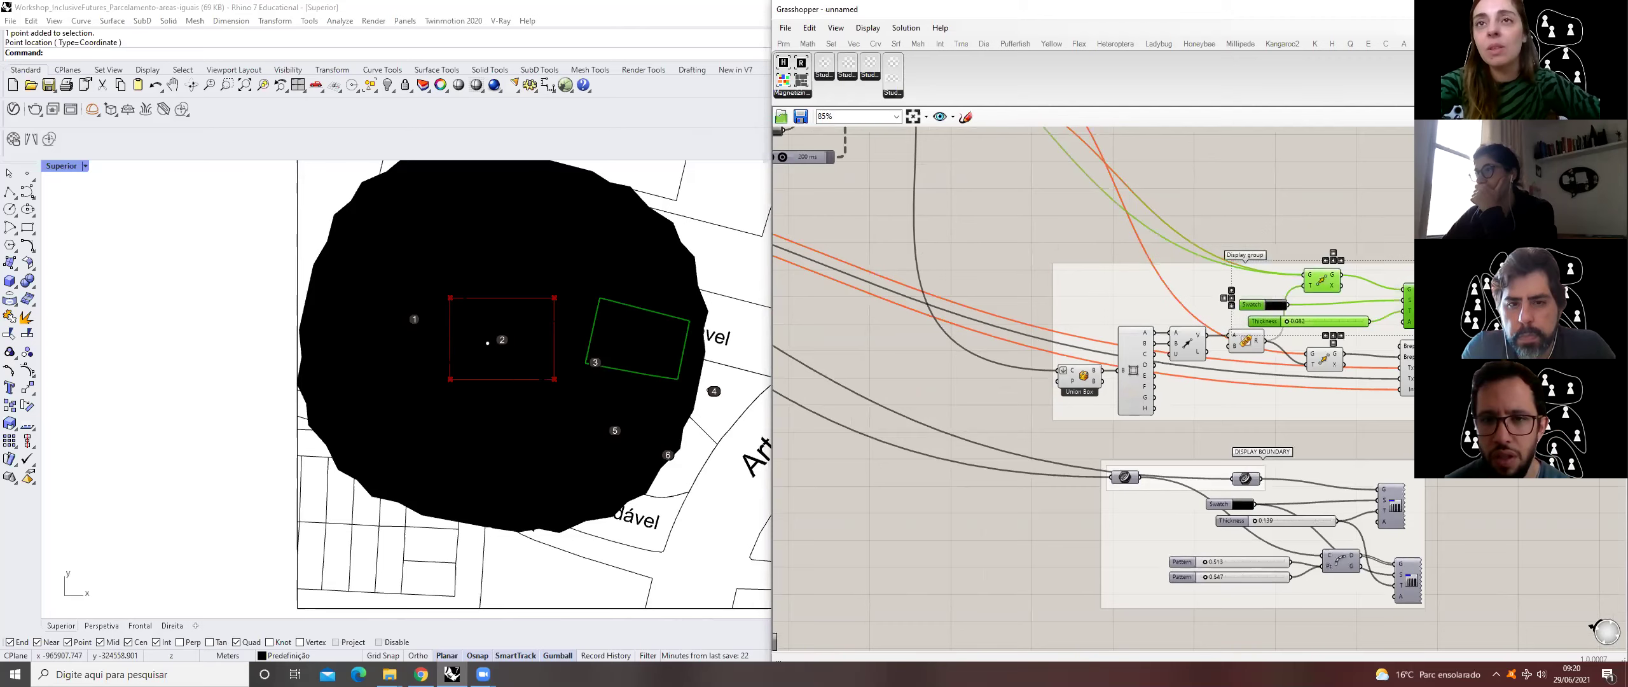
{"action": "key", "text": "space"}
{"action": "left_click", "coordinate": [1352, 299]}
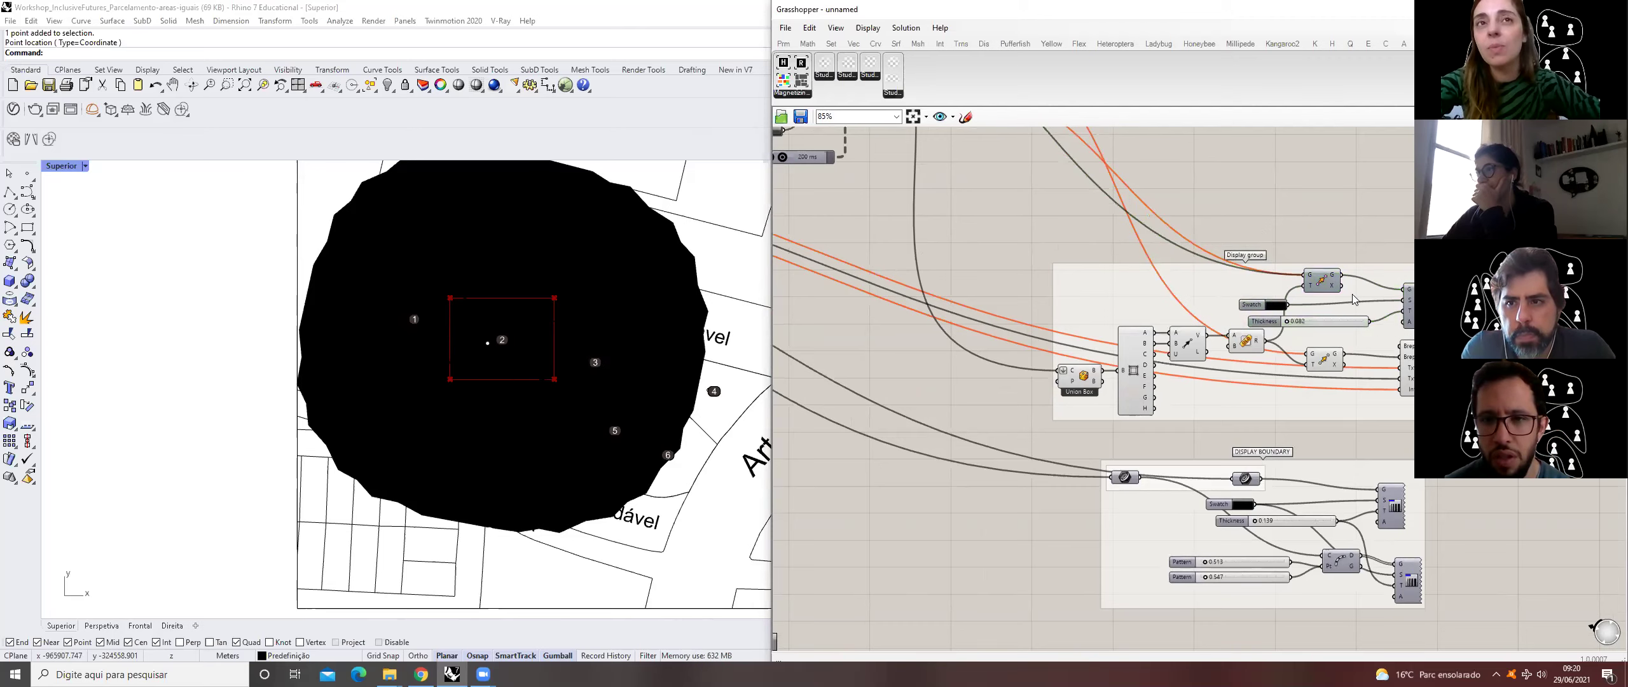
{"action": "left_click", "coordinate": [1411, 362]}
{"action": "key", "text": "space"}
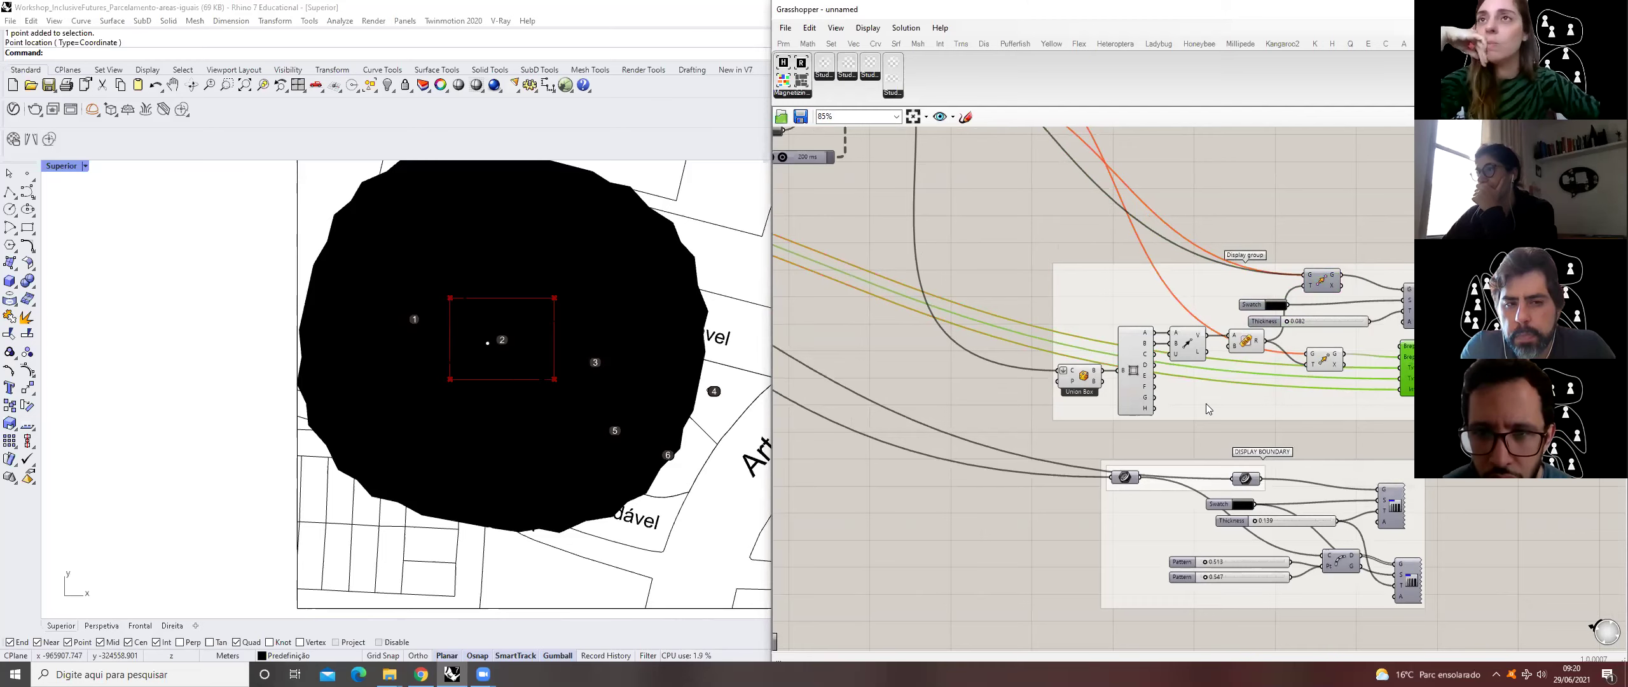
{"action": "left_click_drag", "start_coordinate": [1027, 227], "coordinate": [1526, 471]}
{"action": "key", "text": "space"}
{"action": "key", "text": "ctrl+q"}
{"action": "left_click", "coordinate": [999, 321]}
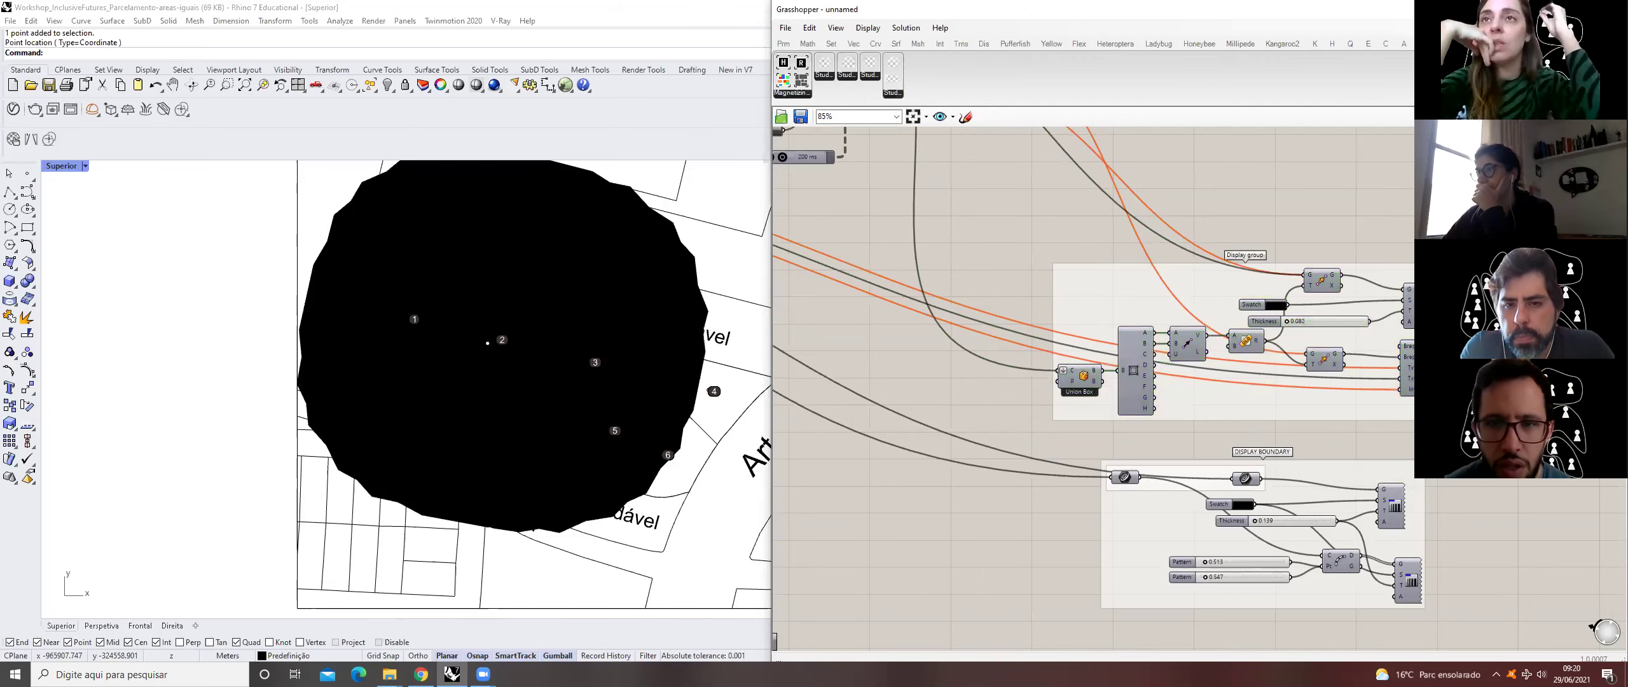
- Disable the preview of the boundary inputs, the house component and the plan generator
{"action": "scroll", "coordinate": [999, 322], "scroll_direction": "down", "scroll_amount": 4}
{"action": "scroll", "coordinate": [973, 321], "scroll_direction": "up", "scroll_amount": 2}
{"action": "left_click_drag", "start_coordinate": [799, 272], "coordinate": [974, 382]}
{"action": "key", "text": "space"}
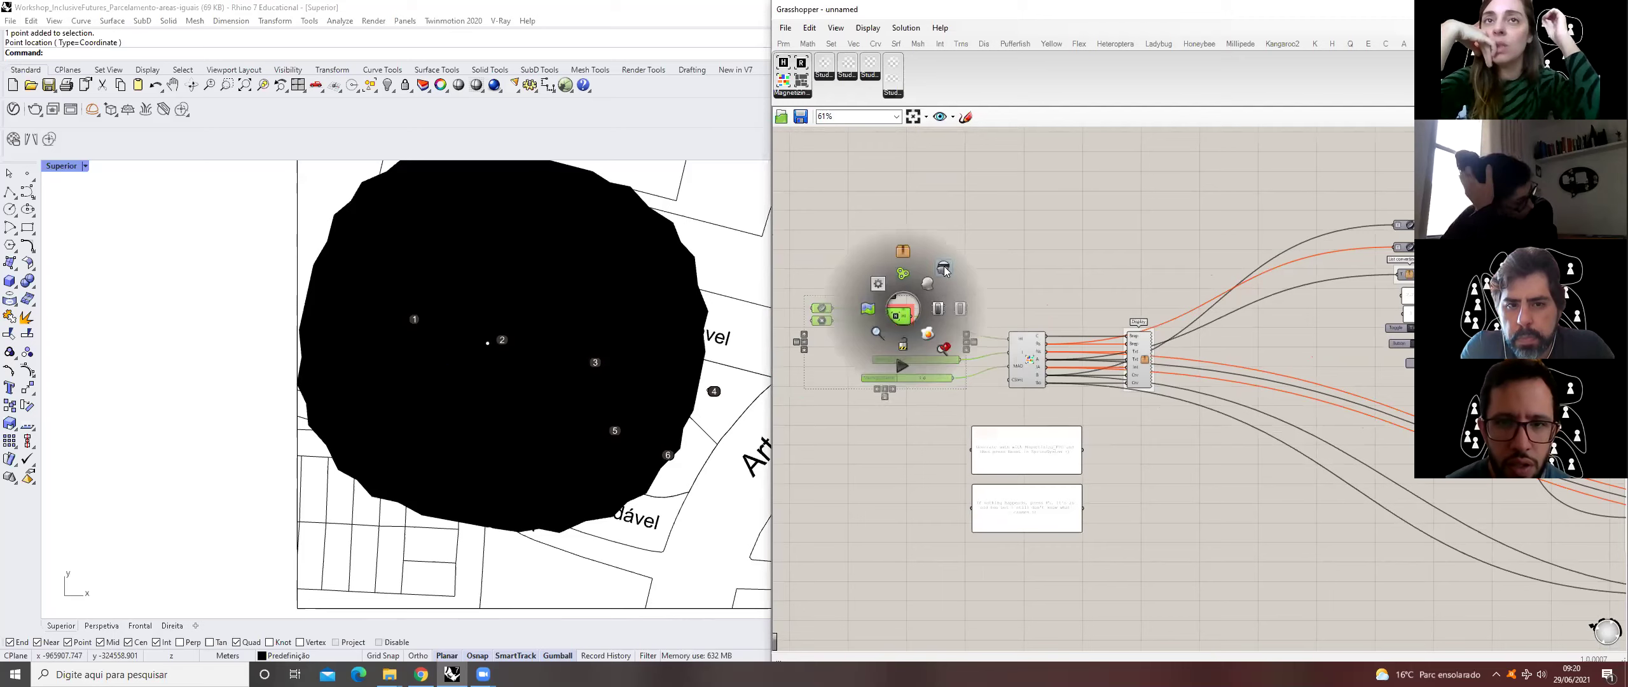
{"action": "left_click", "coordinate": [944, 269]}
{"action": "left_click", "coordinate": [1030, 354]}
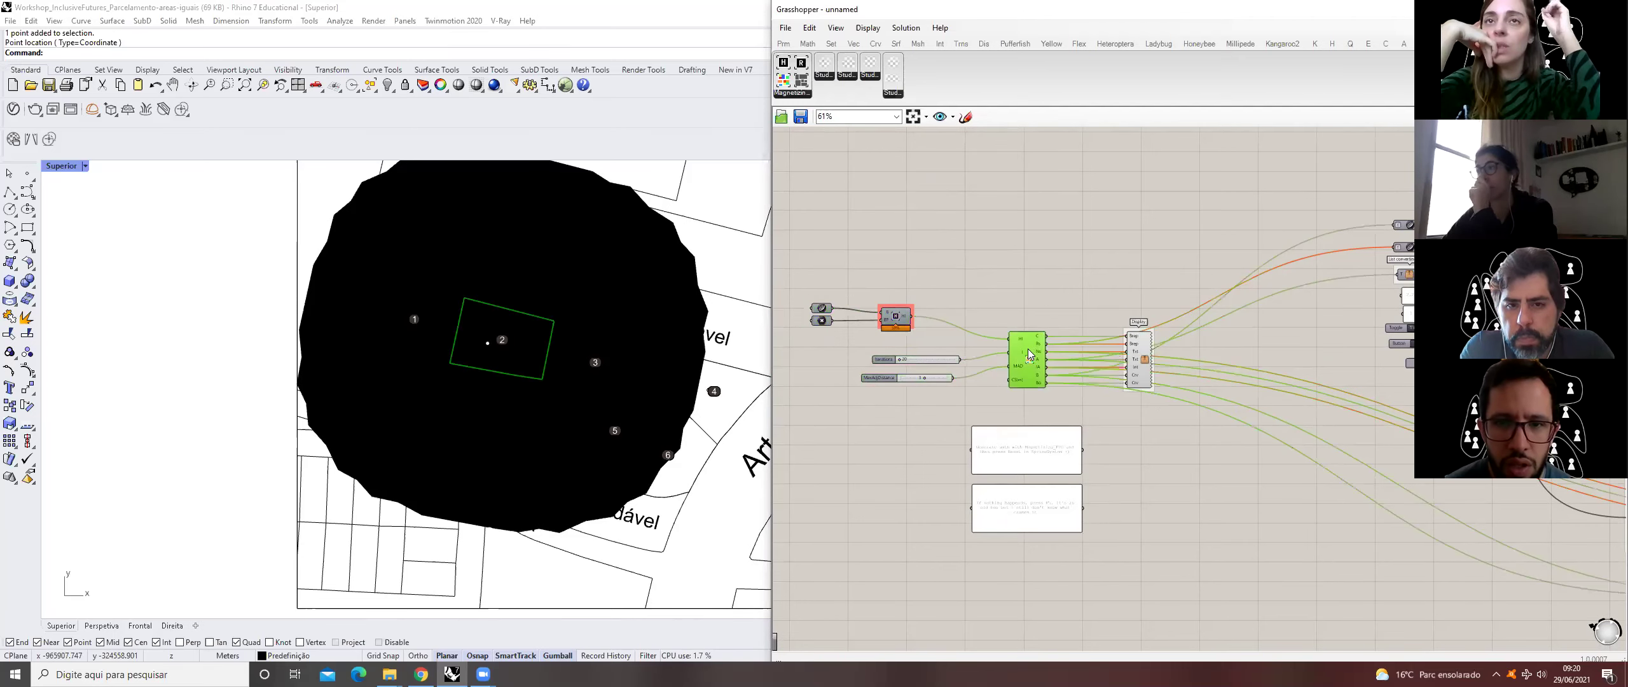
{"action": "key", "text": "space"}
{"action": "left_click", "coordinate": [1072, 318]}
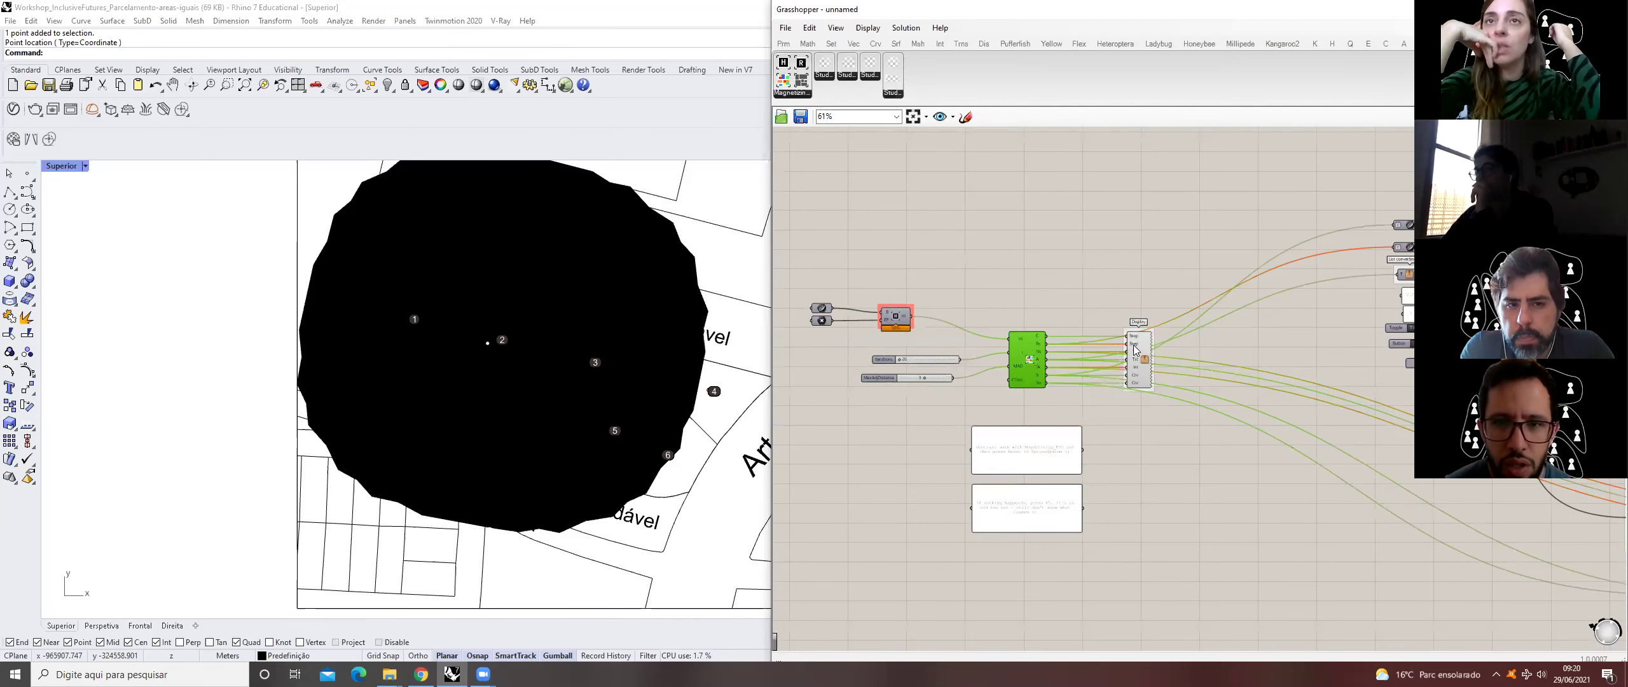
- Disable the preview of the Display cluster connected to the plan generator's outputs
{"action": "left_click", "coordinate": [1135, 349]}
{"action": "key", "text": "space"}
{"action": "left_click", "coordinate": [1179, 310]}
{"action": "left_click", "coordinate": [1147, 299]}
- Switch the plan generator's preview on and back off
{"action": "left_click", "coordinate": [1030, 362]}
{"action": "key", "text": "space"}
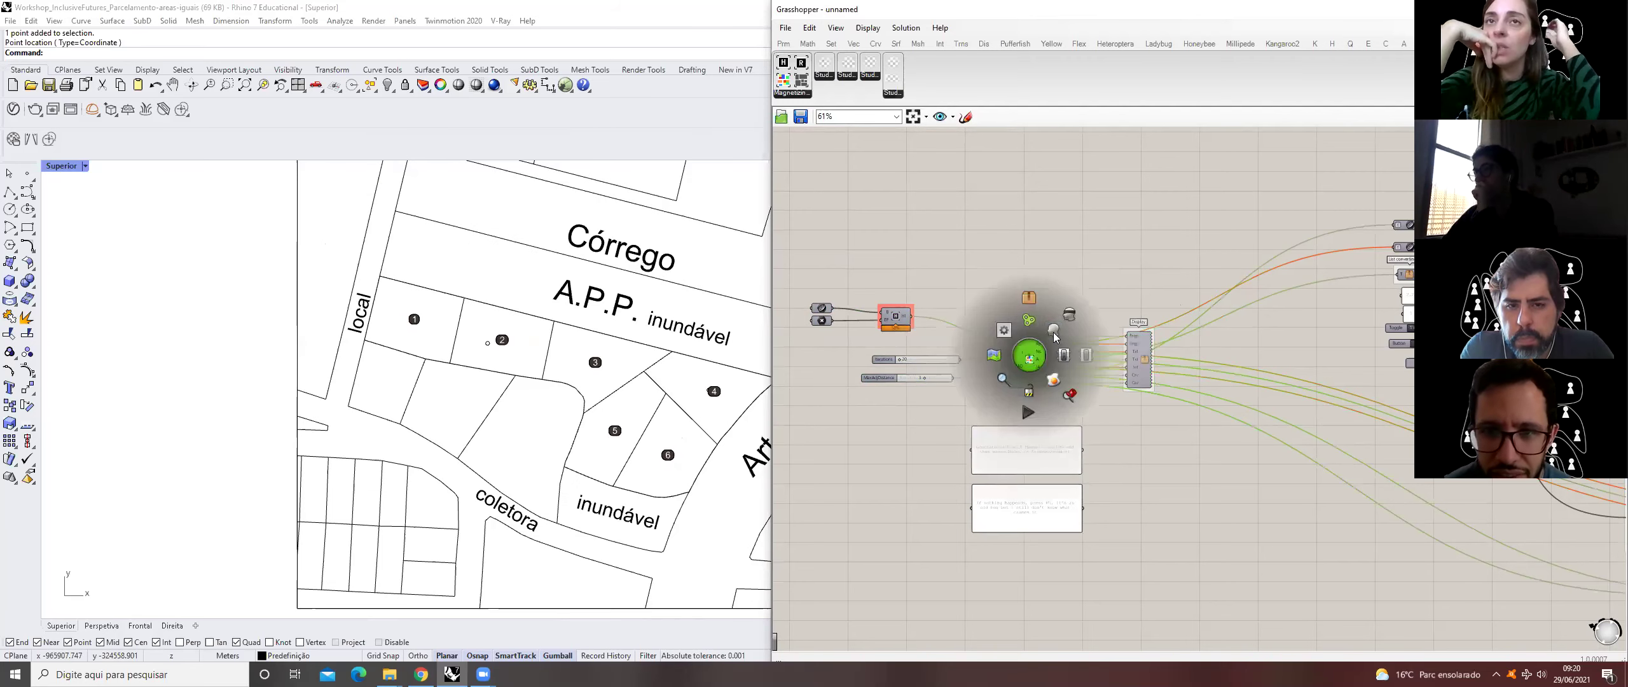
{"action": "left_click", "coordinate": [1052, 337]}
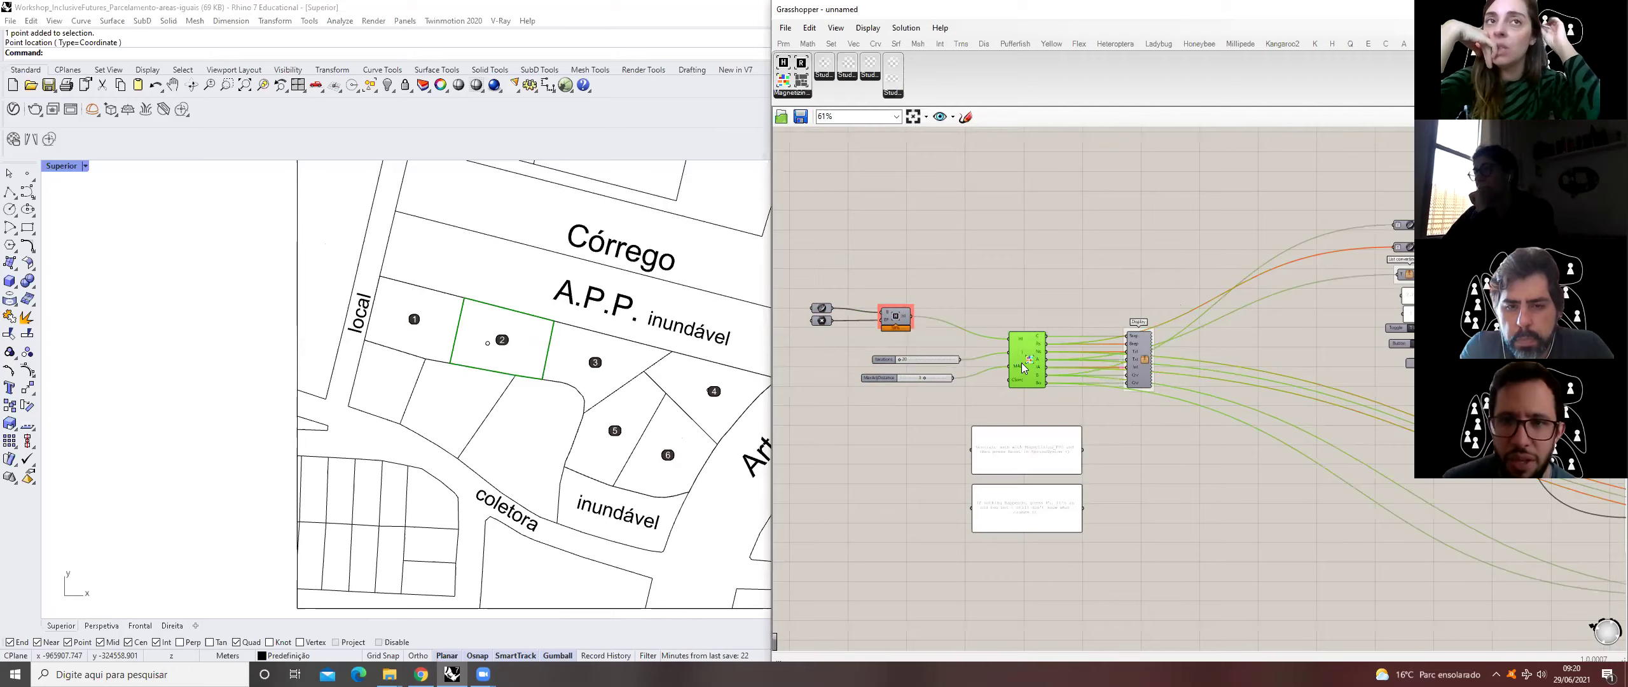
{"action": "key", "text": "space"}
{"action": "left_click", "coordinate": [1068, 326]}
{"action": "left_click", "coordinate": [1115, 296]}
- Open the Display cluster connected to the plan generator for editing
{"action": "left_click", "coordinate": [1138, 349]}
{"action": "scroll", "coordinate": [1141, 356], "scroll_direction": "up", "scroll_amount": 4}
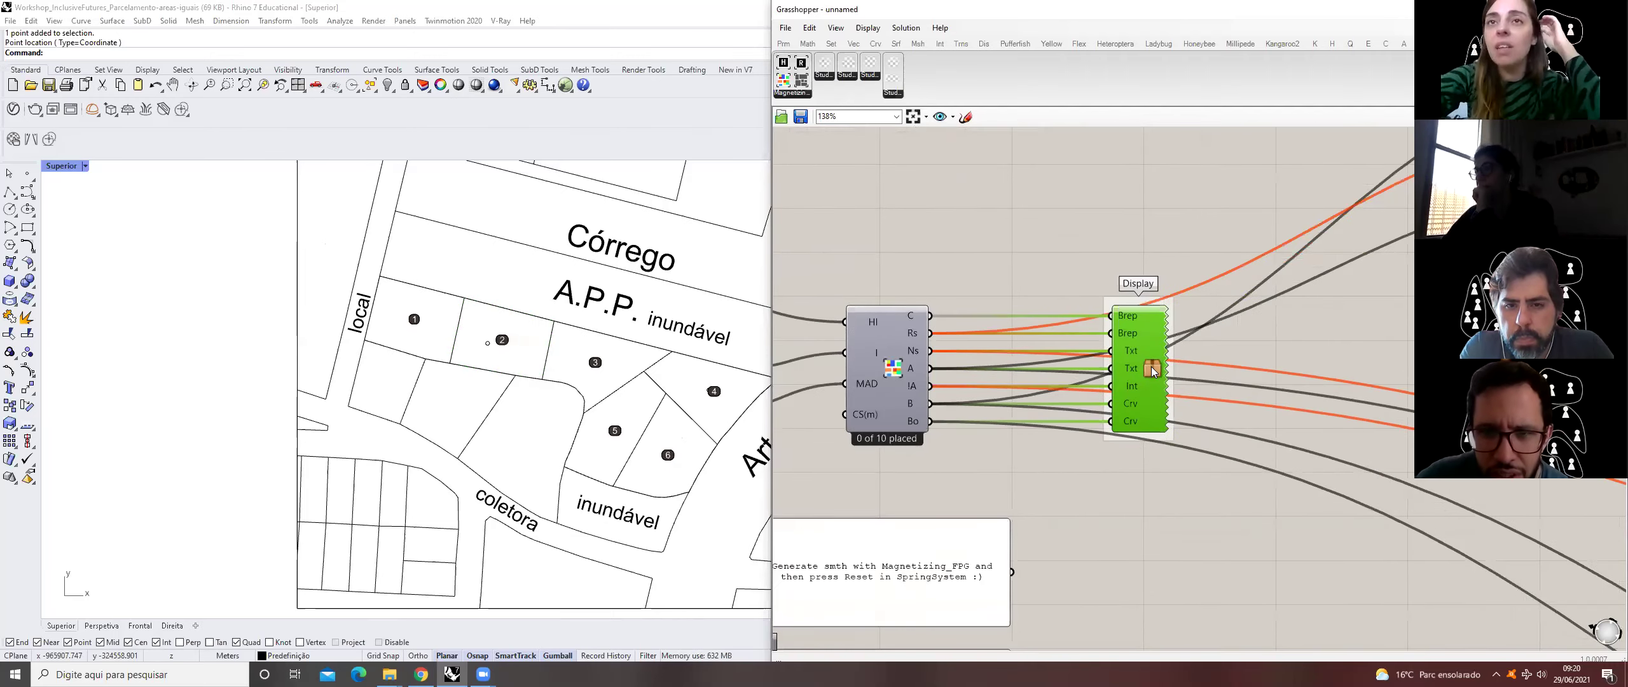
{"action": "double_click", "coordinate": [1152, 370]}
- Examine the Display cluster's Brep, Txt, Int and Crv inputs and follow their wires to the components with warnings and errors
{"action": "scroll", "coordinate": [1359, 523], "scroll_direction": "up", "scroll_amount": 2}
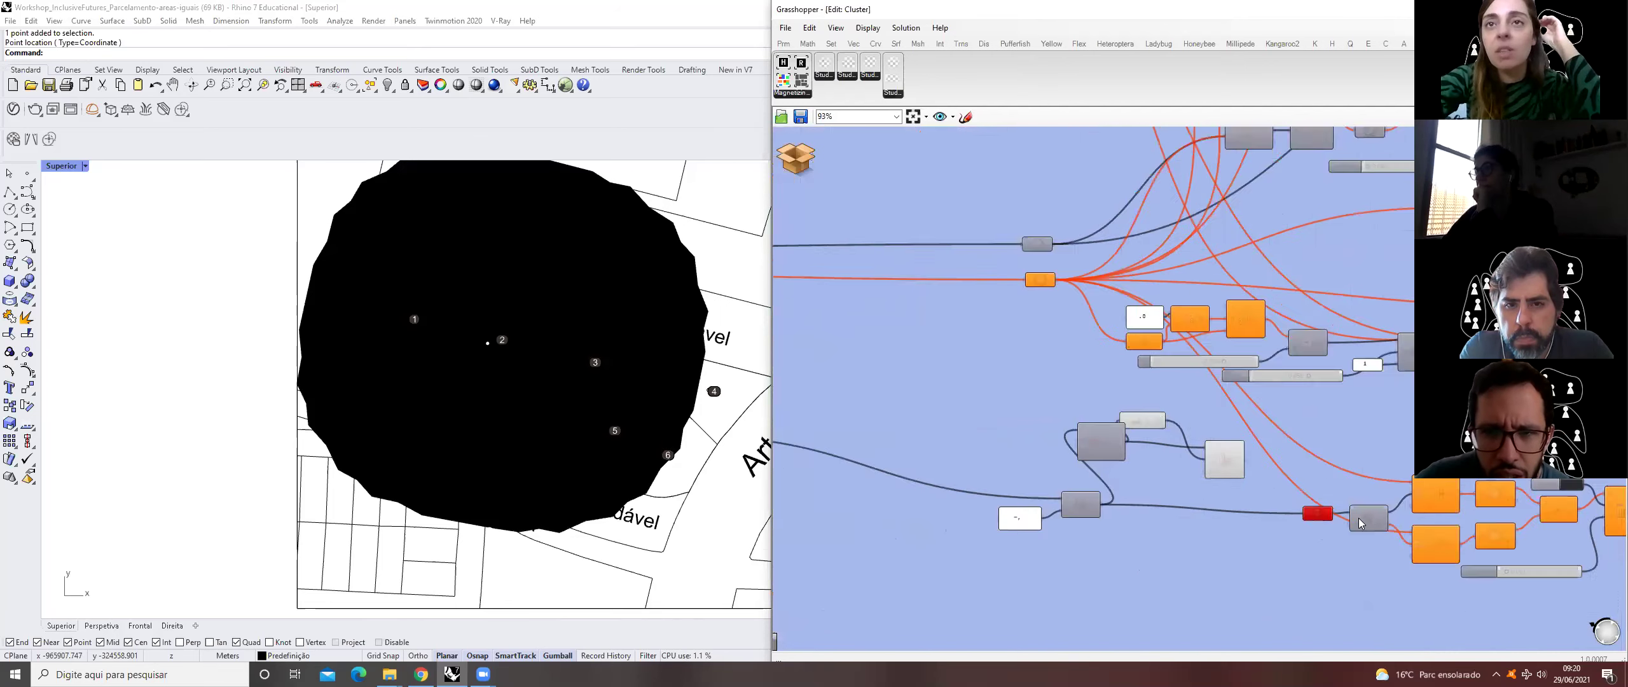
{"action": "scroll", "coordinate": [1359, 522], "scroll_direction": "down", "scroll_amount": 2}
{"action": "scroll", "coordinate": [1297, 540], "scroll_direction": "down", "scroll_amount": 2}
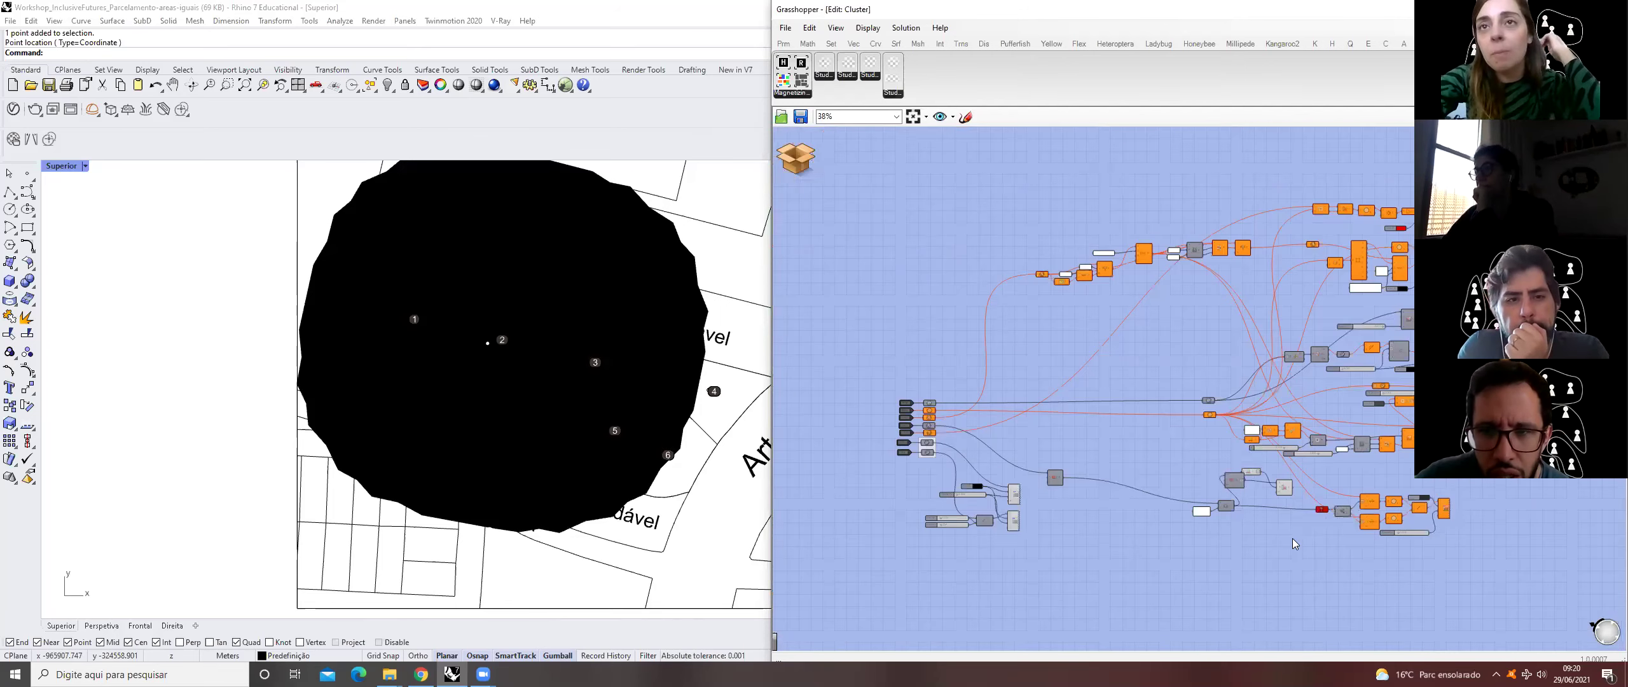
{"action": "scroll", "coordinate": [937, 399], "scroll_direction": "up", "scroll_amount": 5}
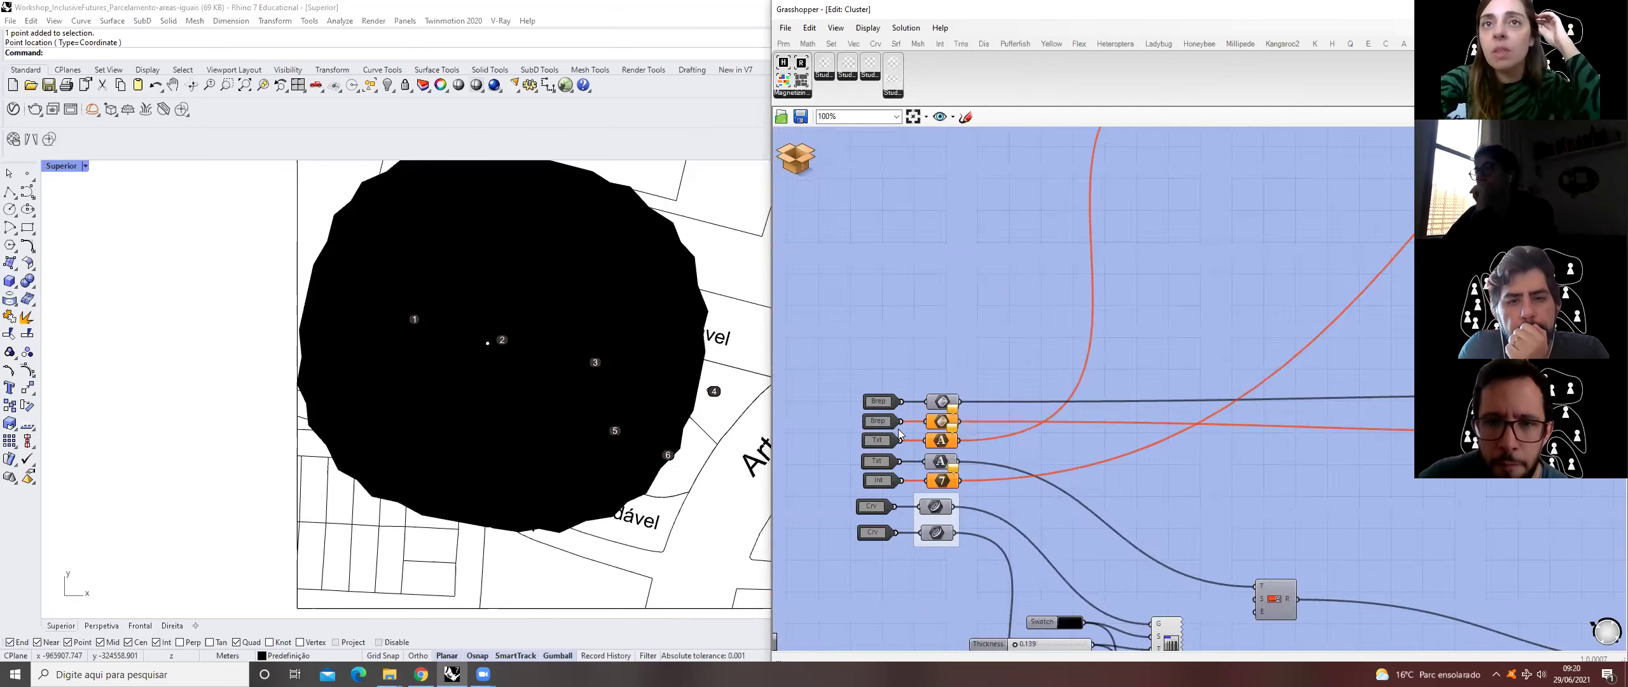
{"action": "middle_click", "coordinate": [1025, 499]}
{"action": "right_click_drag", "start_coordinate": [1159, 512], "coordinate": [1252, 447]}
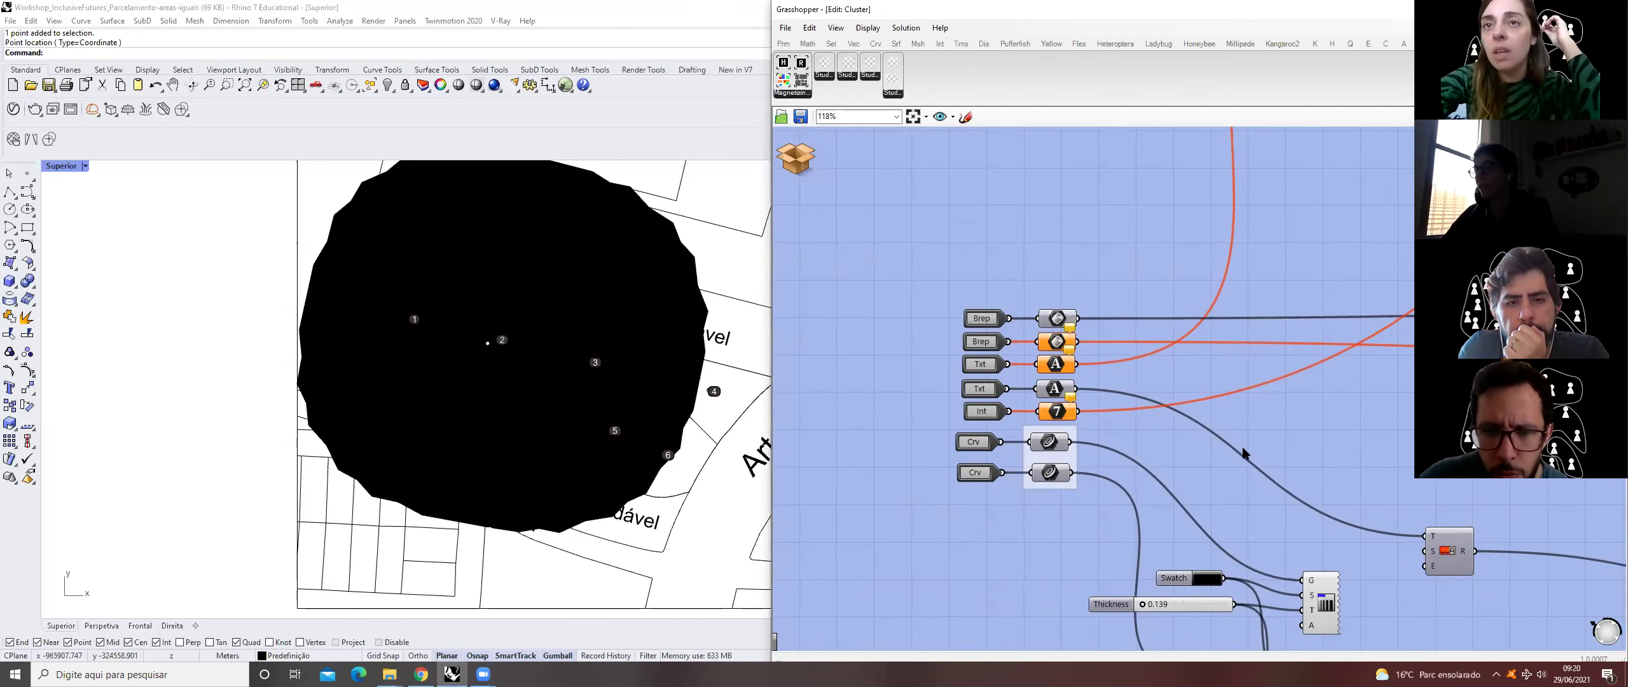
{"action": "scroll", "coordinate": [1000, 364], "scroll_direction": "up", "scroll_amount": 2}
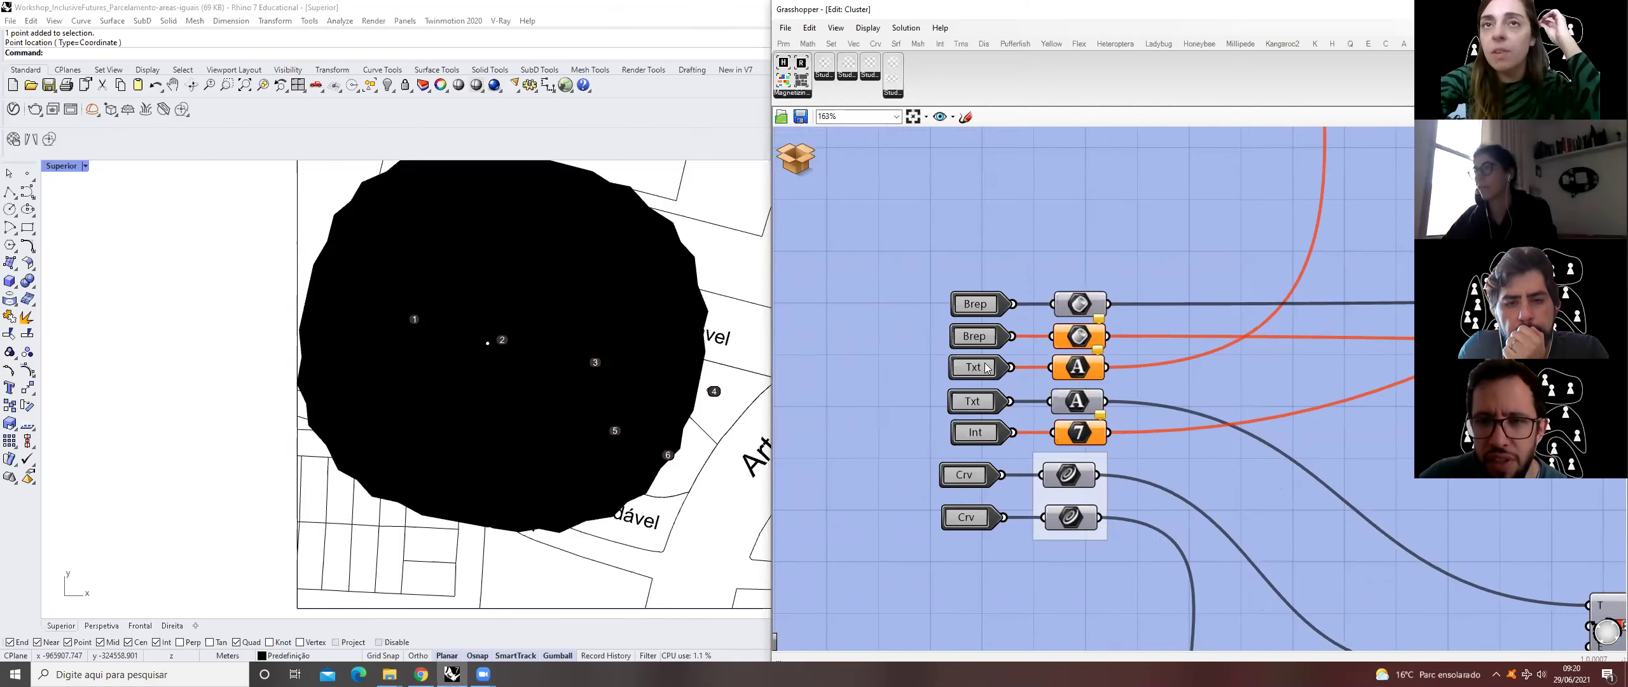
{"action": "scroll", "coordinate": [1070, 381], "scroll_direction": "down", "scroll_amount": 1}
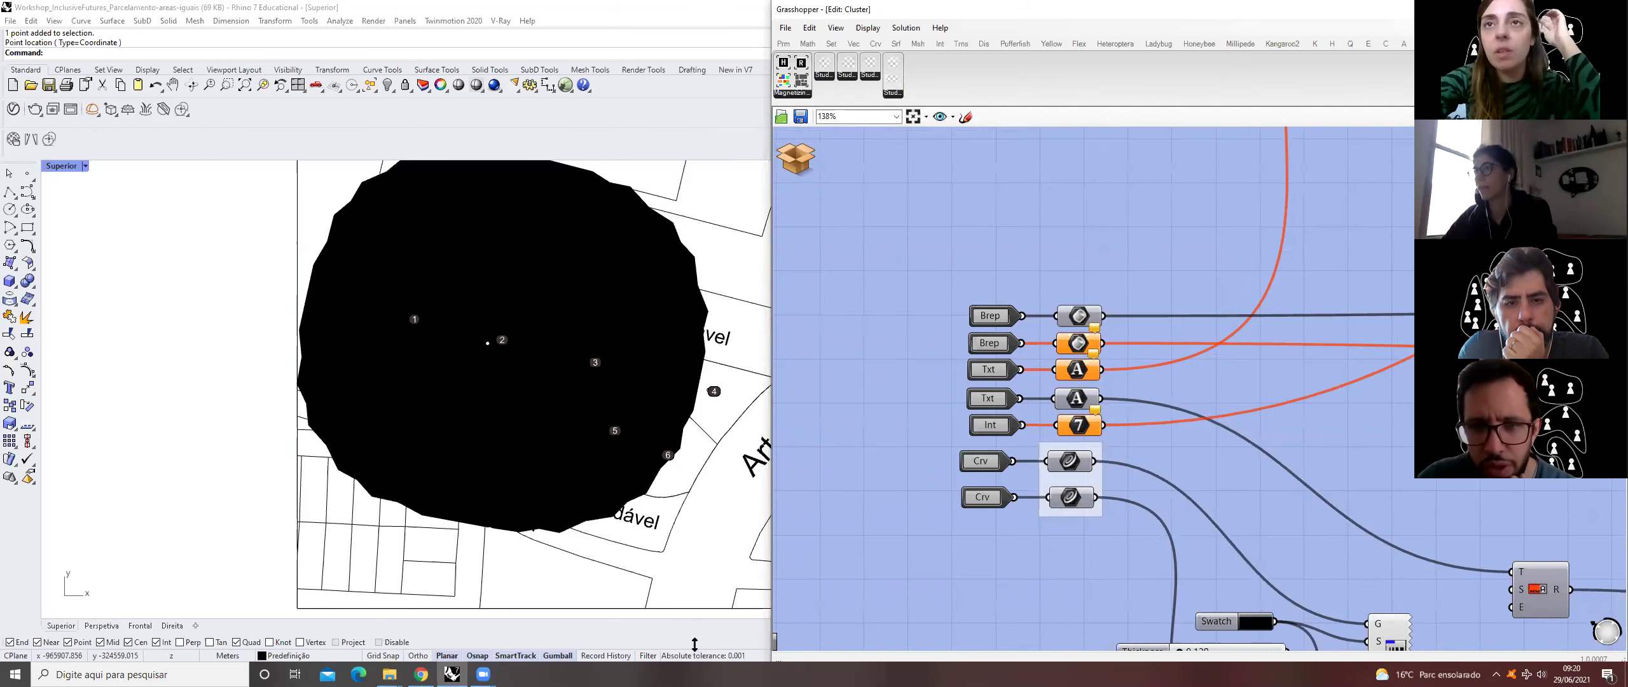
{"action": "scroll", "coordinate": [1142, 412], "scroll_direction": "down", "scroll_amount": 1}
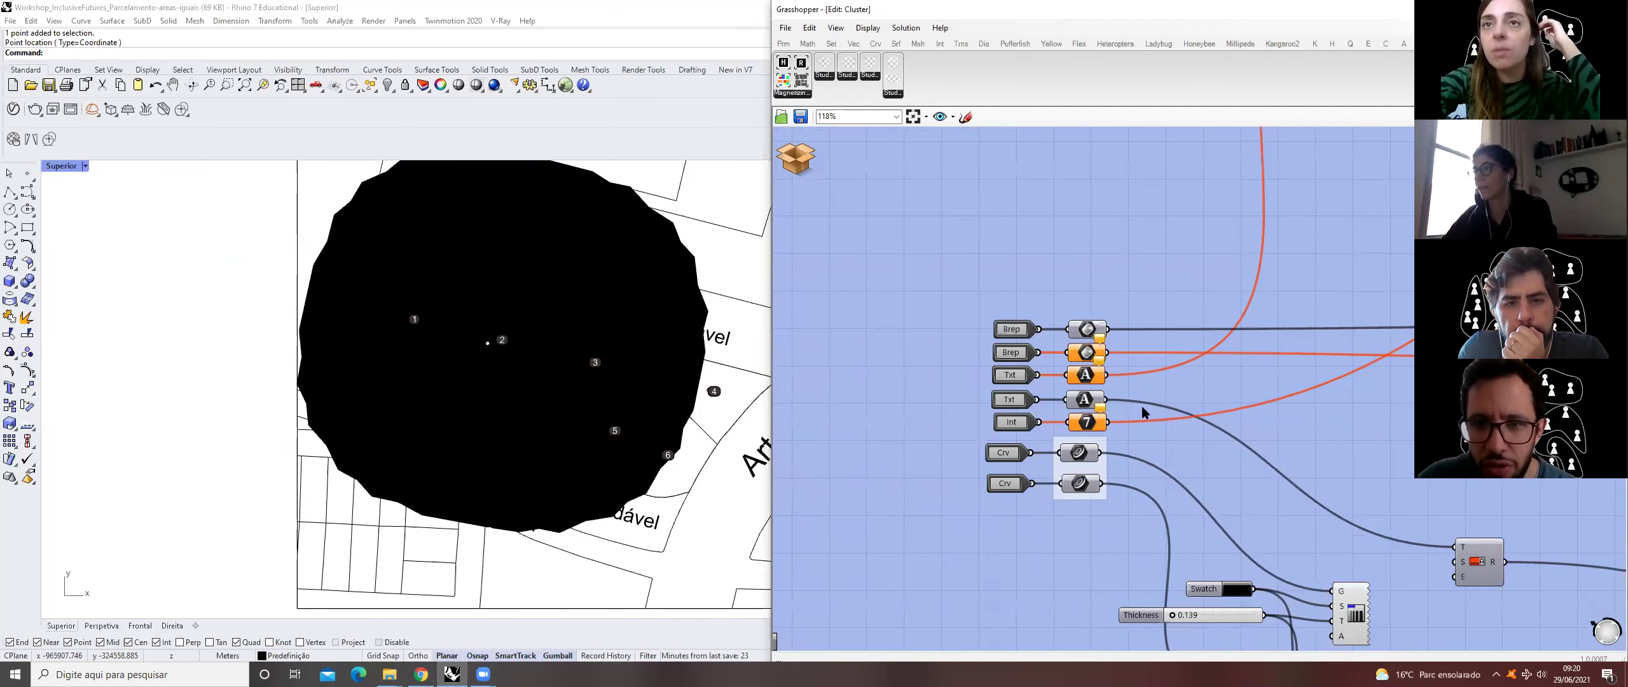
{"action": "scroll", "coordinate": [1275, 405], "scroll_direction": "down", "scroll_amount": 4}
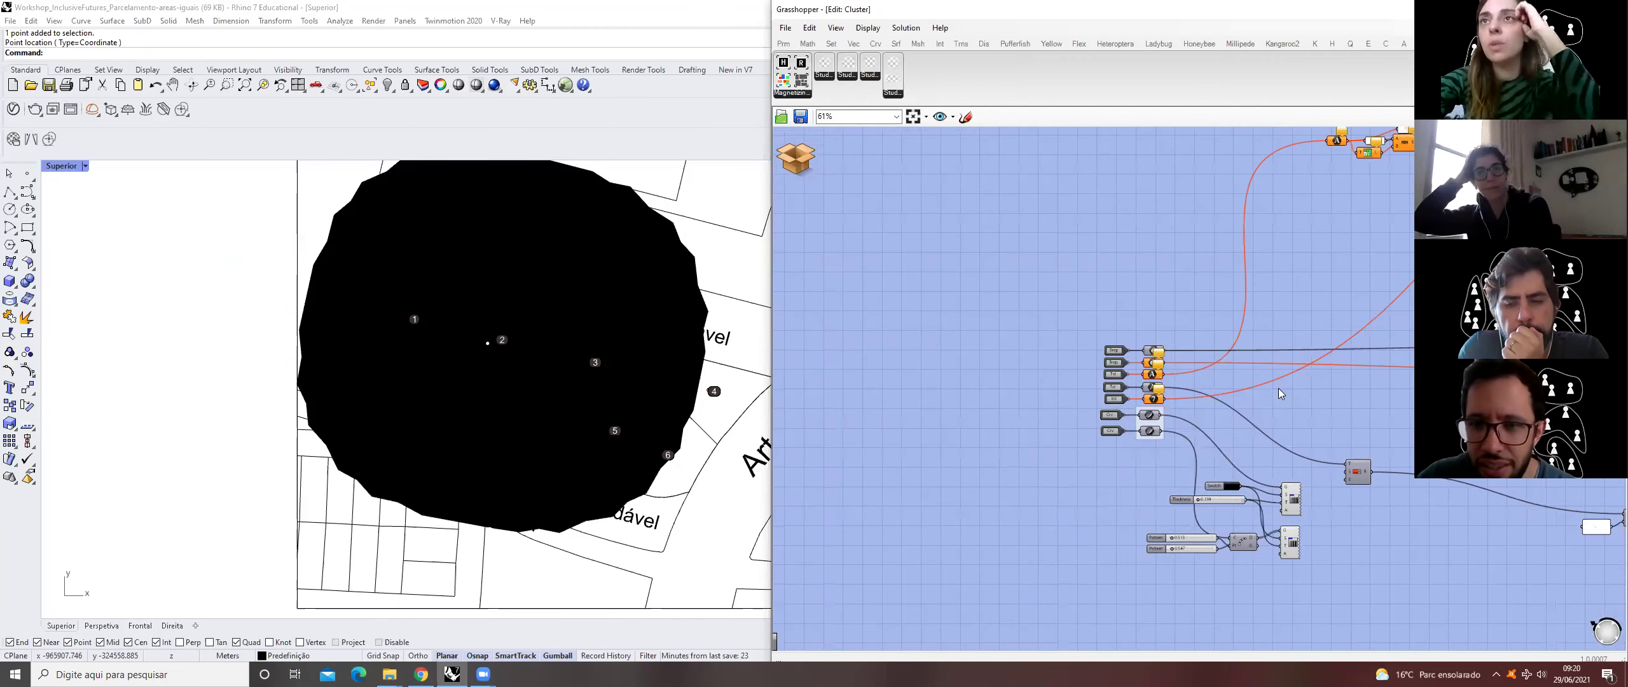
{"action": "right_click_drag", "start_coordinate": [1315, 392], "coordinate": [1101, 447]}
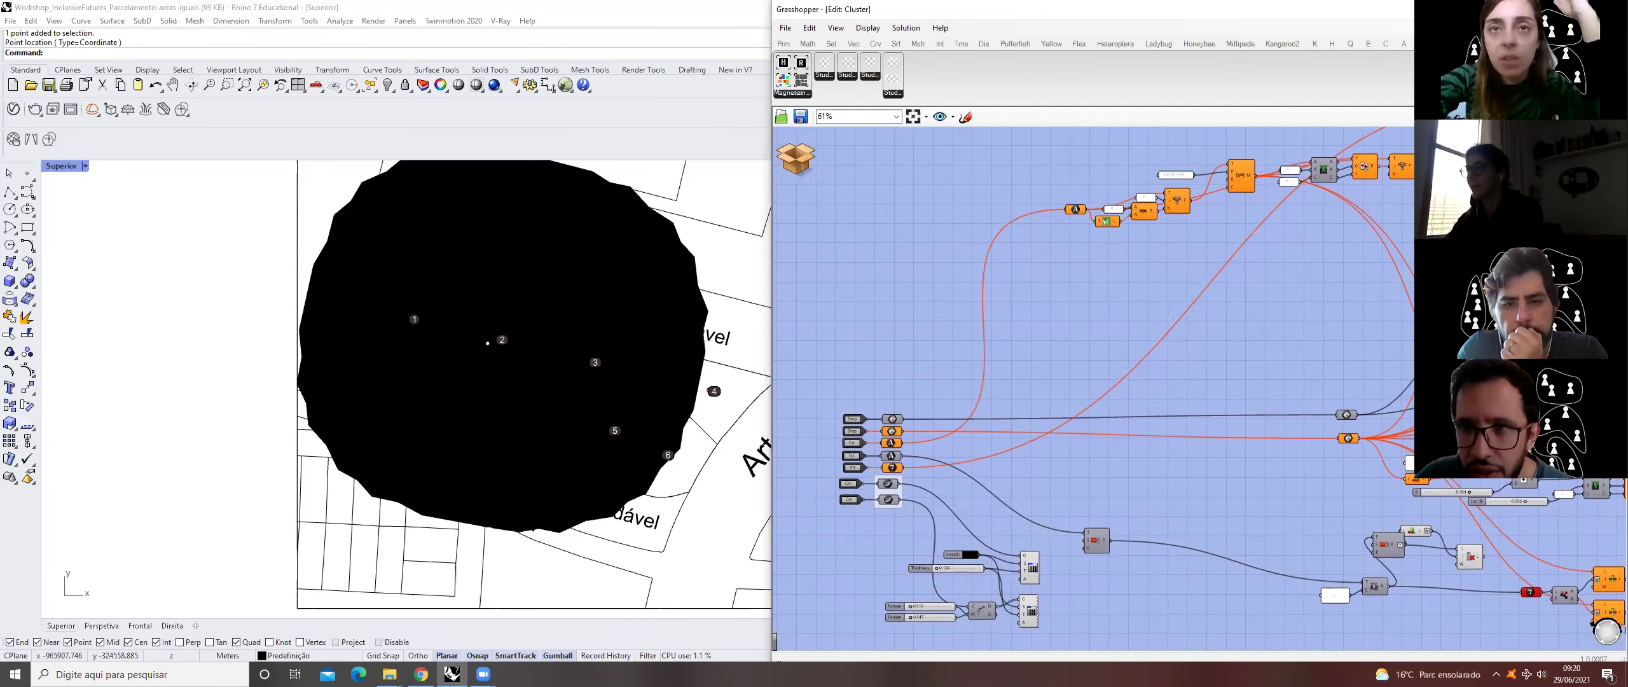
{"action": "right_click_drag", "start_coordinate": [1326, 369], "coordinate": [1102, 357]}
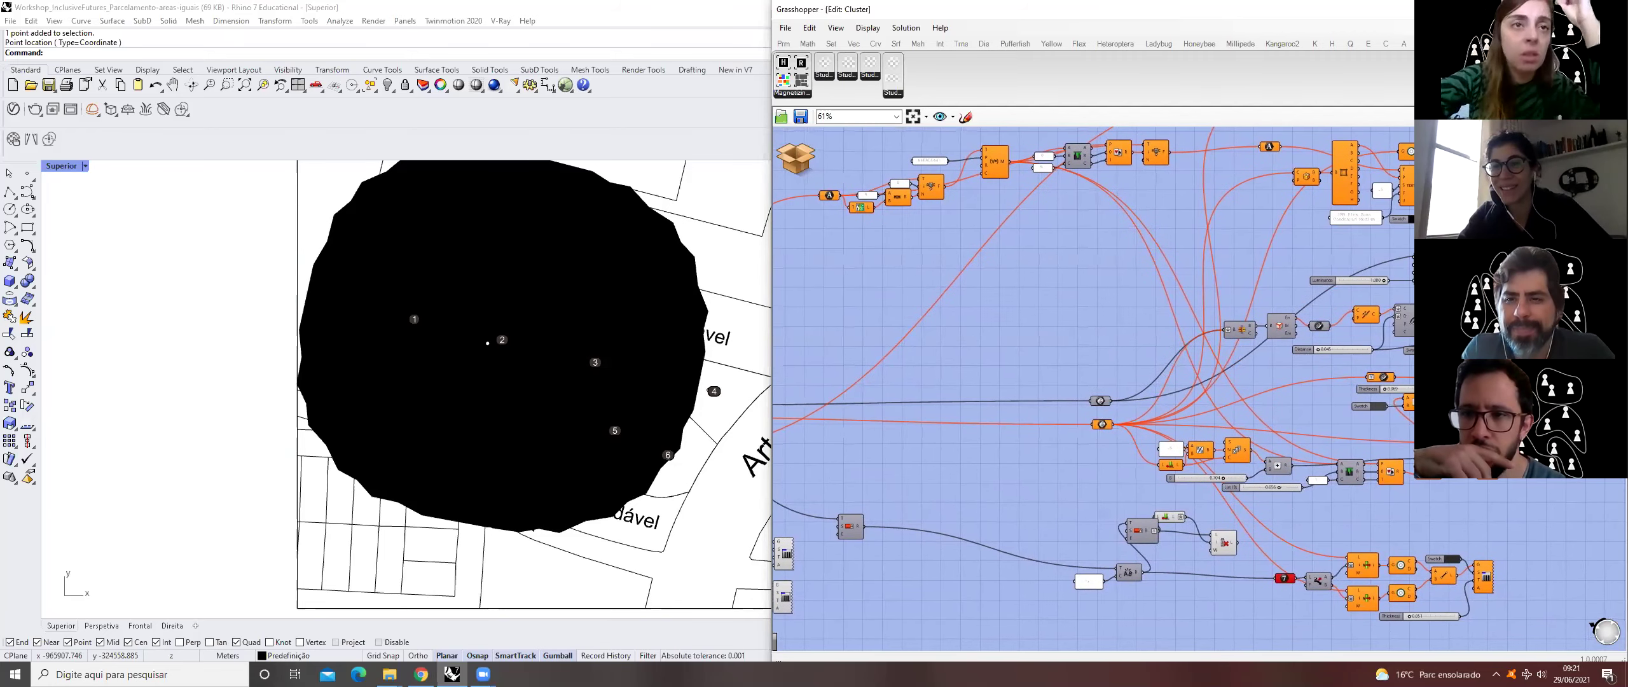
{"action": "right_click_drag", "start_coordinate": [1101, 356], "coordinate": [1099, 362]}
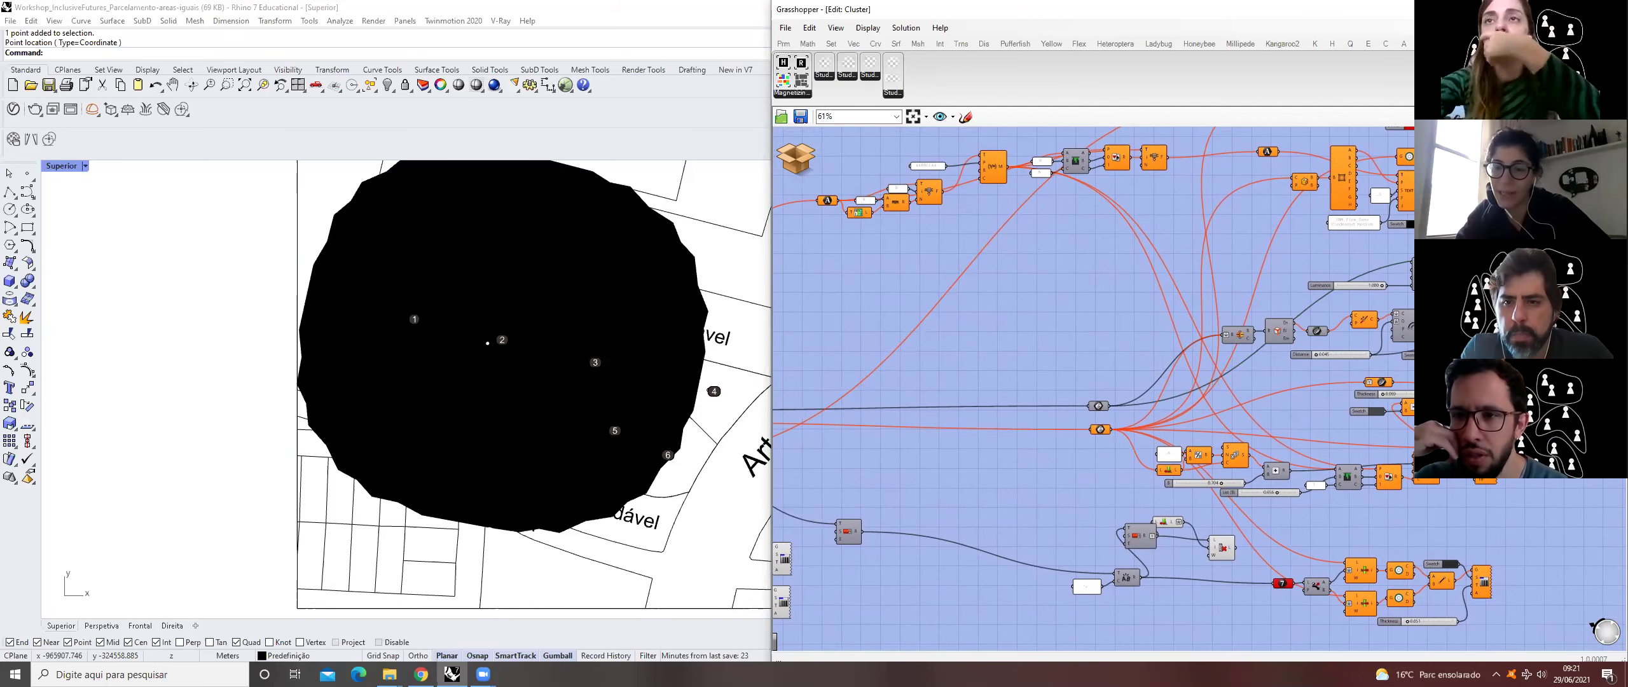
- Try toggling the enabled state of the component group fed by the upper text branch of the cluster
{"action": "left_click", "coordinate": [1402, 191]}
{"action": "key", "text": "ctrl+e"}
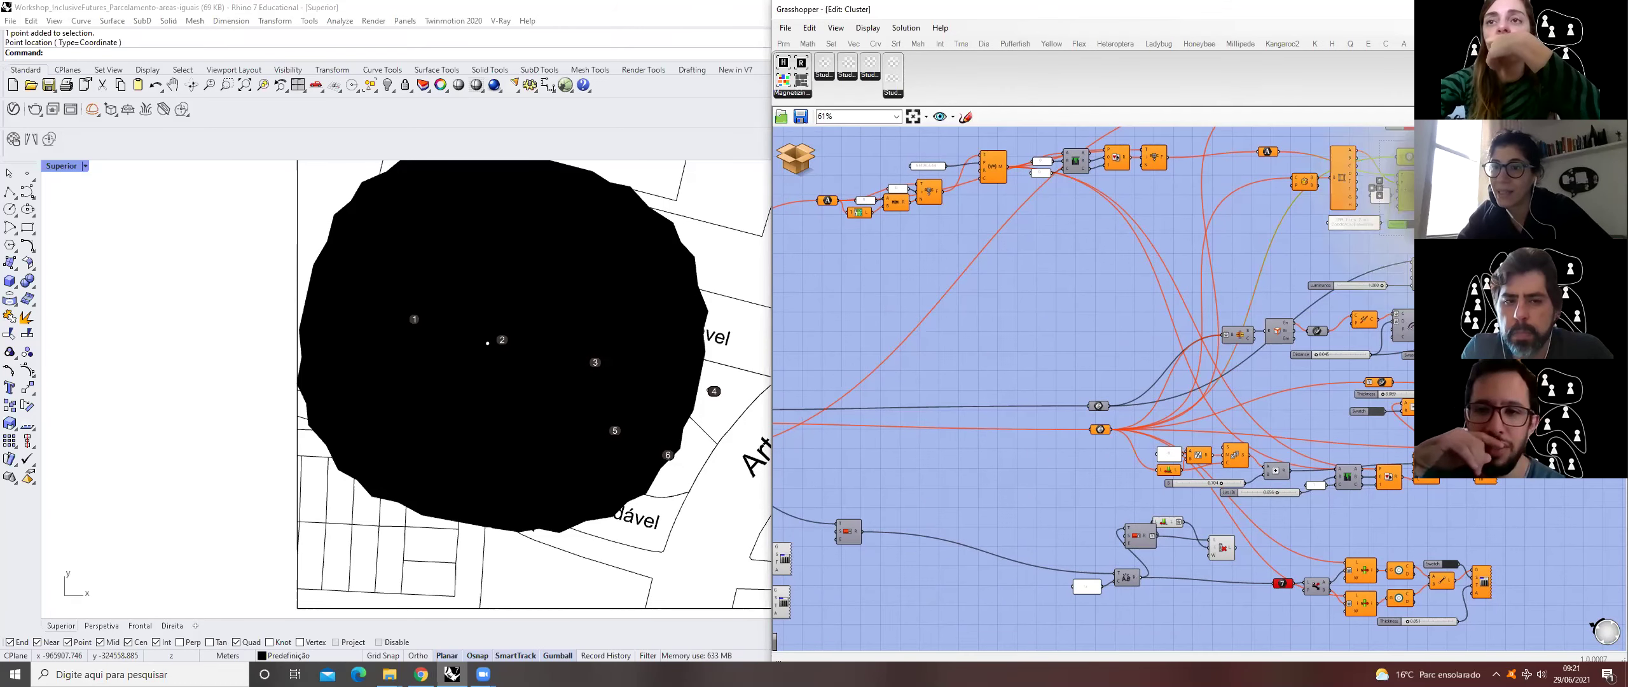
{"action": "key", "text": "ctrl+e"}
{"action": "key", "text": "Escape"}
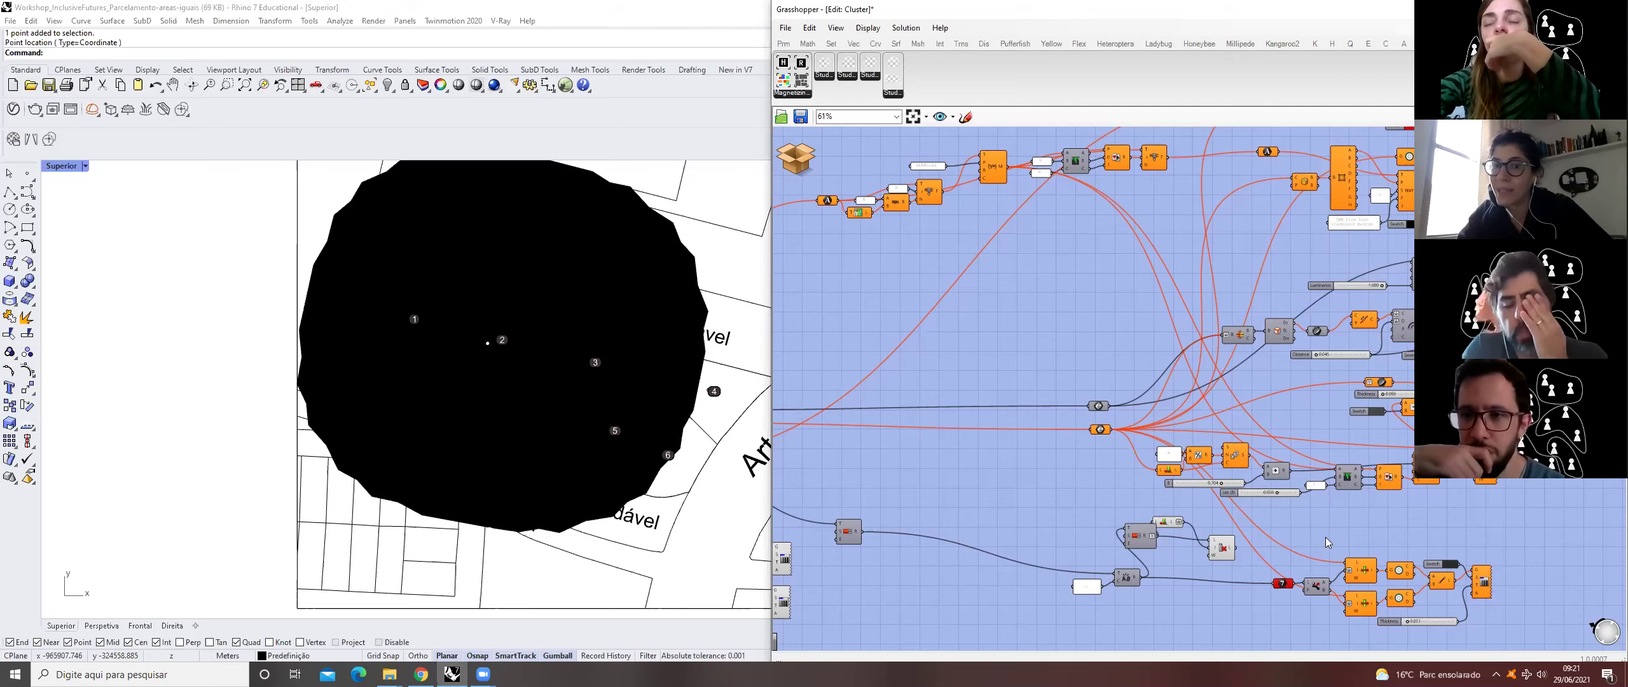
- Return from the Display cluster to the parent document
{"action": "mouse_move", "coordinate": [1281, 586]}
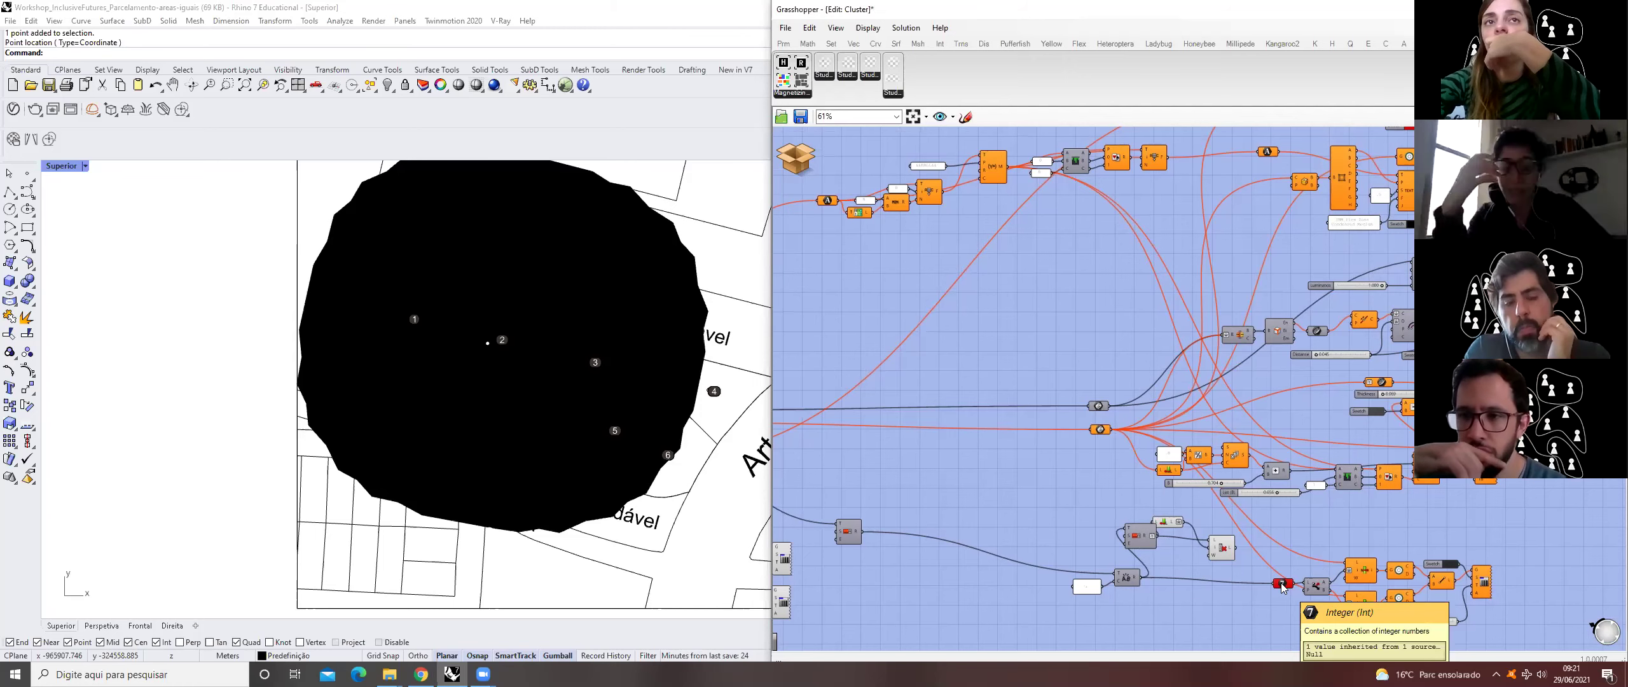
{"action": "right_click_drag", "start_coordinate": [1005, 347], "coordinate": [1243, 333]}
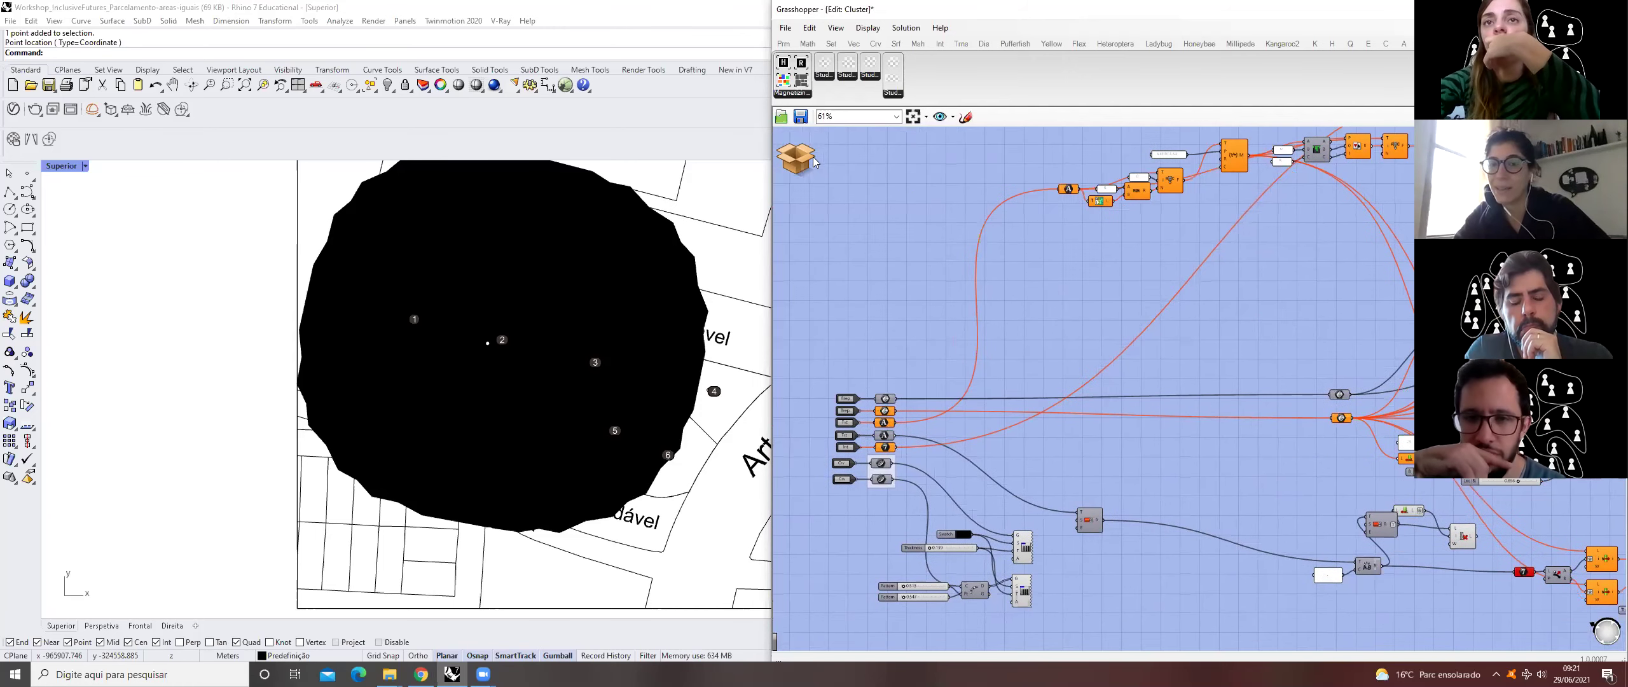
{"action": "mouse_move", "coordinate": [803, 156]}
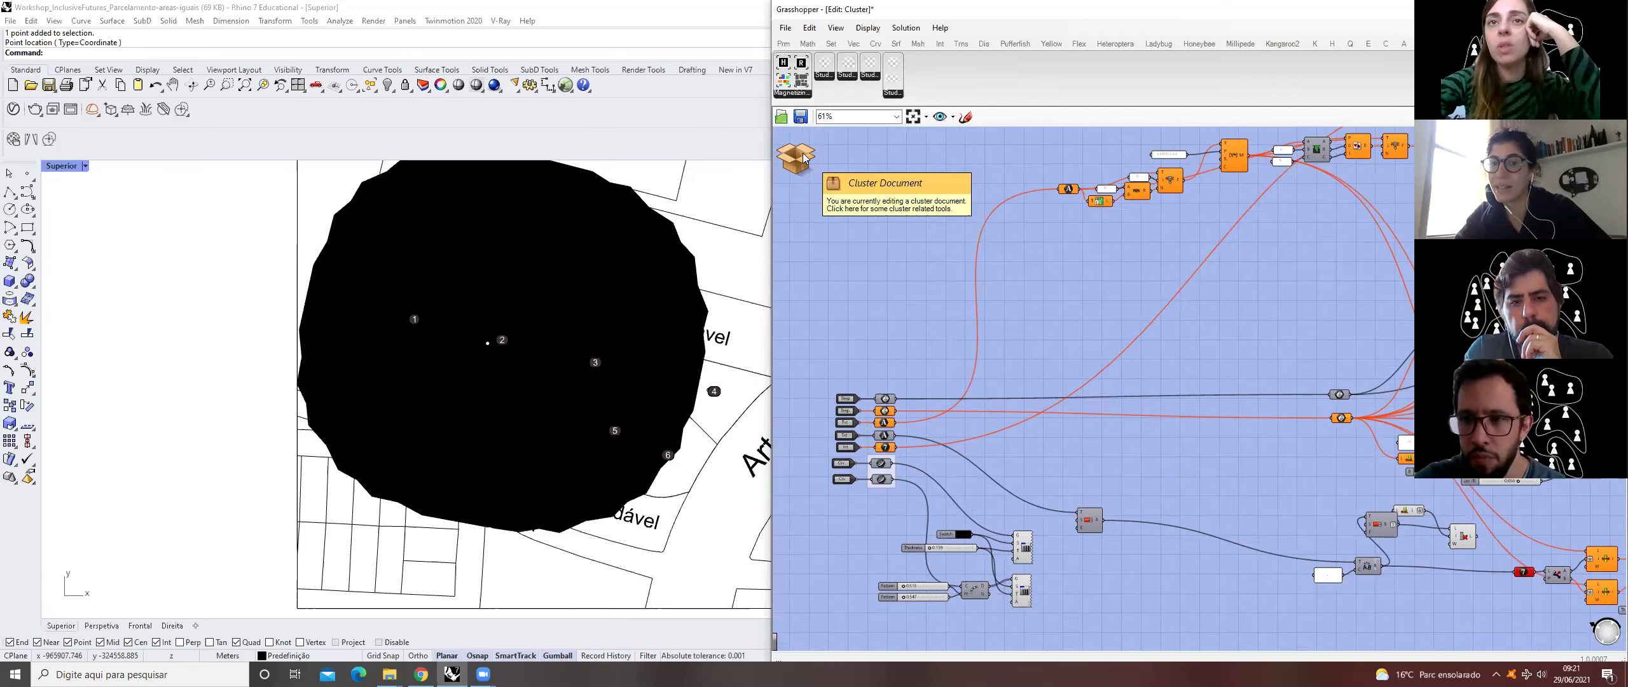
{"action": "left_click", "coordinate": [803, 156]}
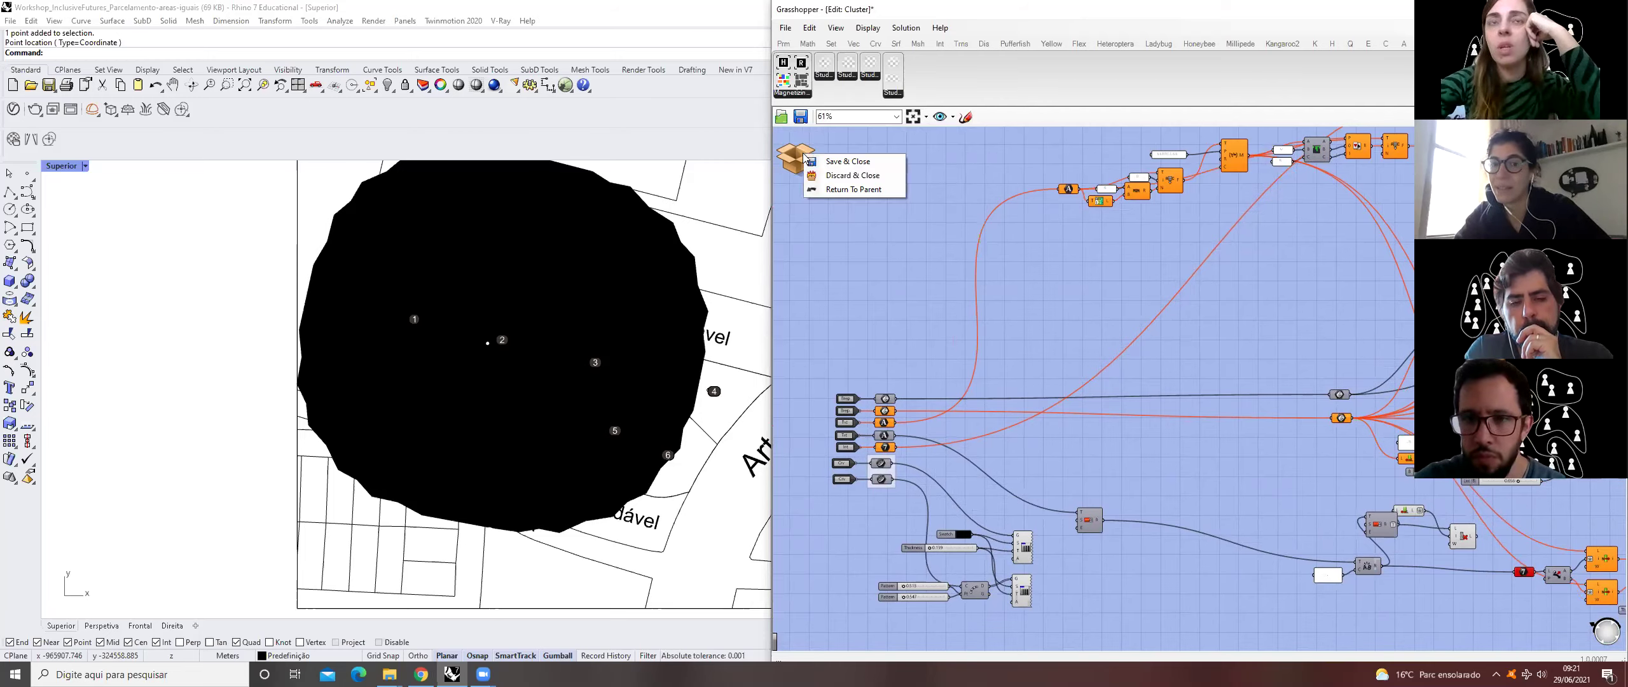
{"action": "left_click", "coordinate": [819, 191]}
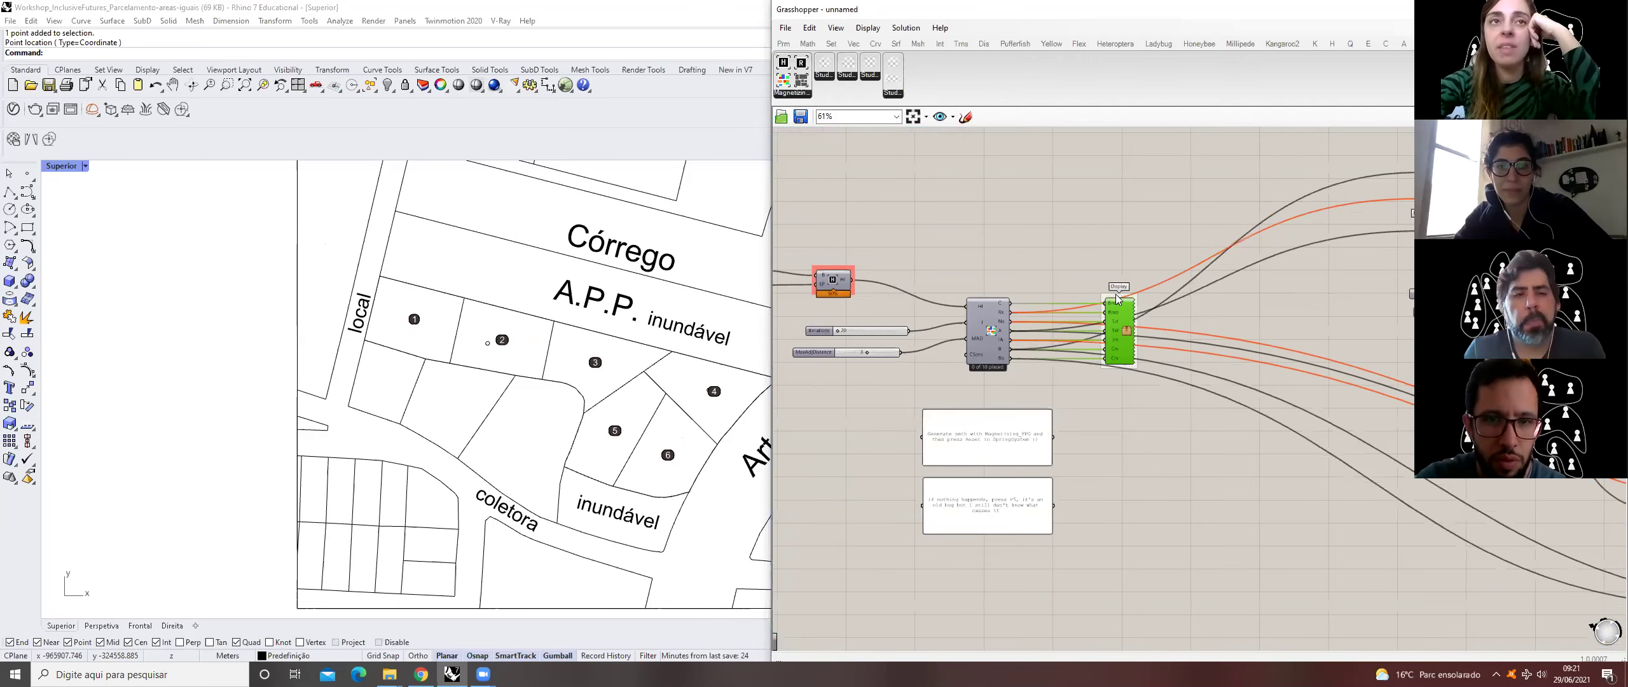
- Try to change the Rhino model units from meters to millimeters and scale the model by 1000
{"action": "left_click", "coordinate": [809, 207]}
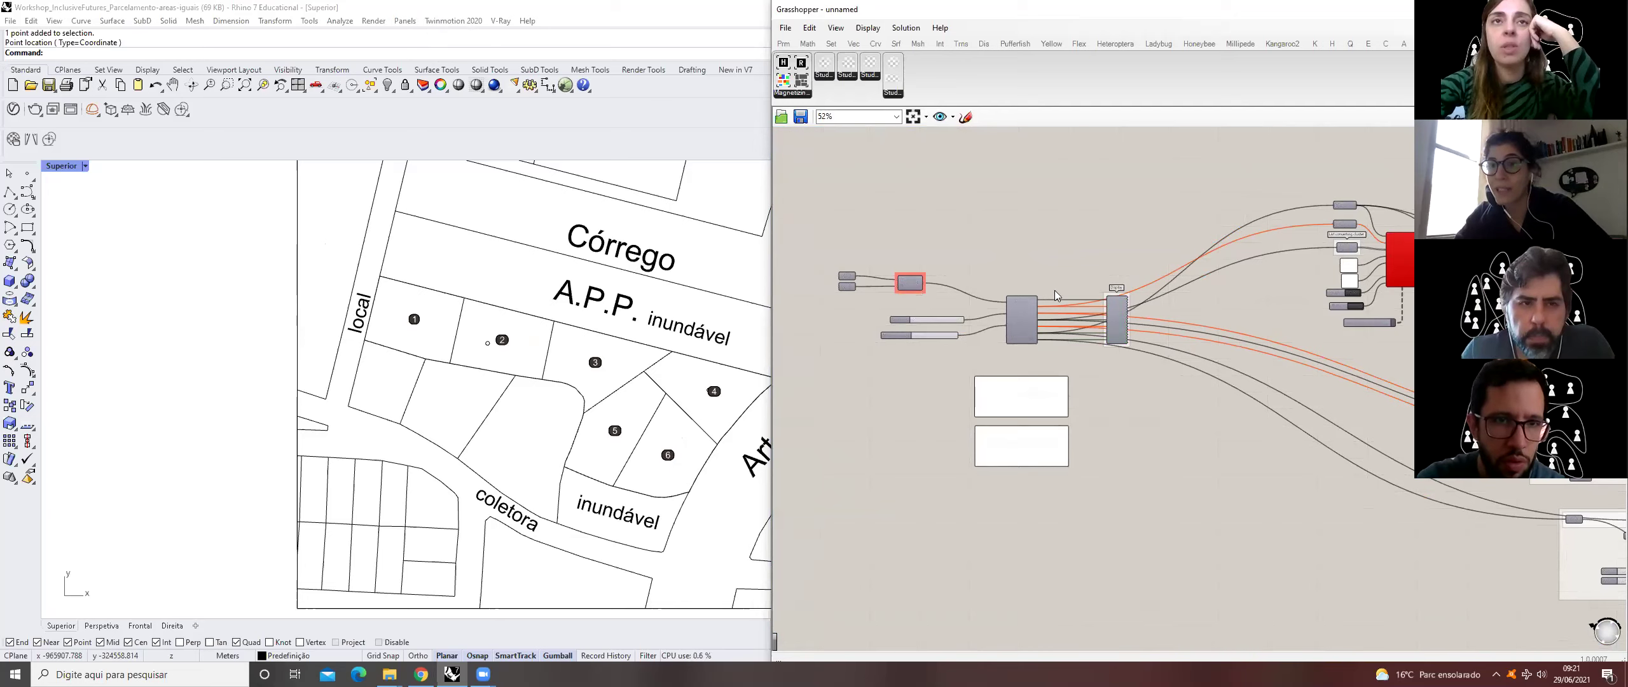
{"action": "left_click", "coordinate": [451, 21]}
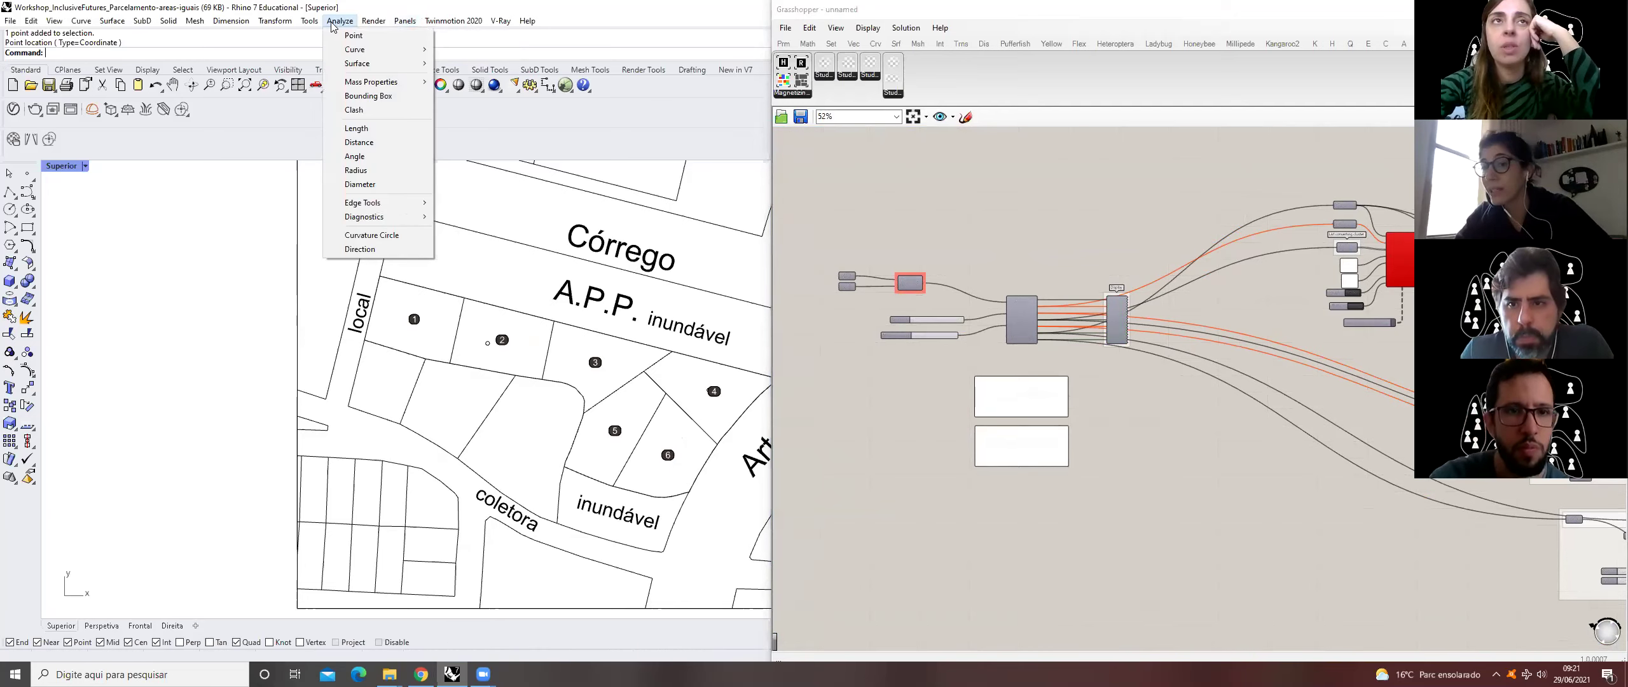
{"action": "left_click", "coordinate": [379, 355]}
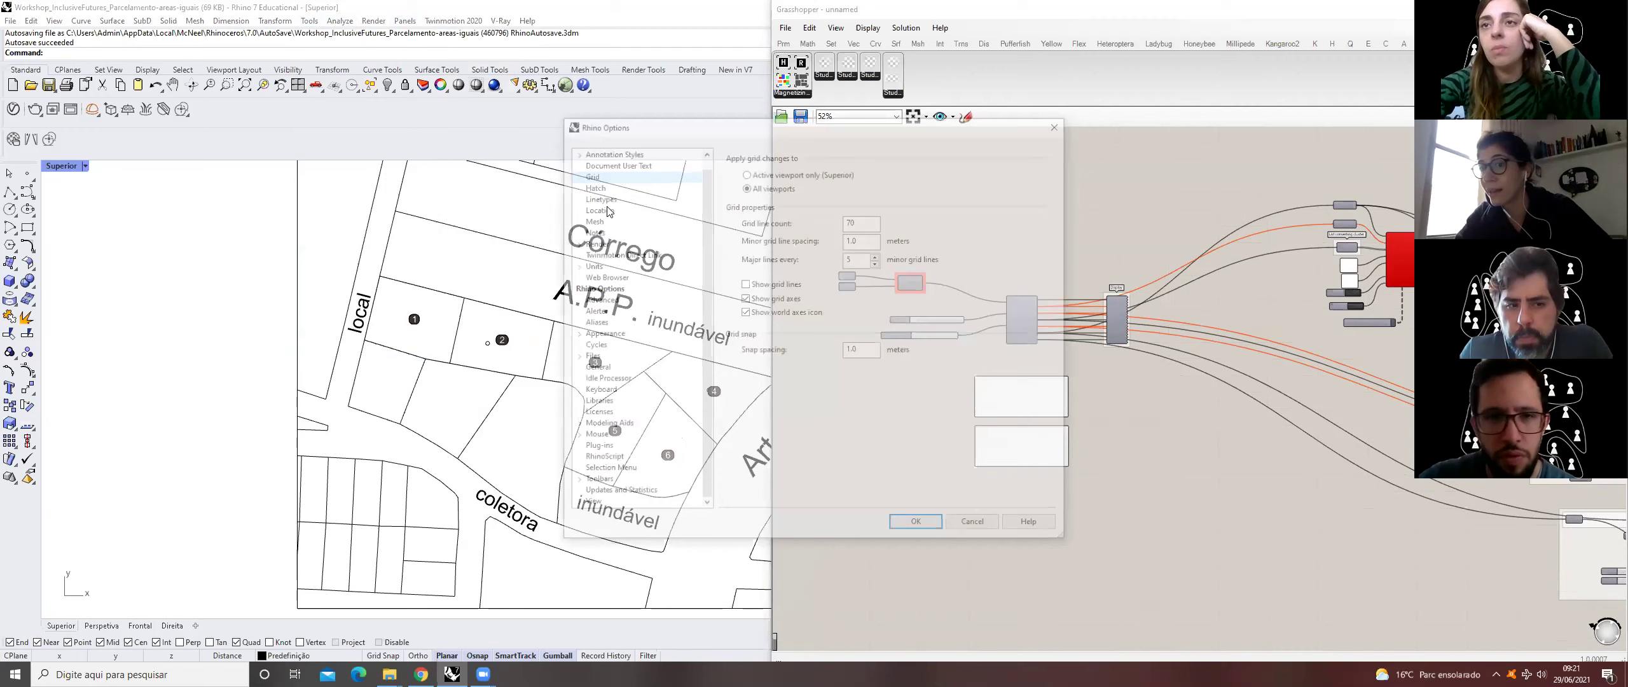
{"action": "left_click", "coordinate": [588, 264]}
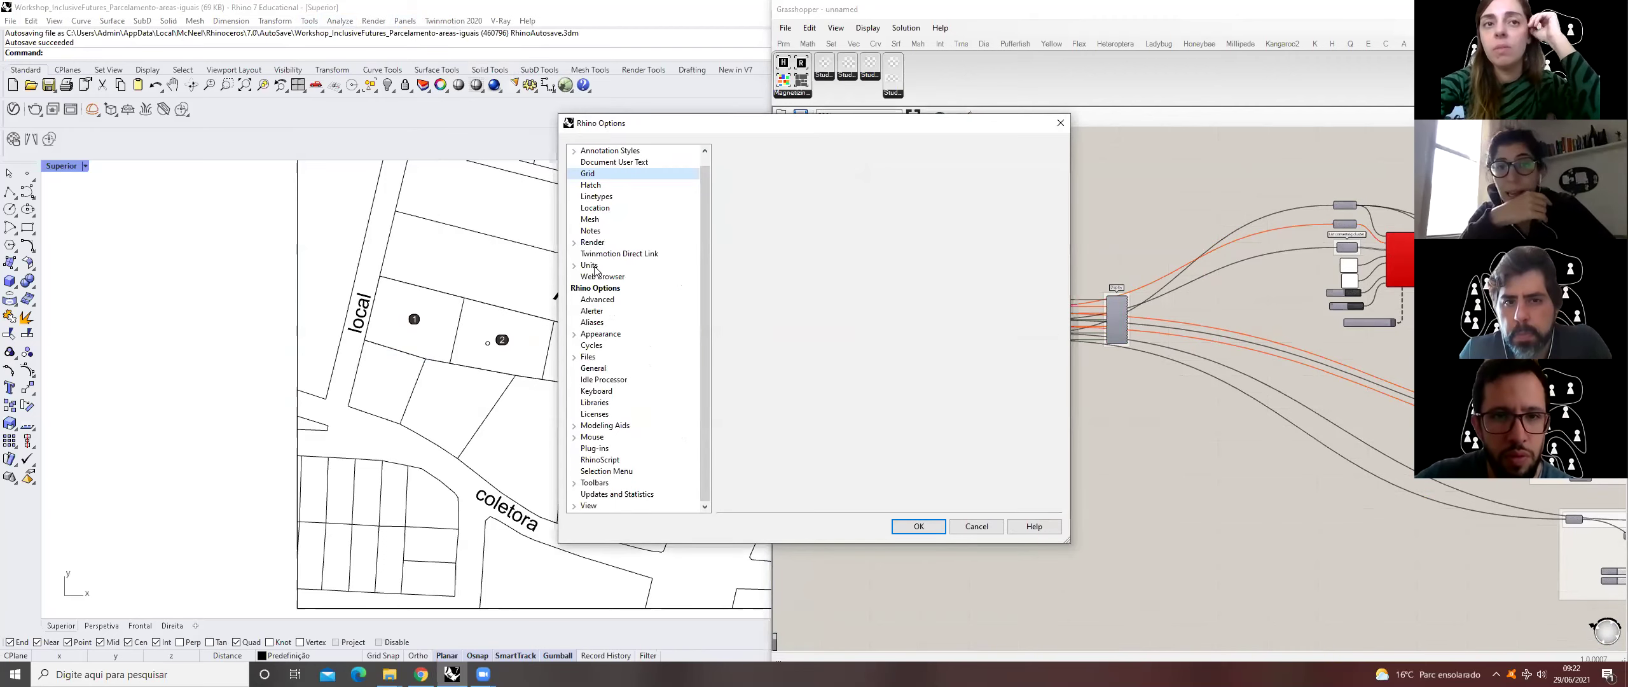
{"action": "left_click", "coordinate": [889, 173]}
{"action": "left_click", "coordinate": [890, 204]}
{"action": "left_click", "coordinate": [934, 526]}
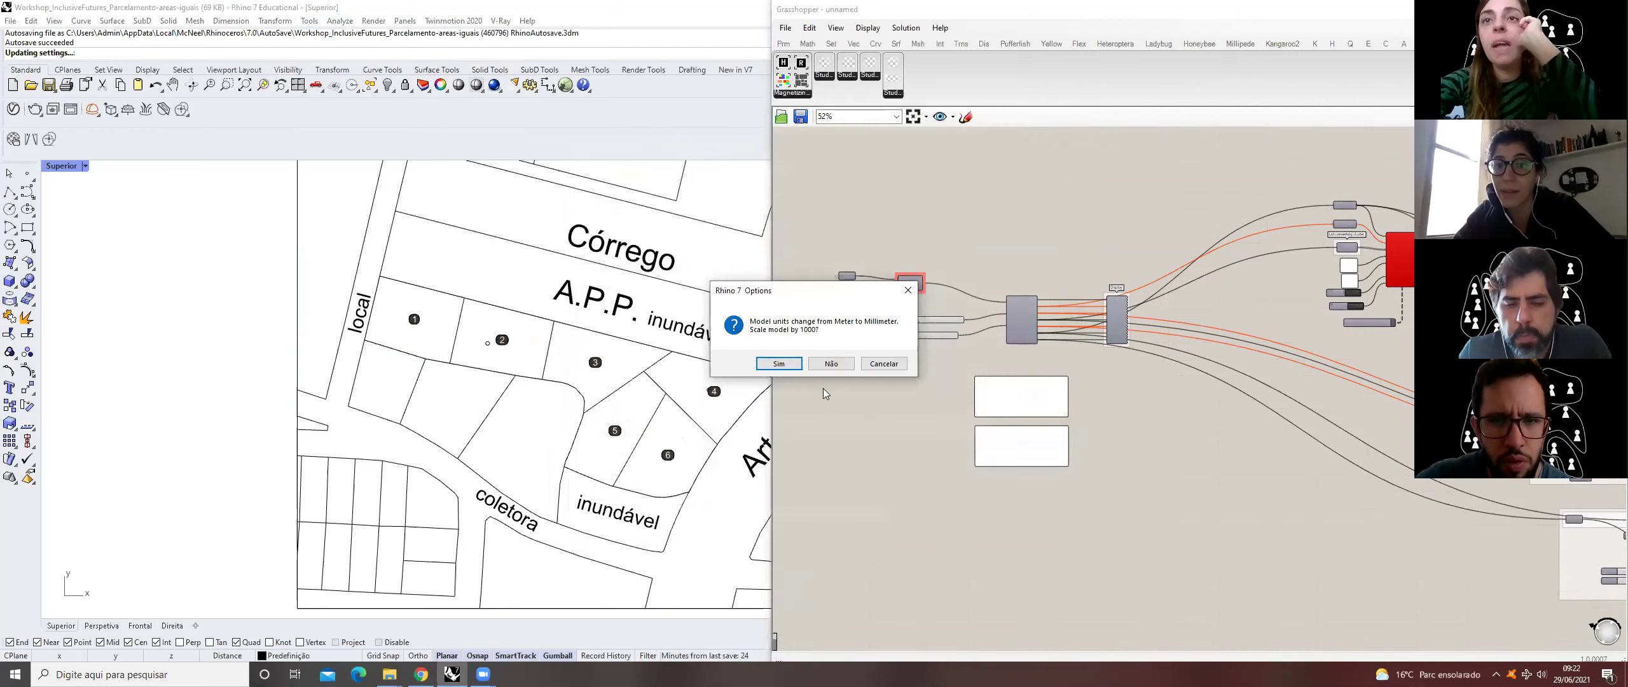
{"action": "left_click", "coordinate": [793, 368]}
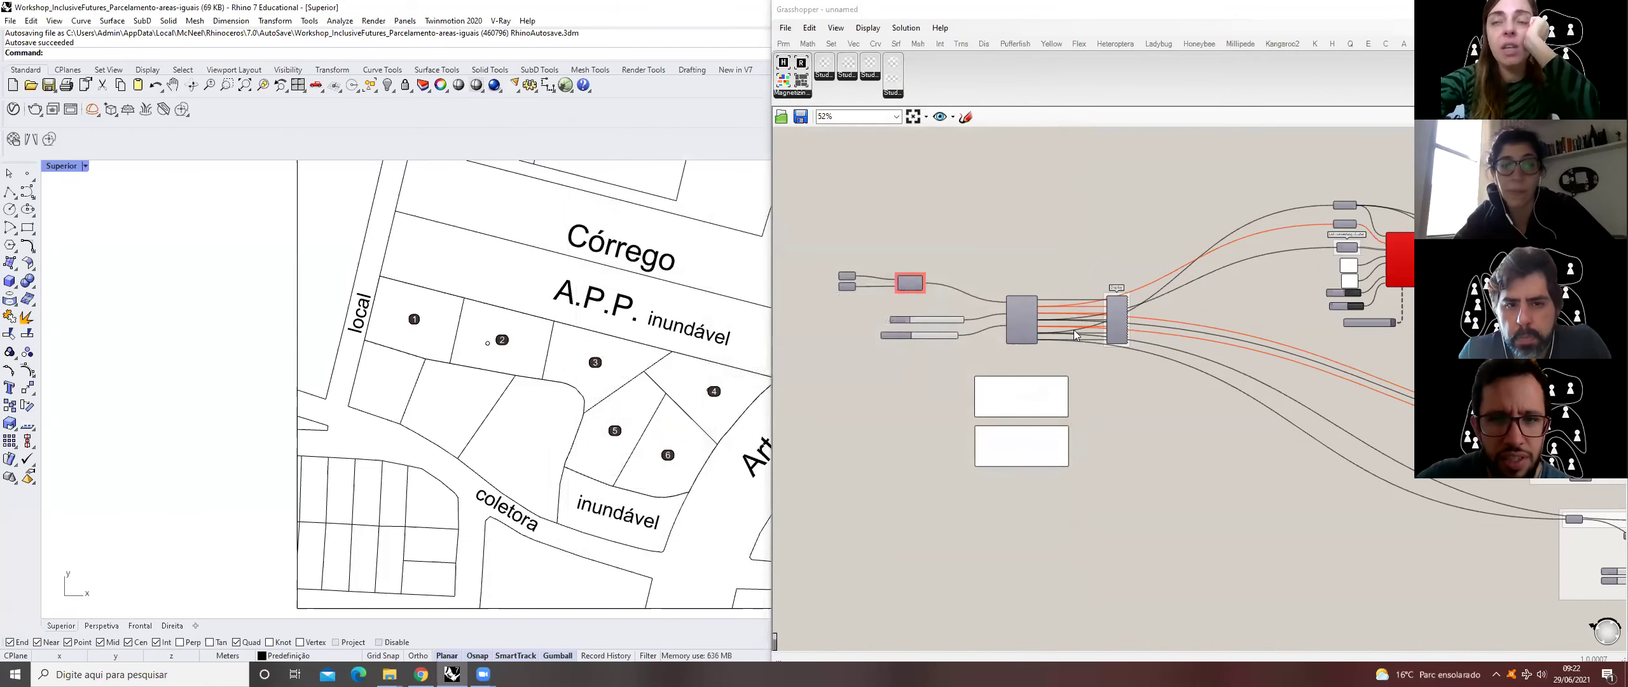
{"action": "scroll", "coordinate": [937, 273], "scroll_direction": "down", "scroll_amount": 2}
{"action": "scroll", "coordinate": [1040, 301], "scroll_direction": "up", "scroll_amount": 4}
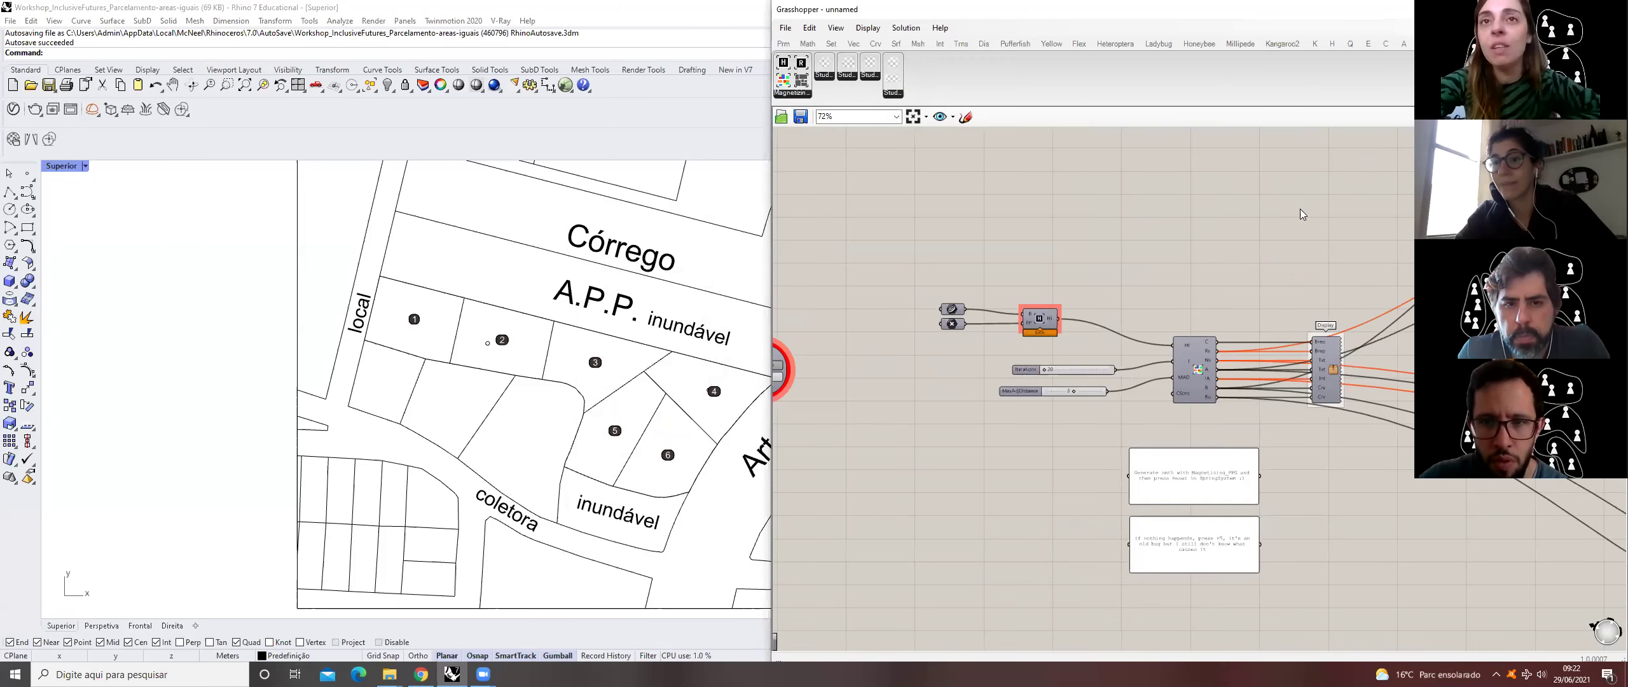
{"action": "right_click_drag", "start_coordinate": [1094, 325], "coordinate": [1322, 326]}
{"action": "right_click_drag", "start_coordinate": [1106, 347], "coordinate": [1236, 348]}
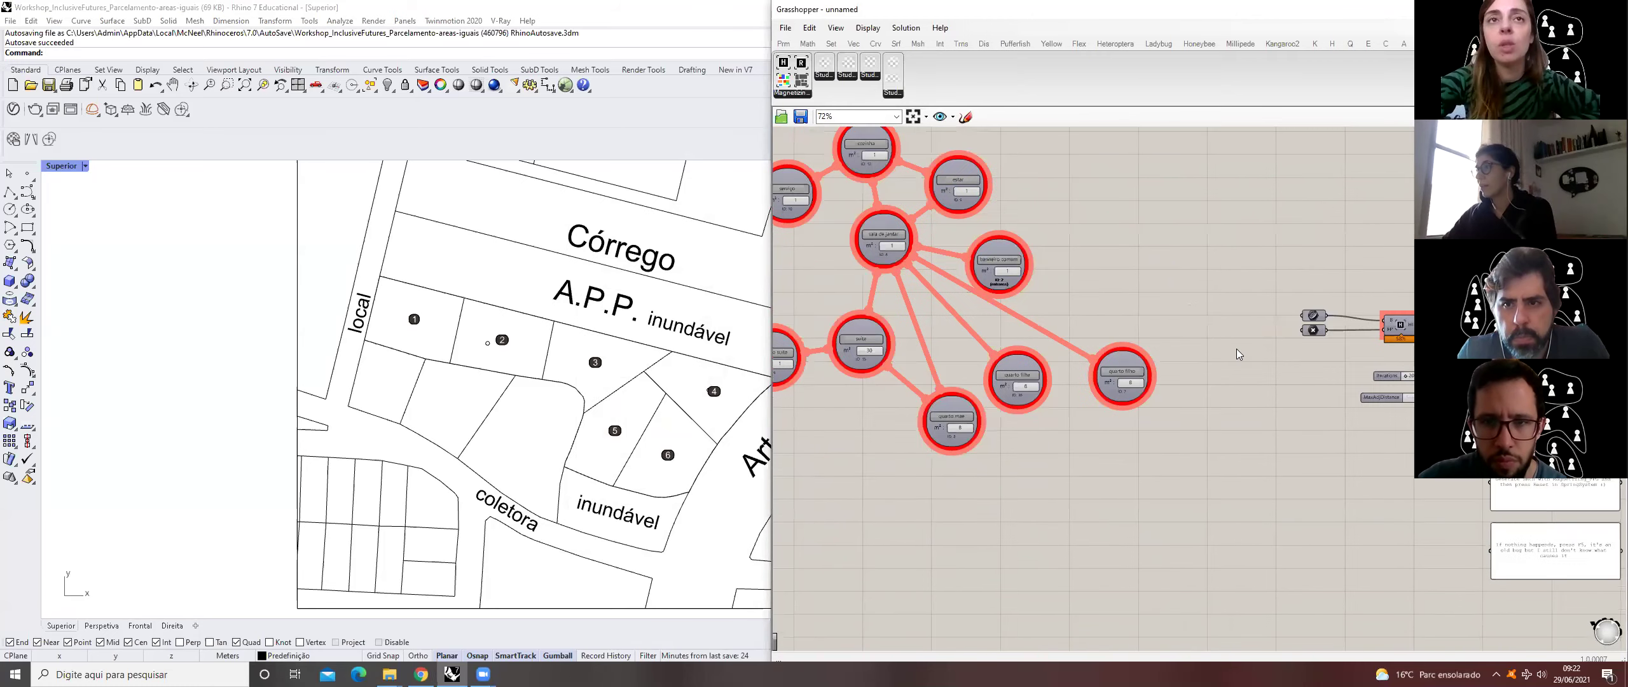
{"action": "right_click_drag", "start_coordinate": [966, 312], "coordinate": [1015, 337]}
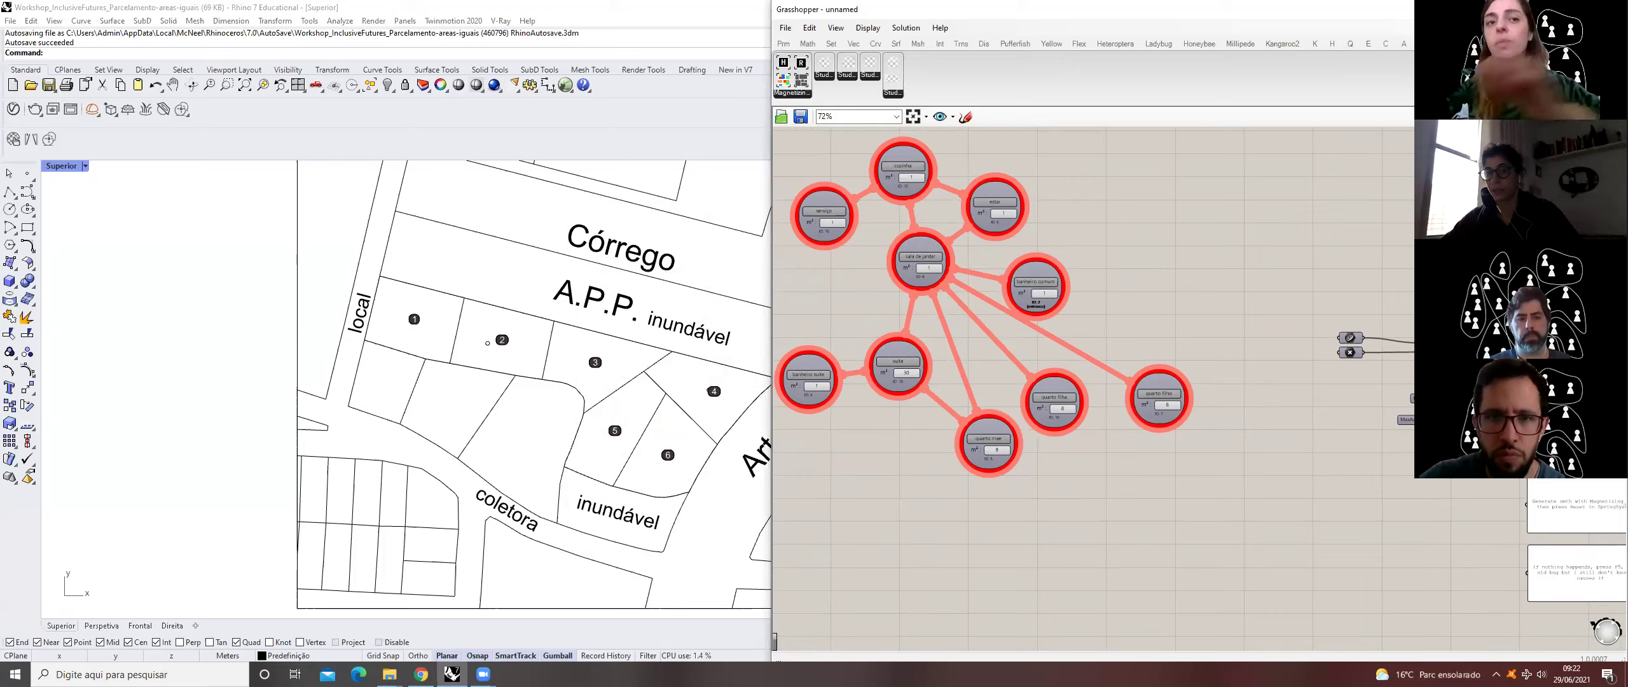
- Delete the point in lot 2 of the Rhino plan and check the model unit settings without changing them
{"action": "left_click", "coordinate": [848, 392]}
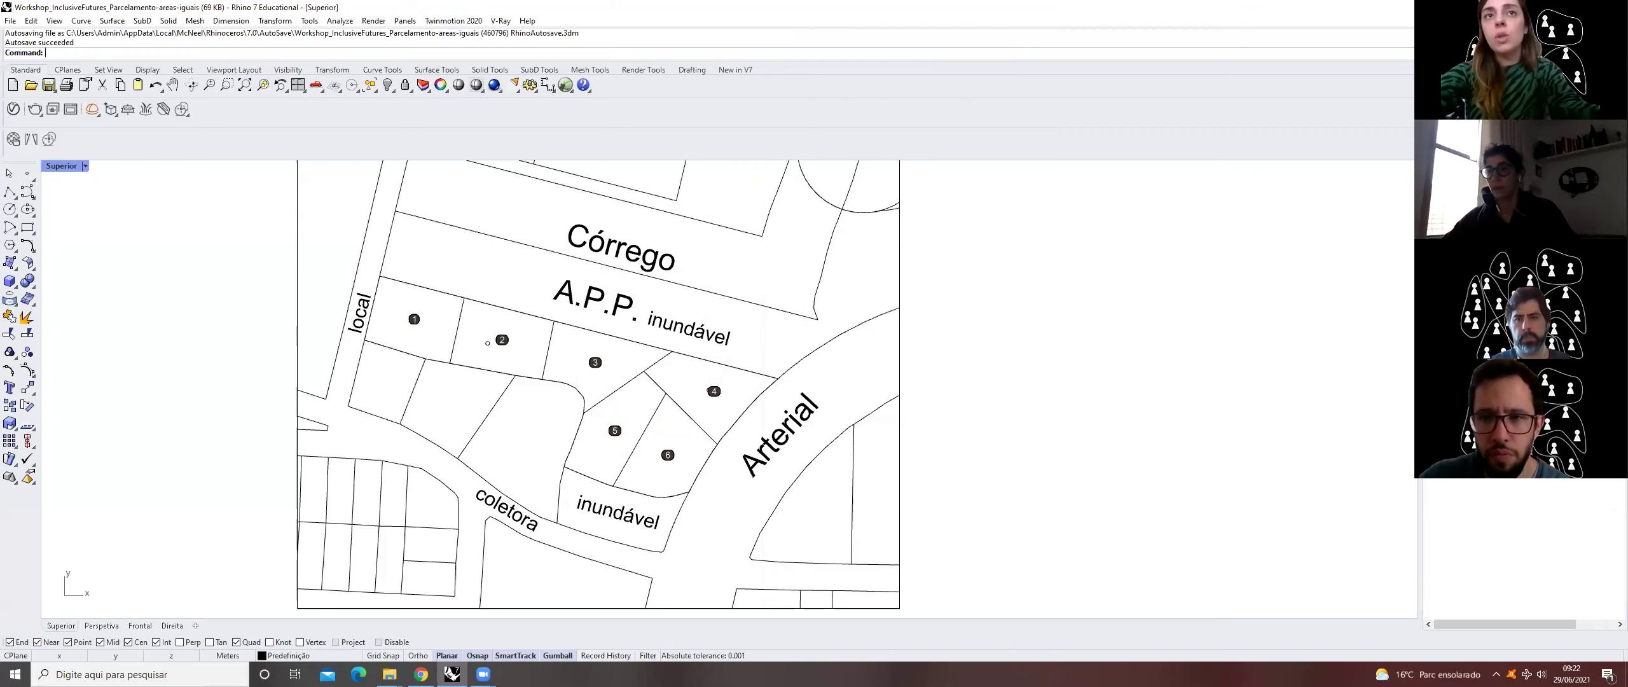
{"action": "left_click", "coordinate": [488, 345]}
{"action": "key", "text": "Delete"}
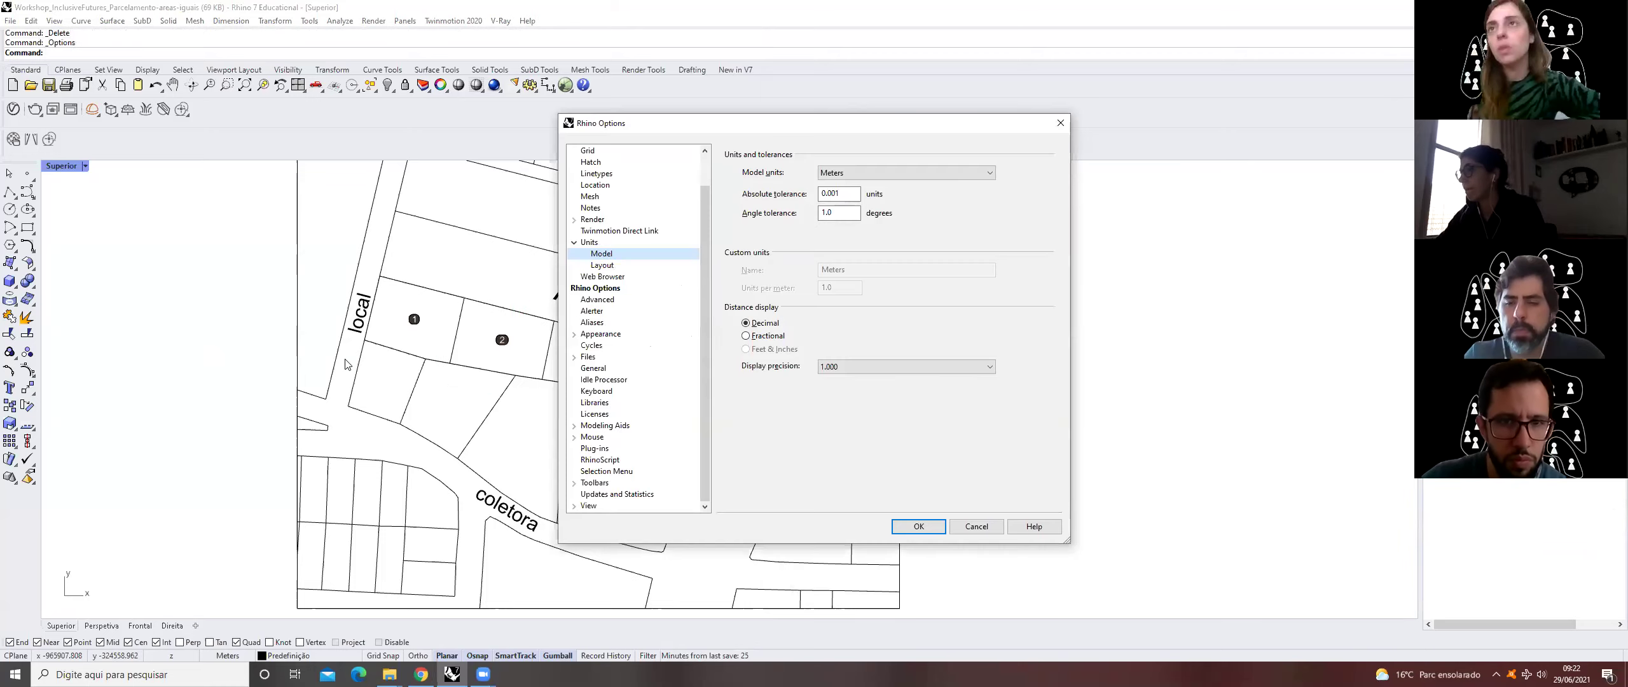
{"action": "left_click", "coordinate": [1057, 124]}
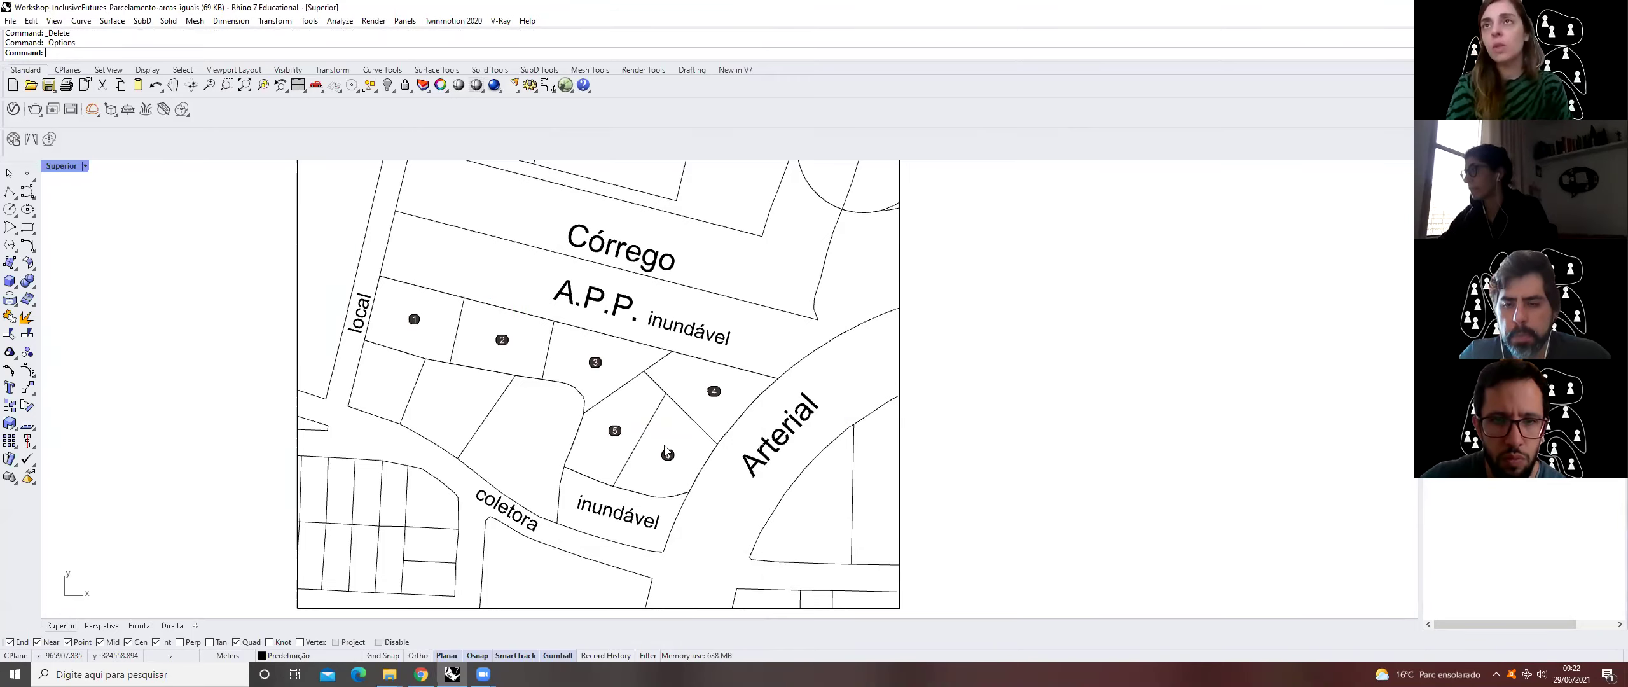
{"action": "left_click", "coordinate": [563, 343]}
{"action": "left_click", "coordinate": [520, 367]}
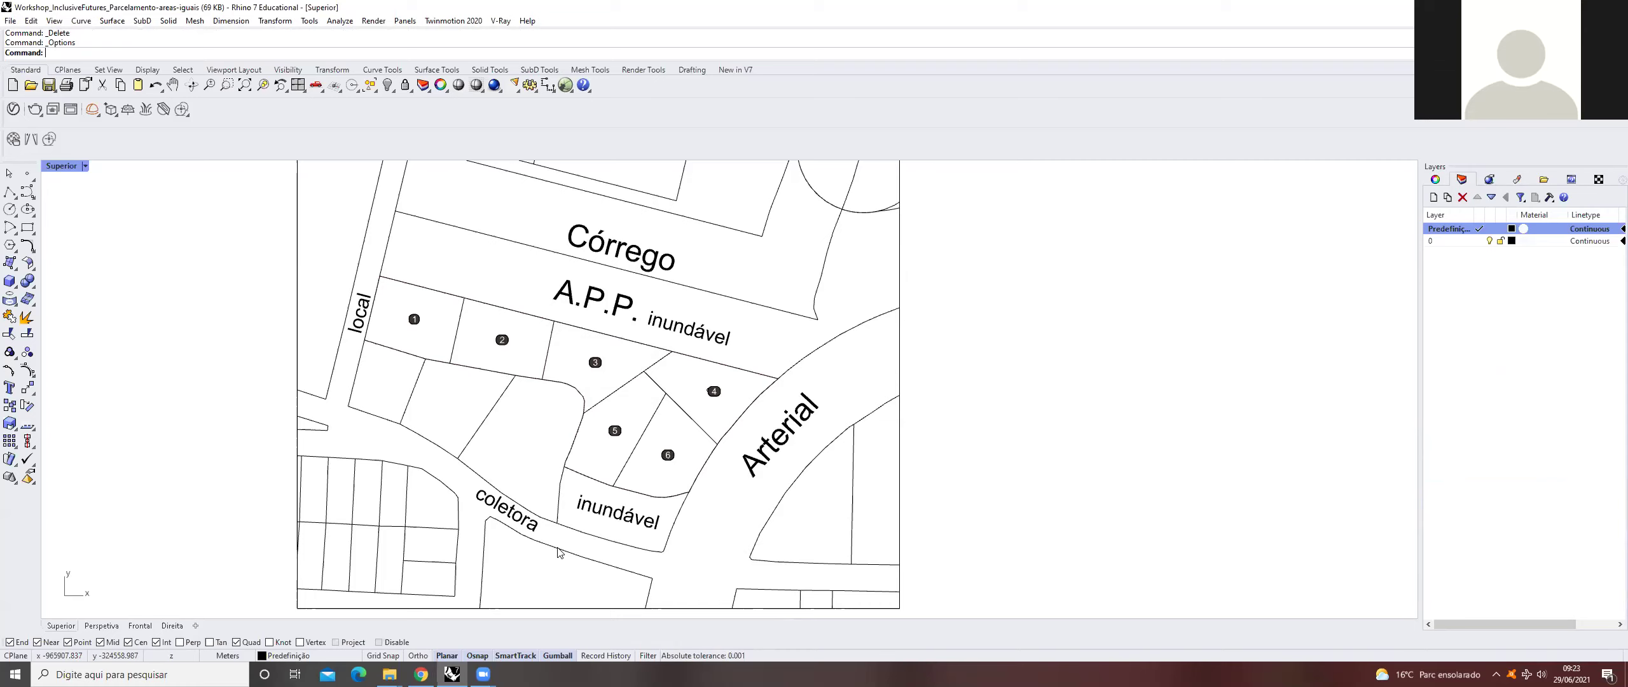
- Bring Grasshopper back up and open the Workshop_InteligenciaColetiva_Magnetizing-Geração-de-Plantas definition, viewing and closing its file messages
{"action": "left_click", "coordinate": [565, 86]}
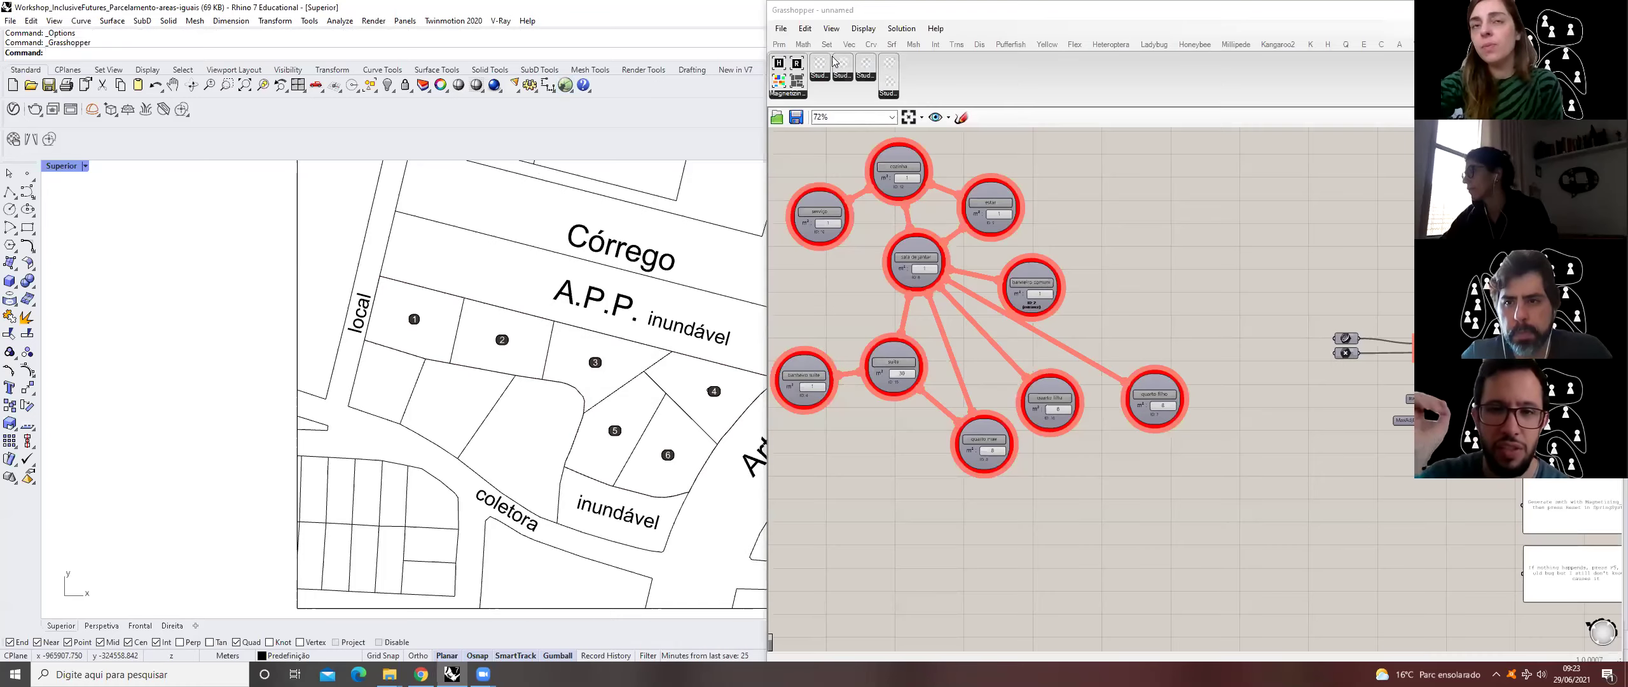
{"action": "left_click_drag", "start_coordinate": [826, 10], "coordinate": [832, 56]}
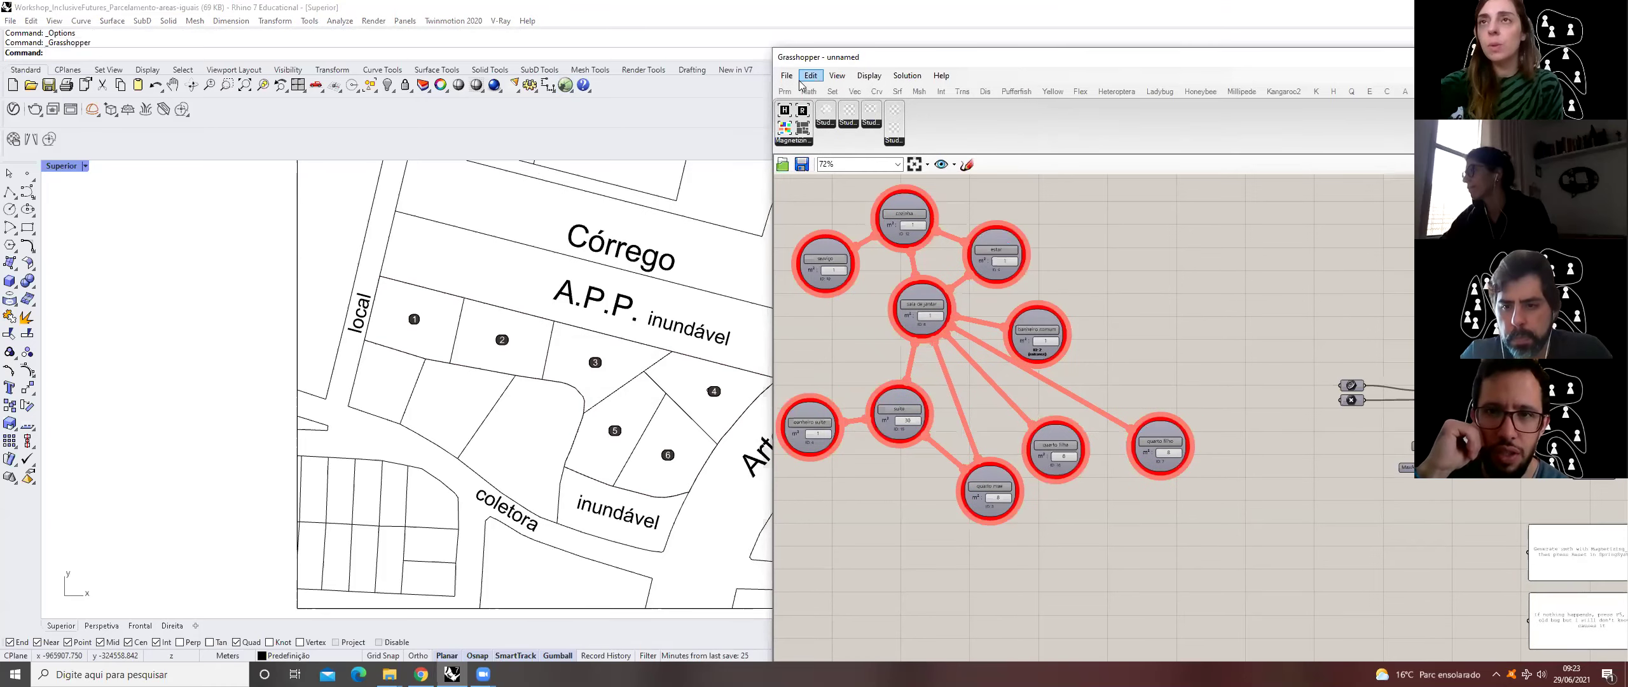
{"action": "left_click", "coordinate": [787, 75]}
{"action": "left_click", "coordinate": [830, 106]}
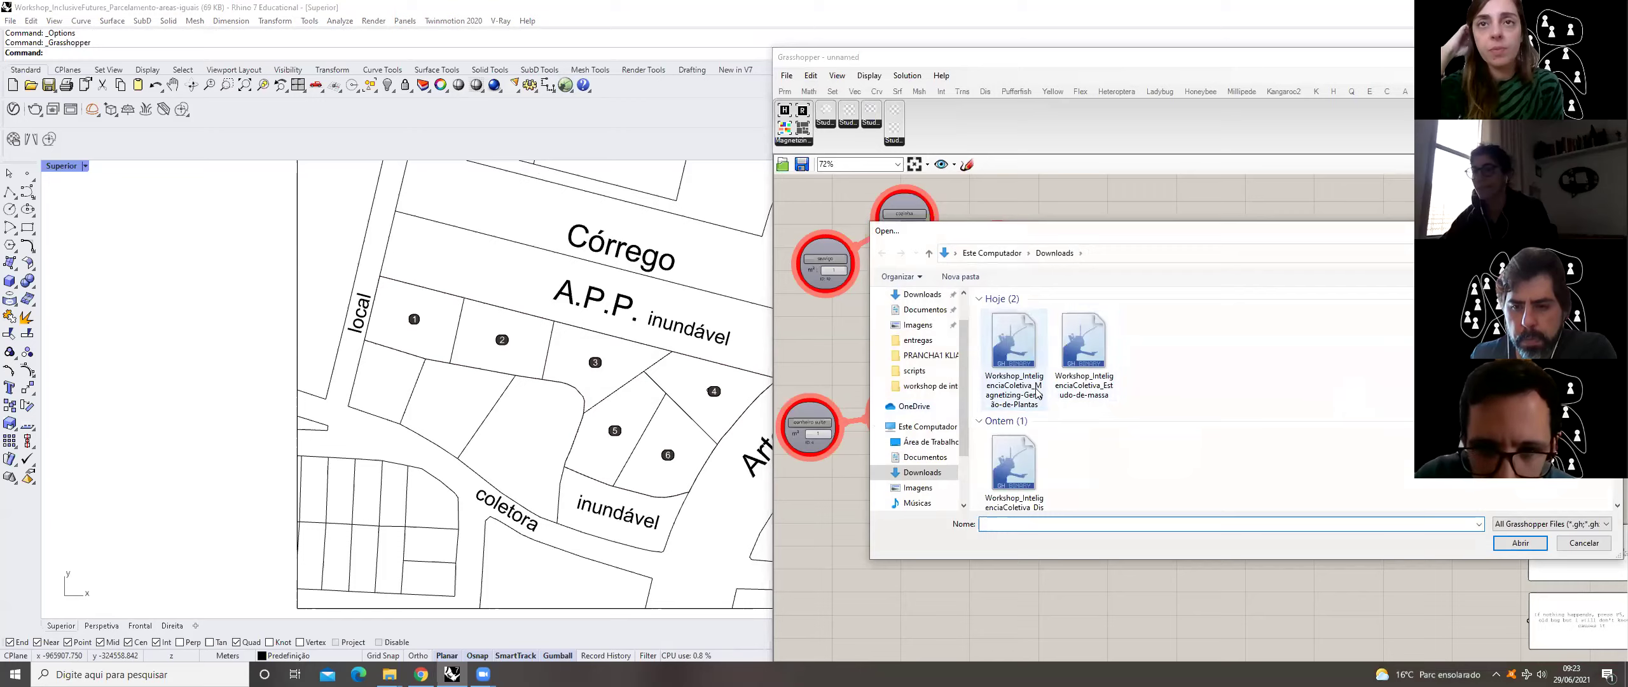
{"action": "scroll", "coordinate": [1060, 399], "scroll_direction": "down", "scroll_amount": 2}
{"action": "scroll", "coordinate": [1042, 381], "scroll_direction": "up", "scroll_amount": 2}
{"action": "left_click", "coordinate": [1027, 356]}
{"action": "left_click", "coordinate": [1521, 543]}
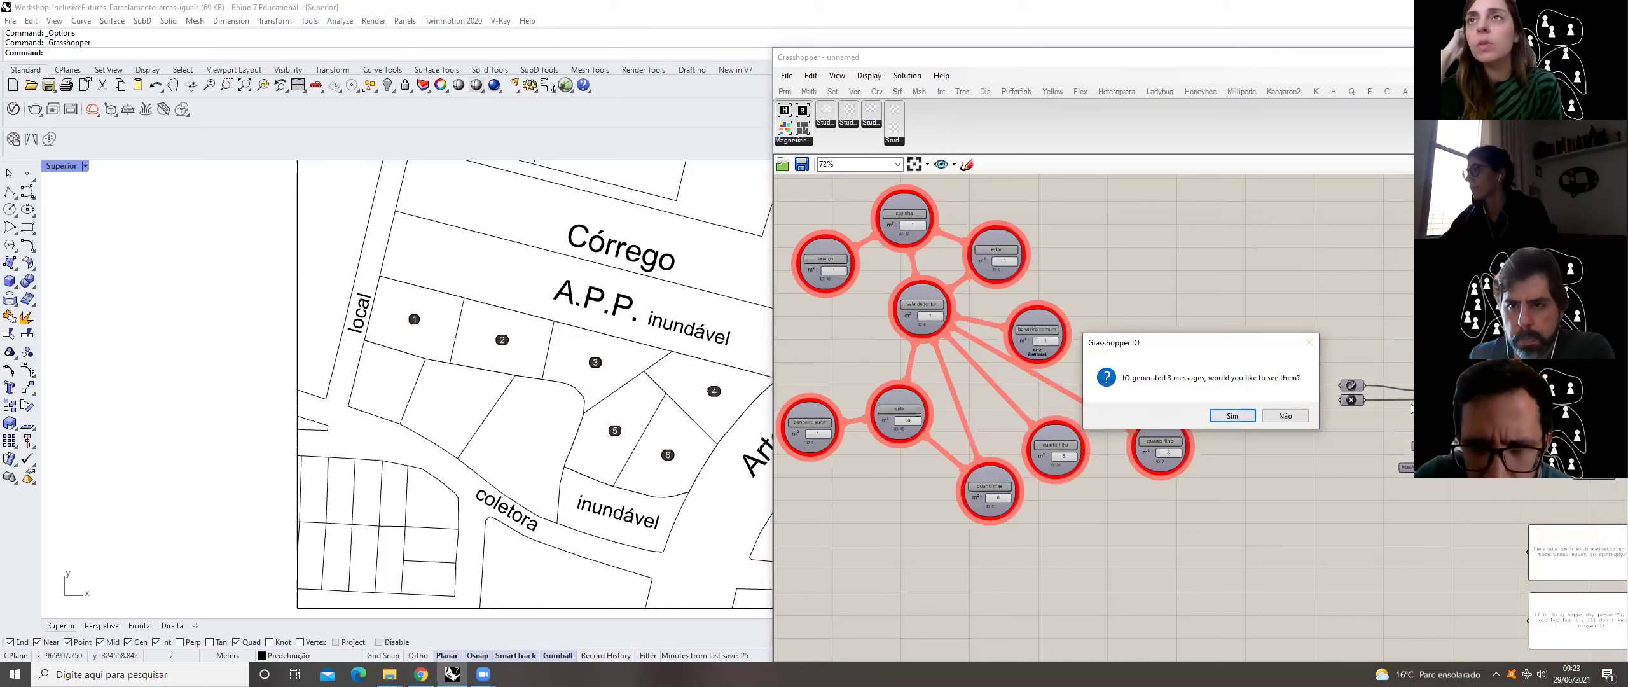
{"action": "left_click", "coordinate": [1232, 416]}
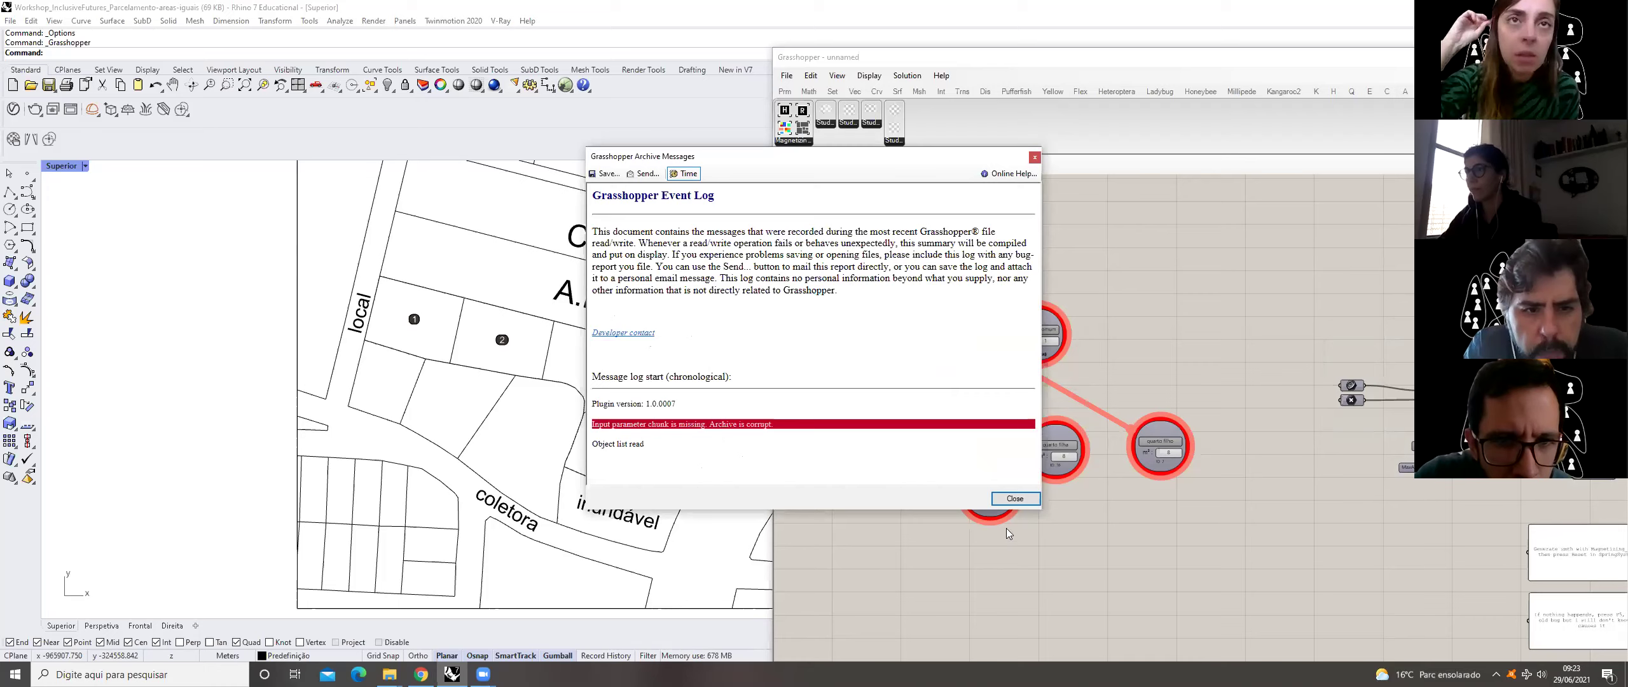
{"action": "left_click", "coordinate": [1012, 498]}
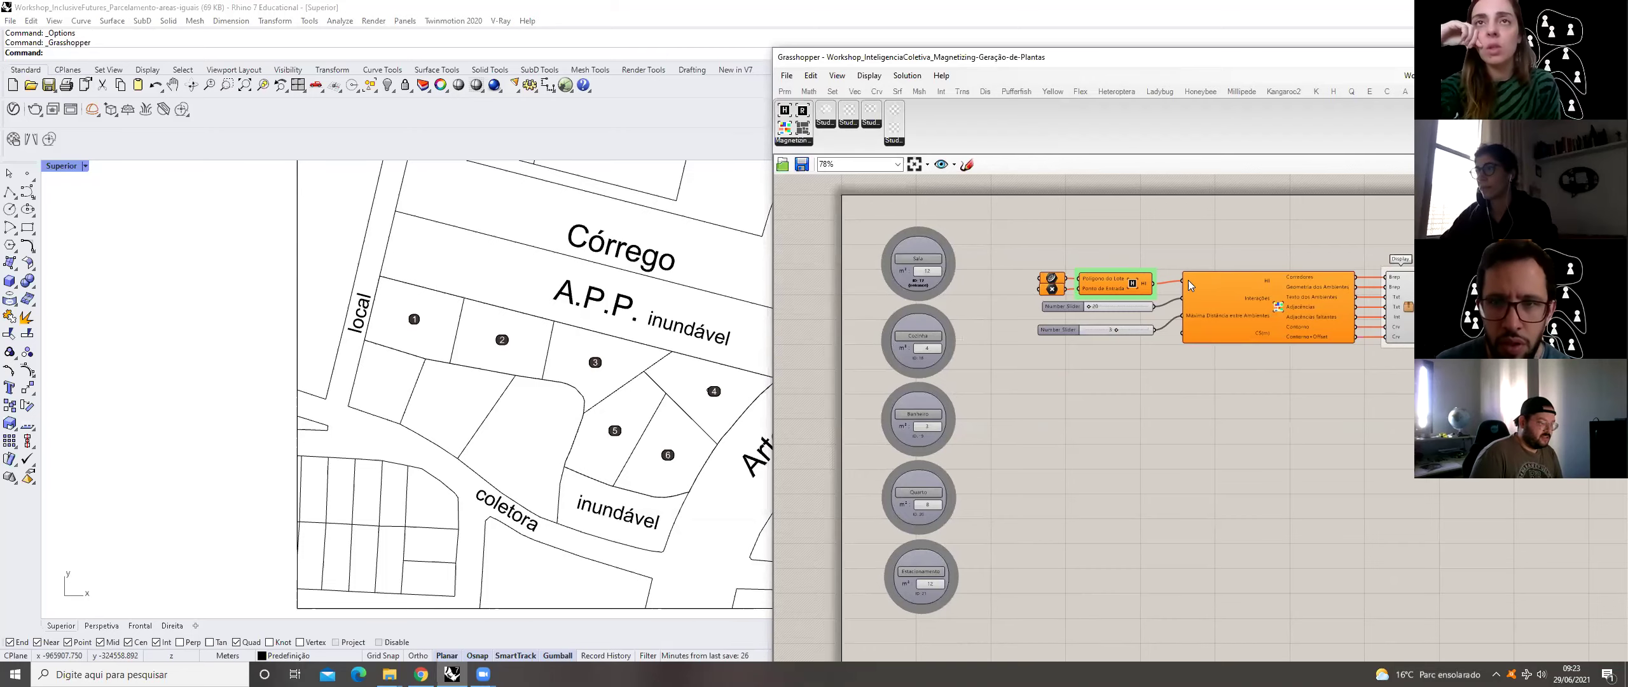
- Reference the boundary curve of lot 2 in the curve parameter feeding Polígono do Lote
{"action": "scroll", "coordinate": [1071, 270], "scroll_direction": "up", "scroll_amount": 3}
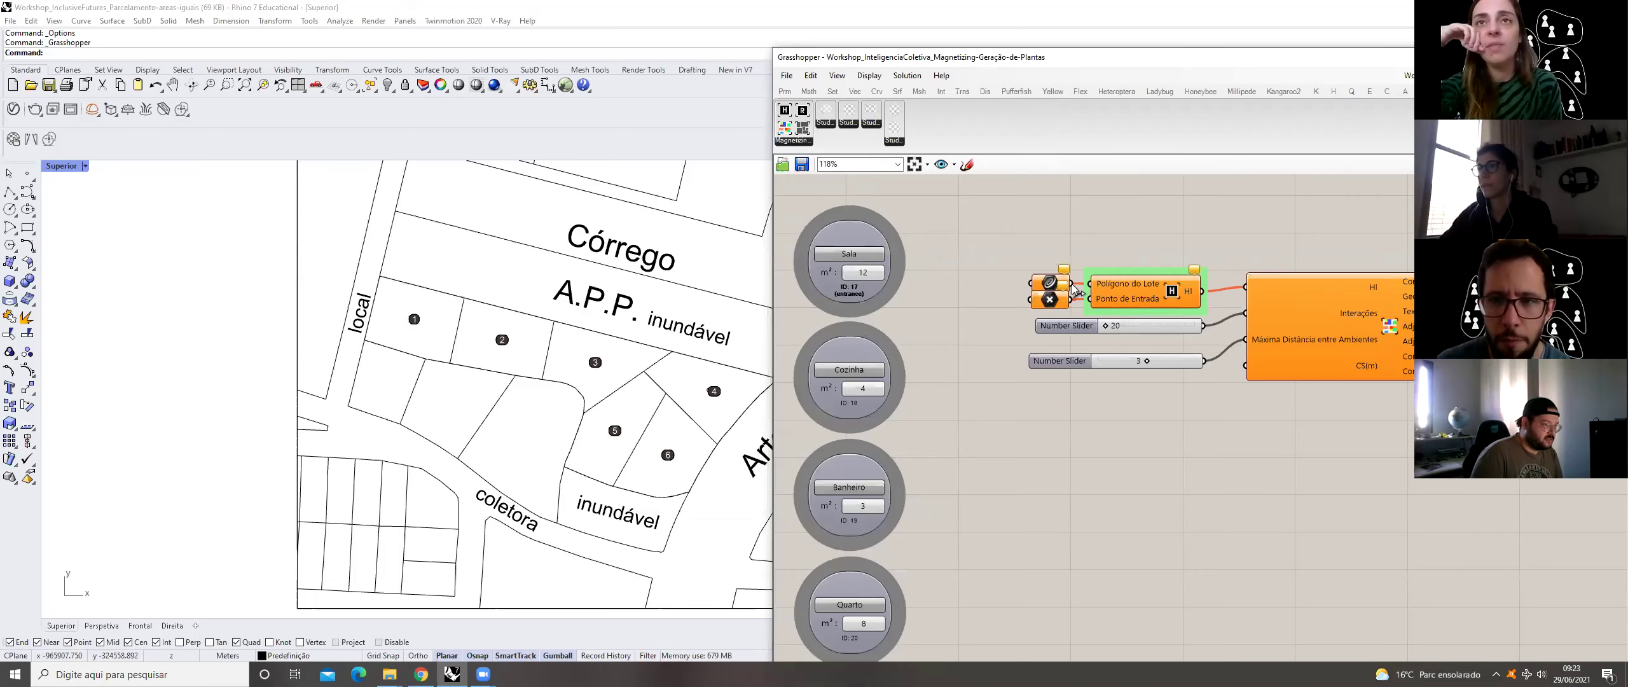
{"action": "left_click_drag", "start_coordinate": [1048, 282], "coordinate": [1047, 275]}
{"action": "right_click", "coordinate": [1048, 274]}
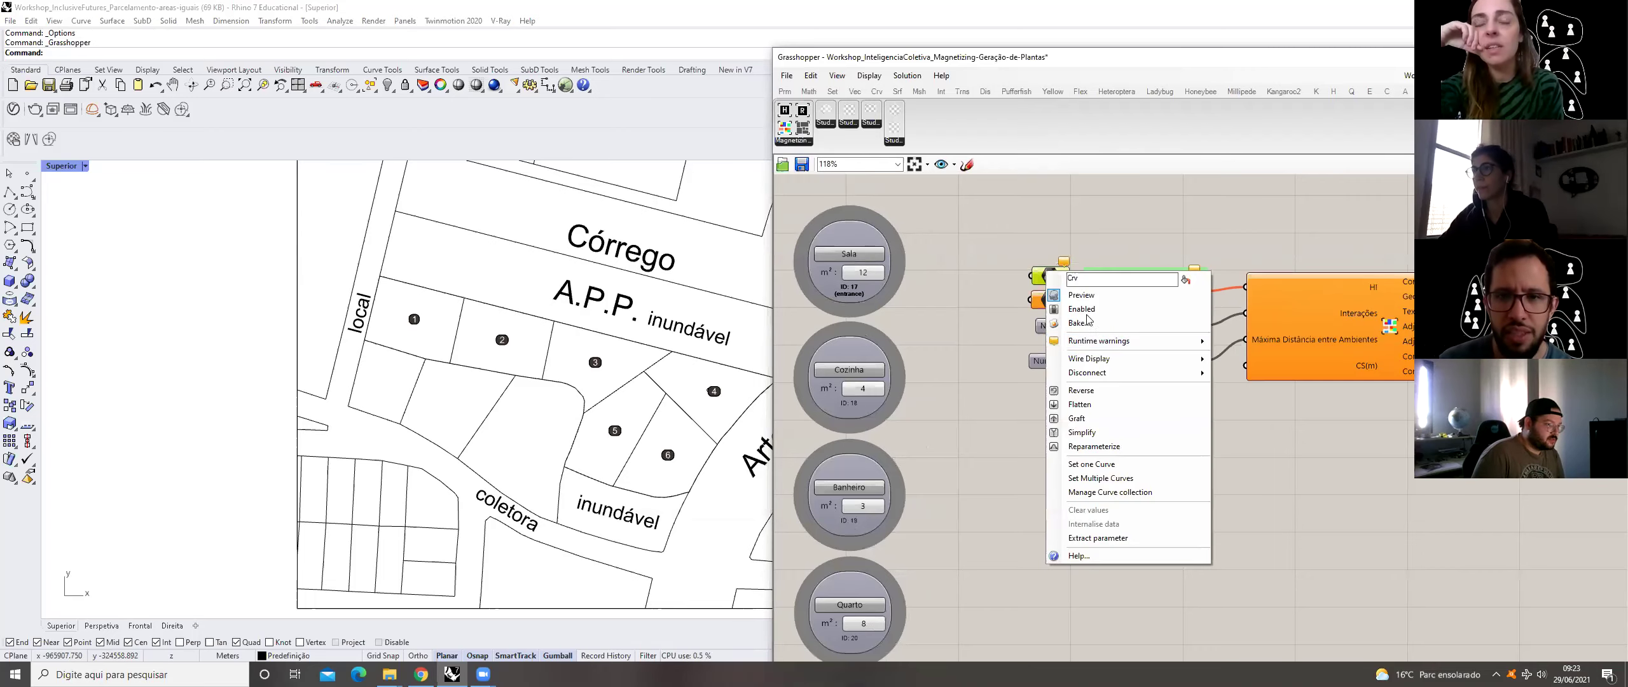
{"action": "left_click", "coordinate": [1081, 460]}
{"action": "left_click", "coordinate": [552, 340]}
{"action": "left_click", "coordinate": [598, 350]}
- Place a point inside lot 2 near its boundary with lot 1 and reference it for Ponto de Entrada
{"action": "right_click", "coordinate": [1048, 310]}
{"action": "left_click", "coordinate": [1080, 496]}
{"action": "left_click", "coordinate": [468, 352]}
{"action": "right_click", "coordinate": [1058, 306]}
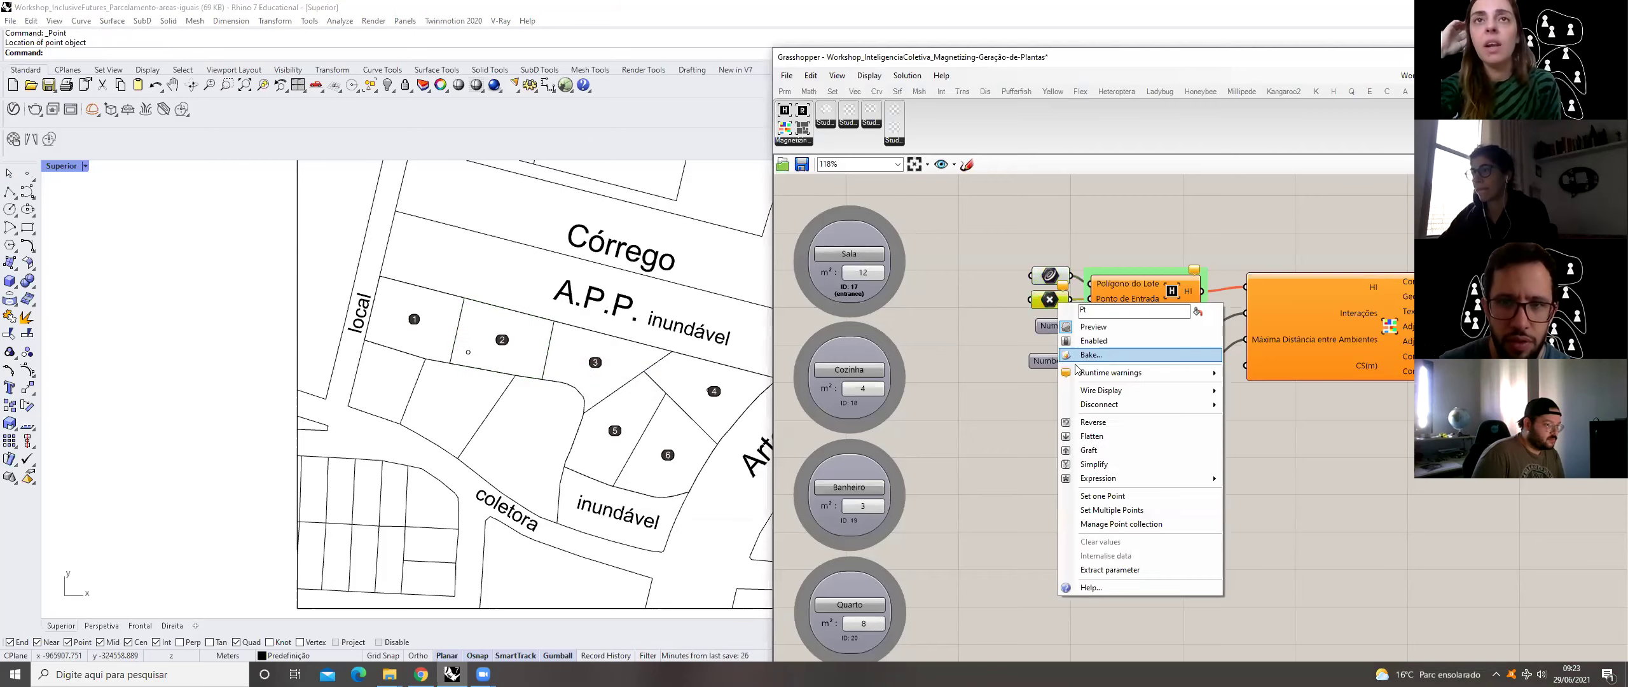
{"action": "left_click", "coordinate": [1094, 499]}
{"action": "left_click", "coordinate": [468, 352]}
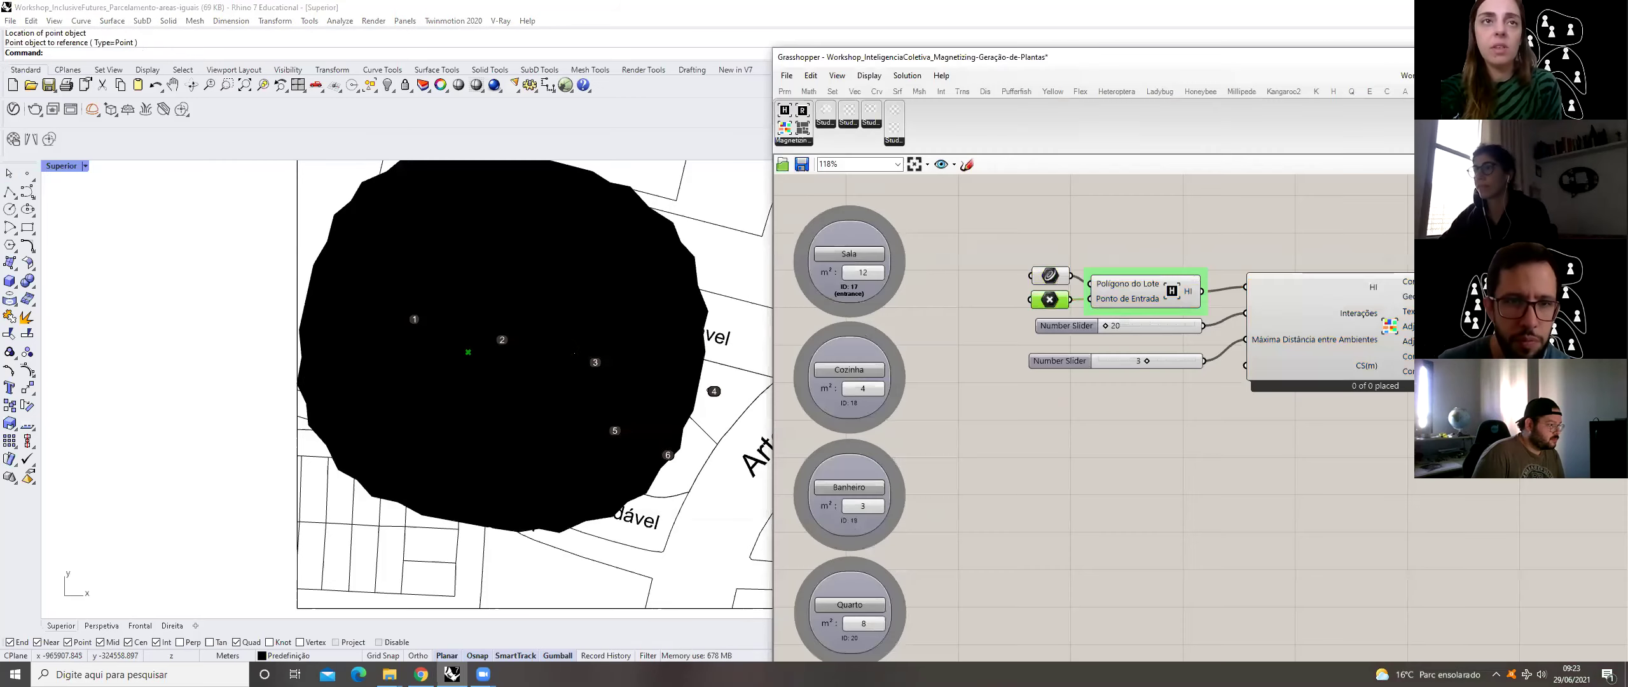
- Move the Sala bubble away from the column of rooms and link it to Cozinha, Banheiro, Quarto and Estacionamento
{"action": "scroll", "coordinate": [1169, 352], "scroll_direction": "down", "scroll_amount": 2}
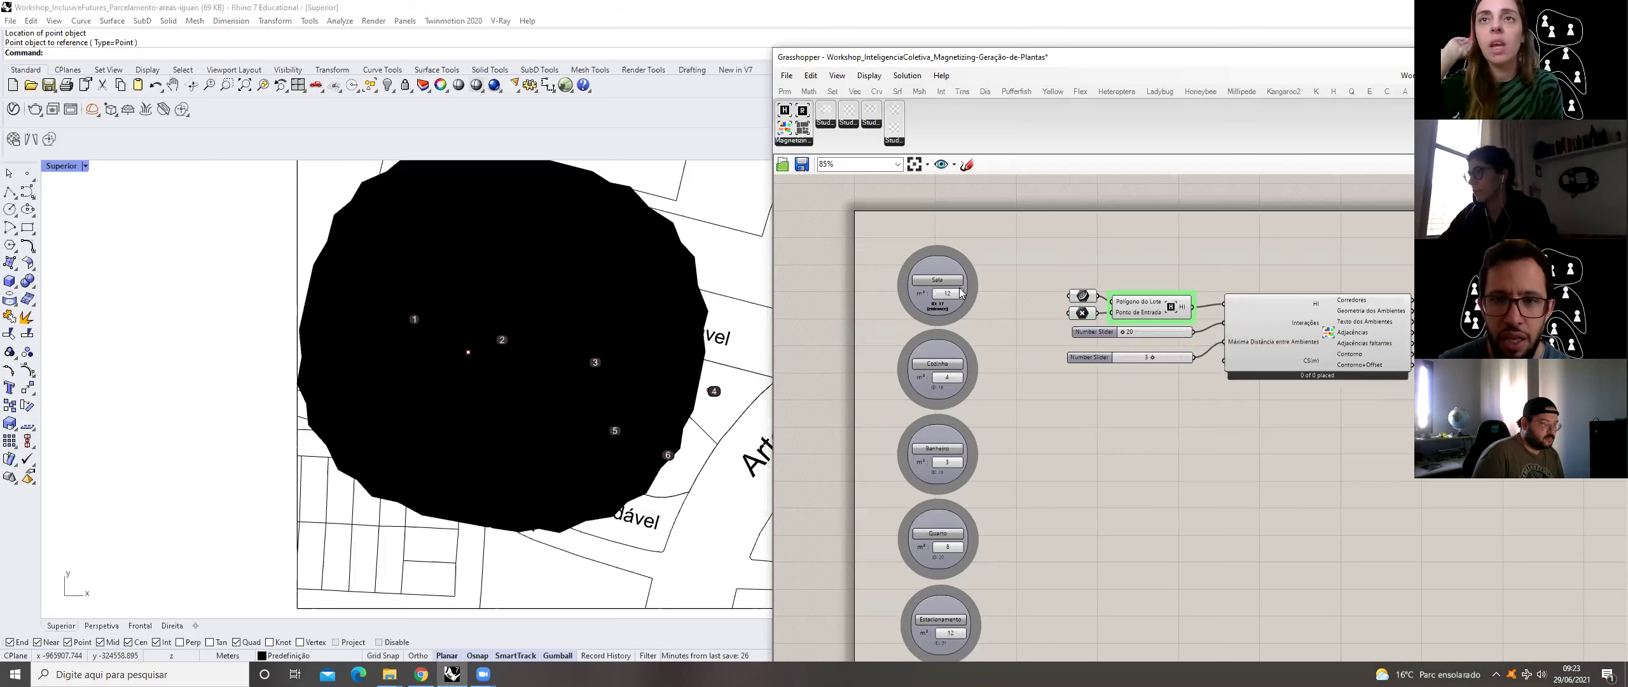
{"action": "left_click_drag", "start_coordinate": [908, 350], "coordinate": [911, 363]}
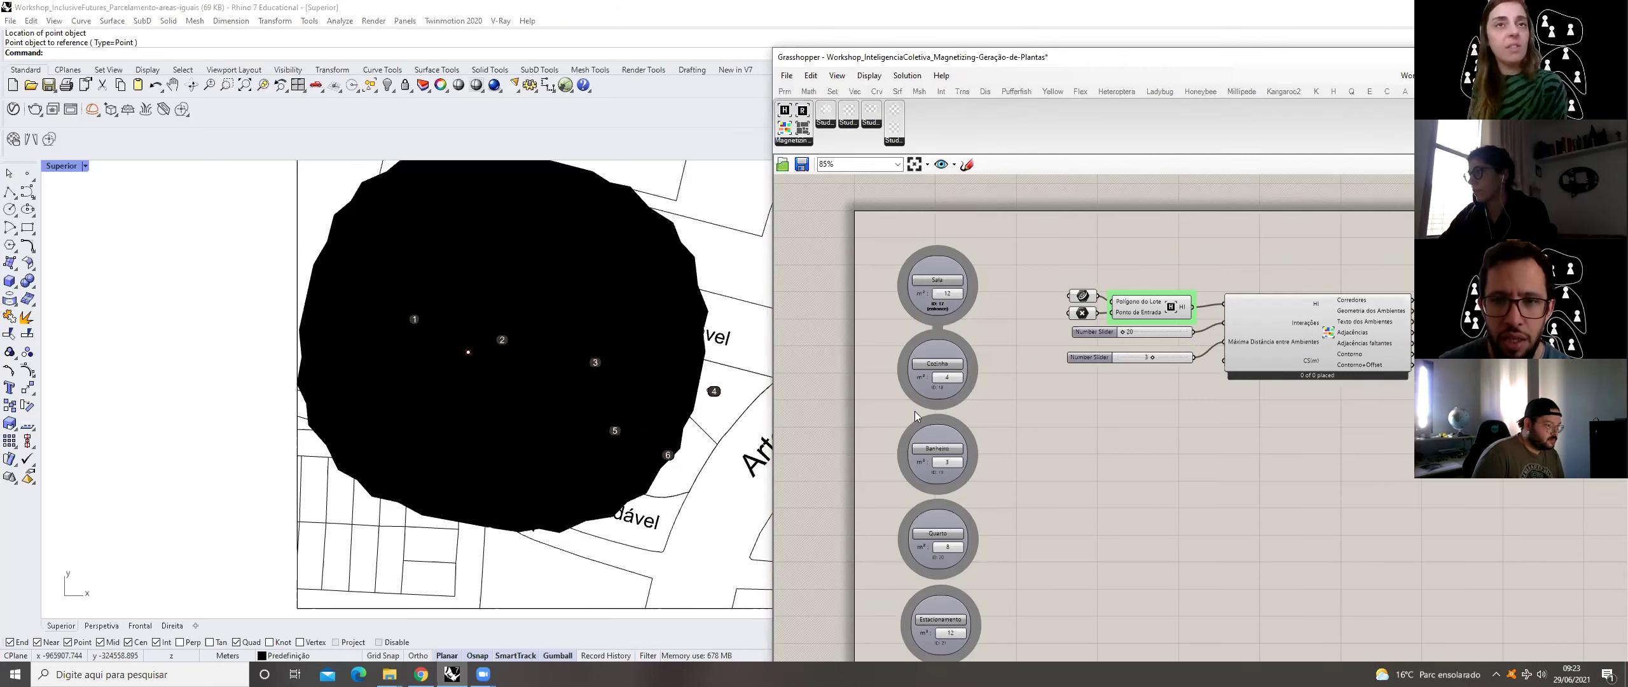
{"action": "left_click_drag", "start_coordinate": [949, 270], "coordinate": [811, 291]}
{"action": "right_click_drag", "start_coordinate": [811, 292], "coordinate": [920, 270]}
{"action": "left_click_drag", "start_coordinate": [940, 313], "coordinate": [1075, 297]}
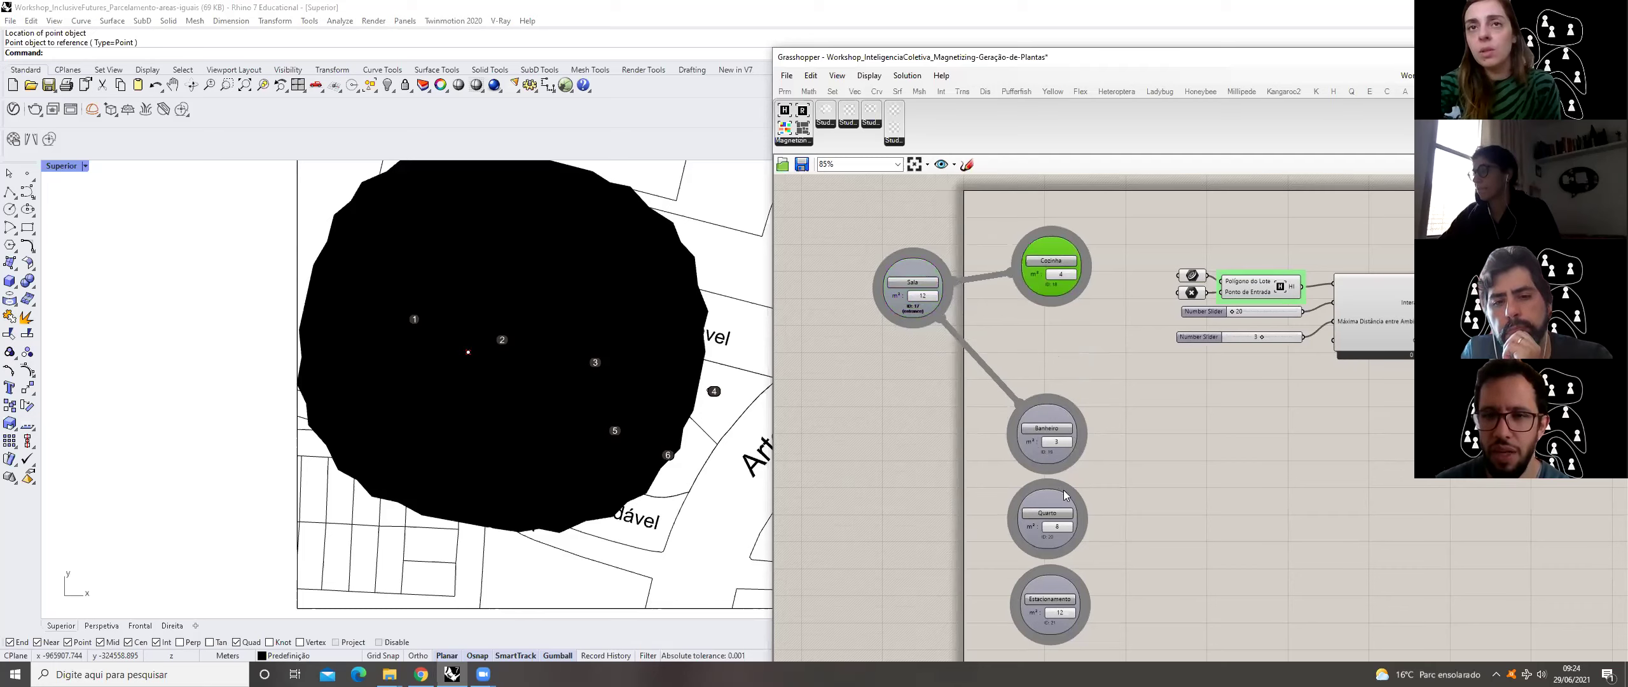
{"action": "left_click_drag", "start_coordinate": [972, 445], "coordinate": [916, 318]}
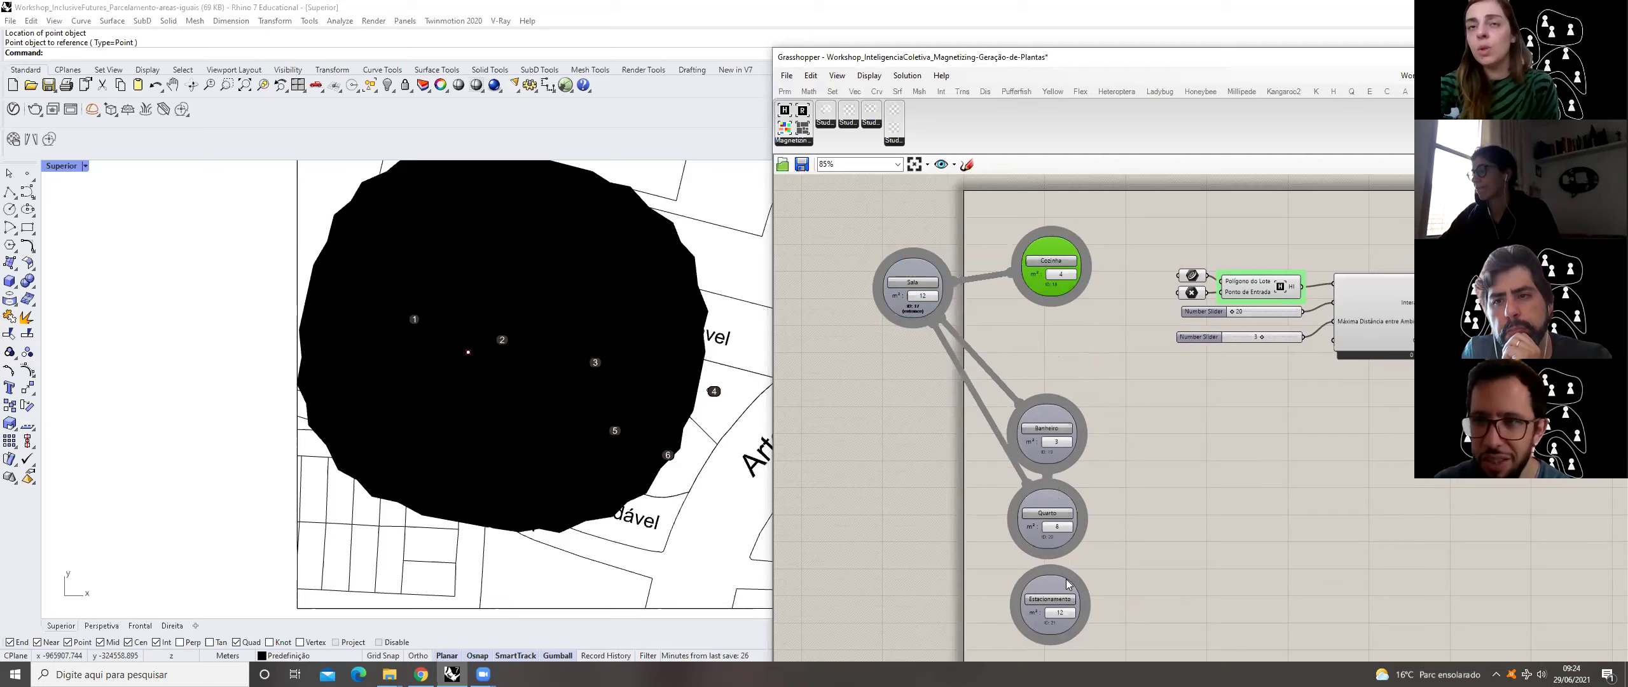
{"action": "left_click_drag", "start_coordinate": [1048, 579], "coordinate": [935, 347]}
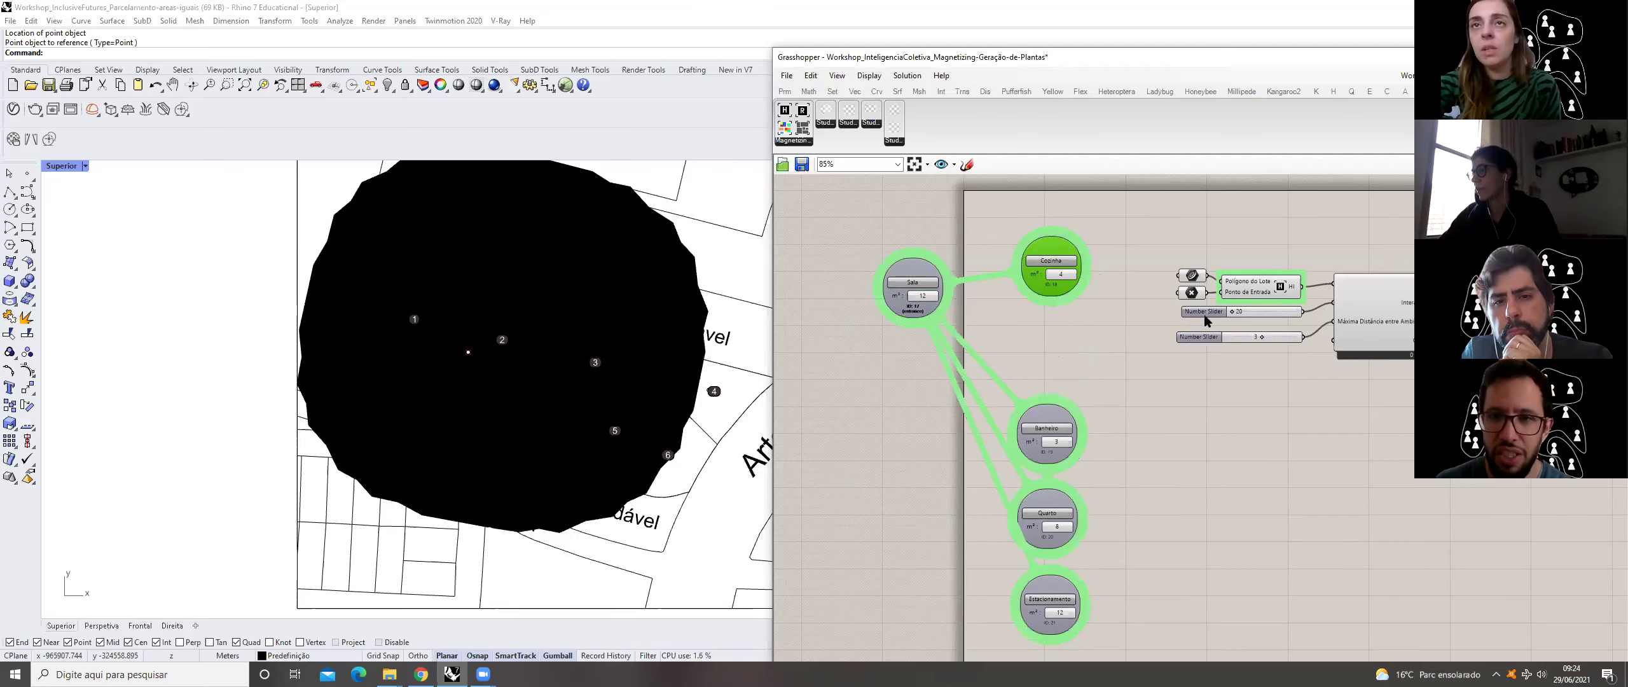
- Open the Display cluster fed by the plan generator's outputs for editing
{"action": "scroll", "coordinate": [1096, 347], "scroll_direction": "down", "scroll_amount": 3}
{"action": "scroll", "coordinate": [1272, 343], "scroll_direction": "up", "scroll_amount": 4}
{"action": "mouse_move", "coordinate": [1334, 343]}
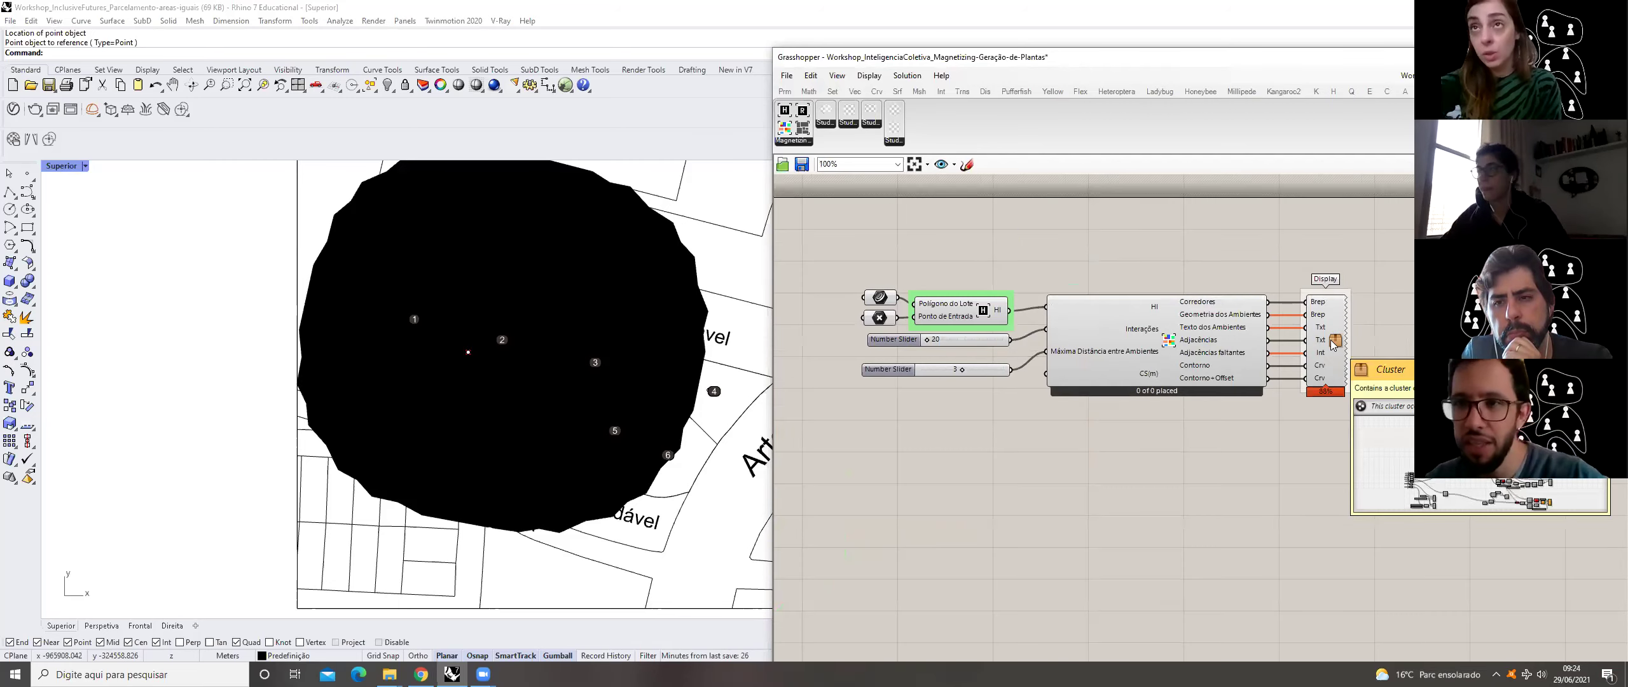
{"action": "double_click", "coordinate": [1334, 343]}
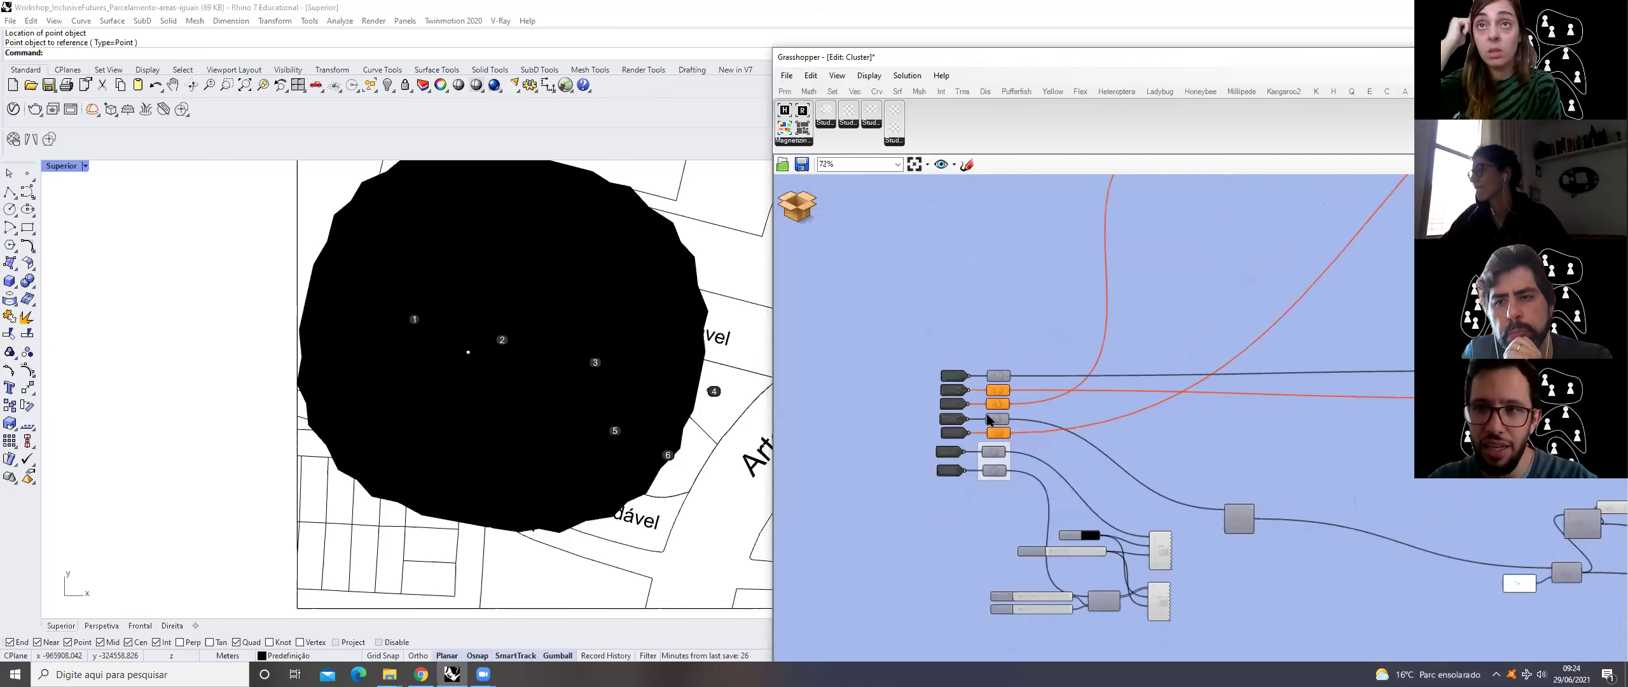
- Examine the warning and error components along the Display cluster's branches, and return to the unnamed definition with the room bubble diagram
{"action": "scroll", "coordinate": [989, 420], "scroll_direction": "up", "scroll_amount": 3}
{"action": "scroll", "coordinate": [1206, 386], "scroll_direction": "down", "scroll_amount": 3}
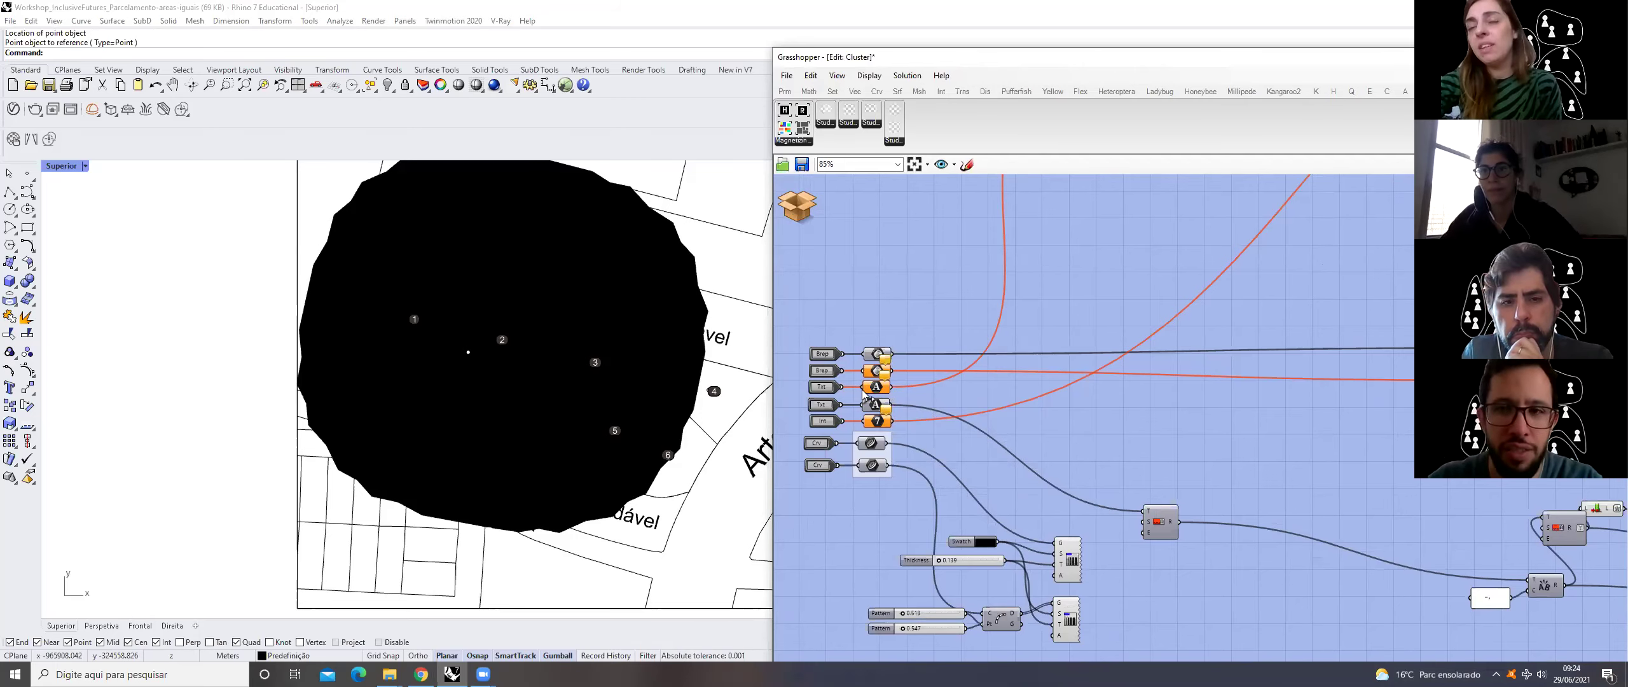
{"action": "scroll", "coordinate": [1041, 297], "scroll_direction": "down", "scroll_amount": 3}
{"action": "scroll", "coordinate": [1081, 306], "scroll_direction": "up", "scroll_amount": 5}
{"action": "right_click_drag", "start_coordinate": [1115, 305], "coordinate": [1012, 368]}
{"action": "right_click_drag", "start_coordinate": [1243, 274], "coordinate": [1112, 280]}
{"action": "right_click_drag", "start_coordinate": [1329, 465], "coordinate": [1290, 435]}
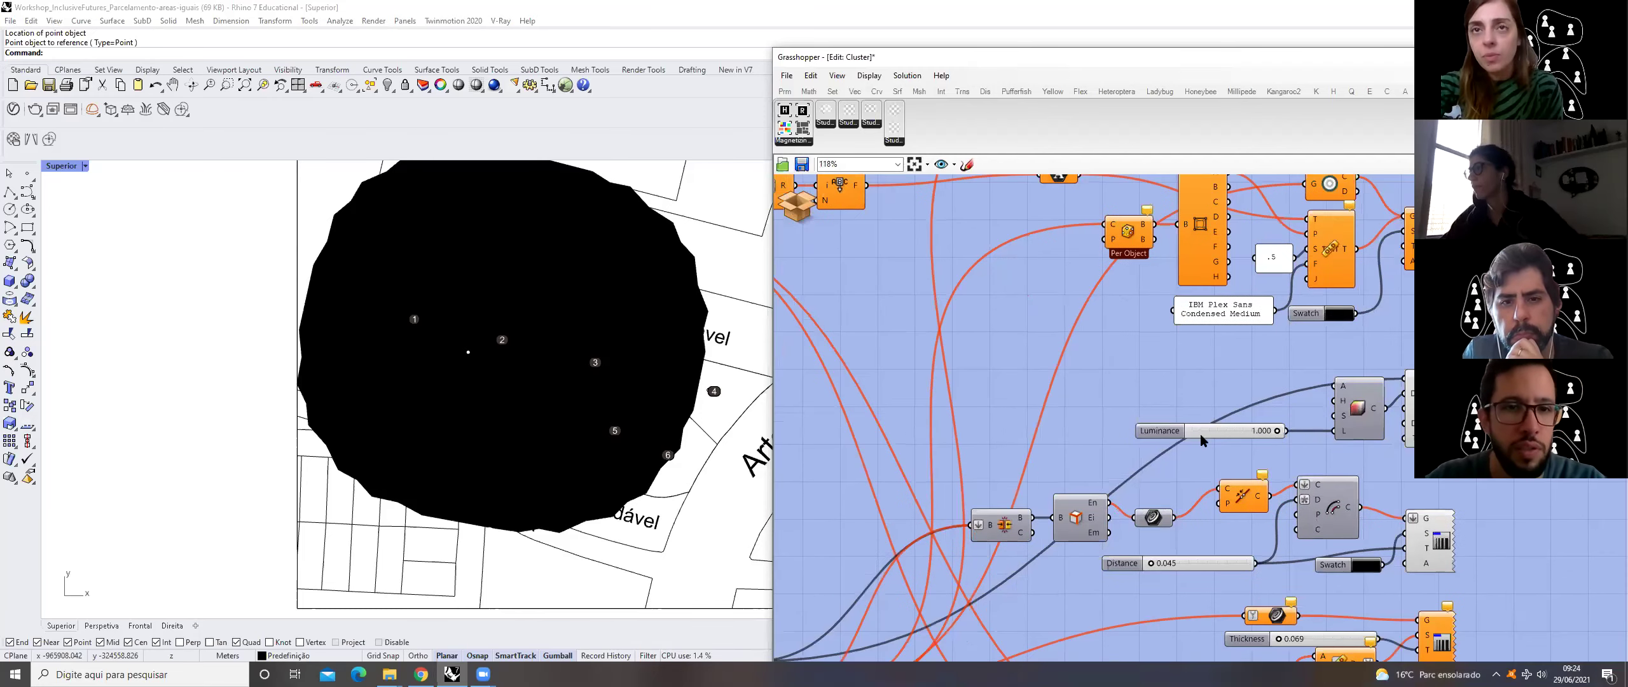
{"action": "right_click_drag", "start_coordinate": [1206, 584], "coordinate": [1312, 379]}
{"action": "scroll", "coordinate": [1218, 474], "scroll_direction": "down", "scroll_amount": 2}
{"action": "scroll", "coordinate": [1235, 447], "scroll_direction": "down", "scroll_amount": 1}
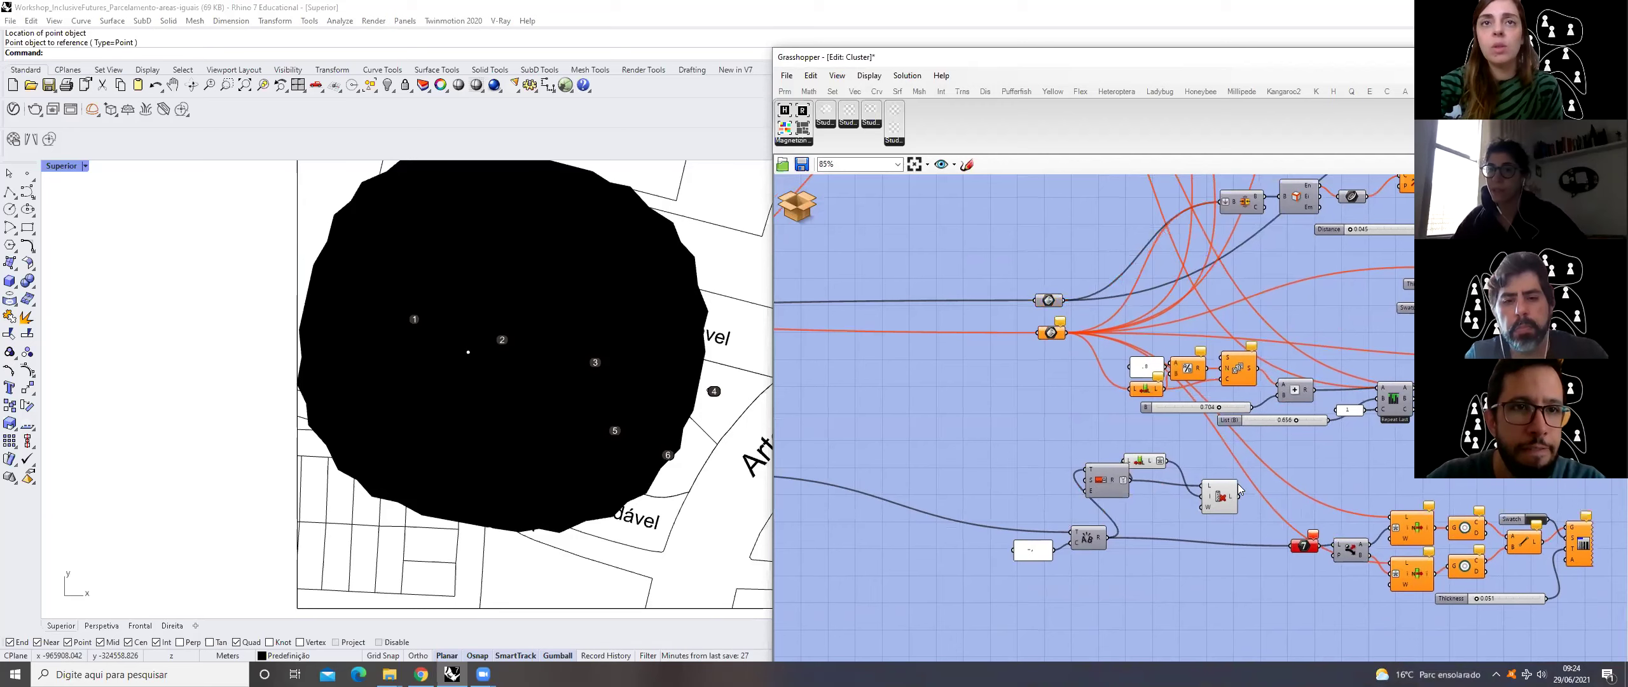
{"action": "right_click_drag", "start_coordinate": [1136, 507], "coordinate": [1305, 479]}
{"action": "left_click", "coordinate": [796, 206]}
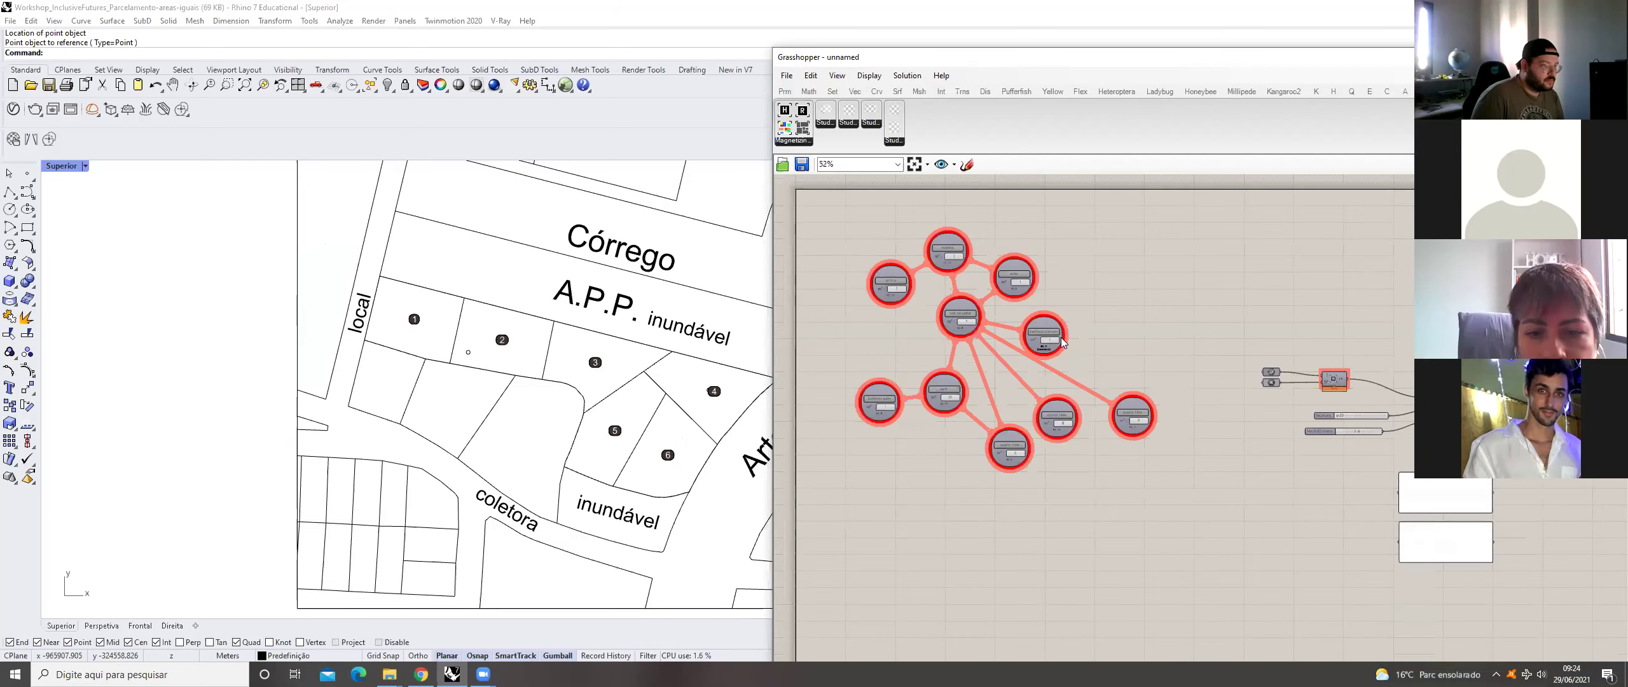
{"action": "scroll", "coordinate": [1074, 330], "scroll_direction": "down", "scroll_amount": 1}
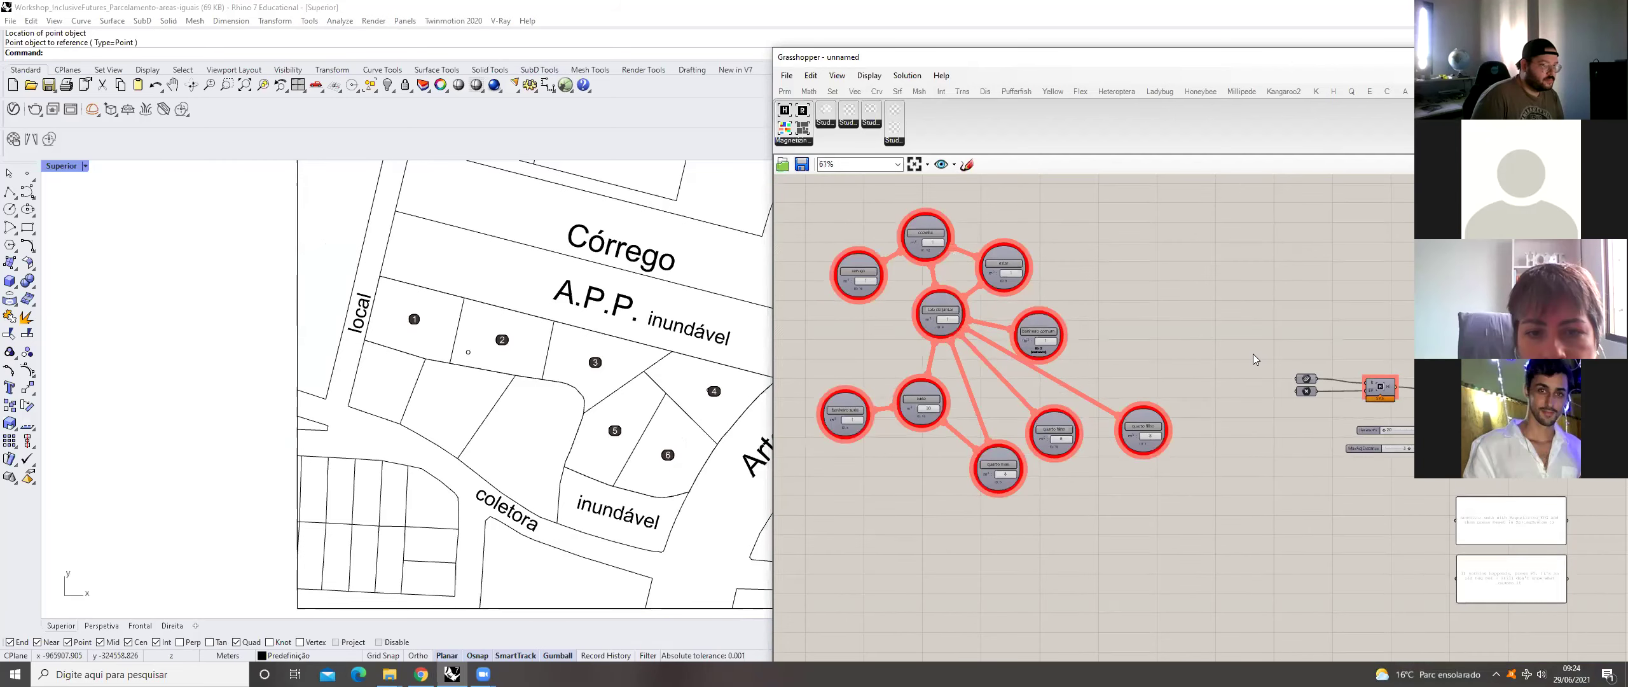
{"action": "scroll", "coordinate": [1253, 353], "scroll_direction": "down", "scroll_amount": 3}
{"action": "scroll", "coordinate": [1132, 256], "scroll_direction": "up", "scroll_amount": 2}
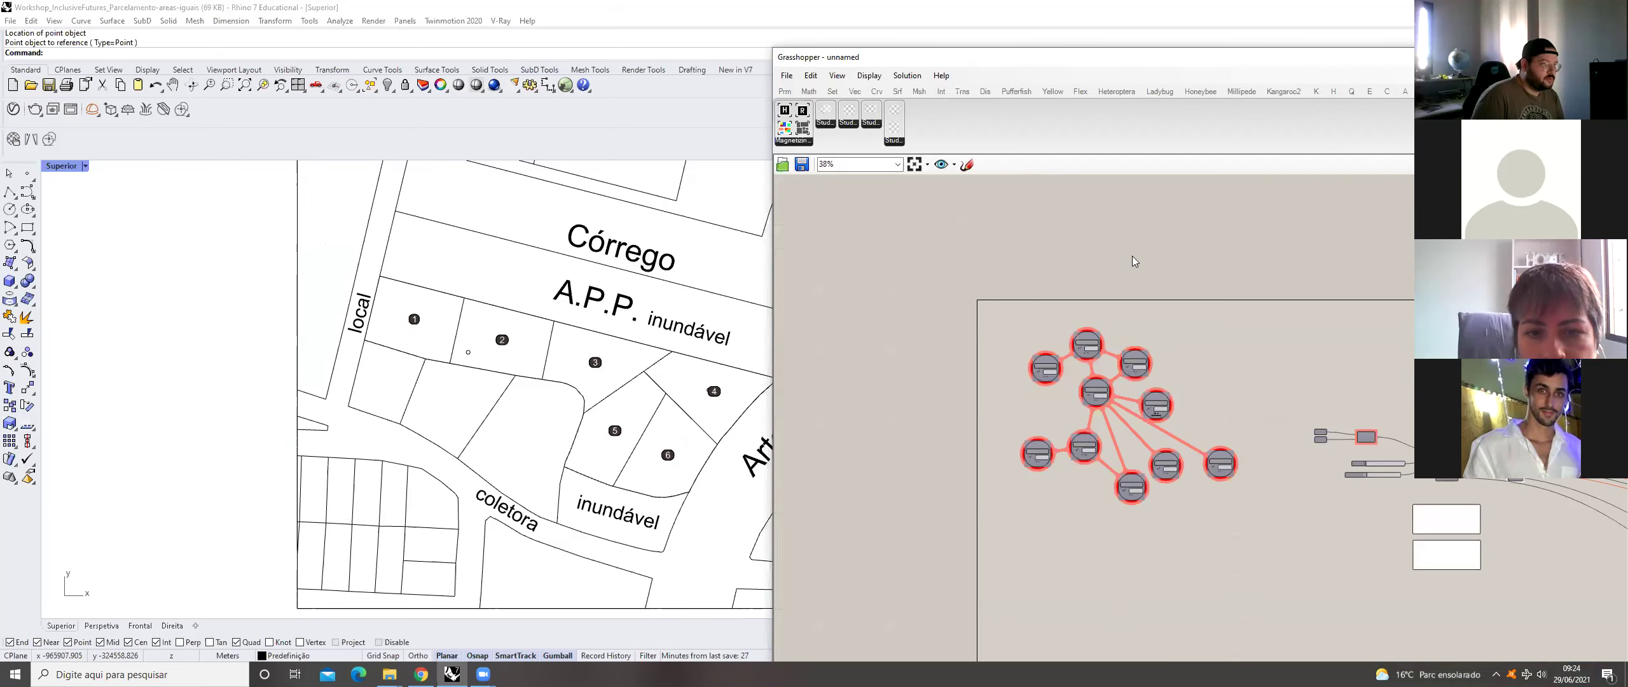
{"action": "scroll", "coordinate": [1055, 239], "scroll_direction": "up", "scroll_amount": 1}
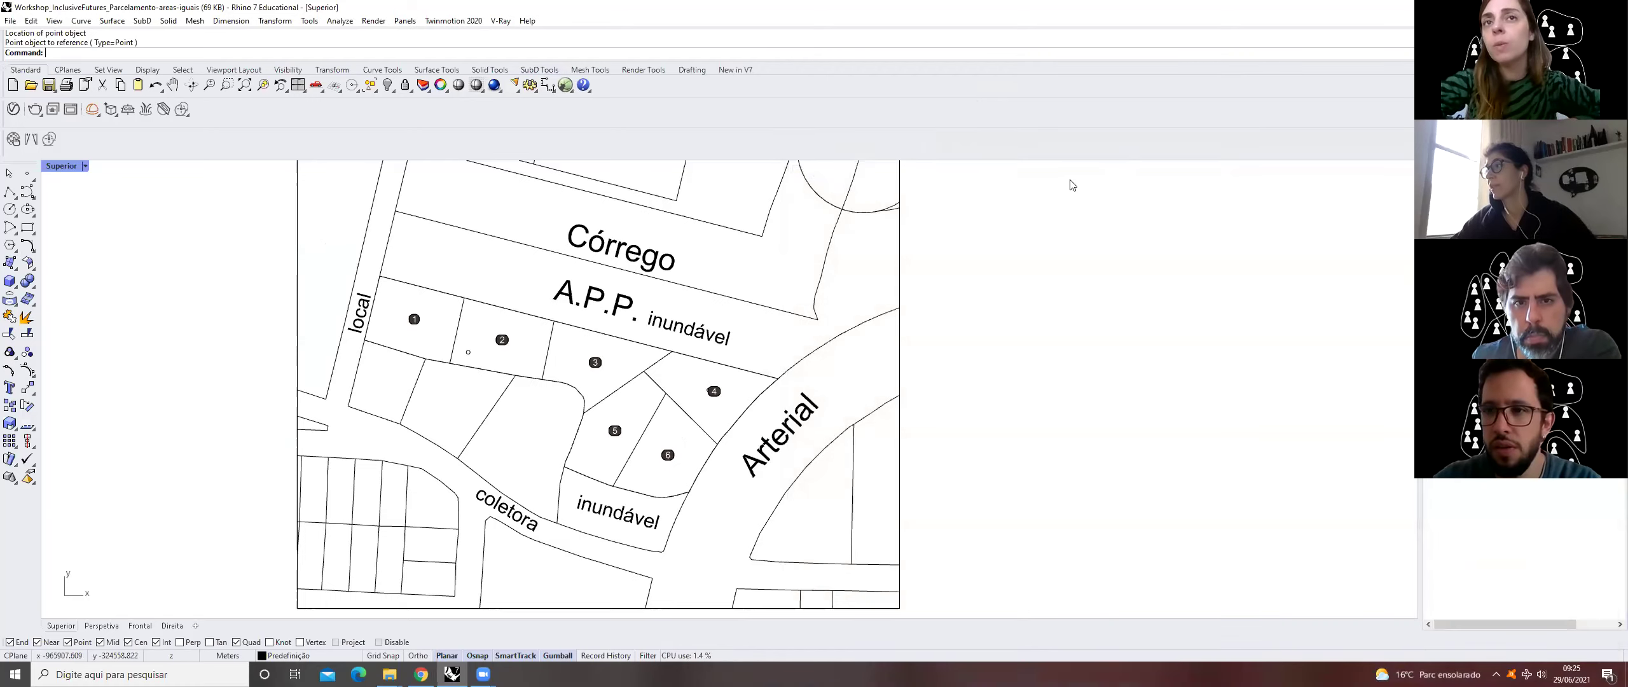
- Recall the Grasshopper editor from Rhino, and close Rhino to return to the desktop
{"action": "left_click", "coordinate": [565, 86]}
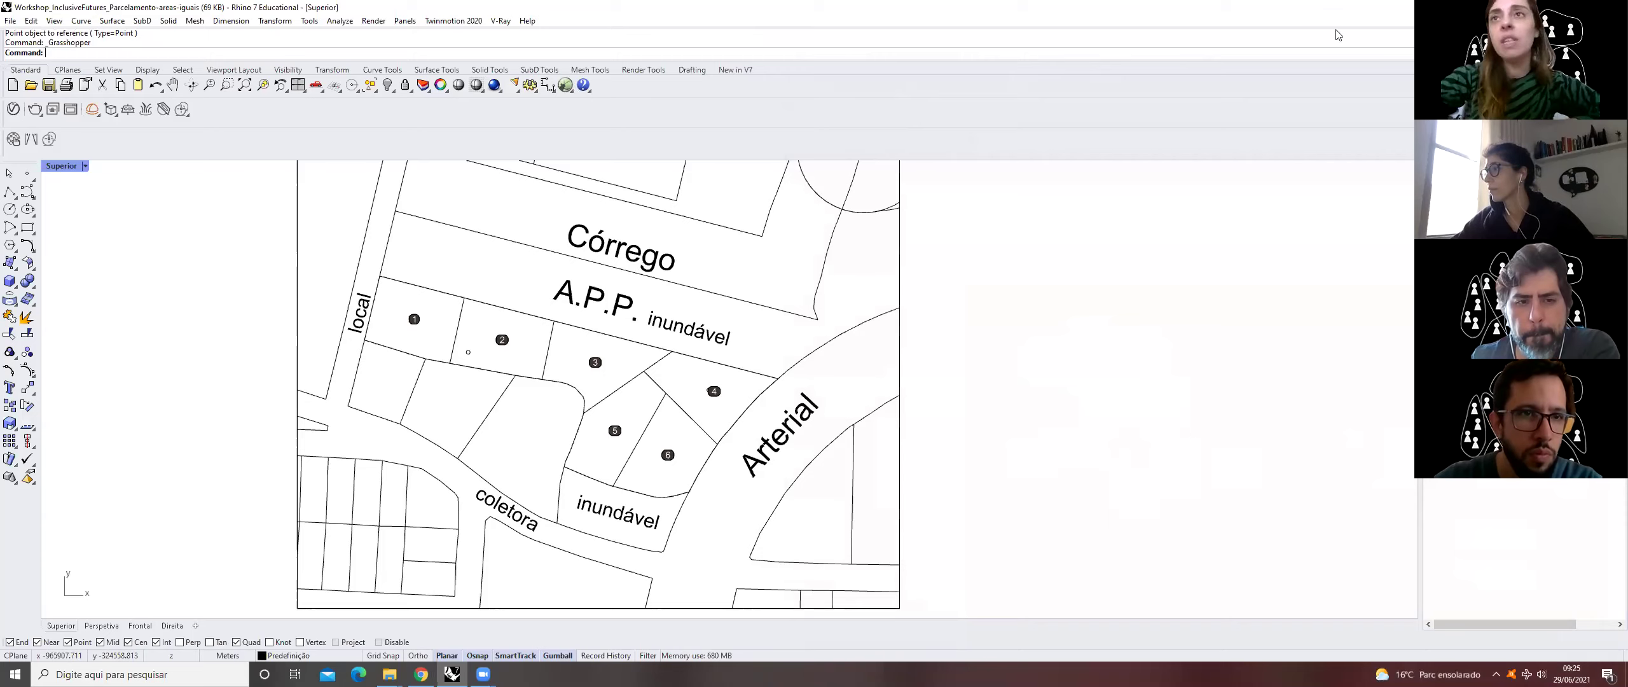
{"action": "left_click", "coordinate": [451, 674]}
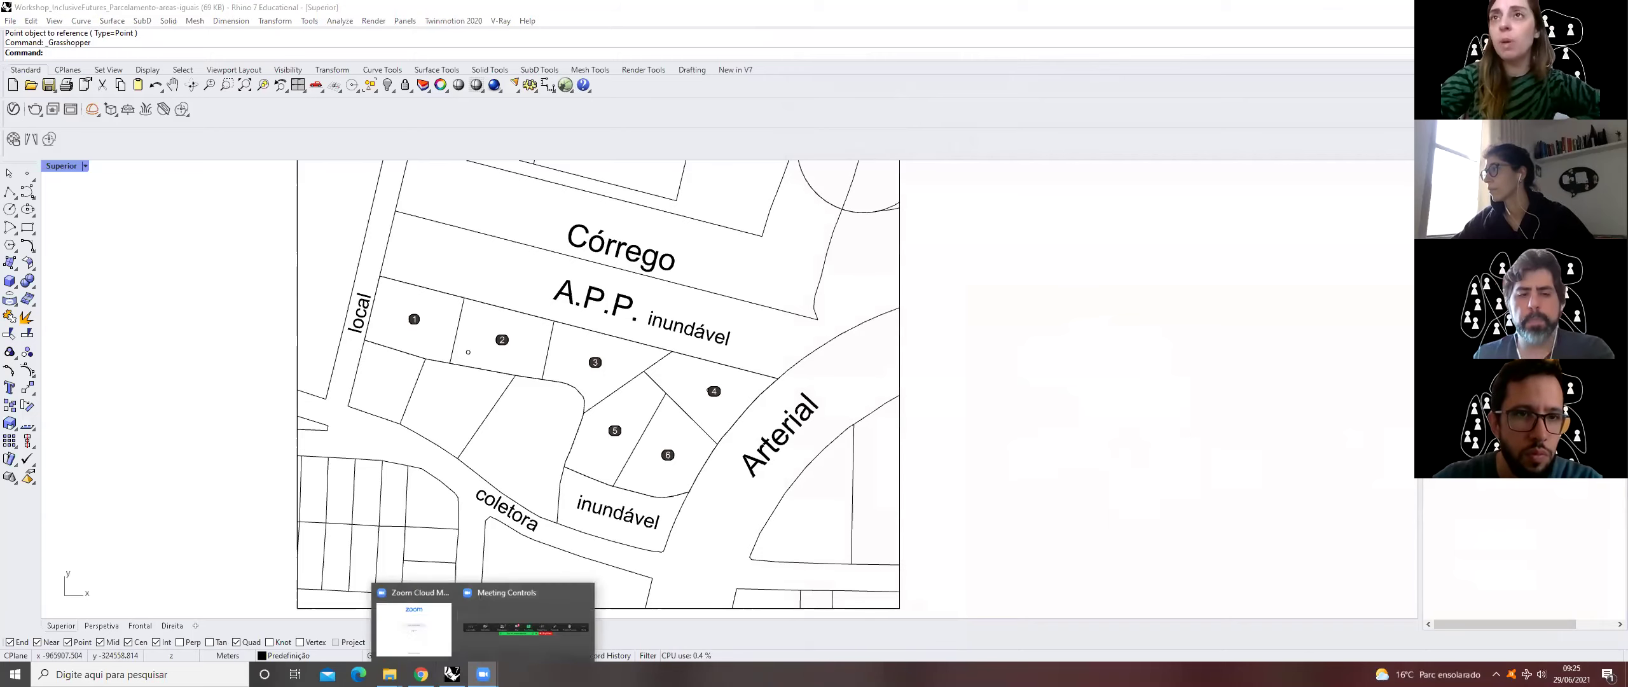
{"action": "left_click", "coordinate": [473, 588]}
{"action": "left_click", "coordinate": [848, 367]}
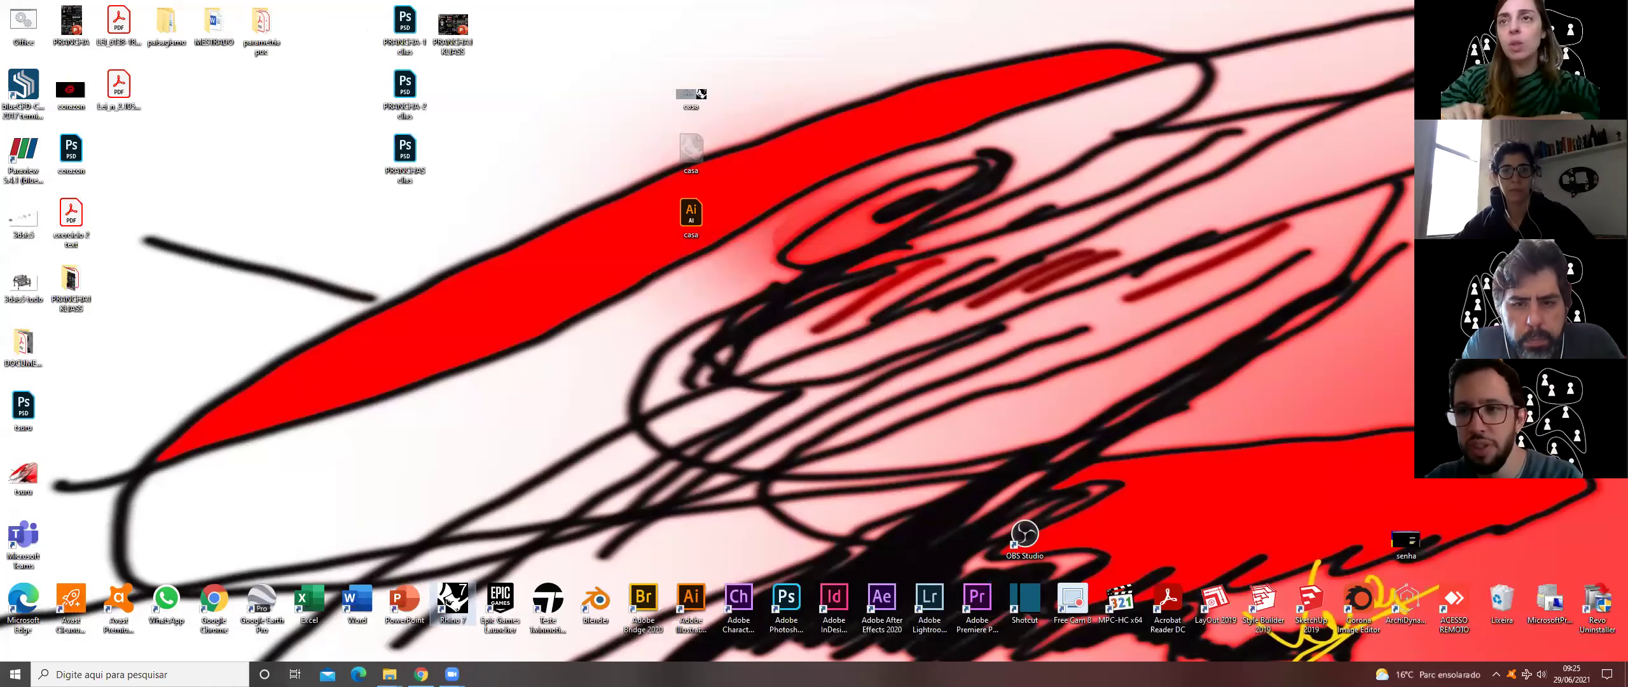
- Choose the desktop as the save location for the aula1-Workshop_InclusiveFutures file and browse its folders
{"action": "mouse_move", "coordinate": [452, 674]}
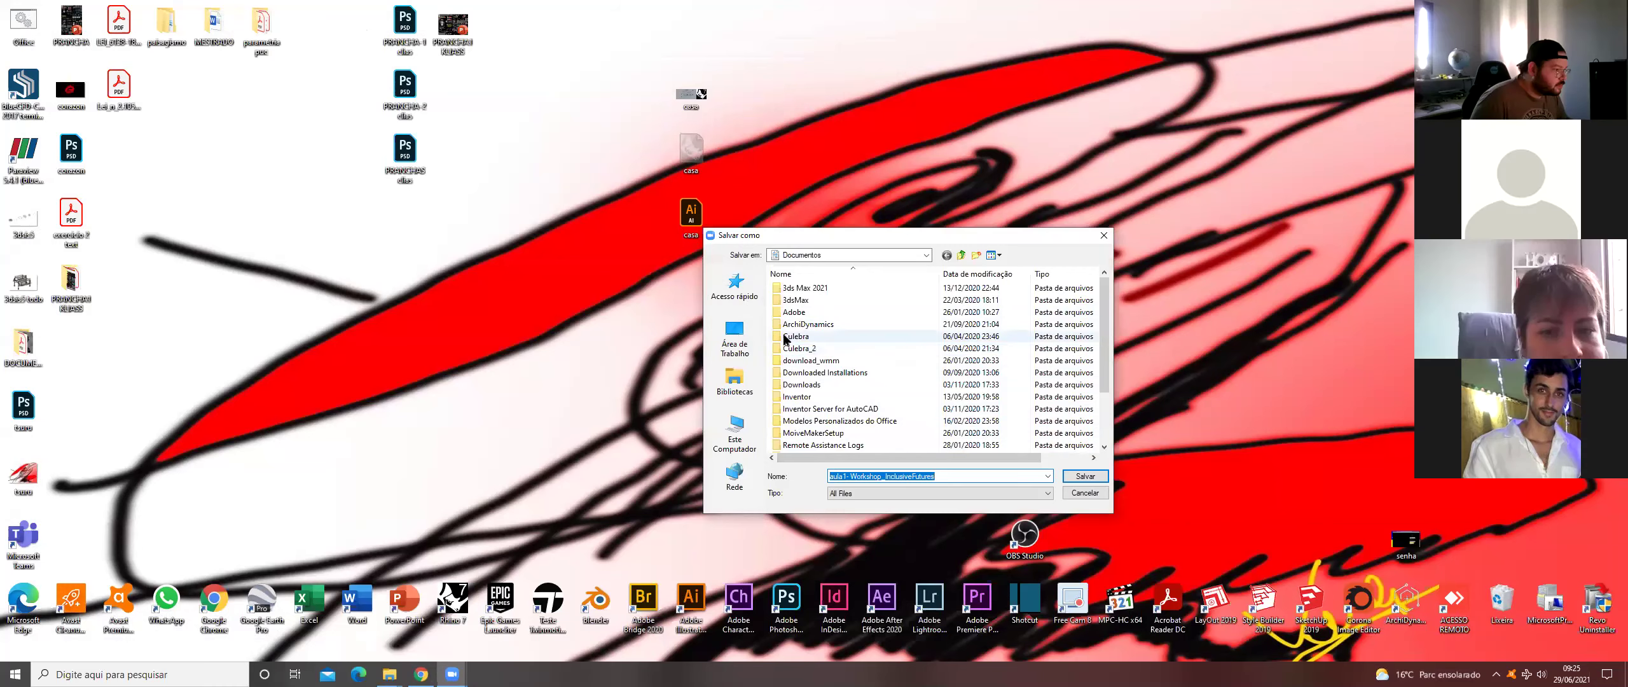
{"action": "left_click", "coordinate": [734, 338]}
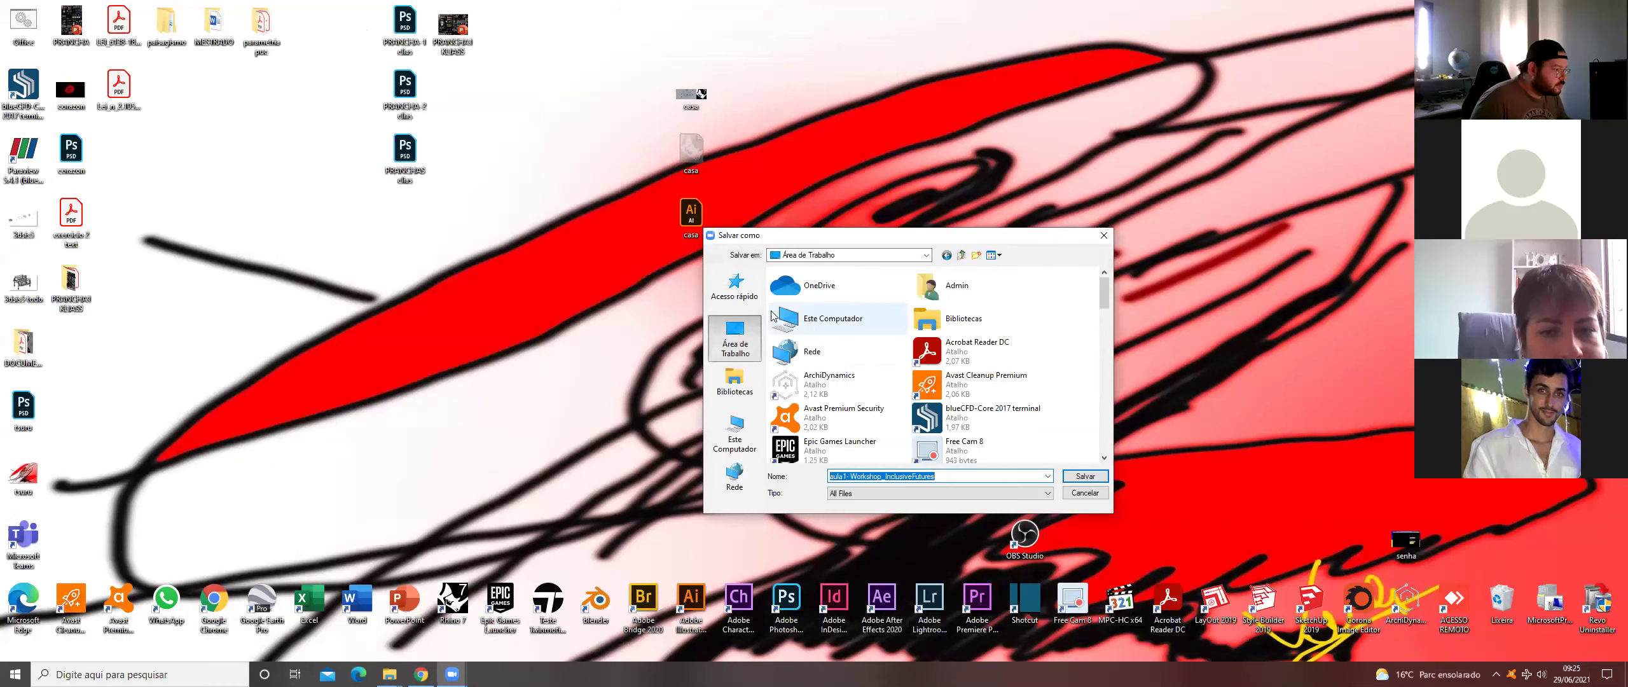
{"action": "scroll", "coordinate": [840, 326], "scroll_direction": "down", "scroll_amount": 5}
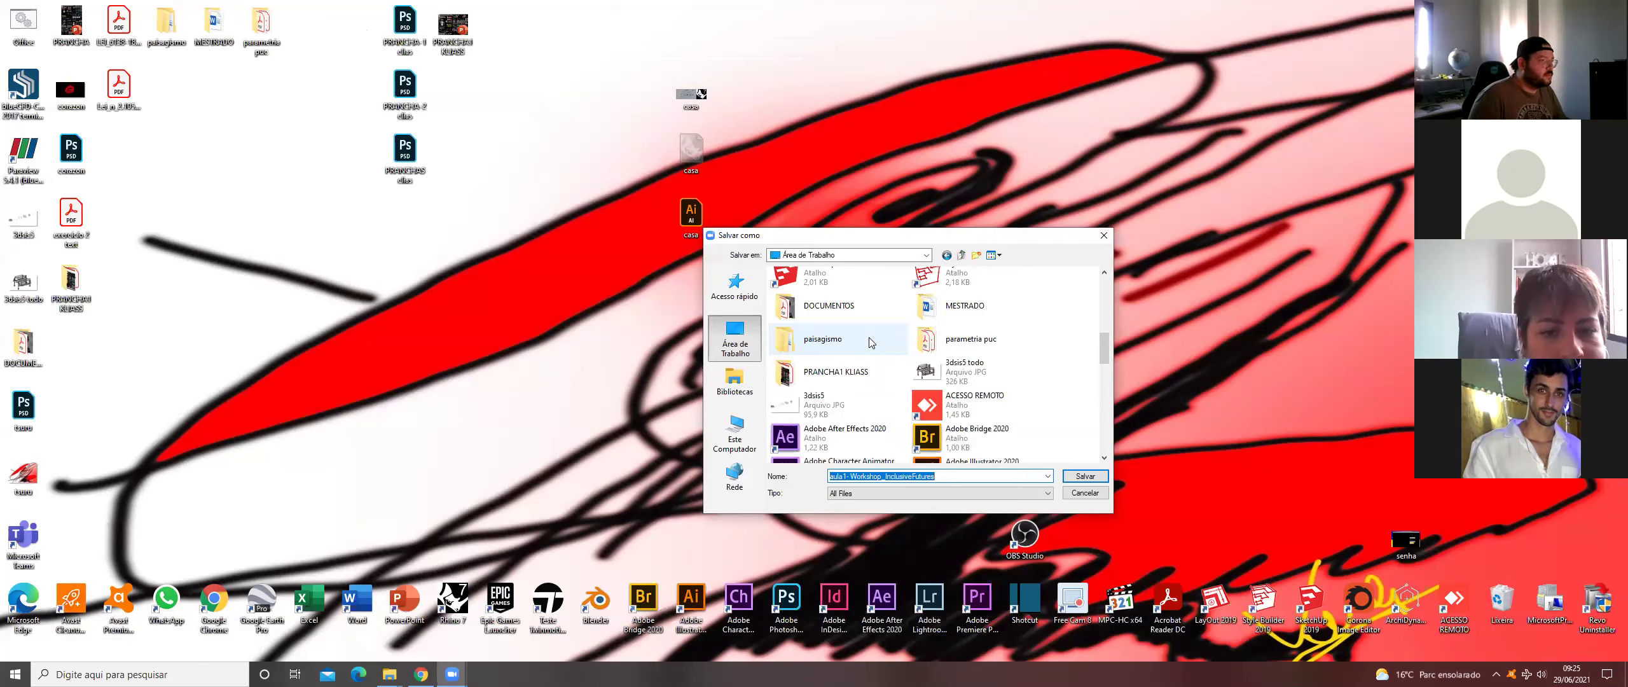
- Examine the tables of room names, diameters, setbacks and floors that feed the house parameters in the tarefa-1 definition
{"action": "left_click", "coordinate": [883, 84]}
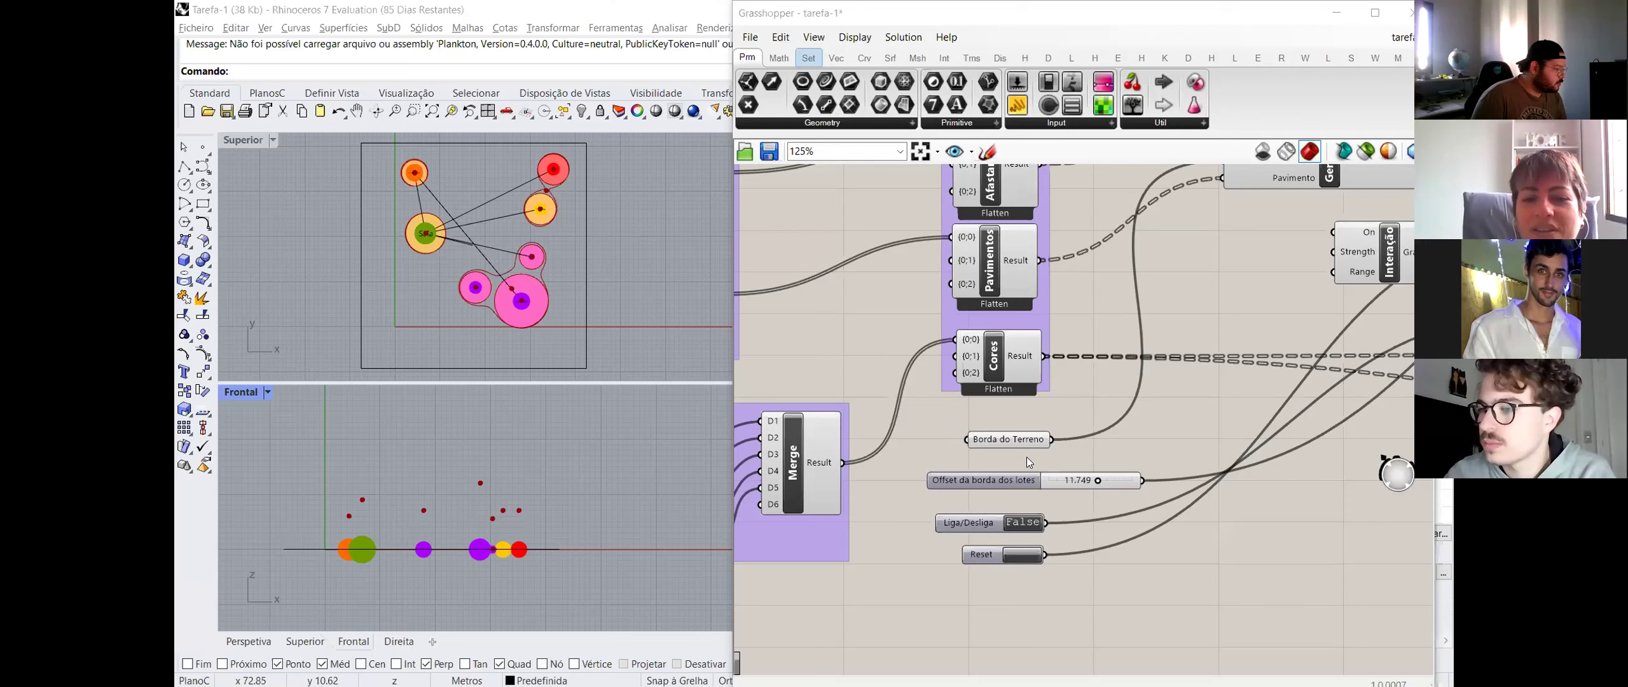
{"action": "scroll", "coordinate": [1100, 502], "scroll_direction": "down", "scroll_amount": 2}
{"action": "scroll", "coordinate": [969, 189], "scroll_direction": "down", "scroll_amount": 2}
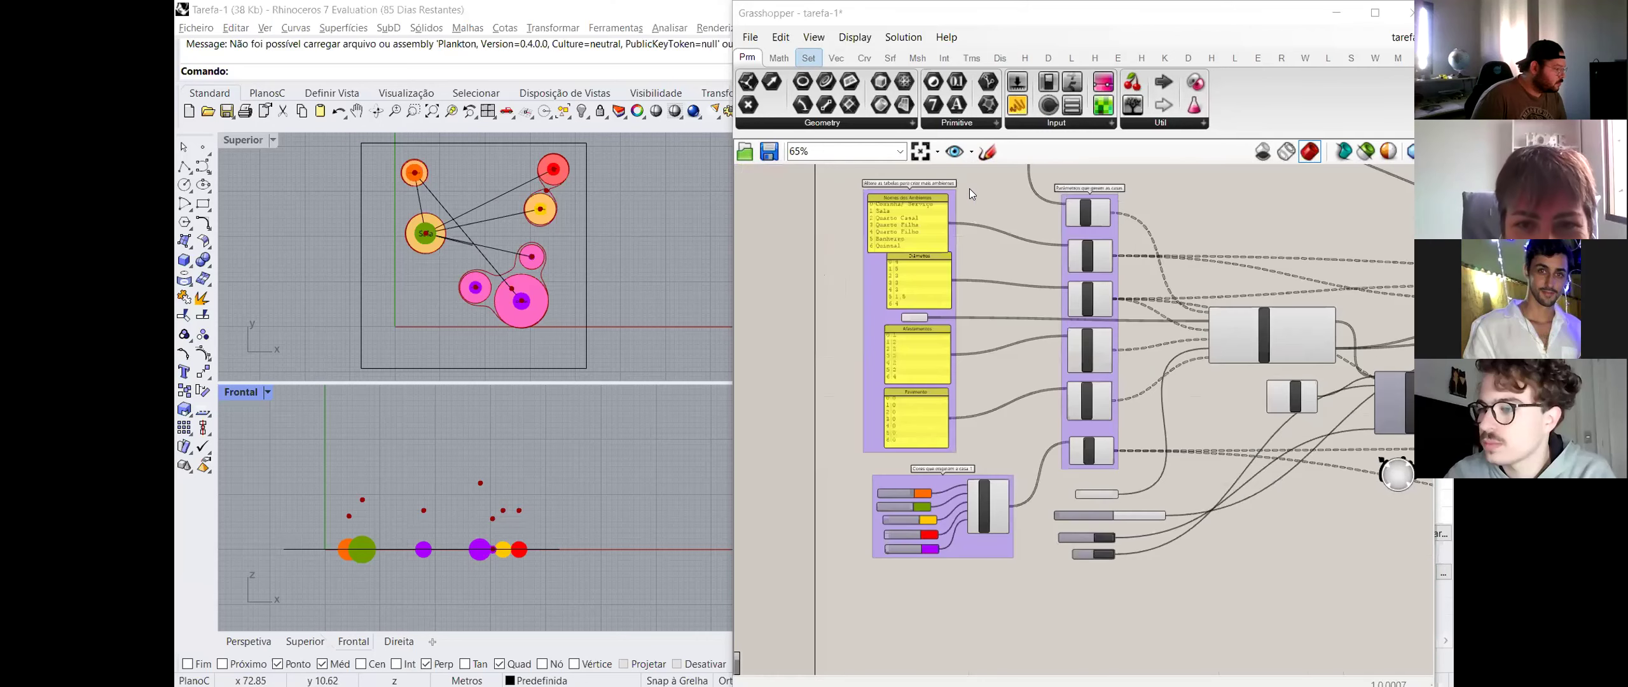
{"action": "scroll", "coordinate": [972, 211], "scroll_direction": "up", "scroll_amount": 4}
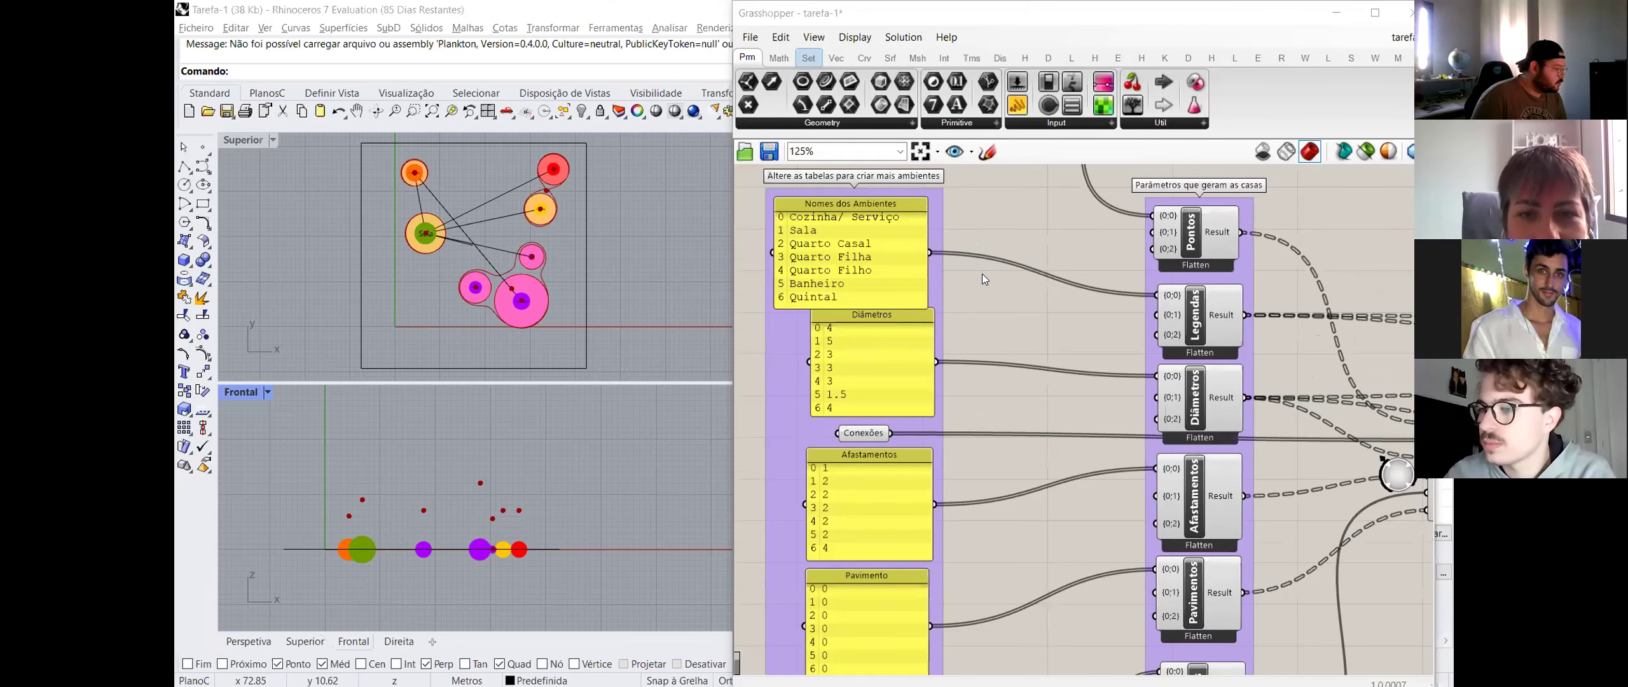
{"action": "scroll", "coordinate": [981, 273], "scroll_direction": "down", "scroll_amount": 1}
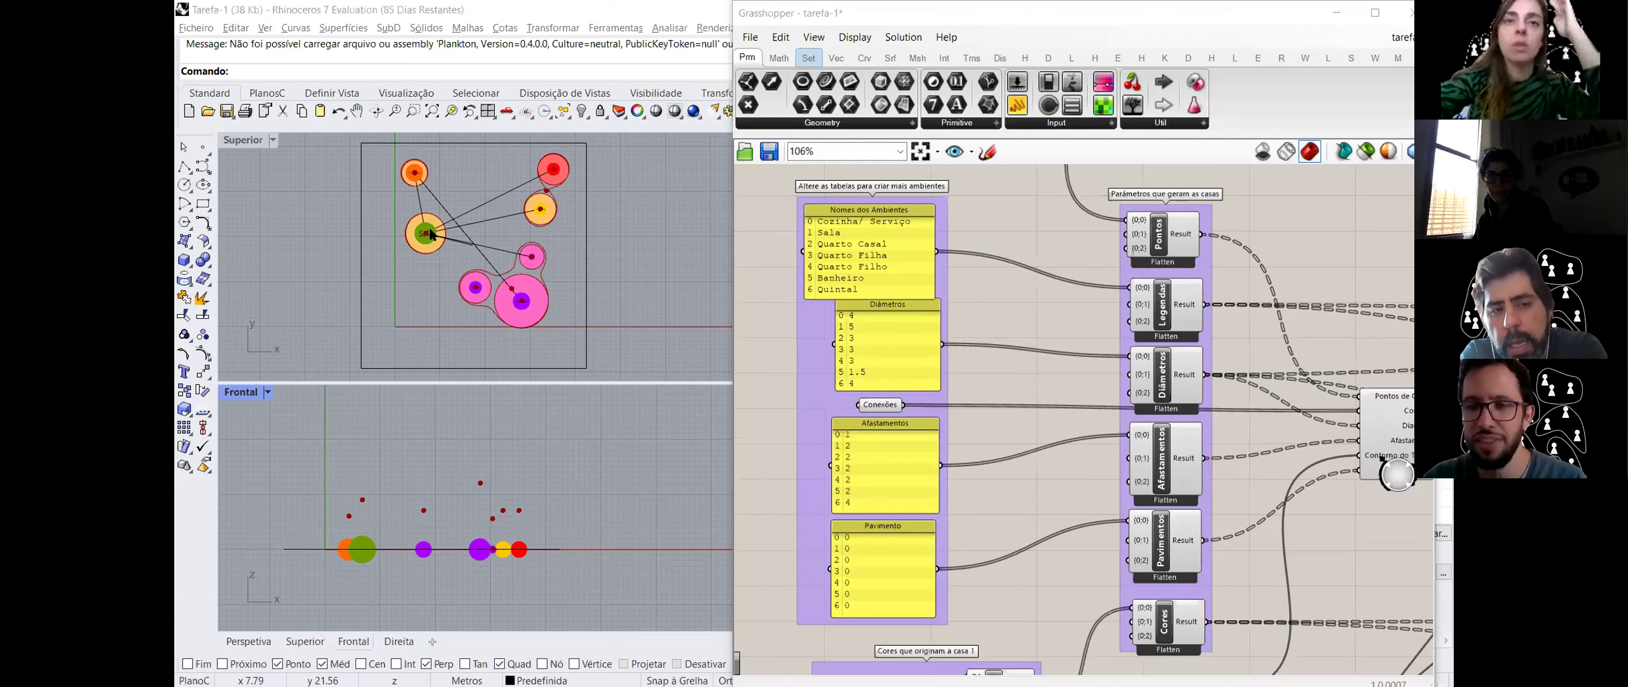
- Delete the short open curve that starts at the Sala bubble in the Superior view
{"action": "scroll", "coordinate": [430, 234], "scroll_direction": "up", "scroll_amount": 5}
{"action": "left_click", "coordinate": [501, 248]}
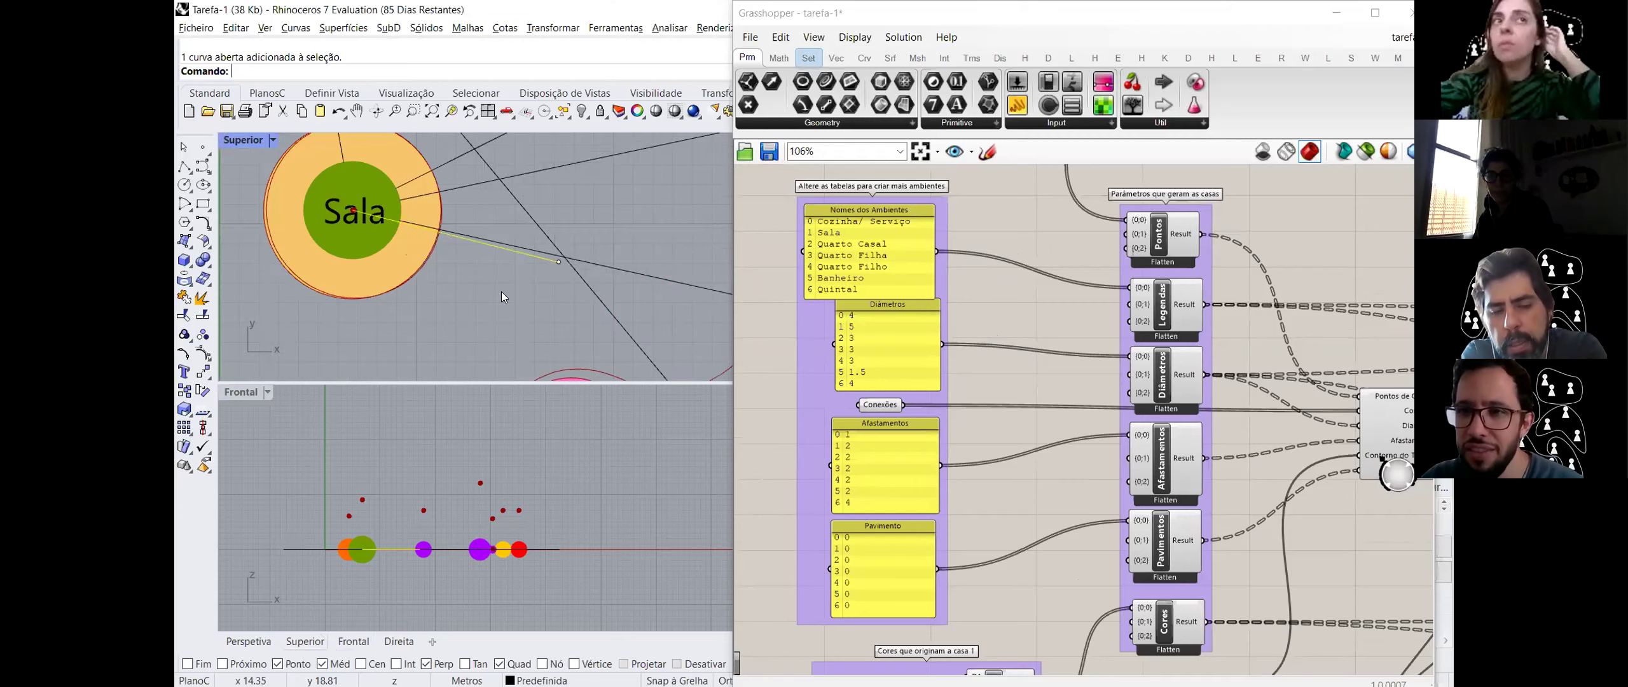
{"action": "key", "text": "Delete"}
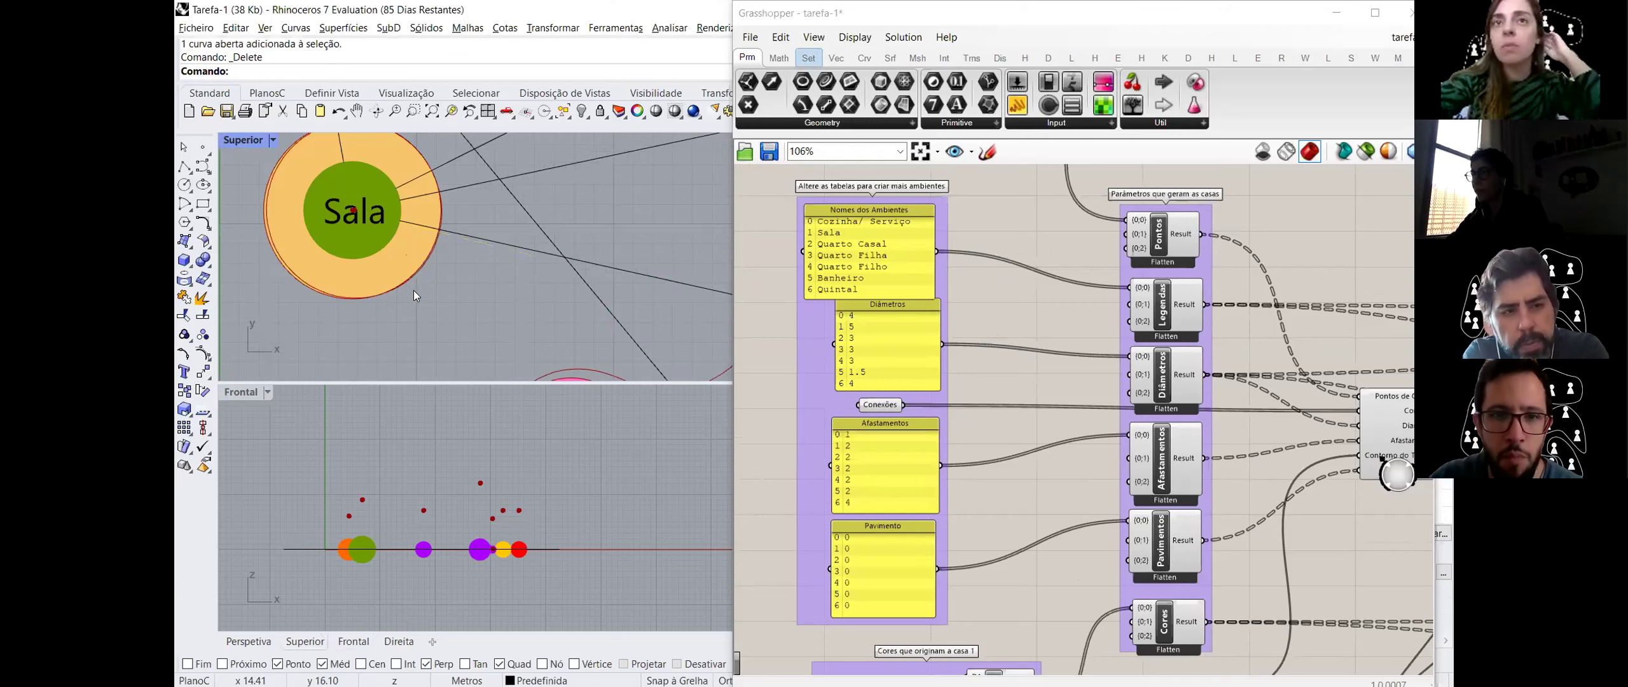
{"action": "scroll", "coordinate": [413, 290], "scroll_direction": "down", "scroll_amount": 5}
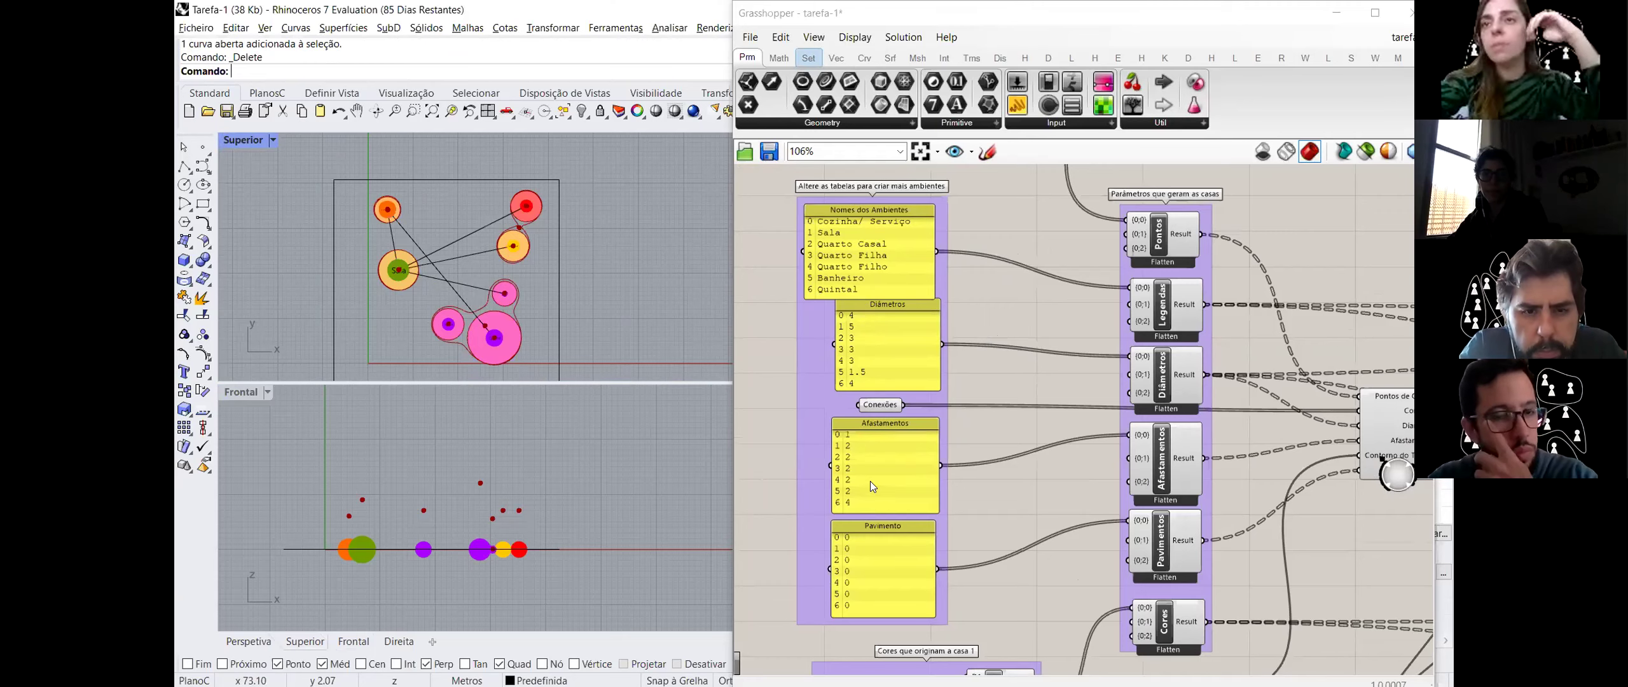
- Inspect the terrain border, offset, Liga/Desliga and Reset inputs, and the room circles and points in the Frontal view
{"action": "scroll", "coordinate": [848, 289], "scroll_direction": "down", "scroll_amount": 2}
{"action": "scroll", "coordinate": [1022, 516], "scroll_direction": "up", "scroll_amount": 4}
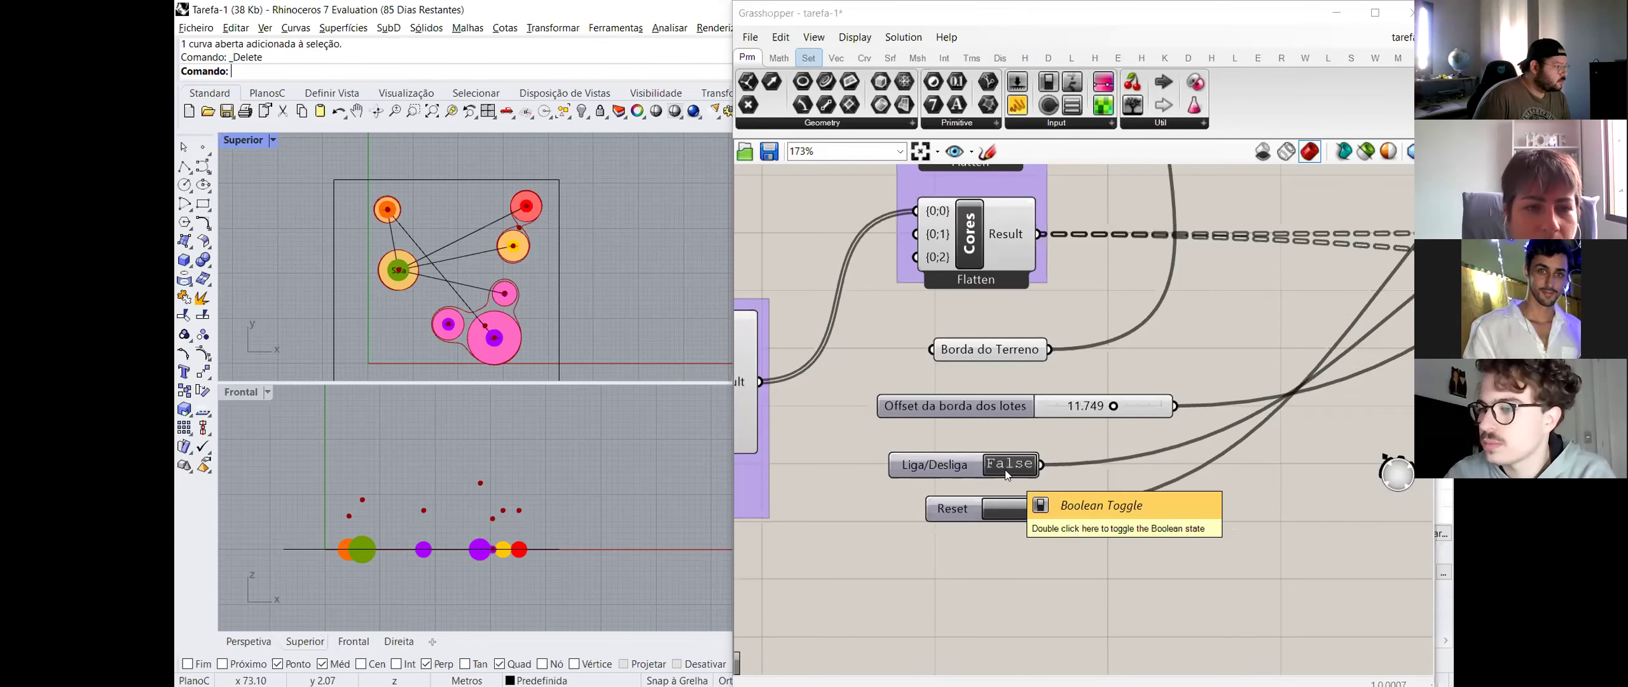
{"action": "scroll", "coordinate": [878, 508], "scroll_direction": "down", "scroll_amount": 5}
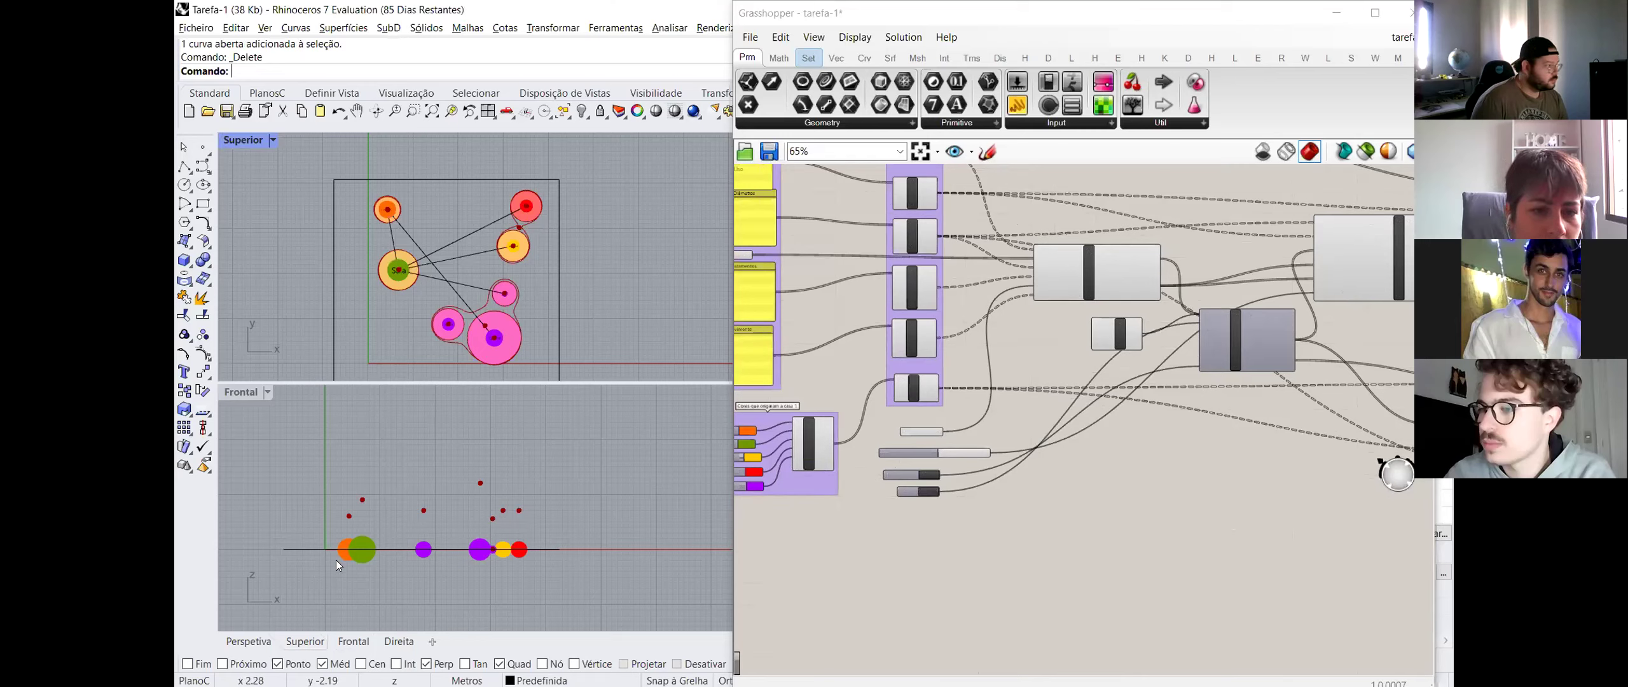
{"action": "scroll", "coordinate": [370, 556], "scroll_direction": "up", "scroll_amount": 5}
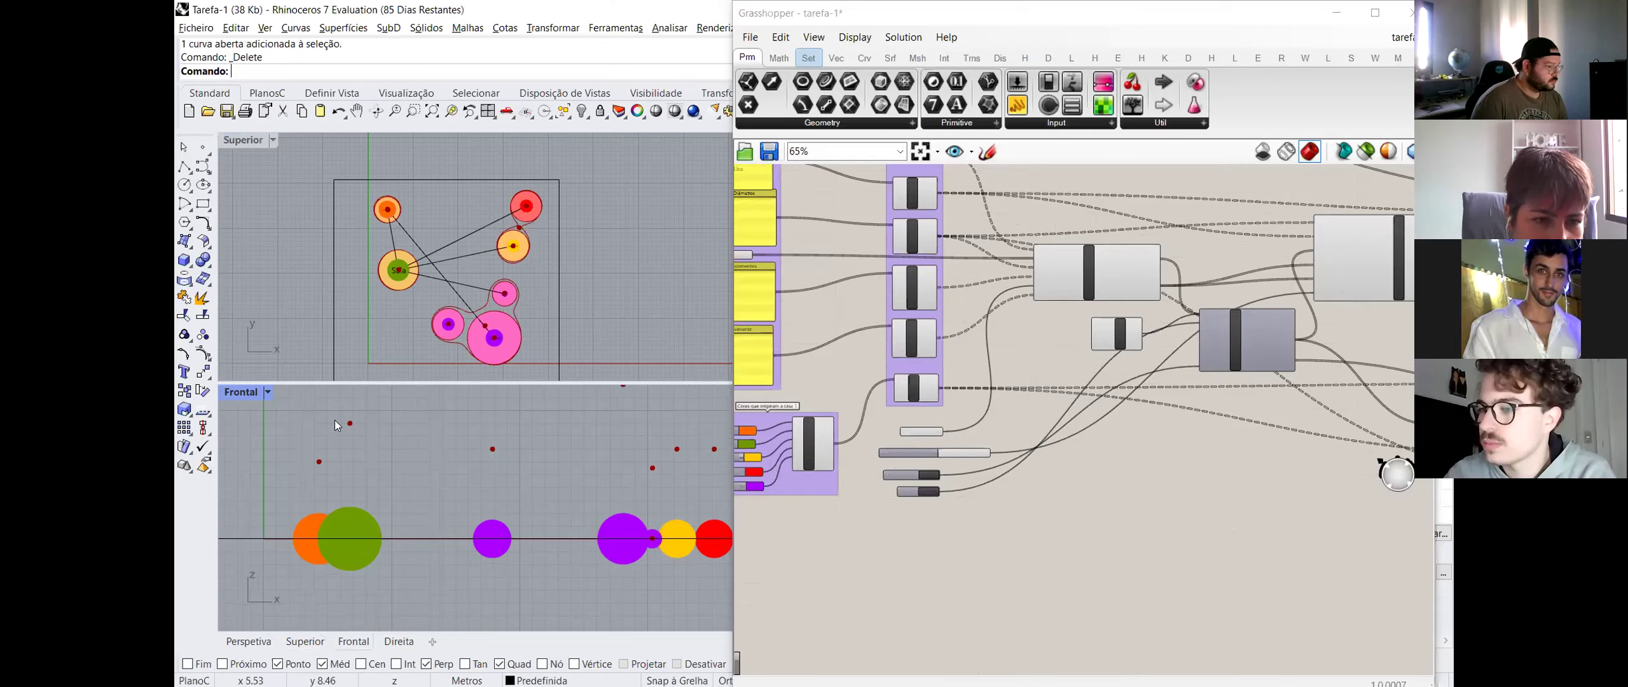
{"action": "scroll", "coordinate": [391, 520], "scroll_direction": "down", "scroll_amount": 3}
{"action": "scroll", "coordinate": [573, 490], "scroll_direction": "up", "scroll_amount": 7}
{"action": "scroll", "coordinate": [979, 457], "scroll_direction": "down", "scroll_amount": 3}
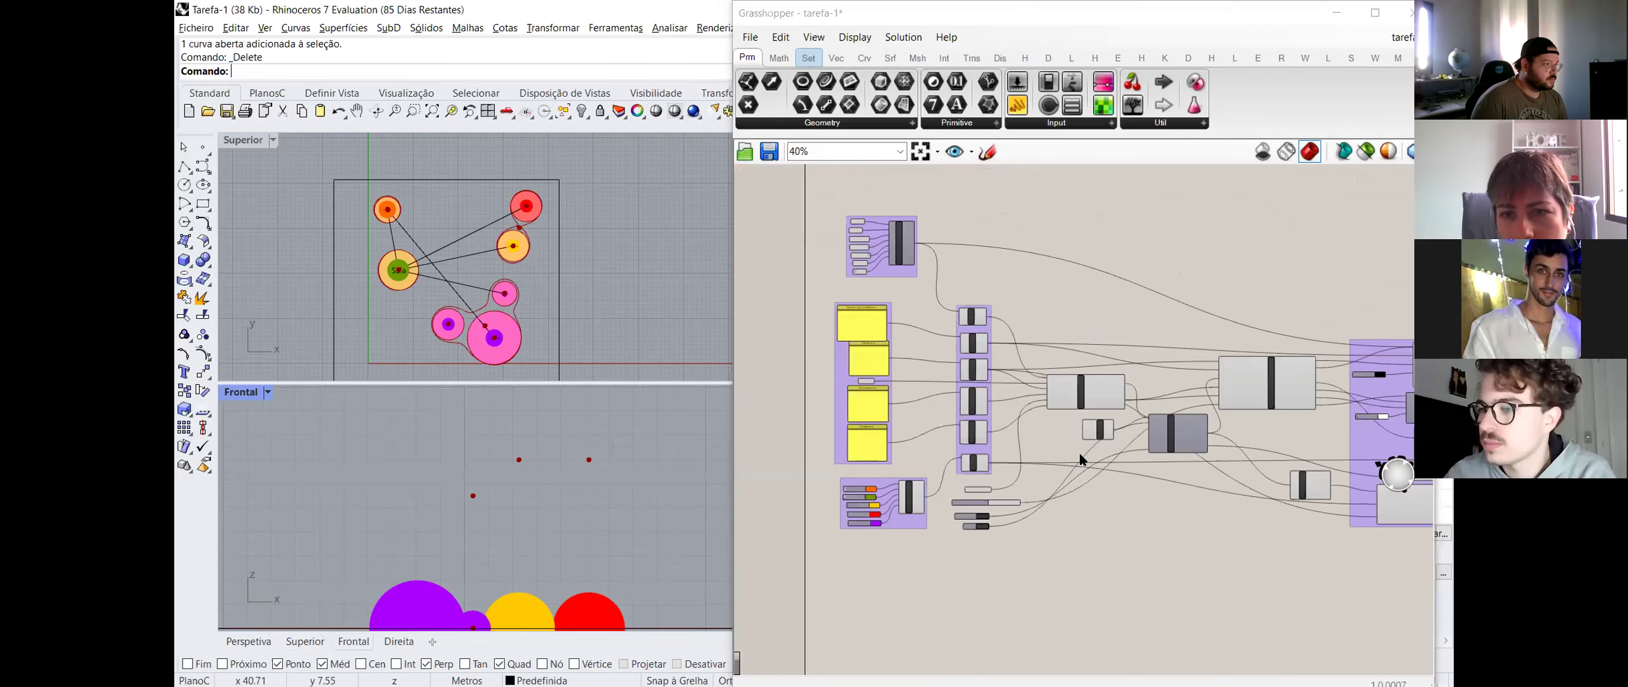
- Check the Diâmetros com afastamento result and the inputs and outputs of the Organizador de informações cluster
{"action": "left_click", "coordinate": [1093, 391]}
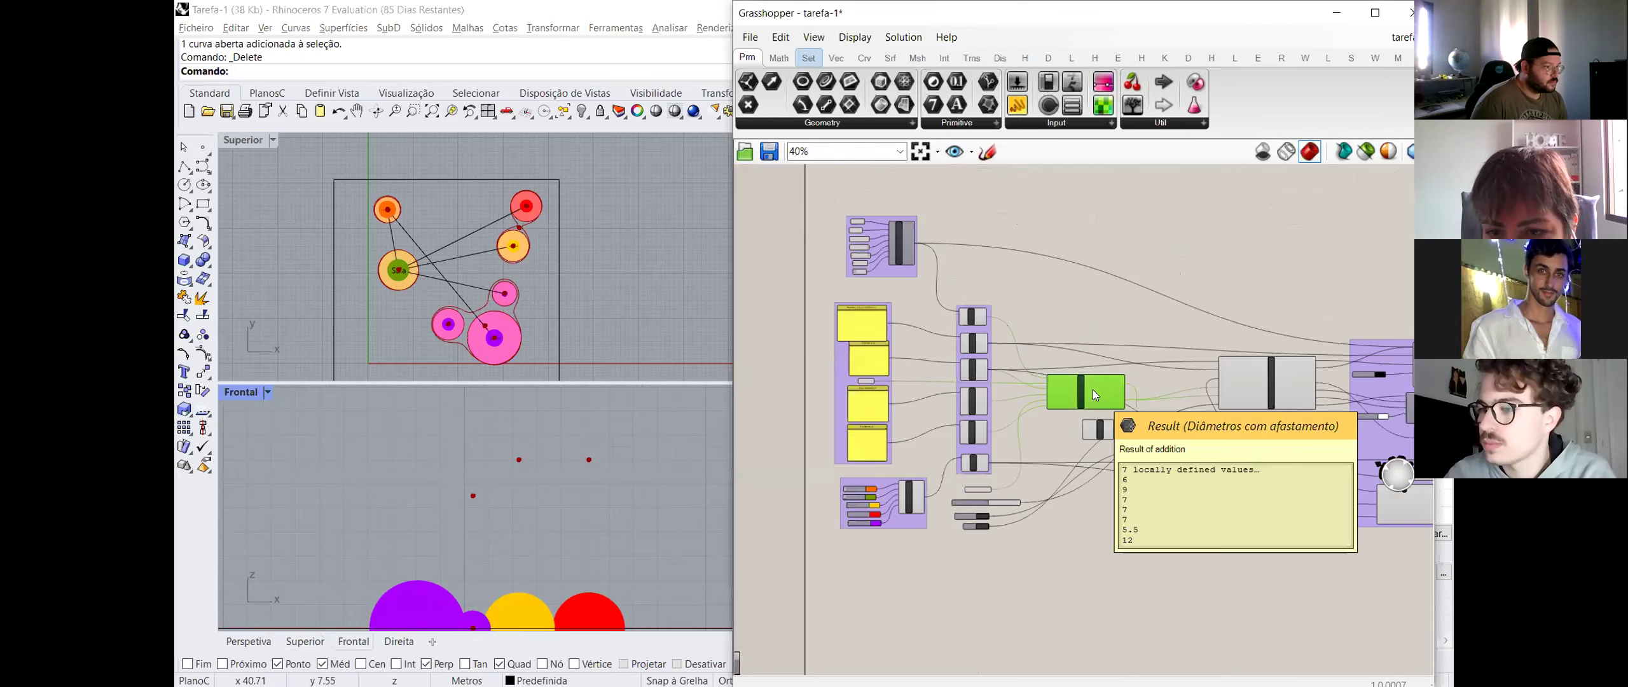
{"action": "left_click", "coordinate": [1177, 525]}
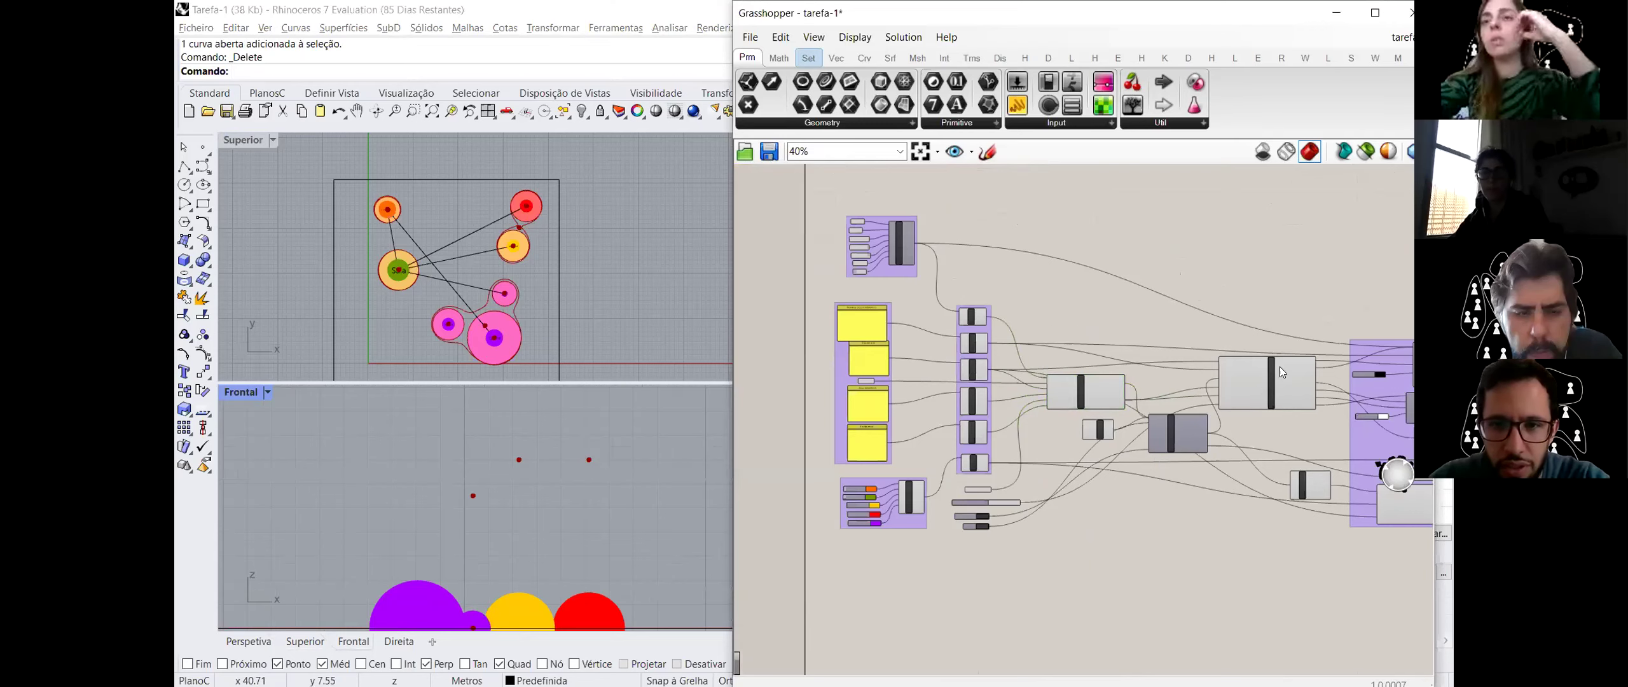
{"action": "scroll", "coordinate": [1280, 367], "scroll_direction": "up", "scroll_amount": 6}
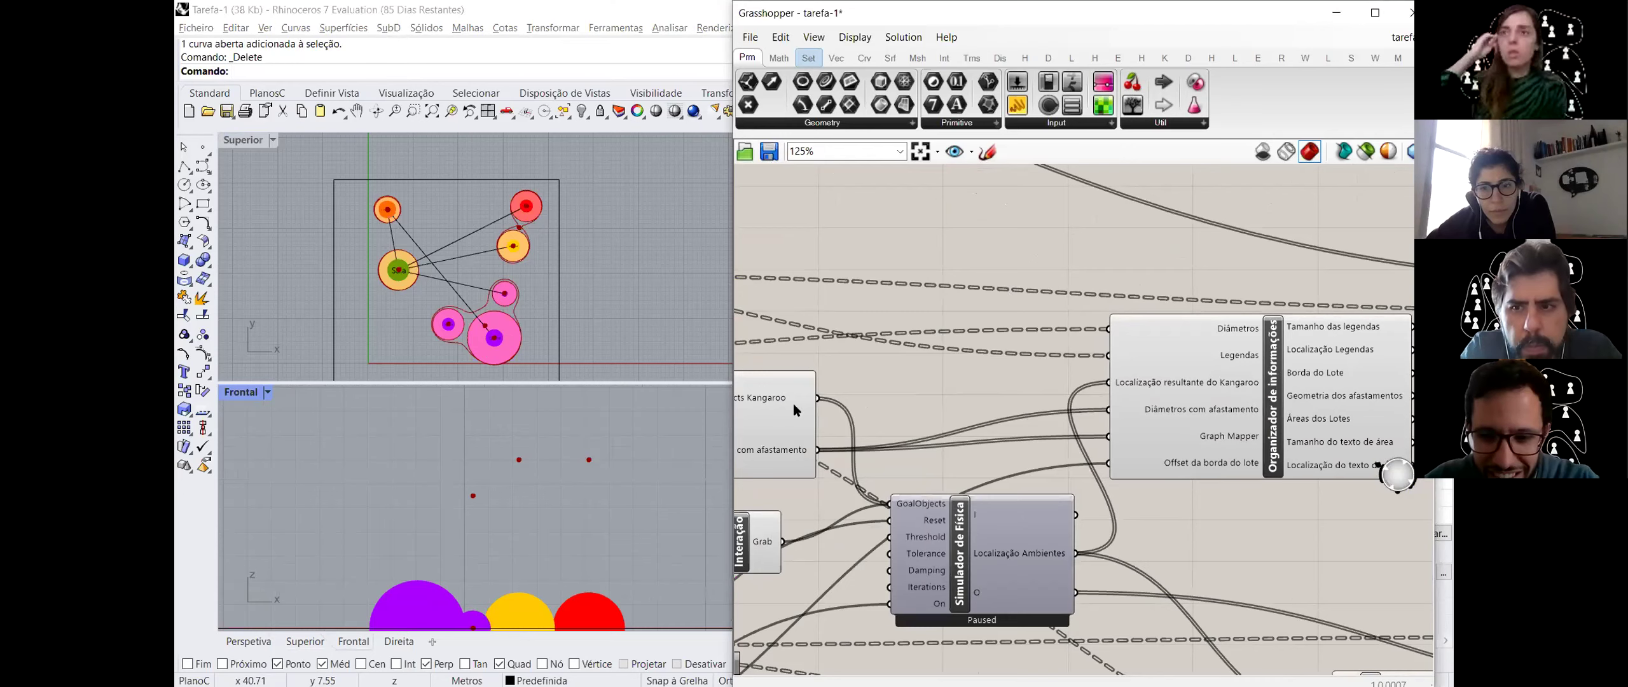
{"action": "scroll", "coordinate": [612, 416], "scroll_direction": "down", "scroll_amount": 6}
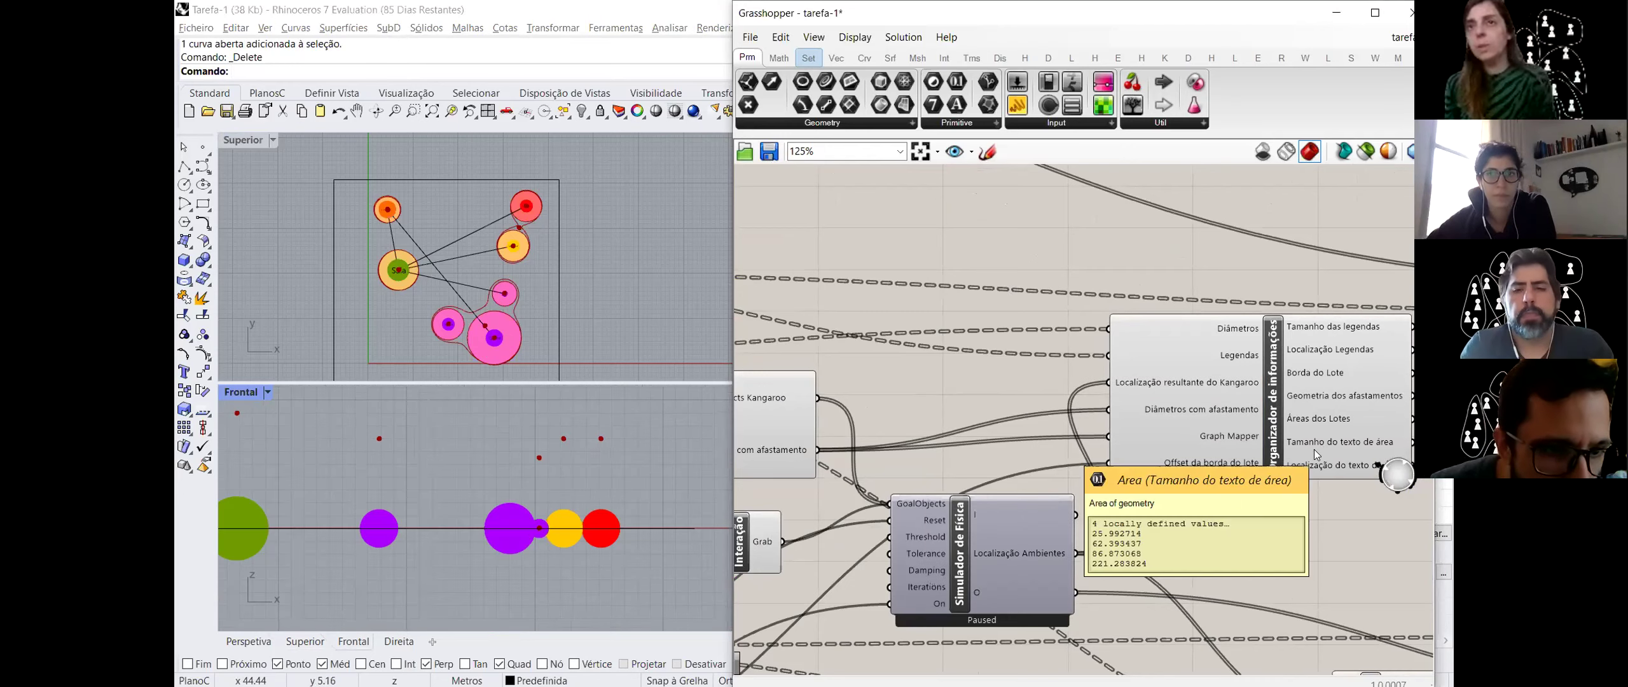
- Open the Organizador de informações cluster, read the error on its Unflatten Tree component, and return to the tarefa-1 definition
{"action": "left_click", "coordinate": [1277, 409]}
{"action": "double_click", "coordinate": [1278, 412]}
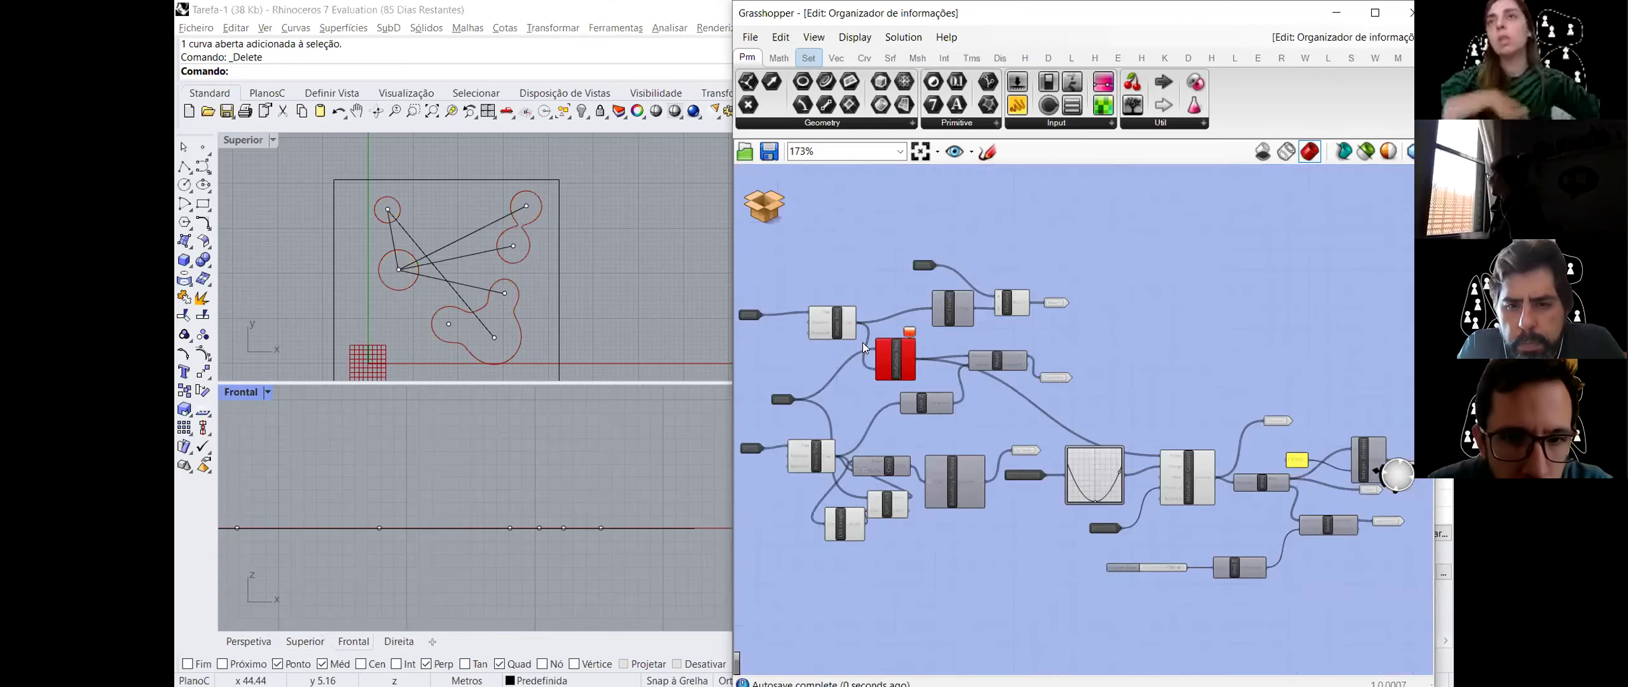
{"action": "scroll", "coordinate": [900, 346], "scroll_direction": "up", "scroll_amount": 3}
{"action": "scroll", "coordinate": [900, 345], "scroll_direction": "up", "scroll_amount": 4}
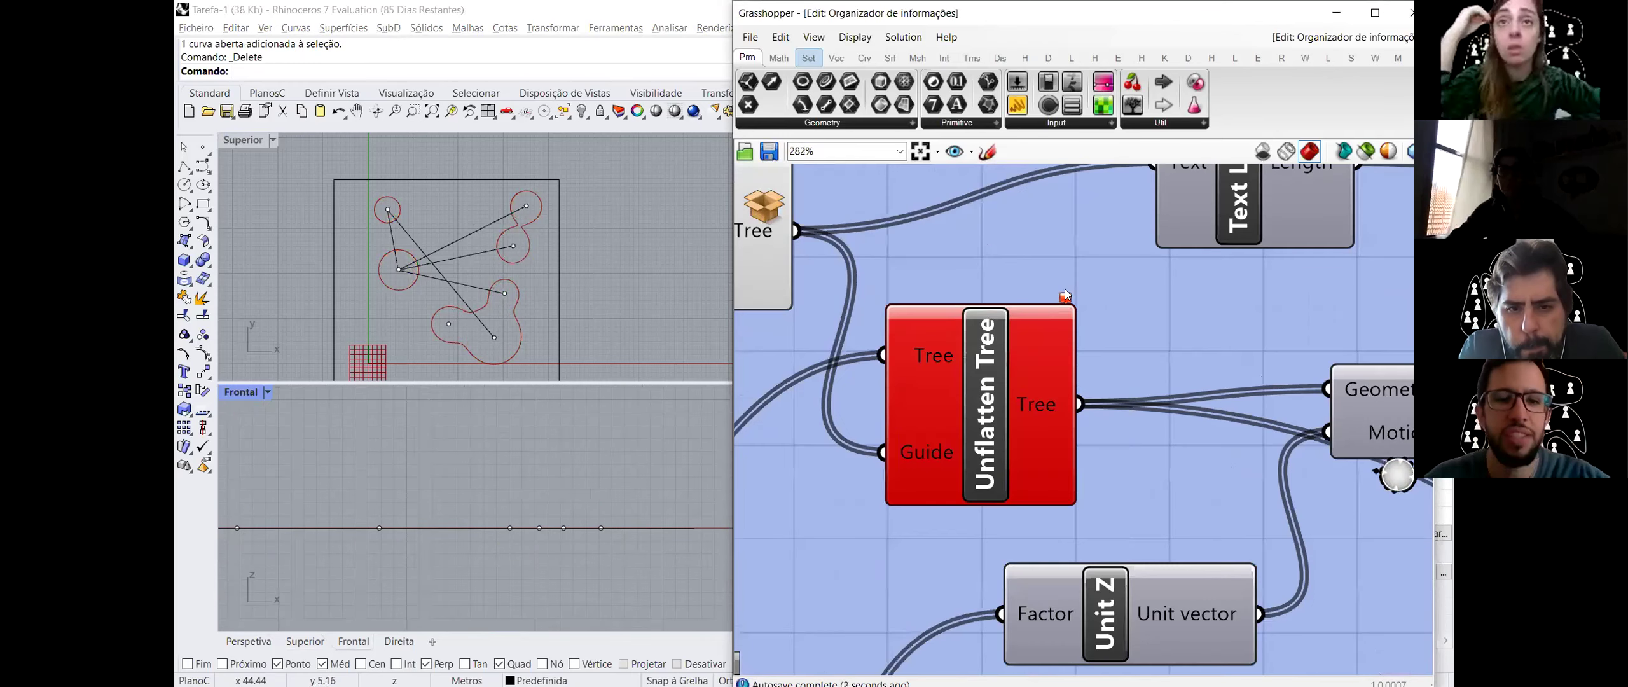
{"action": "mouse_move", "coordinate": [1065, 304]}
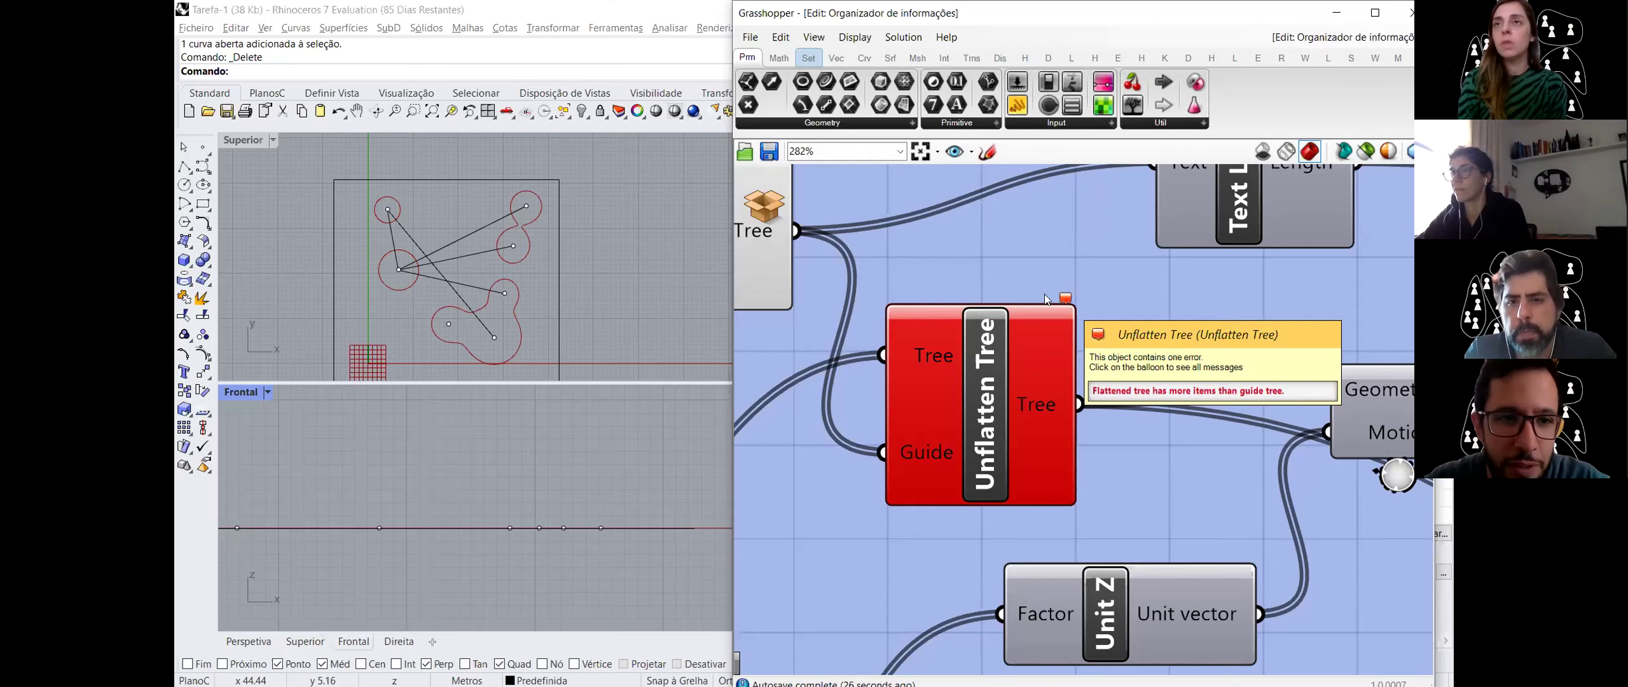
{"action": "scroll", "coordinate": [1048, 332], "scroll_direction": "down", "scroll_amount": 3}
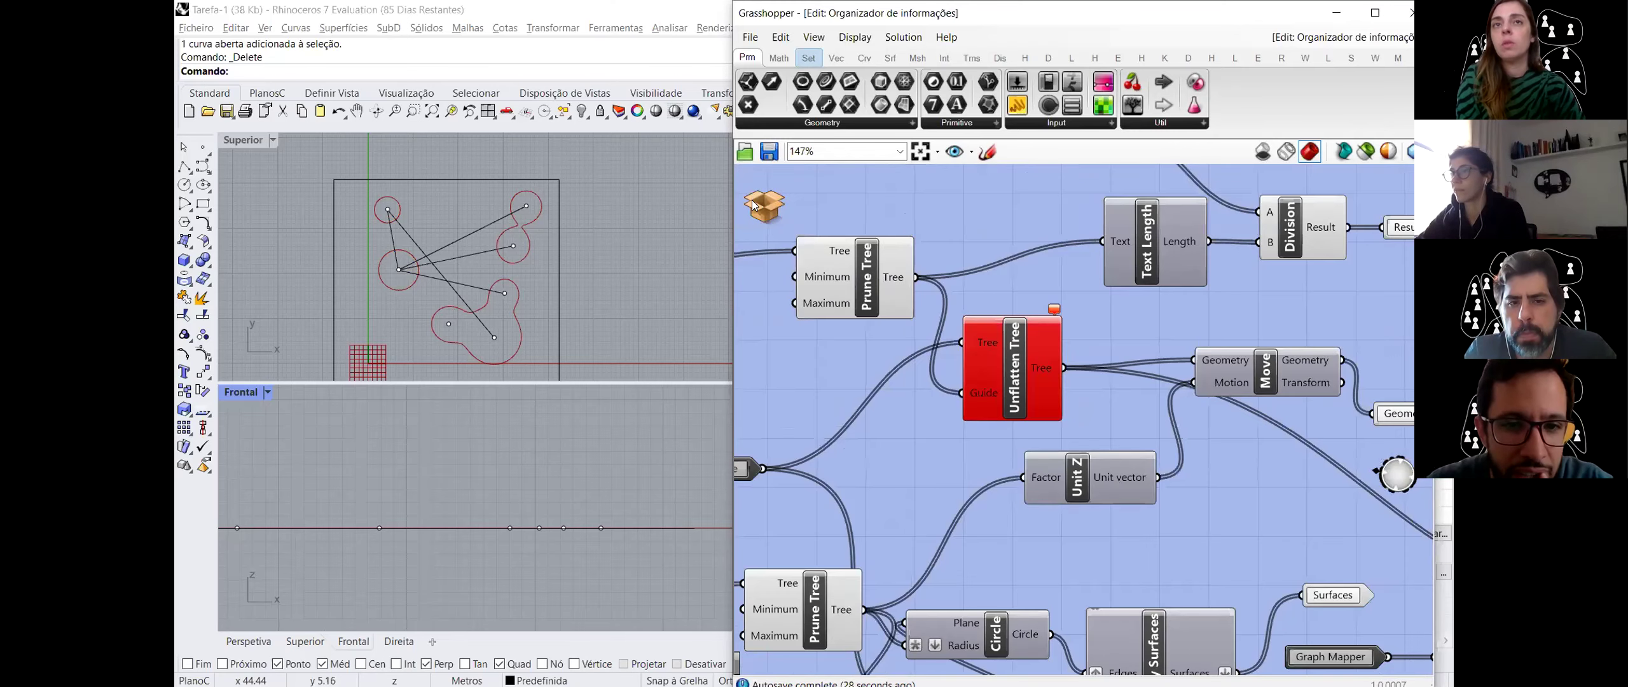
{"action": "left_click", "coordinate": [771, 207]}
{"action": "left_click", "coordinate": [802, 215]}
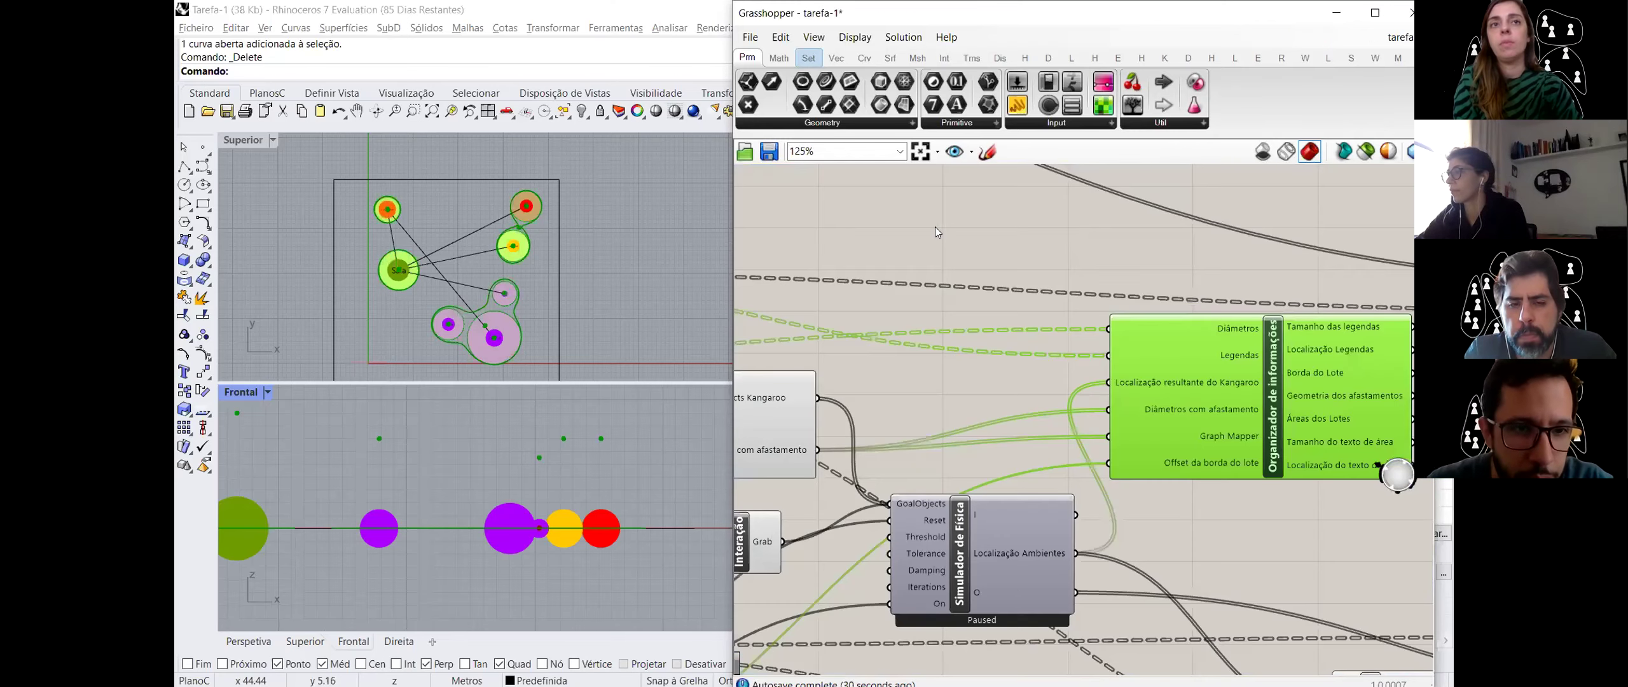
- Switch the Liga/Desliga toggle of the physics simulation to True
{"action": "scroll", "coordinate": [941, 291], "scroll_direction": "down", "scroll_amount": 3}
{"action": "scroll", "coordinate": [914, 421], "scroll_direction": "up", "scroll_amount": 5}
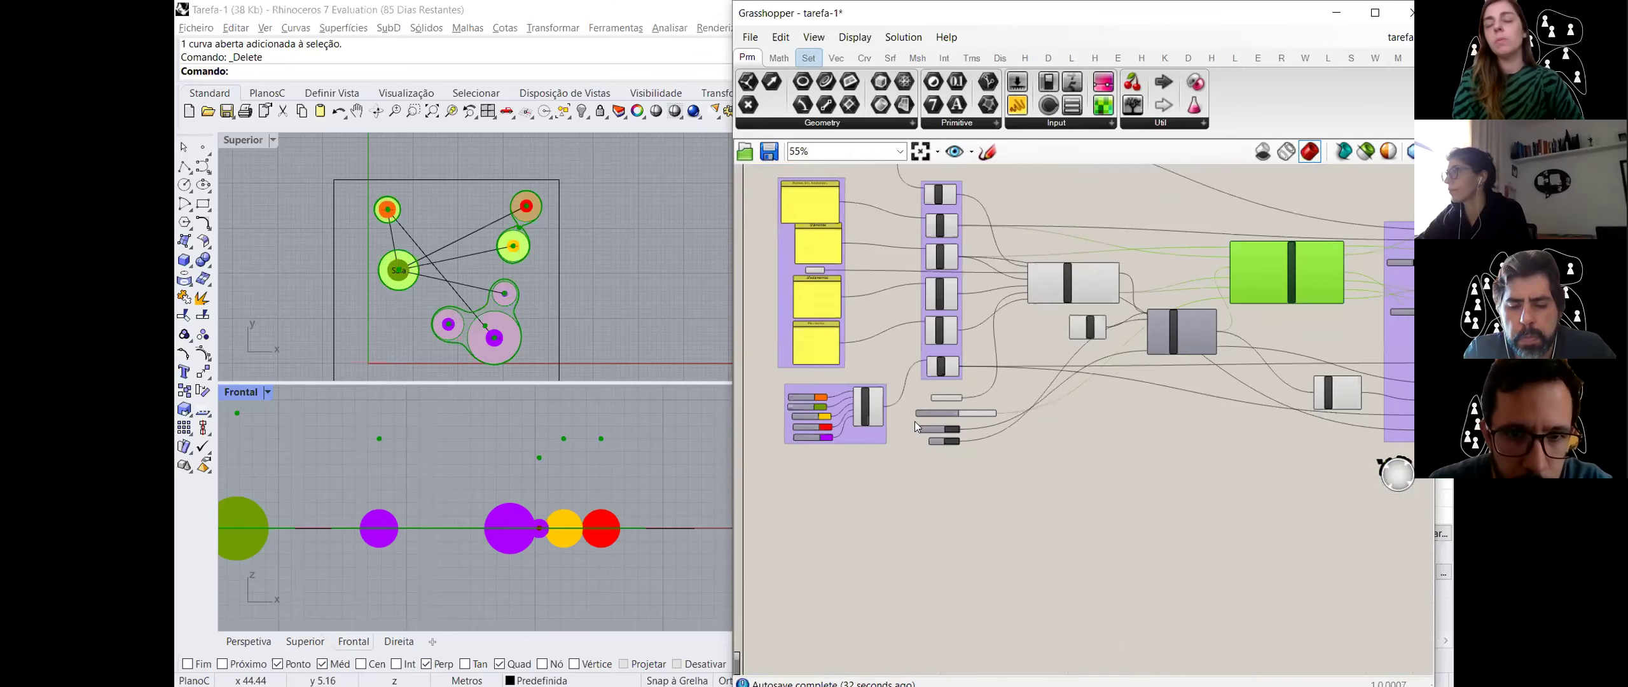
{"action": "scroll", "coordinate": [955, 434], "scroll_direction": "up", "scroll_amount": 2}
{"action": "double_click", "coordinate": [969, 441]}
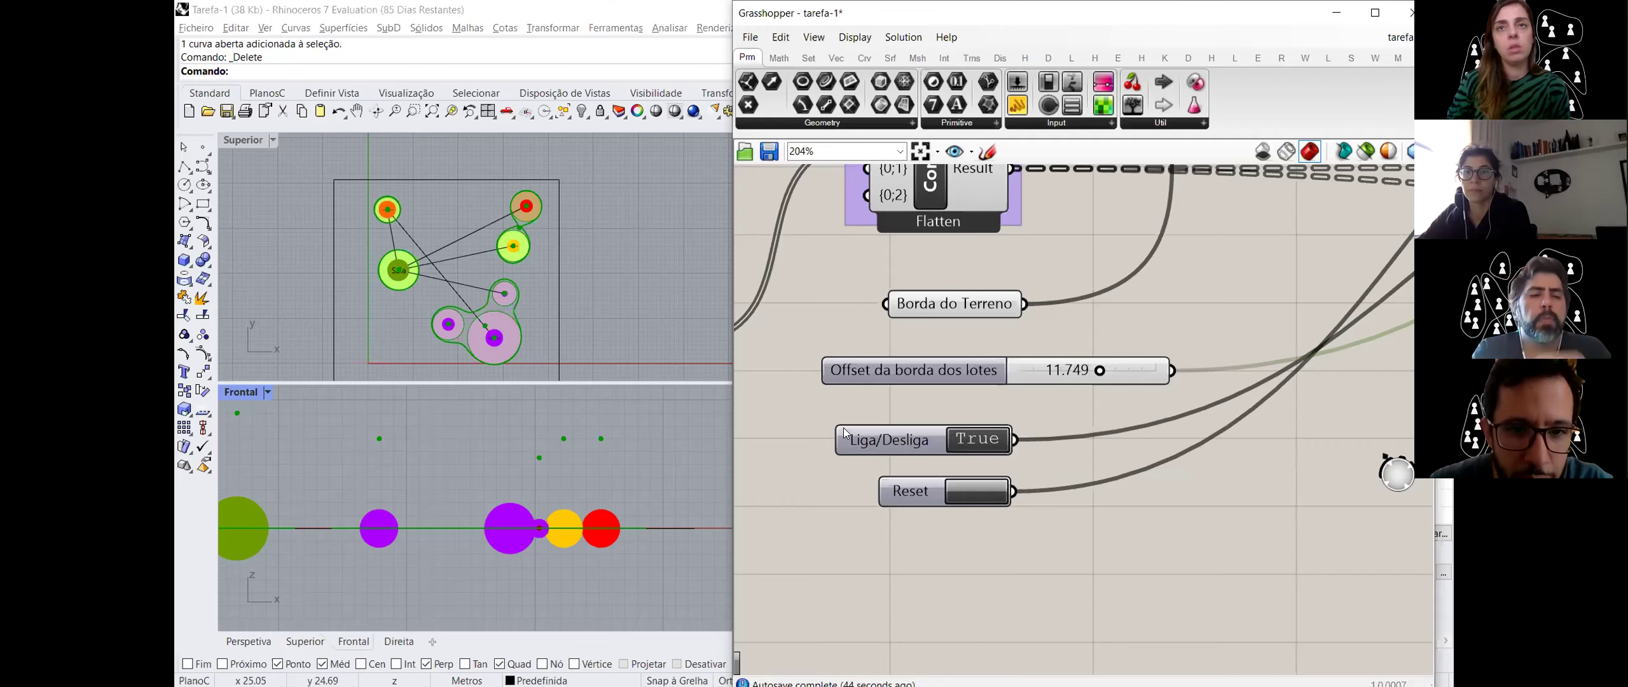
{"action": "scroll", "coordinate": [606, 349], "scroll_direction": "up", "scroll_amount": 3}
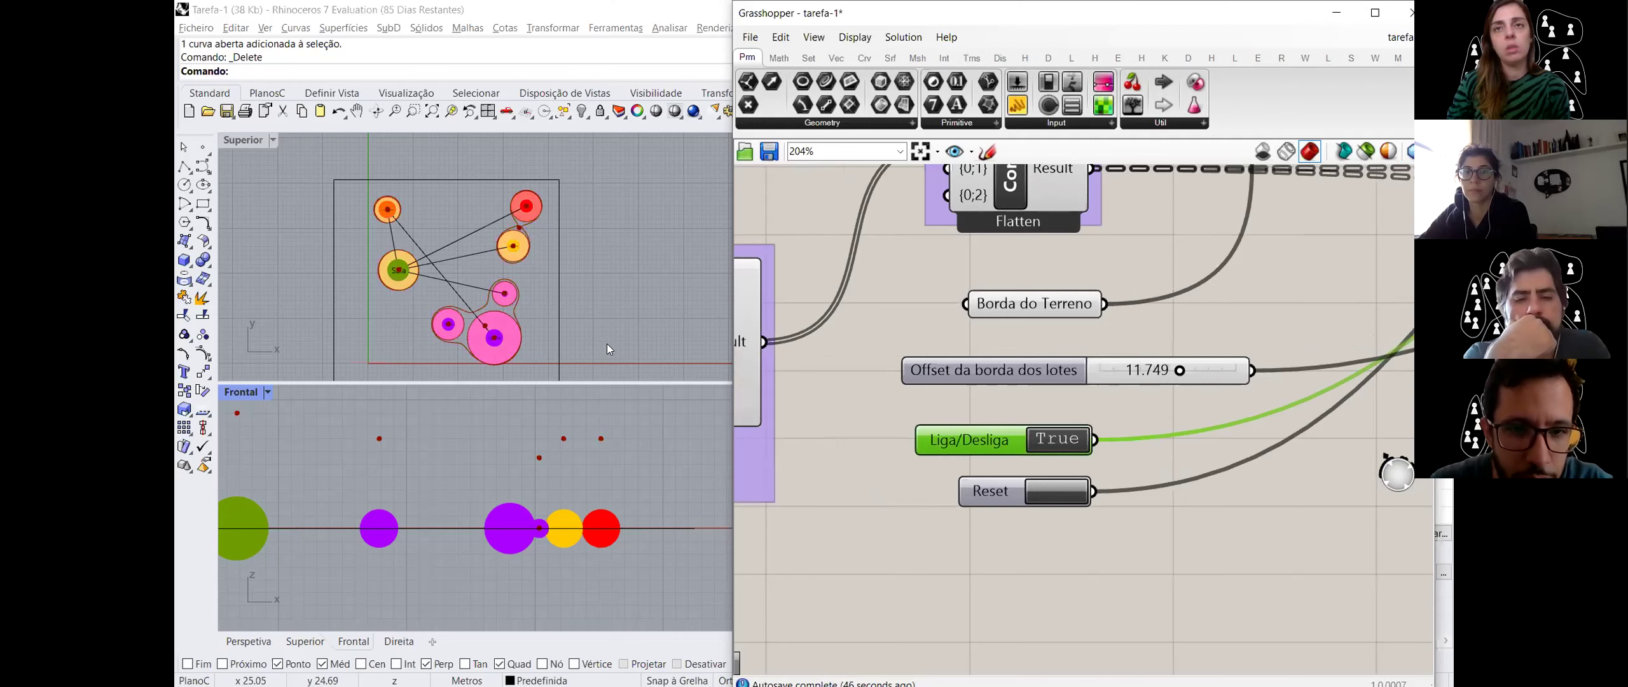
{"action": "scroll", "coordinate": [606, 348], "scroll_direction": "up", "scroll_amount": 1}
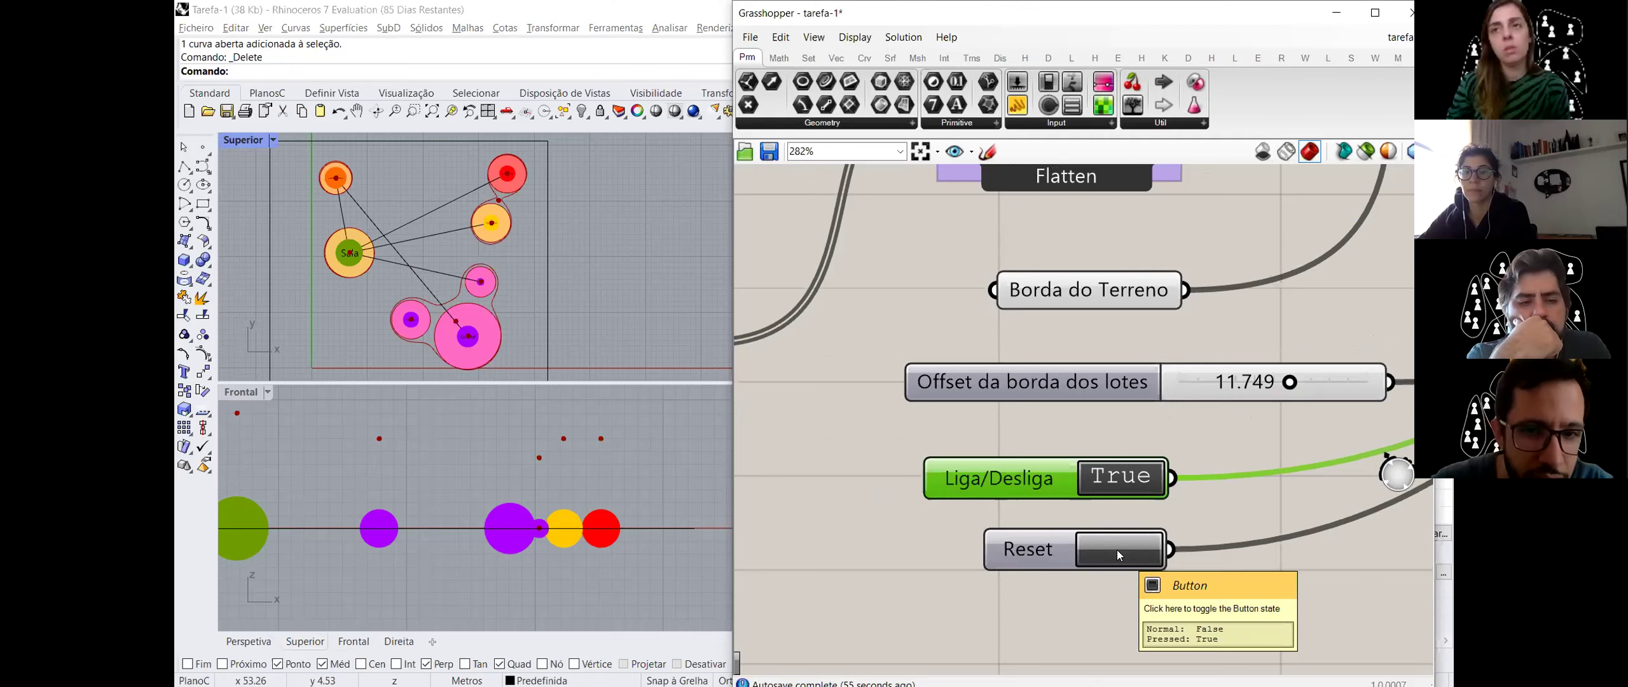
- Switch the Liga/Desliga toggle to False and back to True
{"action": "double_click", "coordinate": [1111, 502]}
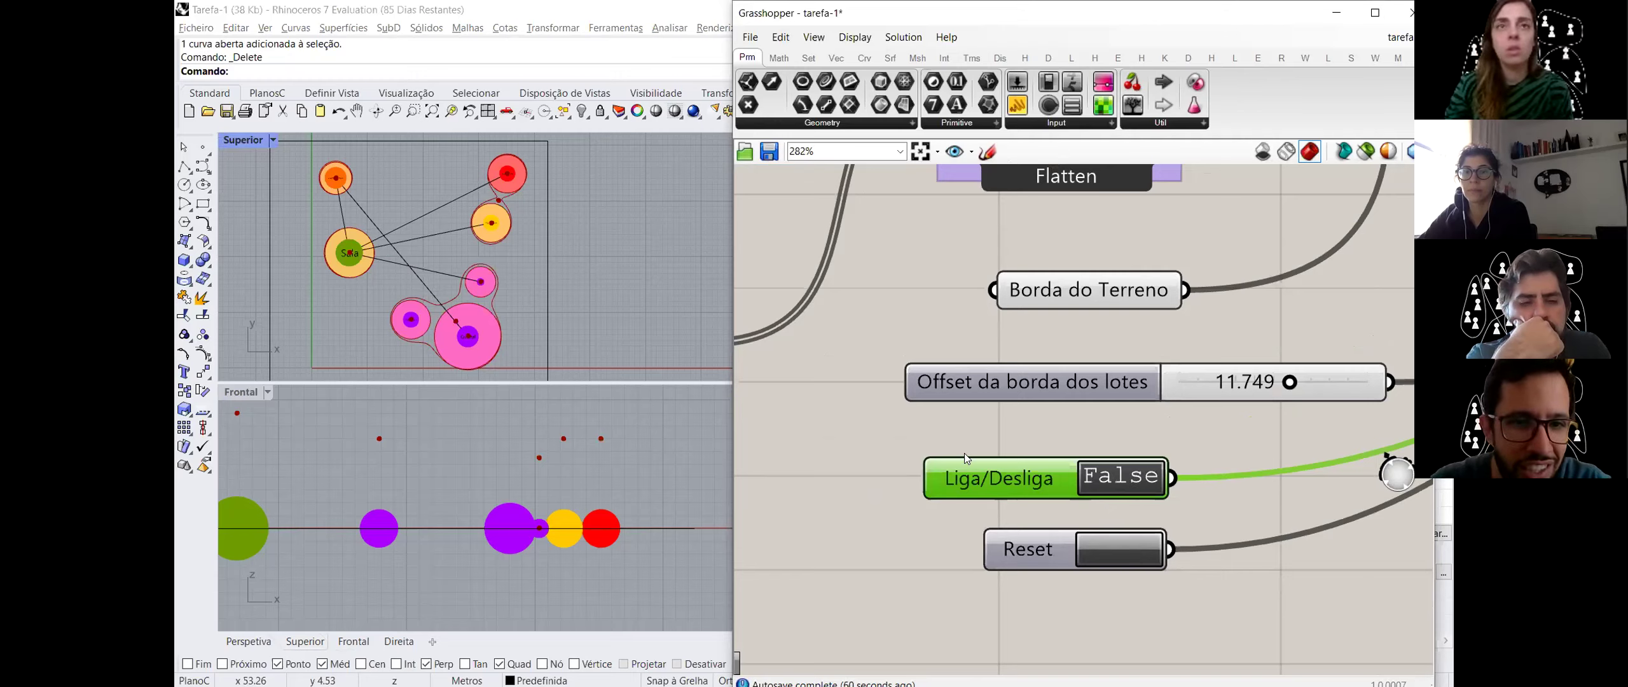
{"action": "left_click", "coordinate": [896, 496]}
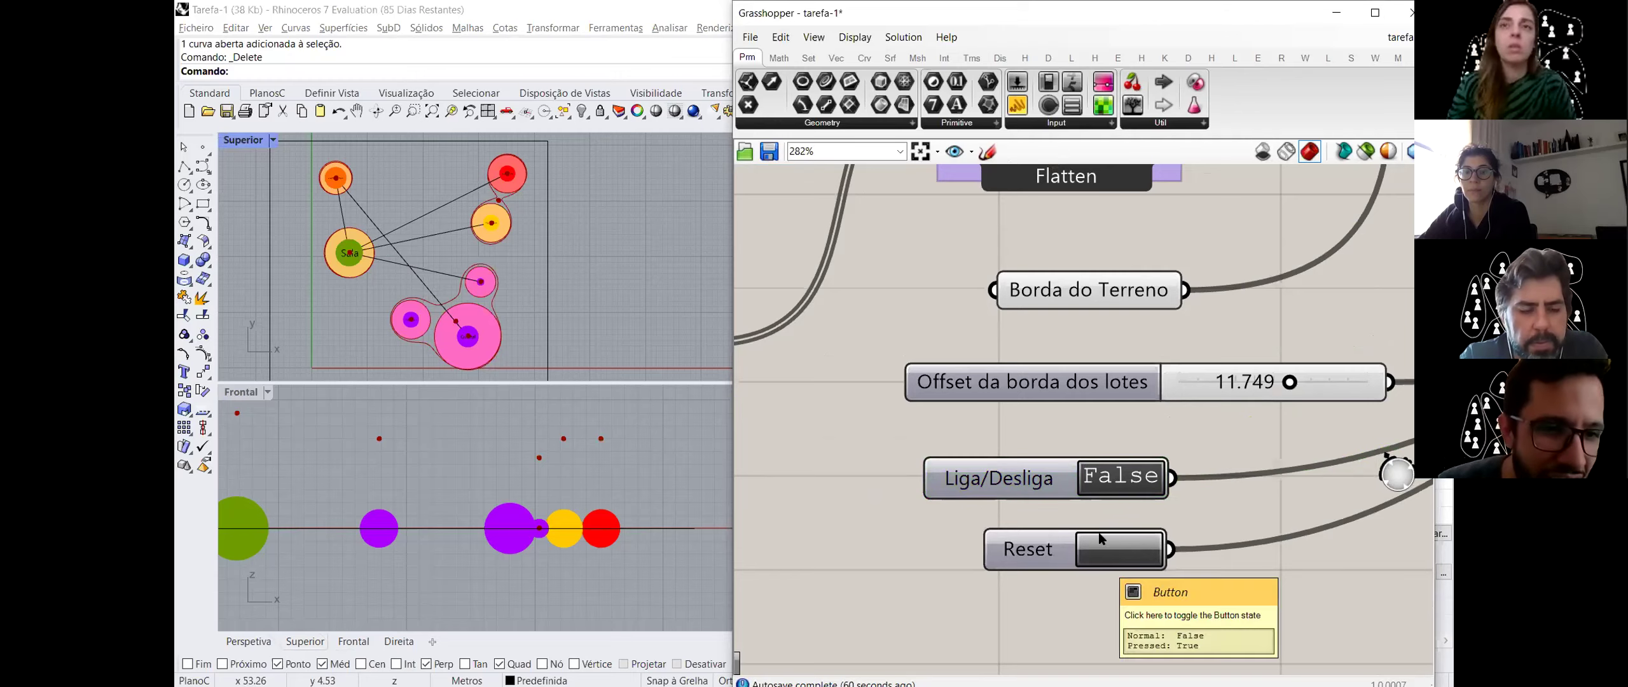
{"action": "left_click", "coordinate": [1125, 482]}
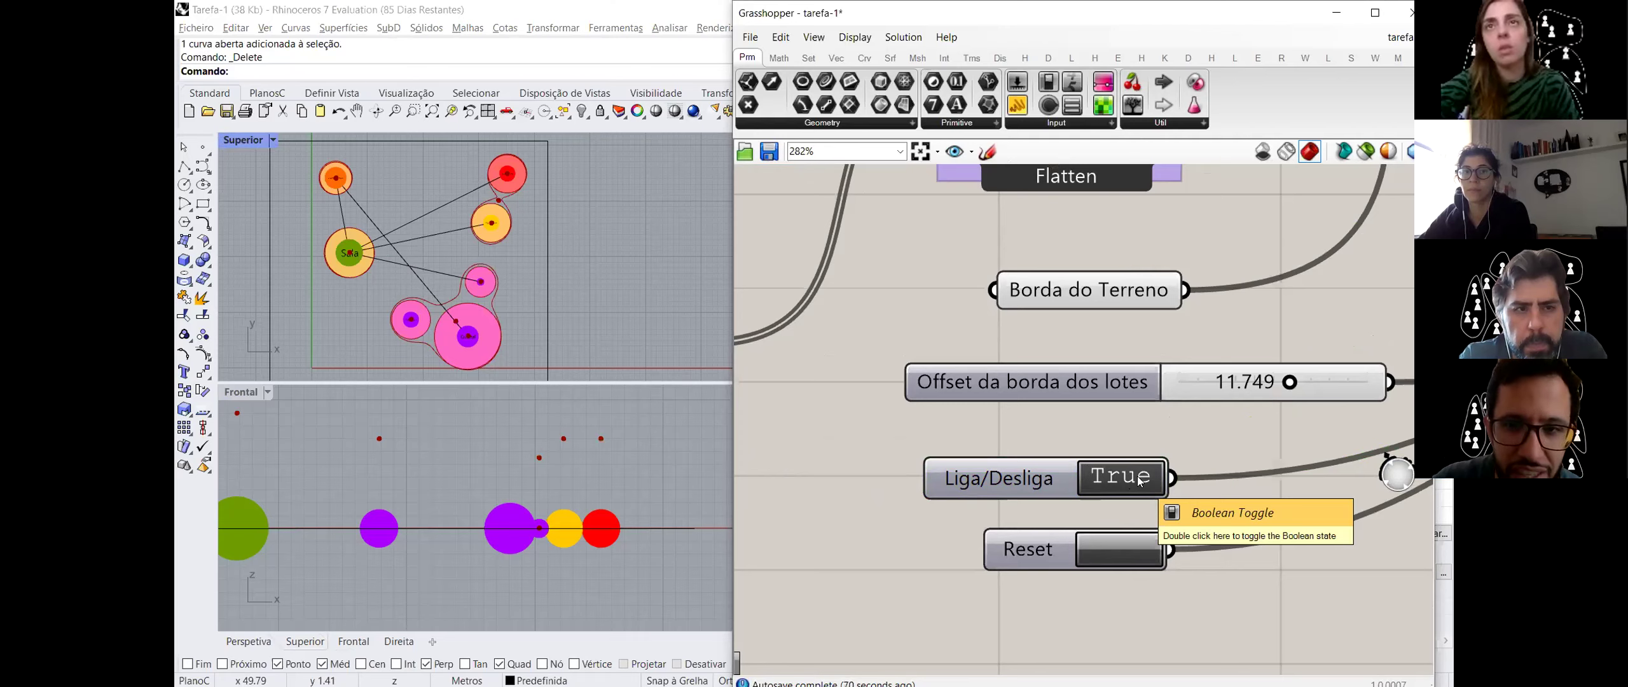
- Switch the simulation's Liga/Desliga toggle to False and clear the connection line selected in the Superior viewport
{"action": "left_click", "coordinate": [371, 228]}
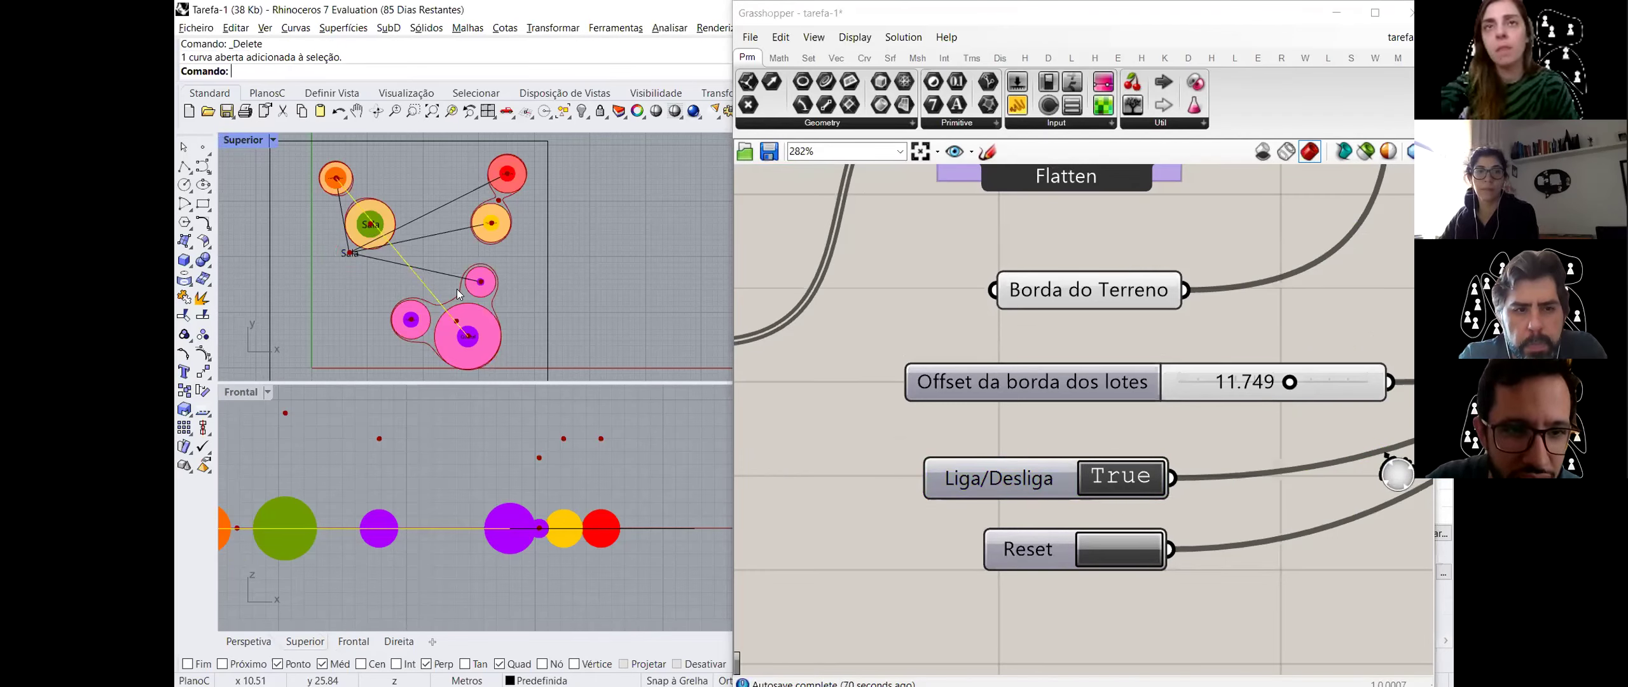
{"action": "left_click", "coordinate": [1117, 481]}
{"action": "left_click", "coordinate": [1117, 481]}
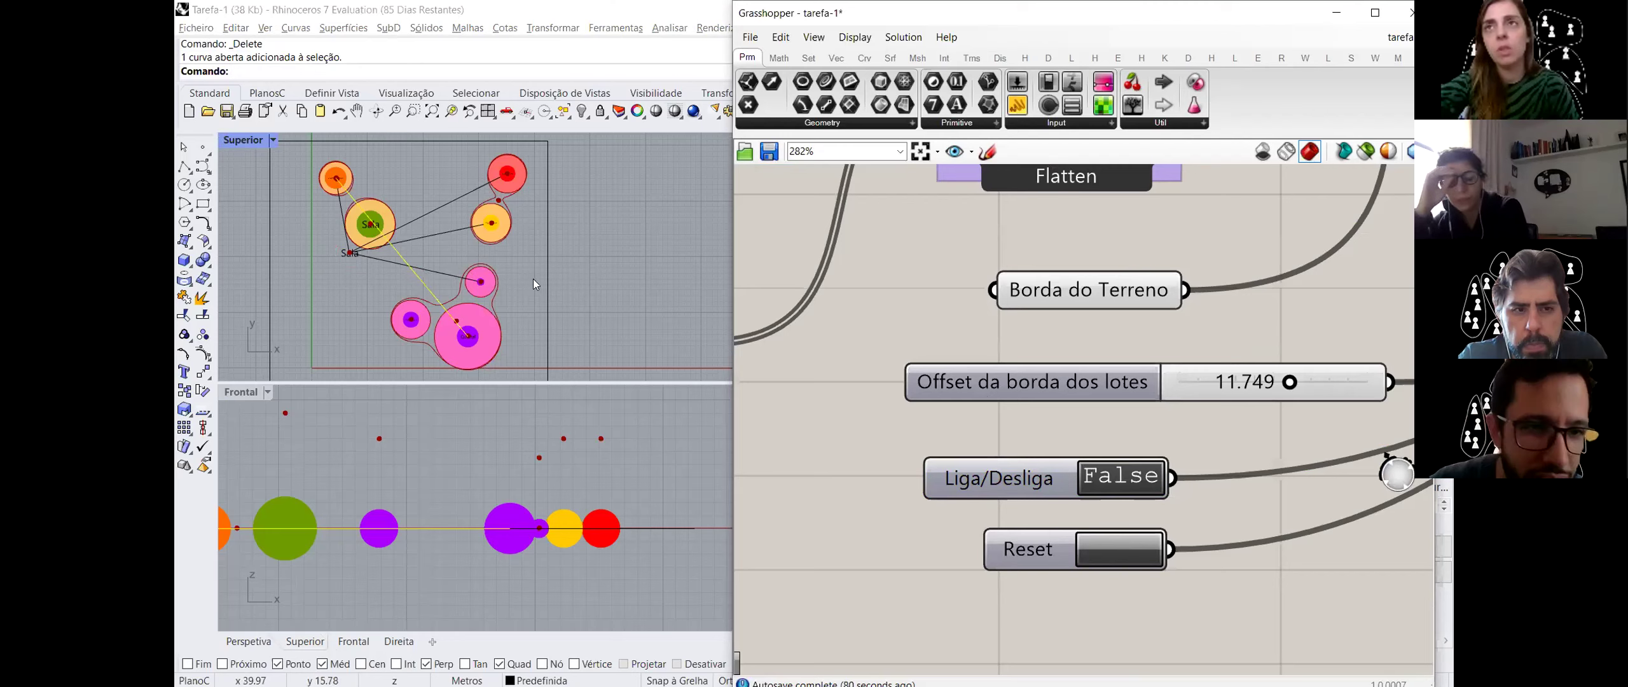
{"action": "left_click", "coordinate": [600, 273]}
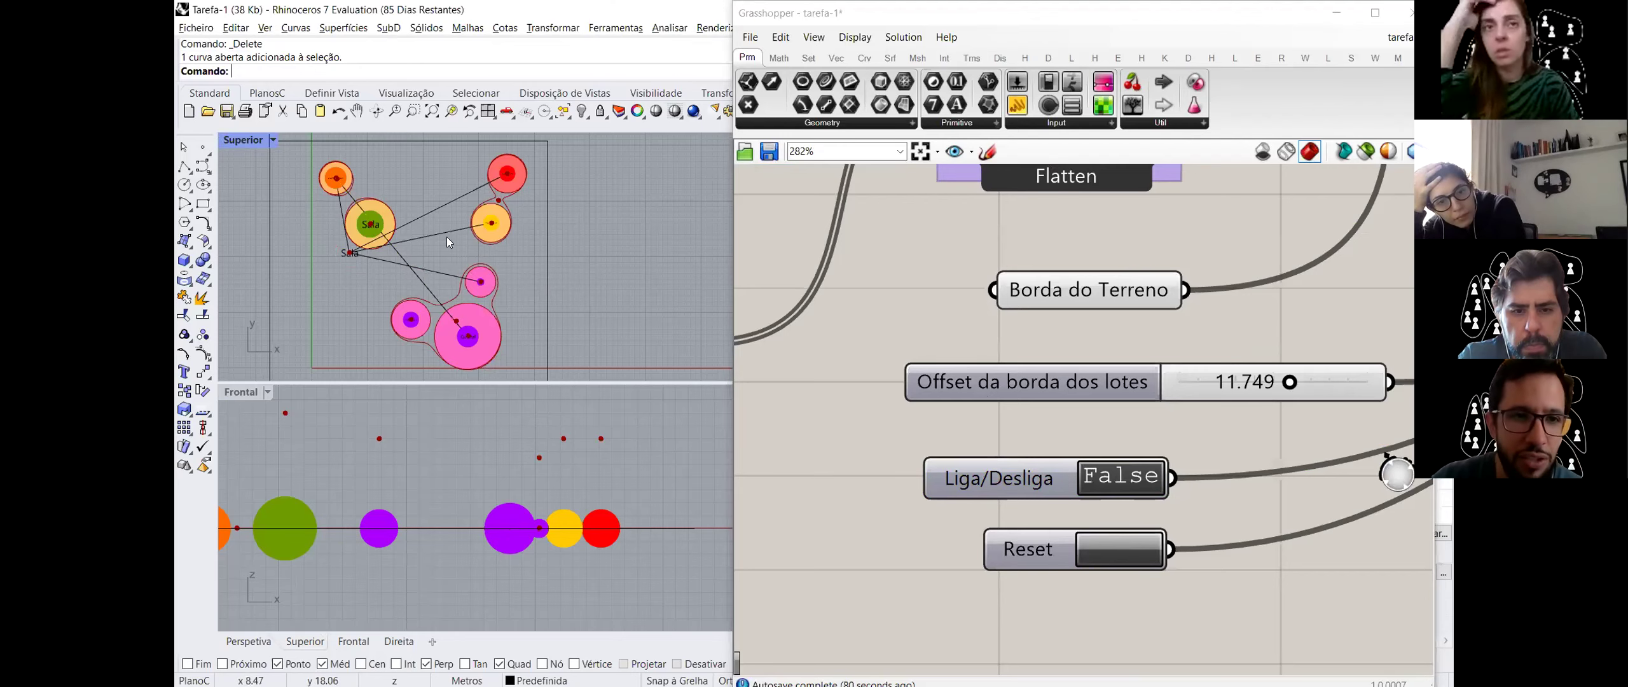
{"action": "scroll", "coordinate": [311, 195], "scroll_direction": "up", "scroll_amount": 5}
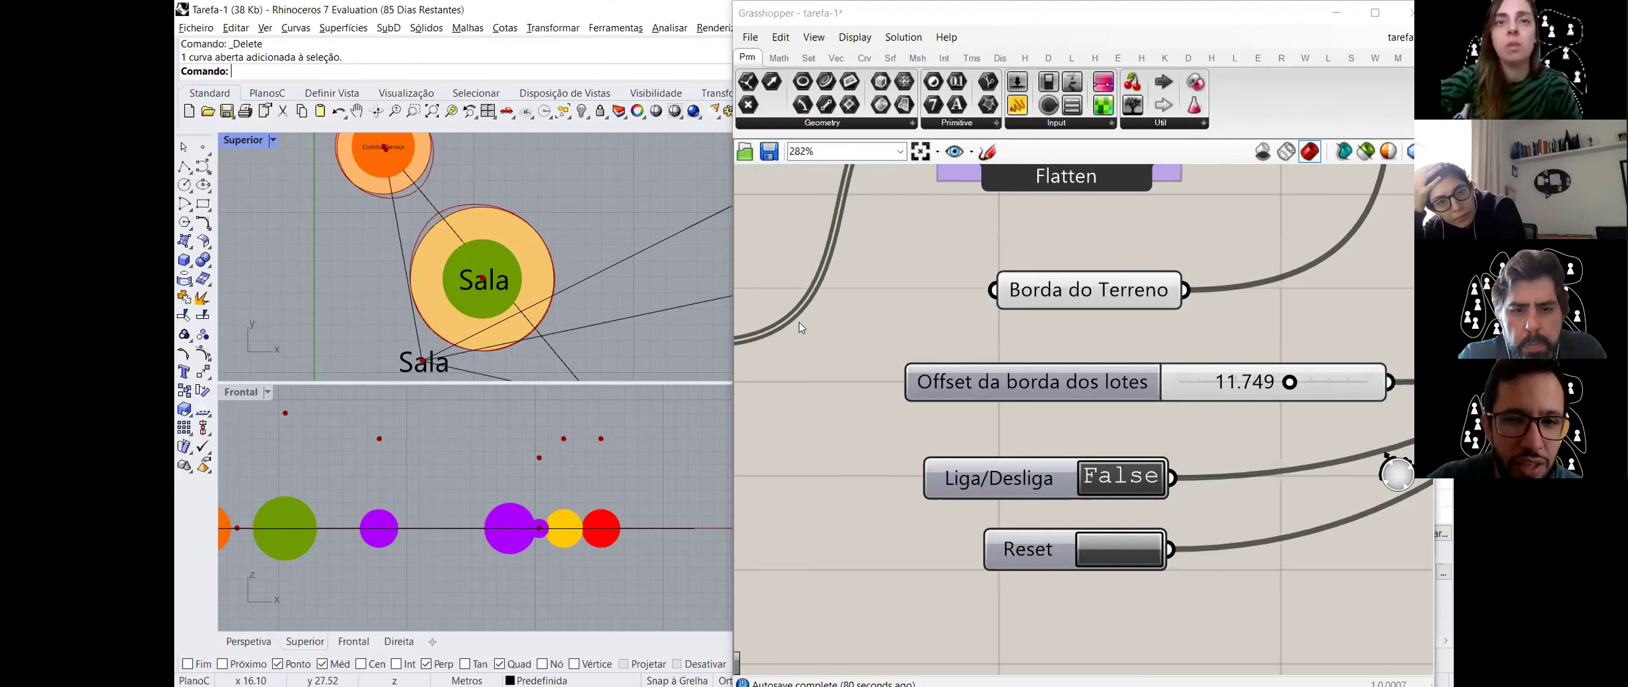
- Highlight the Conexões parameter, select the four connection lines fanning out from Sala, and undo a trial deletion of them
{"action": "scroll", "coordinate": [964, 489], "scroll_direction": "down", "scroll_amount": 8}
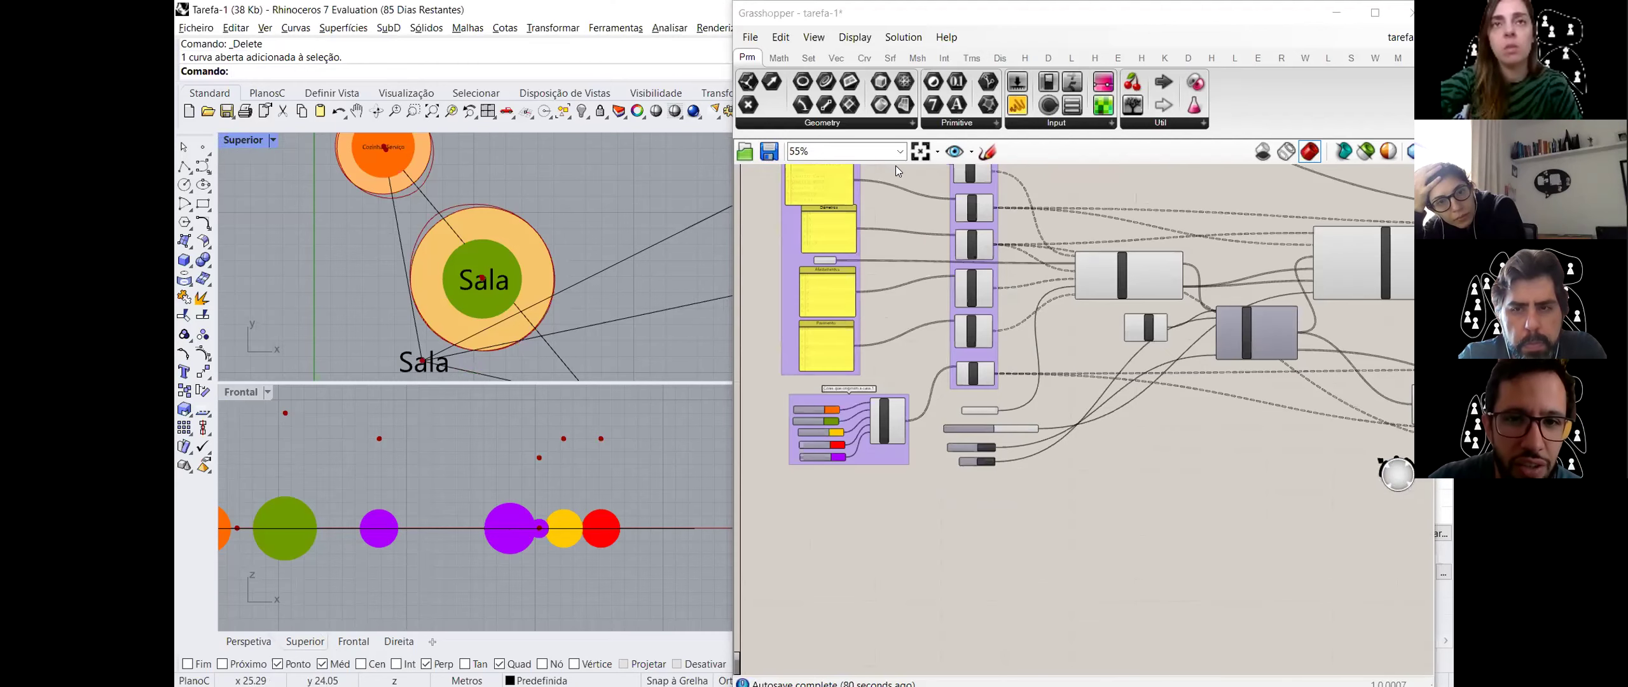
{"action": "scroll", "coordinate": [897, 171], "scroll_direction": "up", "scroll_amount": 3}
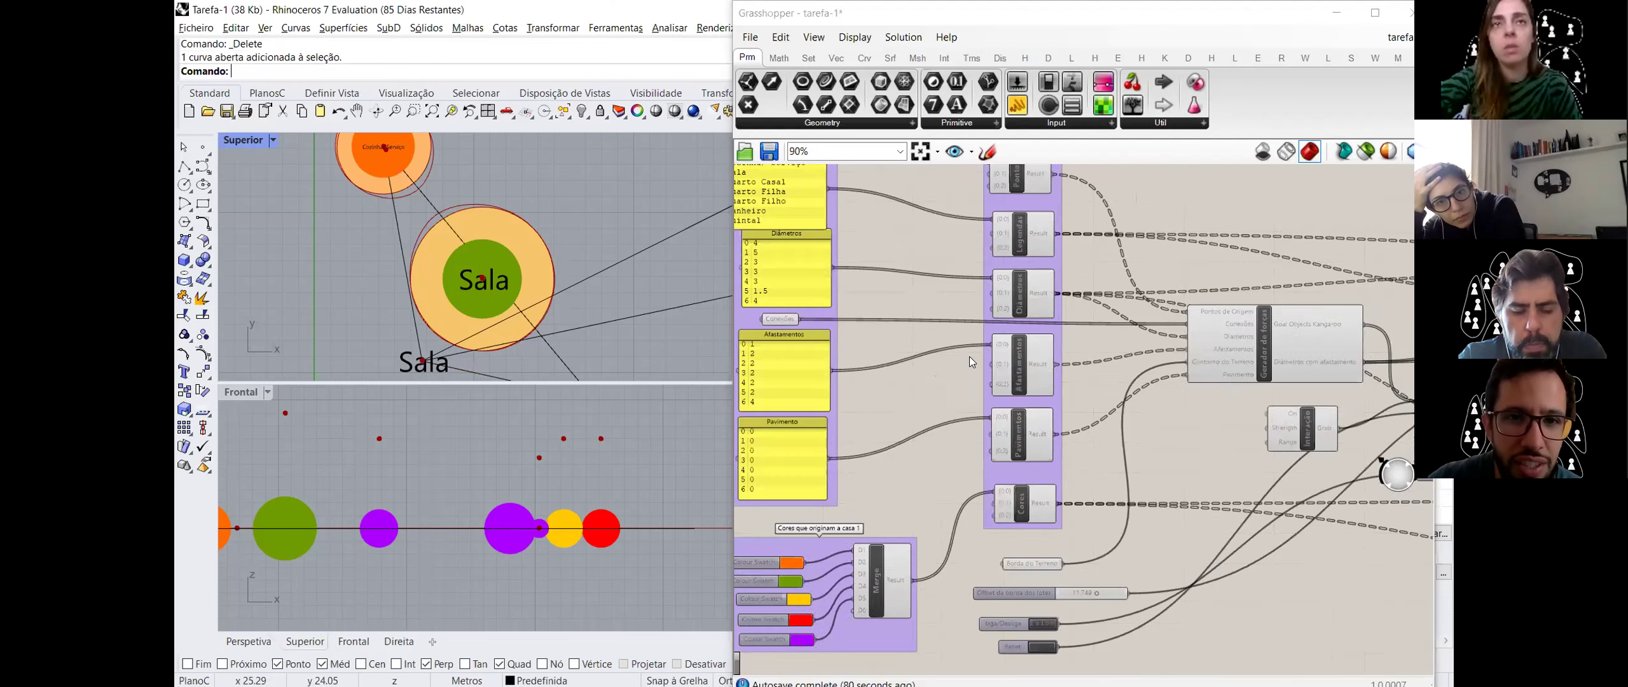
{"action": "left_click", "coordinate": [782, 319]}
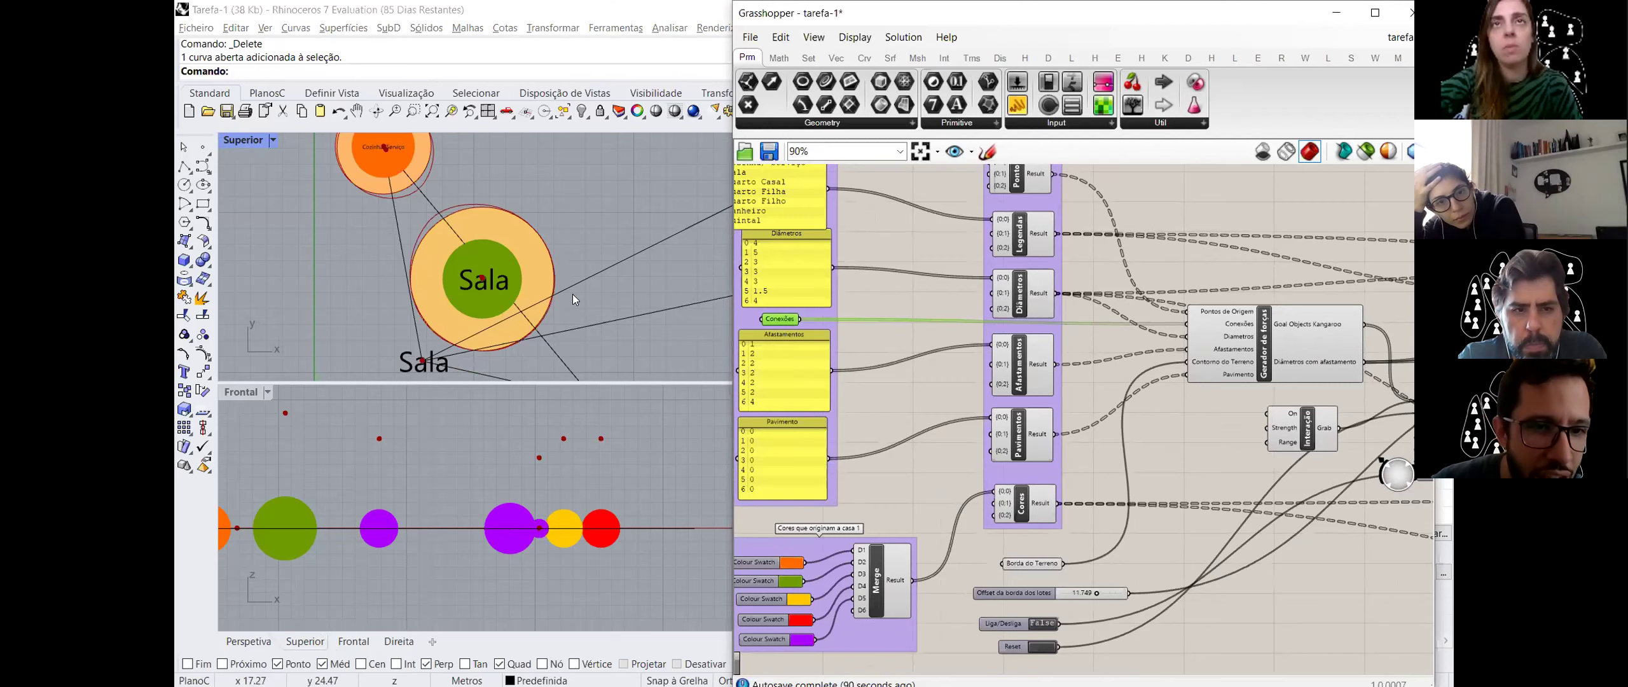
{"action": "scroll", "coordinate": [572, 293], "scroll_direction": "down", "scroll_amount": 5}
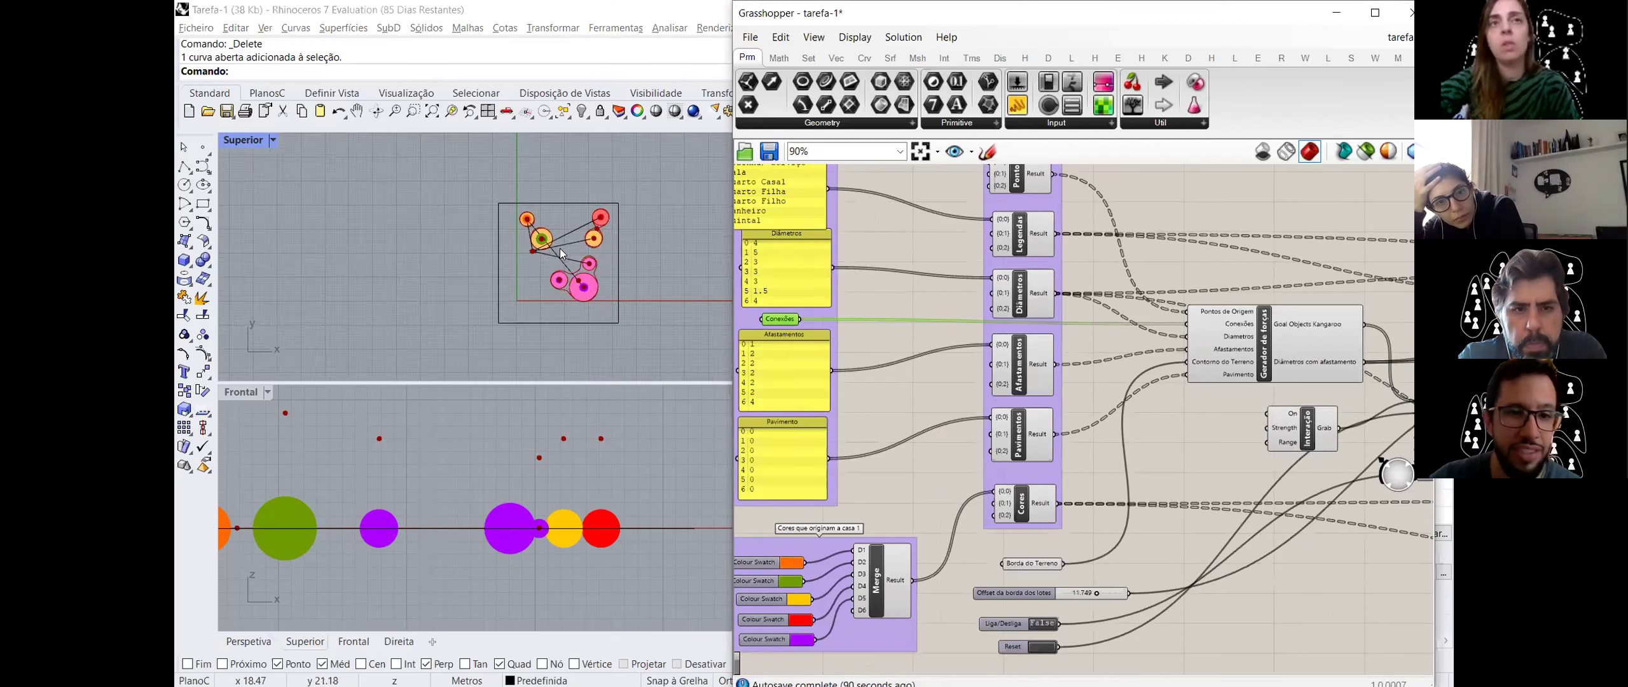
{"action": "scroll", "coordinate": [559, 222], "scroll_direction": "up", "scroll_amount": 4}
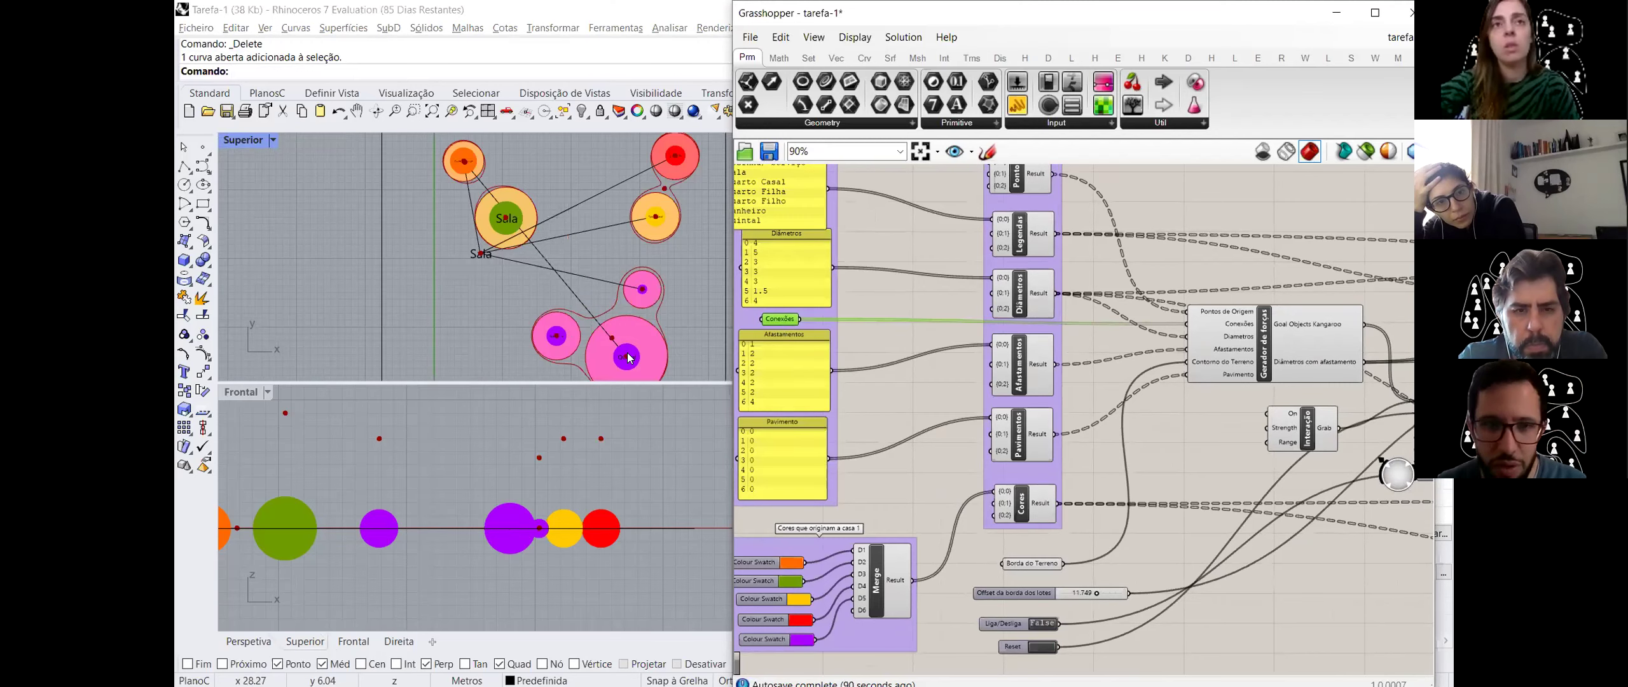
{"action": "left_click_drag", "start_coordinate": [575, 187], "coordinate": [560, 298]}
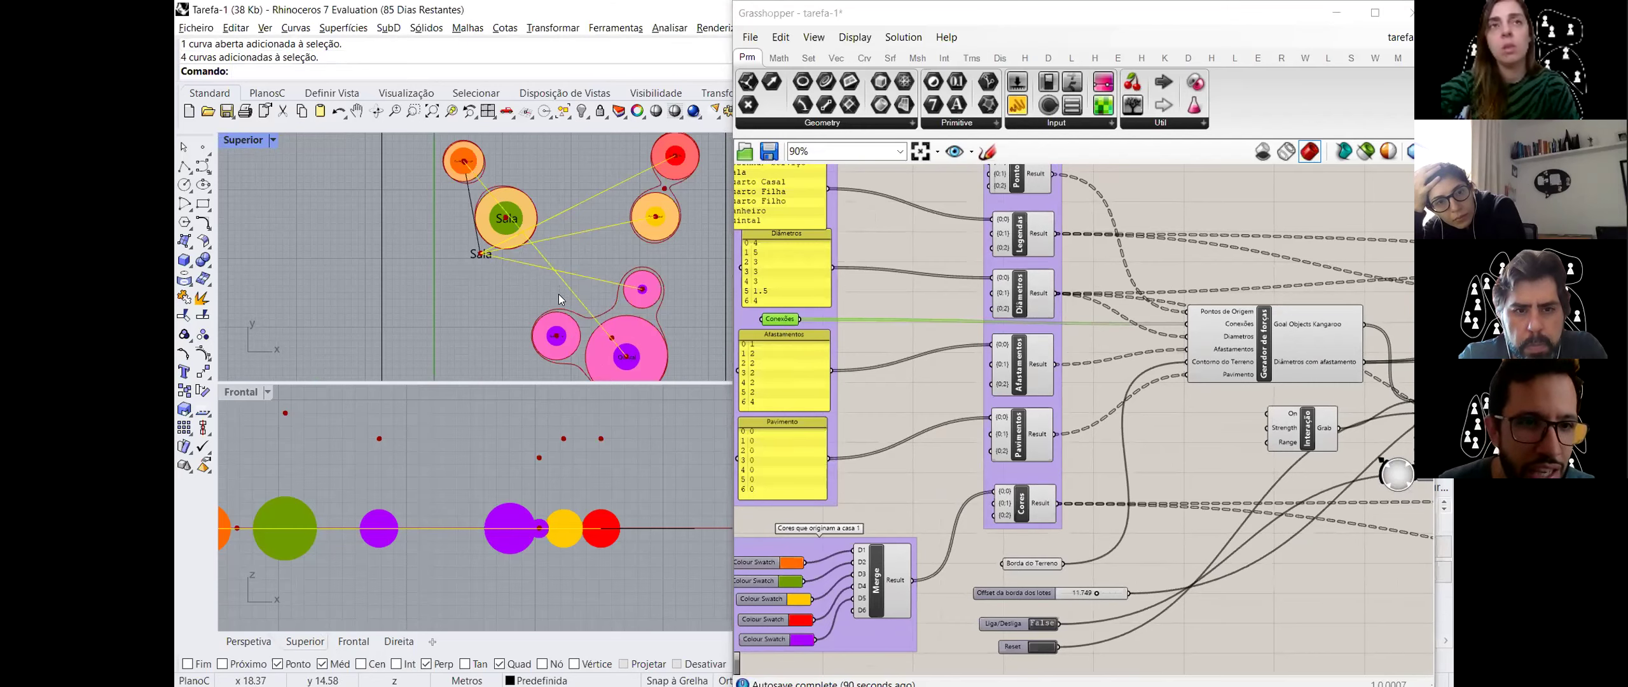
{"action": "key", "text": "Delete"}
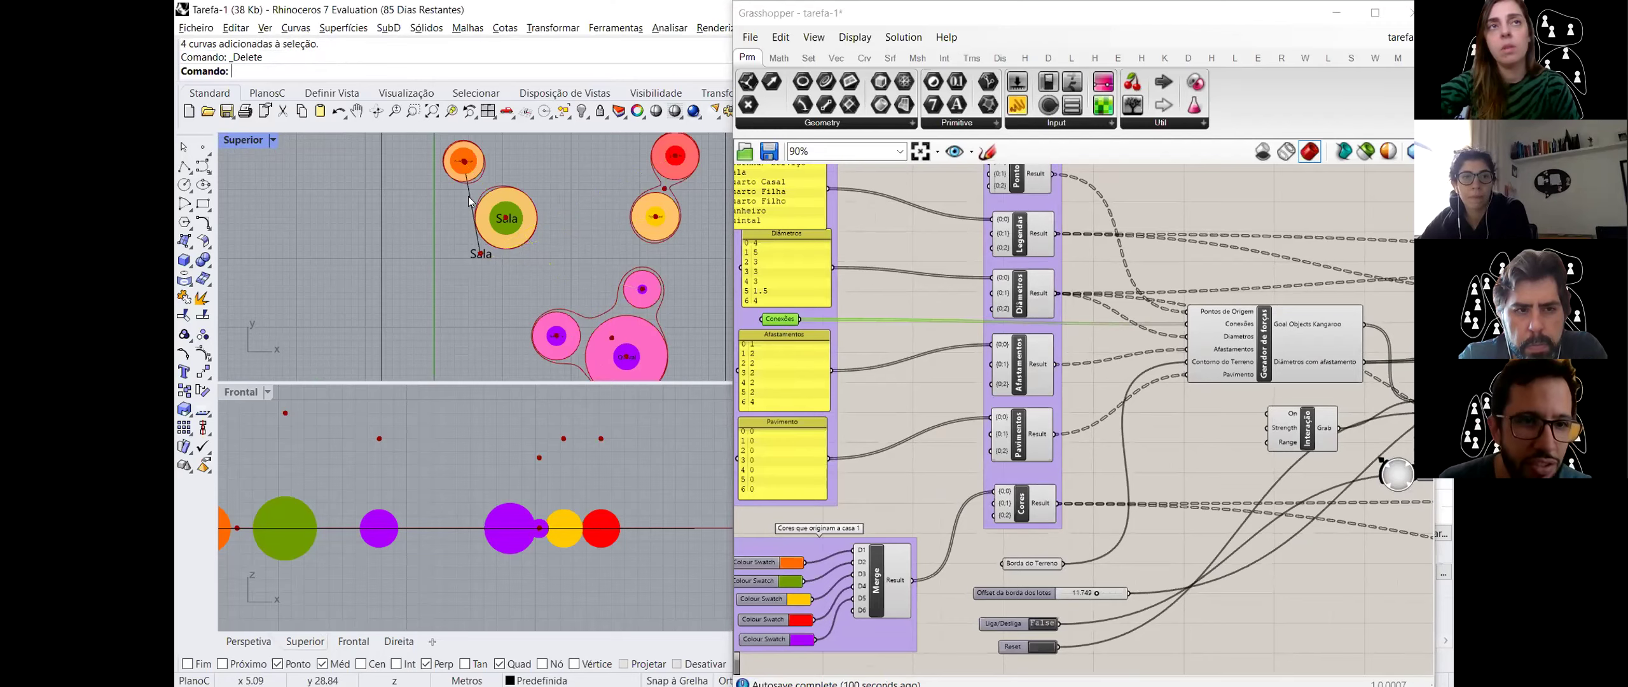
{"action": "key", "text": "ctrl+z"}
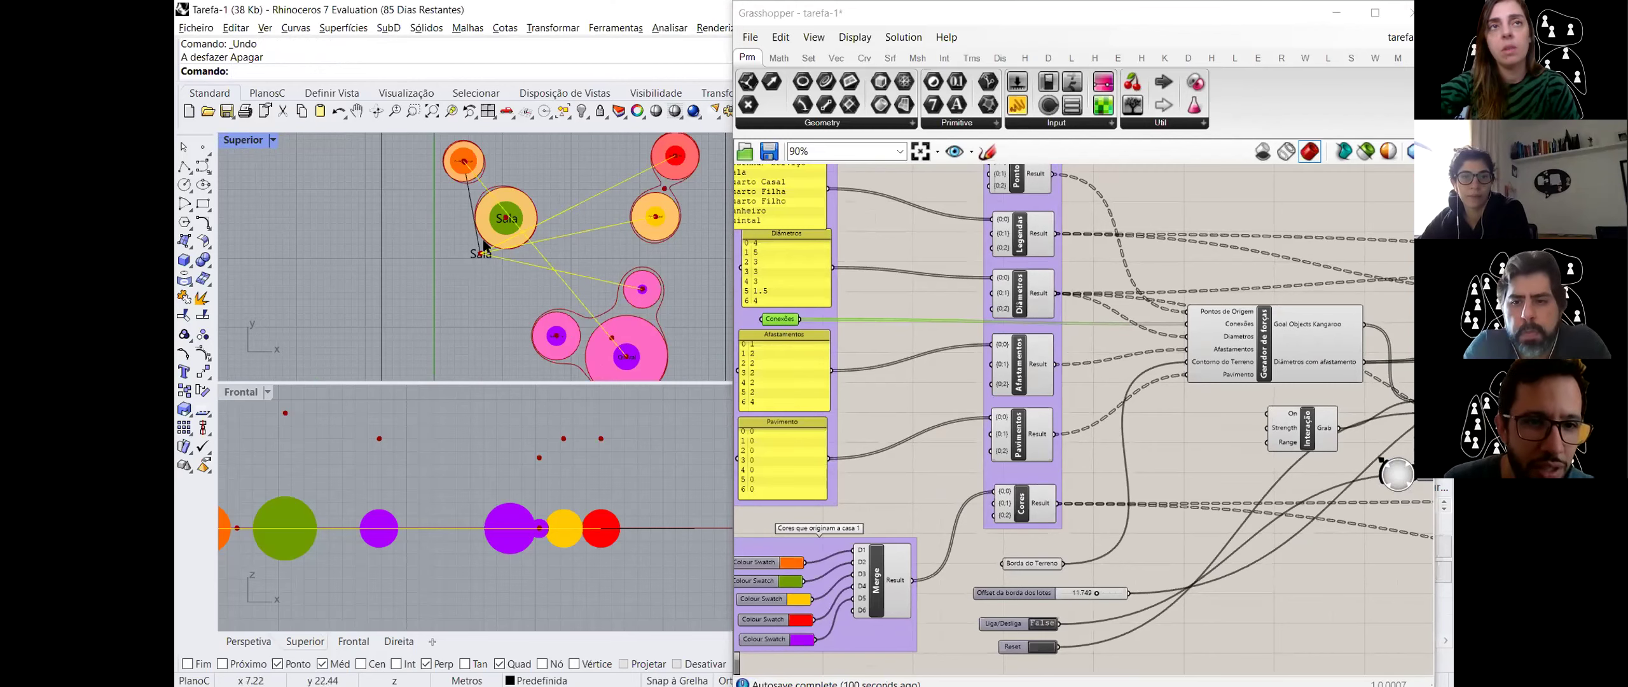
- Add the line between Sala and the orange bubble to the selection and set the selected lines as multiple curves in Conexões
{"action": "left_click", "coordinate": [467, 196], "text": "shift"}
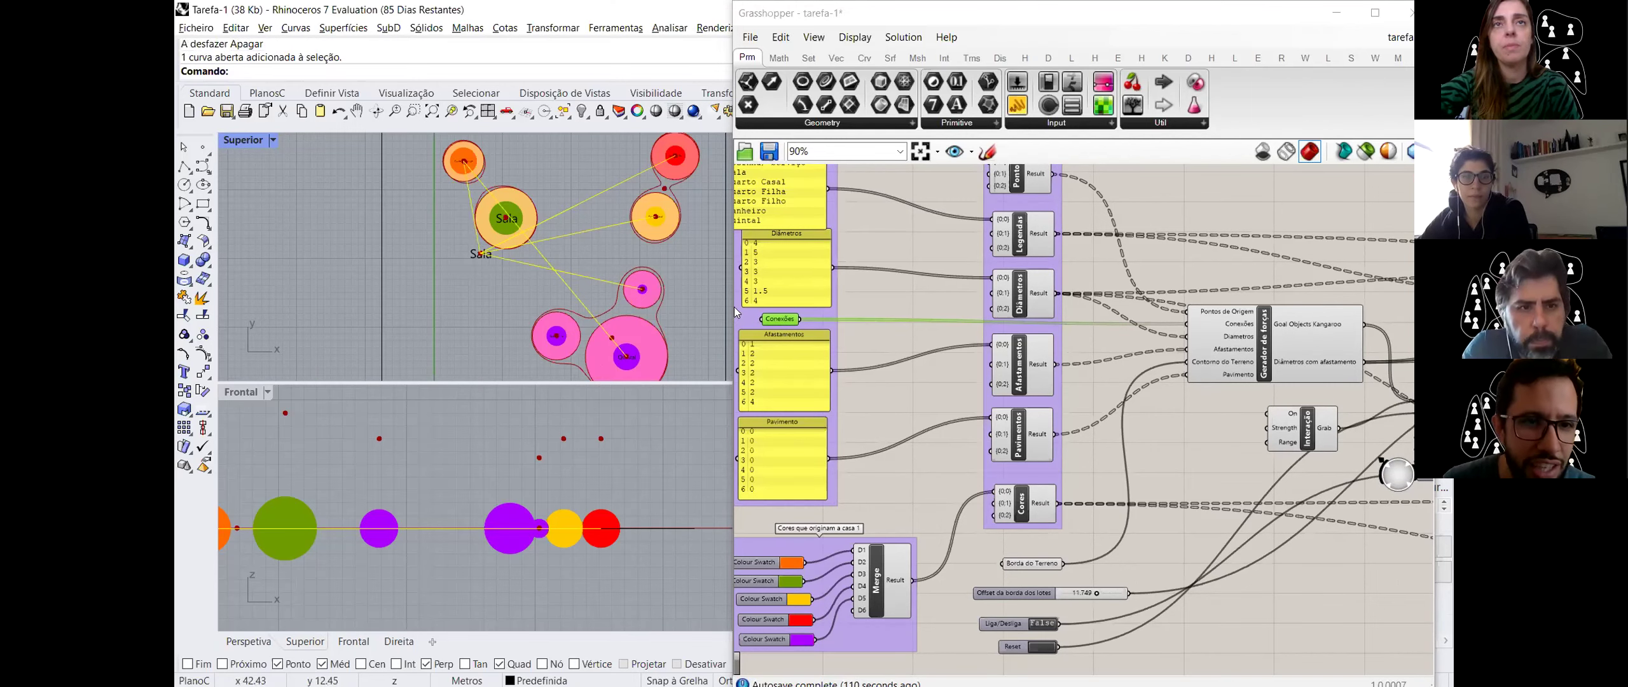
{"action": "right_click", "coordinate": [774, 322]}
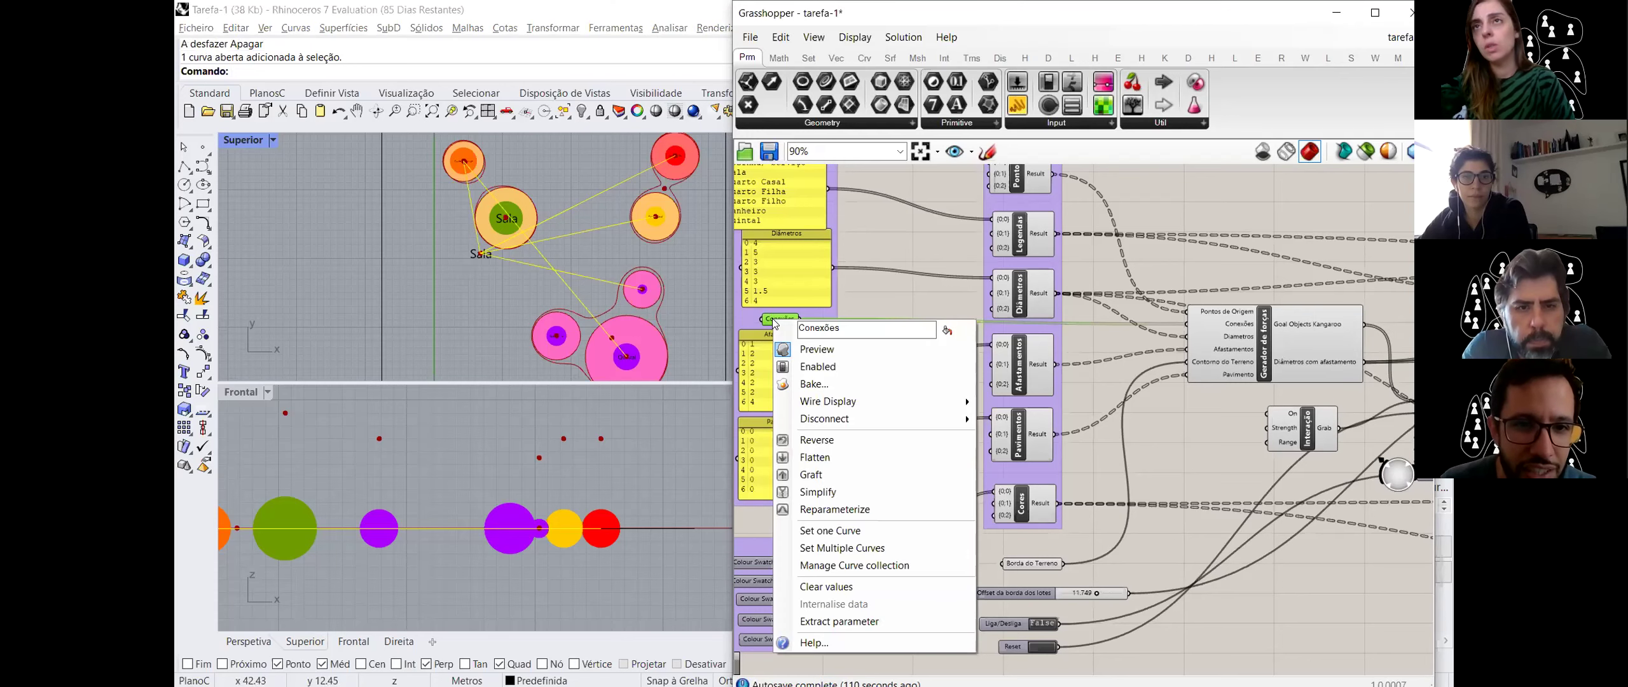
{"action": "left_click", "coordinate": [871, 550]}
{"action": "left_click", "coordinate": [927, 462]}
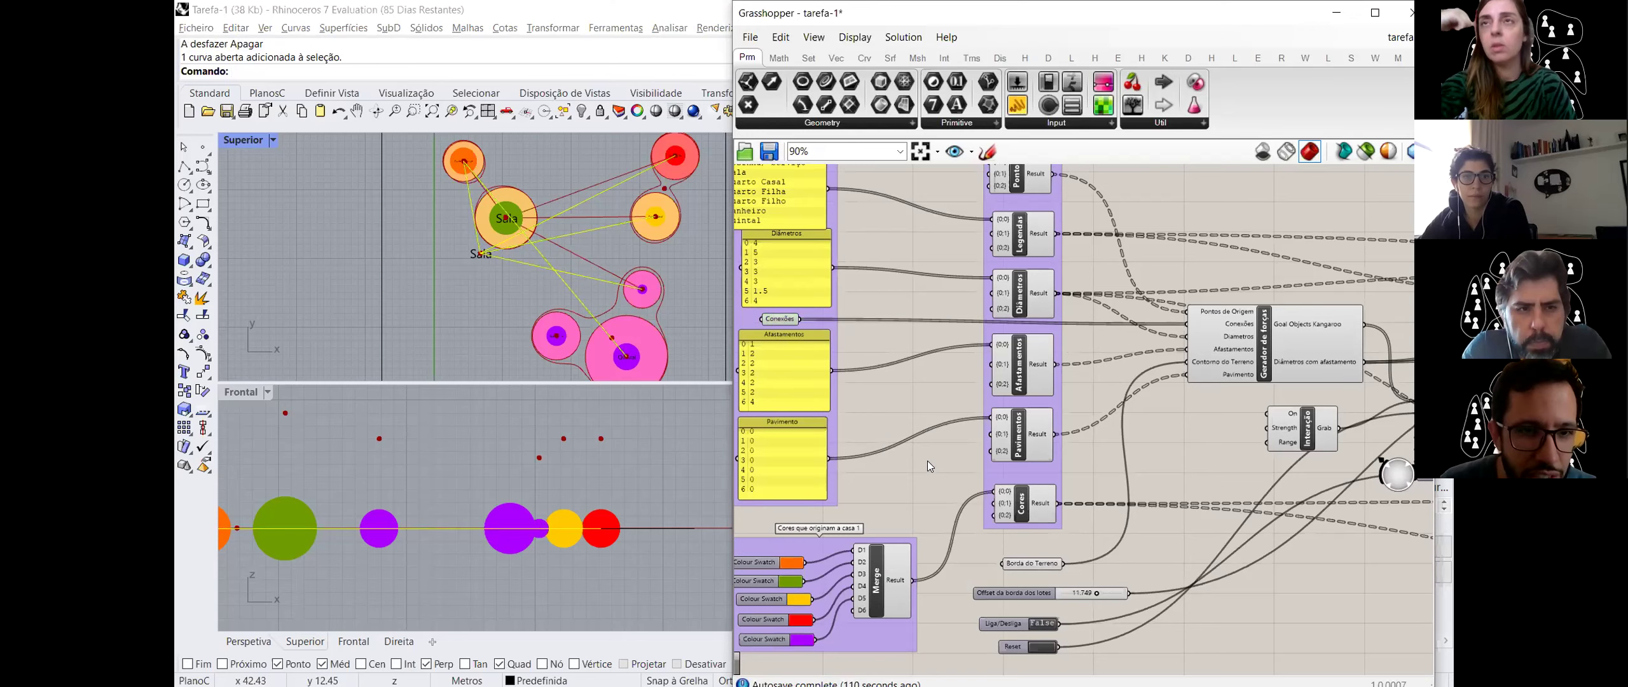
- Switch the Liga/Desliga toggle to True and inspect the simulated bubbles in the Superior viewport
{"action": "scroll", "coordinate": [1010, 556], "scroll_direction": "down", "scroll_amount": 3}
{"action": "scroll", "coordinate": [1002, 525], "scroll_direction": "up", "scroll_amount": 5}
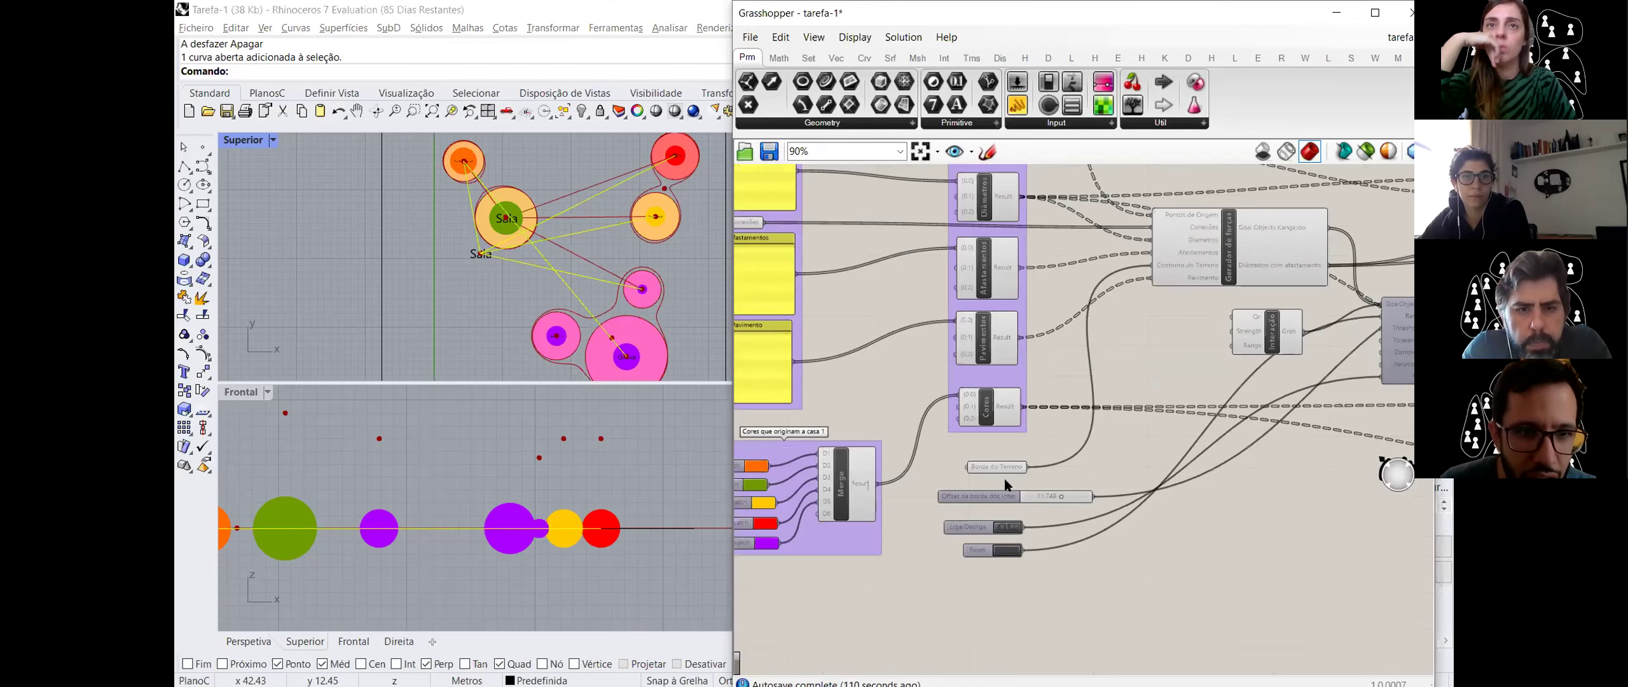
{"action": "double_click", "coordinate": [1008, 487]}
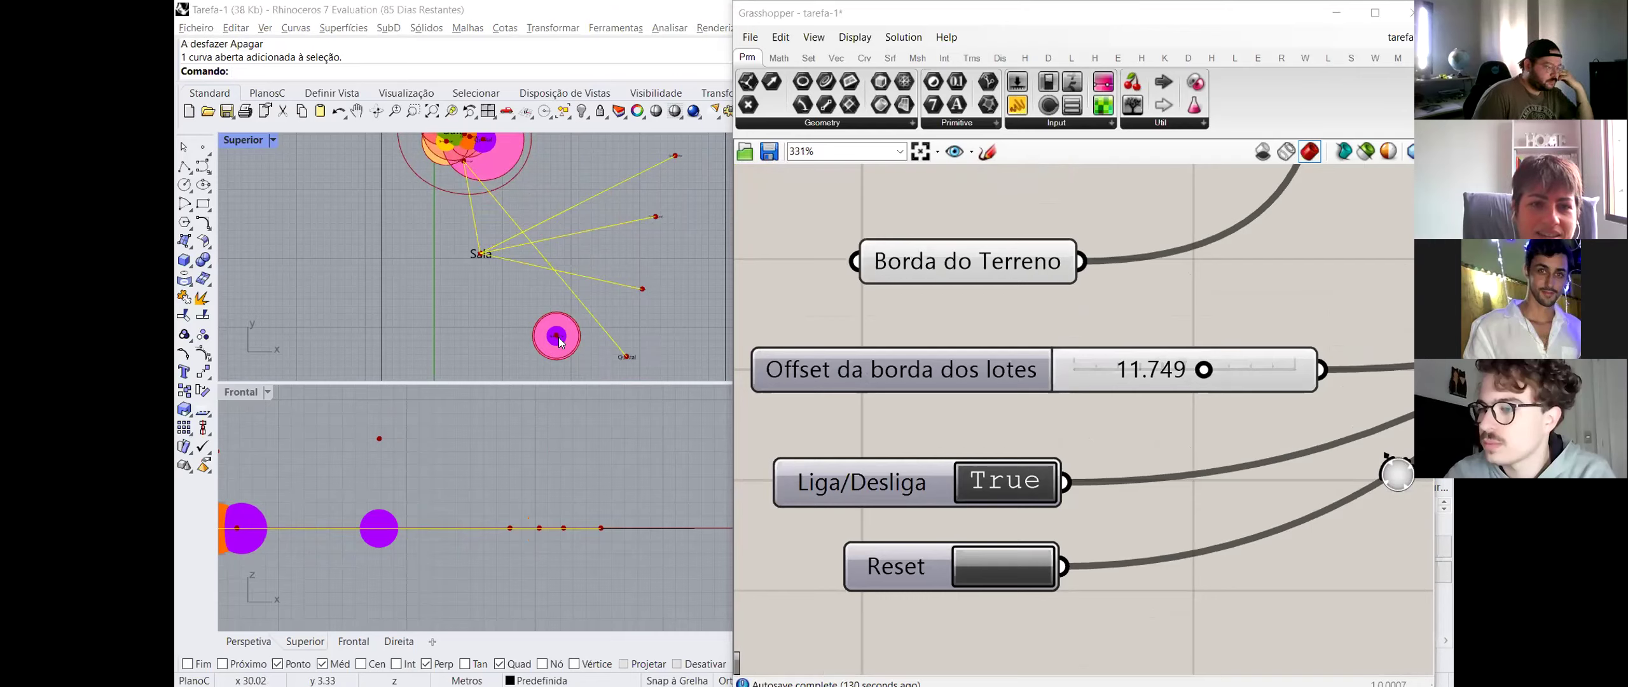
{"action": "scroll", "coordinate": [560, 342], "scroll_direction": "up", "scroll_amount": 2}
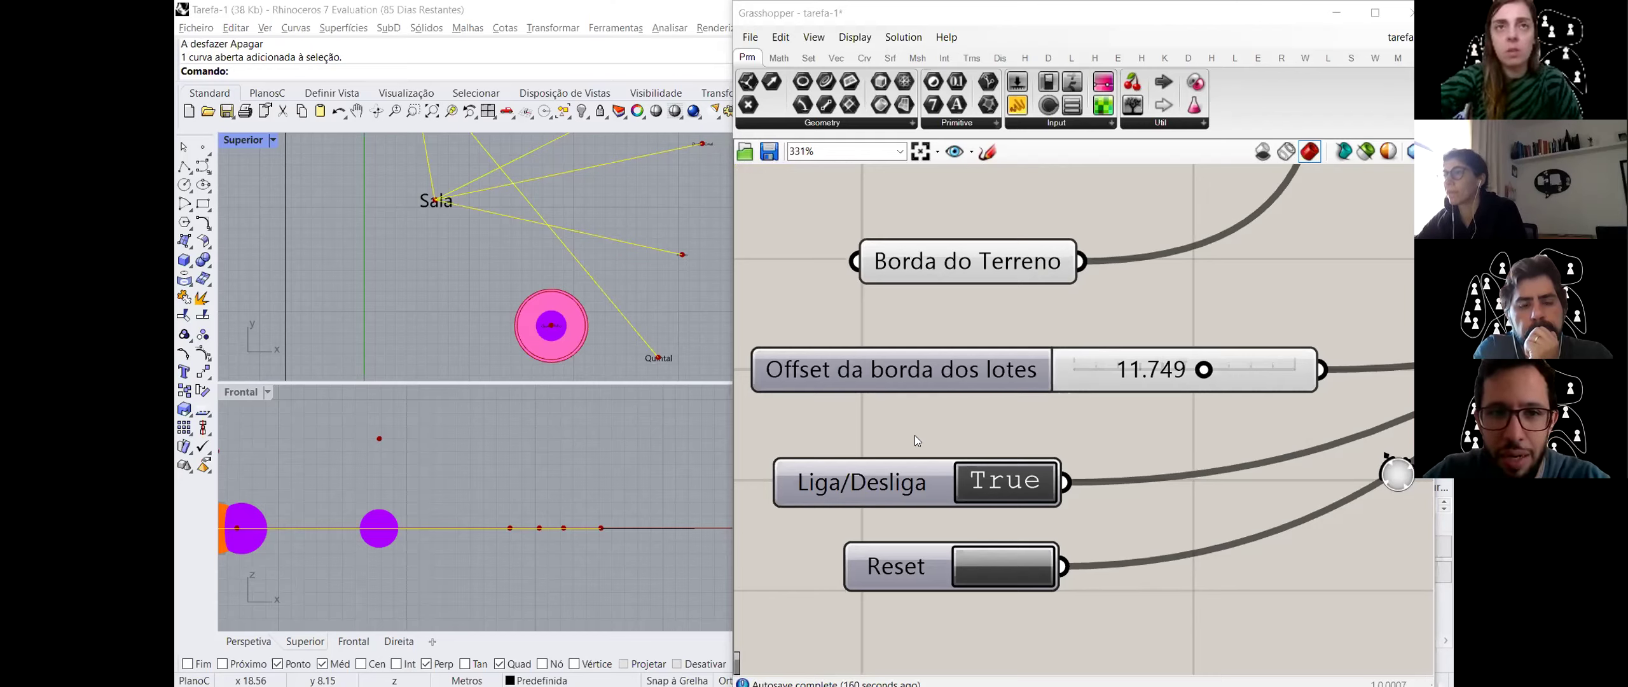
{"action": "scroll", "coordinate": [459, 337], "scroll_direction": "down", "scroll_amount": 3}
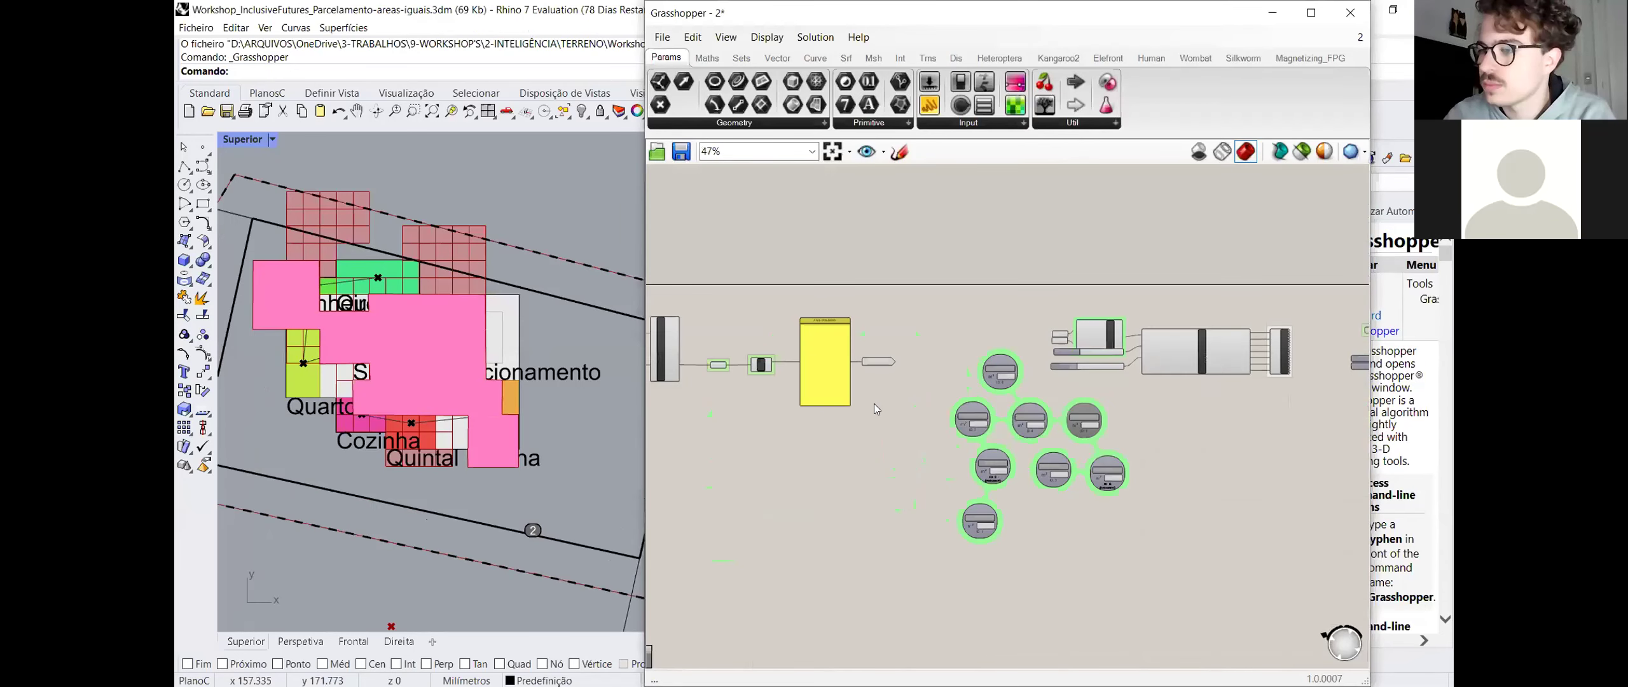
- Examine the room bubbles with their areas and links, and the Magnetizing FPG component's inputs and outputs, in definition 2
{"action": "scroll", "coordinate": [1024, 457], "scroll_direction": "down", "scroll_amount": 2}
{"action": "right_click_drag", "start_coordinate": [1023, 456], "coordinate": [815, 357]}
{"action": "right_click_drag", "start_coordinate": [1259, 299], "coordinate": [1005, 277]}
{"action": "scroll", "coordinate": [896, 295], "scroll_direction": "up", "scroll_amount": 3}
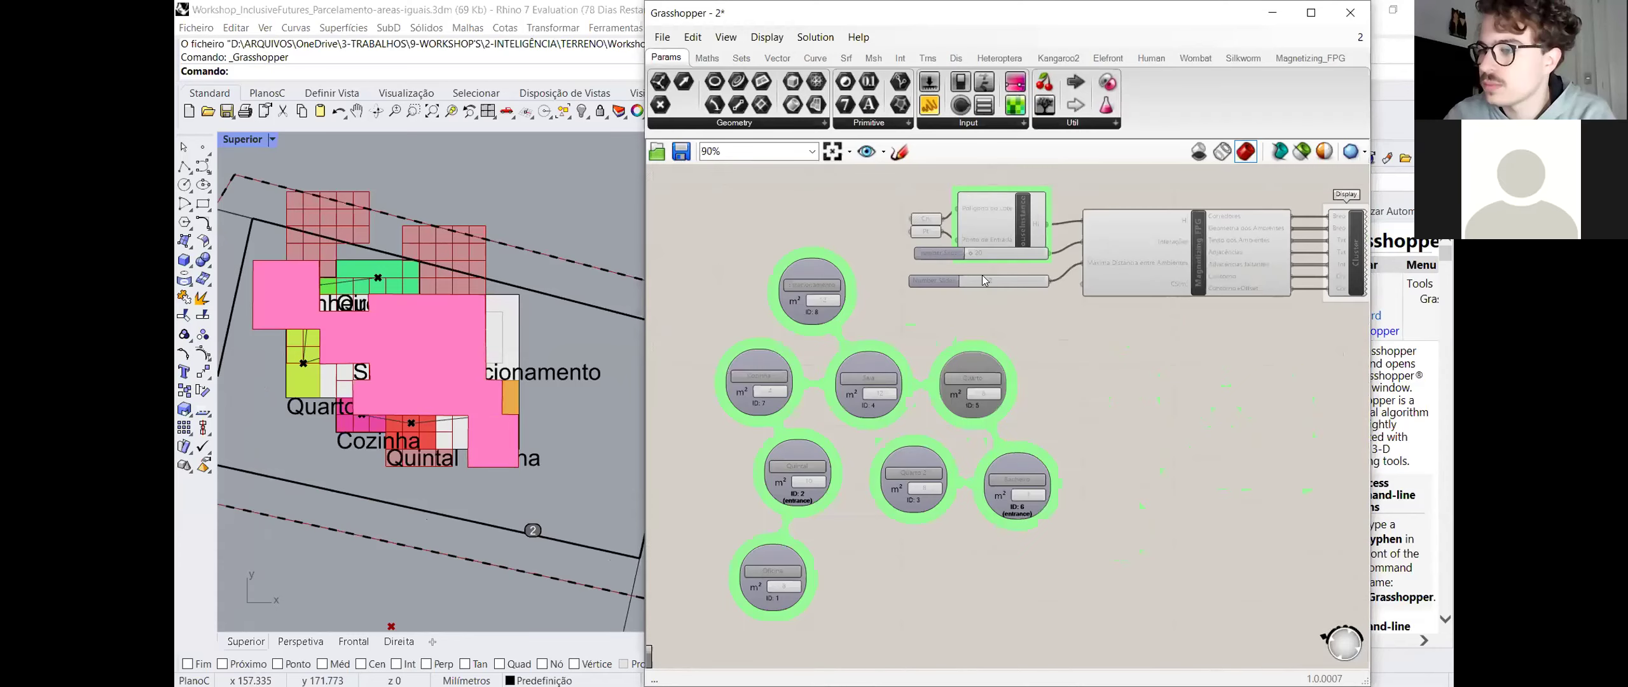
{"action": "right_click_drag", "start_coordinate": [749, 374], "coordinate": [790, 300]}
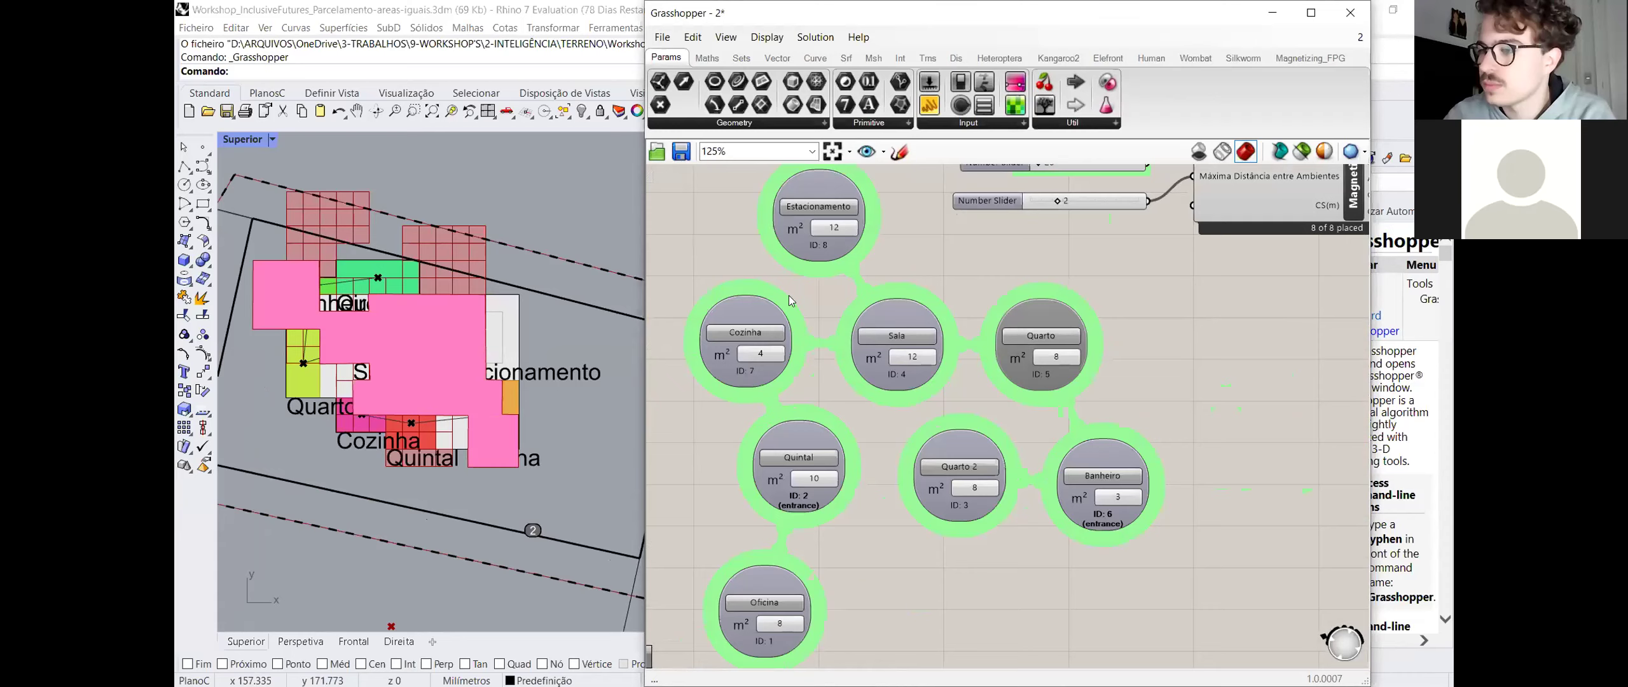
{"action": "scroll", "coordinate": [1011, 262], "scroll_direction": "down", "scroll_amount": 1}
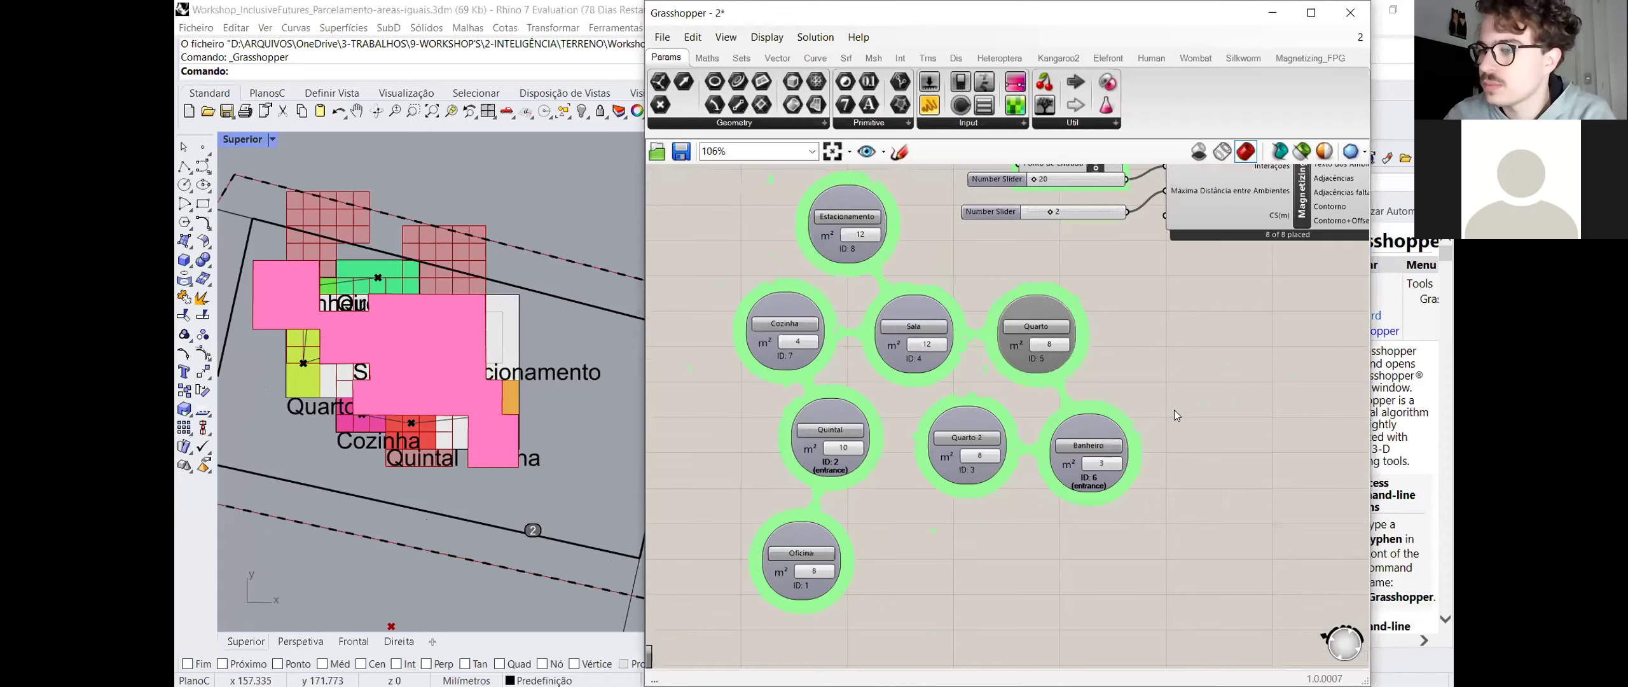
{"action": "scroll", "coordinate": [1013, 287], "scroll_direction": "down", "scroll_amount": 1}
{"action": "right_click_drag", "start_coordinate": [1065, 498], "coordinate": [504, 574]}
{"action": "right_click_drag", "start_coordinate": [528, 453], "coordinate": [552, 462]}
- Examine the generated room layout within the lot boundaries and the components that follow Magnetizing FPG
{"action": "scroll", "coordinate": [552, 463], "scroll_direction": "down", "scroll_amount": 4}
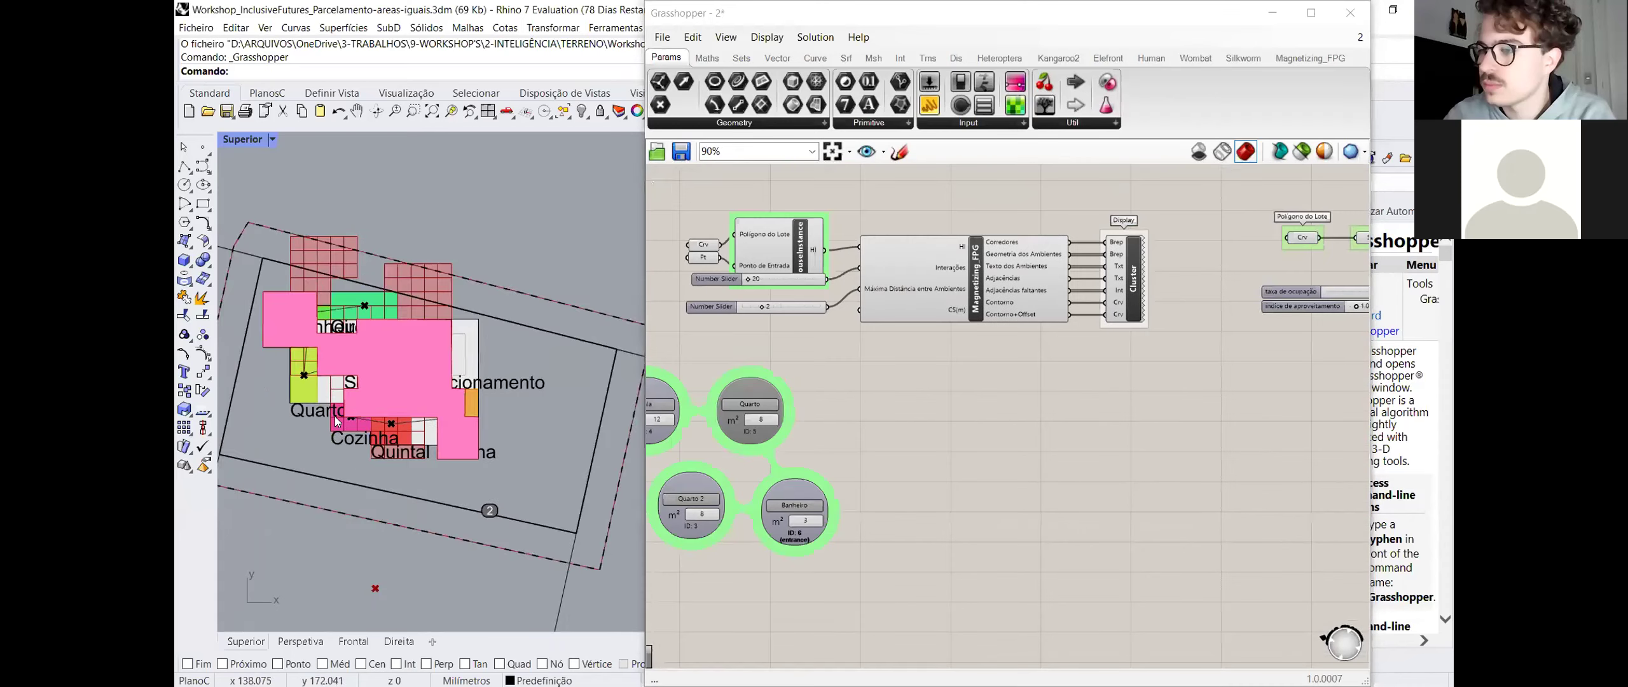
{"action": "scroll", "coordinate": [346, 476], "scroll_direction": "up", "scroll_amount": 2}
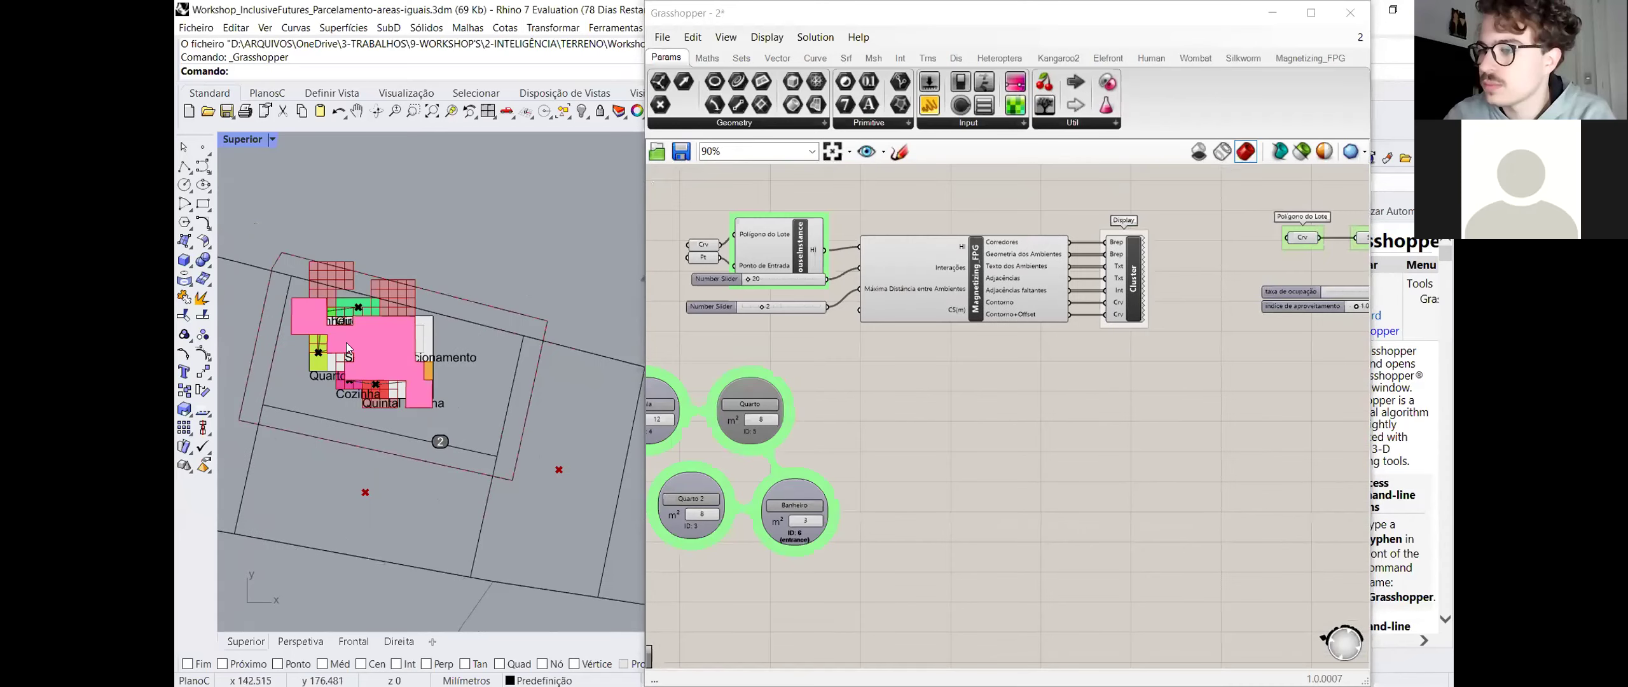
{"action": "scroll", "coordinate": [386, 353], "scroll_direction": "up", "scroll_amount": 2}
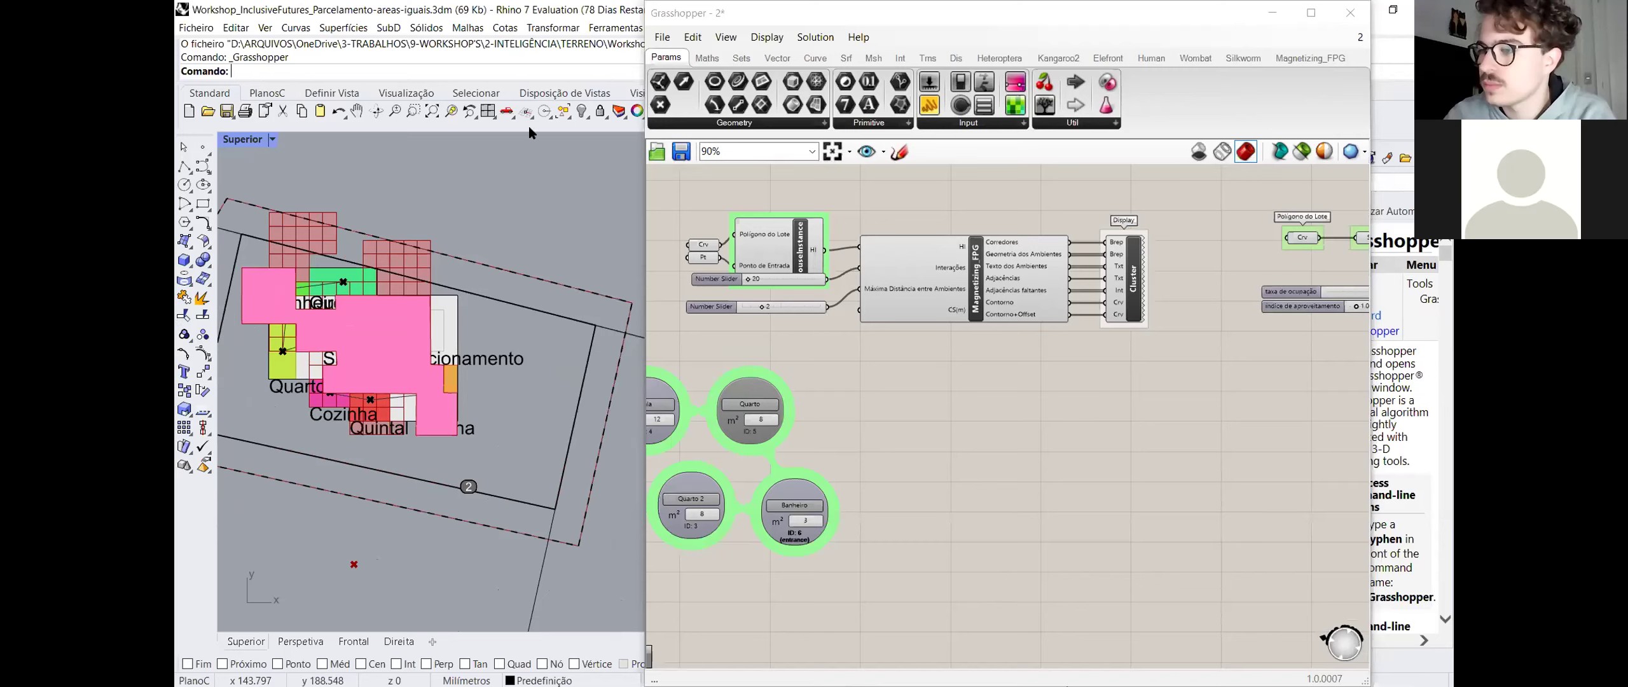
{"action": "scroll", "coordinate": [299, 284], "scroll_direction": "up", "scroll_amount": 1}
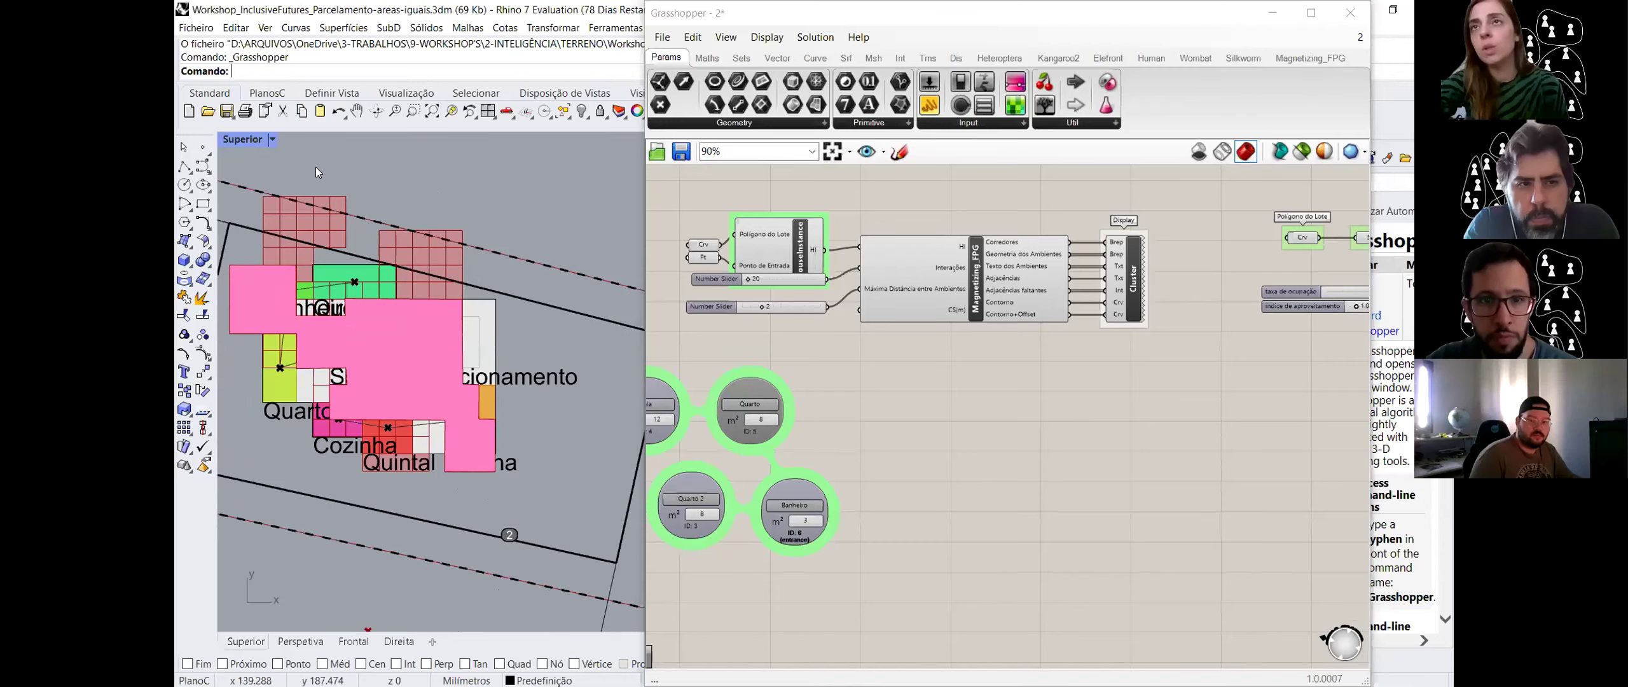
{"action": "scroll", "coordinate": [407, 280], "scroll_direction": "down", "scroll_amount": 1}
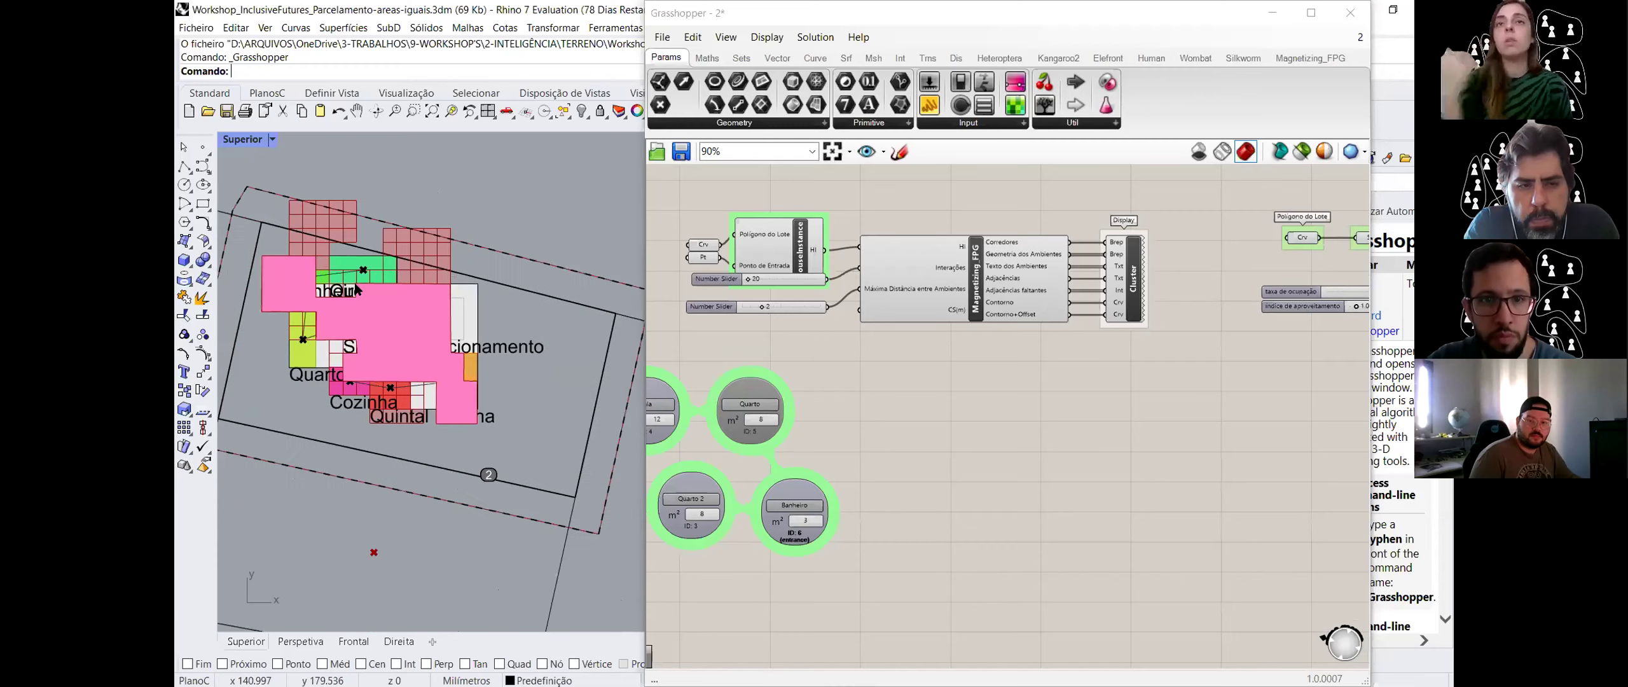
{"action": "scroll", "coordinate": [454, 310], "scroll_direction": "up", "scroll_amount": 1}
{"action": "scroll", "coordinate": [539, 367], "scroll_direction": "up", "scroll_amount": 1}
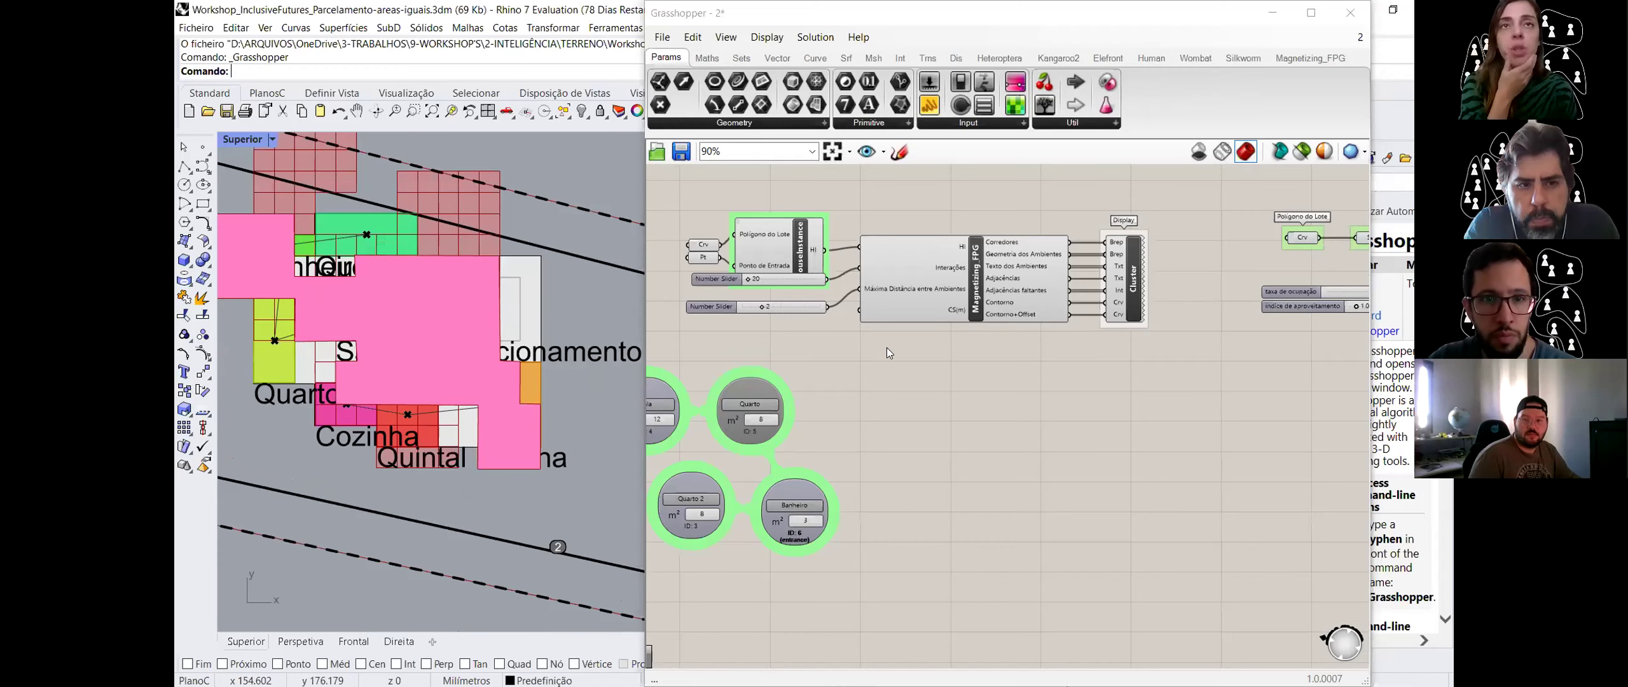
{"action": "scroll", "coordinate": [820, 365], "scroll_direction": "down", "scroll_amount": 2}
{"action": "scroll", "coordinate": [1198, 358], "scroll_direction": "up", "scroll_amount": 1}
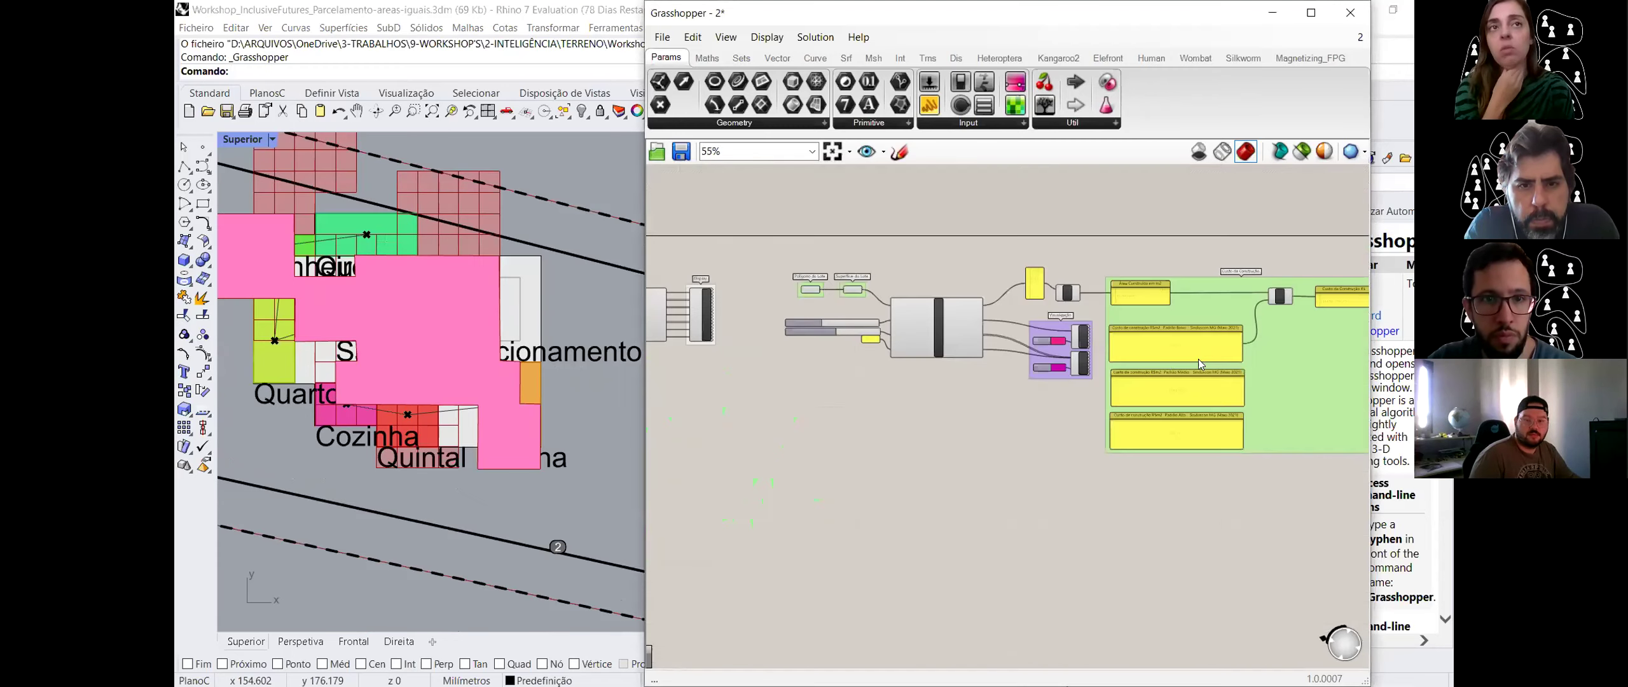
{"action": "right_click_drag", "start_coordinate": [820, 409], "coordinate": [1139, 405]}
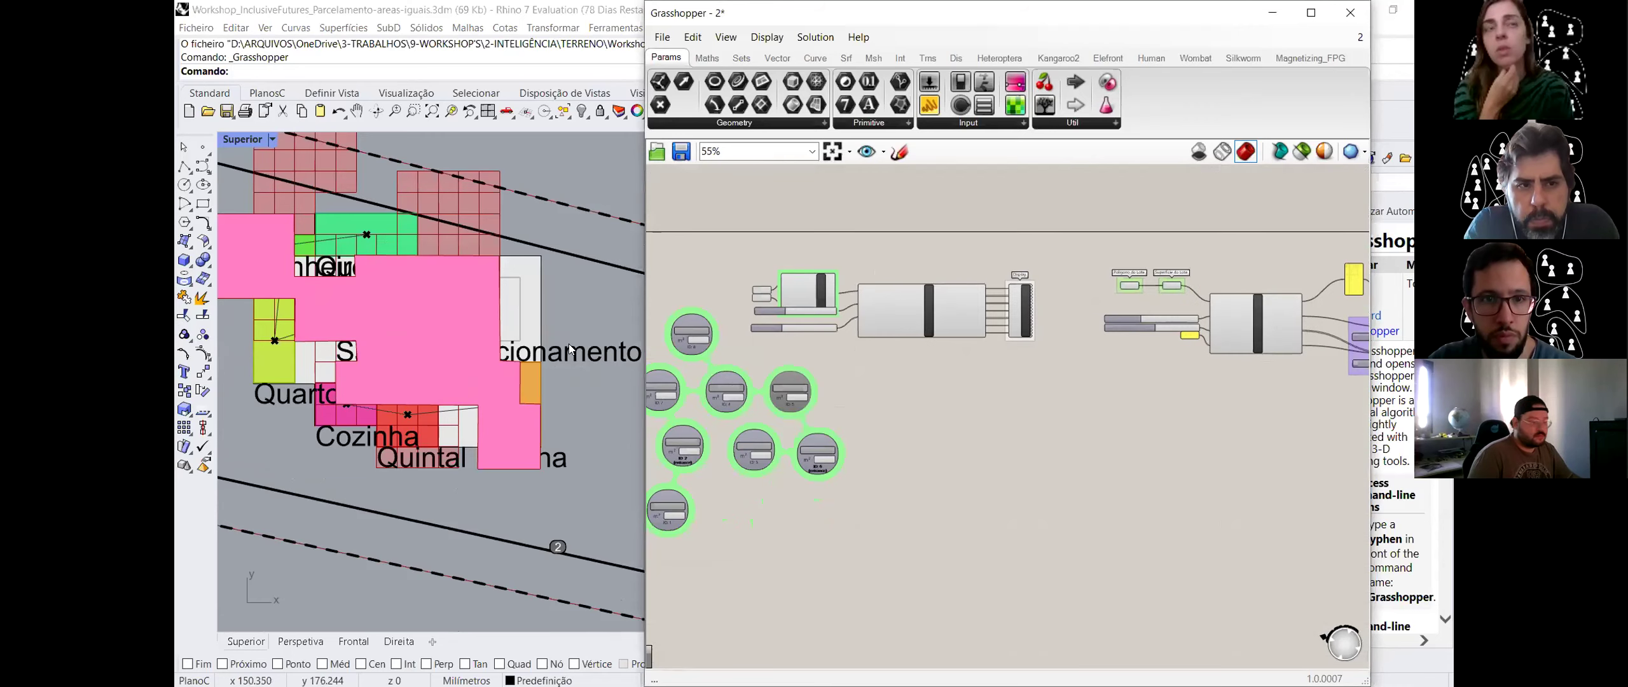
- Select the closed boundary curve of the pink shape covering the room layout, inspect it, and clear the selection
{"action": "right_click_drag", "start_coordinate": [341, 314], "coordinate": [390, 320]}
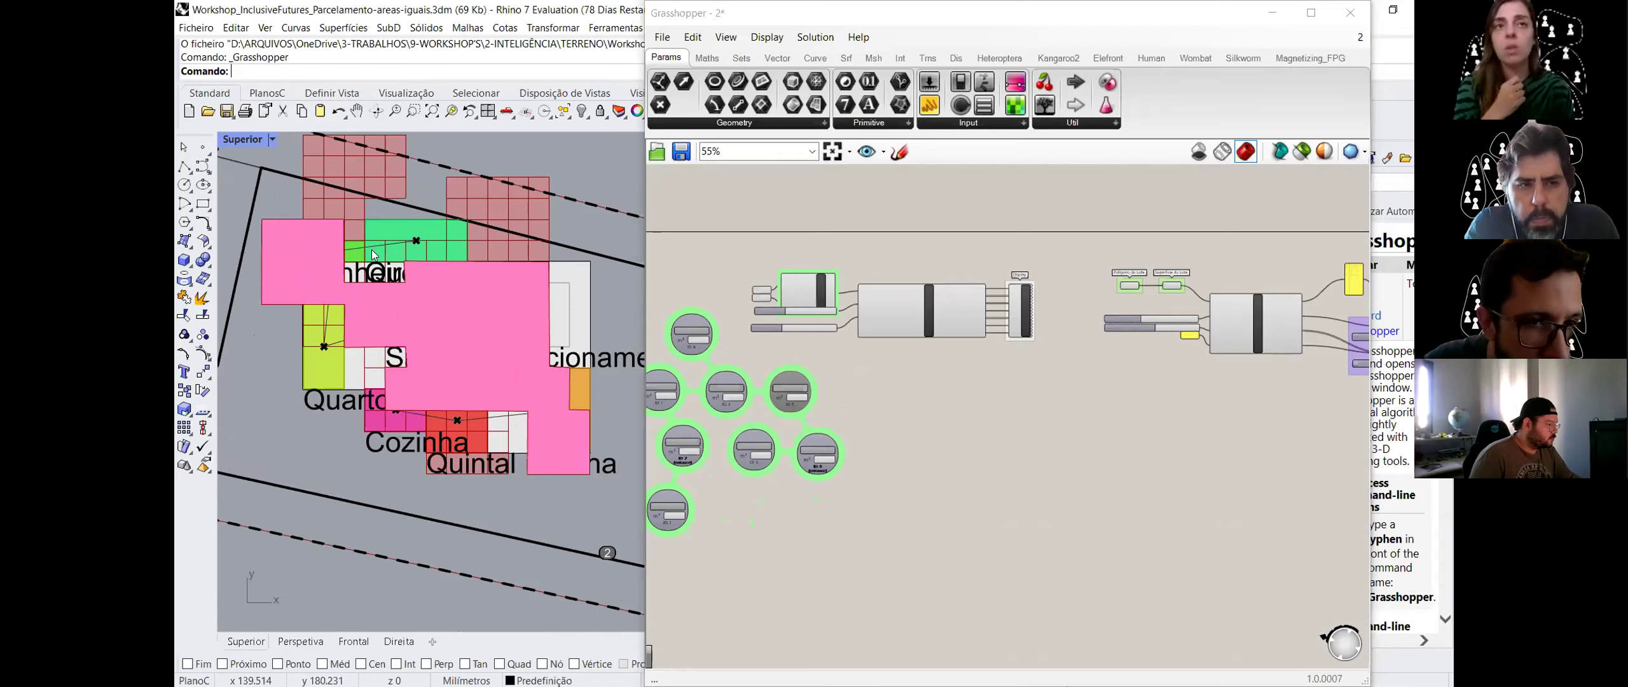
{"action": "left_click", "coordinate": [403, 268]}
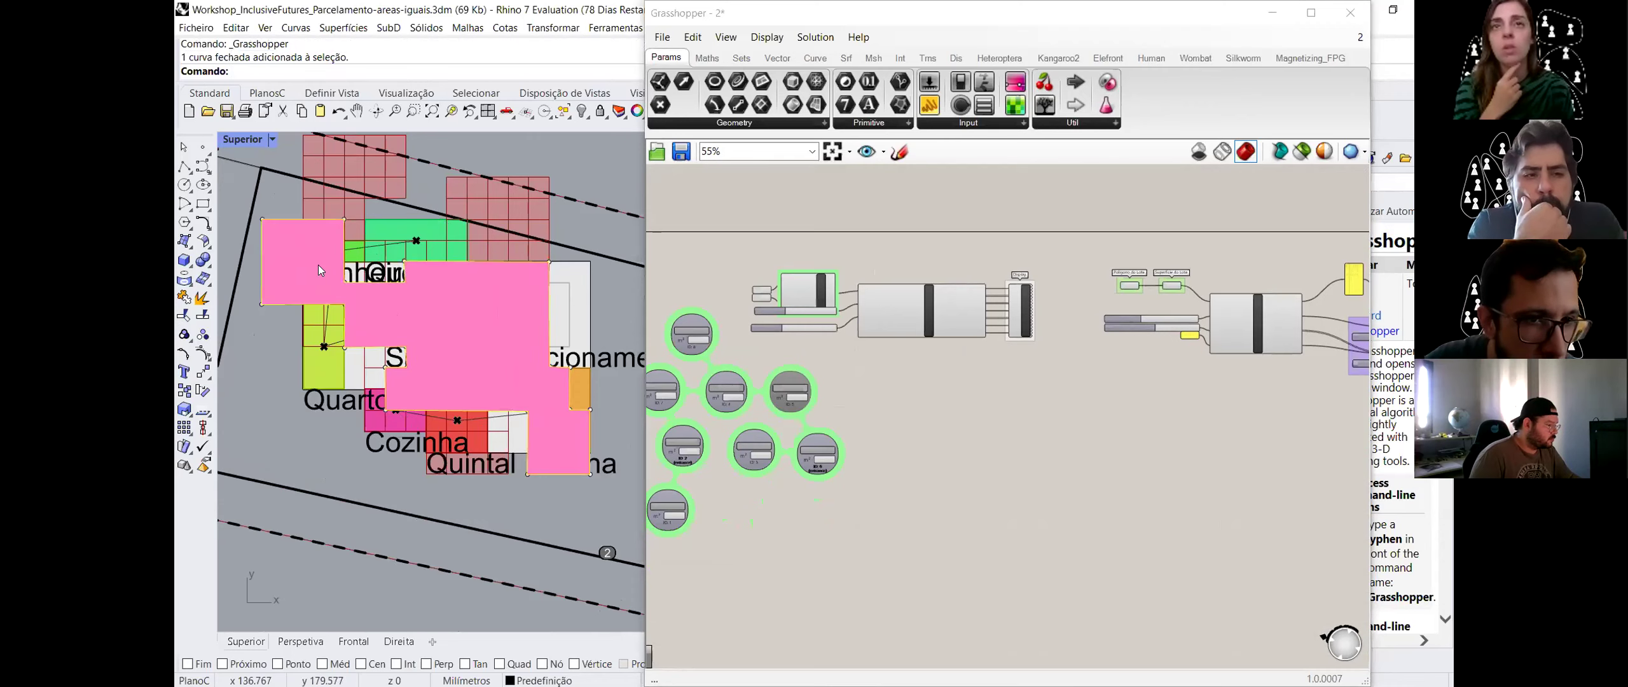
{"action": "scroll", "coordinate": [318, 264], "scroll_direction": "down", "scroll_amount": 2}
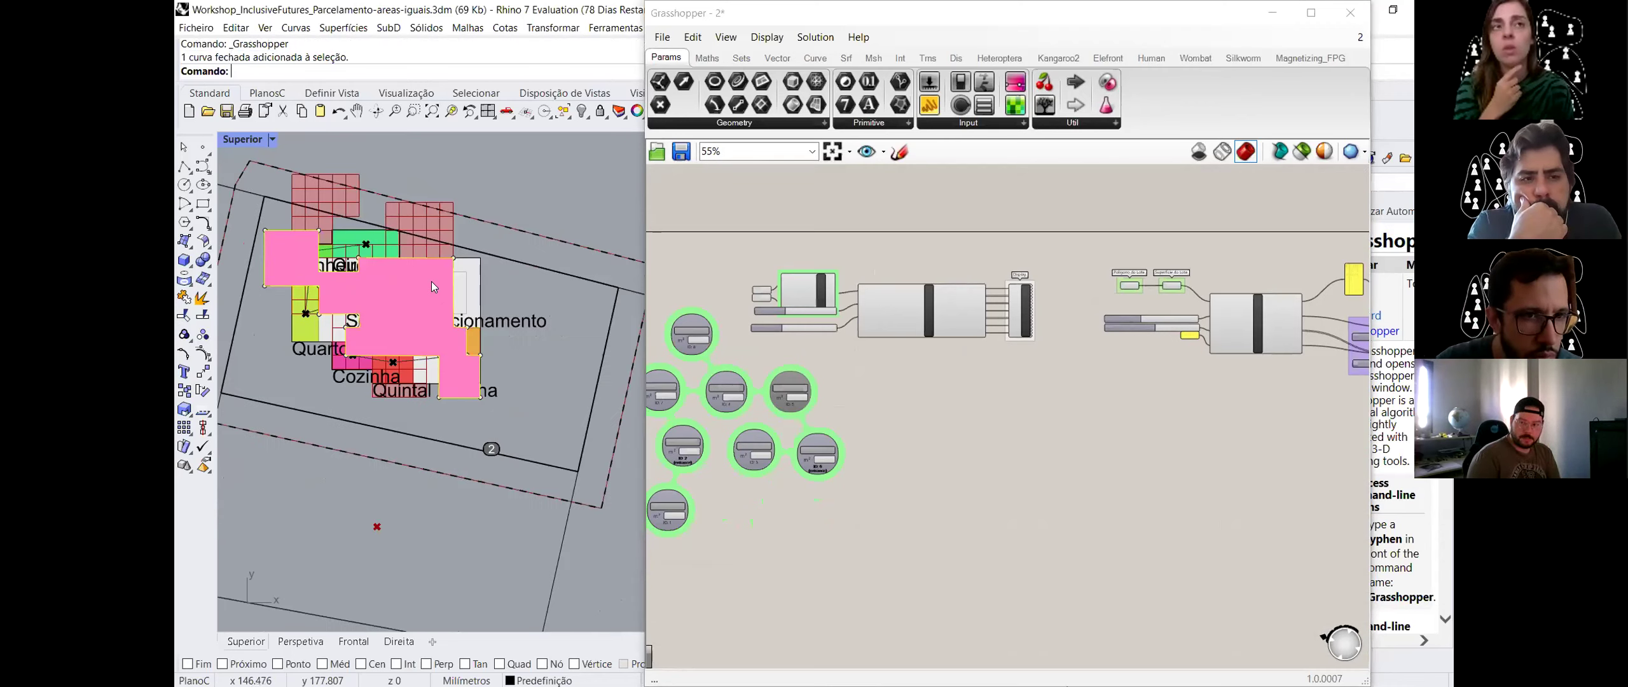
{"action": "scroll", "coordinate": [395, 275], "scroll_direction": "down", "scroll_amount": 3}
{"action": "scroll", "coordinate": [400, 280], "scroll_direction": "up", "scroll_amount": 4}
{"action": "left_click", "coordinate": [891, 395]}
{"action": "right_click", "coordinate": [927, 389]}
{"action": "left_click", "coordinate": [818, 372]}
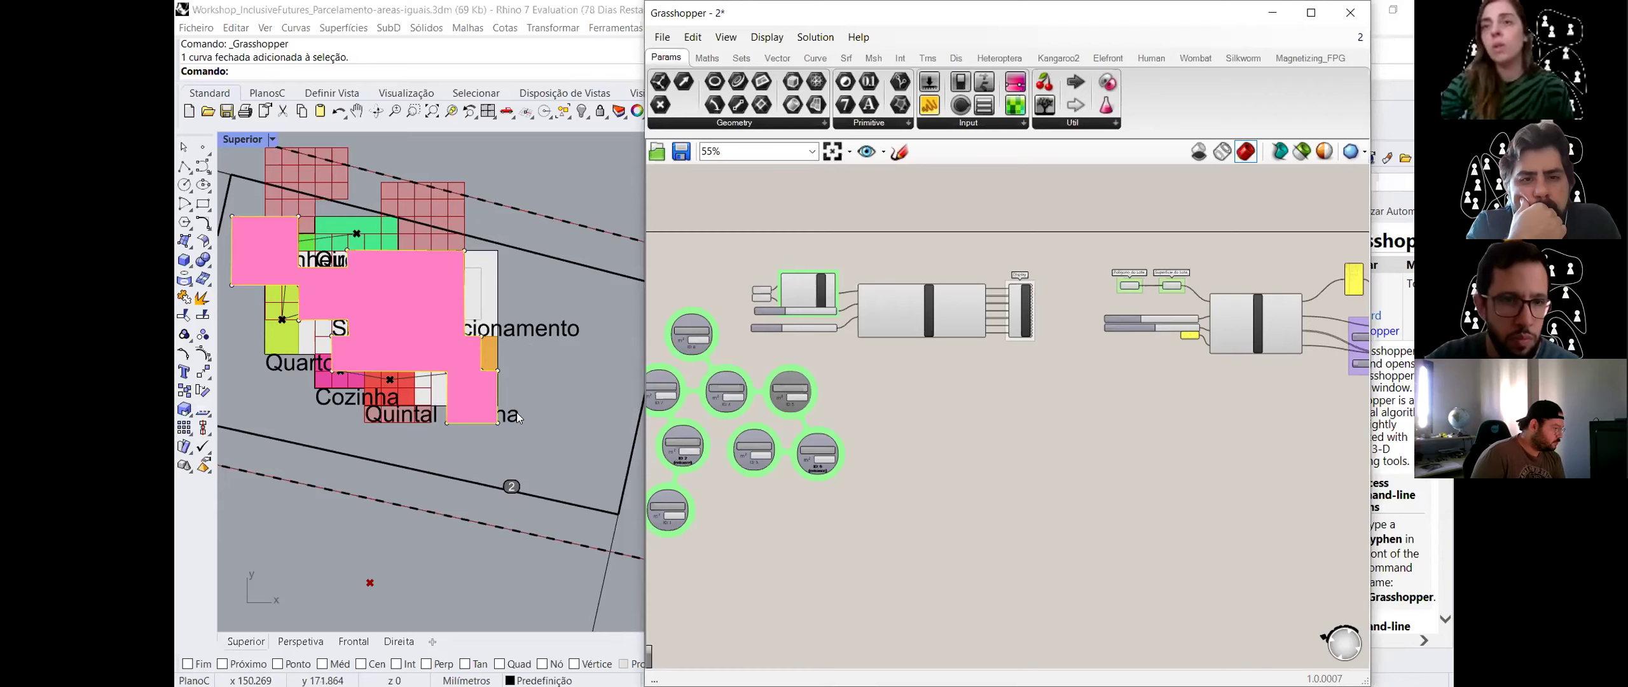
{"action": "left_click", "coordinate": [572, 412]}
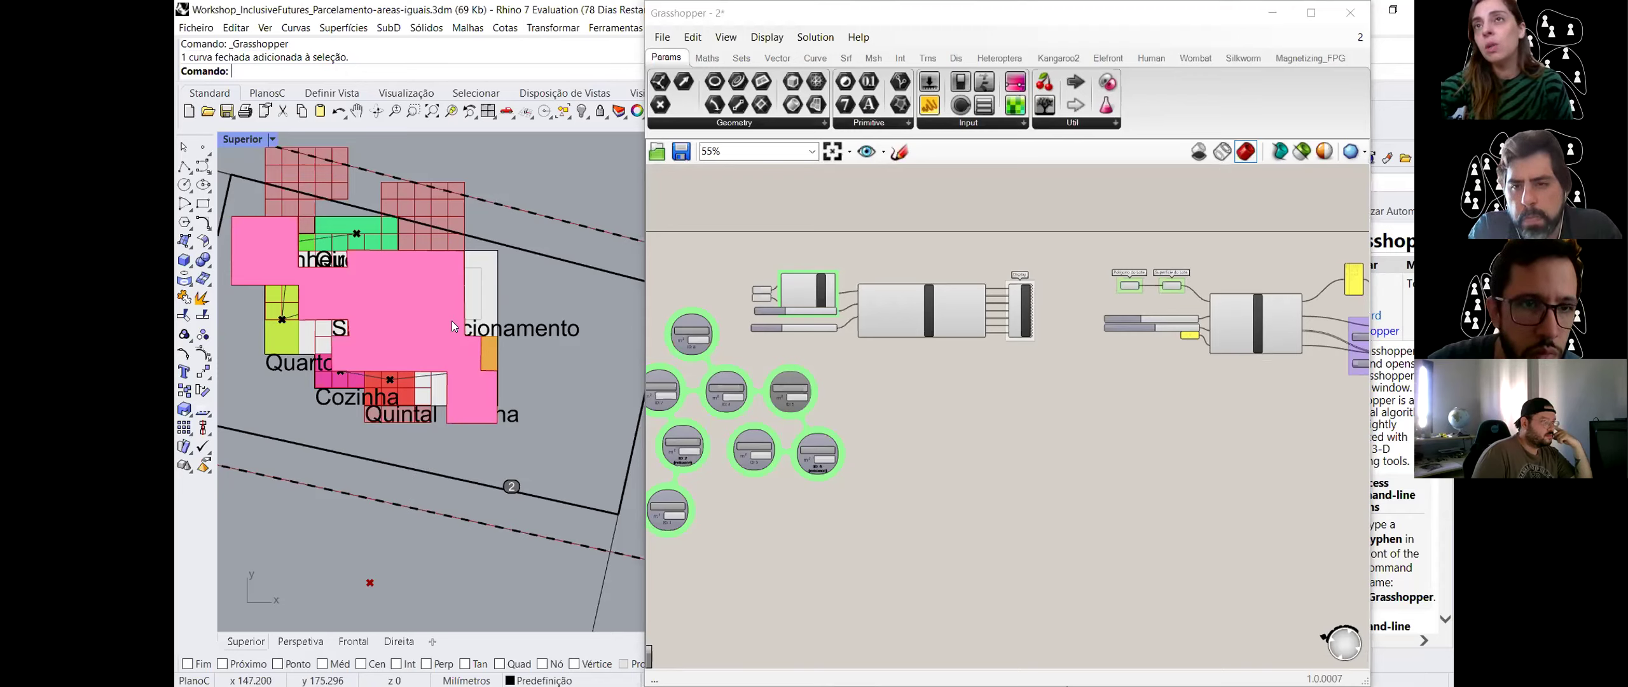
- Select the pink shape's closed boundary curve and examine the Custo da Construção R$ panel in the definition
{"action": "left_click", "coordinate": [465, 422]}
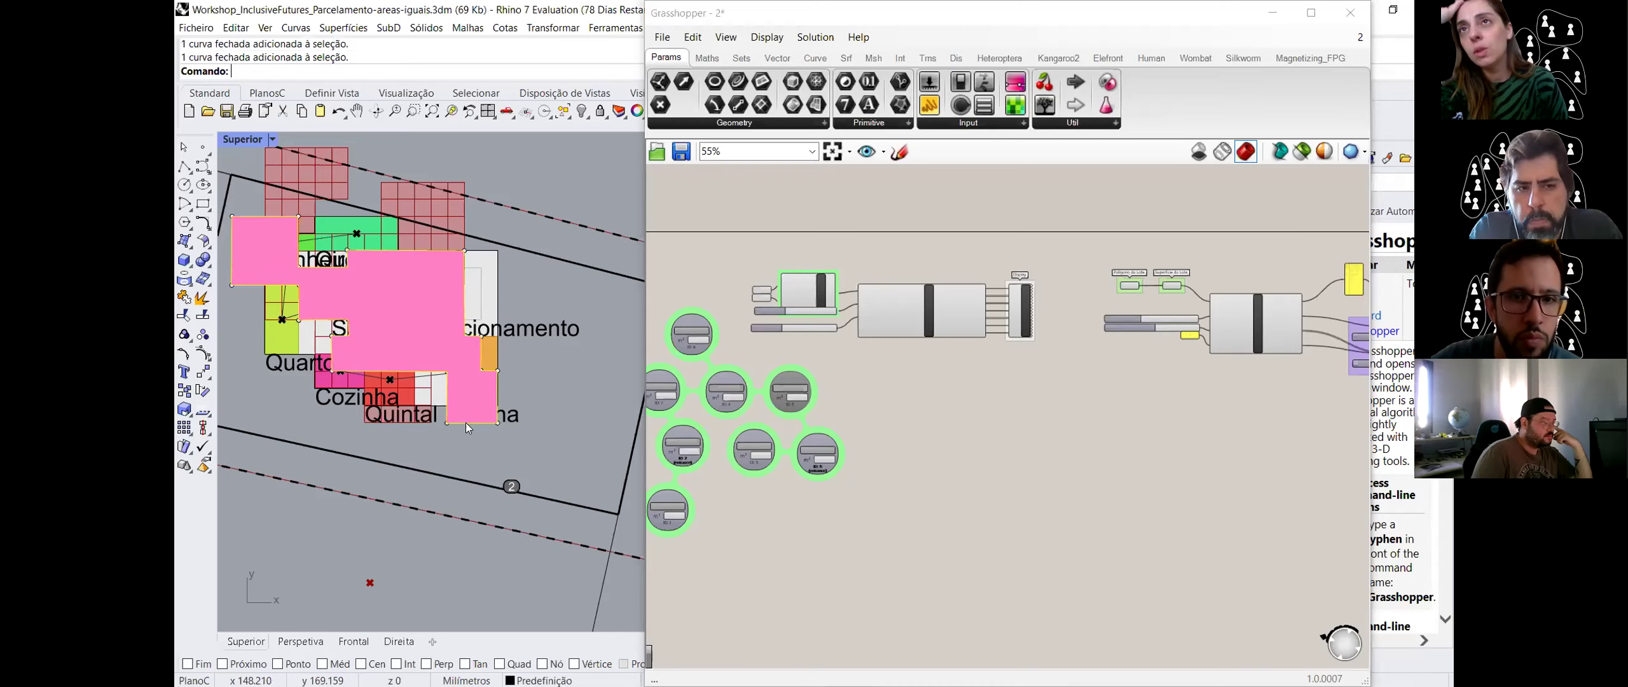
{"action": "left_click", "coordinate": [797, 348]}
{"action": "scroll", "coordinate": [803, 351], "scroll_direction": "down", "scroll_amount": 4}
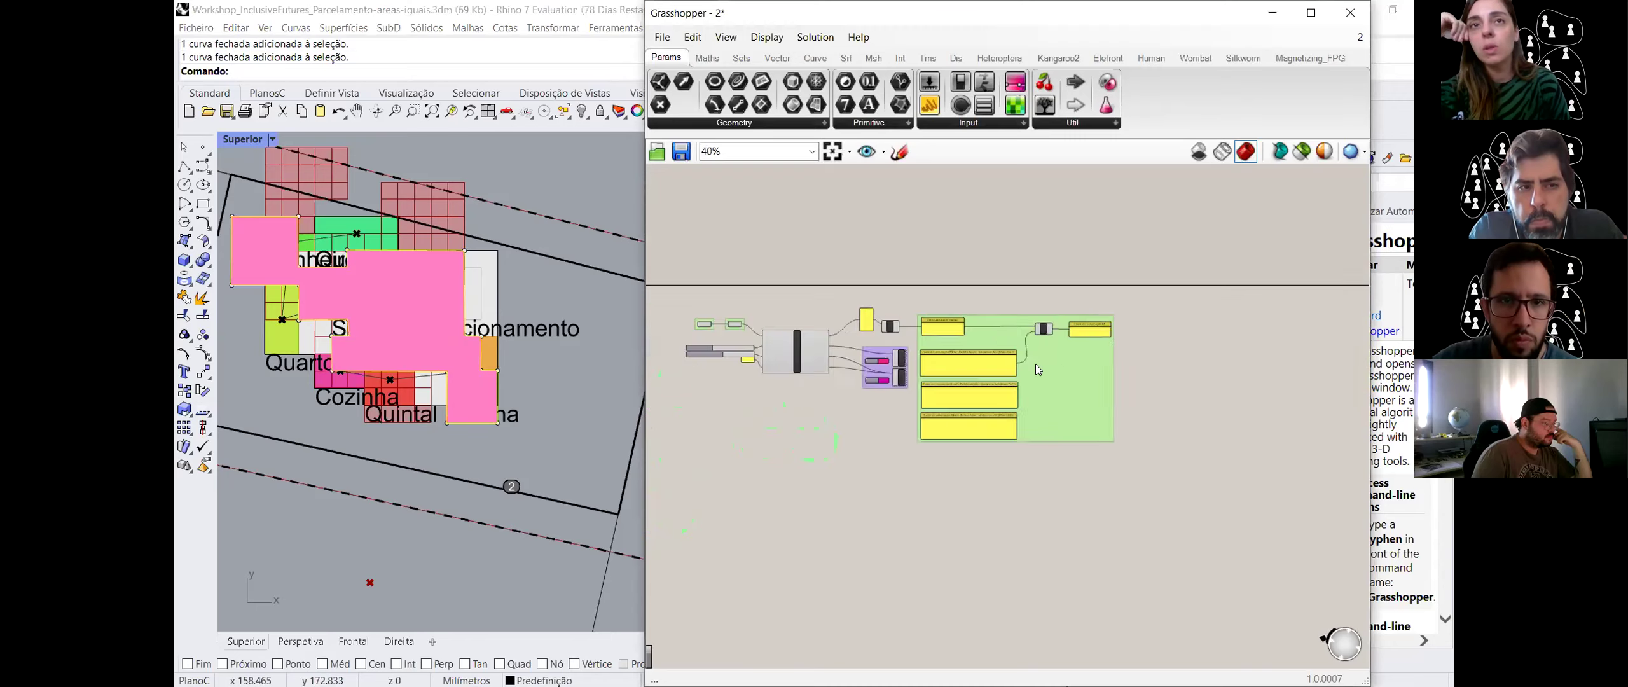
{"action": "scroll", "coordinate": [1068, 348], "scroll_direction": "up", "scroll_amount": 5}
{"action": "scroll", "coordinate": [1112, 318], "scroll_direction": "up", "scroll_amount": 5}
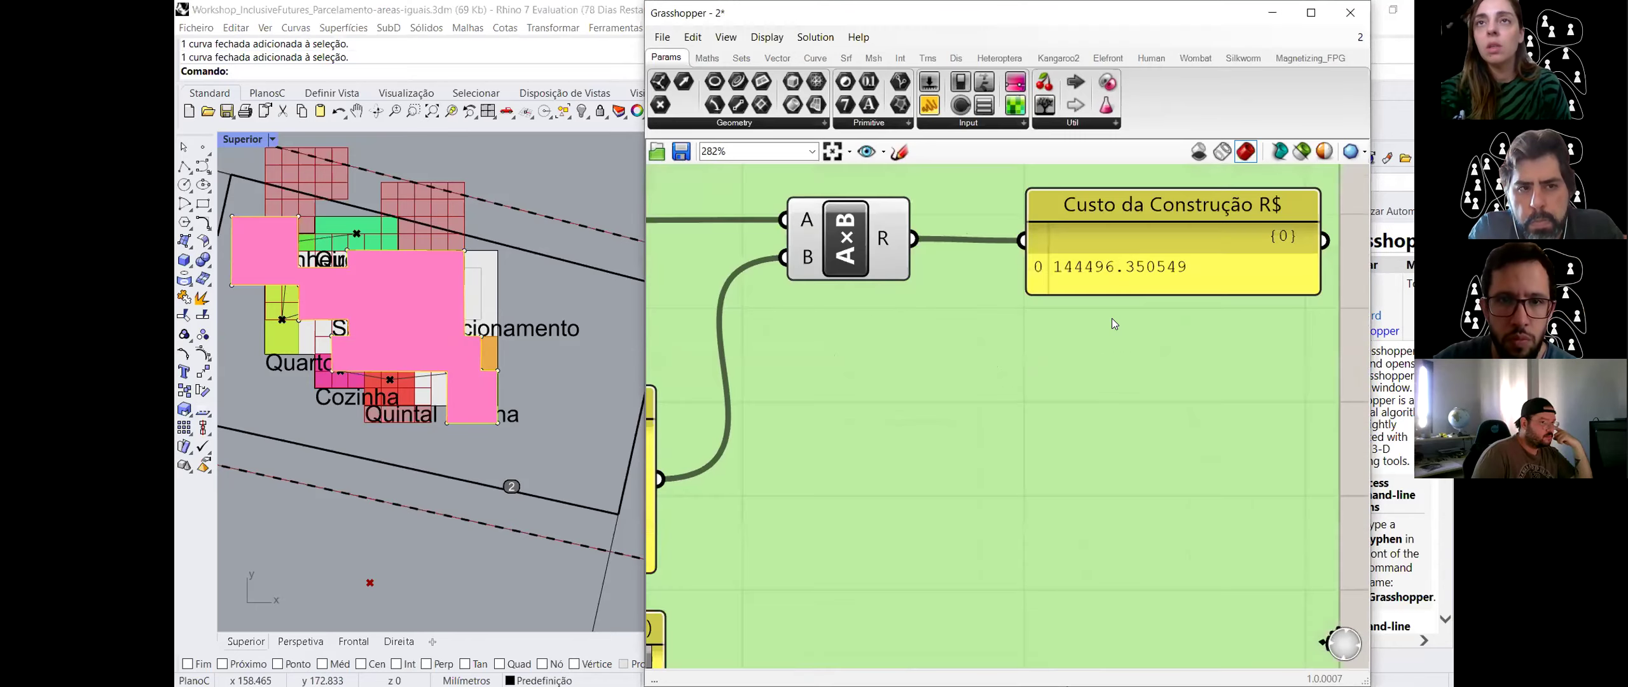
{"action": "scroll", "coordinate": [1111, 300], "scroll_direction": "up", "scroll_amount": 2}
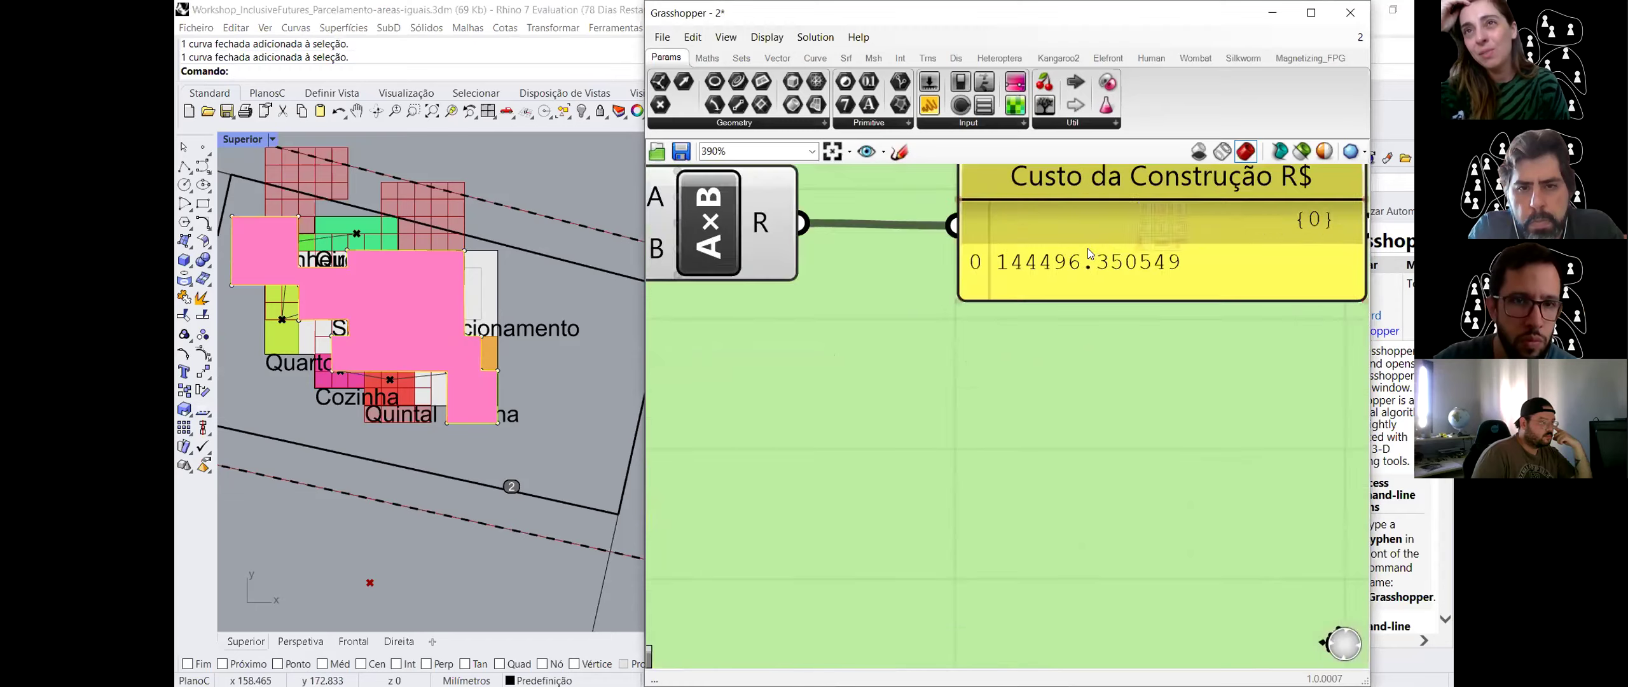
{"action": "scroll", "coordinate": [1113, 277], "scroll_direction": "down", "scroll_amount": 1}
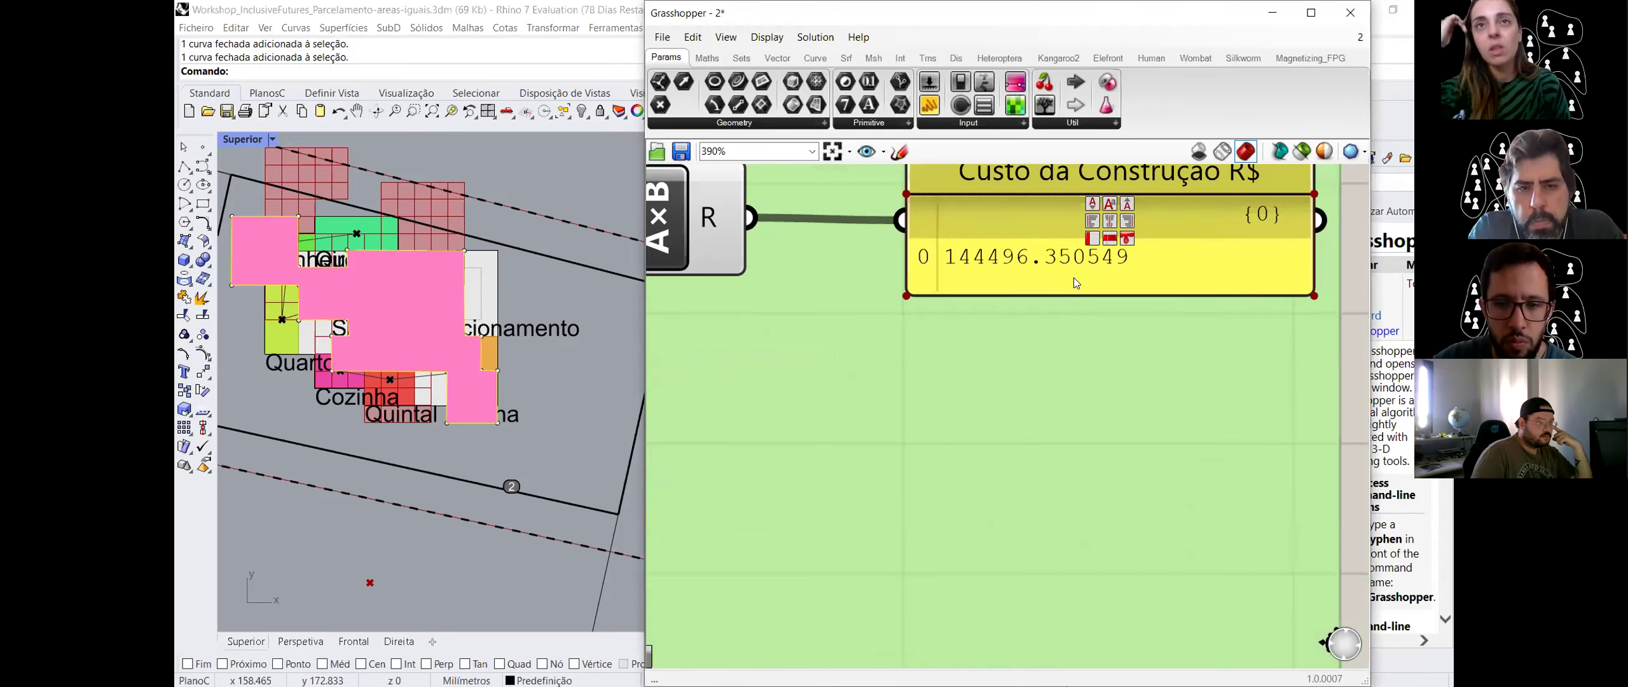
{"action": "scroll", "coordinate": [1113, 277], "scroll_direction": "down", "scroll_amount": 12}
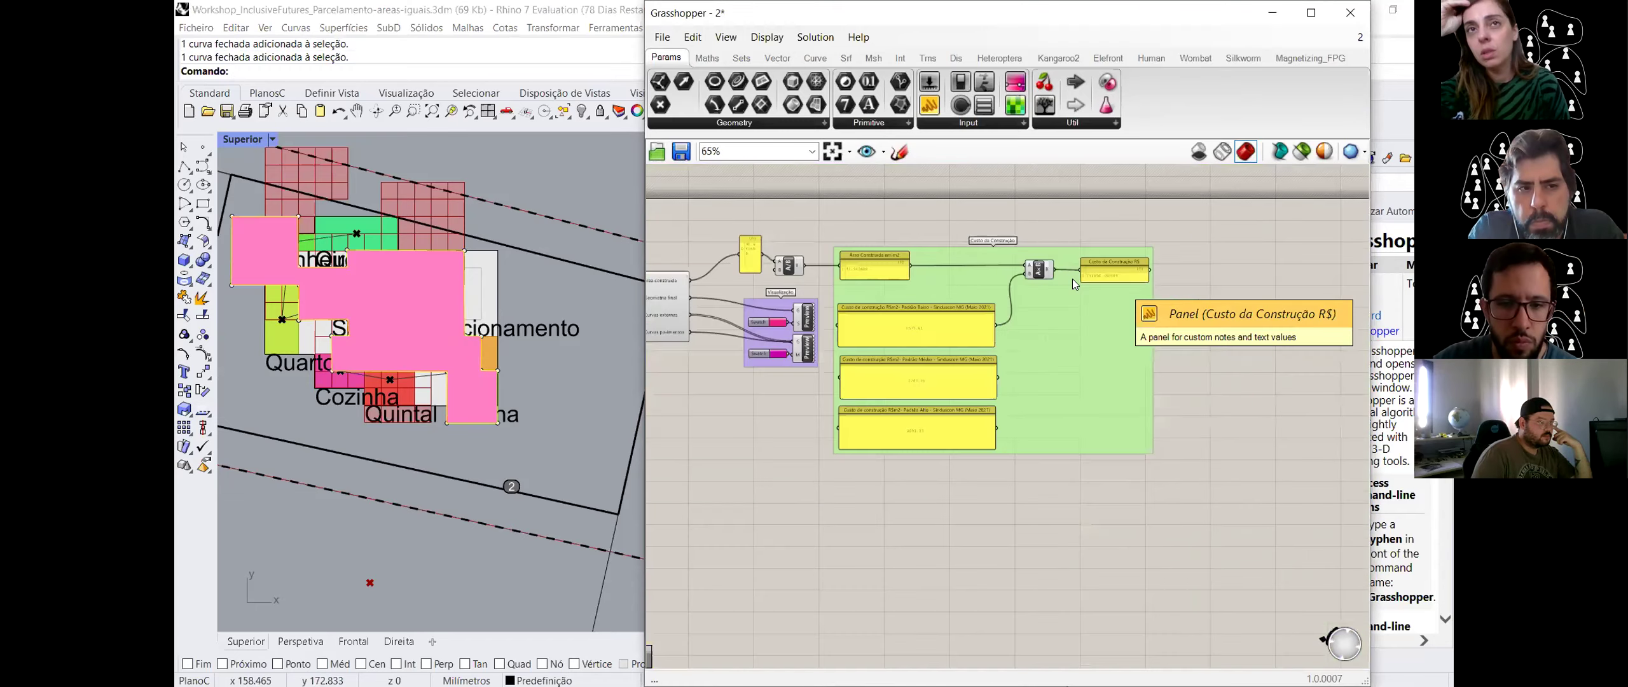
- Examine the Ocupação máxima lote component's inputs and outputs and the linked room bubbles with their areas
{"action": "scroll", "coordinate": [808, 302], "scroll_direction": "up", "scroll_amount": 5}
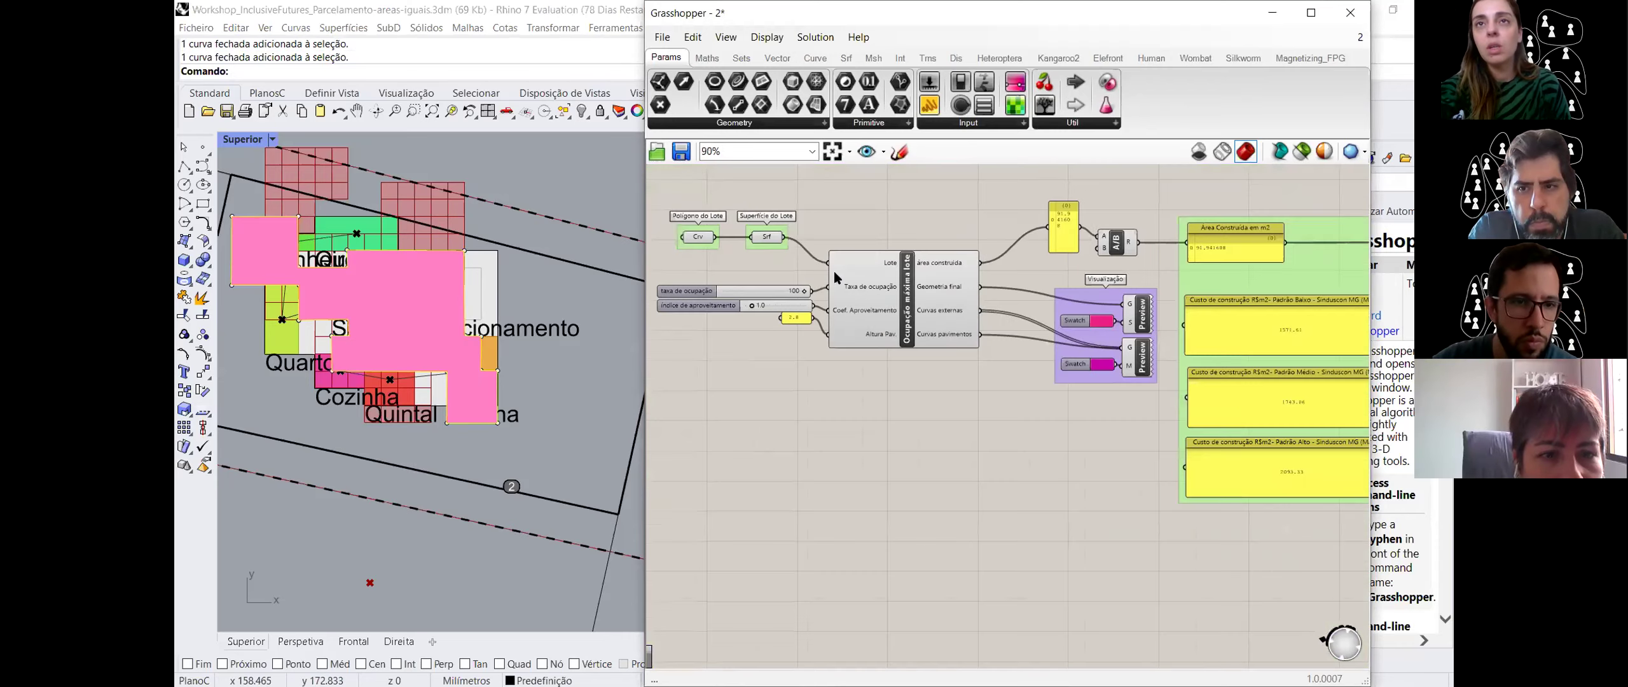
{"action": "scroll", "coordinate": [970, 289], "scroll_direction": "up", "scroll_amount": 1}
{"action": "scroll", "coordinate": [913, 316], "scroll_direction": "down", "scroll_amount": 4}
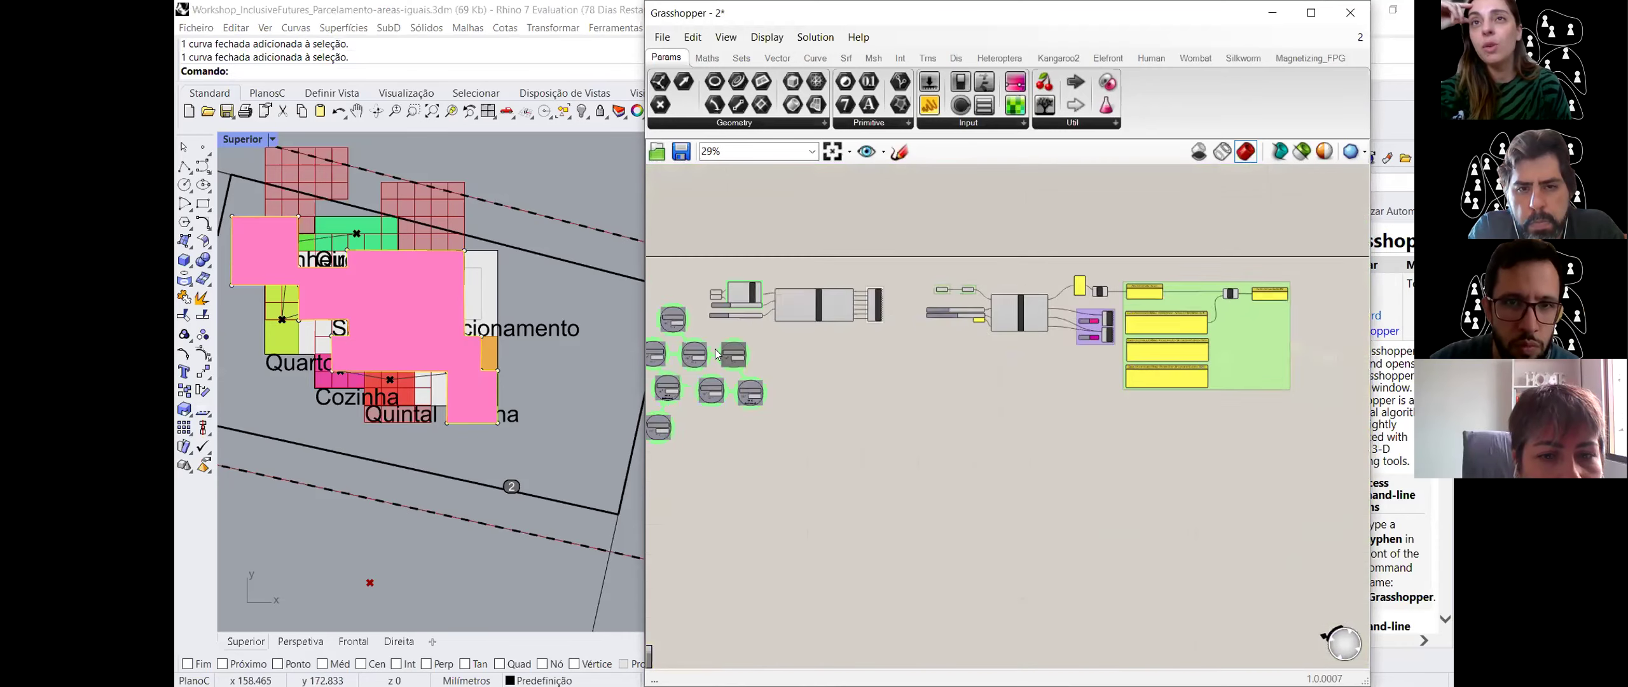
{"action": "scroll", "coordinate": [748, 340], "scroll_direction": "up", "scroll_amount": 4}
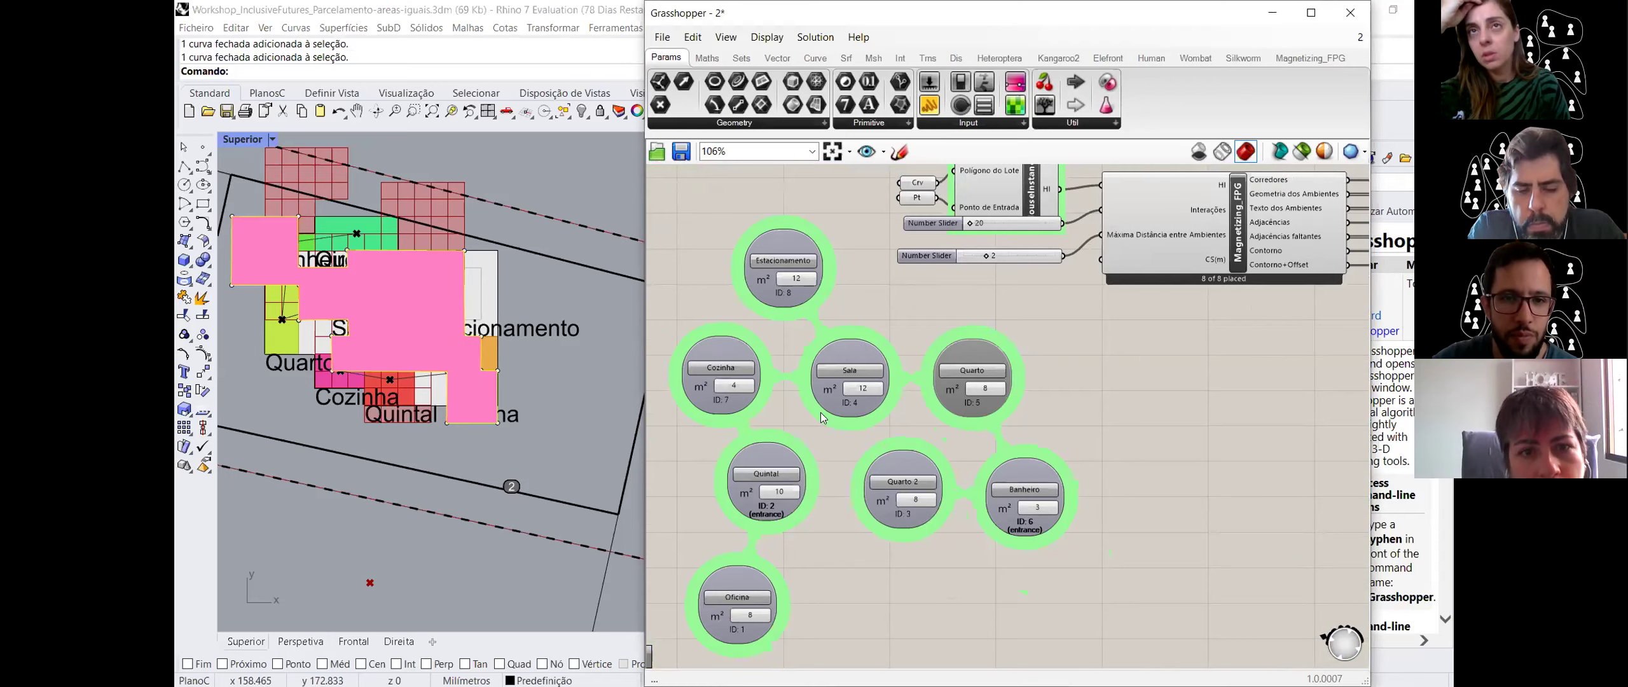
{"action": "scroll", "coordinate": [819, 437], "scroll_direction": "down", "scroll_amount": 2}
{"action": "scroll", "coordinate": [819, 438], "scroll_direction": "up", "scroll_amount": 2}
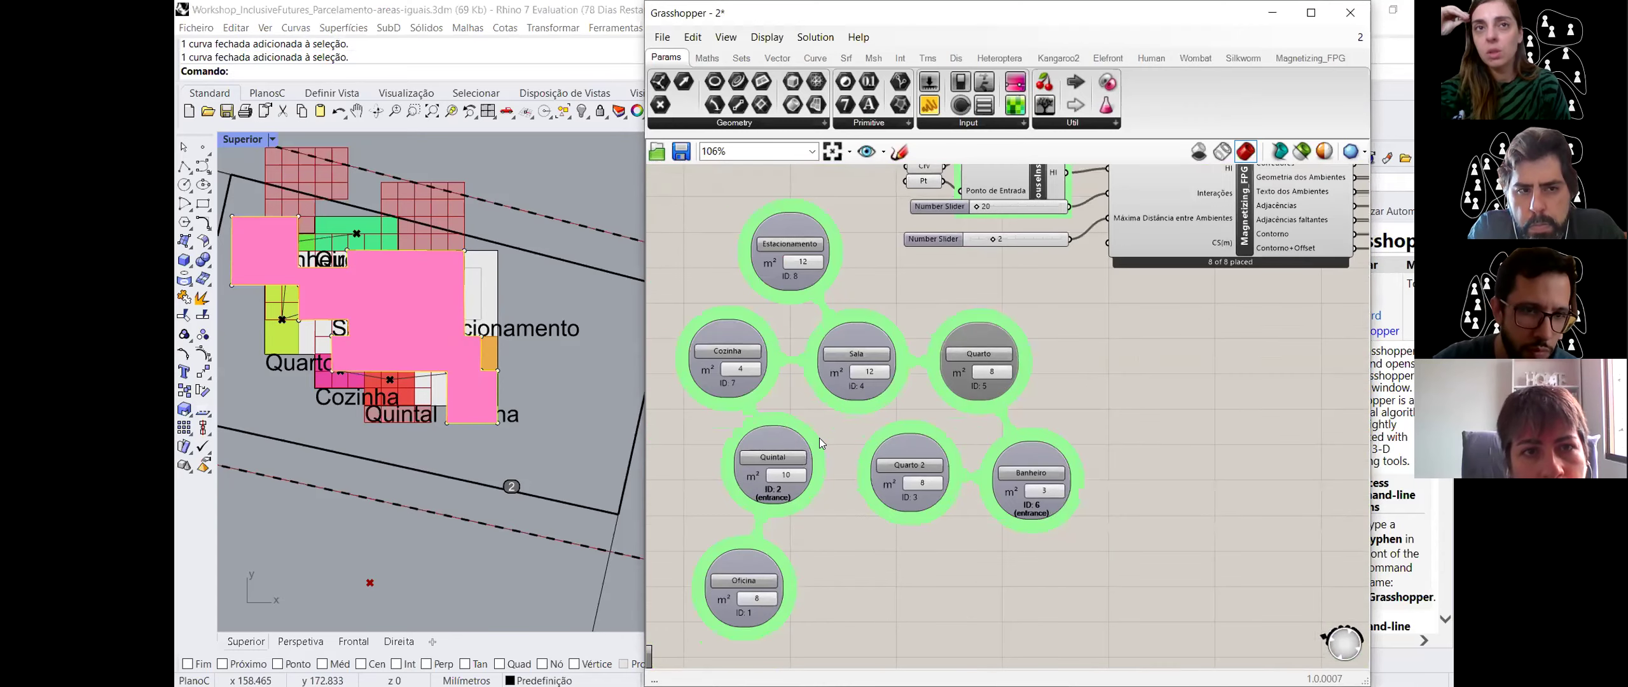
{"action": "scroll", "coordinate": [838, 432], "scroll_direction": "down", "scroll_amount": 8}
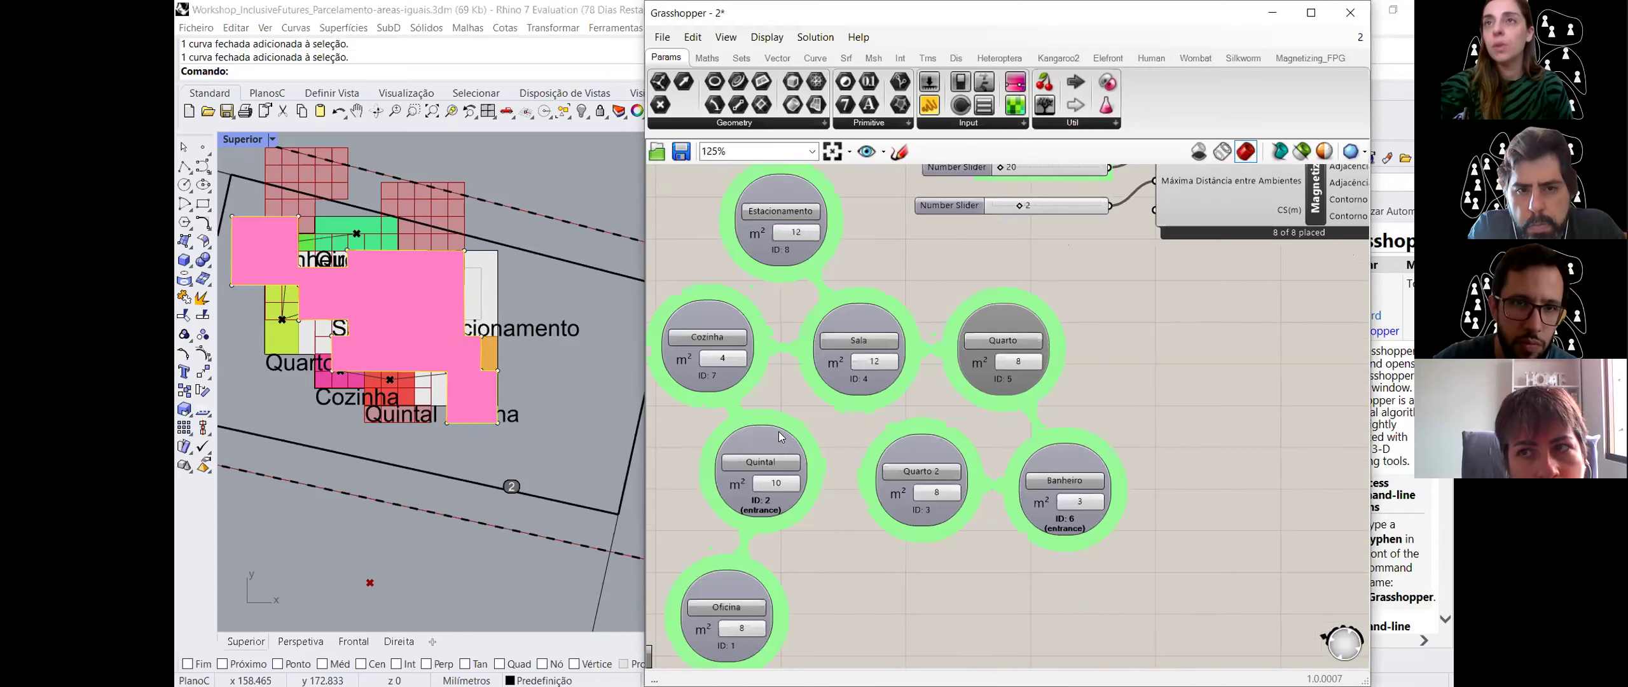
- Trace the built area from Ocupação máxima lote through the cost panels to Custo da Construção R$ and return to the room bubbles
{"action": "right_click_drag", "start_coordinate": [1322, 356], "coordinate": [1017, 343]}
{"action": "scroll", "coordinate": [1162, 287], "scroll_direction": "up", "scroll_amount": 2}
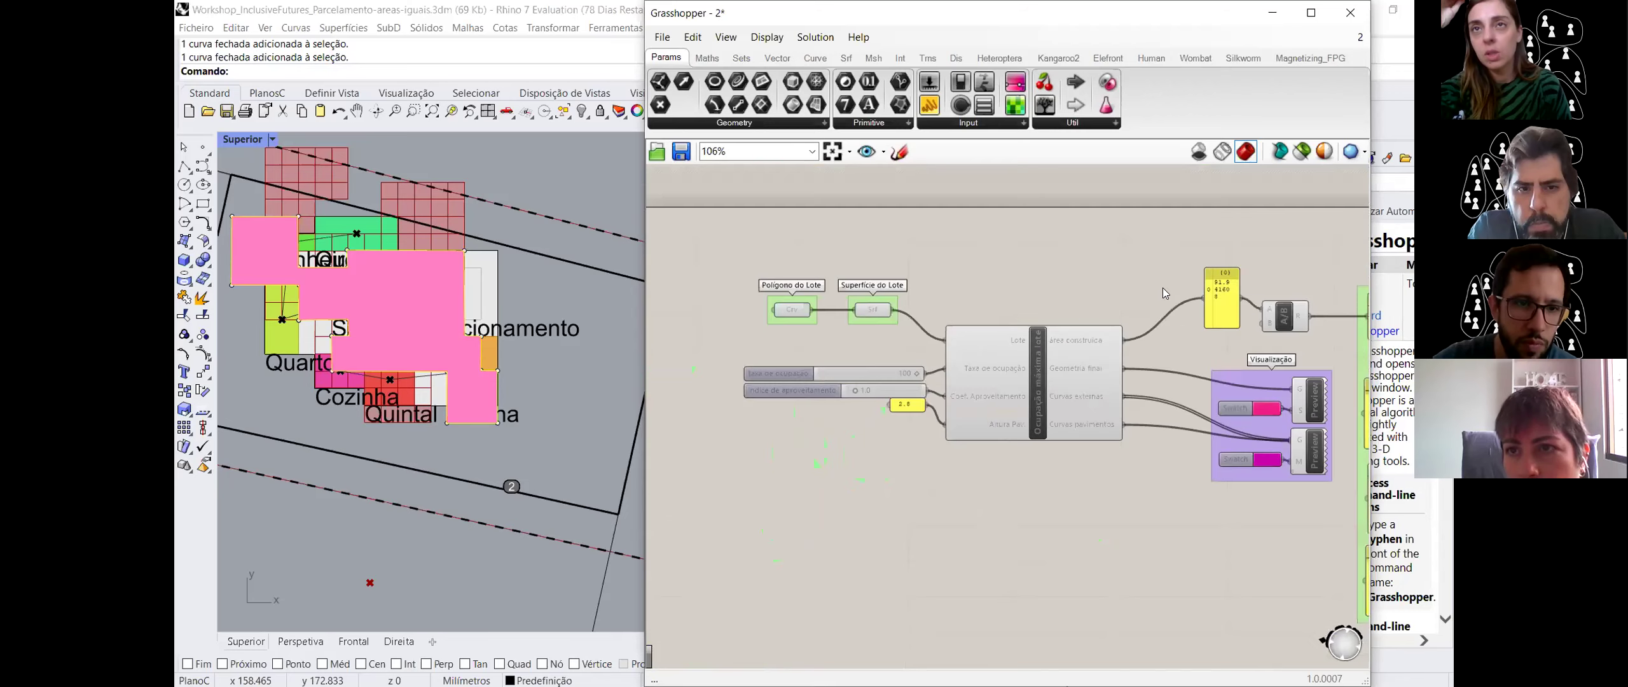
{"action": "scroll", "coordinate": [1000, 271], "scroll_direction": "up", "scroll_amount": 2}
{"action": "scroll", "coordinate": [999, 271], "scroll_direction": "up", "scroll_amount": 3}
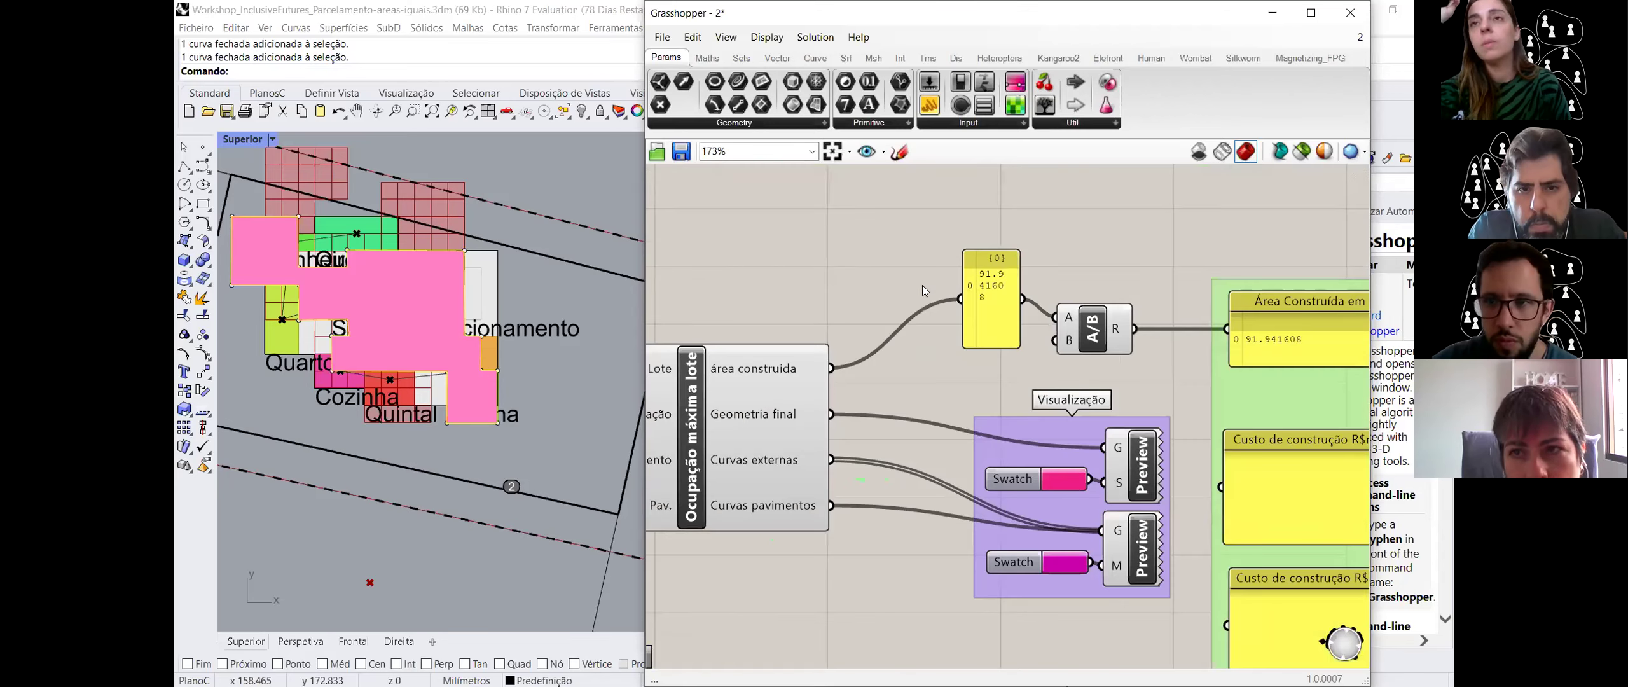
{"action": "scroll", "coordinate": [925, 290], "scroll_direction": "down", "scroll_amount": 3}
{"action": "right_click_drag", "start_coordinate": [1059, 413], "coordinate": [985, 408]}
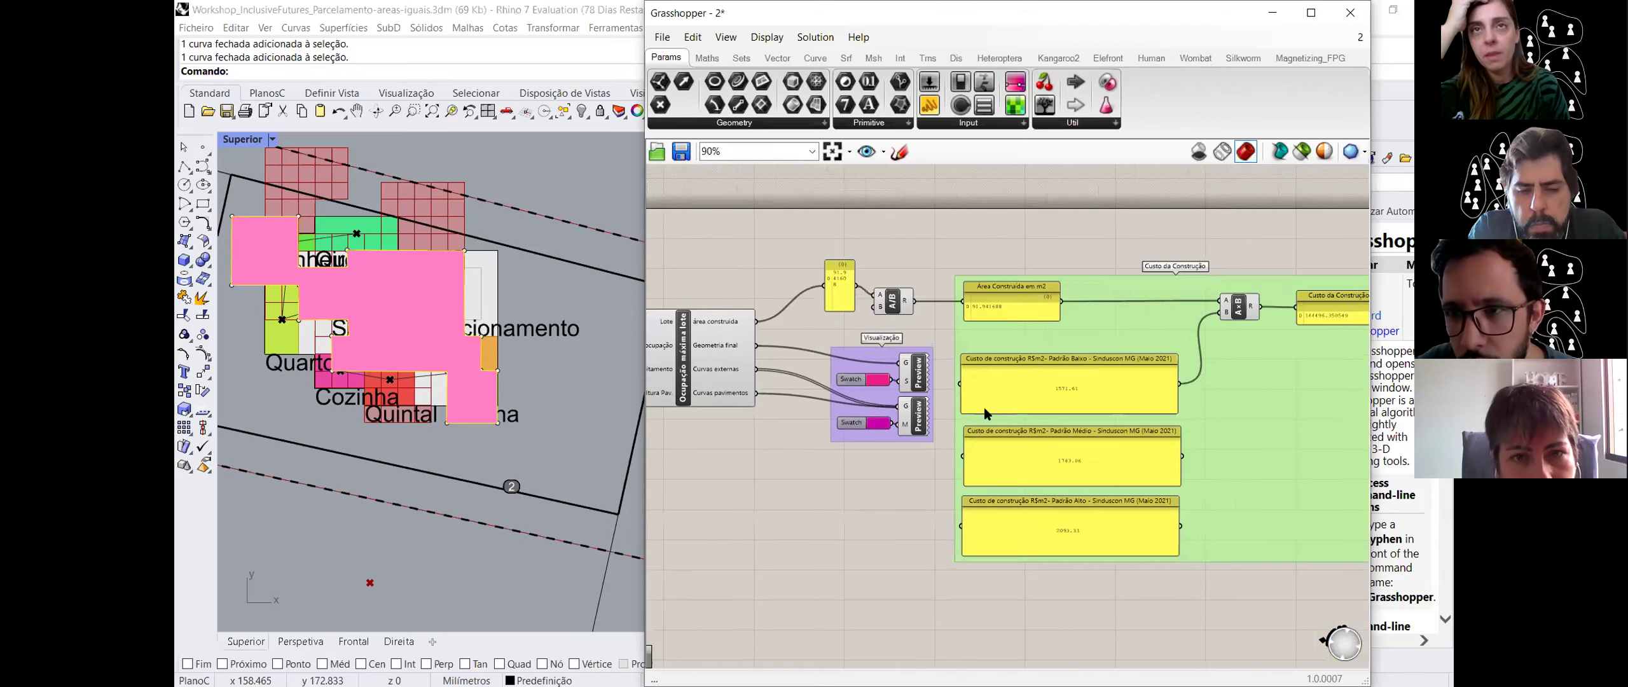
{"action": "scroll", "coordinate": [985, 413], "scroll_direction": "up", "scroll_amount": 4}
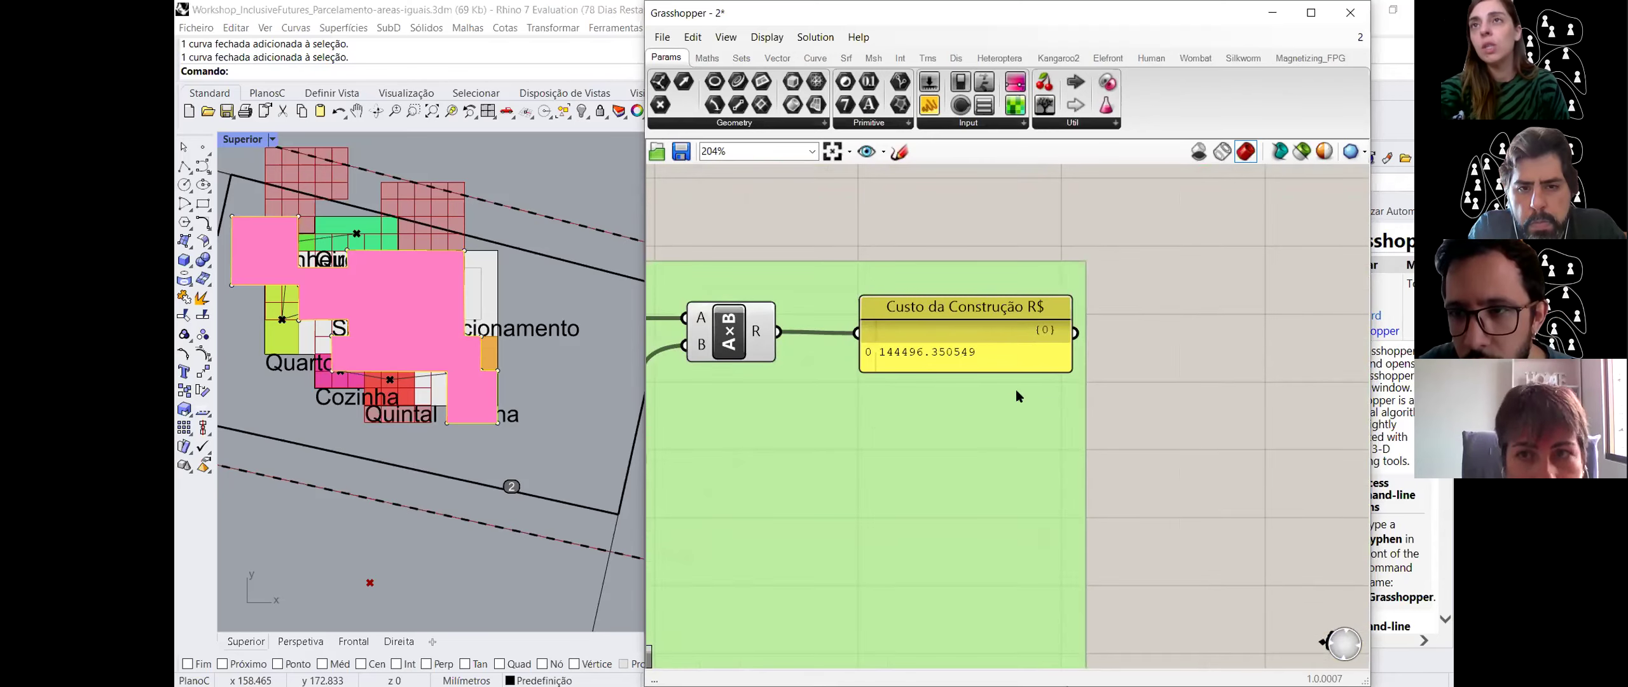
{"action": "scroll", "coordinate": [1014, 389], "scroll_direction": "down", "scroll_amount": 3}
{"action": "scroll", "coordinate": [697, 398], "scroll_direction": "down", "scroll_amount": 3}
{"action": "right_click_drag", "start_coordinate": [780, 433], "coordinate": [820, 426]}
{"action": "scroll", "coordinate": [820, 426], "scroll_direction": "up", "scroll_amount": 3}
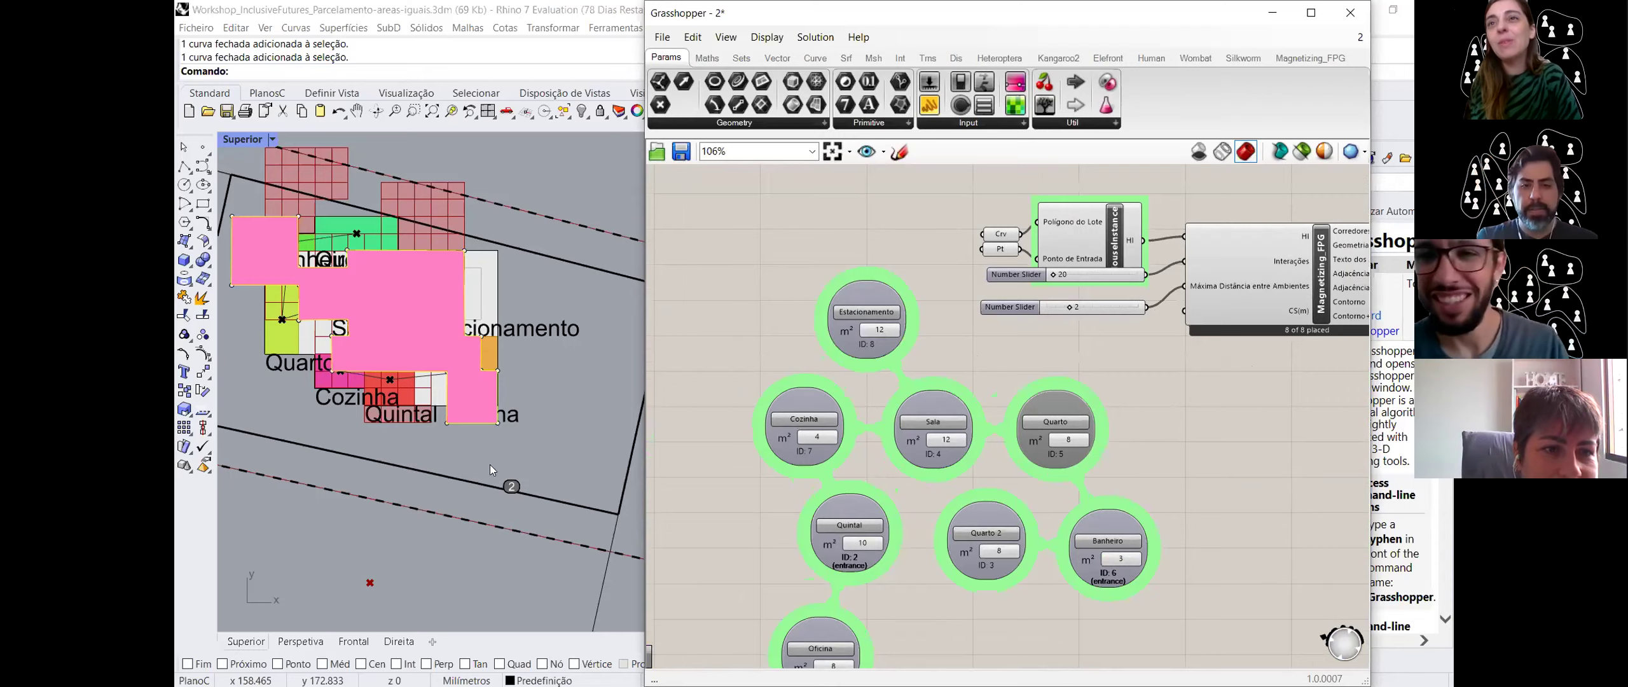
- Inspect the extruded house volume on lot 2 and its surroundings in the Perspetiva viewport
{"action": "left_click", "coordinate": [300, 642]}
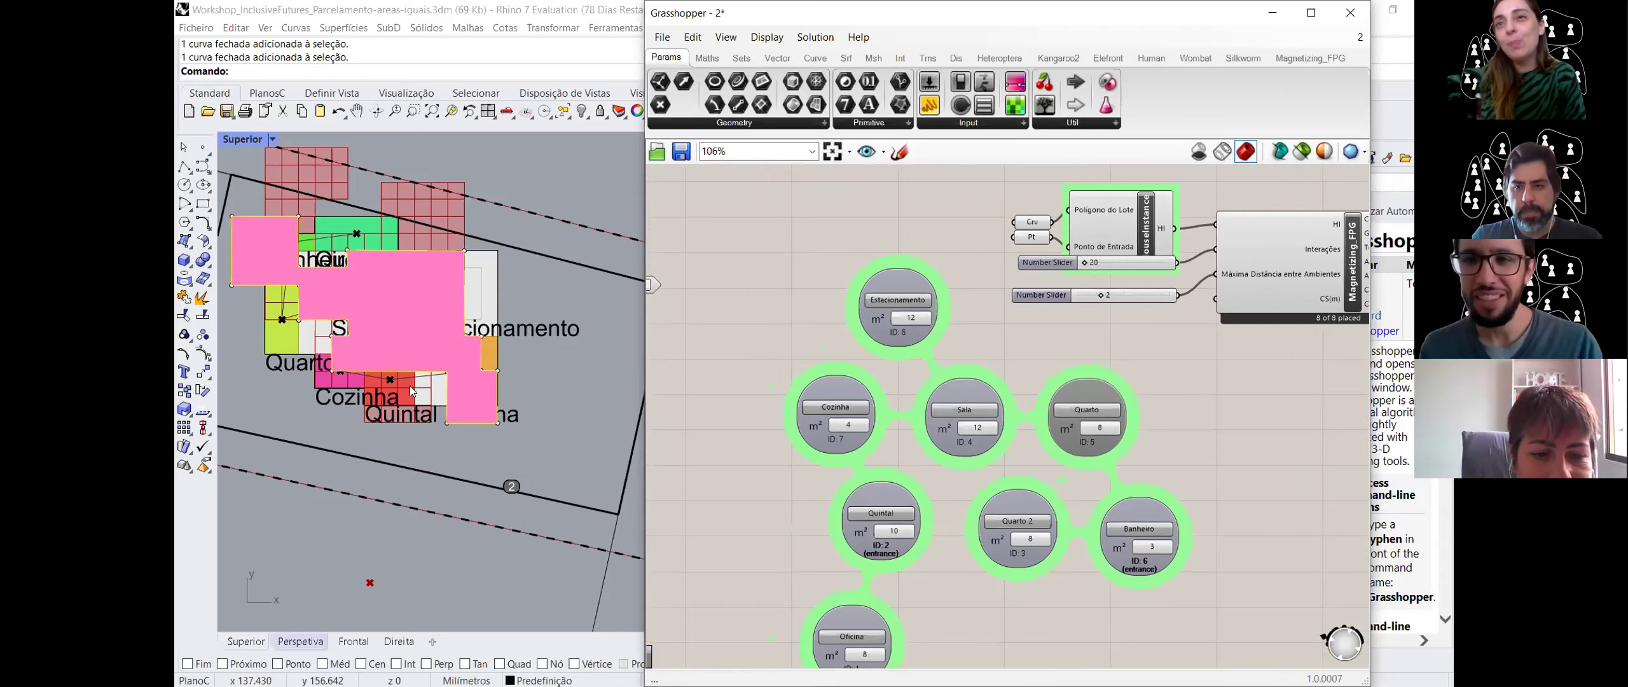
{"action": "right_click_drag", "start_coordinate": [435, 472], "coordinate": [475, 397]}
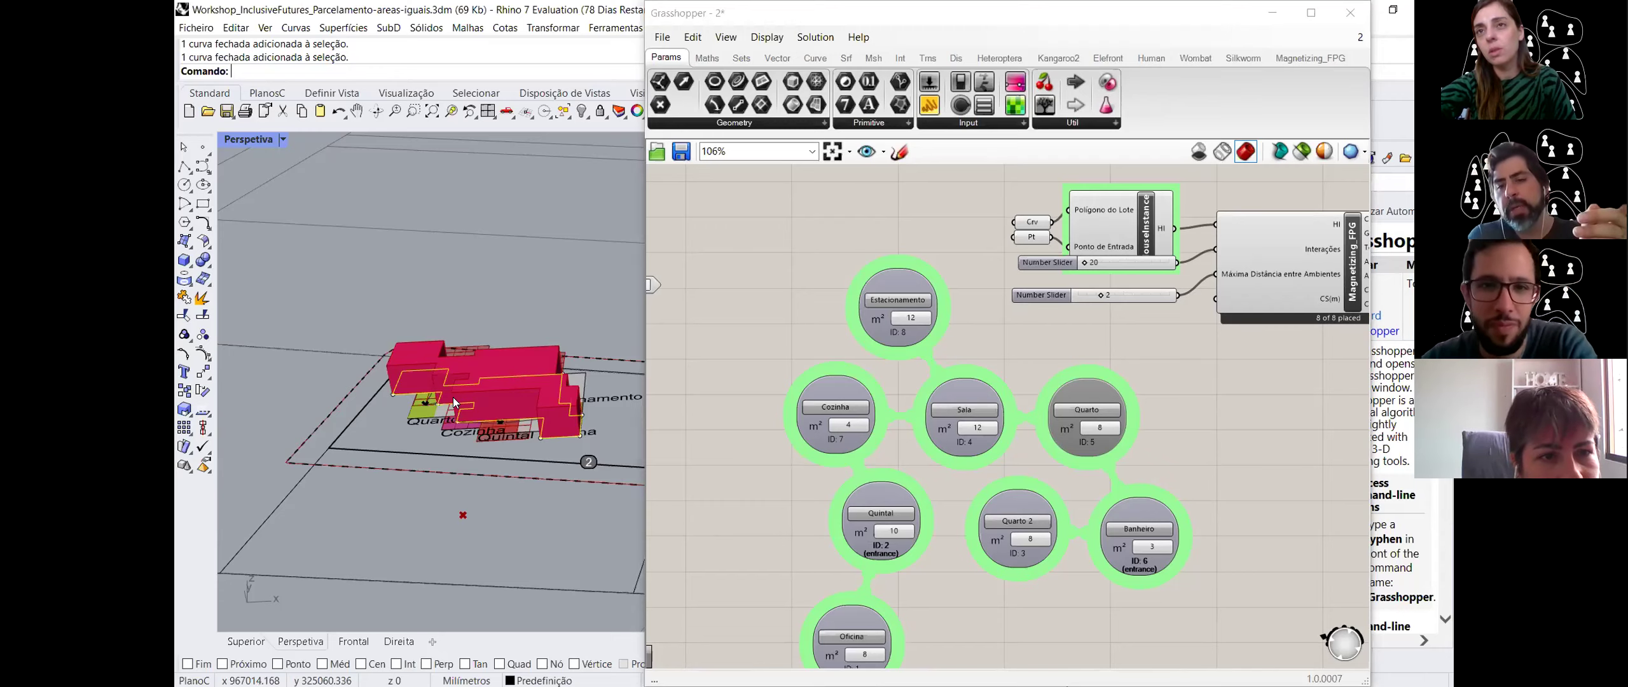
{"action": "scroll", "coordinate": [453, 397], "scroll_direction": "down", "scroll_amount": 3}
{"action": "scroll", "coordinate": [427, 398], "scroll_direction": "up", "scroll_amount": 3}
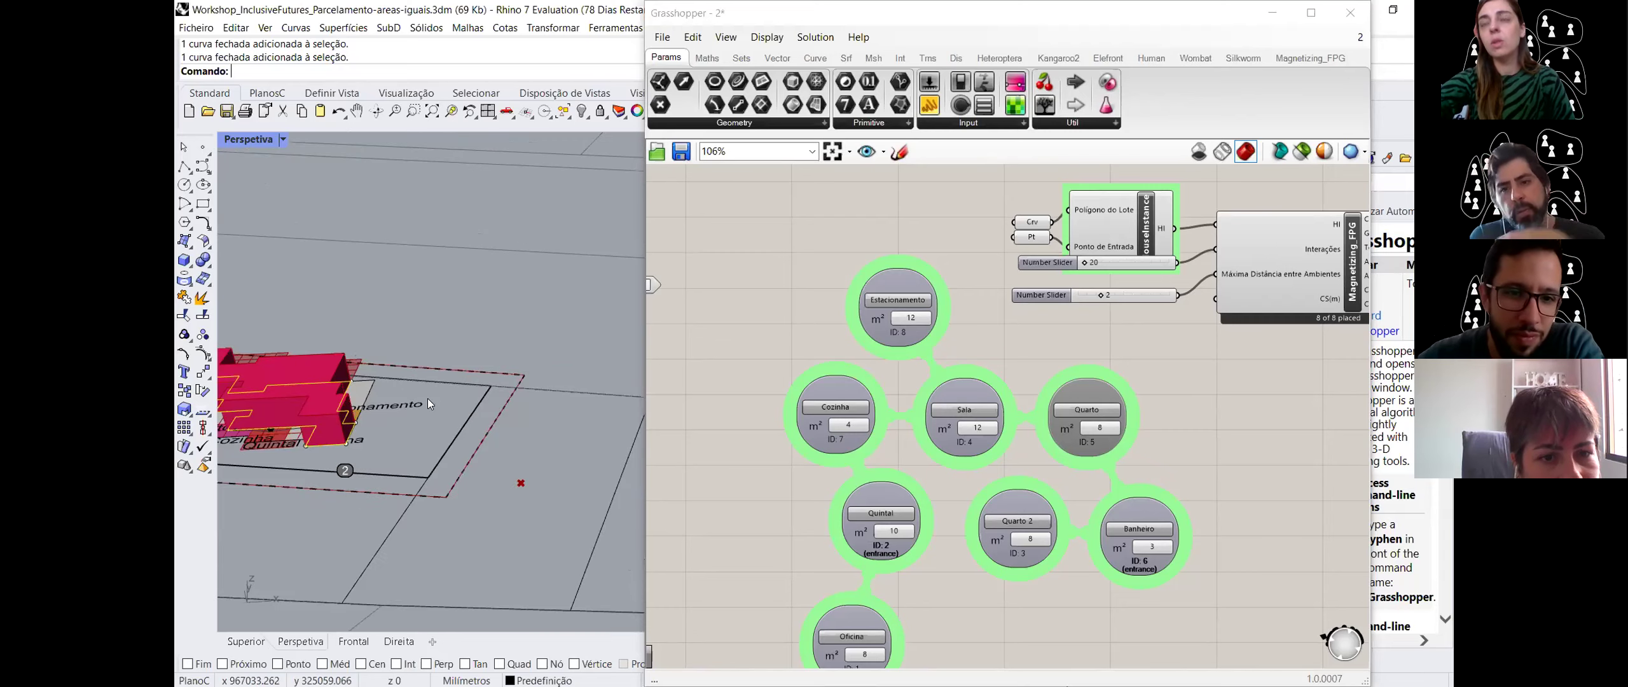
{"action": "right_click_drag", "start_coordinate": [297, 390], "coordinate": [358, 392], "text": "shift"}
{"action": "scroll", "coordinate": [350, 388], "scroll_direction": "down", "scroll_amount": 3}
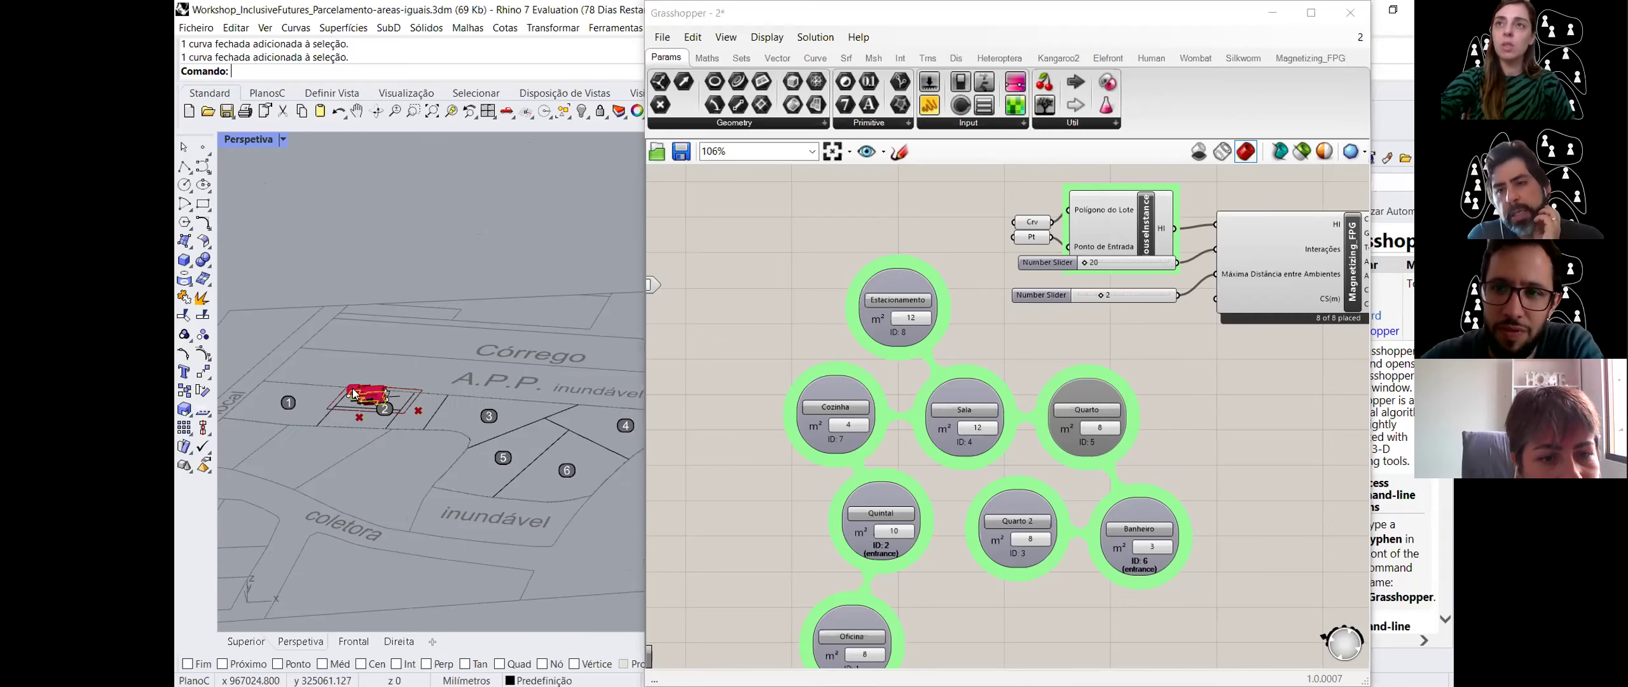
{"action": "scroll", "coordinate": [377, 389], "scroll_direction": "up", "scroll_amount": 3}
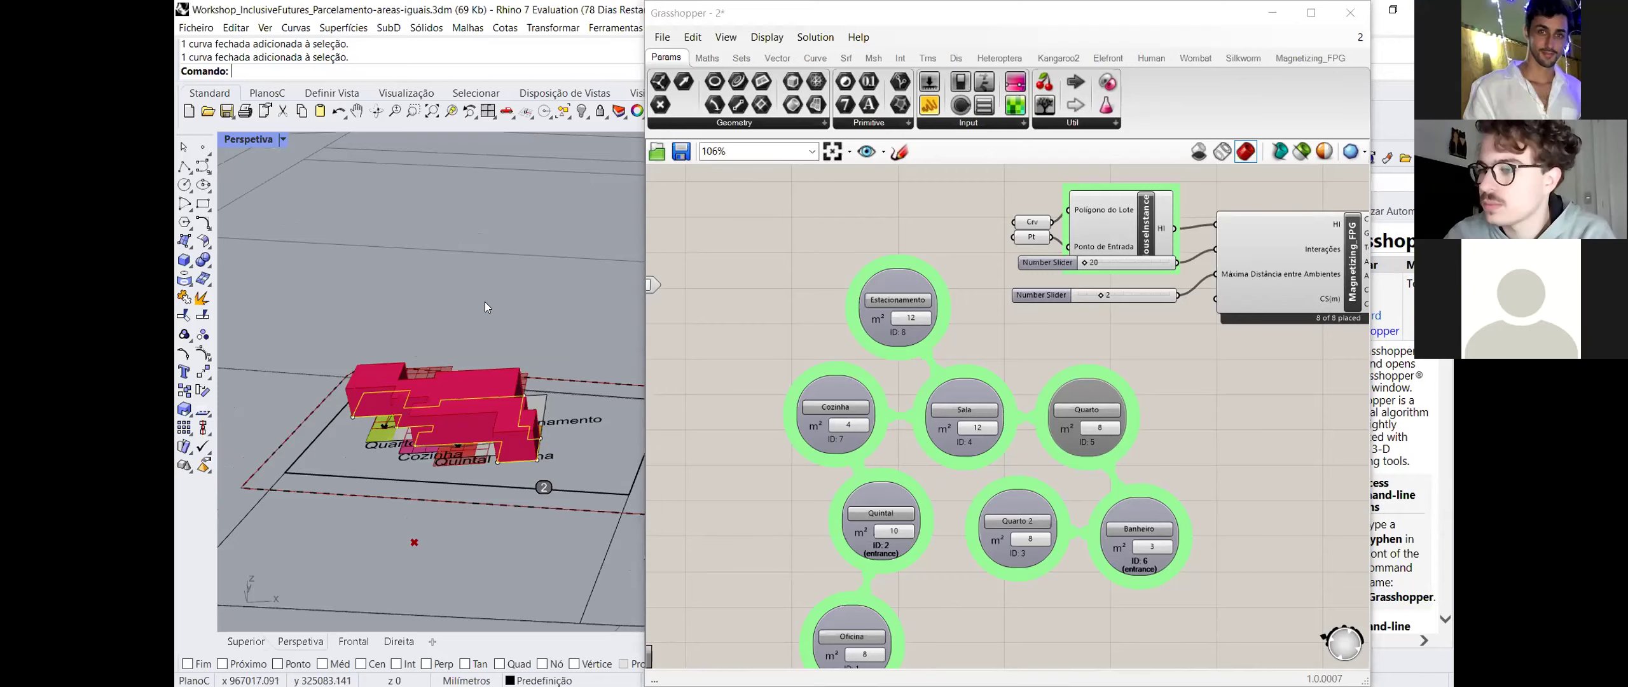
- Clear the curve selection, return to the Superior viewport and reselect the pink shape's closed boundary curve
{"action": "key", "text": "Escape"}
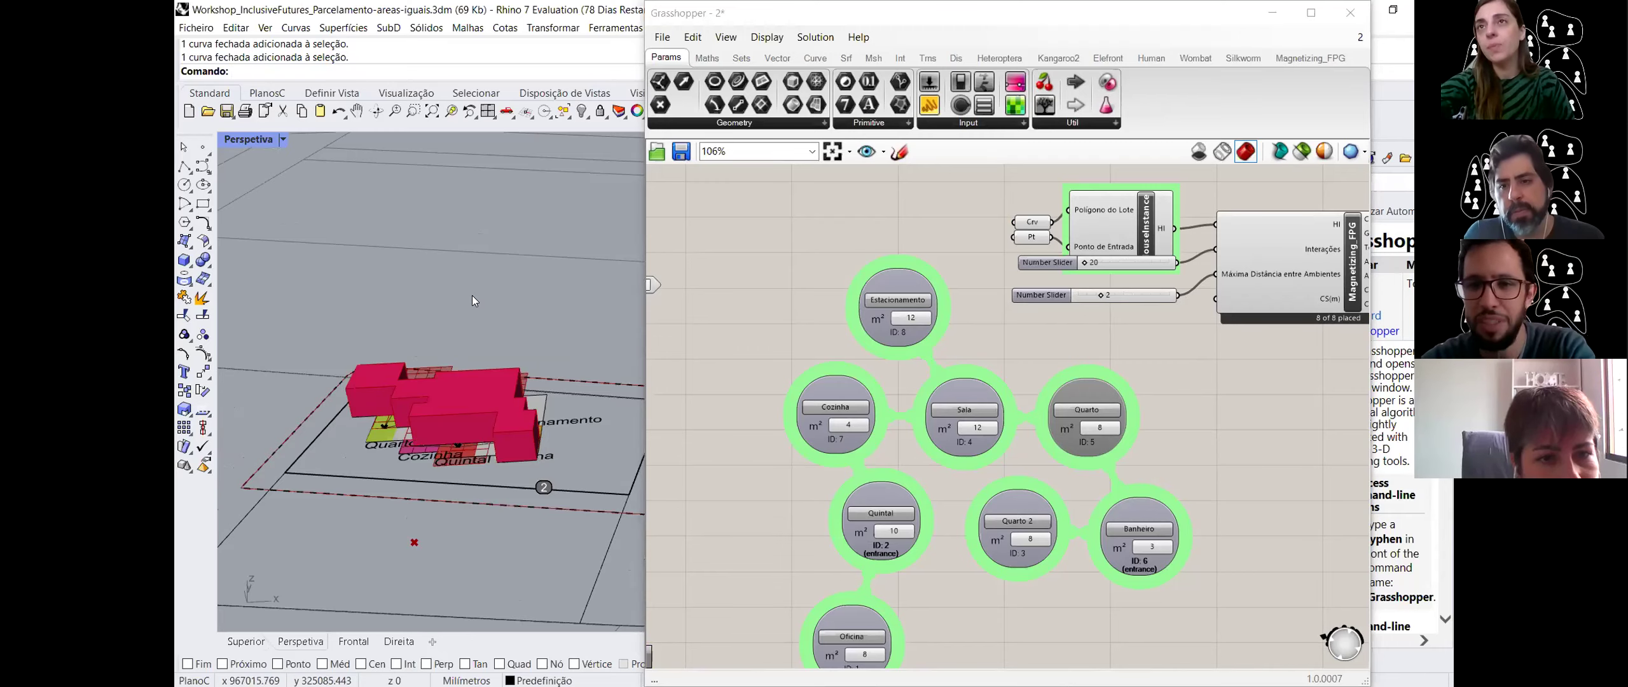
{"action": "left_click", "coordinate": [246, 641]}
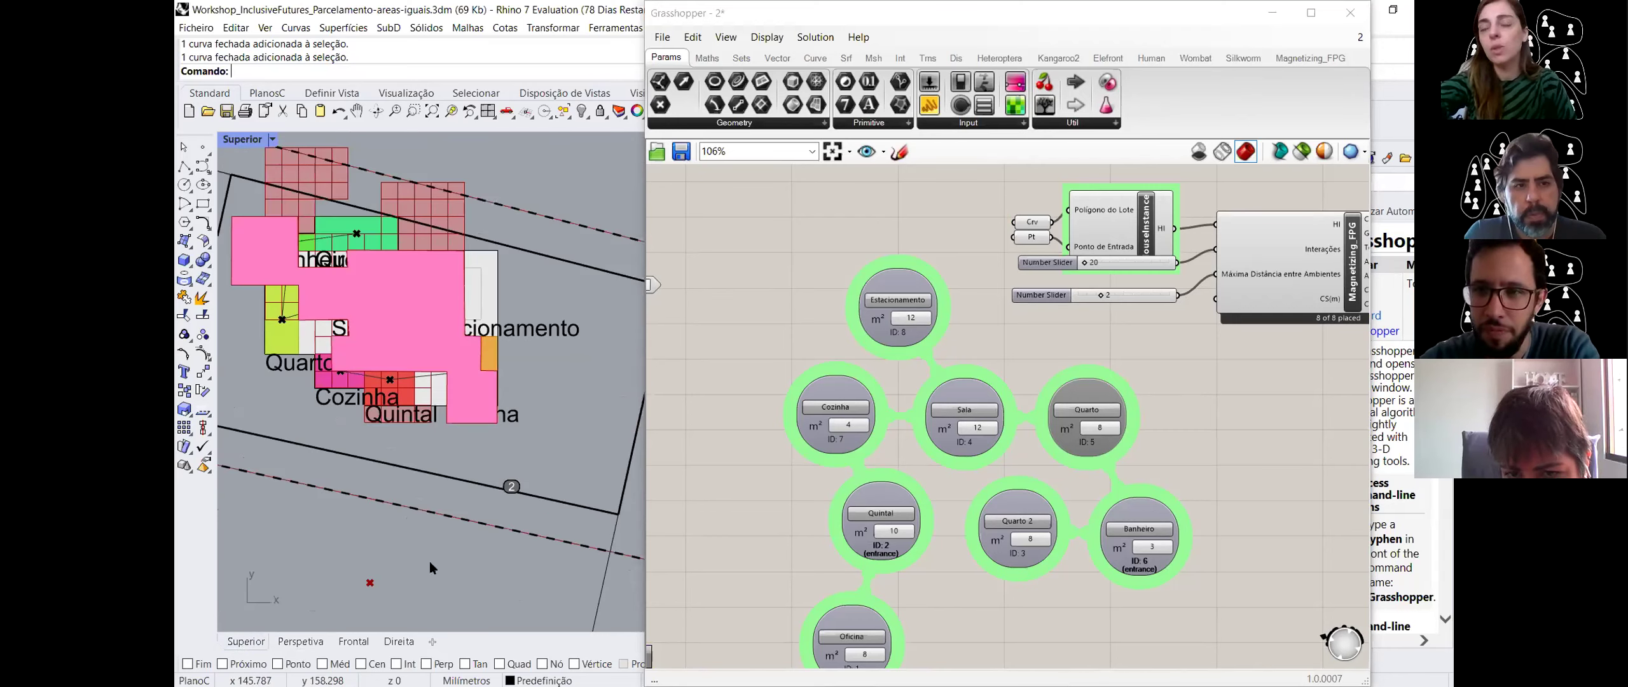
{"action": "left_click", "coordinate": [439, 375]}
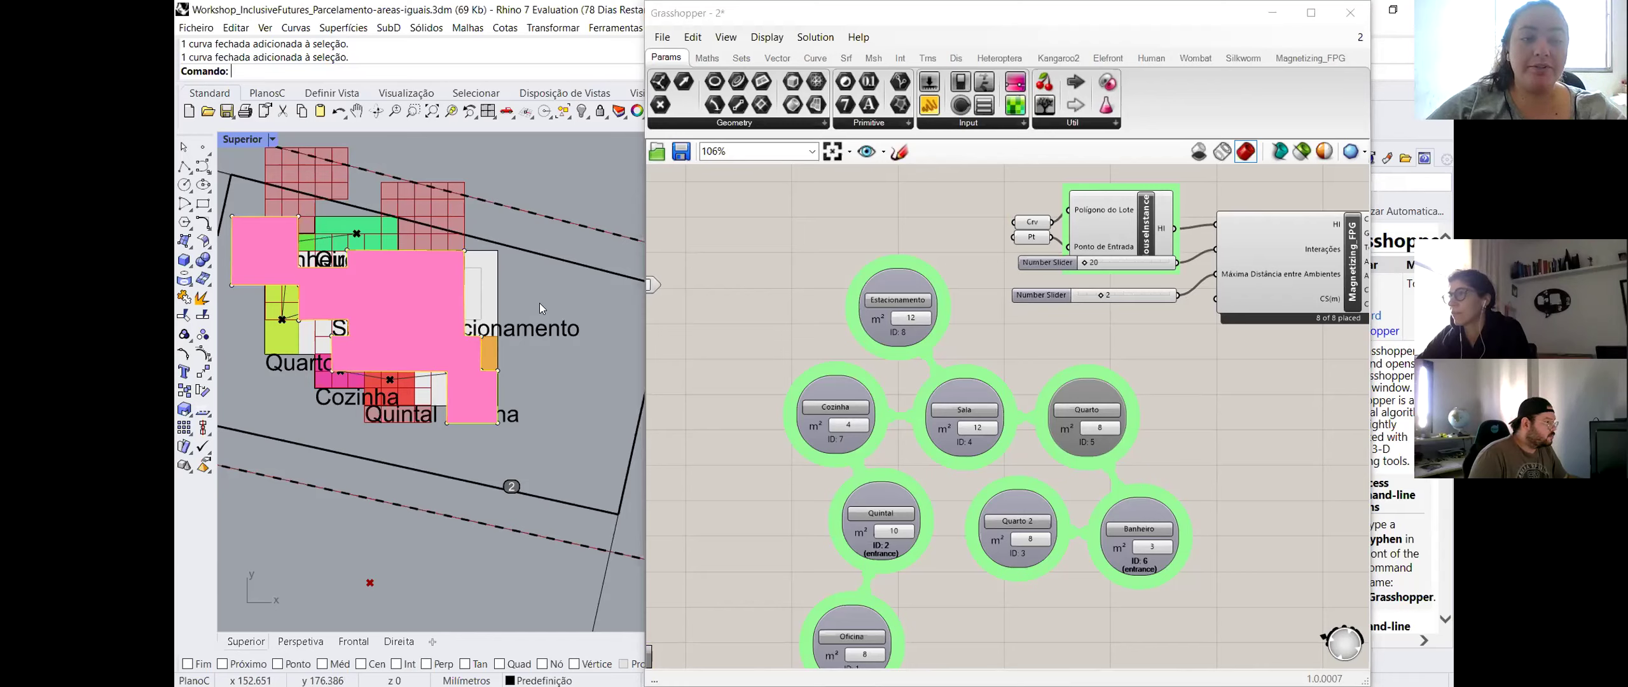
- Inspect the Polígono do Lote and Superfície do Lote parameters and the occupation sliders that feed Ocupação máxima lote
{"action": "left_click", "coordinate": [784, 350]}
{"action": "scroll", "coordinate": [1074, 353], "scroll_direction": "down", "scroll_amount": 3}
{"action": "right_click_drag", "start_coordinate": [1202, 334], "coordinate": [1094, 319]}
{"action": "scroll", "coordinate": [1094, 319], "scroll_direction": "up", "scroll_amount": 5}
{"action": "scroll", "coordinate": [1093, 319], "scroll_direction": "up", "scroll_amount": 3}
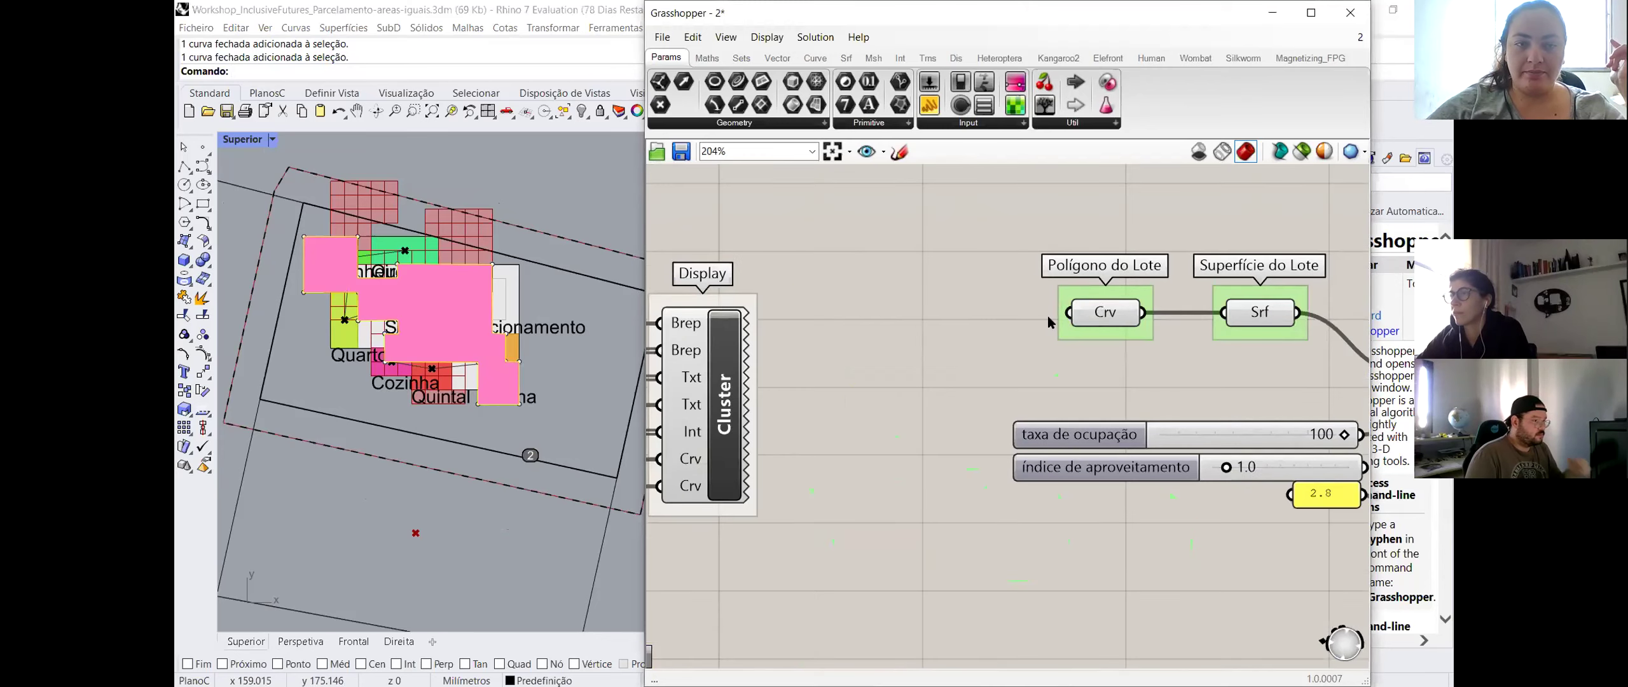
- Hide the closed boundary curve of the pink shape in the Superior viewport and start the Hide command again
{"action": "left_click", "coordinate": [459, 492]}
{"action": "left_click", "coordinate": [497, 337]}
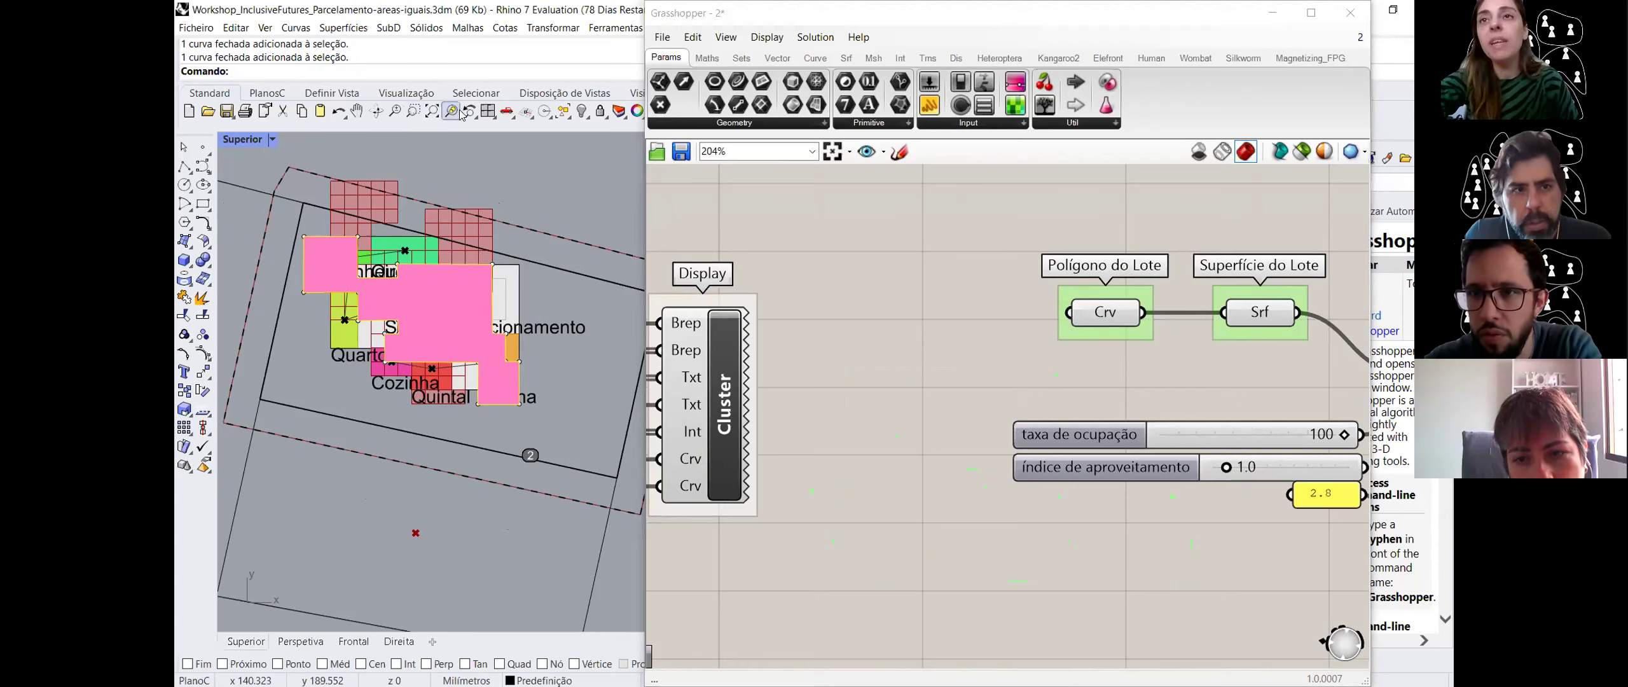
{"action": "left_click", "coordinate": [582, 112]}
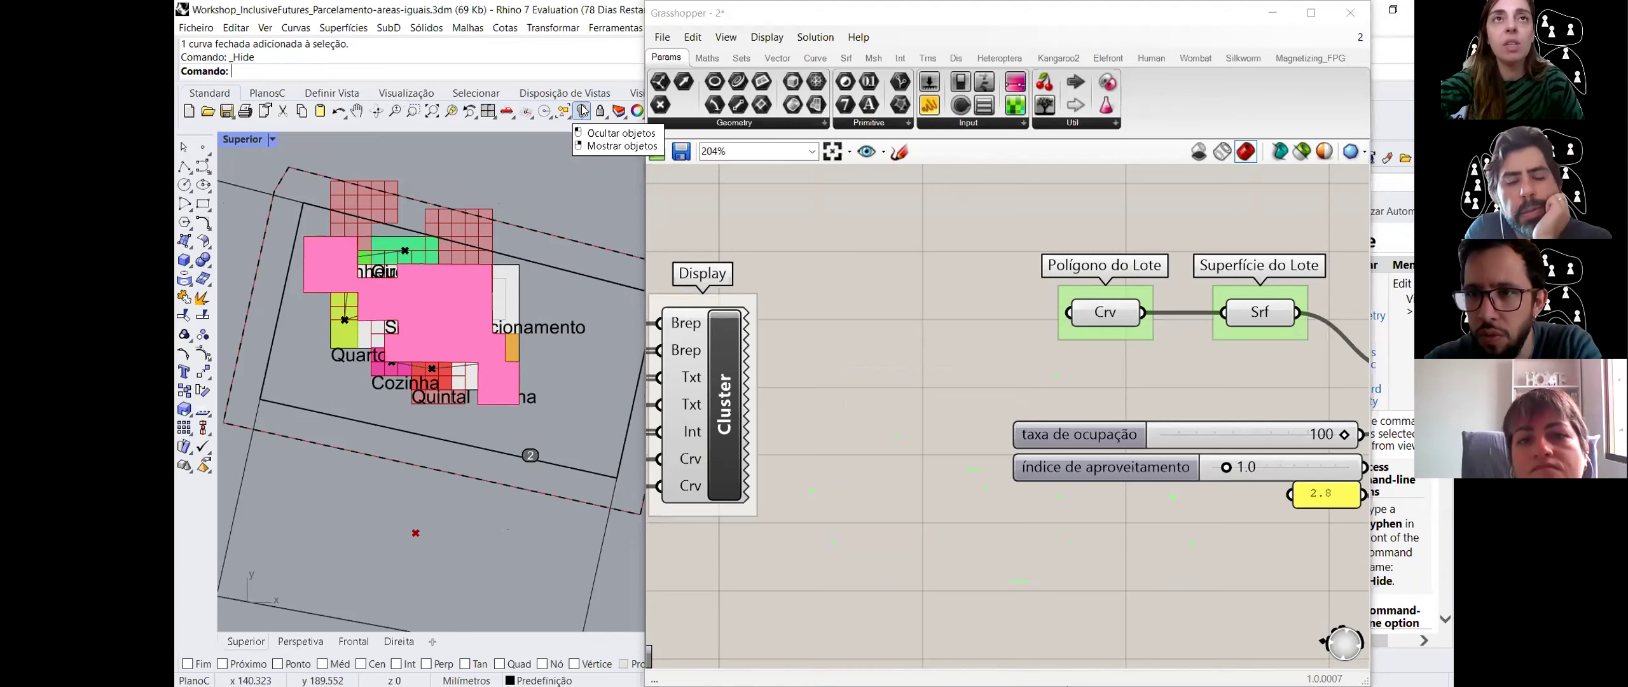
{"action": "left_click", "coordinate": [582, 110]}
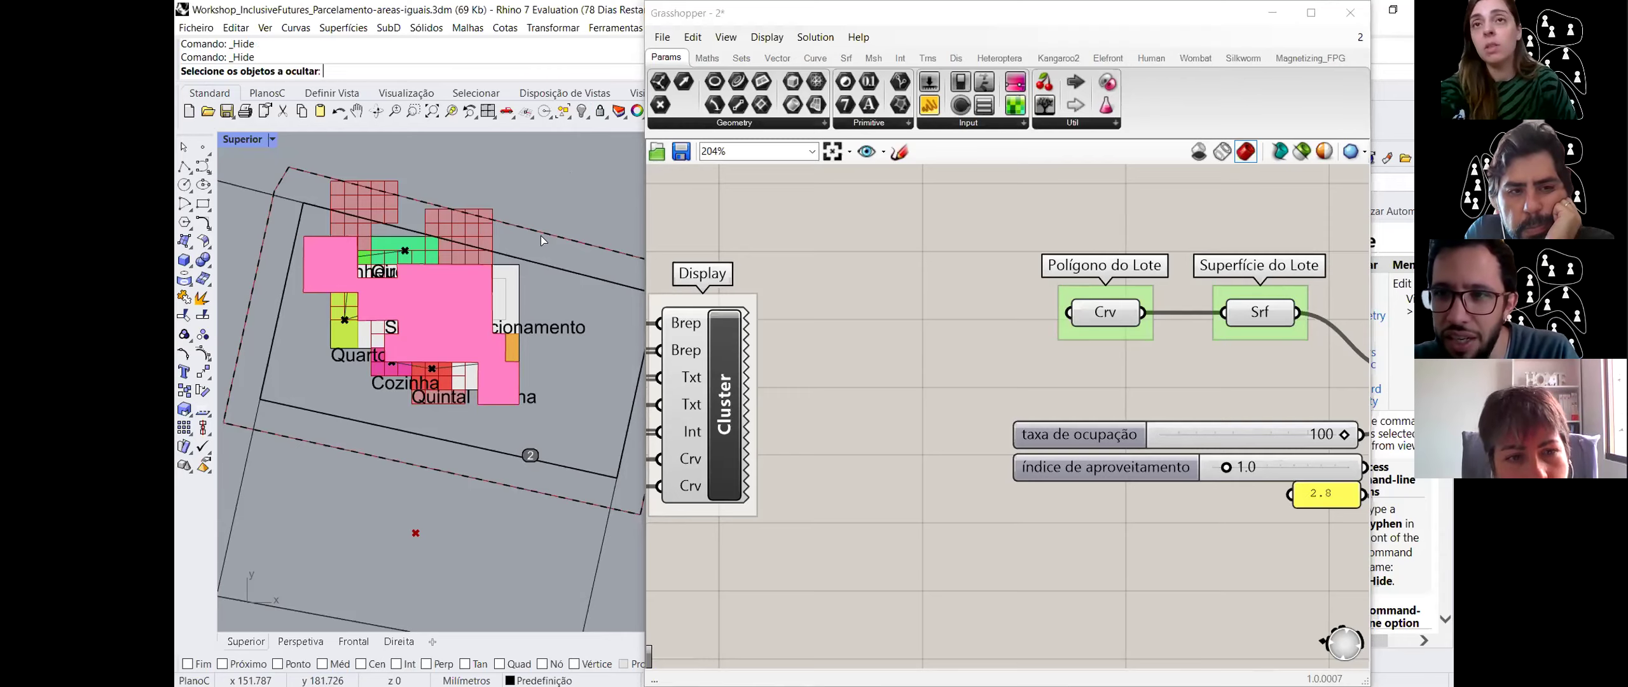
- Check the available options of the Polígono do Lote curve parameter and dismiss them without choosing any
{"action": "left_click", "coordinate": [941, 248]}
{"action": "left_click", "coordinate": [1108, 320]}
{"action": "right_click", "coordinate": [1107, 320]}
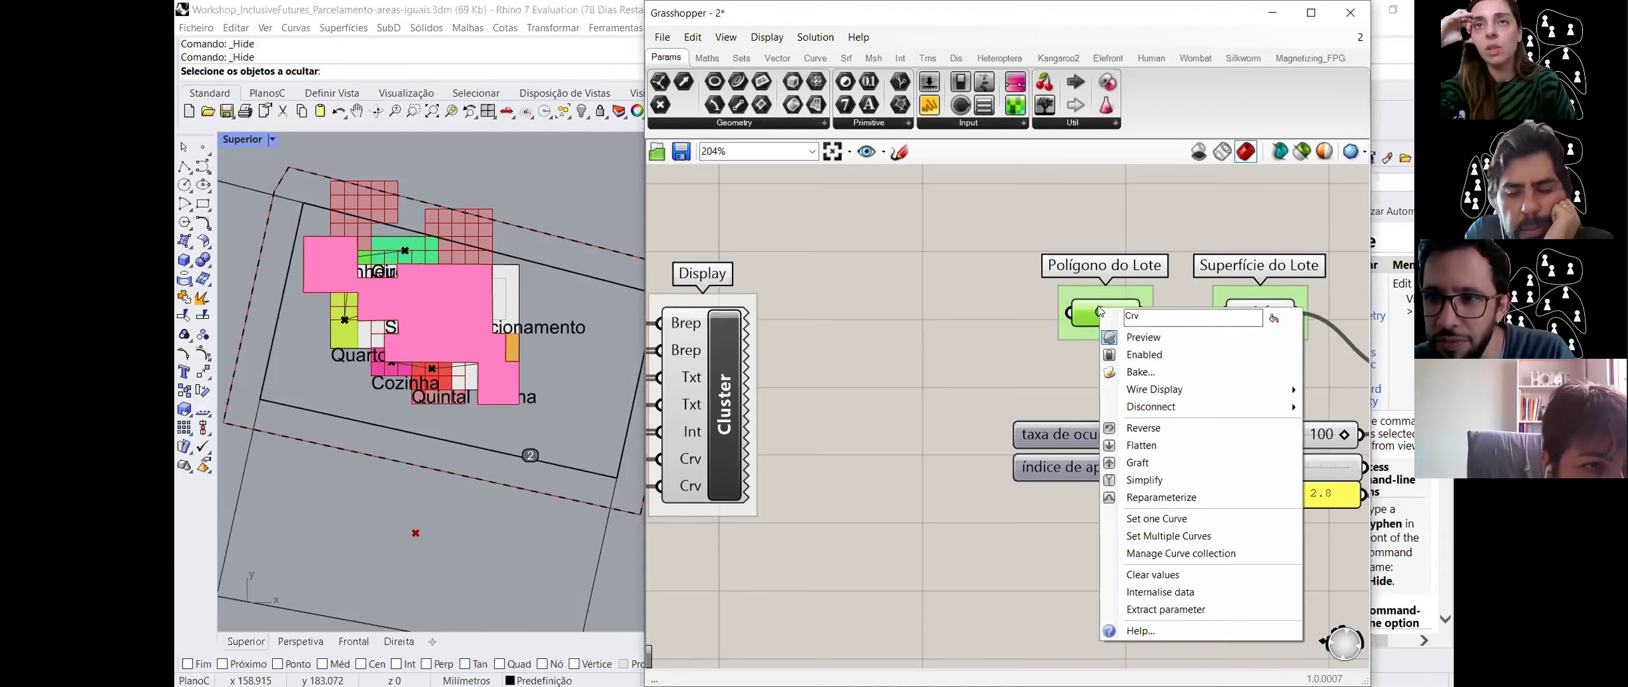
{"action": "left_click", "coordinate": [1013, 331]}
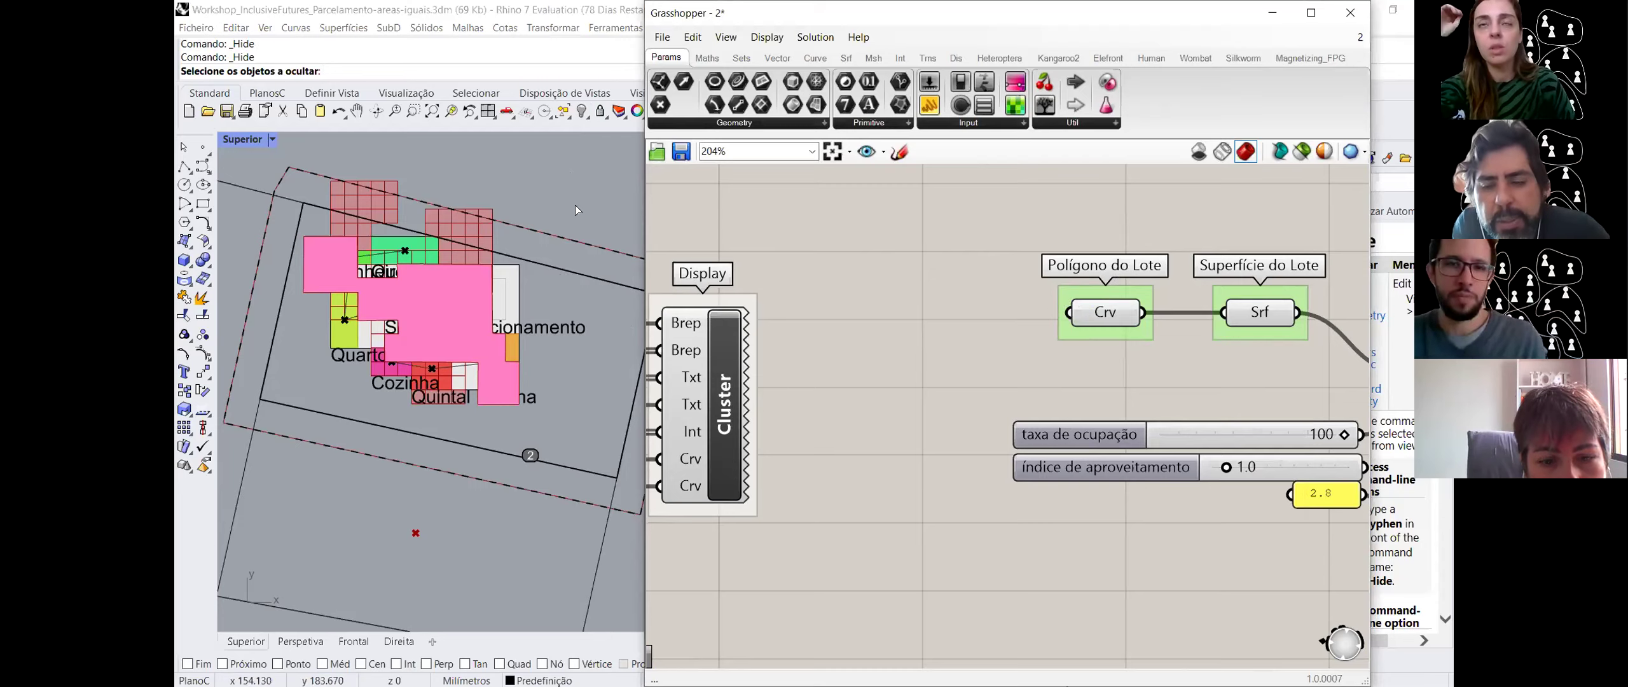
- Select the Polígono do Lote and Superfície do Lote parameters, inspect their connections, and clear the selection
{"action": "left_click", "coordinate": [1118, 321]}
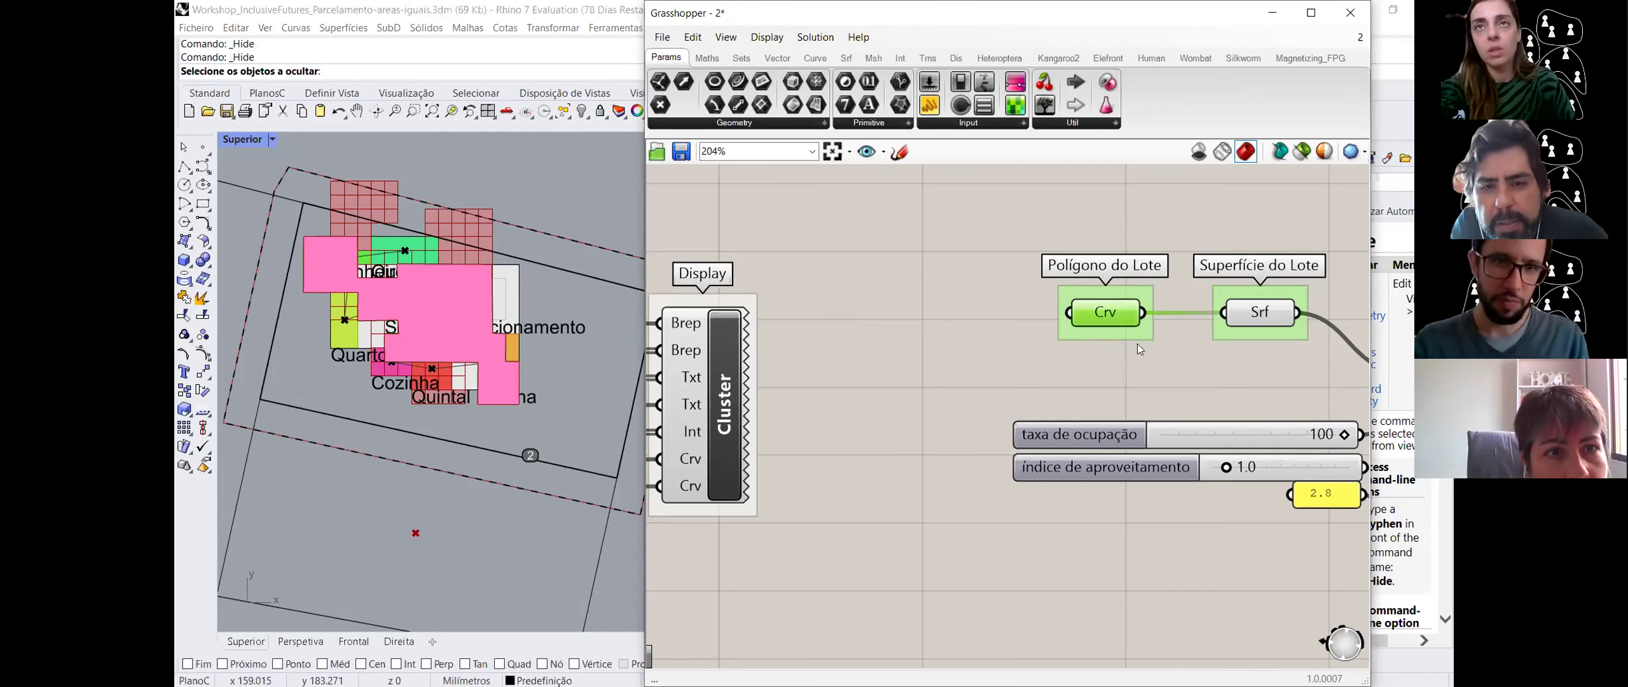
{"action": "scroll", "coordinate": [1139, 349], "scroll_direction": "down", "scroll_amount": 1}
{"action": "left_click_drag", "start_coordinate": [1125, 355], "coordinate": [843, 239]}
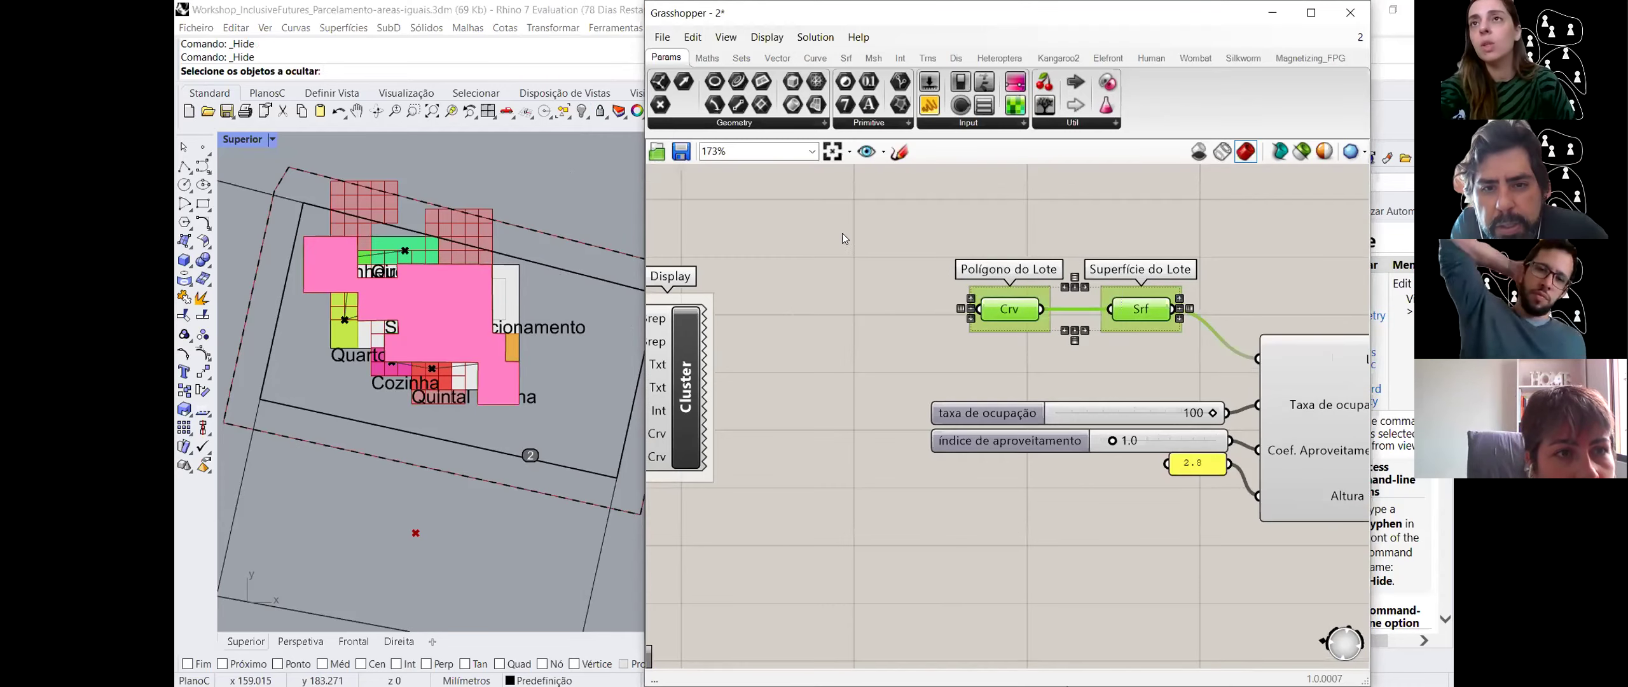
{"action": "middle_click", "coordinate": [995, 291]}
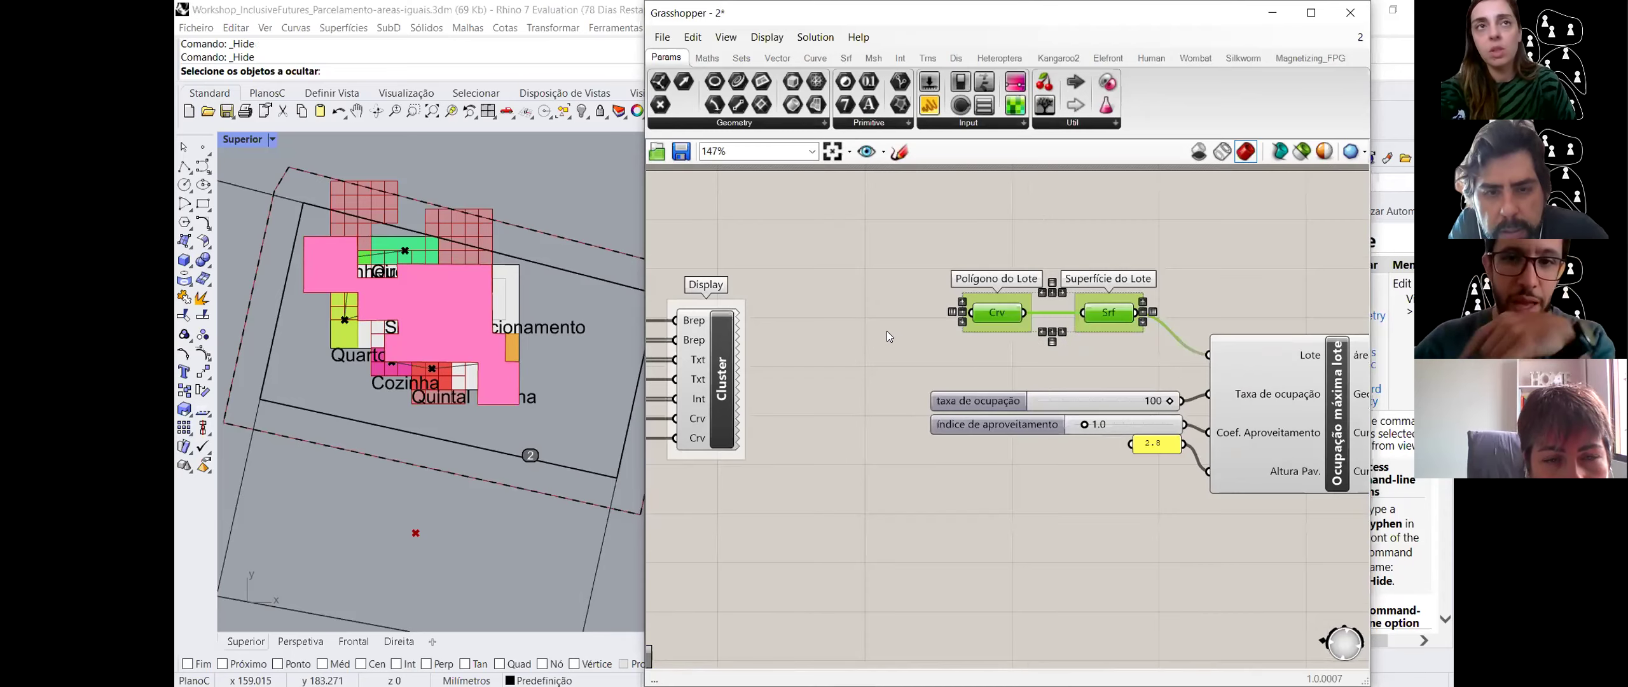
{"action": "middle_click", "coordinate": [1013, 314]}
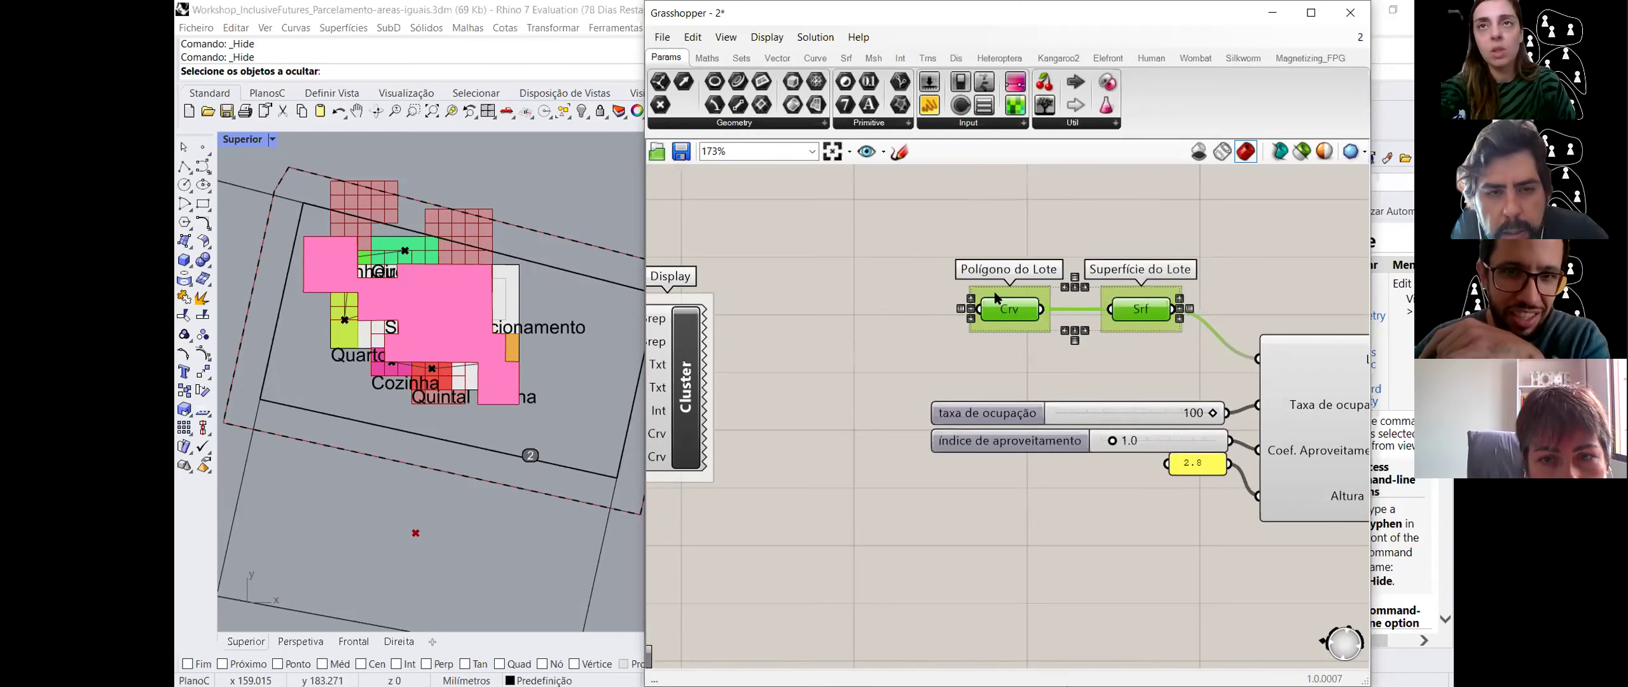
{"action": "scroll", "coordinate": [1134, 305], "scroll_direction": "down", "scroll_amount": 2}
{"action": "scroll", "coordinate": [1002, 293], "scroll_direction": "up", "scroll_amount": 3}
{"action": "left_click", "coordinate": [940, 296]}
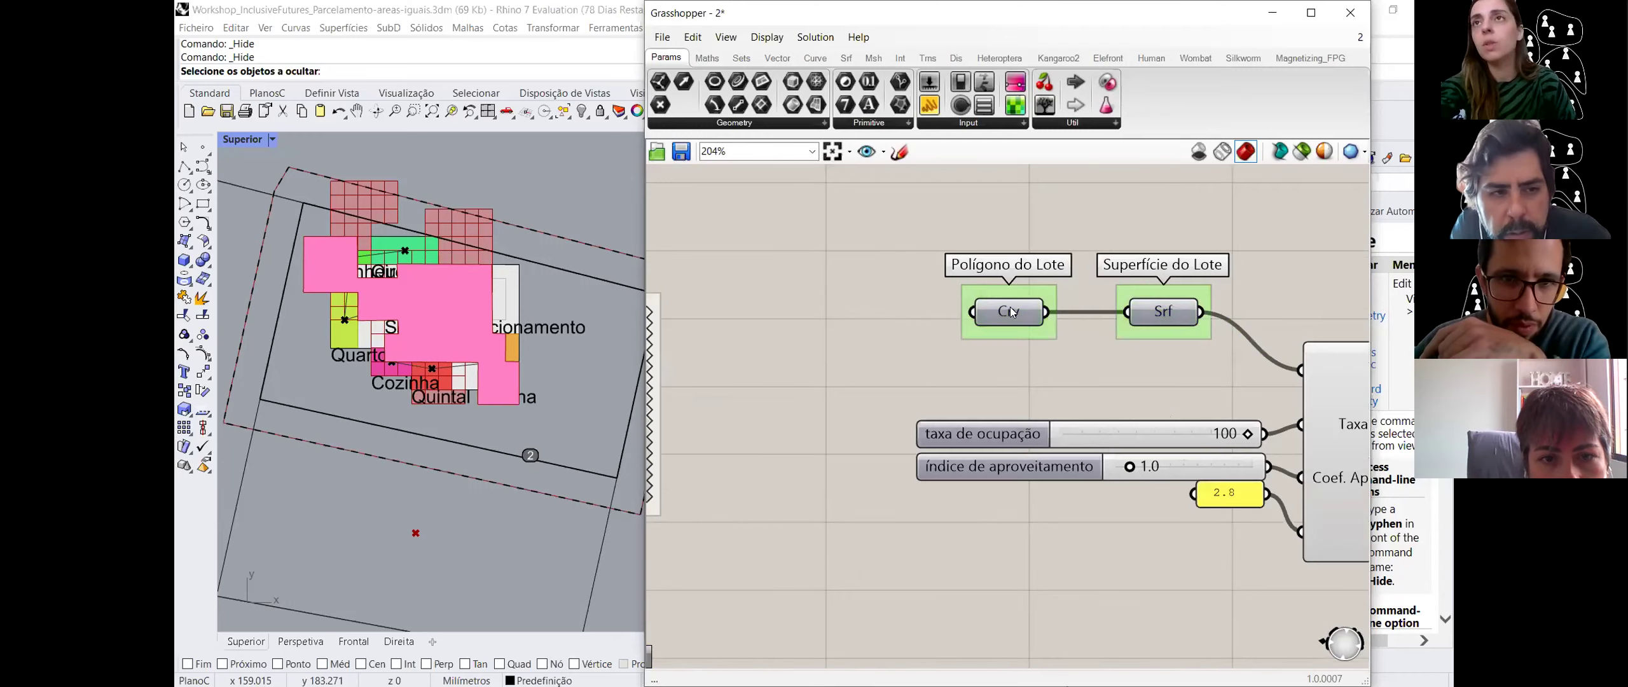
- Check the Polígono do Lote curve parameter and turn off the preview of the Ocupação máxima lote cluster
{"action": "right_click", "coordinate": [978, 318]}
{"action": "left_click", "coordinate": [979, 316]}
{"action": "left_click", "coordinate": [982, 315]}
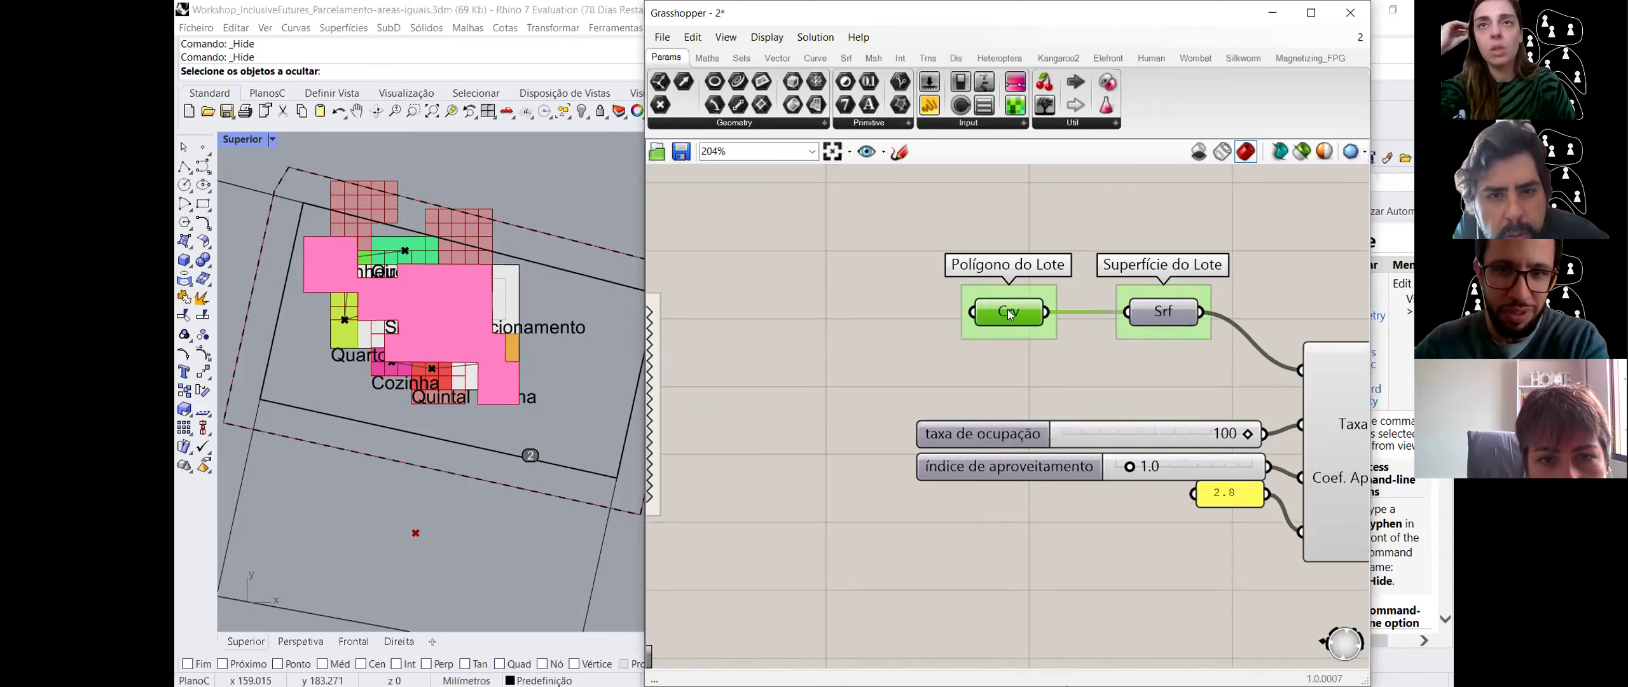
{"action": "middle_click", "coordinate": [989, 316]}
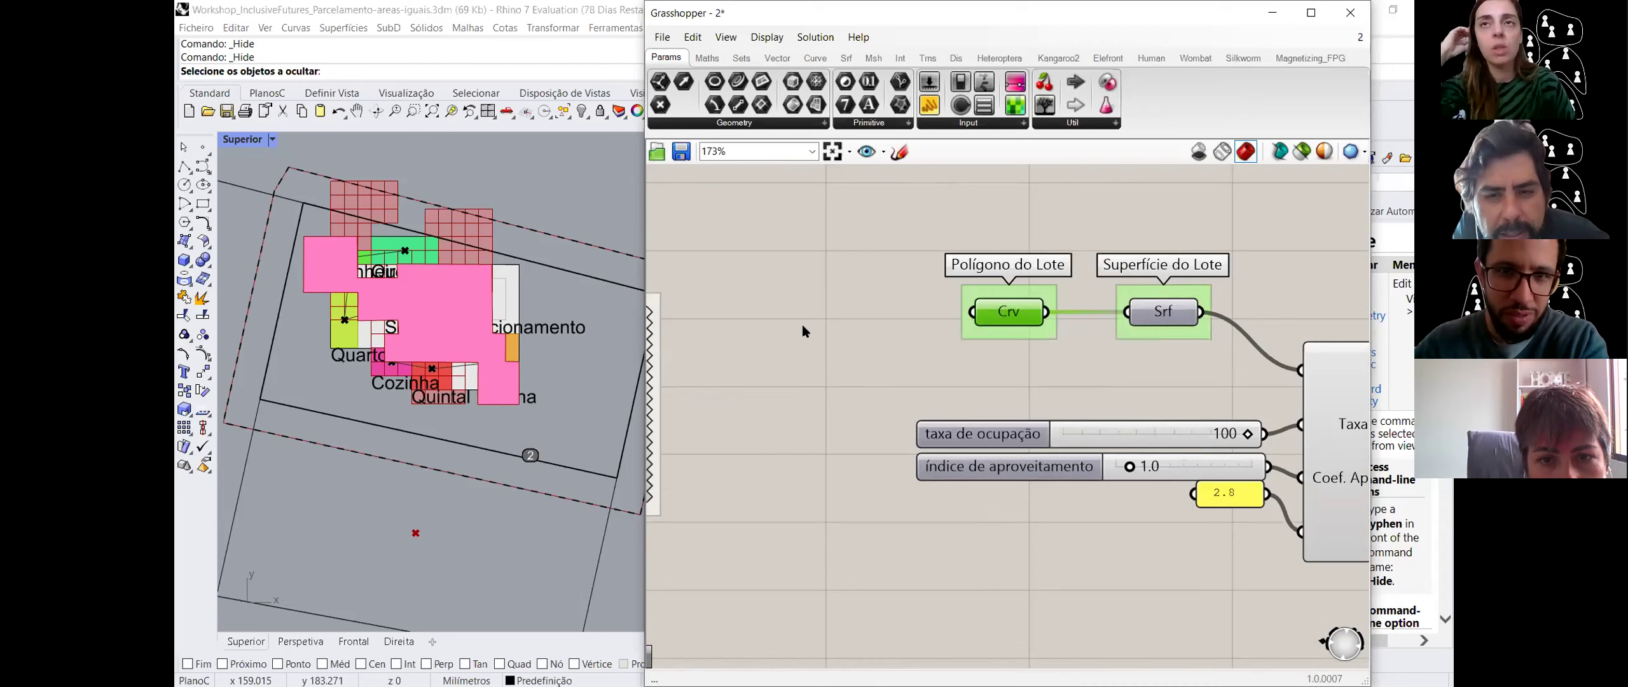
{"action": "scroll", "coordinate": [1004, 324], "scroll_direction": "down", "scroll_amount": 3}
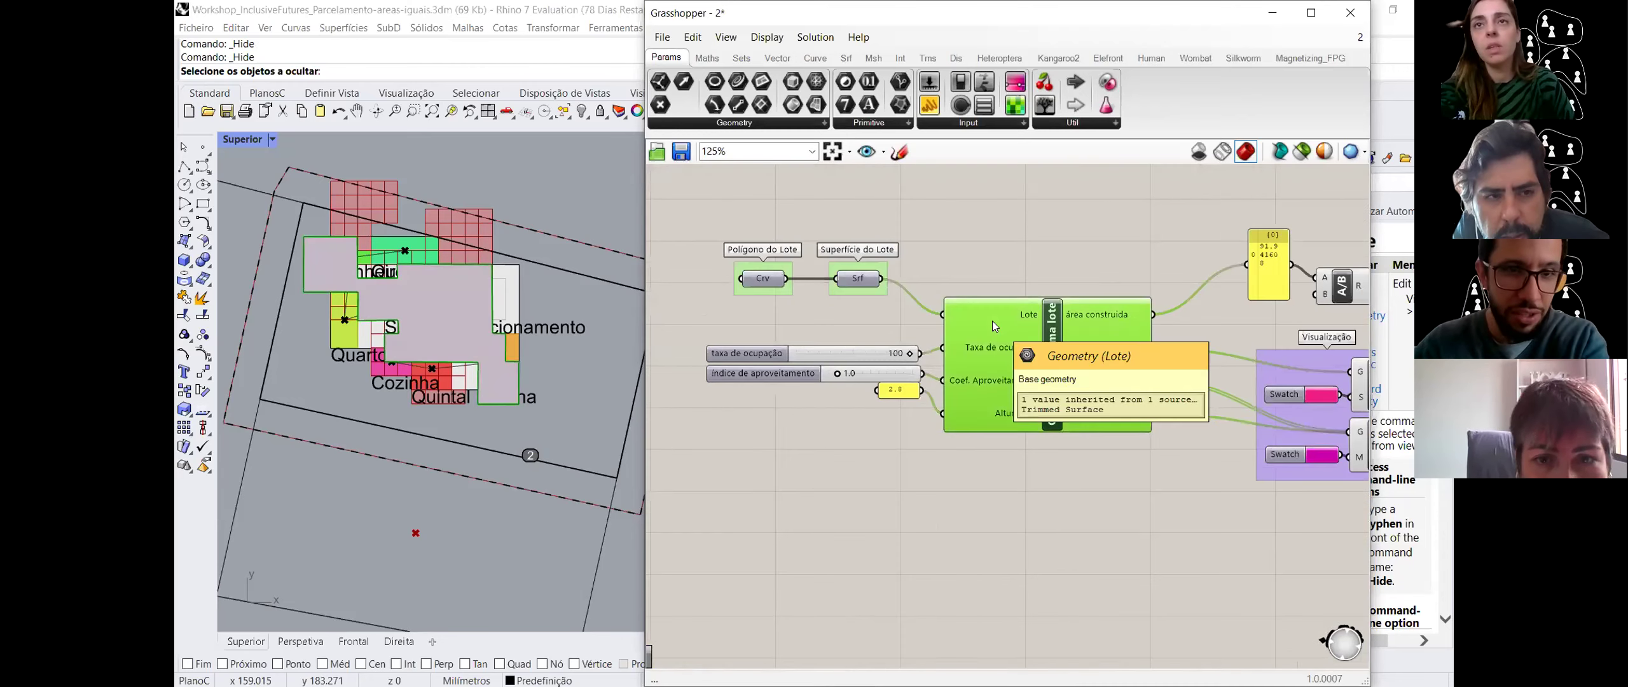
{"action": "middle_click", "coordinate": [991, 320]}
{"action": "left_click", "coordinate": [1040, 265]}
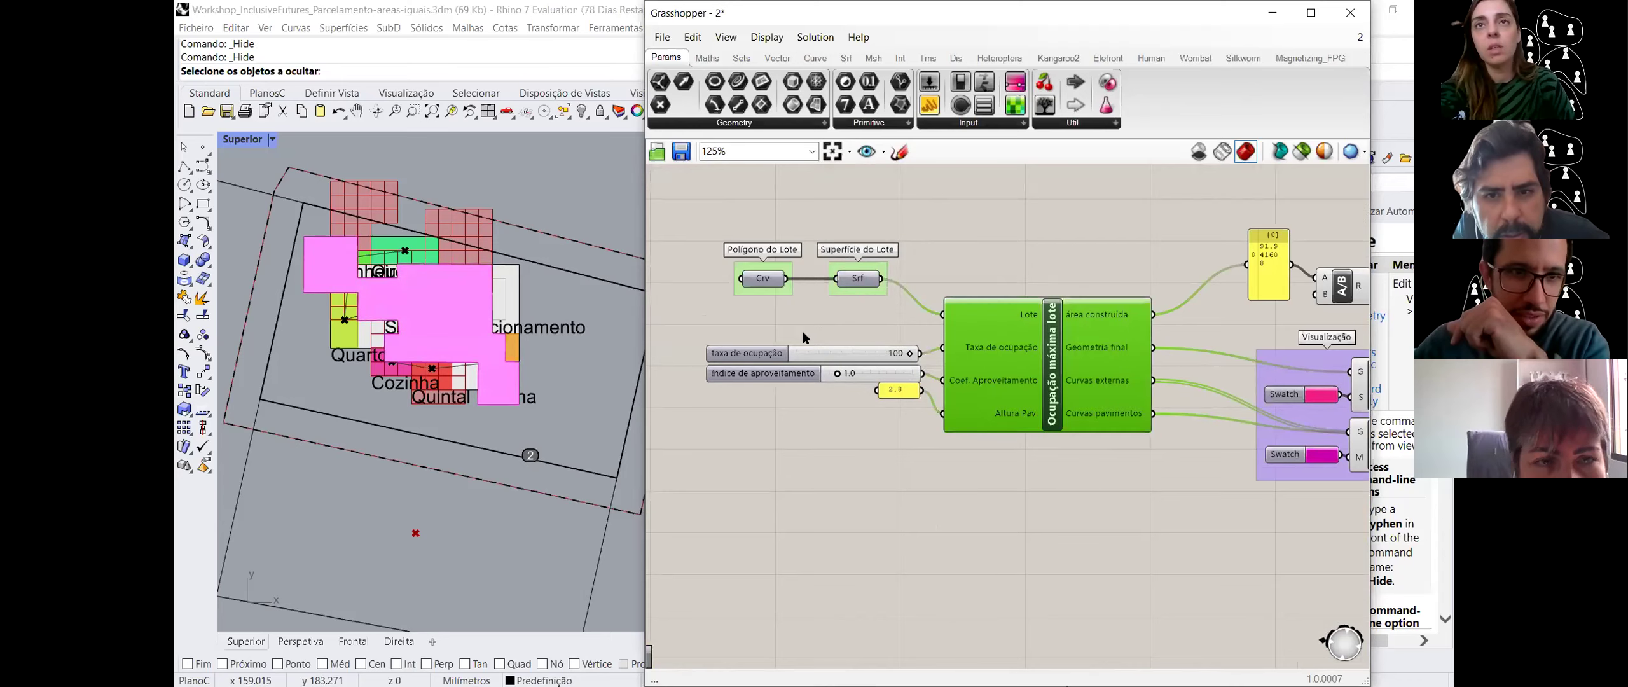
- Turn off the preview of the Preview component in the Visualização group that receives Geometria final
{"action": "right_click_drag", "start_coordinate": [1323, 379], "coordinate": [1054, 363]}
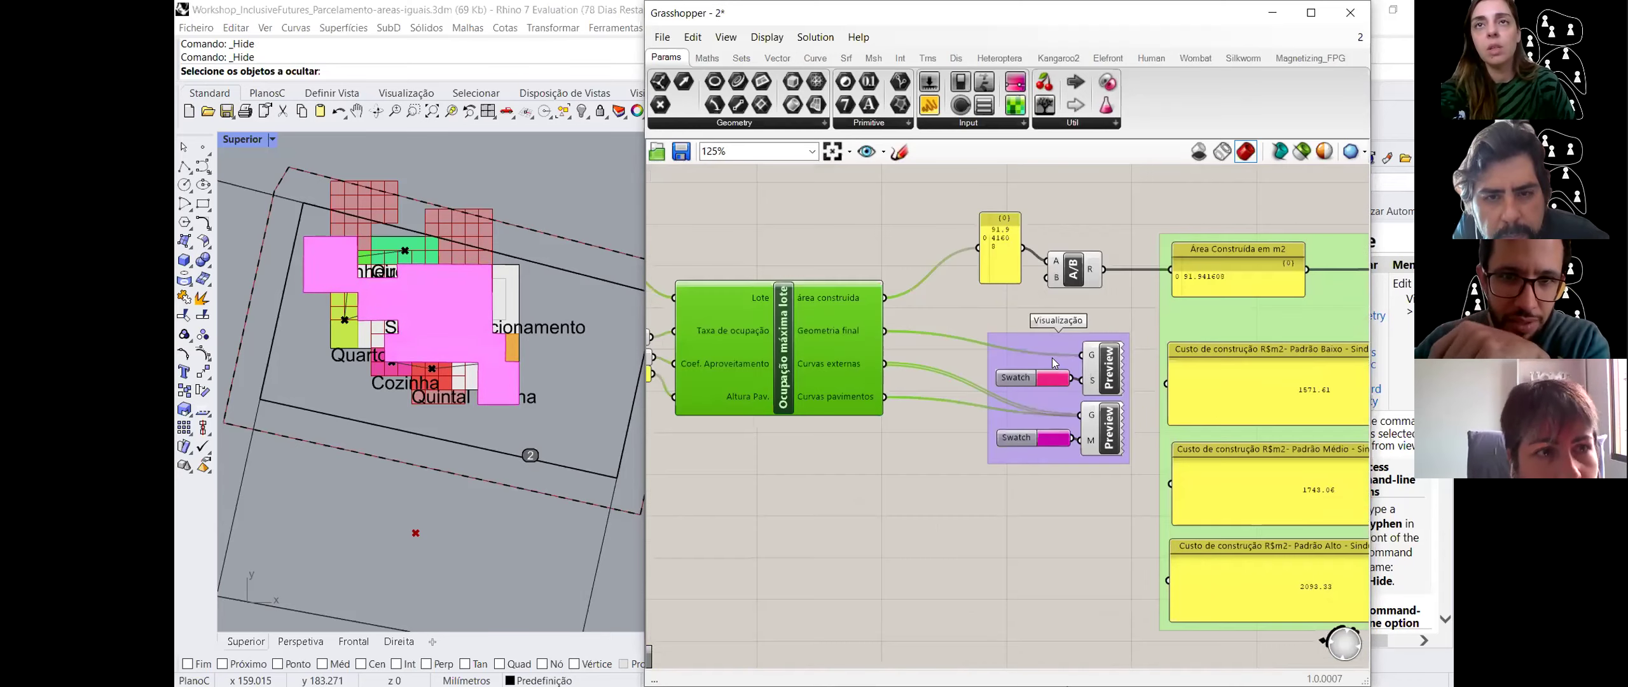
{"action": "scroll", "coordinate": [1054, 363], "scroll_direction": "down", "scroll_amount": 1}
{"action": "left_click", "coordinate": [1076, 360]}
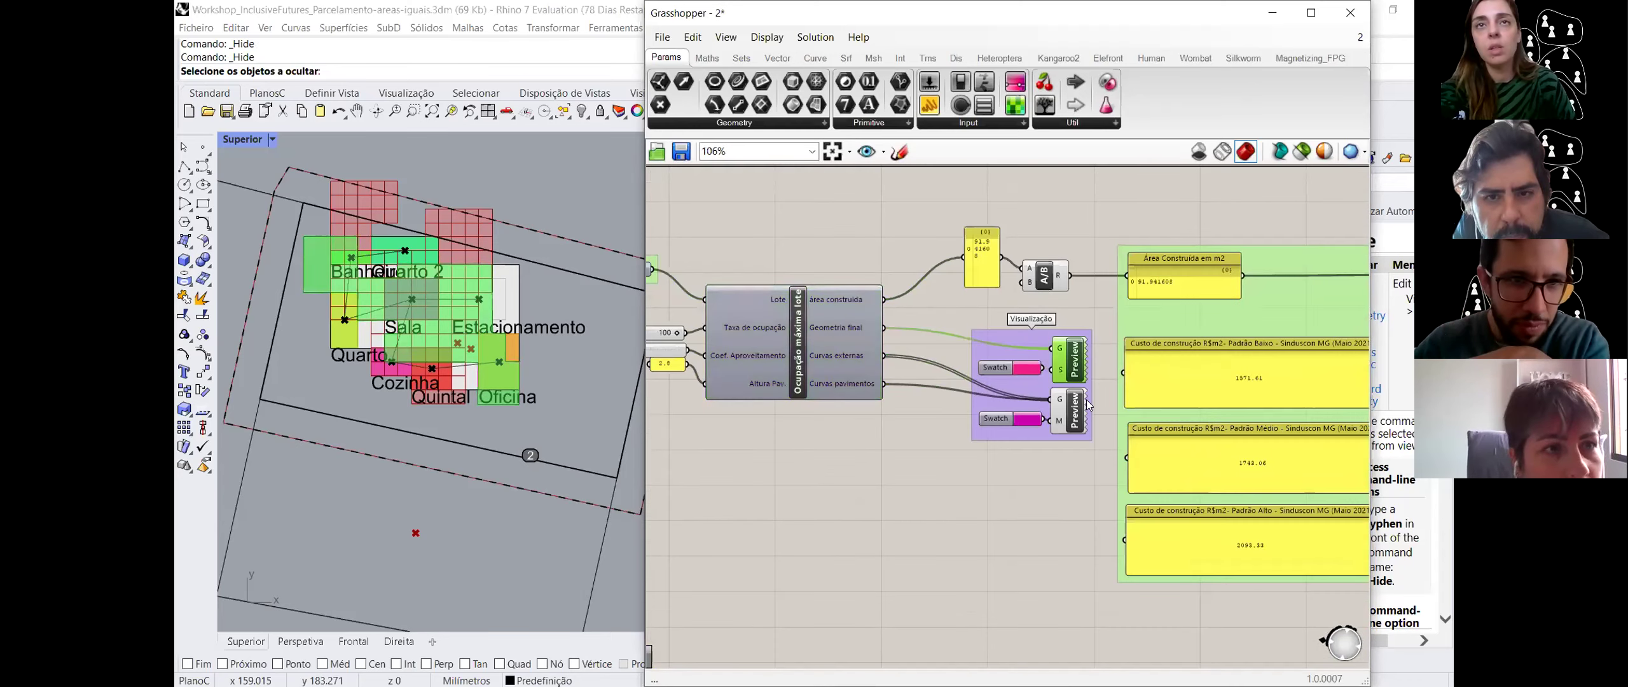
{"action": "right_click", "coordinate": [1079, 356]}
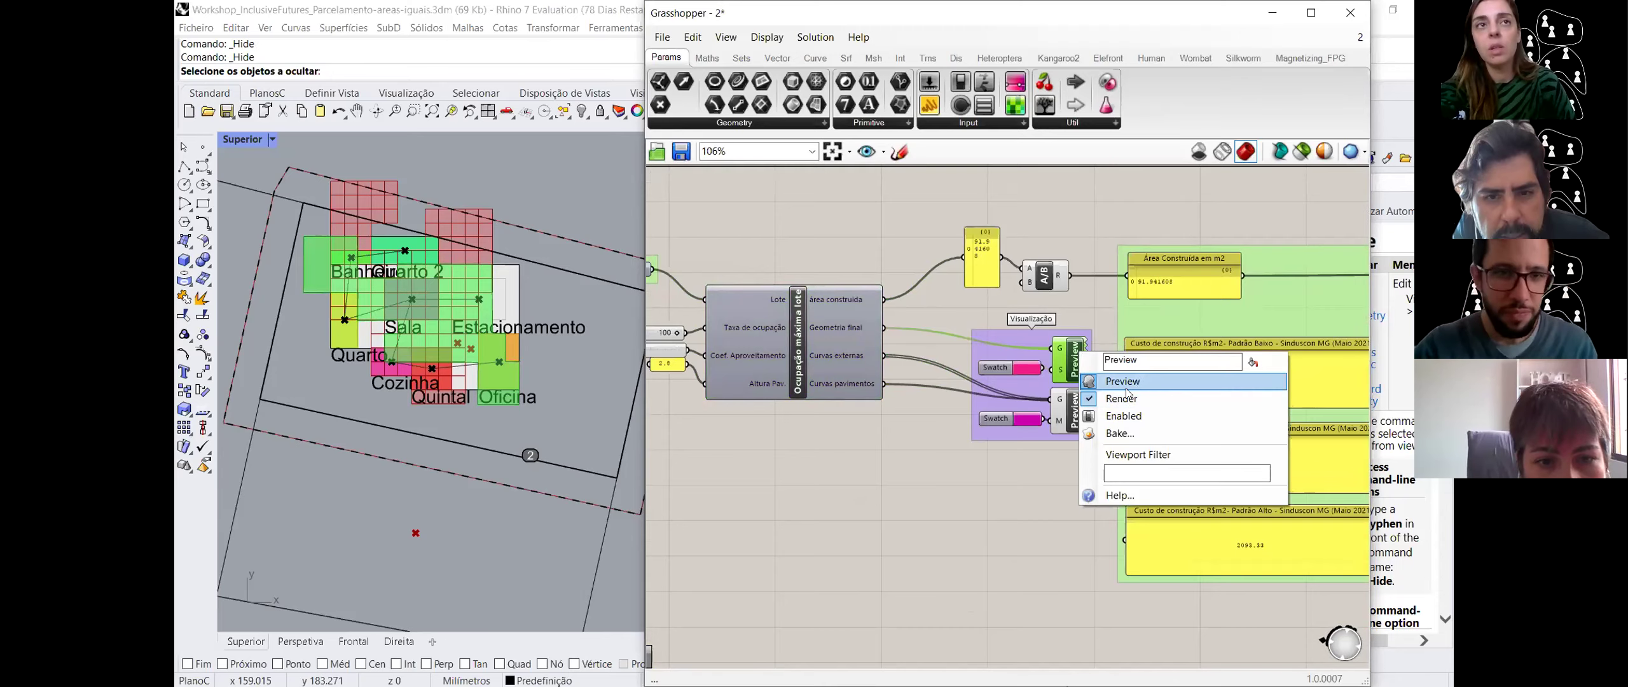
{"action": "middle_click", "coordinate": [1075, 358]}
{"action": "left_click", "coordinate": [1119, 306]}
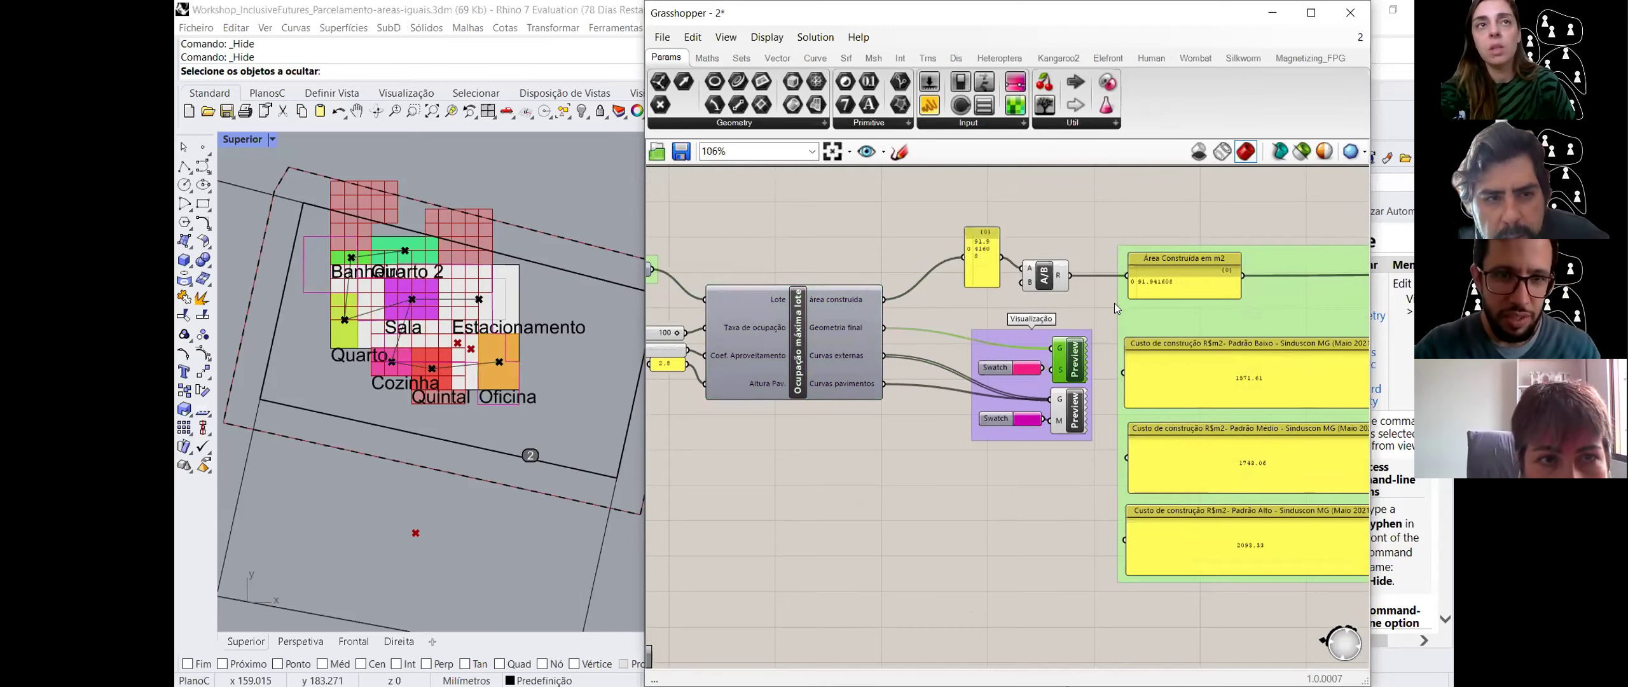
{"action": "left_click", "coordinate": [868, 550]}
{"action": "scroll", "coordinate": [1127, 502], "scroll_direction": "down", "scroll_amount": 1}
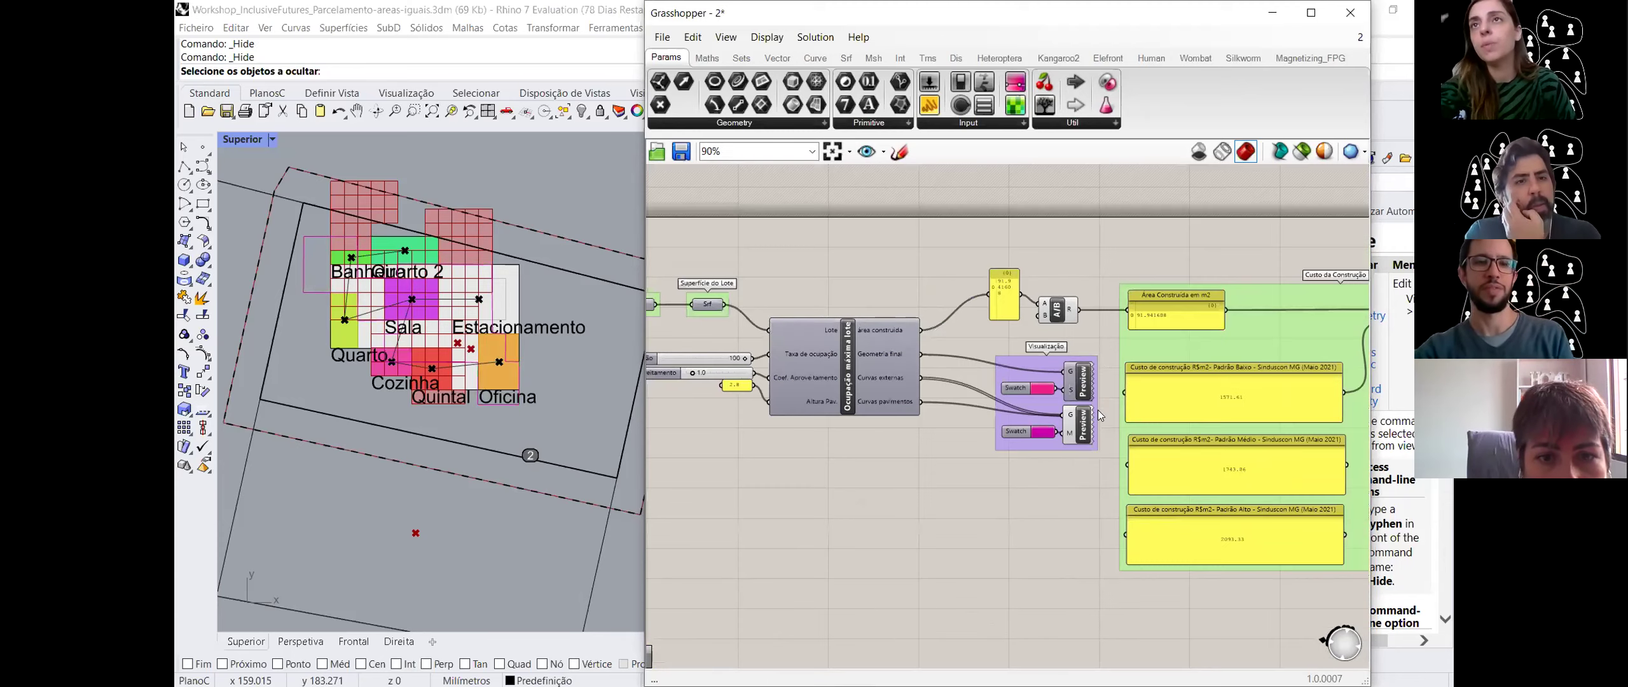
{"action": "scroll", "coordinate": [1068, 452], "scroll_direction": "up", "scroll_amount": 3}
{"action": "middle_click", "coordinate": [1092, 334]}
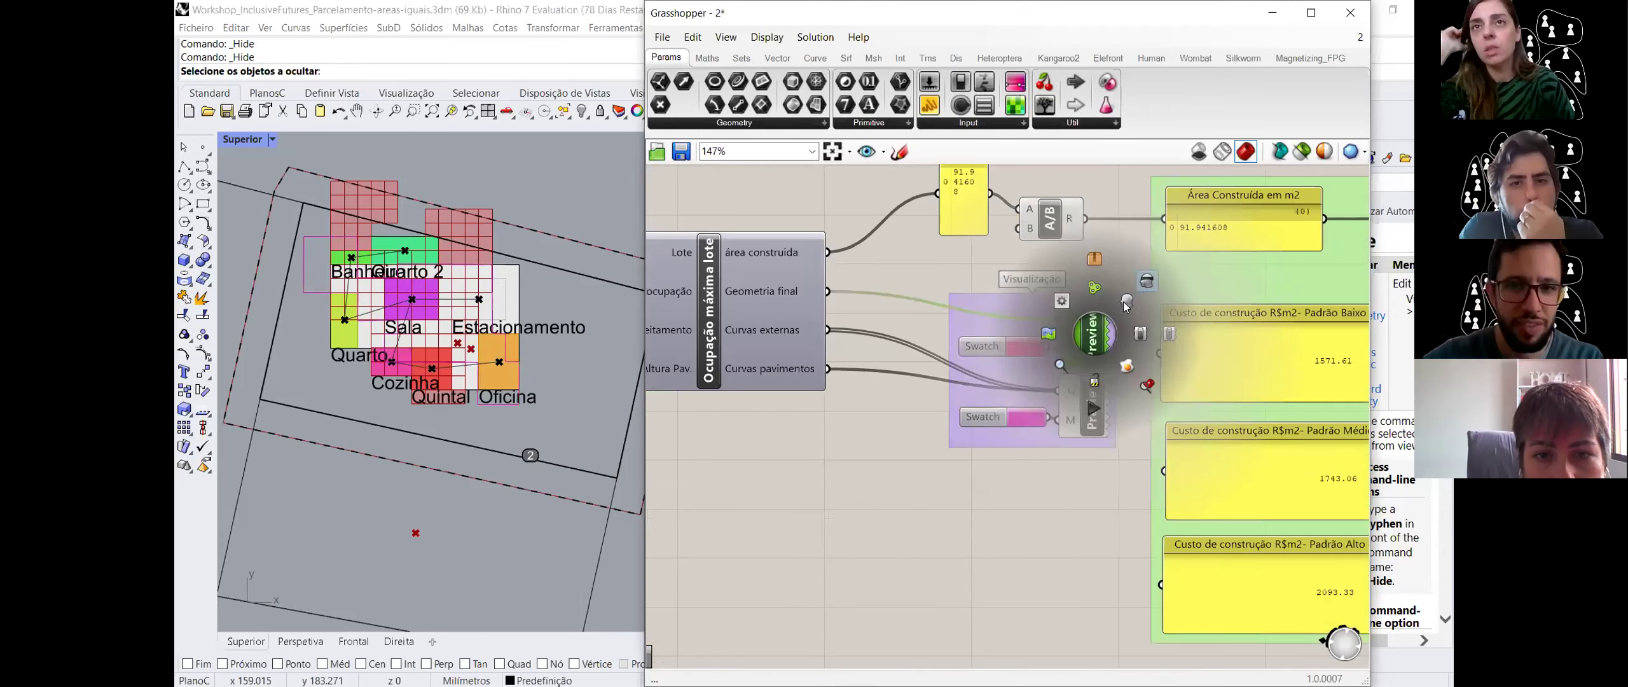
- Show the hidden object in the Superior viewport and hide the closed curve
{"action": "left_click", "coordinate": [466, 486]}
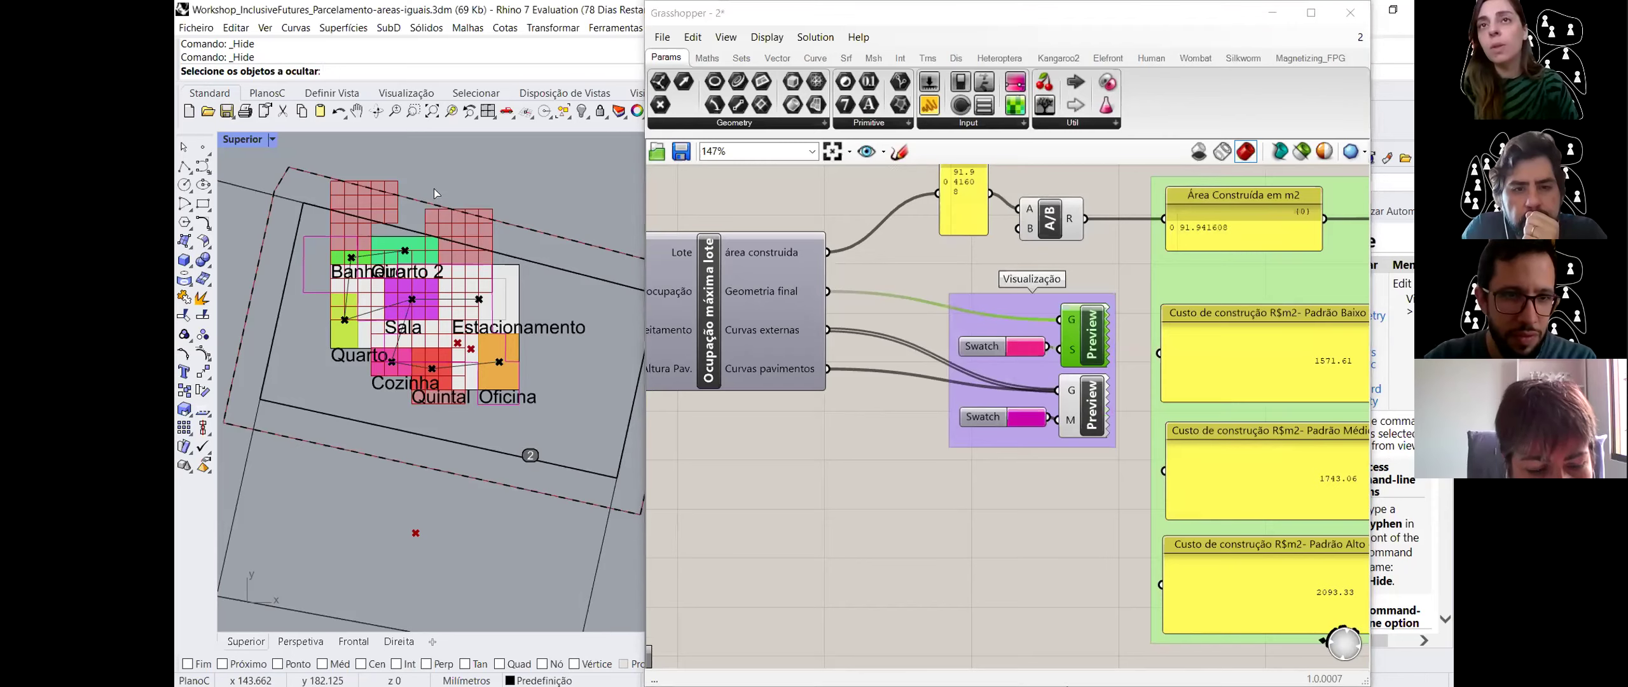
{"action": "left_click", "coordinate": [584, 116]}
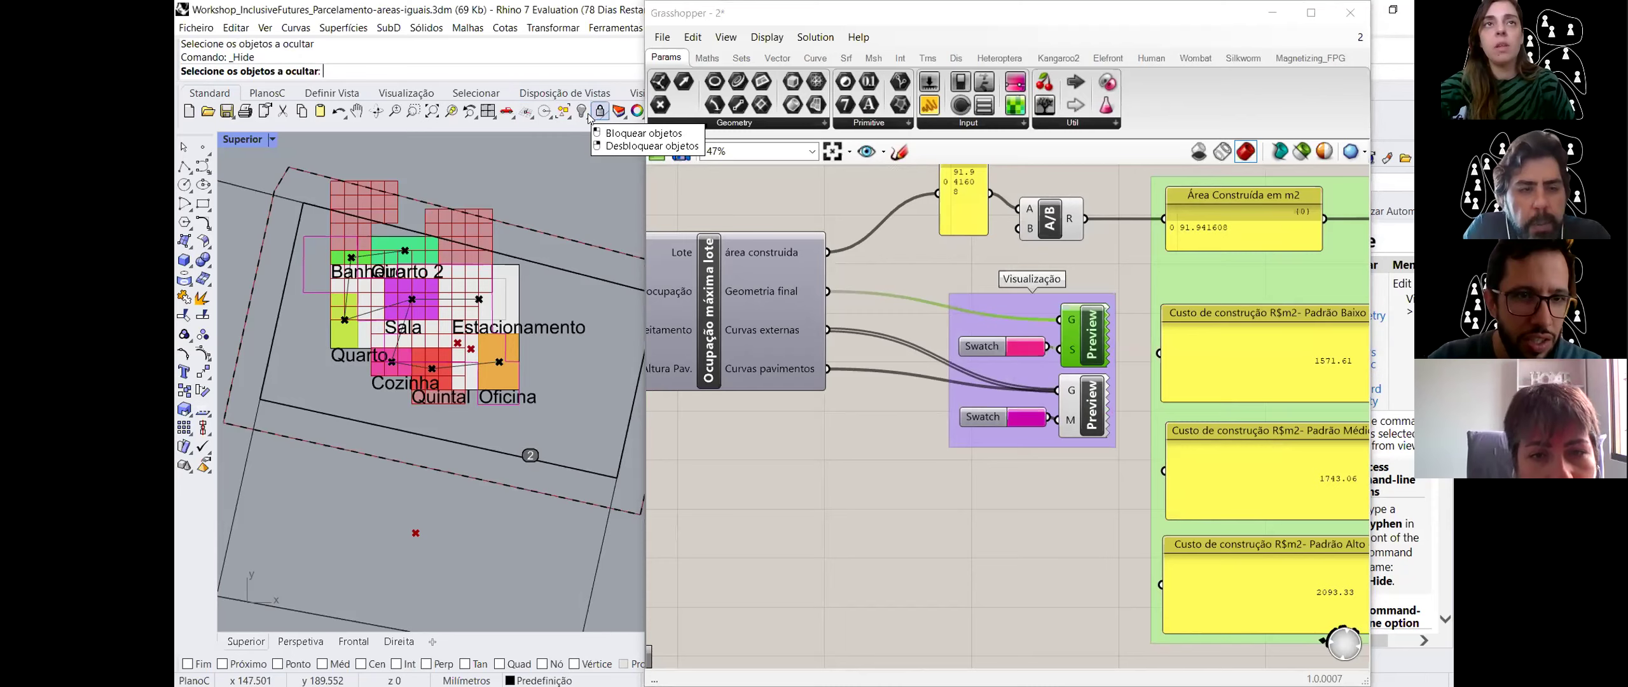
{"action": "left_click", "coordinate": [586, 119]}
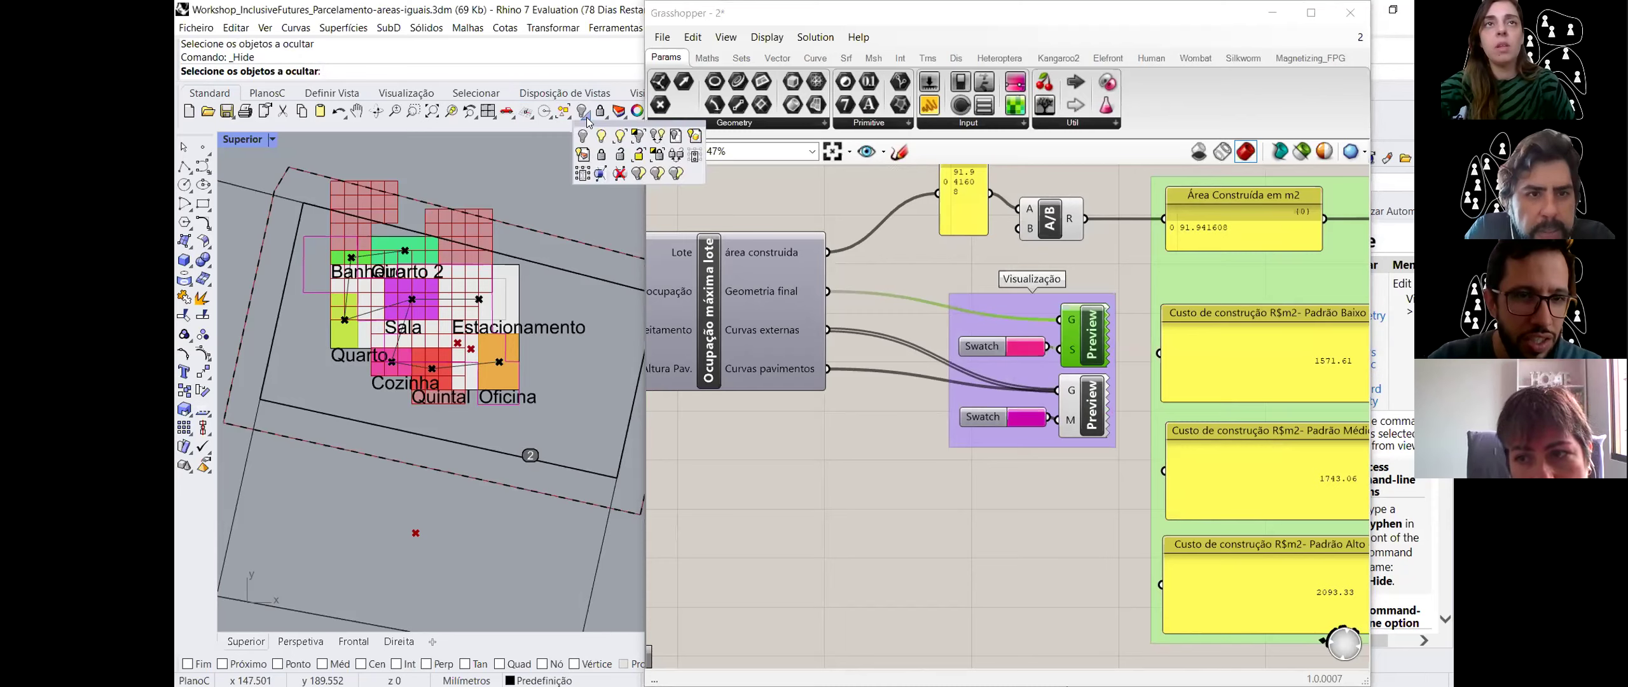
{"action": "left_click", "coordinate": [599, 144]}
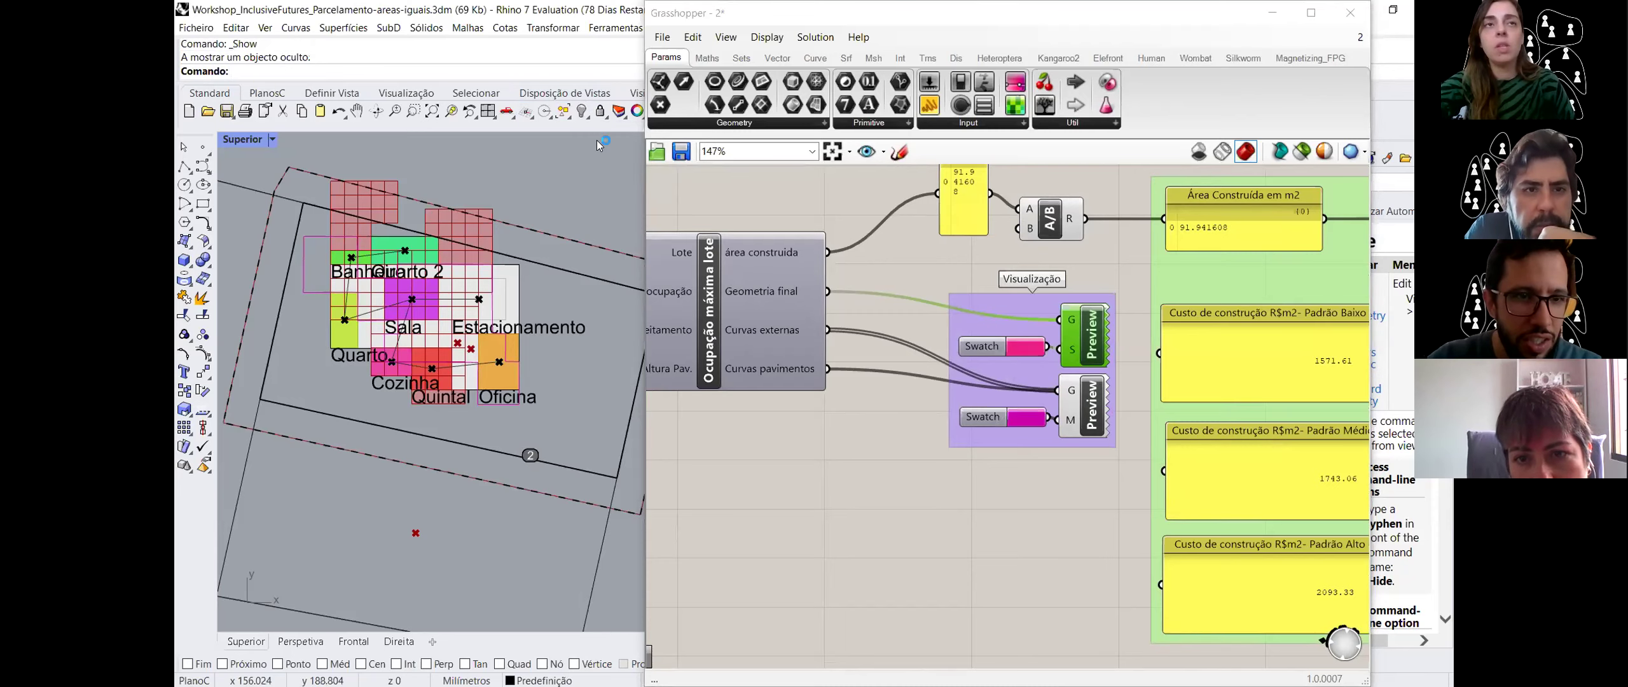
{"action": "left_click", "coordinate": [581, 112]}
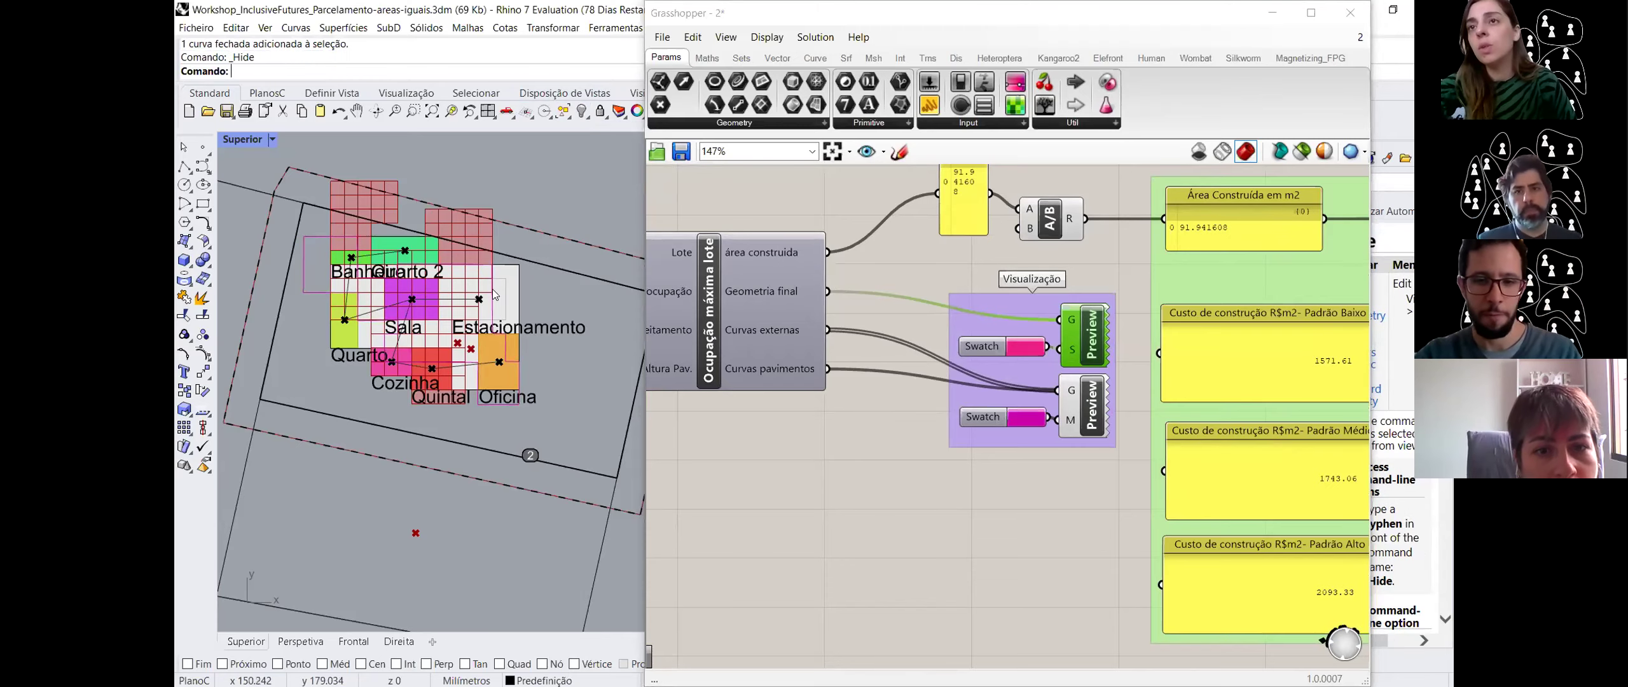
- Examine the generated room layout in the Superior viewport and compare it with the room bubbles, their areas and their connections
{"action": "scroll", "coordinate": [534, 378], "scroll_direction": "down", "scroll_amount": 2}
{"action": "scroll", "coordinate": [422, 347], "scroll_direction": "up", "scroll_amount": 4}
{"action": "scroll", "coordinate": [358, 328], "scroll_direction": "down", "scroll_amount": 1}
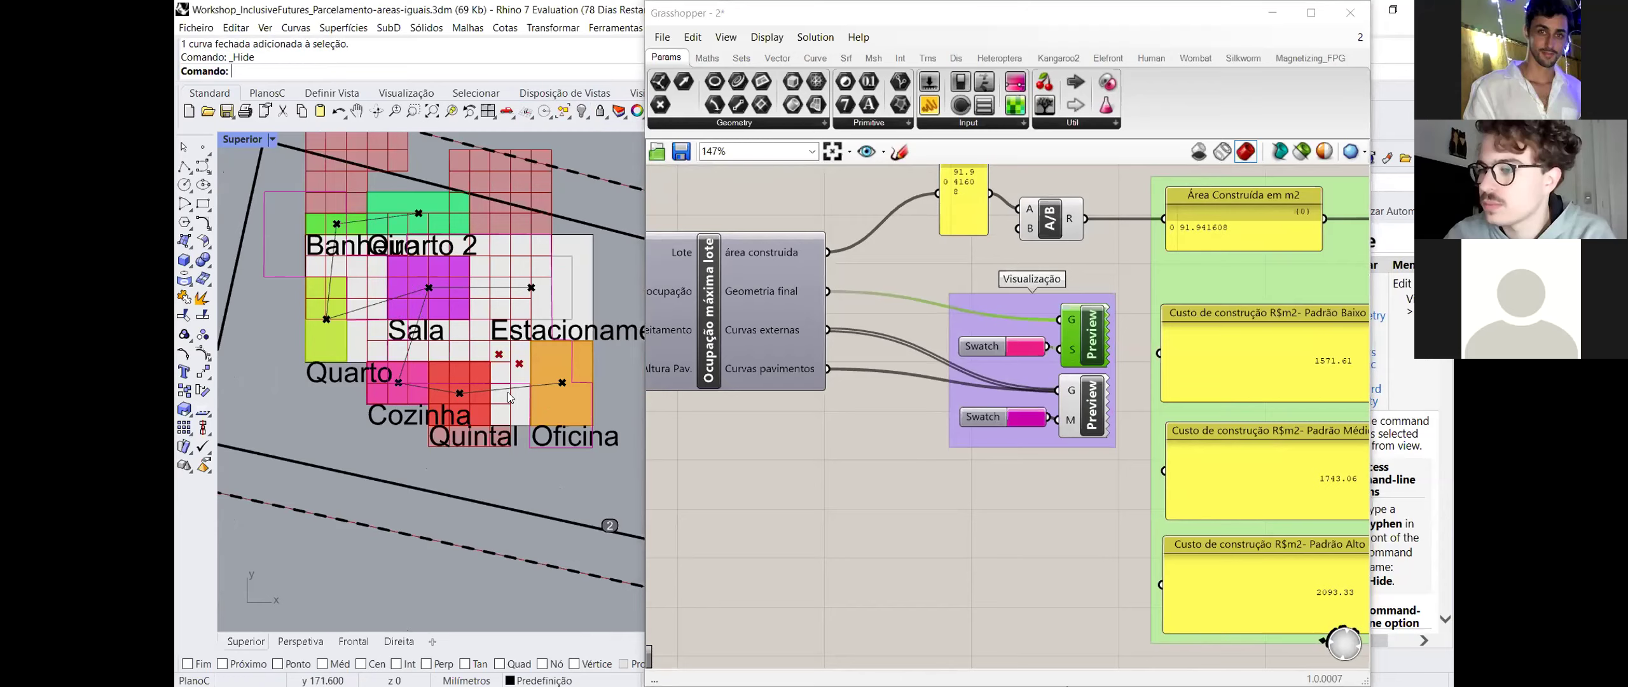
{"action": "scroll", "coordinate": [489, 372], "scroll_direction": "down", "scroll_amount": 1}
{"action": "scroll", "coordinate": [920, 482], "scroll_direction": "down", "scroll_amount": 5}
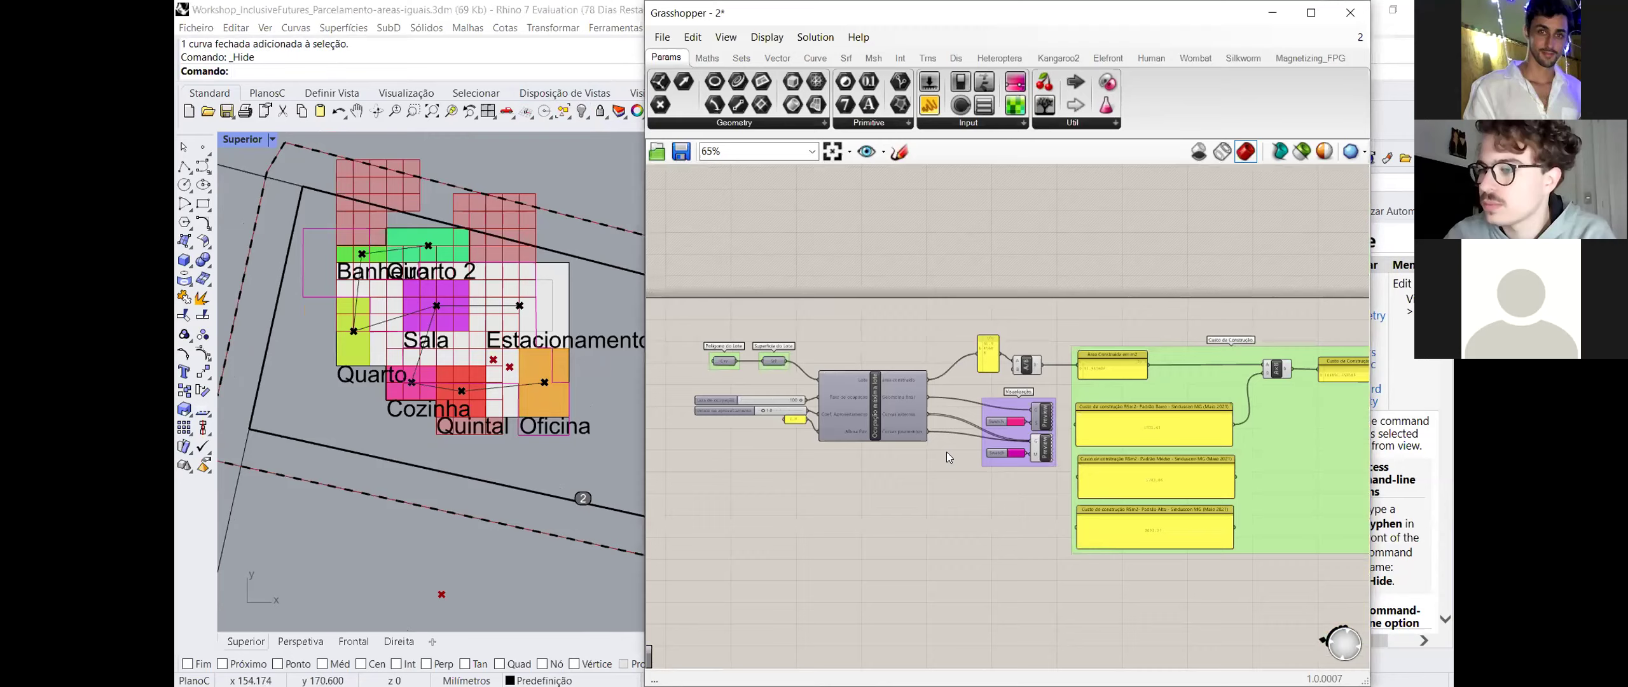
{"action": "scroll", "coordinate": [713, 450], "scroll_direction": "up", "scroll_amount": 2}
{"action": "scroll", "coordinate": [745, 472], "scroll_direction": "up", "scroll_amount": 3}
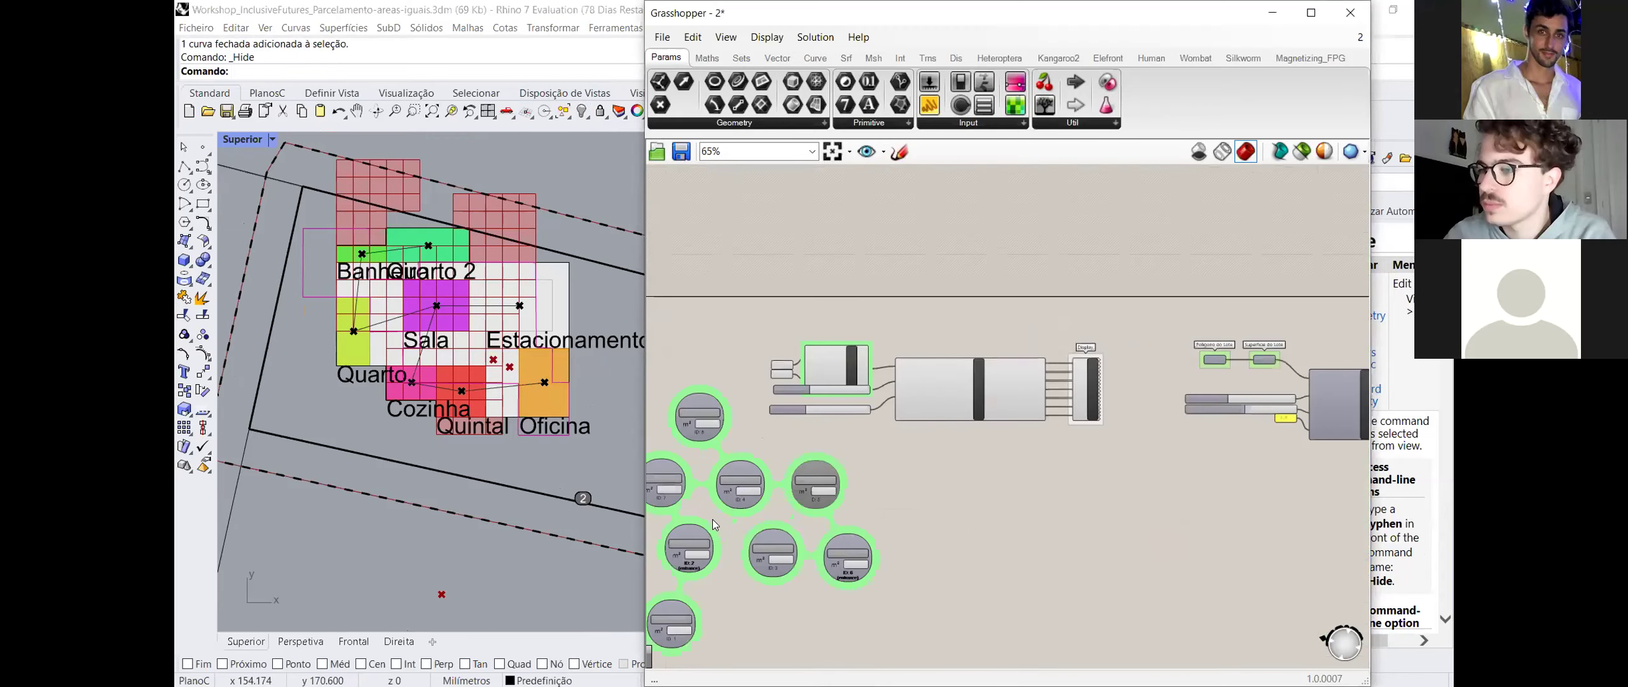
{"action": "scroll", "coordinate": [847, 443], "scroll_direction": "up", "scroll_amount": 3}
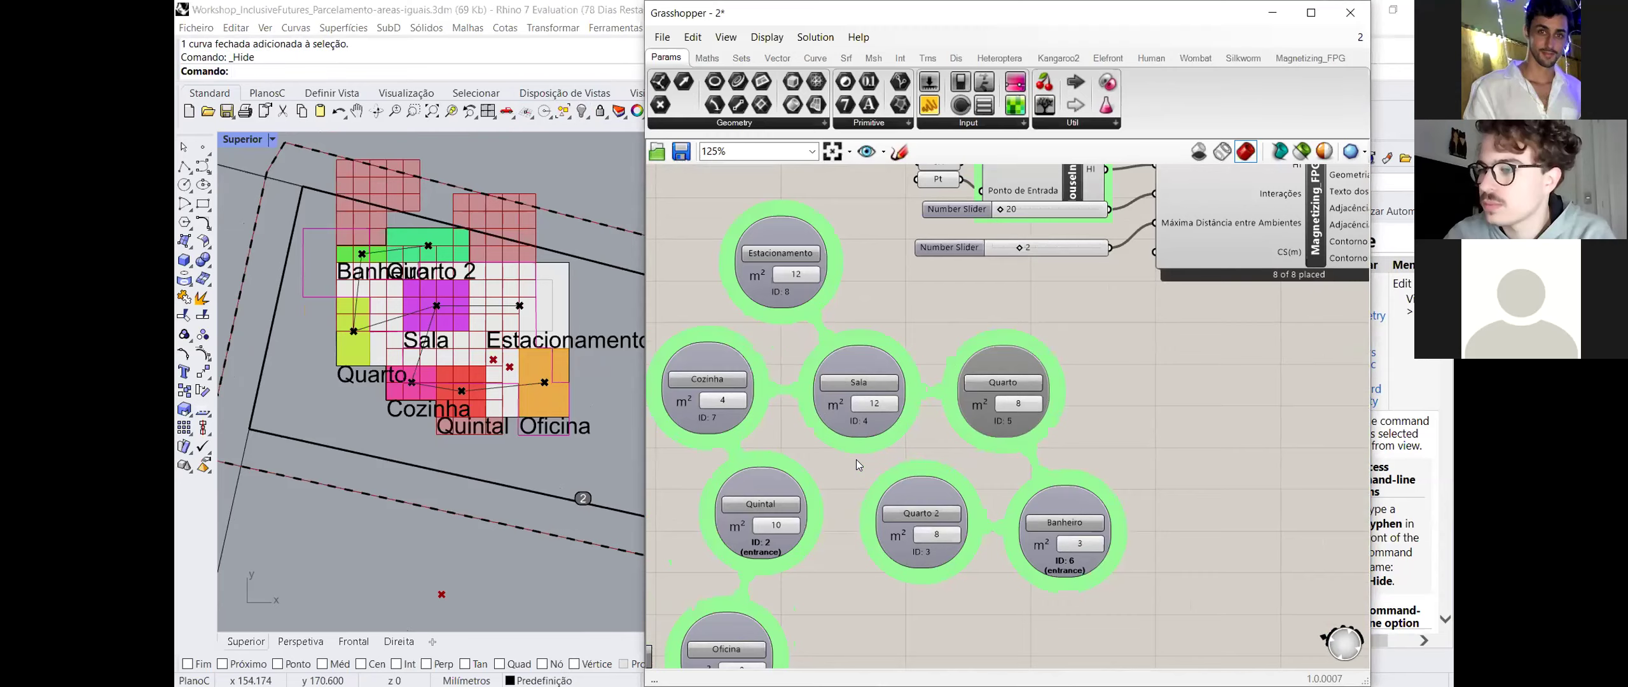
{"action": "scroll", "coordinate": [999, 243], "scroll_direction": "down", "scroll_amount": 1}
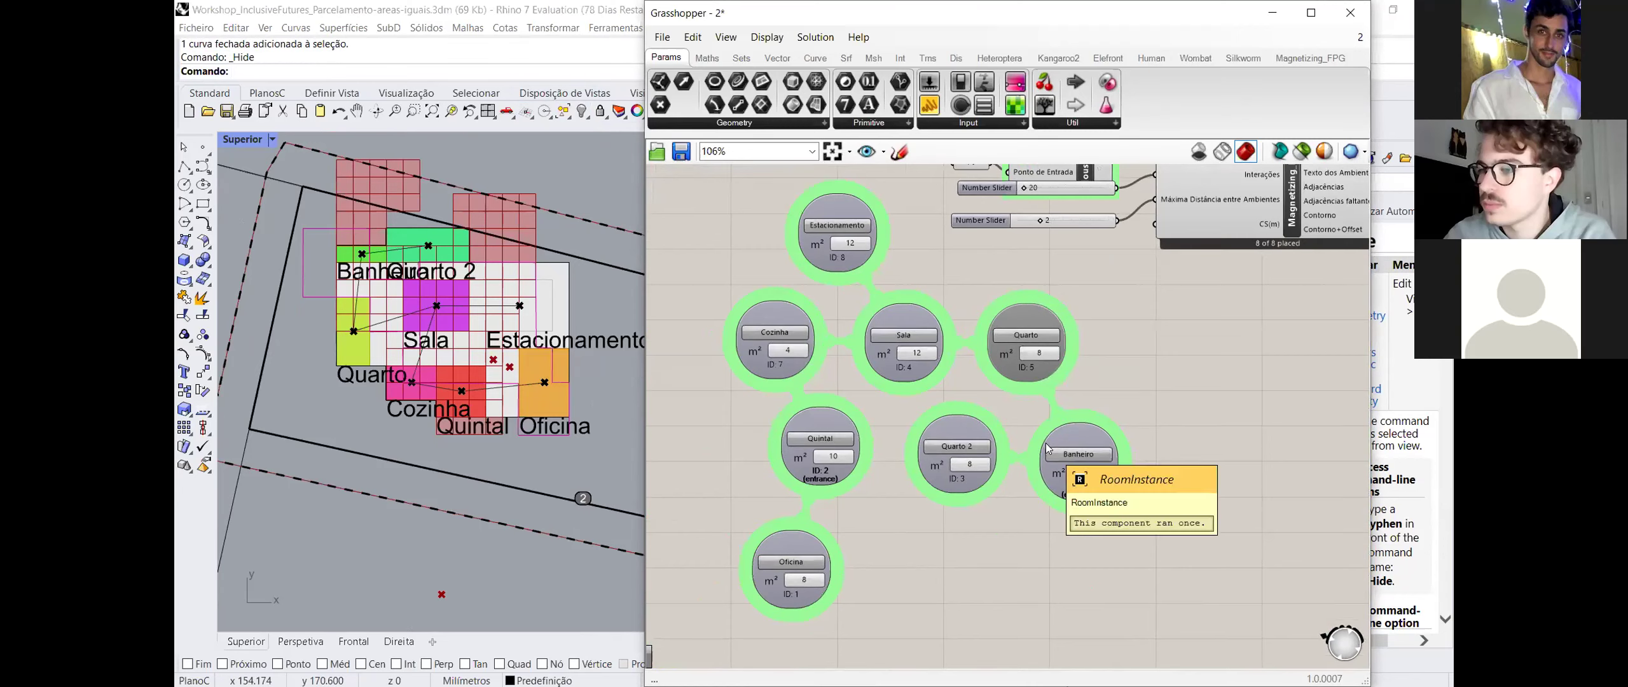
{"action": "left_click", "coordinate": [520, 297]}
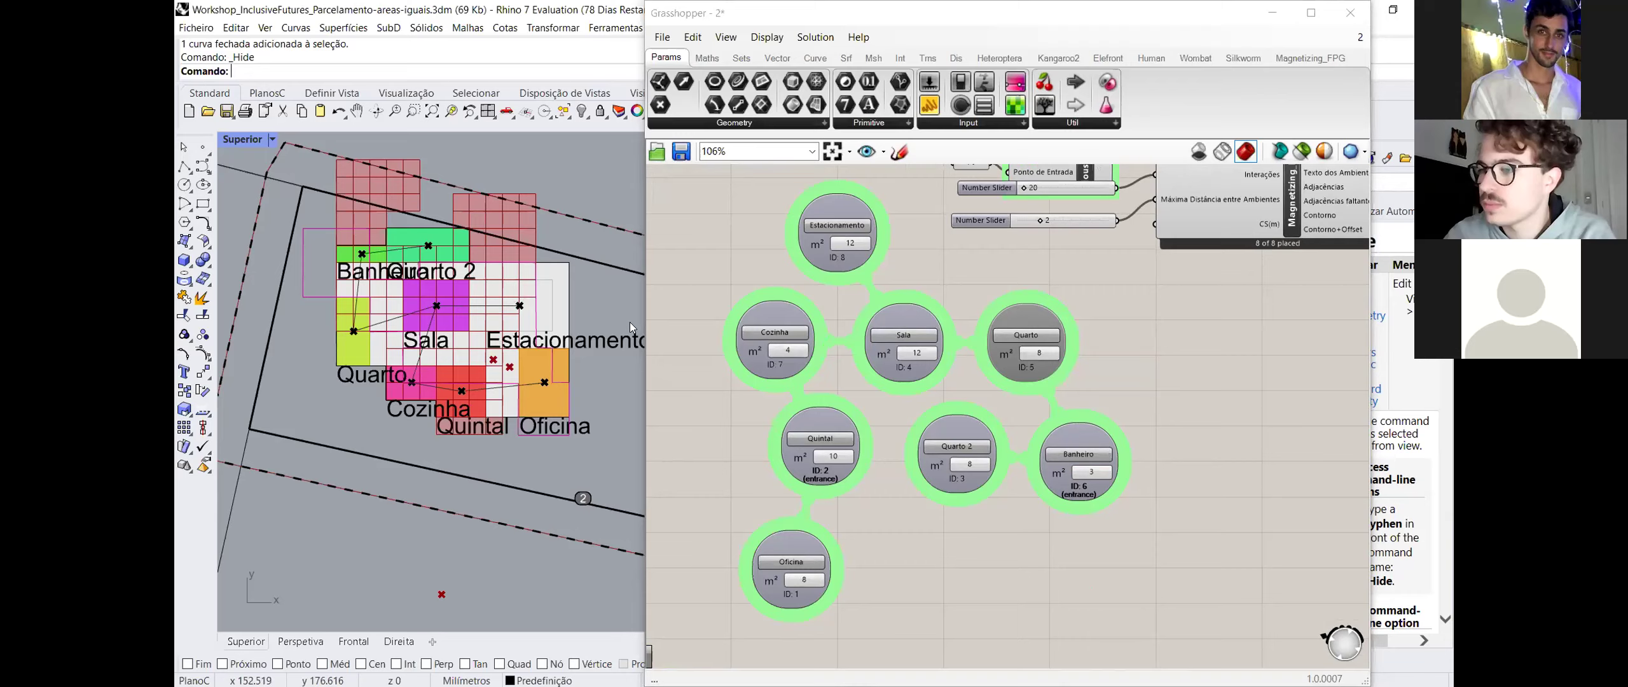
{"action": "left_click", "coordinate": [689, 342]}
{"action": "scroll", "coordinate": [343, 413], "scroll_direction": "down", "scroll_amount": 2}
{"action": "scroll", "coordinate": [340, 429], "scroll_direction": "up", "scroll_amount": 3}
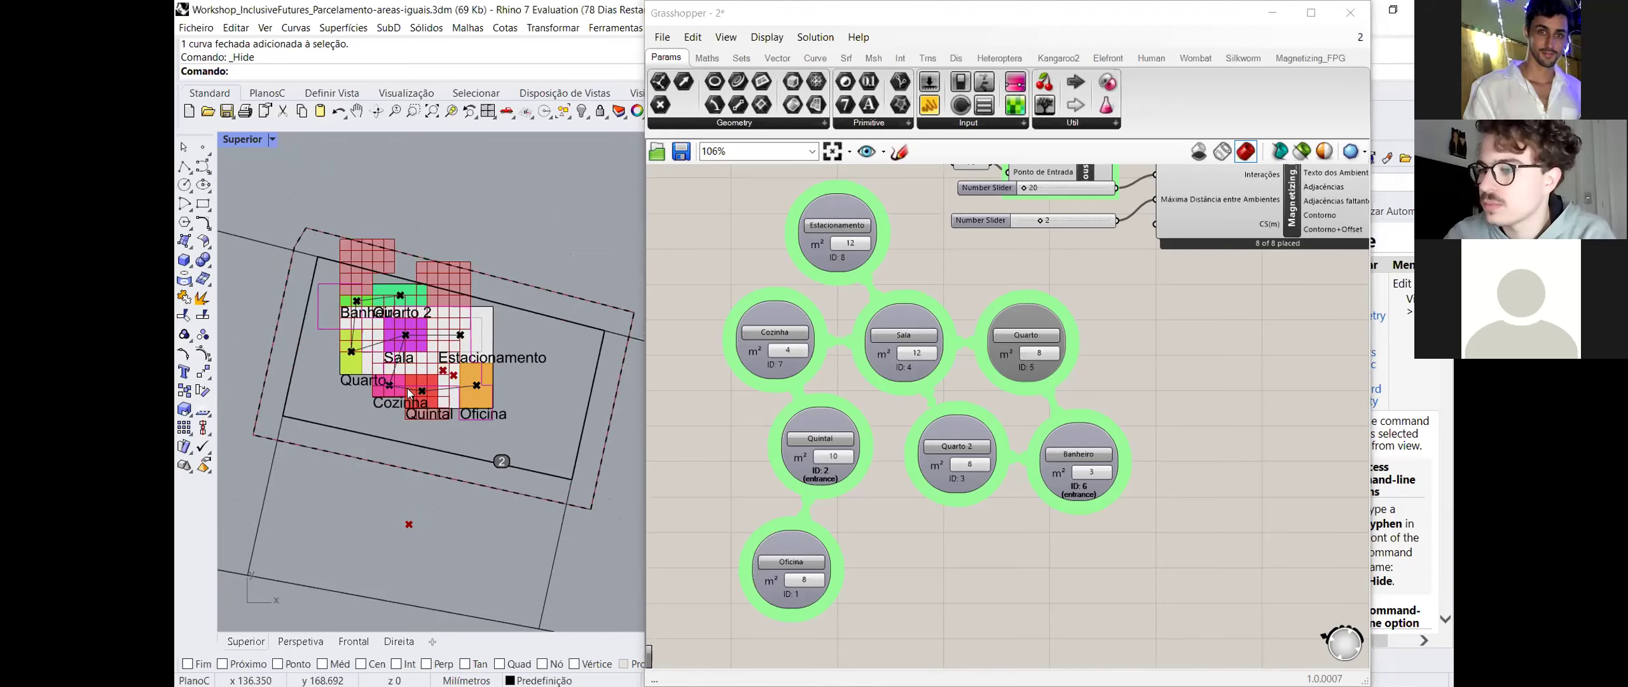
- Set the number slider feeding the Interações input of Magnetizing_FPG to 5
{"action": "scroll", "coordinate": [1081, 203], "scroll_direction": "up", "scroll_amount": 3}
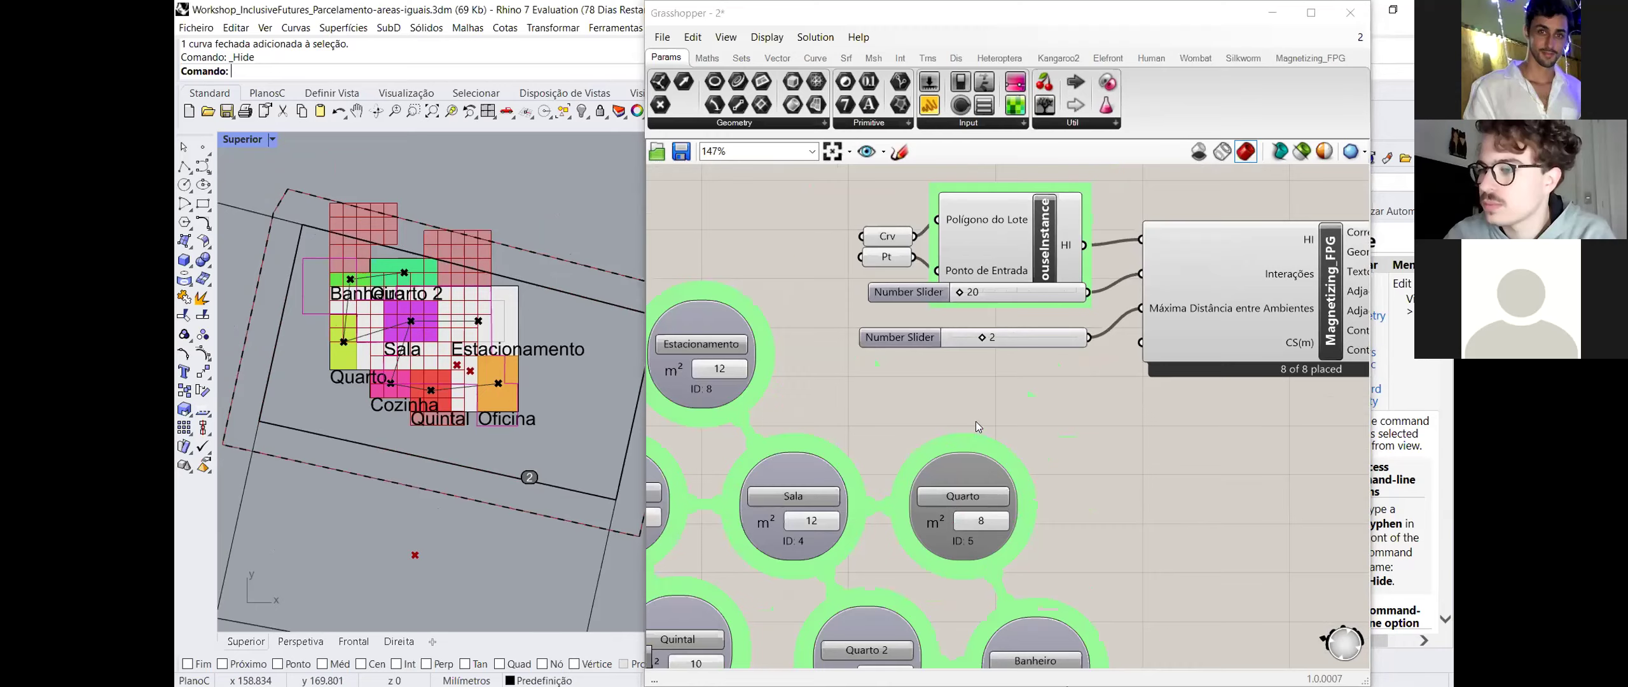
{"action": "scroll", "coordinate": [967, 290], "scroll_direction": "up", "scroll_amount": 5}
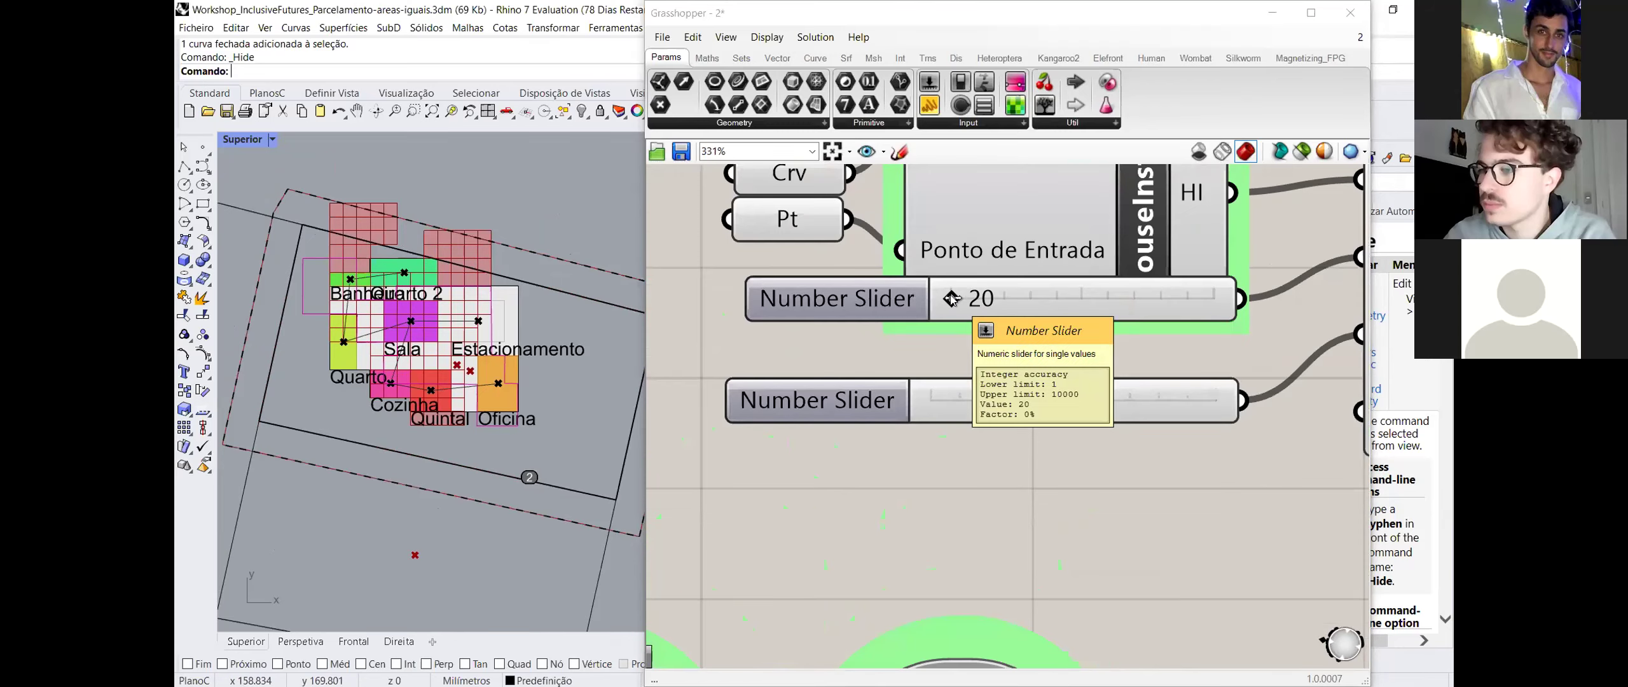
{"action": "left_click_drag", "start_coordinate": [808, 299], "coordinate": [805, 301]}
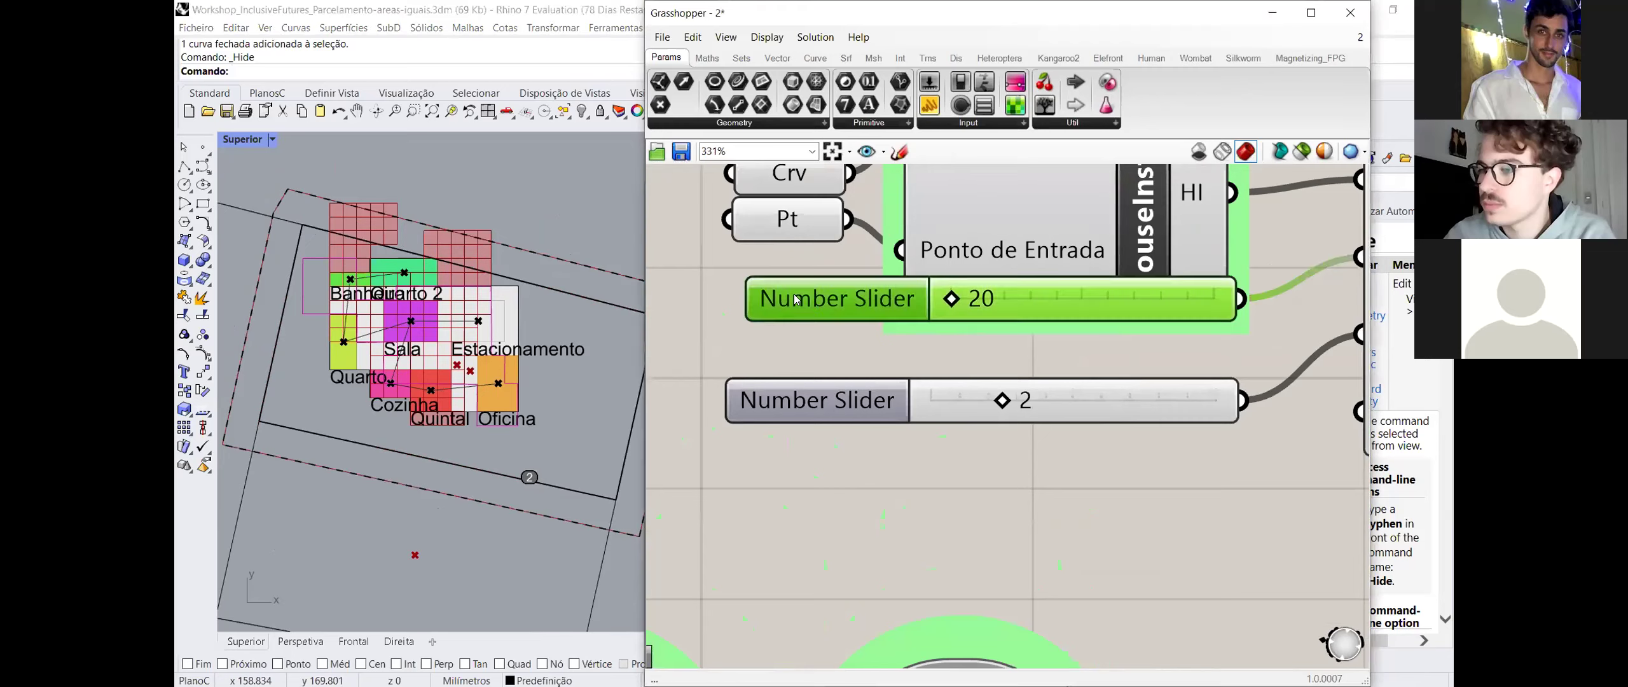
{"action": "double_click", "coordinate": [805, 301]}
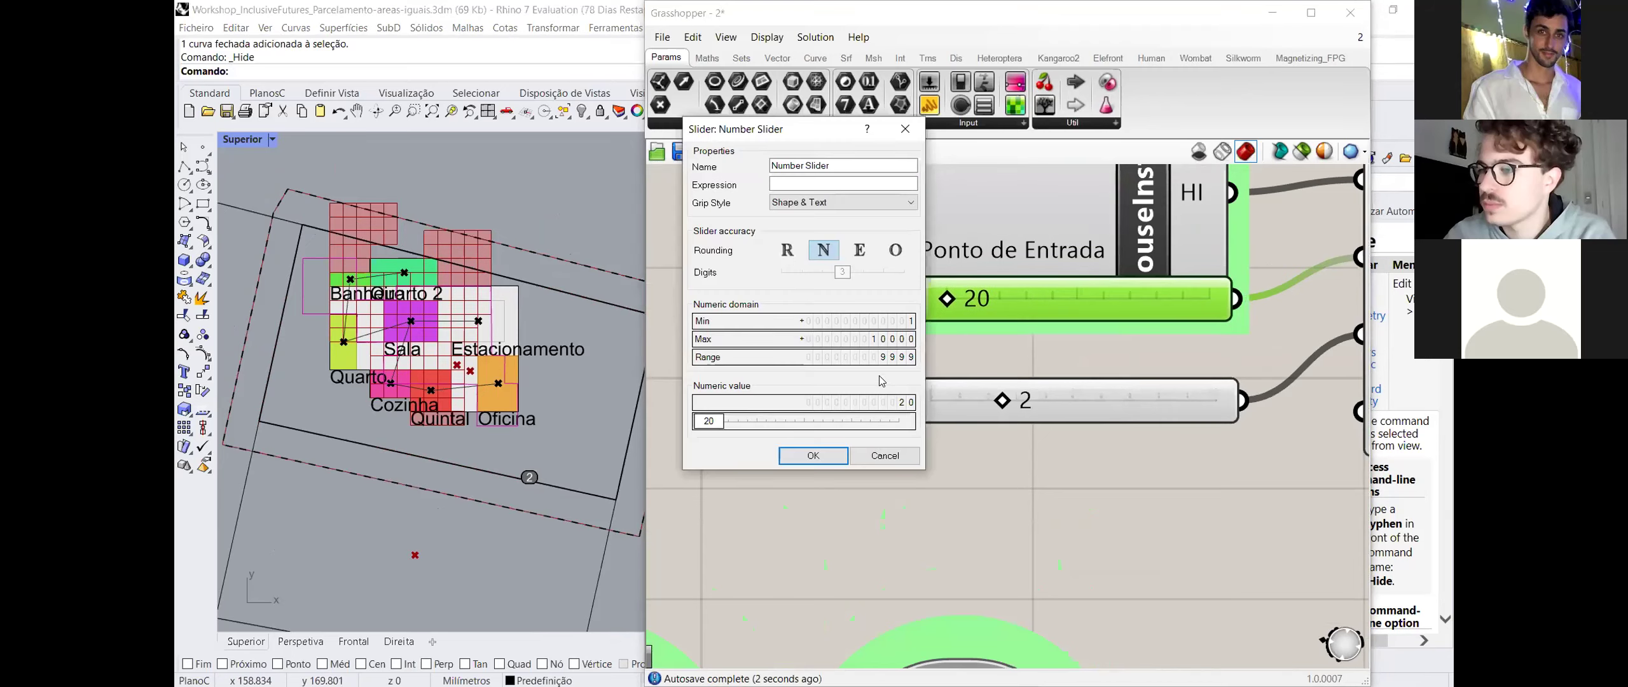
{"action": "double_click", "coordinate": [708, 421]}
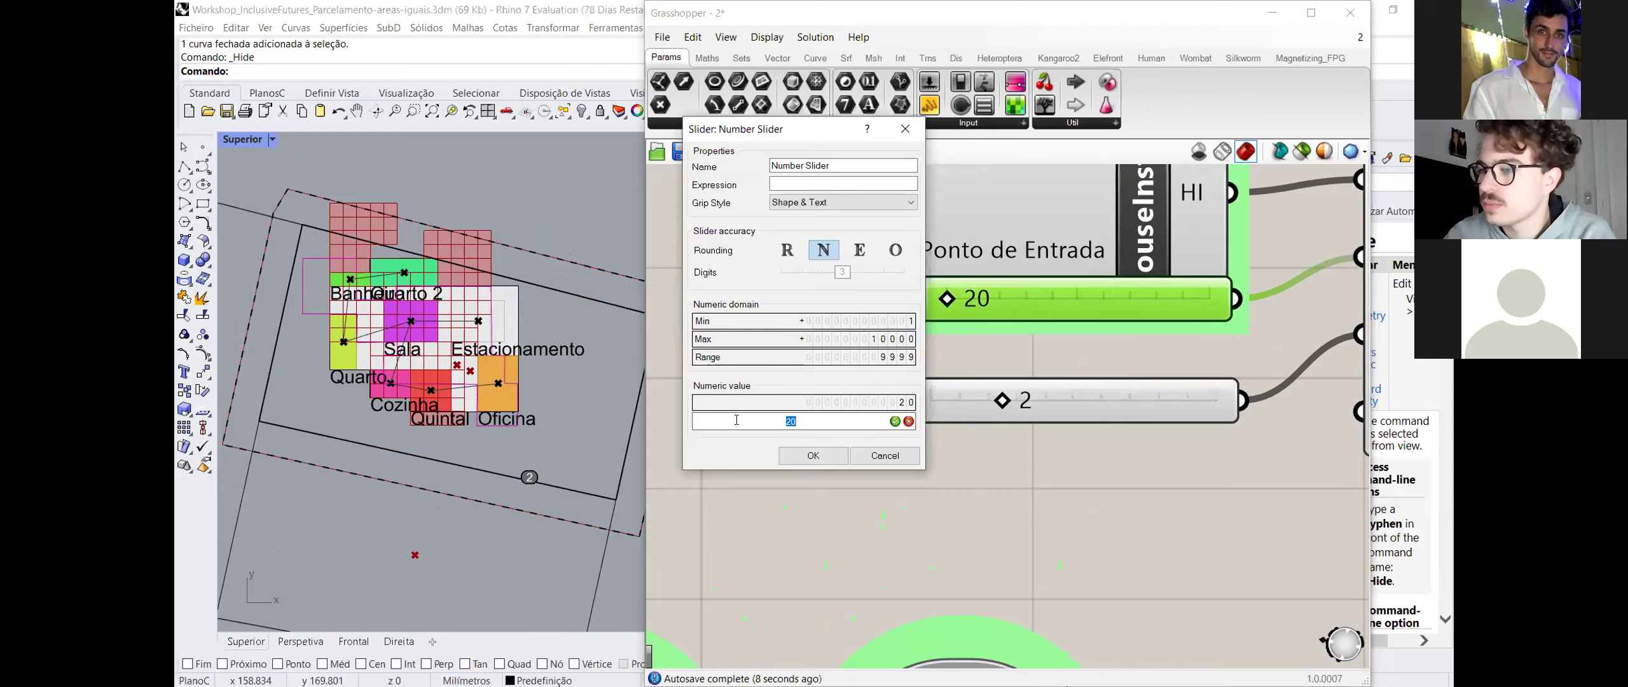
{"action": "type", "text": "5"}
{"action": "left_click", "coordinate": [833, 459]}
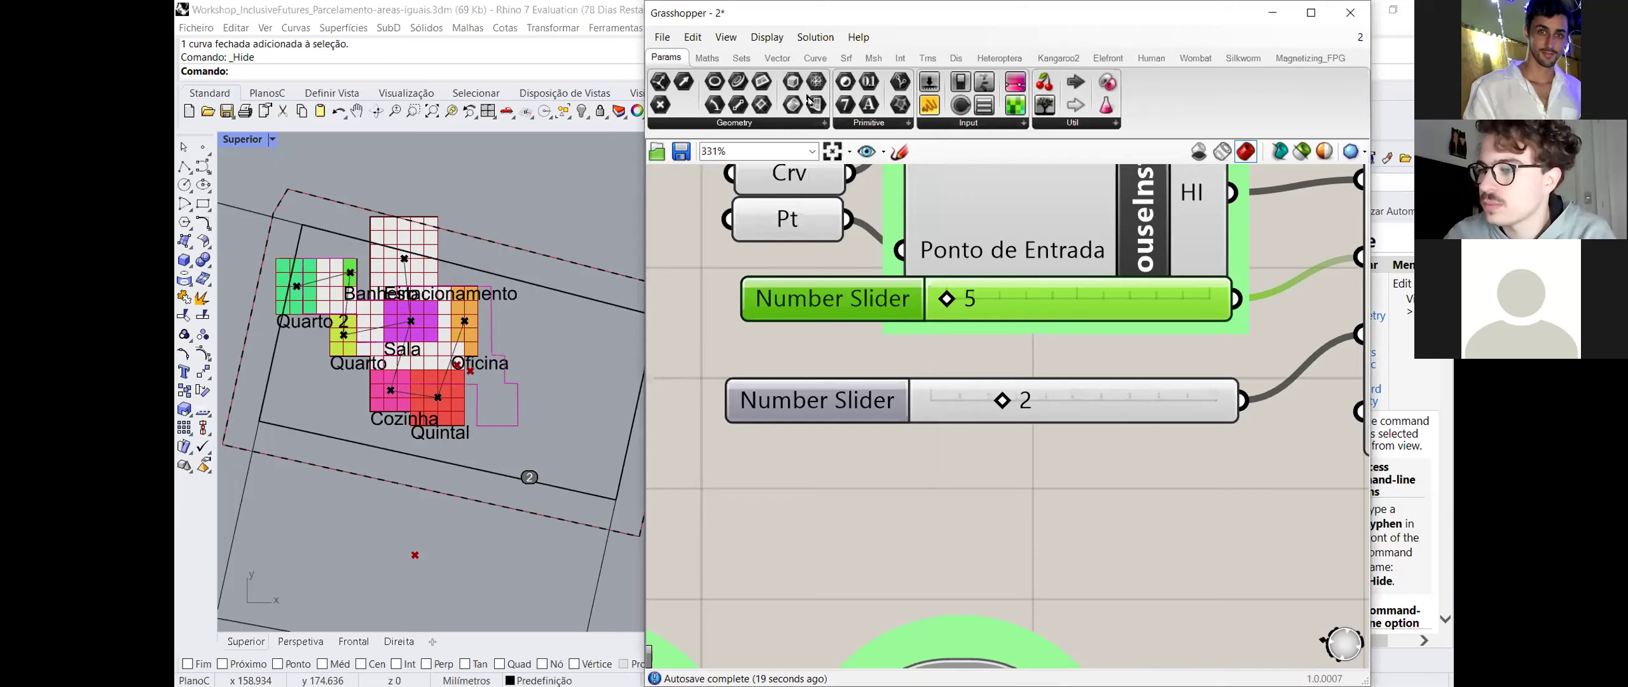
- Check the lot curve and shift the Ponto de Entrada point in the positive X direction by about 1.4 mm and a further 3.5 mm
{"action": "scroll", "coordinate": [532, 393], "scroll_direction": "down", "scroll_amount": 1}
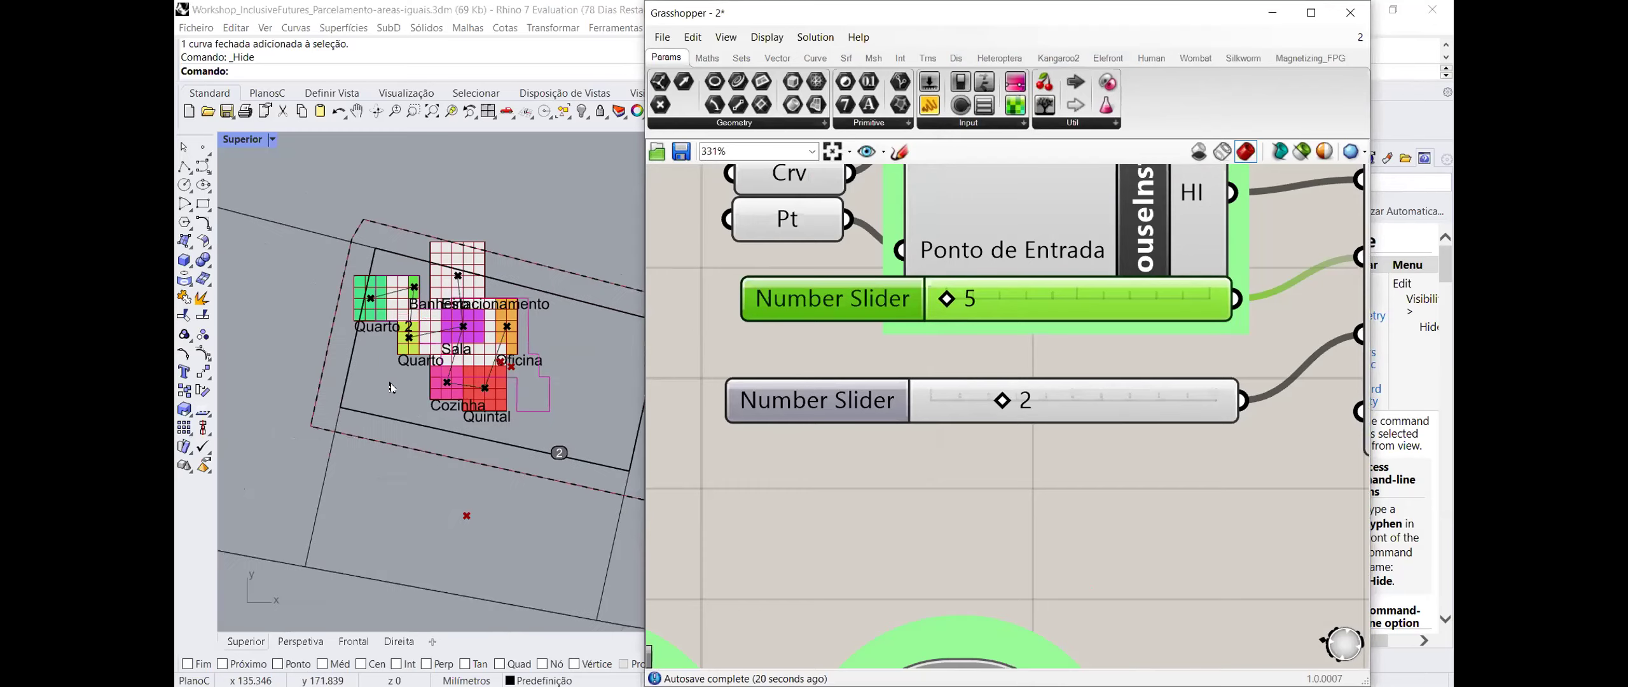
{"action": "scroll", "coordinate": [407, 381], "scroll_direction": "down", "scroll_amount": 1}
{"action": "scroll", "coordinate": [456, 395], "scroll_direction": "up", "scroll_amount": 1}
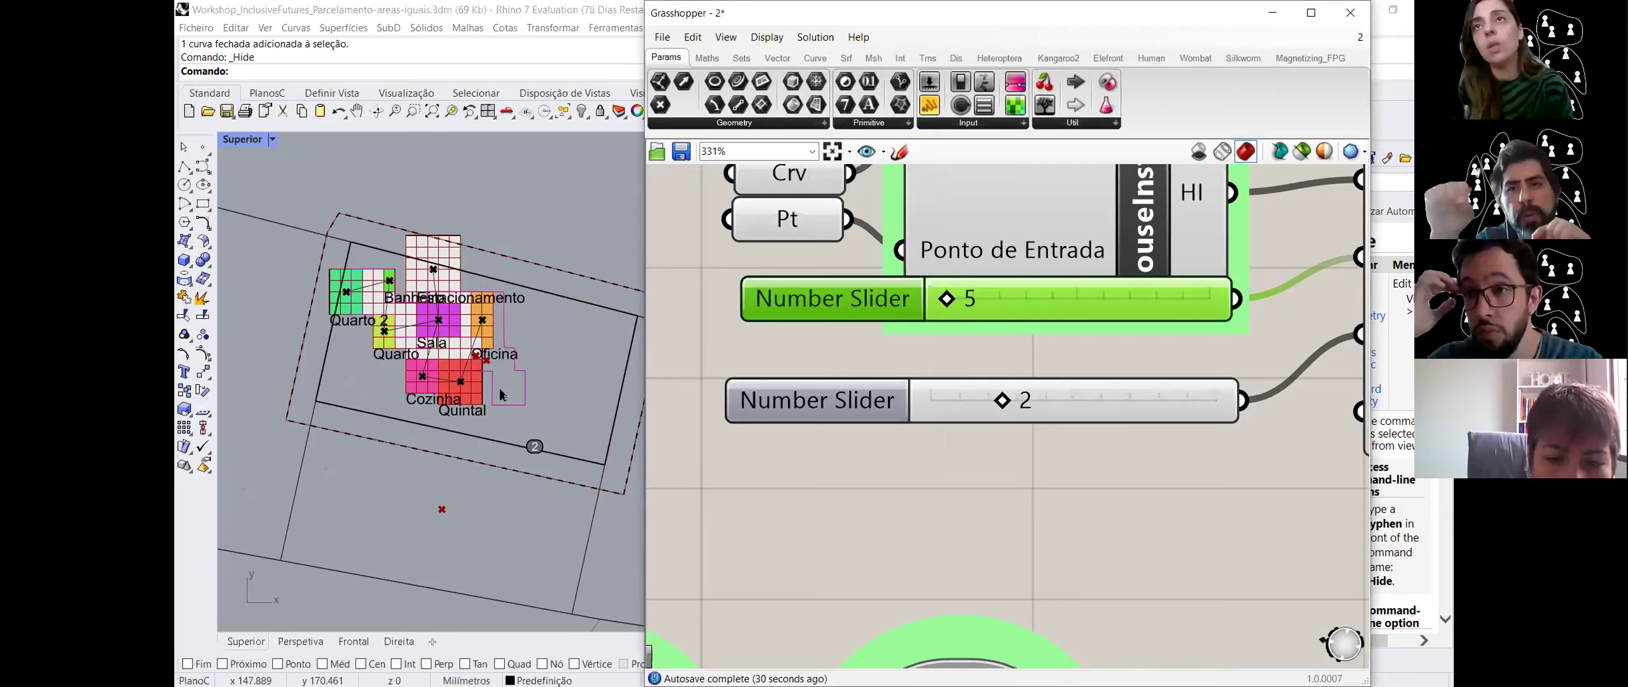
{"action": "left_click", "coordinate": [556, 389]}
{"action": "scroll", "coordinate": [981, 581], "scroll_direction": "down", "scroll_amount": 2}
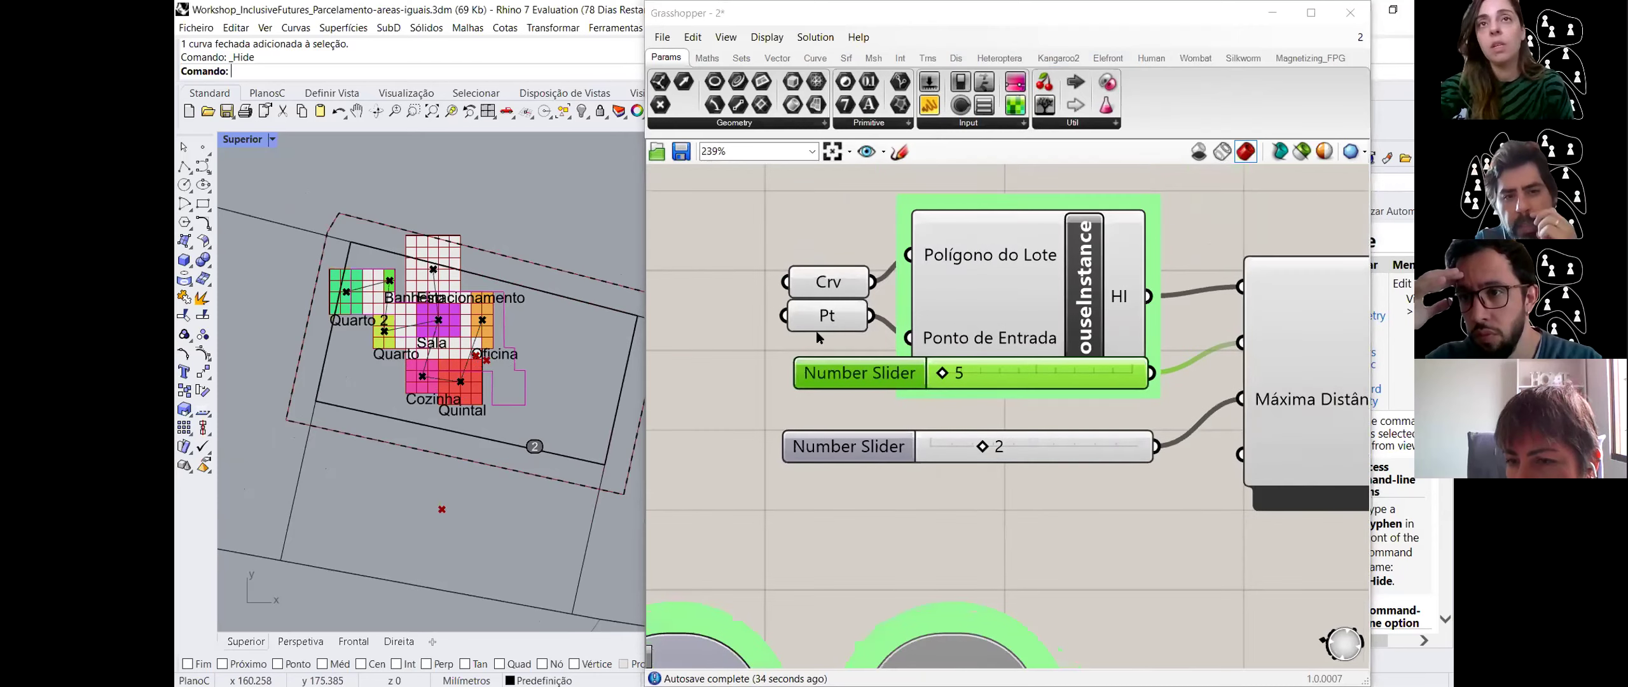
{"action": "left_click", "coordinate": [840, 285]}
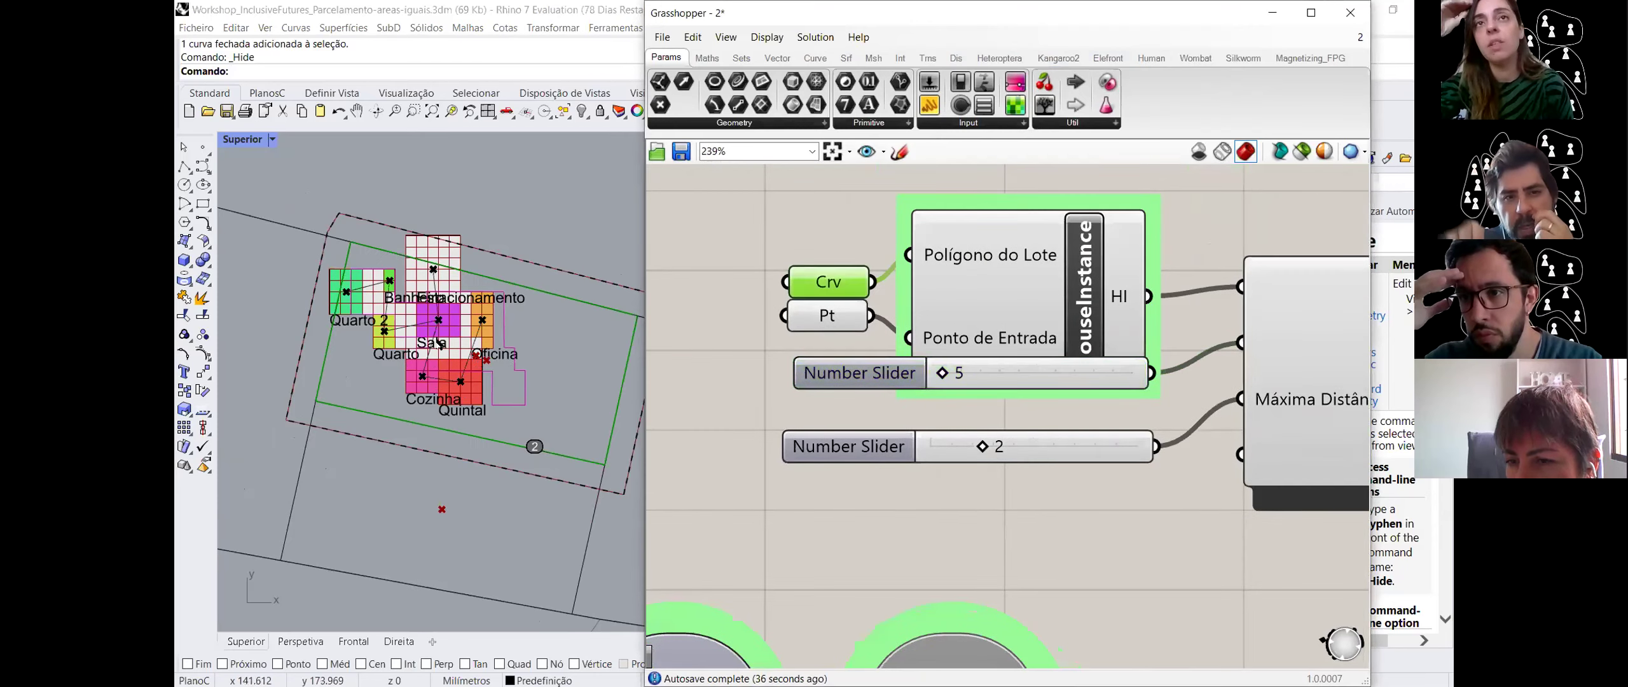
{"action": "left_click", "coordinate": [838, 322]}
{"action": "mouse_move", "coordinate": [493, 364]}
{"action": "left_mouse_down"}
{"action": "mouse_move", "coordinate": [478, 374]}
{"action": "mouse_move", "coordinate": [507, 364]}
{"action": "left_mouse_up"}
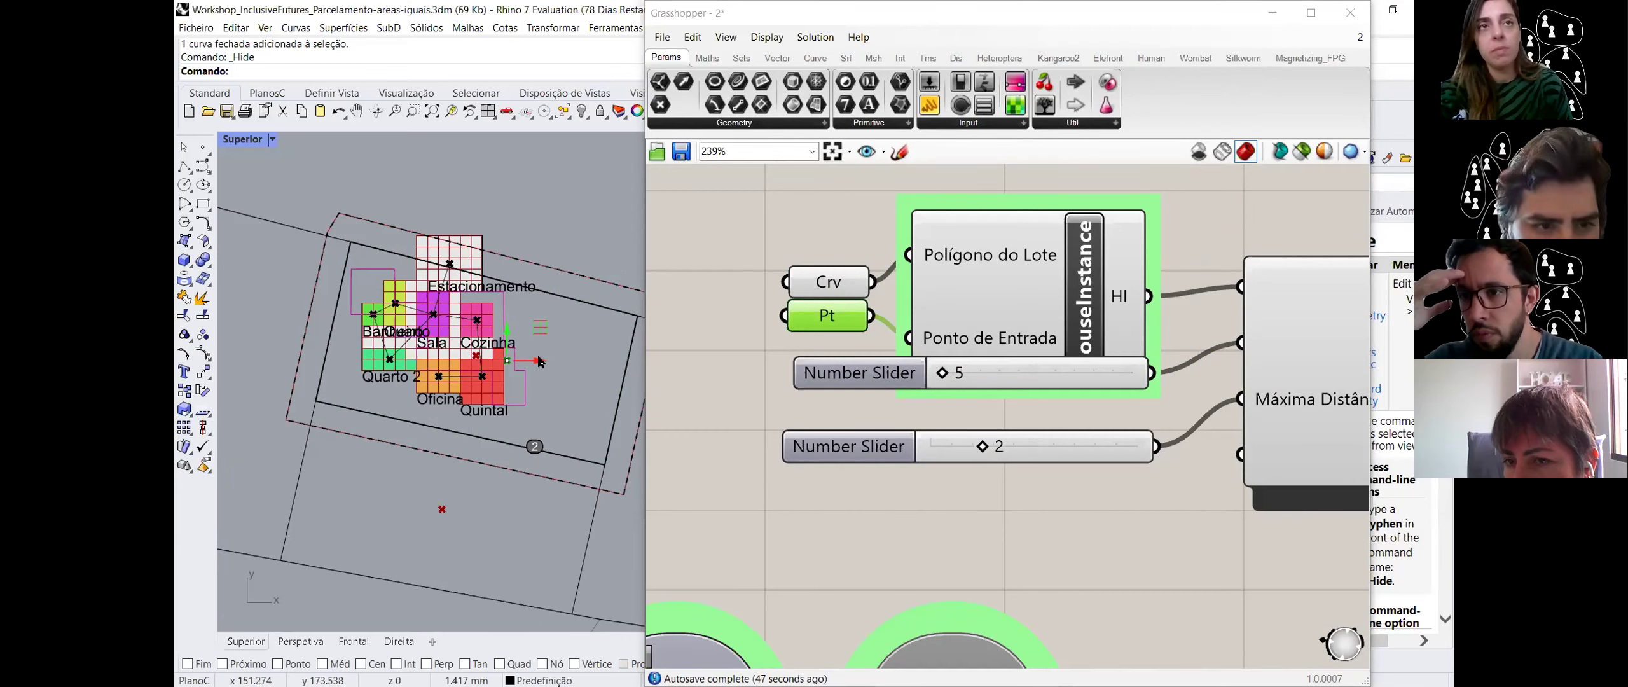
{"action": "left_click_drag", "start_coordinate": [543, 362], "coordinate": [576, 363]}
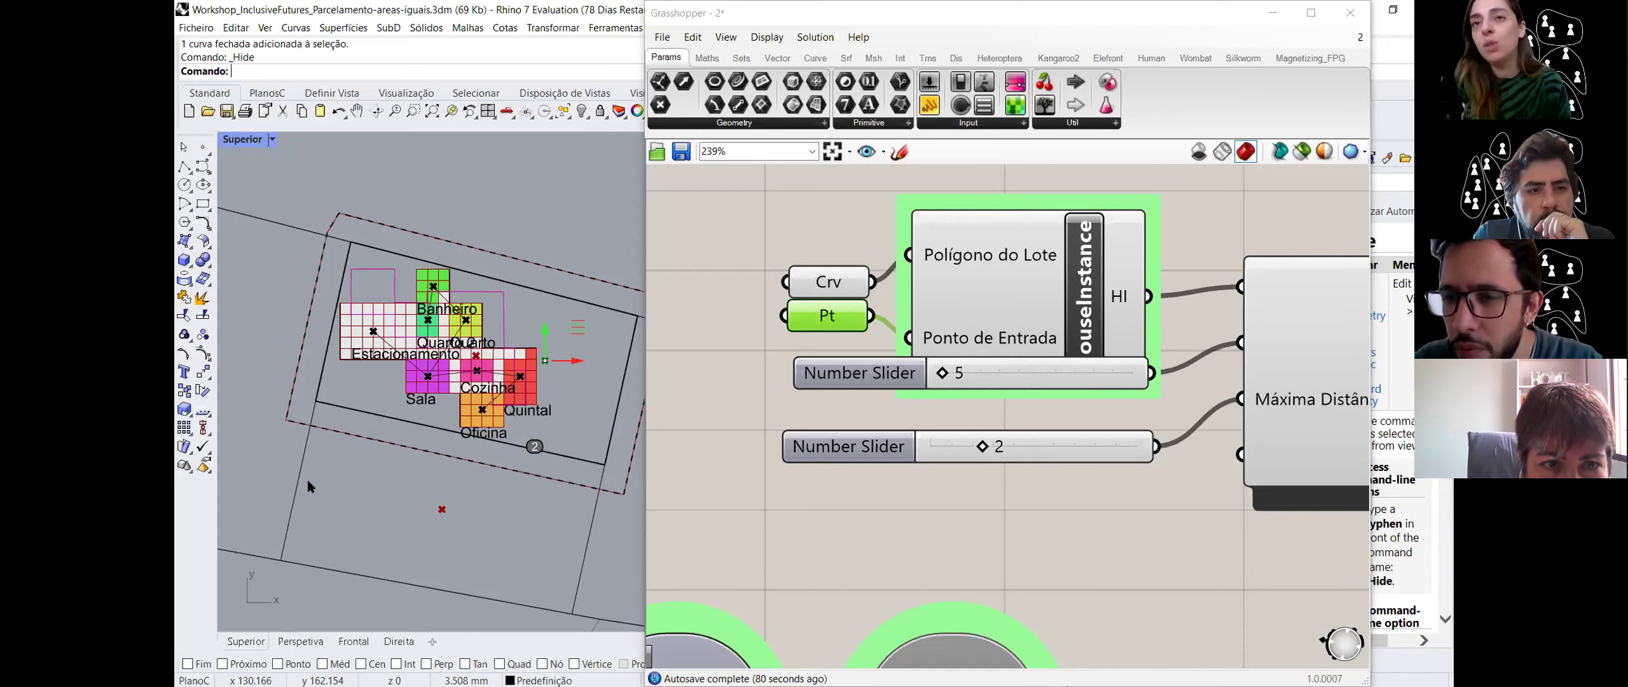
{"action": "scroll", "coordinate": [366, 364], "scroll_direction": "up", "scroll_amount": 3}
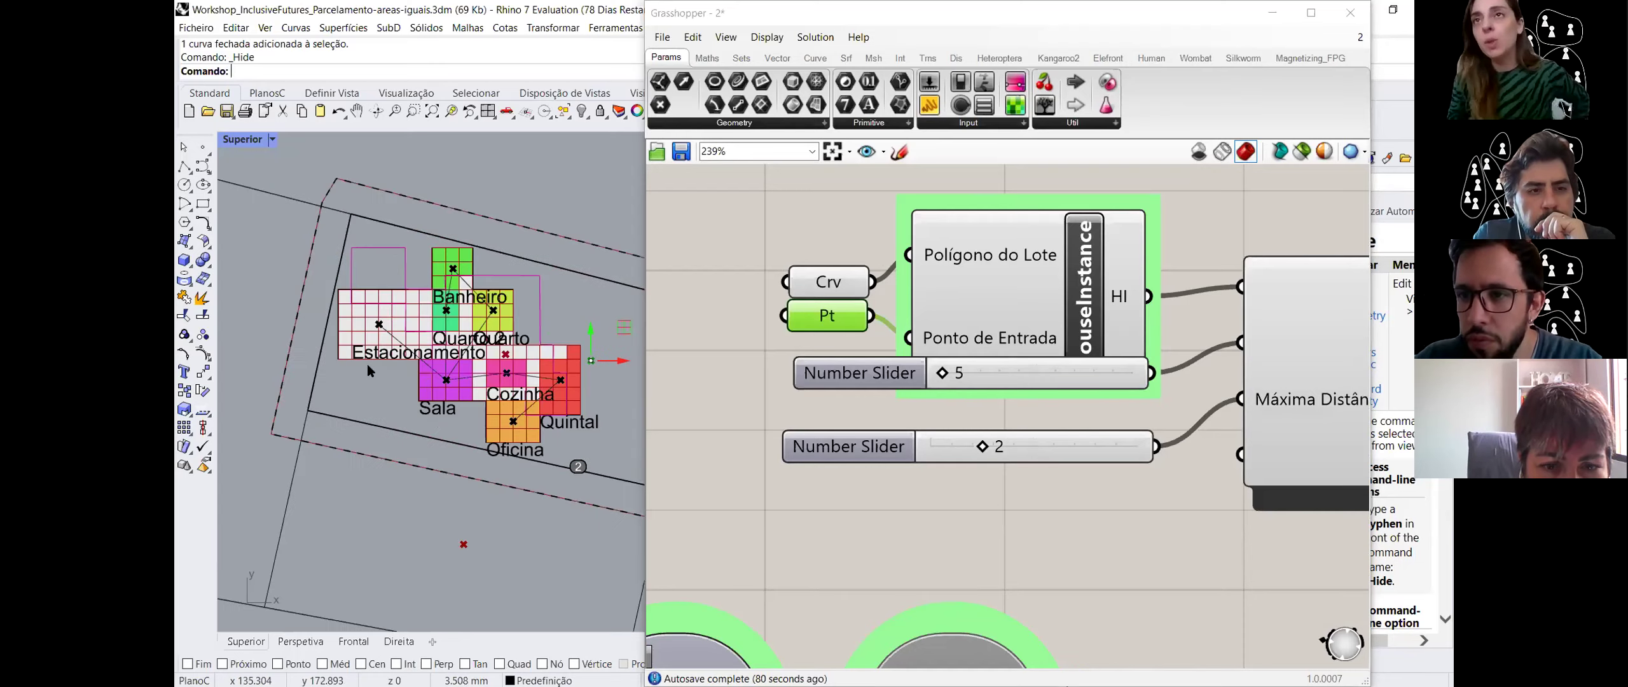
- Examine the generated room layout in the Superior viewport and the room bubbles with their areas and connections on the canvas
{"action": "scroll", "coordinate": [389, 326], "scroll_direction": "down", "scroll_amount": 4}
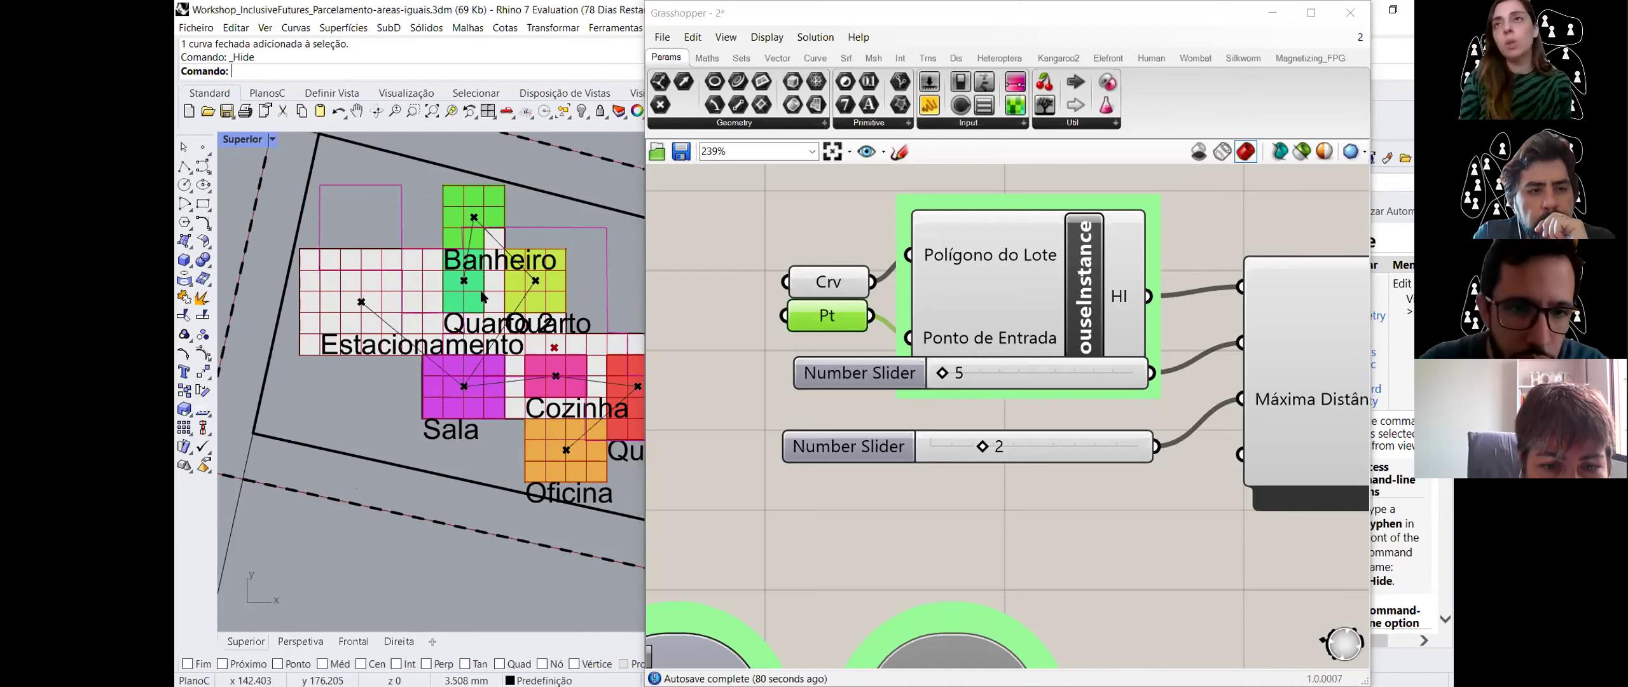
{"action": "scroll", "coordinate": [395, 318], "scroll_direction": "up", "scroll_amount": 1}
{"action": "scroll", "coordinate": [367, 312], "scroll_direction": "up", "scroll_amount": 1}
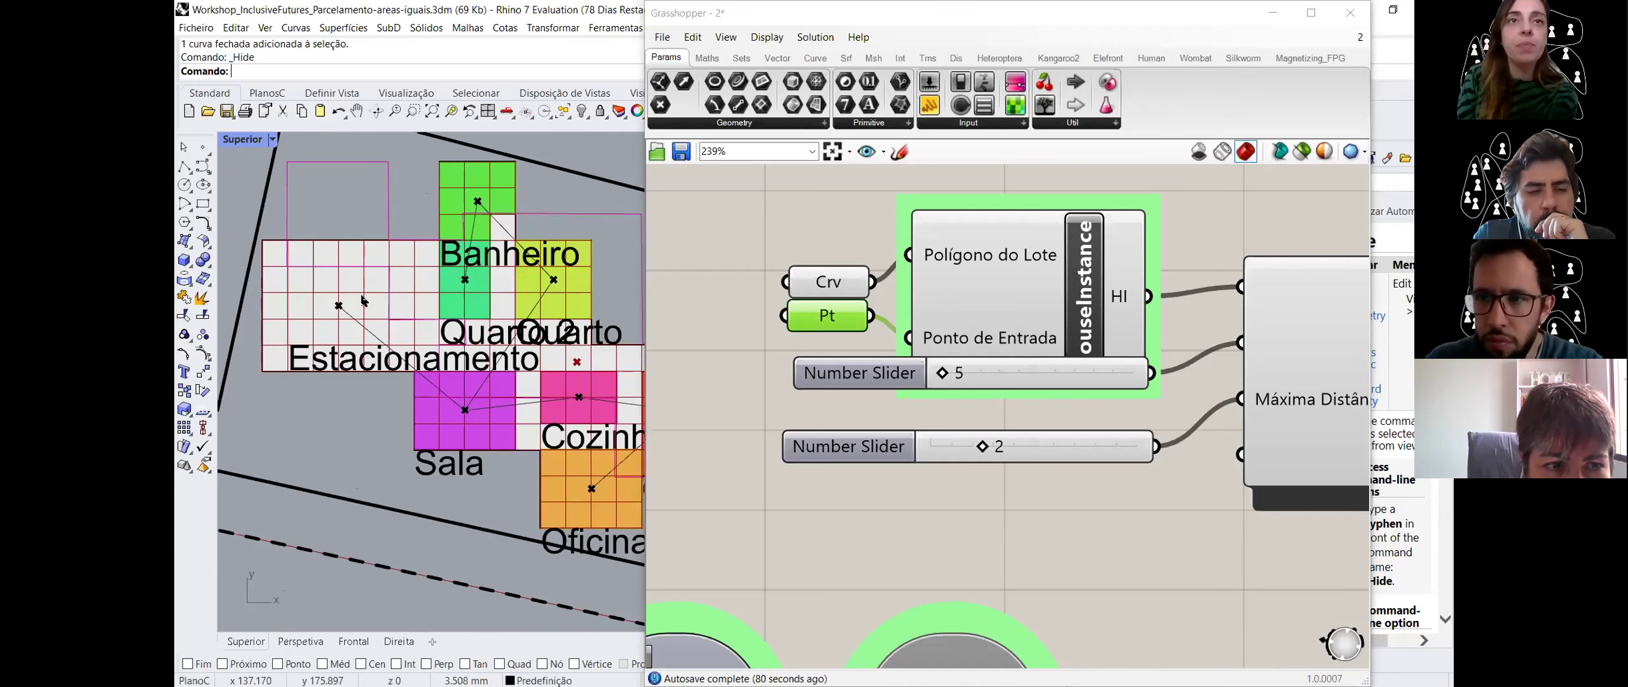
{"action": "scroll", "coordinate": [347, 333], "scroll_direction": "up", "scroll_amount": 1}
{"action": "scroll", "coordinate": [347, 332], "scroll_direction": "up", "scroll_amount": 1}
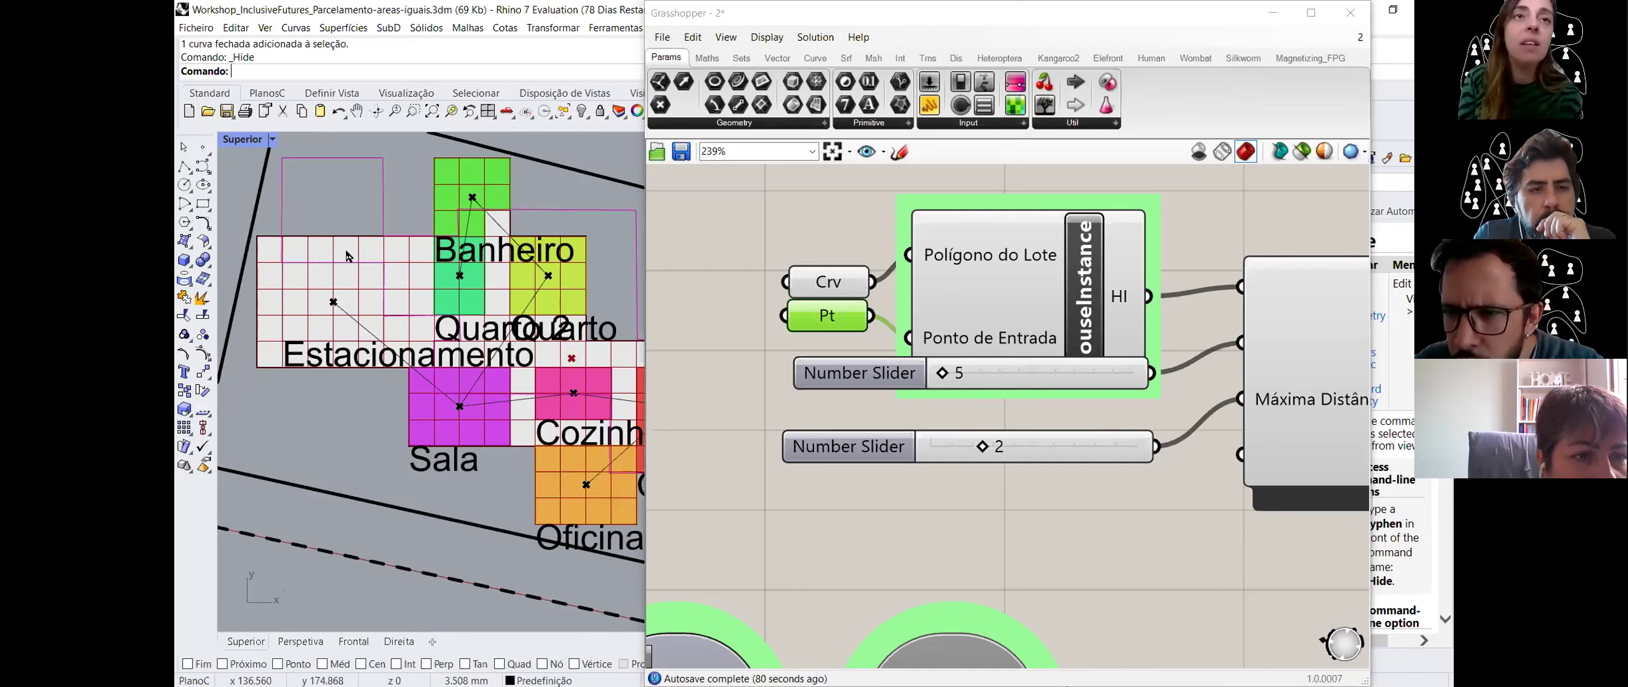
{"action": "scroll", "coordinate": [323, 280], "scroll_direction": "down", "scroll_amount": 1}
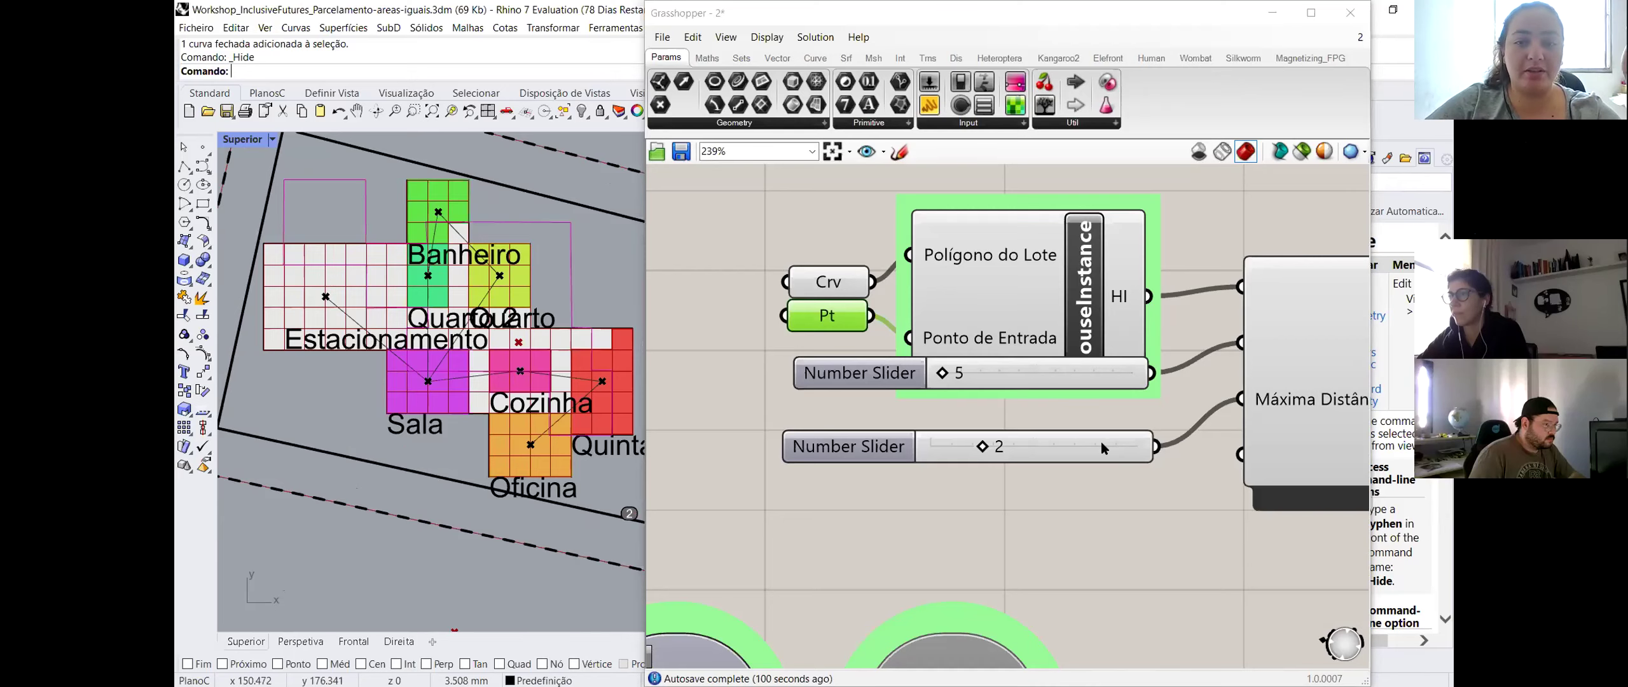
{"action": "scroll", "coordinate": [1102, 441], "scroll_direction": "down", "scroll_amount": 3}
{"action": "scroll", "coordinate": [1012, 521], "scroll_direction": "down", "scroll_amount": 2}
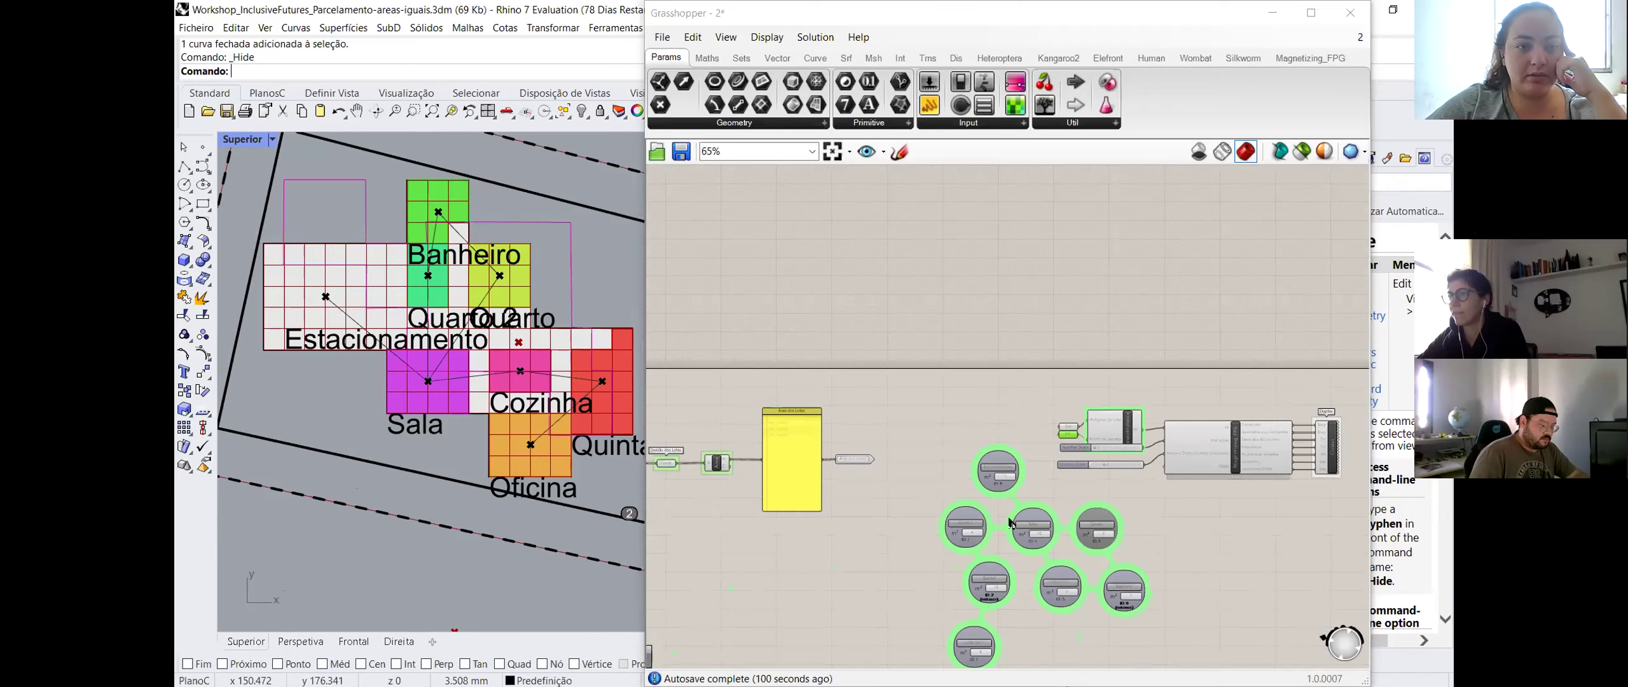
{"action": "scroll", "coordinate": [1008, 521], "scroll_direction": "up", "scroll_amount": 1}
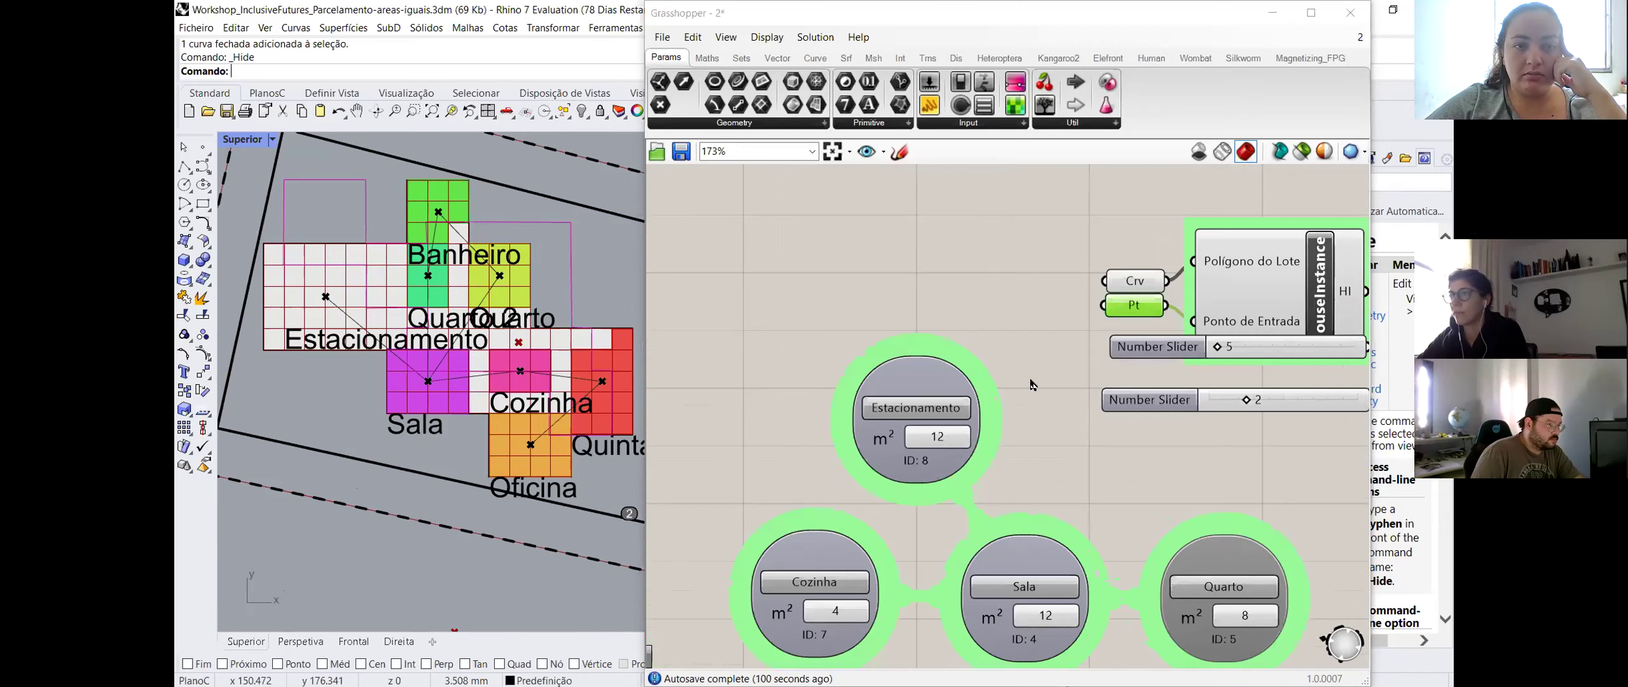
{"action": "scroll", "coordinate": [923, 333], "scroll_direction": "down", "scroll_amount": 2}
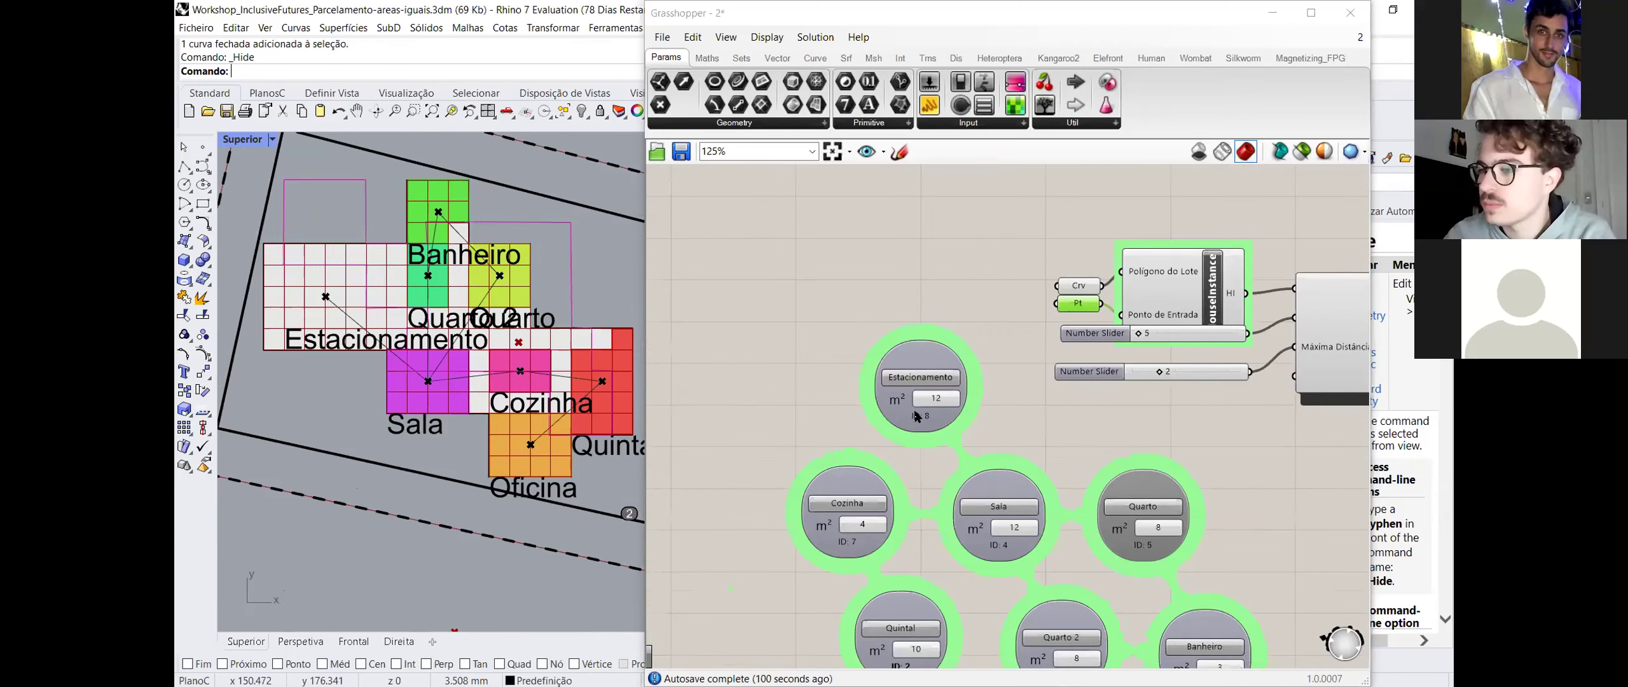
{"action": "scroll", "coordinate": [906, 267], "scroll_direction": "down", "scroll_amount": 1}
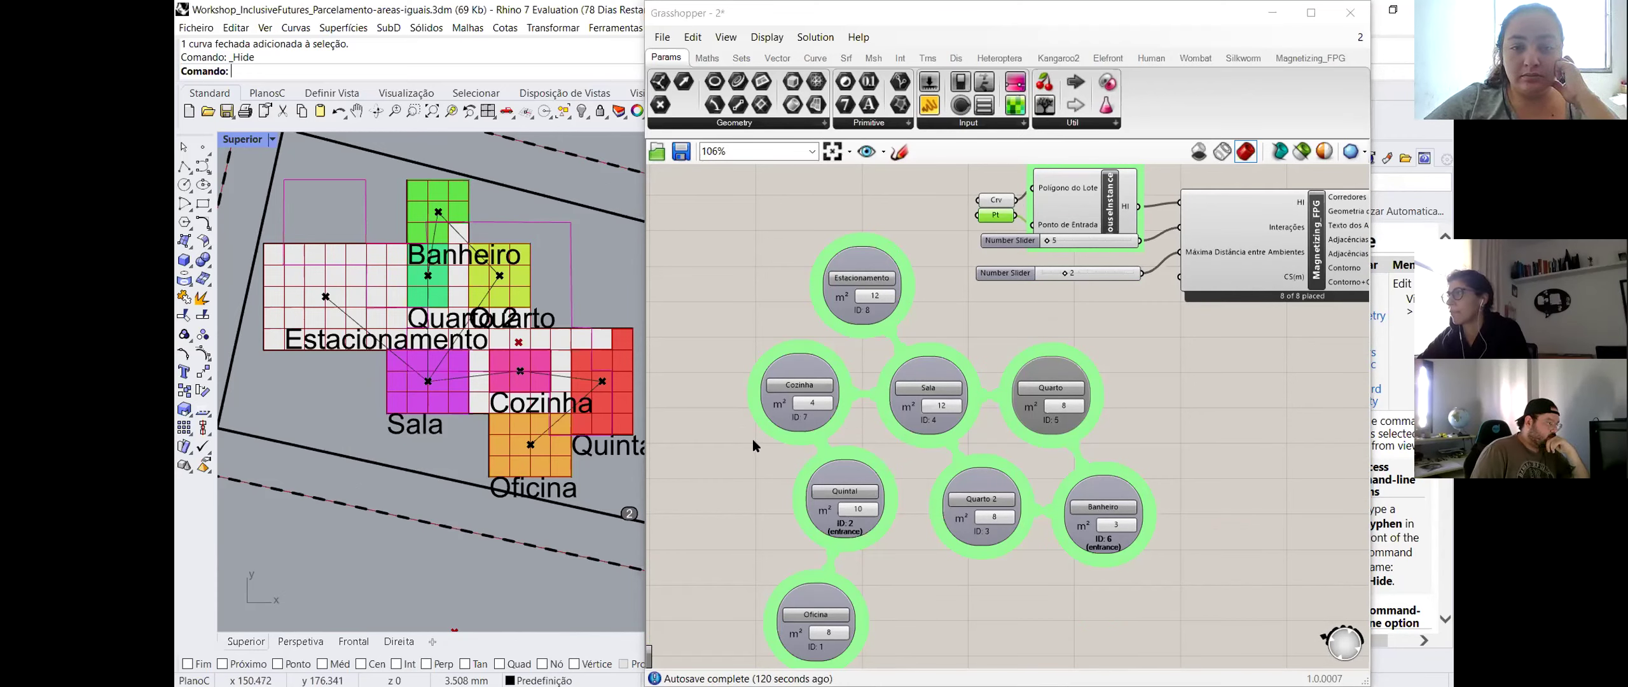
{"action": "right_click_drag", "start_coordinate": [910, 555], "coordinate": [885, 517]}
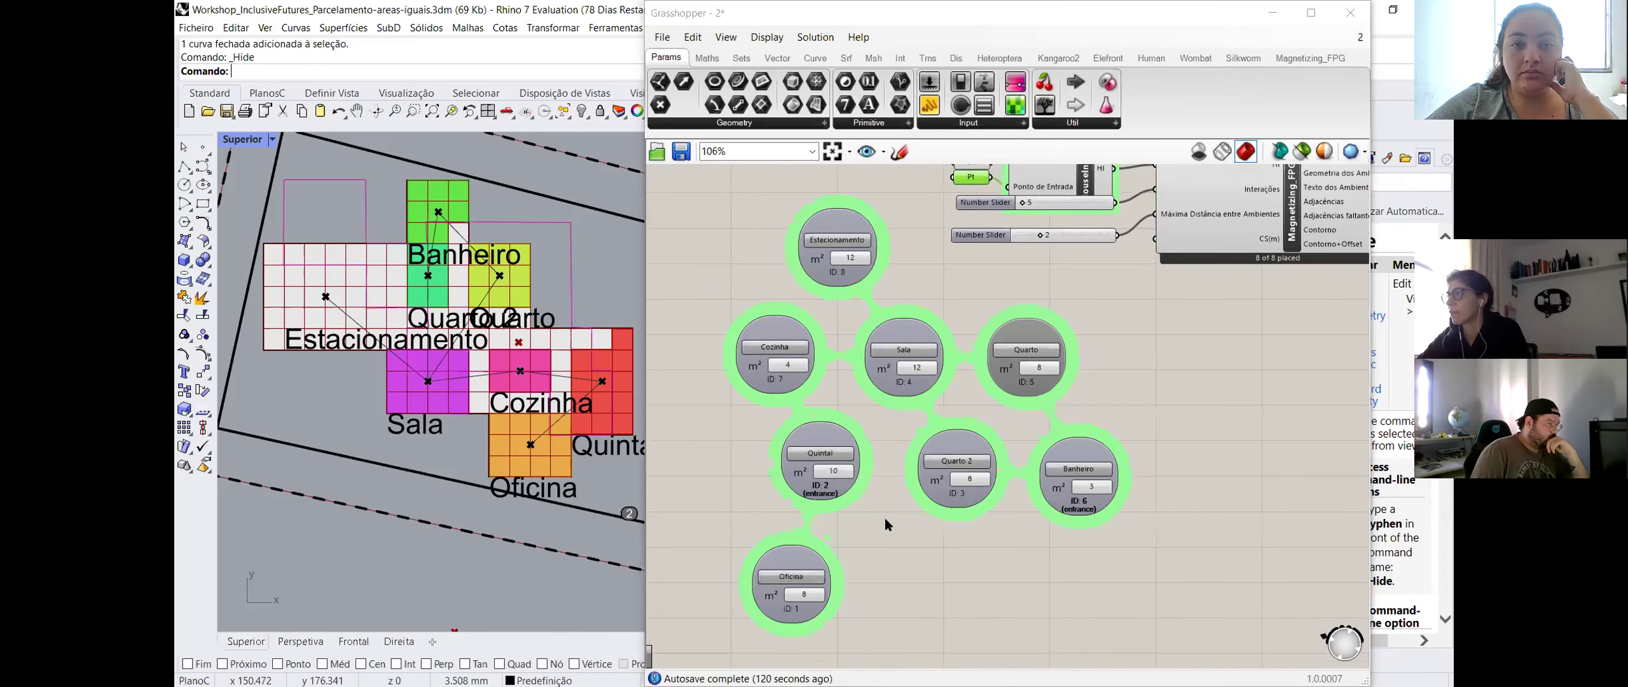
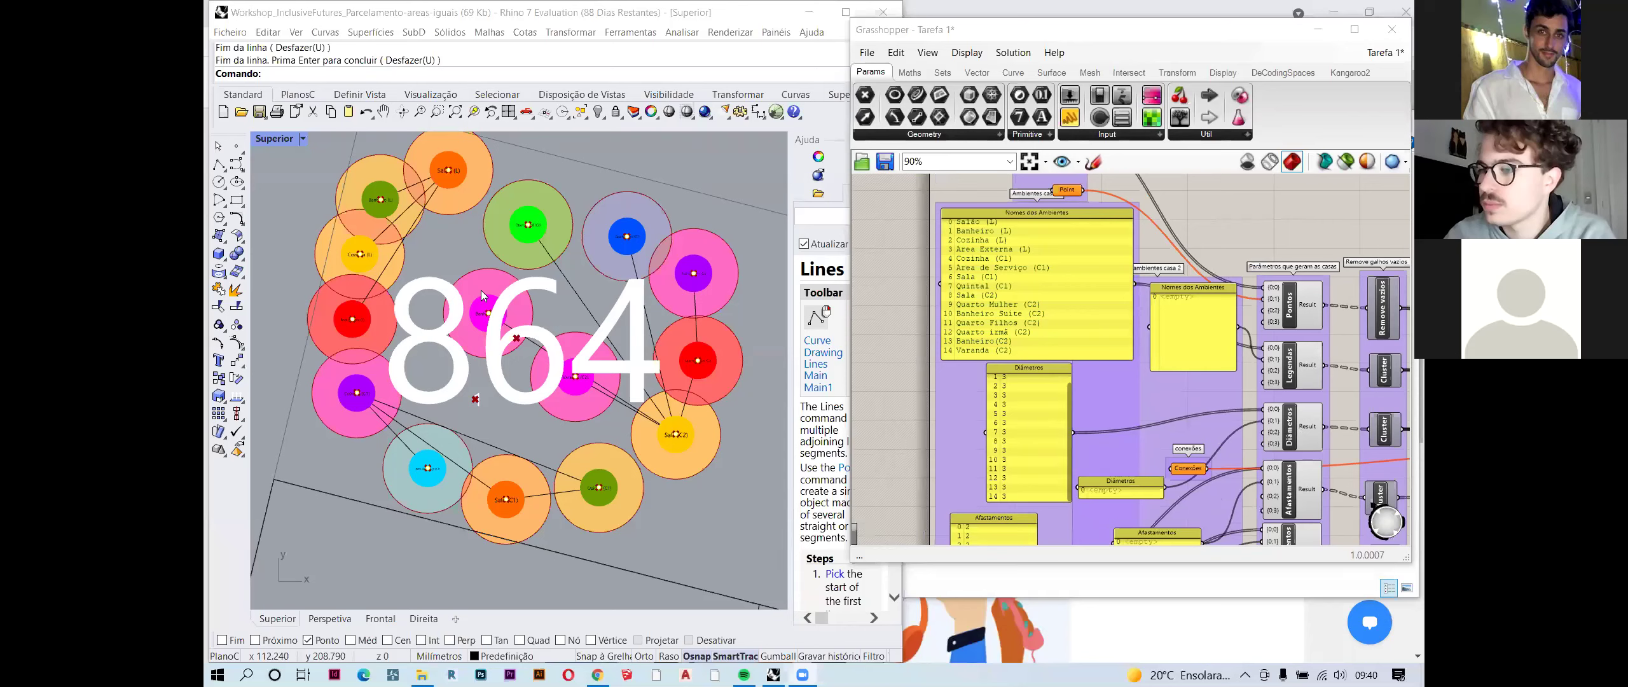
- Examine the Tarefa 1 bubbles in the viewport and their Nomes dos Ambientes and Diâmetros panels on the canvas
{"action": "scroll", "coordinate": [482, 295], "scroll_direction": "up", "scroll_amount": 2}
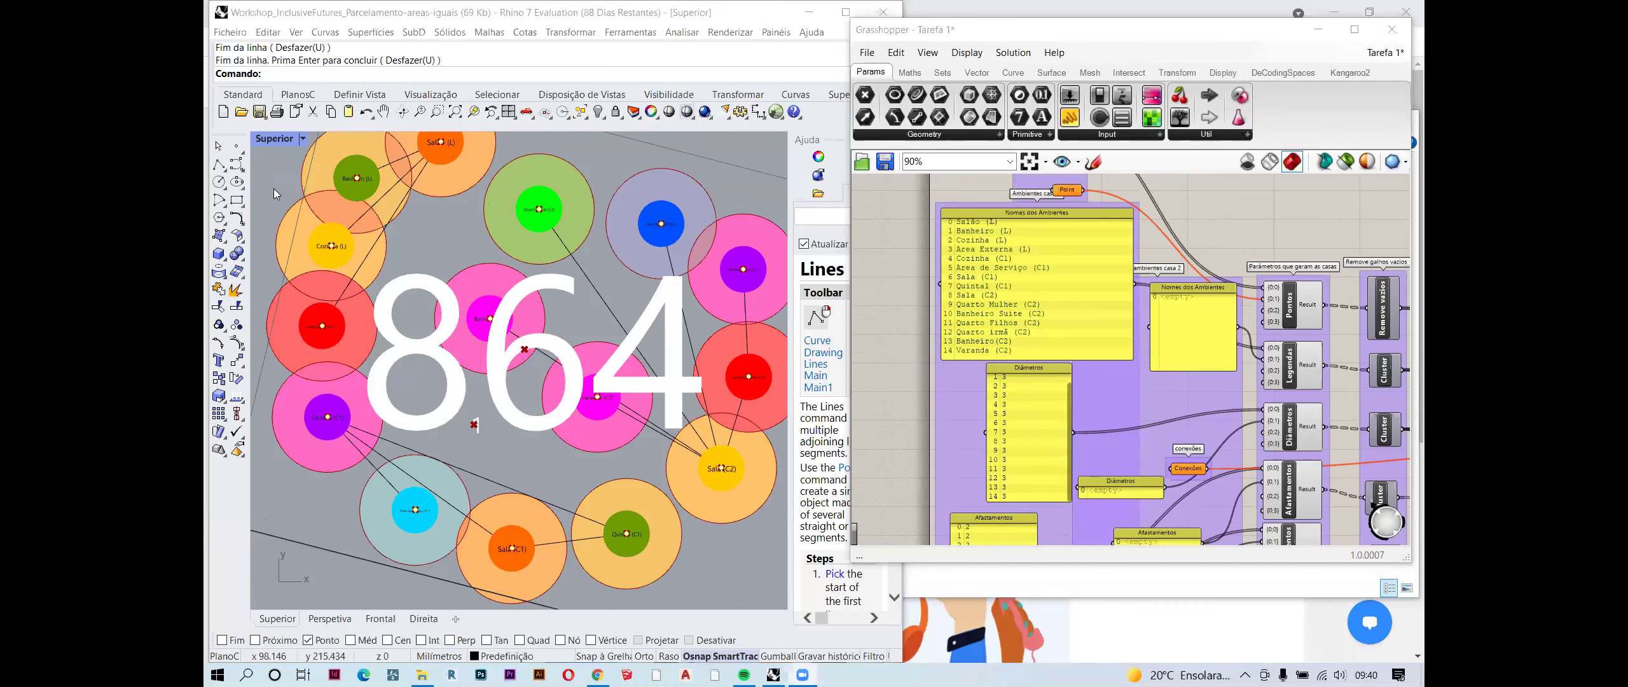
{"action": "scroll", "coordinate": [470, 307], "scroll_direction": "down", "scroll_amount": 2}
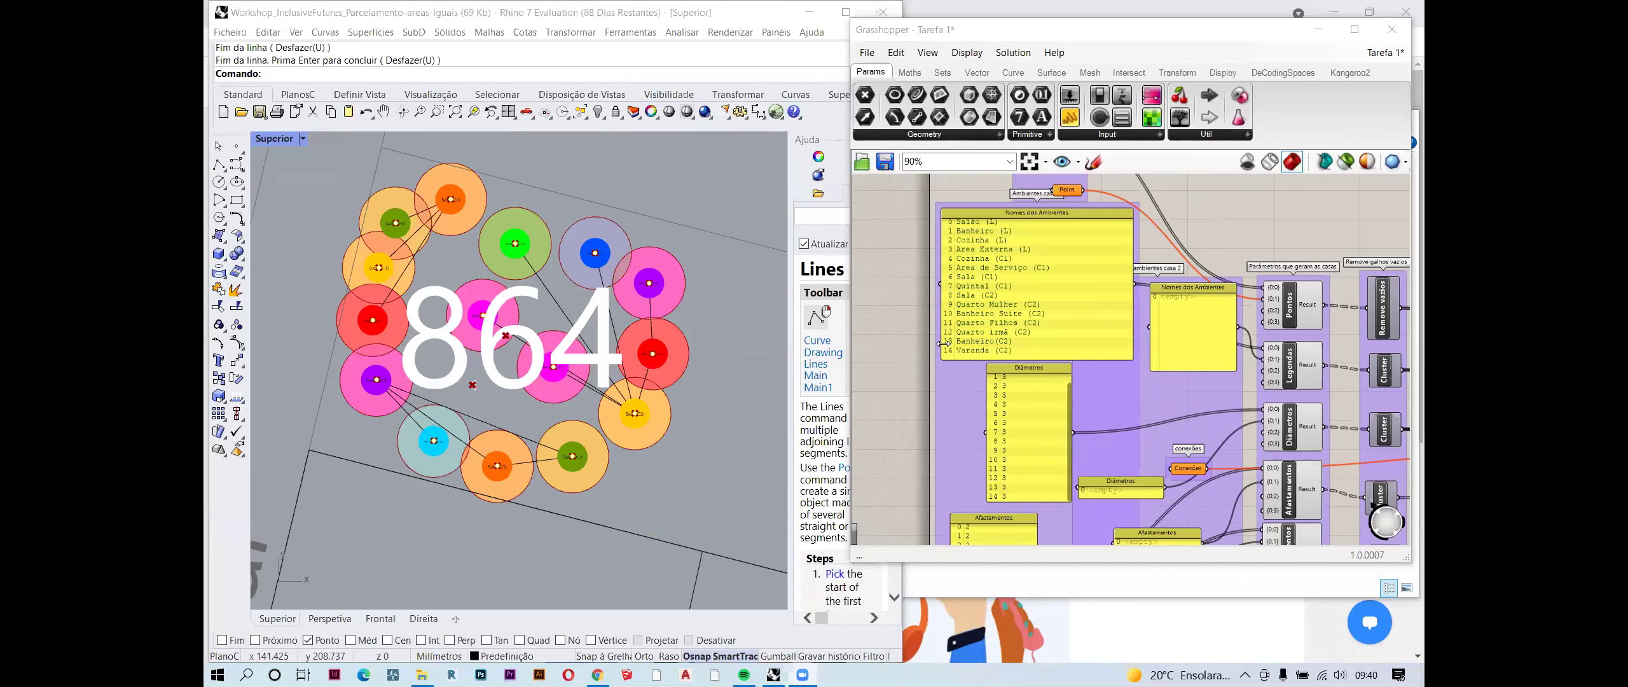
{"action": "scroll", "coordinate": [1059, 255], "scroll_direction": "up", "scroll_amount": 2}
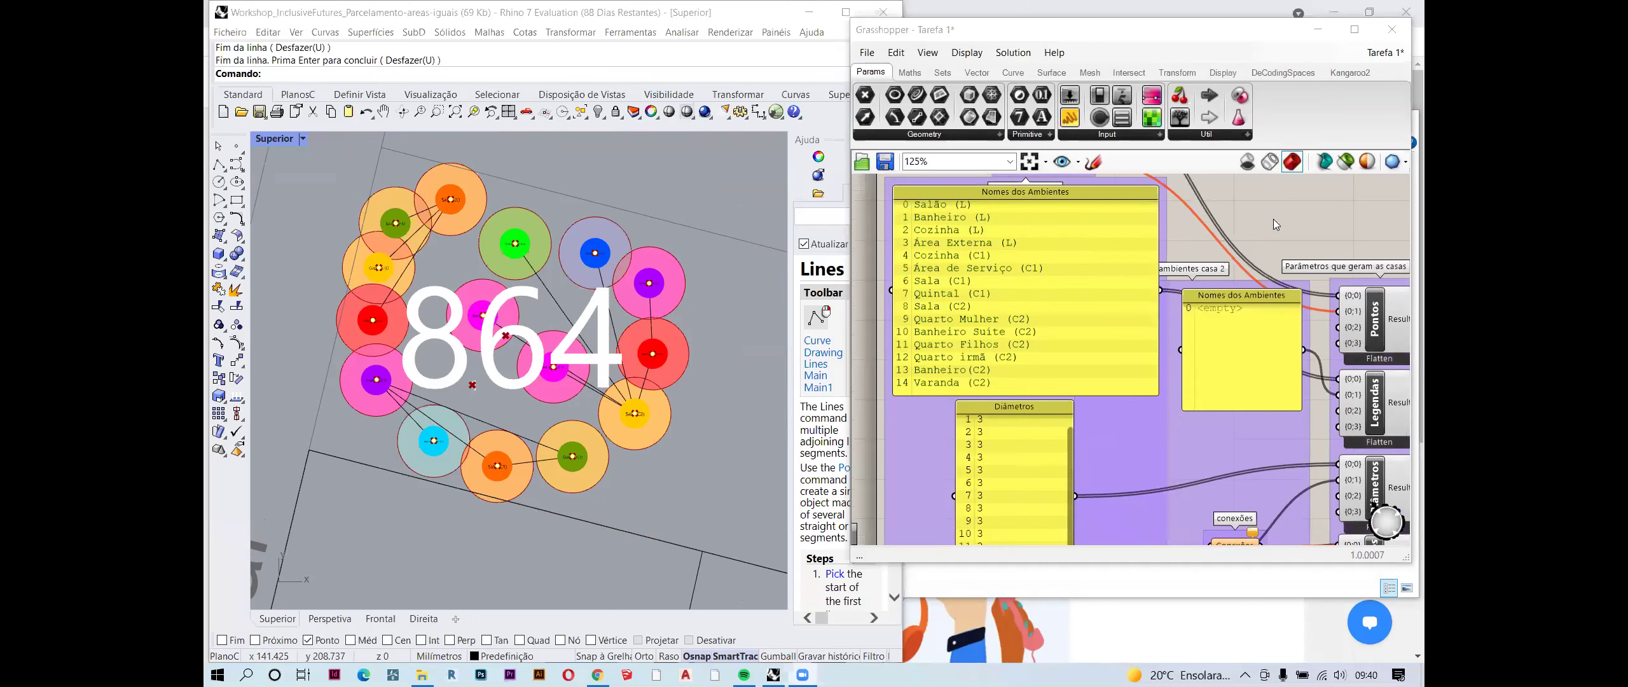
{"action": "right_click_drag", "start_coordinate": [1119, 480], "coordinate": [1134, 486]}
{"action": "right_click_drag", "start_coordinate": [1203, 359], "coordinate": [1205, 298]}
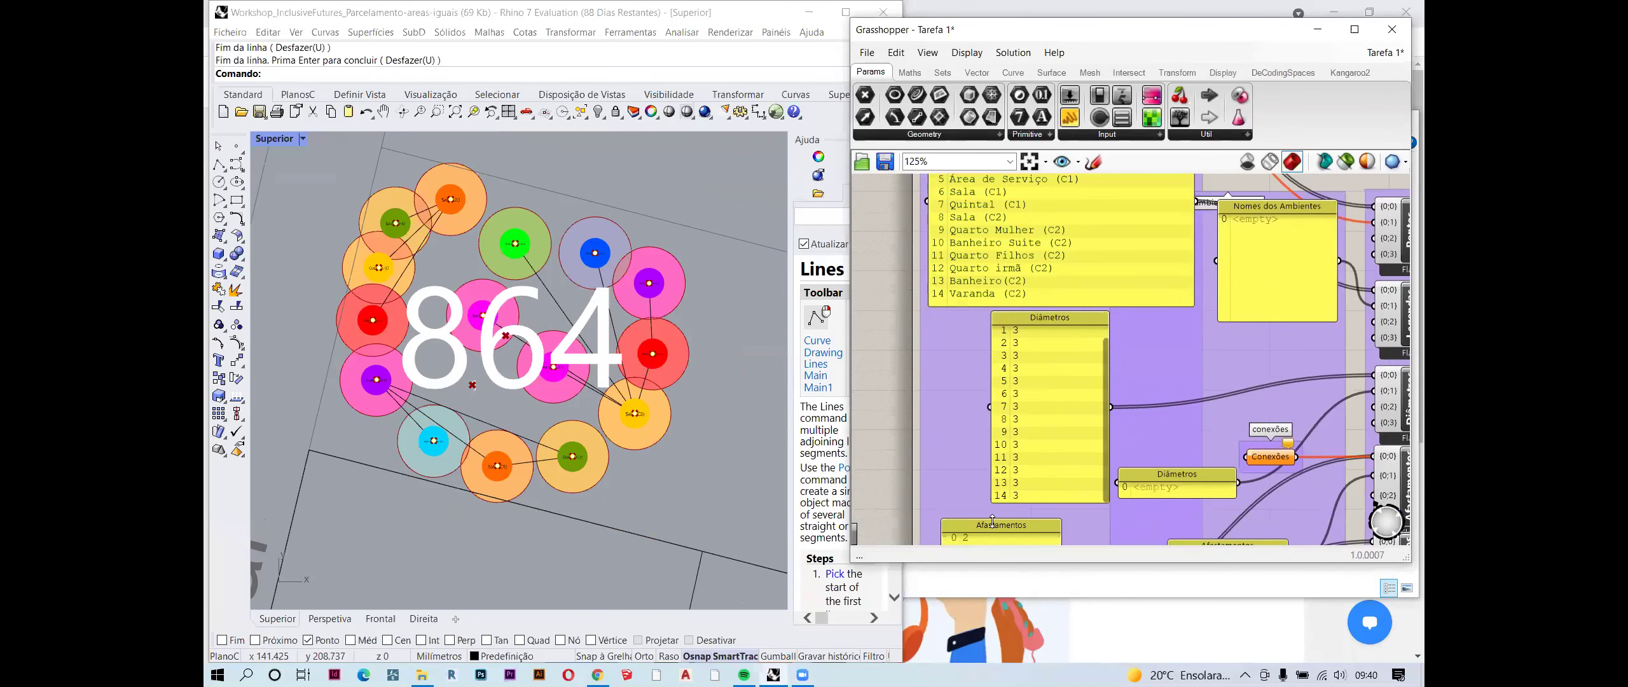
{"action": "right_click_drag", "start_coordinate": [1172, 367], "coordinate": [1144, 452]}
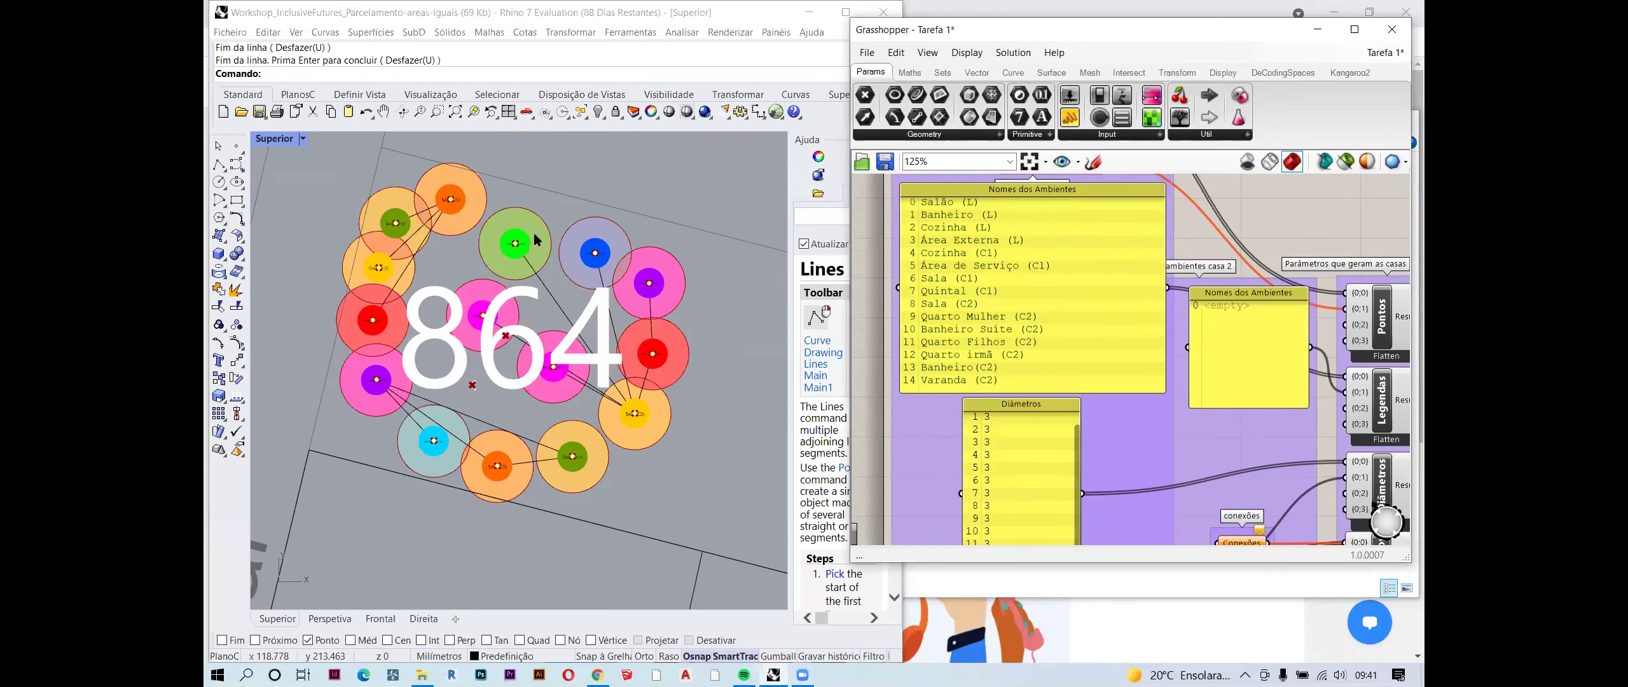
- Select all connection lines between the room bubbles and assign them as multiple curves to the Conexões parameter
{"action": "left_click", "coordinate": [219, 148]}
{"action": "scroll", "coordinate": [465, 252], "scroll_direction": "down", "scroll_amount": 1}
{"action": "left_click_drag", "start_coordinate": [328, 173], "coordinate": [722, 467]}
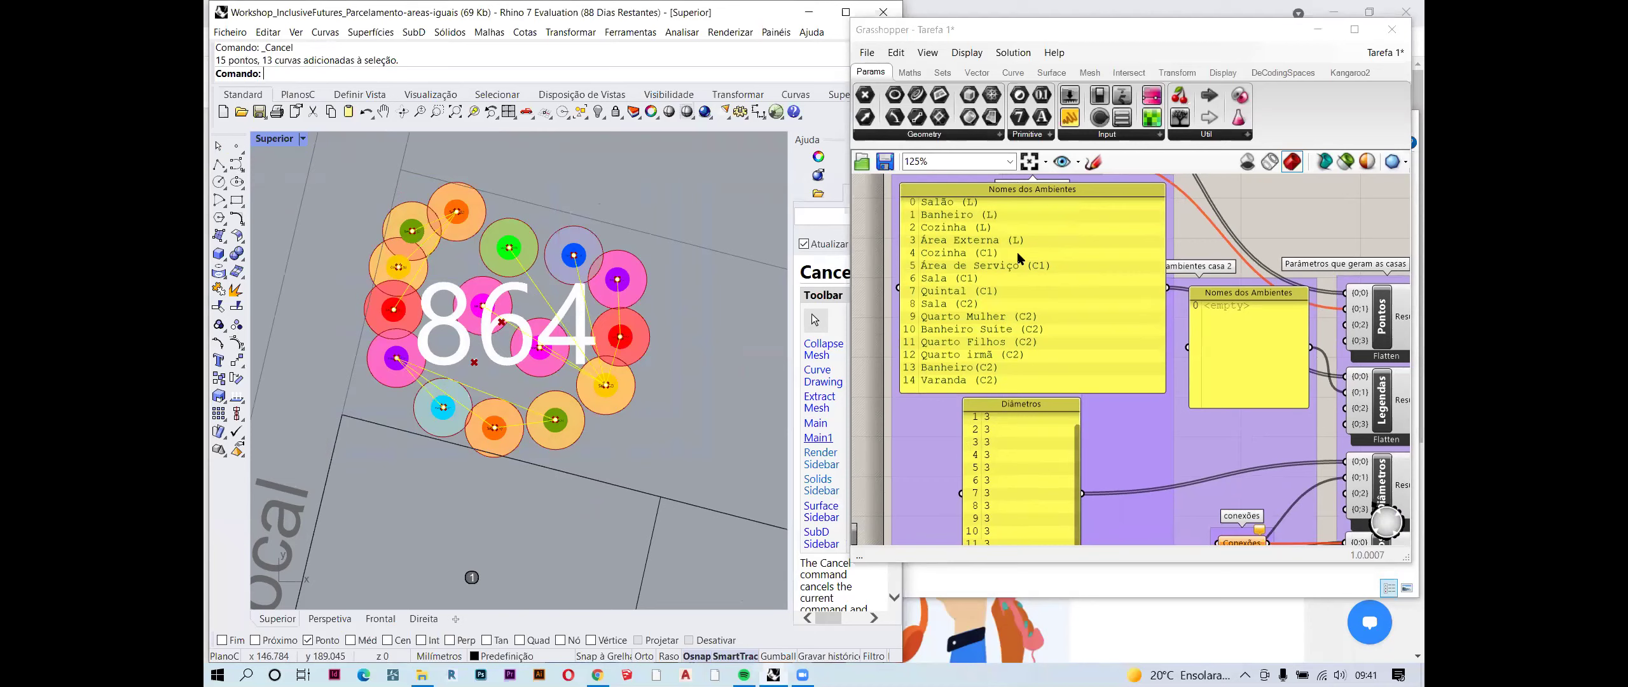
{"action": "scroll", "coordinate": [1017, 252], "scroll_direction": "down", "scroll_amount": 3}
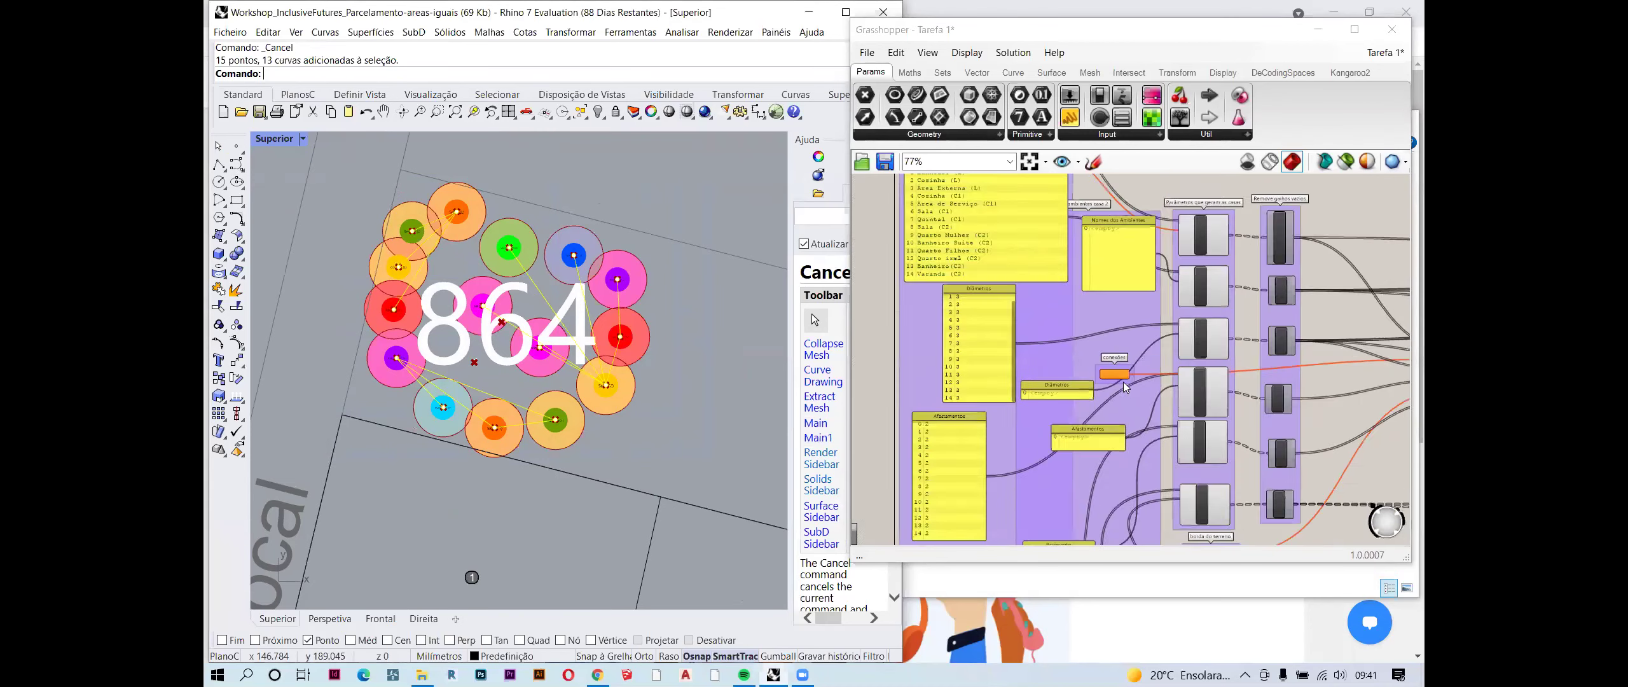
{"action": "scroll", "coordinate": [1125, 386], "scroll_direction": "up", "scroll_amount": 8}
{"action": "right_click", "coordinate": [1114, 351]}
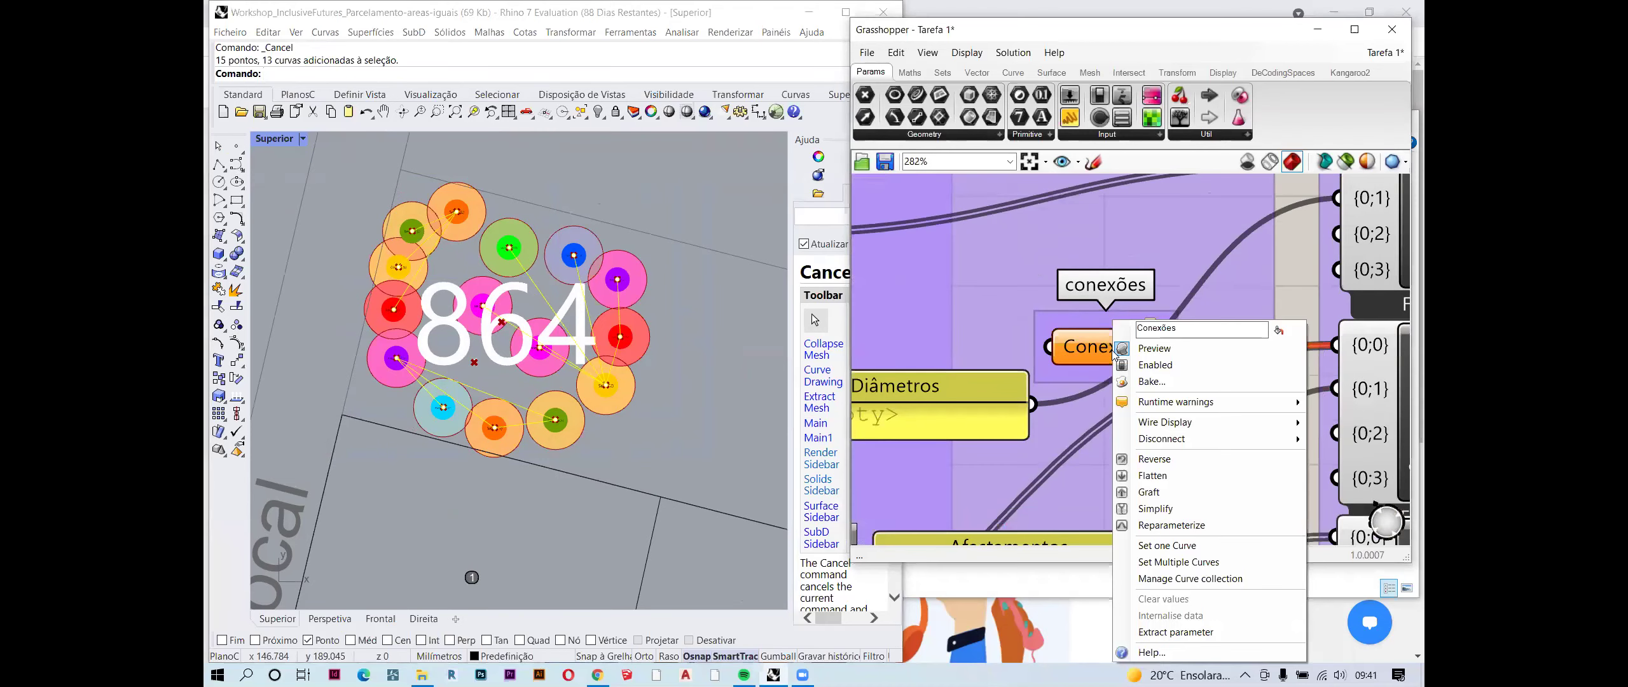
{"action": "left_click", "coordinate": [1227, 563]}
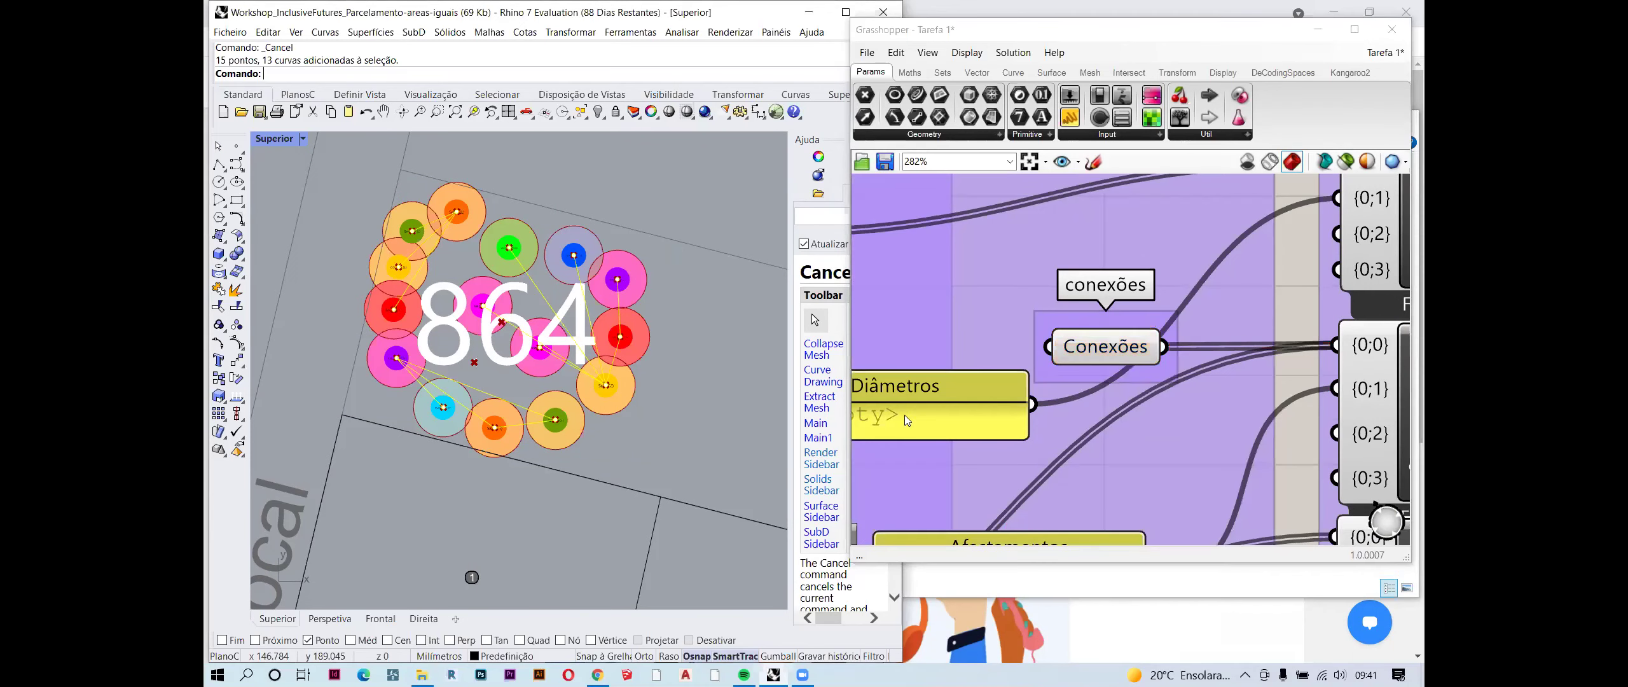
- Inspect the numbered lots in the viewport, the definition's remaining inputs and the points referenced in the first Point parameter
{"action": "scroll", "coordinate": [446, 180], "scroll_direction": "down", "scroll_amount": 4}
{"action": "scroll", "coordinate": [447, 180], "scroll_direction": "down", "scroll_amount": 2}
{"action": "scroll", "coordinate": [714, 256], "scroll_direction": "up", "scroll_amount": 5}
{"action": "scroll", "coordinate": [1032, 249], "scroll_direction": "down", "scroll_amount": 3}
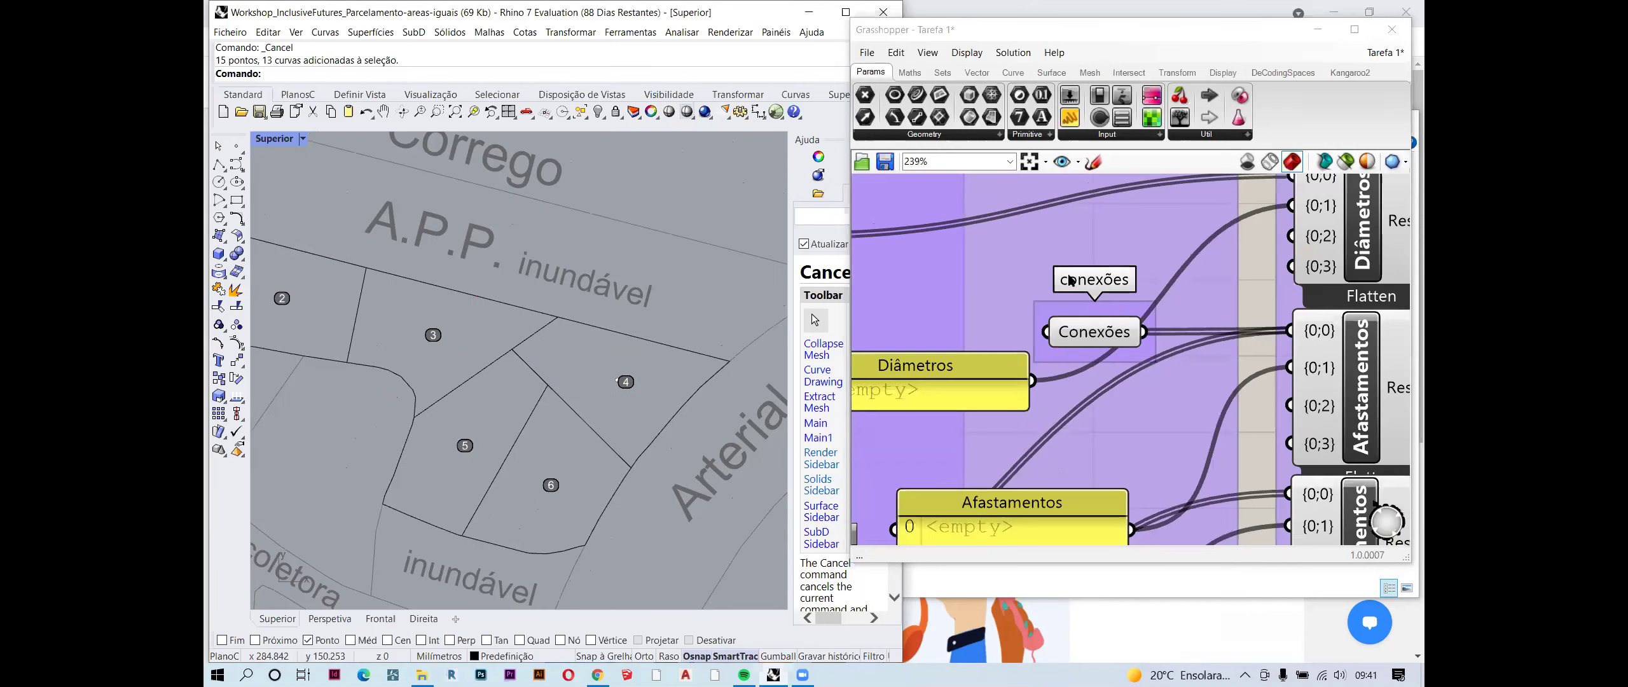
{"action": "scroll", "coordinate": [1103, 337], "scroll_direction": "down", "scroll_amount": 5}
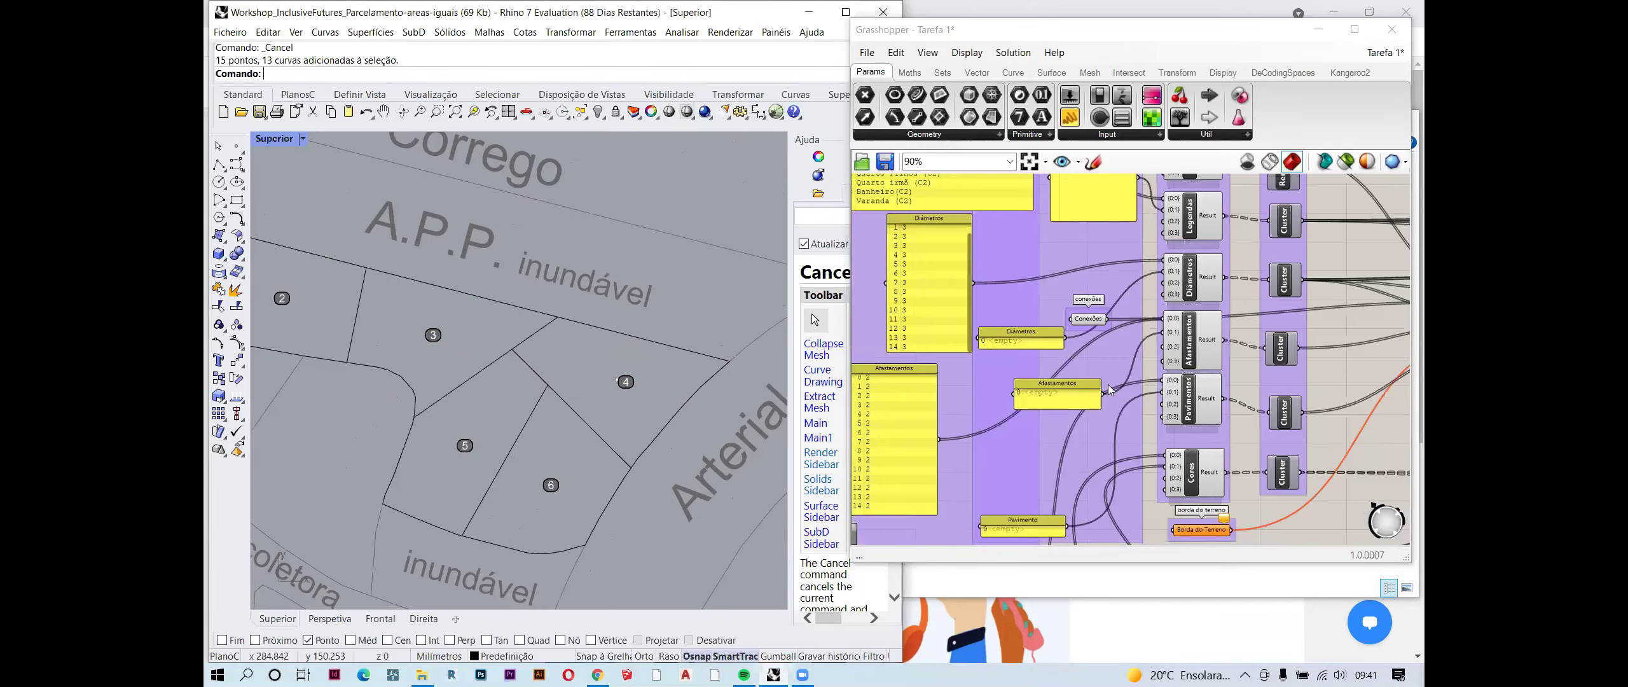
{"action": "scroll", "coordinate": [410, 218], "scroll_direction": "down", "scroll_amount": 2}
{"action": "scroll", "coordinate": [495, 227], "scroll_direction": "up", "scroll_amount": 5}
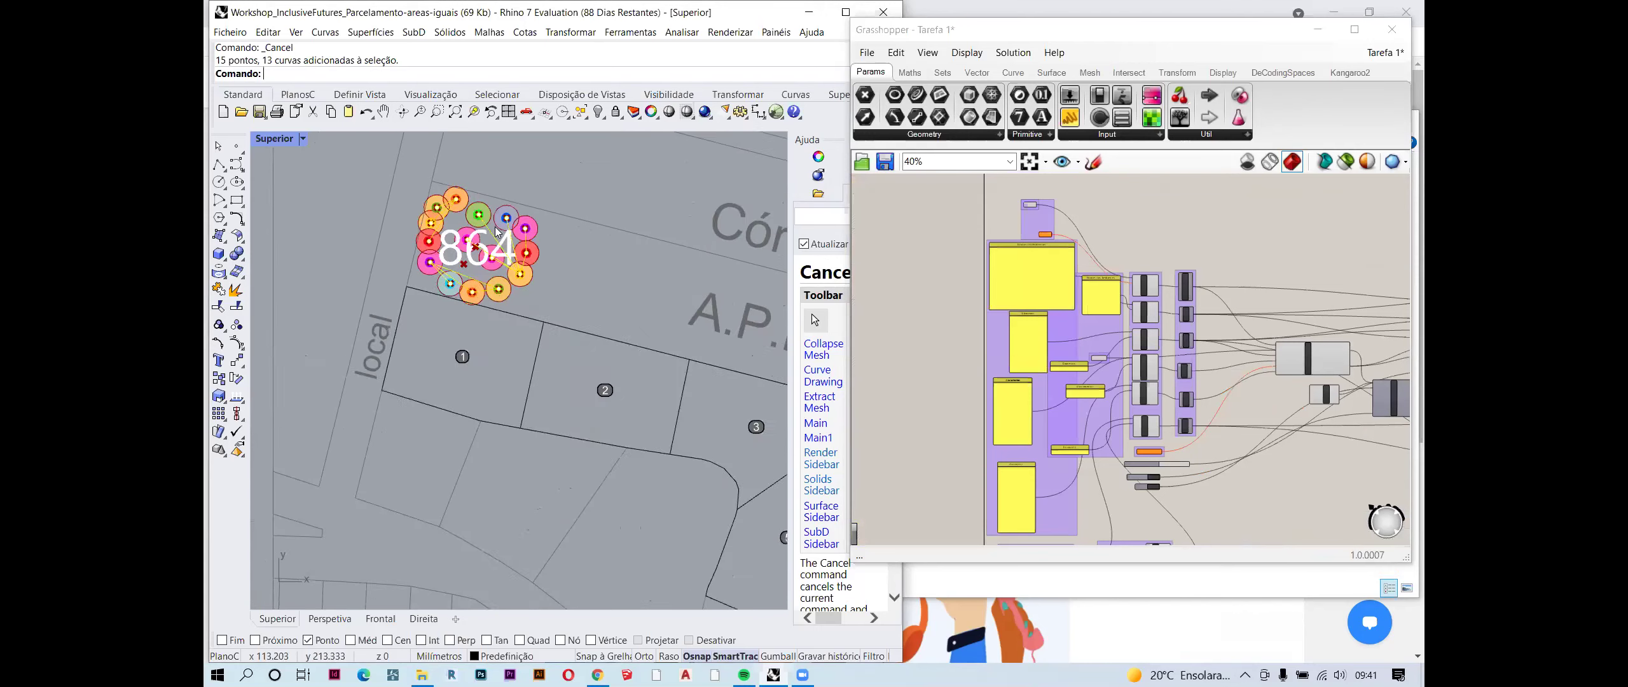
{"action": "scroll", "coordinate": [1000, 227], "scroll_direction": "up", "scroll_amount": 2}
{"action": "scroll", "coordinate": [1000, 227], "scroll_direction": "up", "scroll_amount": 5}
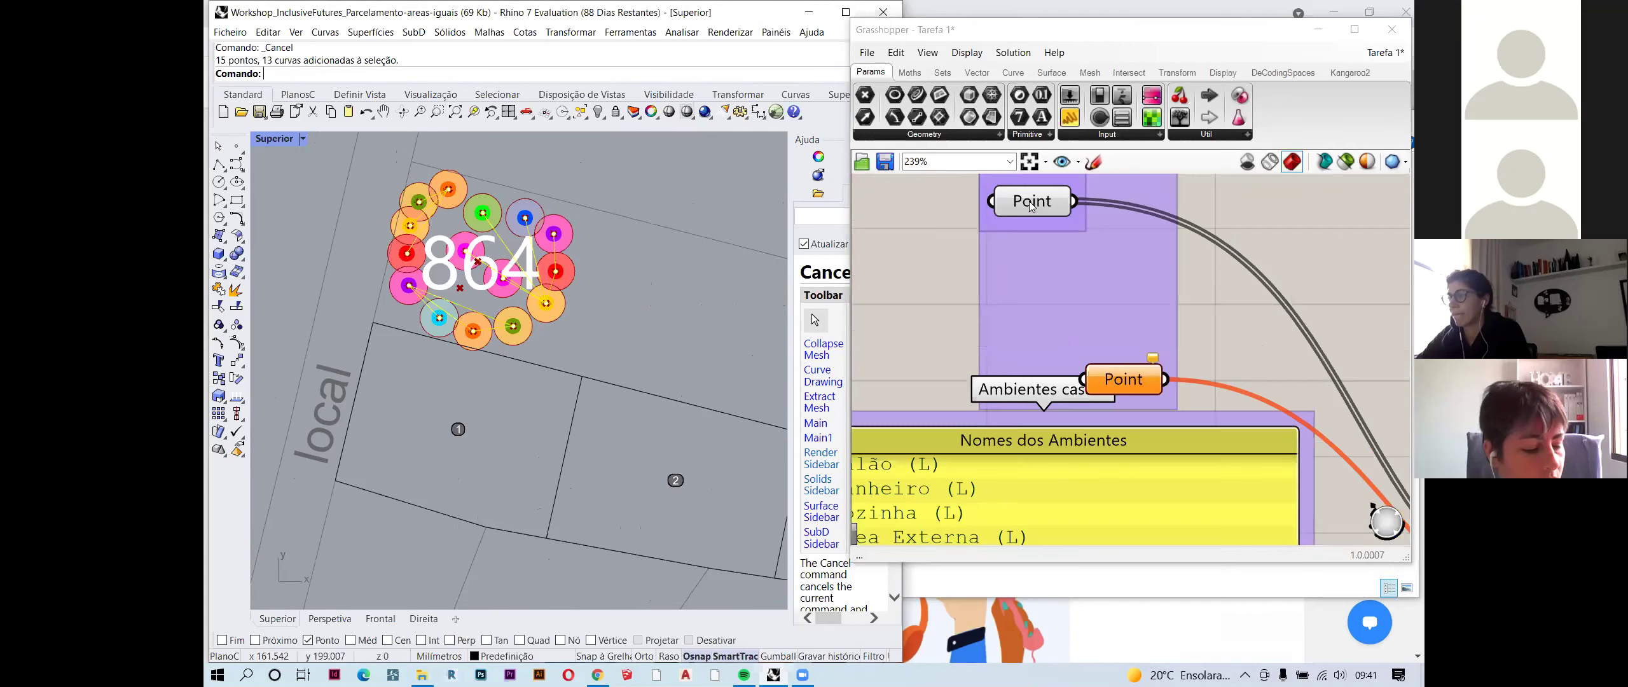
{"action": "mouse_move", "coordinate": [1032, 205]}
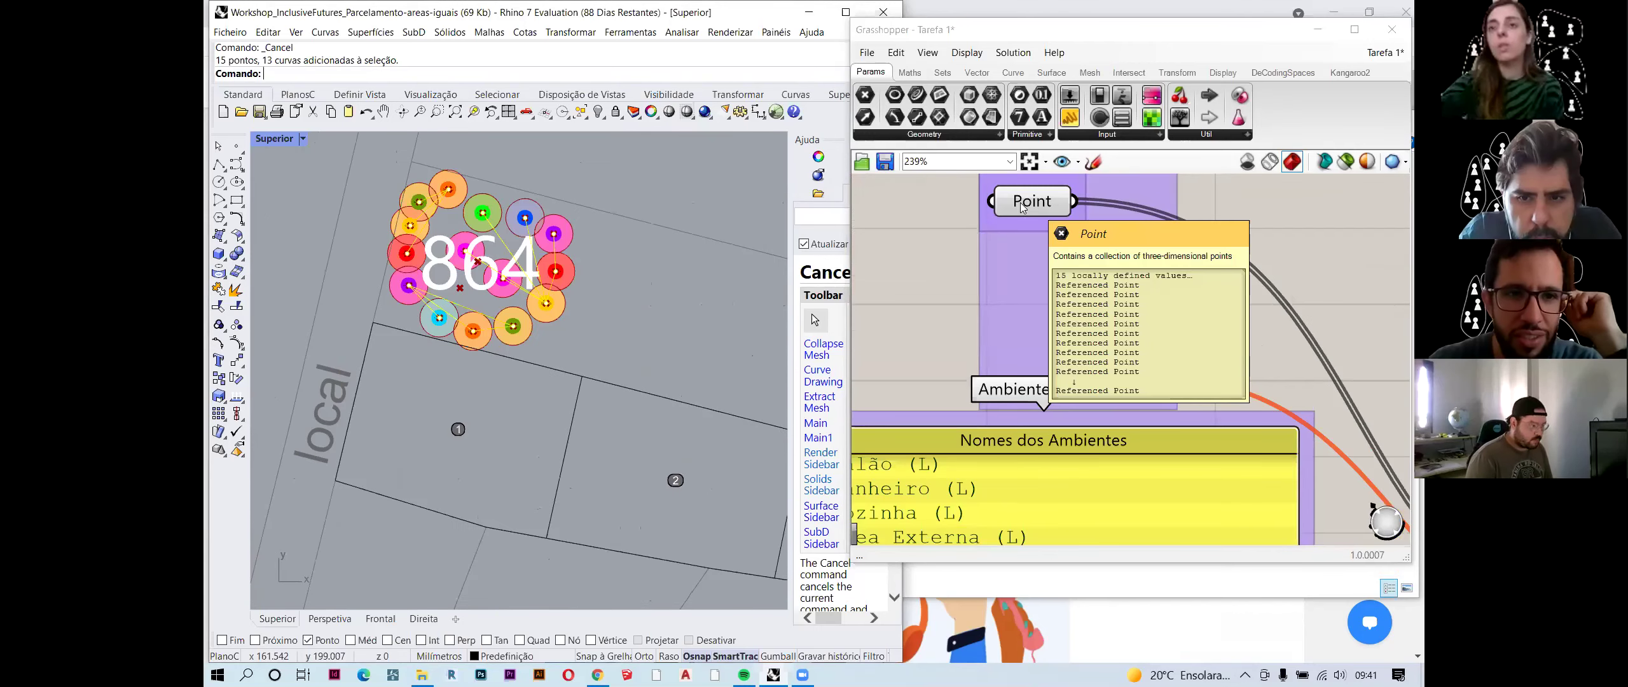
{"action": "scroll", "coordinate": [972, 213], "scroll_direction": "down", "scroll_amount": 1}
{"action": "scroll", "coordinate": [973, 221], "scroll_direction": "down", "scroll_amount": 10}
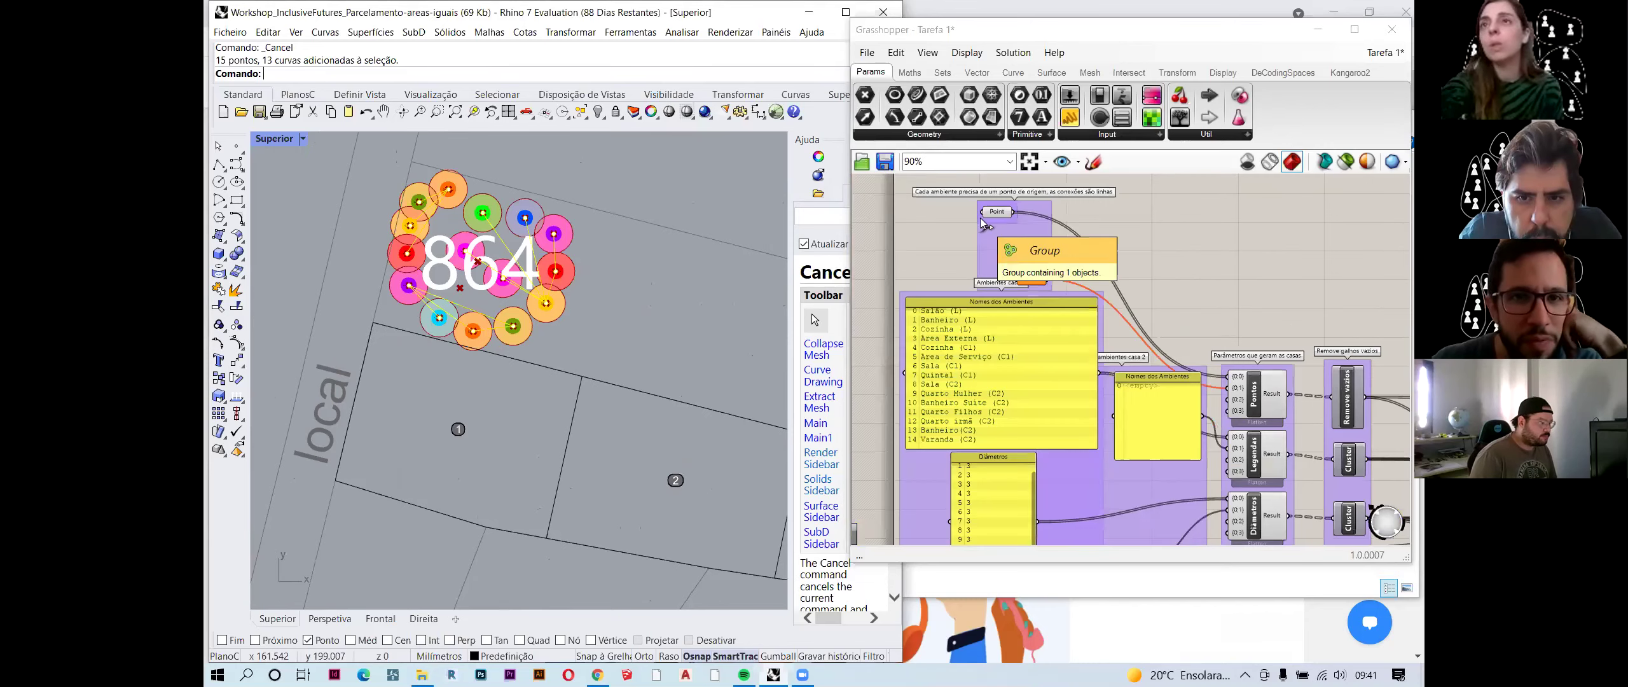
- Try to assign the currently selected curves as multiple curves to the Borda do Terreno parameter
{"action": "scroll", "coordinate": [1075, 438], "scroll_direction": "up", "scroll_amount": 13}
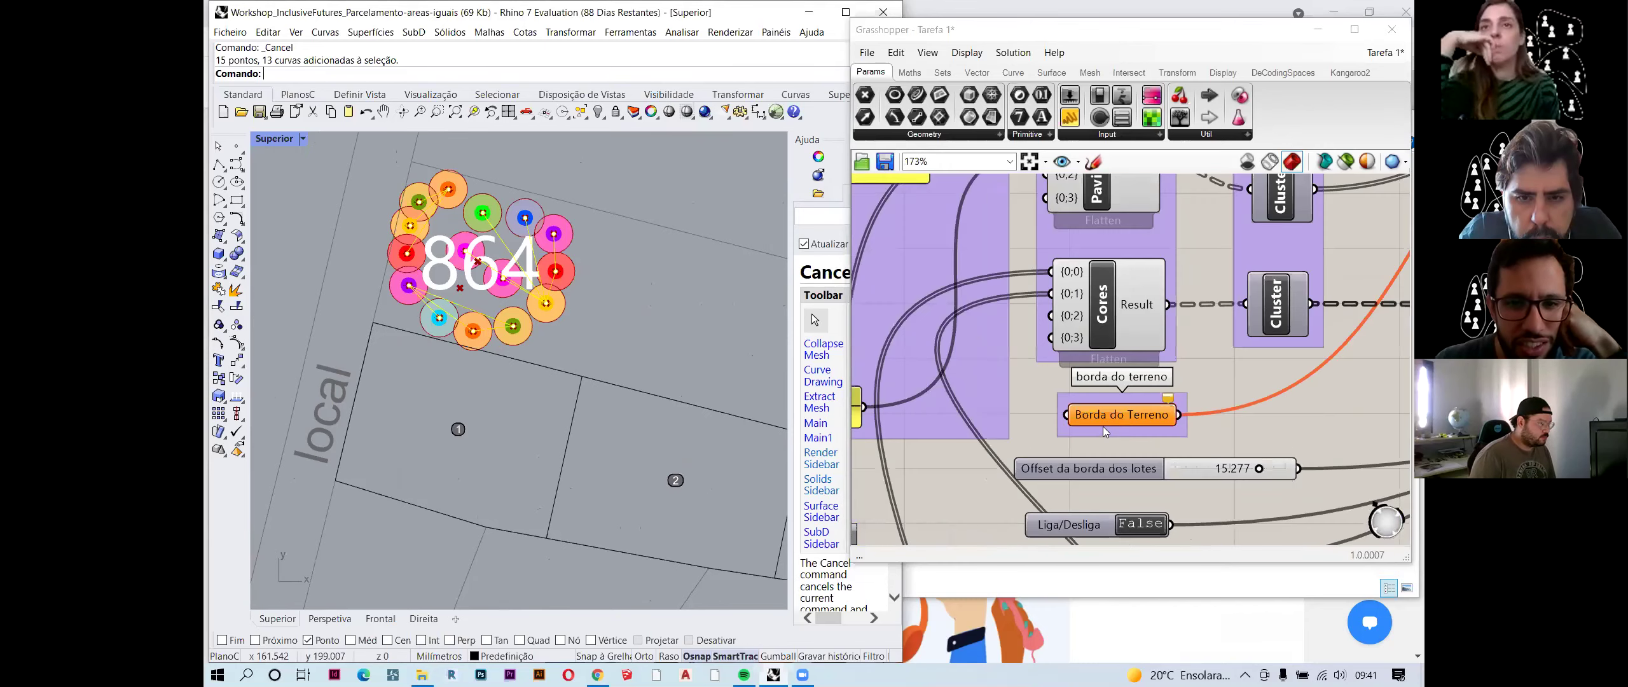
{"action": "right_click", "coordinate": [1127, 394]}
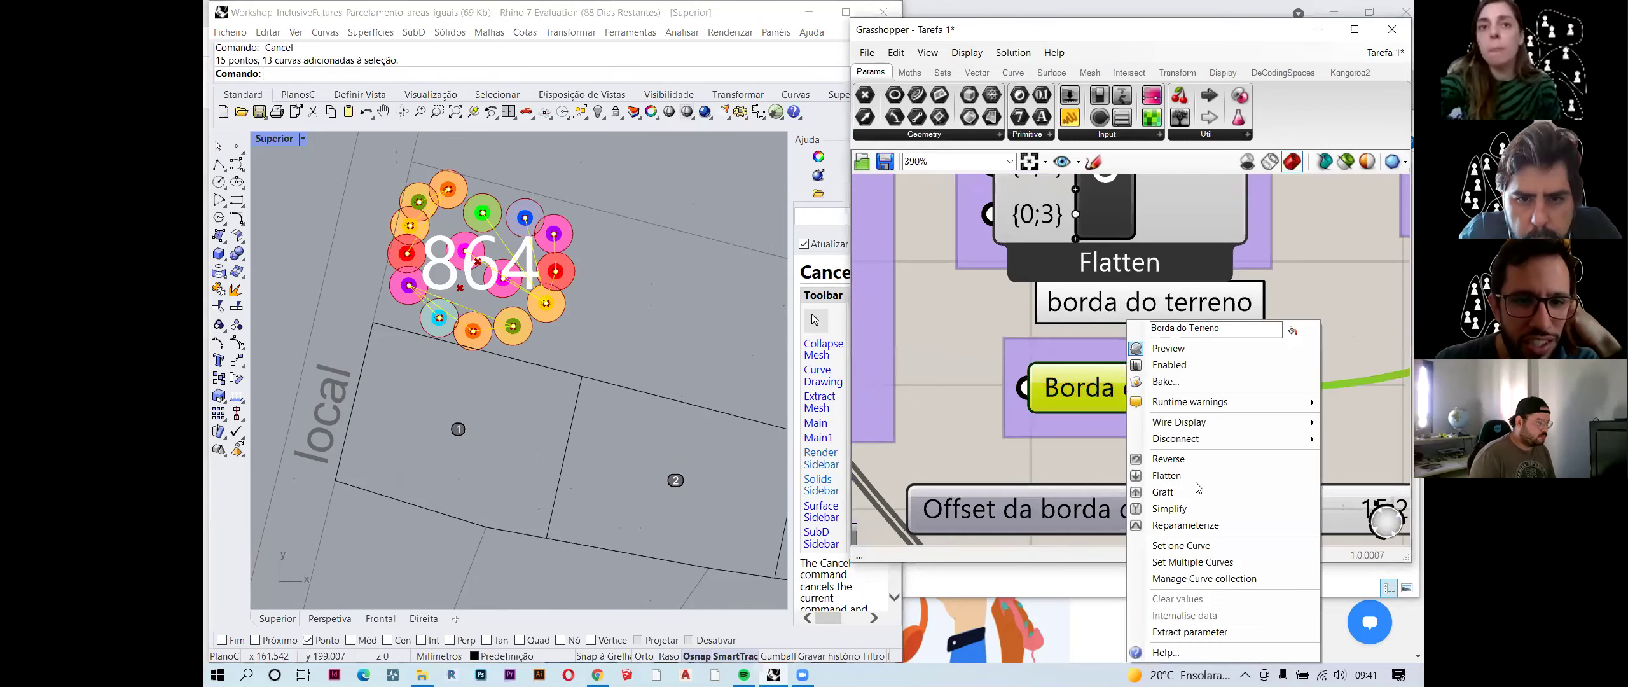
{"action": "left_click", "coordinate": [1239, 562]}
- Select the closed boundary curve of lot 4 and reference it in the Borda do Terreno parameter
{"action": "scroll", "coordinate": [570, 316], "scroll_direction": "down", "scroll_amount": 5}
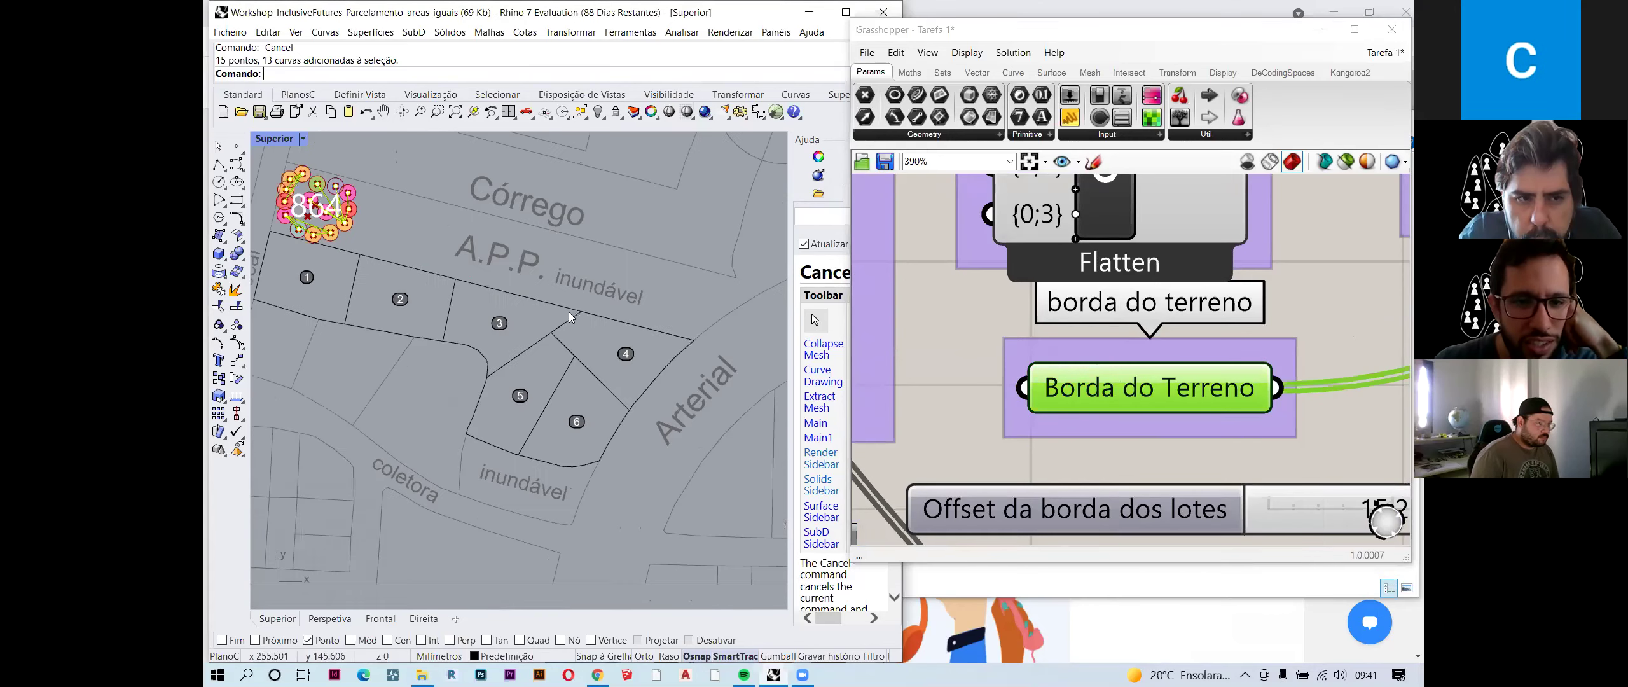
{"action": "scroll", "coordinate": [570, 317], "scroll_direction": "up", "scroll_amount": 2}
{"action": "left_click", "coordinate": [604, 314]}
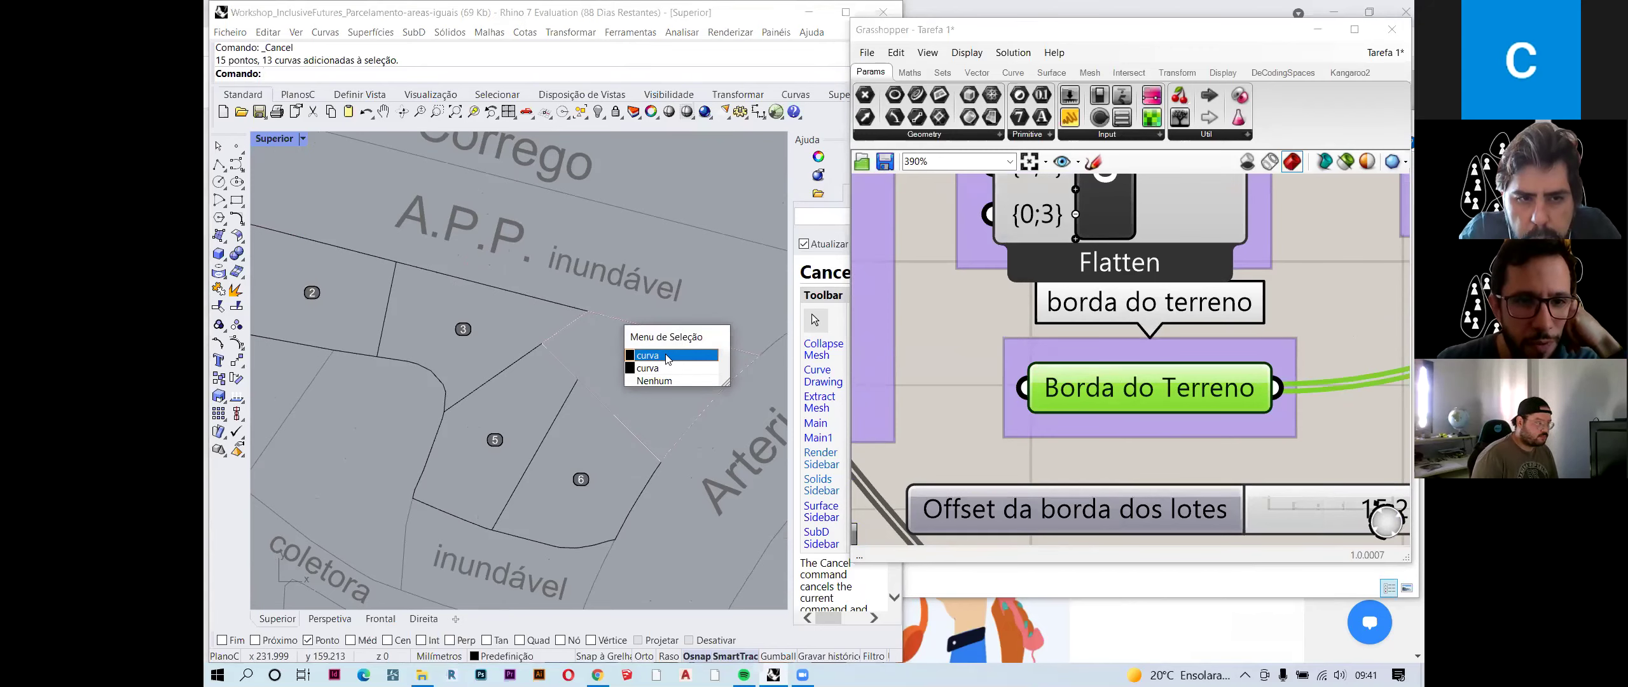
{"action": "left_click", "coordinate": [667, 356]}
{"action": "scroll", "coordinate": [674, 381], "scroll_direction": "down", "scroll_amount": 2}
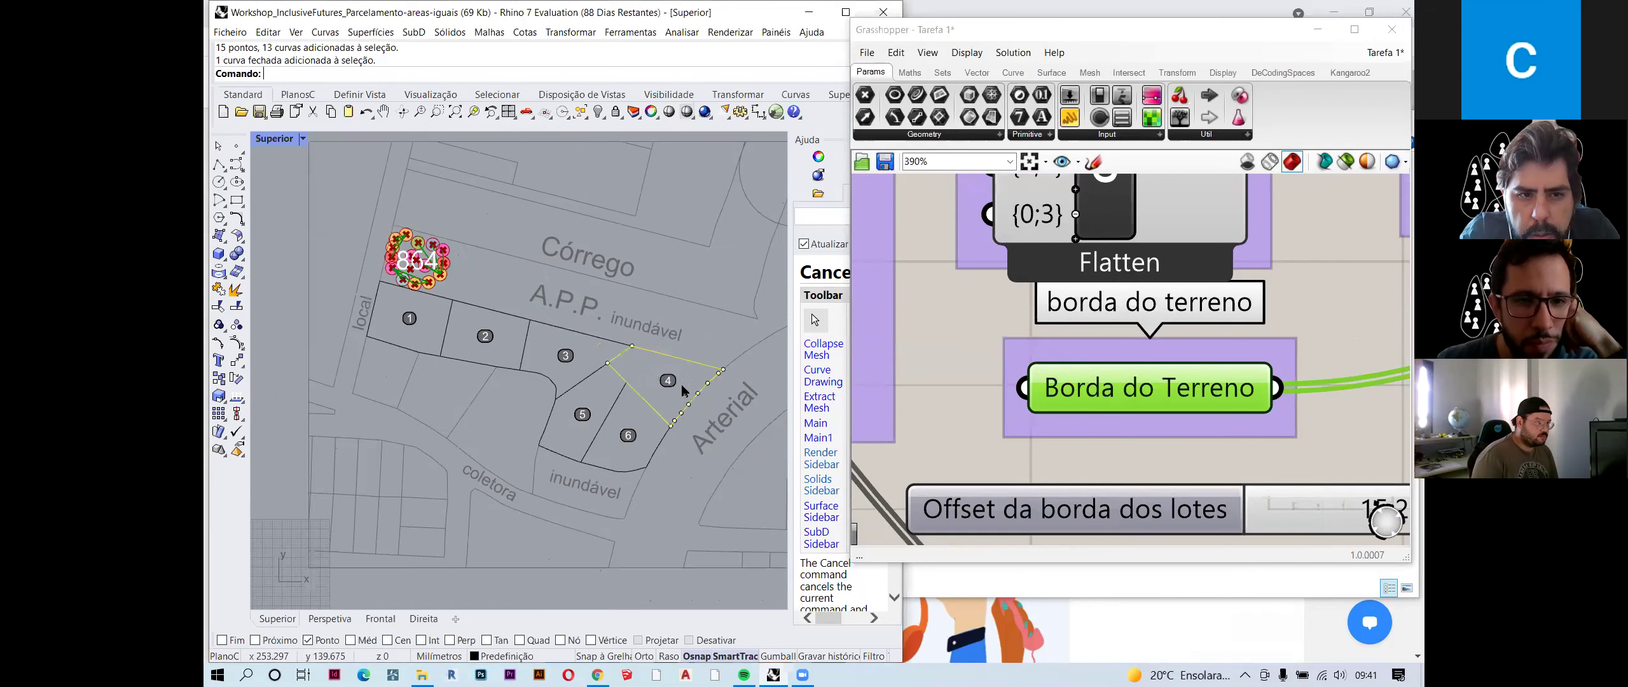
{"action": "scroll", "coordinate": [481, 229], "scroll_direction": "up", "scroll_amount": 1}
{"action": "scroll", "coordinate": [1042, 319], "scroll_direction": "down", "scroll_amount": 3}
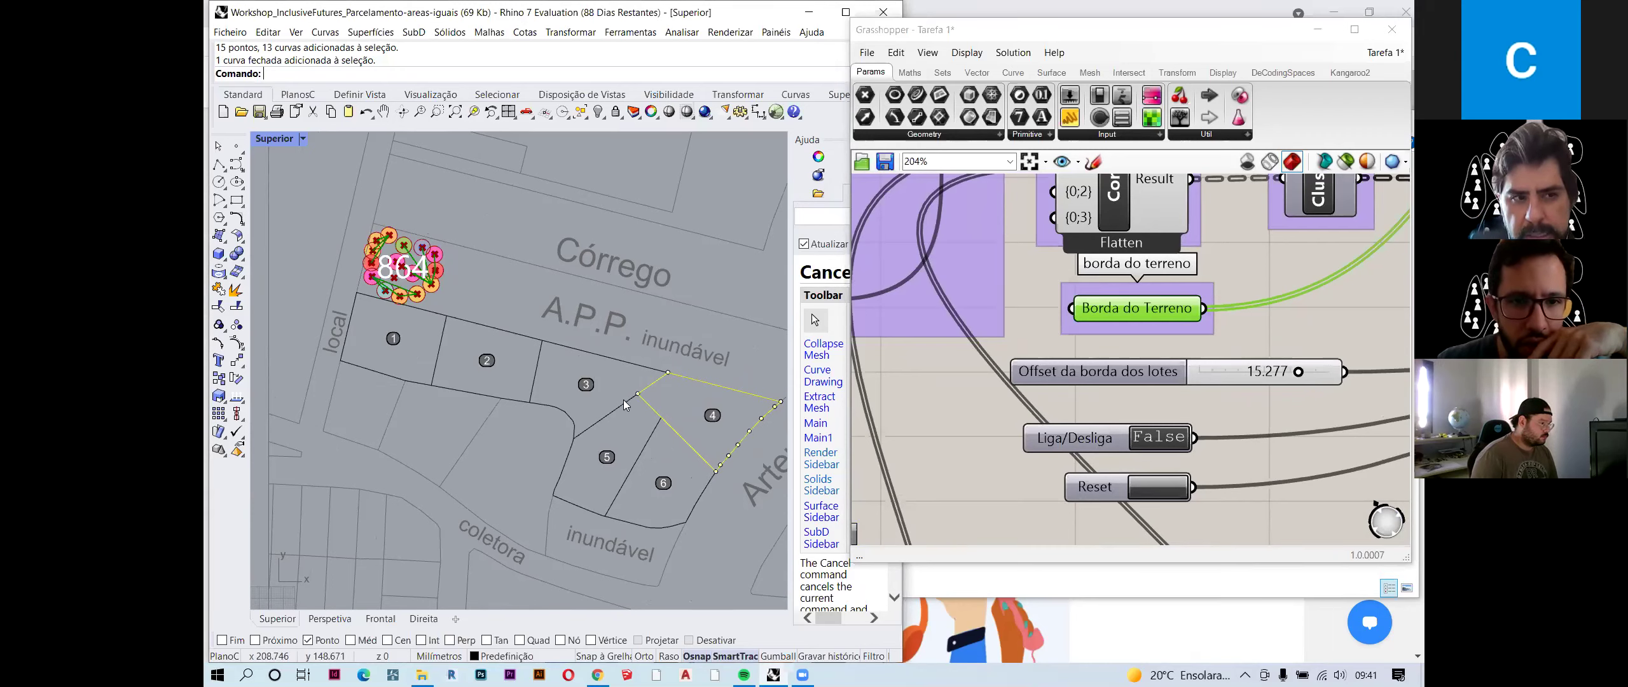
- Examine the lot 4 boundary in the Superior viewport and compare its location with the room bubbles beside lot 1
{"action": "scroll", "coordinate": [646, 402], "scroll_direction": "up", "scroll_amount": 5}
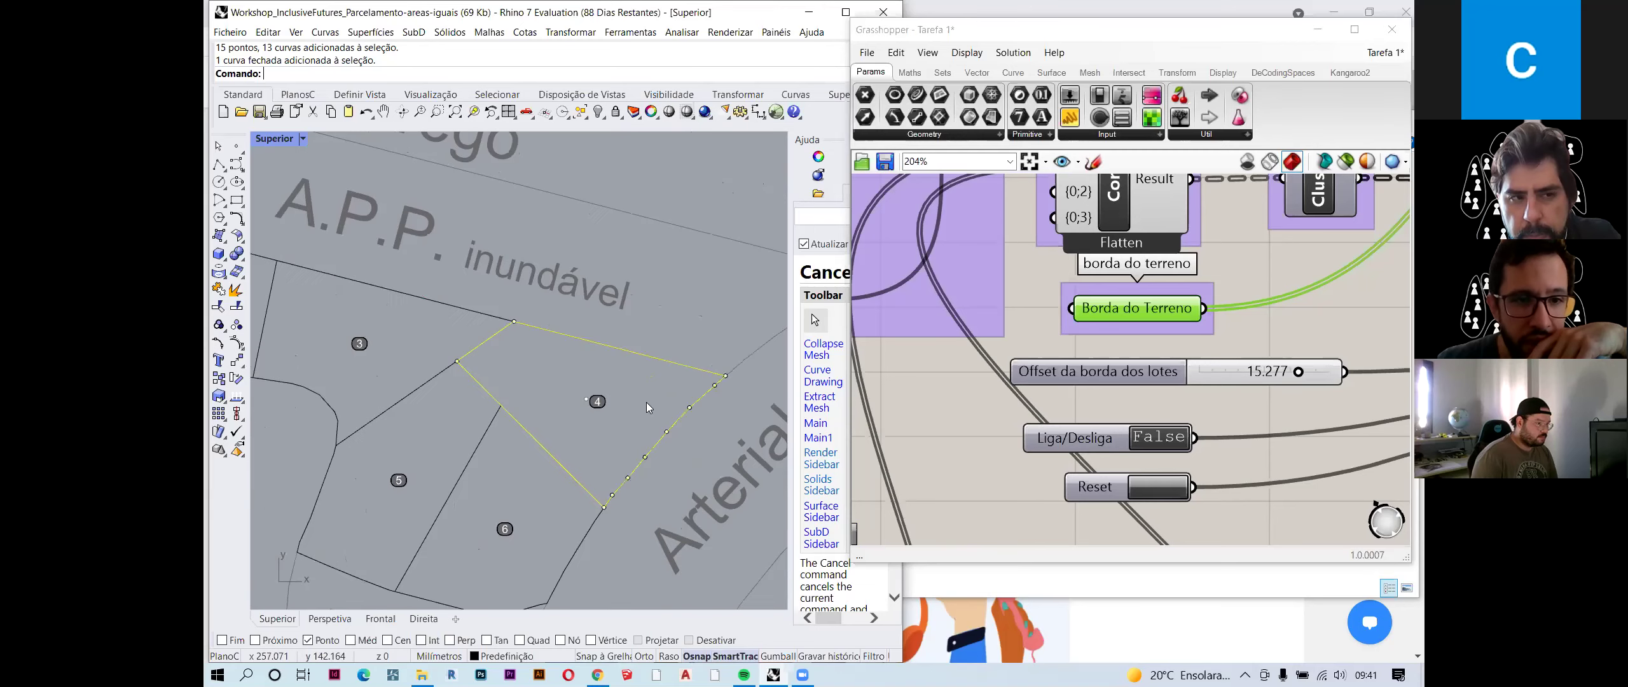
{"action": "scroll", "coordinate": [646, 402], "scroll_direction": "up", "scroll_amount": 2}
{"action": "scroll", "coordinate": [665, 398], "scroll_direction": "down", "scroll_amount": 2}
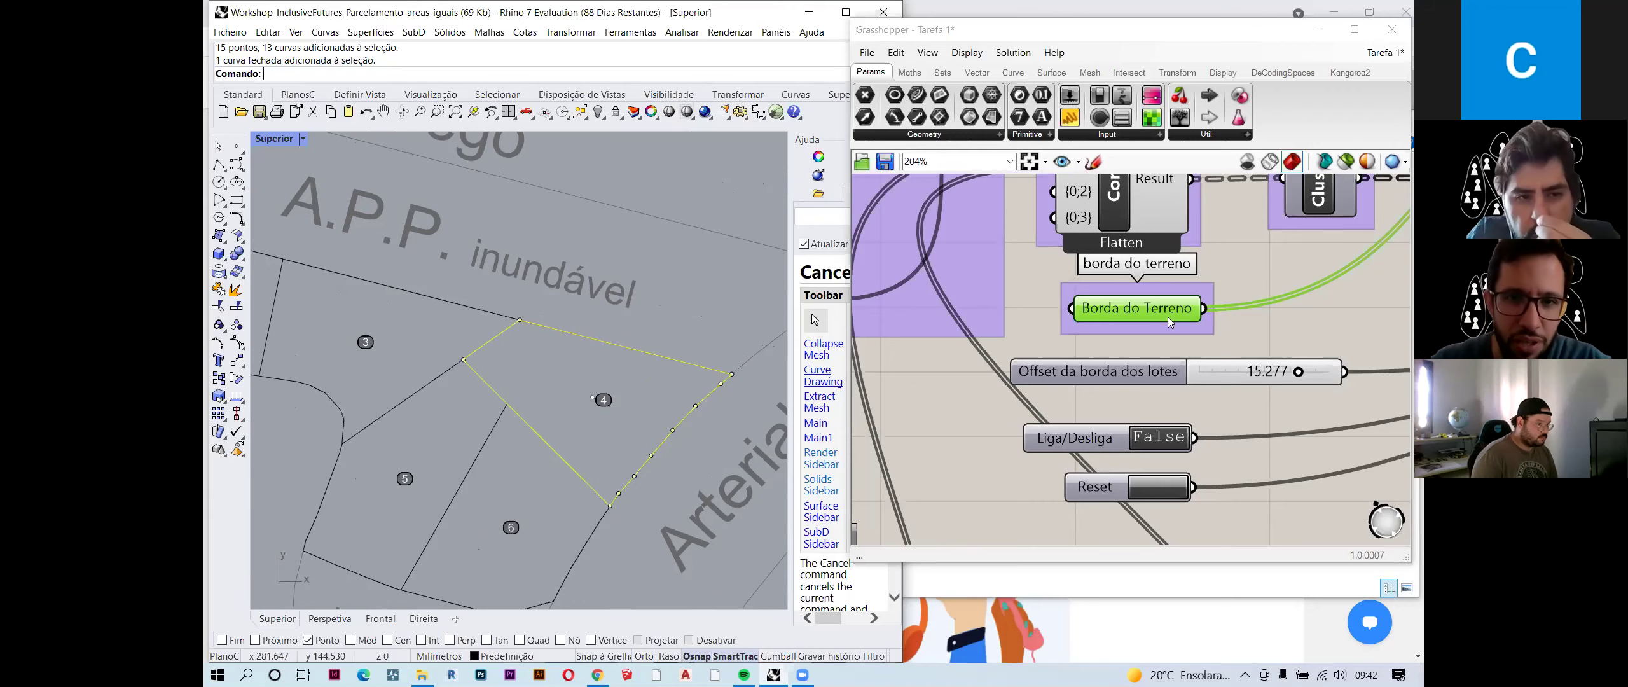
{"action": "scroll", "coordinate": [691, 415], "scroll_direction": "down", "scroll_amount": 3}
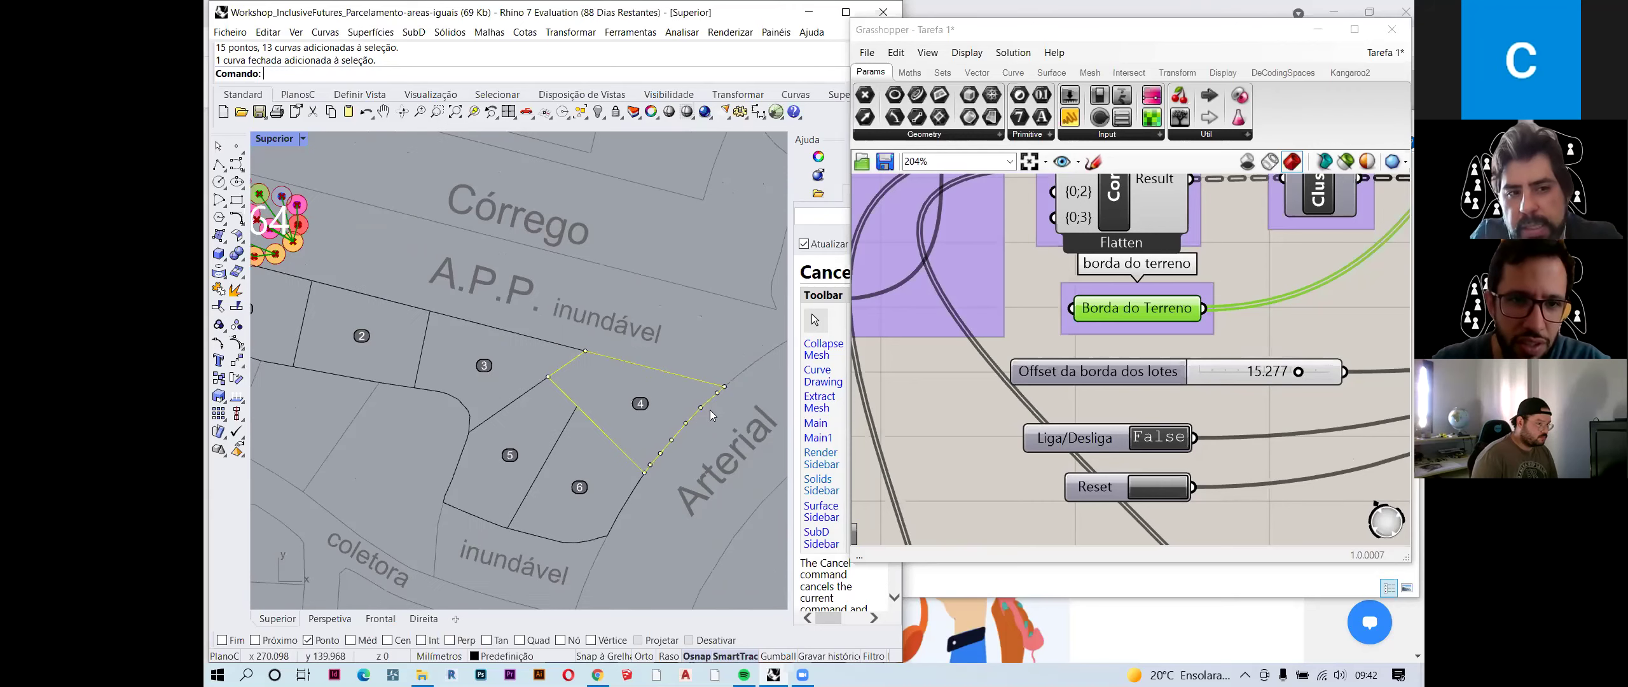
{"action": "scroll", "coordinate": [314, 235], "scroll_direction": "up", "scroll_amount": 3}
{"action": "scroll", "coordinate": [317, 235], "scroll_direction": "up", "scroll_amount": 1}
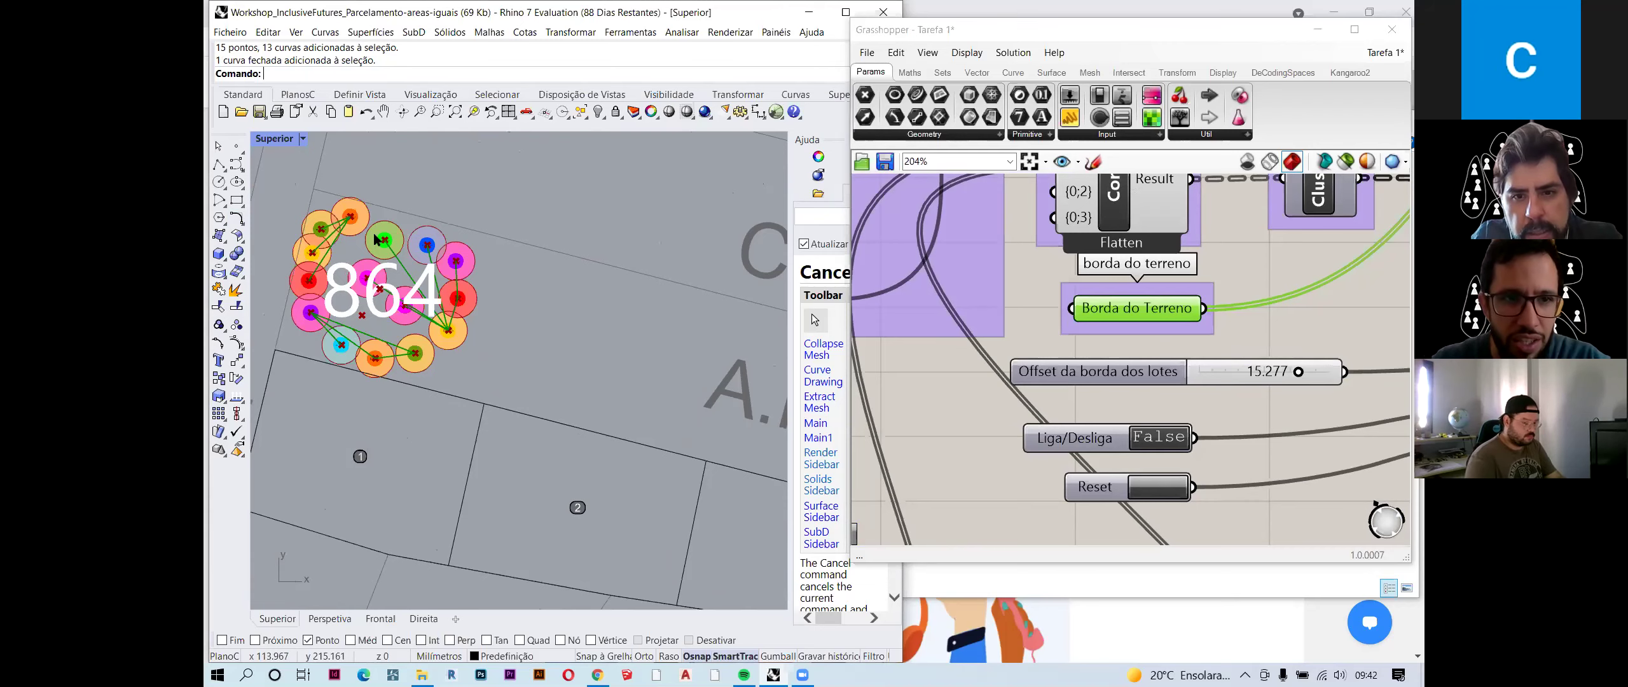
- Reselect the closed boundary curve of lot 4 and assign it to the Borda do Terreno parameter as multiple curves
{"action": "scroll", "coordinate": [373, 238], "scroll_direction": "down", "scroll_amount": 1}
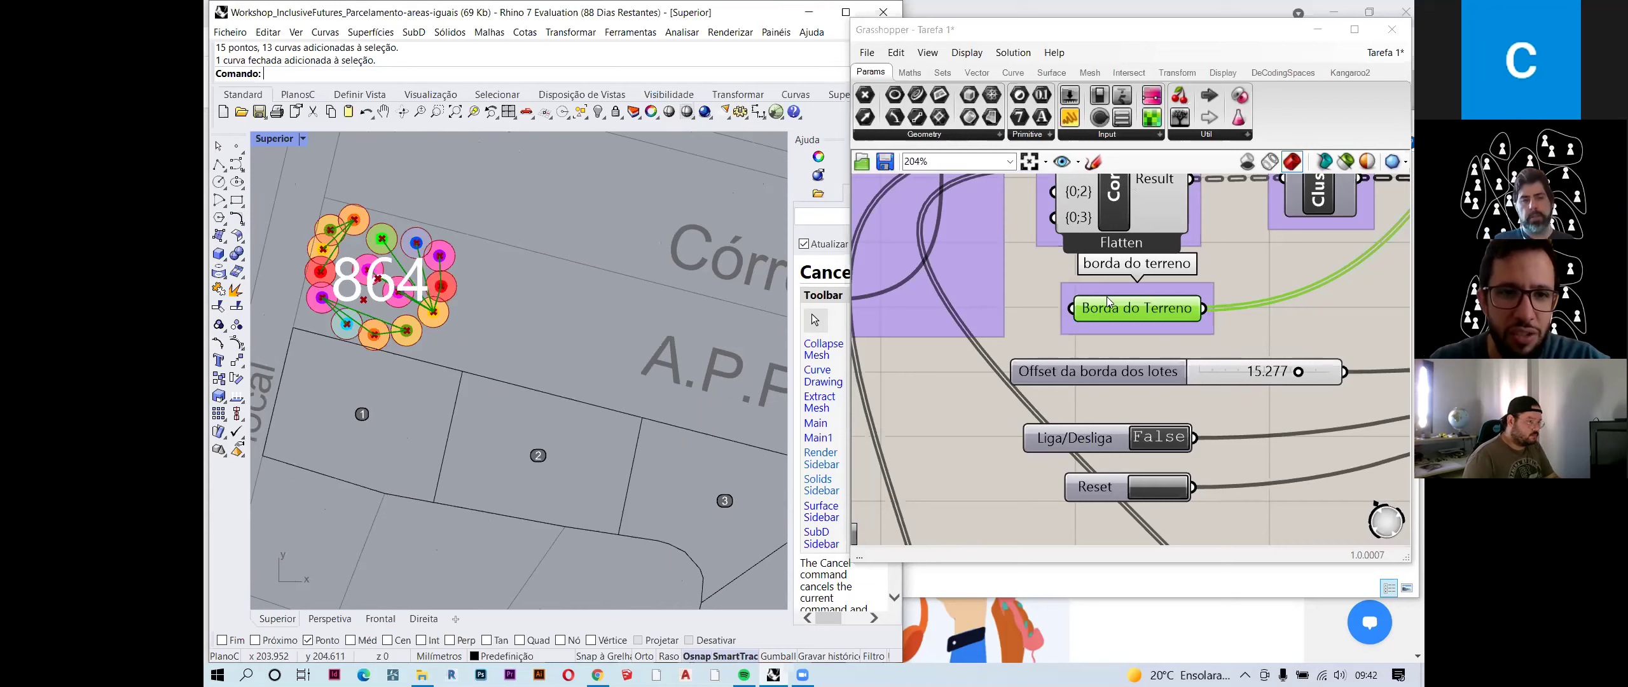
{"action": "scroll", "coordinate": [632, 360], "scroll_direction": "down", "scroll_amount": 2}
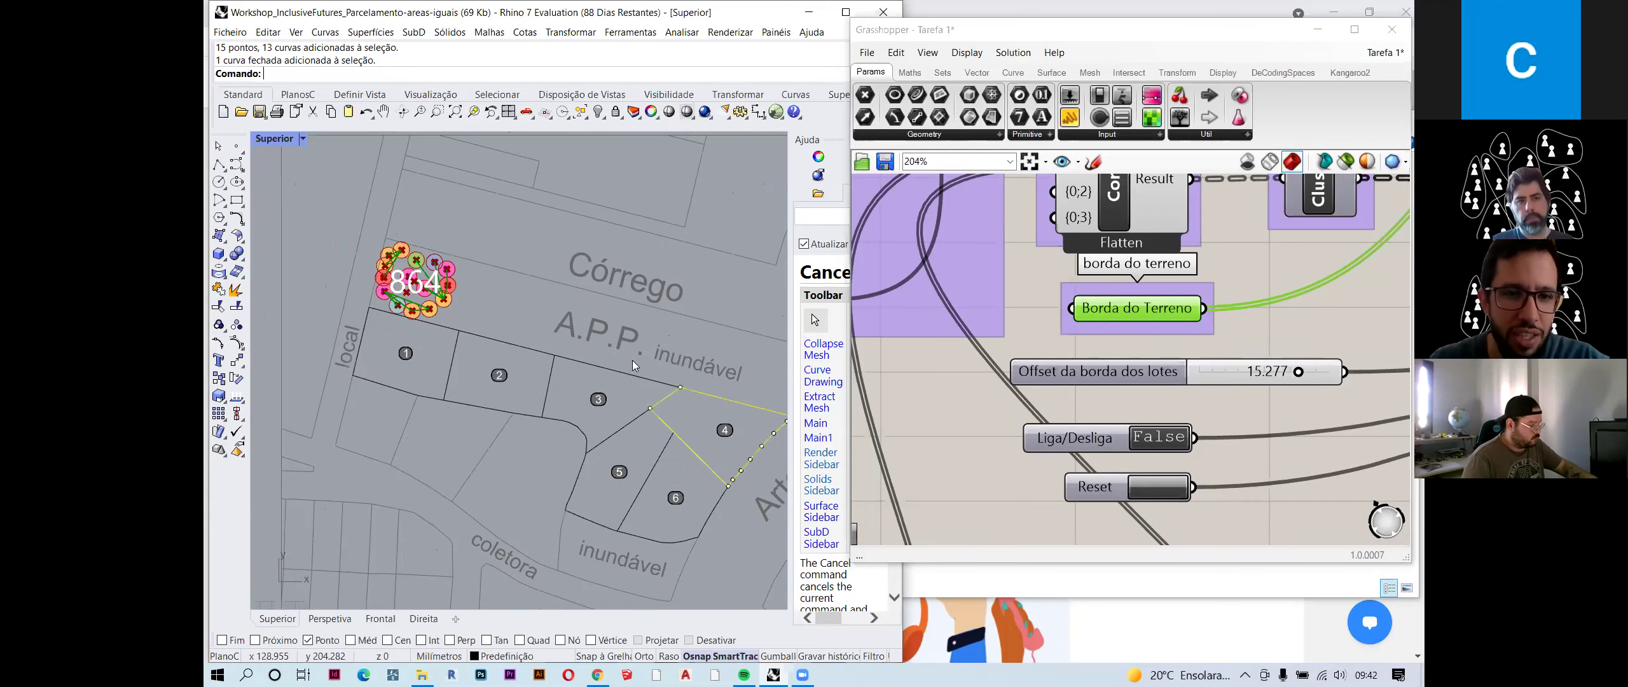
{"action": "left_click", "coordinate": [680, 387]}
{"action": "left_click", "coordinate": [693, 392]}
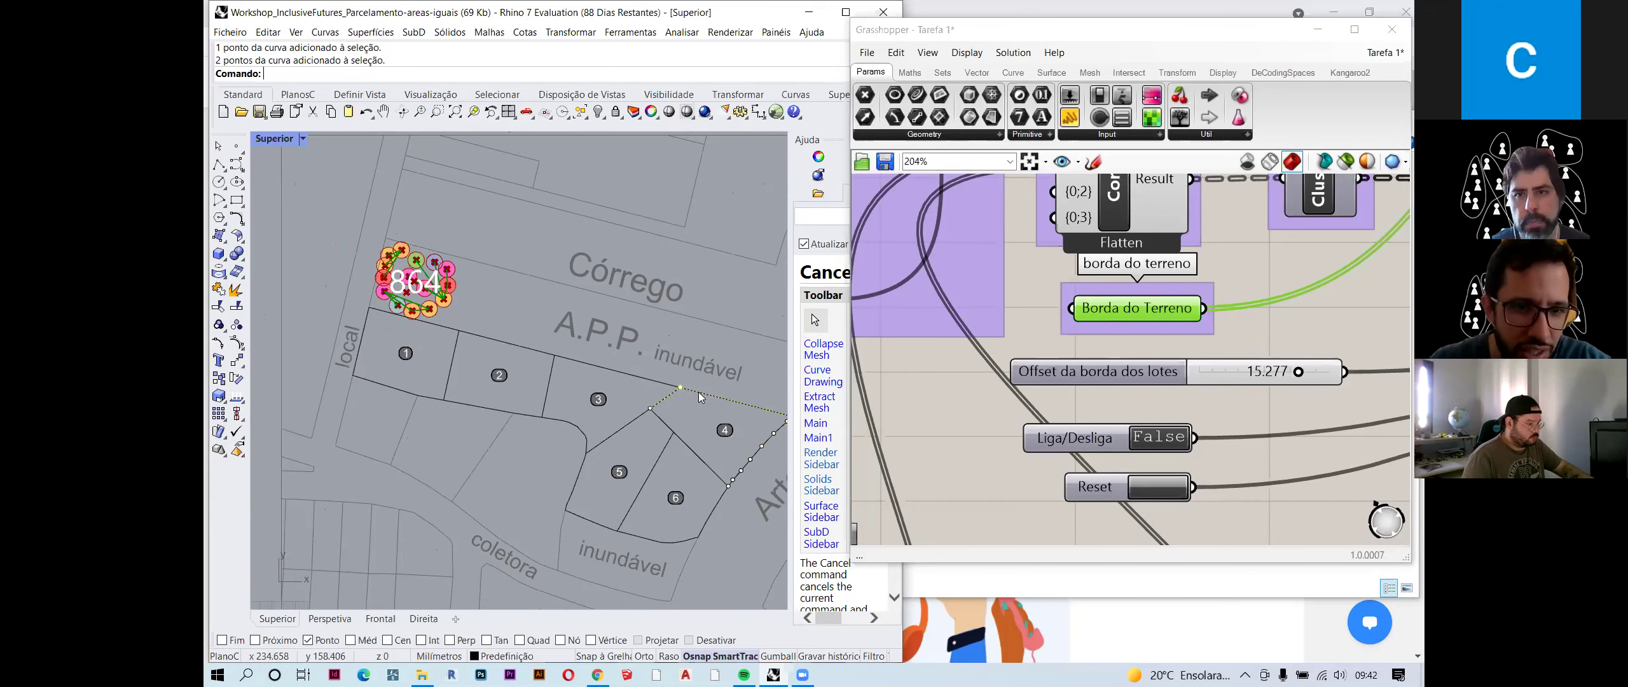
{"action": "left_click", "coordinate": [677, 439]}
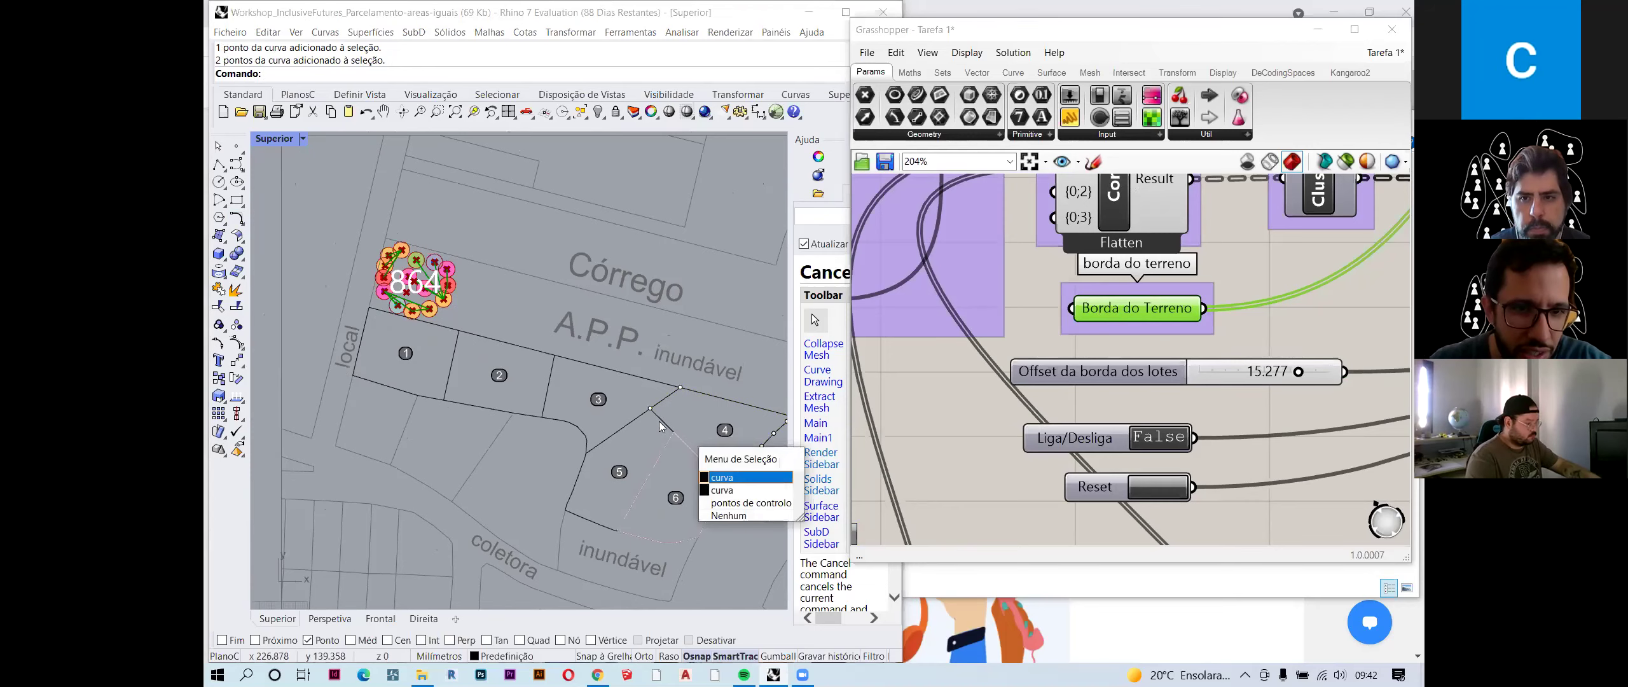
{"action": "left_click", "coordinate": [726, 464]}
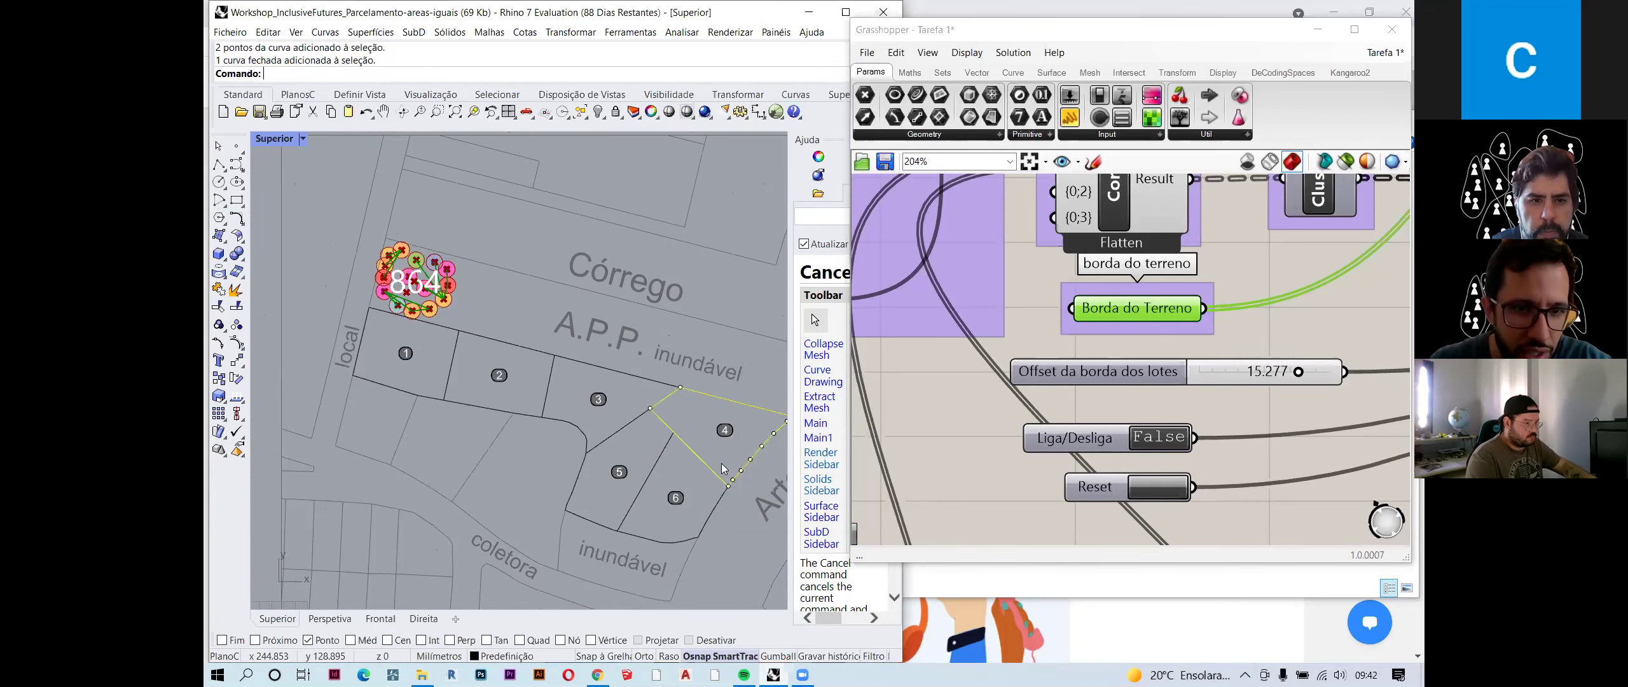
{"action": "scroll", "coordinate": [401, 253], "scroll_direction": "up", "scroll_amount": 5}
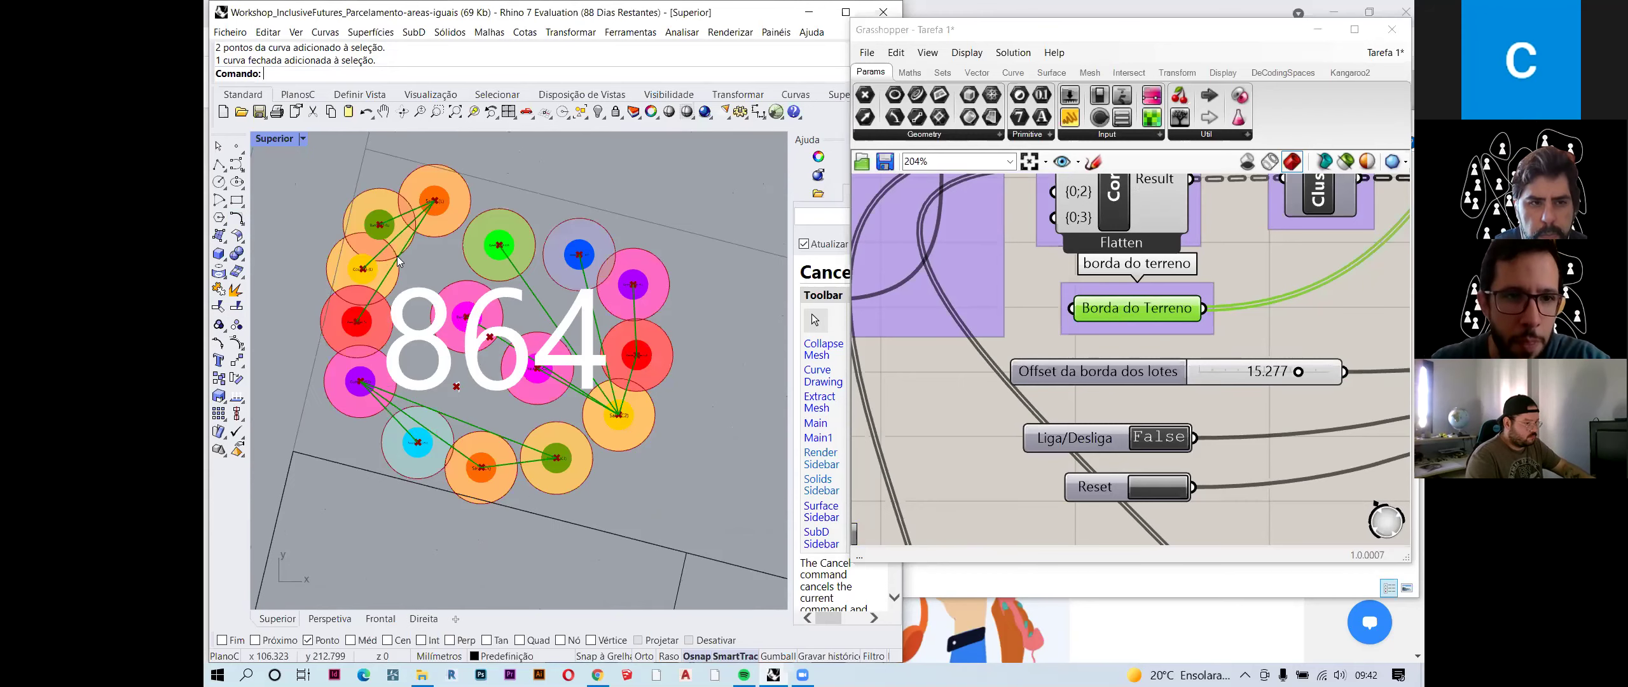
{"action": "scroll", "coordinate": [390, 249], "scroll_direction": "down", "scroll_amount": 6}
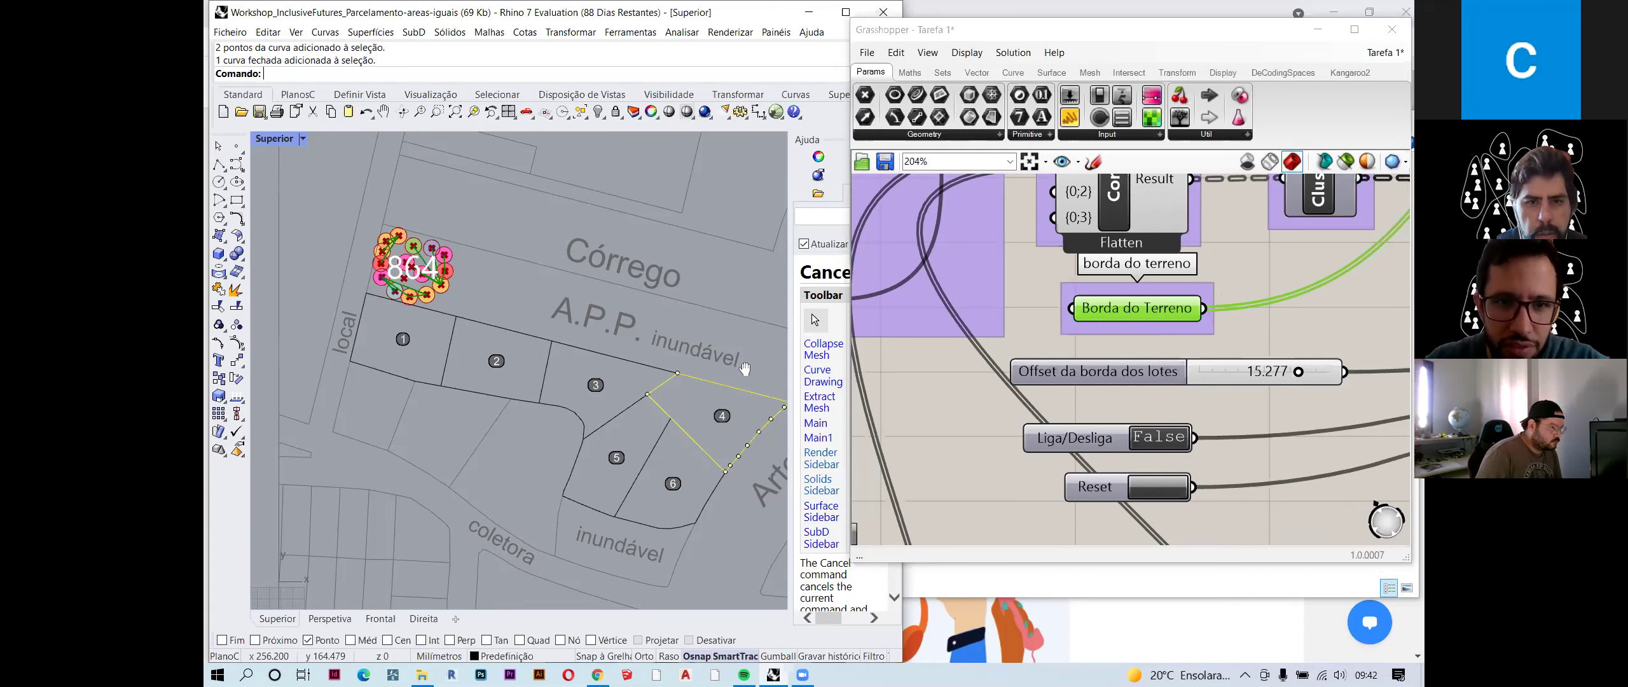
{"action": "right_click_drag", "start_coordinate": [737, 382], "coordinate": [689, 375]}
{"action": "right_click", "coordinate": [695, 359]}
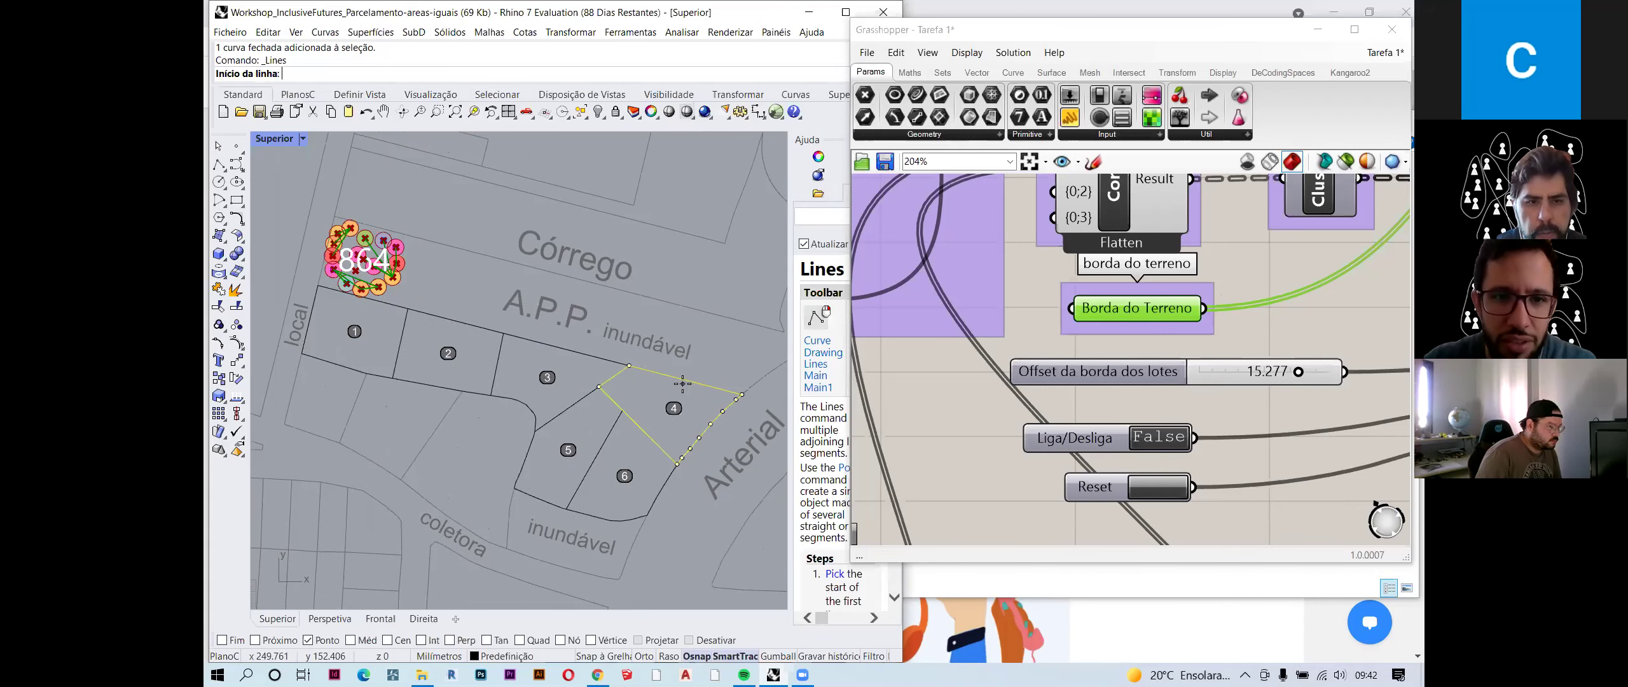
{"action": "right_click", "coordinate": [1124, 310]}
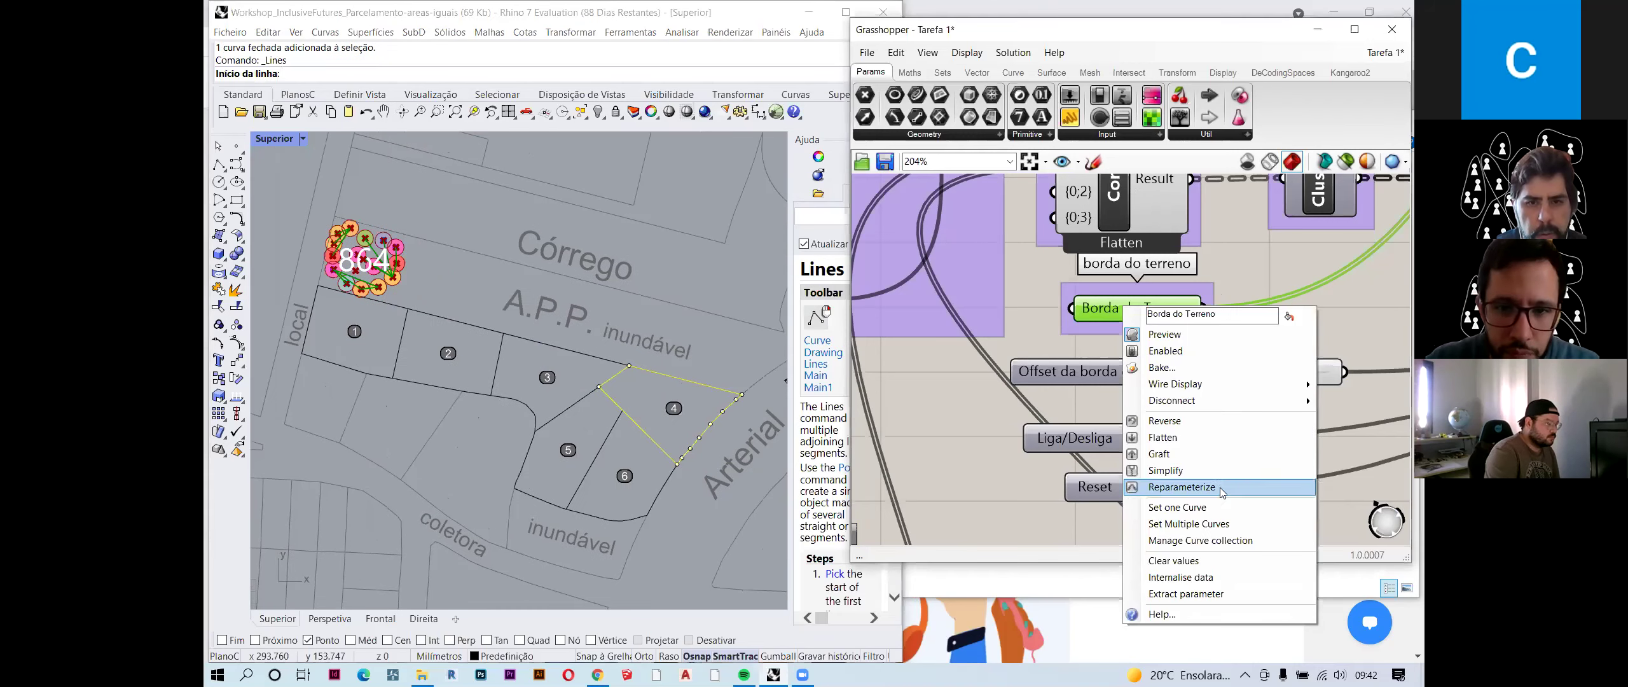
{"action": "left_click", "coordinate": [1226, 523]}
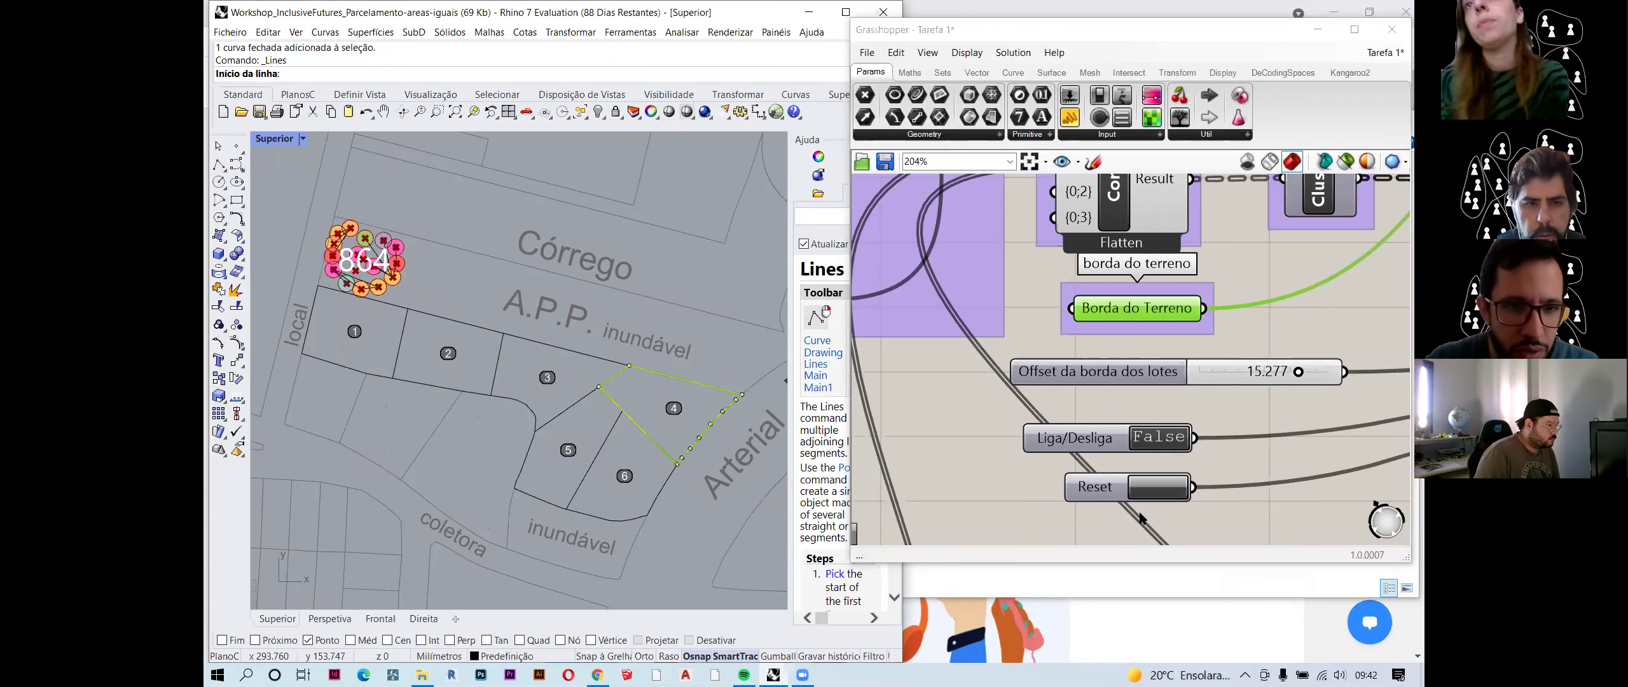
- Switch the Liga/Desliga toggle to True, check the bubble area beside lot 1, and cancel the pending Lines command
{"action": "scroll", "coordinate": [1226, 480], "scroll_direction": "down", "scroll_amount": 4}
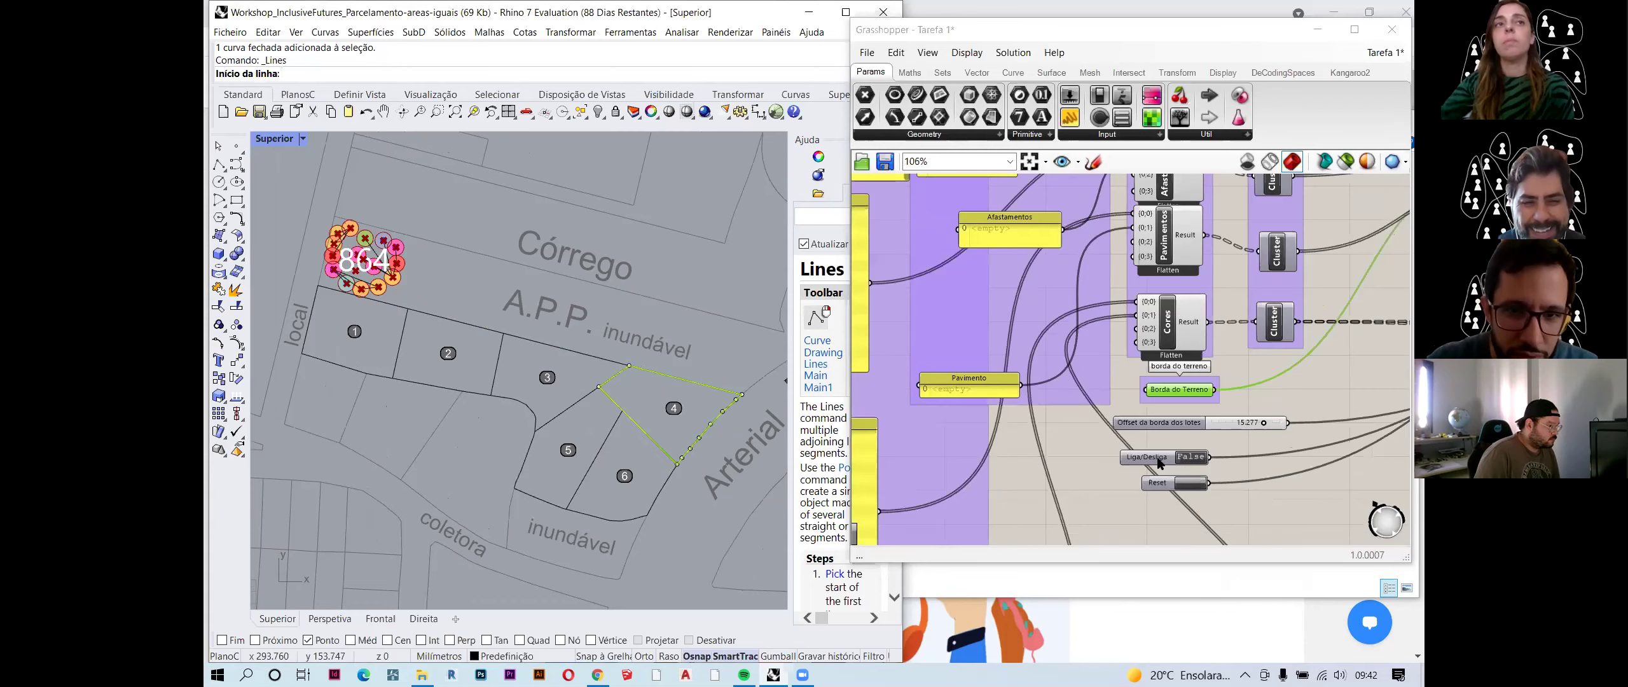
{"action": "left_click", "coordinate": [1159, 463]}
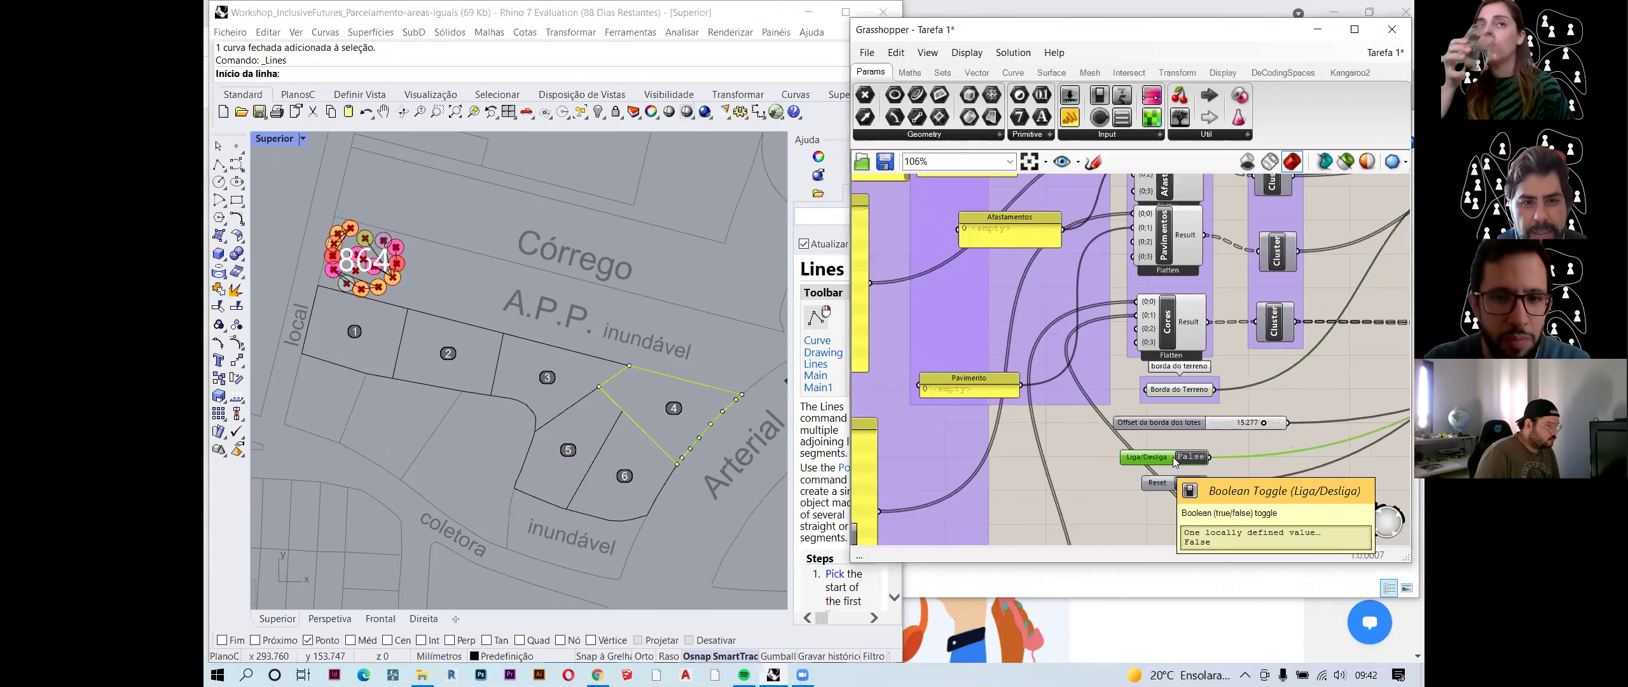
{"action": "double_click", "coordinate": [1192, 458]}
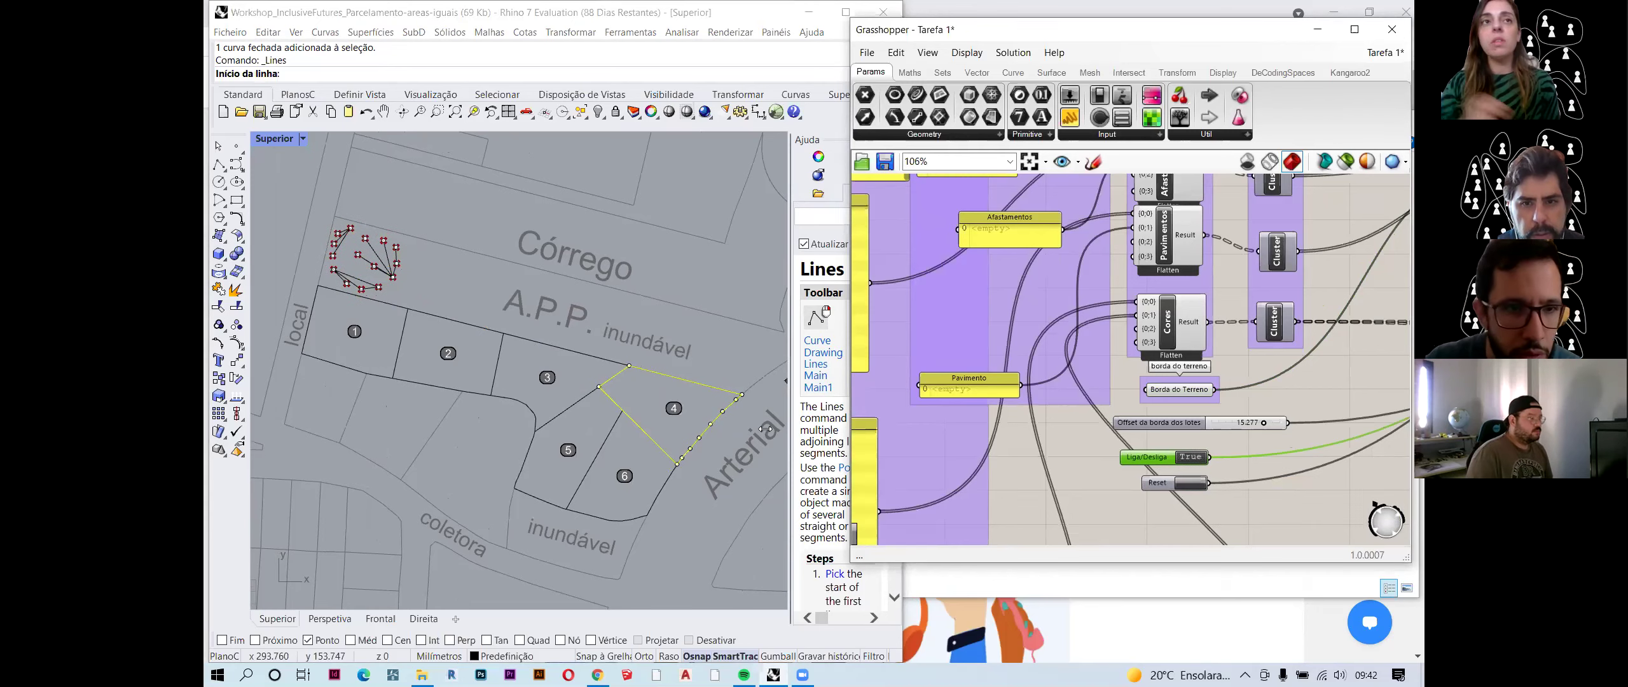
{"action": "right_click_drag", "start_coordinate": [414, 254], "coordinate": [468, 271]}
{"action": "scroll", "coordinate": [397, 254], "scroll_direction": "up", "scroll_amount": 1}
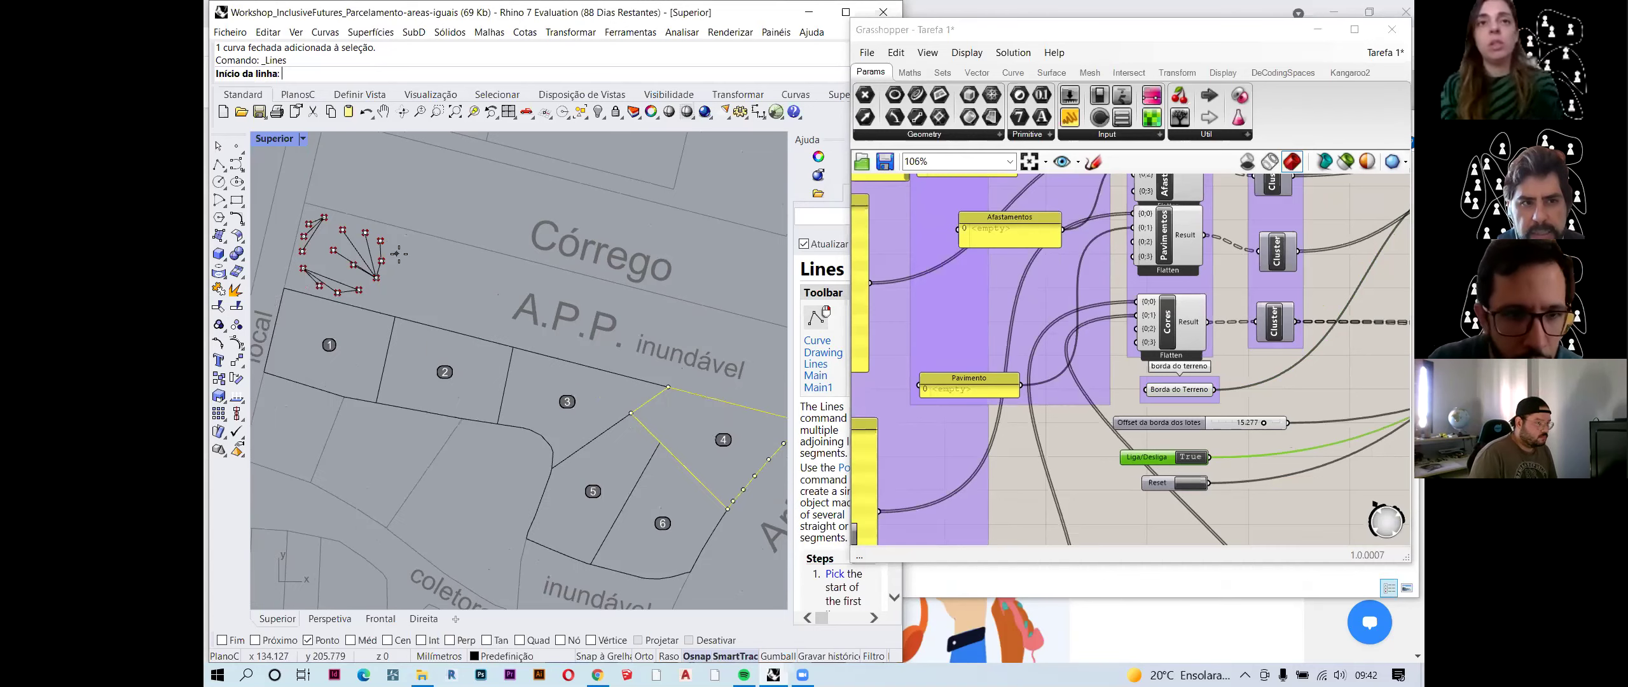
{"action": "scroll", "coordinate": [399, 254], "scroll_direction": "down", "scroll_amount": 1}
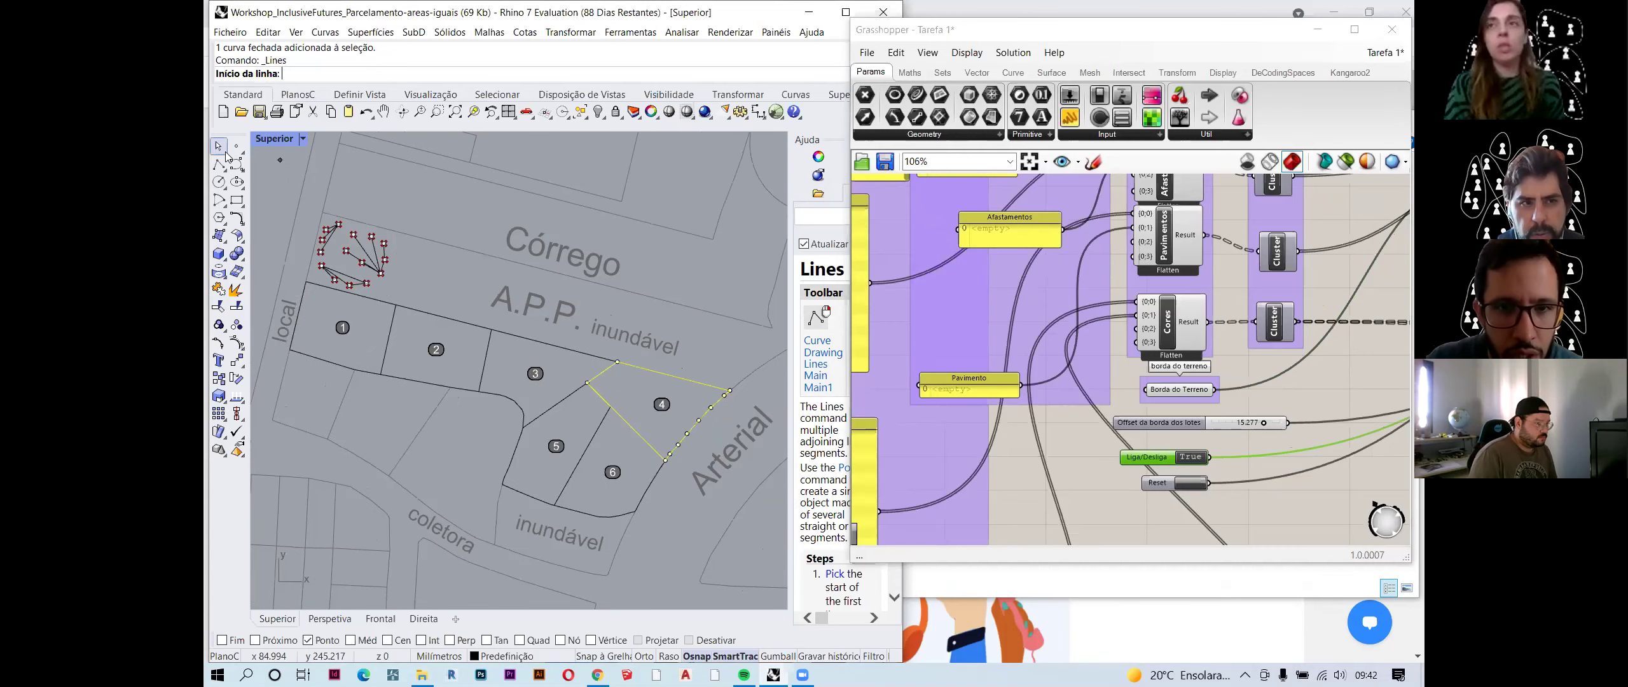
{"action": "left_click", "coordinate": [219, 148]}
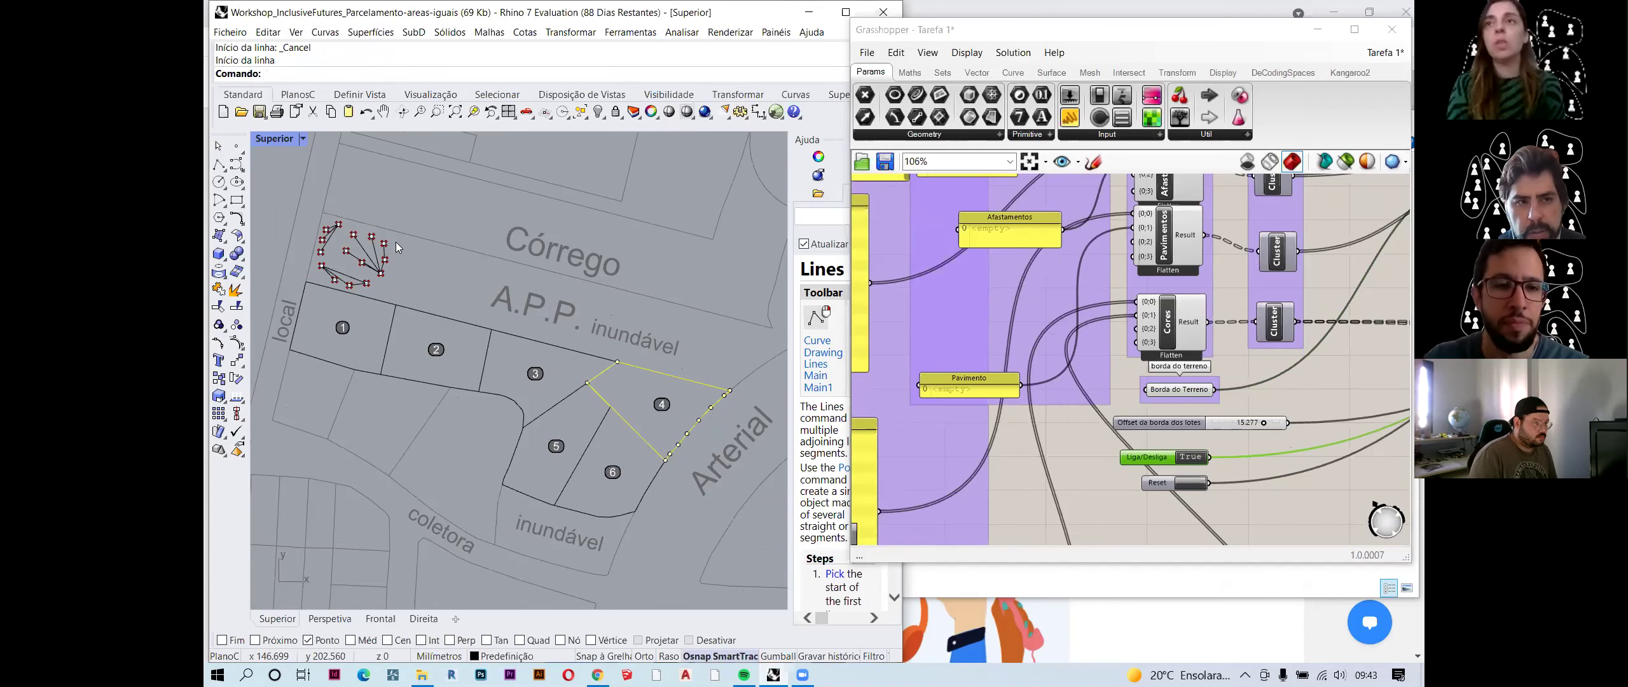
- Inspect the curves referenced in the Conexões parameter and compare them with the connection lines above lot 1
{"action": "scroll", "coordinate": [1195, 462], "scroll_direction": "down", "scroll_amount": 4}
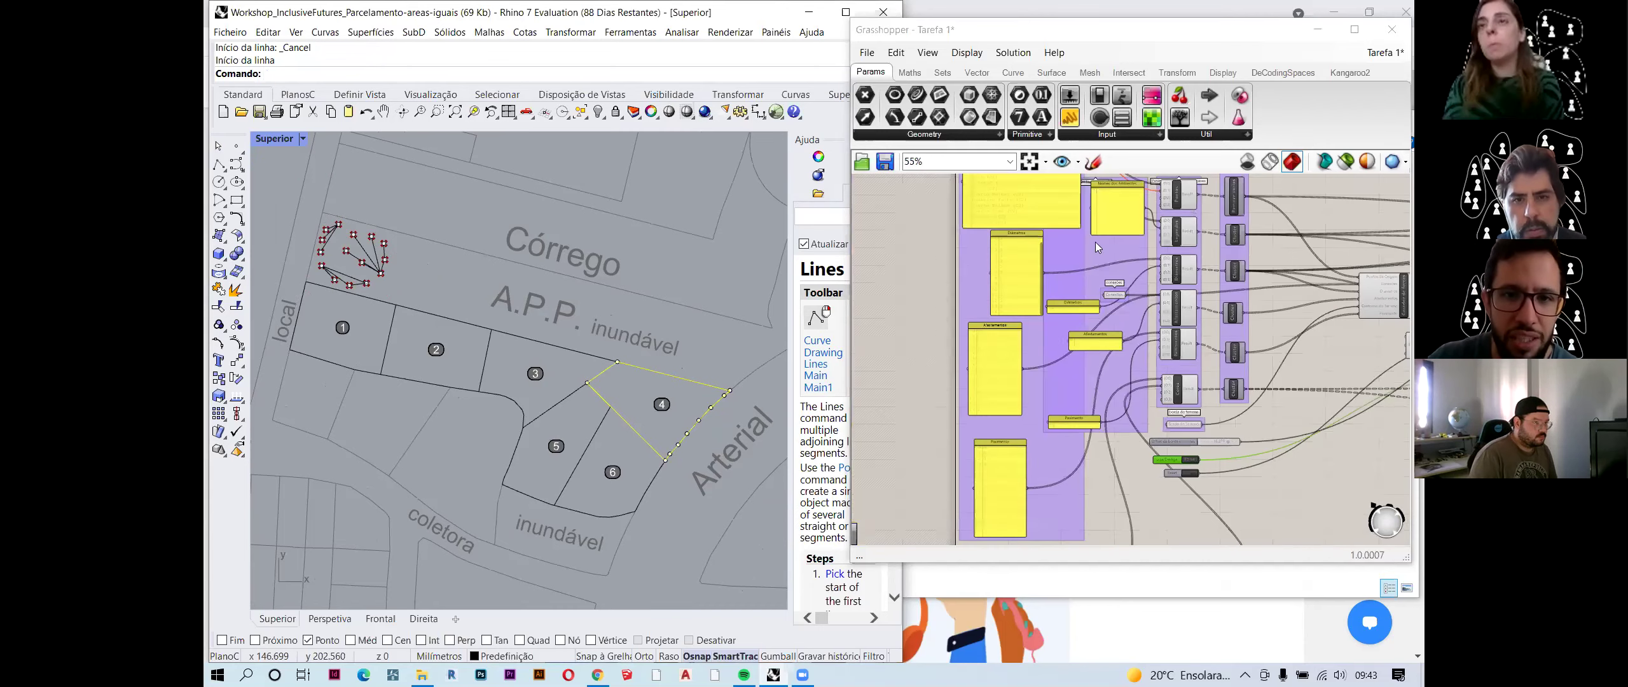
{"action": "scroll", "coordinate": [1173, 424], "scroll_direction": "up", "scroll_amount": 7}
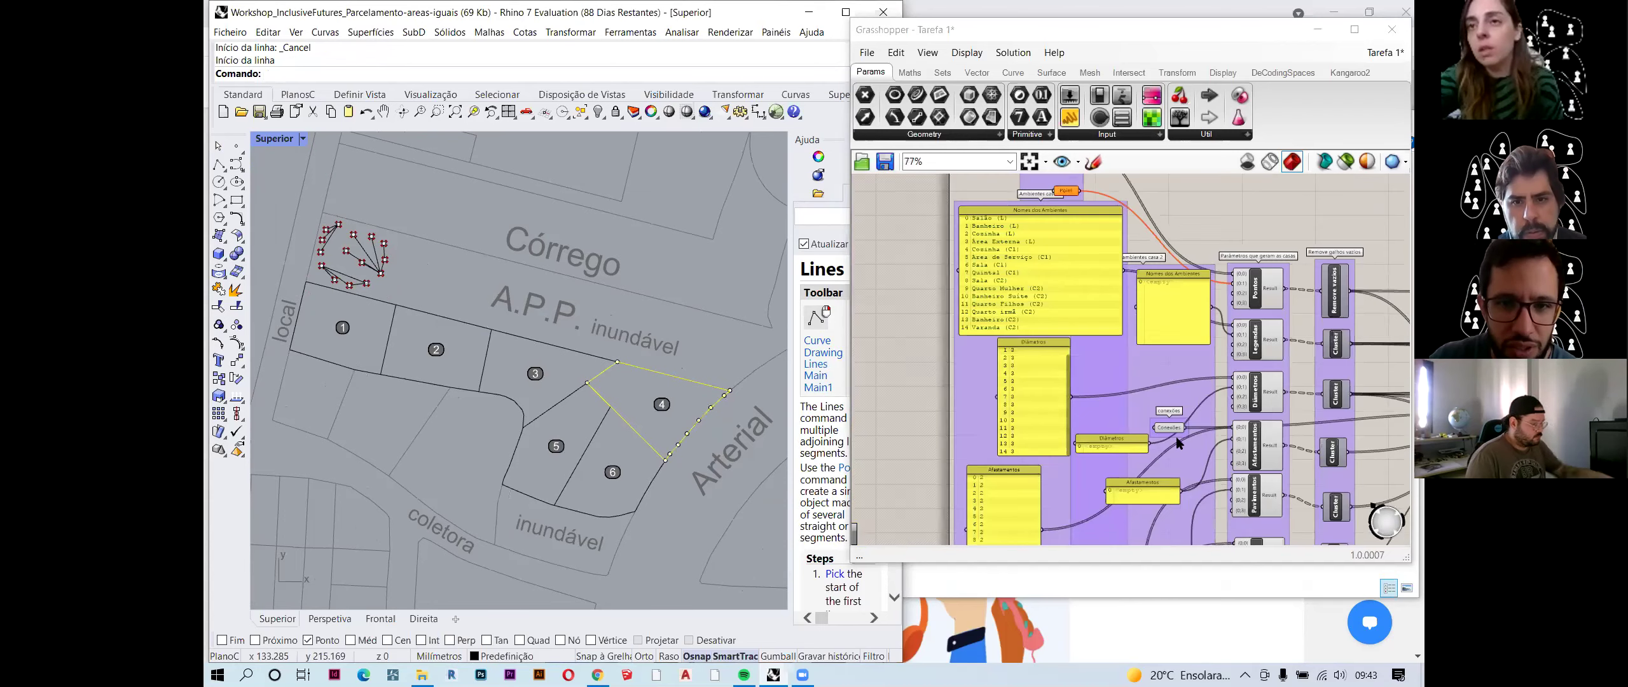
{"action": "scroll", "coordinate": [1173, 424], "scroll_direction": "up", "scroll_amount": 3}
{"action": "left_click", "coordinate": [1158, 401]}
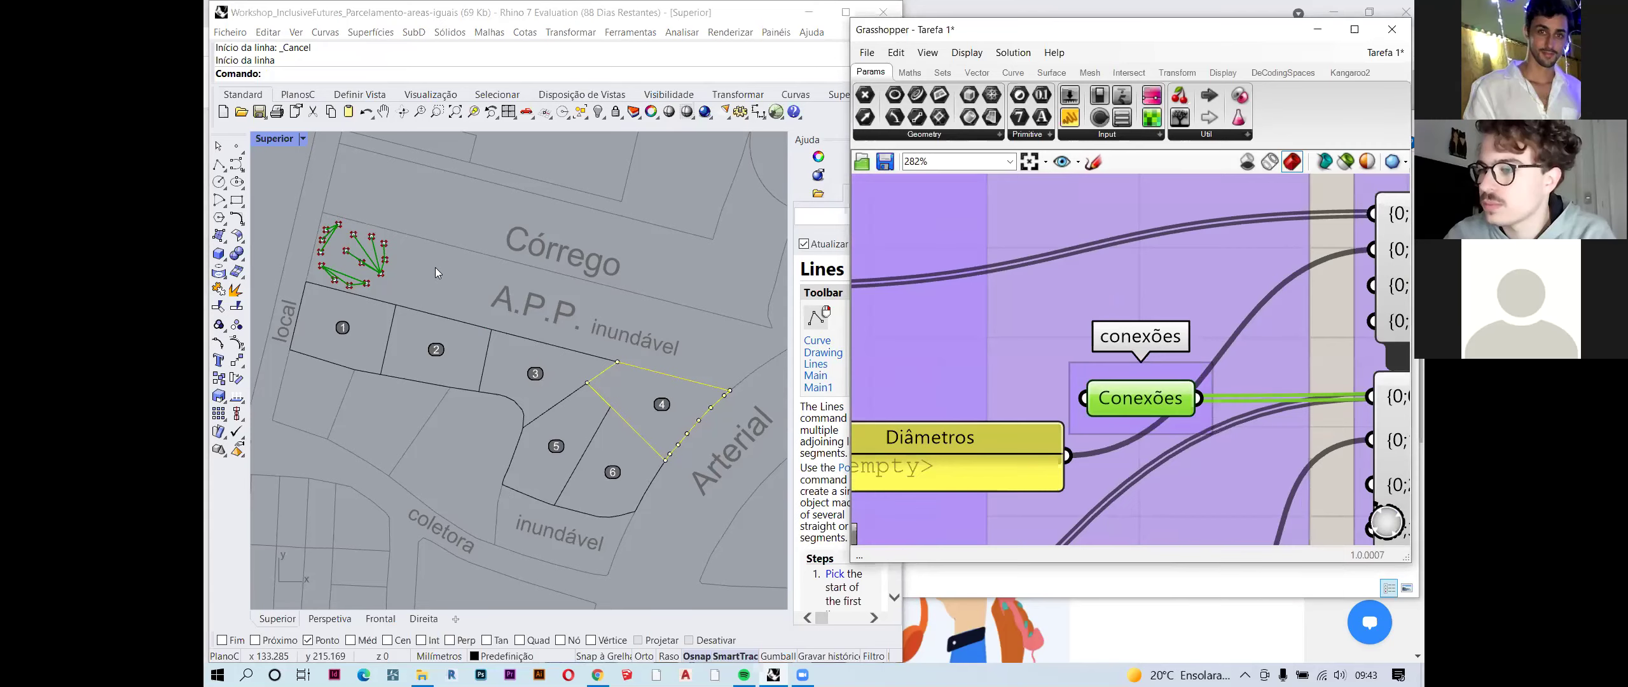
{"action": "scroll", "coordinate": [320, 251], "scroll_direction": "up", "scroll_amount": 4}
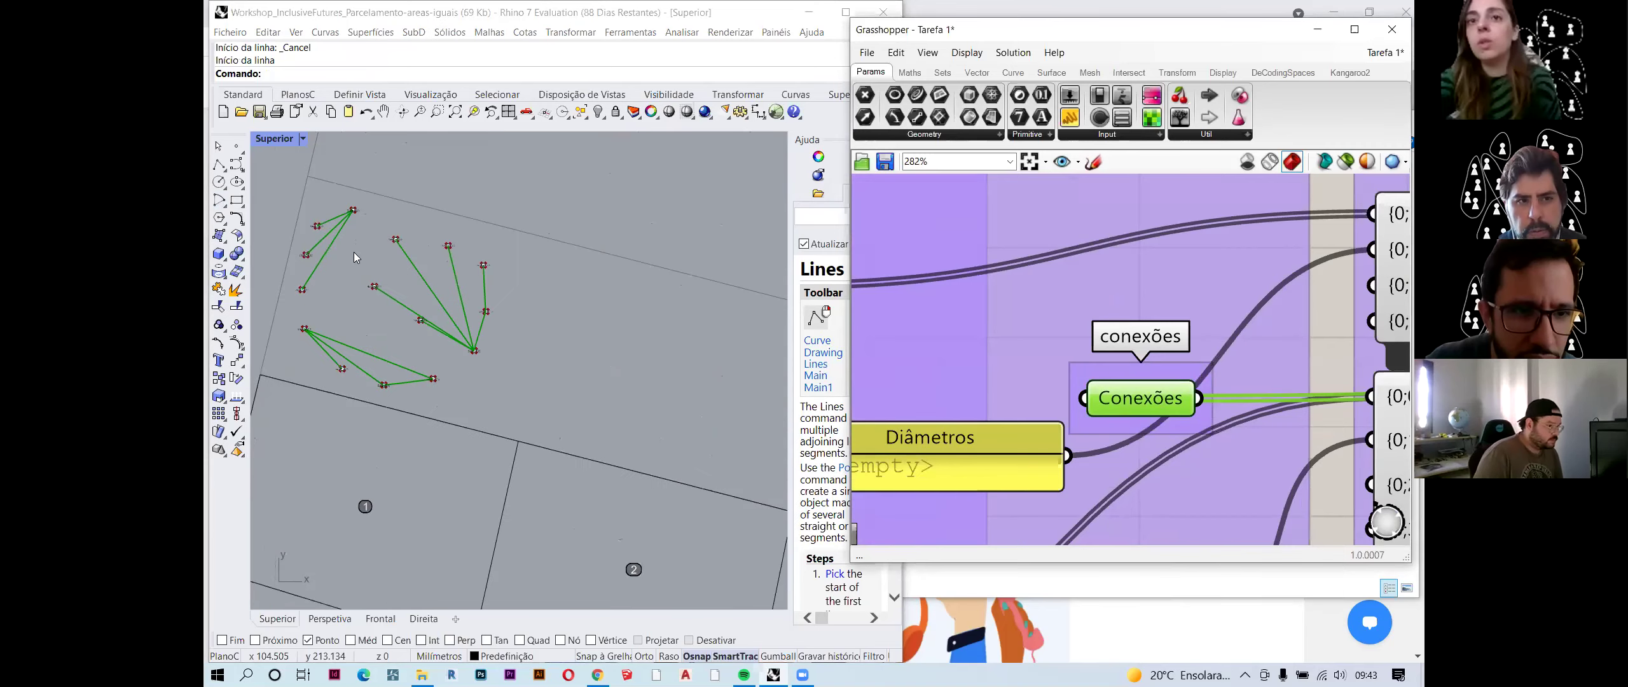
{"action": "scroll", "coordinate": [1098, 374], "scroll_direction": "down", "scroll_amount": 3}
{"action": "scroll", "coordinate": [1098, 373], "scroll_direction": "down", "scroll_amount": 1}
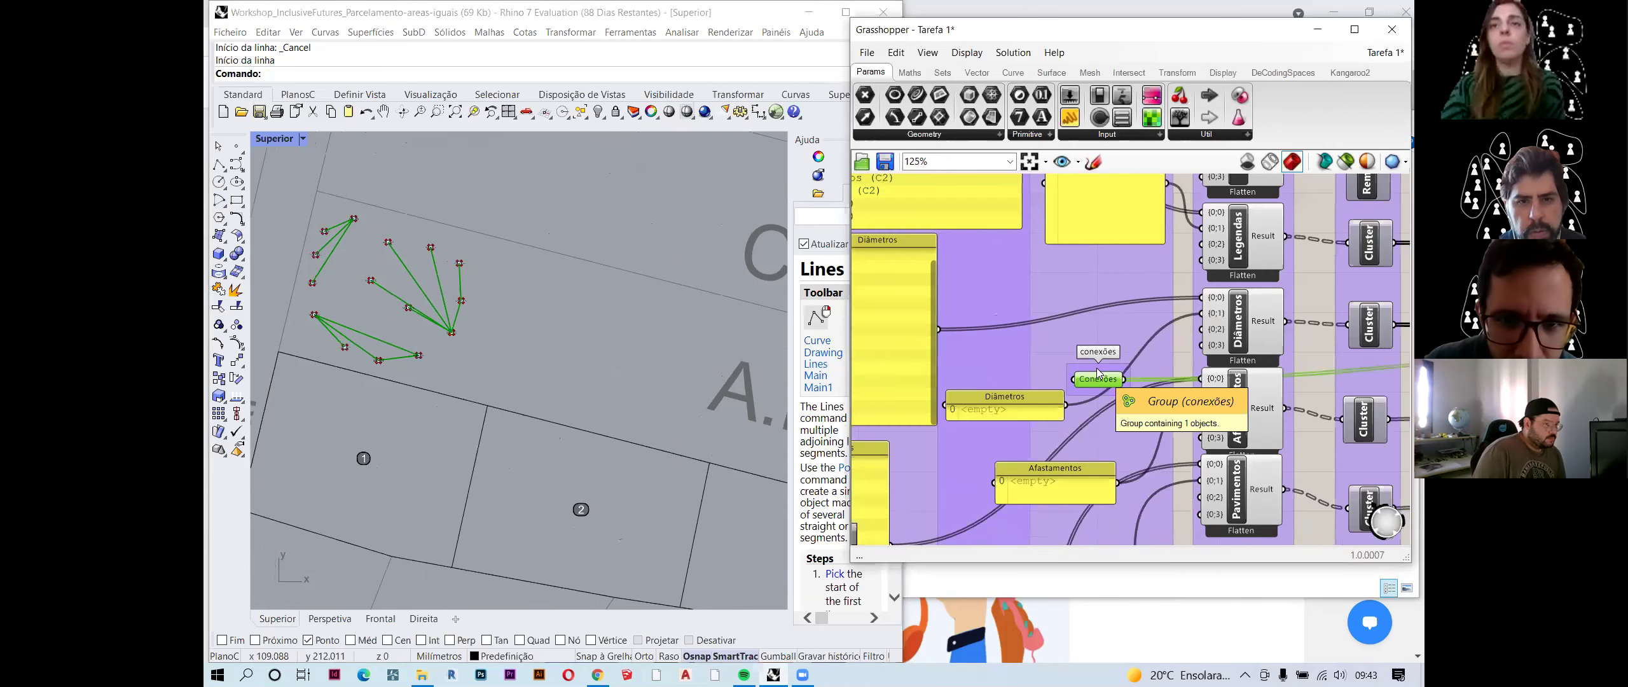
{"action": "scroll", "coordinate": [1098, 374], "scroll_direction": "up", "scroll_amount": 4}
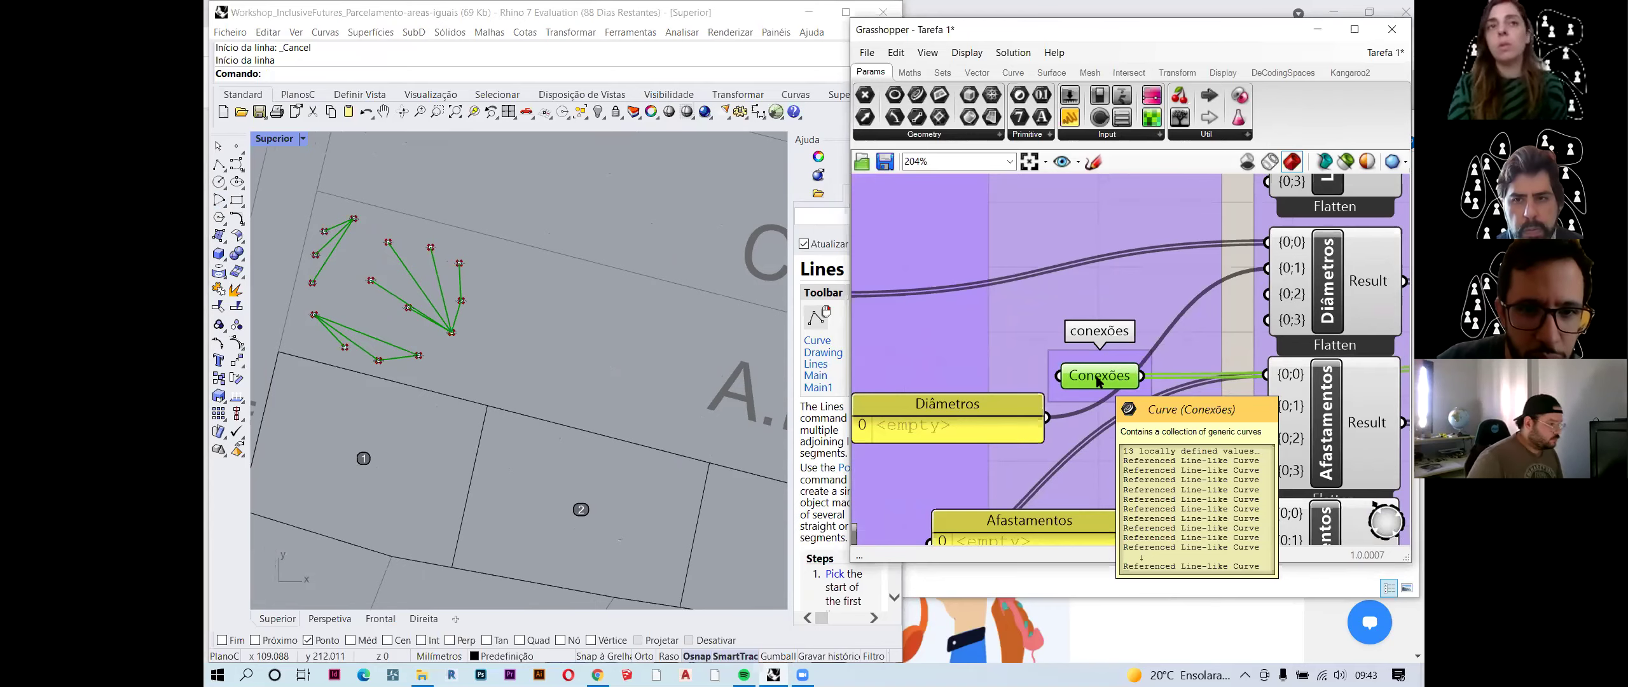
{"action": "scroll", "coordinate": [455, 299], "scroll_direction": "down", "scroll_amount": 2}
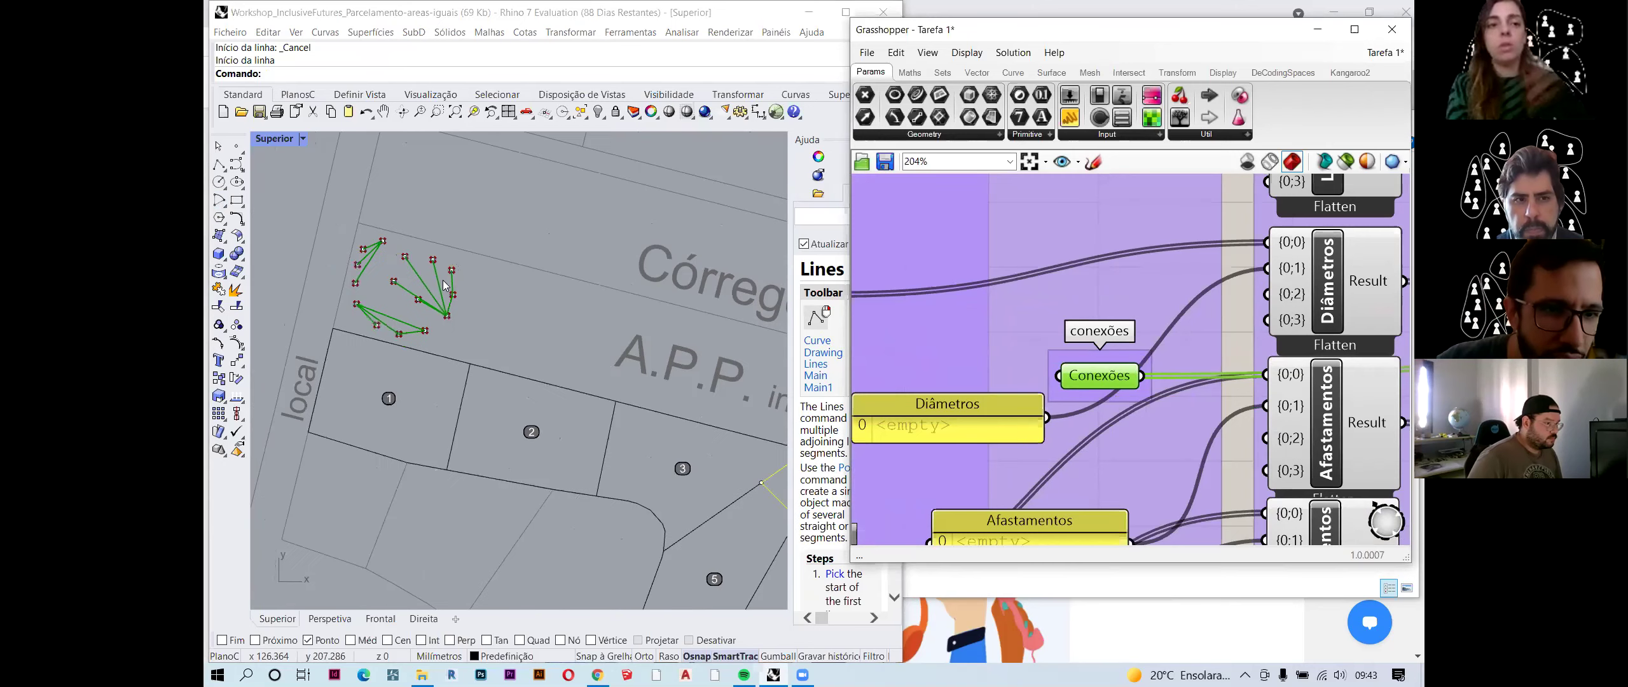
{"action": "scroll", "coordinate": [445, 286], "scroll_direction": "up", "scroll_amount": 1}
{"action": "scroll", "coordinate": [452, 290], "scroll_direction": "up", "scroll_amount": 1}
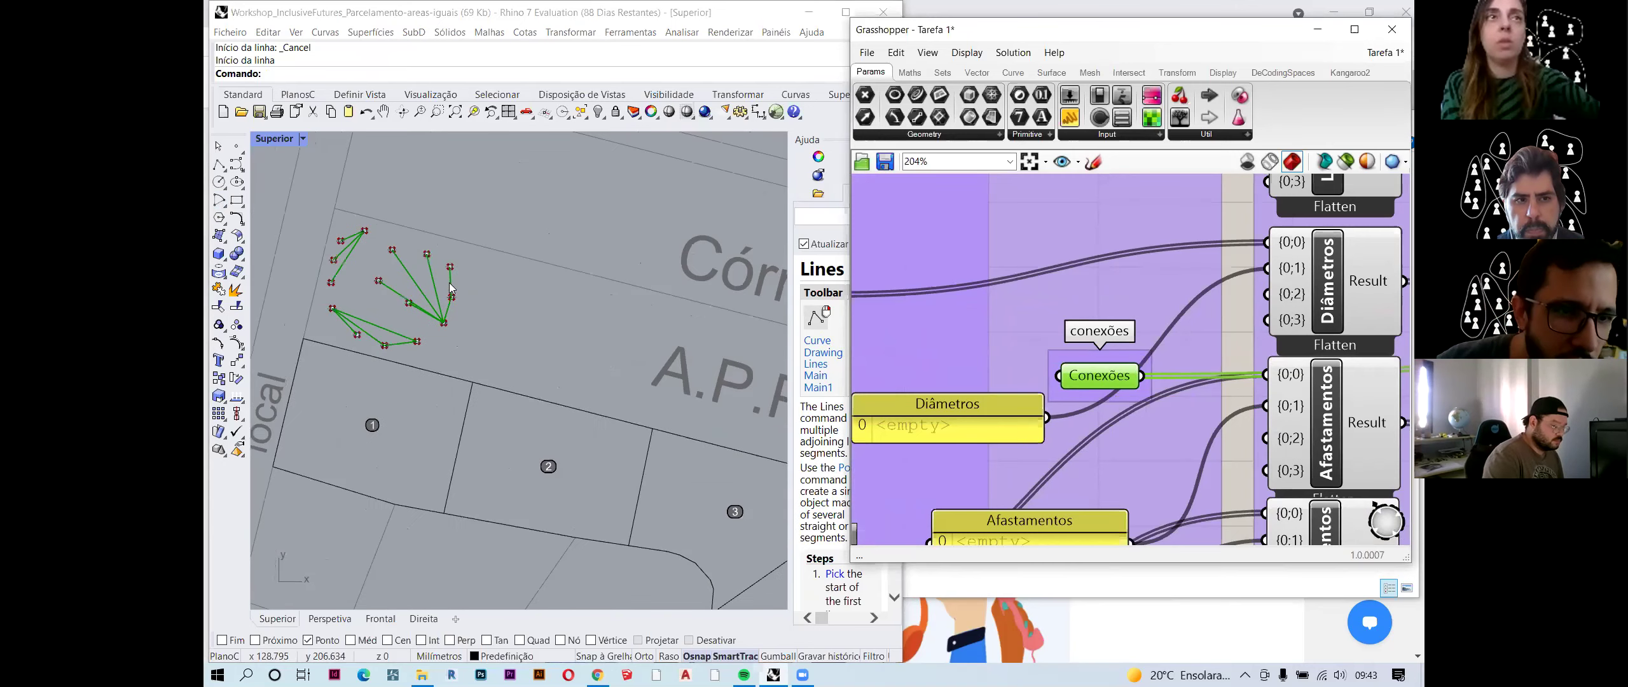
- Compare the room entries in the Nomes dos Ambientes panel with the entries in the Diâmetros panel
{"action": "scroll", "coordinate": [1180, 456], "scroll_direction": "down", "scroll_amount": 3}
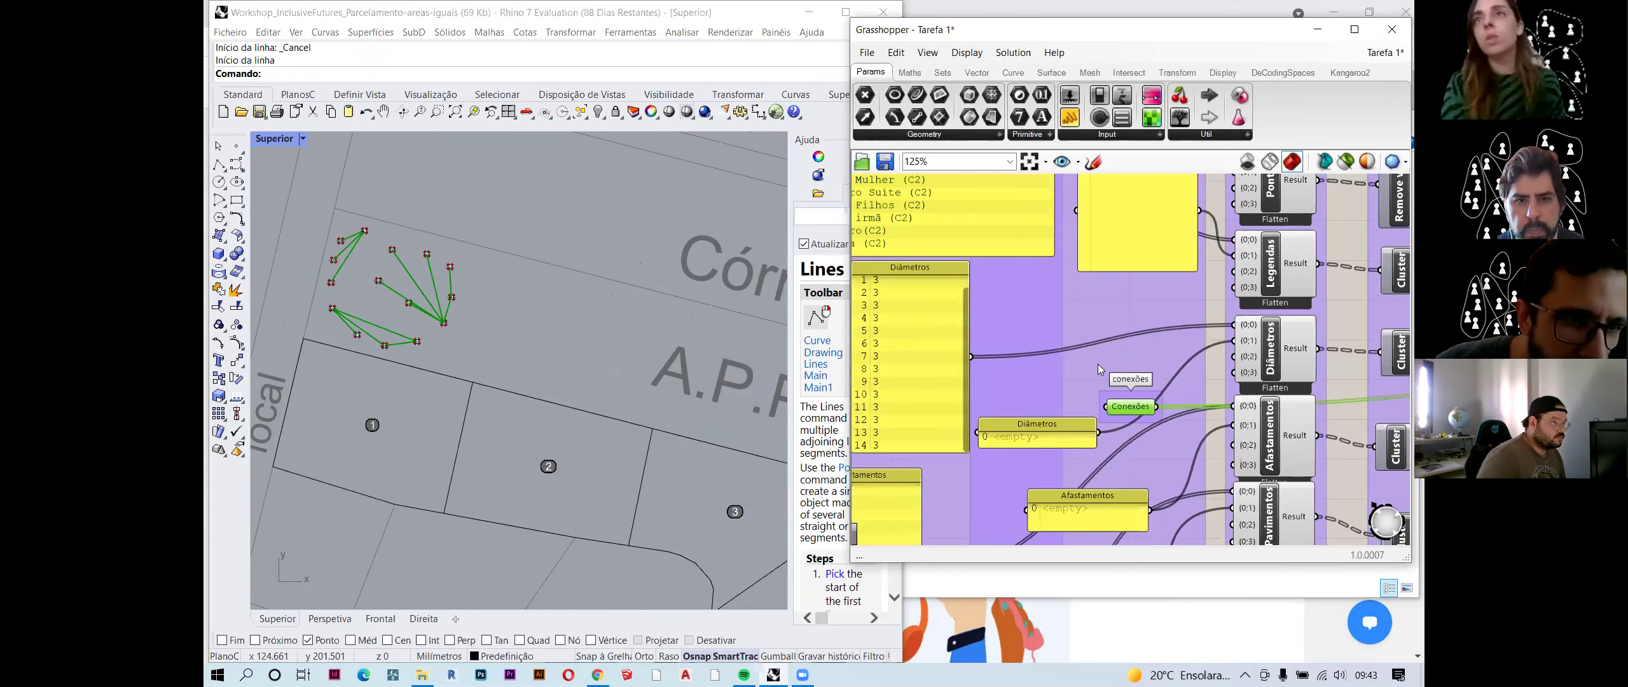
{"action": "scroll", "coordinate": [913, 272], "scroll_direction": "up", "scroll_amount": 2}
{"action": "right_click_drag", "start_coordinate": [1136, 254], "coordinate": [1138, 341]}
{"action": "scroll", "coordinate": [484, 260], "scroll_direction": "up", "scroll_amount": 1}
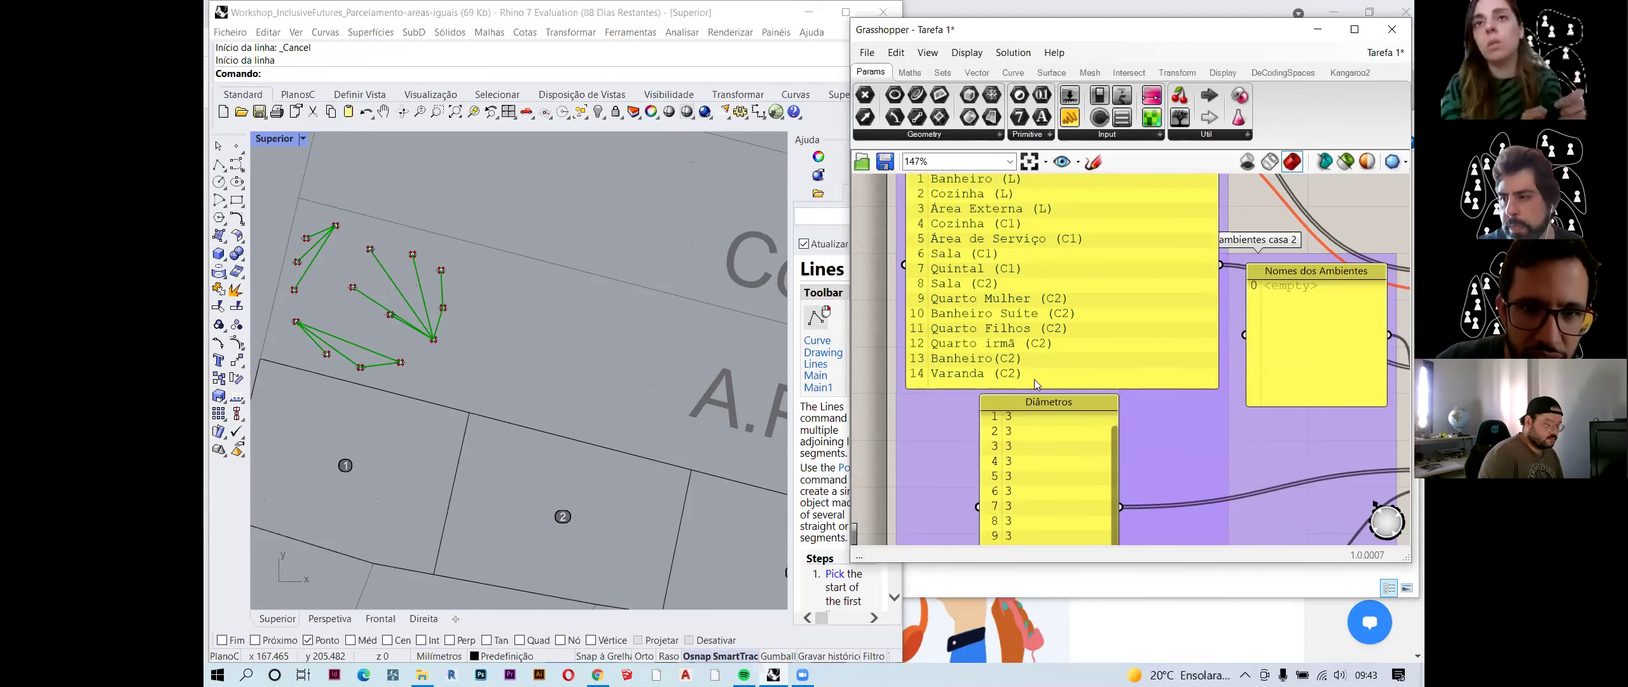
{"action": "scroll", "coordinate": [1170, 441], "scroll_direction": "down", "scroll_amount": 2}
{"action": "right_click_drag", "start_coordinate": [1170, 441], "coordinate": [1140, 421]}
{"action": "mouse_move", "coordinate": [971, 365]}
{"action": "right_mouse_down"}
{"action": "mouse_move", "coordinate": [974, 439]}
{"action": "mouse_move", "coordinate": [970, 310]}
{"action": "mouse_move", "coordinate": [992, 353]}
{"action": "right_mouse_up"}
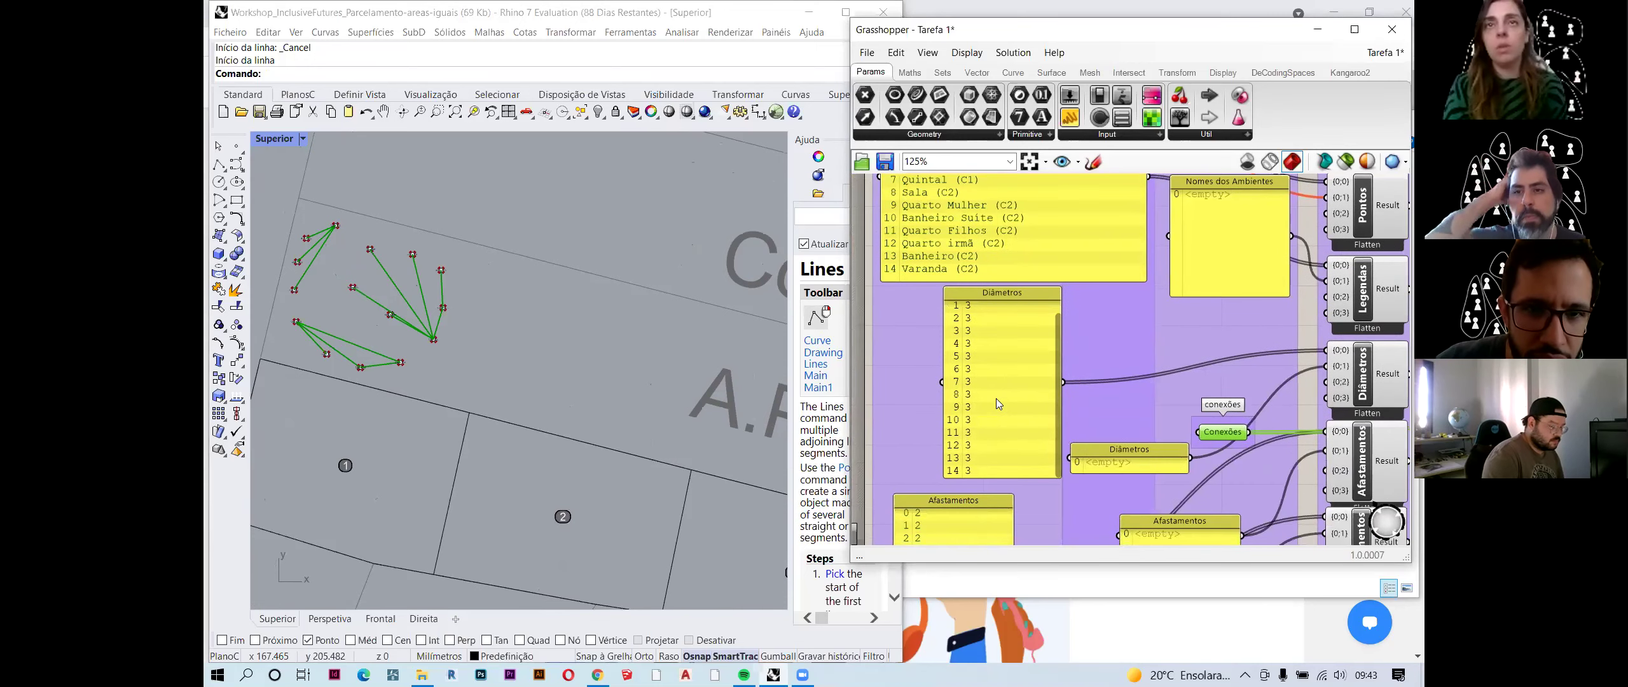
{"action": "scroll", "coordinate": [996, 398], "scroll_direction": "down", "scroll_amount": 2}
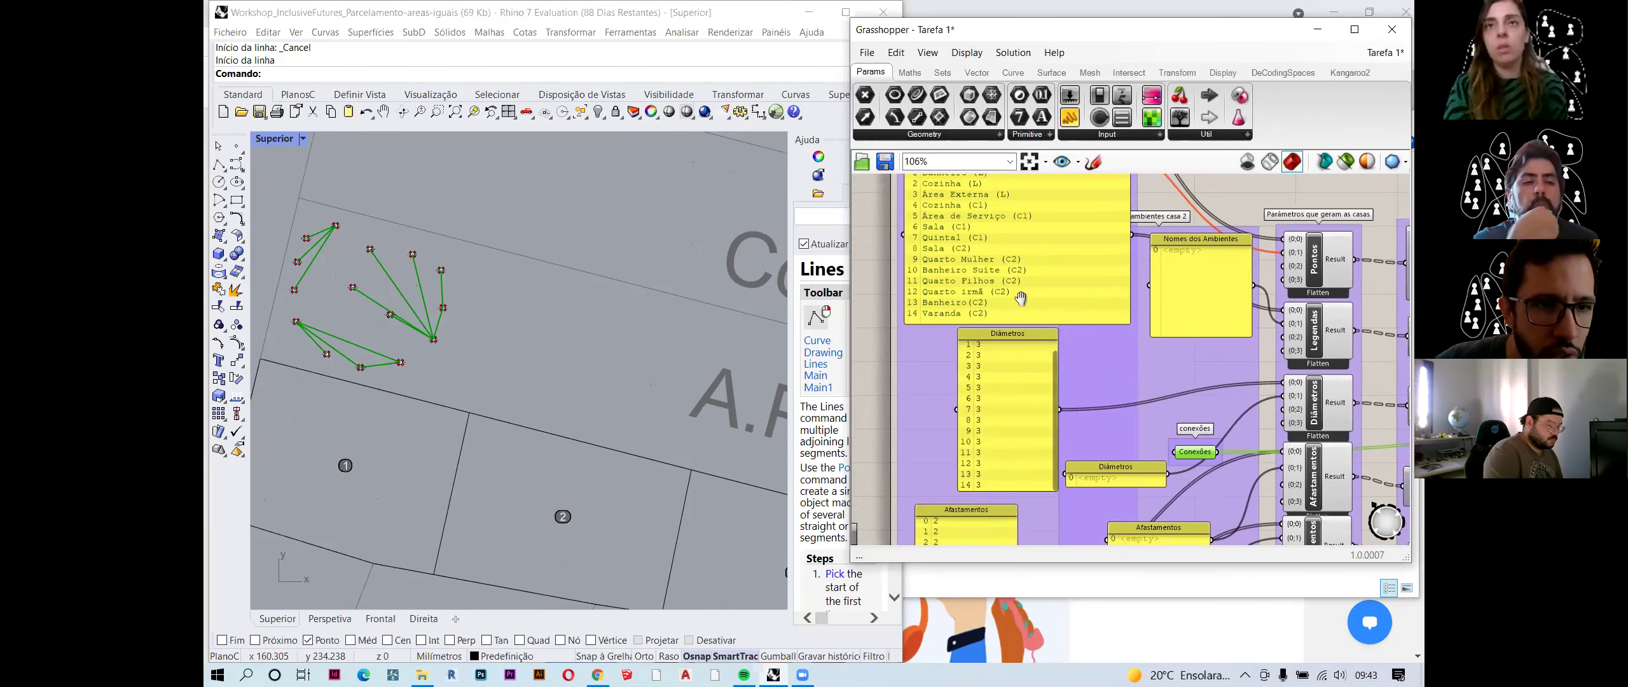
{"action": "right_click_drag", "start_coordinate": [1028, 265], "coordinate": [1026, 312]}
{"action": "scroll", "coordinate": [1019, 308], "scroll_direction": "up", "scroll_amount": 2}
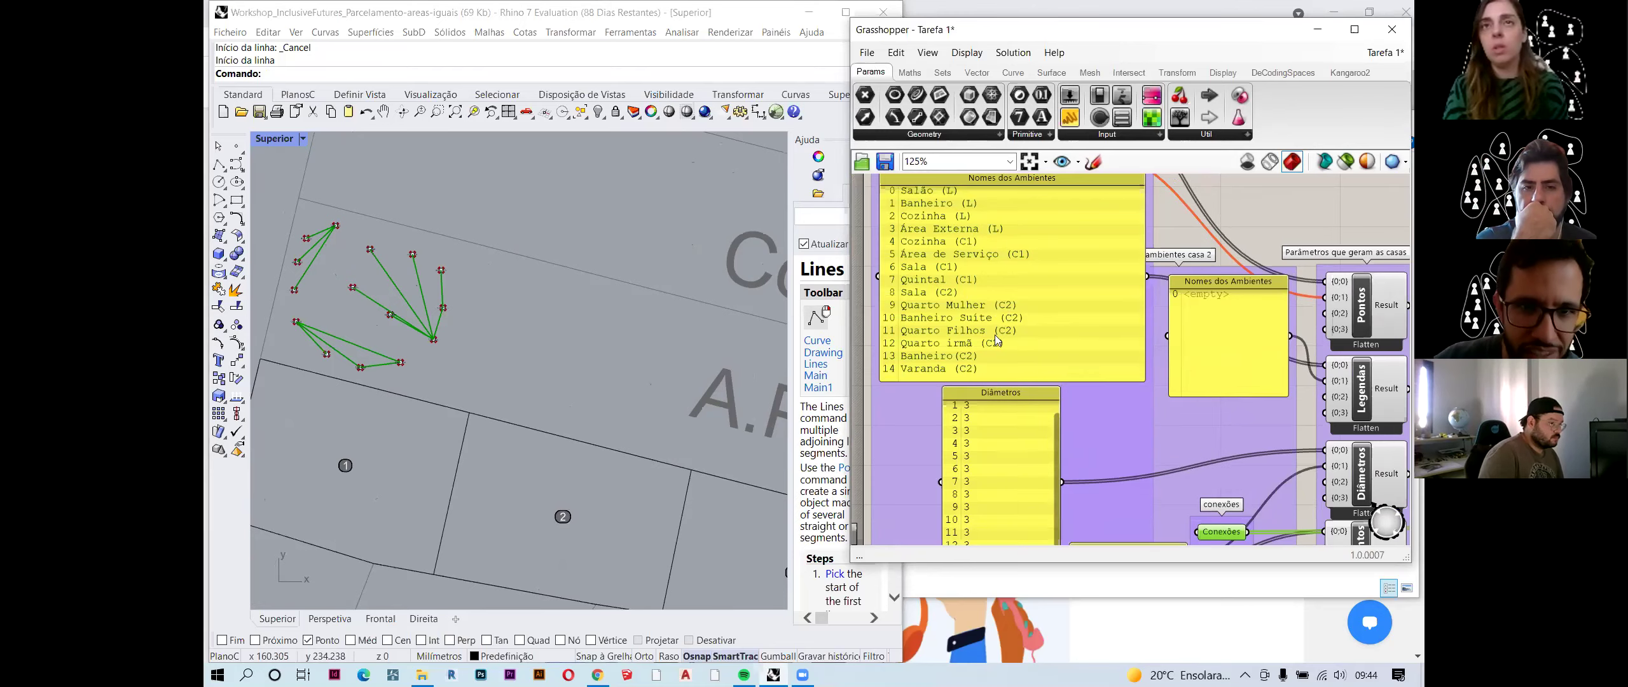
{"action": "scroll", "coordinate": [1013, 294], "scroll_direction": "down", "scroll_amount": 1}
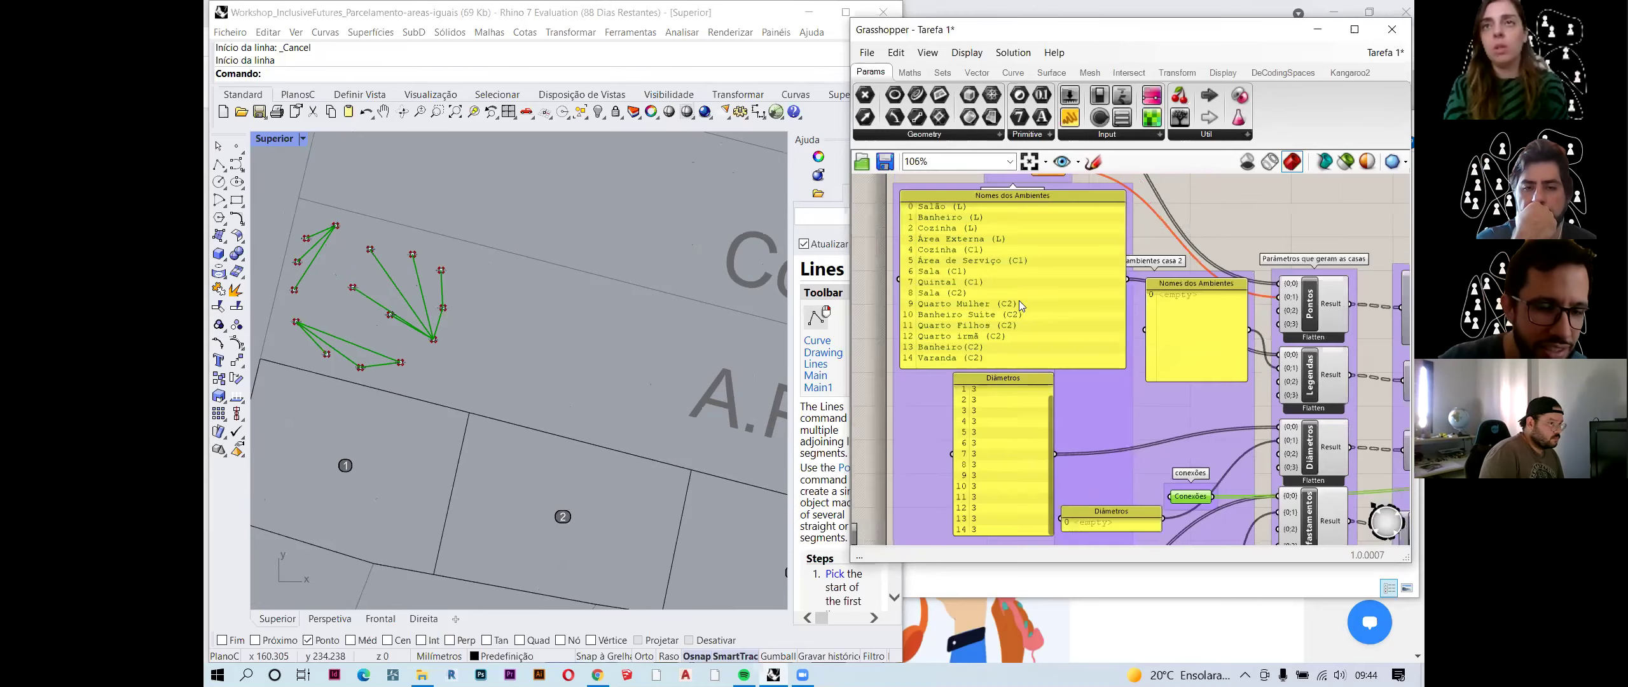
{"action": "right_click_drag", "start_coordinate": [1114, 375], "coordinate": [1124, 311]}
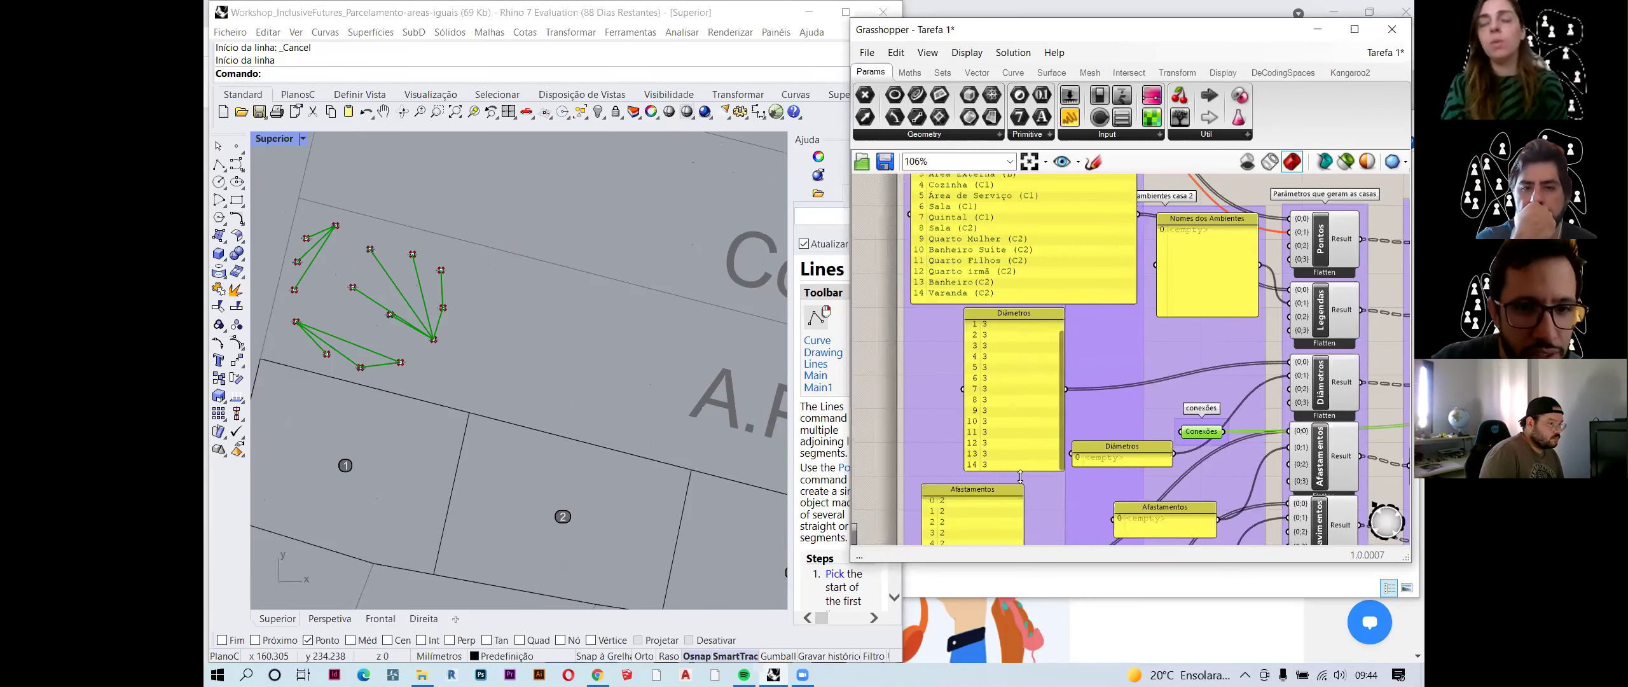
- Check the entries of the Afastamentos and Pavimento panels against the list of rooms
{"action": "right_click_drag", "start_coordinate": [1091, 330], "coordinate": [1097, 190]}
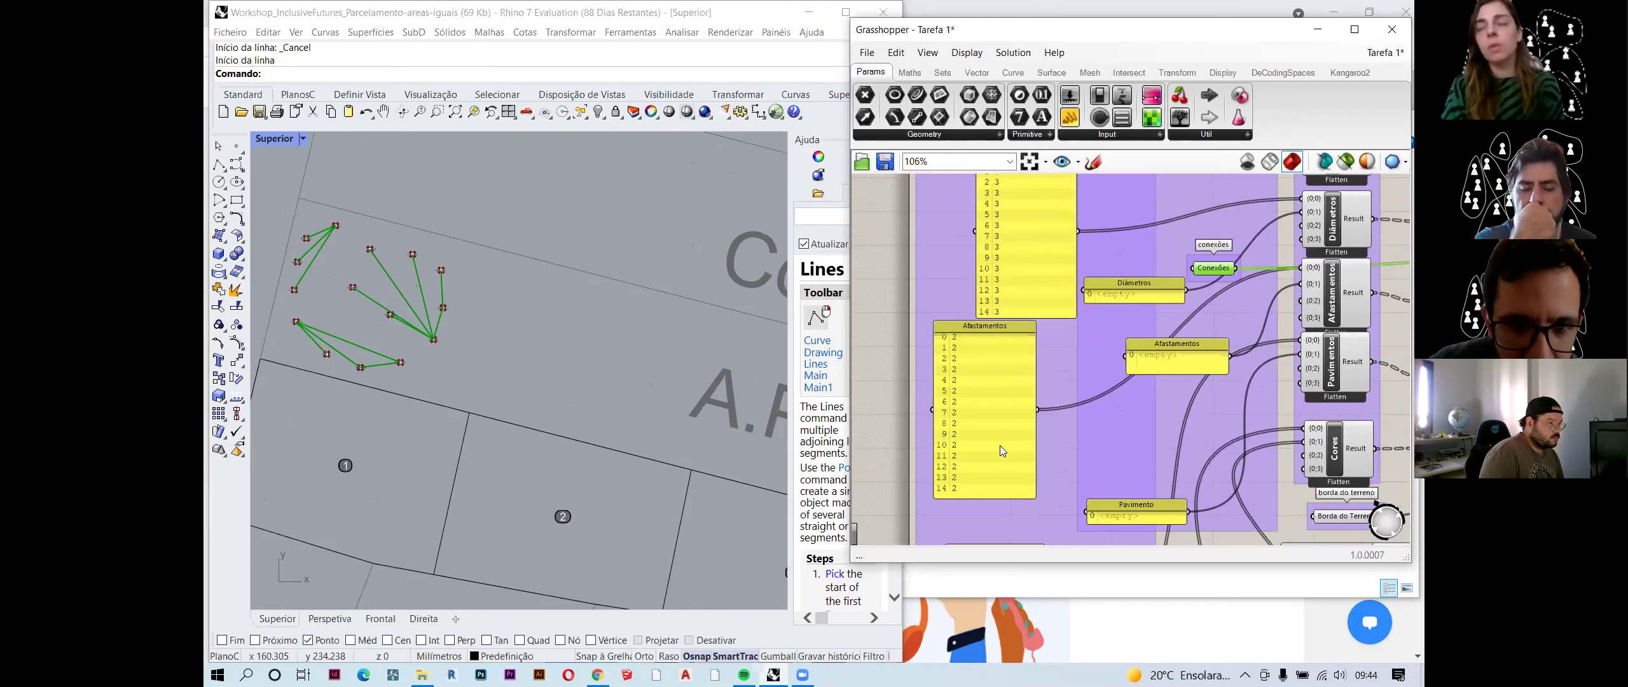
{"action": "scroll", "coordinate": [1000, 445], "scroll_direction": "down", "scroll_amount": 1}
{"action": "right_click_drag", "start_coordinate": [994, 464], "coordinate": [999, 361]}
{"action": "right_click_drag", "start_coordinate": [979, 521], "coordinate": [996, 400]}
{"action": "scroll", "coordinate": [974, 446], "scroll_direction": "up", "scroll_amount": 2}
{"action": "scroll", "coordinate": [983, 416], "scroll_direction": "up", "scroll_amount": 2}
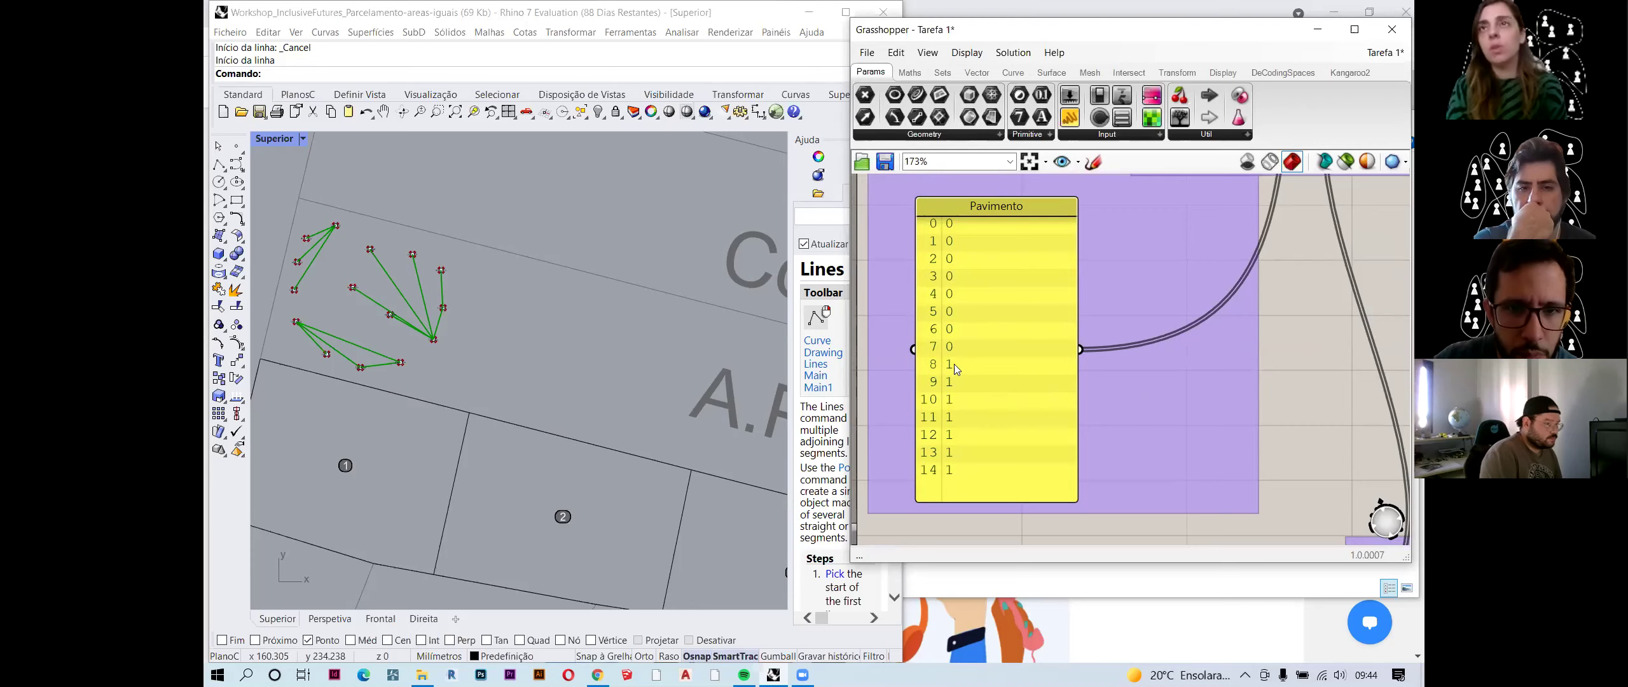
{"action": "scroll", "coordinate": [984, 446], "scroll_direction": "down", "scroll_amount": 3}
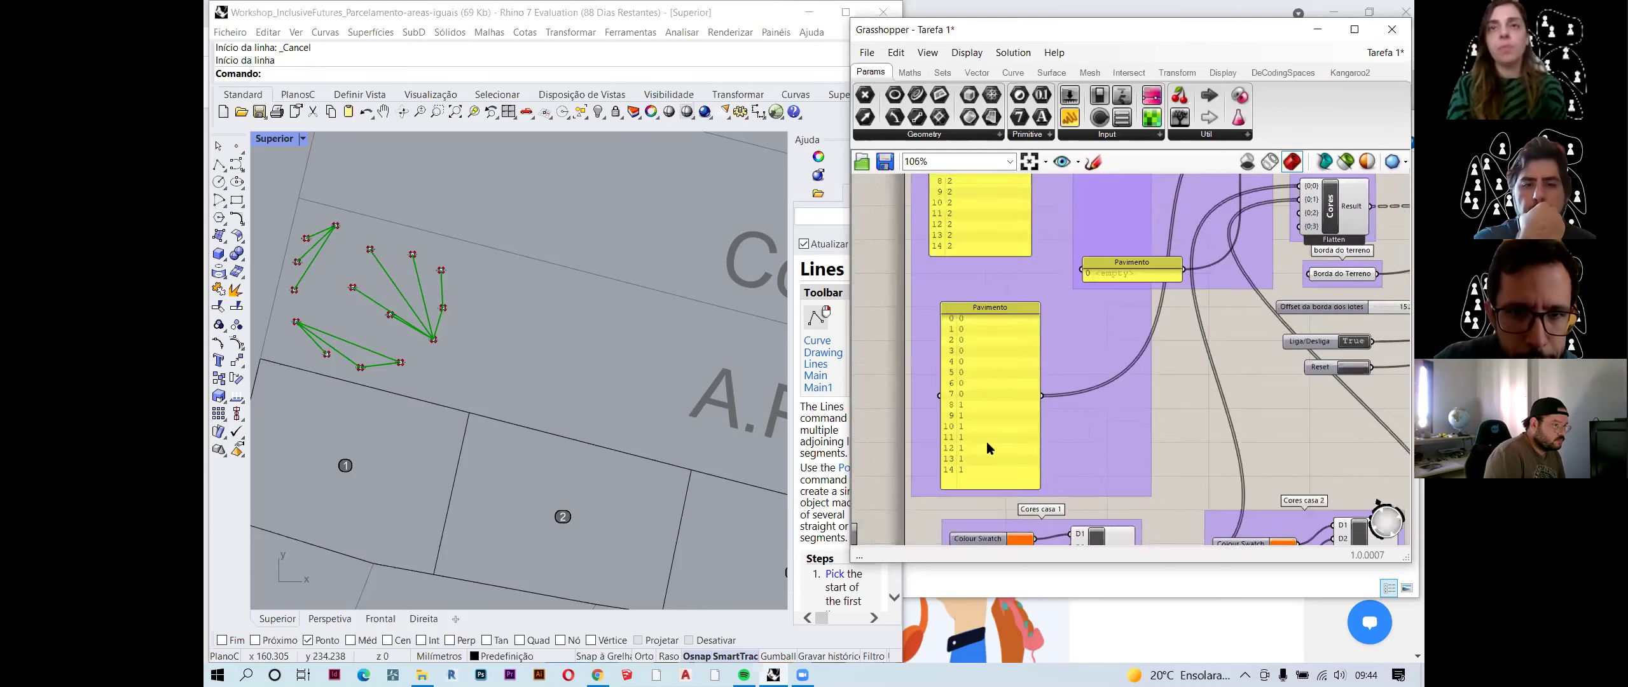
{"action": "scroll", "coordinate": [986, 443], "scroll_direction": "down", "scroll_amount": 2}
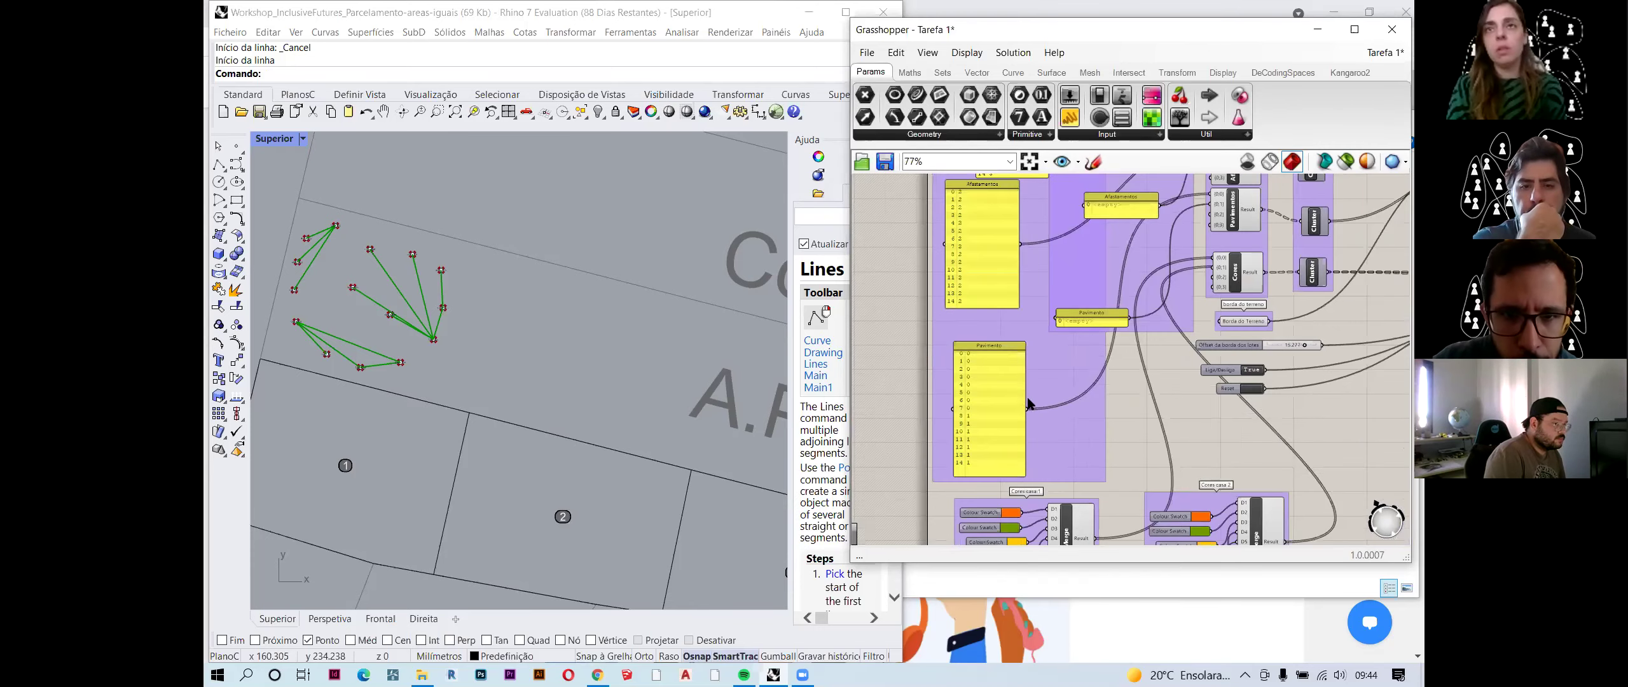
- Compare the room list in the Nomes dos Ambientes panel with the connection lines above lot 1
{"action": "right_click_drag", "start_coordinate": [1030, 404], "coordinate": [1014, 541]}
{"action": "right_click_drag", "start_coordinate": [1073, 285], "coordinate": [1056, 404]}
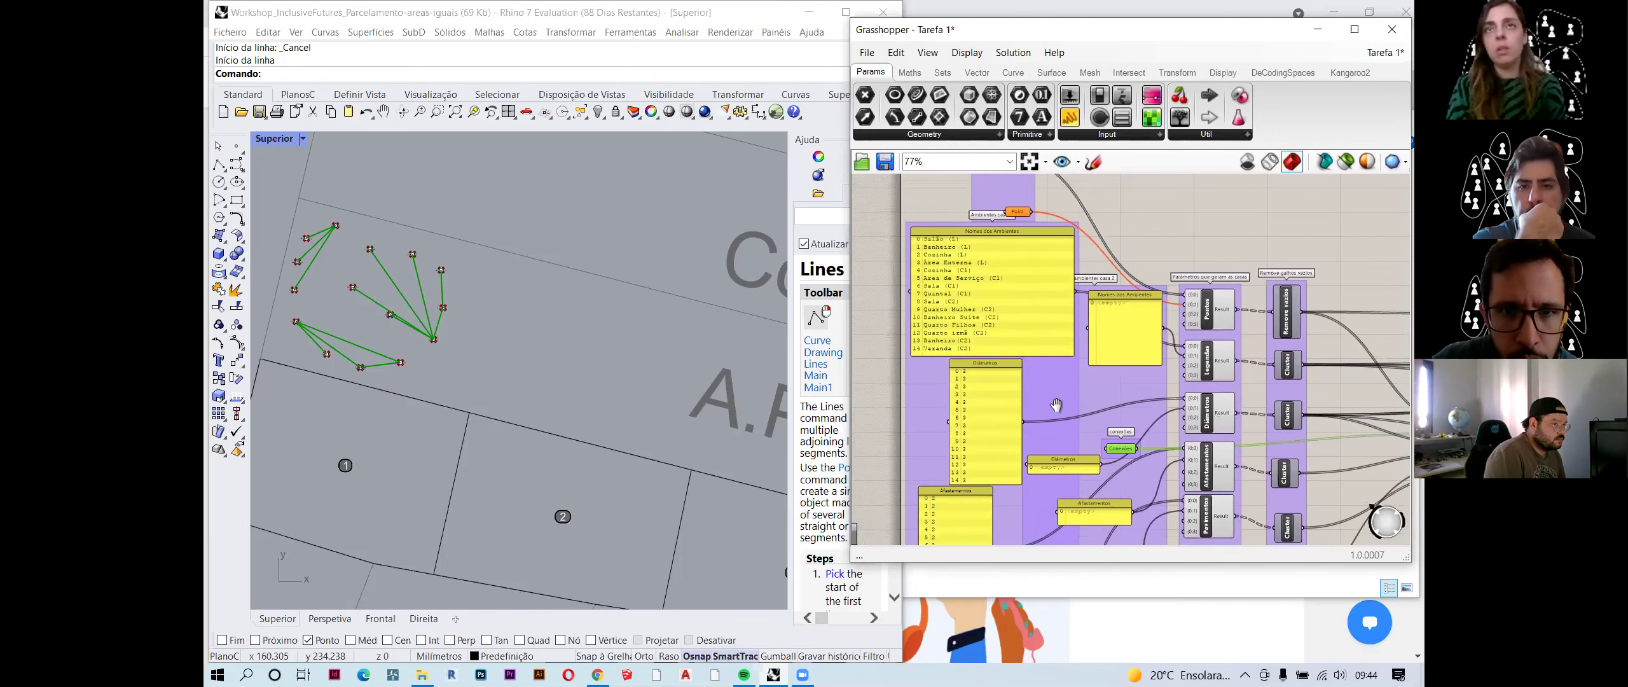
{"action": "scroll", "coordinate": [978, 302], "scroll_direction": "up", "scroll_amount": 1}
{"action": "scroll", "coordinate": [978, 300], "scroll_direction": "up", "scroll_amount": 1}
{"action": "scroll", "coordinate": [490, 241], "scroll_direction": "down", "scroll_amount": 2}
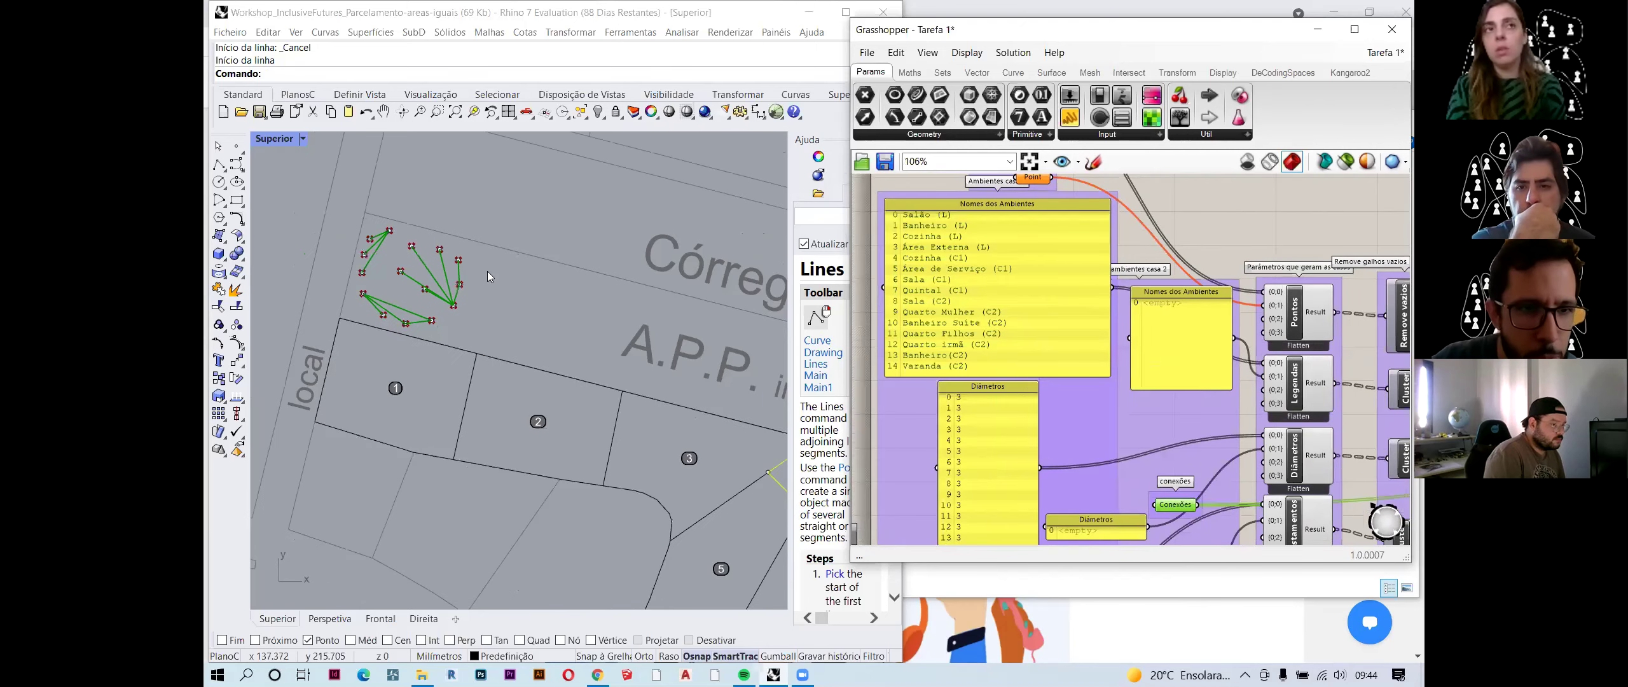
{"action": "scroll", "coordinate": [487, 272], "scroll_direction": "down", "scroll_amount": 1}
{"action": "right_click_drag", "start_coordinate": [525, 308], "coordinate": [534, 335]}
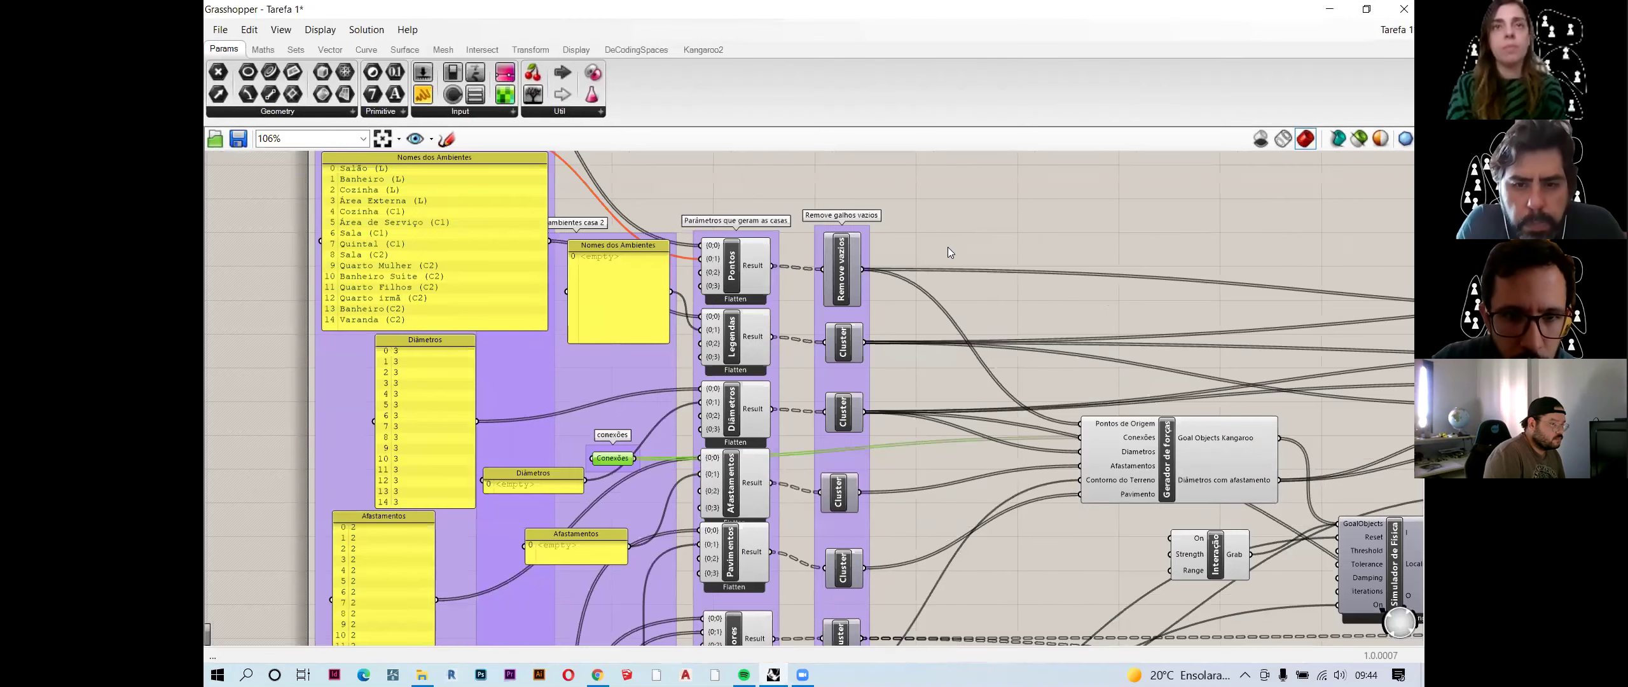
- Select the orange Point parameter above the Nomes dos Ambientes panel and trace its wire to the Pontos component
{"action": "scroll", "coordinate": [947, 253], "scroll_direction": "down", "scroll_amount": 2}
{"action": "right_click_drag", "start_coordinate": [777, 205], "coordinate": [798, 263]}
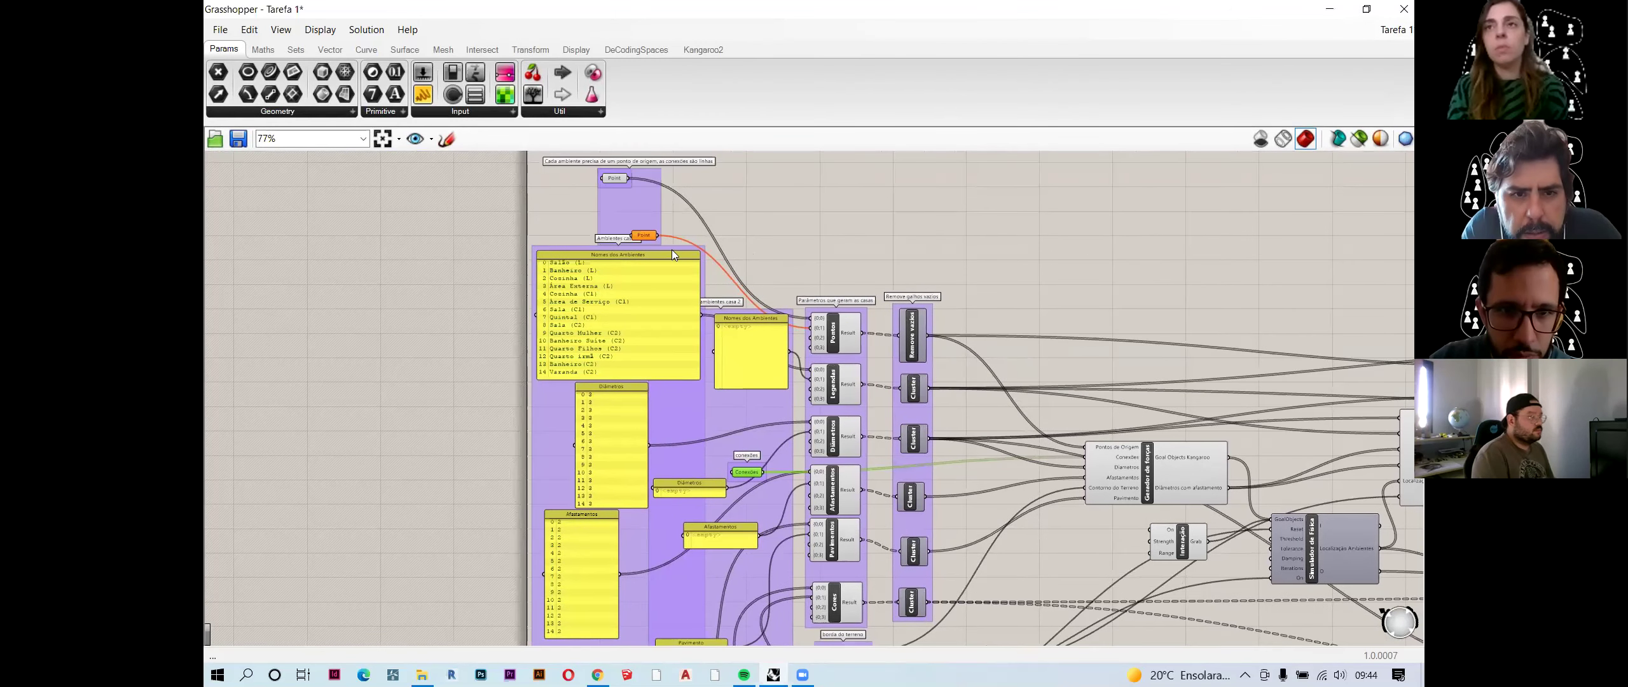
{"action": "scroll", "coordinate": [643, 234], "scroll_direction": "up", "scroll_amount": 3}
{"action": "scroll", "coordinate": [642, 236], "scroll_direction": "up", "scroll_amount": 1}
{"action": "left_click", "coordinate": [629, 226]}
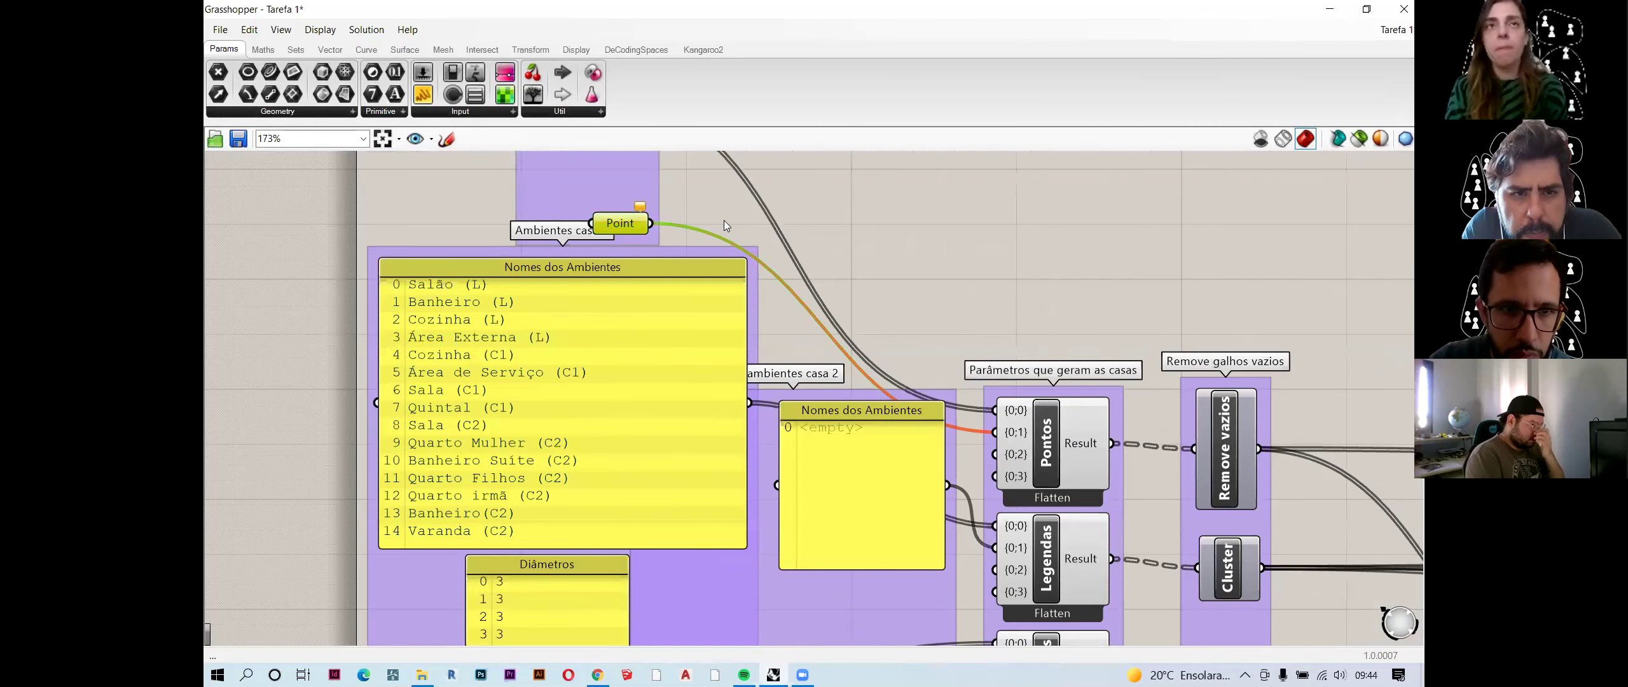
{"action": "right_click_drag", "start_coordinate": [881, 231], "coordinate": [882, 261]}
{"action": "scroll", "coordinate": [799, 200], "scroll_direction": "down", "scroll_amount": 1}
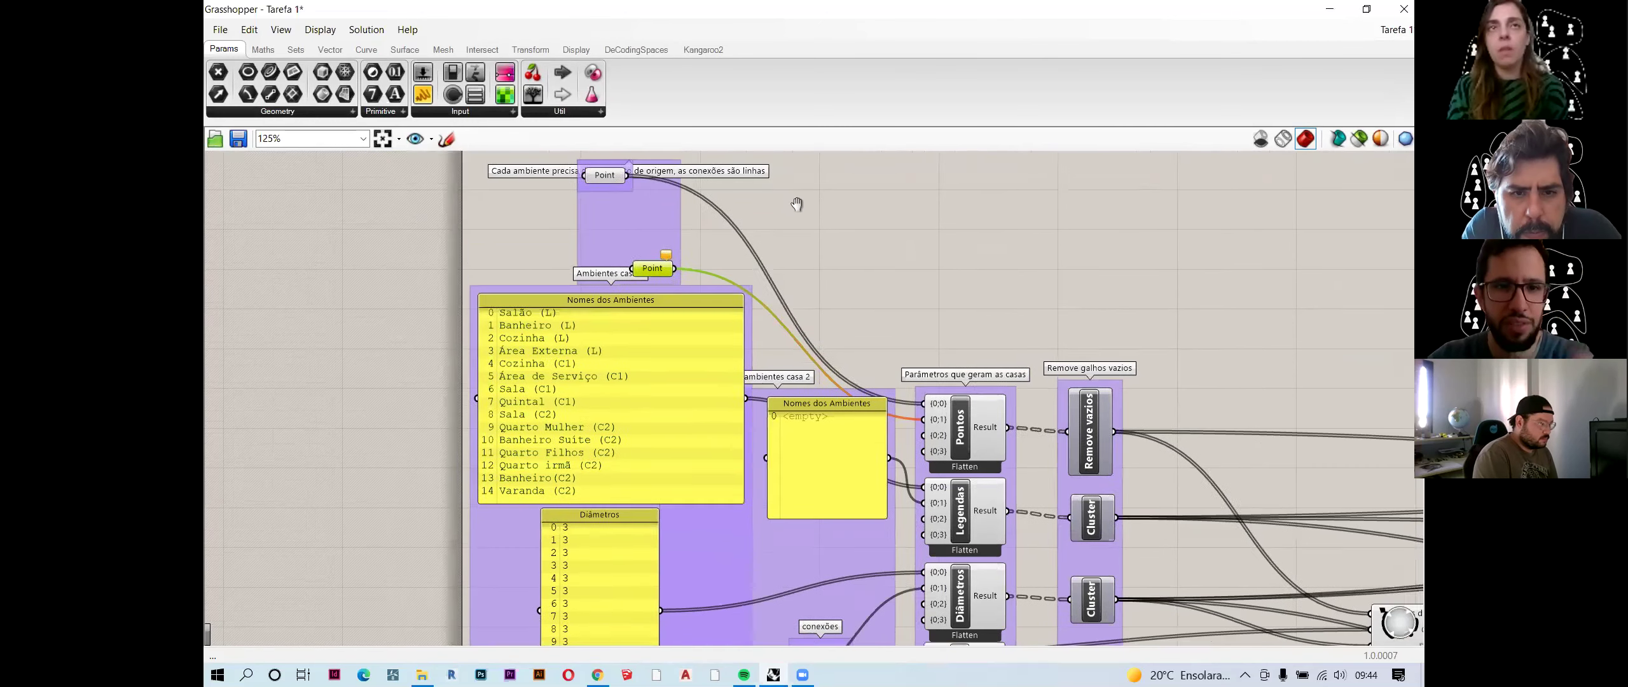
{"action": "scroll", "coordinate": [821, 239], "scroll_direction": "down", "scroll_amount": 3}
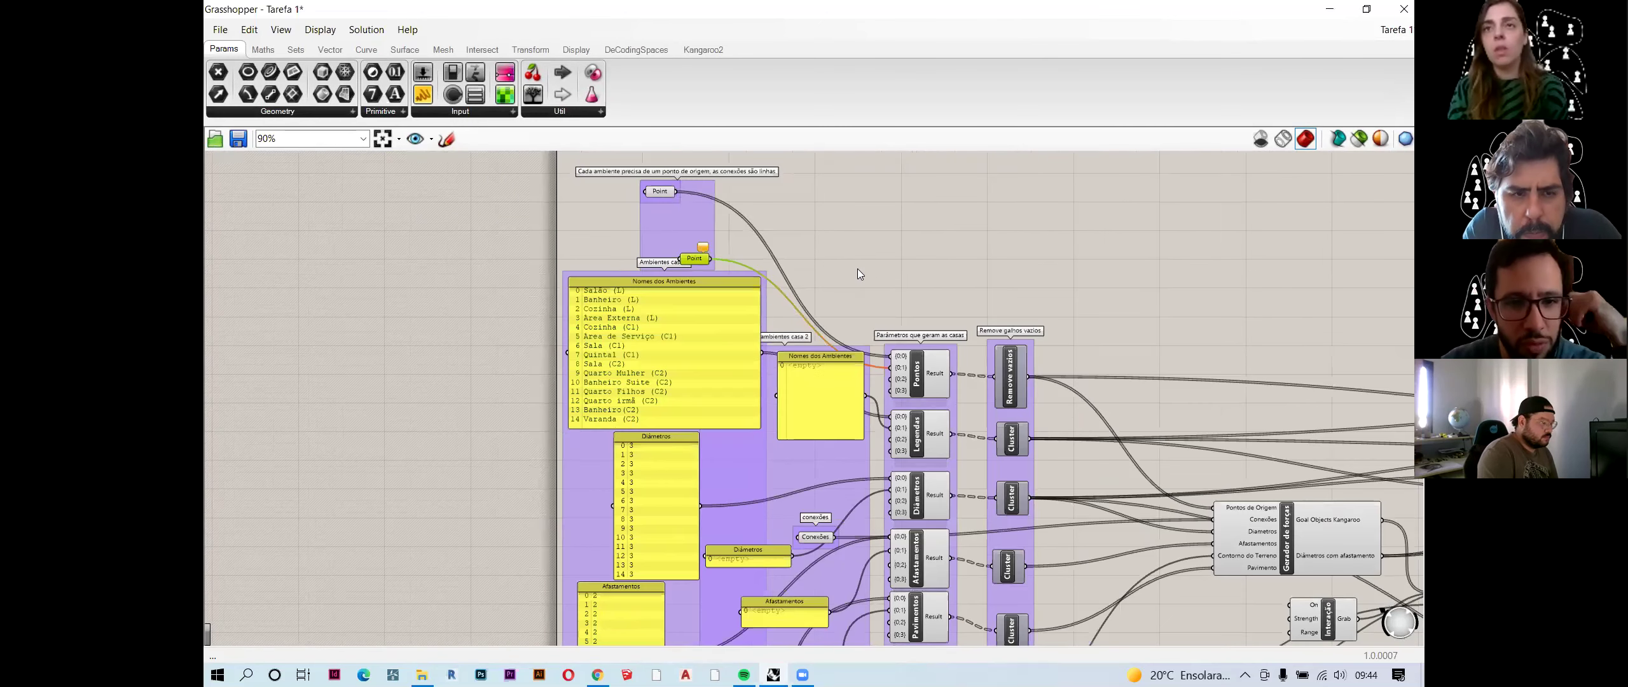
- Trigger the Reset button below the Liga/Desliga toggle
{"action": "right_click_drag", "start_coordinate": [836, 252], "coordinate": [814, 194]}
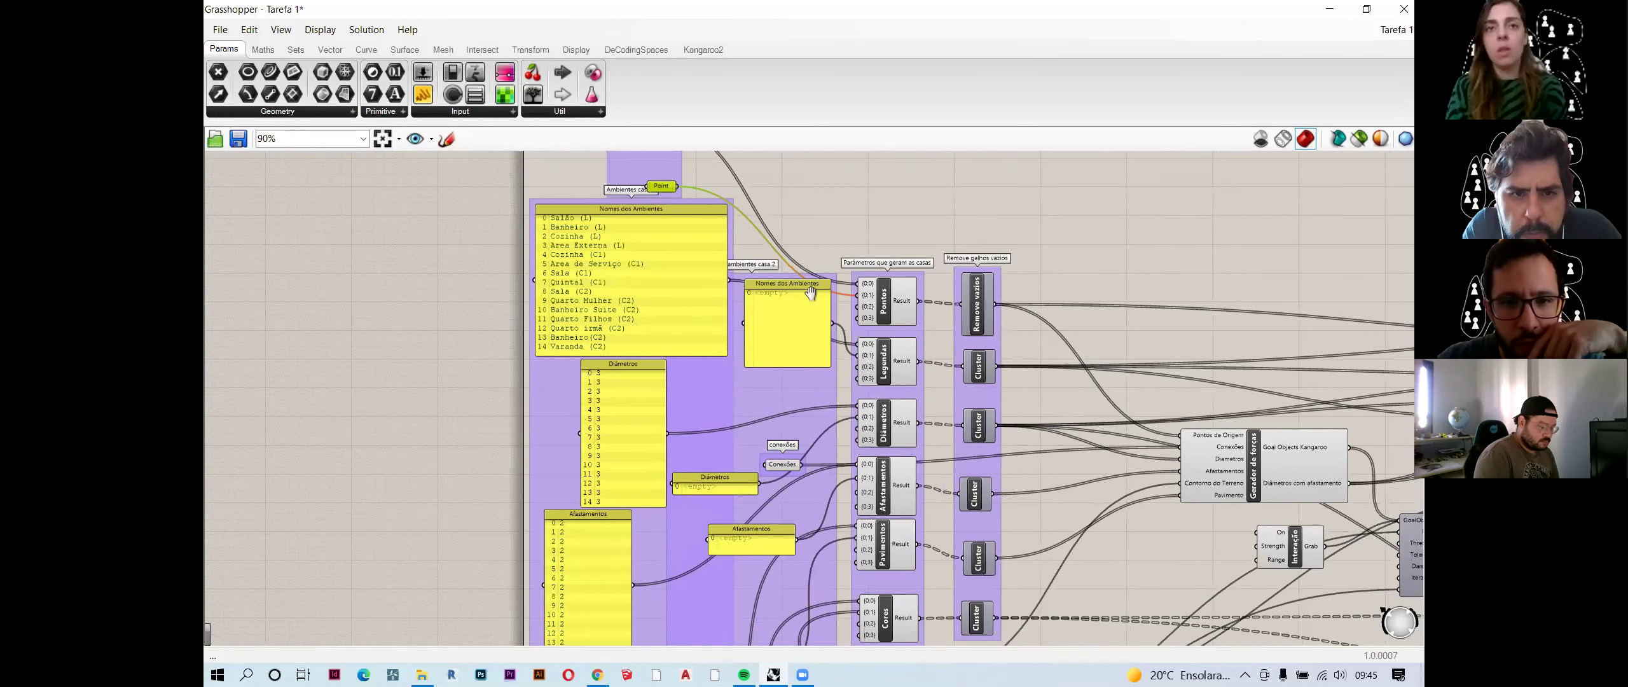
{"action": "right_click_drag", "start_coordinate": [808, 298], "coordinate": [811, 201]}
{"action": "right_click_drag", "start_coordinate": [1047, 511], "coordinate": [1035, 283]}
{"action": "right_click", "coordinate": [813, 202]}
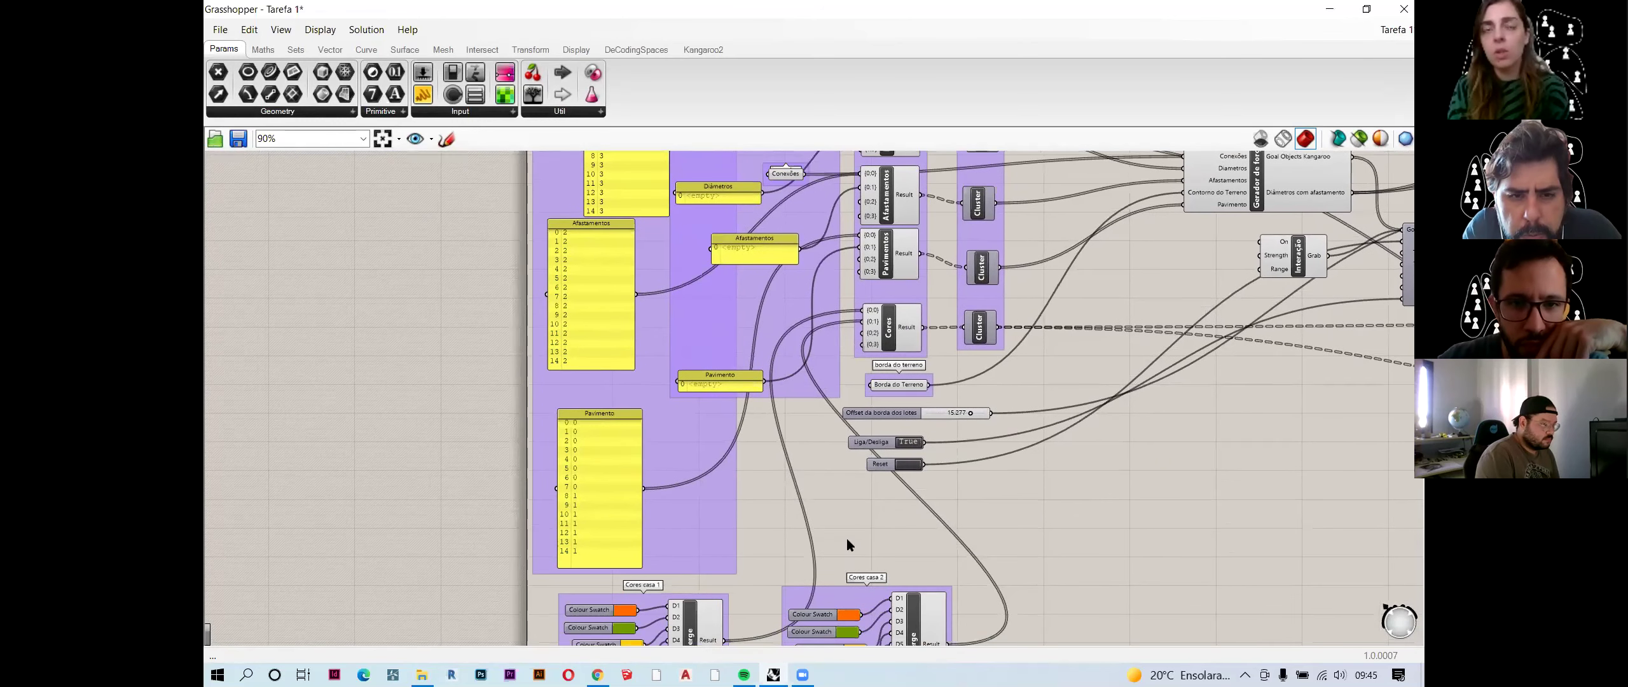
{"action": "right_click_drag", "start_coordinate": [847, 538], "coordinate": [841, 438]}
{"action": "scroll", "coordinate": [892, 387], "scroll_direction": "up", "scroll_amount": 3}
{"action": "left_click", "coordinate": [912, 375]}
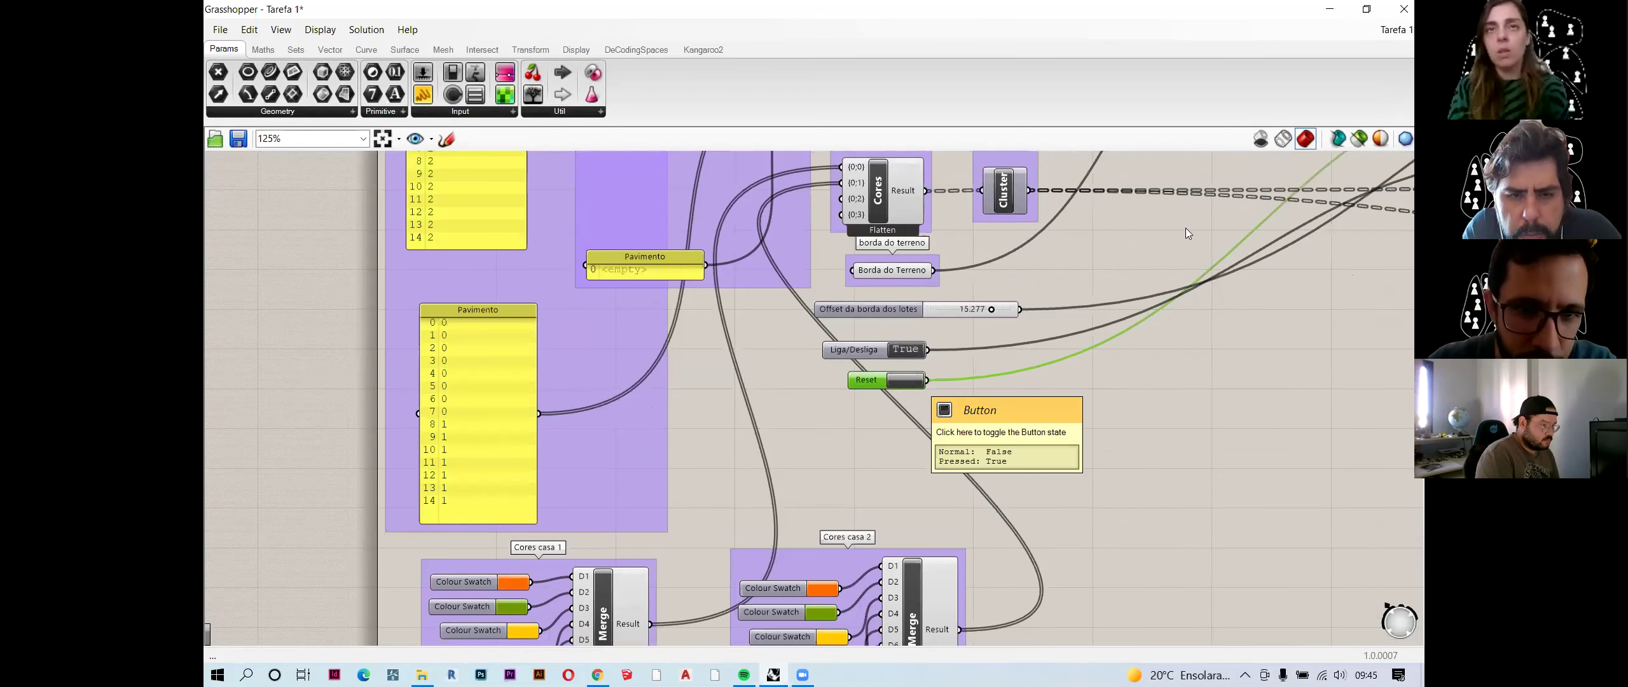
- Restore the Grasshopper window beside the Rhino viewport and trigger the simulation reset again
{"action": "scroll", "coordinate": [1021, 320], "scroll_direction": "down", "scroll_amount": 2}
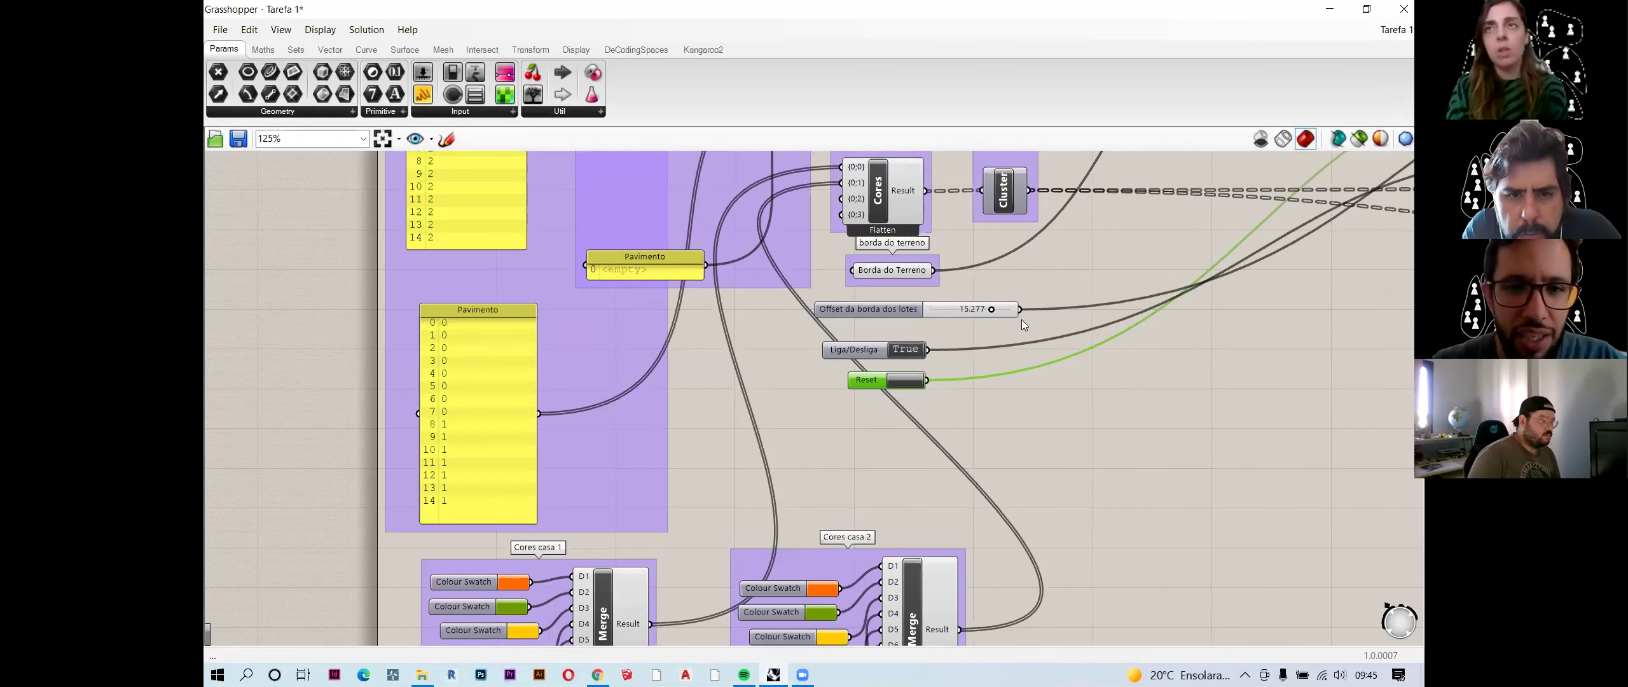
{"action": "key", "text": "super+Down"}
{"action": "scroll", "coordinate": [1254, 374], "scroll_direction": "down", "scroll_amount": 4}
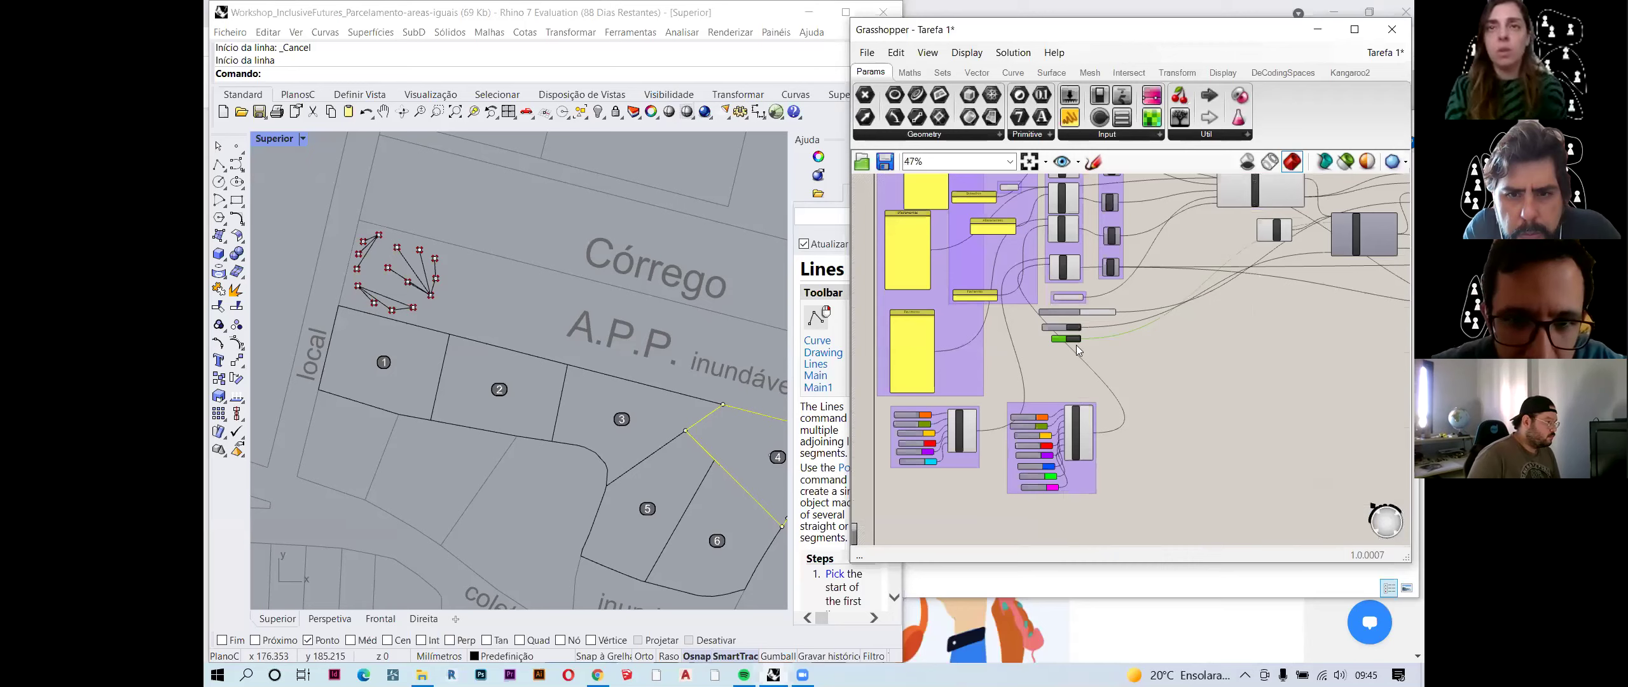
{"action": "scroll", "coordinate": [1098, 343], "scroll_direction": "up", "scroll_amount": 6}
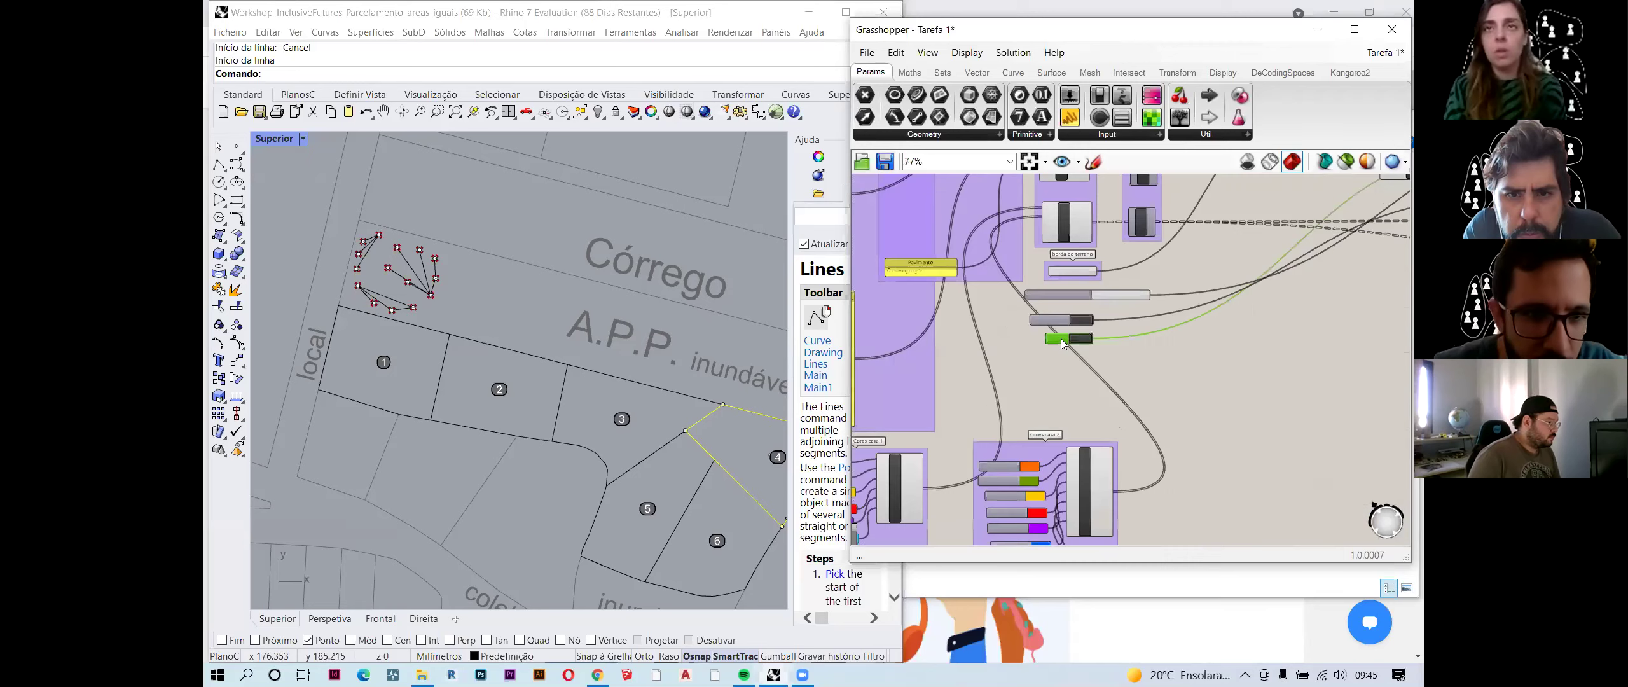
{"action": "left_click", "coordinate": [1100, 338]}
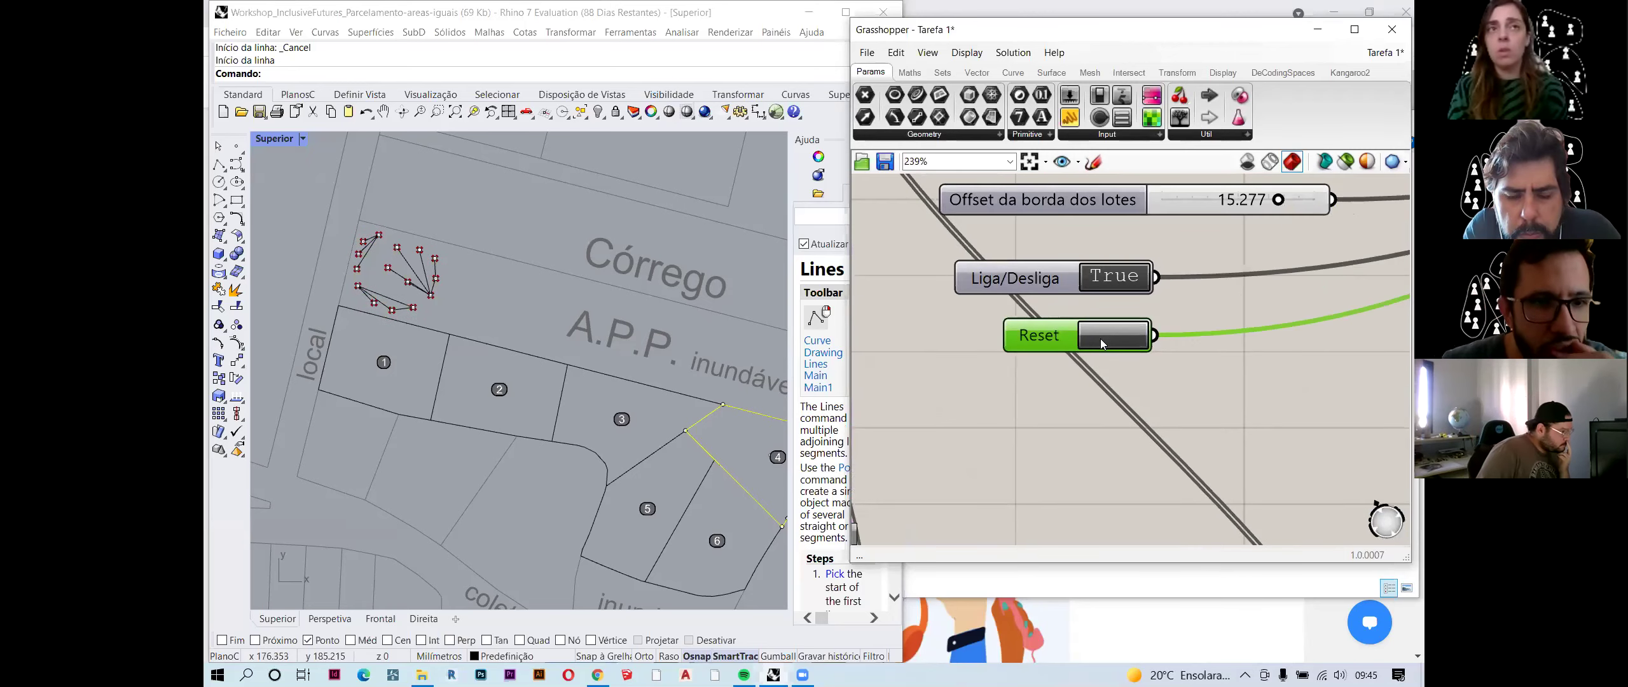
{"action": "left_click", "coordinate": [1100, 338]}
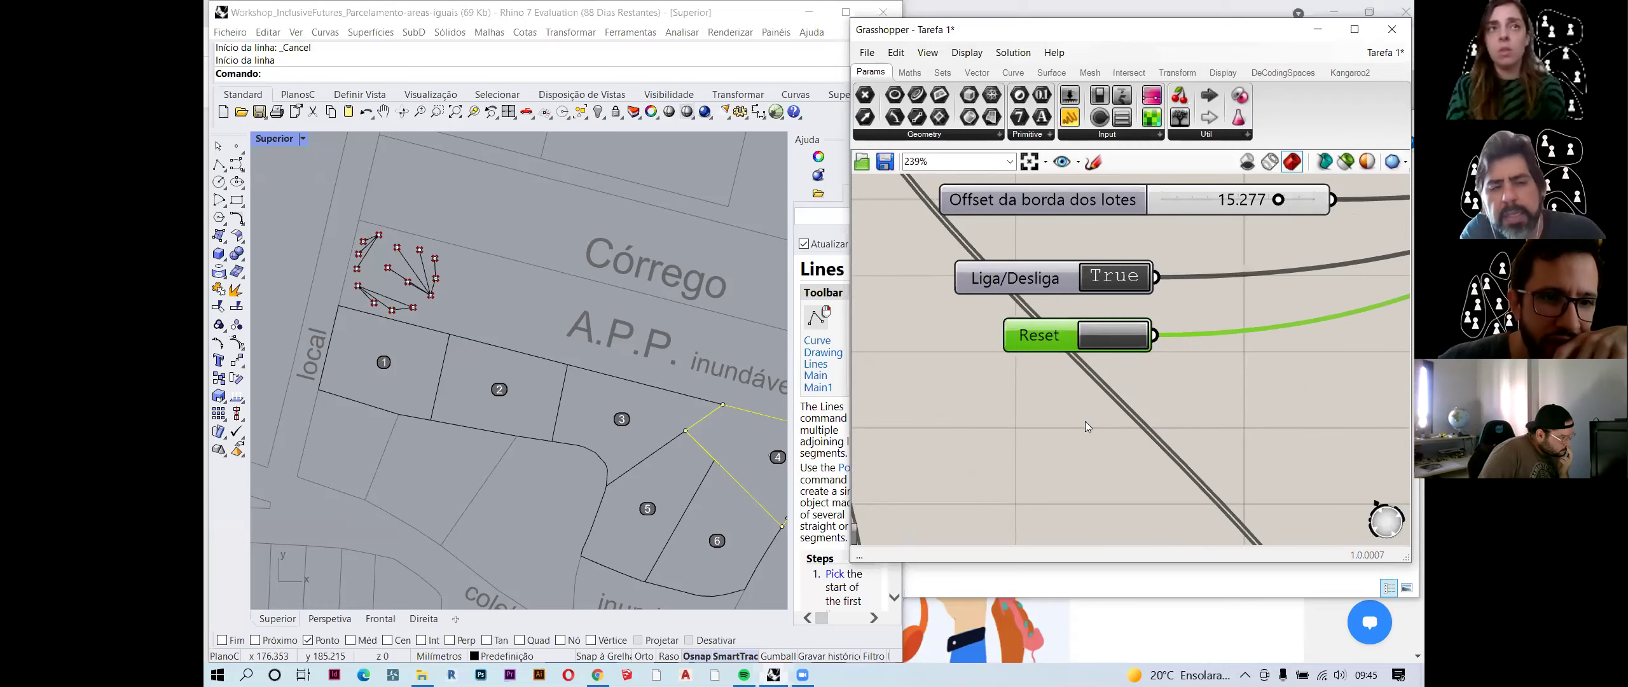
- Set the Liga/Desliga toggle to False and reset the simulation to its starting points above lot 1
{"action": "scroll", "coordinate": [1085, 421], "scroll_direction": "down", "scroll_amount": 1}
{"action": "right_click_drag", "start_coordinate": [701, 328], "coordinate": [663, 325]}
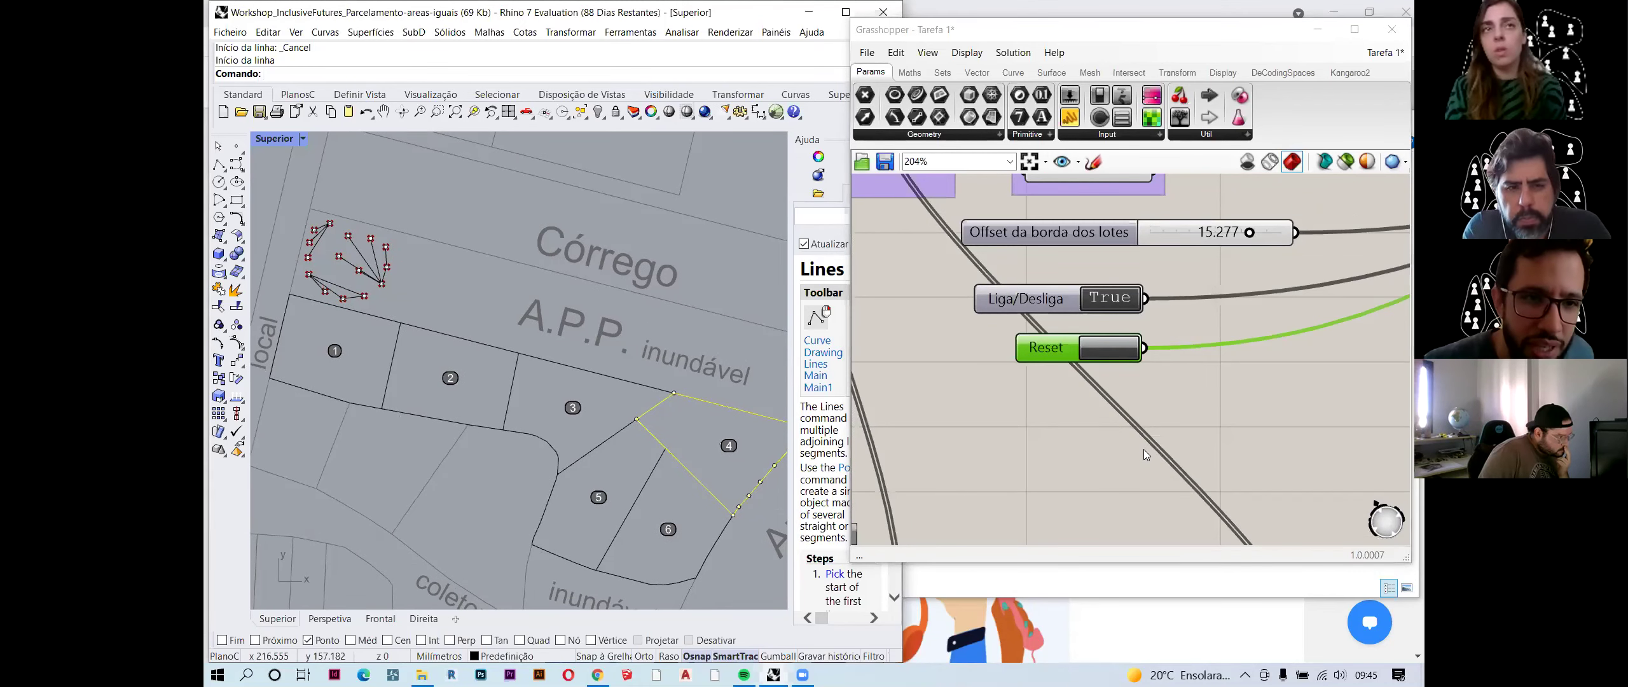
{"action": "scroll", "coordinate": [293, 286], "scroll_direction": "up", "scroll_amount": 1}
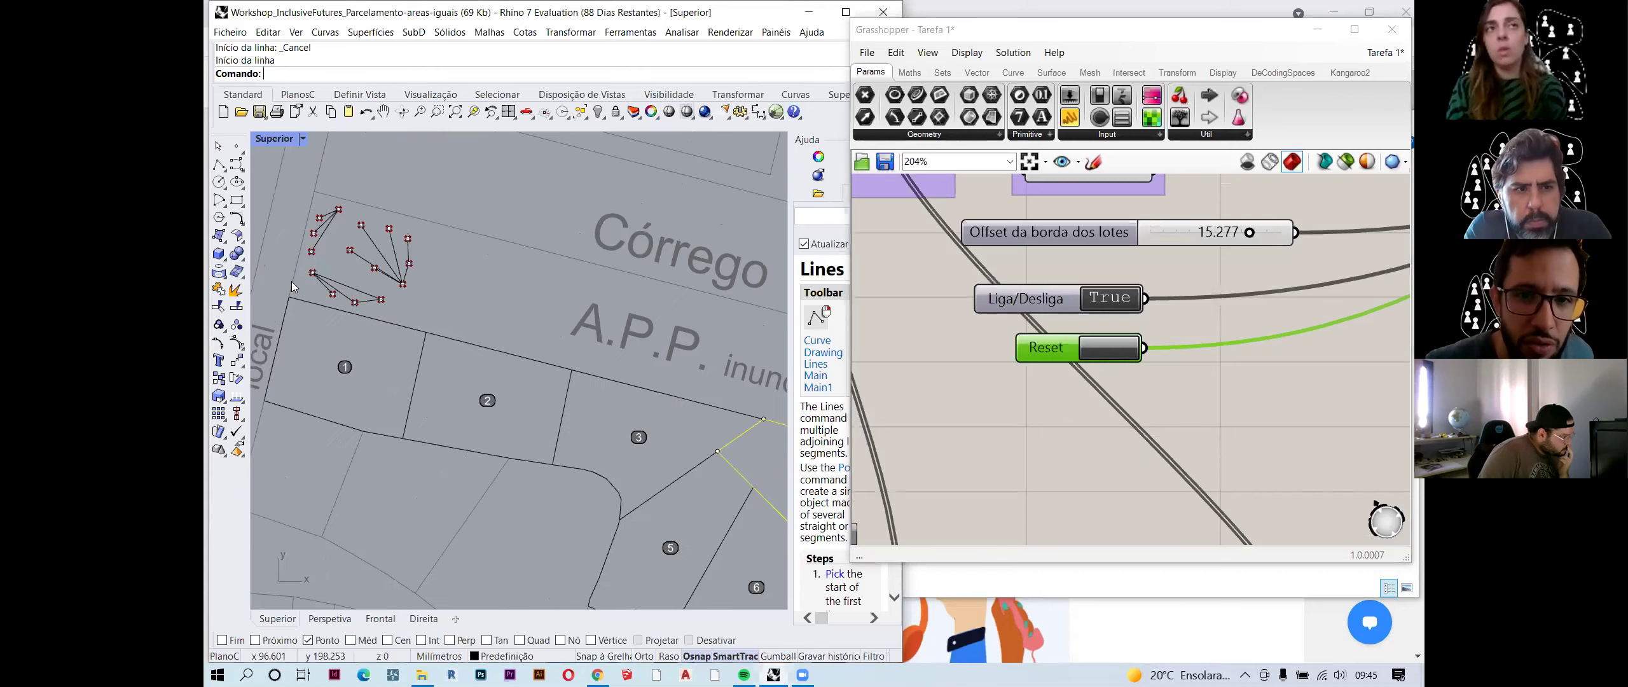
{"action": "scroll", "coordinate": [324, 281], "scroll_direction": "up", "scroll_amount": 2}
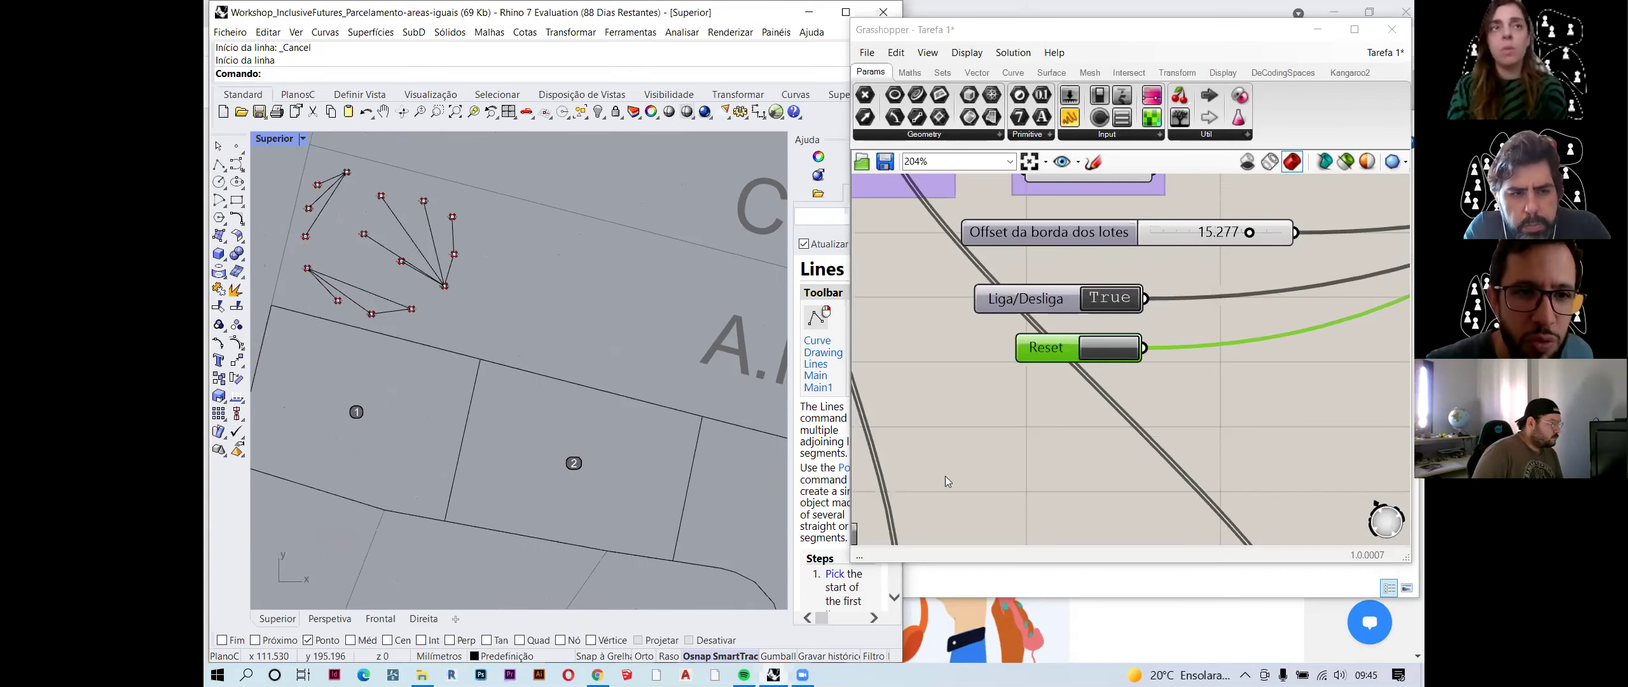
{"action": "double_click", "coordinate": [1115, 299]}
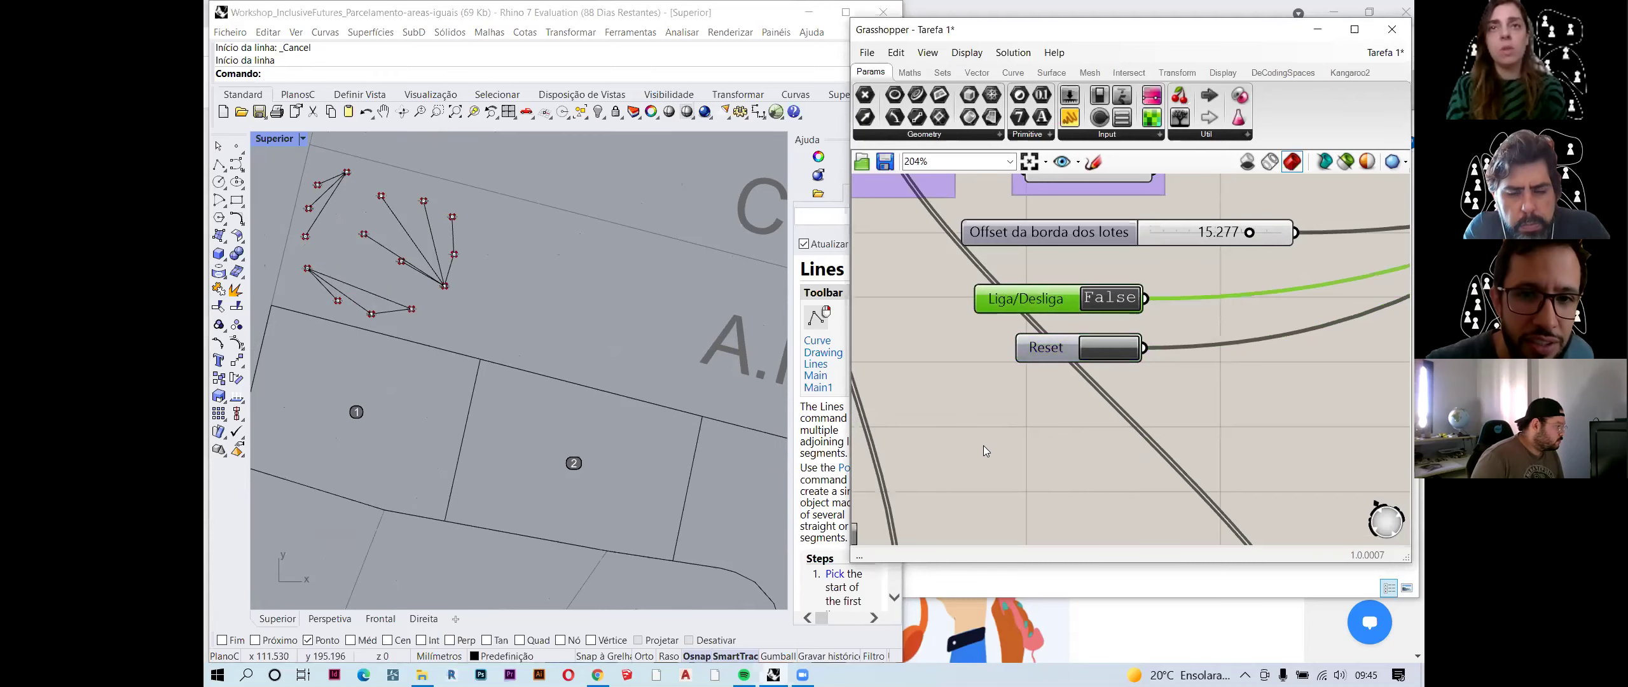
{"action": "left_click", "coordinate": [1106, 352]}
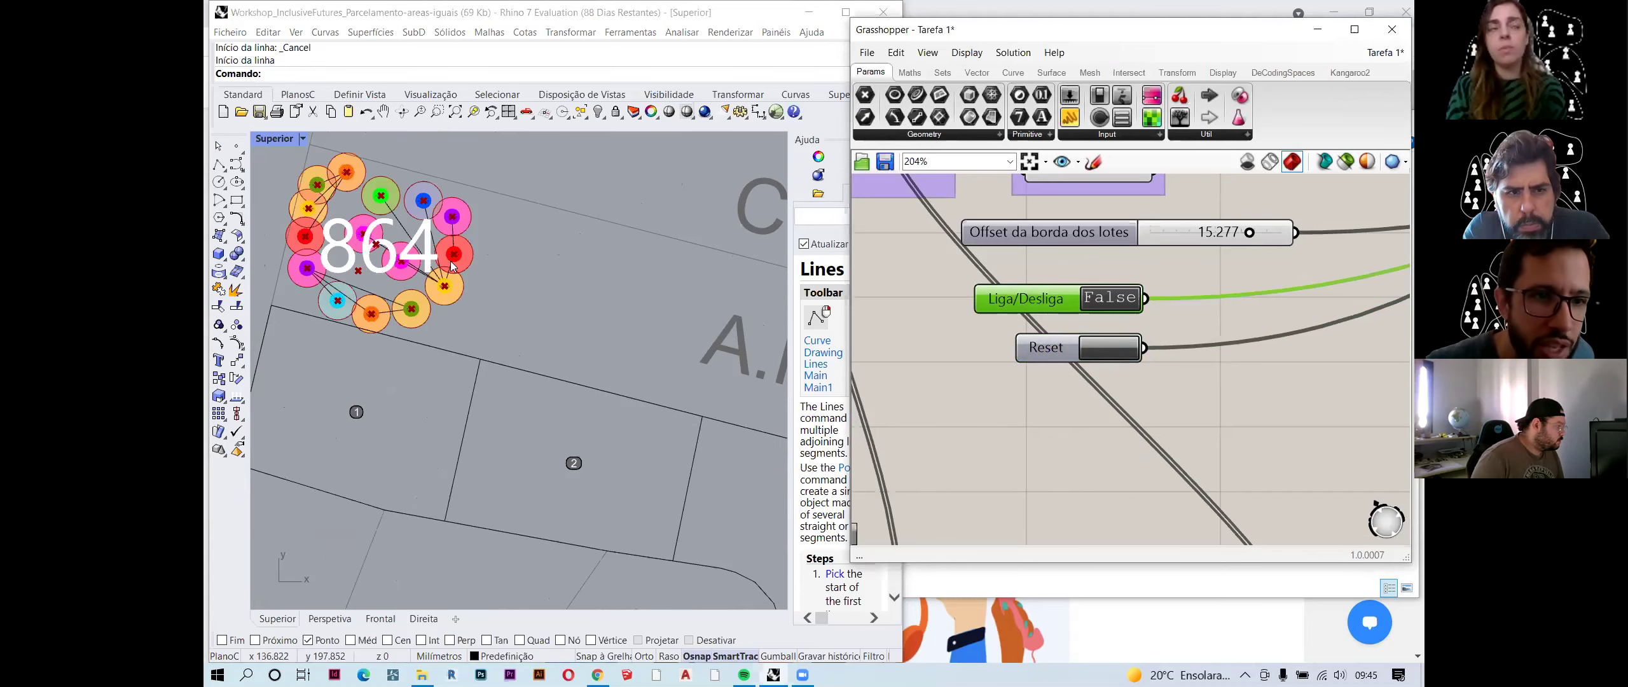
- Examine the overlapping room bubbles, their labels and their connection lines above lot 1
{"action": "scroll", "coordinate": [454, 266], "scroll_direction": "up", "scroll_amount": 5}
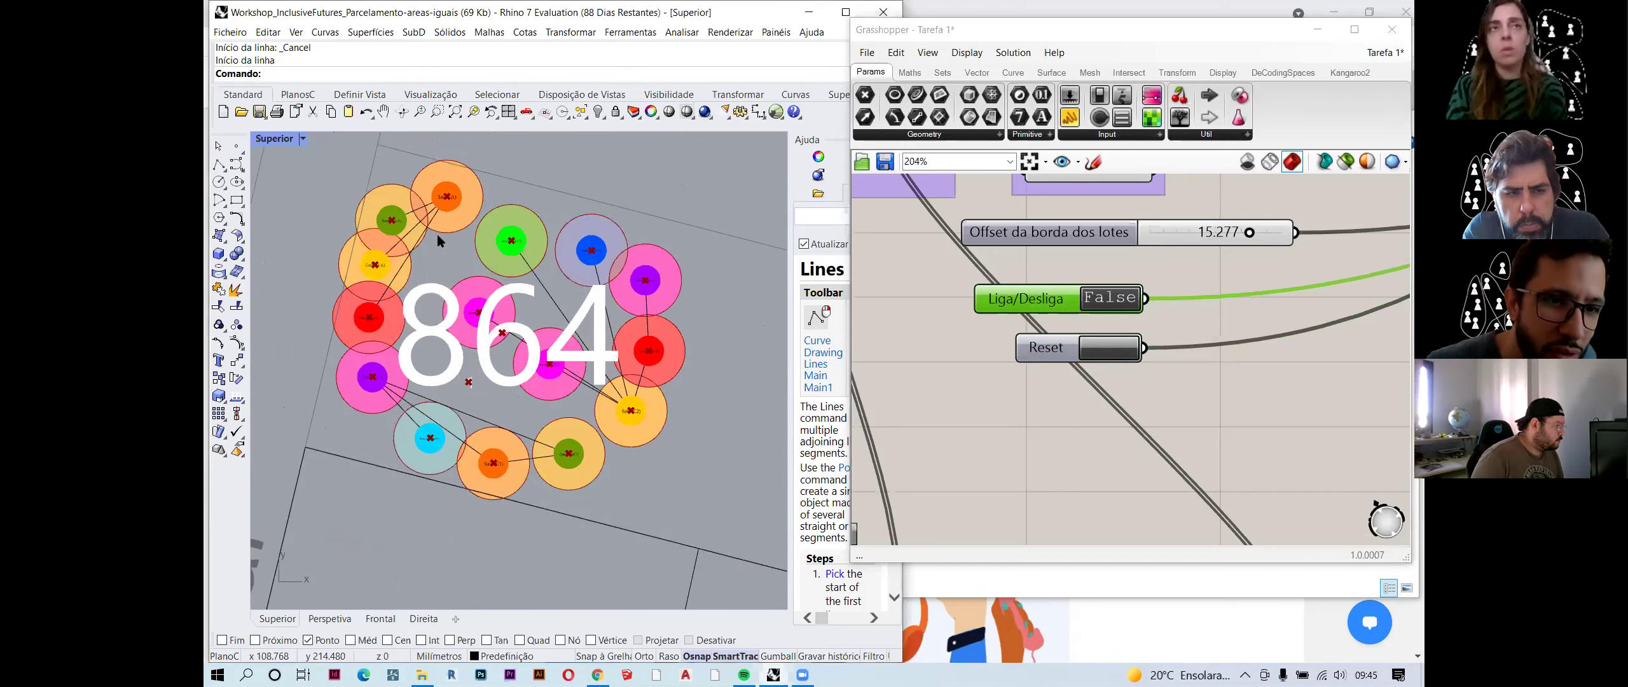
{"action": "scroll", "coordinate": [438, 240], "scroll_direction": "up", "scroll_amount": 2}
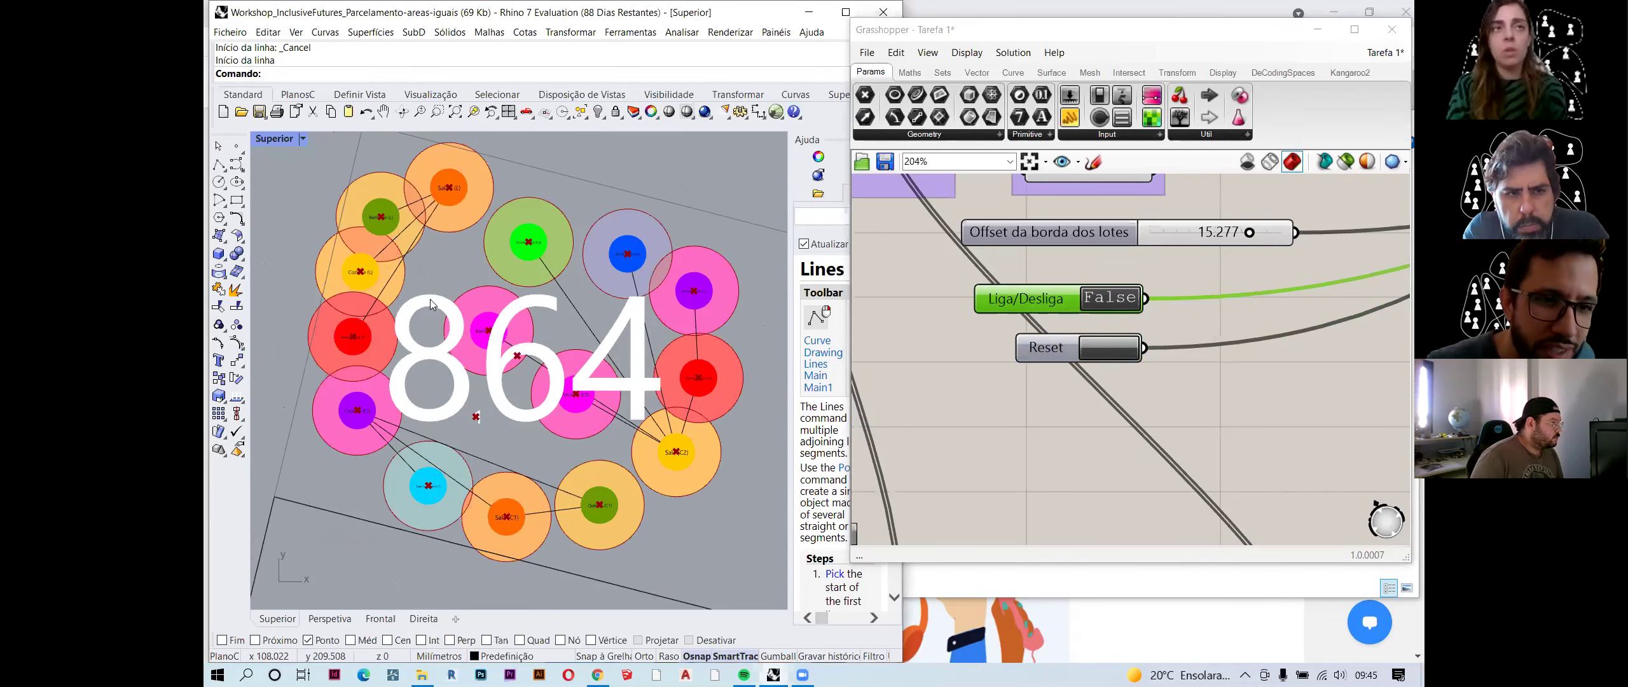
{"action": "scroll", "coordinate": [433, 297], "scroll_direction": "down", "scroll_amount": 1}
{"action": "right_click_drag", "start_coordinate": [489, 278], "coordinate": [510, 294]}
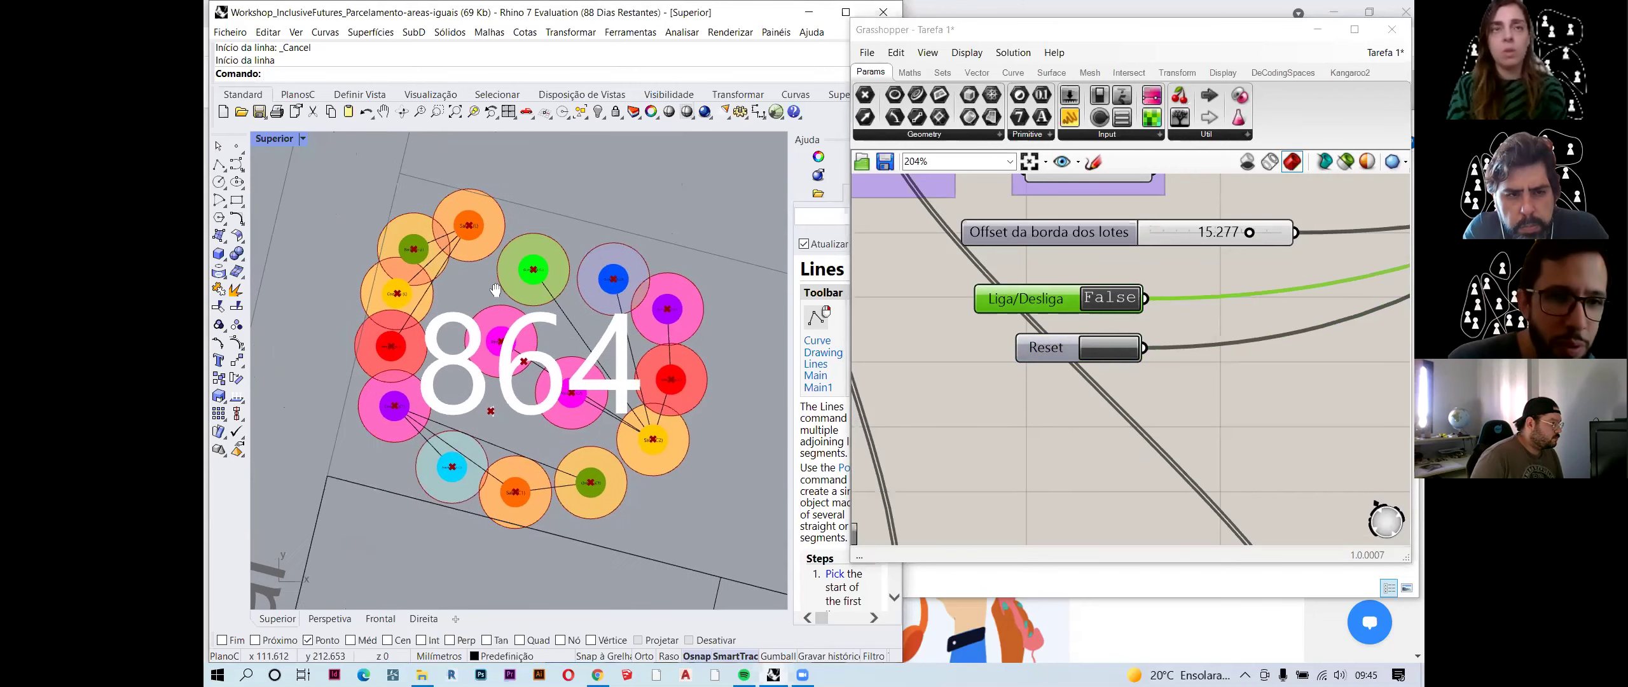
{"action": "scroll", "coordinate": [402, 214], "scroll_direction": "up", "scroll_amount": 2}
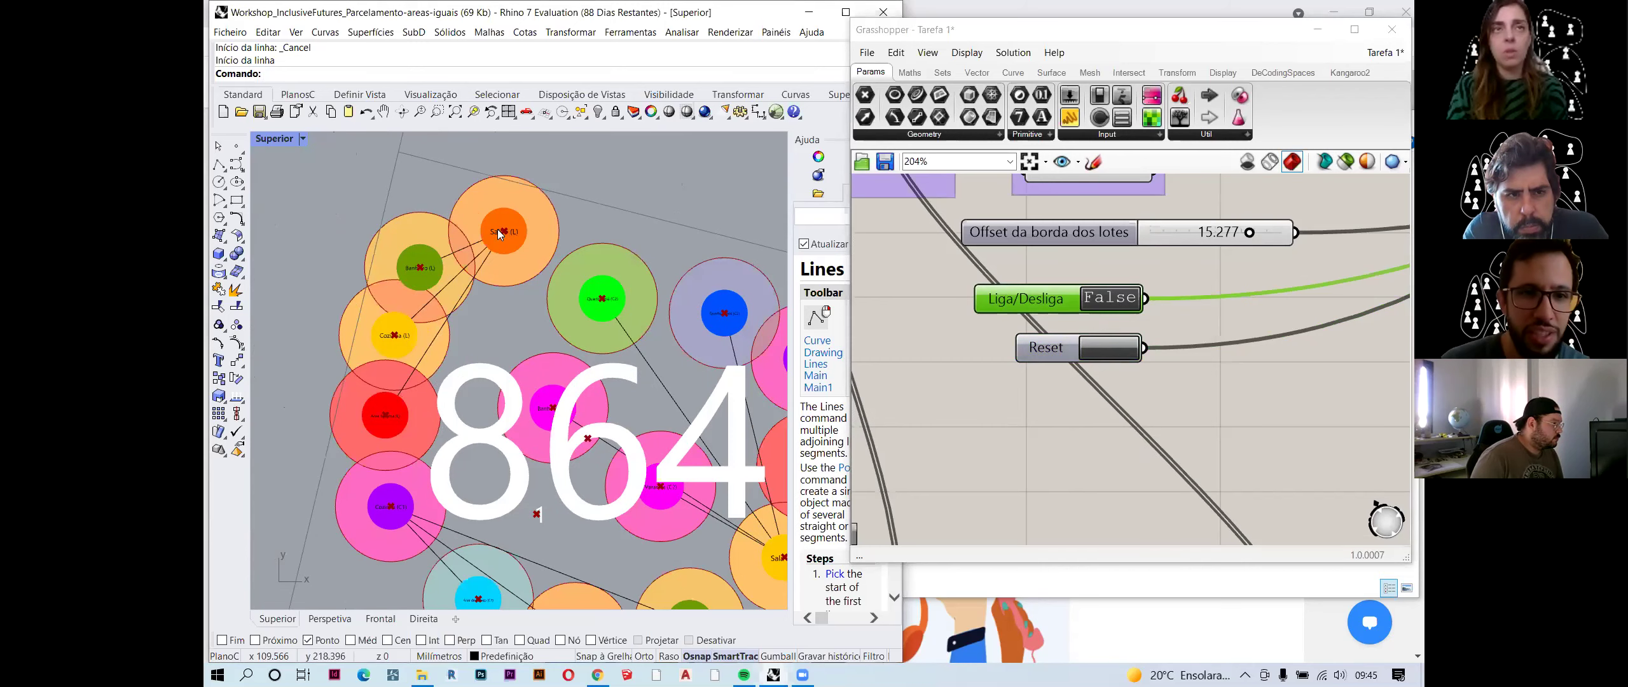
{"action": "scroll", "coordinate": [440, 236], "scroll_direction": "down", "scroll_amount": 2}
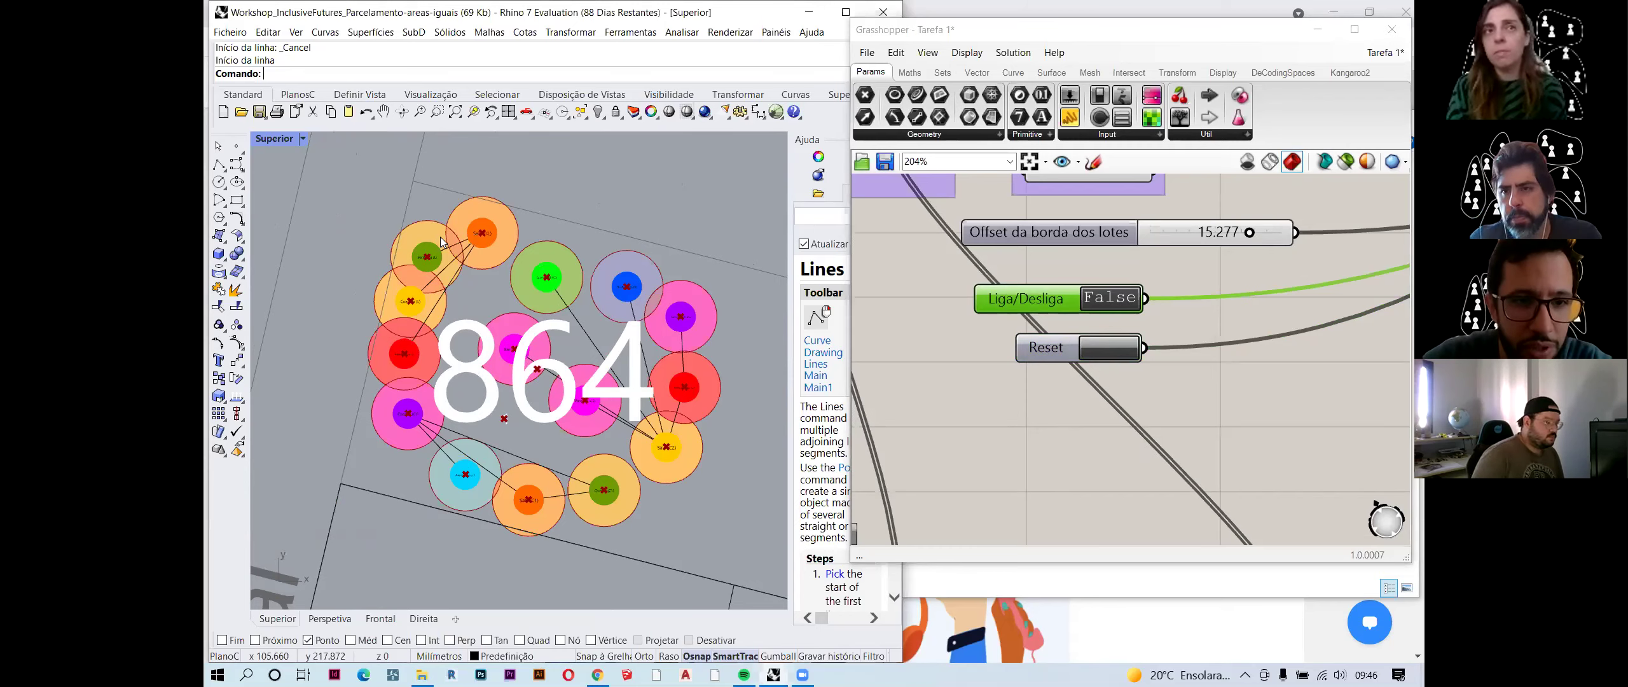
- Replace all entries of the filled Afastamentos panel with 0
{"action": "scroll", "coordinate": [1246, 420], "scroll_direction": "down", "scroll_amount": 8}
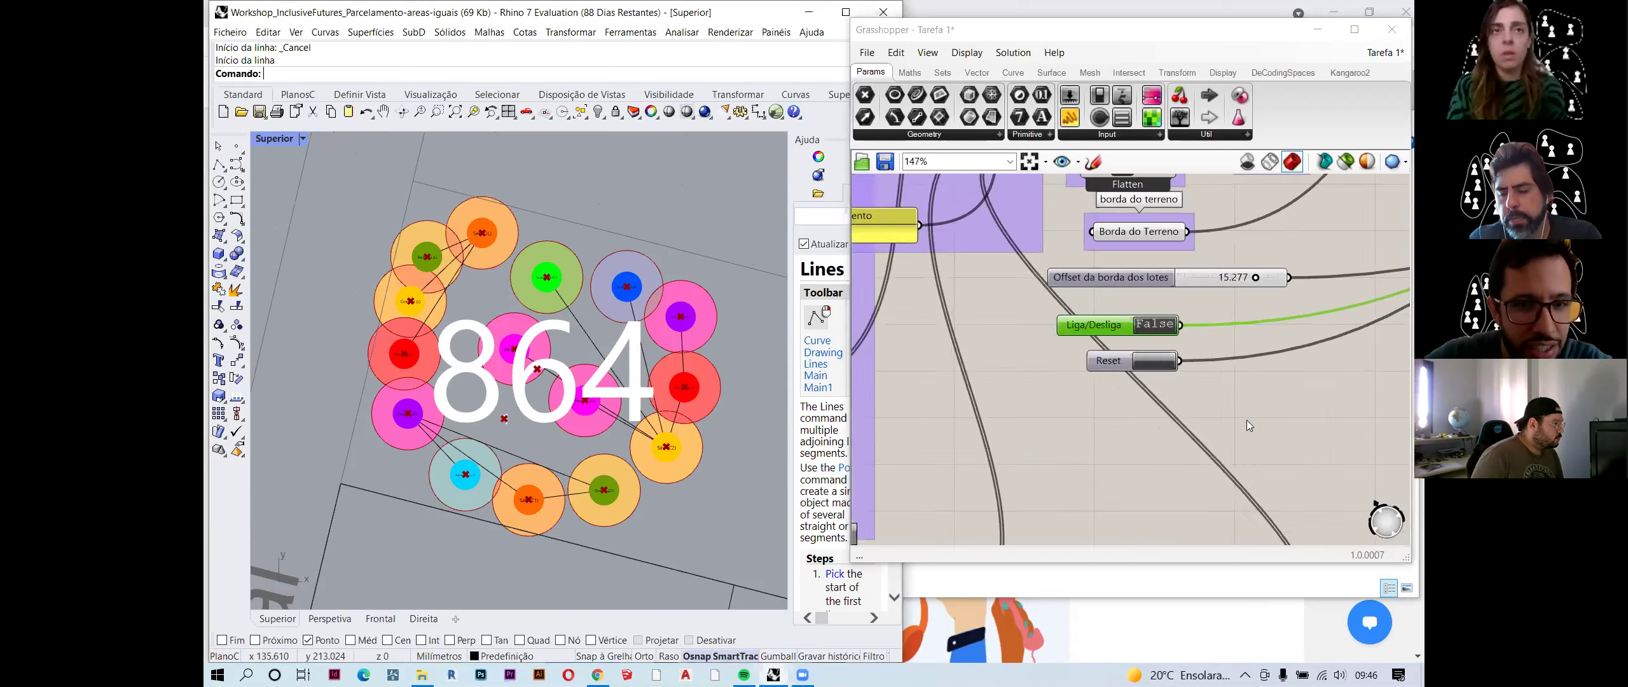
{"action": "scroll", "coordinate": [1117, 355], "scroll_direction": "up", "scroll_amount": 5}
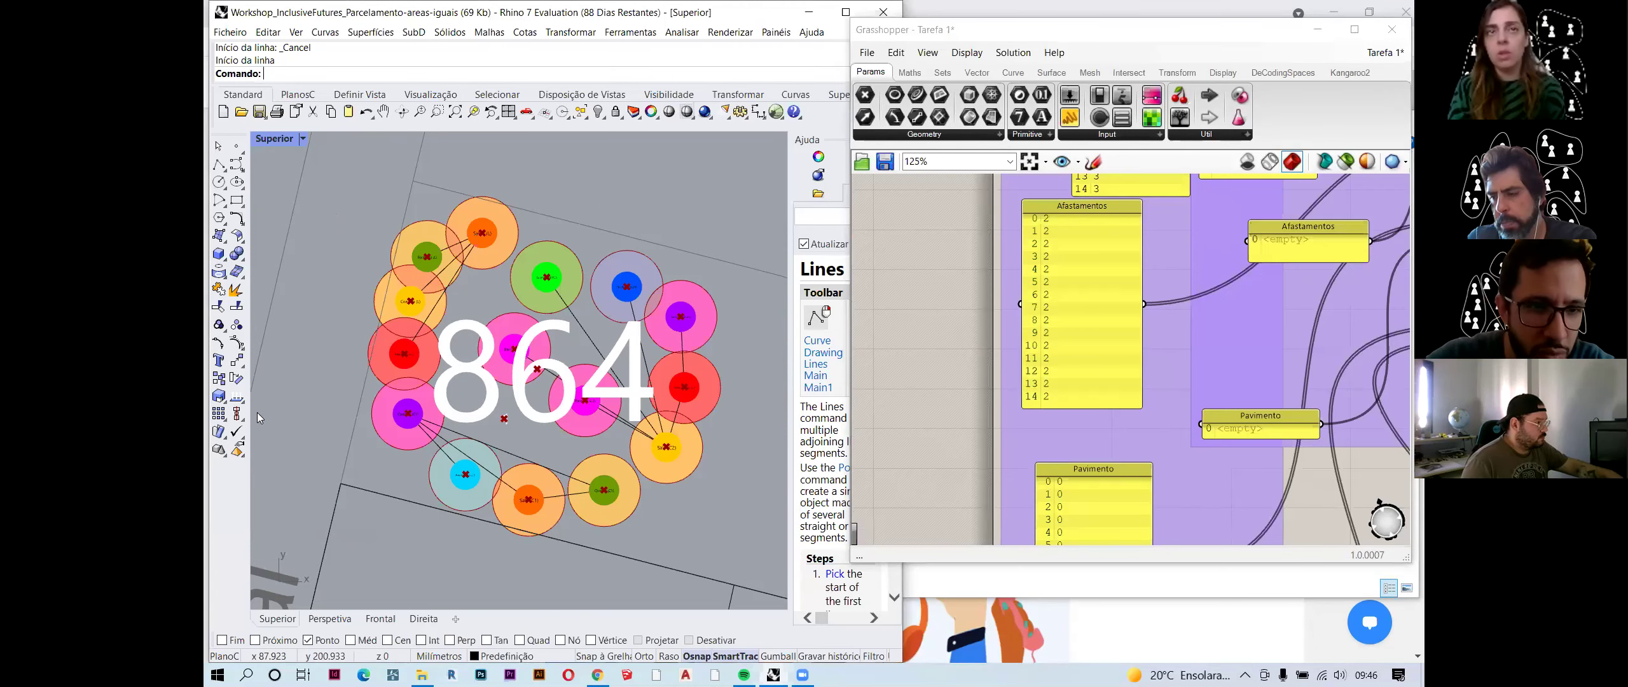
{"action": "double_click", "coordinate": [1057, 363]}
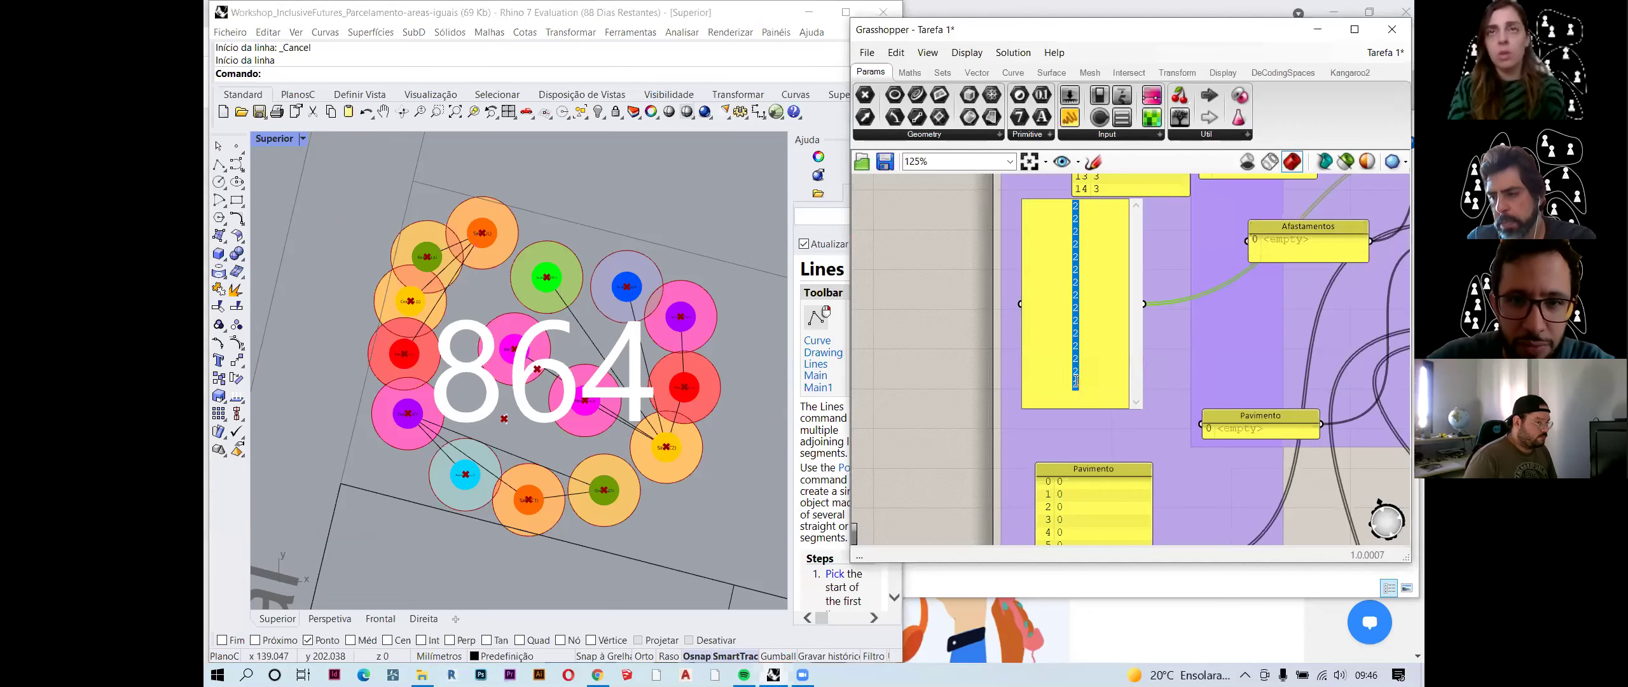
{"action": "key", "text": "BackSpace"}
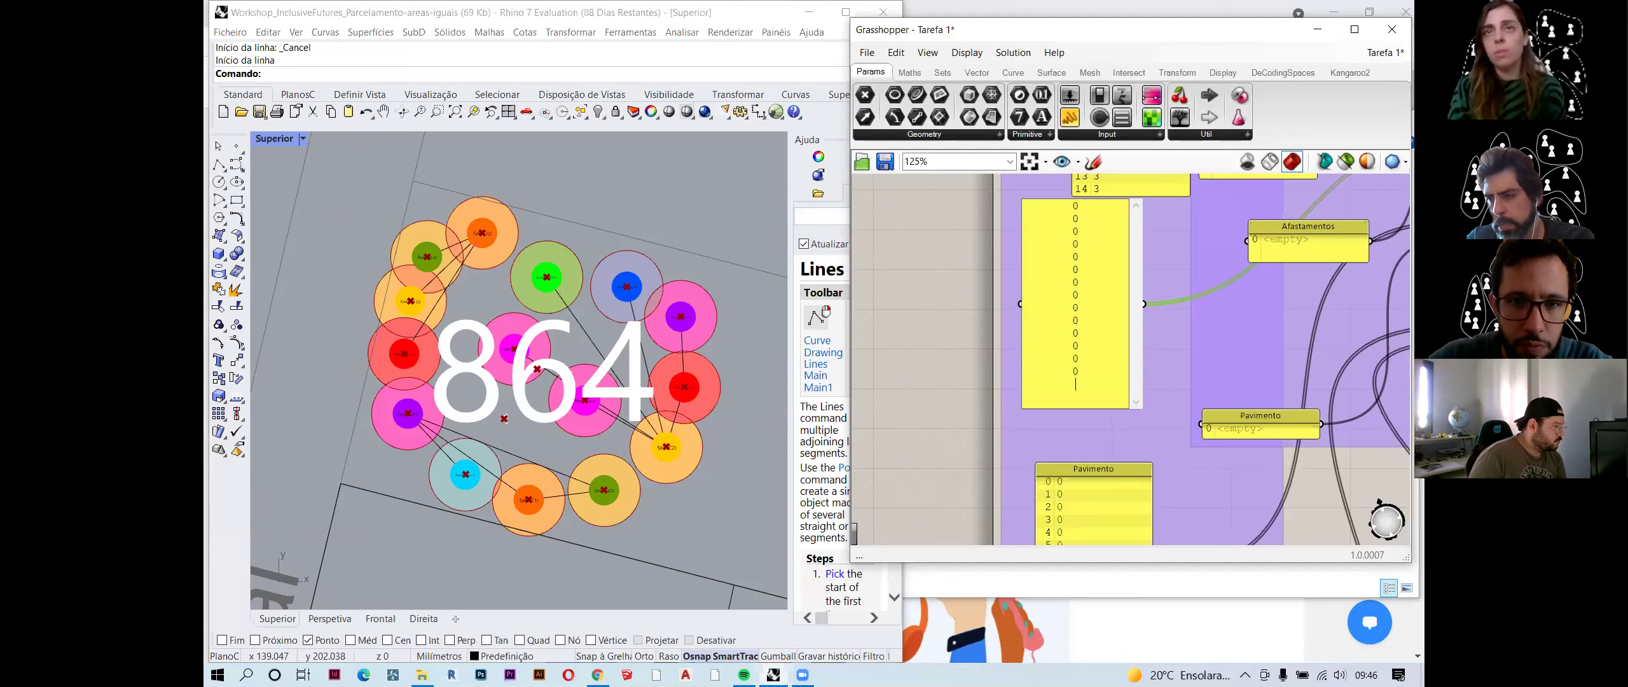
{"action": "left_click", "coordinate": [923, 421]}
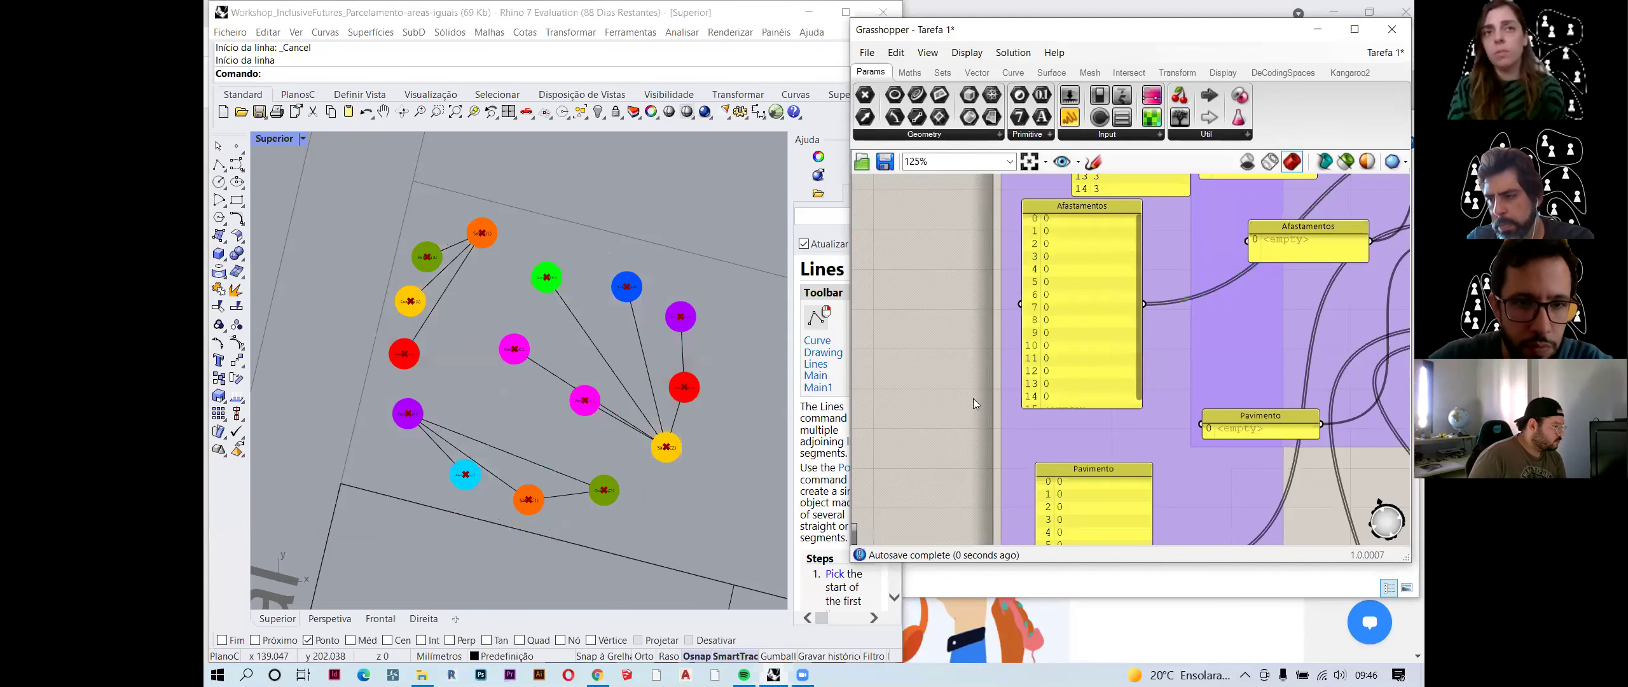
{"action": "scroll", "coordinate": [1072, 365], "scroll_direction": "down", "scroll_amount": 2}
{"action": "double_click", "coordinate": [1072, 367]}
{"action": "key", "text": "BackSpace"}
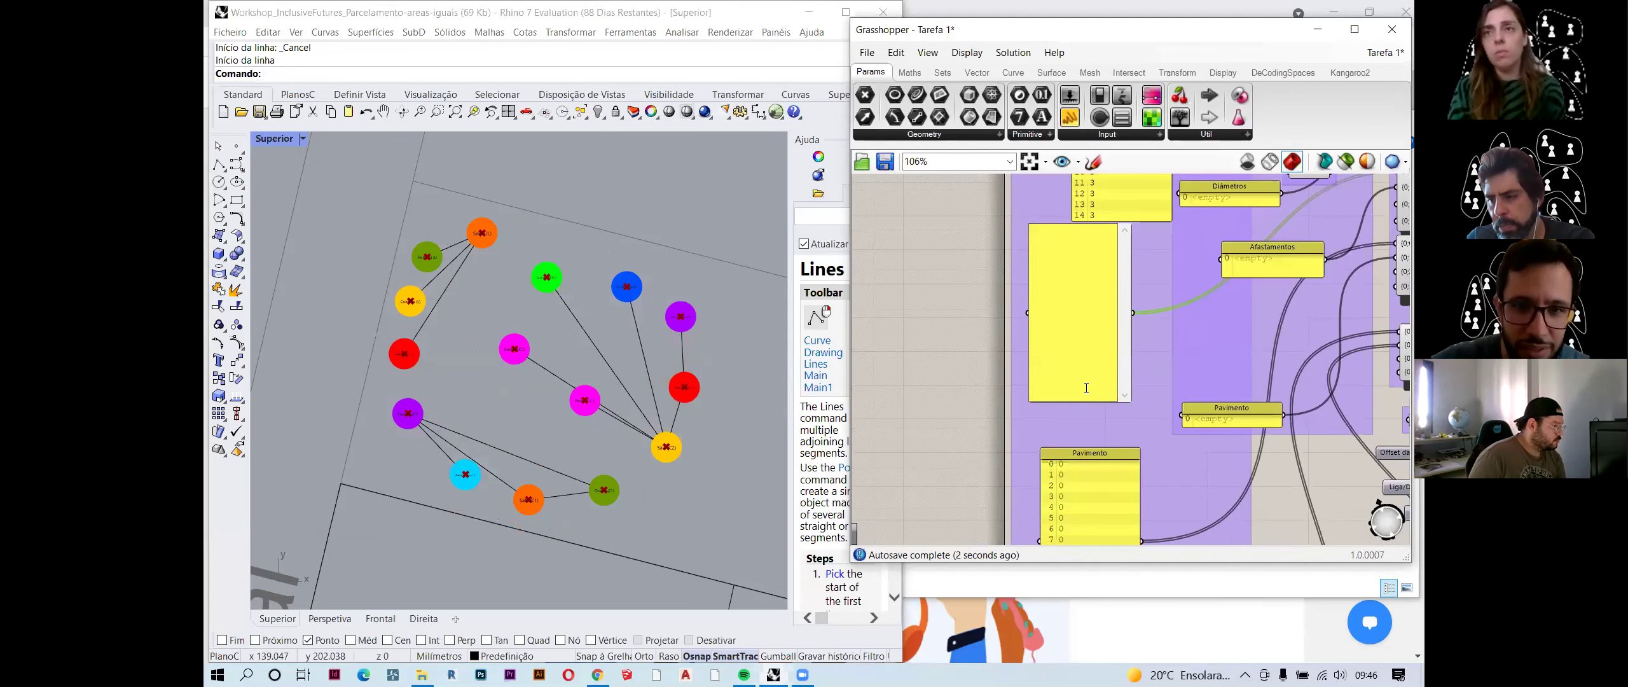
{"action": "key", "text": "ctrl+z"}
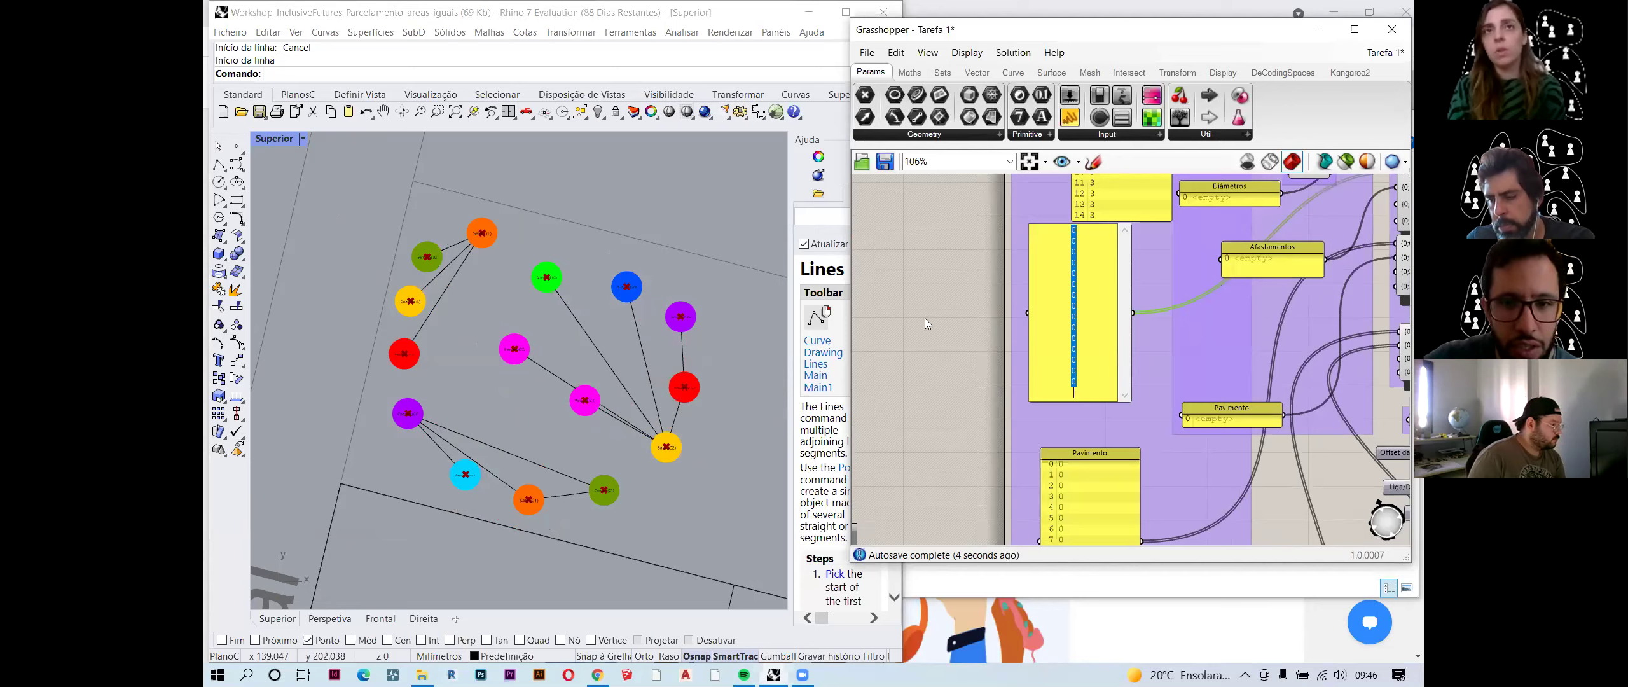
{"action": "left_click", "coordinate": [925, 318]}
- Remove the blank last line from the Afastamentos panel, keeping a 0 for each of entries 0 to 14
{"action": "scroll", "coordinate": [1079, 361], "scroll_direction": "down", "scroll_amount": 2}
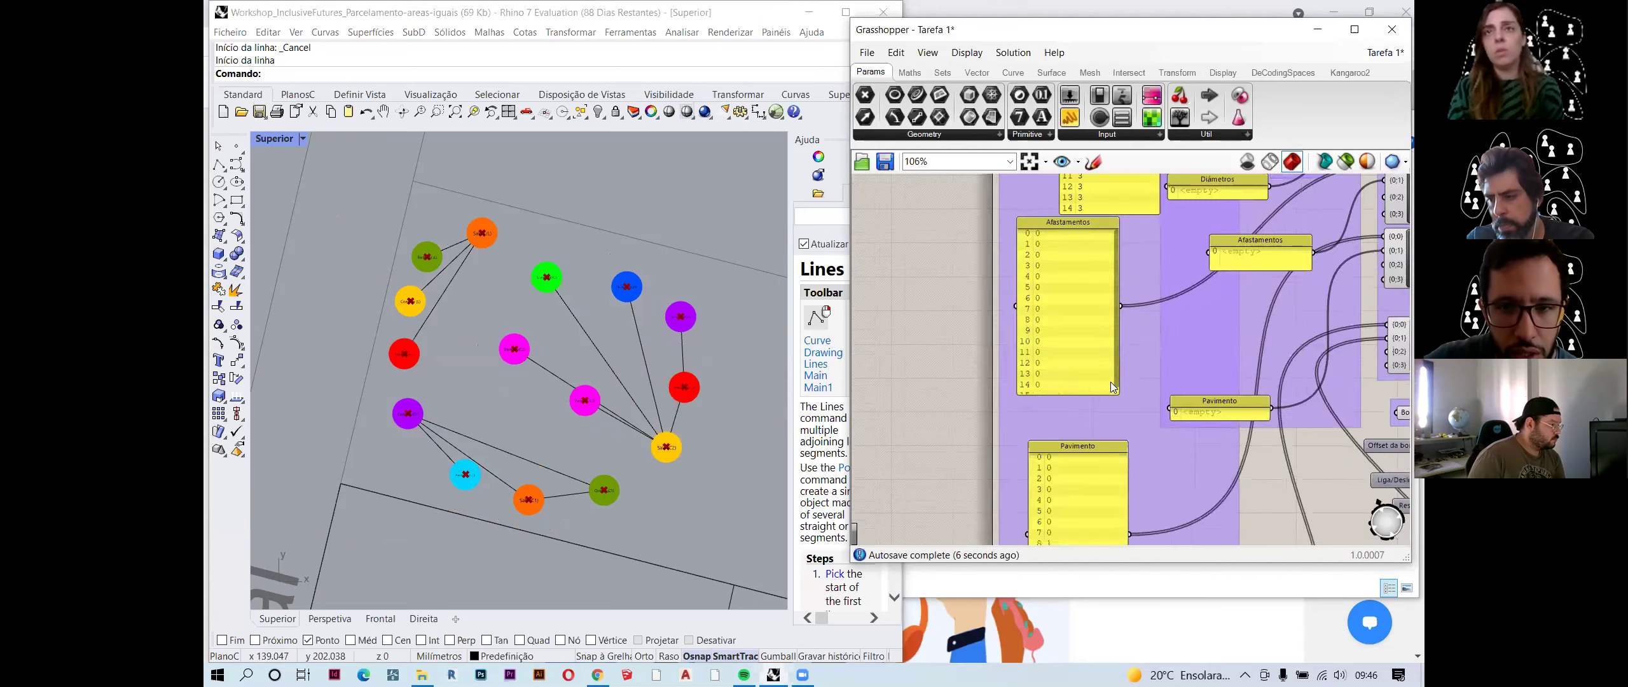
{"action": "scroll", "coordinate": [1110, 381], "scroll_direction": "up", "scroll_amount": 7}
{"action": "scroll", "coordinate": [1123, 393], "scroll_direction": "down", "scroll_amount": 1}
{"action": "double_click", "coordinate": [1011, 398]}
{"action": "scroll", "coordinate": [1123, 330], "scroll_direction": "down", "scroll_amount": 3}
{"action": "left_click", "coordinate": [1065, 394]}
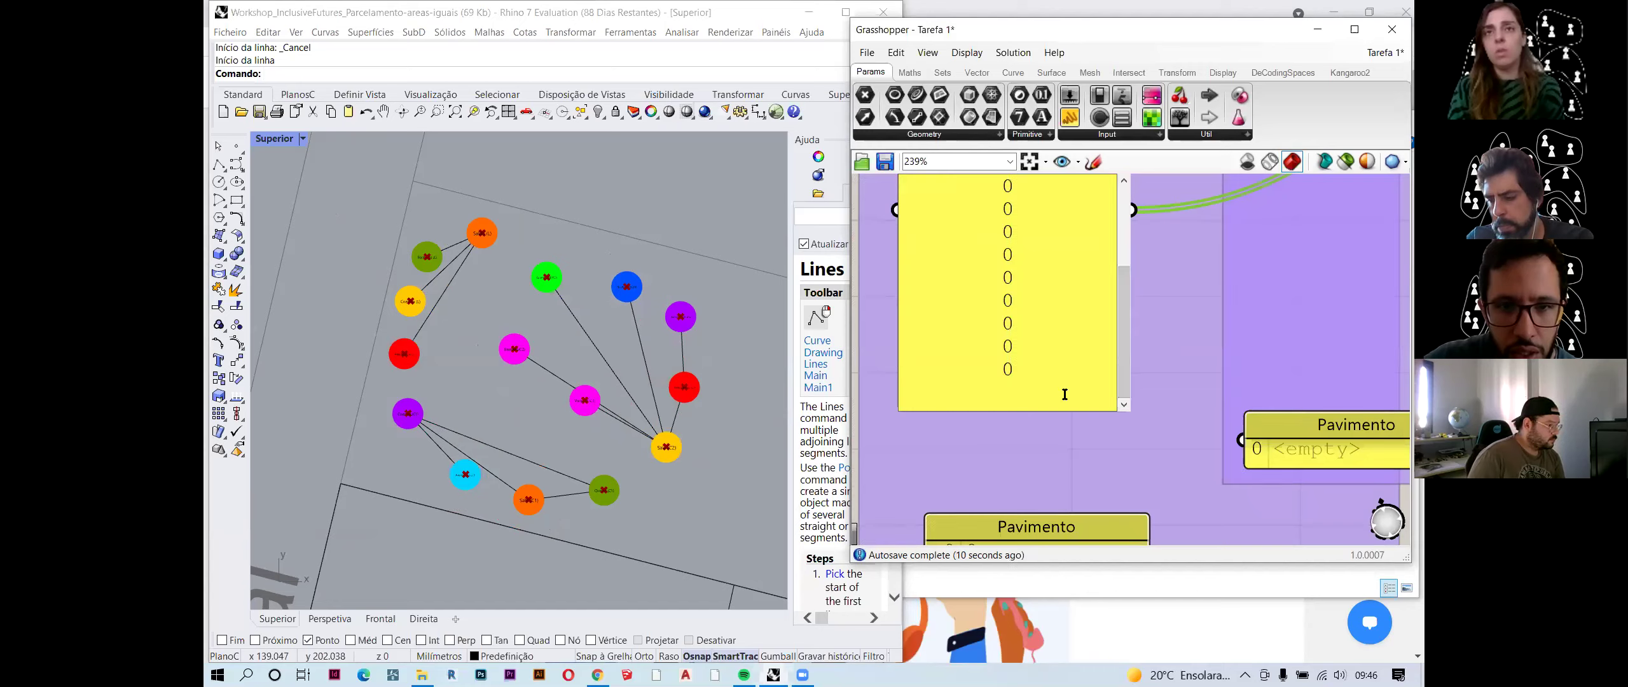
{"action": "type", "text": "0"}
{"action": "left_click", "coordinate": [884, 269]}
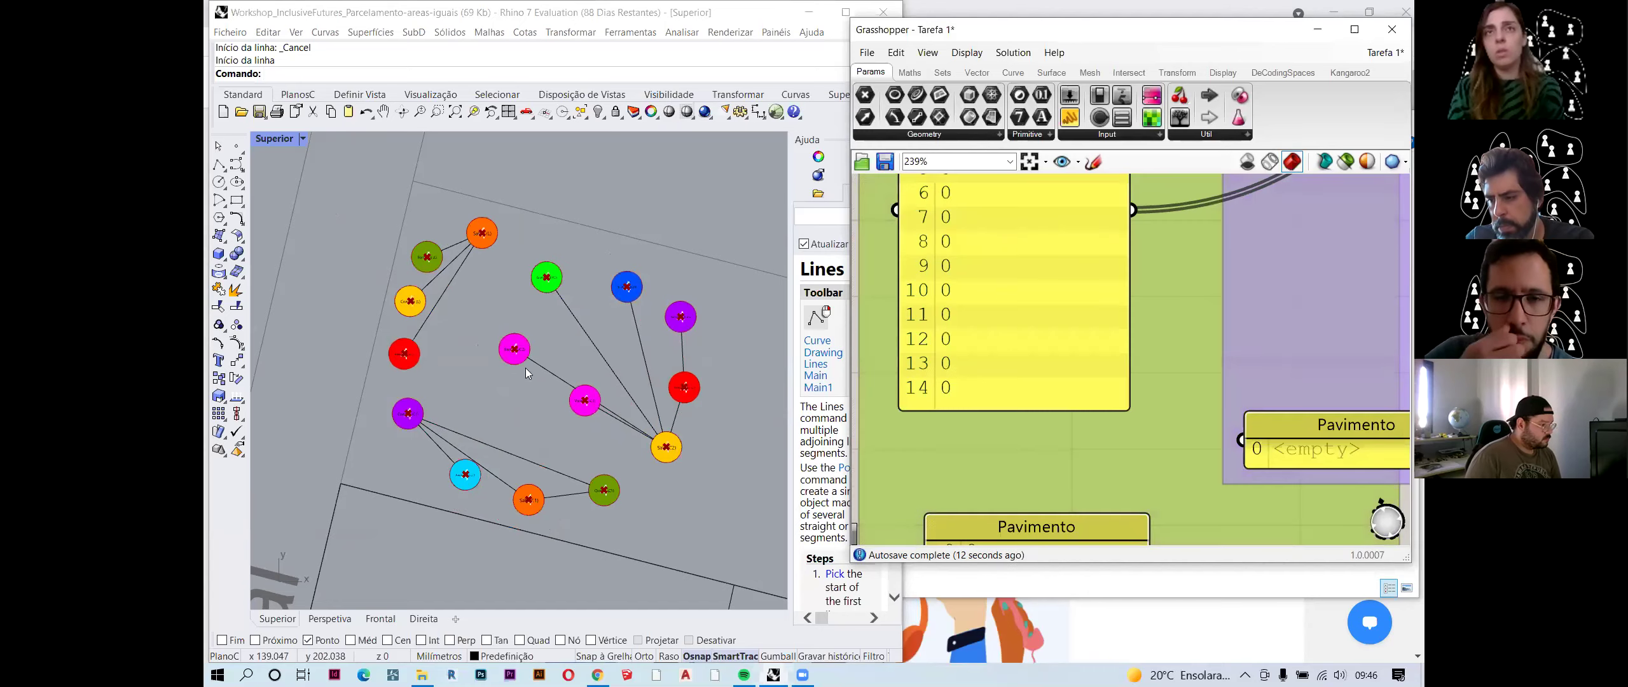
- Check the room bubbles and their connections above lot 1, and cancel any active Rhino command
{"action": "scroll", "coordinate": [525, 367], "scroll_direction": "down", "scroll_amount": 2}
{"action": "left_click", "coordinate": [217, 145]}
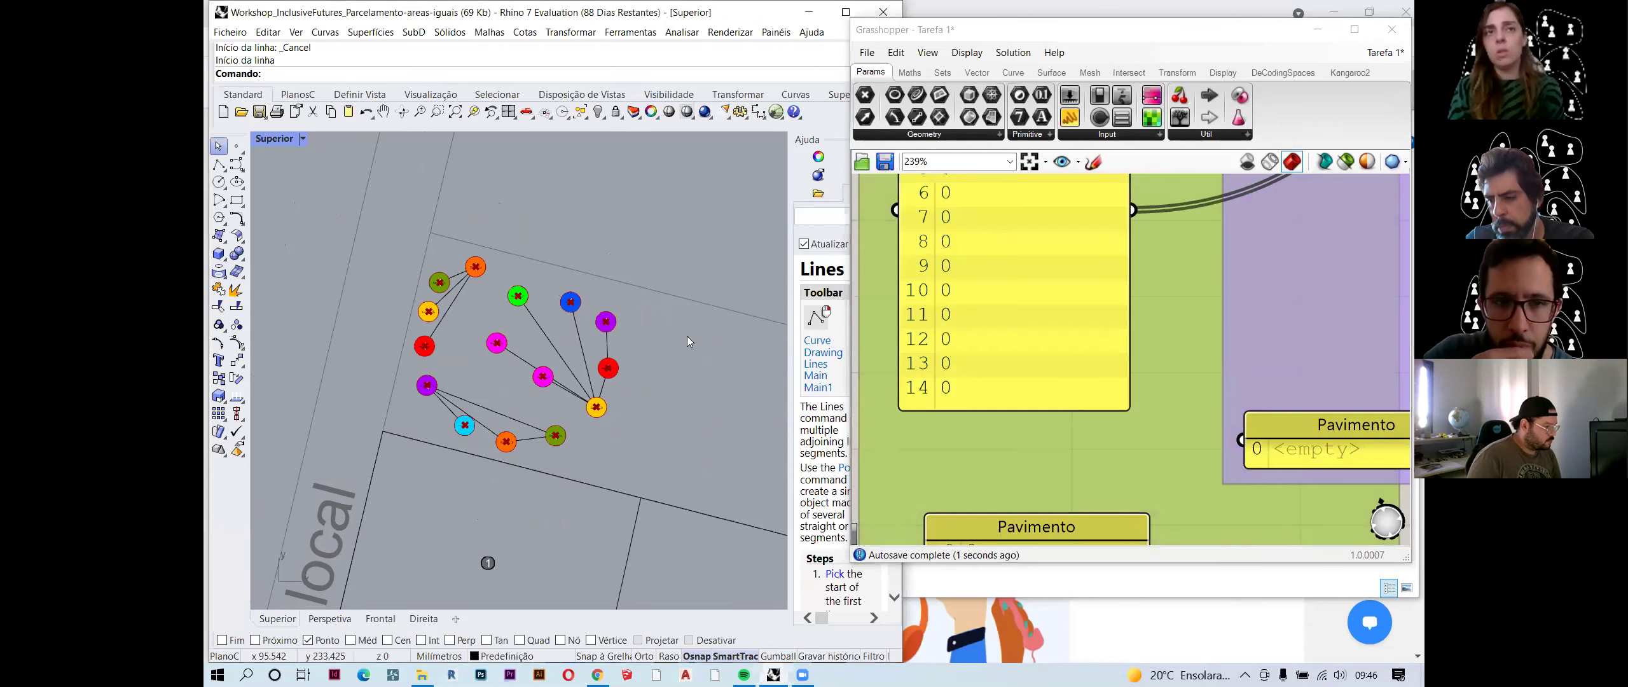
{"action": "scroll", "coordinate": [1043, 300], "scroll_direction": "down", "scroll_amount": 5}
{"action": "scroll", "coordinate": [1216, 442], "scroll_direction": "down", "scroll_amount": 2}
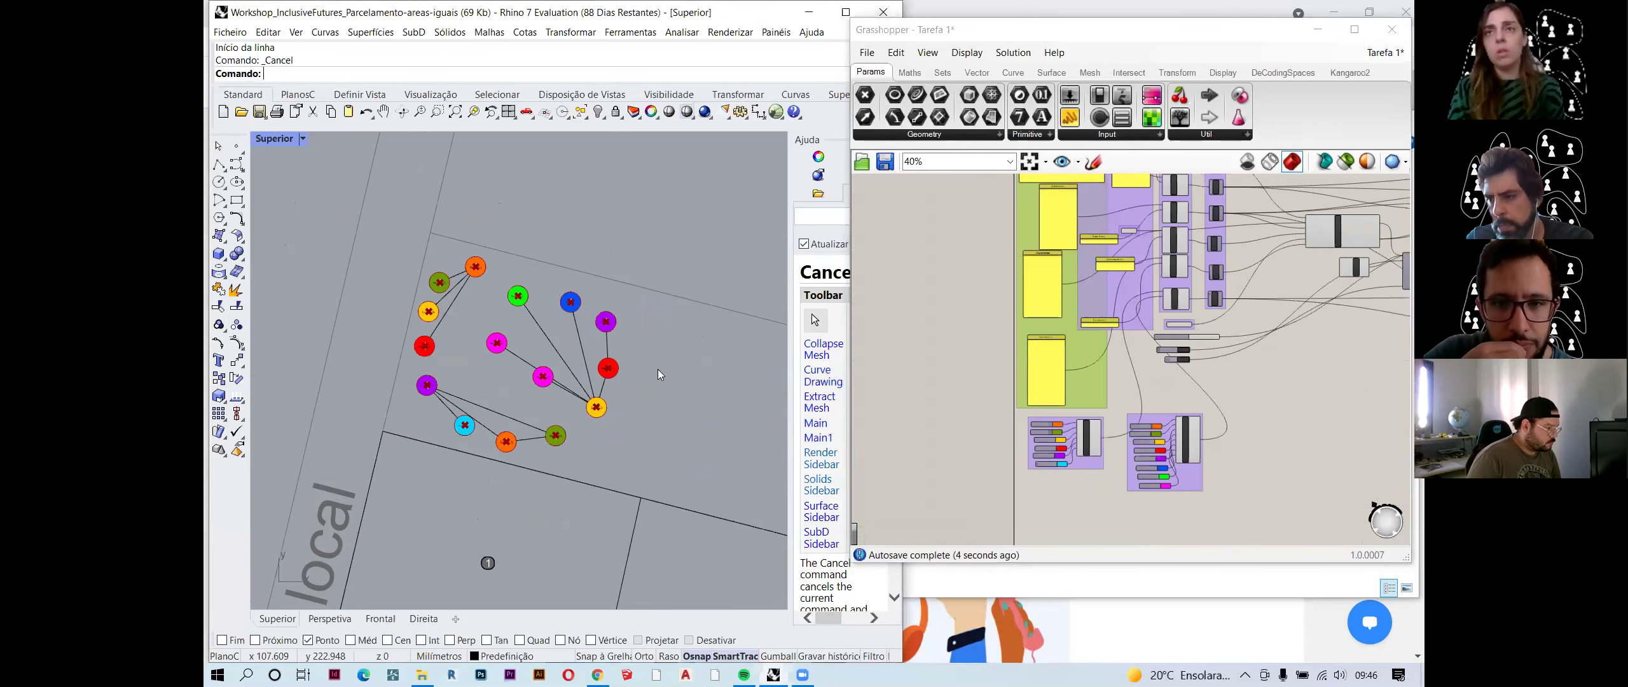
- Switch the Liga/Desliga toggle in the Grasshopper definition to True
{"action": "scroll", "coordinate": [558, 234], "scroll_direction": "down", "scroll_amount": 5}
{"action": "scroll", "coordinate": [461, 281], "scroll_direction": "up", "scroll_amount": 2}
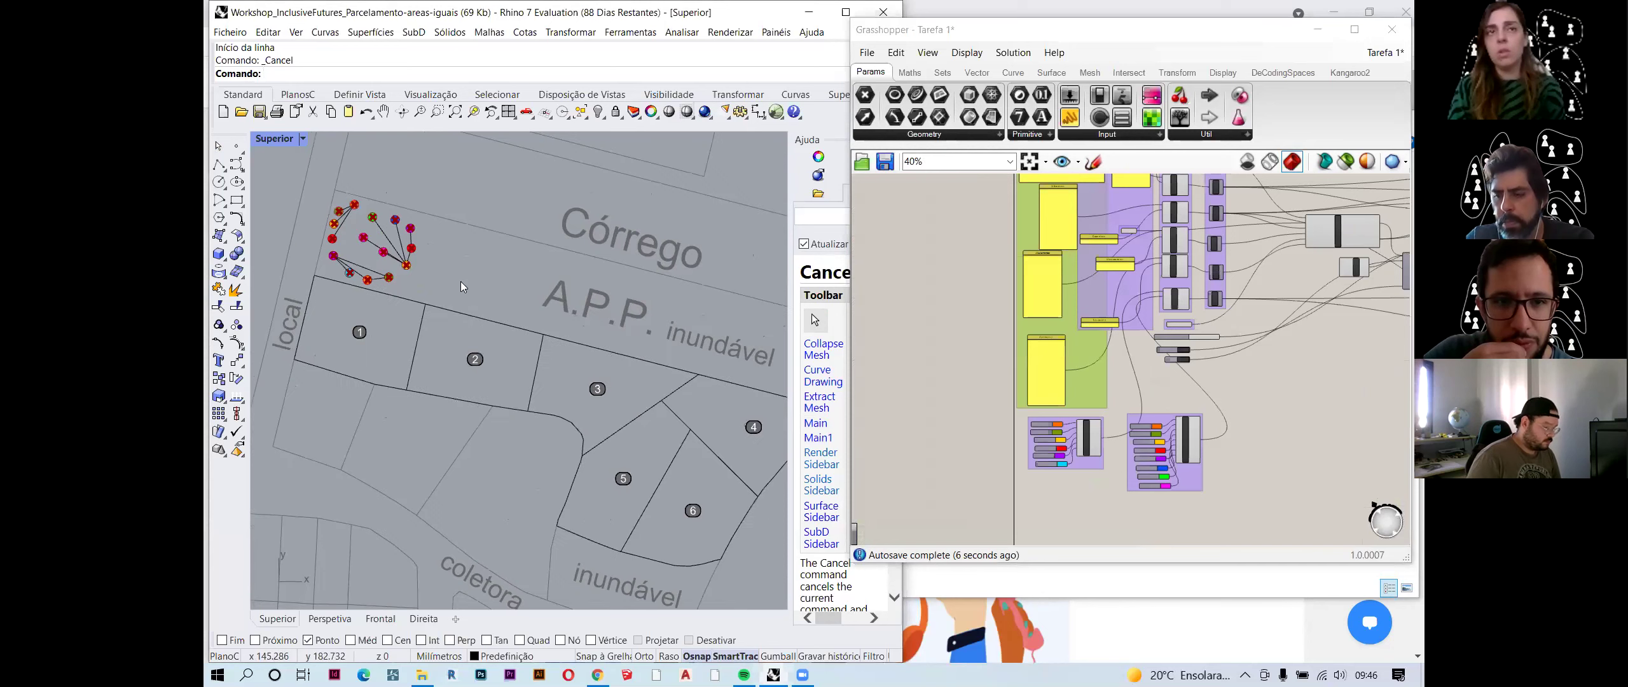
{"action": "scroll", "coordinate": [360, 233], "scroll_direction": "up", "scroll_amount": 2}
{"action": "left_click", "coordinate": [218, 145]}
{"action": "scroll", "coordinate": [546, 304], "scroll_direction": "down", "scroll_amount": 2}
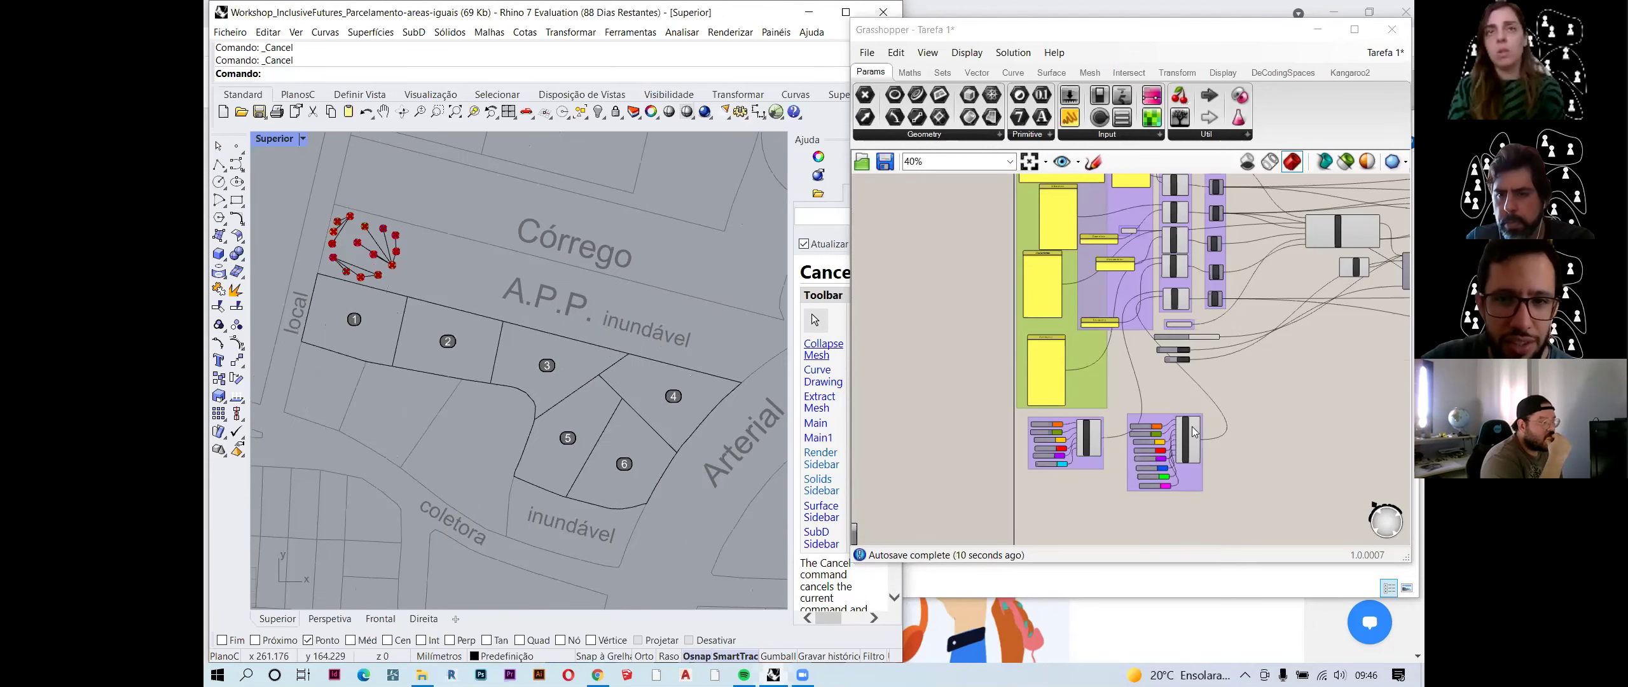
{"action": "scroll", "coordinate": [1194, 348], "scroll_direction": "up", "scroll_amount": 5}
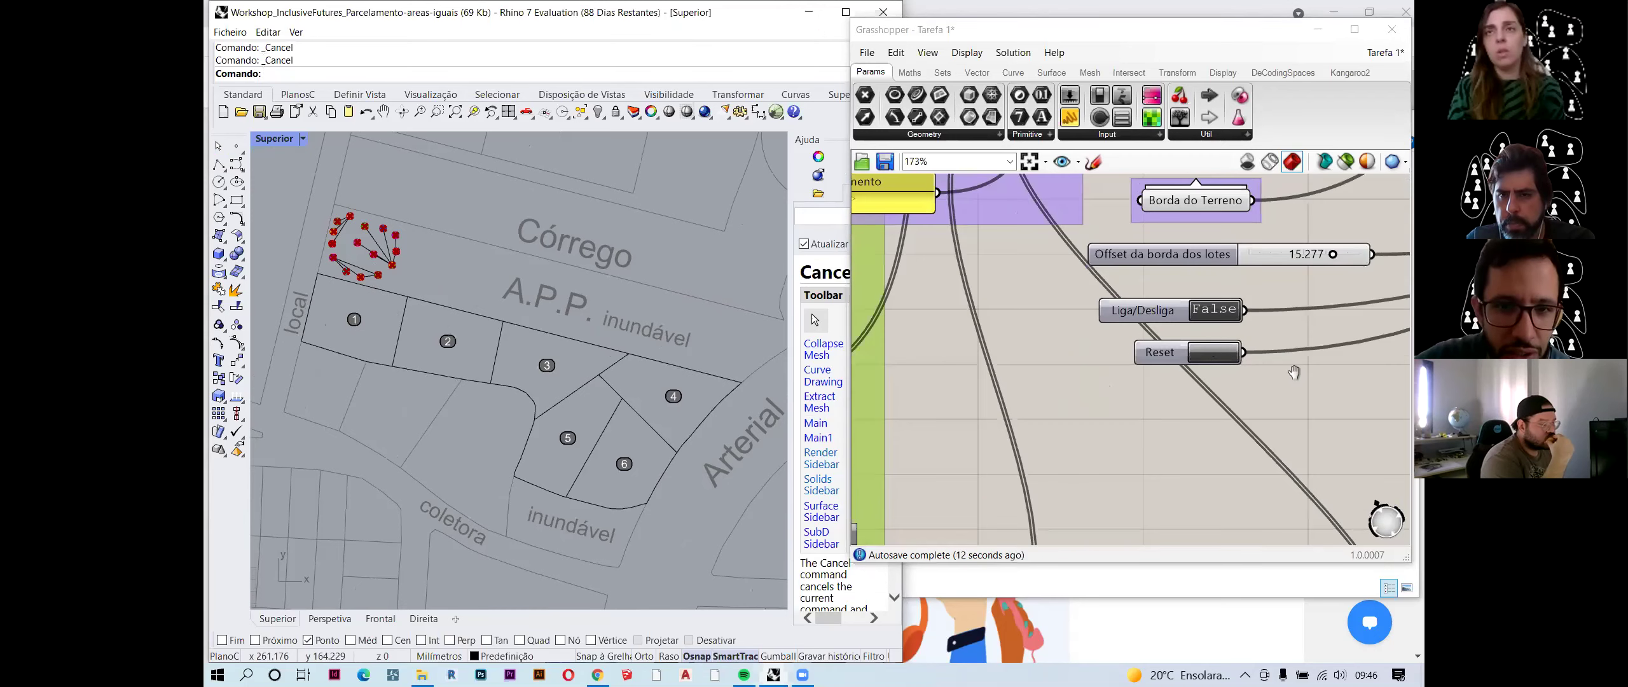
{"action": "scroll", "coordinate": [1255, 256], "scroll_direction": "up", "scroll_amount": 2}
{"action": "left_click", "coordinate": [1208, 334]}
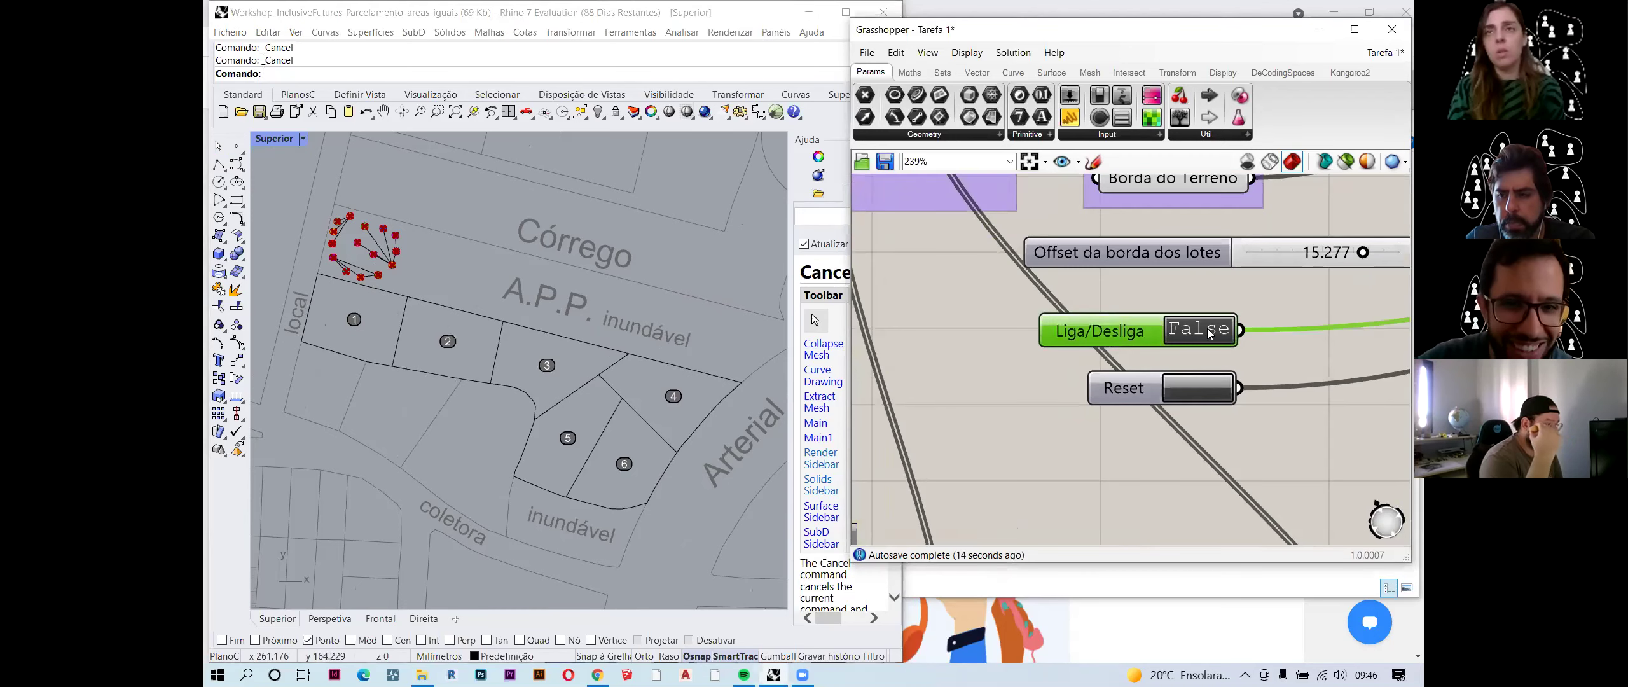
{"action": "double_click", "coordinate": [1208, 333]}
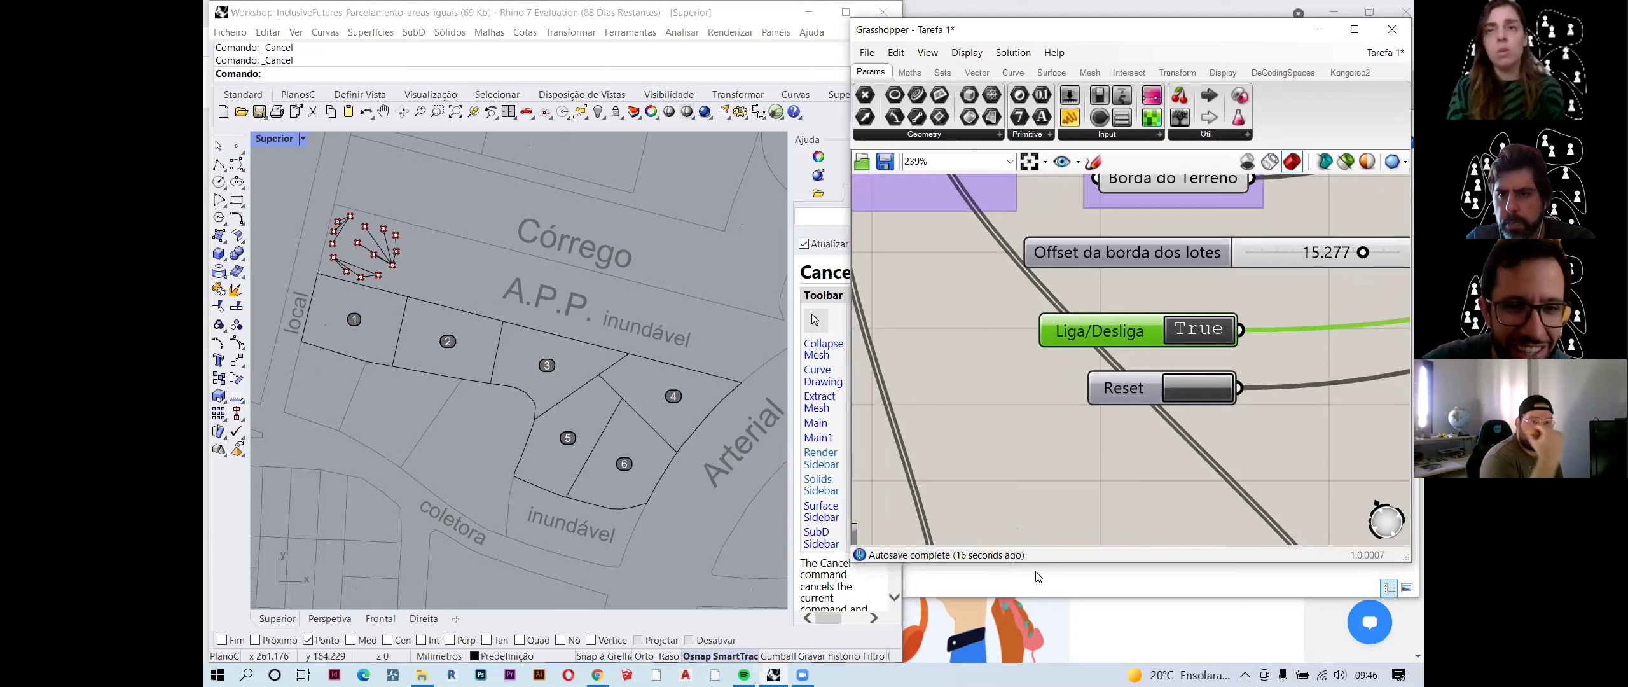
{"action": "scroll", "coordinate": [317, 275], "scroll_direction": "up", "scroll_amount": 5}
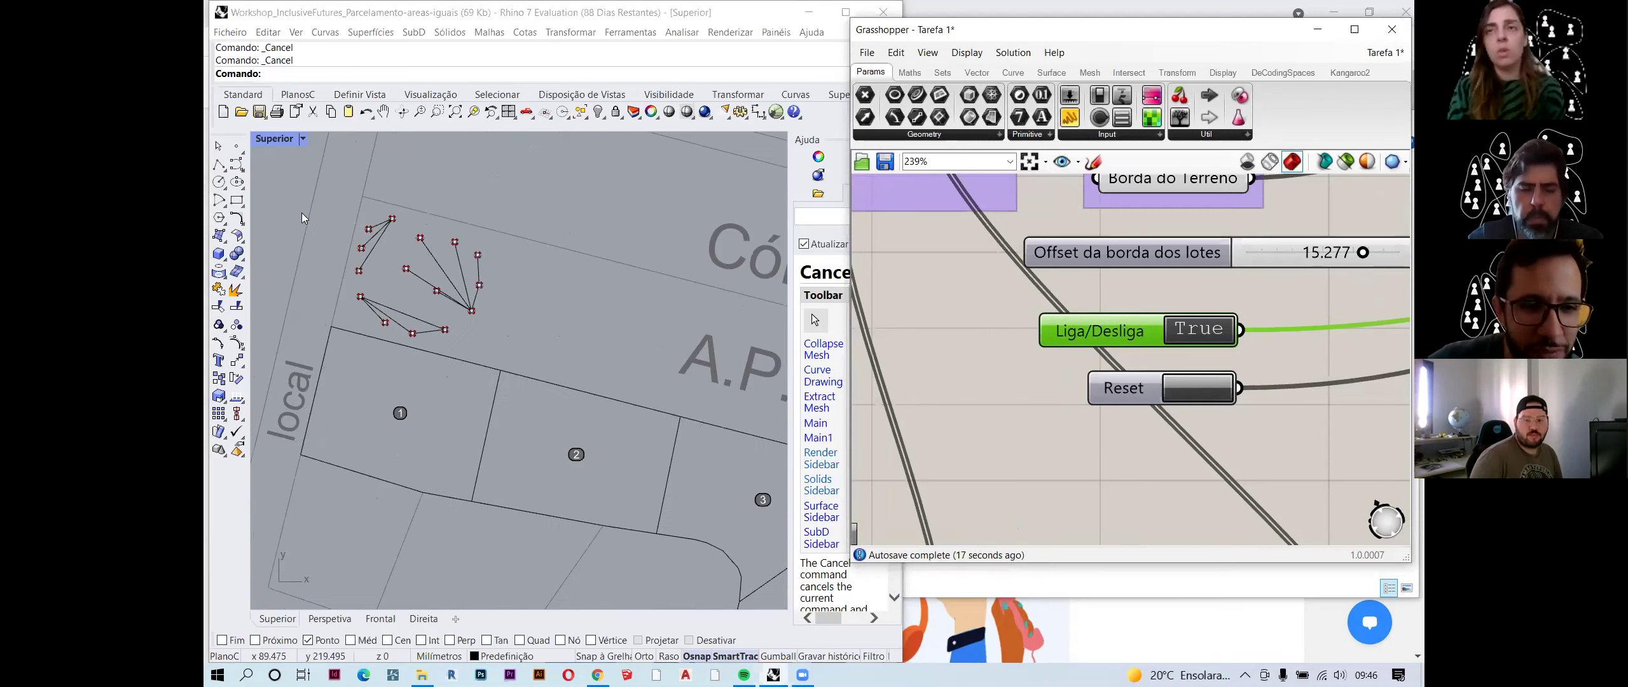
{"action": "scroll", "coordinate": [426, 265], "scroll_direction": "up", "scroll_amount": 3}
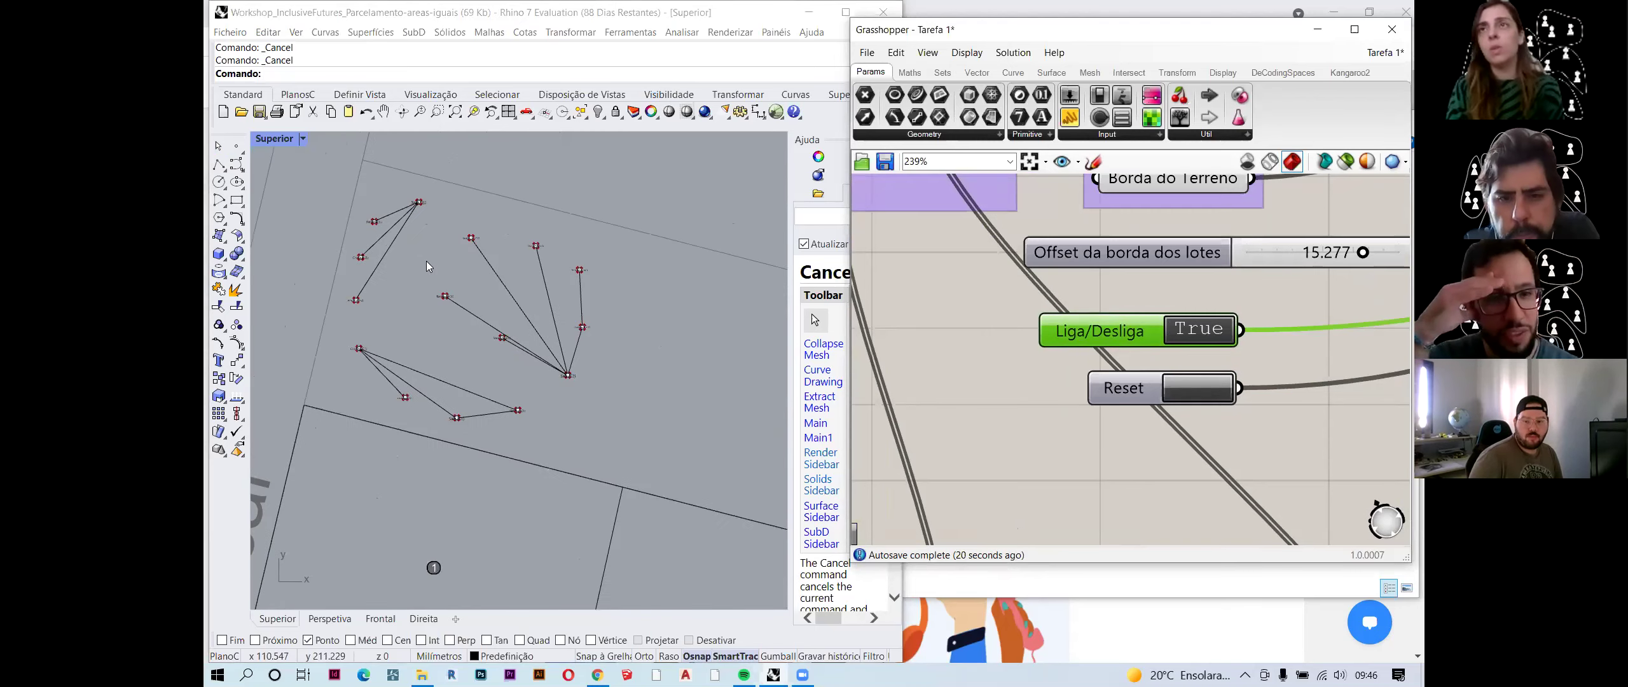
{"action": "scroll", "coordinate": [426, 286], "scroll_direction": "down", "scroll_amount": 8}
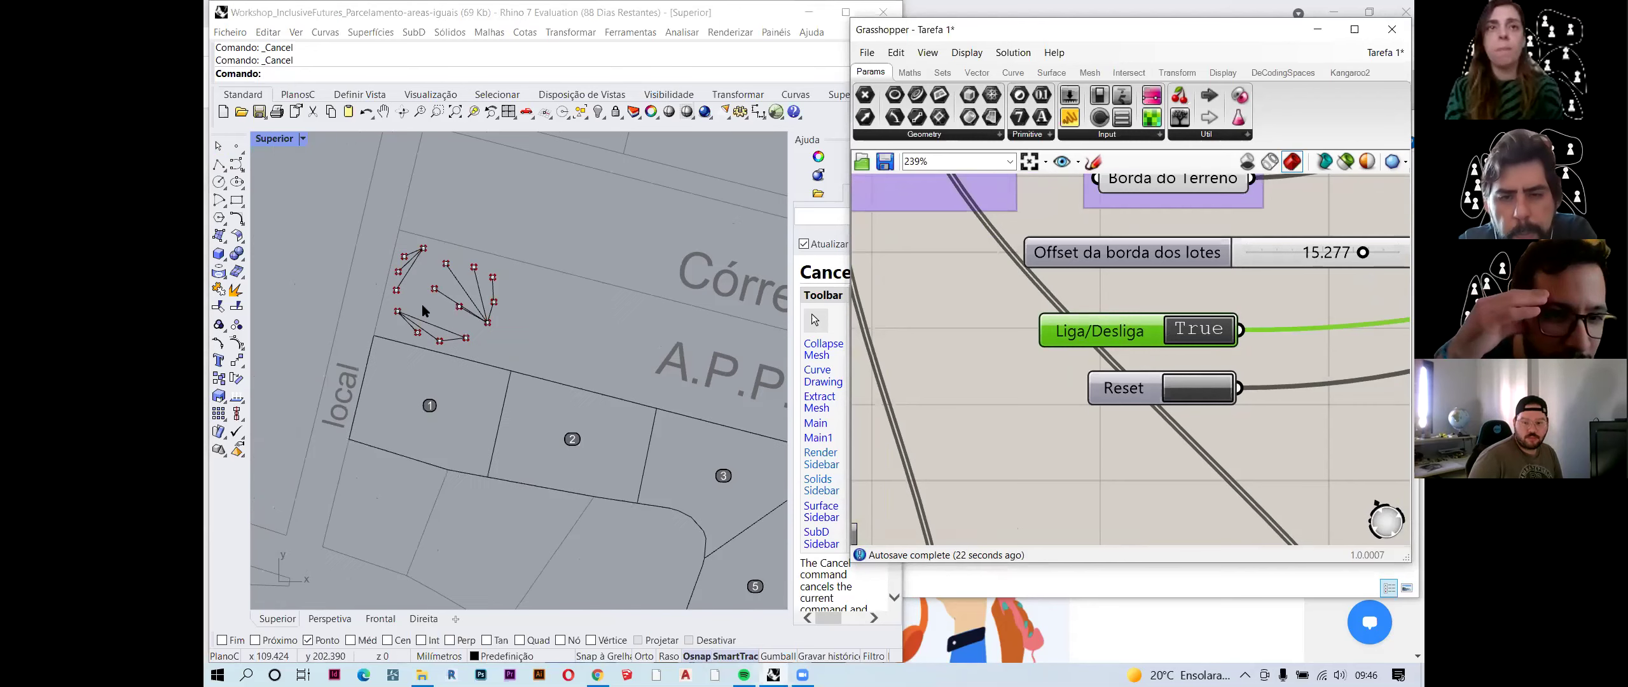
{"action": "right_click_drag", "start_coordinate": [515, 328], "coordinate": [484, 320]}
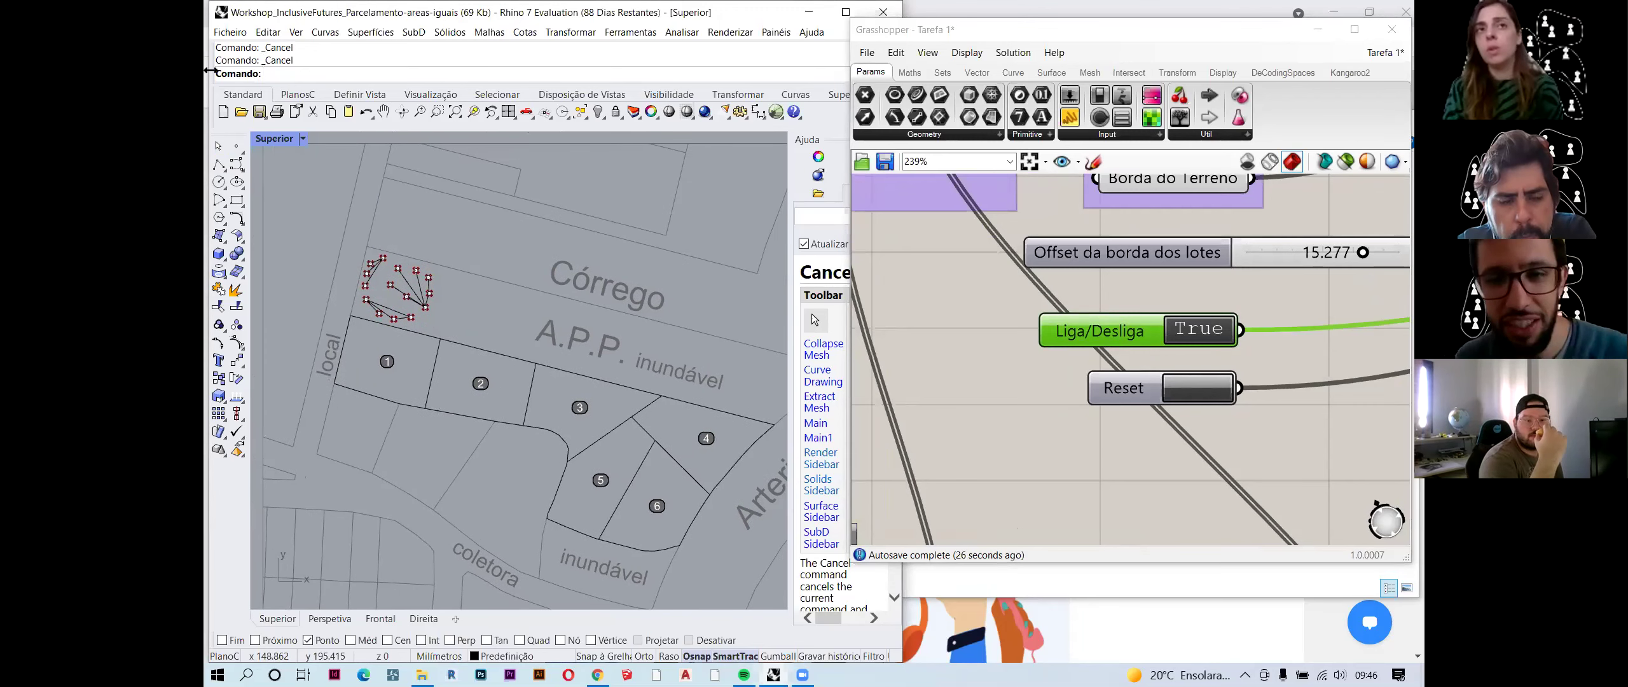
- Save the Rhino model as a template named "Teste 1" in the Arquivos folder of Workshop Inteligência Criativa
{"action": "left_click", "coordinate": [226, 33]}
{"action": "left_click", "coordinate": [229, 36]}
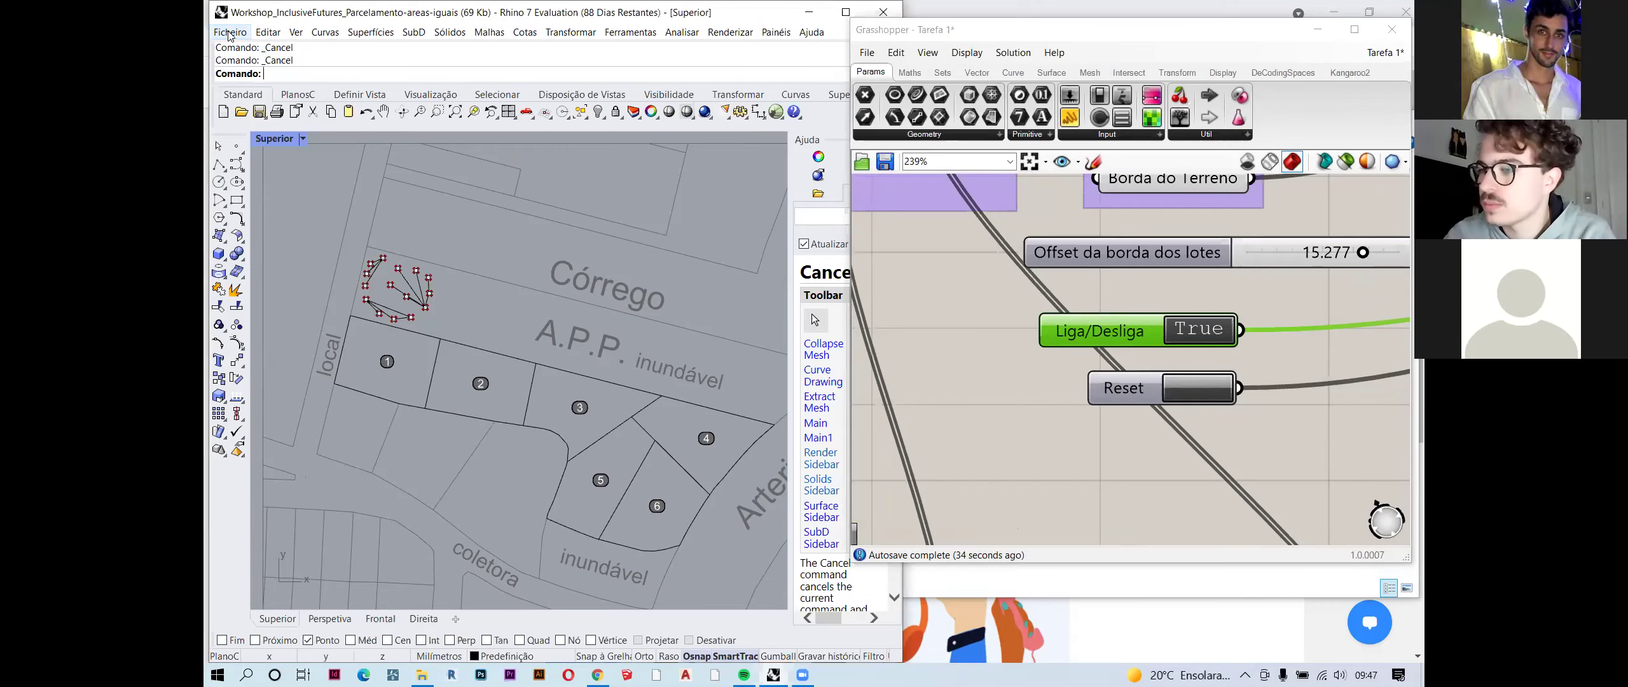
{"action": "left_click", "coordinate": [229, 33]}
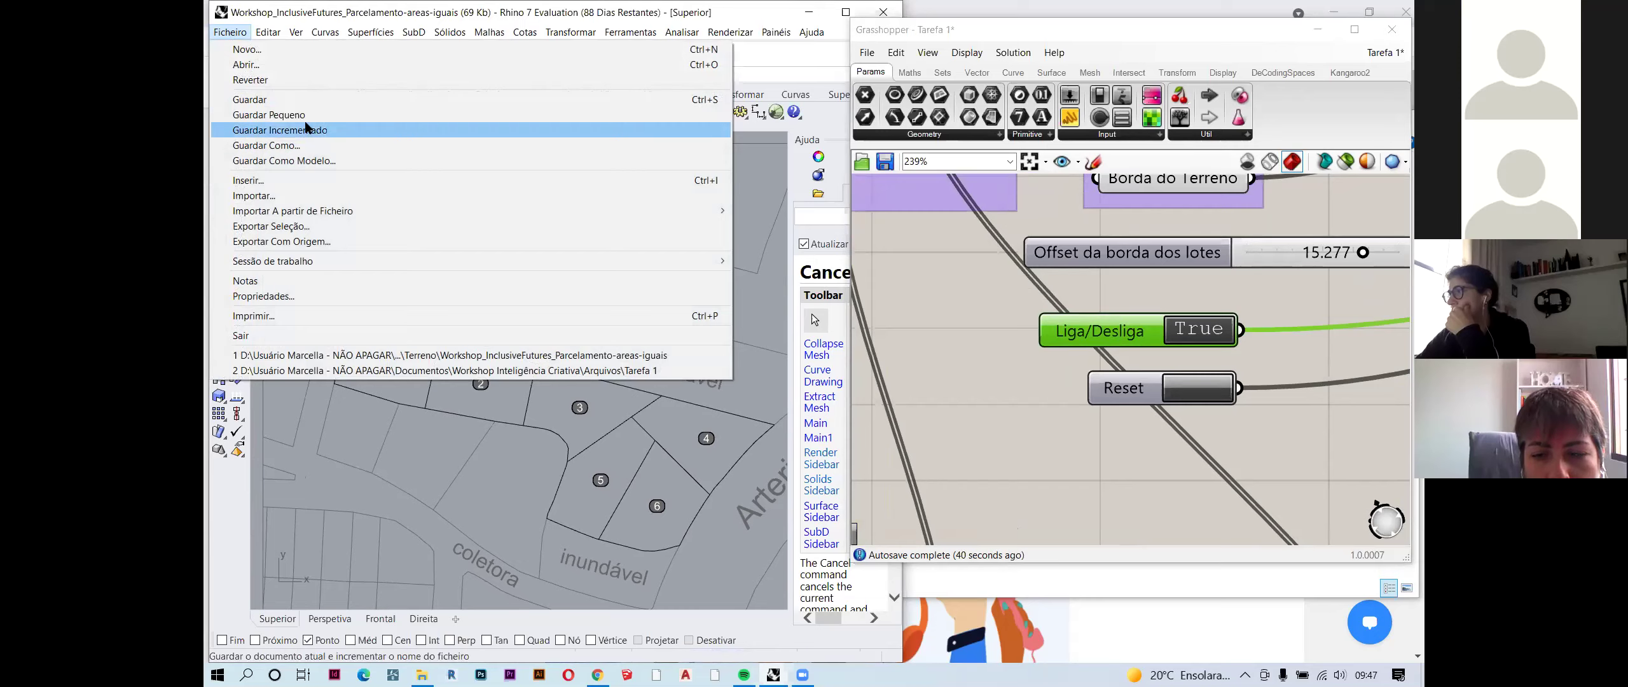
{"action": "left_click", "coordinate": [301, 160]}
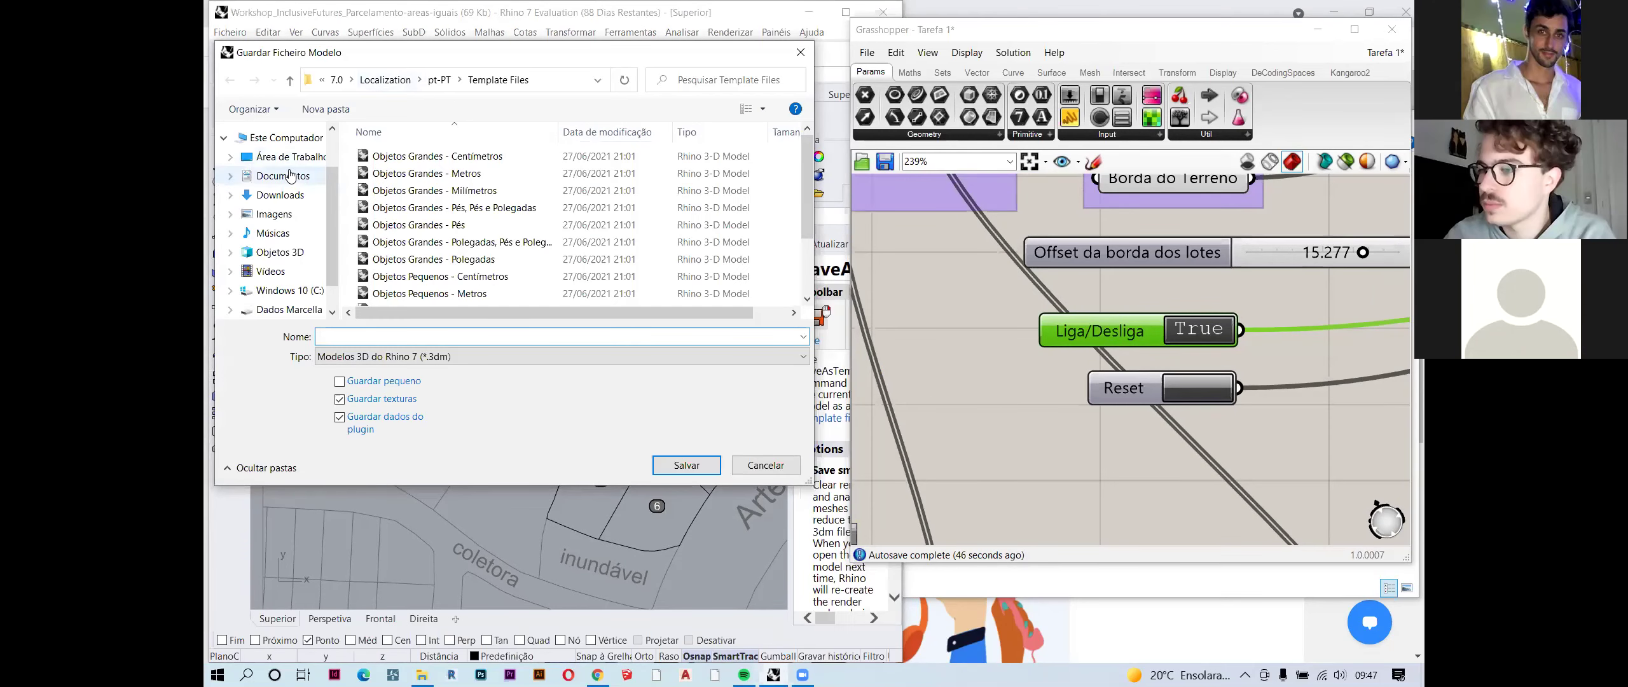
{"action": "left_click", "coordinate": [289, 175]}
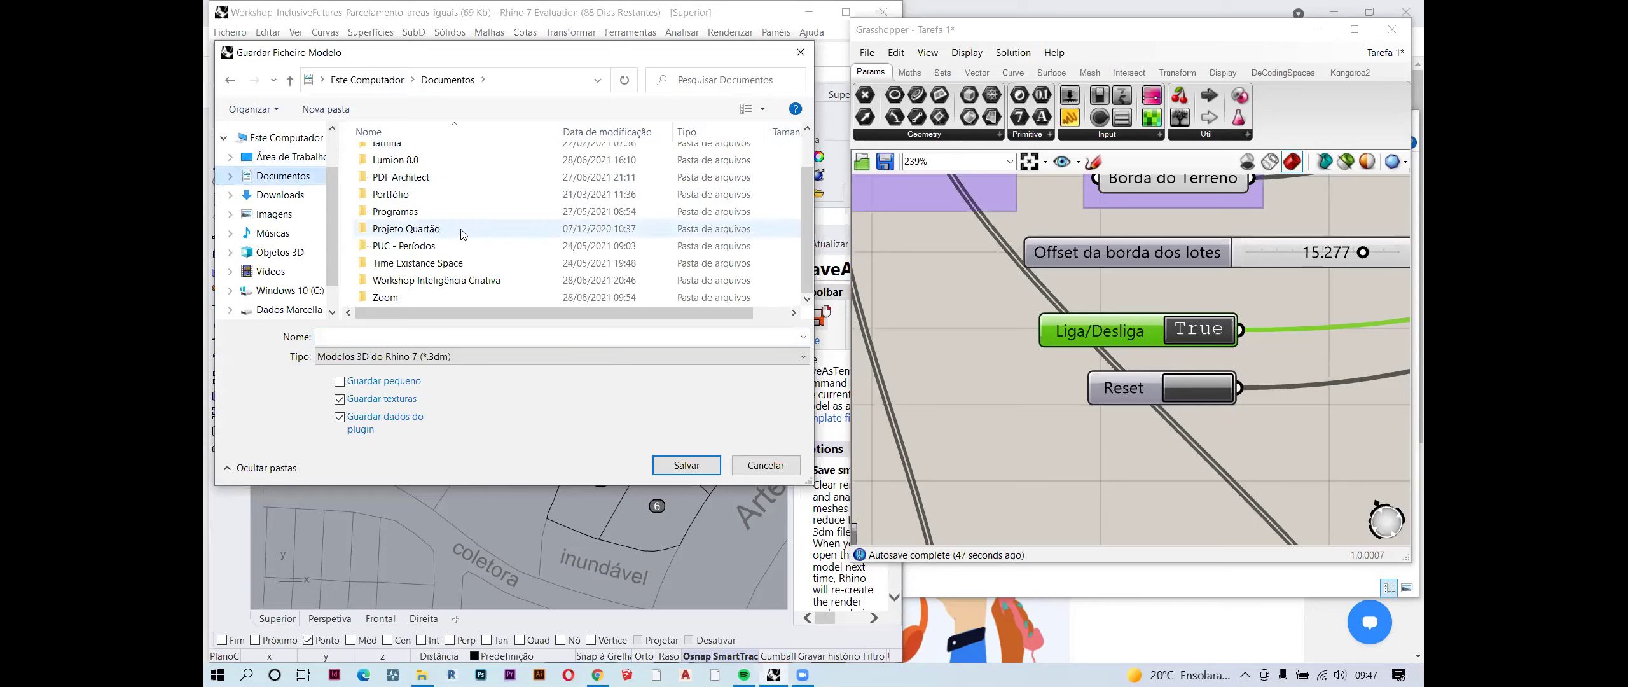
{"action": "double_click", "coordinate": [437, 278]}
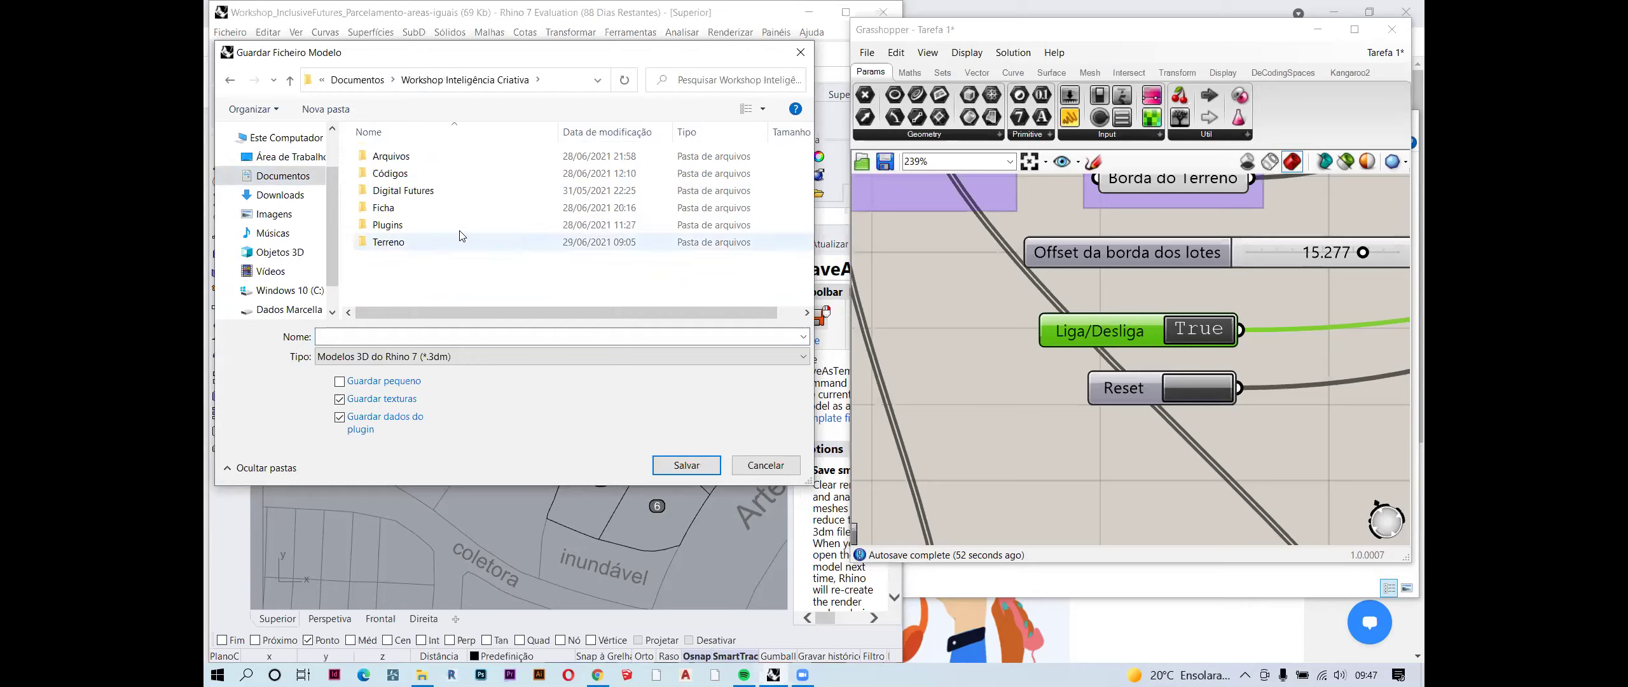
{"action": "key", "text": "Return"}
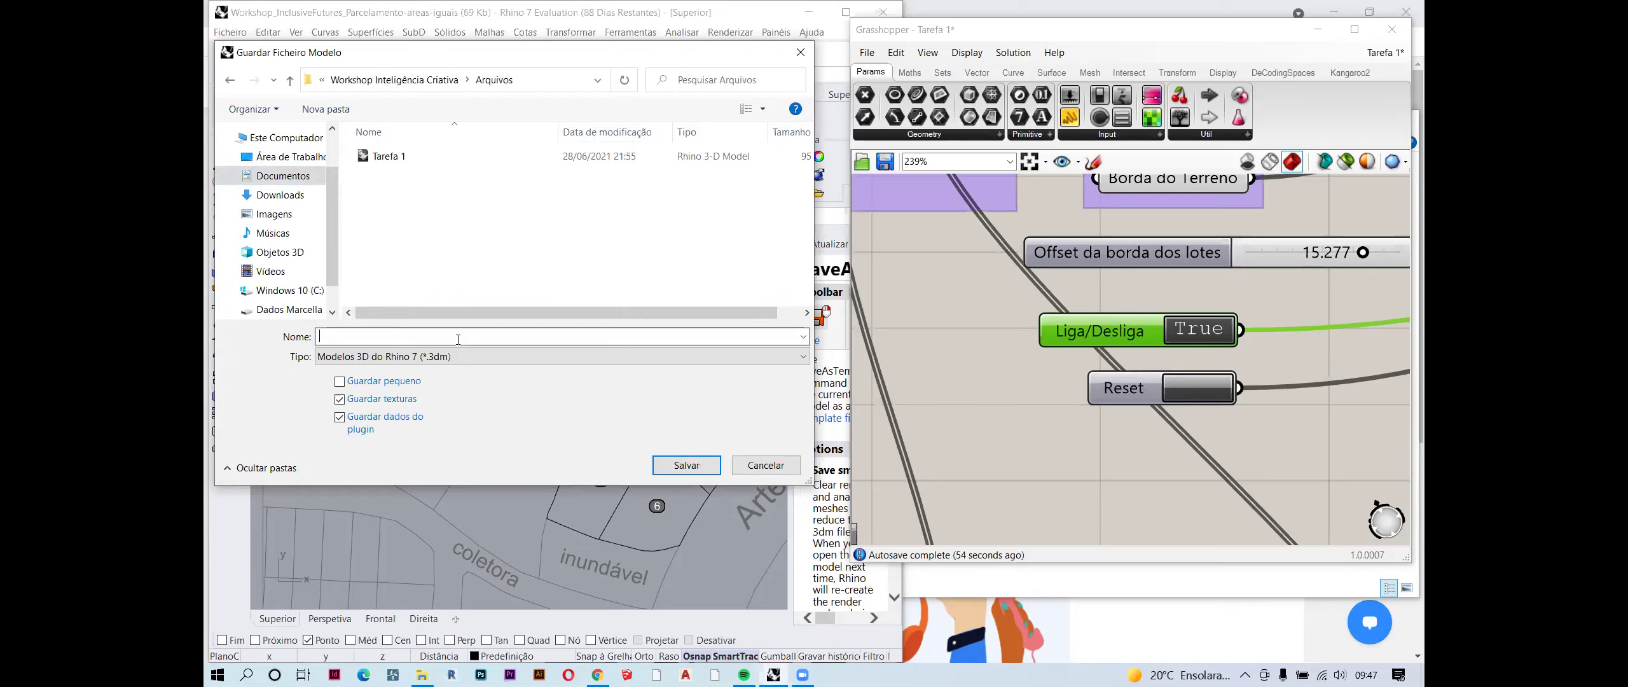
{"action": "type", "text": "Teste 1"}
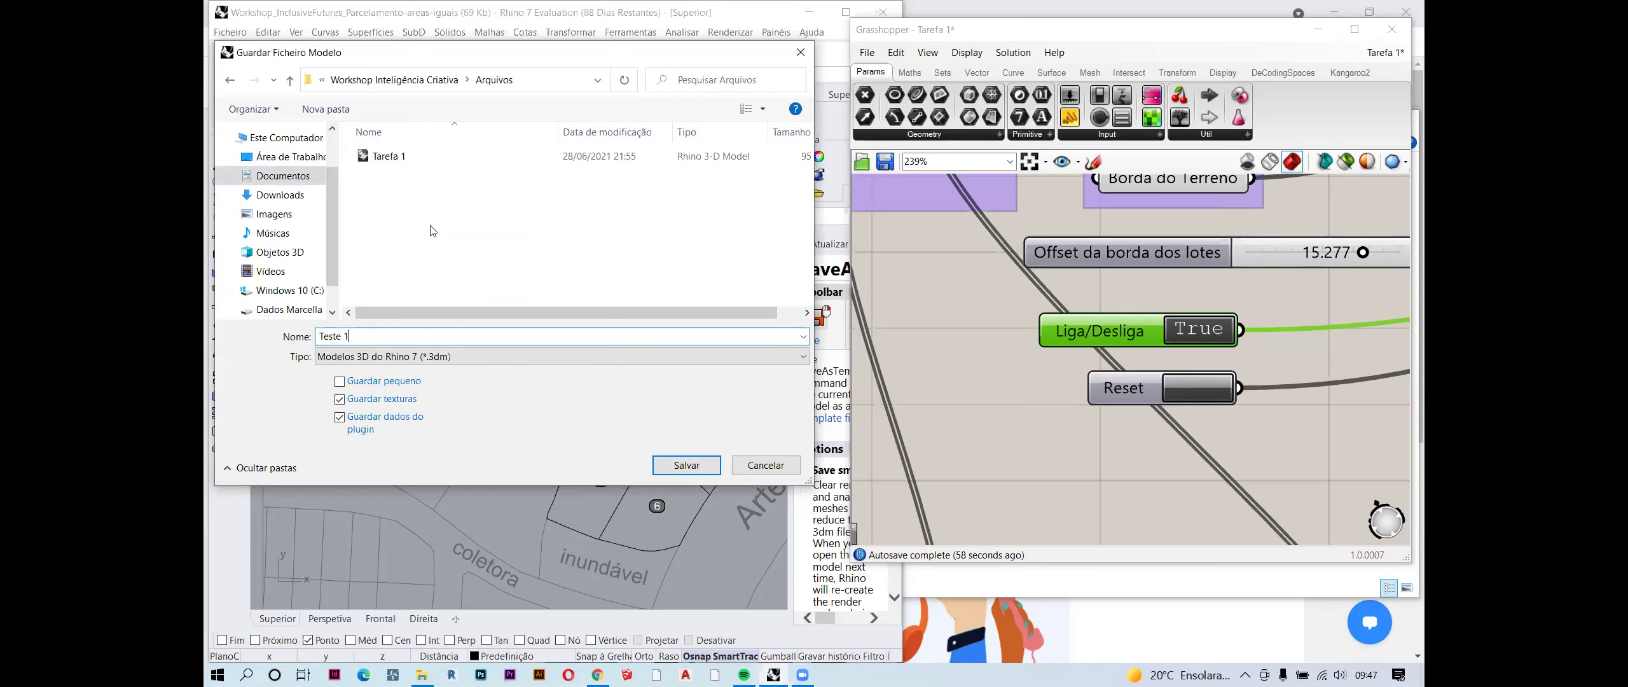
{"action": "left_click", "coordinate": [686, 465]}
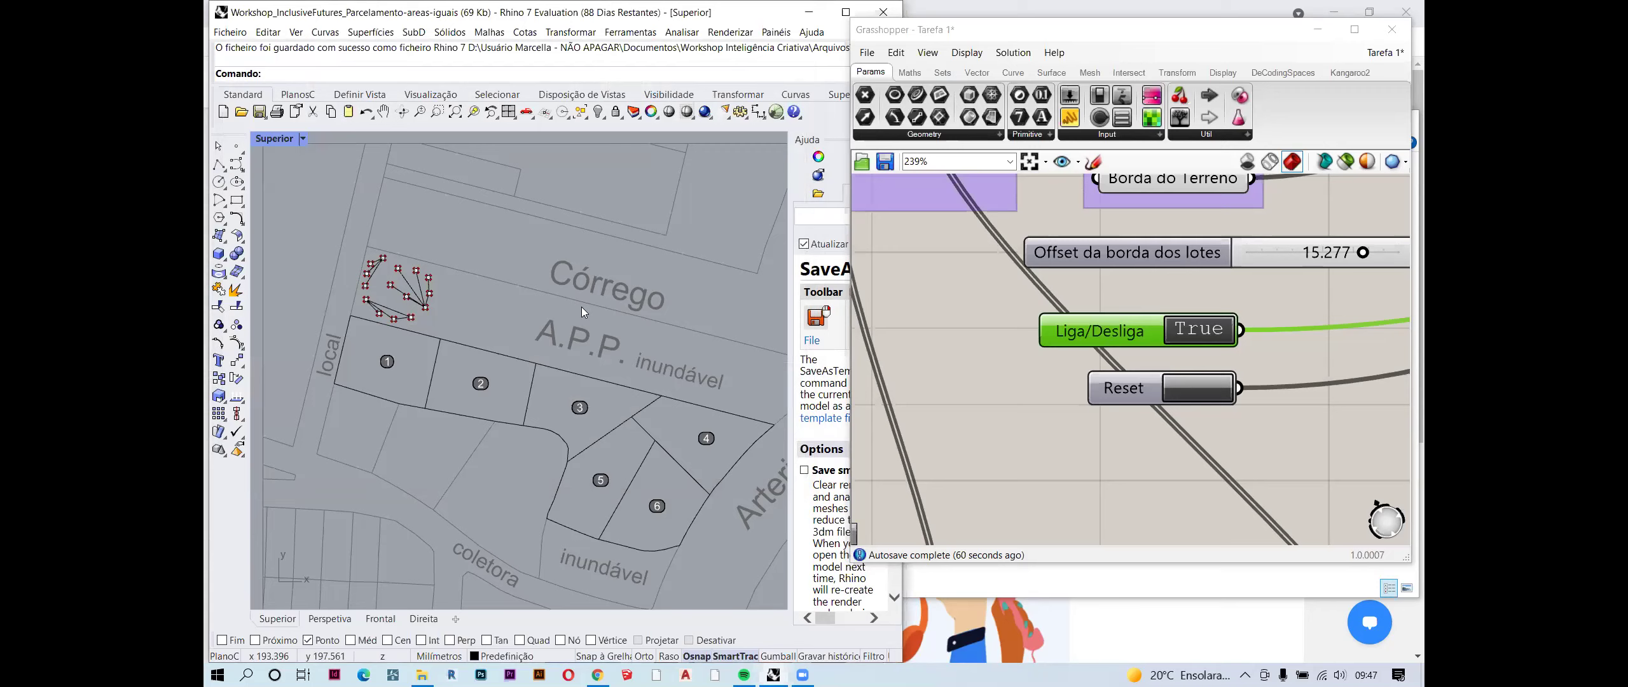
- Save the Grasshopper definition under the new name "Teste 1" in the Arquivos folder
{"action": "left_click", "coordinate": [867, 53]}
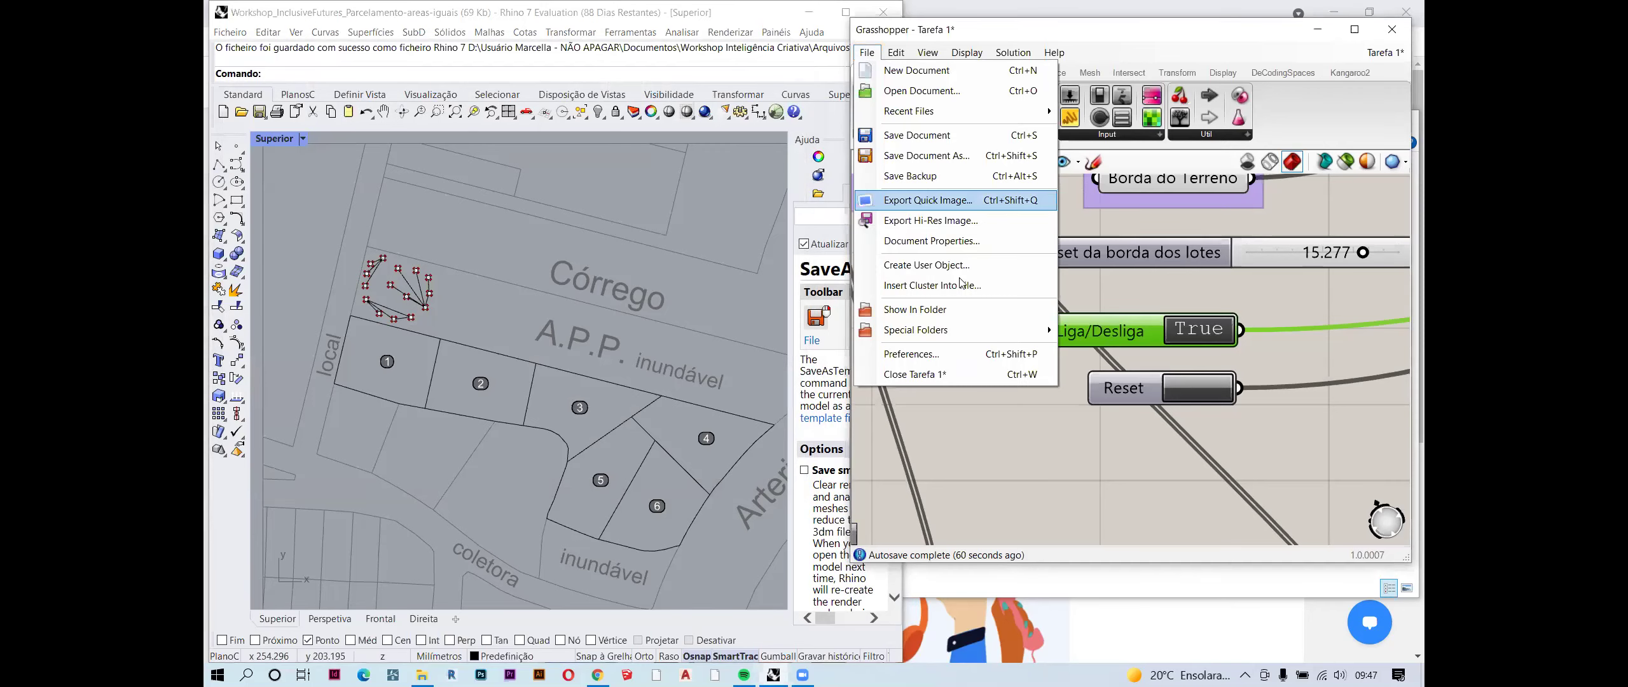
{"action": "left_click", "coordinate": [946, 160]}
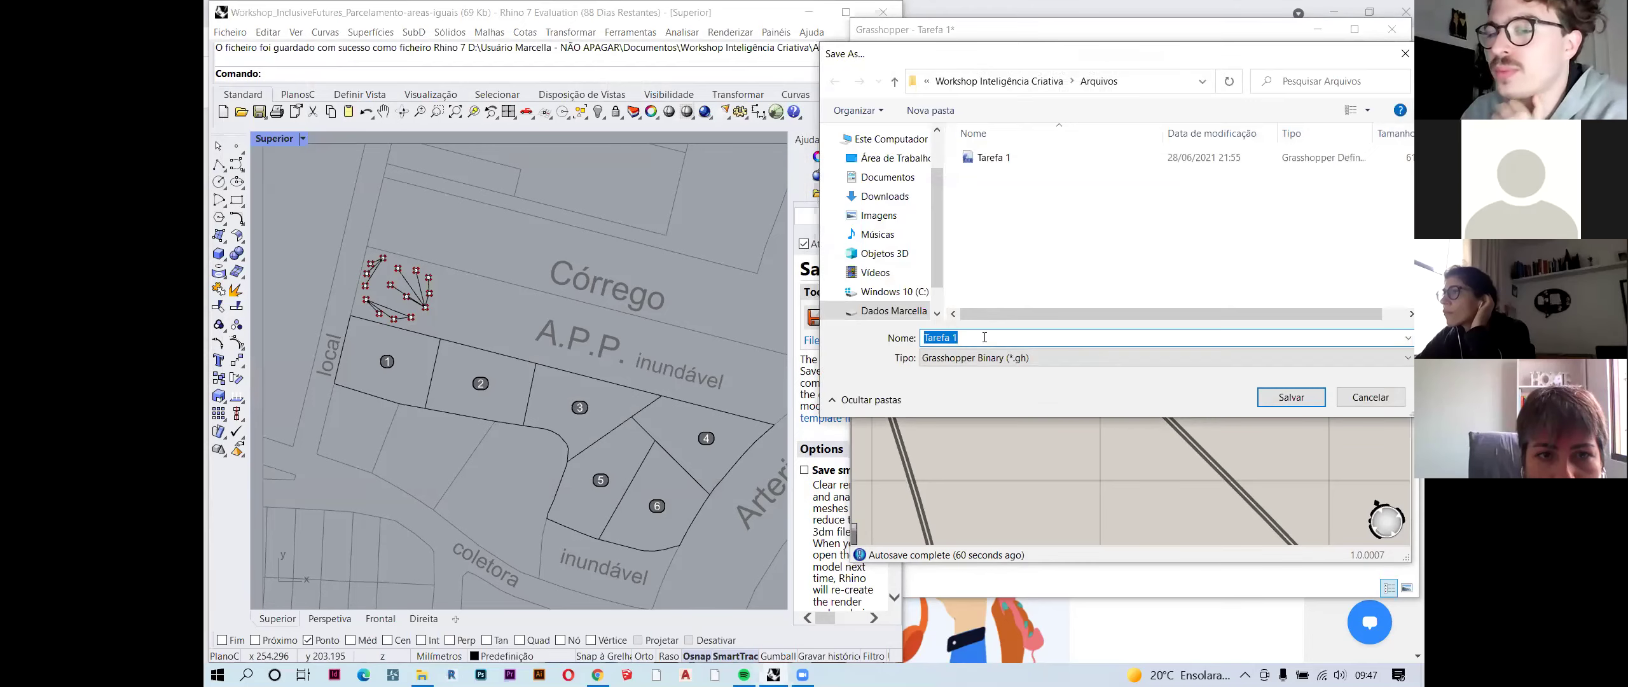
{"action": "type", "text": "Teste 1"}
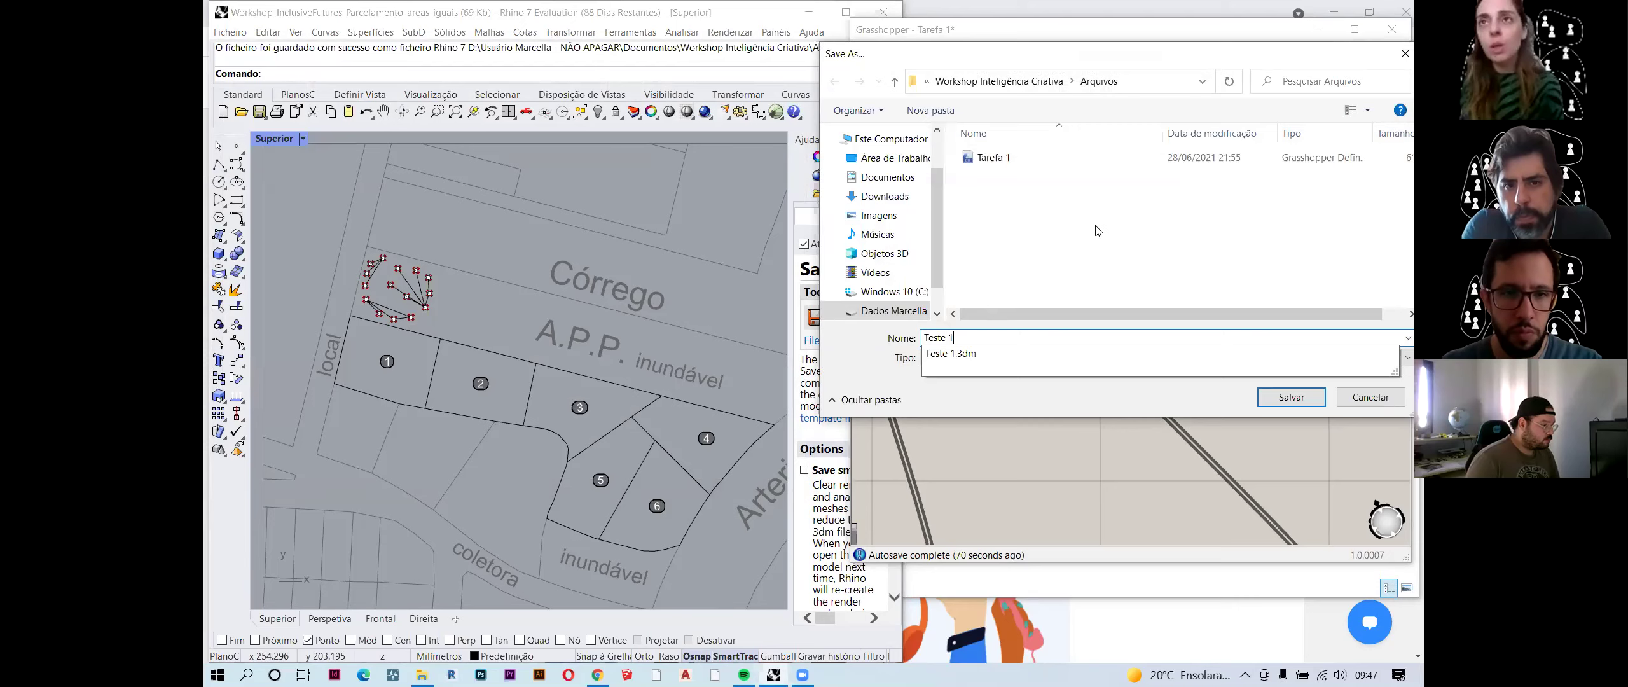
{"action": "left_click", "coordinate": [1290, 398]}
{"action": "left_click", "coordinate": [1289, 398]}
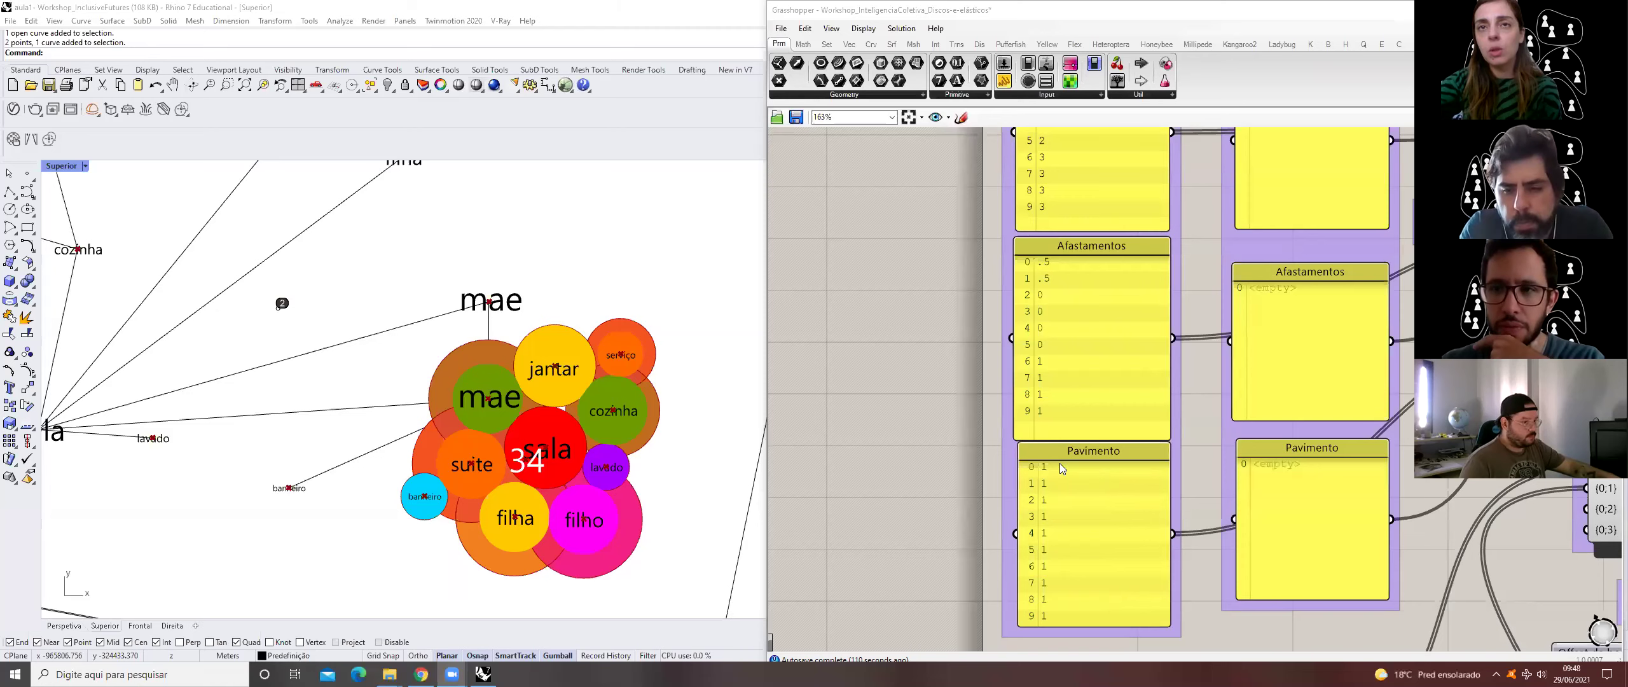
- Check the files in the "workshop de inteligencia coletiva digital futures" folder and return to the Rhino model
{"action": "scroll", "coordinate": [604, 385], "scroll_direction": "down", "scroll_amount": 4}
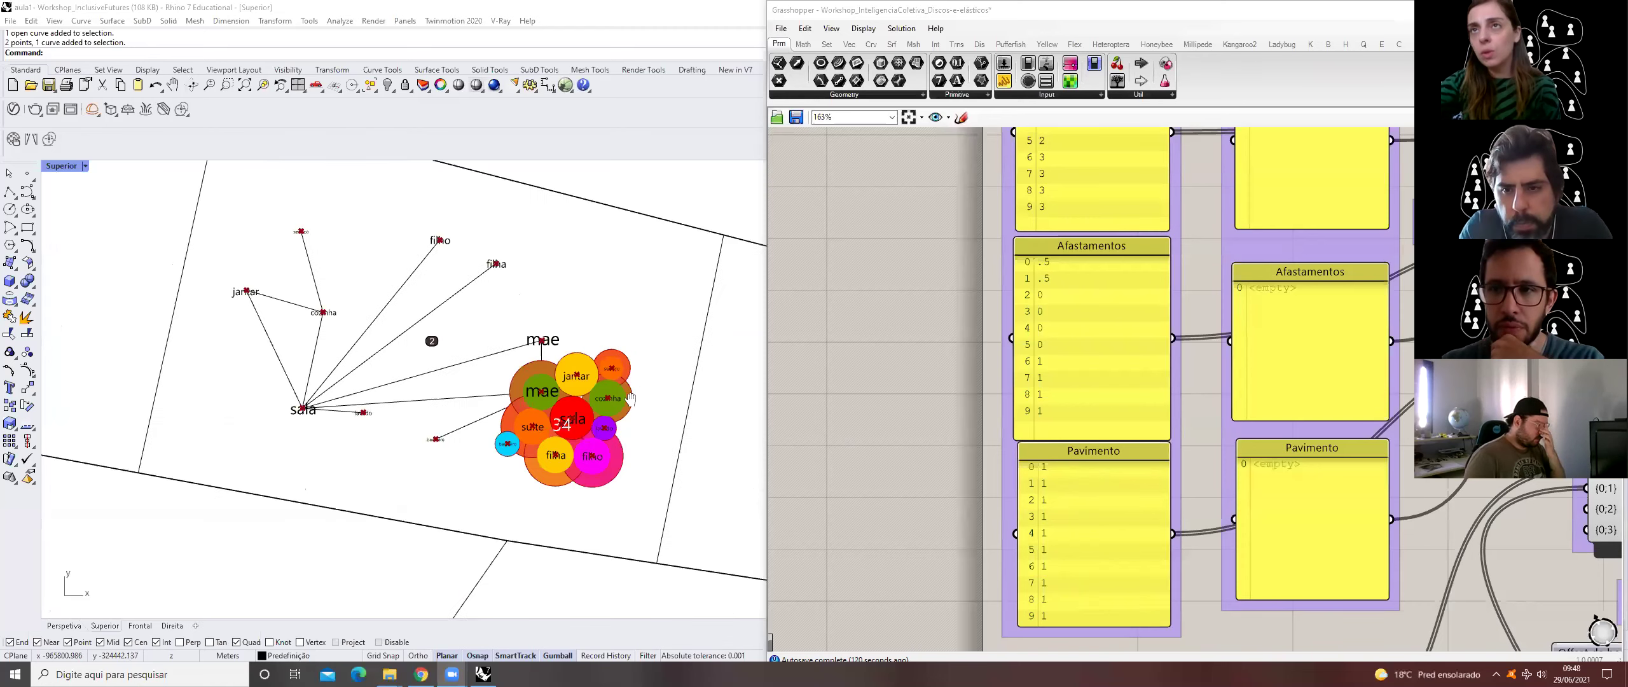
{"action": "scroll", "coordinate": [635, 407], "scroll_direction": "up", "scroll_amount": 2}
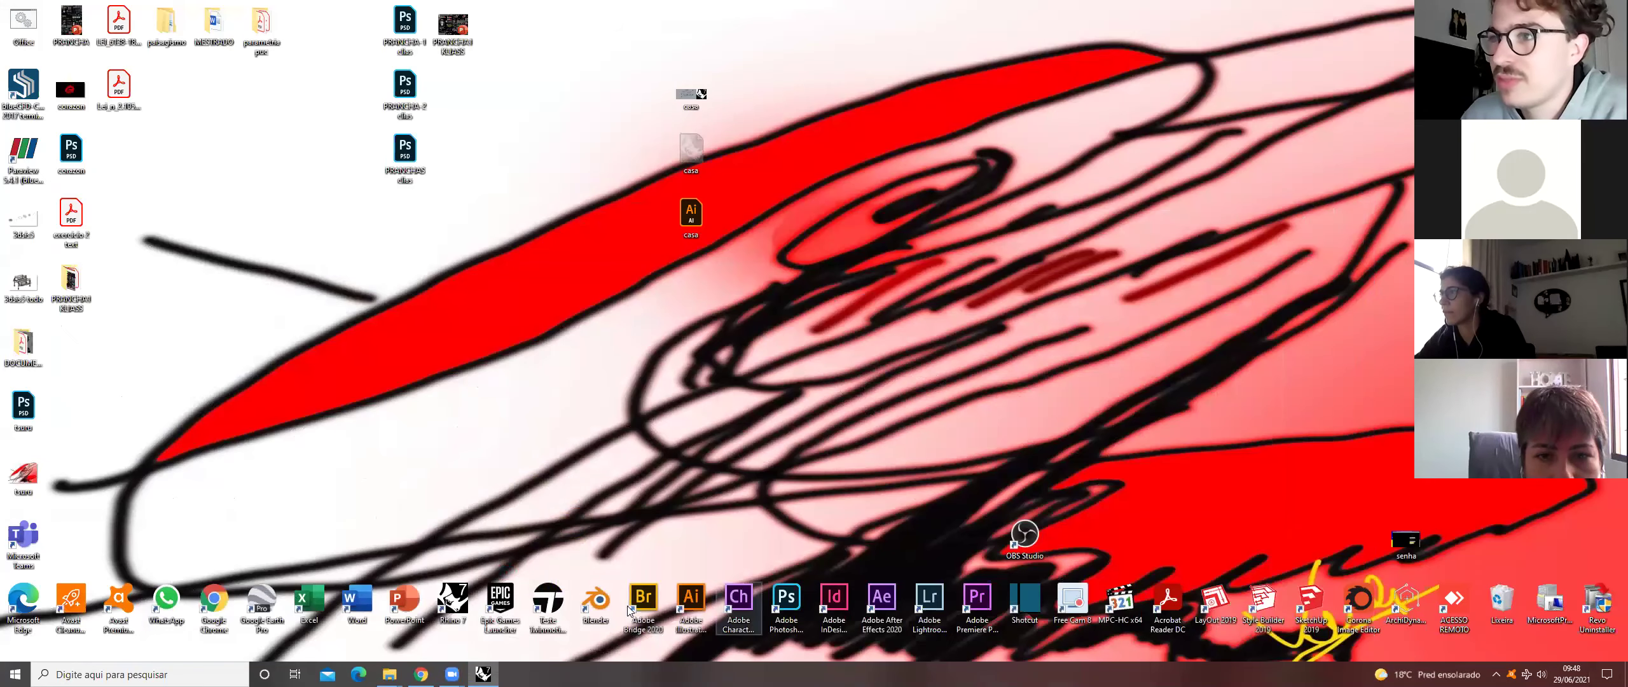
{"action": "mouse_move", "coordinate": [389, 673]}
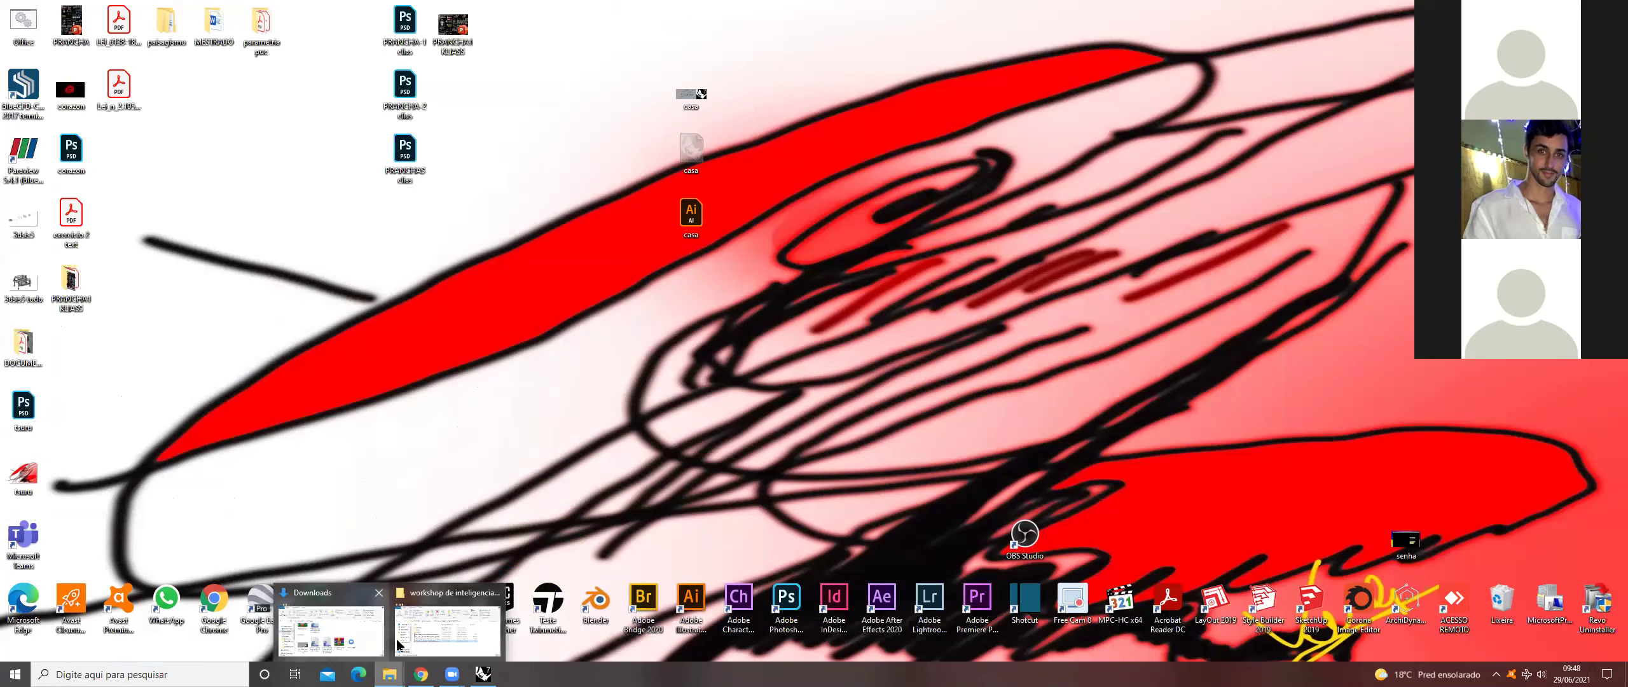
{"action": "left_click", "coordinate": [418, 644]}
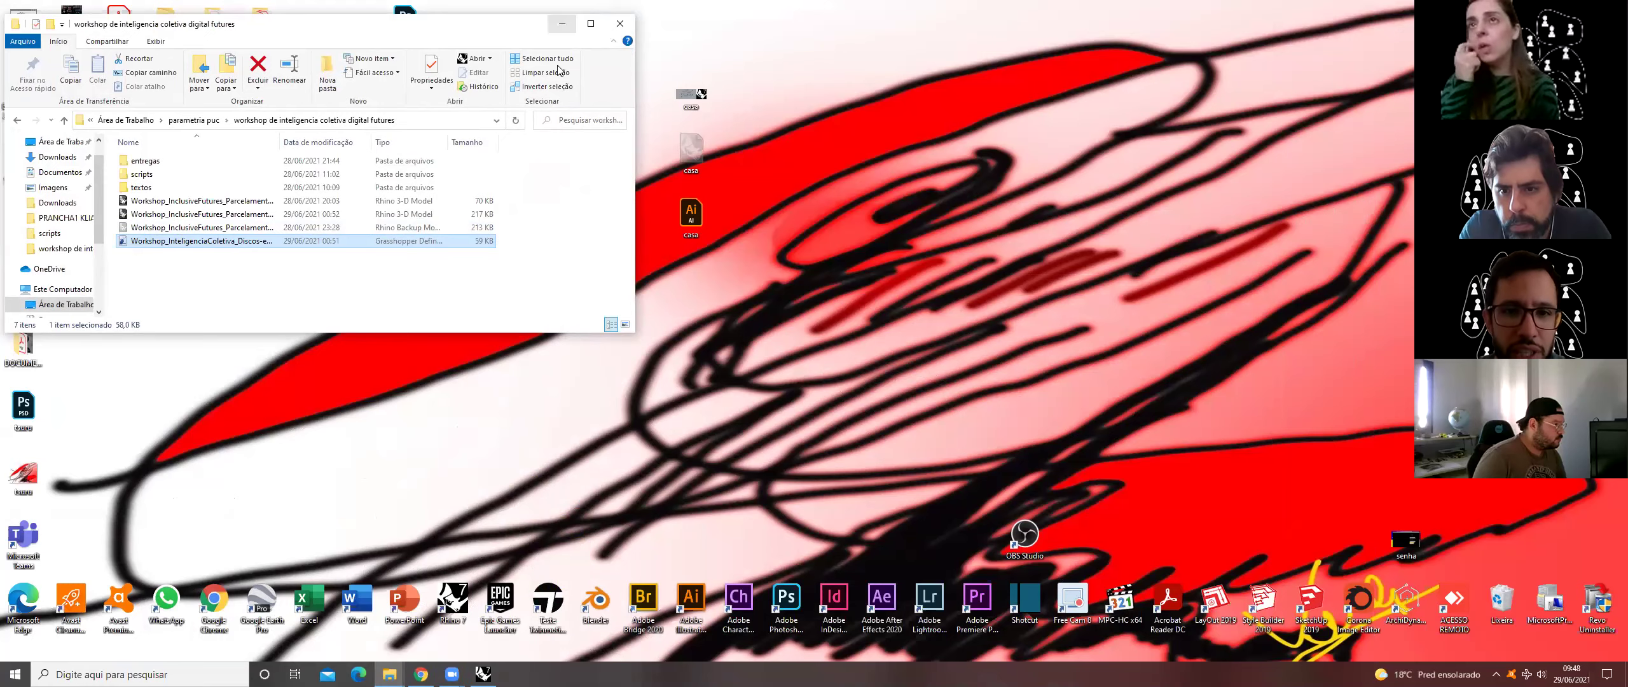
{"action": "left_click", "coordinate": [562, 23]}
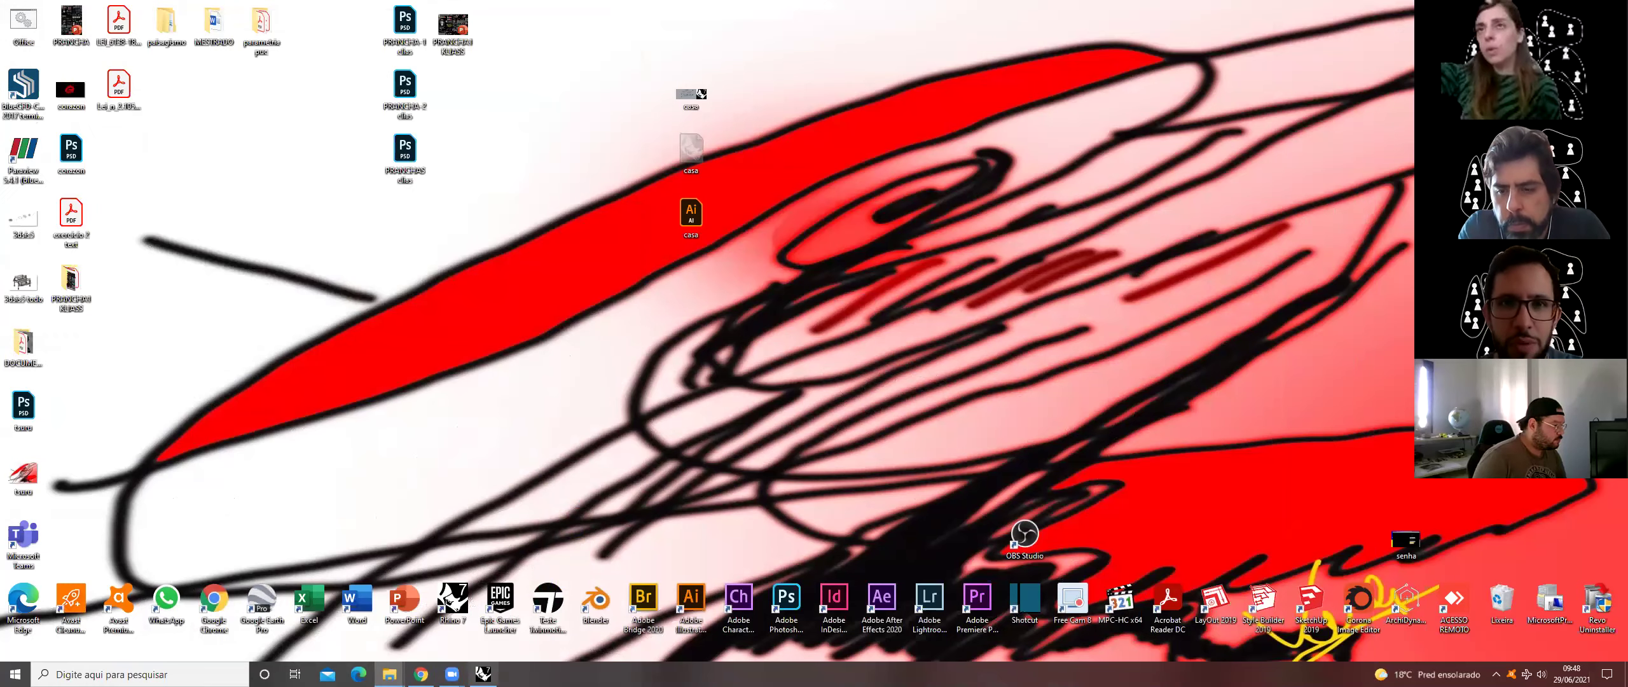
{"action": "left_click", "coordinate": [483, 674]}
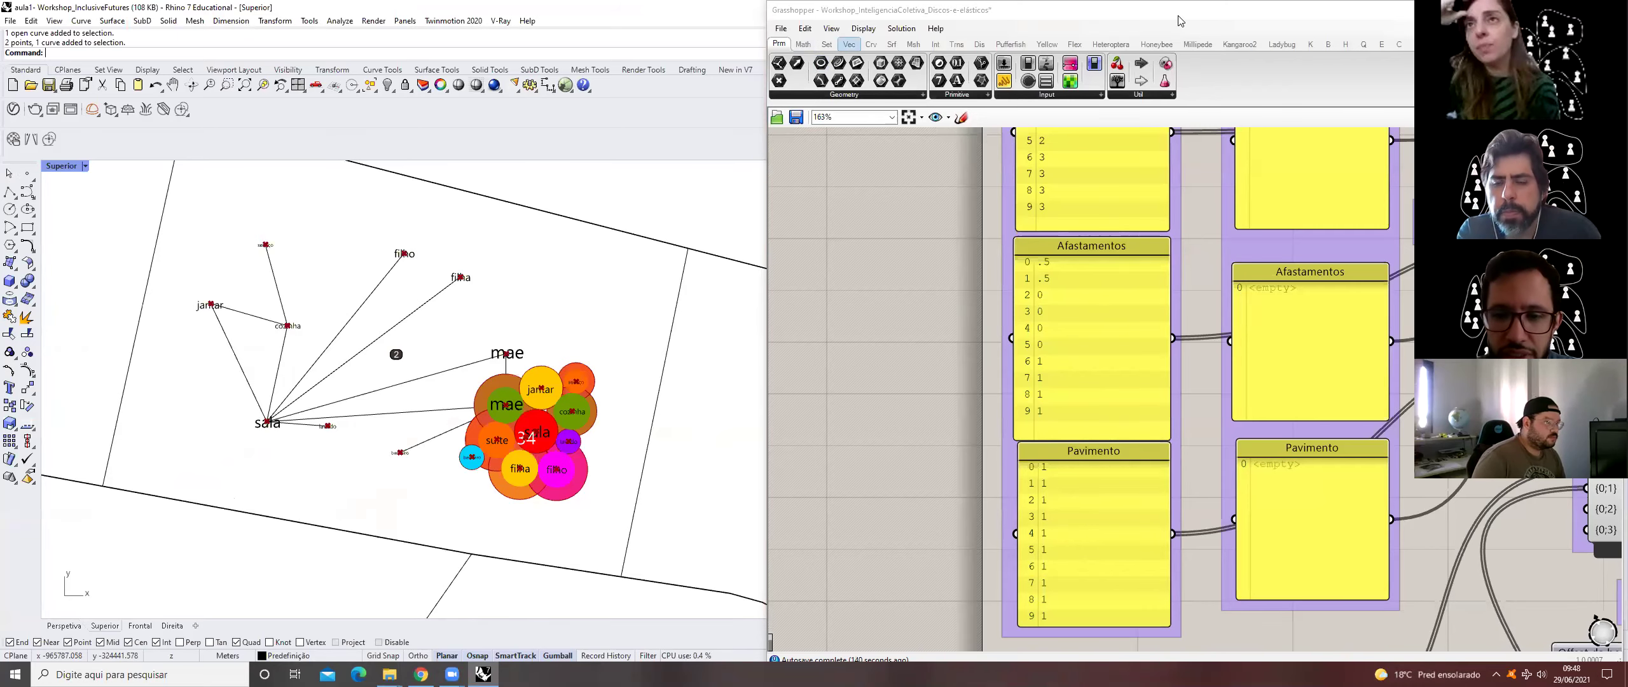
- Save the Discos-e-elásticos Grasshopper definition and realign its window beside the Rhino model
{"action": "left_click", "coordinate": [780, 84]}
{"action": "left_click", "coordinate": [808, 159]}
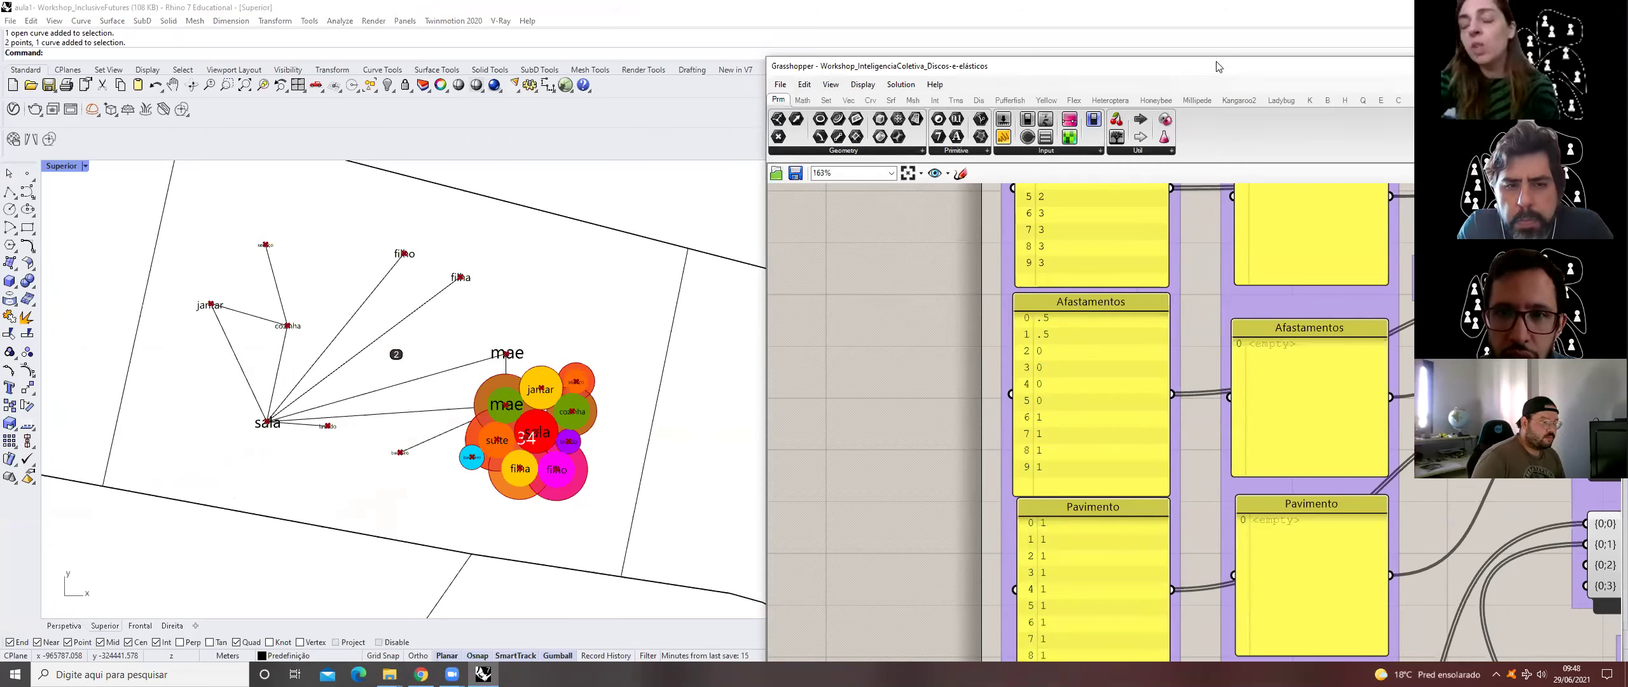
{"action": "left_click_drag", "start_coordinate": [1216, 66], "coordinate": [1223, 10]}
- Examine the Grasshopper definition from the room data panels, connections and colour swatches to the result-drawing group, together with the room circle diagram
{"action": "scroll", "coordinate": [1181, 286], "scroll_direction": "down", "scroll_amount": 4}
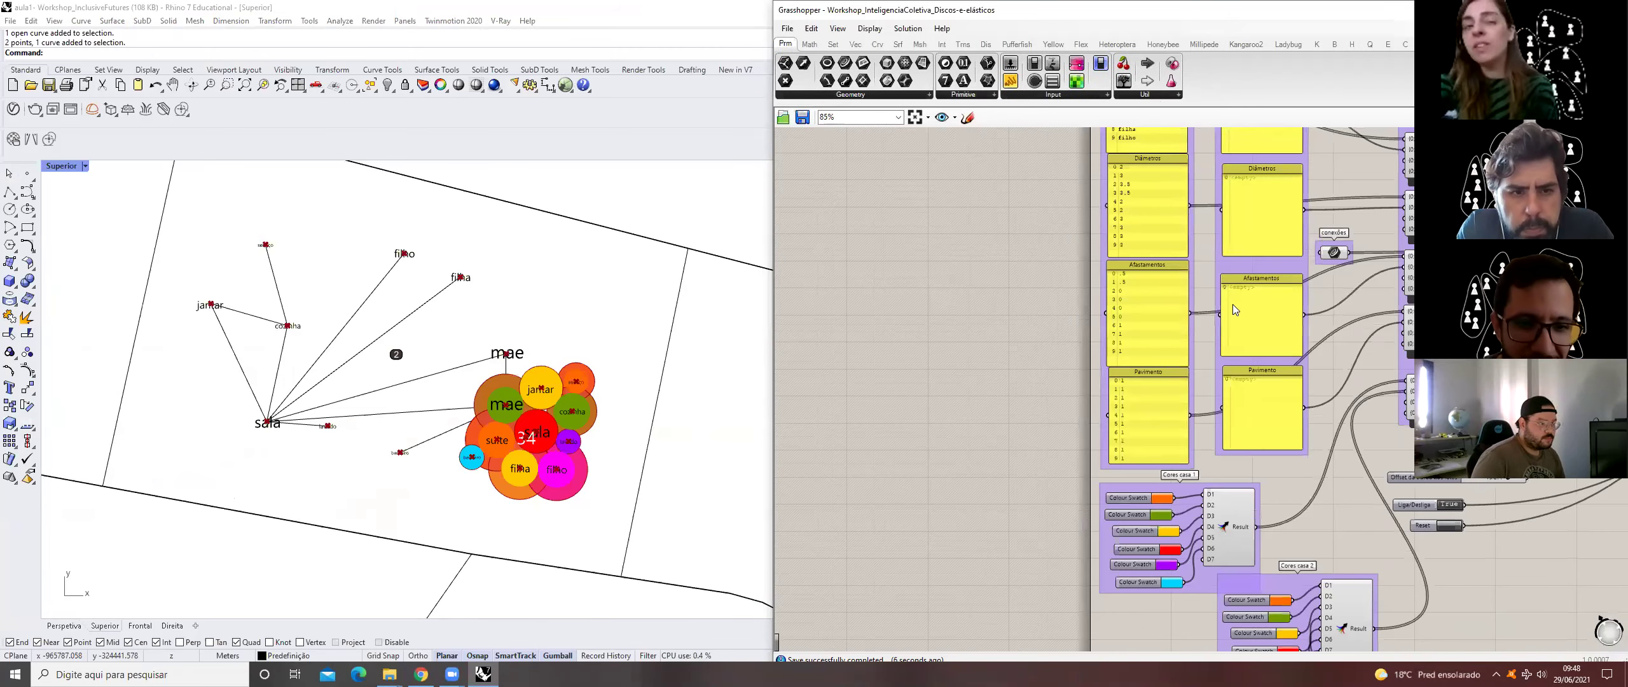
{"action": "scroll", "coordinate": [1232, 304], "scroll_direction": "down", "scroll_amount": 2}
{"action": "right_click_drag", "start_coordinate": [1232, 304], "coordinate": [1084, 377]}
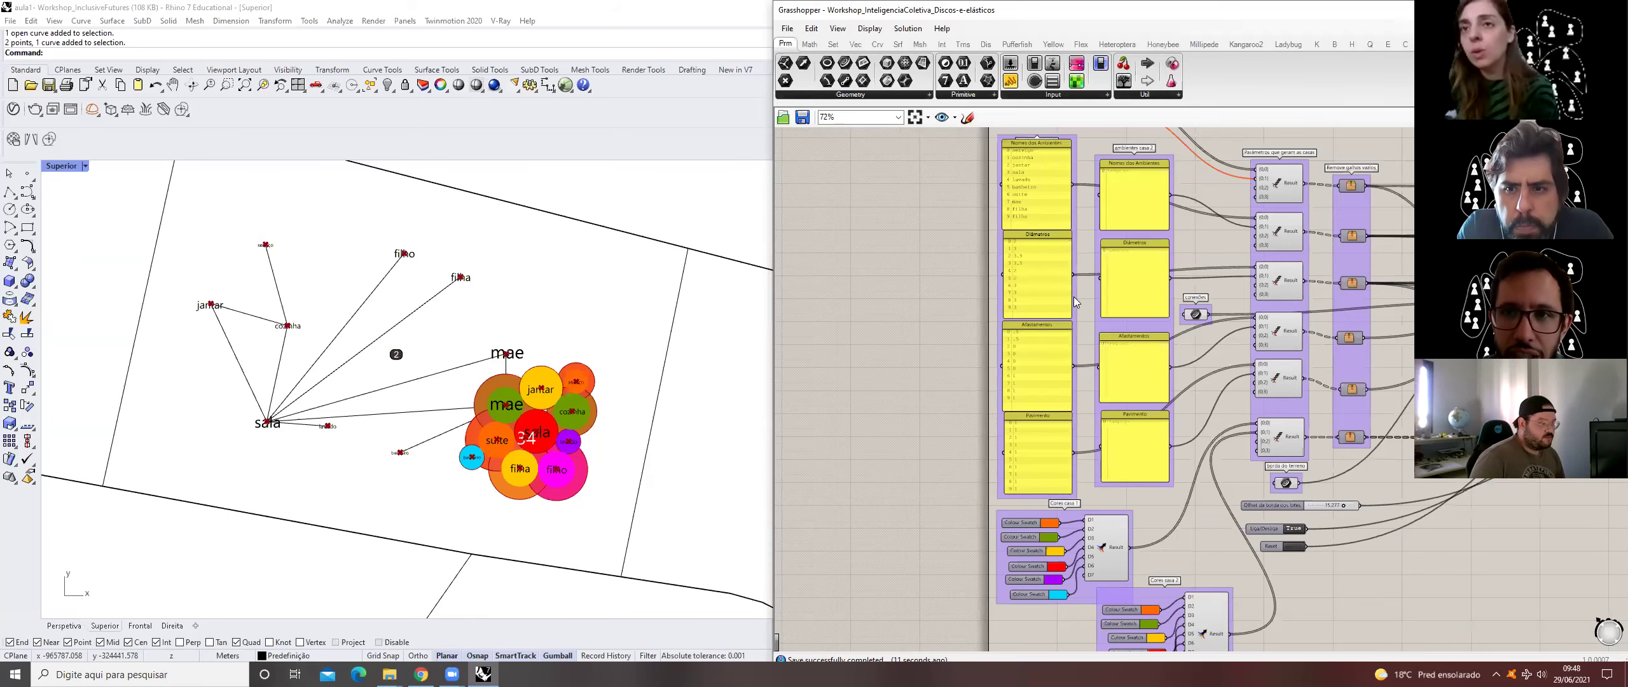
{"action": "scroll", "coordinate": [1235, 302], "scroll_direction": "up", "scroll_amount": 1}
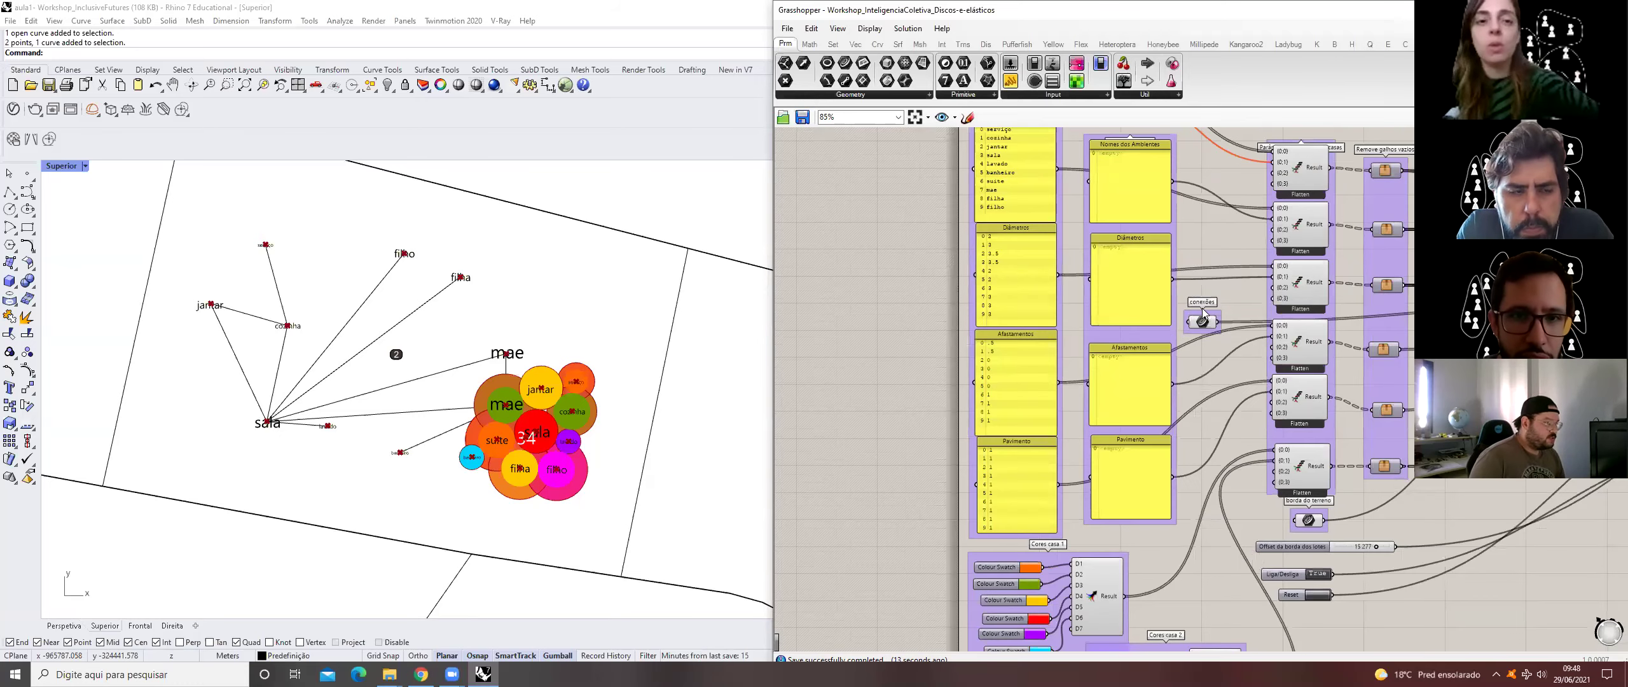
{"action": "scroll", "coordinate": [541, 431], "scroll_direction": "up", "scroll_amount": 1}
{"action": "scroll", "coordinate": [540, 431], "scroll_direction": "up", "scroll_amount": 1}
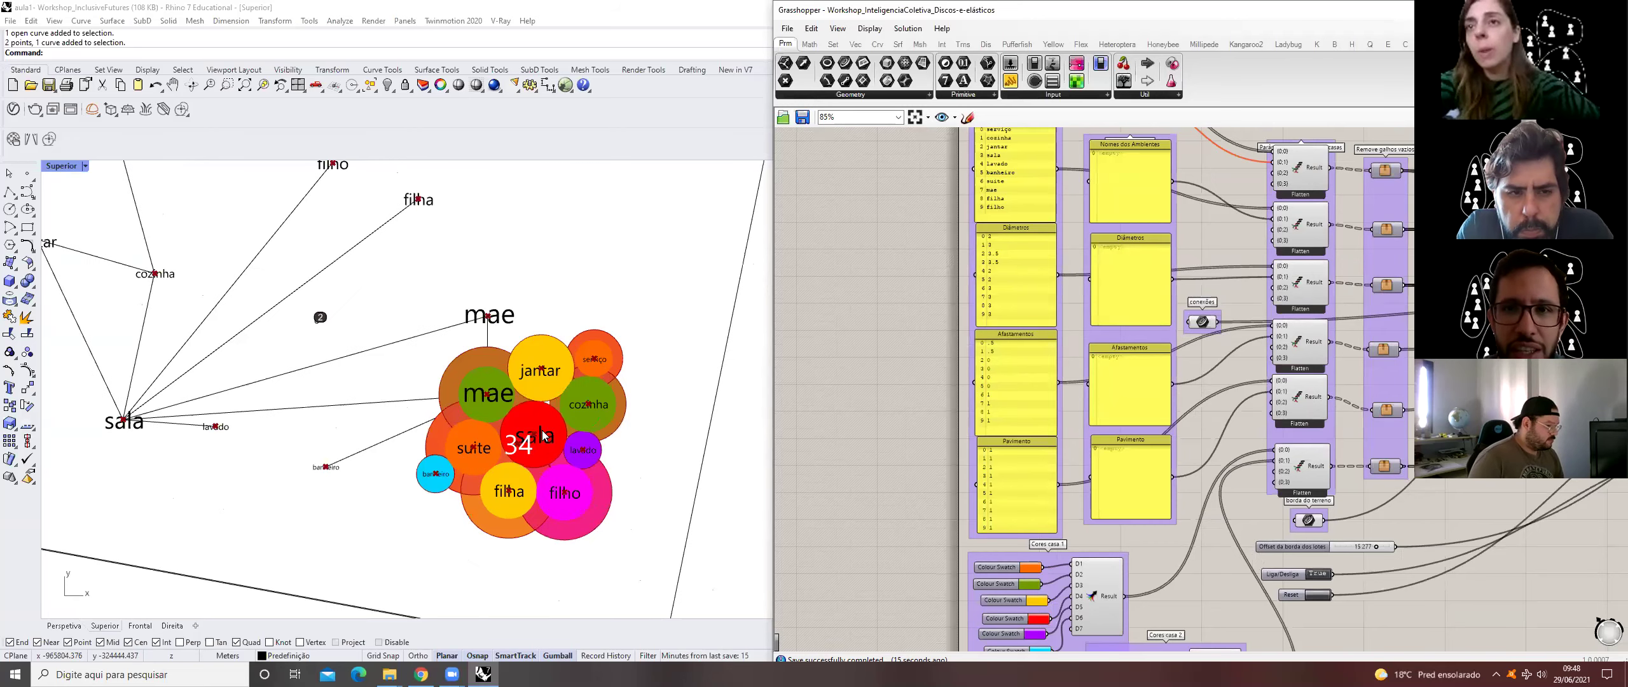
{"action": "right_click_drag", "start_coordinate": [1246, 412], "coordinate": [1202, 429]}
{"action": "right_click_drag", "start_coordinate": [1303, 411], "coordinate": [1258, 412]}
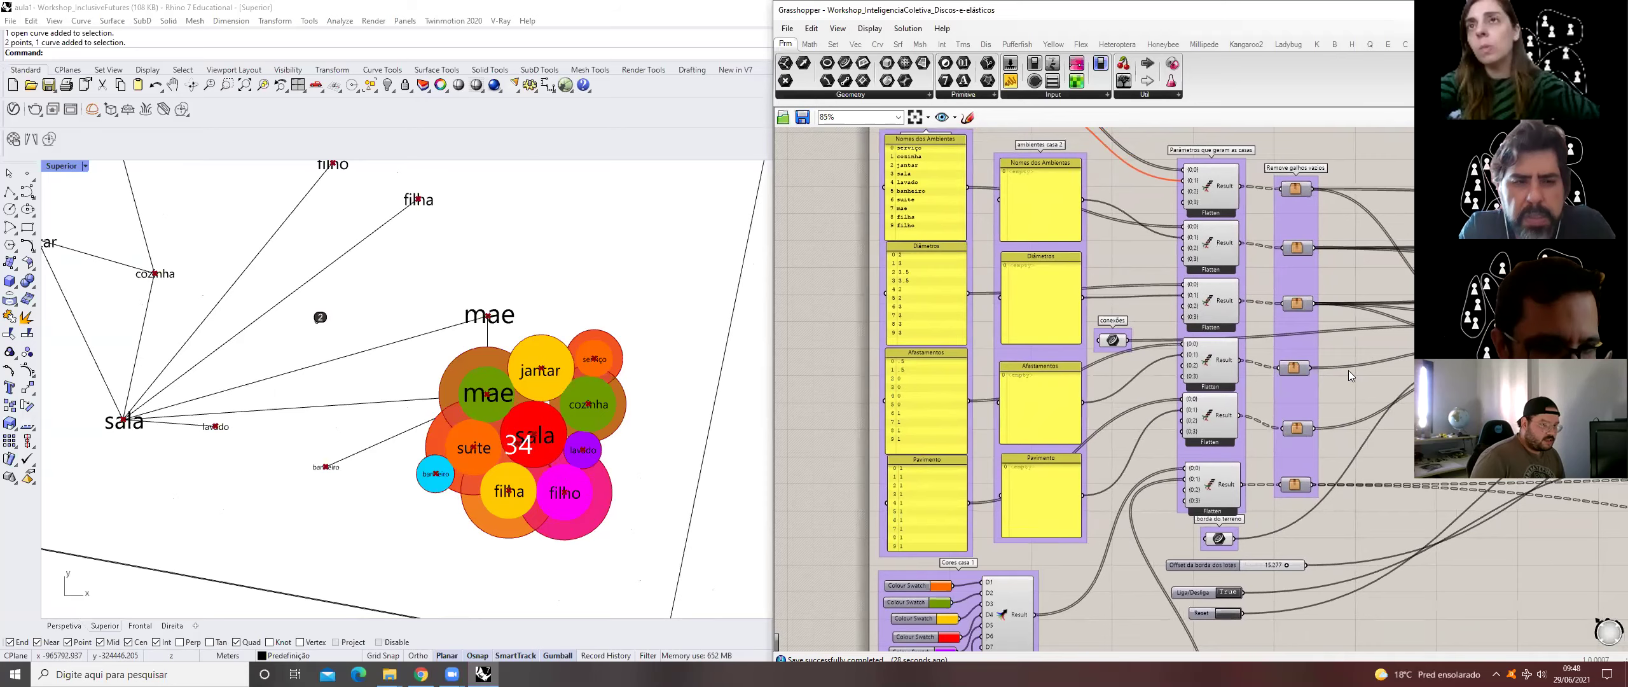
{"action": "scroll", "coordinate": [1347, 370], "scroll_direction": "down", "scroll_amount": 2}
{"action": "scroll", "coordinate": [1259, 435], "scroll_direction": "up", "scroll_amount": 4}
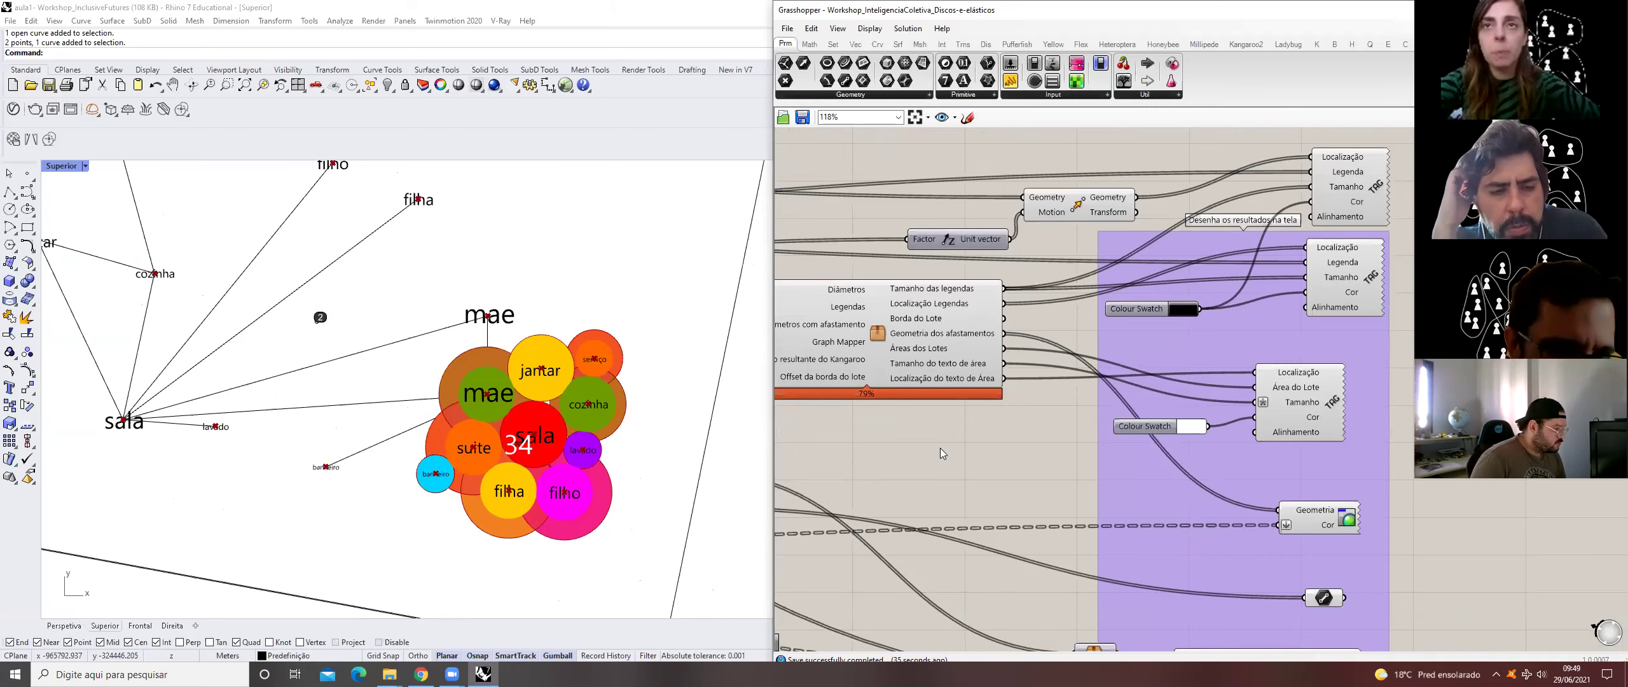
{"action": "right_click_drag", "start_coordinate": [936, 446], "coordinate": [1577, 457]}
{"action": "right_click_drag", "start_coordinate": [917, 421], "coordinate": [1142, 379]}
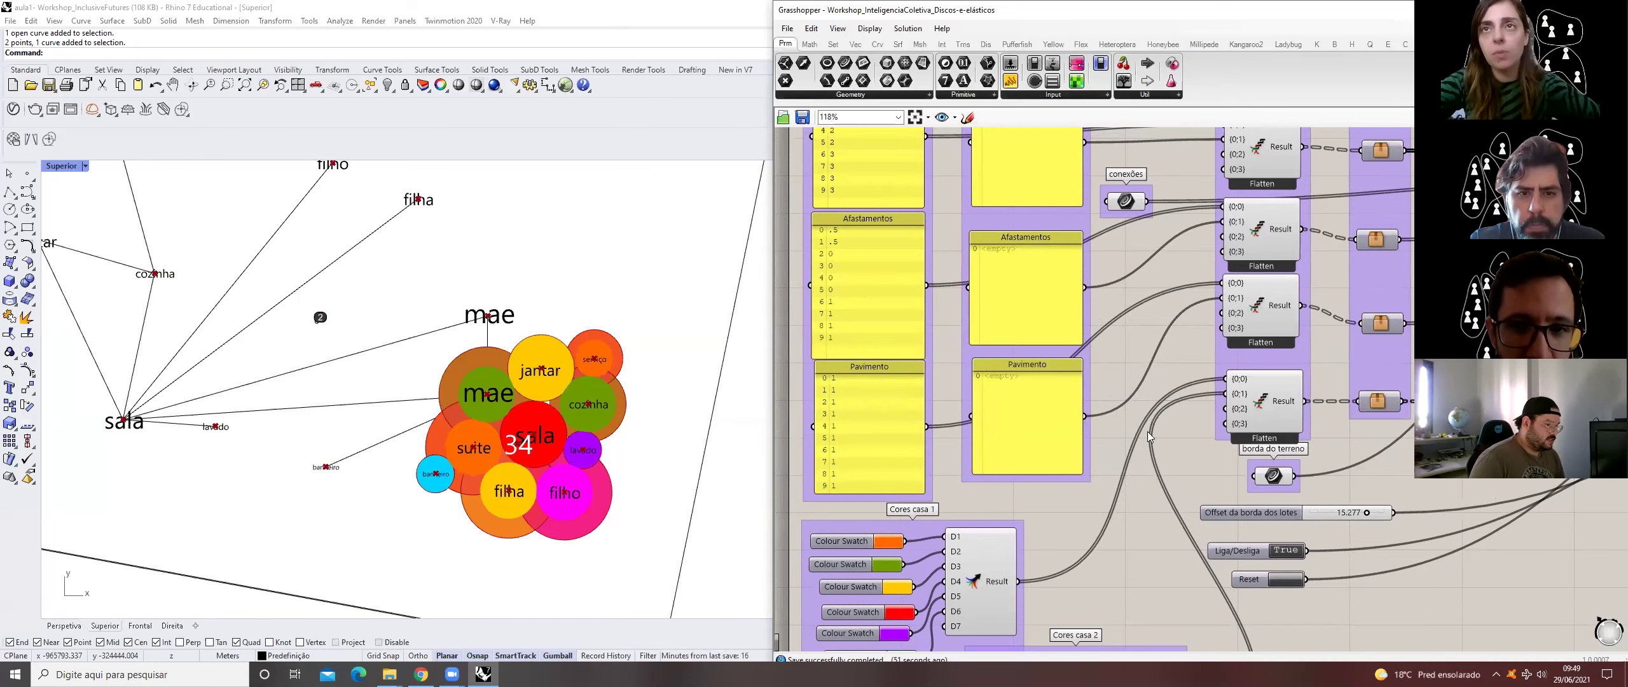
- Open the "Organizador de informações" cluster for editing
{"action": "scroll", "coordinate": [1318, 476], "scroll_direction": "down", "scroll_amount": 4}
{"action": "right_click_drag", "start_coordinate": [1318, 475], "coordinate": [952, 363]}
{"action": "scroll", "coordinate": [1297, 544], "scroll_direction": "up", "scroll_amount": 4}
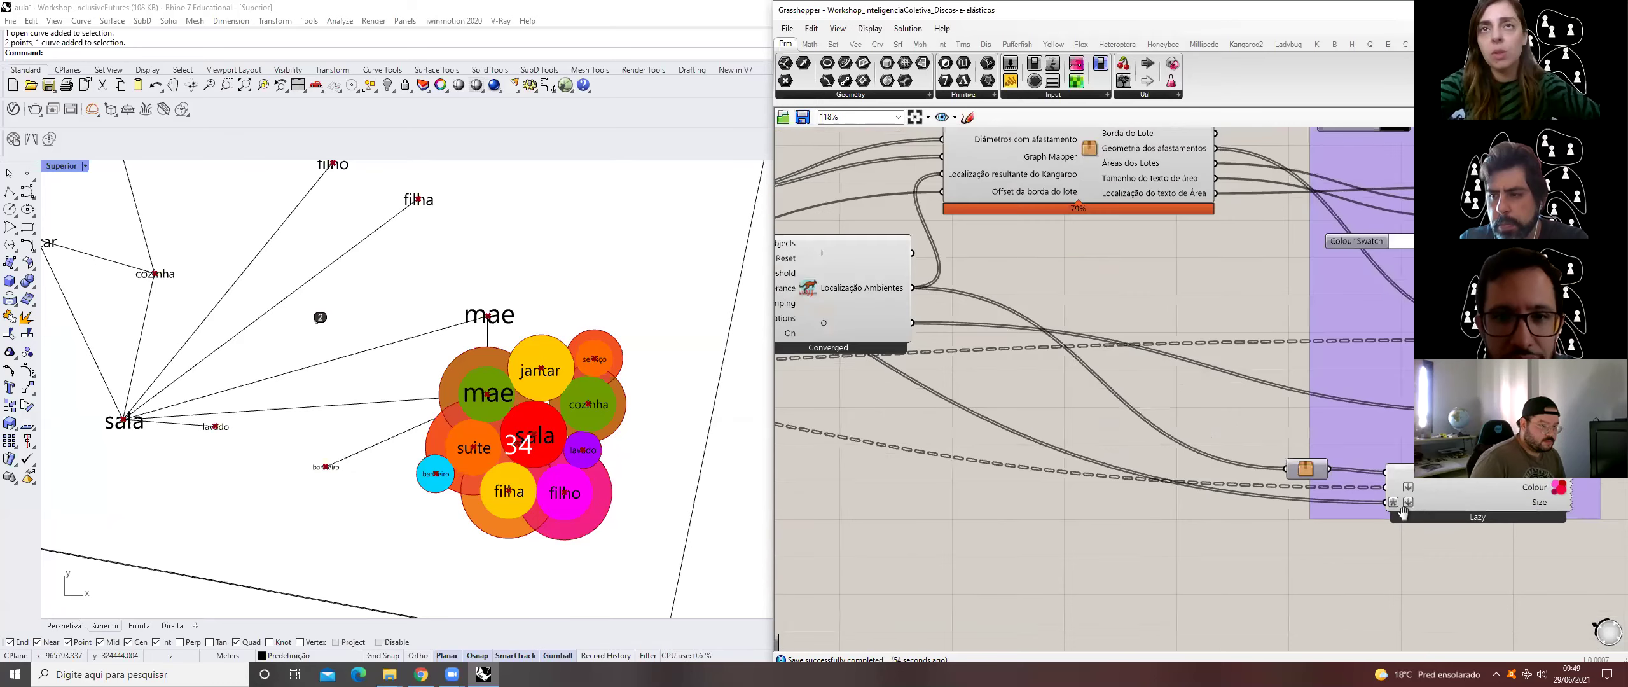
{"action": "mouse_move", "coordinate": [1297, 537]}
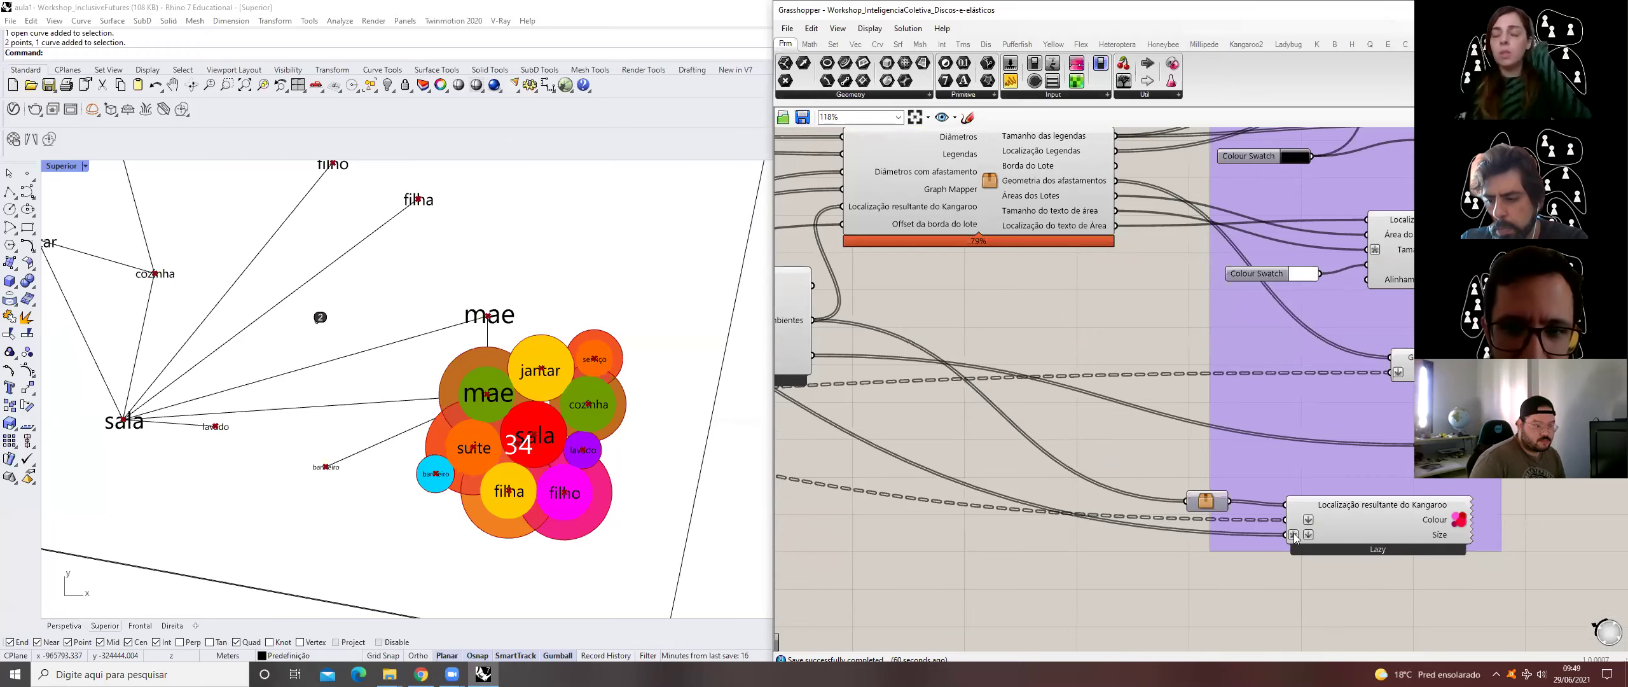
{"action": "scroll", "coordinate": [1211, 556], "scroll_direction": "down", "scroll_amount": 4}
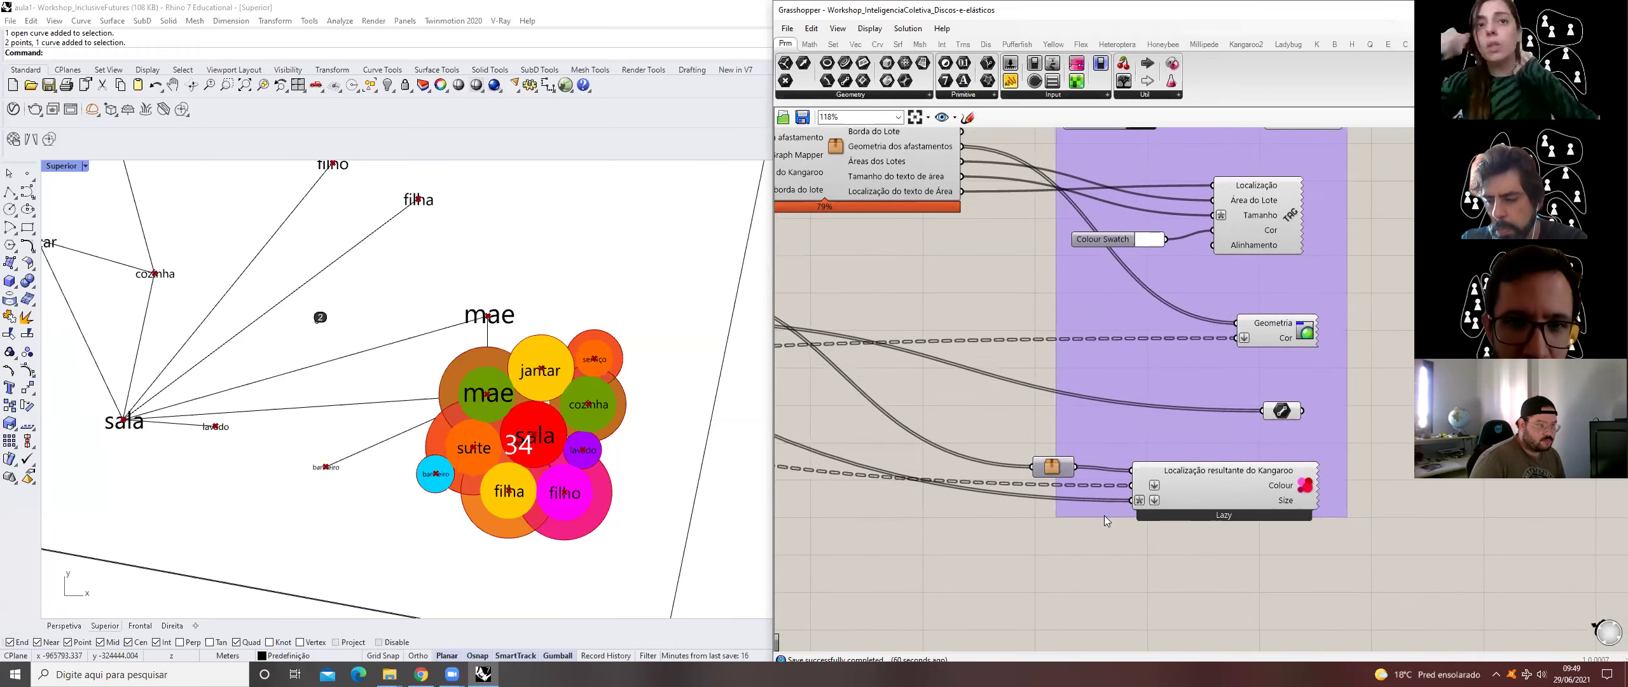
{"action": "scroll", "coordinate": [977, 333], "scroll_direction": "up", "scroll_amount": 6}
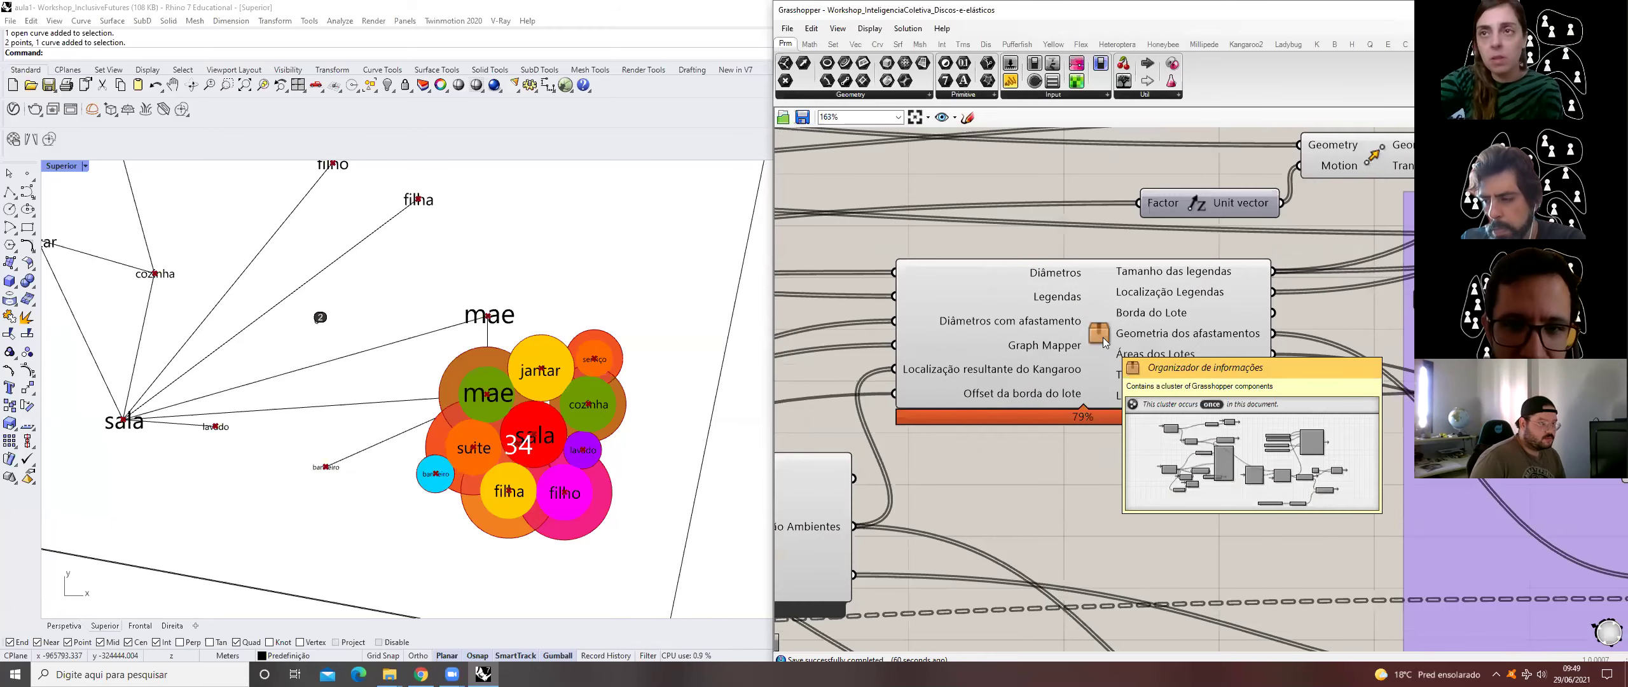
{"action": "double_click", "coordinate": [1103, 338]}
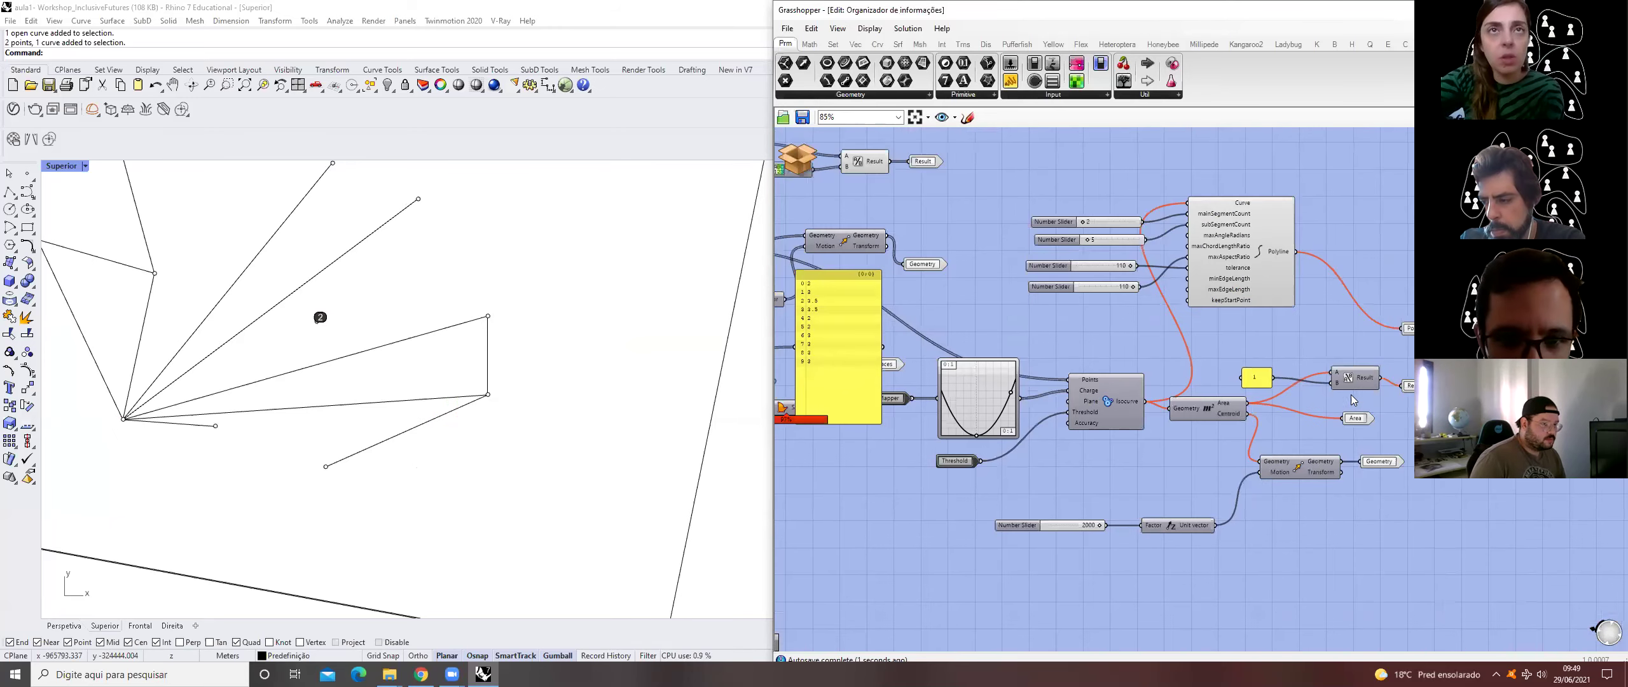
- Set the panel beside the Area component to .1 inside the cluster and return to the main definition
{"action": "scroll", "coordinate": [1352, 400], "scroll_direction": "up", "scroll_amount": 2}
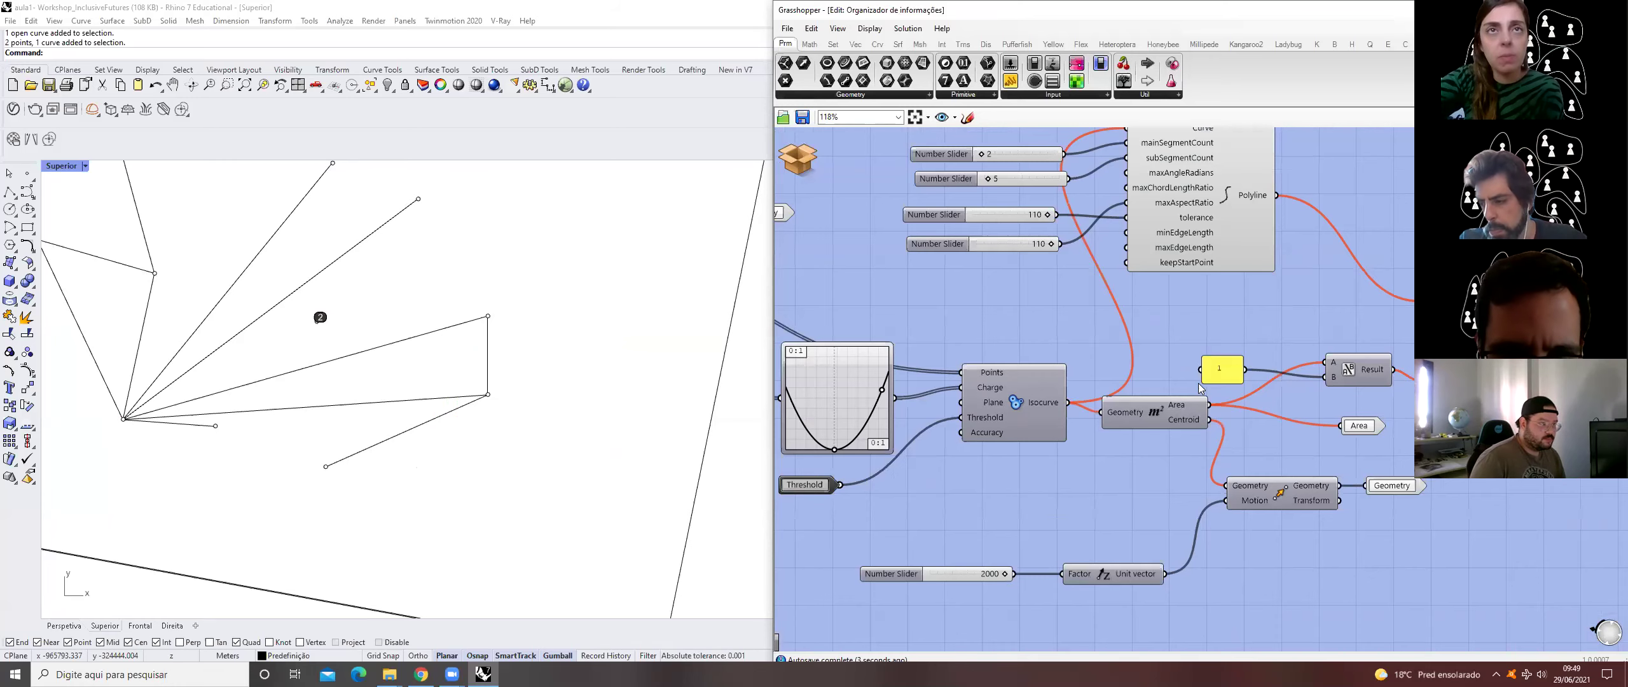
{"action": "right_click_drag", "start_coordinate": [1202, 389], "coordinate": [1283, 409]}
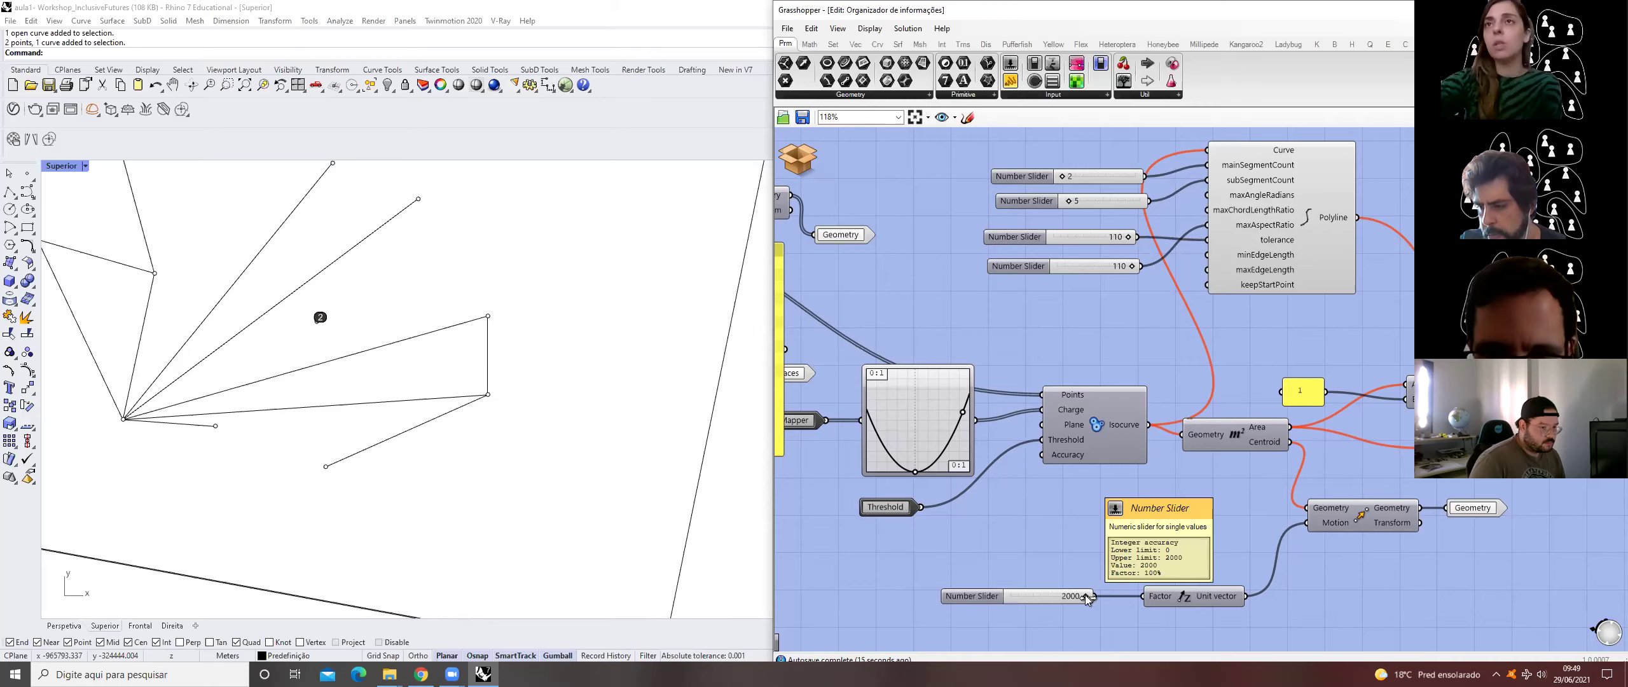
{"action": "left_click", "coordinate": [1298, 395]}
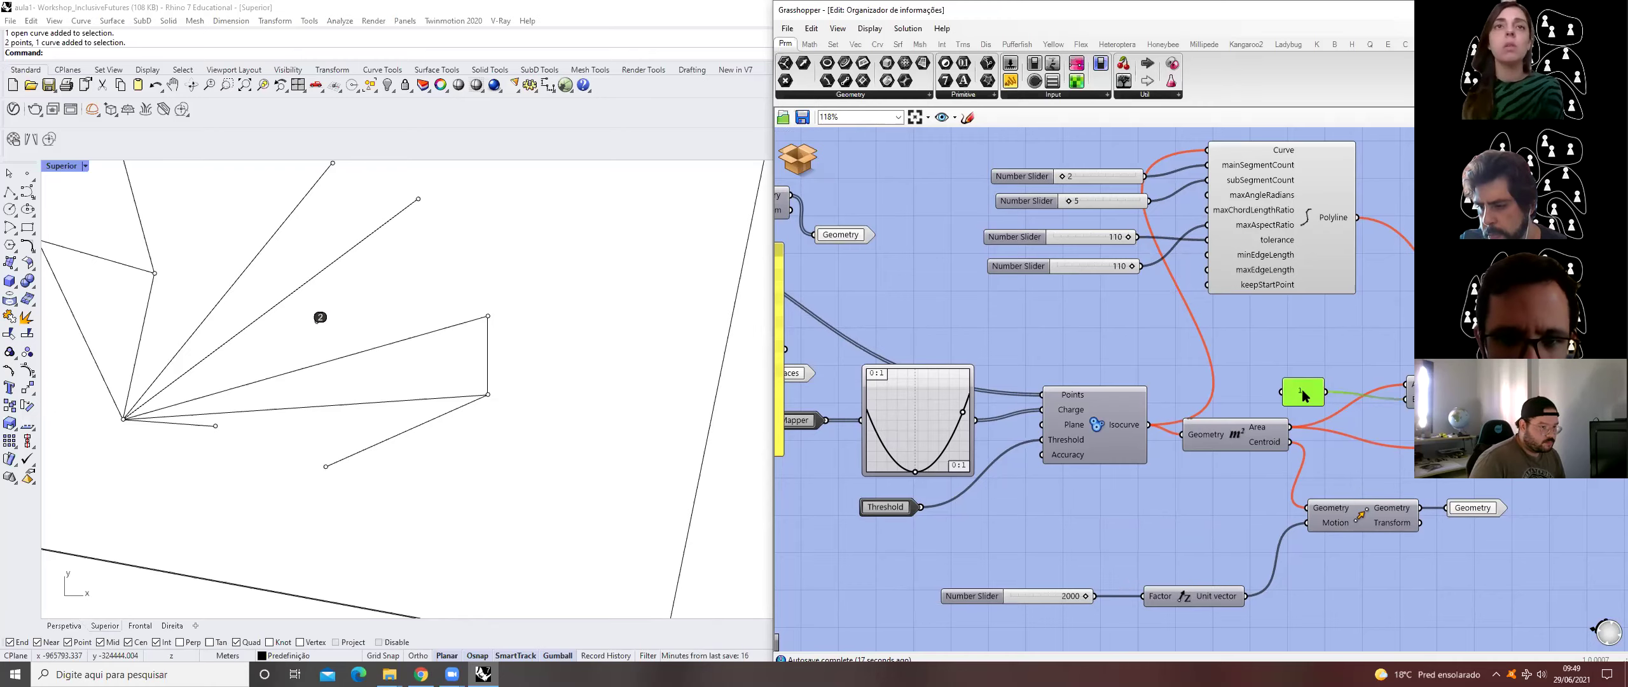
{"action": "double_click", "coordinate": [1301, 394]}
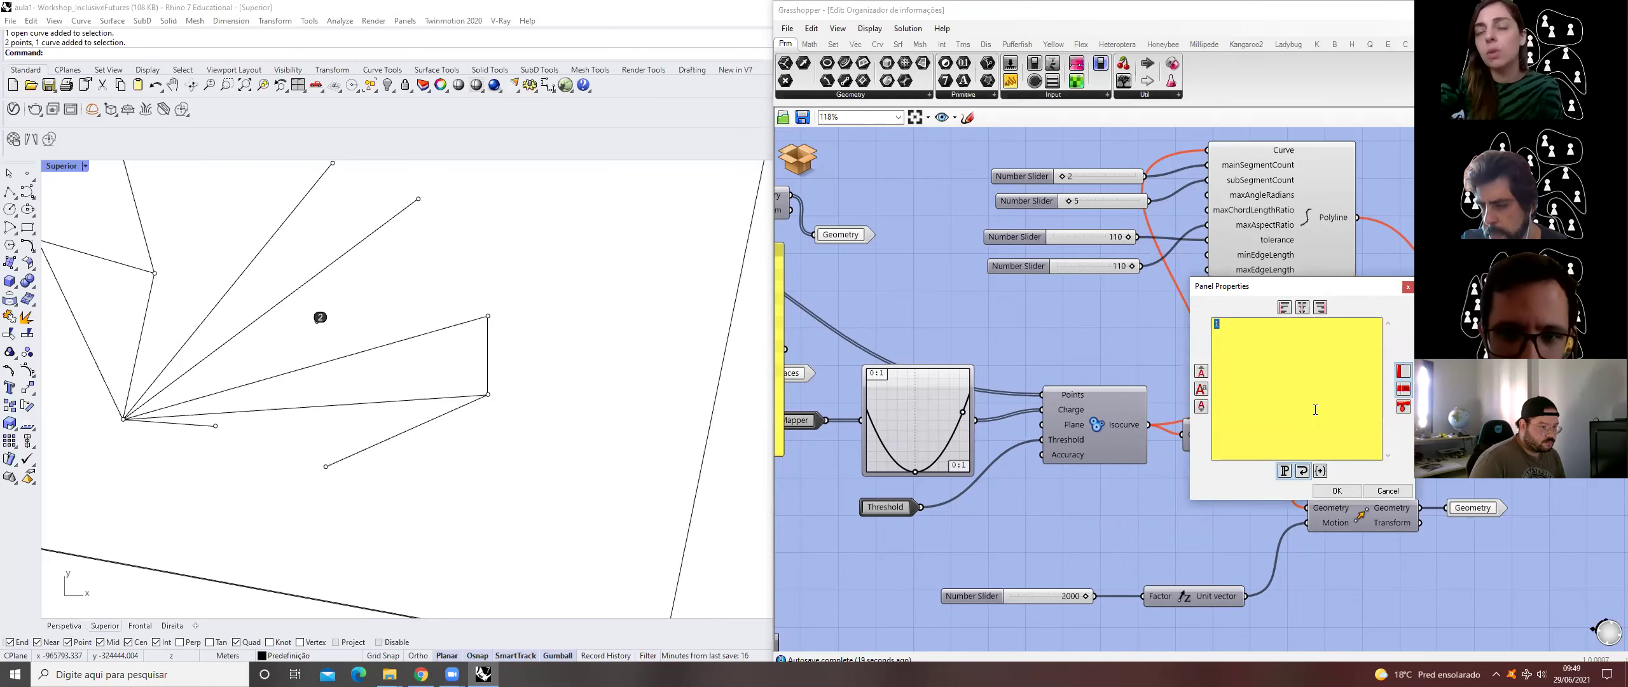
{"action": "type", "text": ".1"}
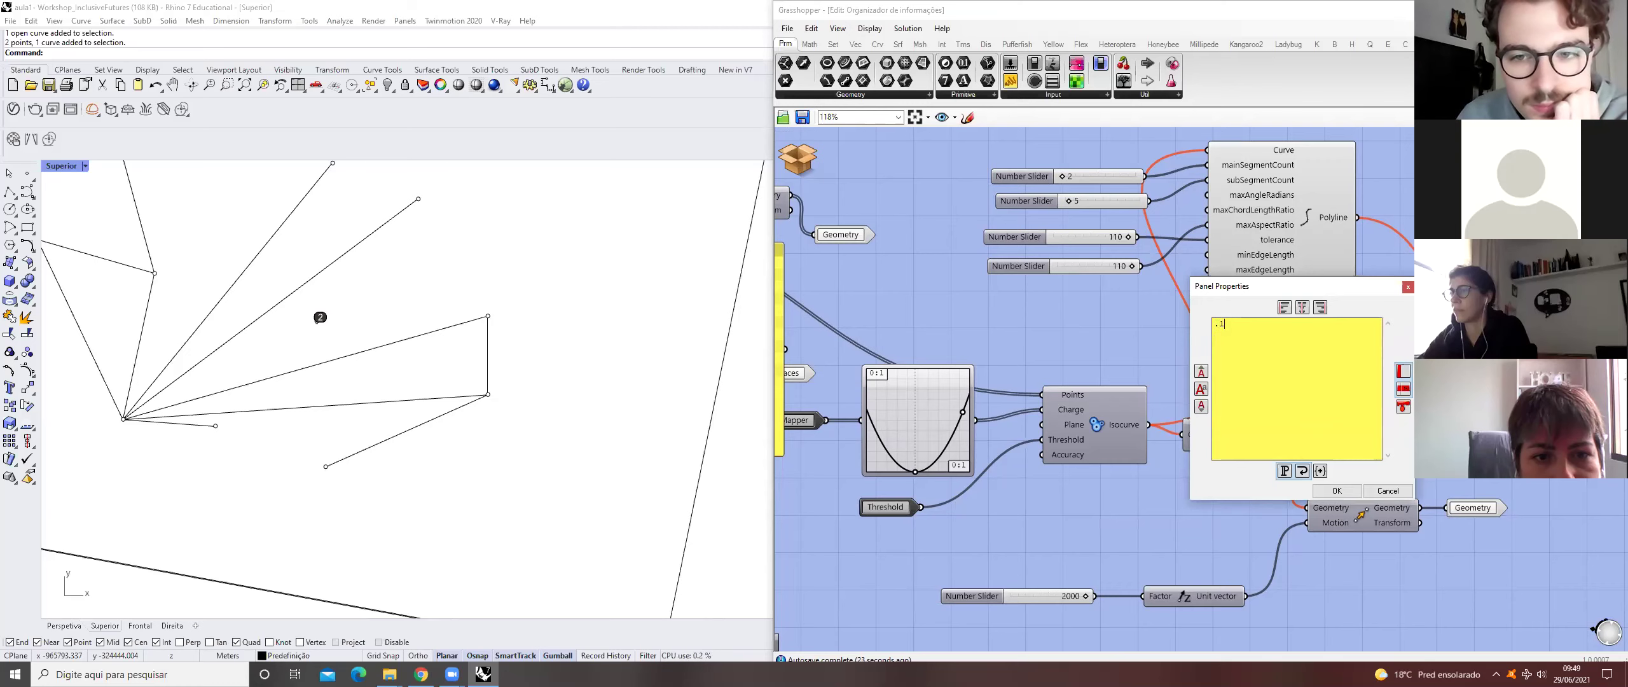
{"action": "left_click", "coordinate": [1336, 489]}
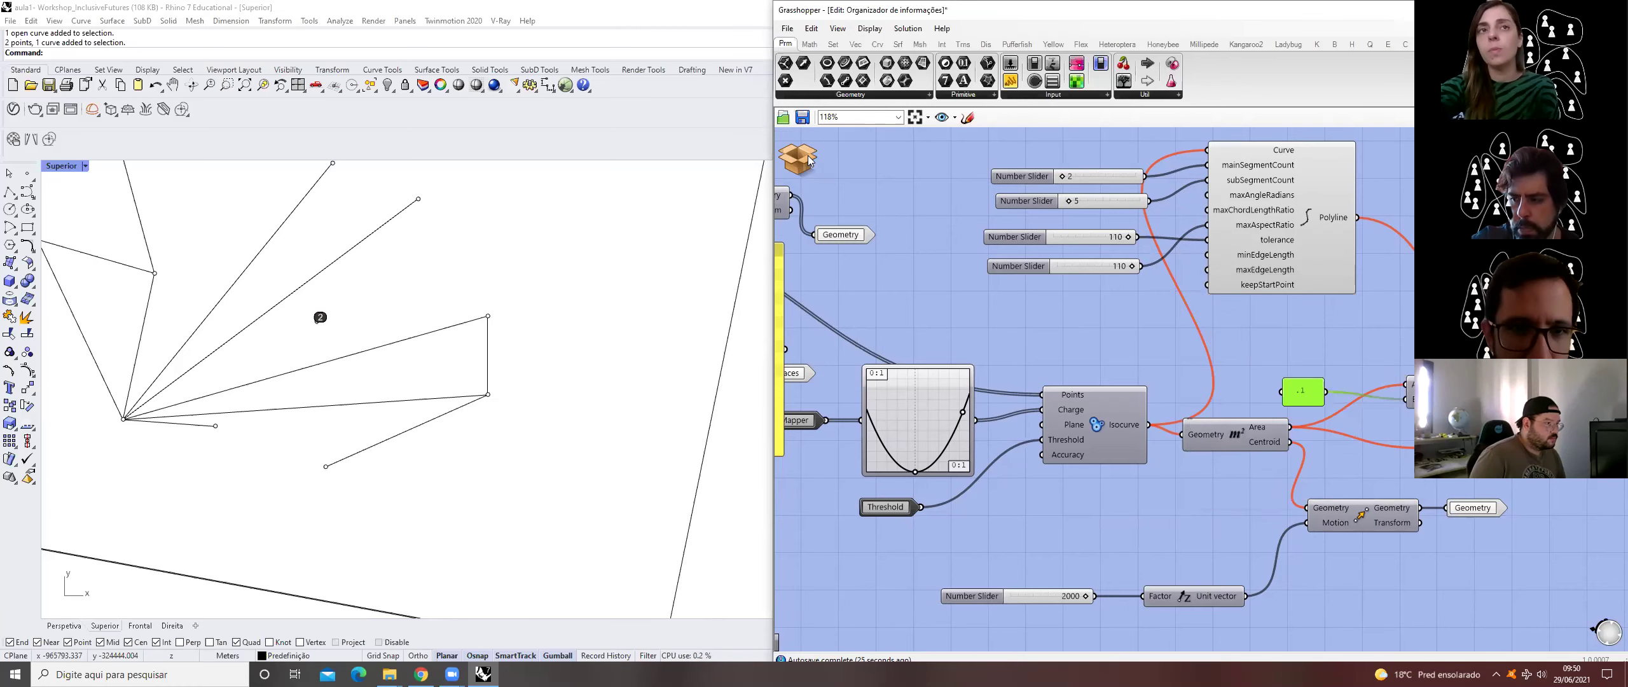
{"action": "left_click", "coordinate": [806, 159]}
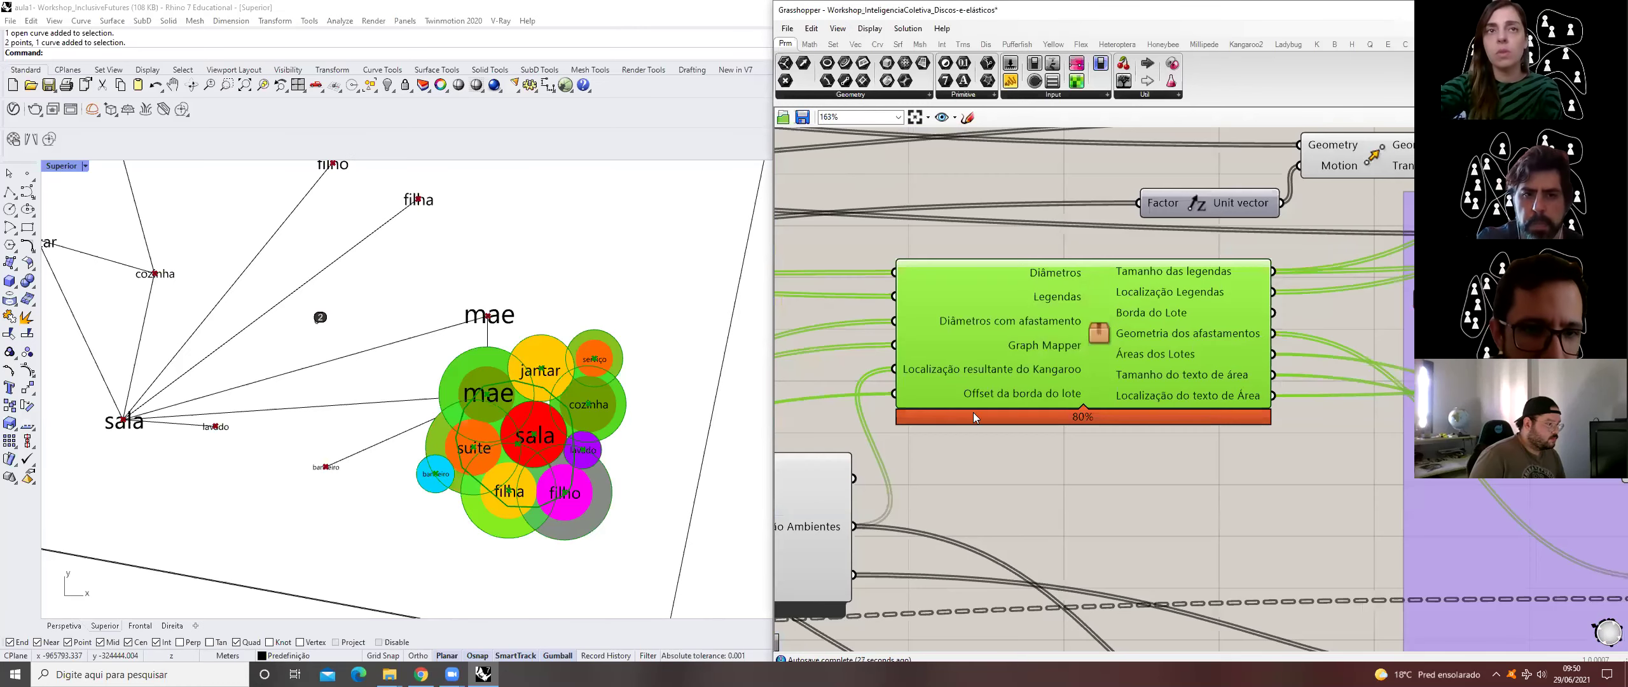
- Reset the Kangaroo simulation and pull the room circles toward the "mae" and "suite" nodes in the Rhino view
{"action": "scroll", "coordinate": [1147, 391], "scroll_direction": "down", "scroll_amount": 5}
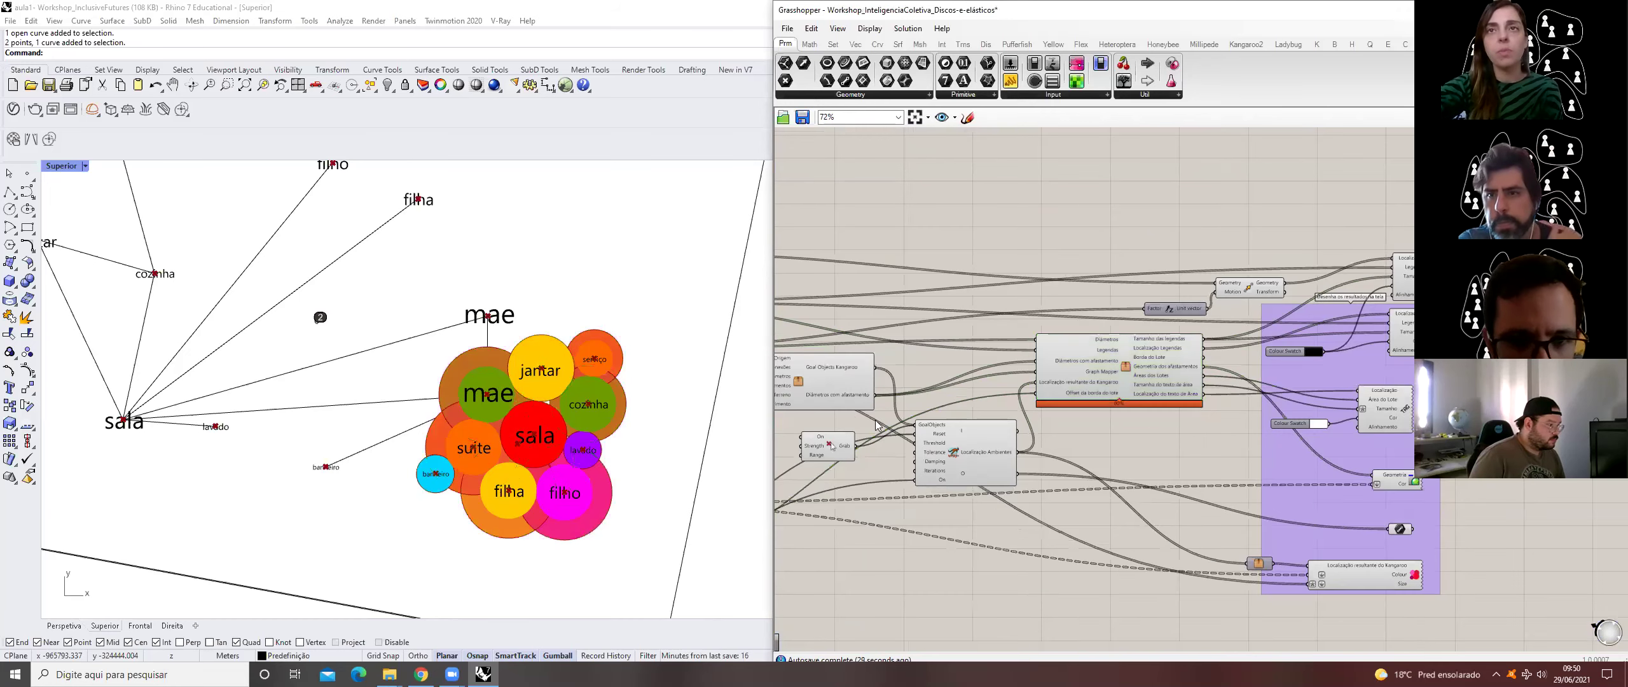
{"action": "right_click_drag", "start_coordinate": [979, 447], "coordinate": [1392, 378]}
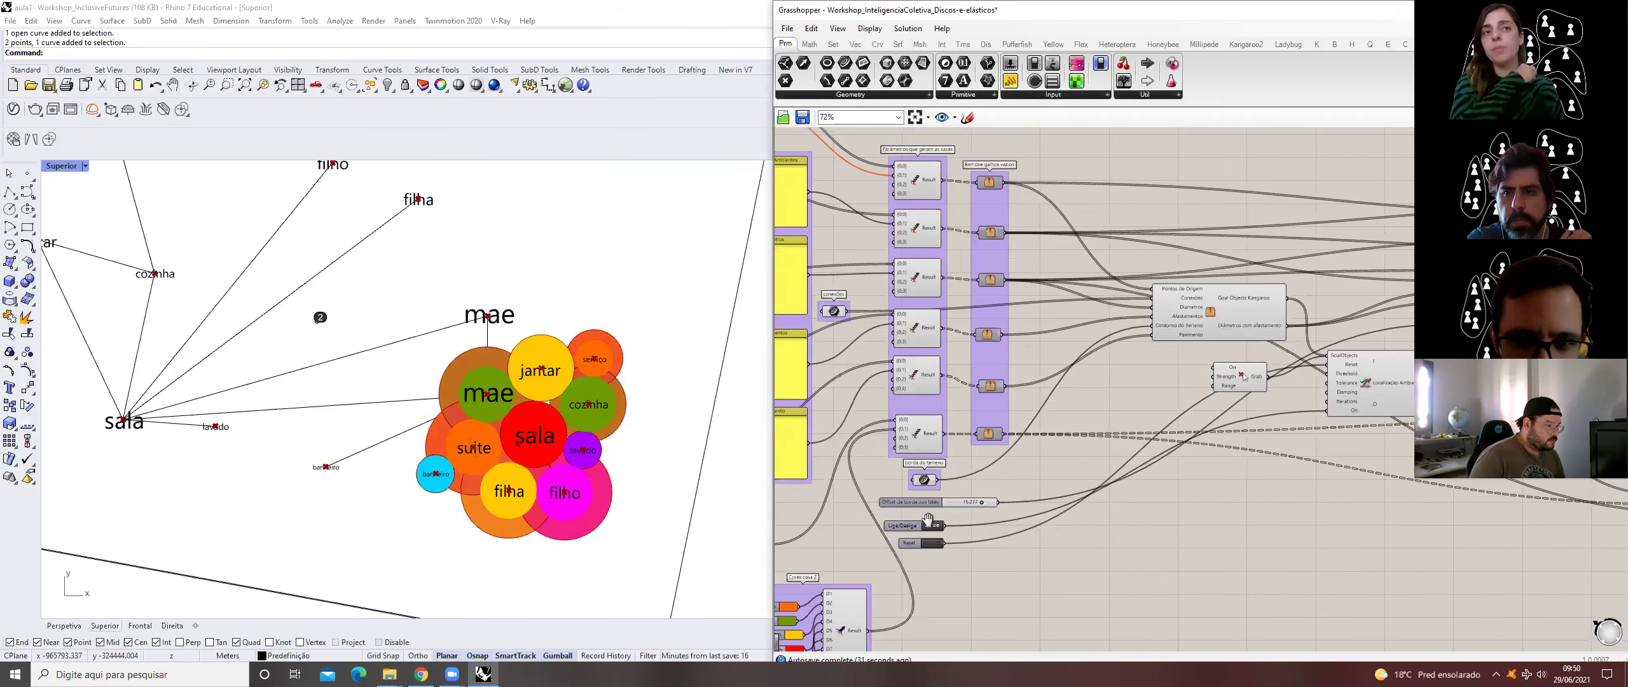
{"action": "left_click", "coordinate": [932, 542]}
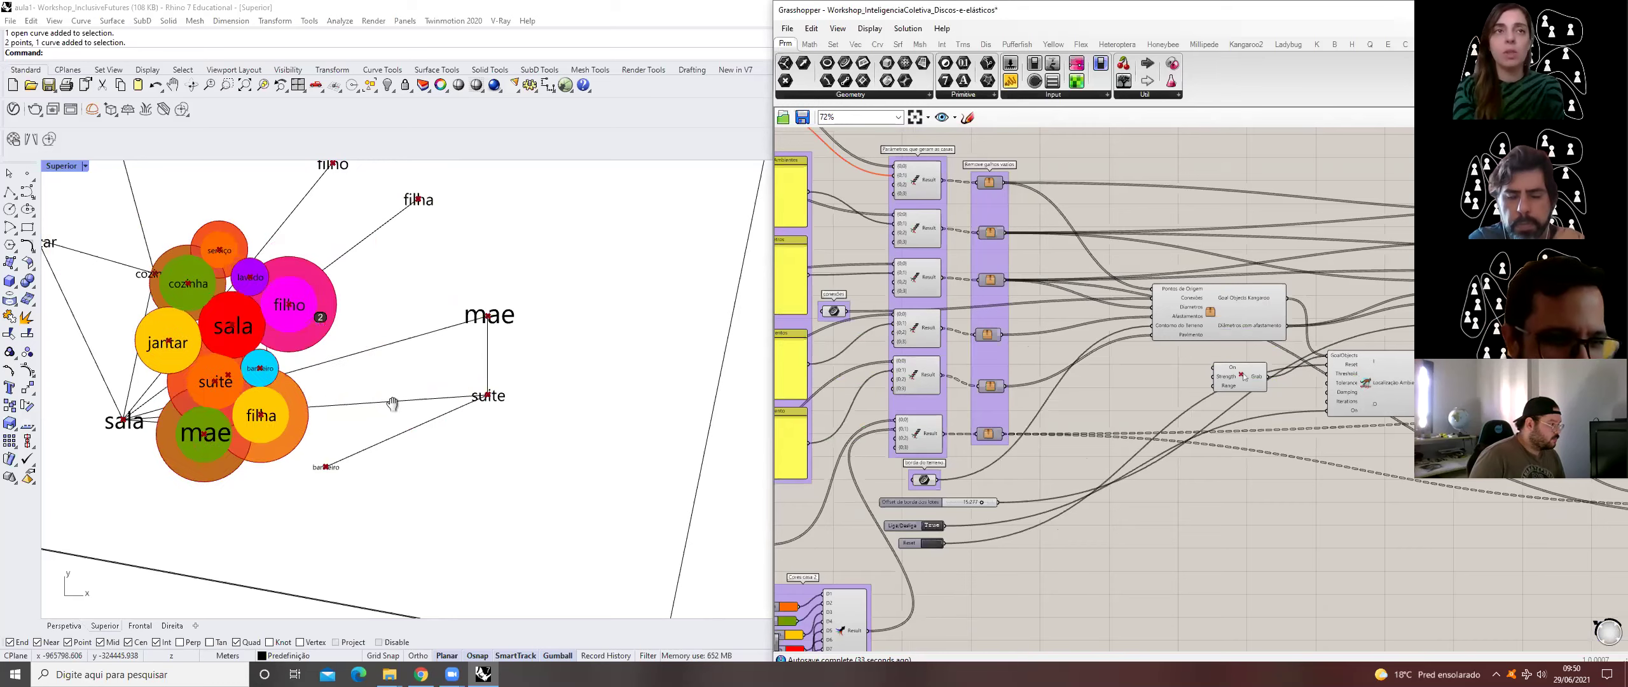
{"action": "left_click_drag", "start_coordinate": [393, 359], "coordinate": [487, 375]}
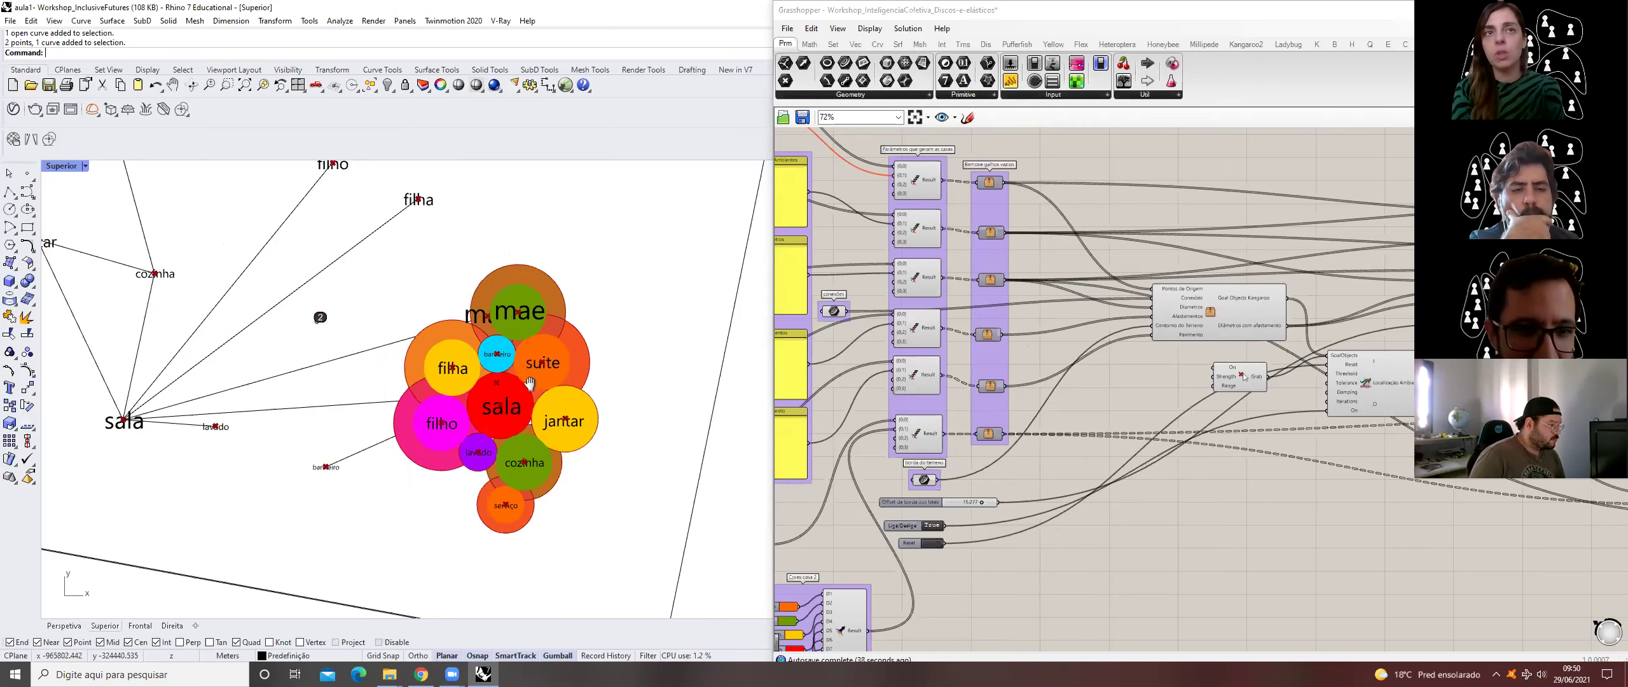
- Set the expression on the Tamanho input of the lot-area text tag to x/100+1
{"action": "scroll", "coordinate": [1175, 350], "scroll_direction": "up", "scroll_amount": 3}
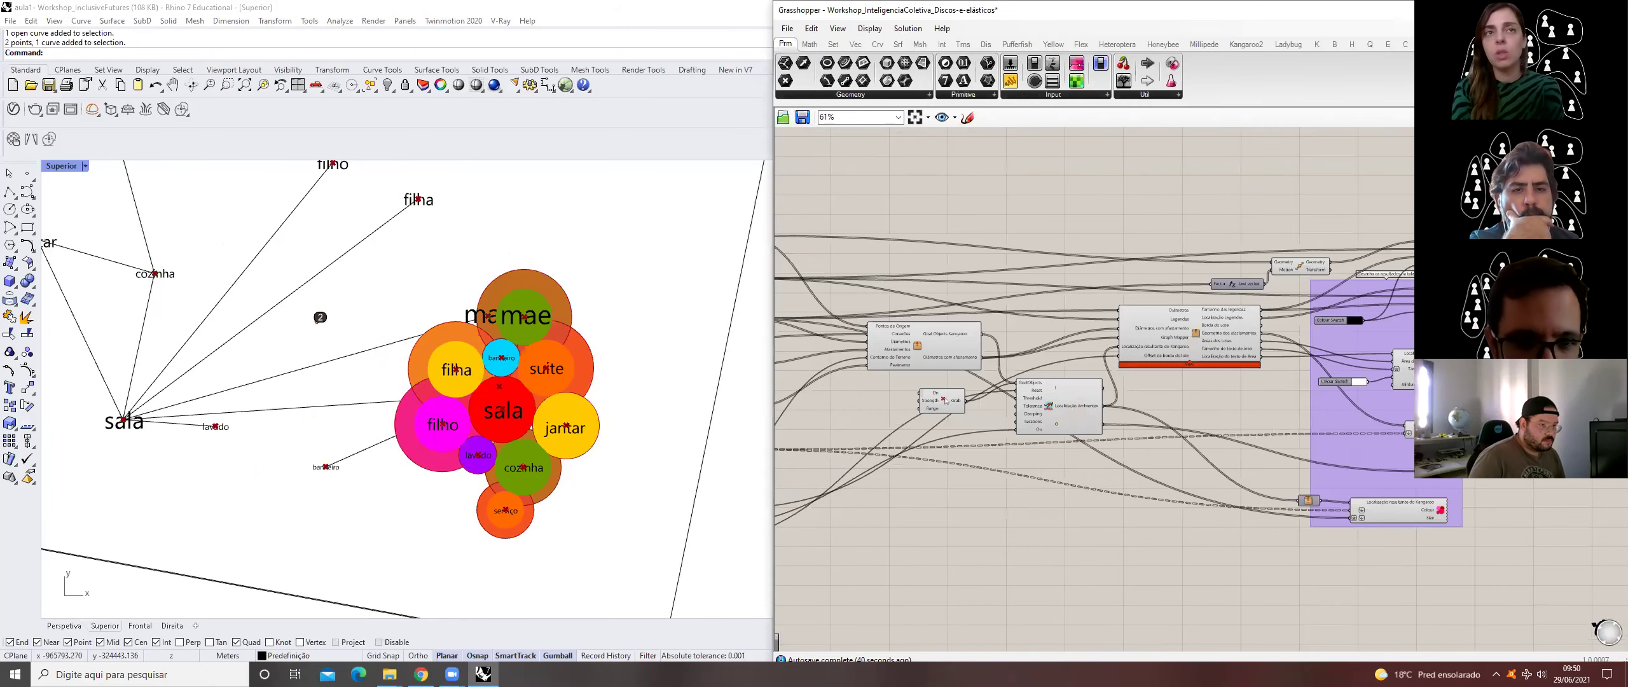
{"action": "scroll", "coordinate": [1334, 405], "scroll_direction": "up", "scroll_amount": 2}
{"action": "right_click", "coordinate": [1333, 405]}
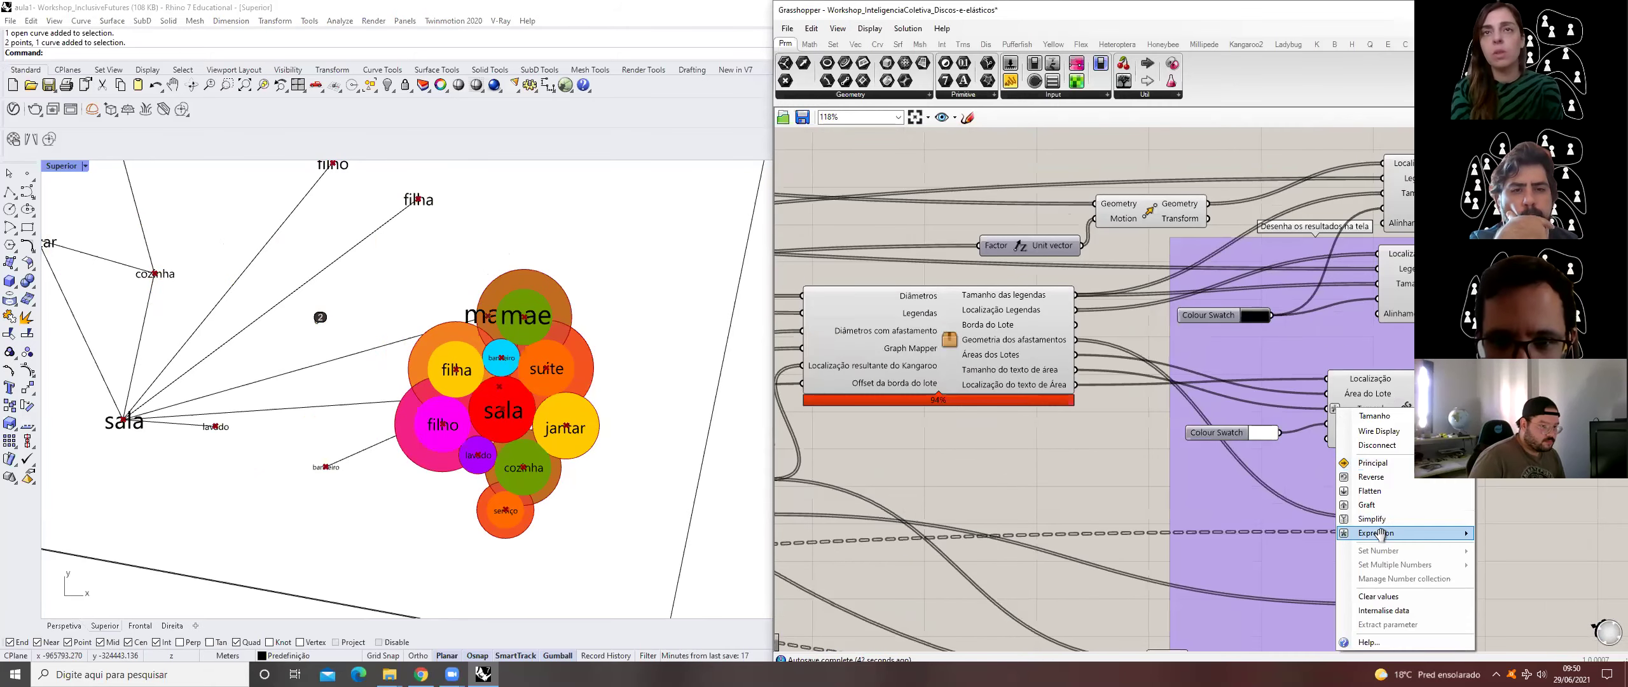
{"action": "mouse_move", "coordinate": [1383, 533]}
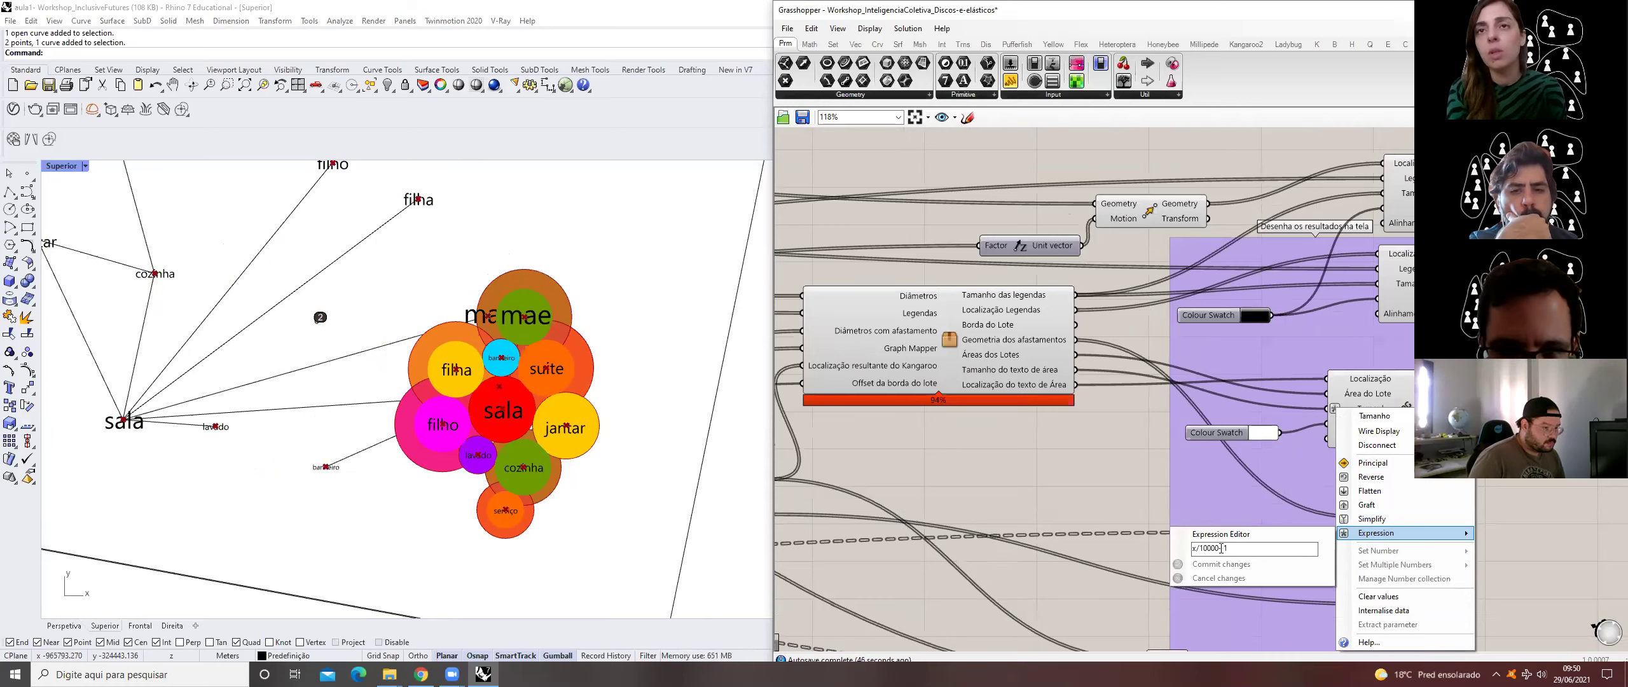
{"action": "key", "text": "BackSpace"}
{"action": "type", "text": "+"}
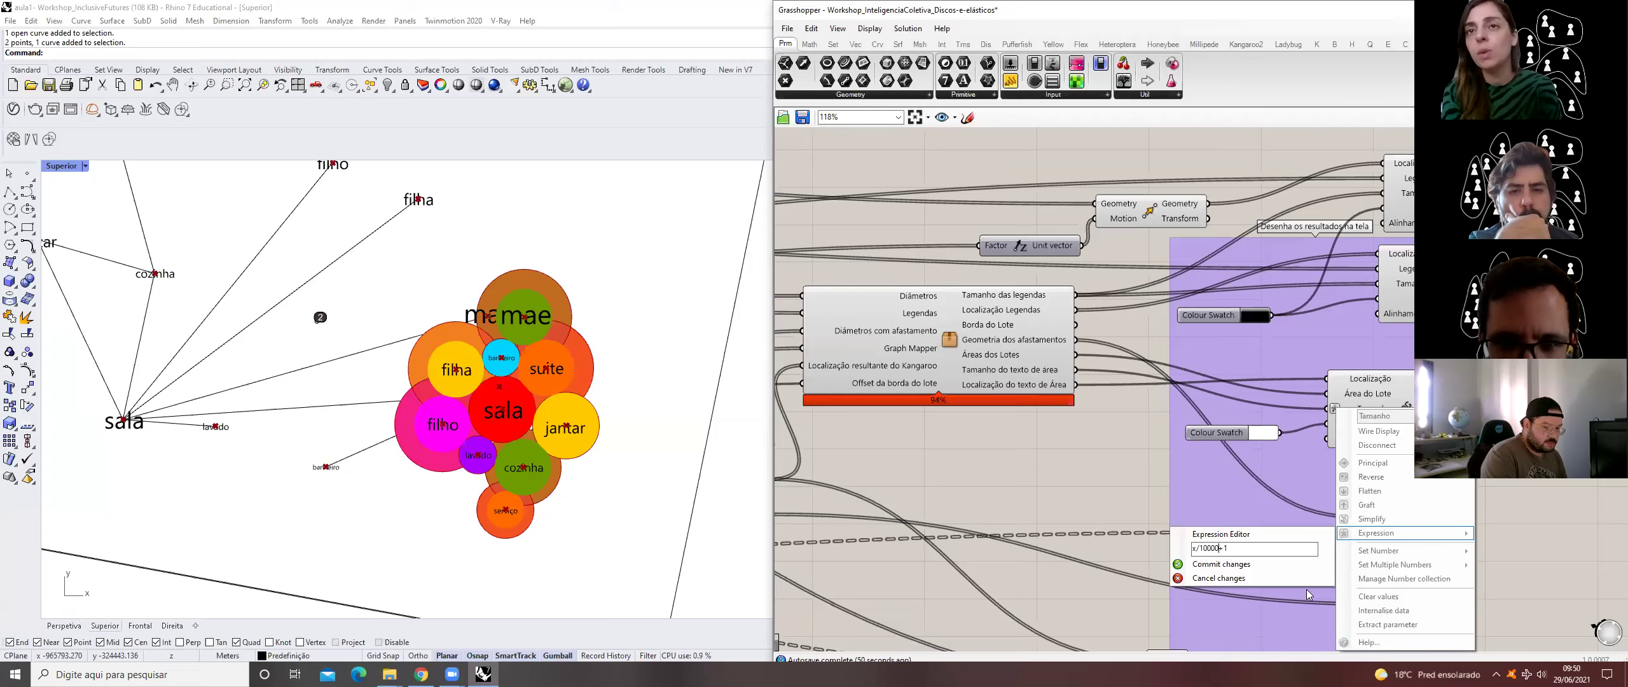
{"action": "key", "text": "BackSpace"}
{"action": "key", "text": "BackSpace"}
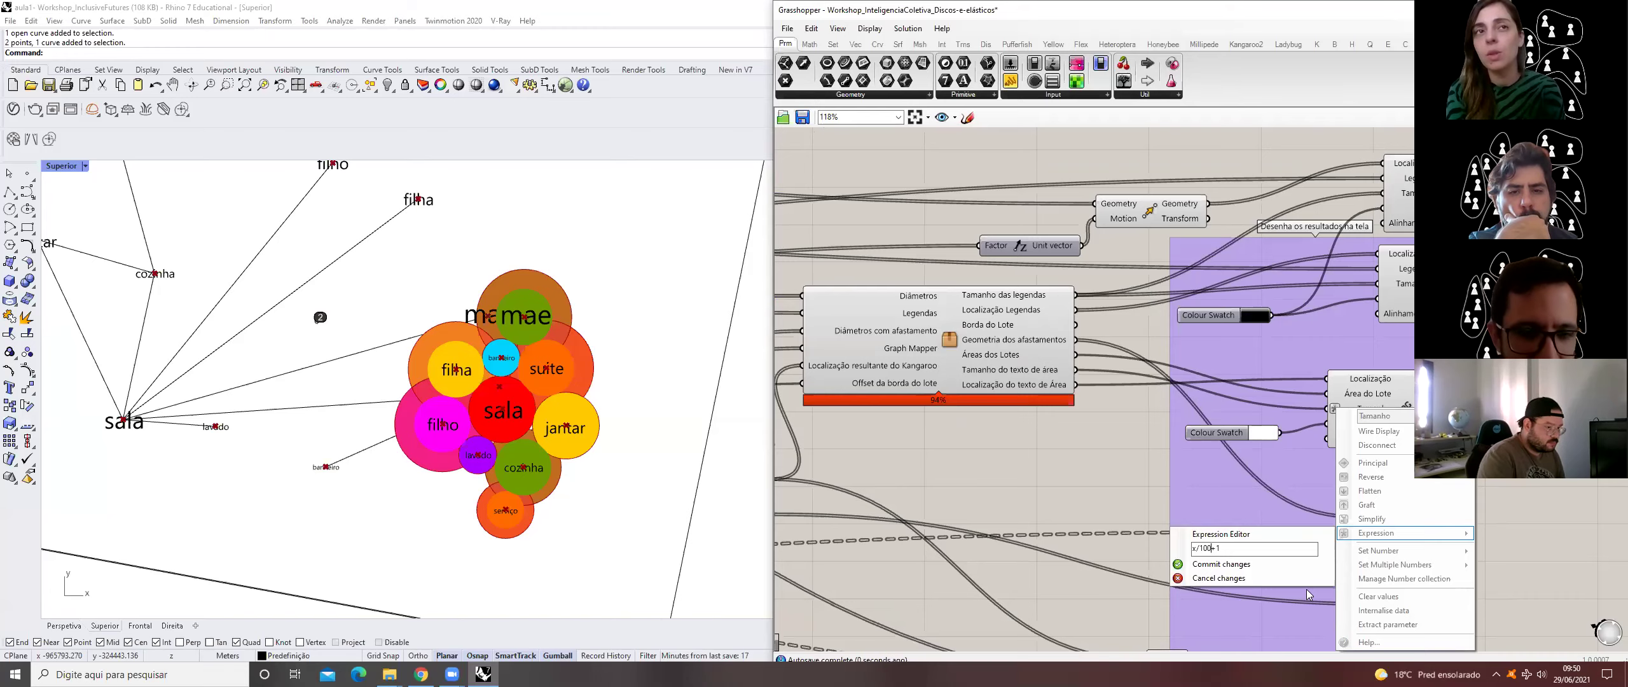
{"action": "left_click", "coordinate": [1259, 564]}
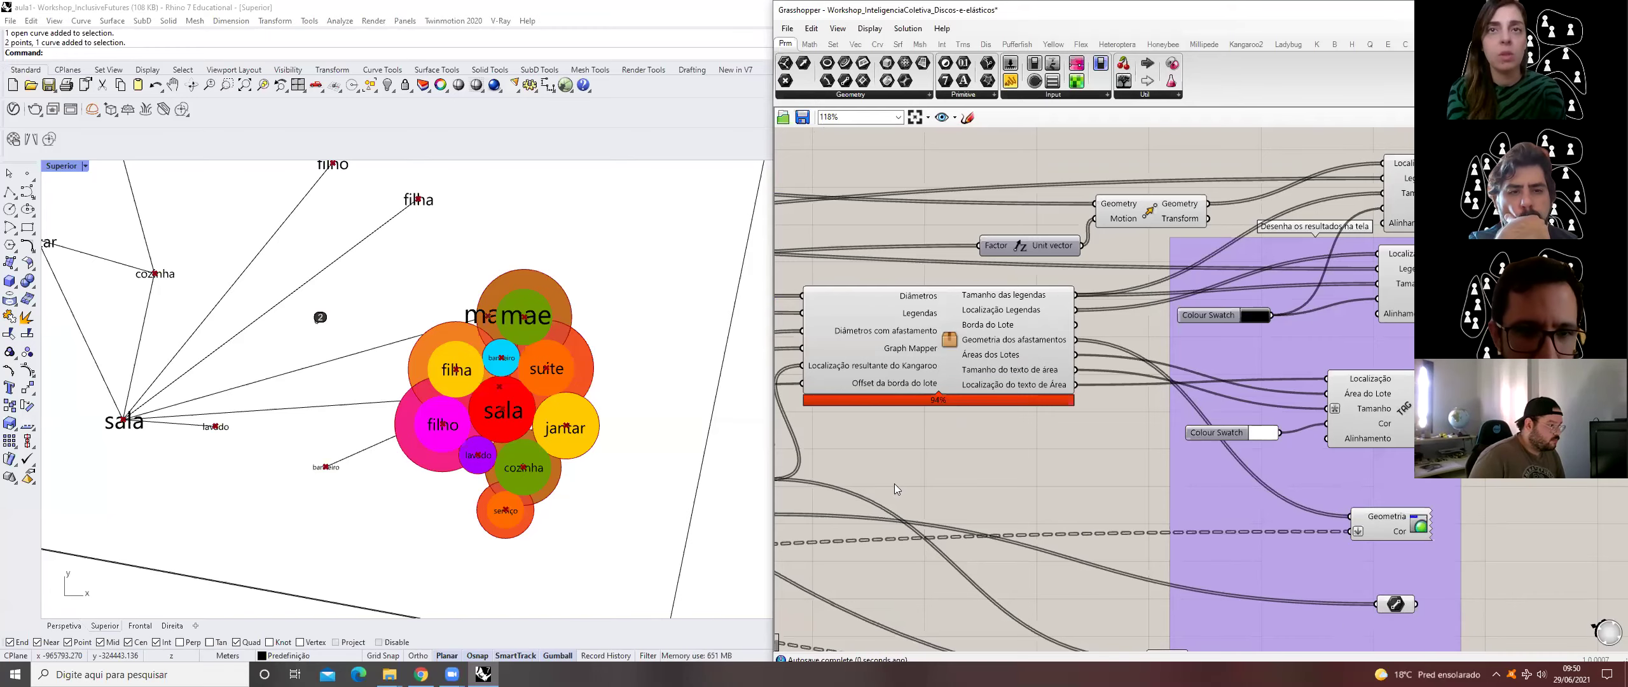
- Restart the simulation with Reset and pull the circle cluster to the middle of the connection graph
{"action": "scroll", "coordinate": [1242, 365], "scroll_direction": "down", "scroll_amount": 5}
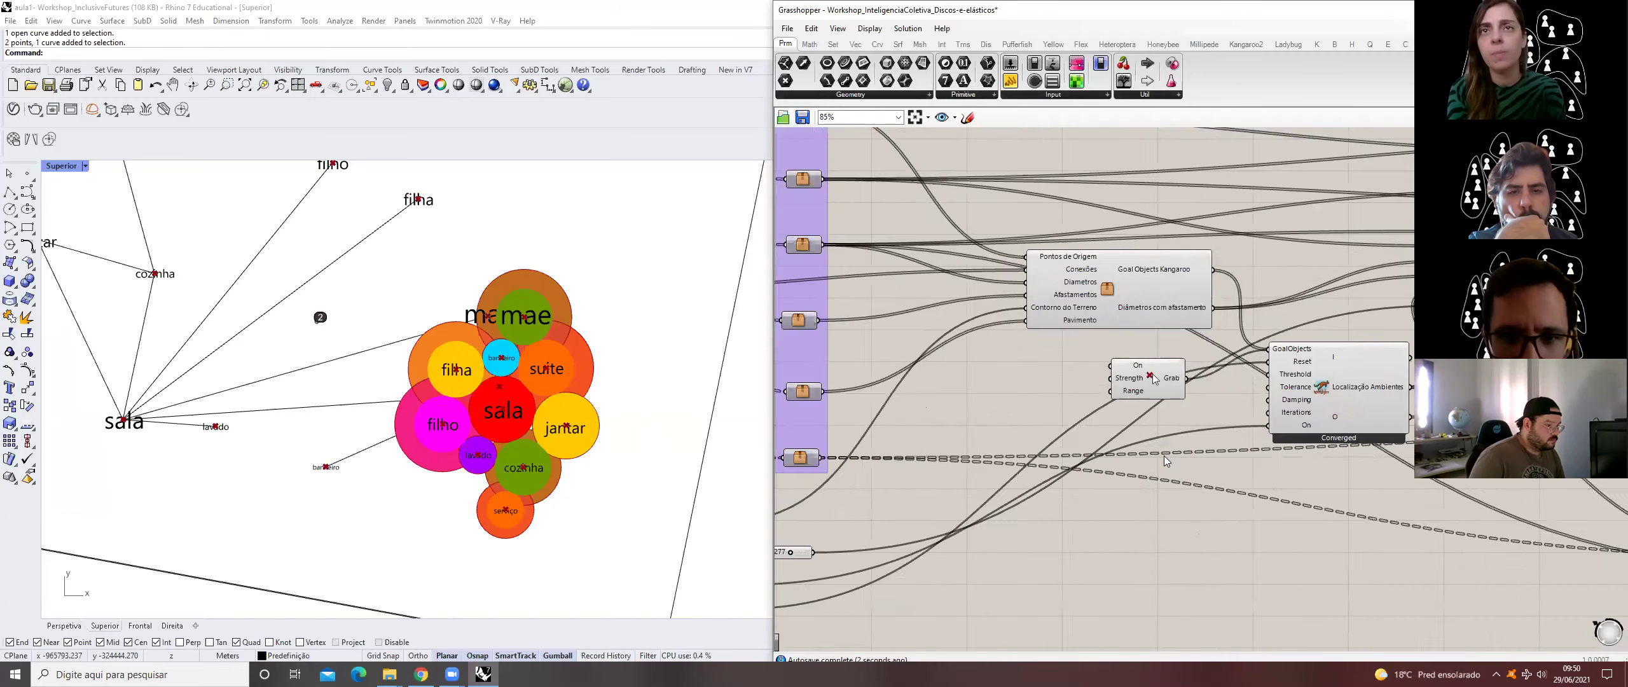
{"action": "scroll", "coordinate": [1087, 497], "scroll_direction": "up", "scroll_amount": 5}
{"action": "left_click", "coordinate": [1086, 503]}
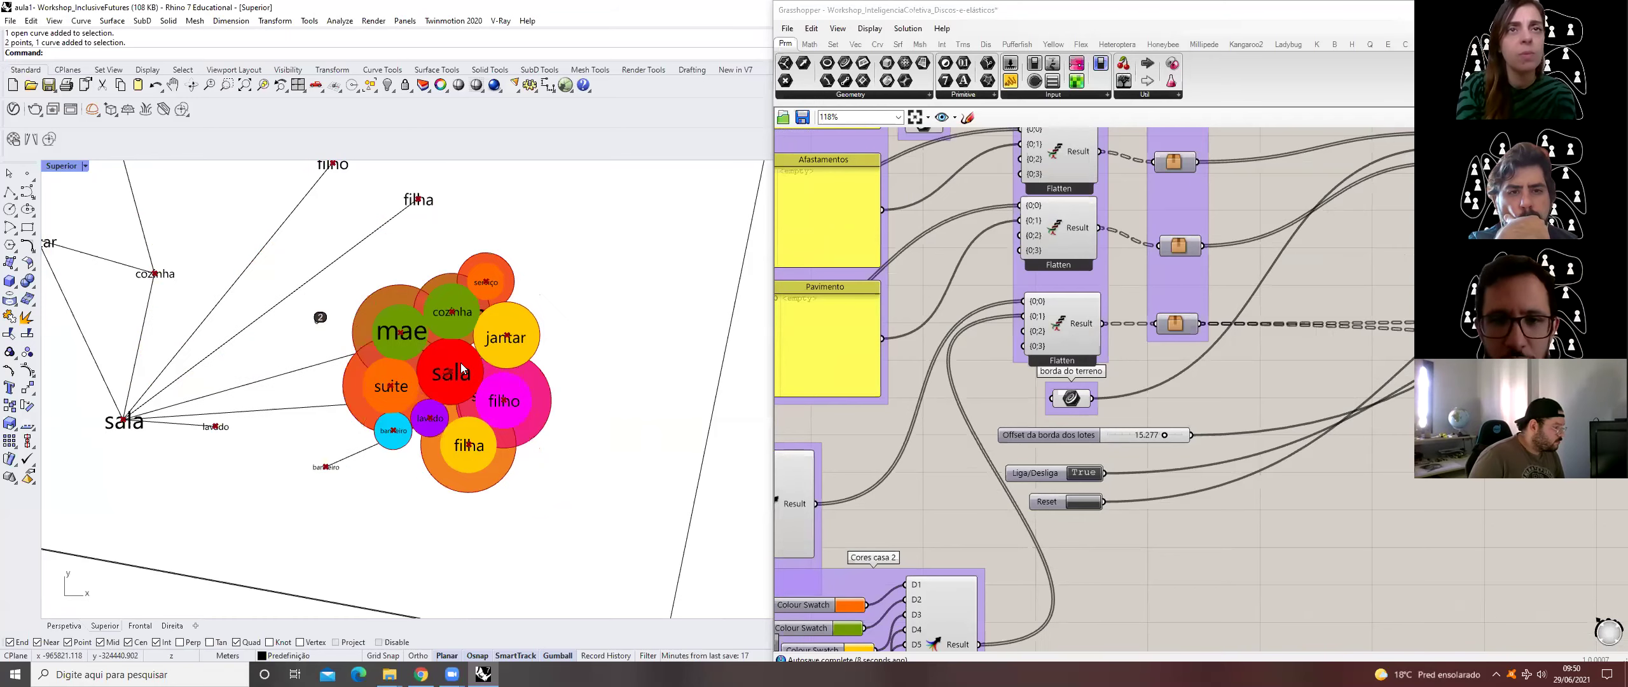
{"action": "scroll", "coordinate": [1170, 342], "scroll_direction": "down", "scroll_amount": 3}
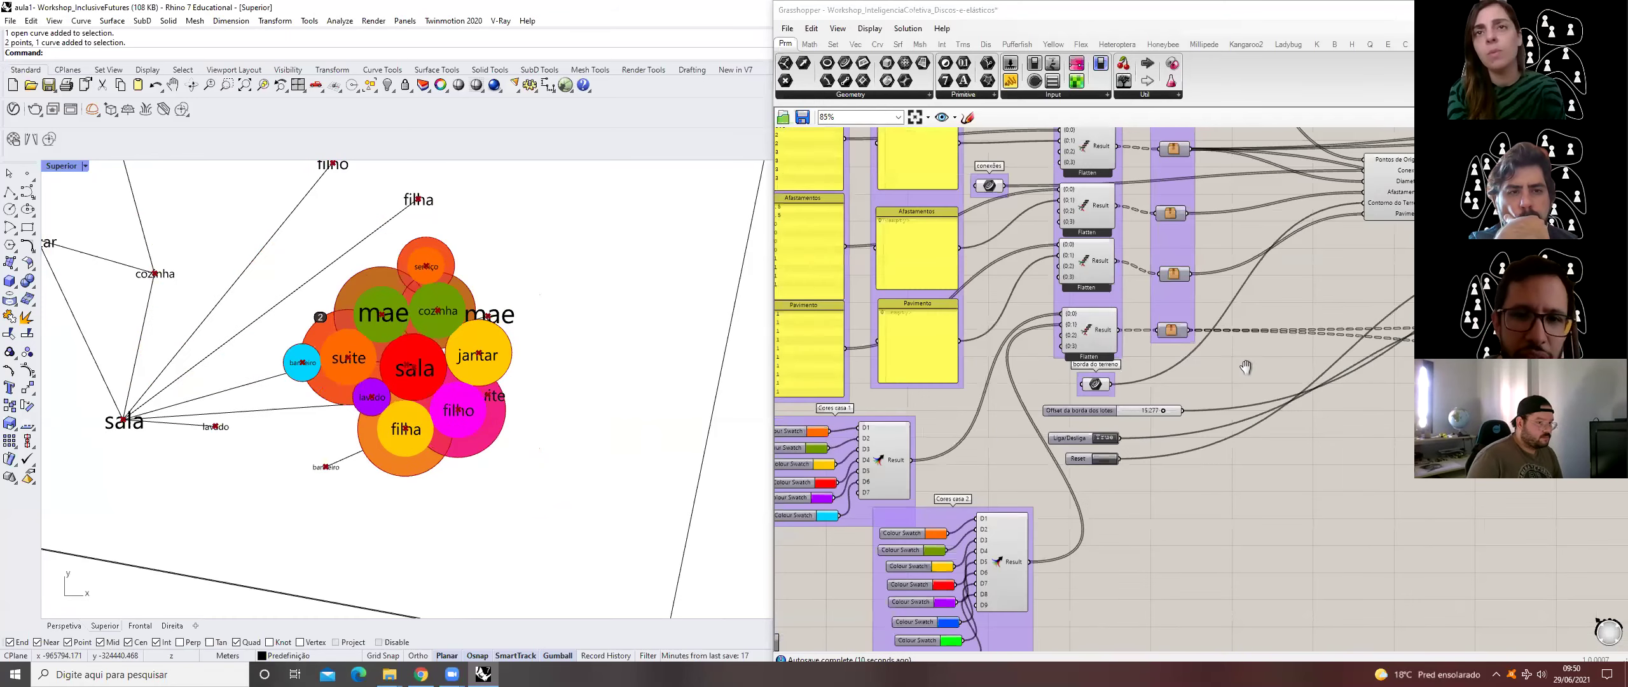
- Change the lot-area text tag's Tamanho expression to x/100+100 and commit it
{"action": "scroll", "coordinate": [1138, 343], "scroll_direction": "up", "scroll_amount": 4}
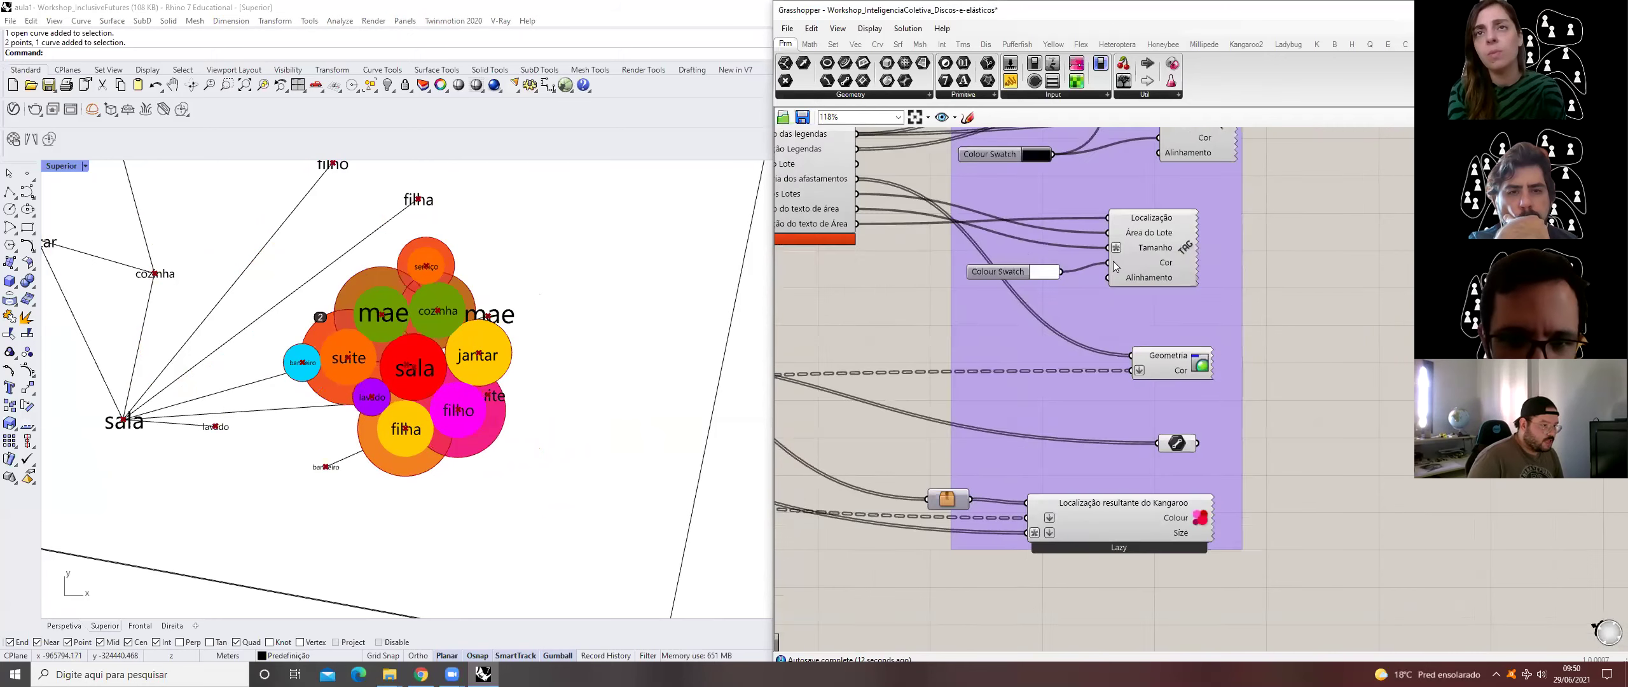
{"action": "right_click", "coordinate": [1117, 239]}
{"action": "mouse_move", "coordinate": [1207, 369]}
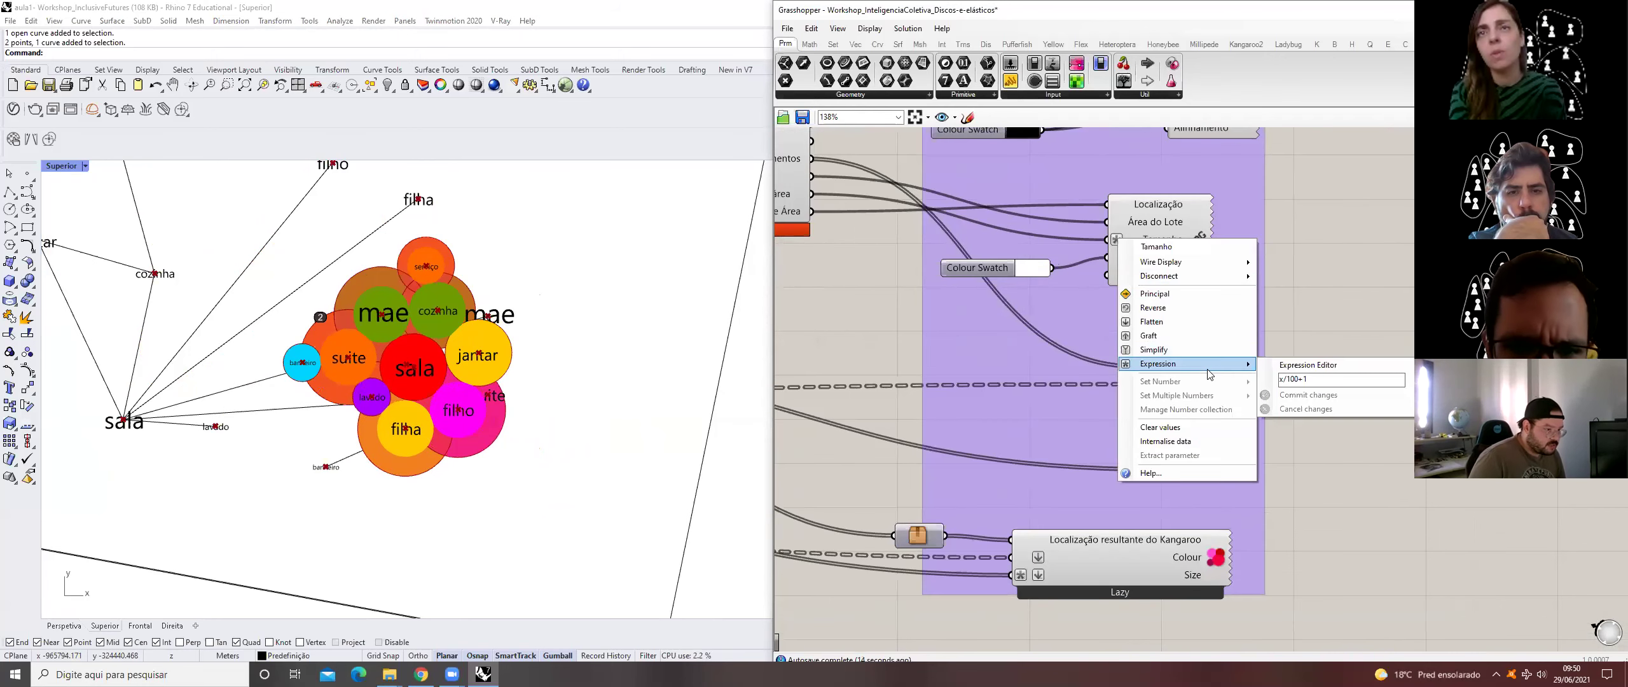
{"action": "left_click", "coordinate": [1291, 379]}
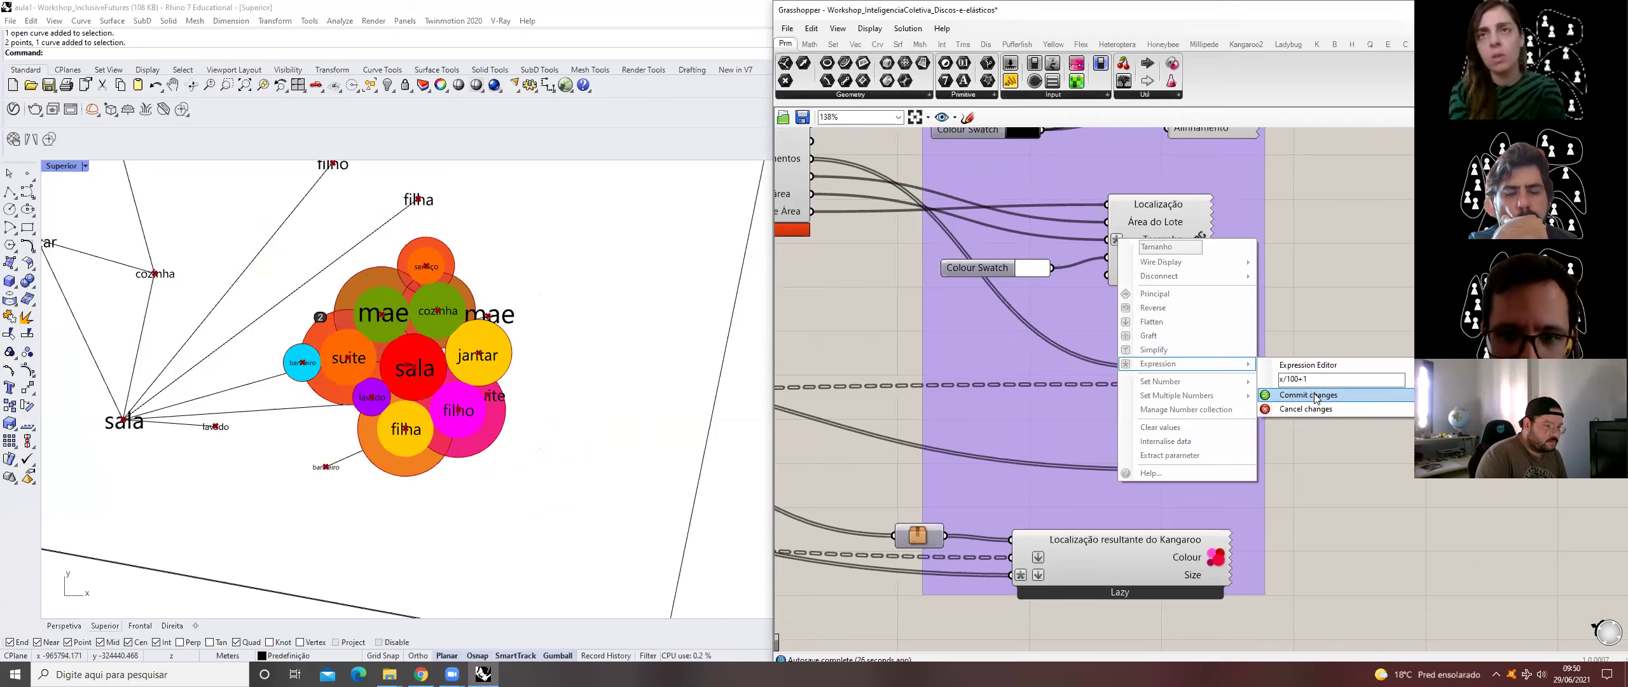
{"action": "type", "text": "00"}
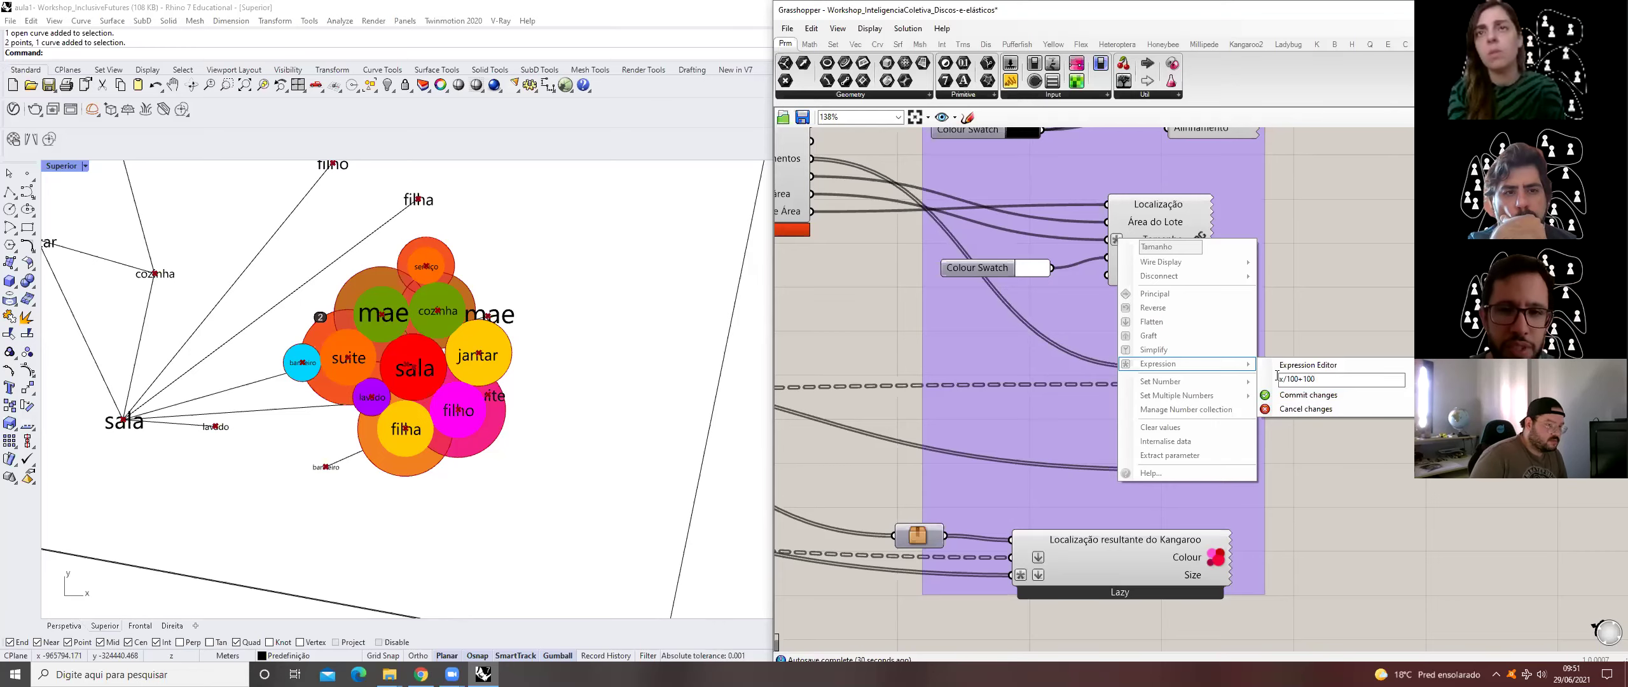
{"action": "left_click", "coordinate": [1304, 396]}
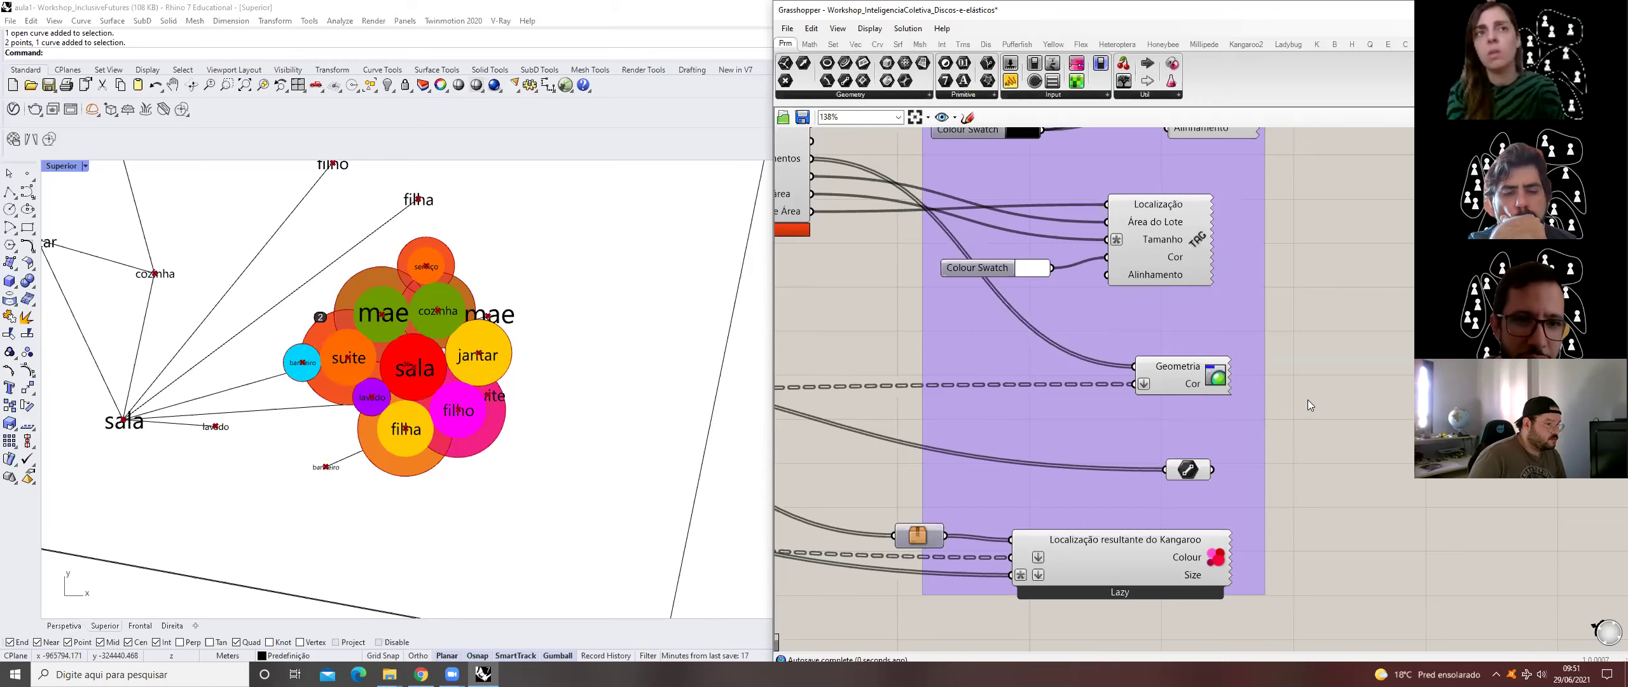
- Reset the room layout again and move the circles close to the "mae" node
{"action": "scroll", "coordinate": [1294, 400], "scroll_direction": "down", "scroll_amount": 5}
{"action": "scroll", "coordinate": [1105, 474], "scroll_direction": "up", "scroll_amount": 4}
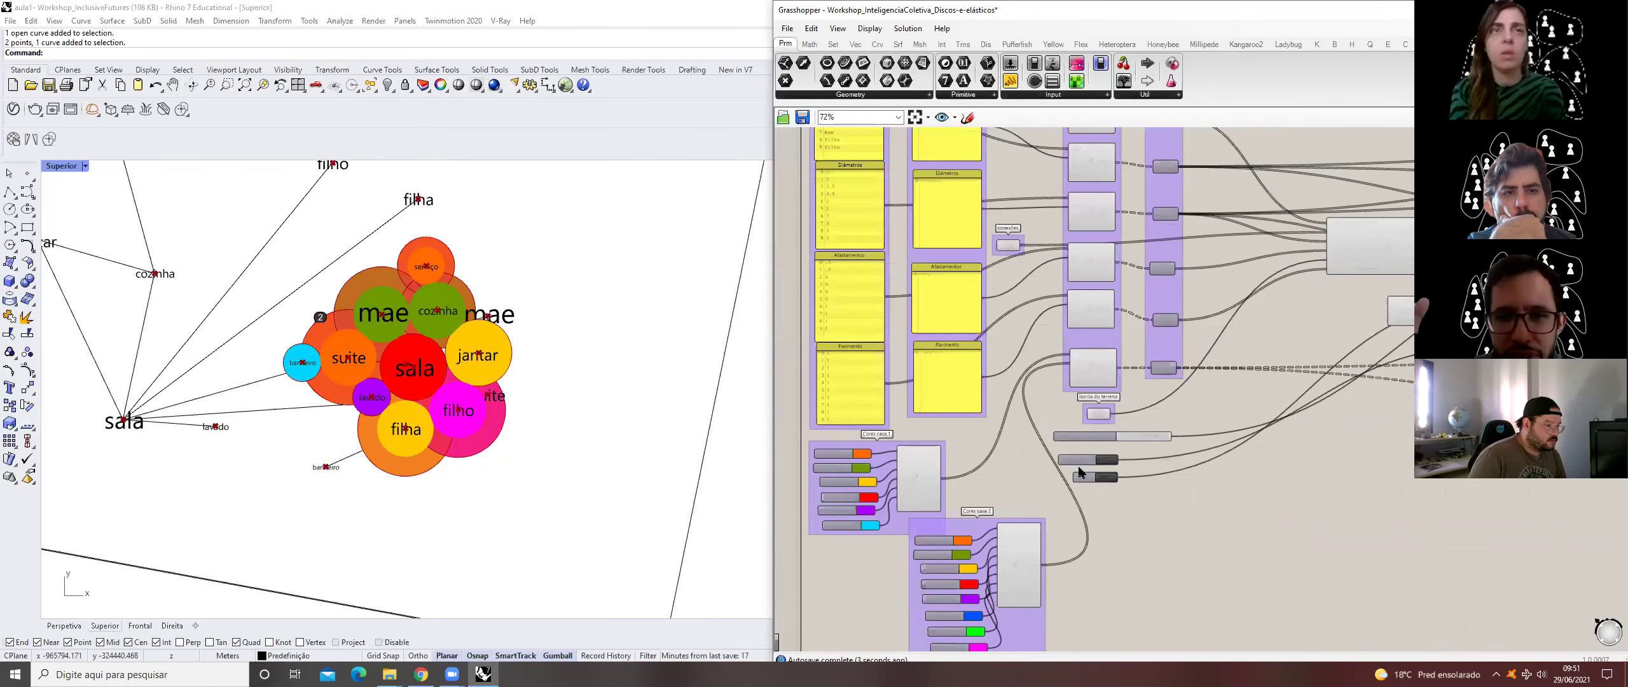
{"action": "left_click", "coordinate": [1107, 481]}
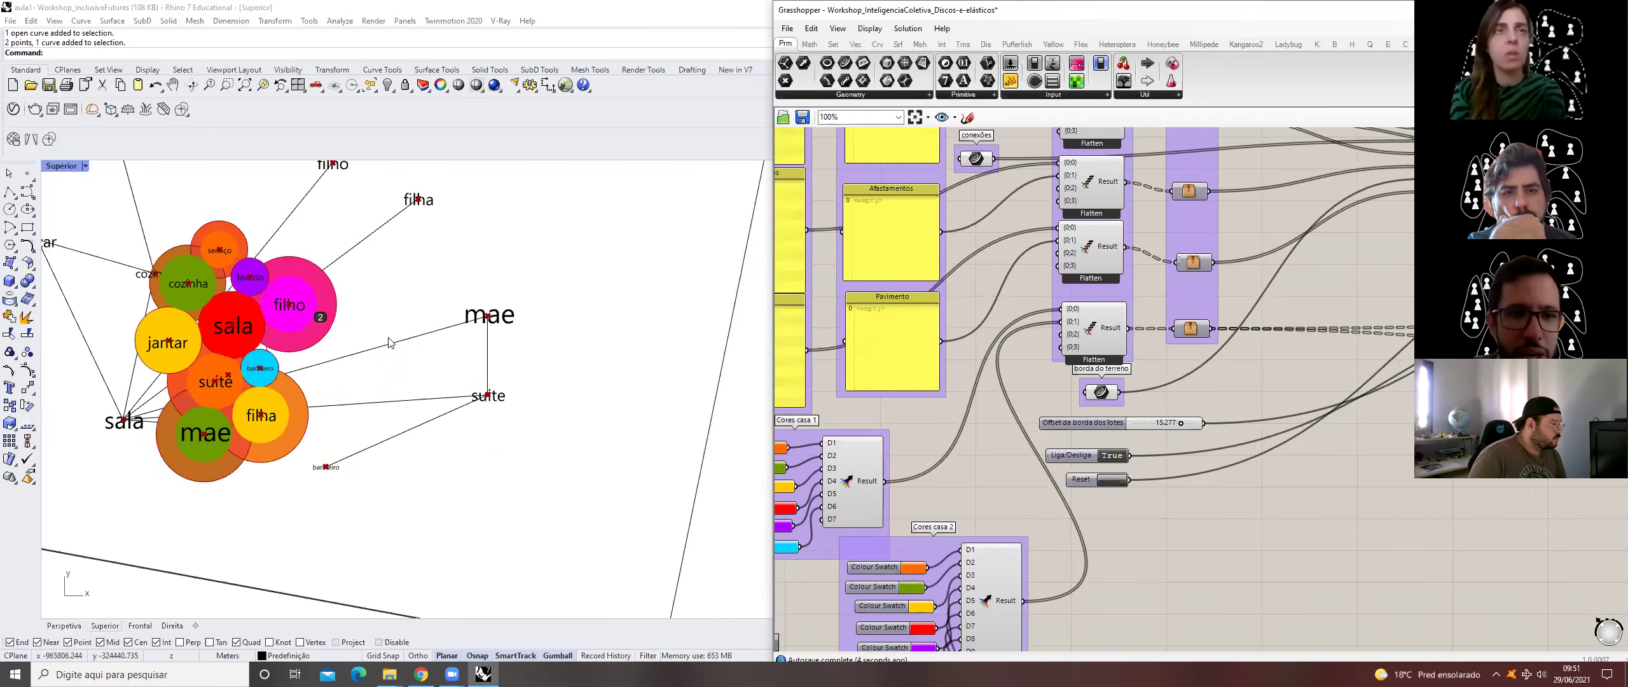
{"action": "left_click", "coordinate": [450, 367]}
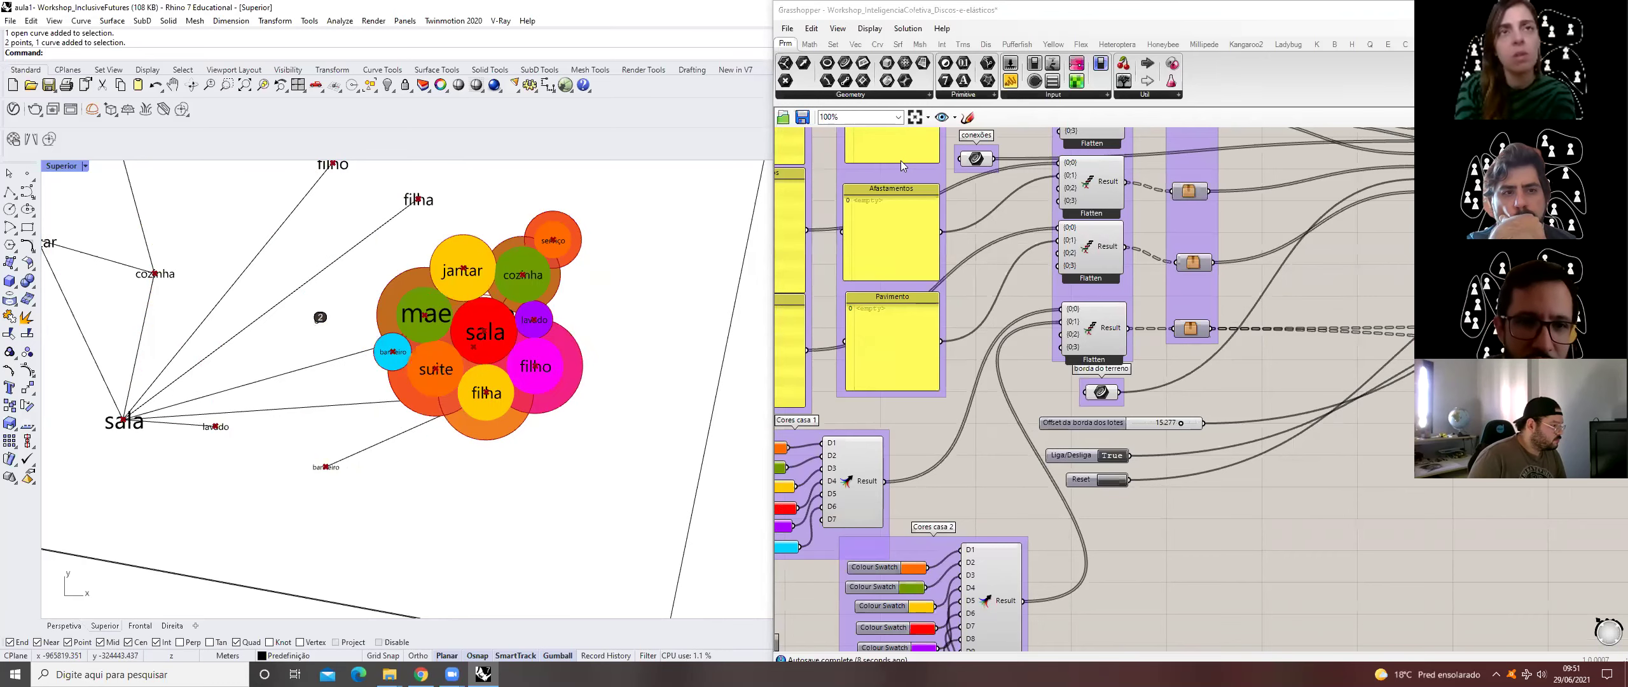
- Change the expression on the lot-area text tag's Tamanho input to x/10+10 and commit it
{"action": "scroll", "coordinate": [1313, 350], "scroll_direction": "down", "scroll_amount": 3}
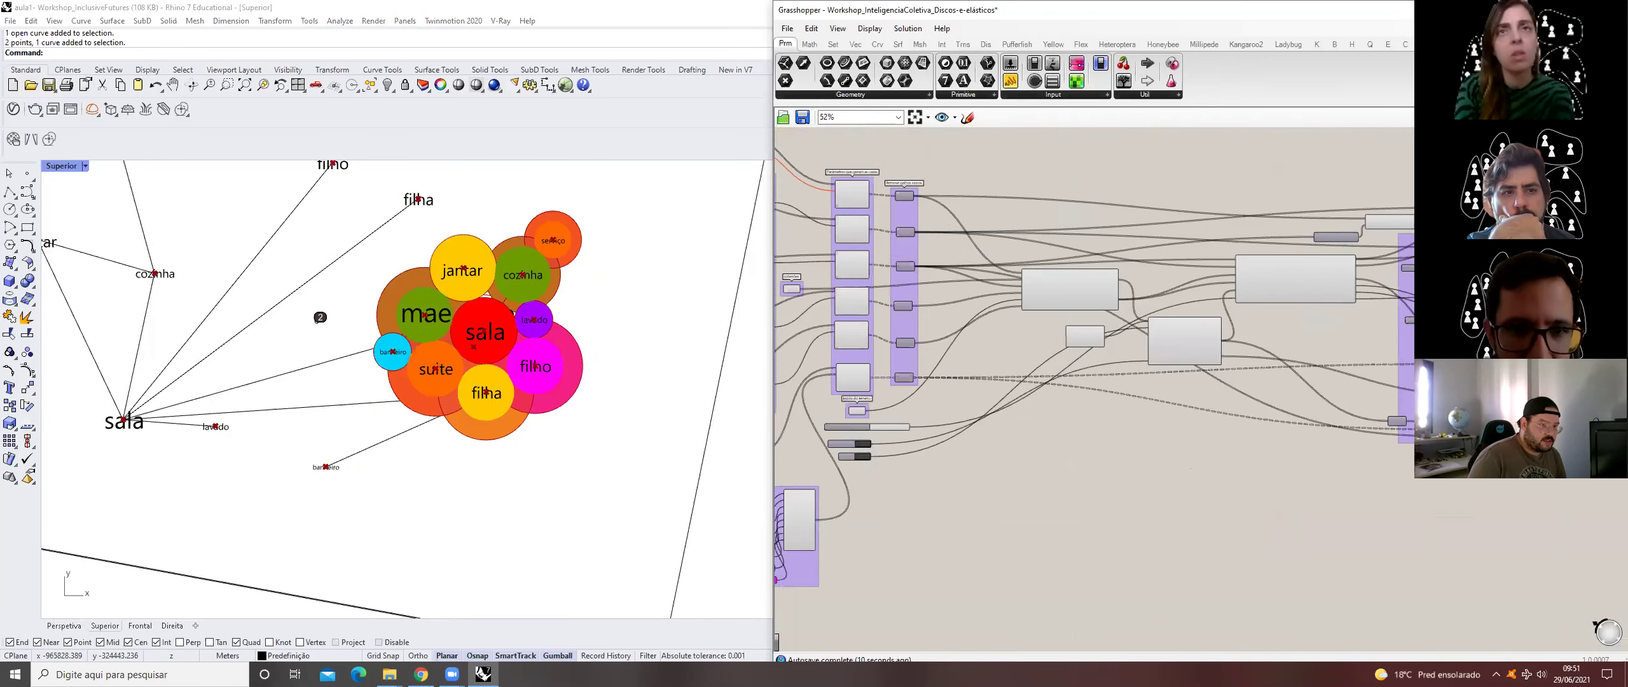
{"action": "scroll", "coordinate": [1312, 350], "scroll_direction": "up", "scroll_amount": 8}
{"action": "right_click_drag", "start_coordinate": [1342, 184], "coordinate": [1337, 249]}
{"action": "right_click", "coordinate": [1326, 229]}
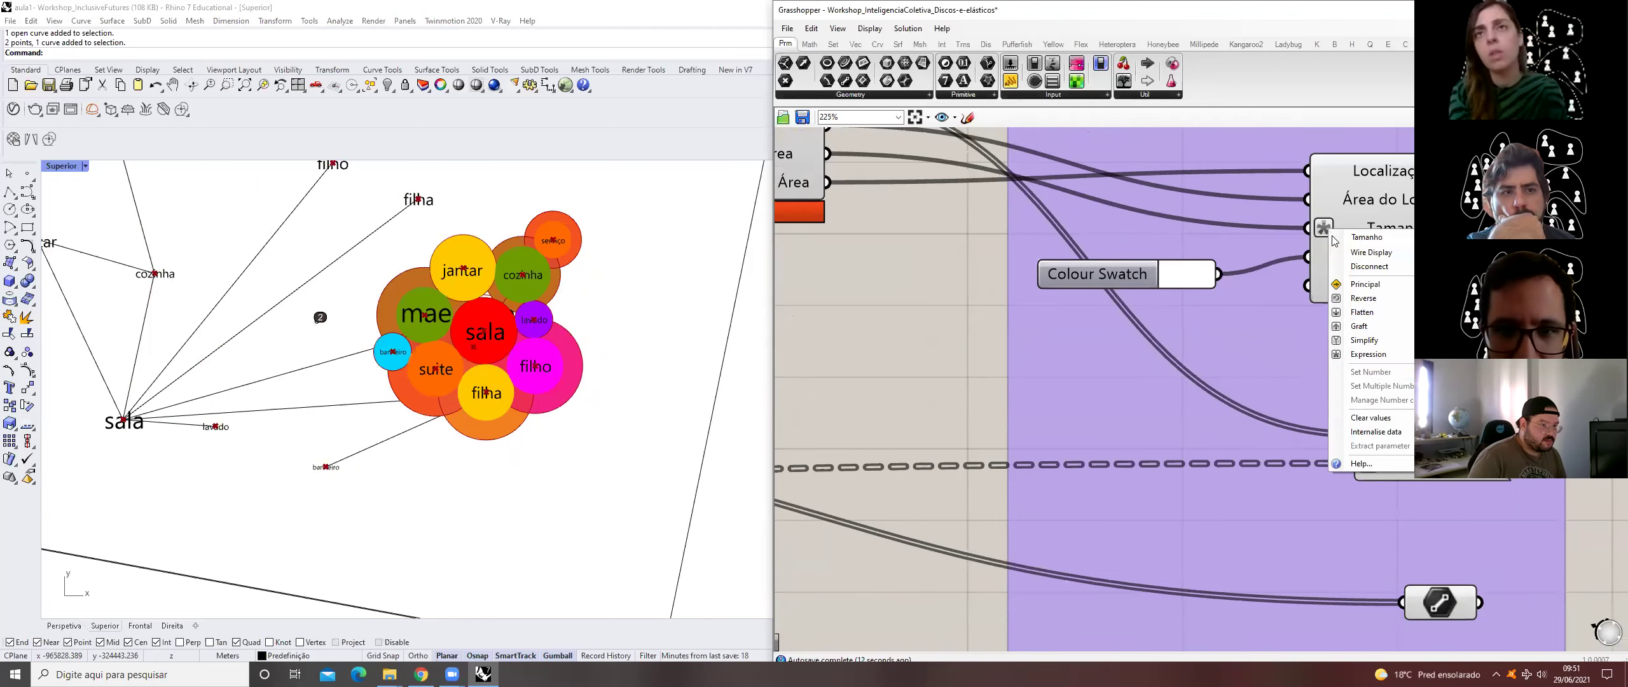
{"action": "key", "text": "Escape"}
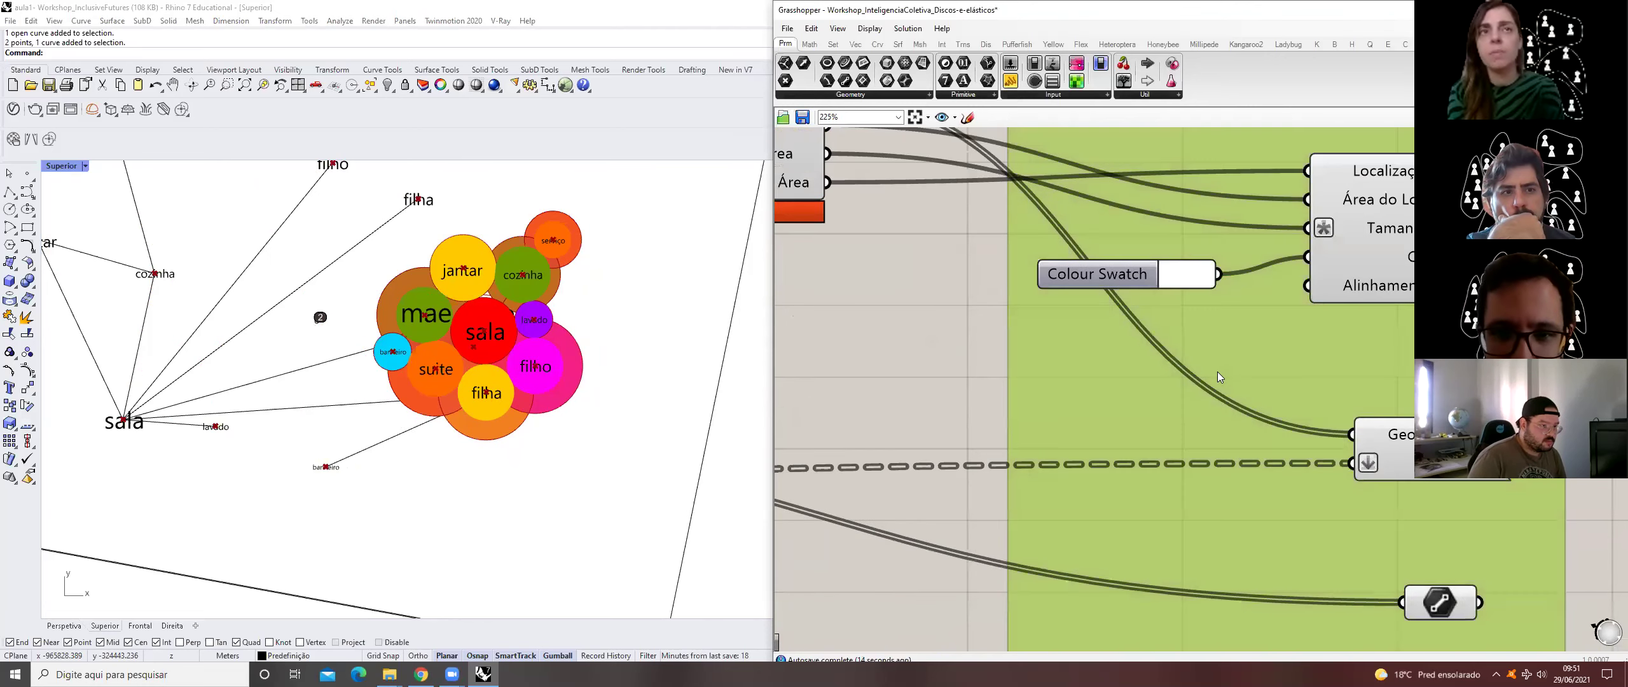
{"action": "right_click", "coordinate": [1325, 229]}
{"action": "mouse_move", "coordinate": [1367, 354]}
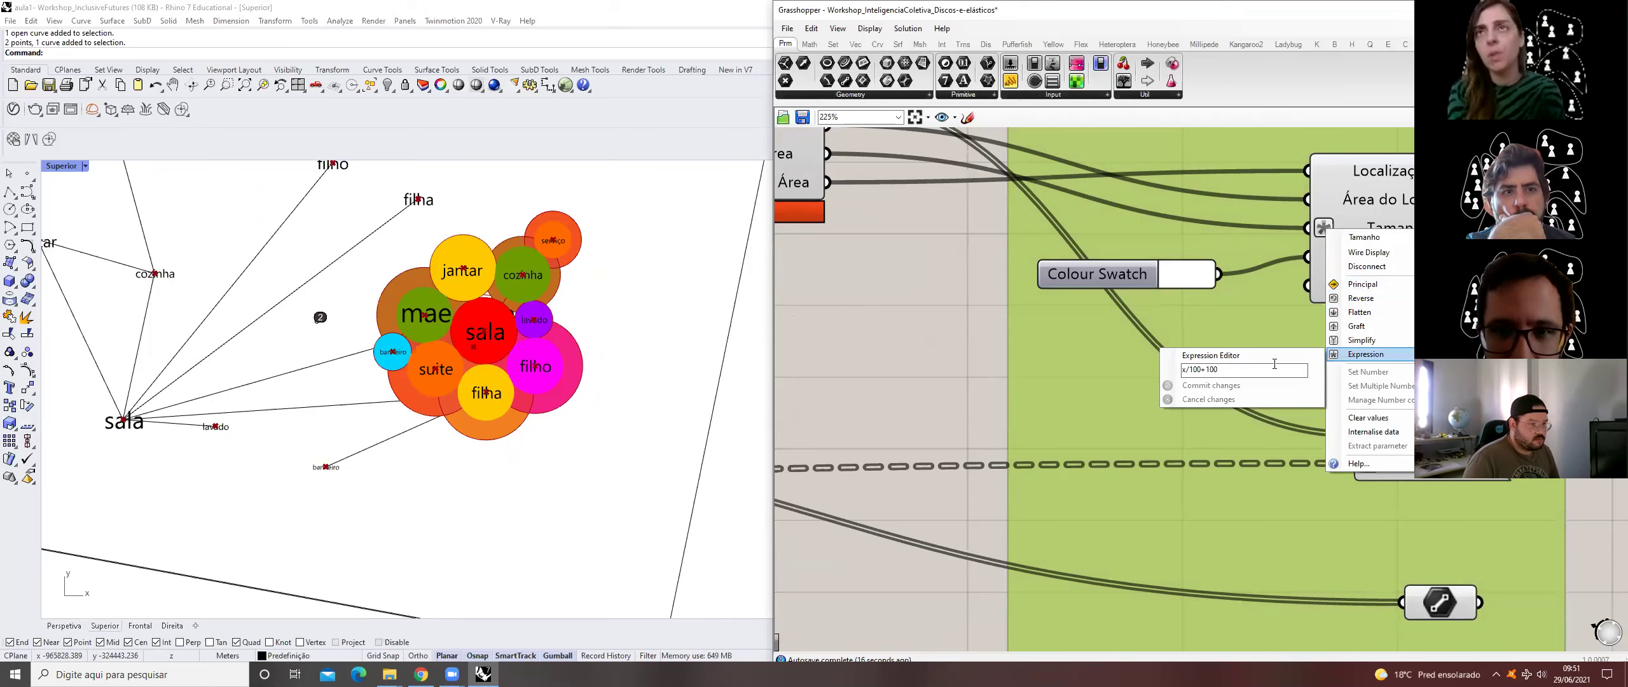
{"action": "key", "text": "BackSpace"}
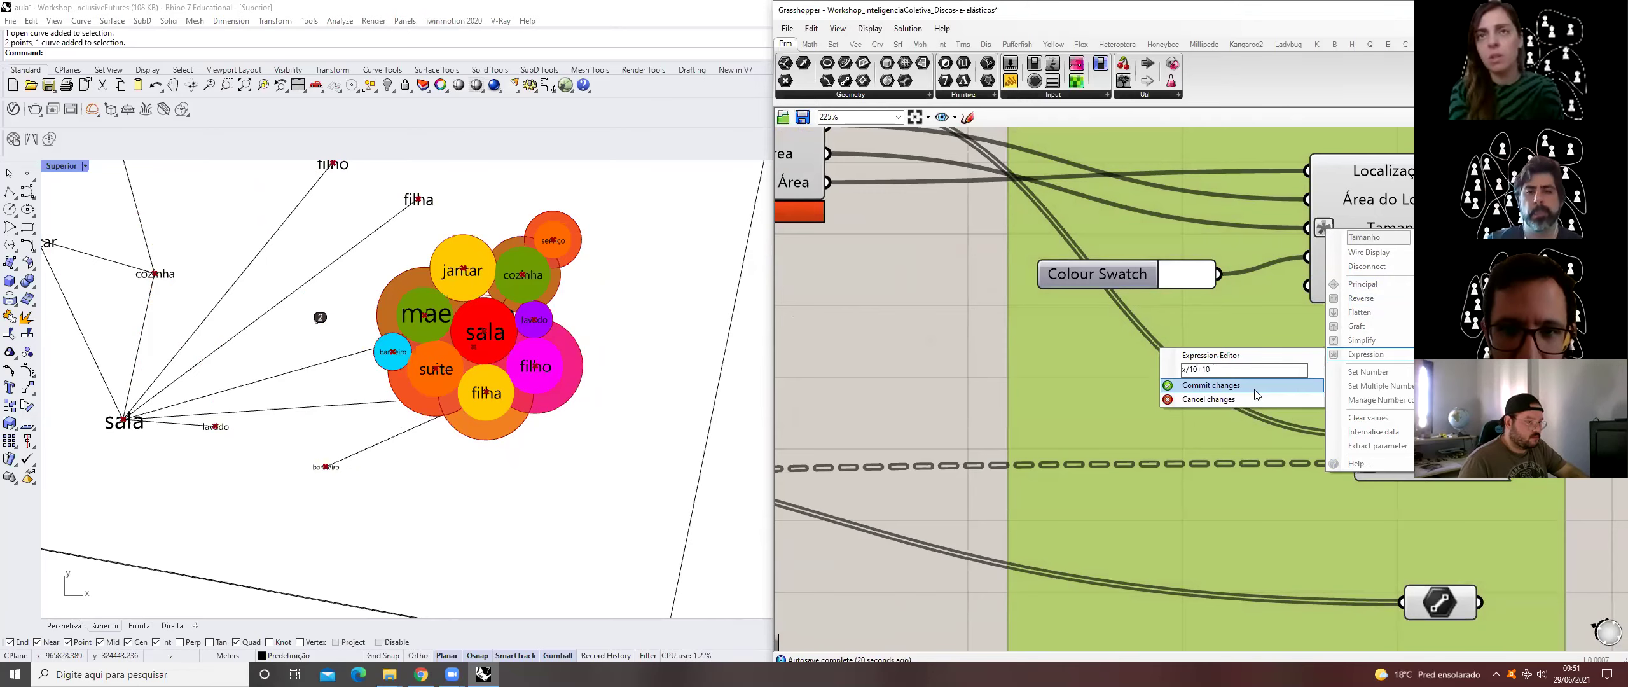
{"action": "left_click", "coordinate": [1208, 385]}
- Restart the simulation with Reset and pull the circle cluster up beyond the "mae" node, then inspect the circles up close
{"action": "scroll", "coordinate": [1080, 359], "scroll_direction": "down", "scroll_amount": 5}
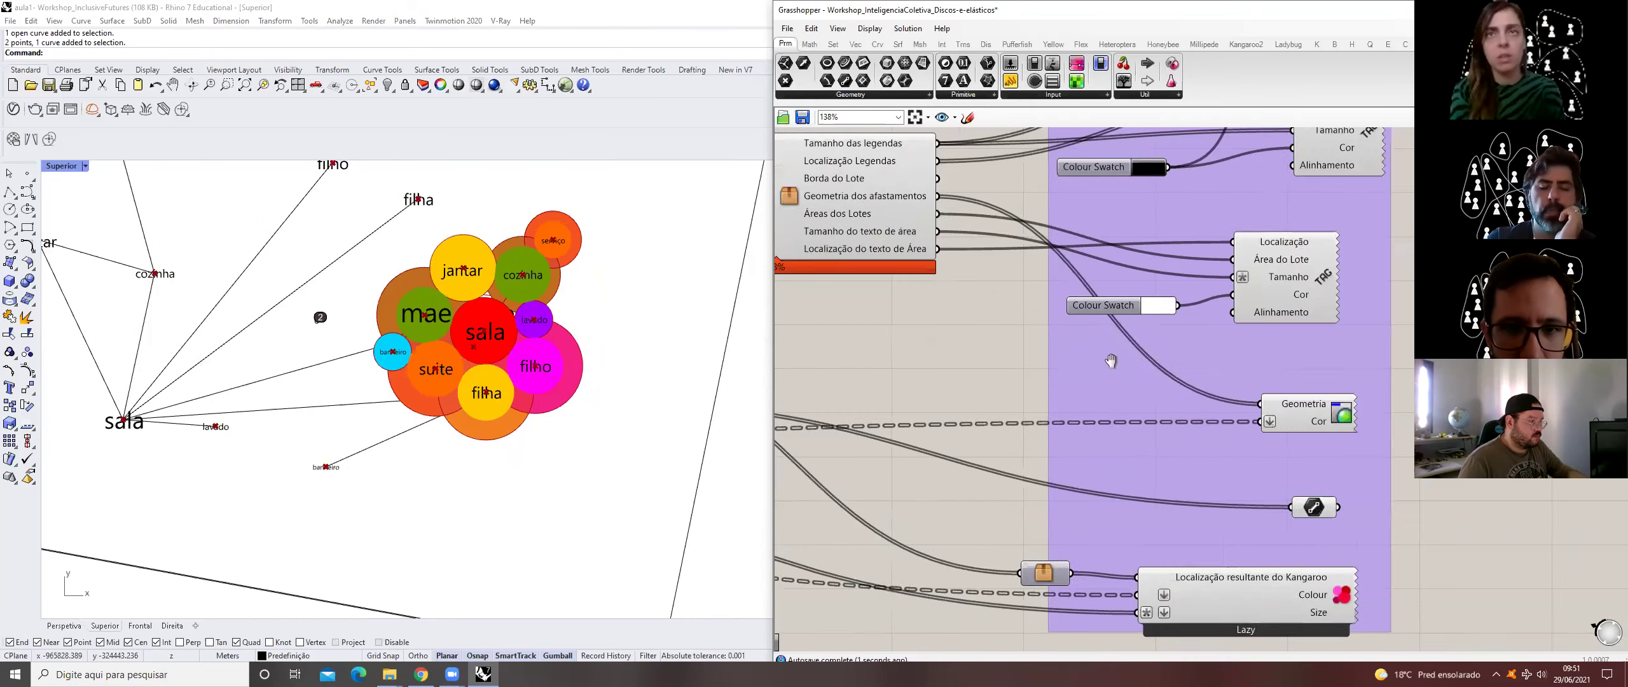
{"action": "right_click_drag", "start_coordinate": [823, 354], "coordinate": [1256, 389]}
{"action": "scroll", "coordinate": [1067, 480], "scroll_direction": "up", "scroll_amount": 3}
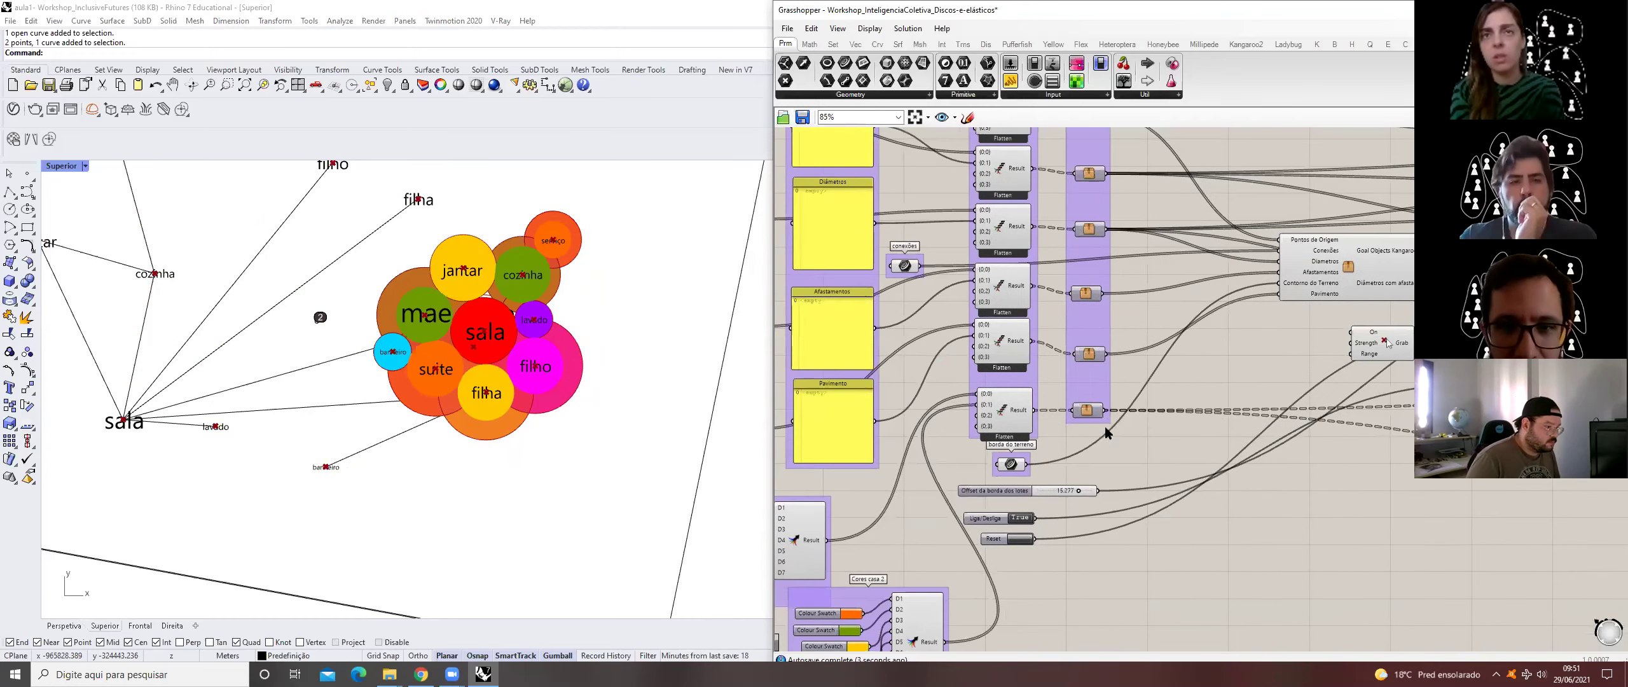
{"action": "left_click", "coordinate": [1066, 536]}
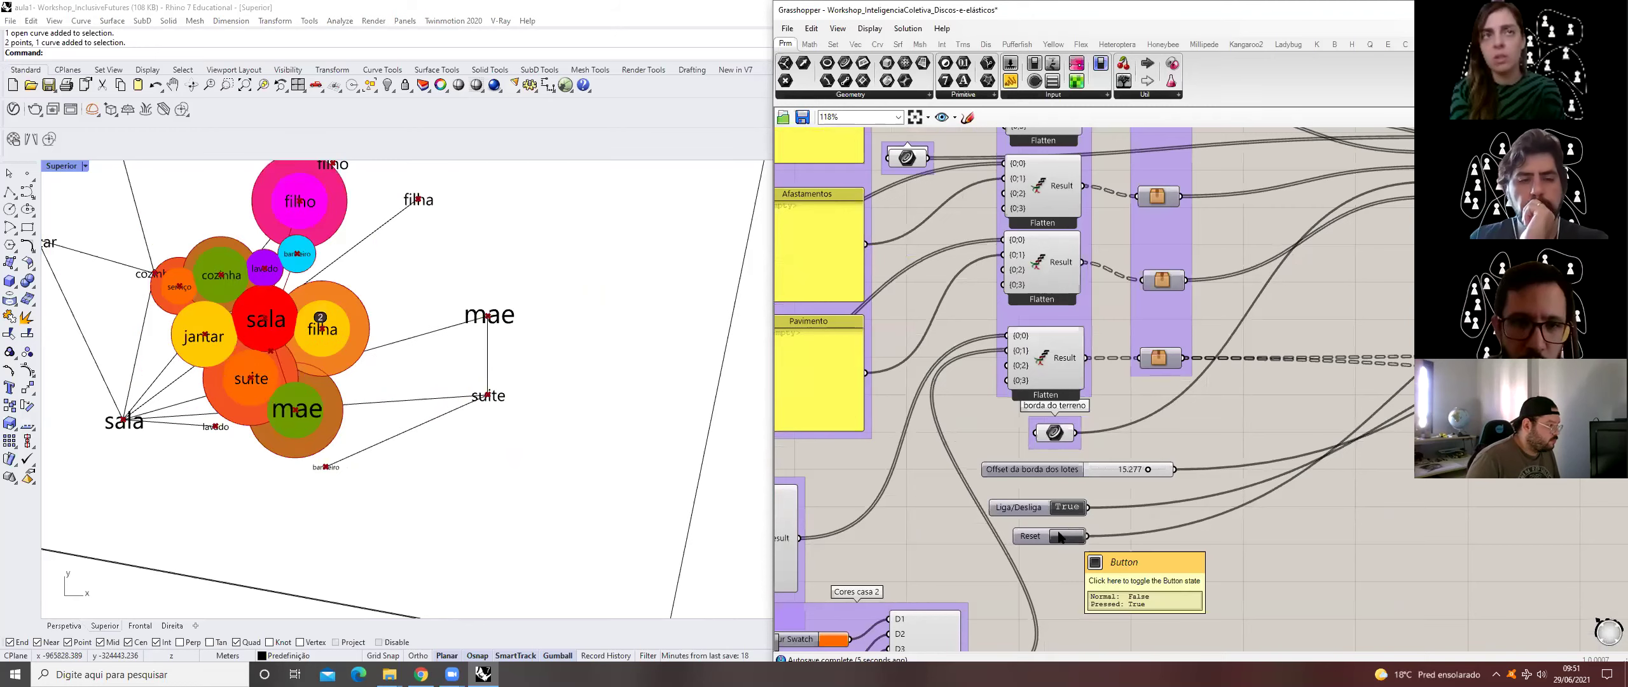
{"action": "left_click_drag", "start_coordinate": [242, 350], "coordinate": [576, 258]}
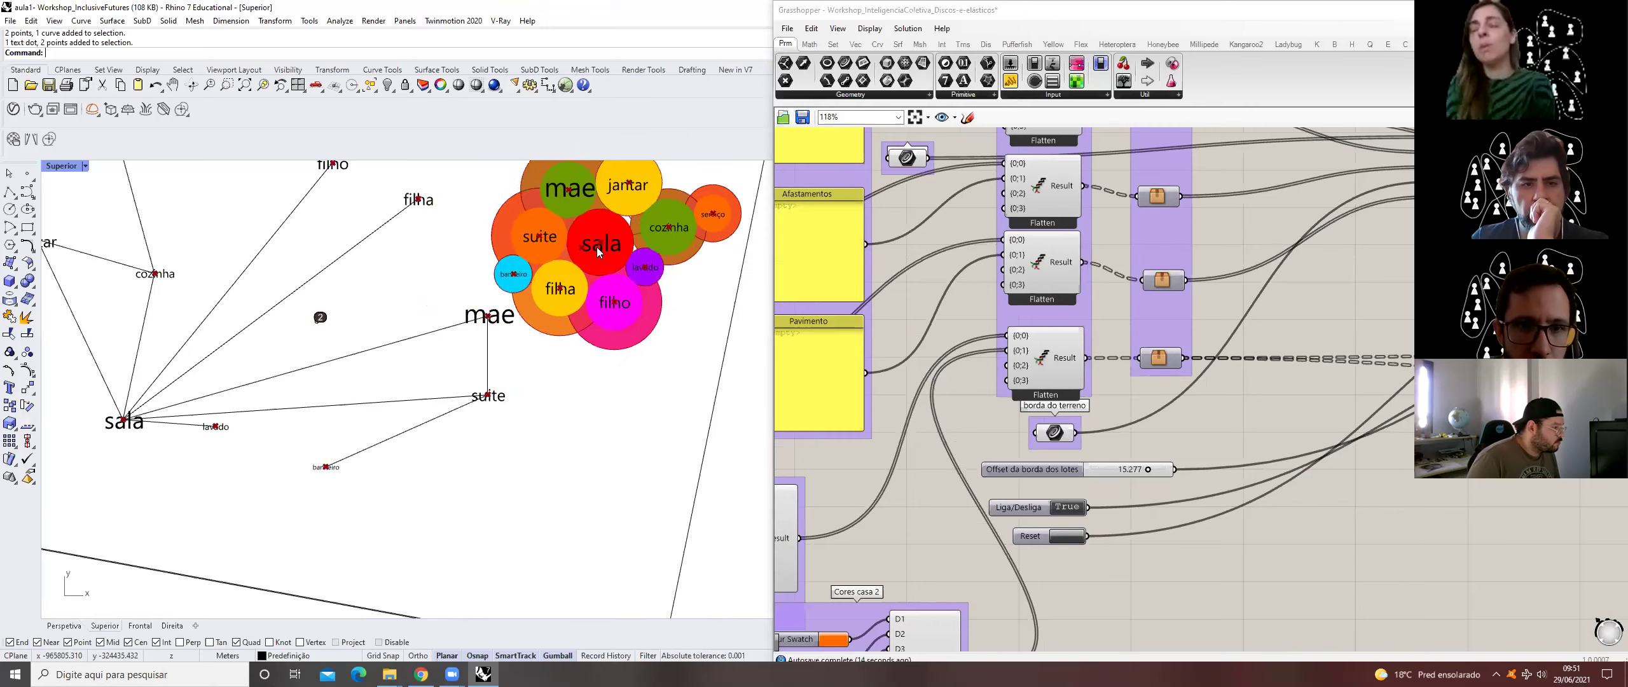
{"action": "scroll", "coordinate": [576, 258], "scroll_direction": "up", "scroll_amount": 5}
{"action": "right_click_drag", "start_coordinate": [507, 351], "coordinate": [329, 489]}
- Reopen the lot-area text tag's Tamanho expression and confirm it as x/10+10
{"action": "scroll", "coordinate": [1168, 394], "scroll_direction": "down", "scroll_amount": 5}
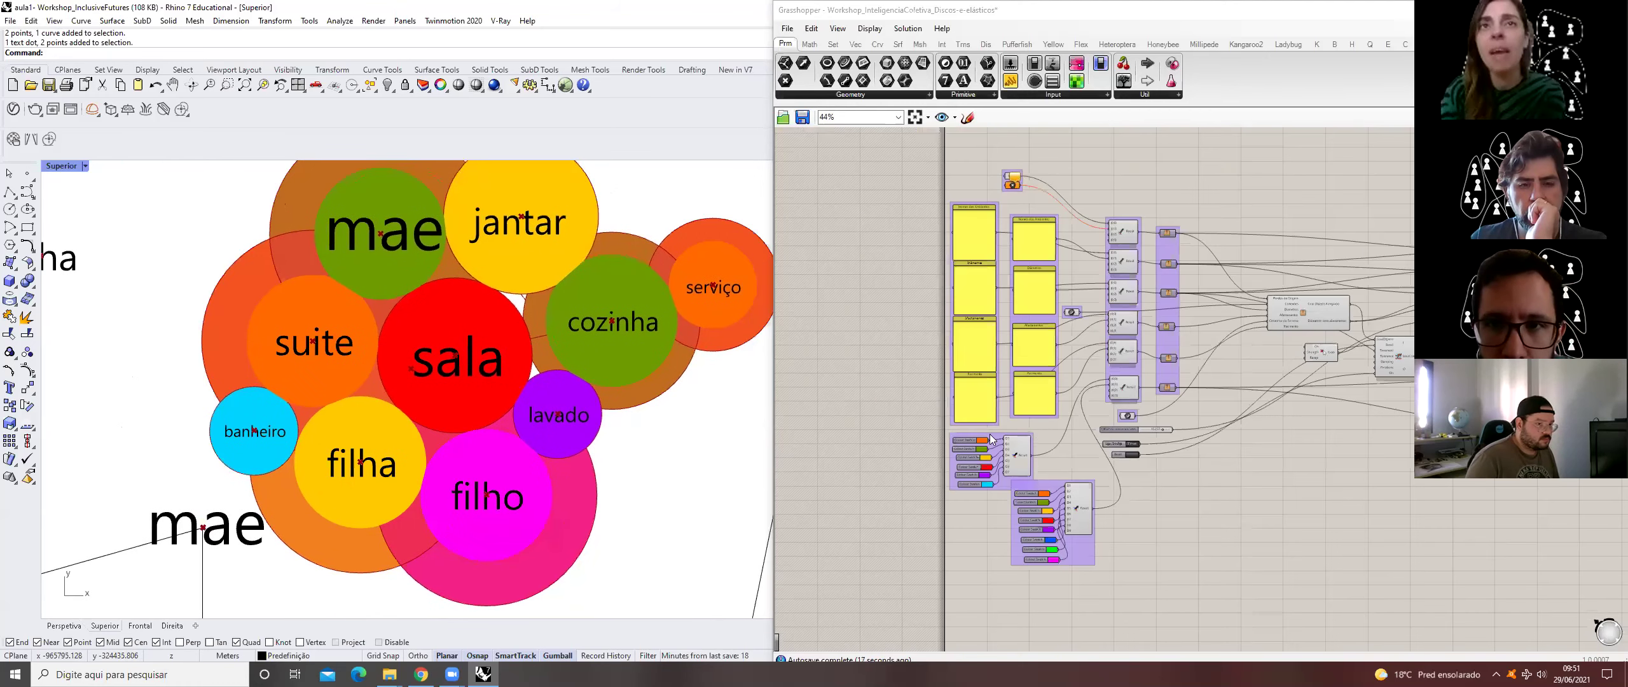
{"action": "right_click_drag", "start_coordinate": [1168, 394], "coordinate": [1255, 384]}
{"action": "scroll", "coordinate": [1223, 364], "scroll_direction": "up", "scroll_amount": 6}
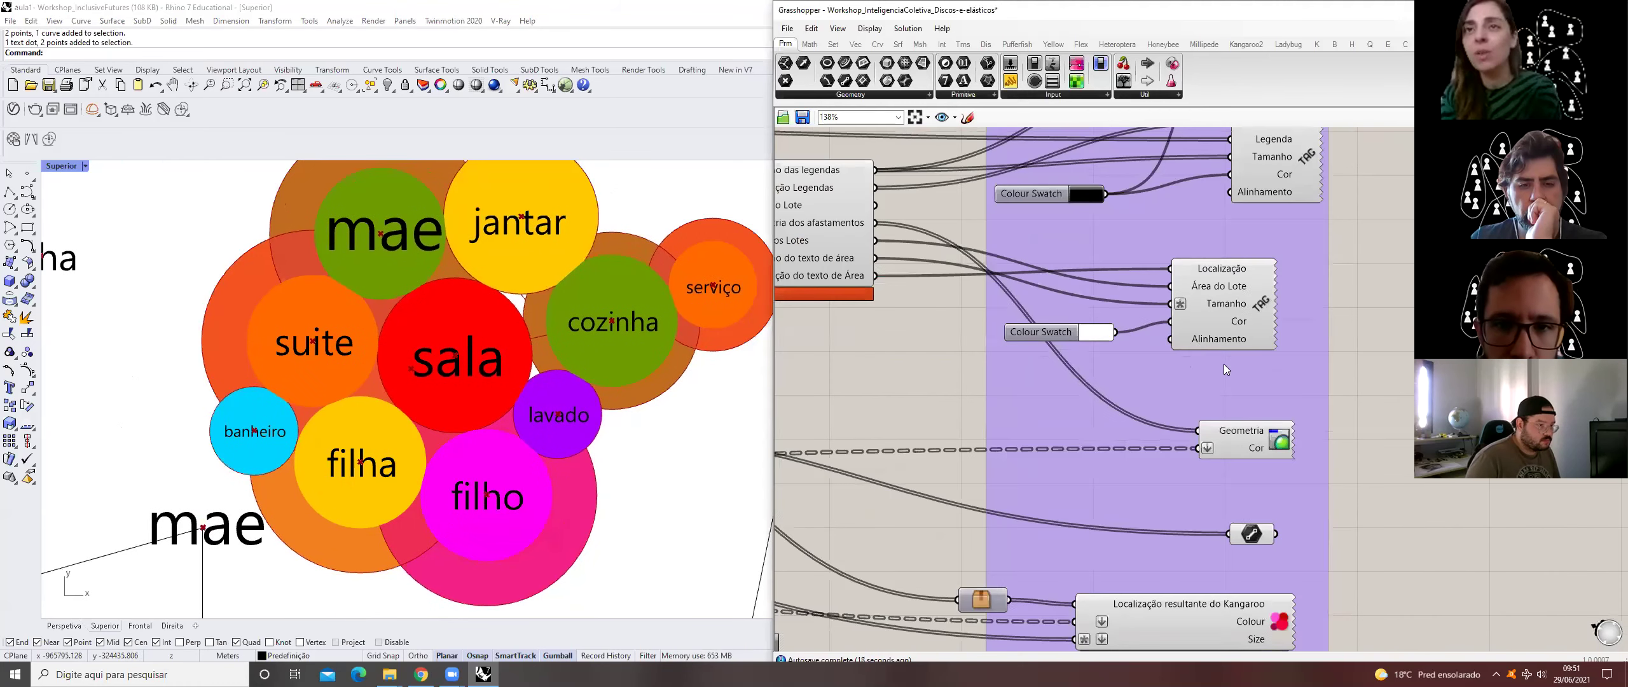
{"action": "right_click", "coordinate": [1182, 294]}
{"action": "mouse_move", "coordinate": [1245, 416]}
{"action": "left_click", "coordinate": [1377, 431]}
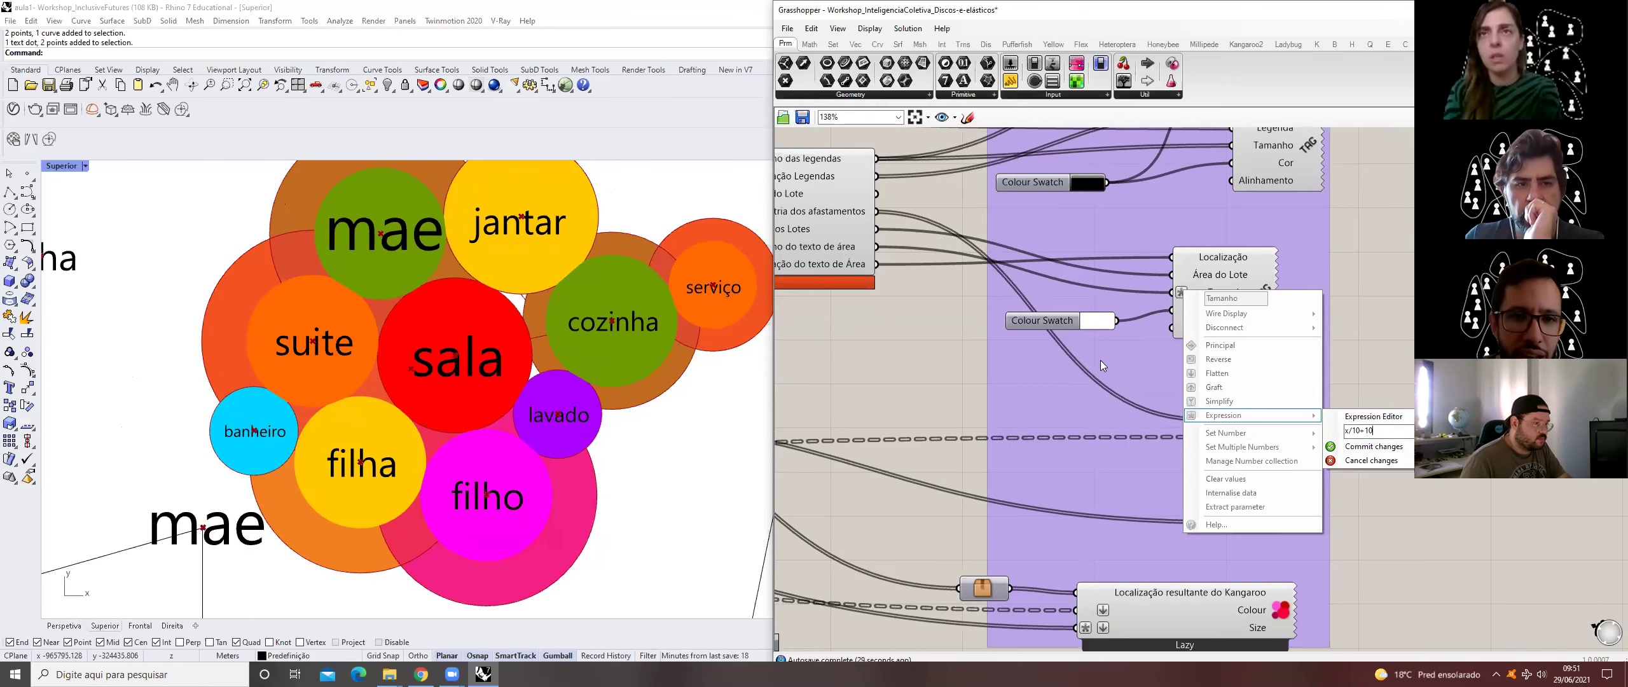
{"action": "key", "text": "Return"}
- Open the Organizador de informações cluster and examine the Area component and the failing division it feeds
{"action": "right_click_drag", "start_coordinate": [936, 378], "coordinate": [1225, 390]}
{"action": "left_click", "coordinate": [1017, 229]}
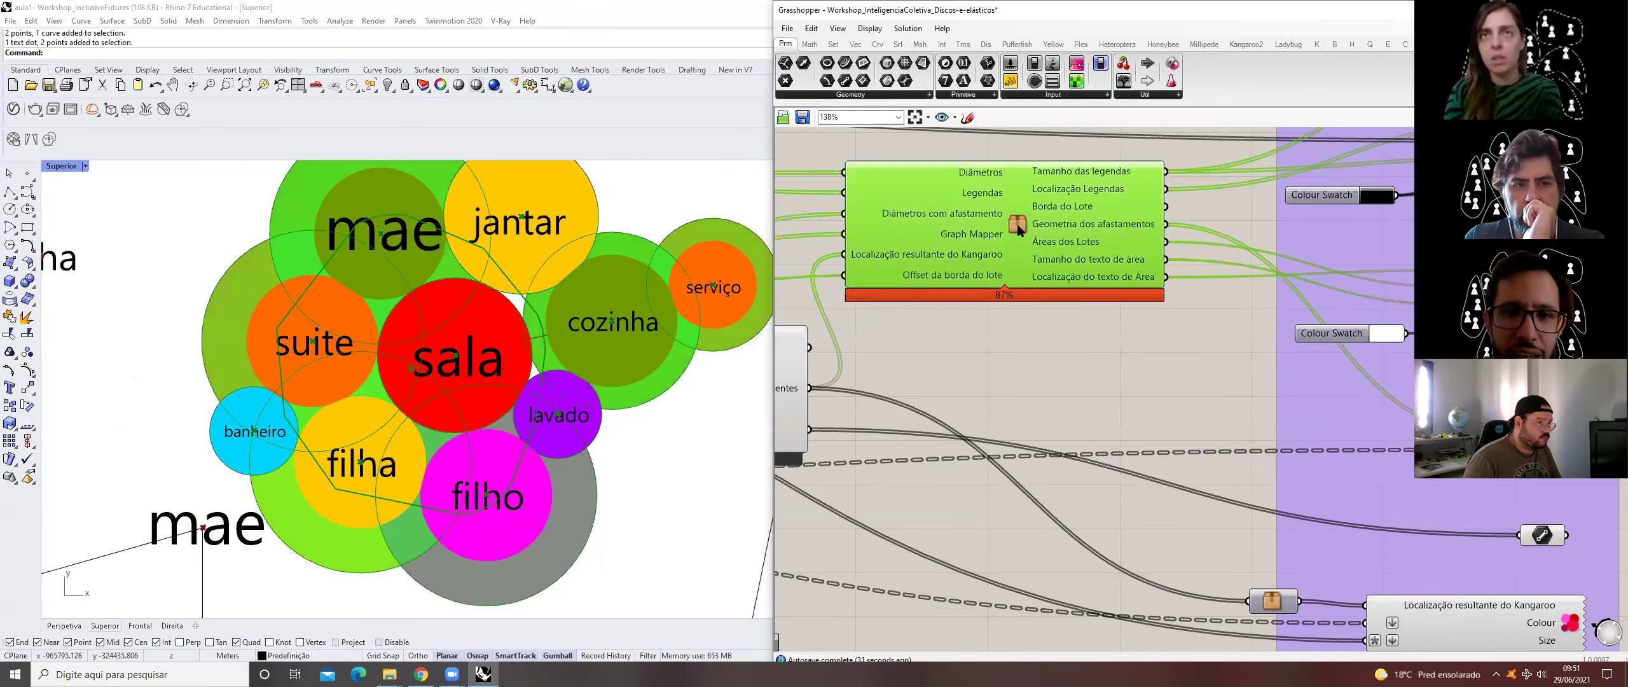
{"action": "double_click", "coordinate": [1017, 229]}
{"action": "right_click_drag", "start_coordinate": [1216, 329], "coordinate": [1239, 356]}
{"action": "scroll", "coordinate": [1208, 356], "scroll_direction": "up", "scroll_amount": 1}
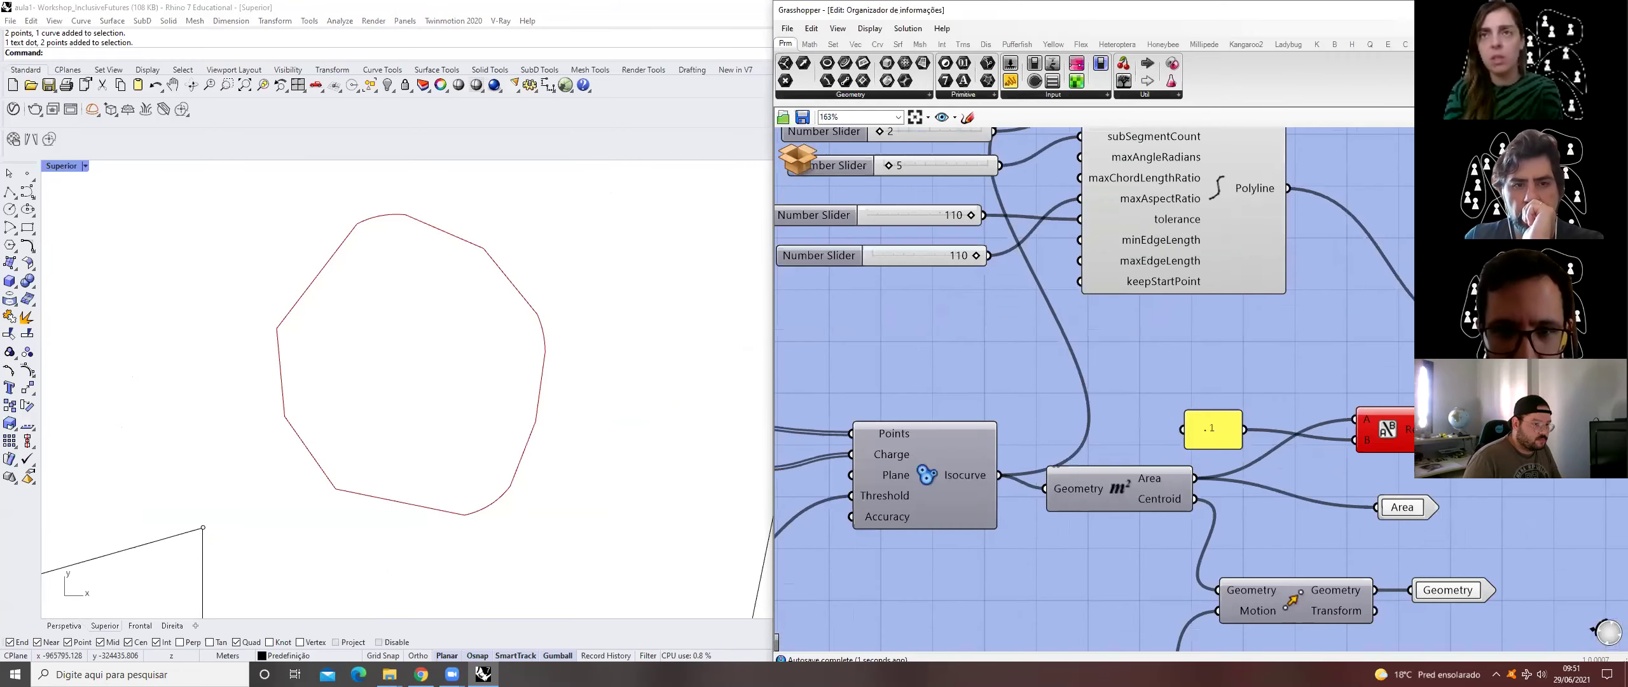
{"action": "scroll", "coordinate": [1430, 444], "scroll_direction": "up", "scroll_amount": 1}
{"action": "right_click_drag", "start_coordinate": [1426, 442], "coordinate": [1265, 423]}
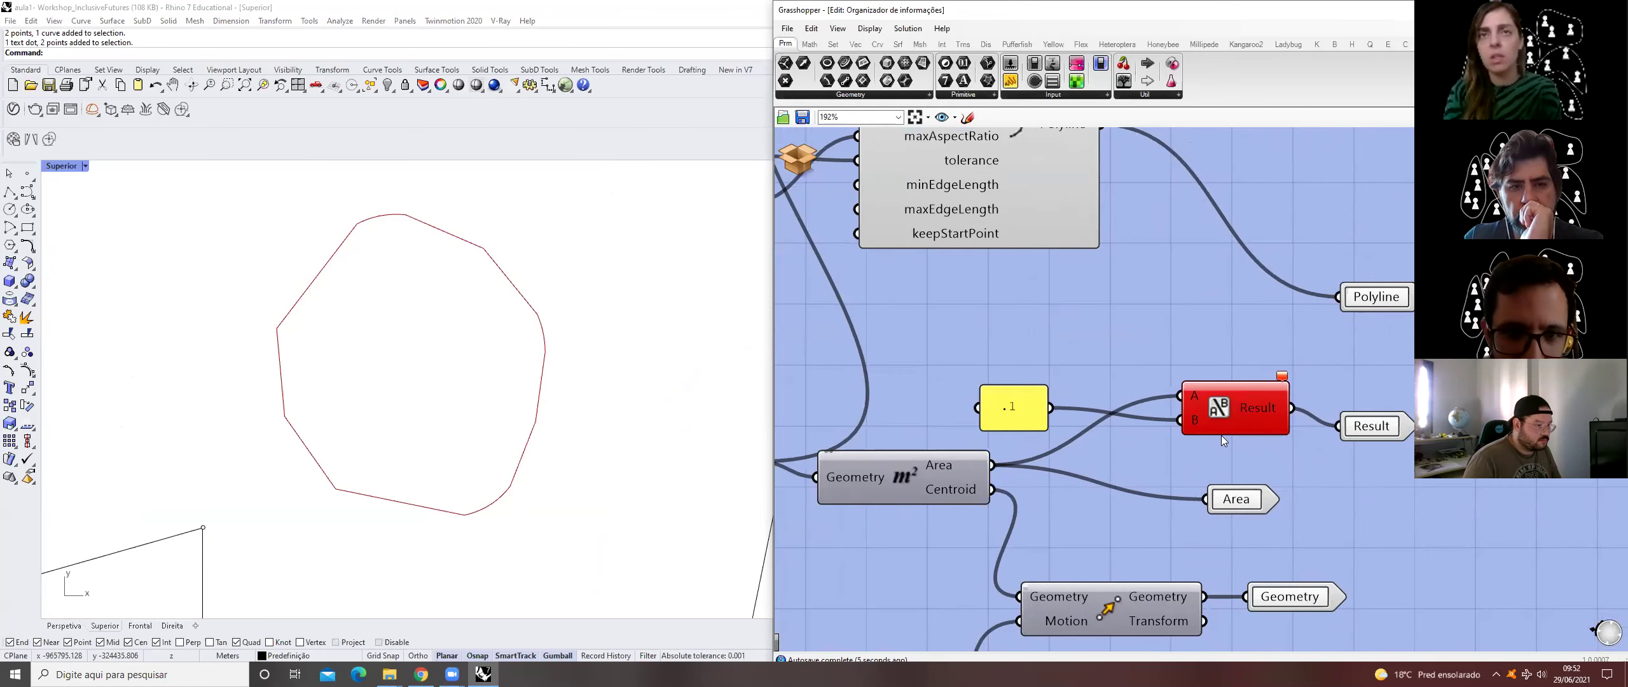
{"action": "left_click", "coordinate": [920, 474]}
{"action": "mouse_move", "coordinate": [936, 463]}
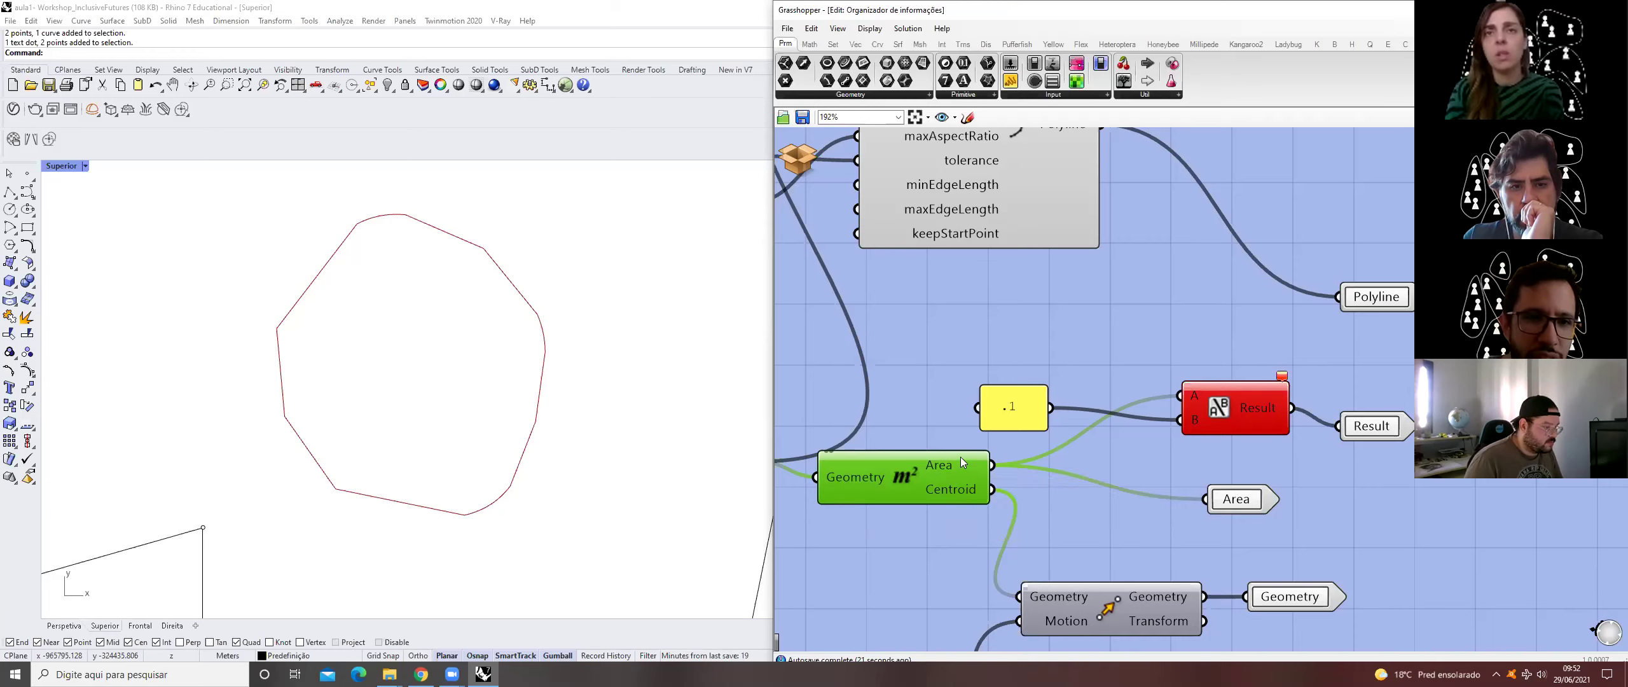
- Measure the side boundary of the lot holding the graph by snapping a polyline between its two corners
{"action": "scroll", "coordinate": [580, 347], "scroll_direction": "down", "scroll_amount": 3}
{"action": "scroll", "coordinate": [579, 347], "scroll_direction": "down", "scroll_amount": 4}
{"action": "left_click", "coordinate": [10, 192]}
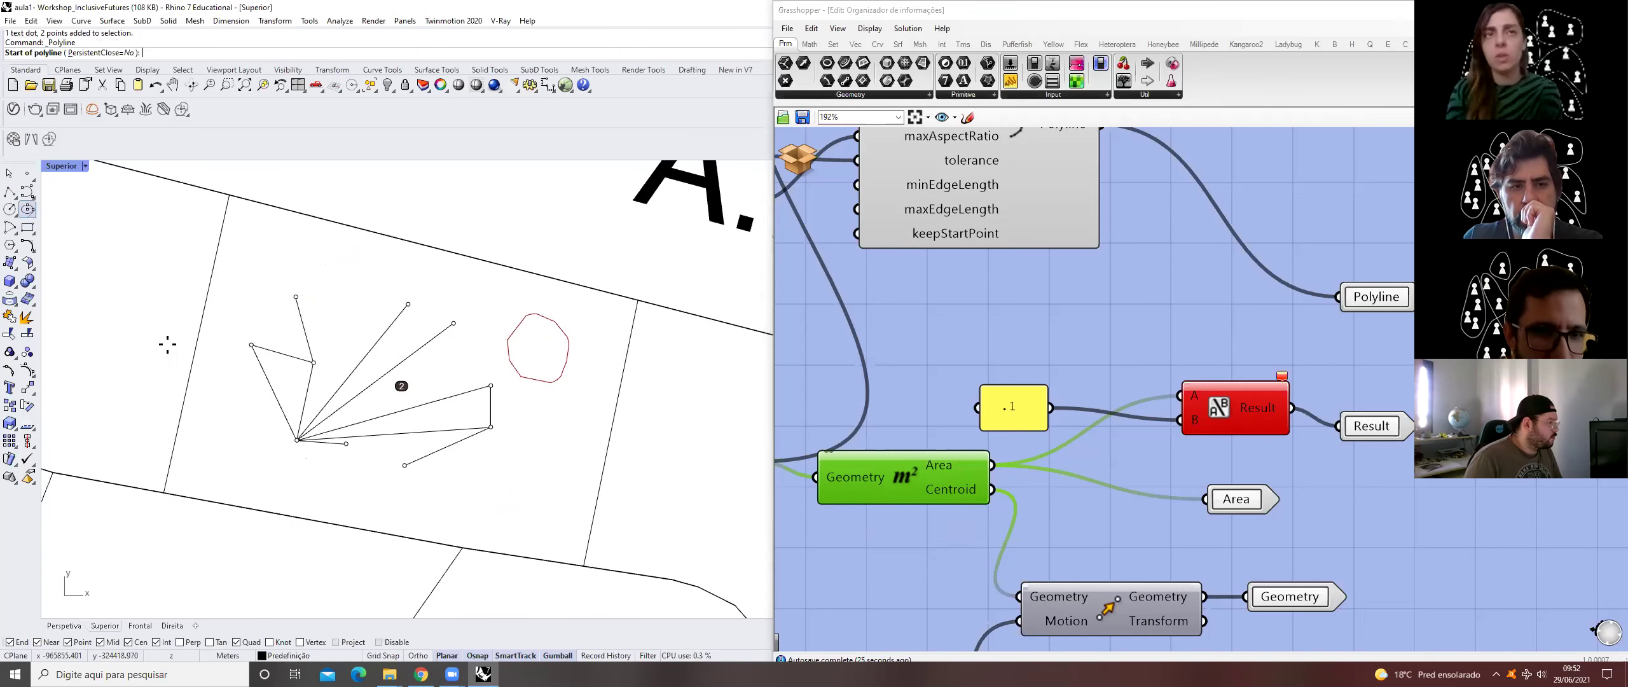
{"action": "left_click", "coordinate": [163, 490]}
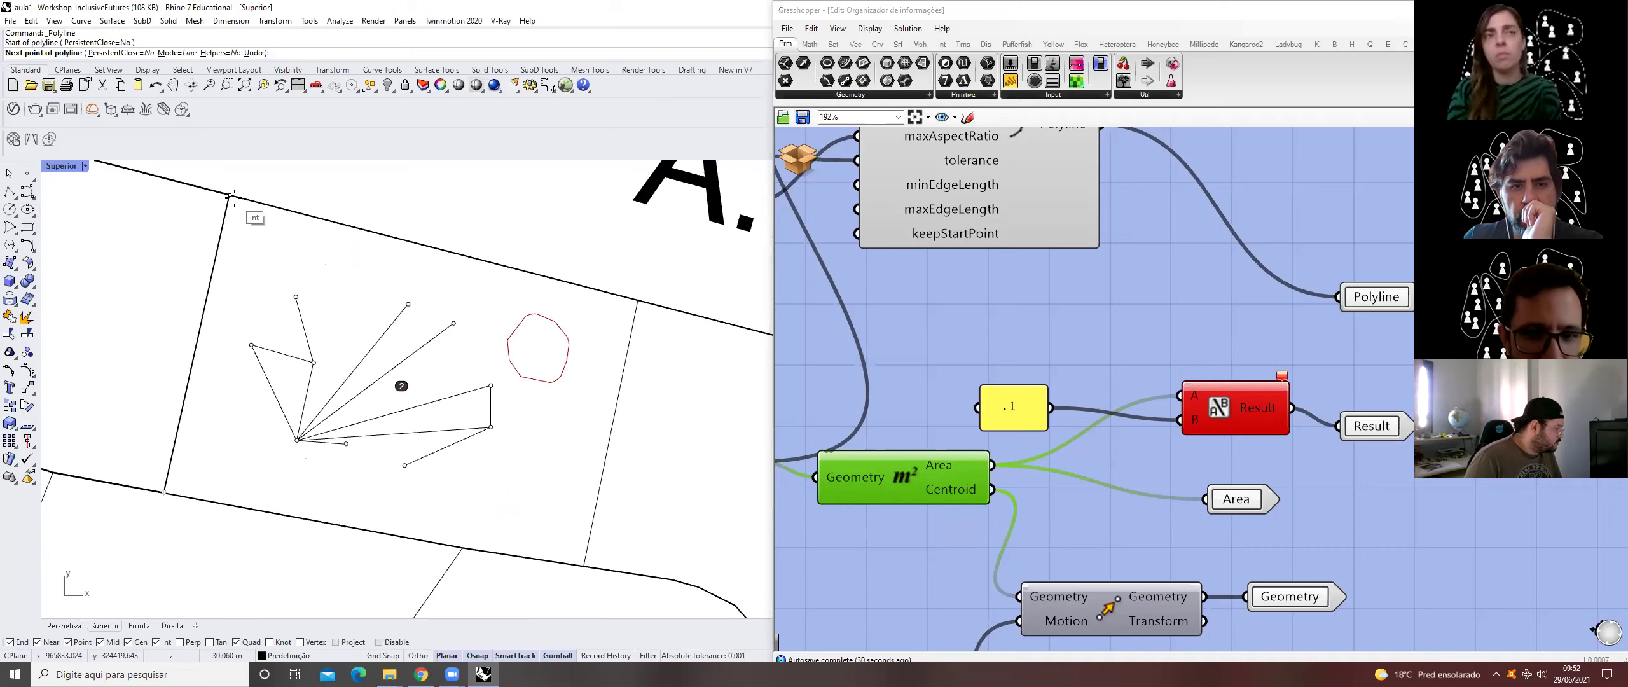
{"action": "left_click", "coordinate": [229, 195]}
{"action": "key", "text": "Return"}
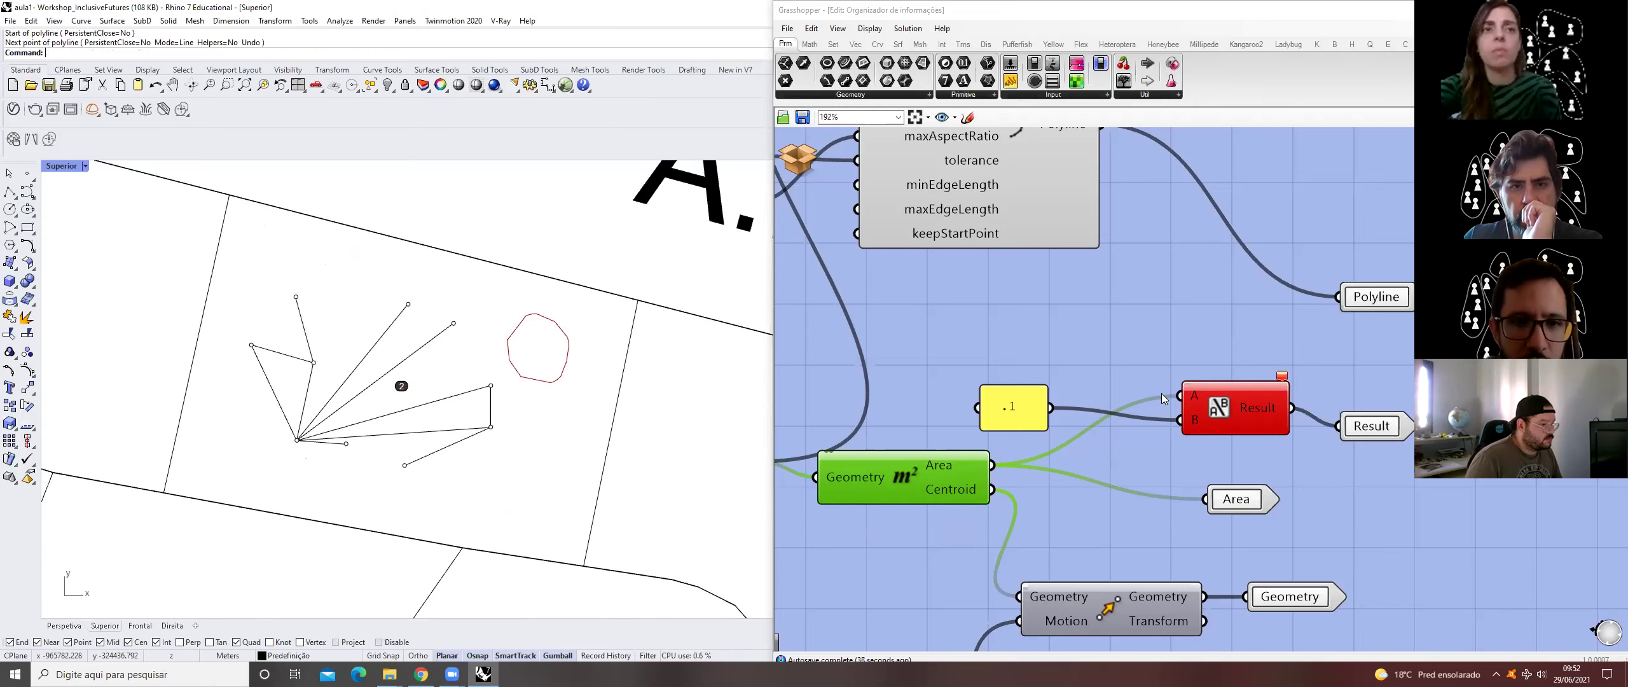
- Check the .1 panel feeding the division without editing it, and leave the cluster discarding any changes
{"action": "scroll", "coordinate": [1161, 393], "scroll_direction": "down", "scroll_amount": 1}
{"action": "right_click_drag", "start_coordinate": [1060, 436], "coordinate": [1174, 431]}
{"action": "scroll", "coordinate": [1174, 431], "scroll_direction": "down", "scroll_amount": 1}
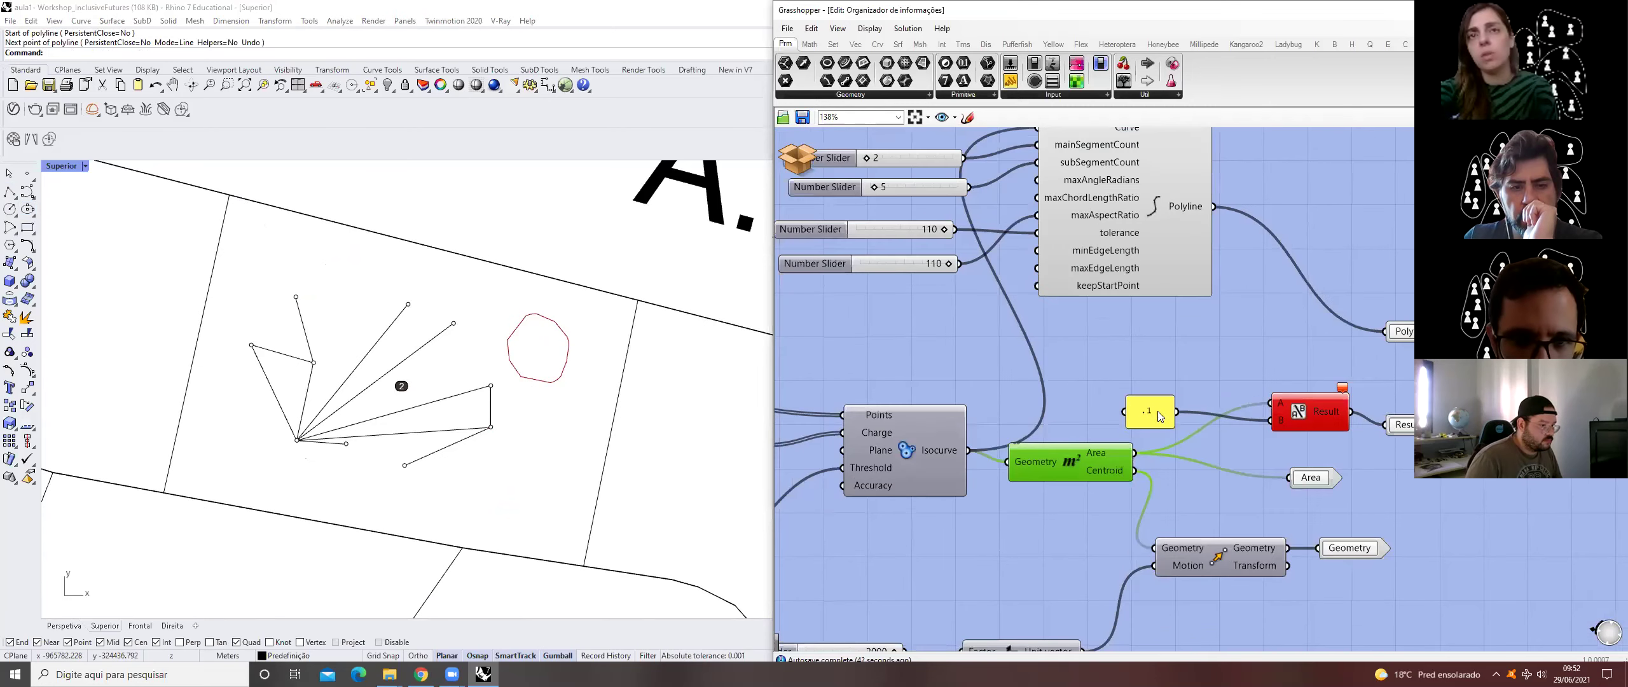
{"action": "scroll", "coordinate": [1157, 414], "scroll_direction": "up", "scroll_amount": 1}
{"action": "right_click_drag", "start_coordinate": [1244, 413], "coordinate": [1140, 419]}
{"action": "left_click", "coordinate": [1043, 412]}
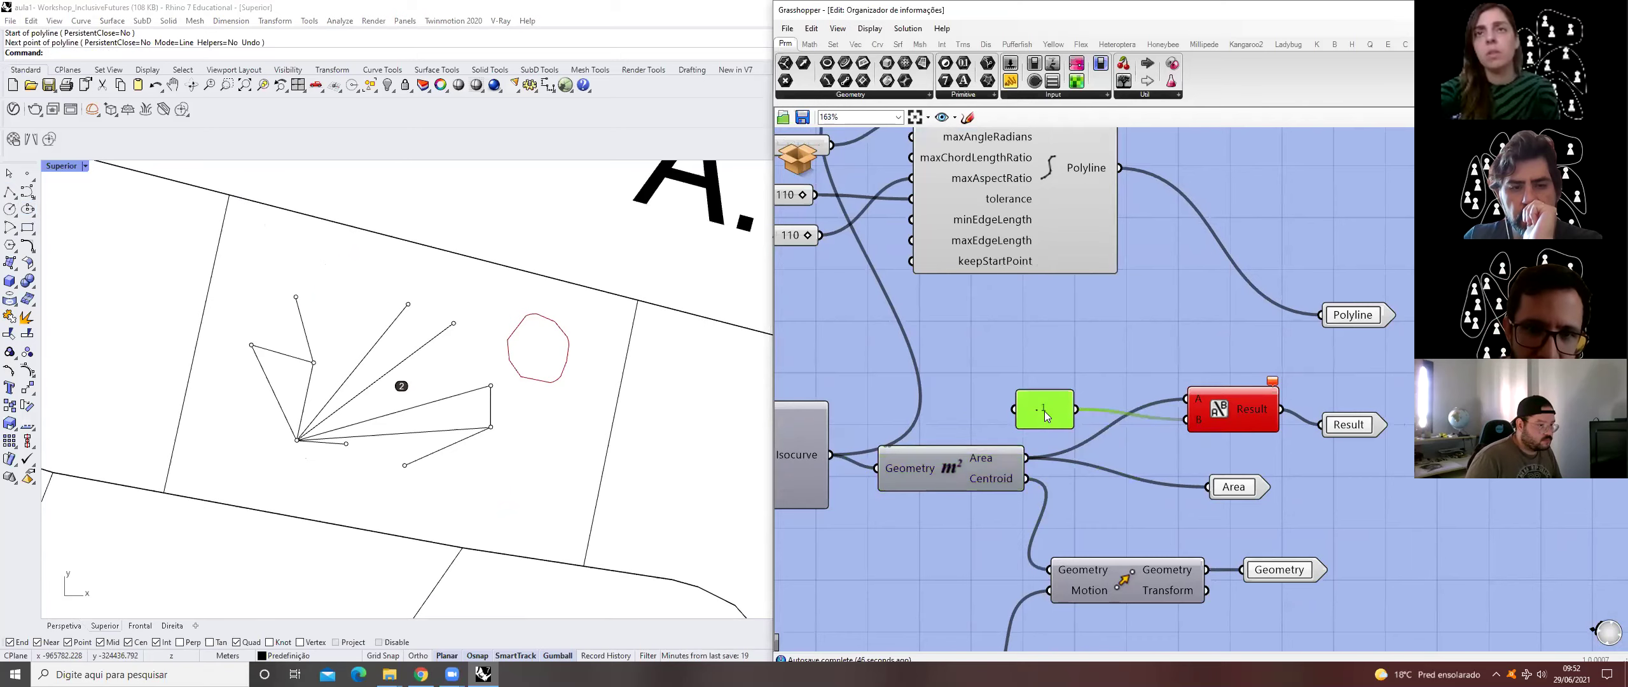
{"action": "double_click", "coordinate": [1044, 408]}
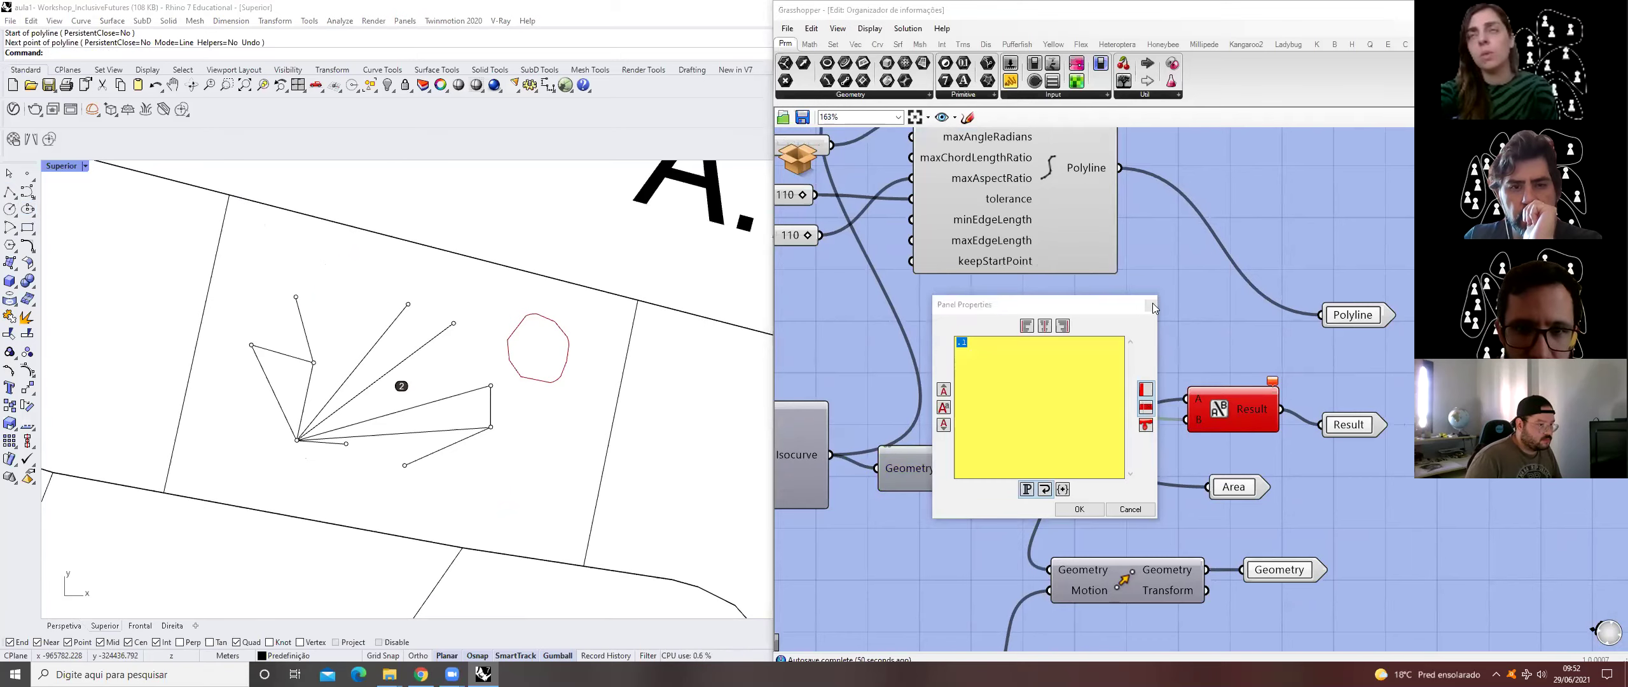
{"action": "left_click", "coordinate": [1151, 308]}
{"action": "left_click", "coordinate": [786, 143]}
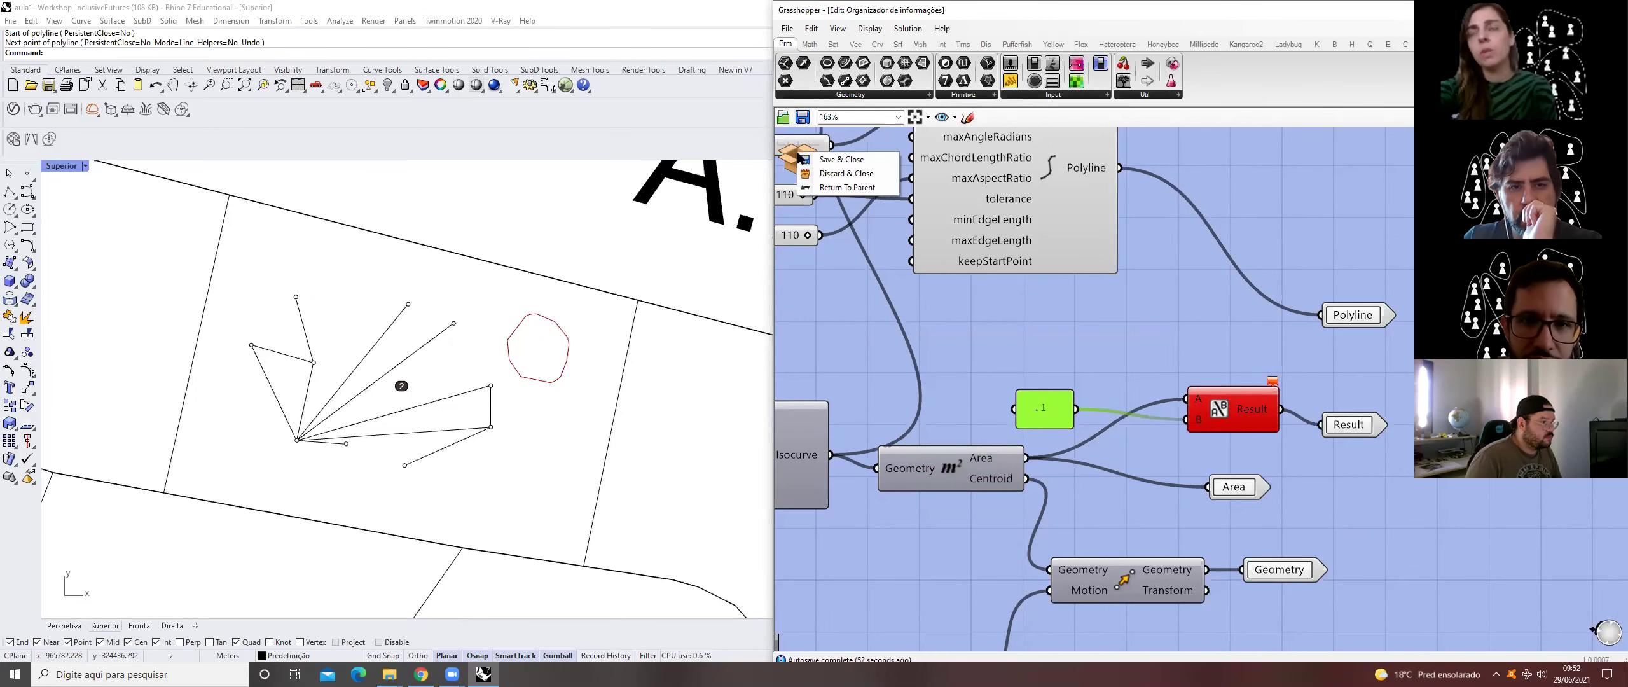
{"action": "left_click", "coordinate": [826, 175]}
- Set the "Offset da borda dos lotes" slider to about 5.254
{"action": "scroll", "coordinate": [1232, 381], "scroll_direction": "down", "scroll_amount": 3}
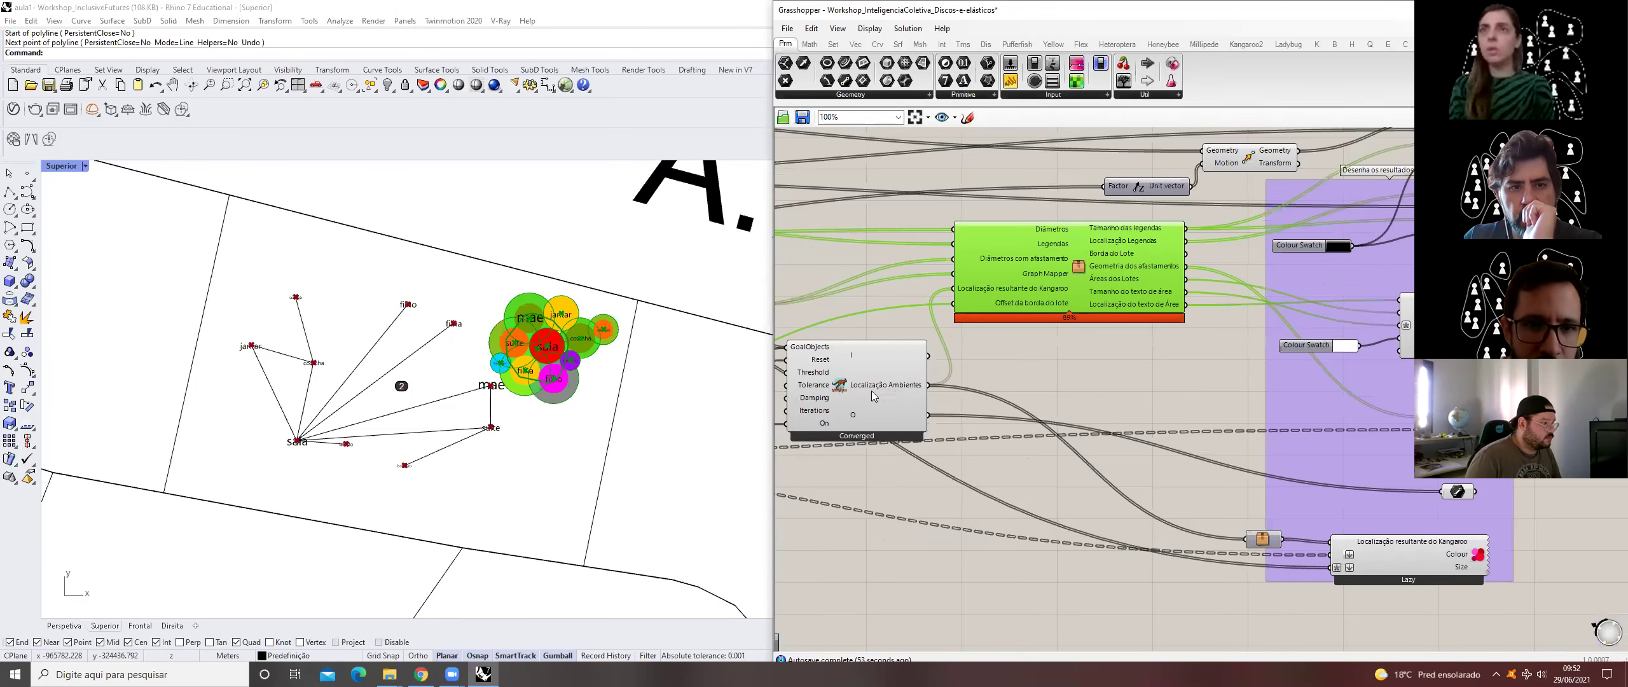
{"action": "scroll", "coordinate": [1015, 430], "scroll_direction": "up", "scroll_amount": 2}
{"action": "scroll", "coordinate": [1016, 429], "scroll_direction": "down", "scroll_amount": 3}
{"action": "right_click_drag", "start_coordinate": [1069, 439], "coordinate": [1203, 480]}
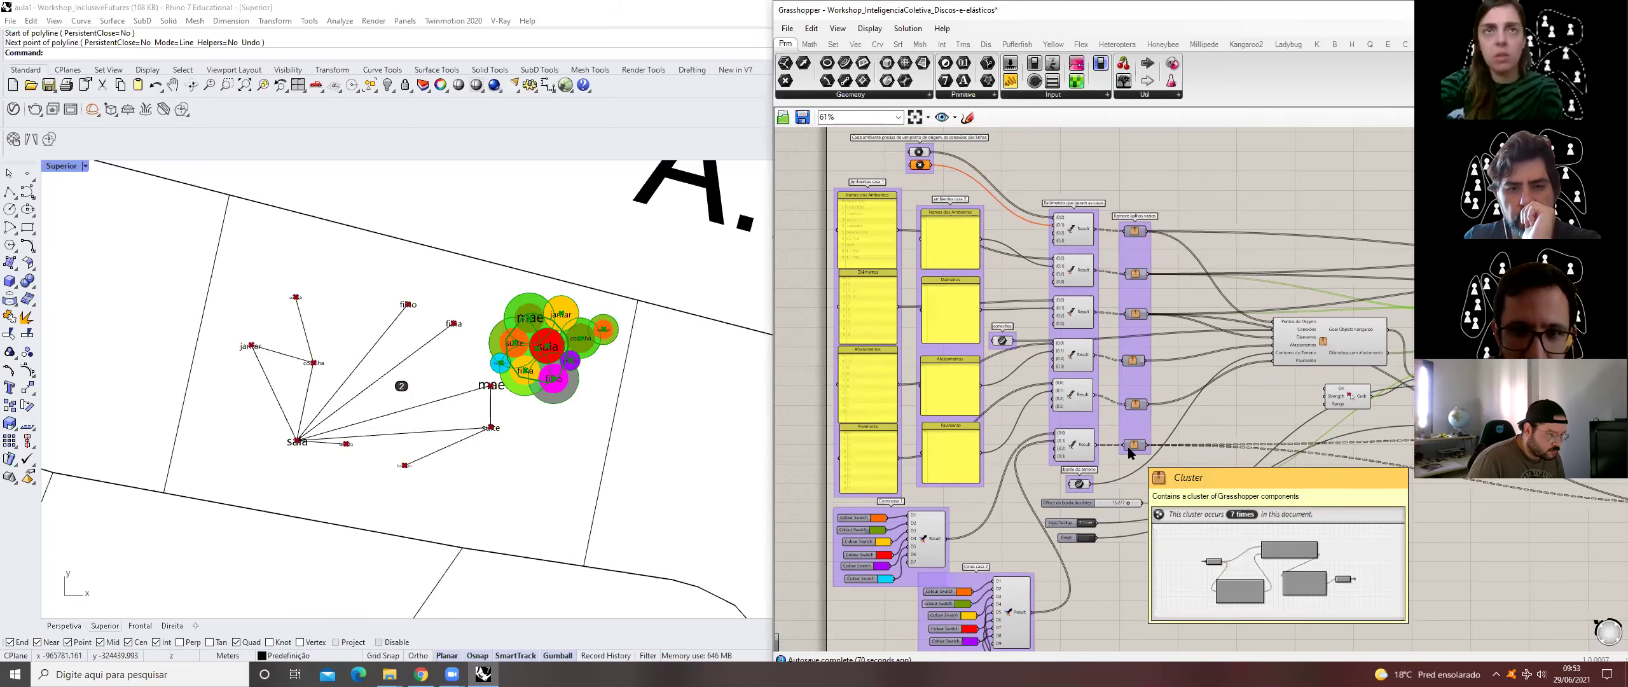
{"action": "scroll", "coordinate": [1111, 502], "scroll_direction": "up", "scroll_amount": 5}
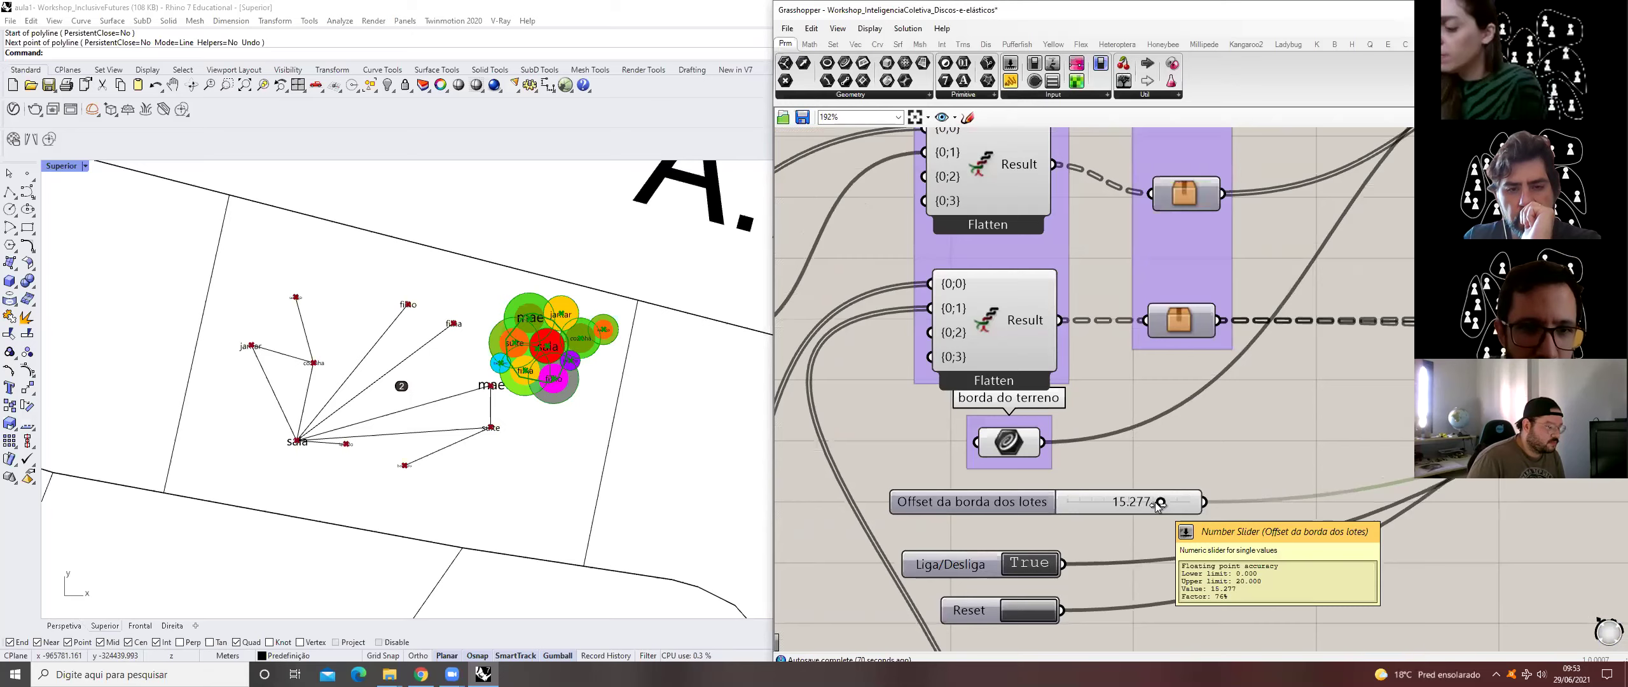
{"action": "left_click_drag", "start_coordinate": [1157, 504], "coordinate": [1098, 502]}
{"action": "left_click", "coordinate": [1152, 476]}
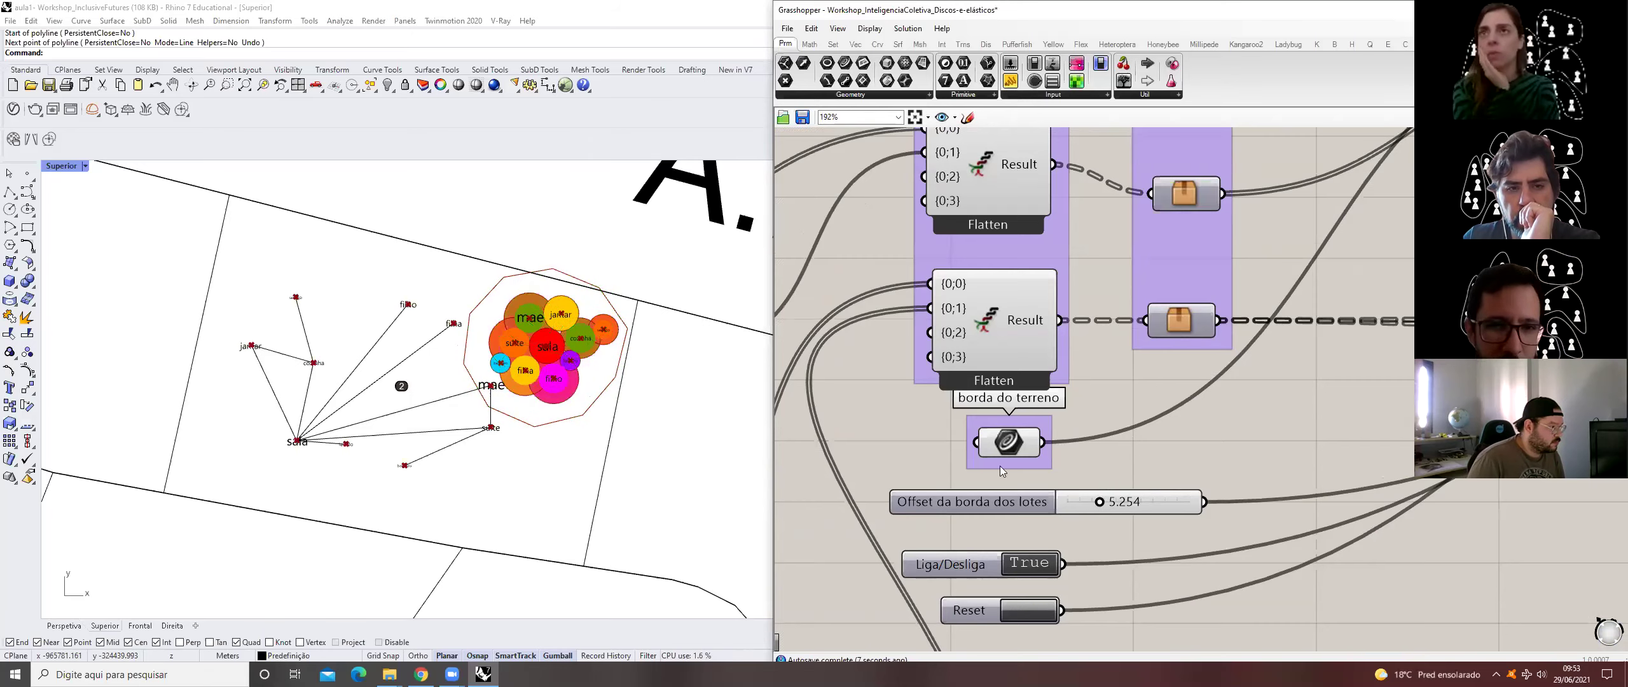
- Reset the room layout and move the circle cluster to the "mae" and "suite" side of the connection graph
{"action": "left_click", "coordinate": [1021, 604]}
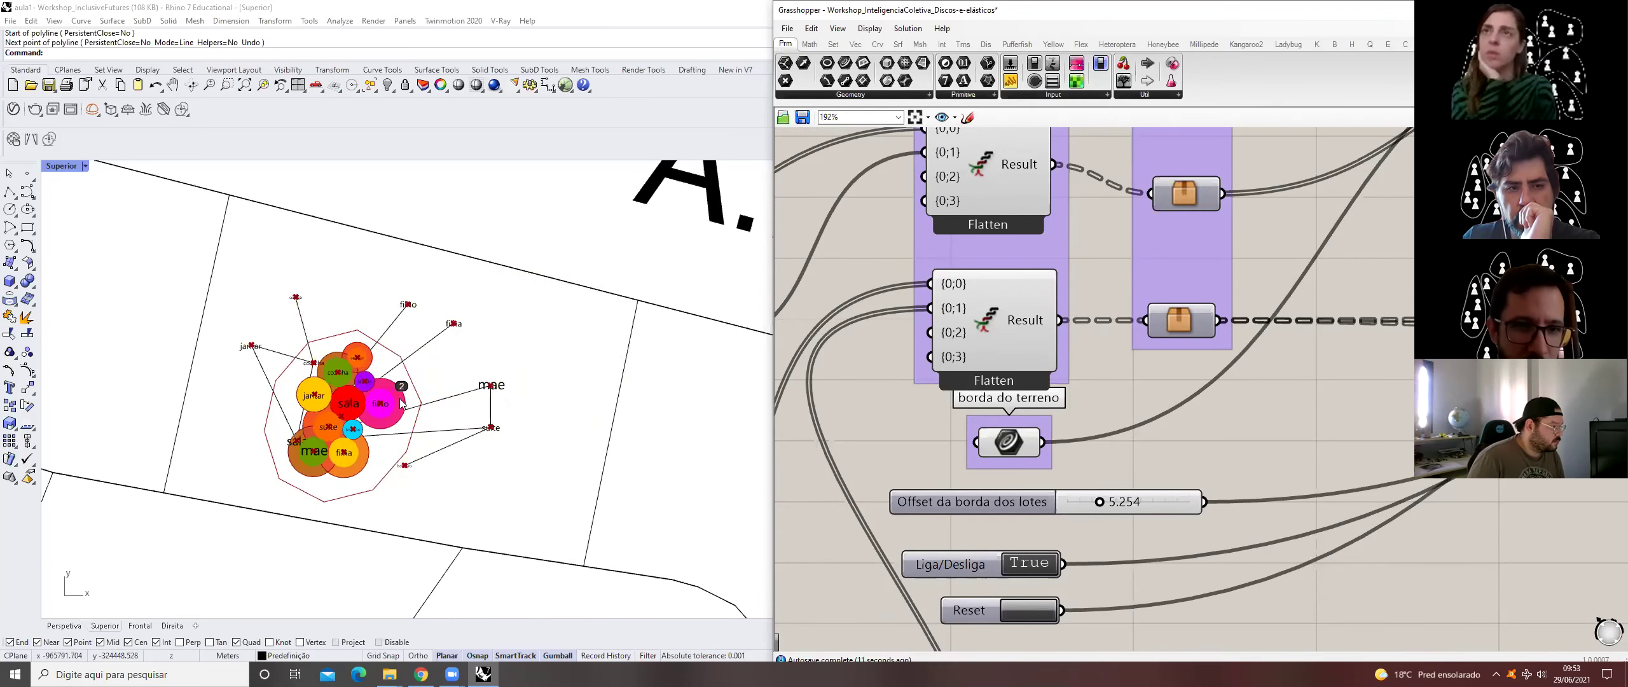
{"action": "left_click", "coordinate": [365, 389]}
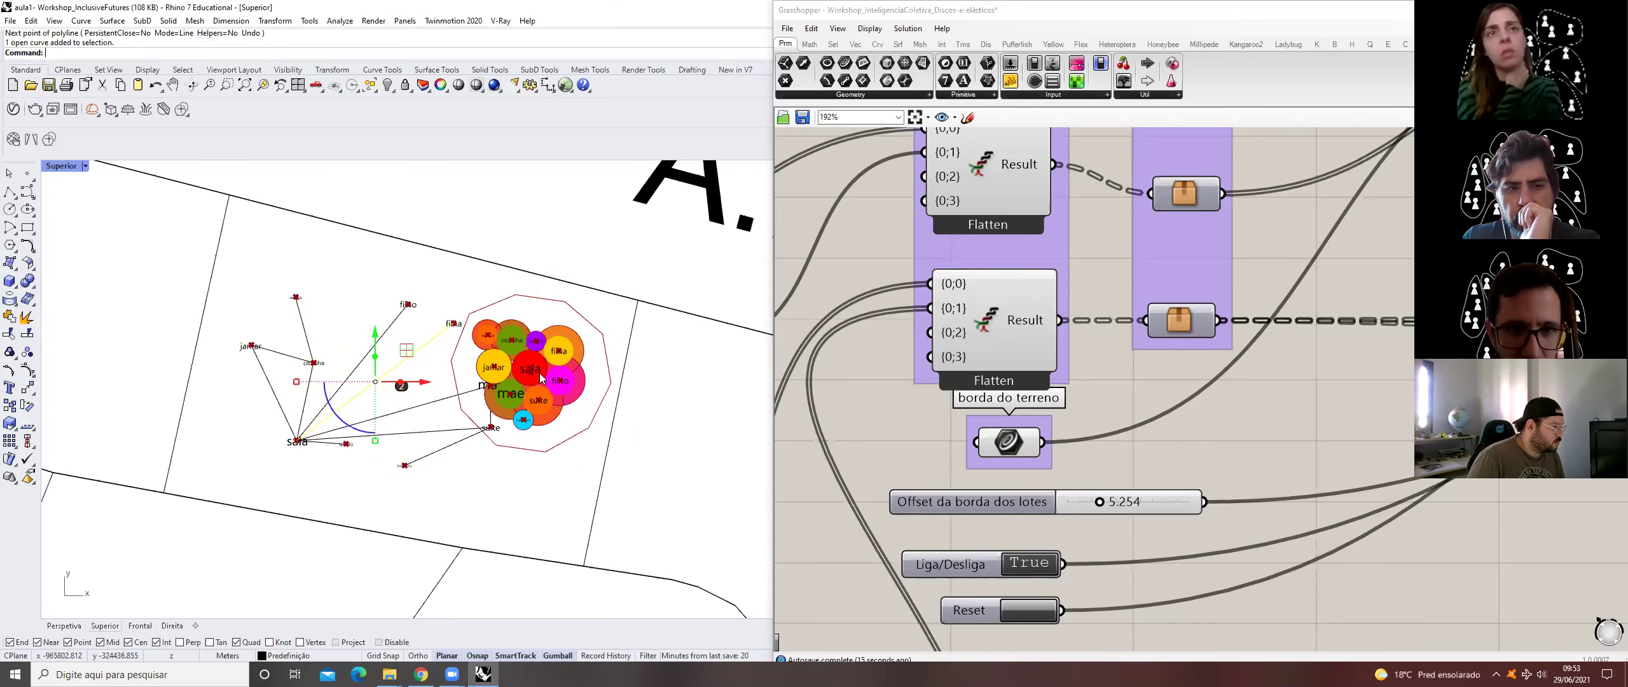
{"action": "left_click", "coordinate": [578, 456]}
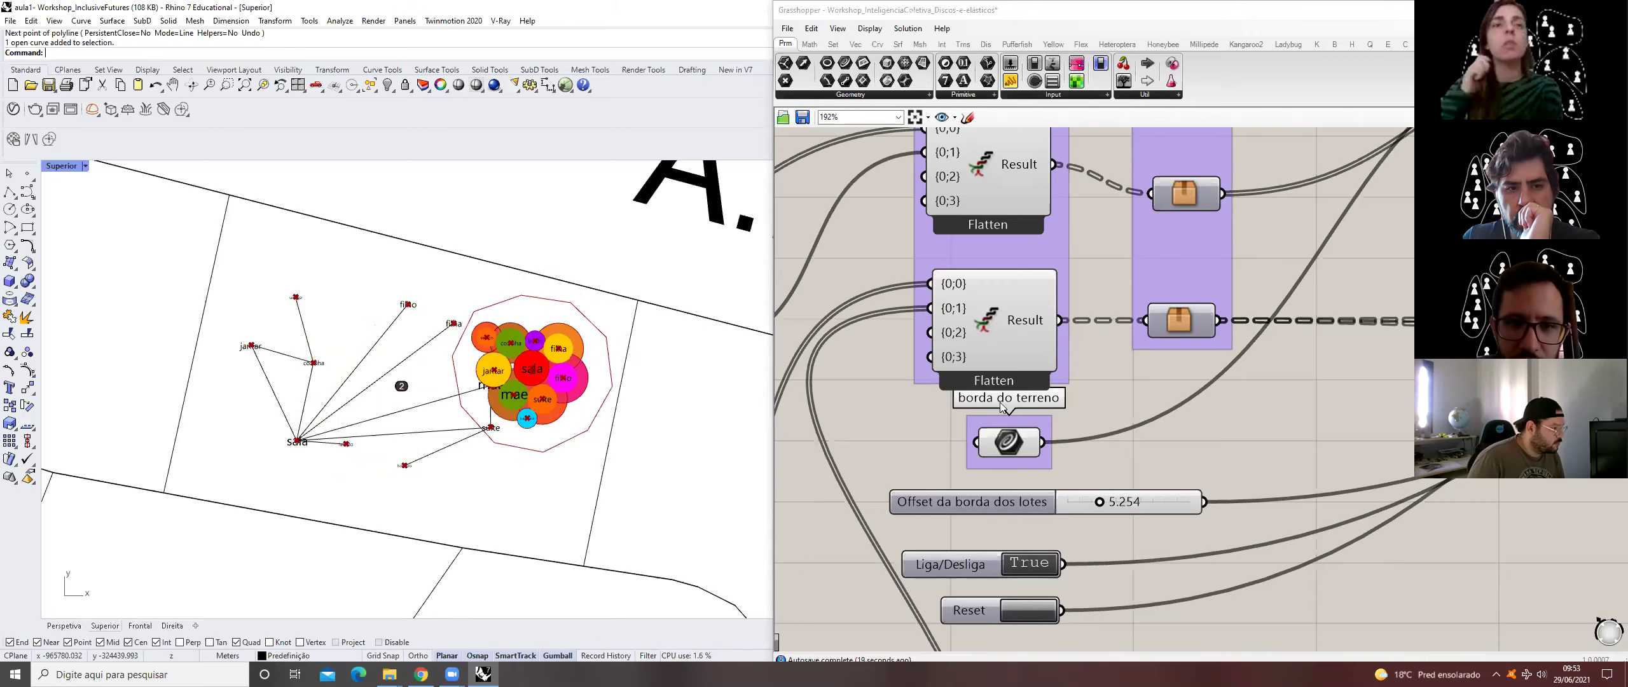
- Set the "Offset da borda dos lotes" slider to about 6.507
{"action": "scroll", "coordinate": [1001, 406], "scroll_direction": "down", "scroll_amount": 6}
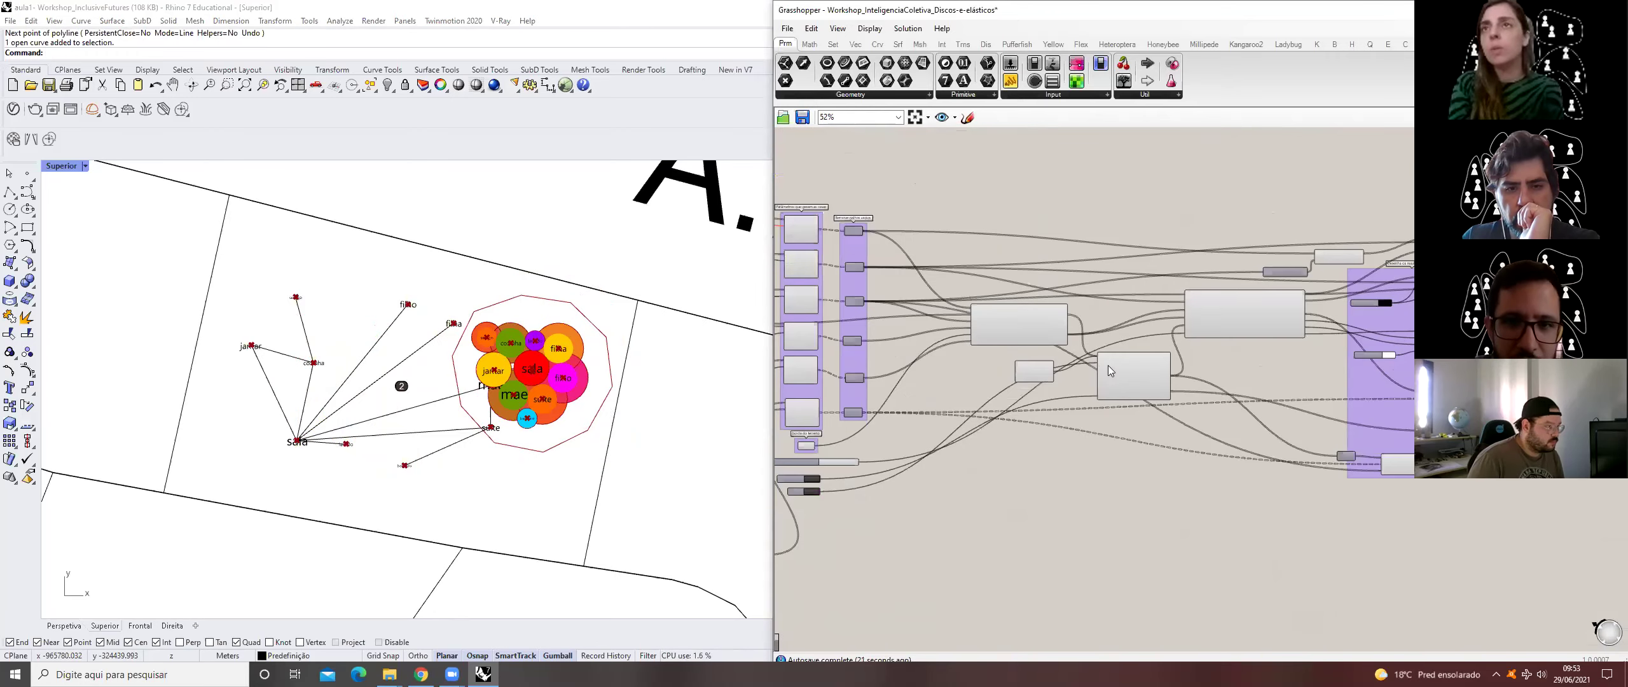
{"action": "scroll", "coordinate": [947, 393], "scroll_direction": "up", "scroll_amount": 6}
{"action": "left_click_drag", "start_coordinate": [1043, 475], "coordinate": [1061, 475]}
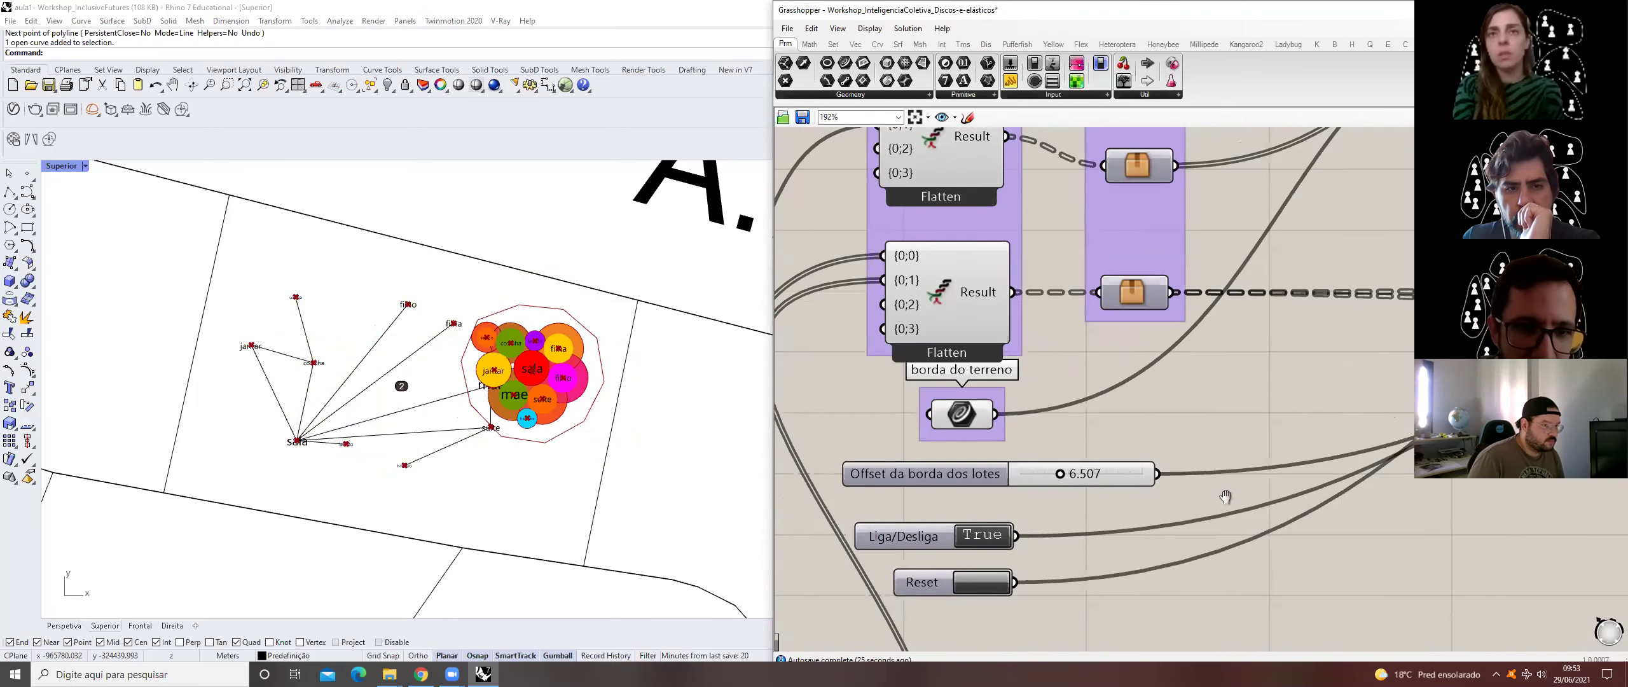
- Enter the information-organiser cluster and set the panel feeding the division to 1
{"action": "scroll", "coordinate": [1225, 496], "scroll_direction": "down", "scroll_amount": 5}
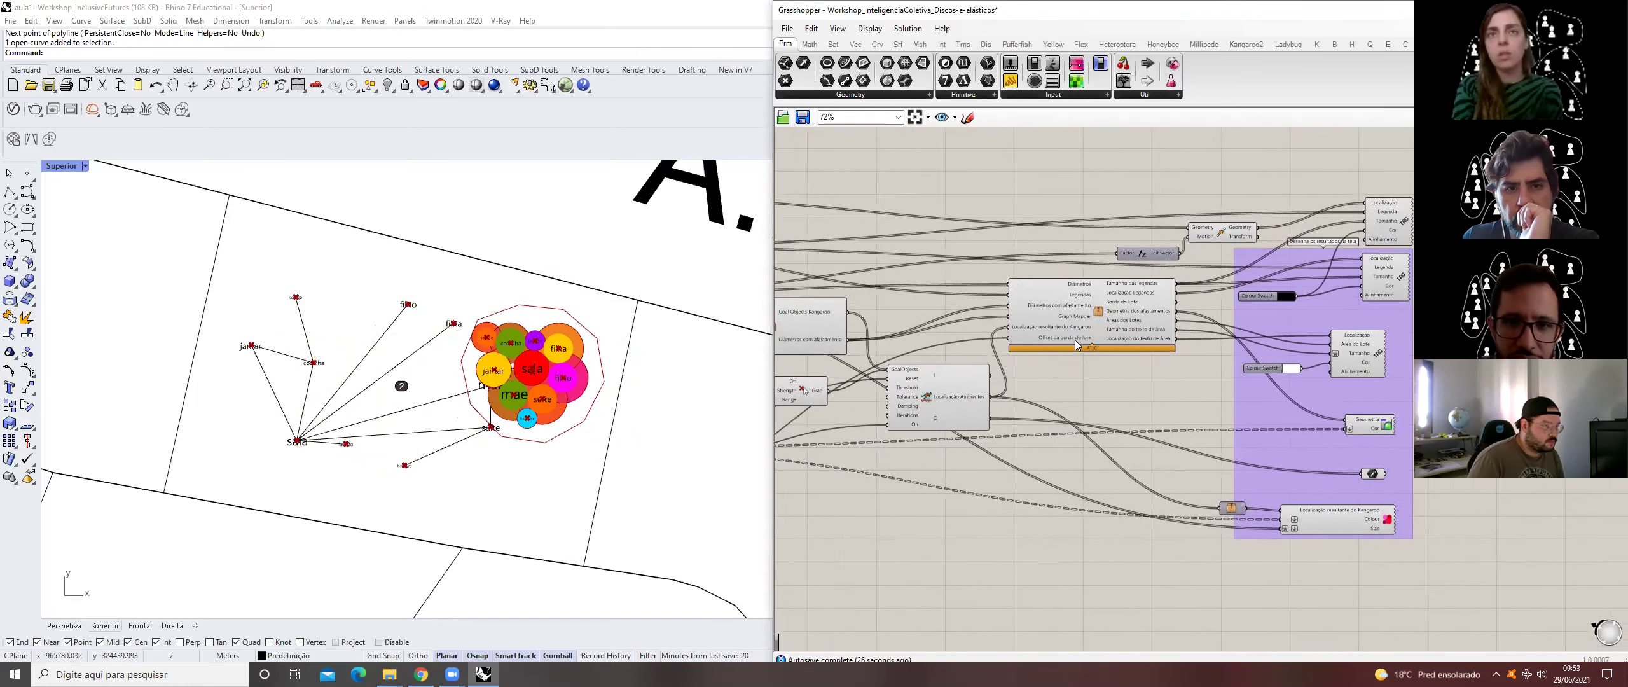
{"action": "double_click", "coordinate": [1075, 345]}
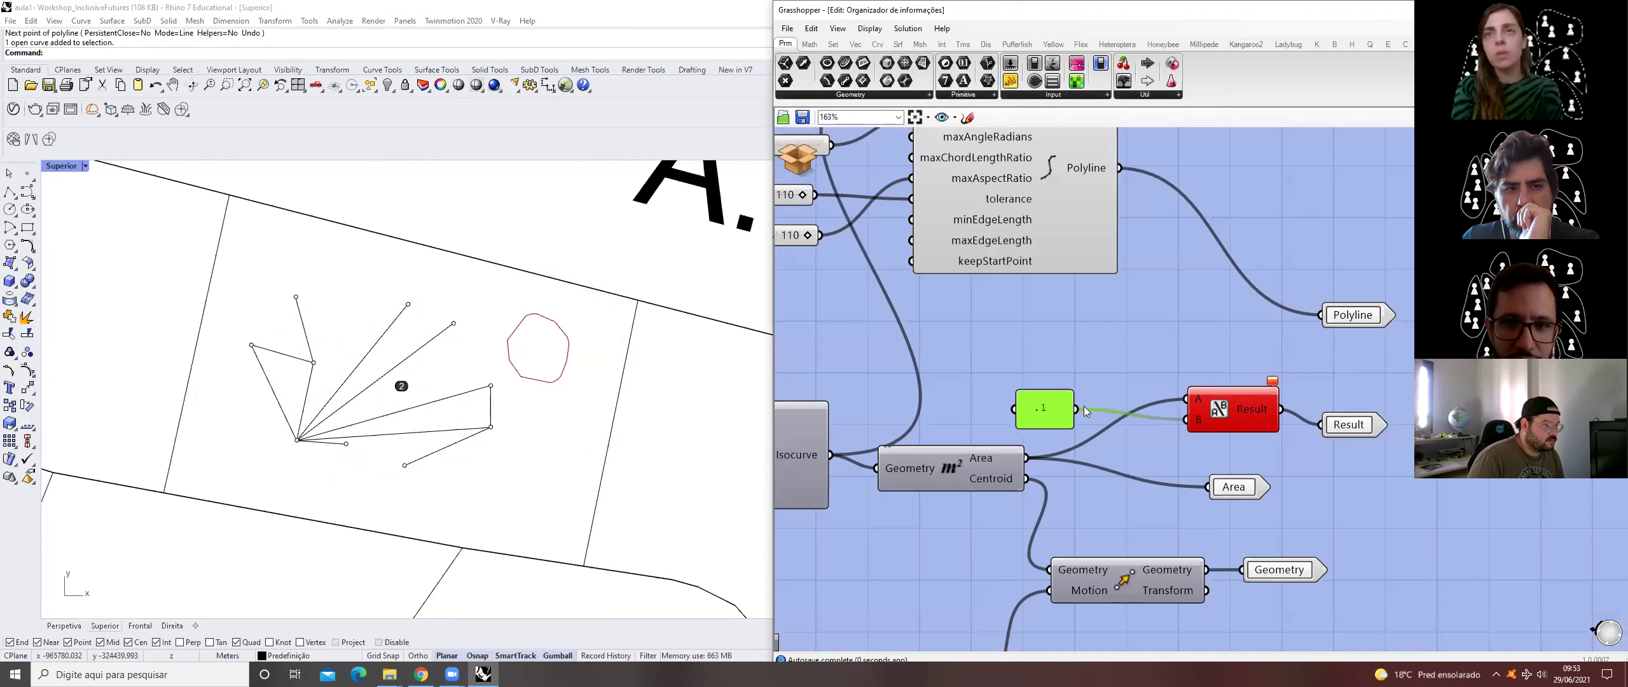
{"action": "scroll", "coordinate": [1085, 410], "scroll_direction": "down", "scroll_amount": 2}
{"action": "double_click", "coordinate": [1094, 412]}
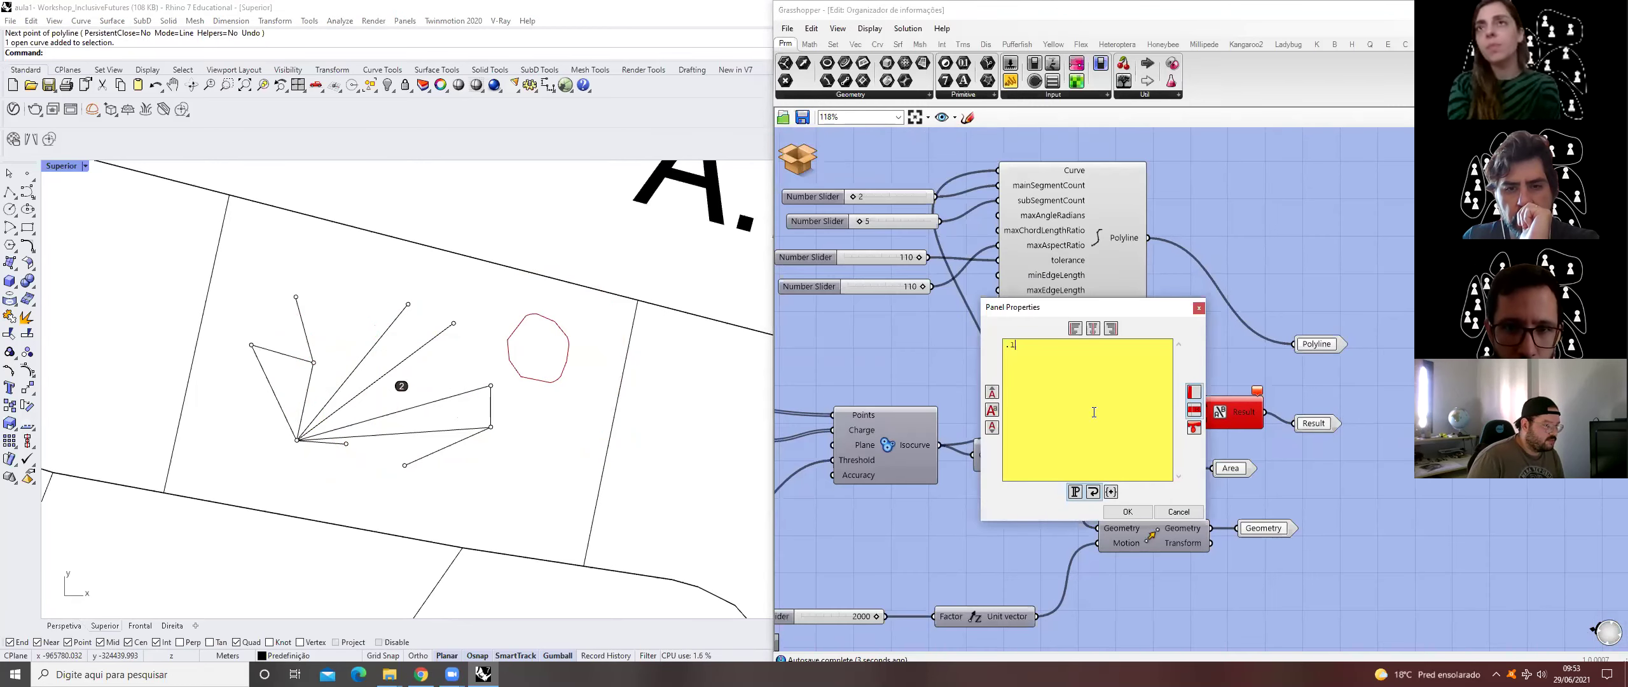
{"action": "key", "text": "BackSpace"}
{"action": "key", "text": "BackSpace"}
{"action": "type", "text": "1"}
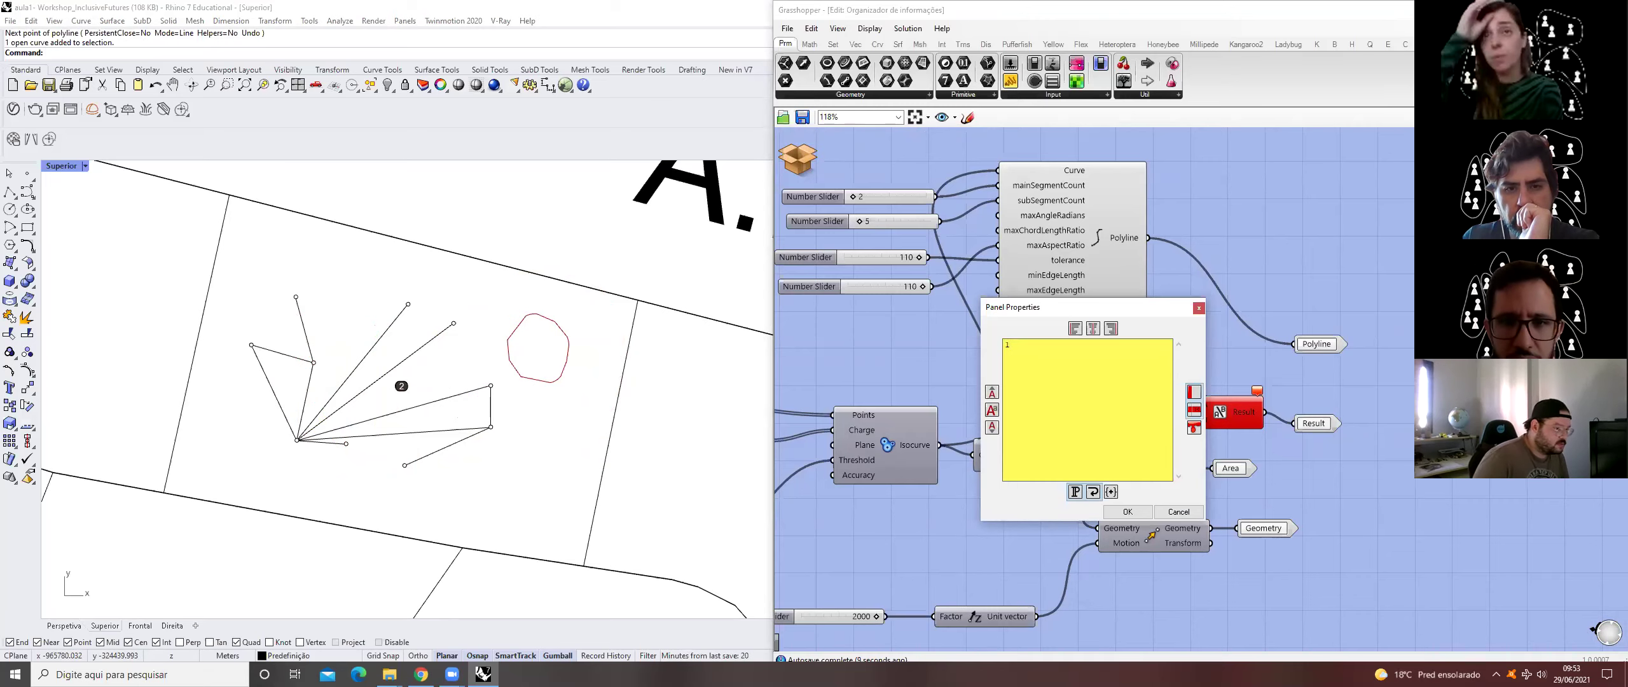
{"action": "left_click", "coordinate": [1125, 512]}
- Save the changes to the cluster and return to the parent document
{"action": "scroll", "coordinate": [1035, 512], "scroll_direction": "down", "scroll_amount": 2}
{"action": "right_click_drag", "start_coordinate": [1036, 512], "coordinate": [1219, 426]}
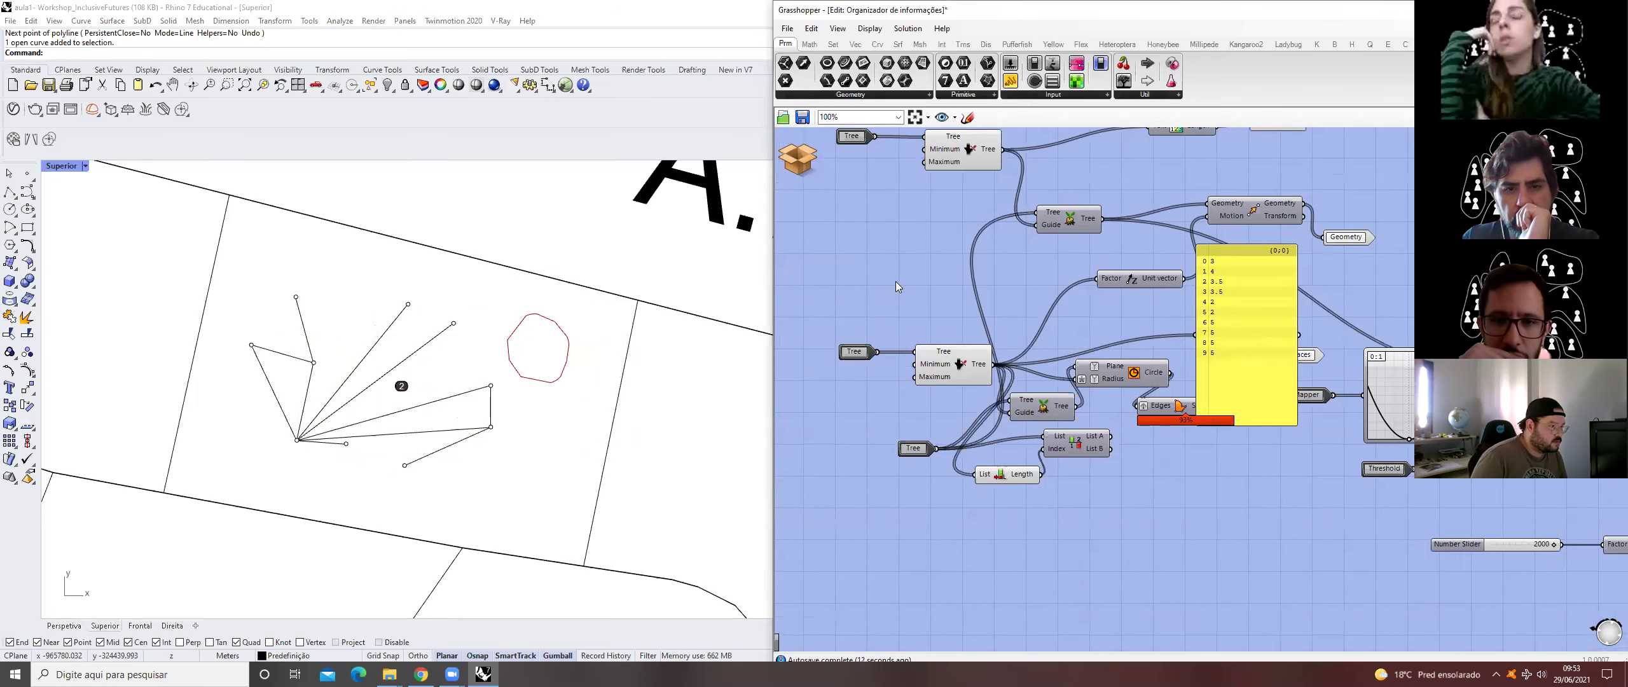
{"action": "left_click", "coordinate": [791, 161]}
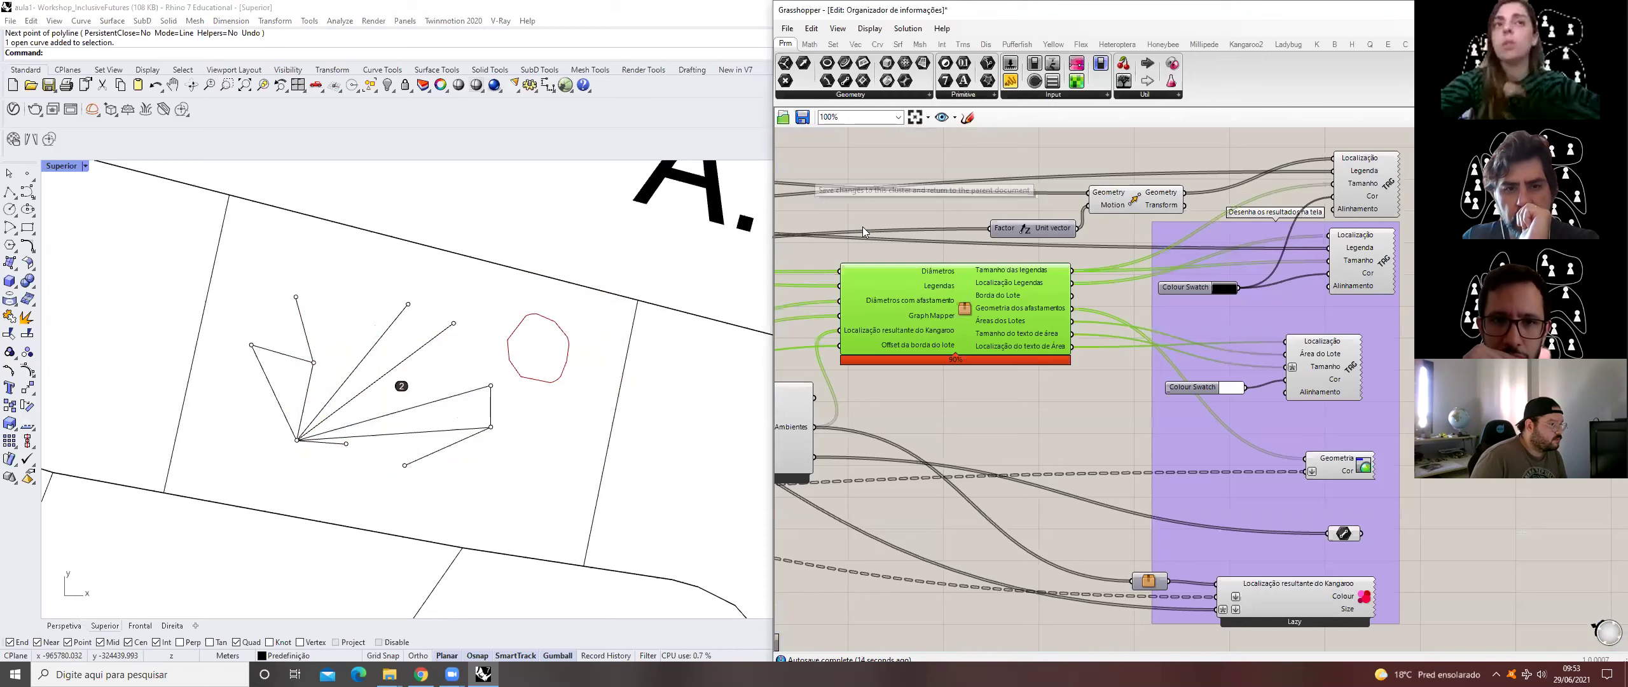
{"action": "left_click", "coordinate": [941, 162]}
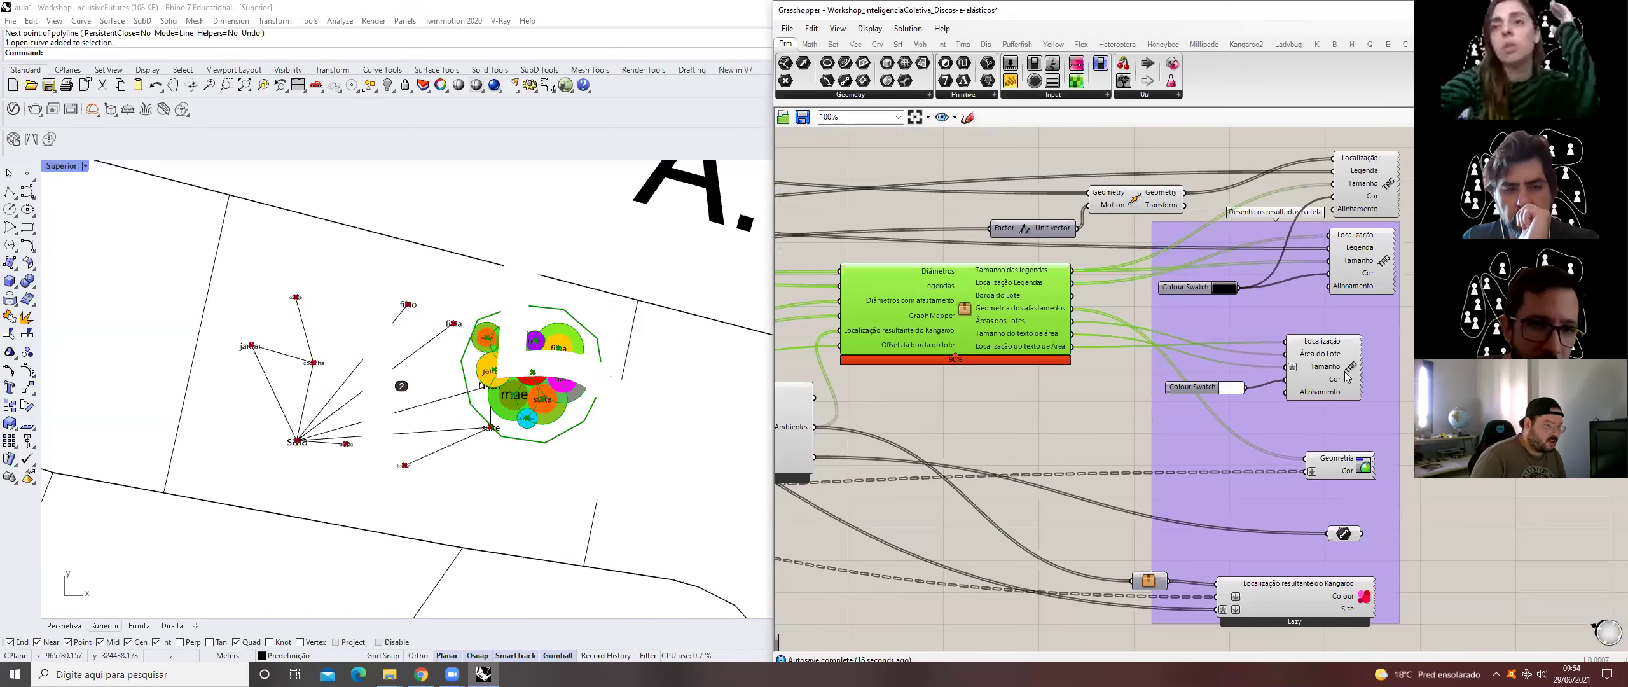
- Set the expression on the "Tamanho" input of the lot-area text tag to x/1+1
{"action": "right_click", "coordinate": [1291, 367]}
{"action": "mouse_move", "coordinate": [1370, 493]}
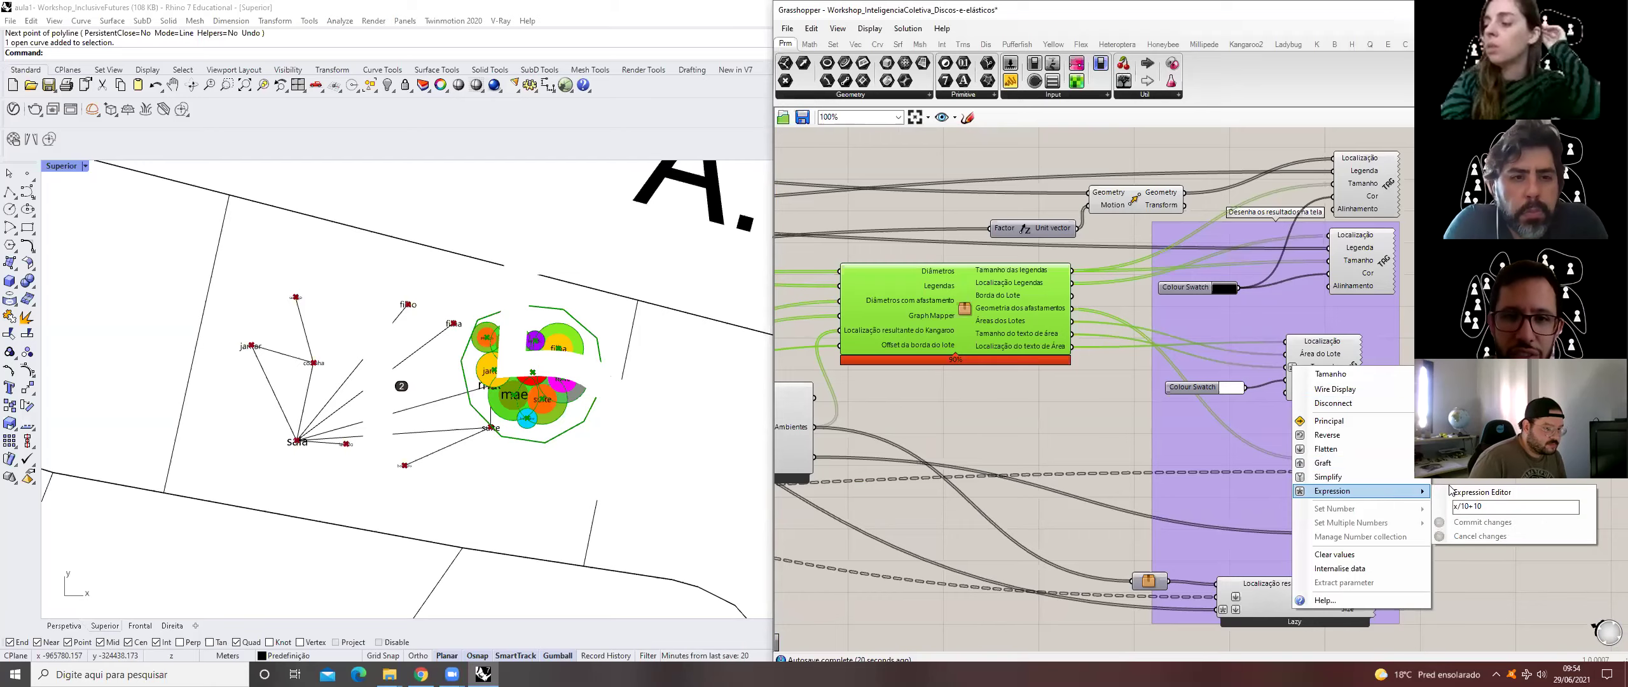
{"action": "type", "text": "0"}
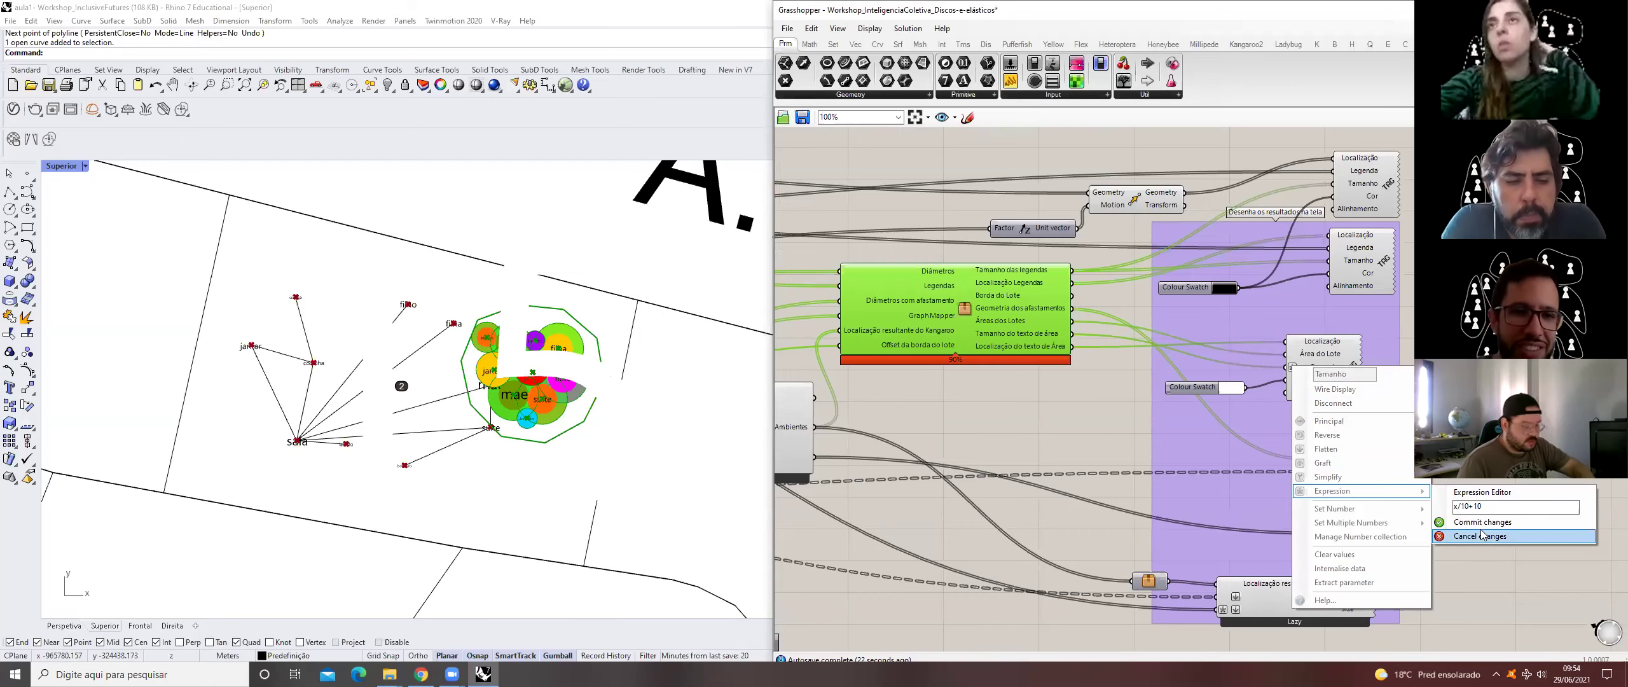
{"action": "key", "text": "Return"}
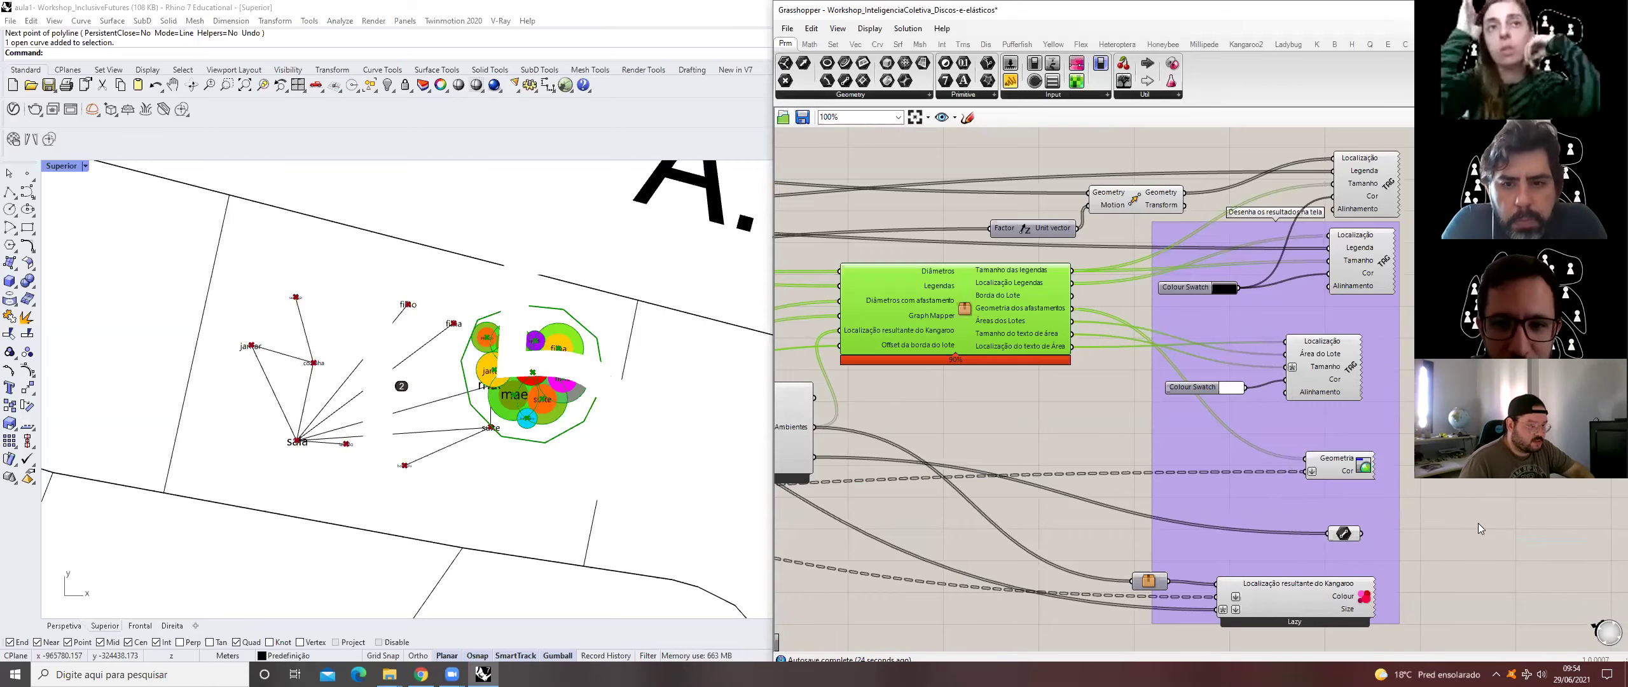
{"action": "right_click", "coordinate": [1292, 368]}
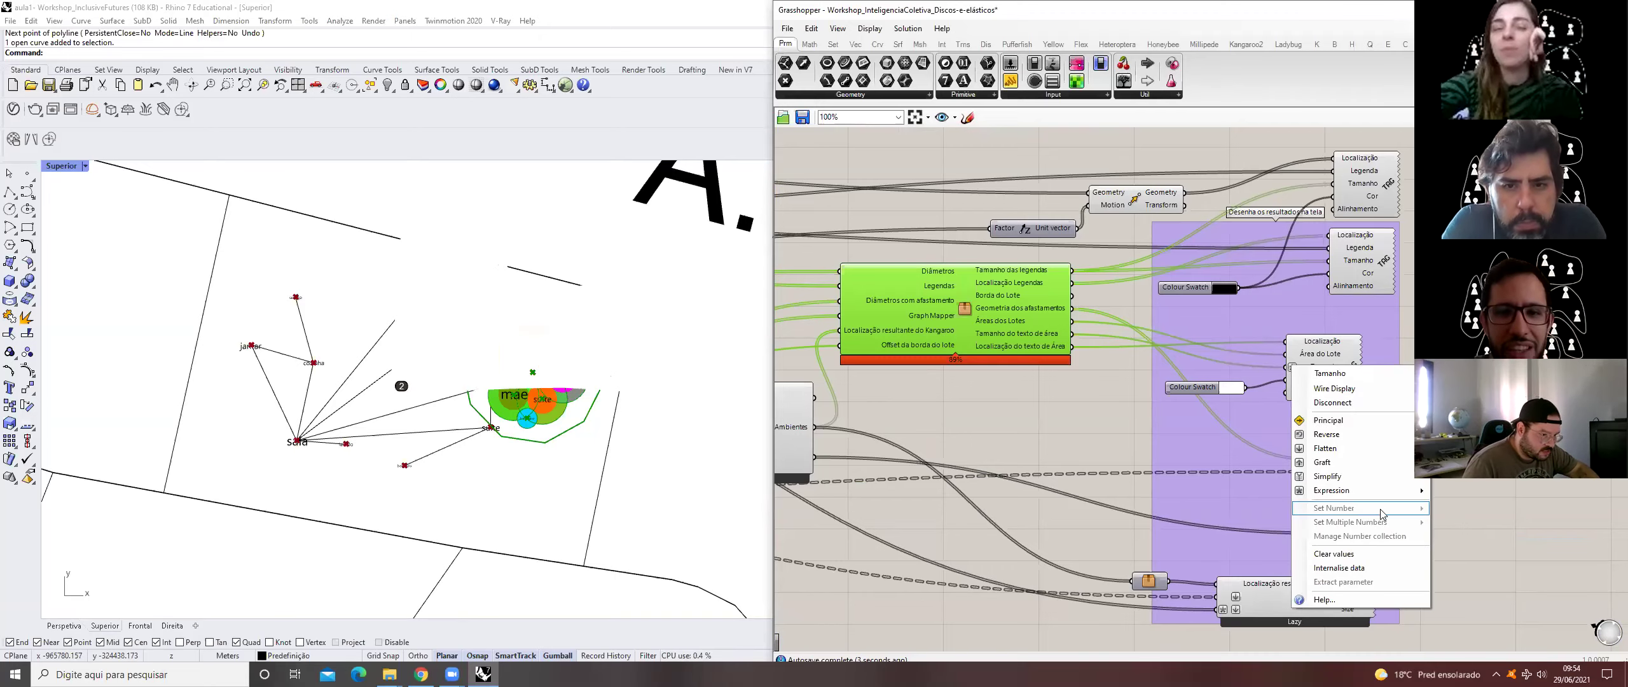
{"action": "left_click", "coordinate": [1463, 504]}
{"action": "key", "text": "Delete"}
{"action": "key", "text": "Delete"}
{"action": "left_click", "coordinate": [1474, 521]}
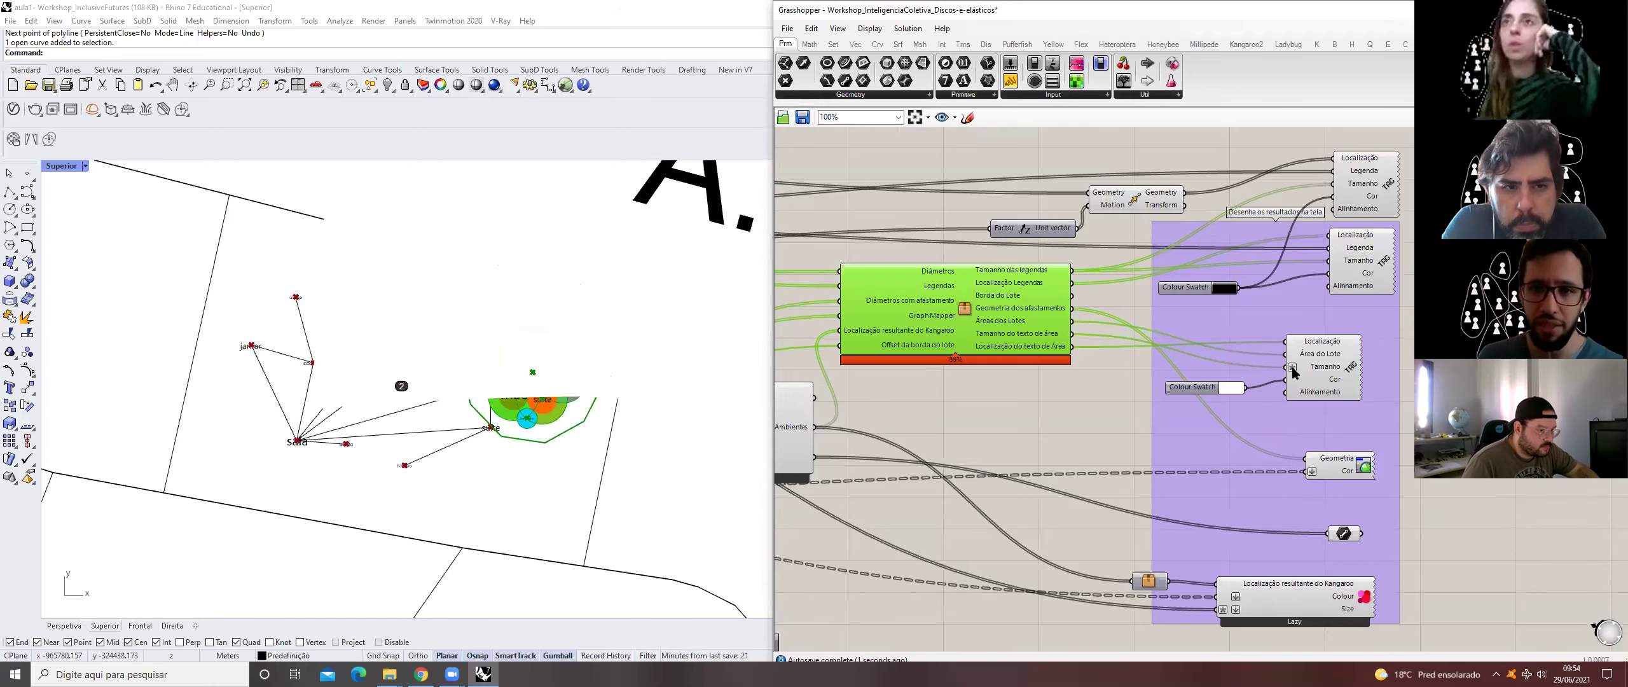
{"action": "mouse_move", "coordinate": [1292, 370]}
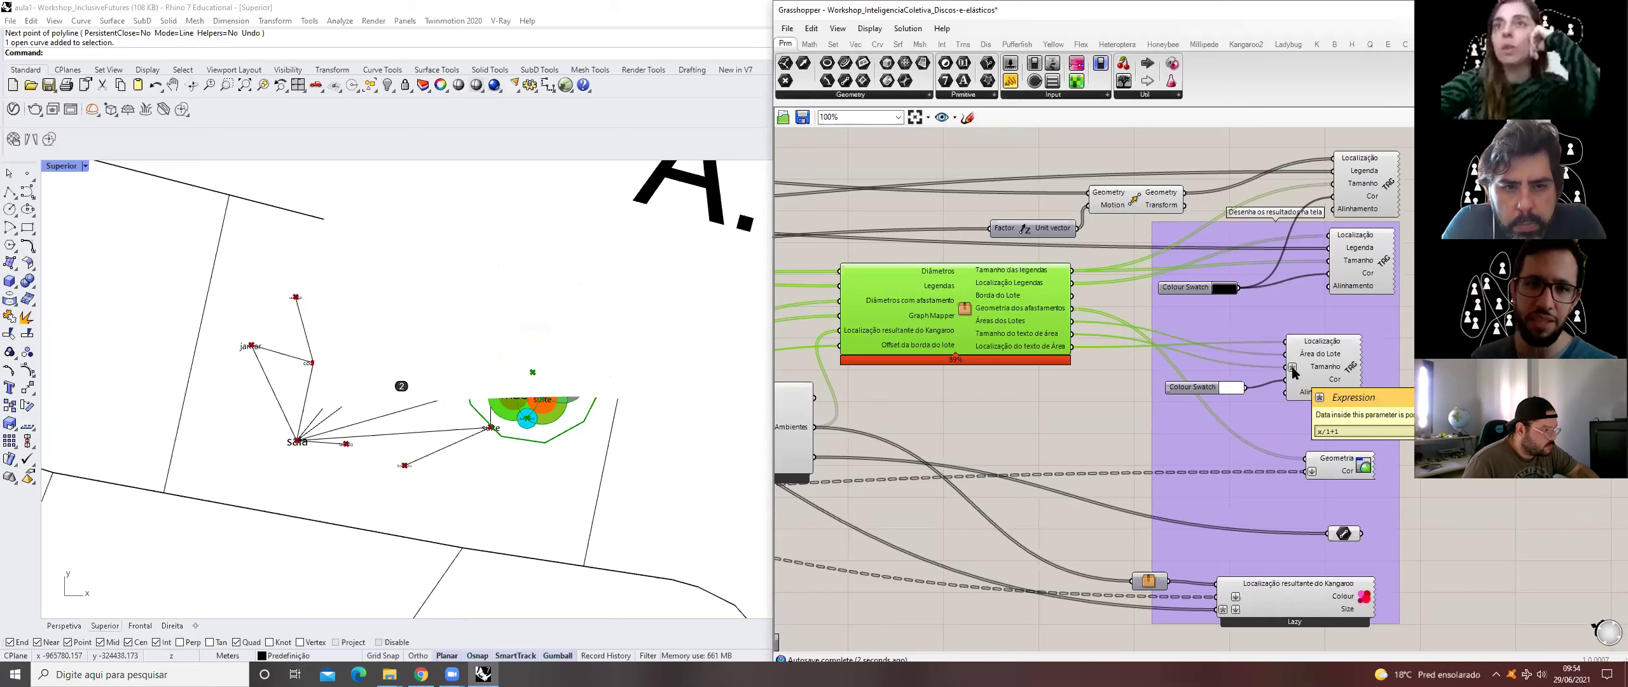
- Change the colour swatch feeding the lot-area text tag to black
{"action": "left_click", "coordinate": [1231, 387]}
{"action": "left_click_drag", "start_coordinate": [1266, 506], "coordinate": [1240, 509]}
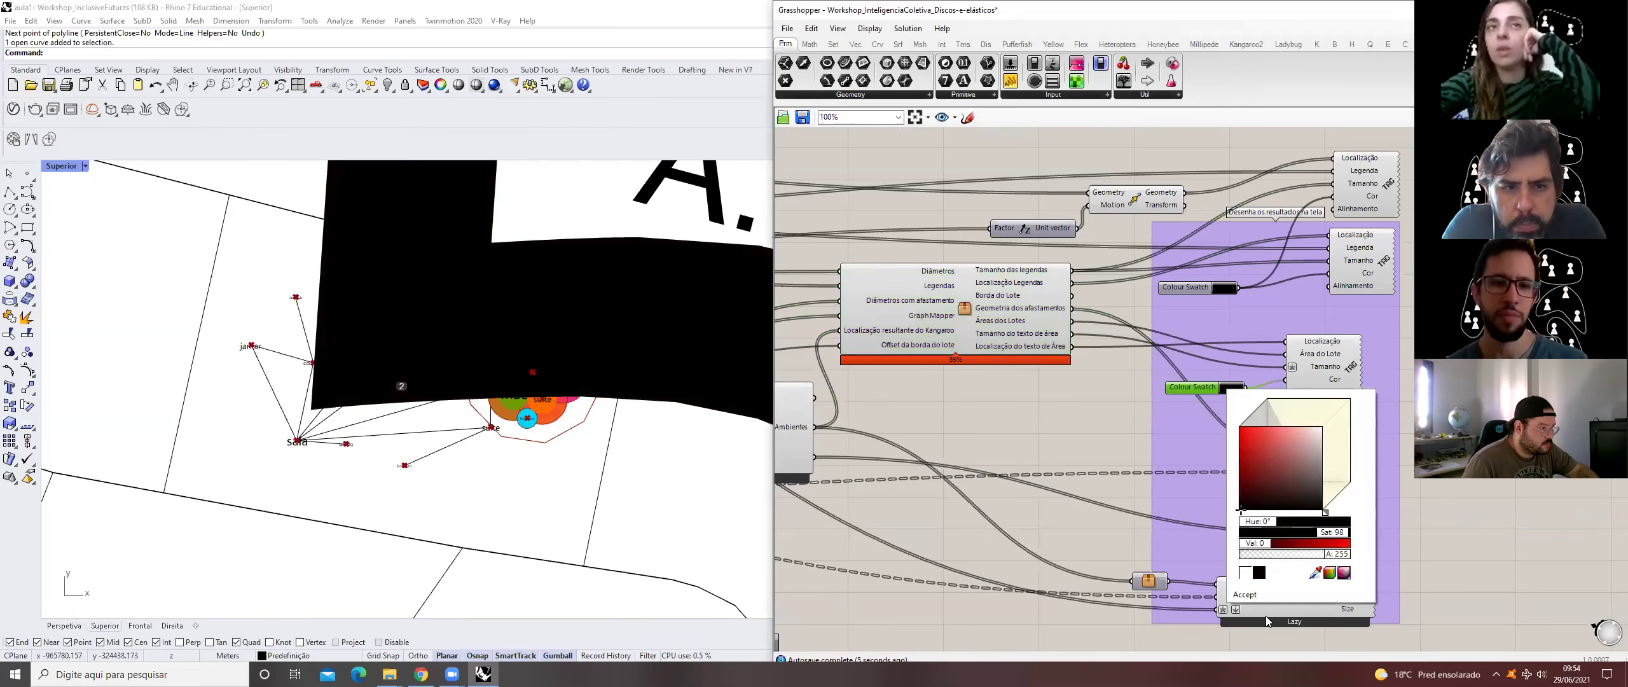
{"action": "left_click", "coordinate": [1109, 494]}
- Check the area text's size against the site plan and open the expression options of the tag's "Tamanho" input
{"action": "scroll", "coordinate": [628, 363], "scroll_direction": "down", "scroll_amount": 5}
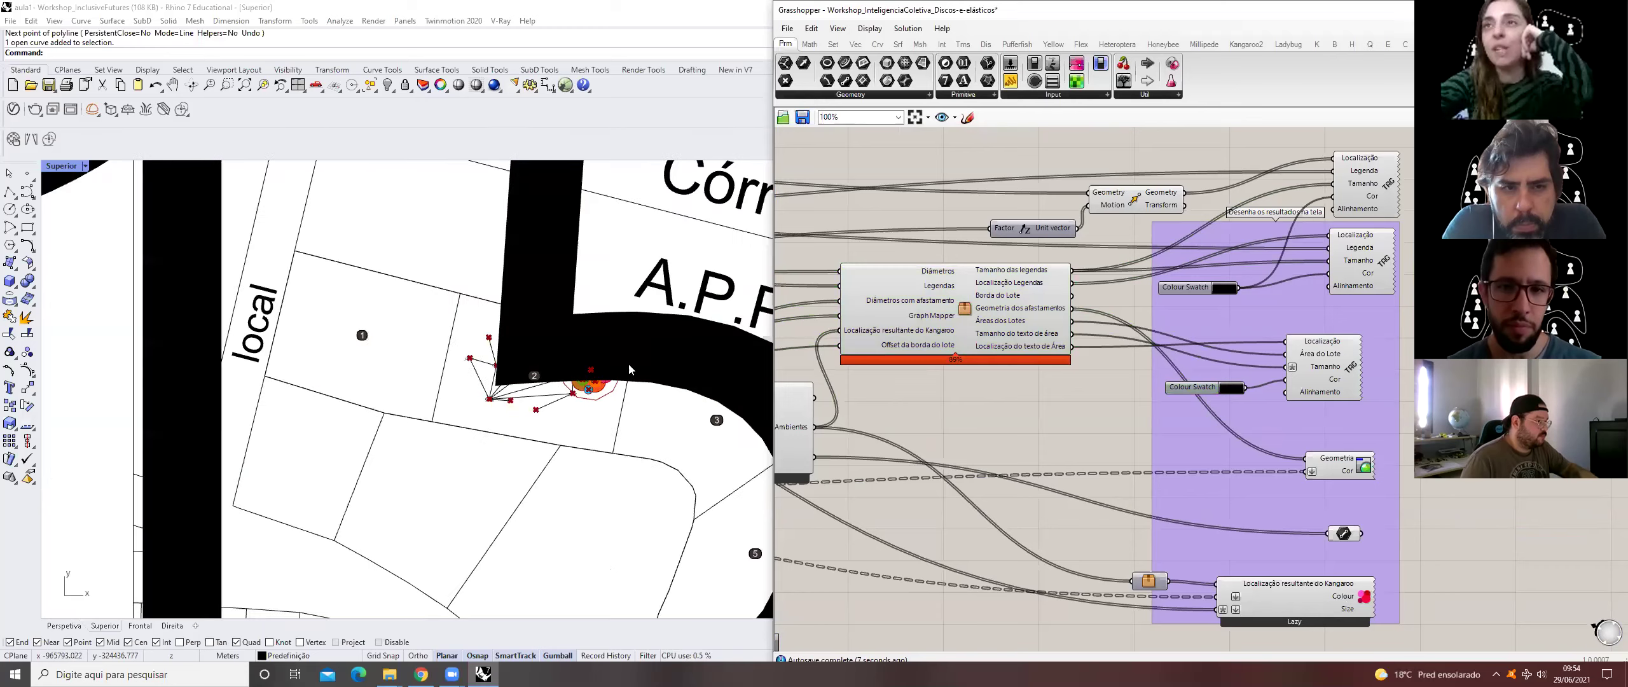
{"action": "scroll", "coordinate": [1346, 407], "scroll_direction": "up", "scroll_amount": 1}
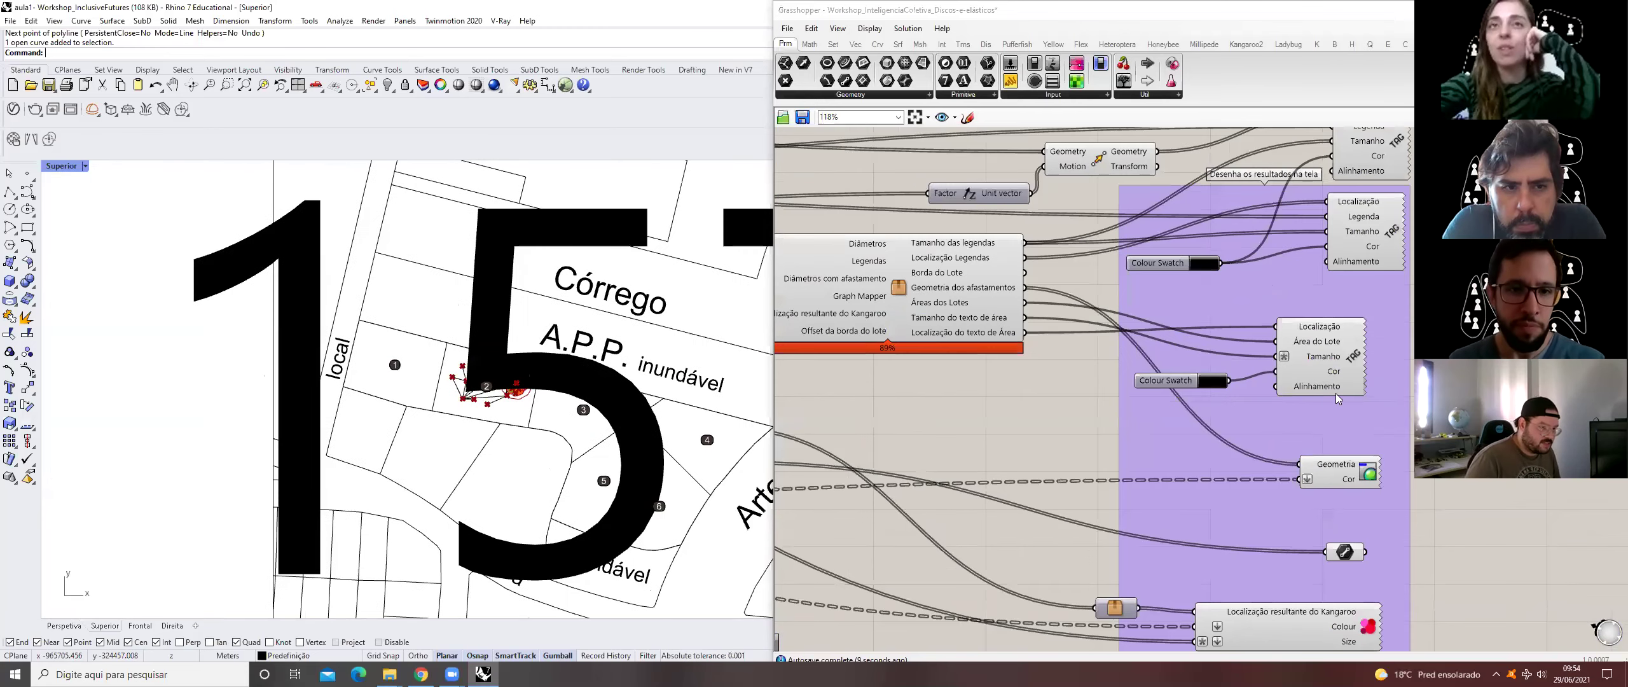
{"action": "scroll", "coordinate": [1347, 407], "scroll_direction": "up", "scroll_amount": 1}
{"action": "right_click", "coordinate": [1272, 350]}
{"action": "mouse_move", "coordinate": [1354, 471]}
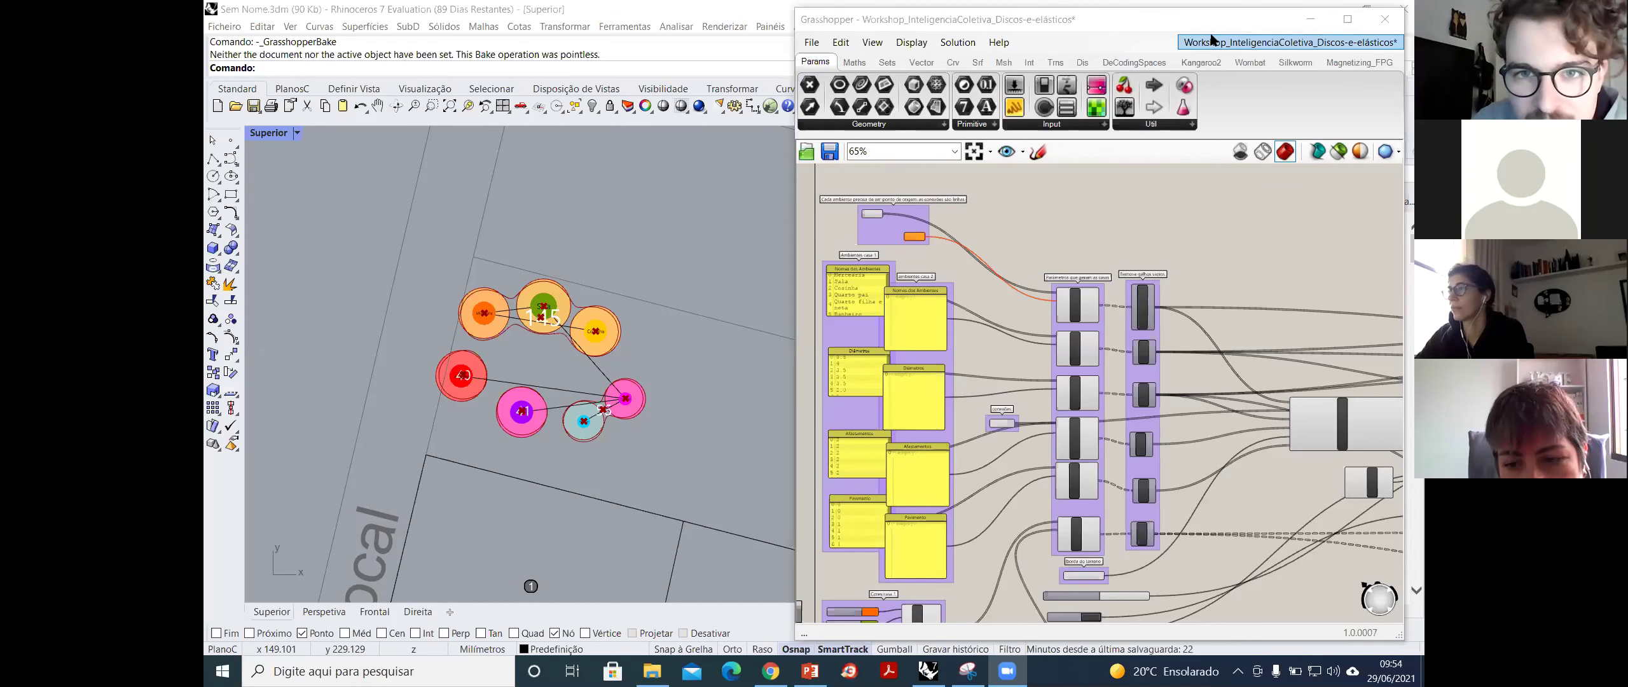
- Open the Workshop_InteligenciaColetiva_Estudo-de-massa.gh definition and inspect the massing on lot 2
{"action": "left_click", "coordinate": [812, 42]}
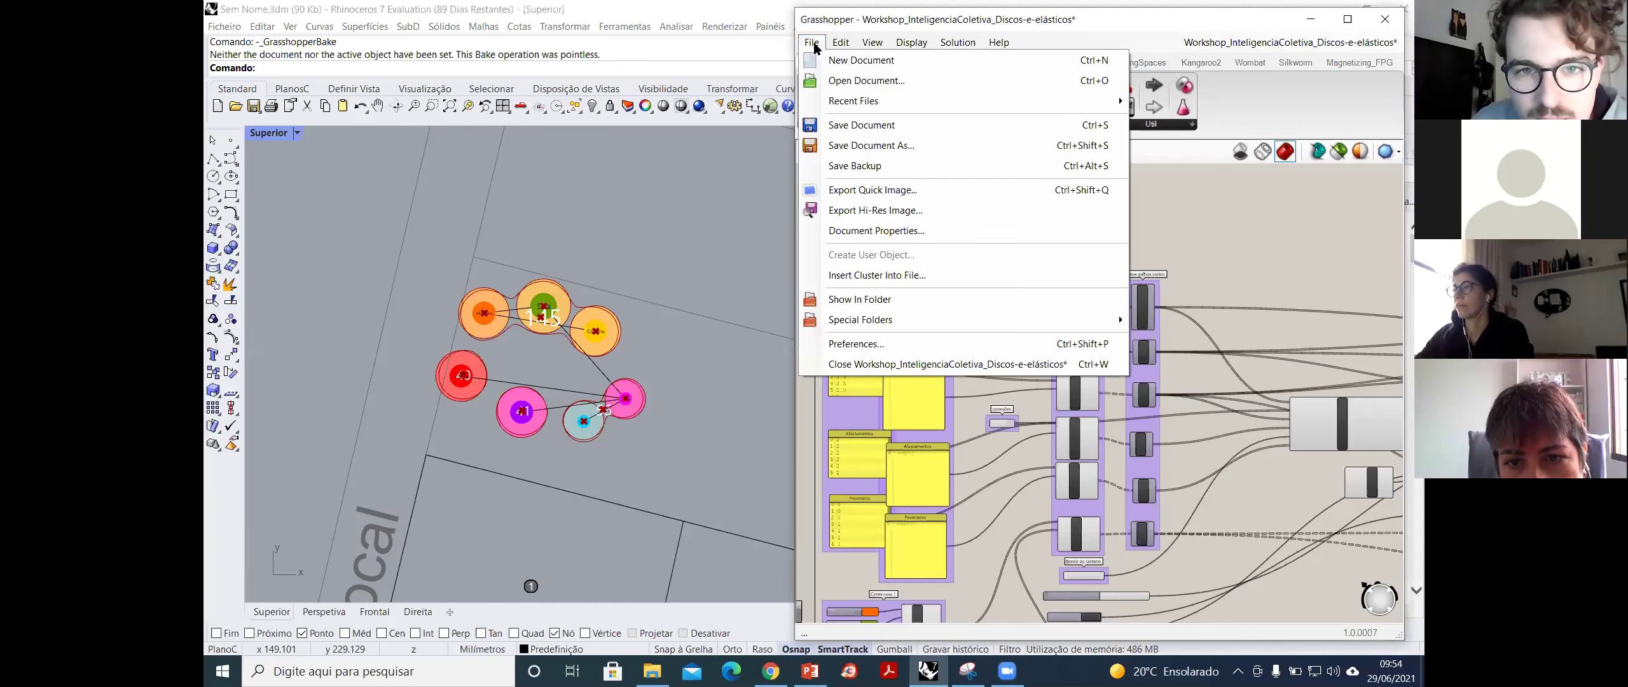
{"action": "left_click", "coordinate": [865, 81]}
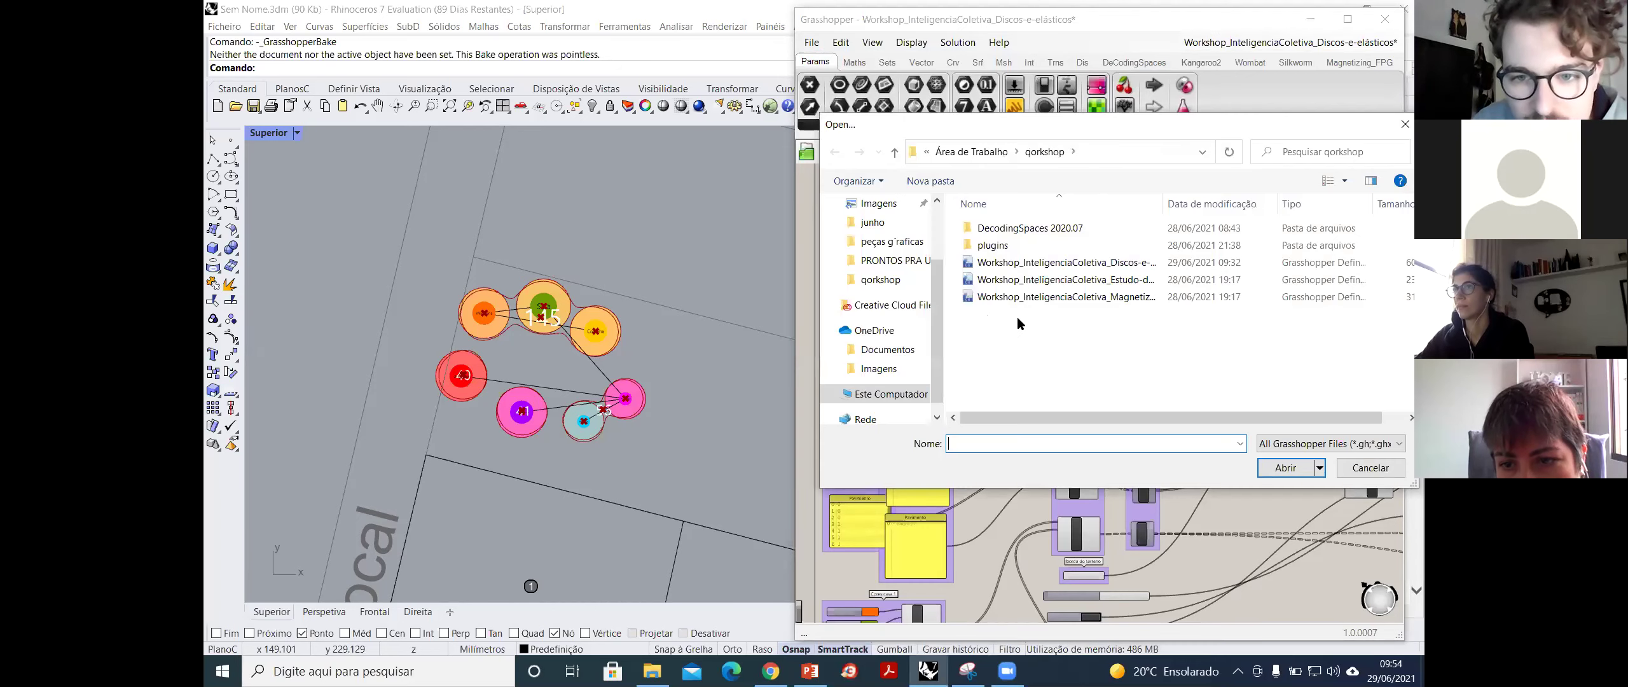
{"action": "left_click", "coordinate": [1055, 279]}
{"action": "left_click", "coordinate": [1285, 467]}
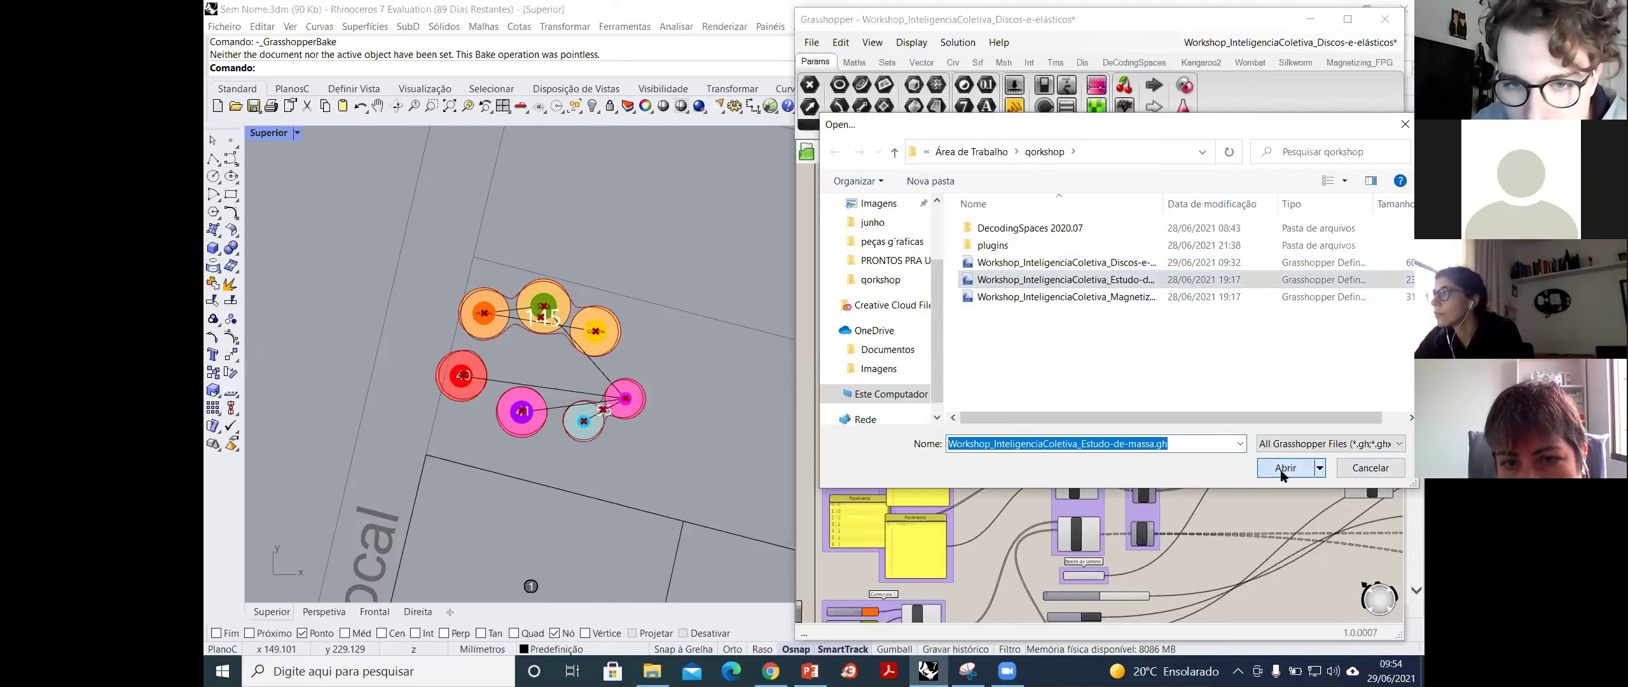
{"action": "scroll", "coordinate": [484, 244], "scroll_direction": "down", "scroll_amount": 3}
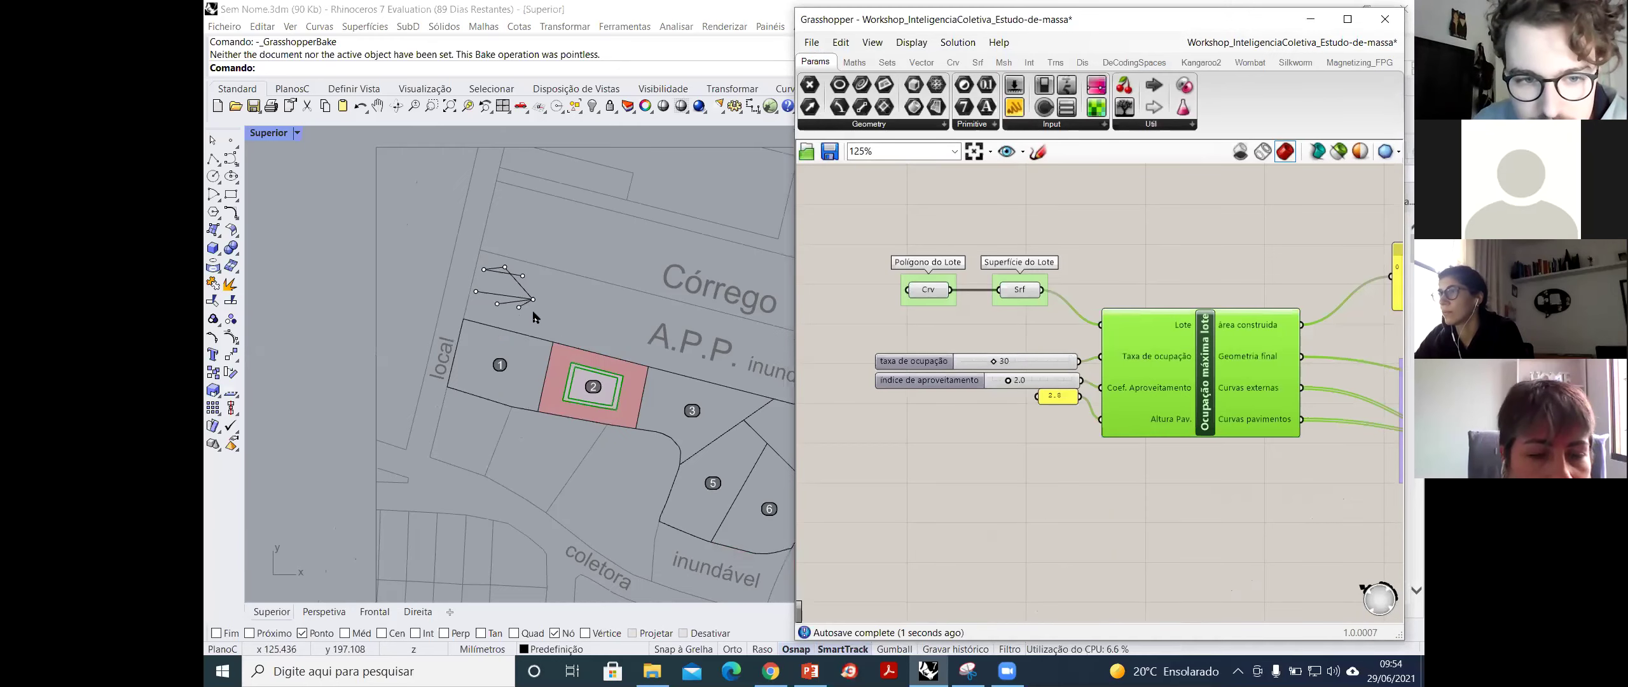
{"action": "scroll", "coordinate": [610, 406], "scroll_direction": "up", "scroll_amount": 3}
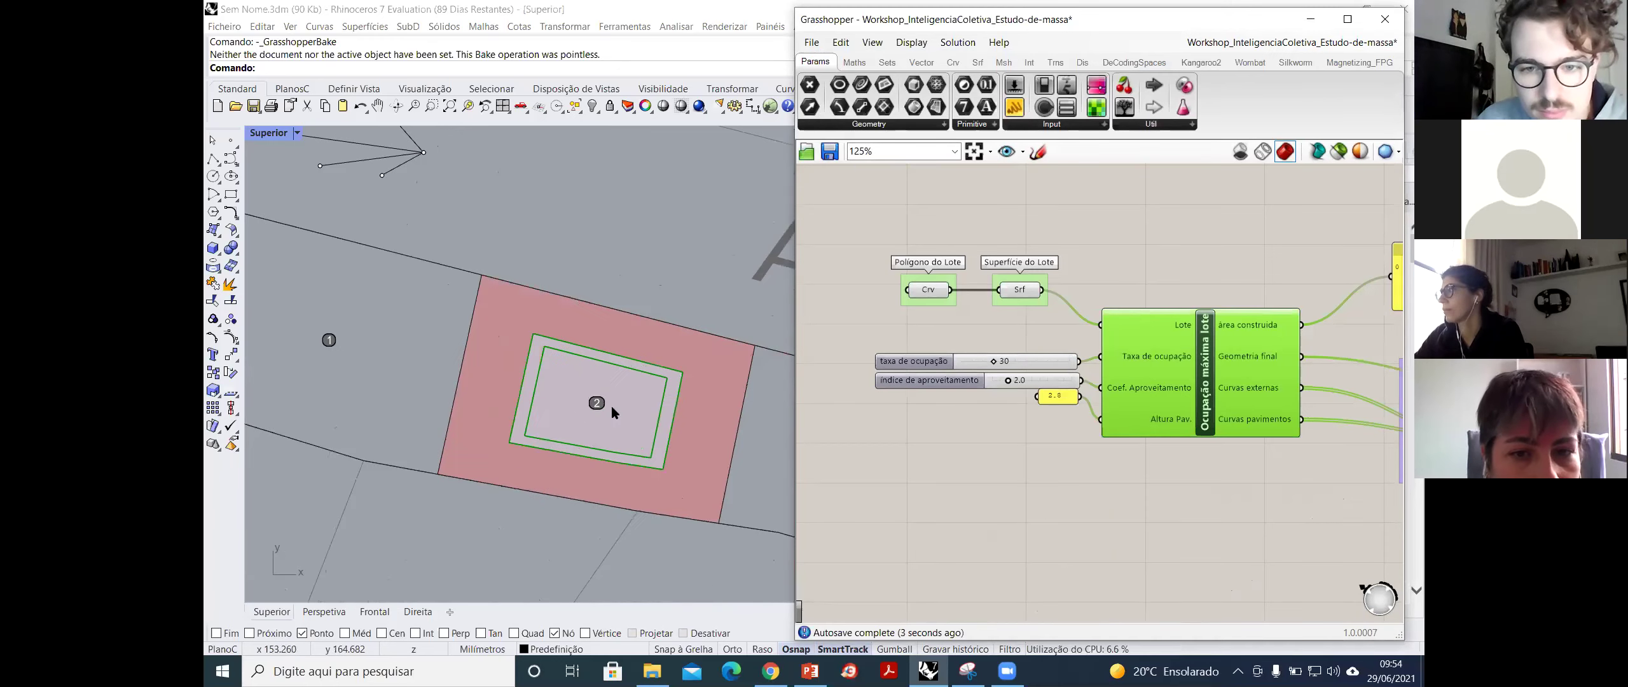
{"action": "scroll", "coordinate": [537, 366], "scroll_direction": "down", "scroll_amount": 3}
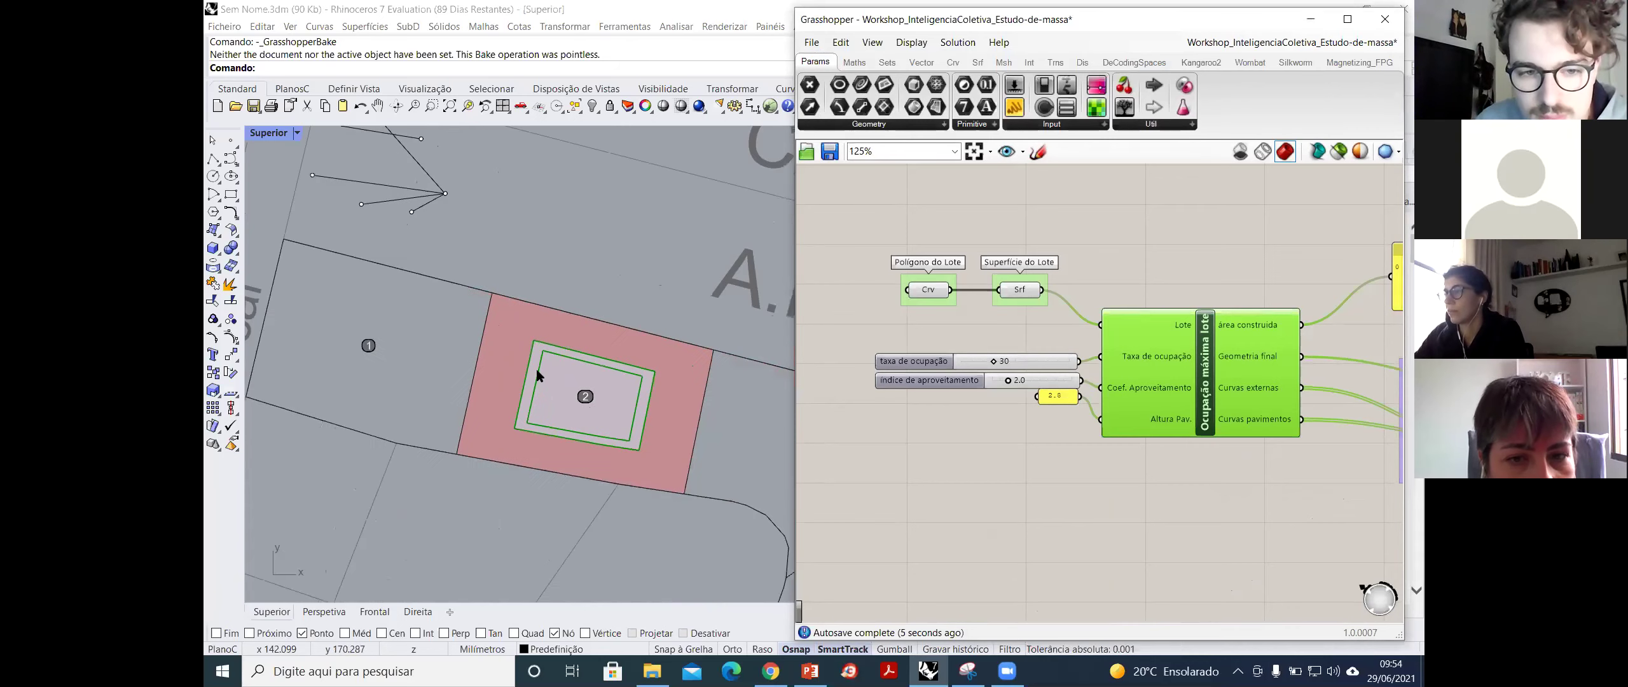
{"action": "scroll", "coordinate": [450, 253], "scroll_direction": "up", "scroll_amount": 1}
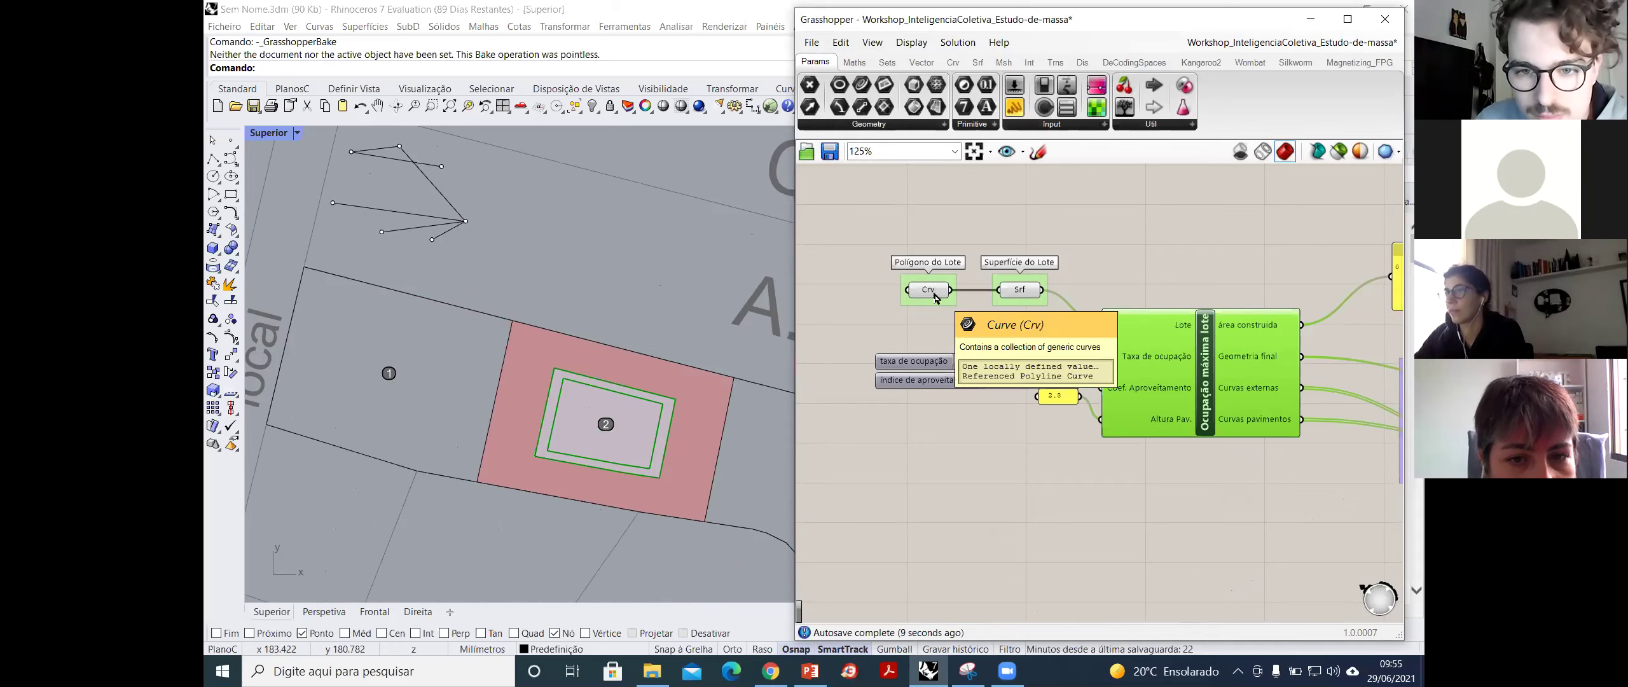
- Clear the values stored in the "Polígono do Lote" curve parameter
{"action": "left_click", "coordinate": [813, 44]}
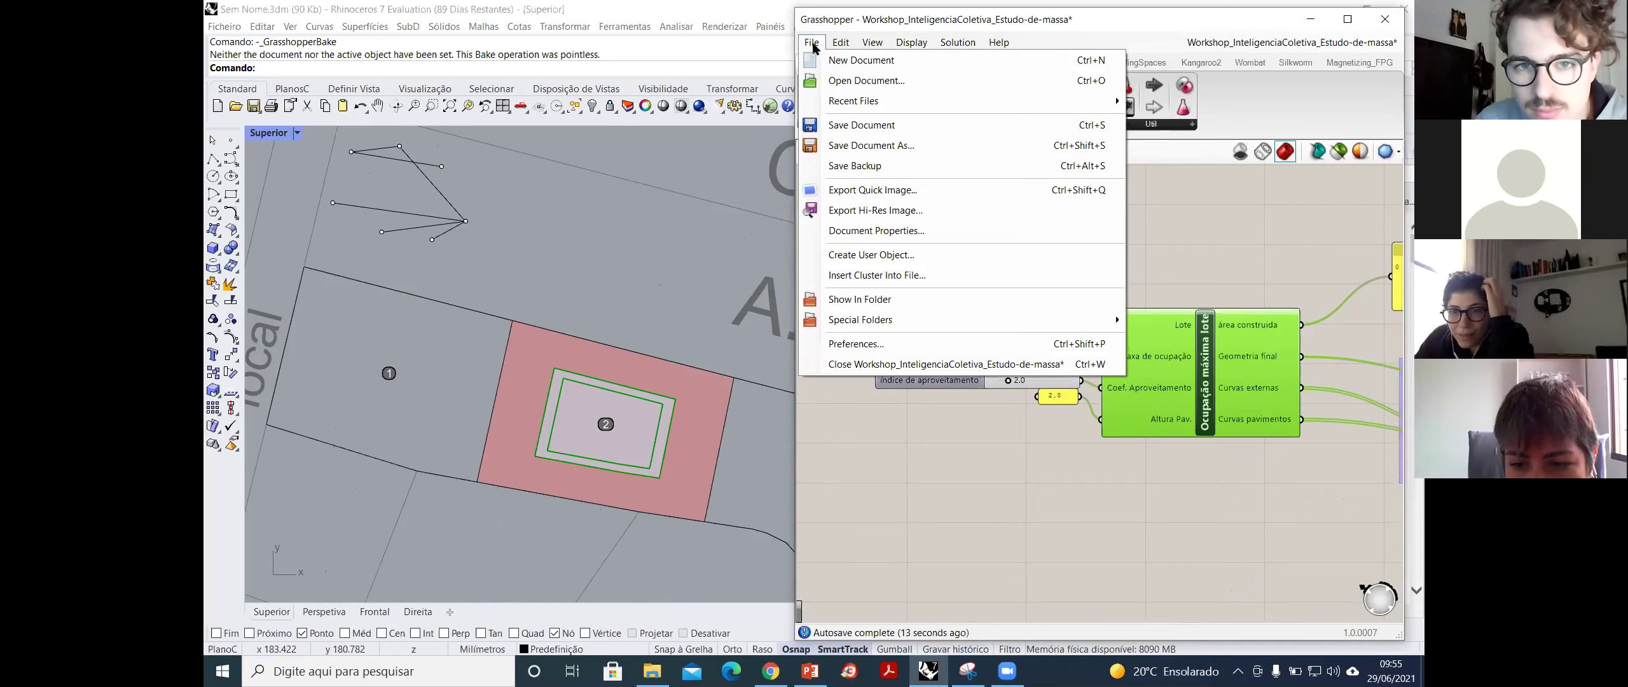
{"action": "left_click", "coordinate": [812, 44]}
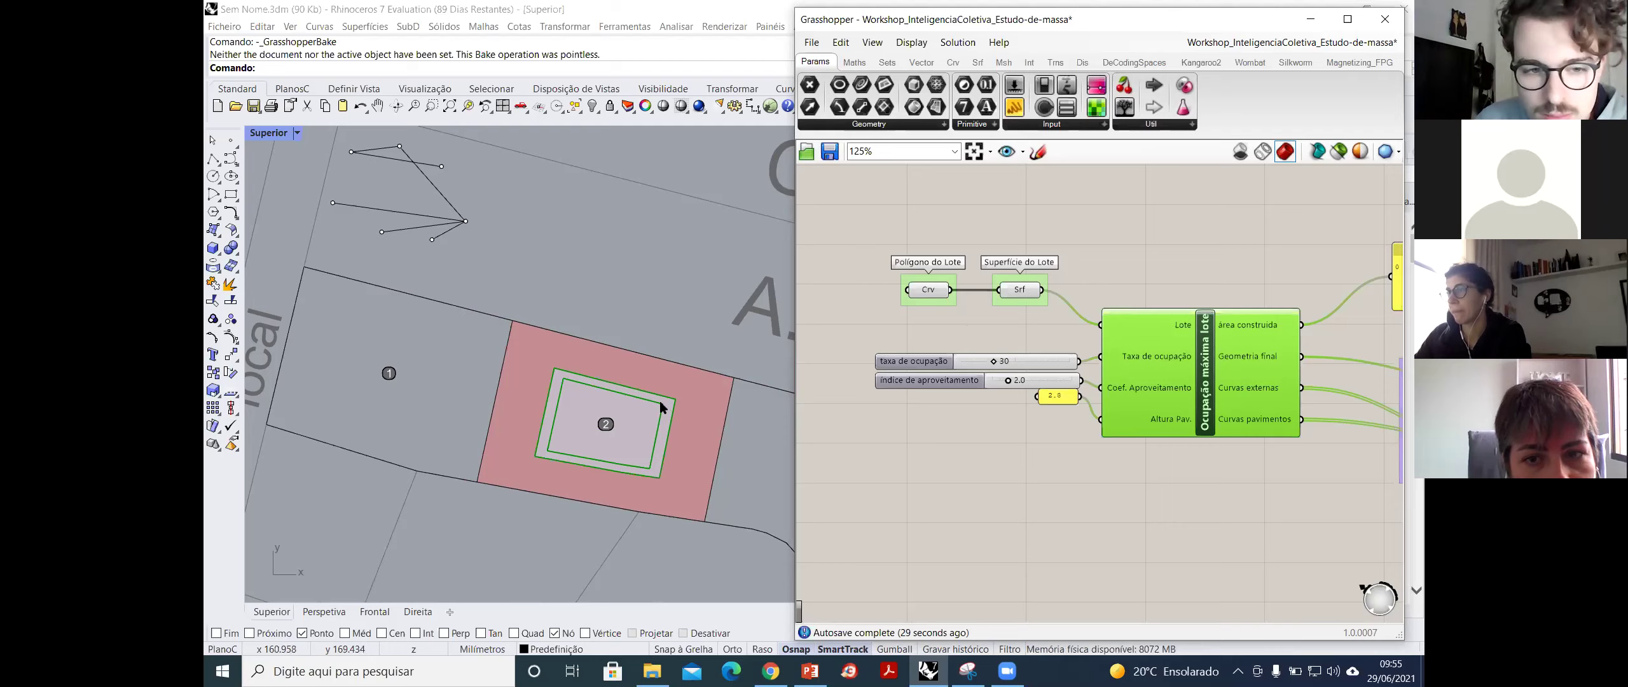
{"action": "left_click", "coordinate": [932, 292]}
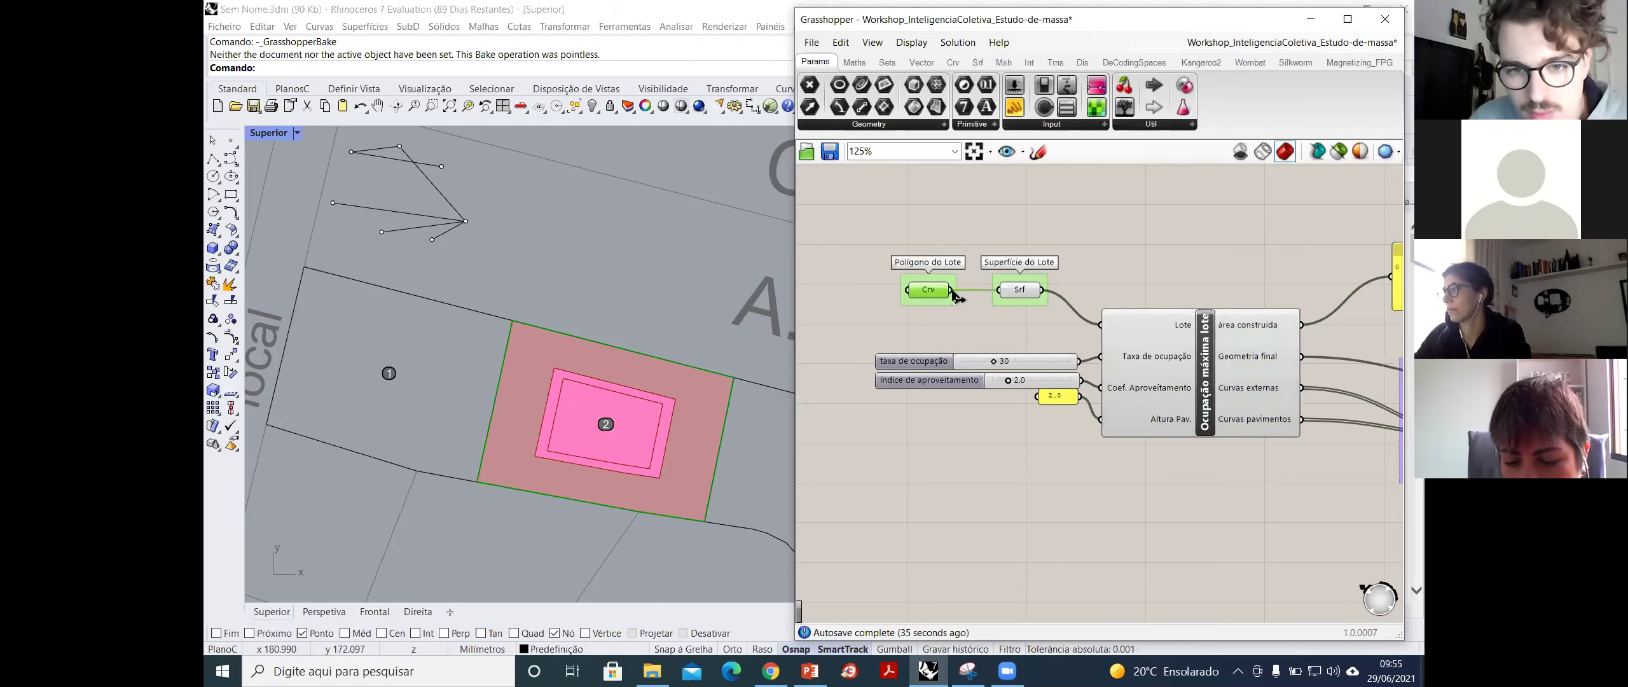
{"action": "right_click", "coordinate": [936, 290]}
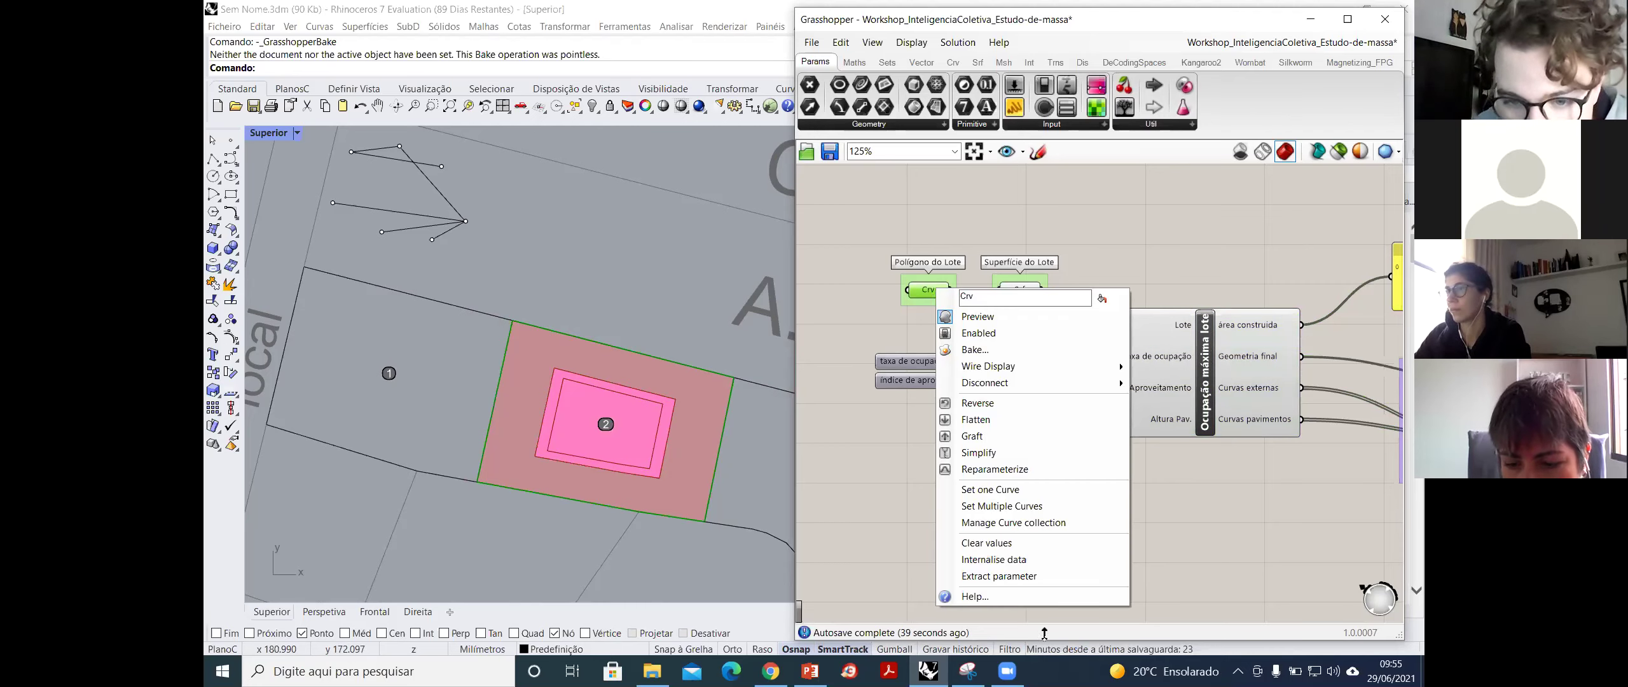
{"action": "left_click", "coordinate": [987, 542]}
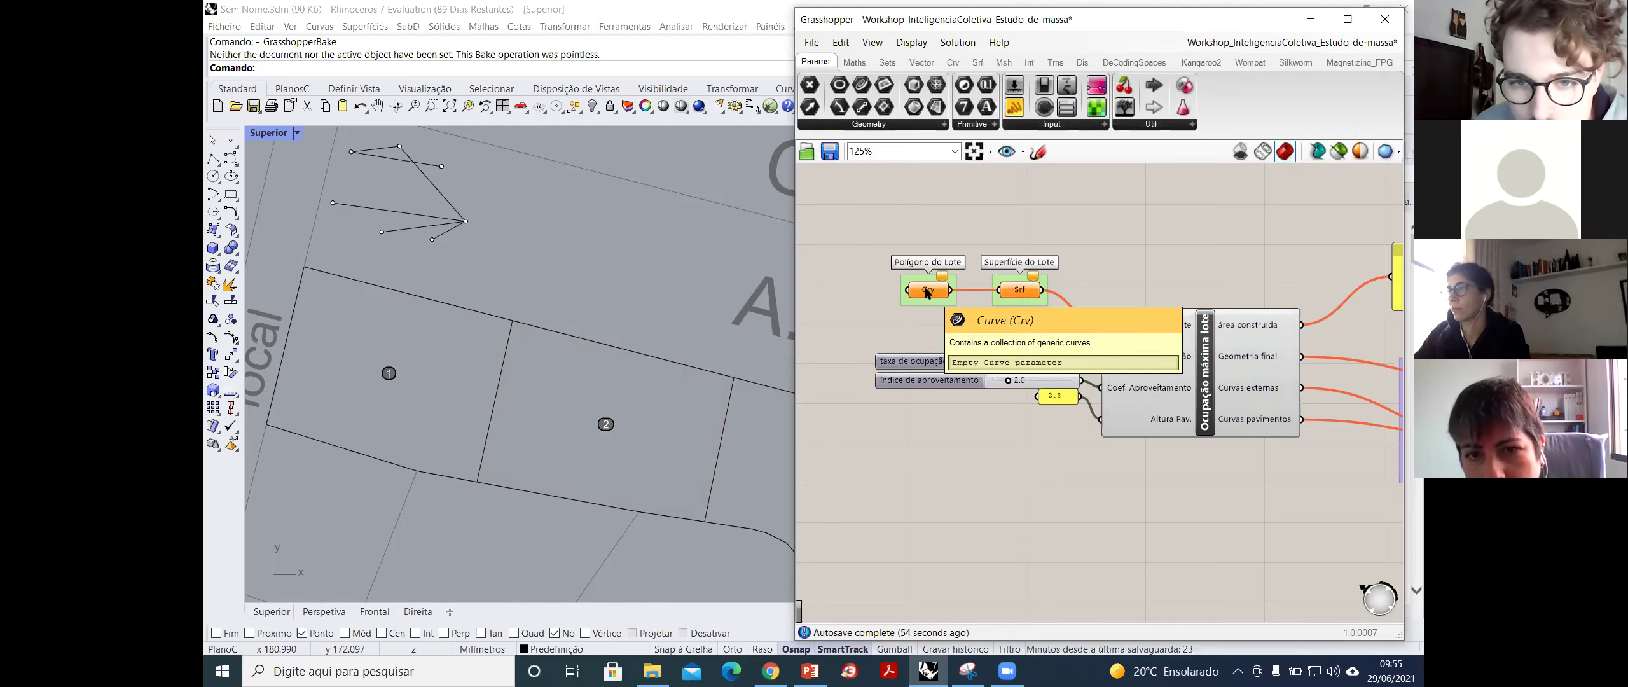
{"action": "scroll", "coordinate": [906, 293], "scroll_direction": "up", "scroll_amount": 3}
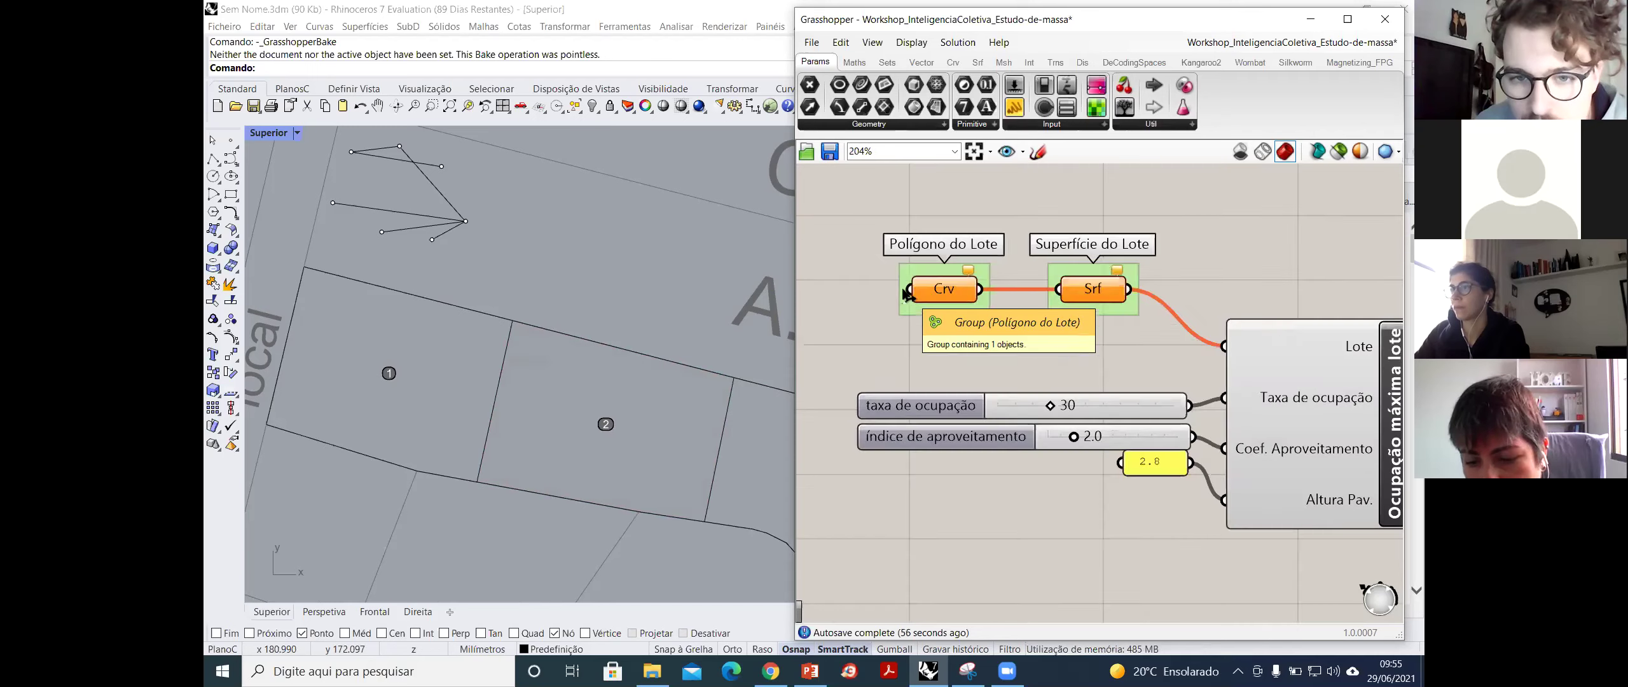
{"action": "scroll", "coordinate": [906, 294], "scroll_direction": "up", "scroll_amount": 1}
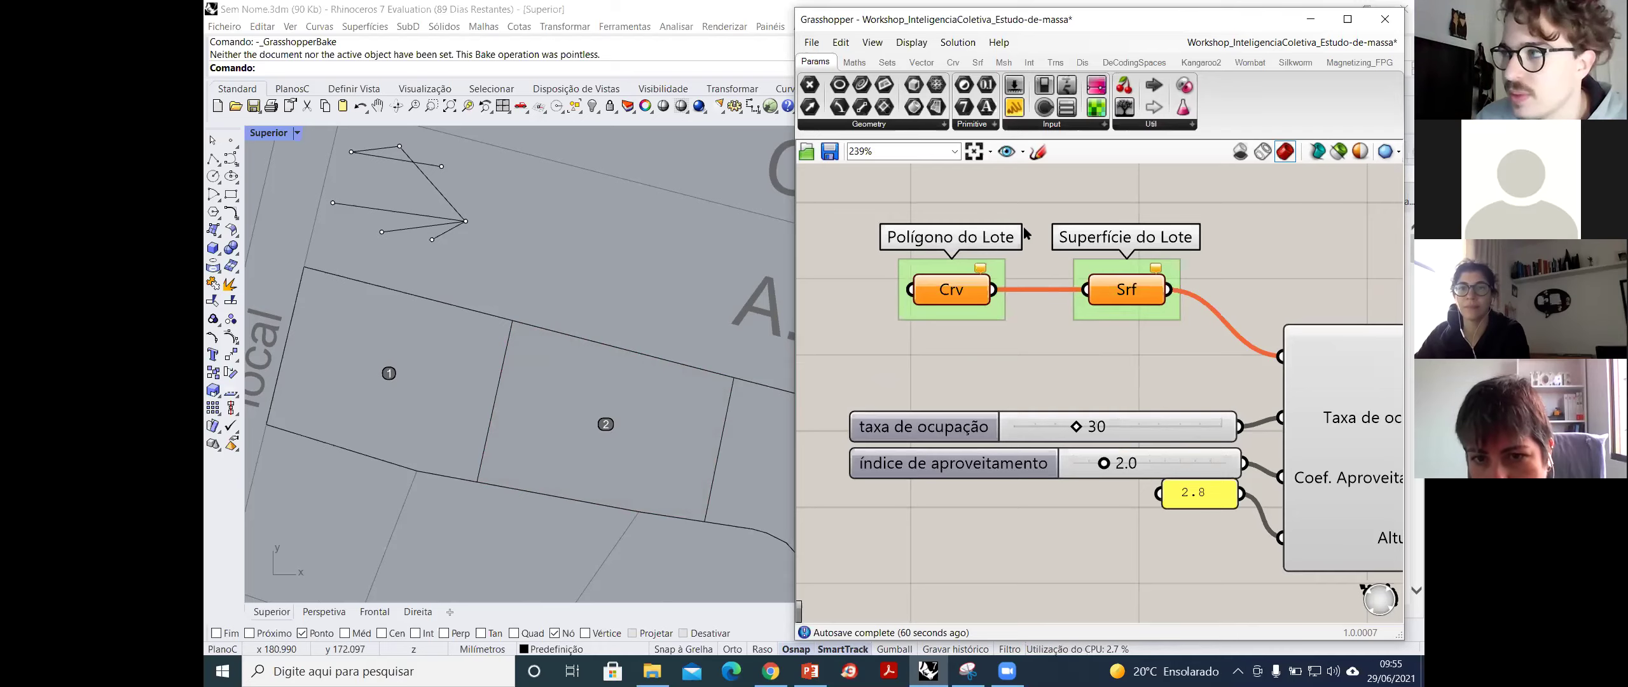
- Open the Workshop_InteligenciaColetiva_Discos-e-elásticos.gh definition again
{"action": "left_click", "coordinate": [811, 42]}
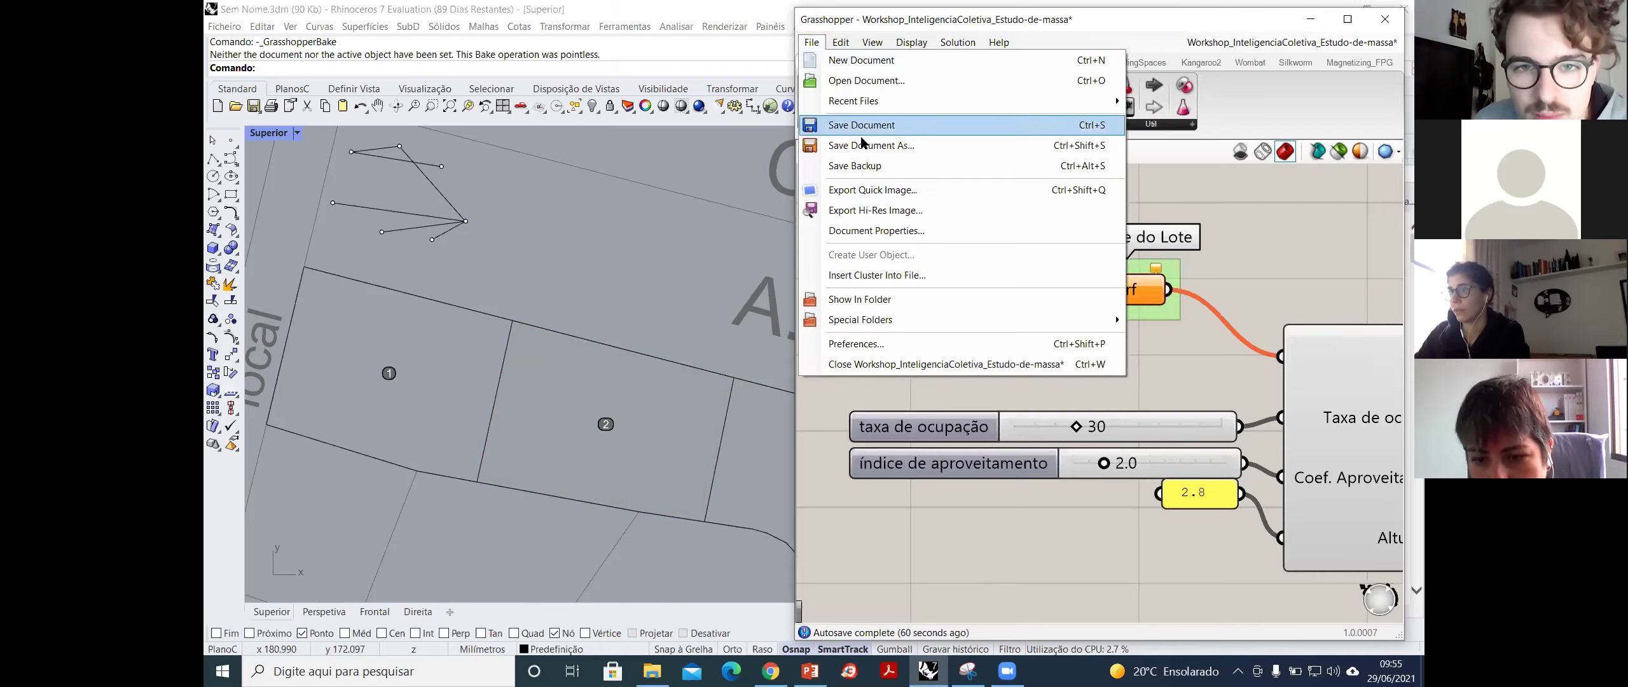
{"action": "left_click", "coordinate": [866, 80]}
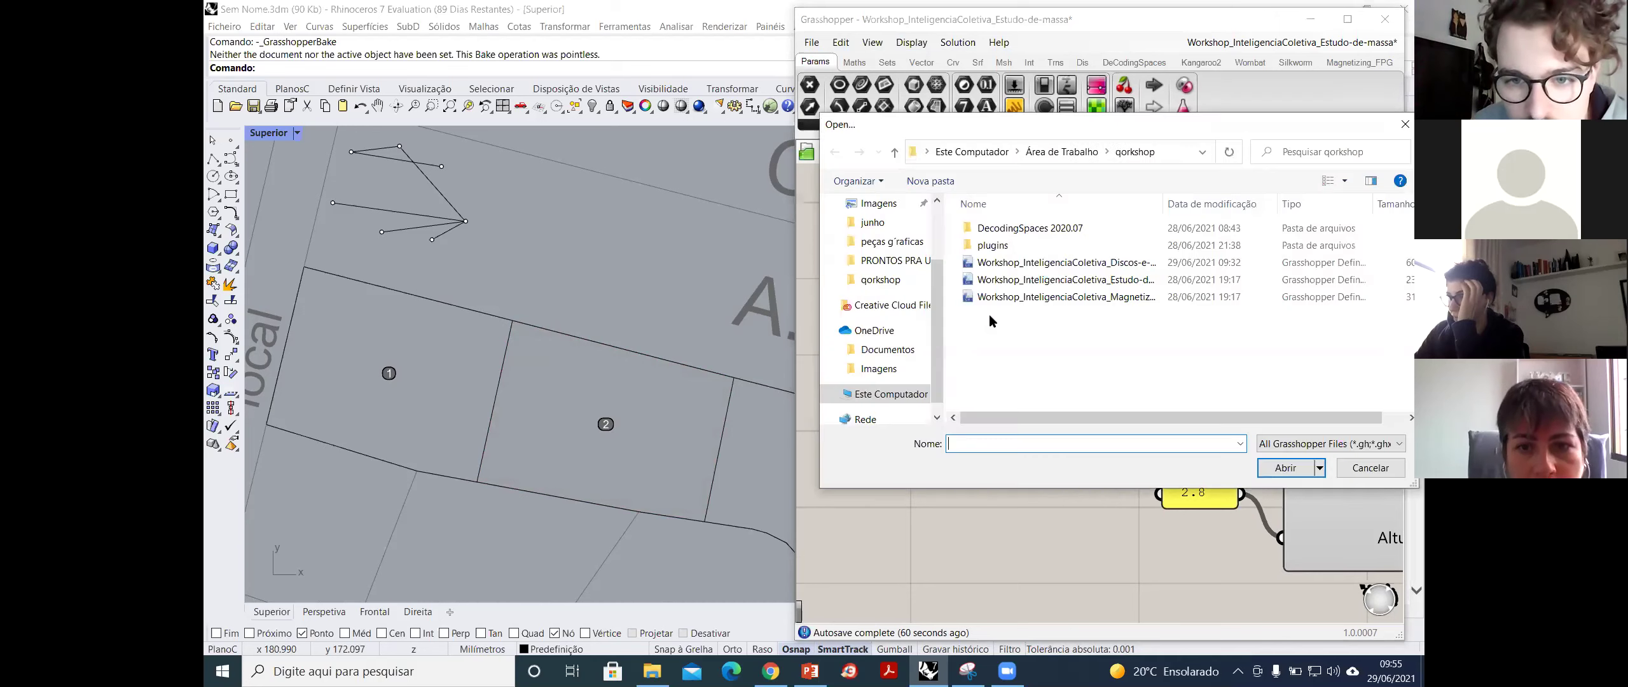
{"action": "left_click", "coordinate": [1019, 304]}
{"action": "left_click", "coordinate": [1068, 262]}
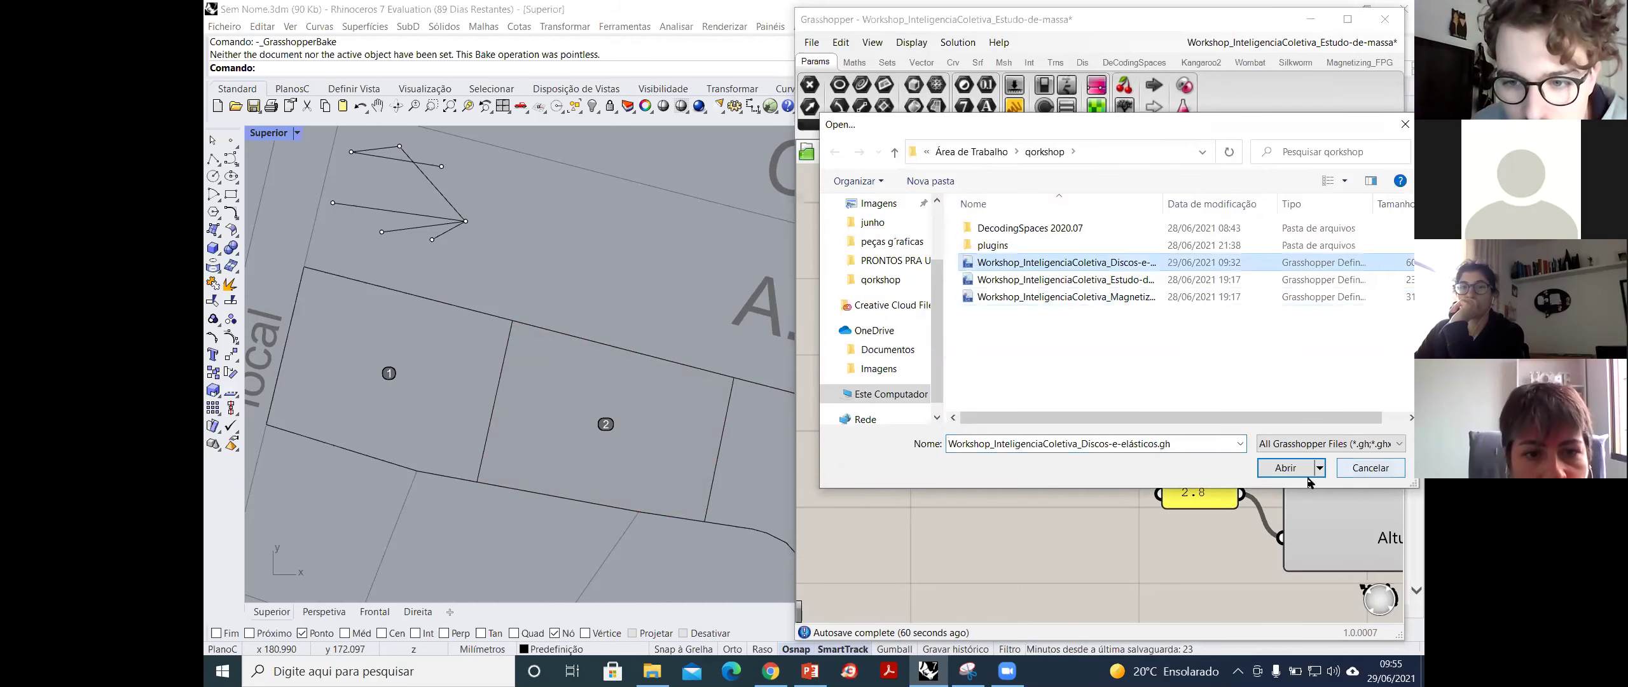
{"action": "key", "text": "Return"}
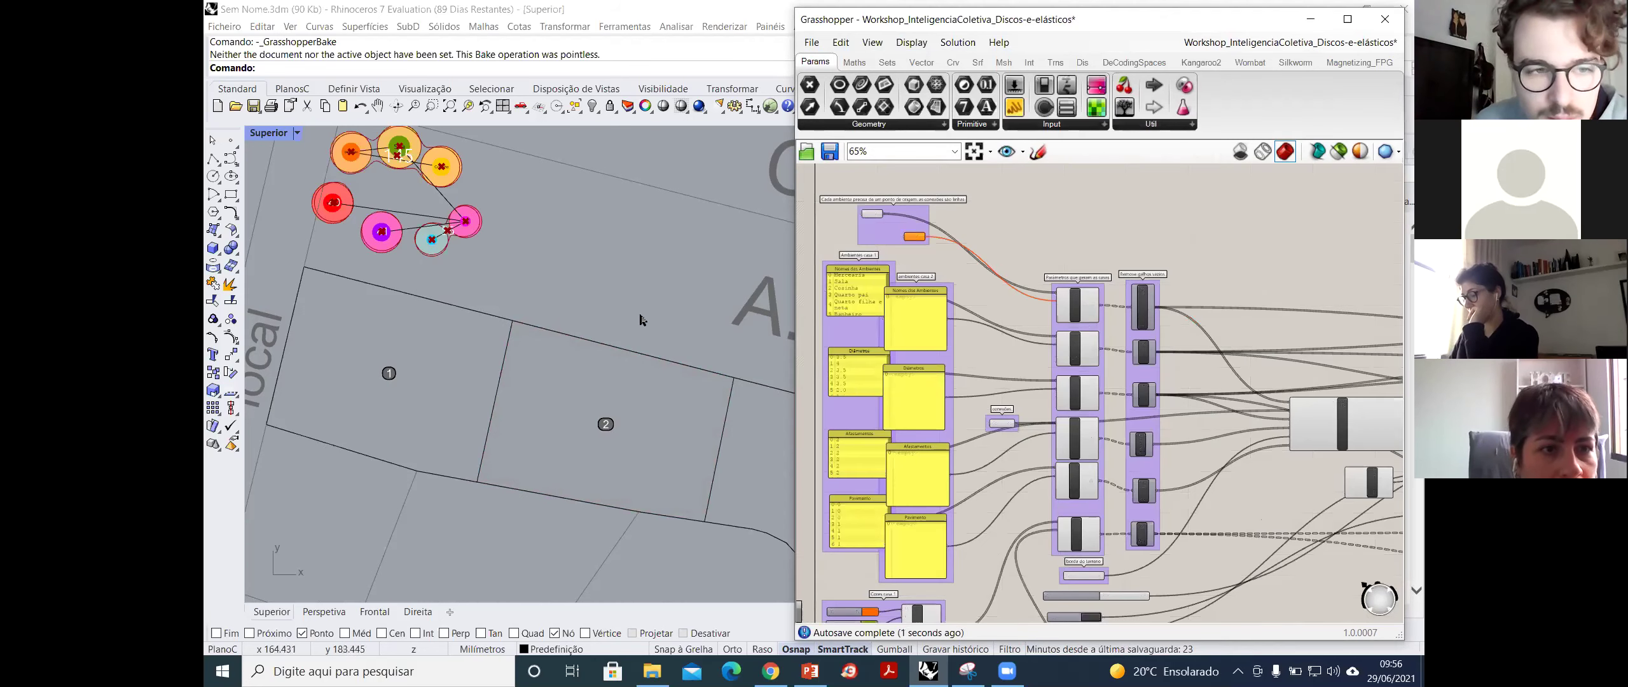
- Set the Liga/Desliga toggle to True to start the room circle simulation
{"action": "scroll", "coordinate": [429, 253], "scroll_direction": "up", "scroll_amount": 5}
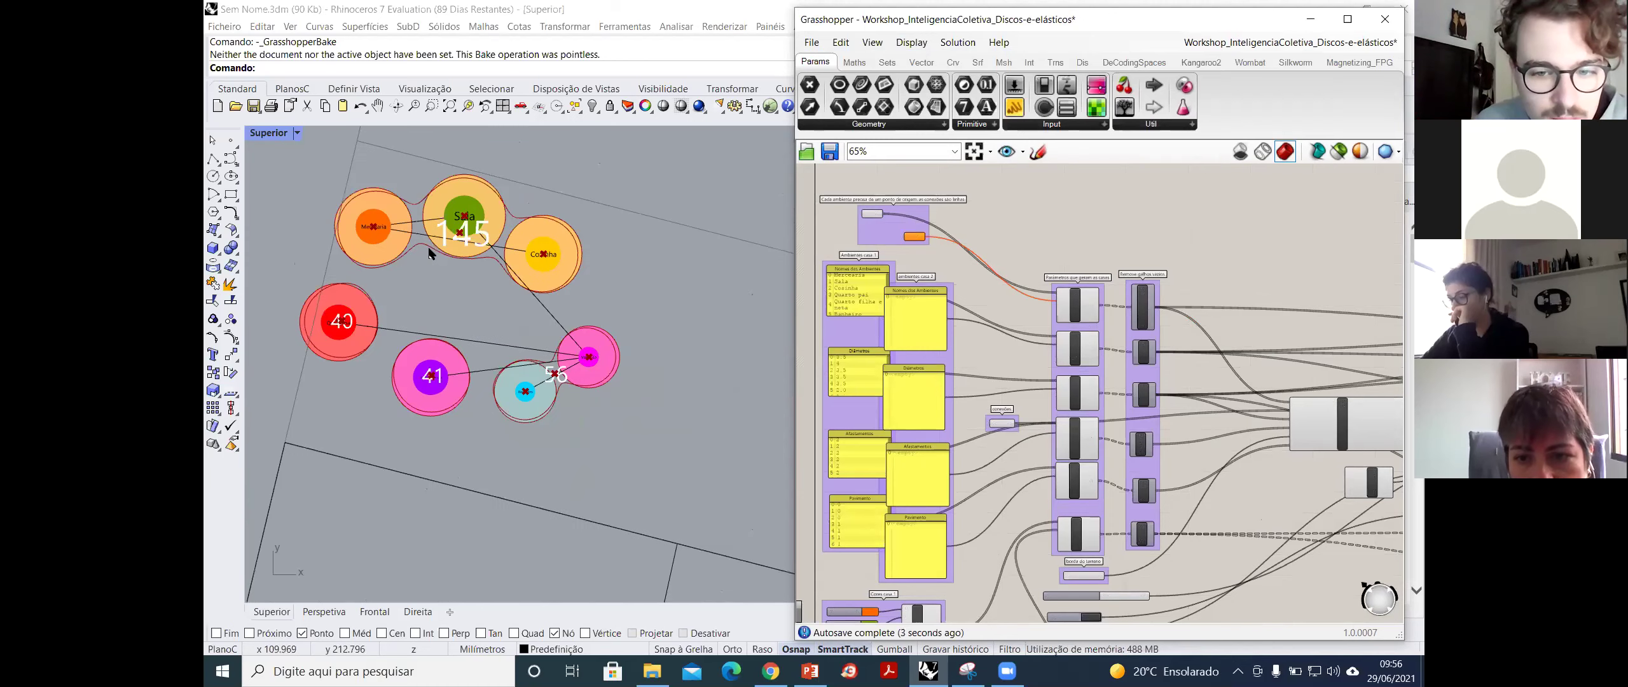
{"action": "scroll", "coordinate": [429, 253], "scroll_direction": "up", "scroll_amount": 2}
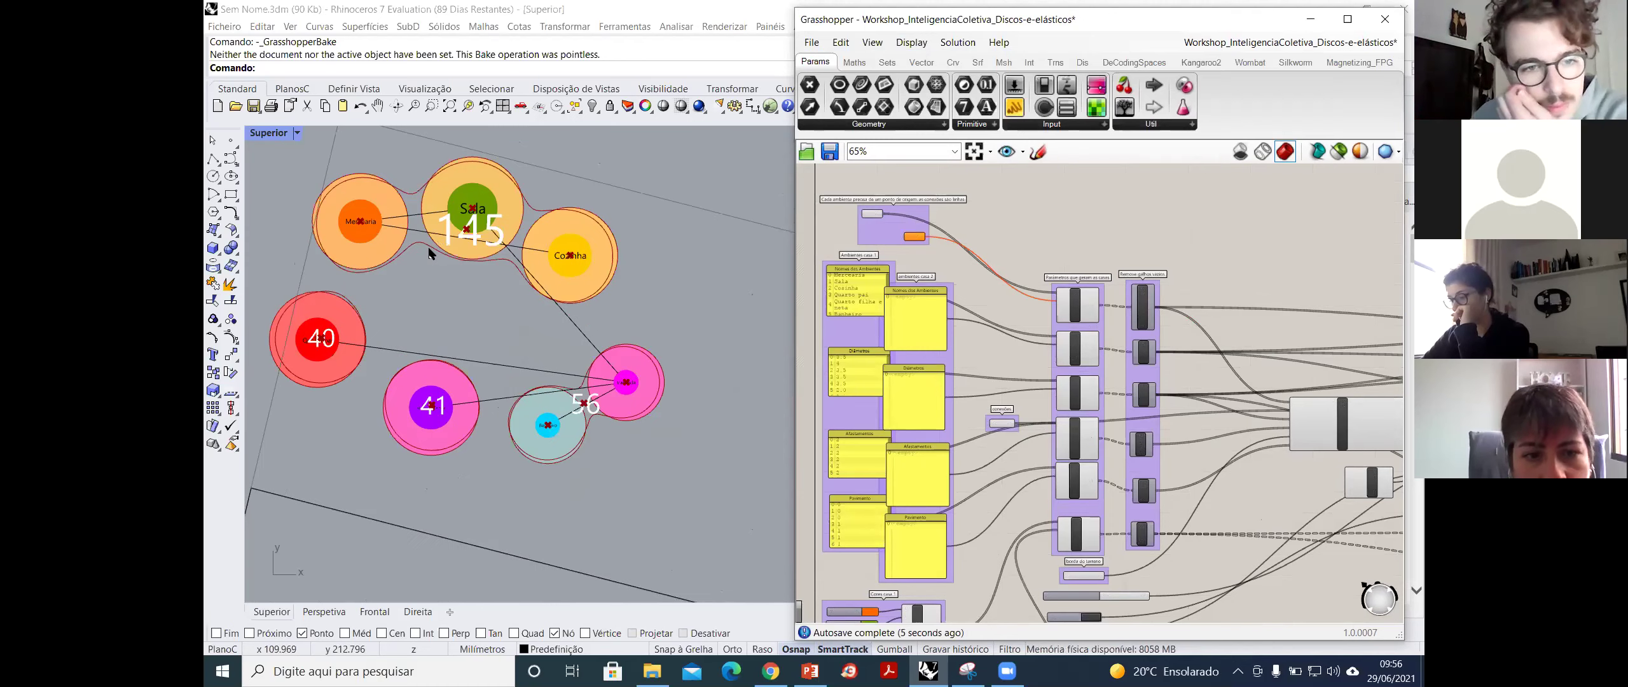
{"action": "scroll", "coordinate": [429, 253], "scroll_direction": "down", "scroll_amount": 5}
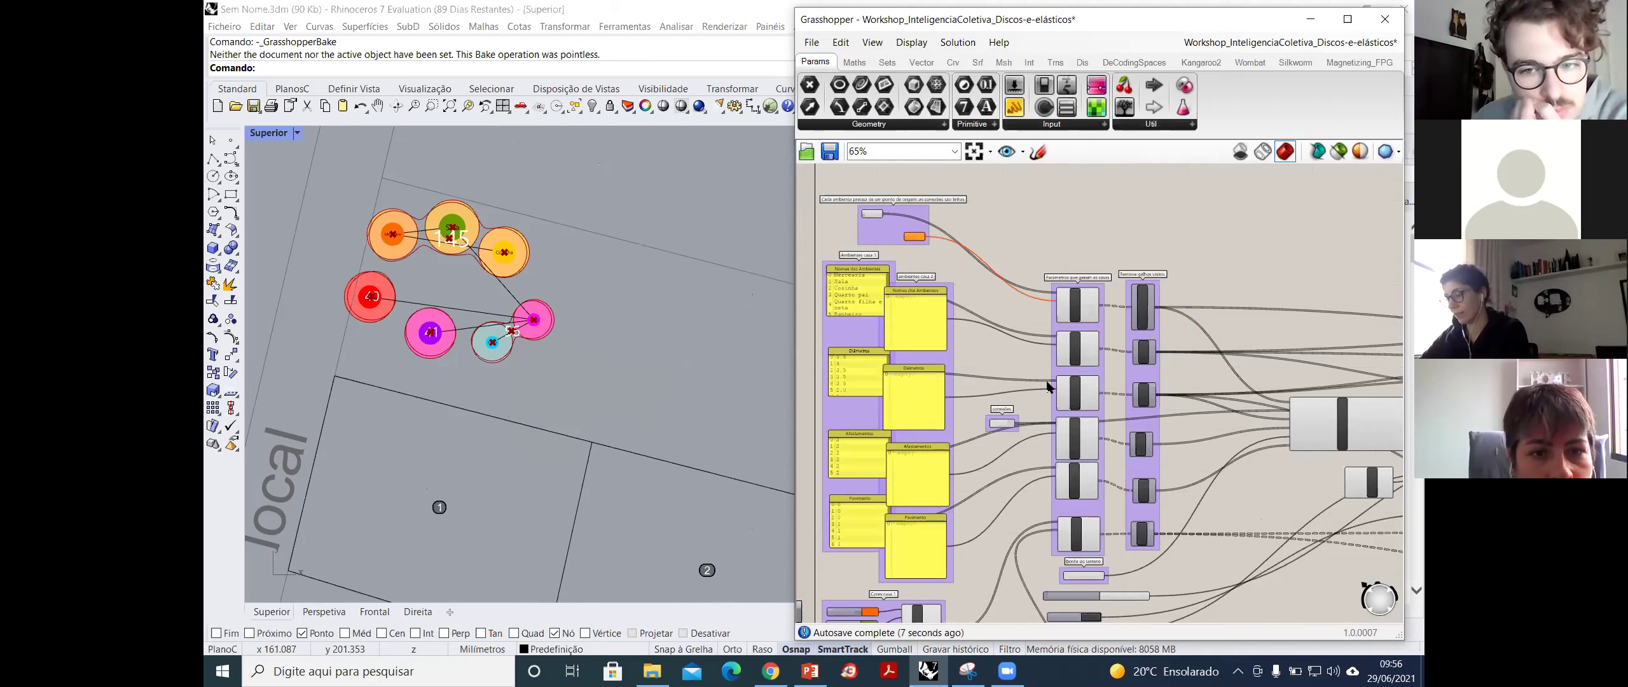
{"action": "scroll", "coordinate": [1047, 386], "scroll_direction": "up", "scroll_amount": 2}
{"action": "right_click_drag", "start_coordinate": [1032, 457], "coordinate": [1030, 528]}
{"action": "scroll", "coordinate": [1111, 405], "scroll_direction": "down", "scroll_amount": 2}
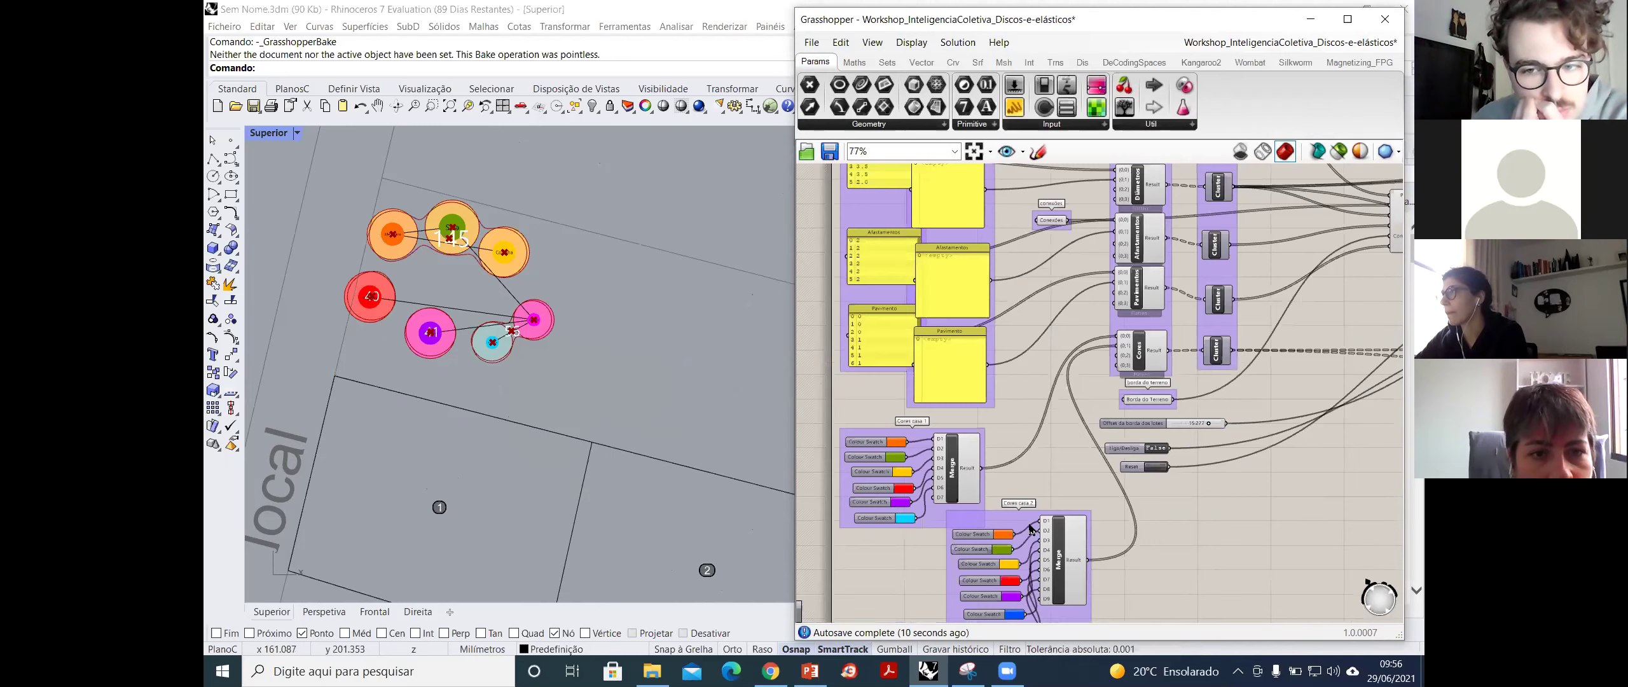
{"action": "scroll", "coordinate": [1121, 467], "scroll_direction": "up", "scroll_amount": 5}
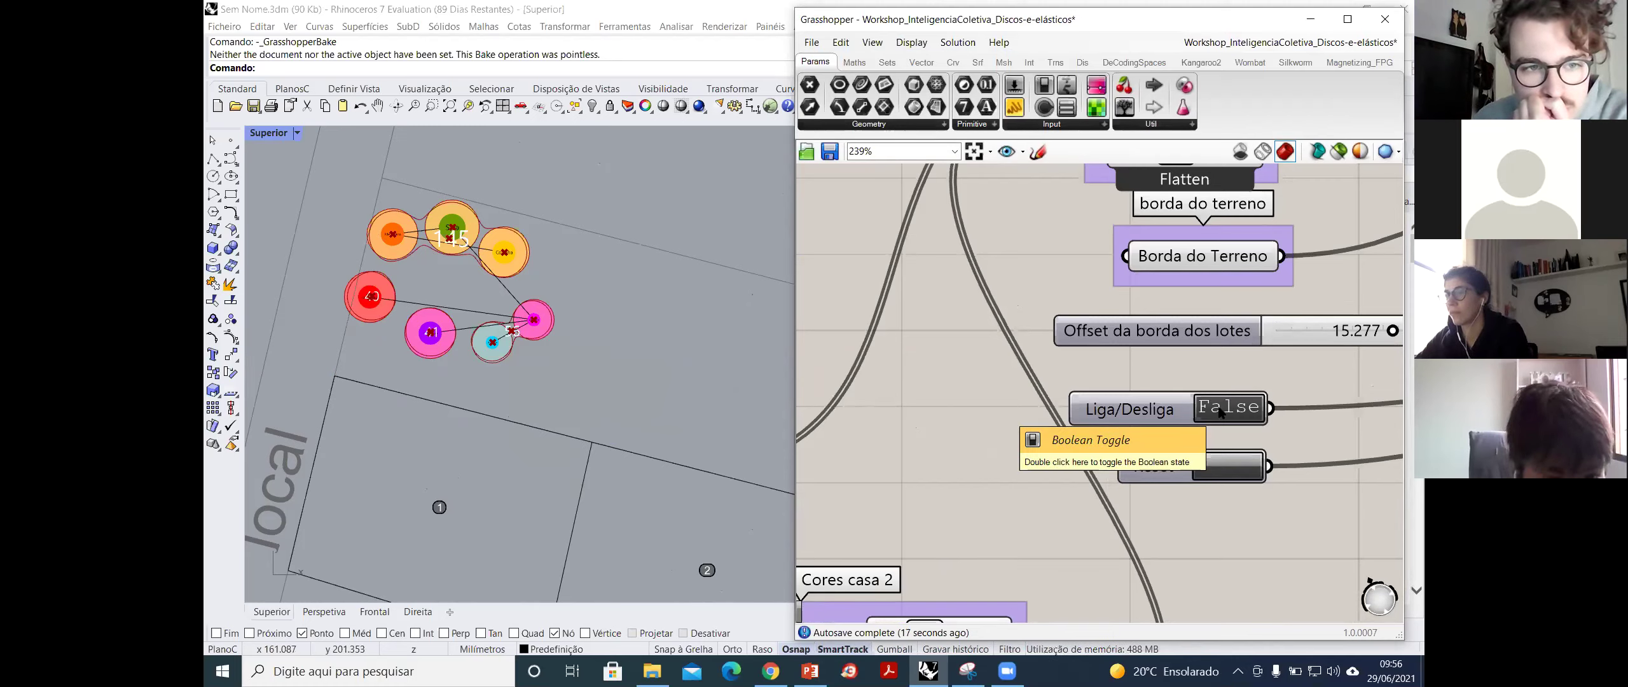
{"action": "left_click", "coordinate": [1224, 410]}
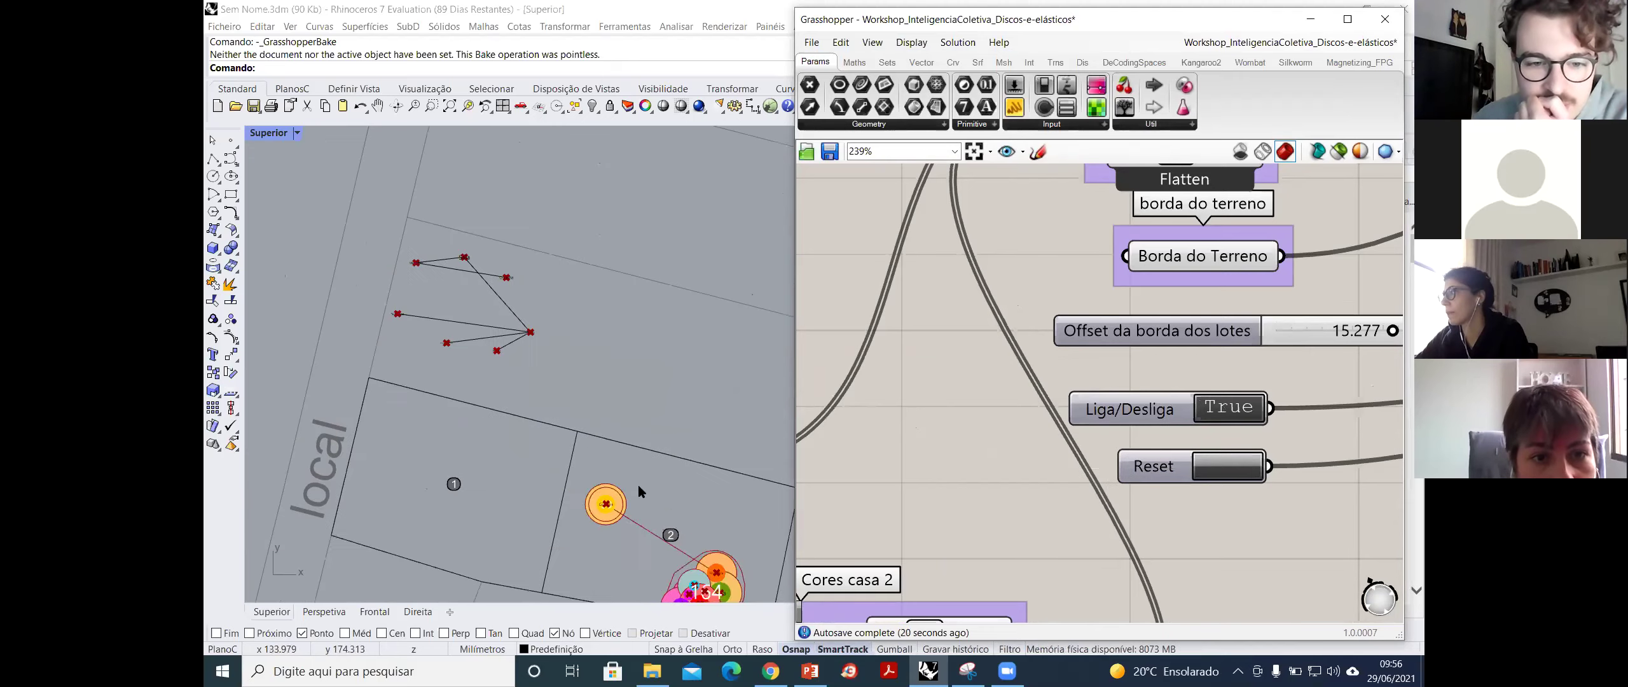
- Examine how the room circles gather inside lot 2 while the simulation runs
{"action": "scroll", "coordinate": [717, 550], "scroll_direction": "up", "scroll_amount": 5}
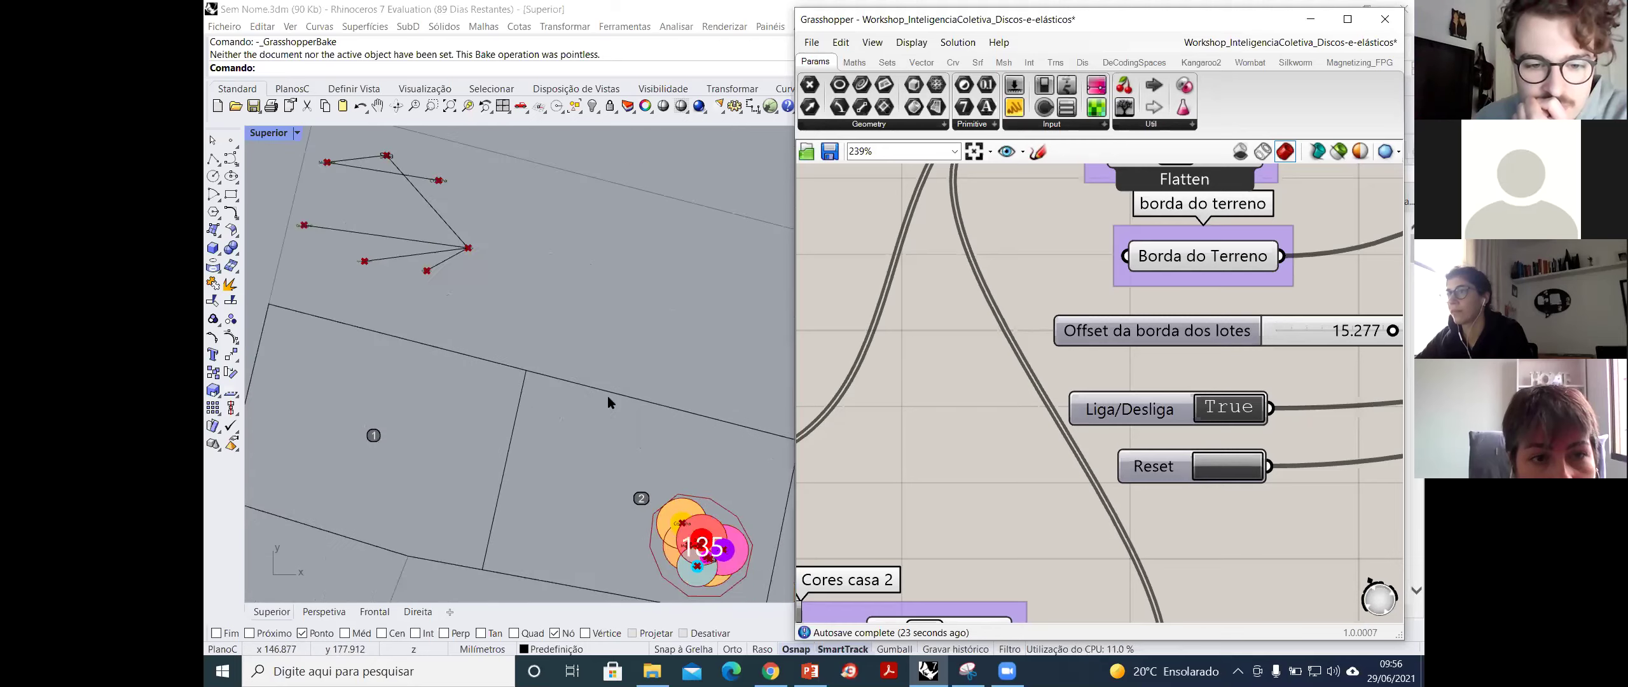
{"action": "scroll", "coordinate": [409, 279], "scroll_direction": "down", "scroll_amount": 3}
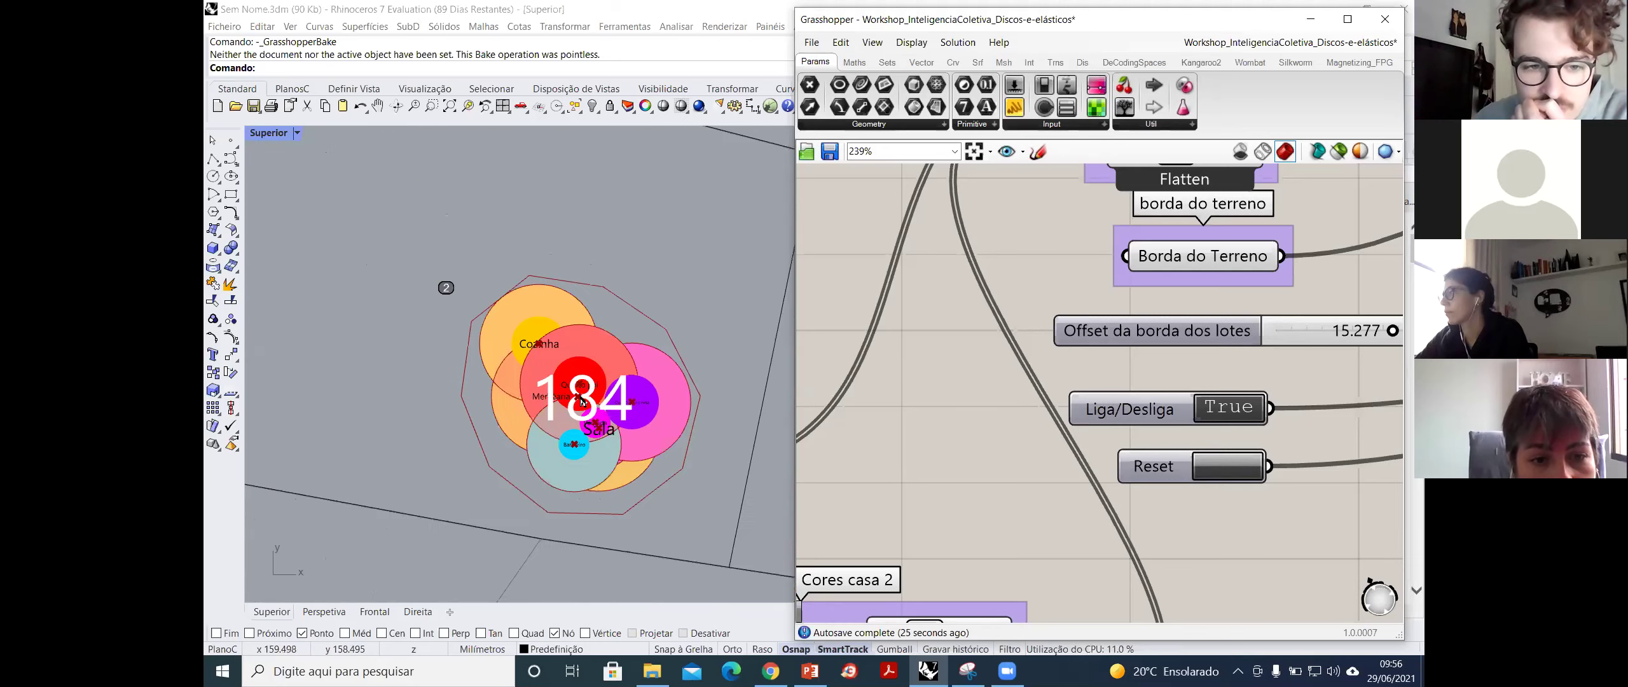
{"action": "scroll", "coordinate": [582, 400], "scroll_direction": "up", "scroll_amount": 3}
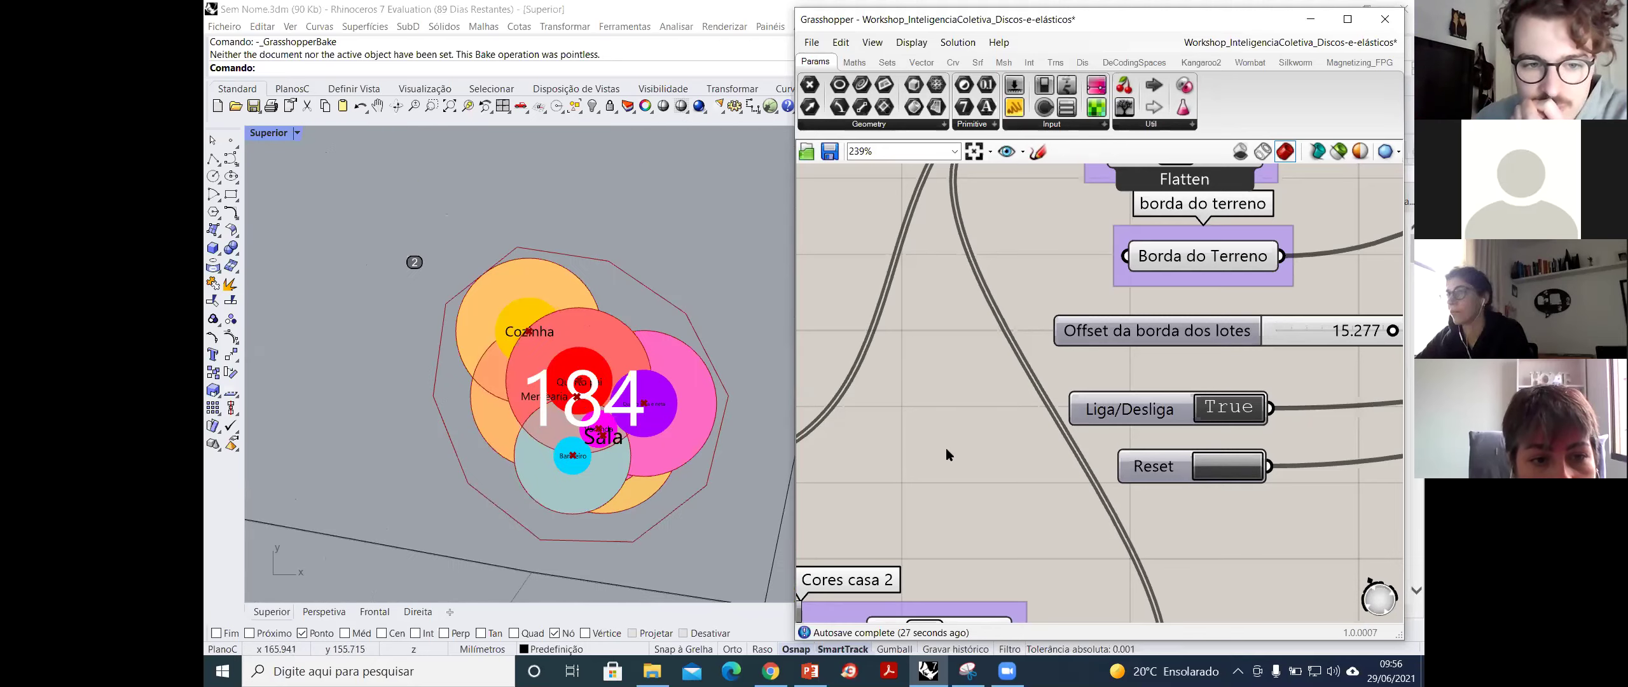
{"action": "scroll", "coordinate": [1128, 469], "scroll_direction": "down", "scroll_amount": 5}
{"action": "scroll", "coordinate": [1201, 308], "scroll_direction": "up", "scroll_amount": 3}
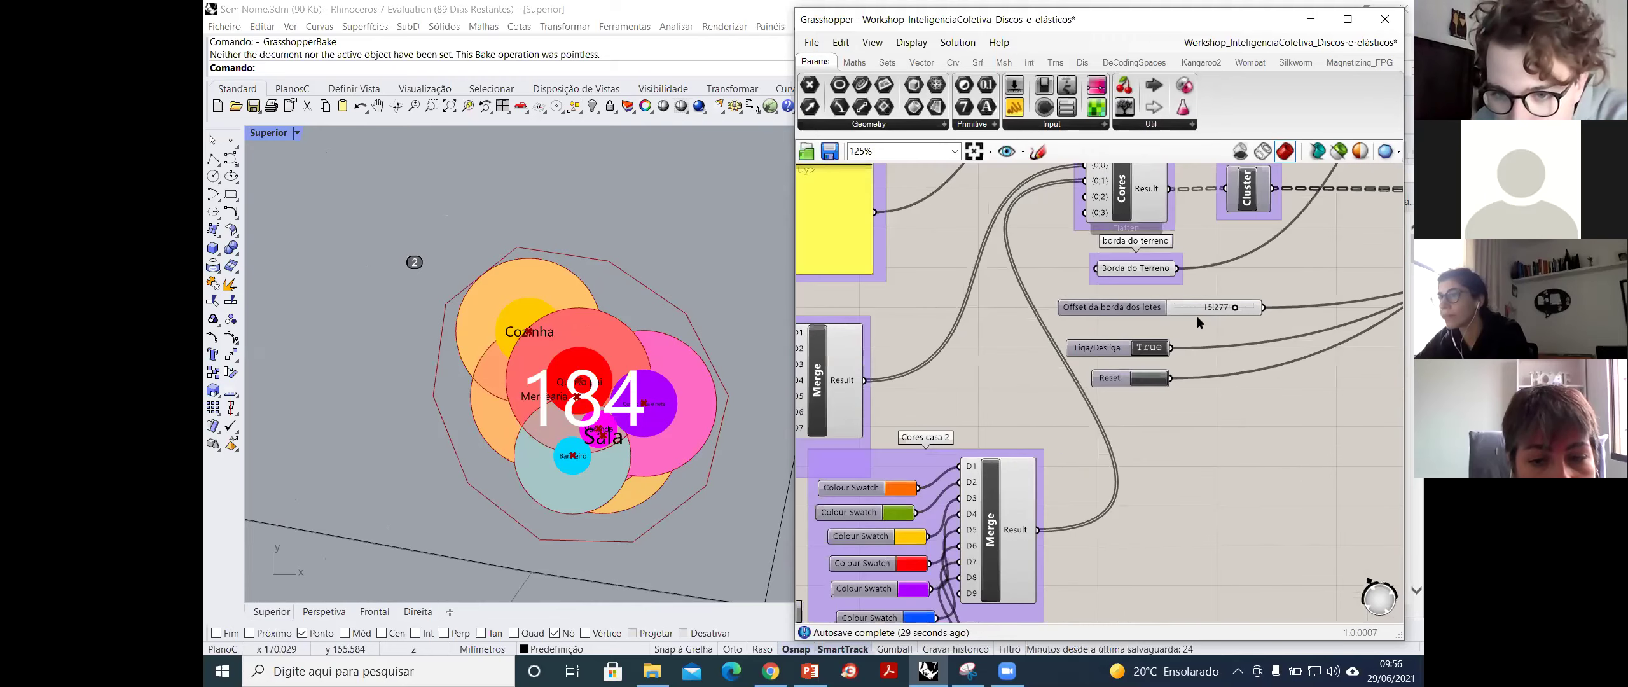
{"action": "scroll", "coordinate": [1202, 307], "scroll_direction": "up", "scroll_amount": 2}
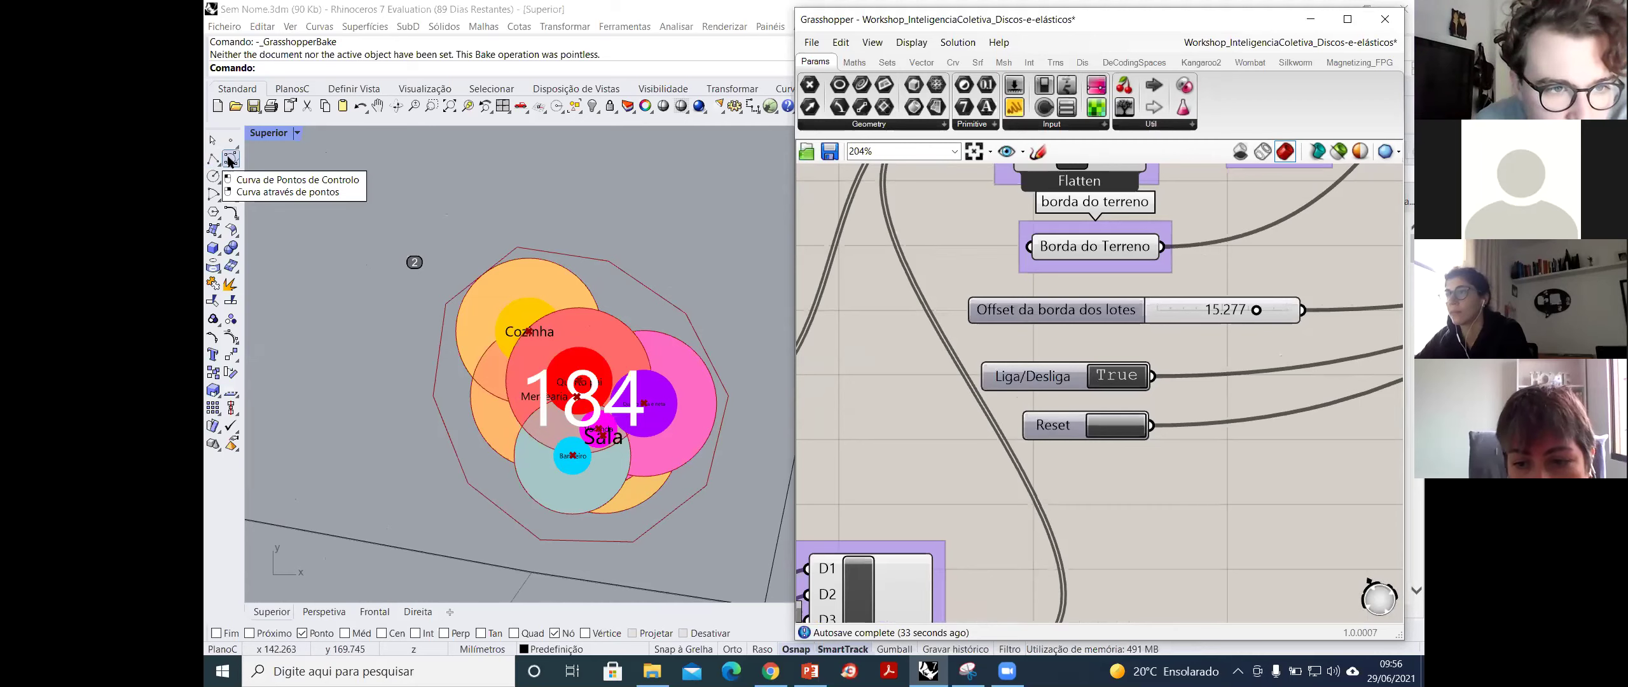
{"action": "left_click", "coordinate": [213, 160]}
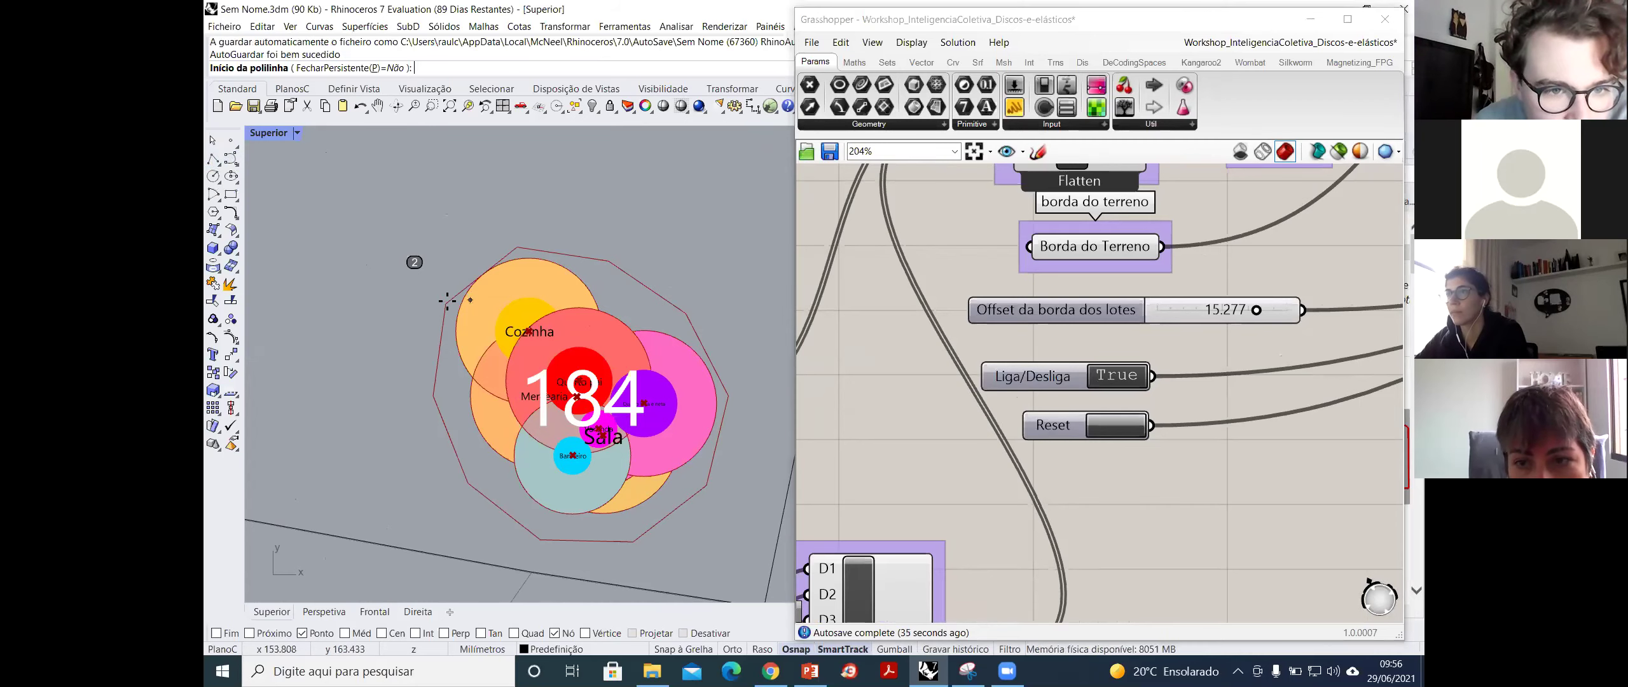
{"action": "left_click", "coordinate": [438, 323]}
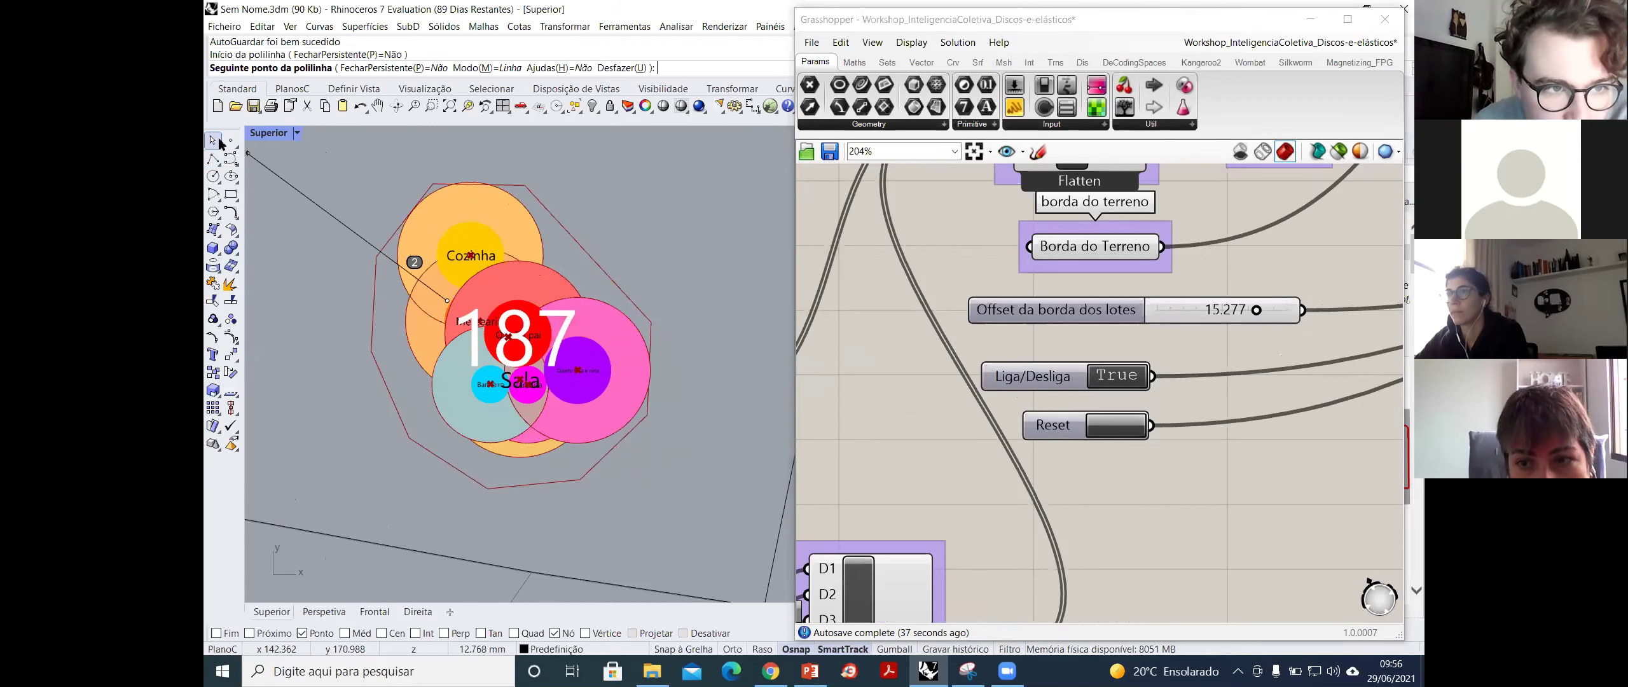
{"action": "left_click", "coordinate": [212, 140]}
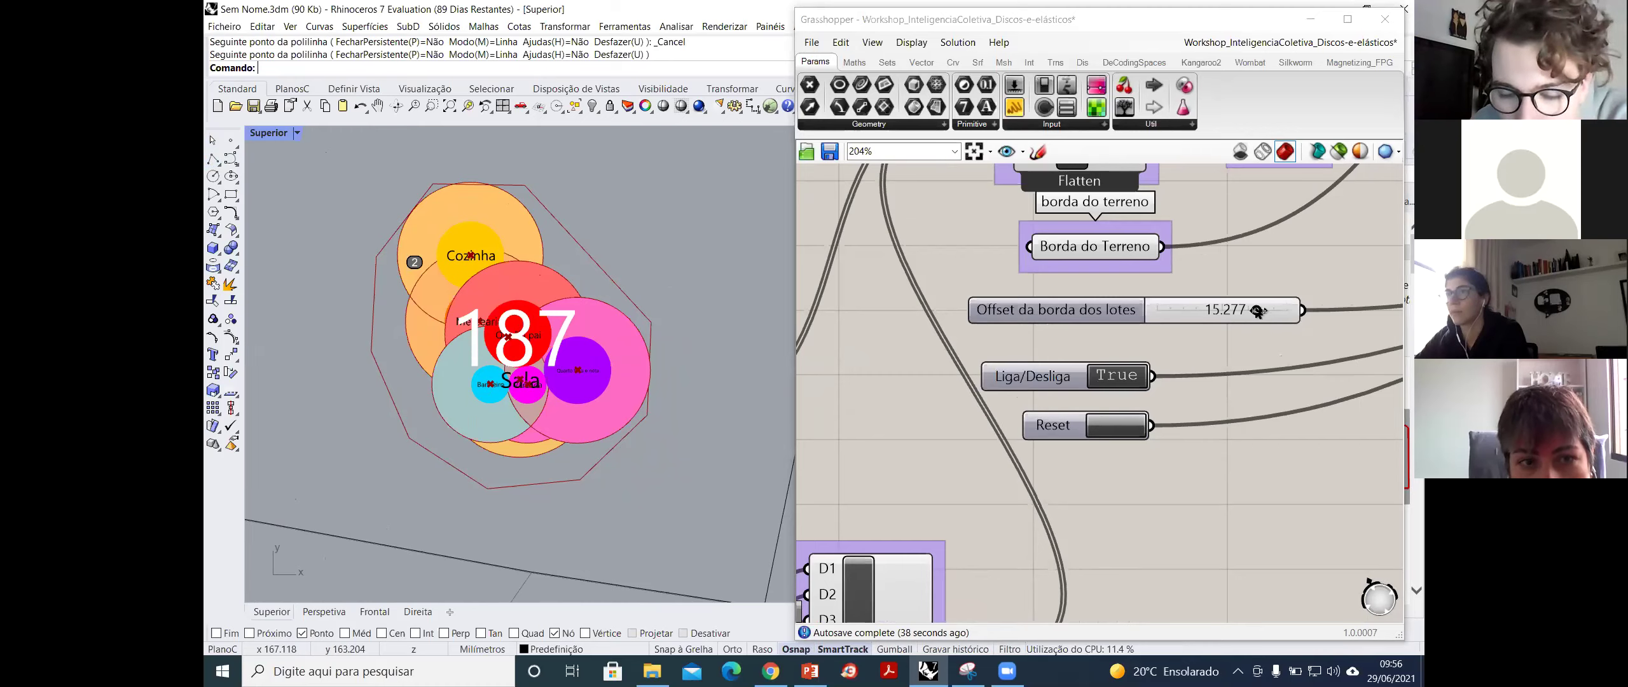
- Set the "Offset da borda dos lotes" value to 17.930
{"action": "mouse_move", "coordinate": [1257, 311]}
{"action": "left_mouse_down"}
{"action": "mouse_move", "coordinate": [1308, 310]}
{"action": "mouse_move", "coordinate": [1275, 311]}
{"action": "left_mouse_up"}
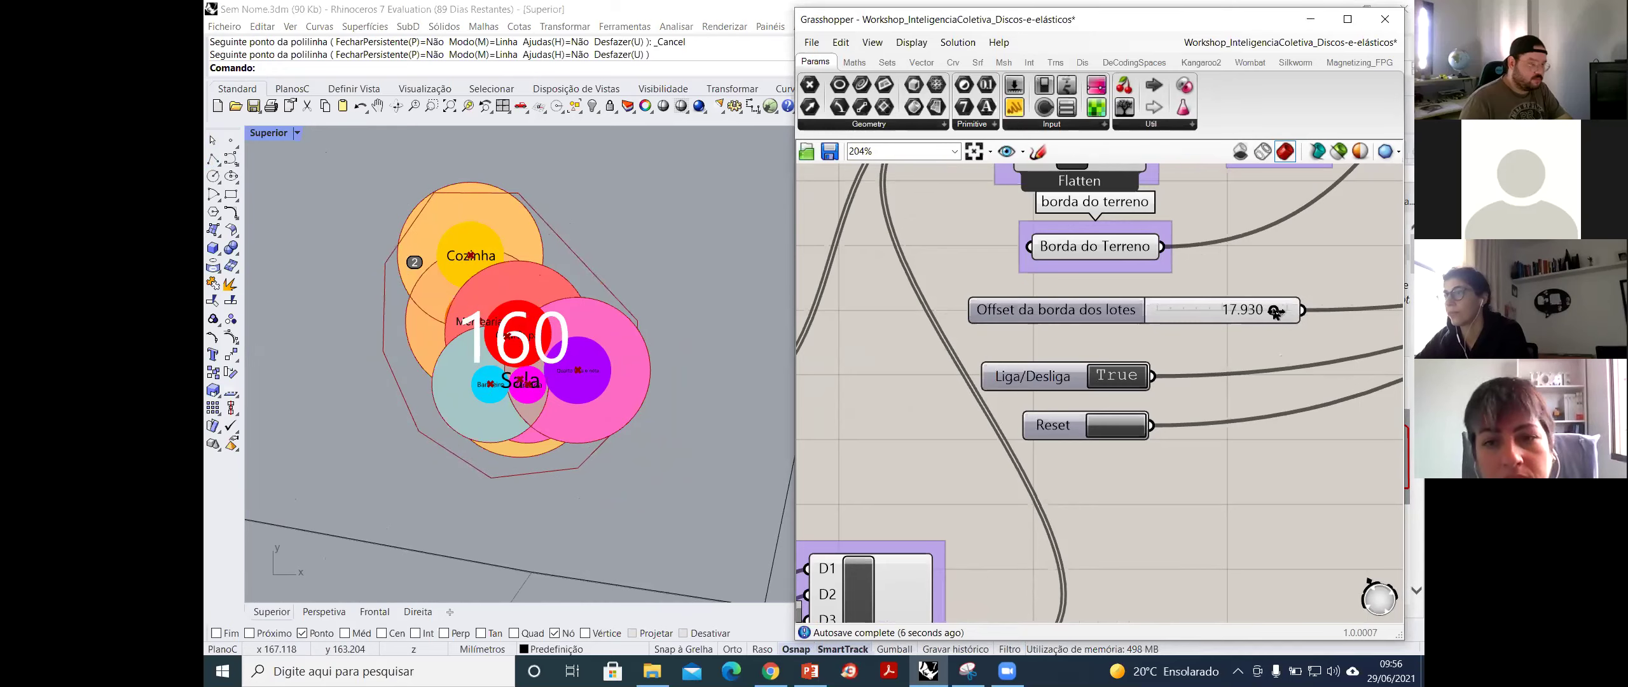
{"action": "scroll", "coordinate": [1207, 420], "scroll_direction": "down", "scroll_amount": 3}
{"action": "scroll", "coordinate": [1110, 356], "scroll_direction": "up", "scroll_amount": 6}
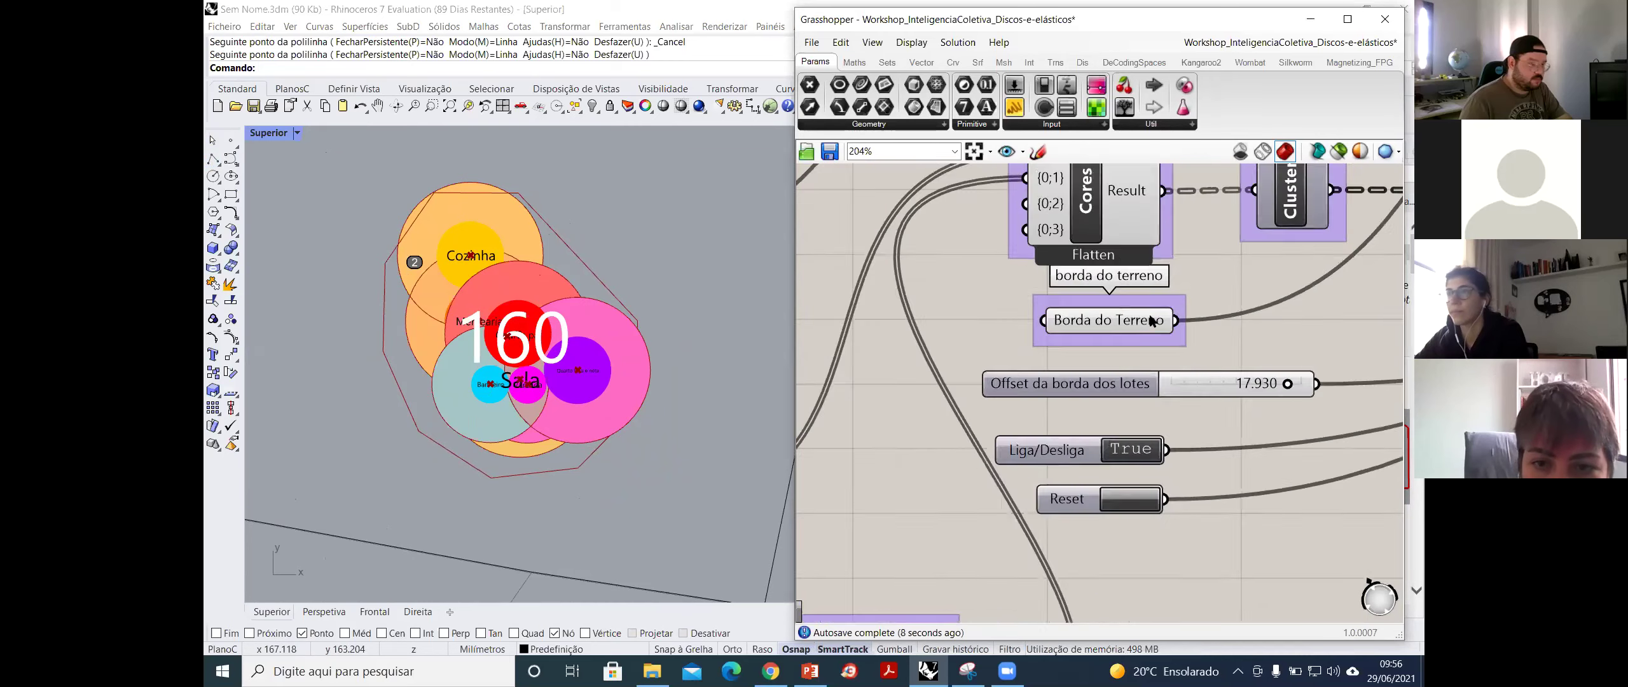
- Select the "Borda do Terreno" curve parameter and check its boundary against the circles on the site plan
{"action": "left_click", "coordinate": [1110, 334]}
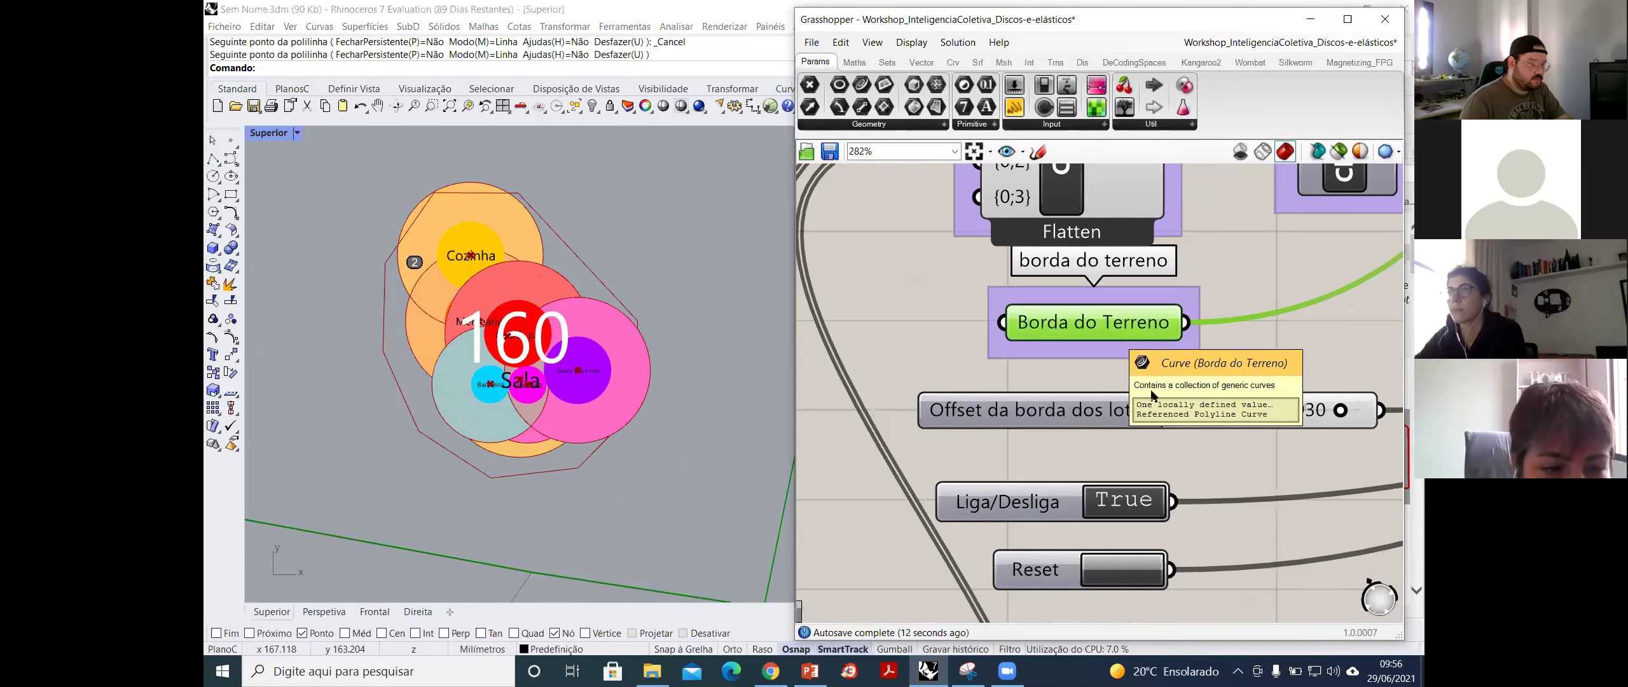
{"action": "scroll", "coordinate": [522, 392], "scroll_direction": "down", "scroll_amount": 5}
{"action": "scroll", "coordinate": [380, 326], "scroll_direction": "up", "scroll_amount": 2}
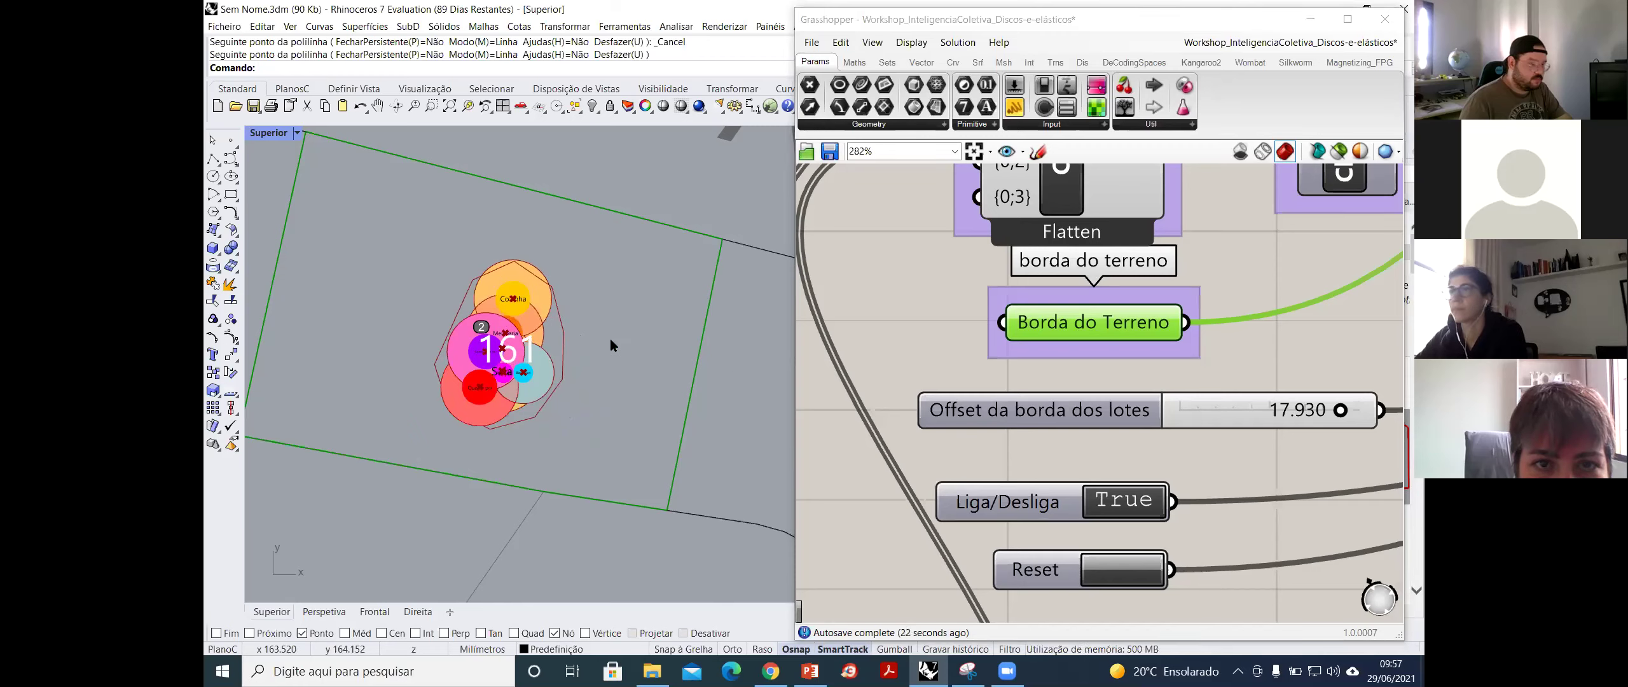
{"action": "scroll", "coordinate": [610, 339], "scroll_direction": "down", "scroll_amount": 2}
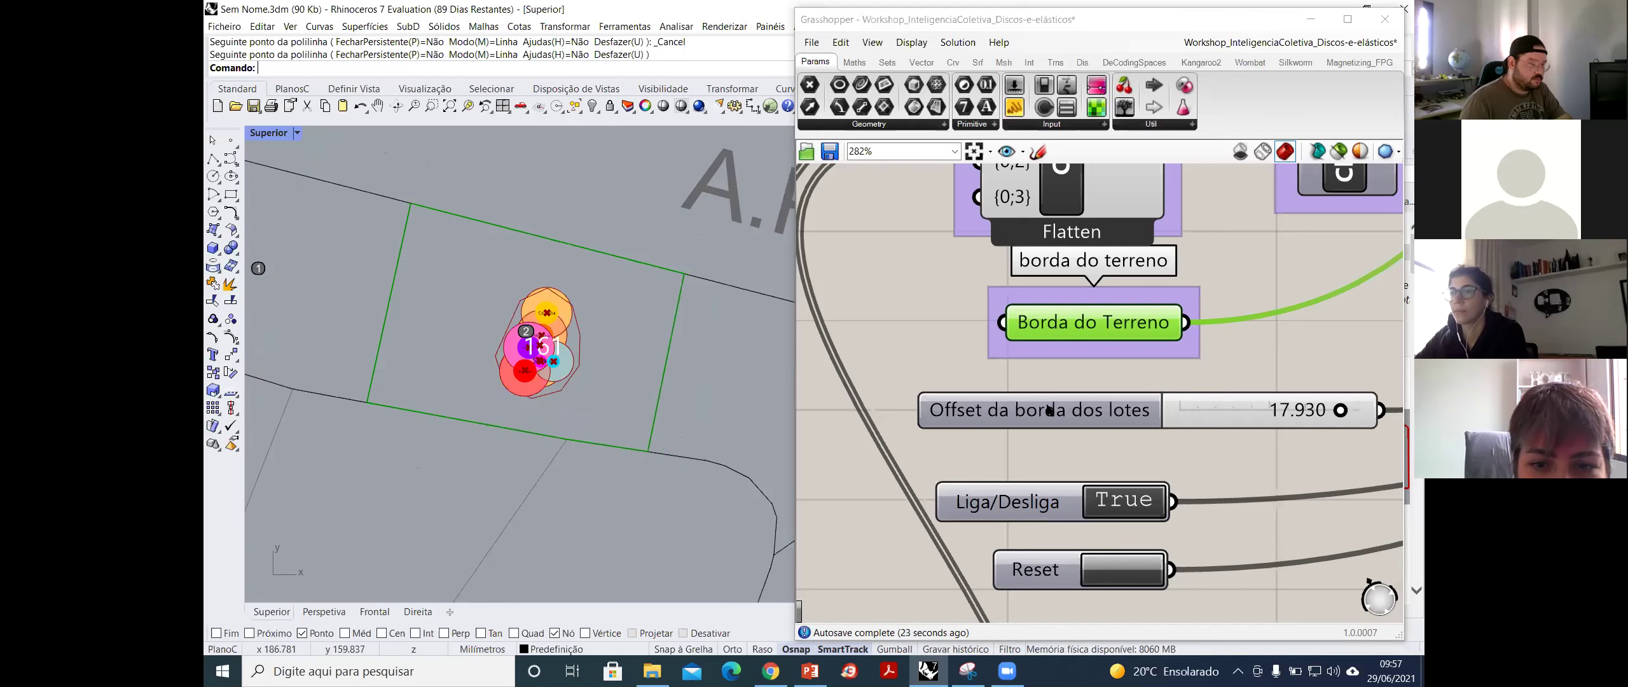
- Examine the visualization components at the end of the definition, from "Áreas dos Lotes" to "Remove vazios" and "Visualizar Ambientes"
{"action": "scroll", "coordinate": [1049, 410], "scroll_direction": "down", "scroll_amount": 9}
{"action": "scroll", "coordinate": [1346, 278], "scroll_direction": "up", "scroll_amount": 1}
{"action": "right_click_drag", "start_coordinate": [1346, 278], "coordinate": [1282, 363]}
{"action": "middle_click", "coordinate": [1282, 362]}
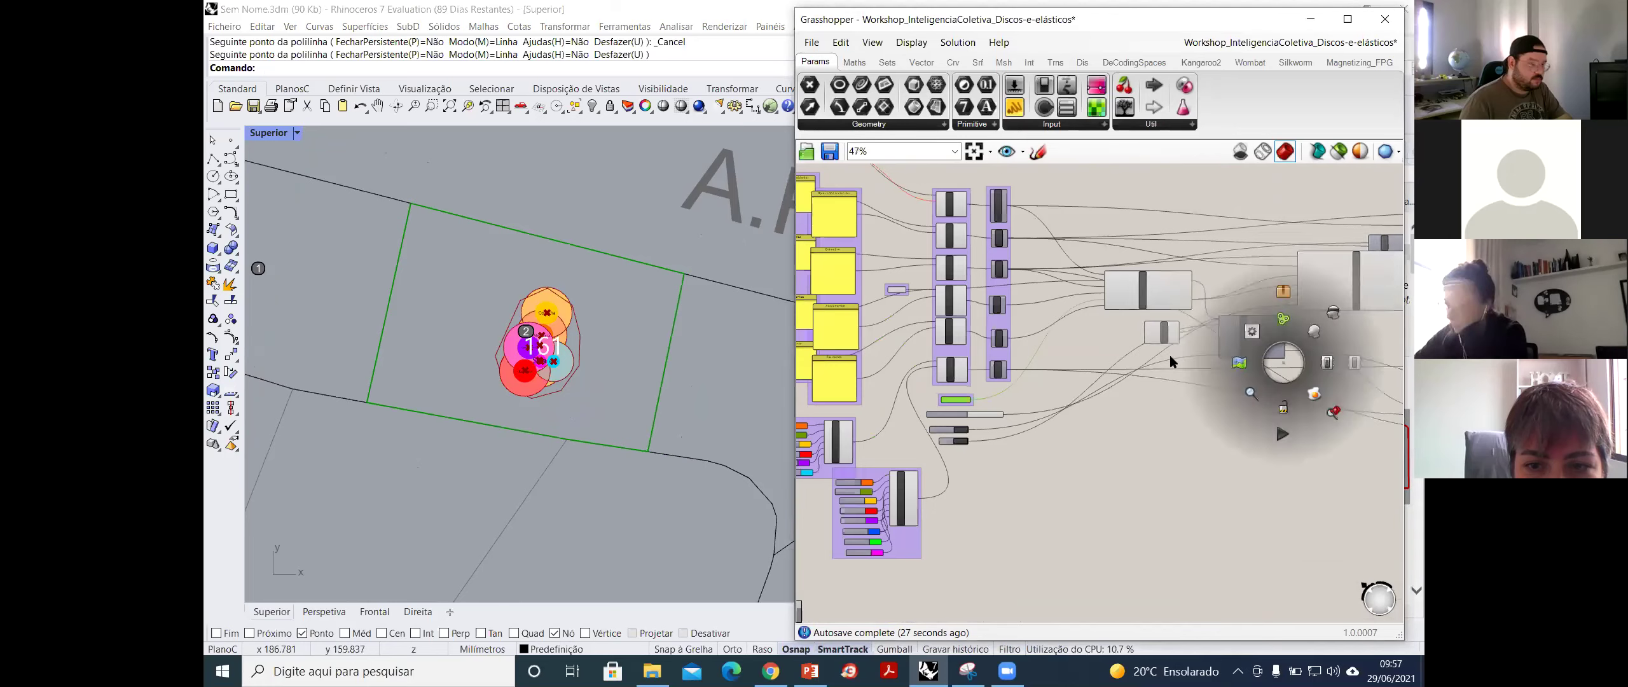
{"action": "scroll", "coordinate": [1351, 322], "scroll_direction": "up", "scroll_amount": 6}
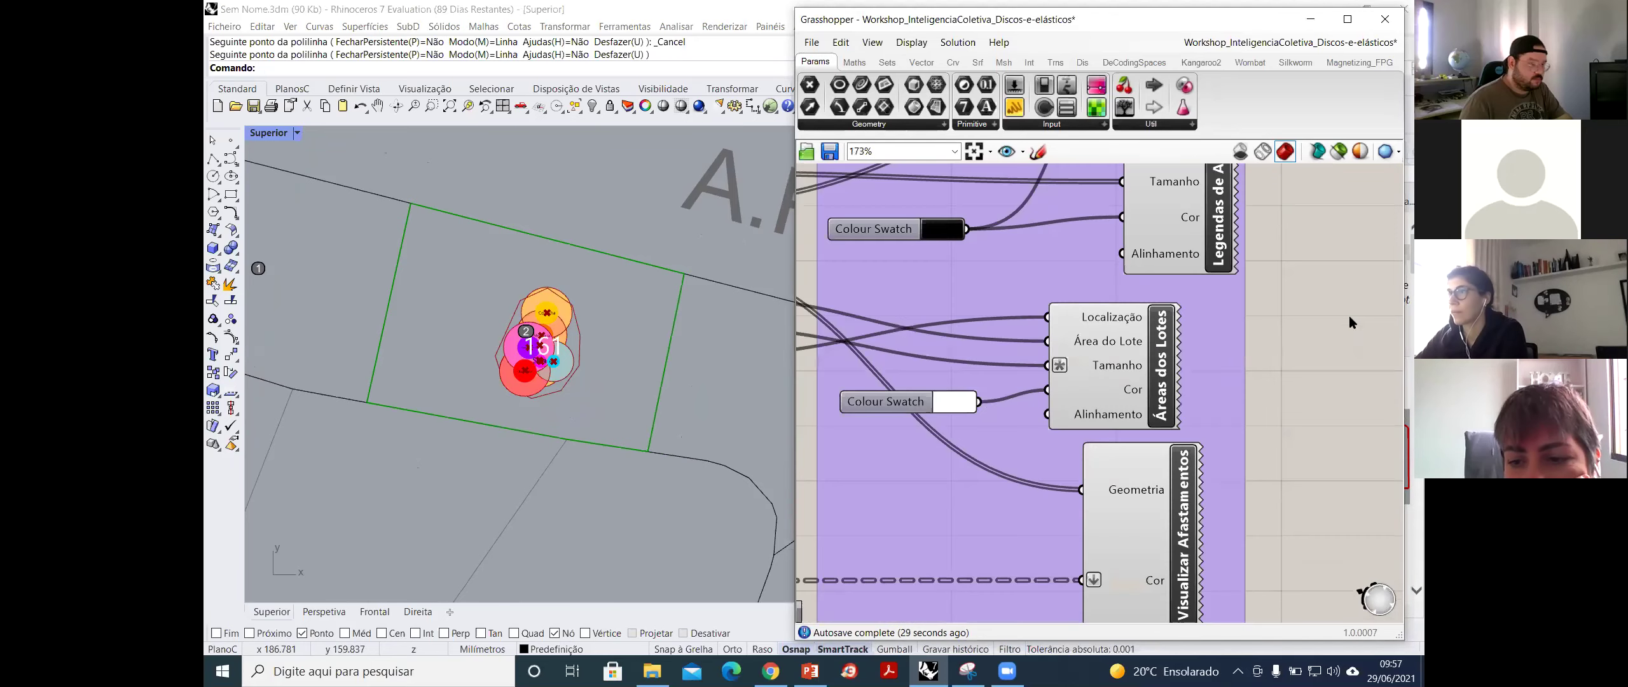
{"action": "scroll", "coordinate": [1176, 344], "scroll_direction": "down", "scroll_amount": 2}
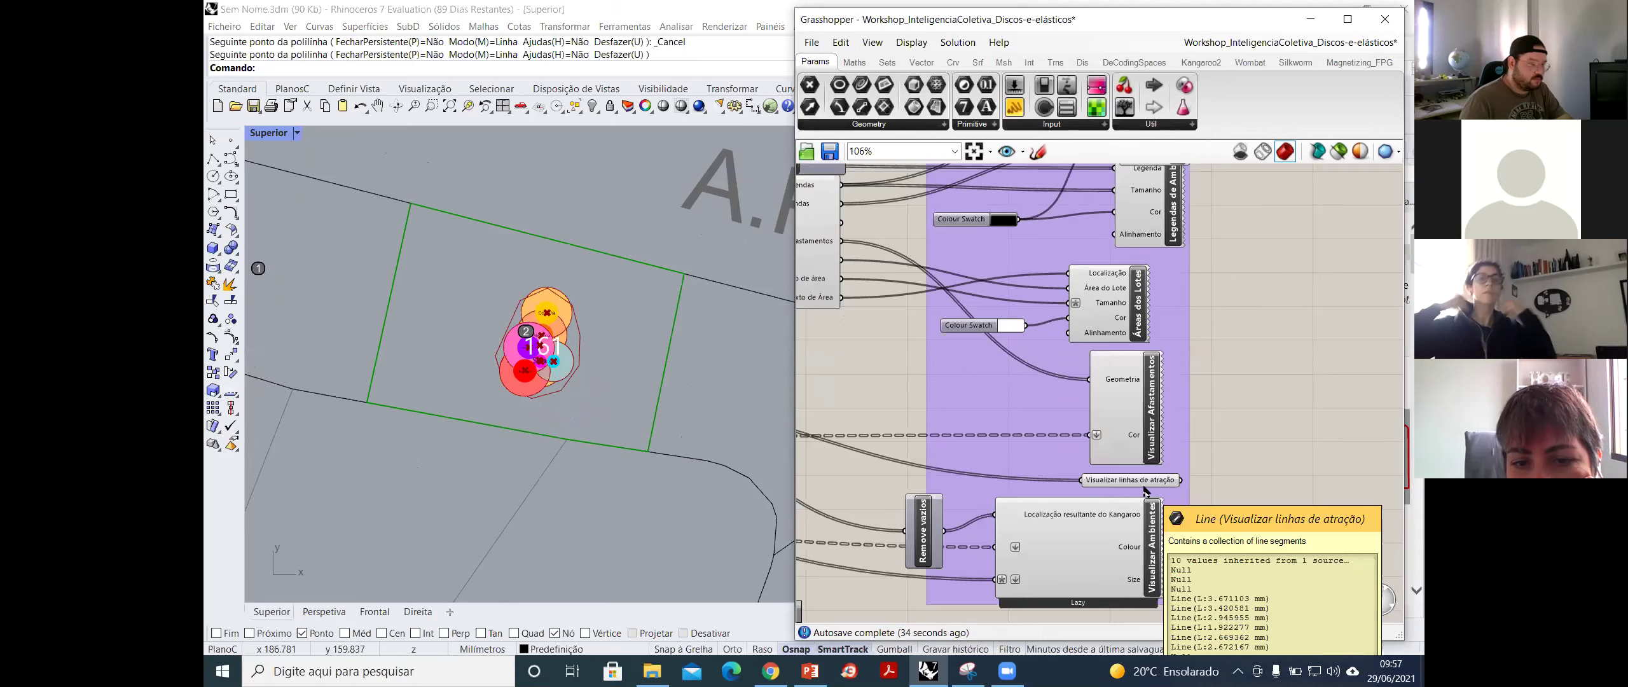
{"action": "scroll", "coordinate": [990, 556], "scroll_direction": "up", "scroll_amount": 1}
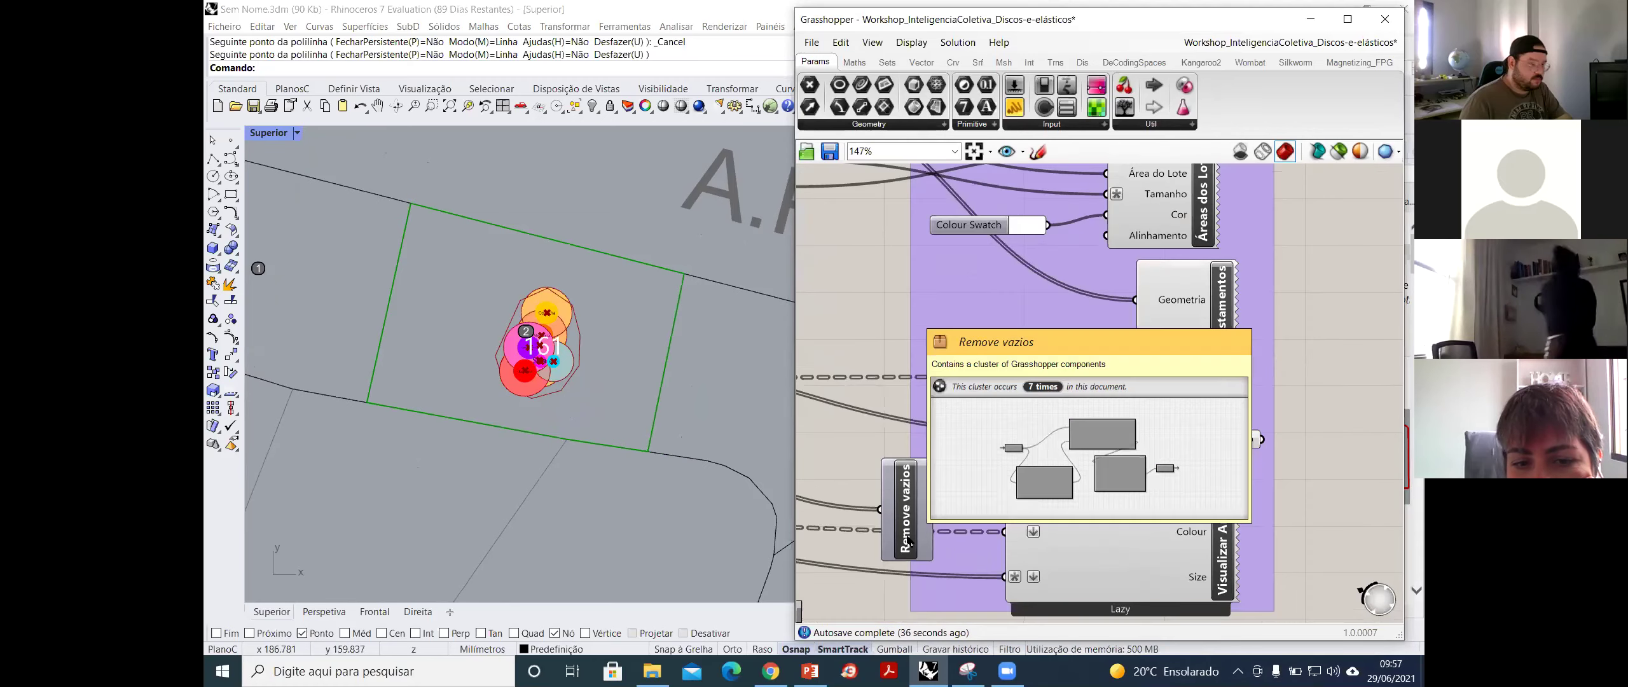
{"action": "scroll", "coordinate": [960, 483], "scroll_direction": "up", "scroll_amount": 2}
{"action": "scroll", "coordinate": [941, 470], "scroll_direction": "down", "scroll_amount": 2}
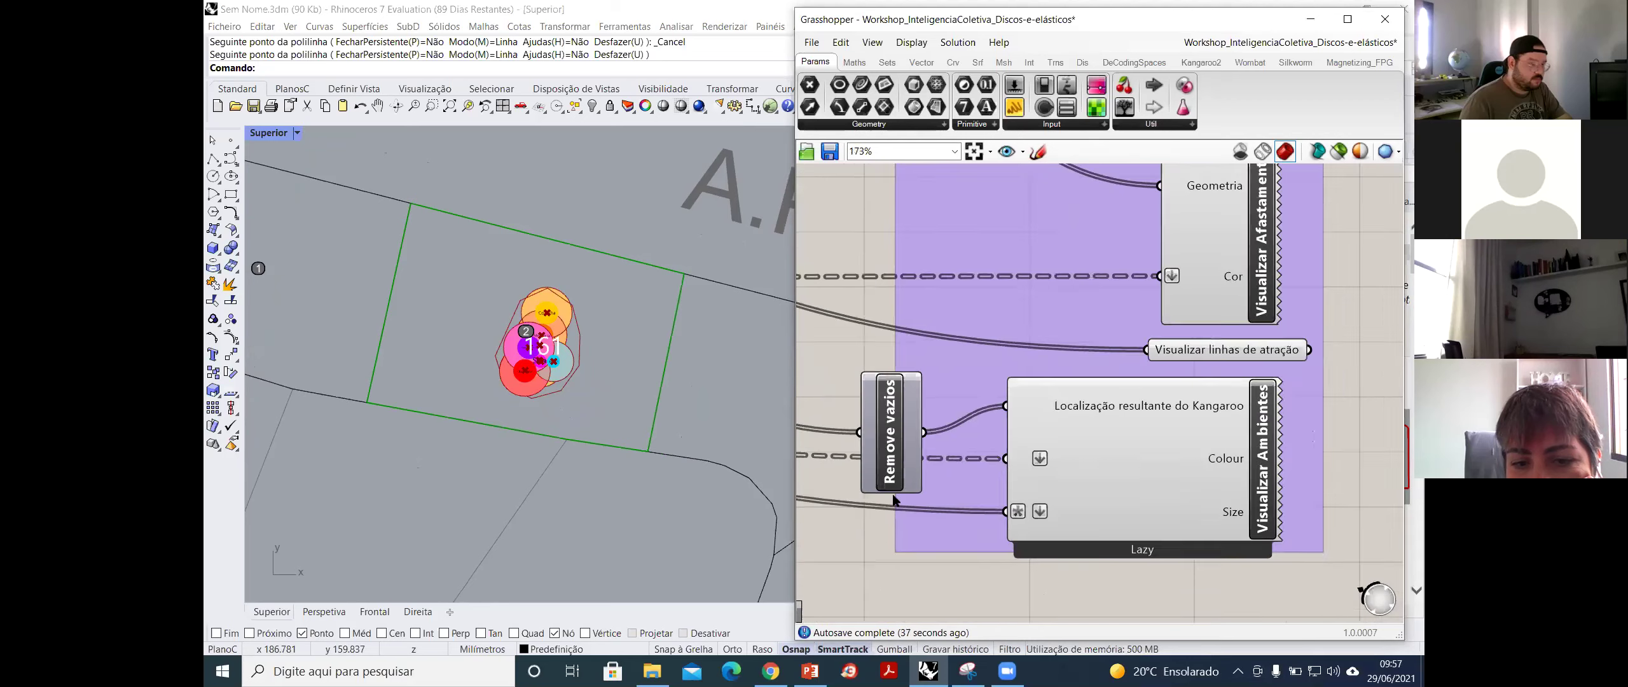
{"action": "scroll", "coordinate": [916, 476], "scroll_direction": "up", "scroll_amount": 1}
{"action": "scroll", "coordinate": [899, 483], "scroll_direction": "down", "scroll_amount": 1}
{"action": "scroll", "coordinate": [899, 483], "scroll_direction": "down", "scroll_amount": 3}
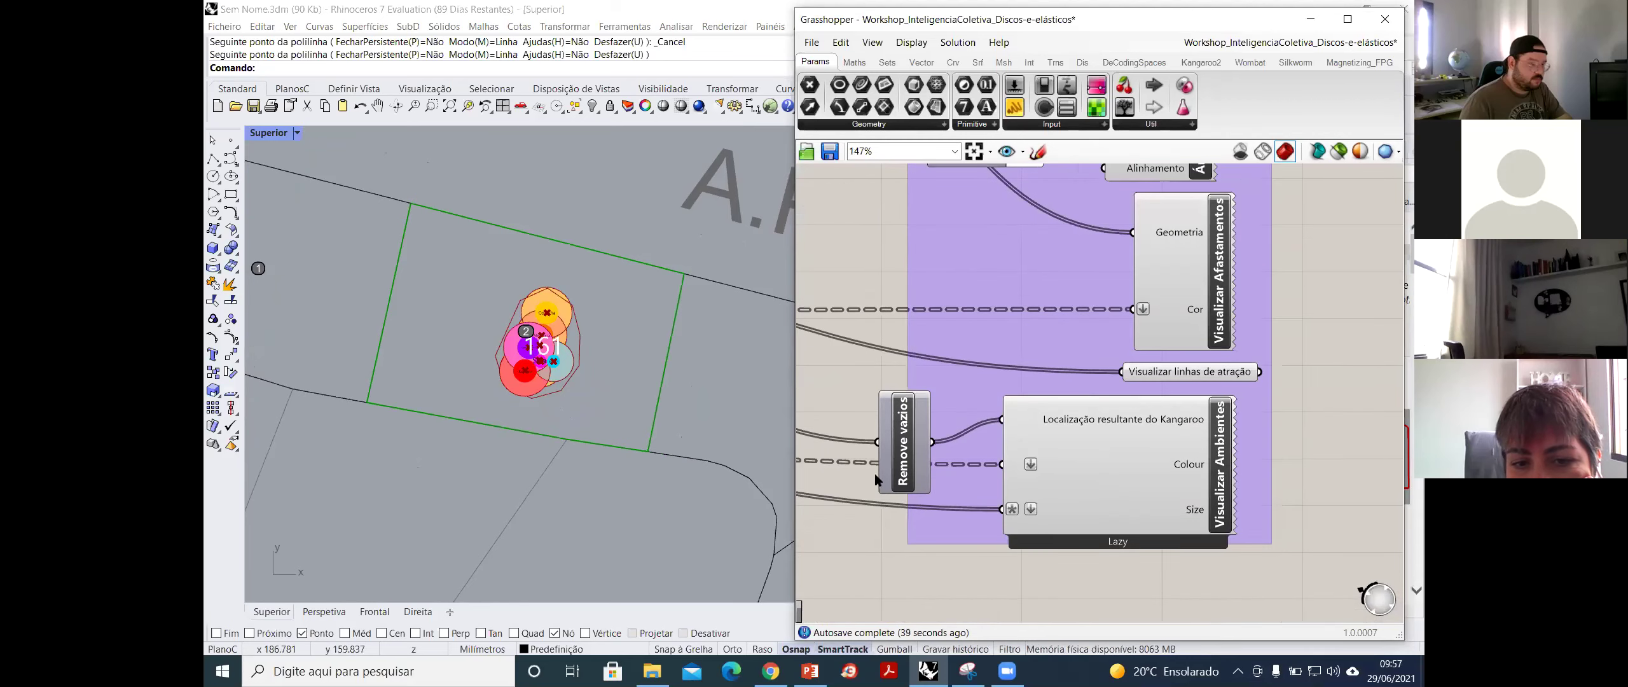
{"action": "scroll", "coordinate": [983, 367], "scroll_direction": "down", "scroll_amount": 1}
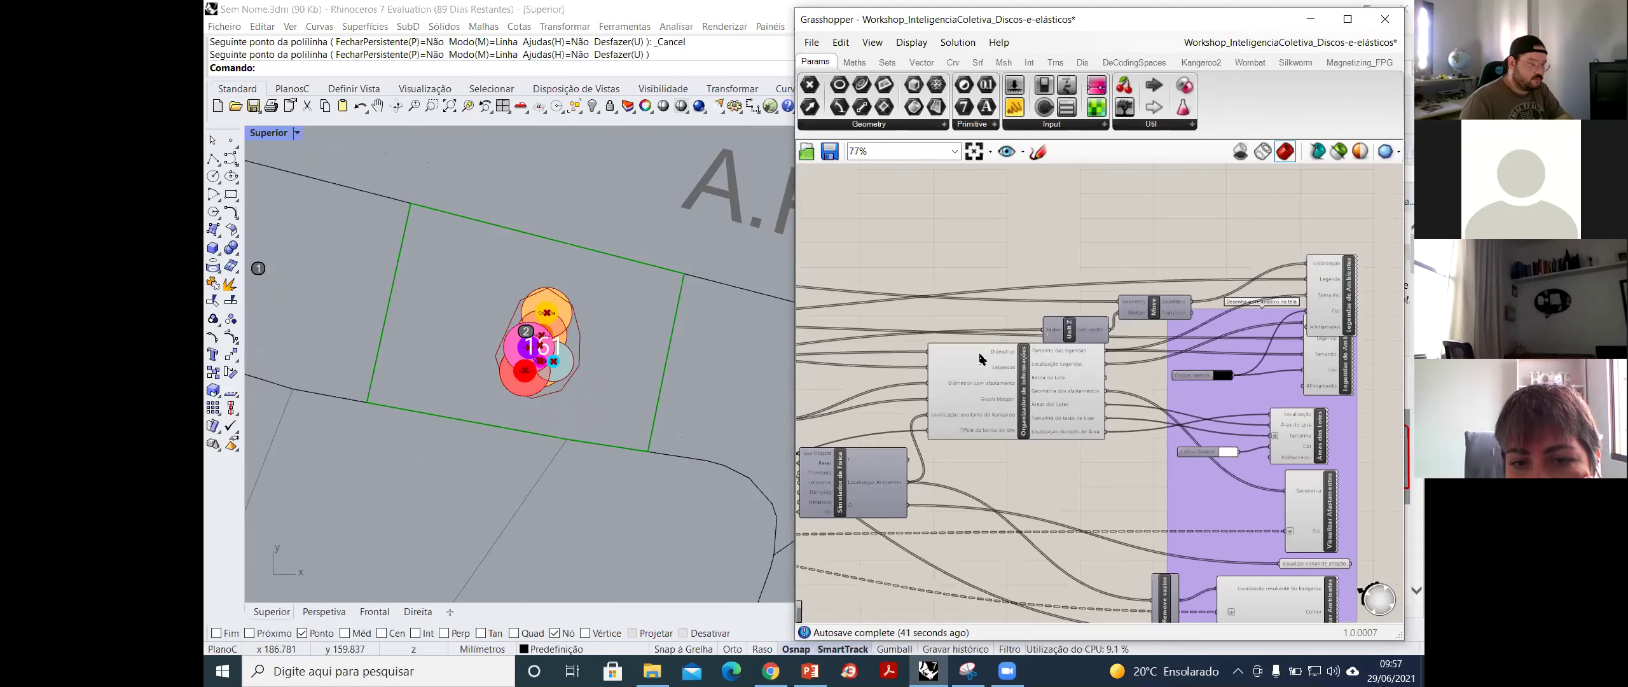
- Open the "Organizador de informações" cluster for editing
{"action": "scroll", "coordinate": [983, 367], "scroll_direction": "up", "scroll_amount": 5}
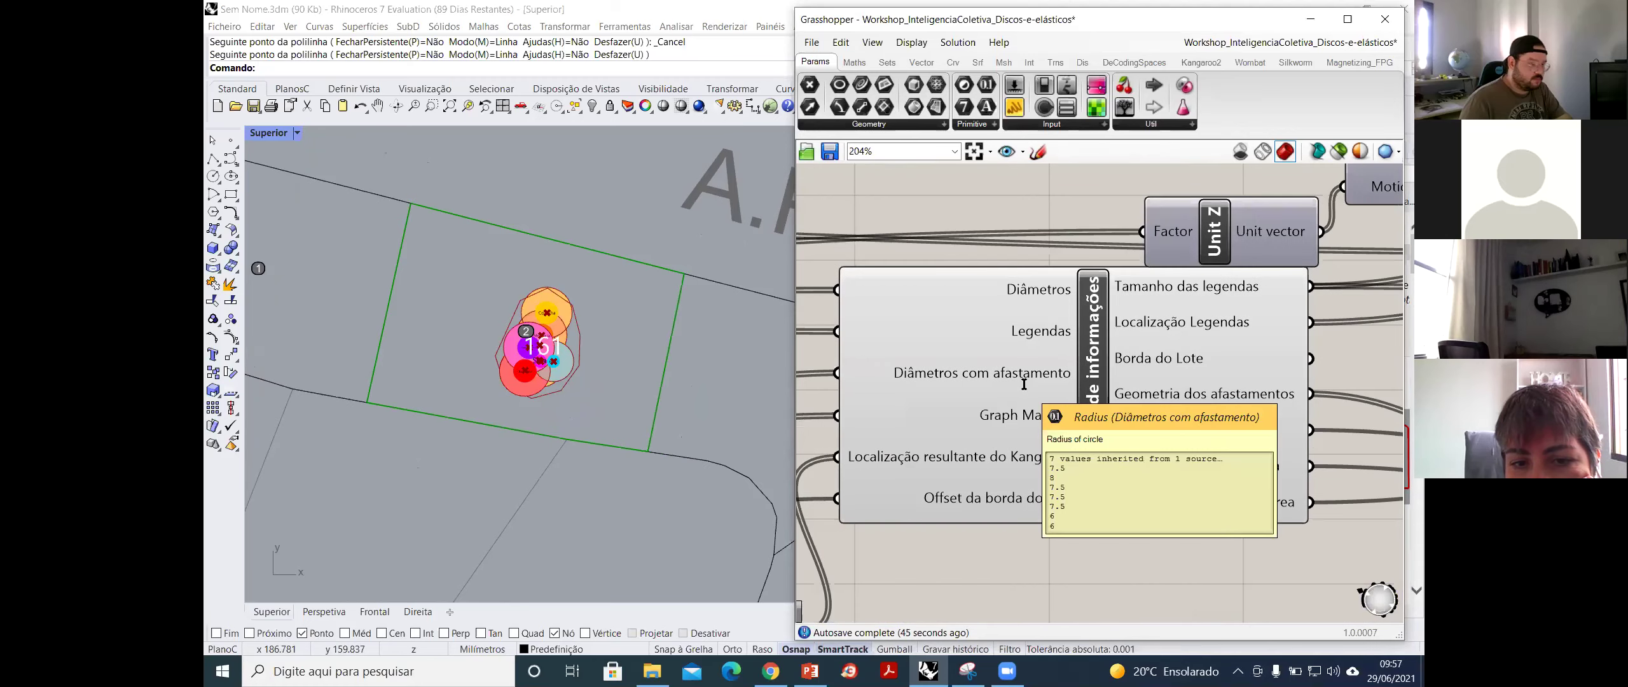
{"action": "double_click", "coordinate": [1024, 386]}
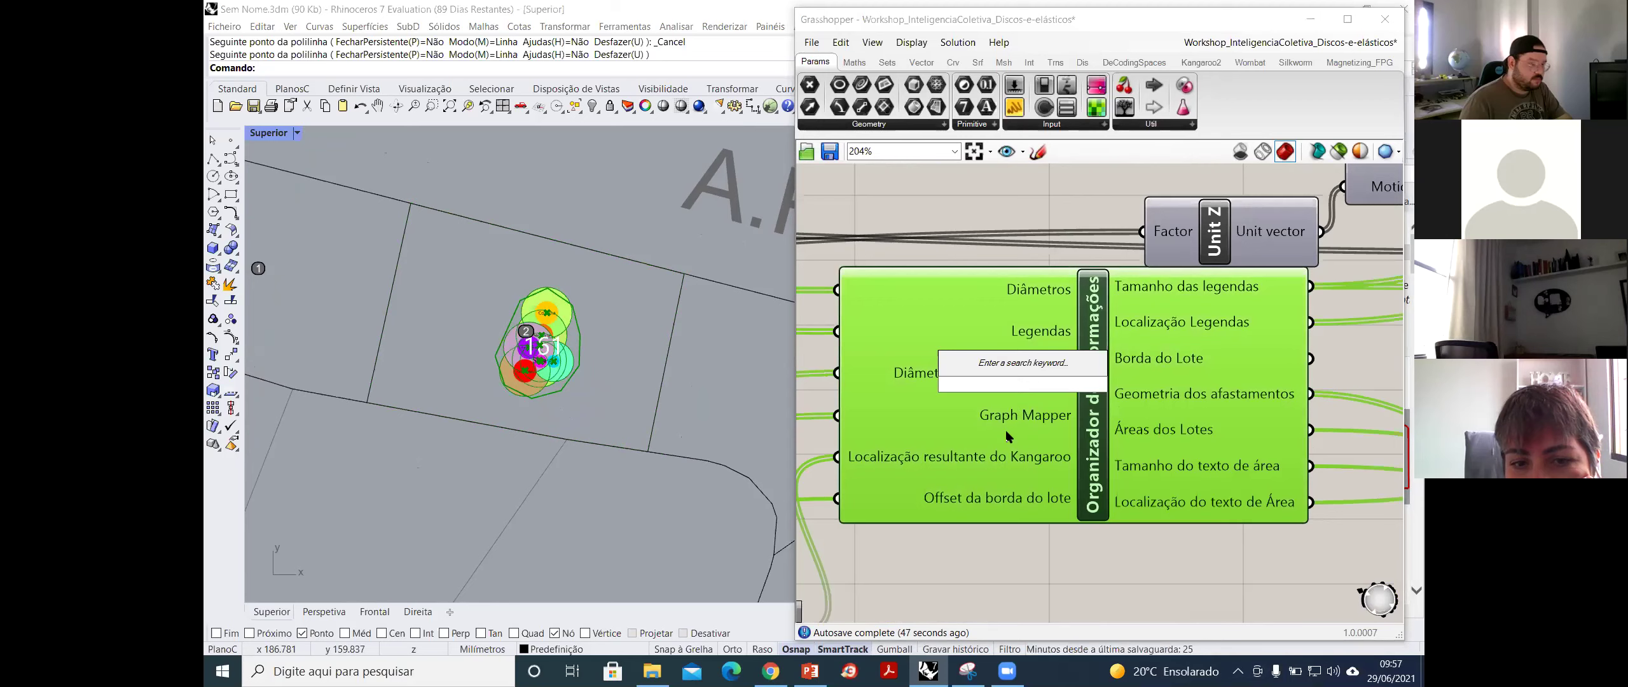
{"action": "mouse_move", "coordinate": [1004, 444]}
{"action": "key", "text": "Escape"}
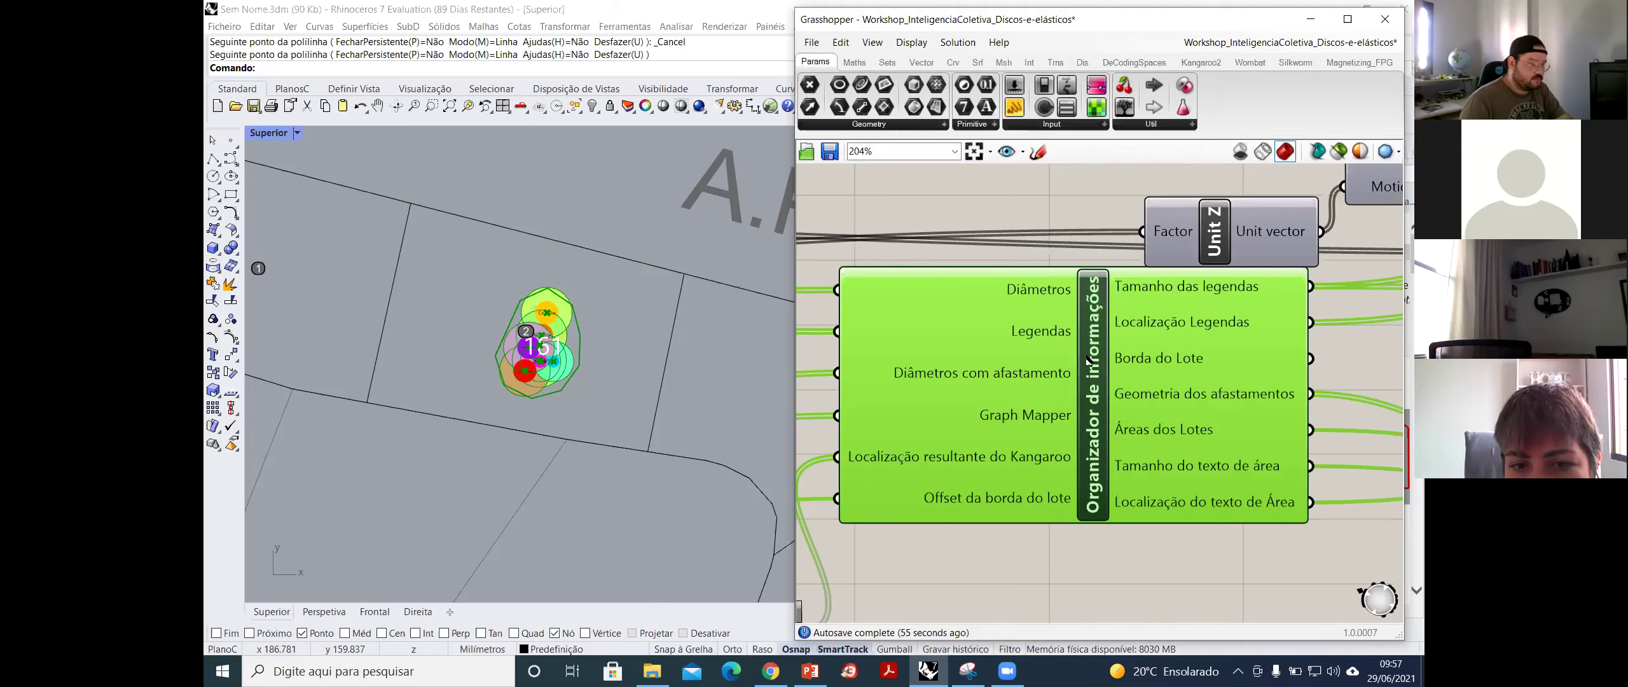
{"action": "double_click", "coordinate": [1086, 361]}
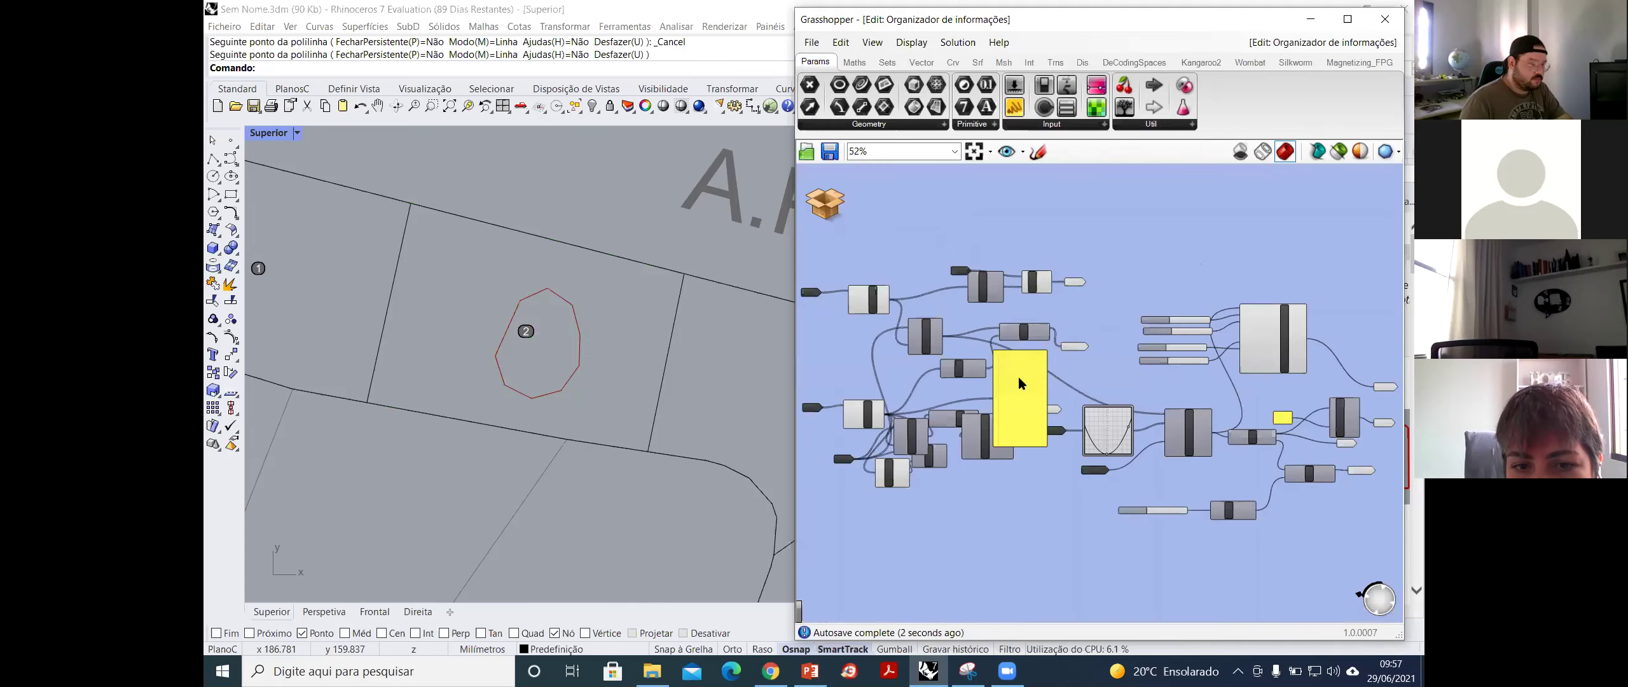
- Examine the lot-area calculation inside the cluster, from the MetaBall(t) Custom component through Area to Integer Division and Move
{"action": "scroll", "coordinate": [854, 292], "scroll_direction": "up", "scroll_amount": 3}
{"action": "scroll", "coordinate": [911, 293], "scroll_direction": "down", "scroll_amount": 3}
{"action": "scroll", "coordinate": [911, 293], "scroll_direction": "up", "scroll_amount": 3}
{"action": "scroll", "coordinate": [911, 293], "scroll_direction": "down", "scroll_amount": 4}
{"action": "scroll", "coordinate": [1039, 315], "scroll_direction": "up", "scroll_amount": 1}
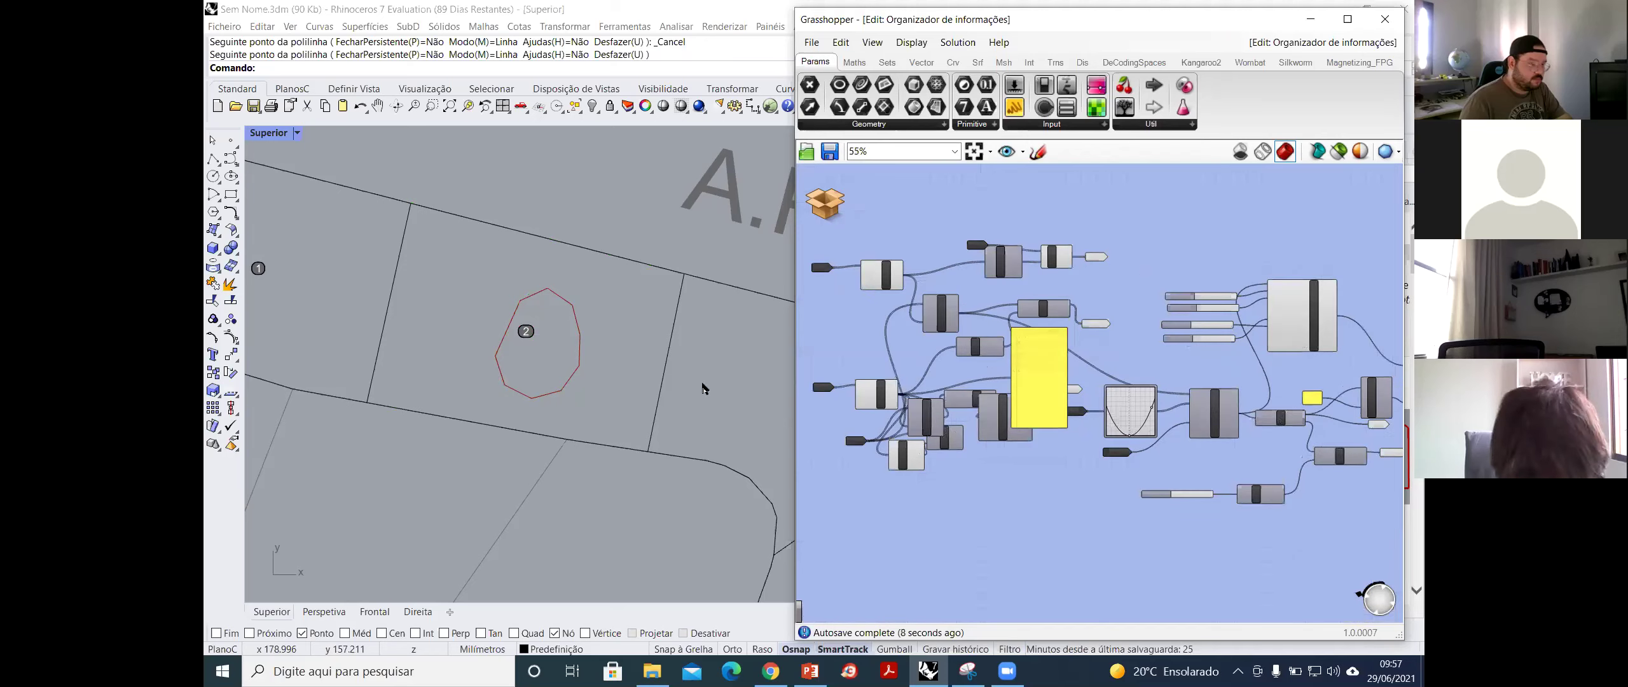
{"action": "scroll", "coordinate": [1043, 324], "scroll_direction": "down", "scroll_amount": 2}
{"action": "scroll", "coordinate": [1206, 365], "scroll_direction": "up", "scroll_amount": 2}
{"action": "scroll", "coordinate": [1206, 364], "scroll_direction": "up", "scroll_amount": 4}
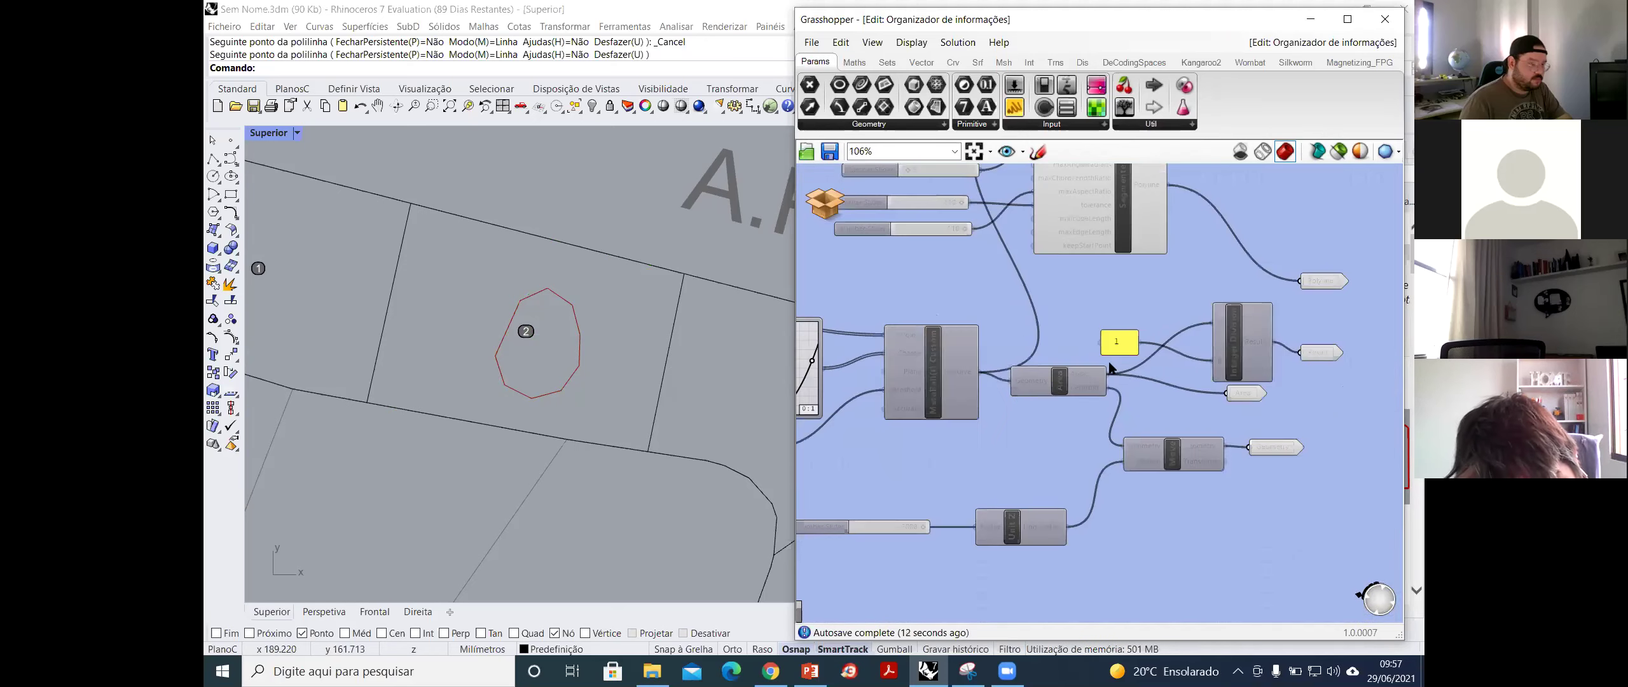
{"action": "scroll", "coordinate": [1321, 344], "scroll_direction": "down", "scroll_amount": 1}
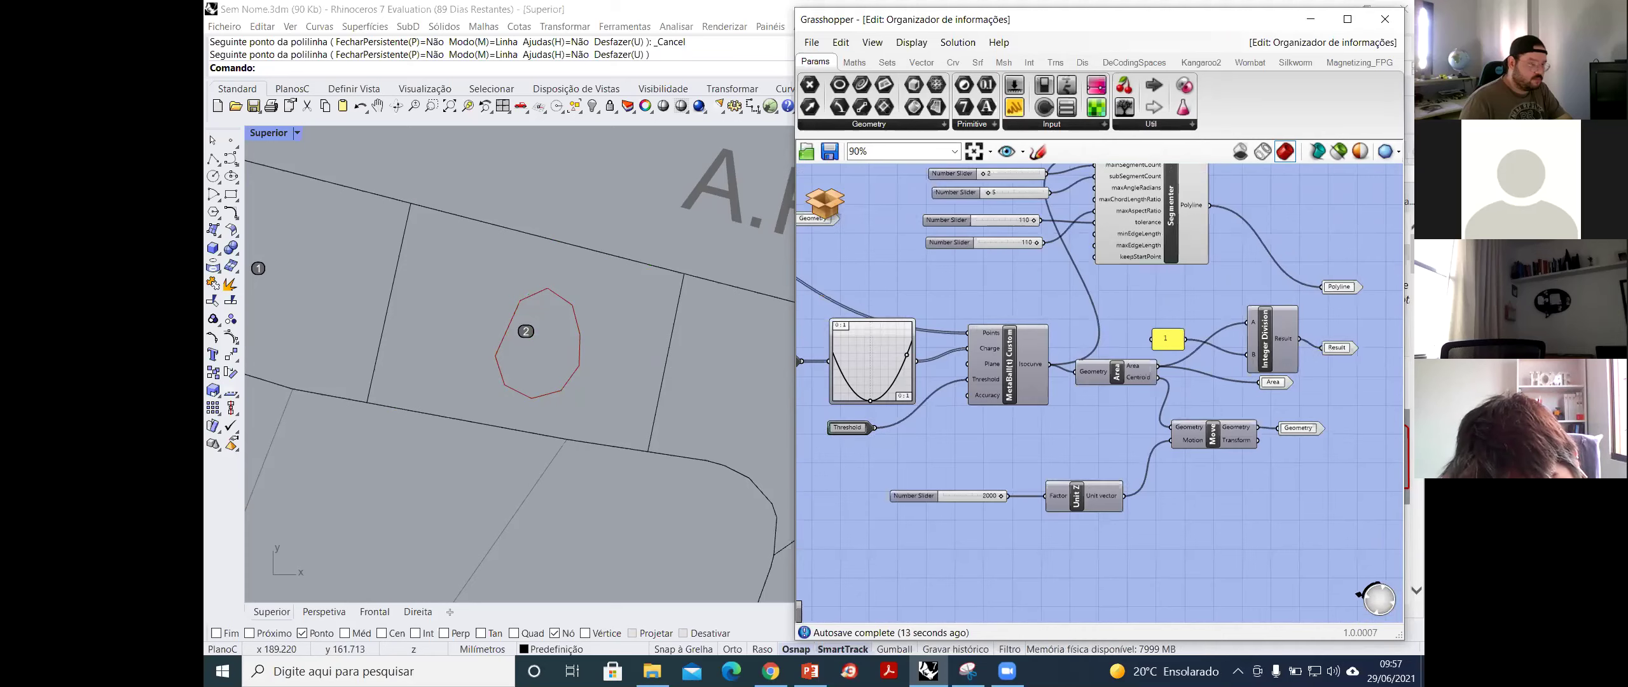
{"action": "scroll", "coordinate": [1393, 303], "scroll_direction": "up", "scroll_amount": 2}
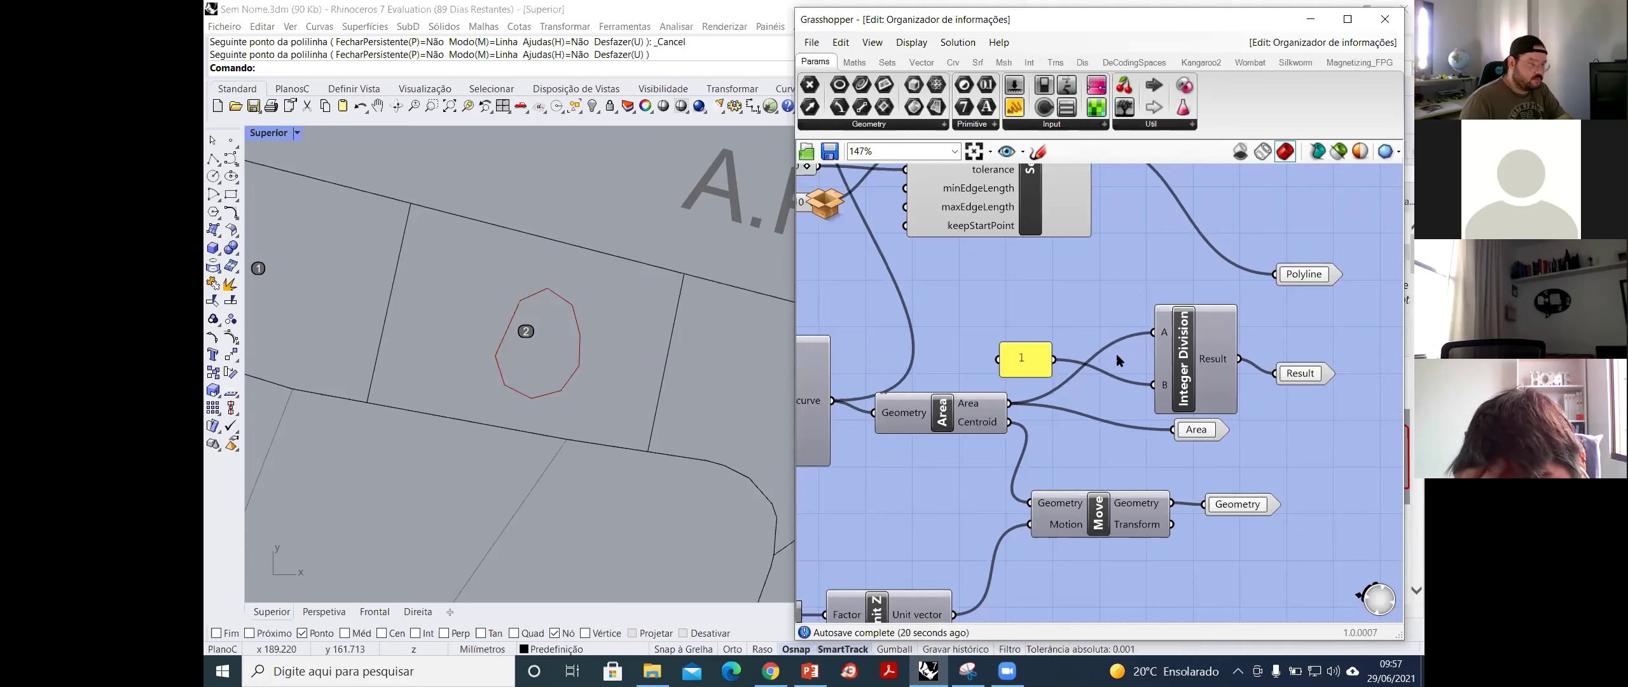
{"action": "scroll", "coordinate": [1106, 297], "scroll_direction": "down", "scroll_amount": 1}
{"action": "scroll", "coordinate": [1110, 321], "scroll_direction": "down", "scroll_amount": 1}
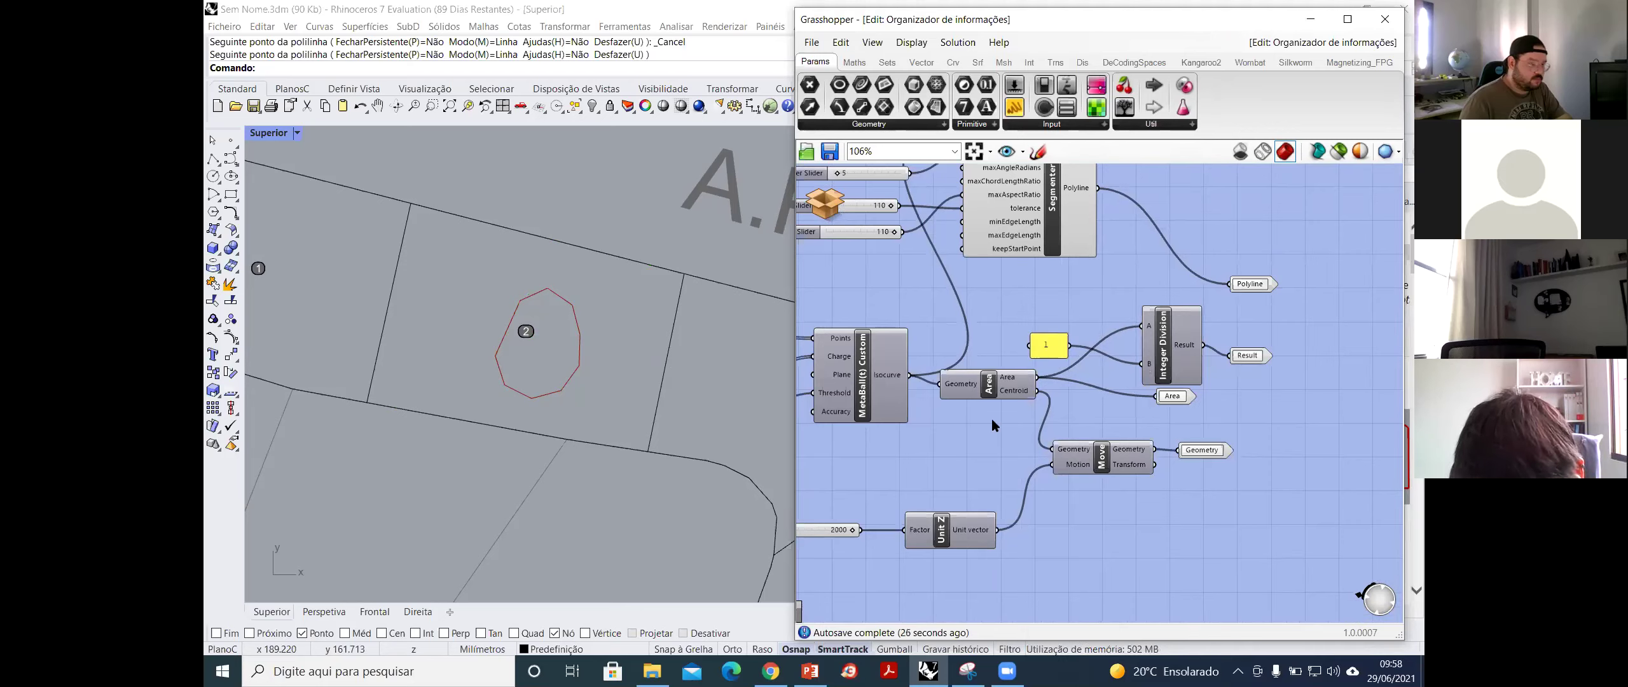
- Select the Segmenter component inside the cluster and examine its inputs, including mainSegmentCount
{"action": "scroll", "coordinate": [994, 421], "scroll_direction": "down", "scroll_amount": 1}
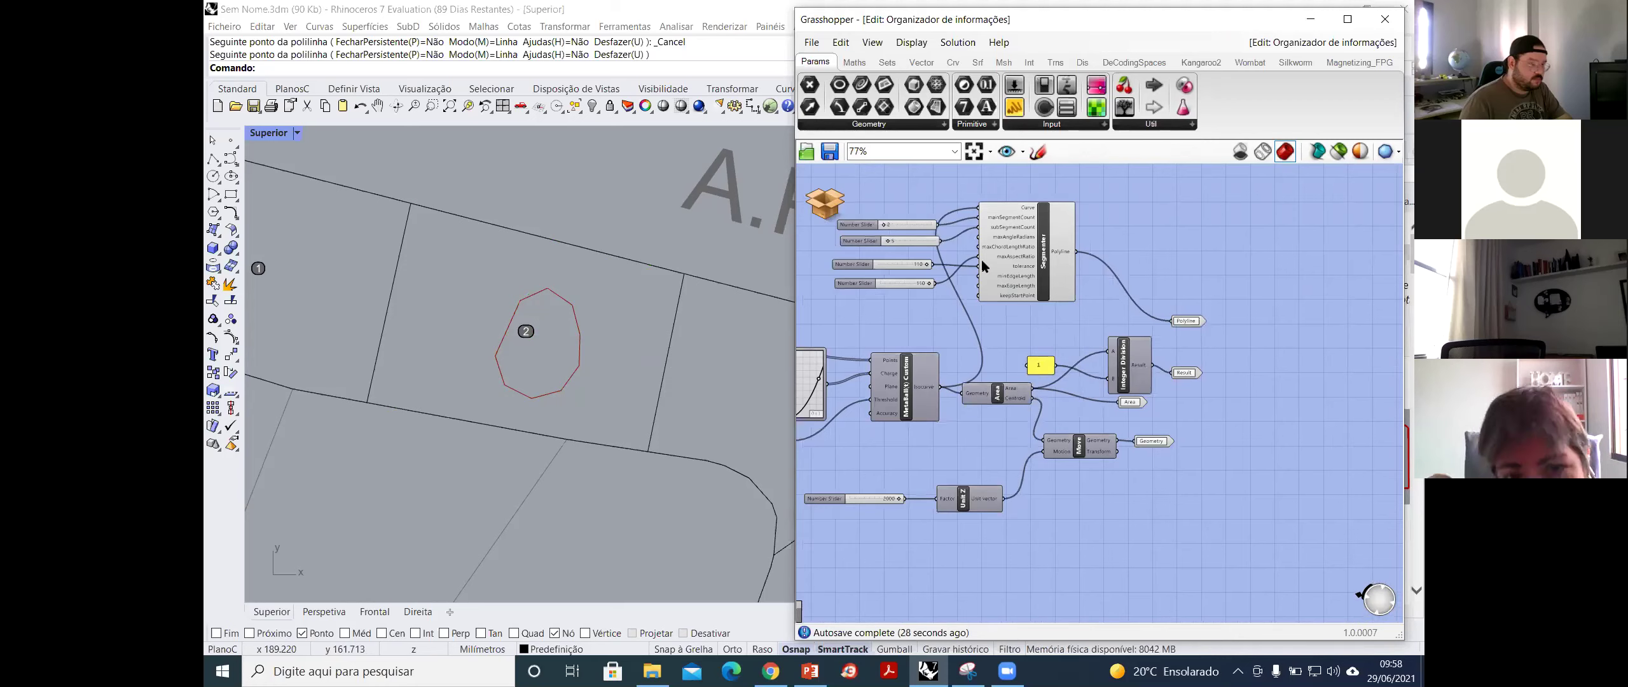
{"action": "scroll", "coordinate": [1012, 223], "scroll_direction": "up", "scroll_amount": 2}
{"action": "scroll", "coordinate": [1038, 314], "scroll_direction": "down", "scroll_amount": 1}
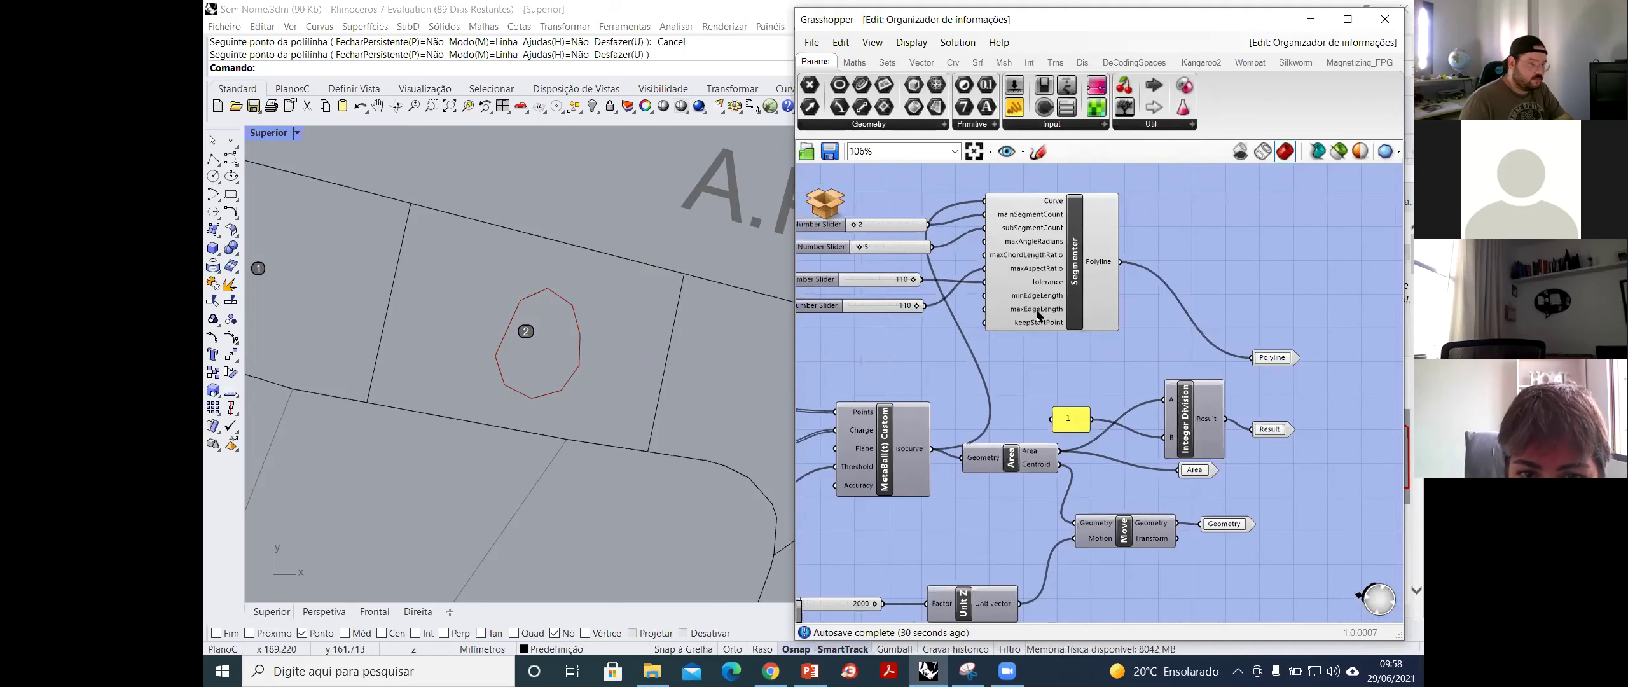
{"action": "scroll", "coordinate": [1053, 292], "scroll_direction": "up", "scroll_amount": 3}
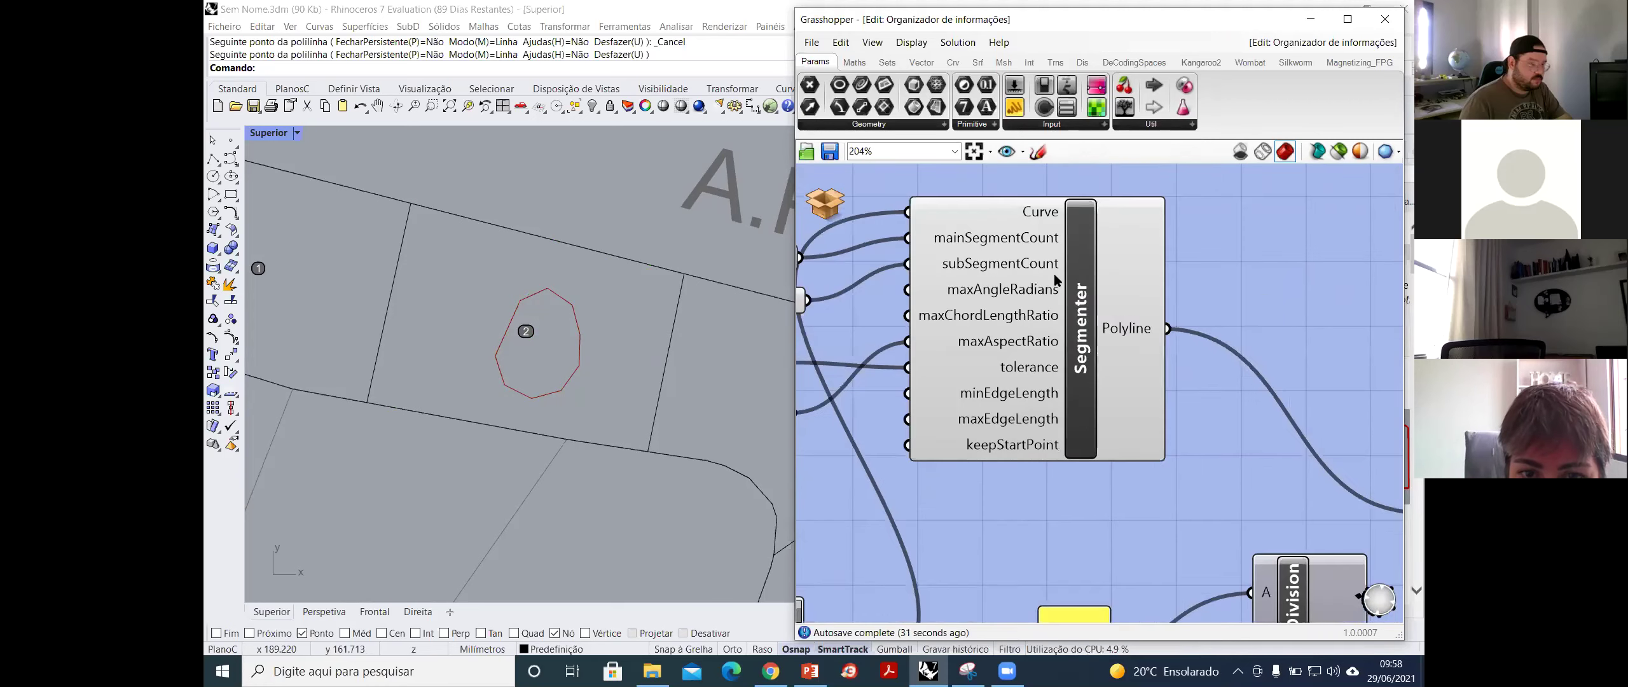
{"action": "scroll", "coordinate": [1045, 298], "scroll_direction": "up", "scroll_amount": 1}
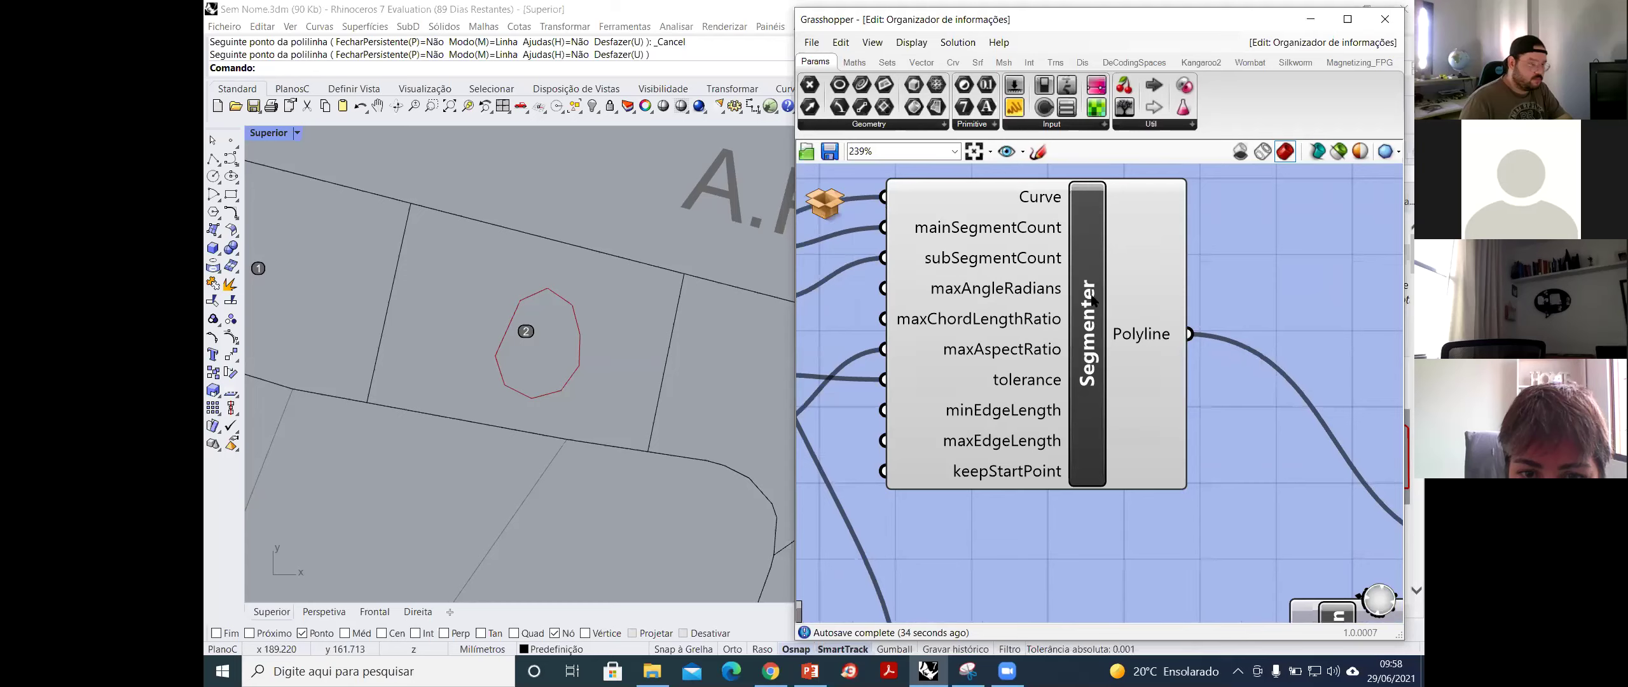
{"action": "left_click", "coordinate": [1060, 305]}
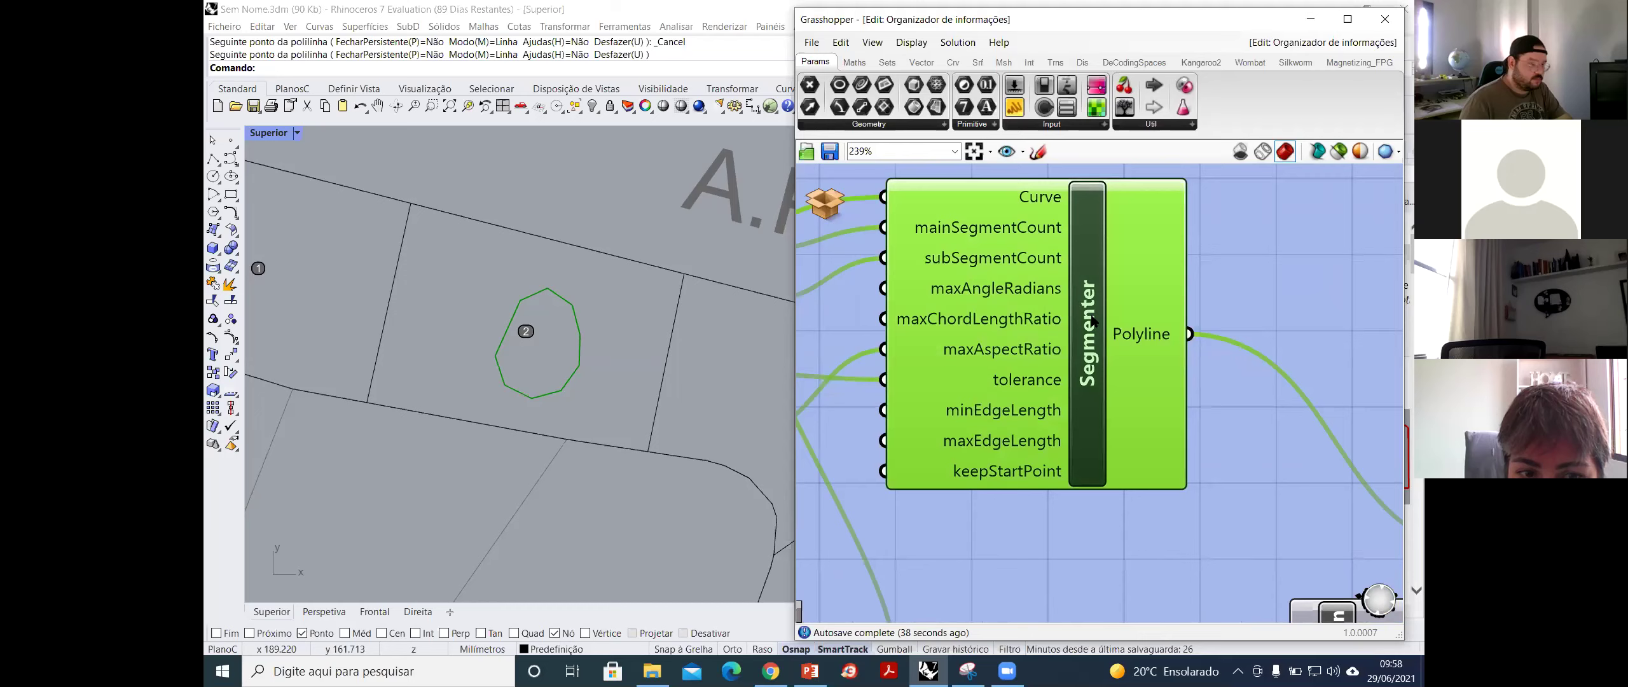
{"action": "scroll", "coordinate": [1092, 321], "scroll_direction": "down", "scroll_amount": 4}
{"action": "scroll", "coordinate": [1072, 264], "scroll_direction": "up", "scroll_amount": 2}
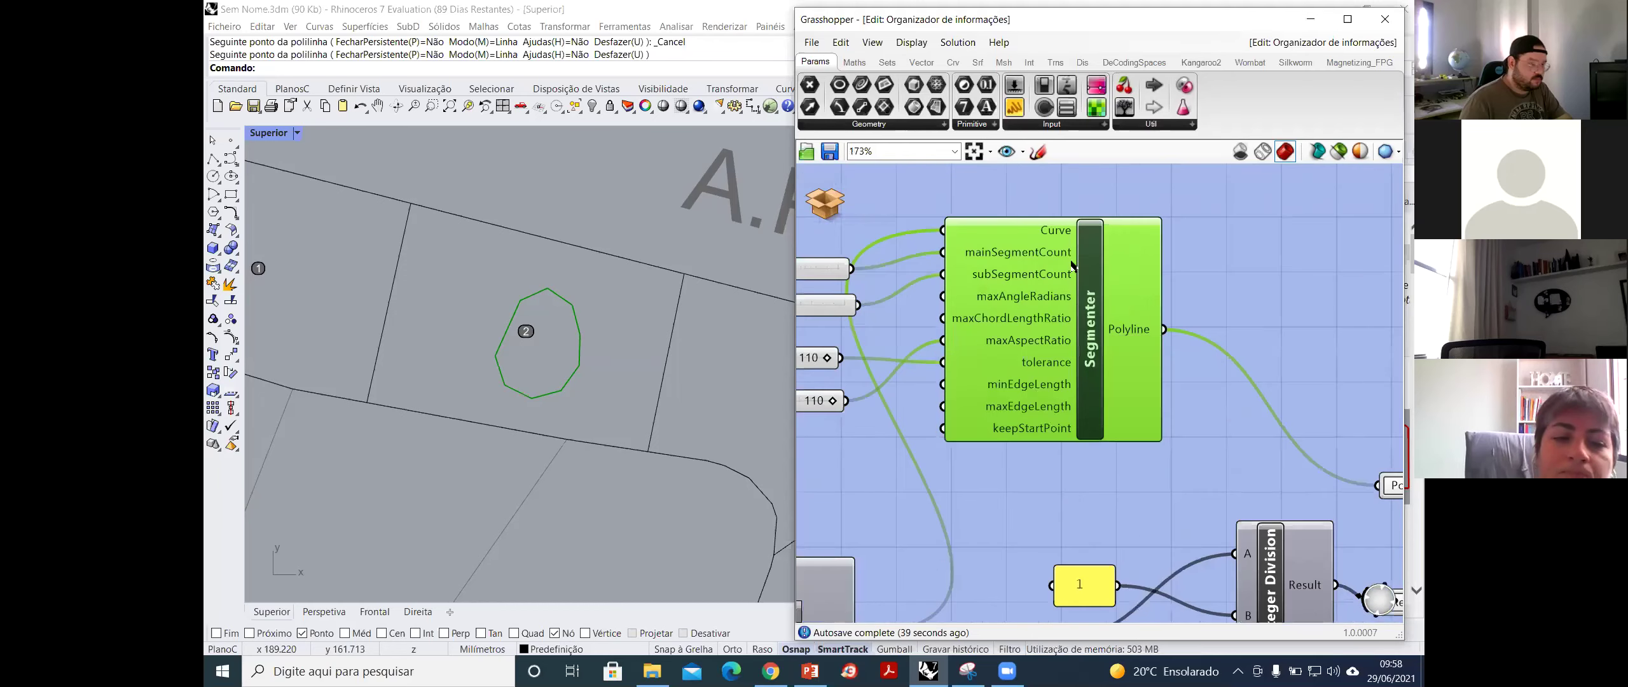
{"action": "scroll", "coordinate": [1072, 264], "scroll_direction": "up", "scroll_amount": 3}
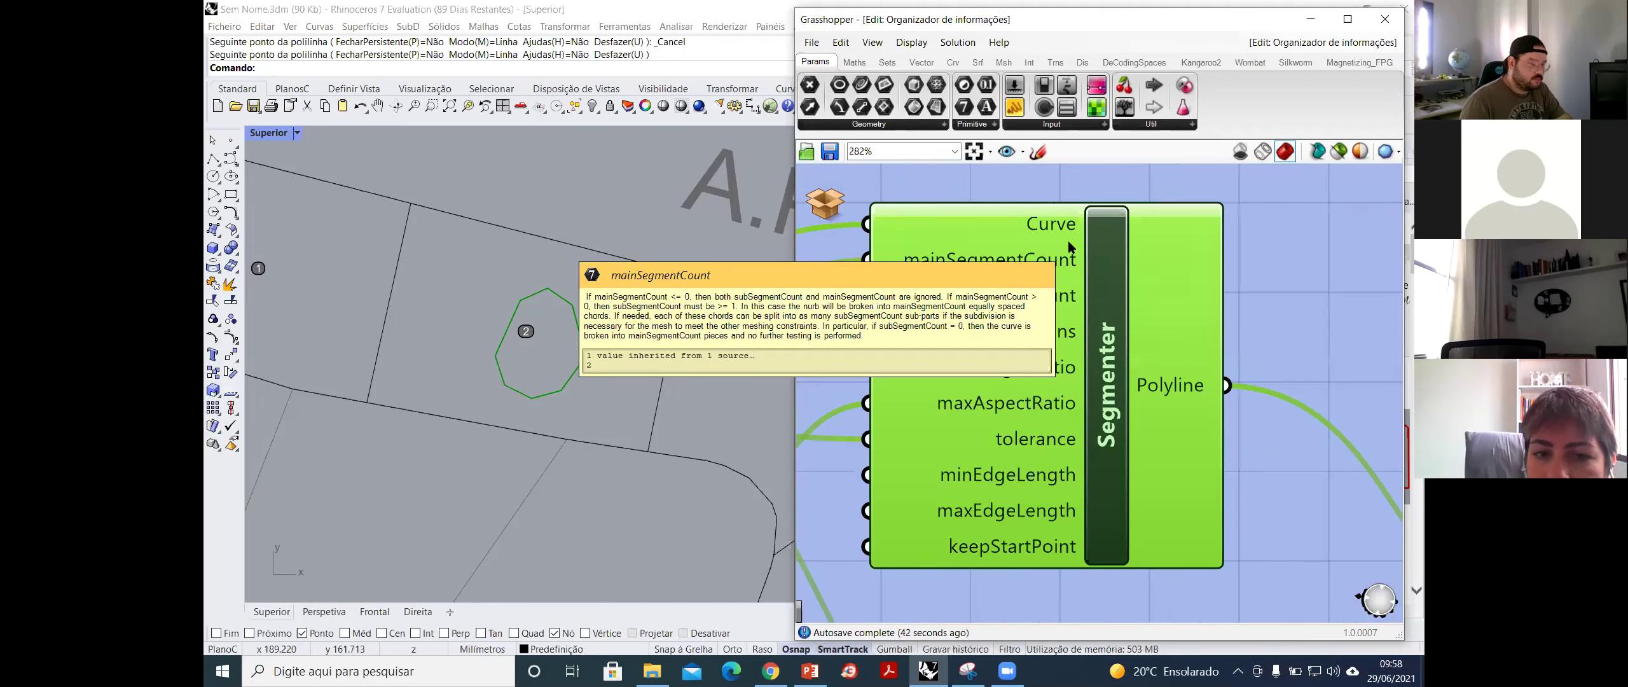
- Bake the Segmenter's polyline into the Rhino model with the default attributes
{"action": "right_click", "coordinate": [1042, 249]}
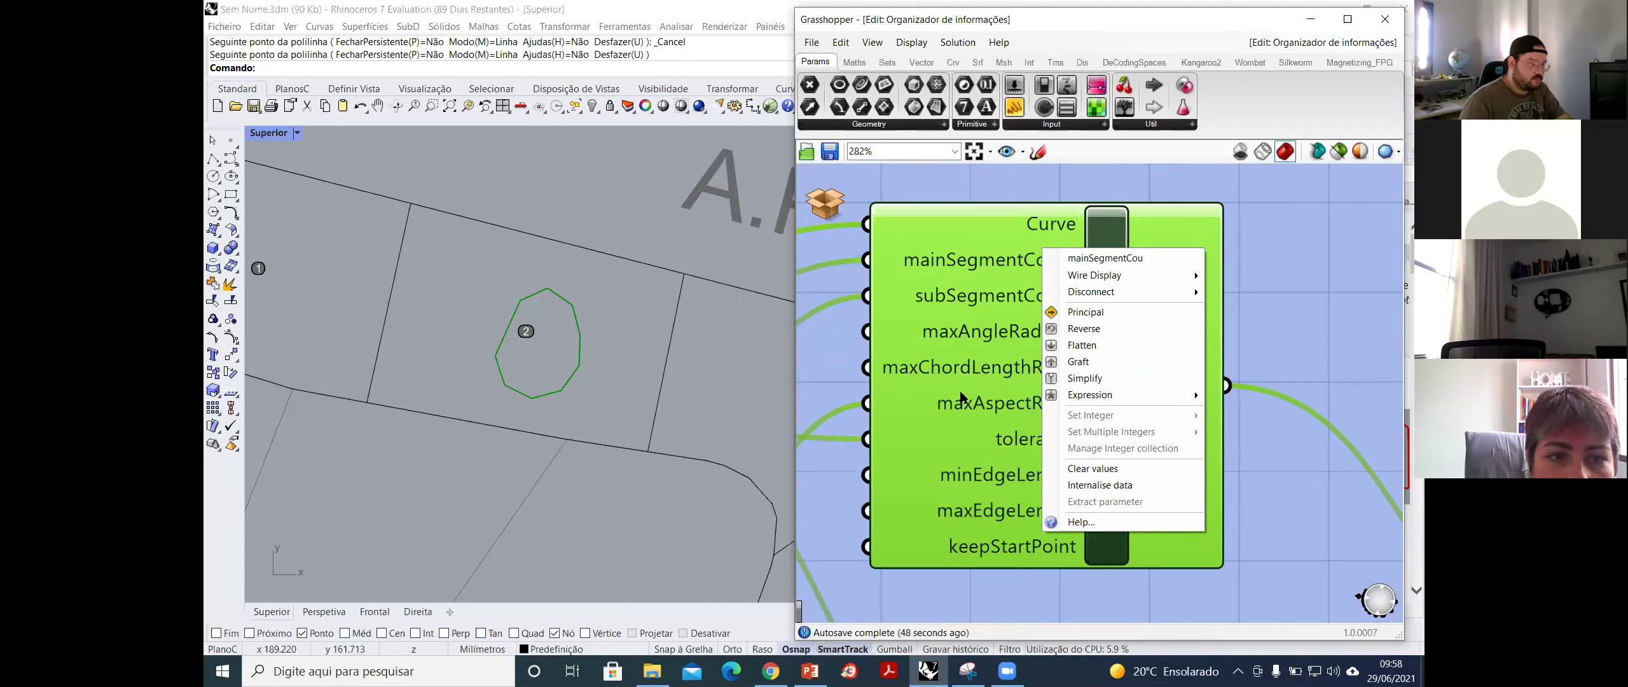
{"action": "right_click", "coordinate": [981, 483]}
{"action": "left_click", "coordinate": [1120, 308]}
{"action": "right_click", "coordinate": [1121, 308]}
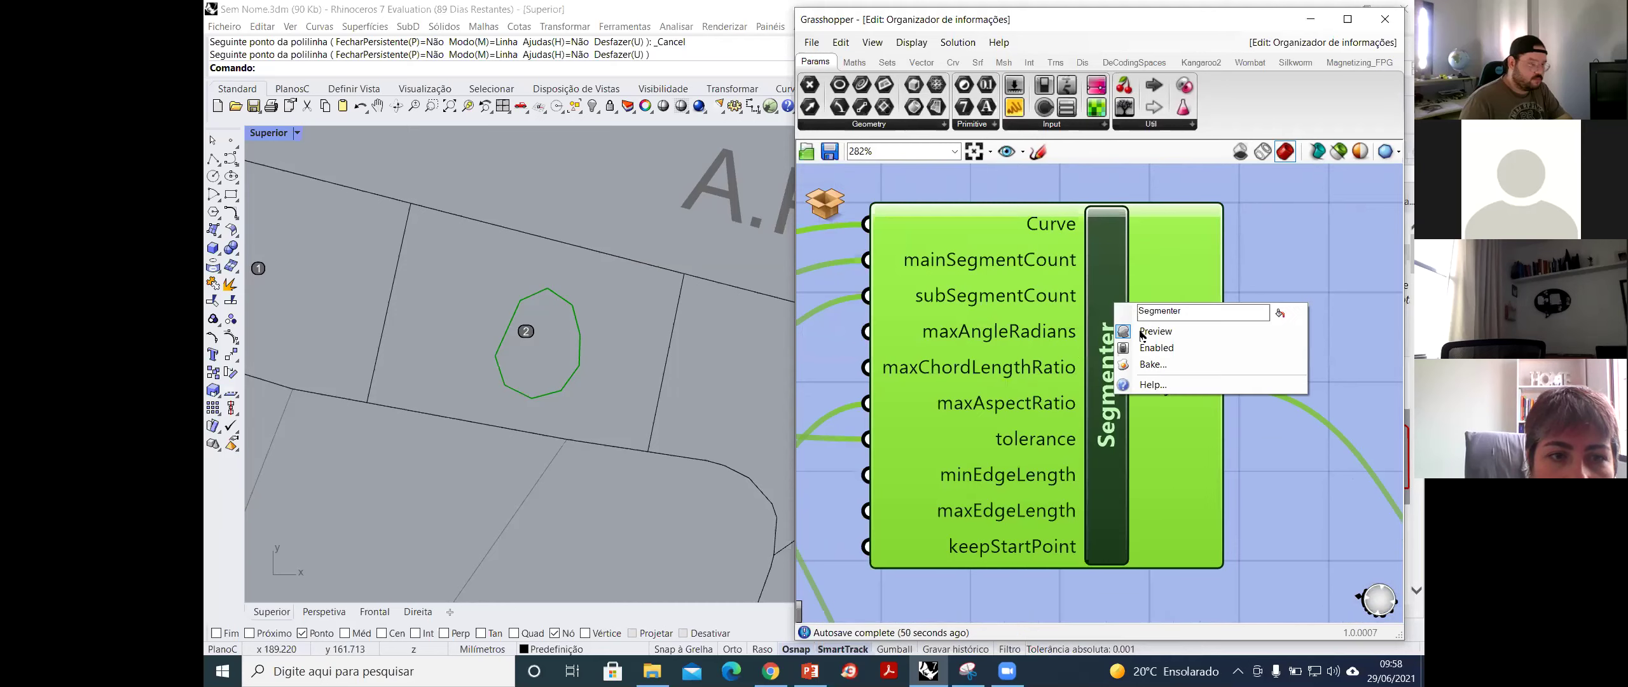
{"action": "left_click", "coordinate": [1154, 365]}
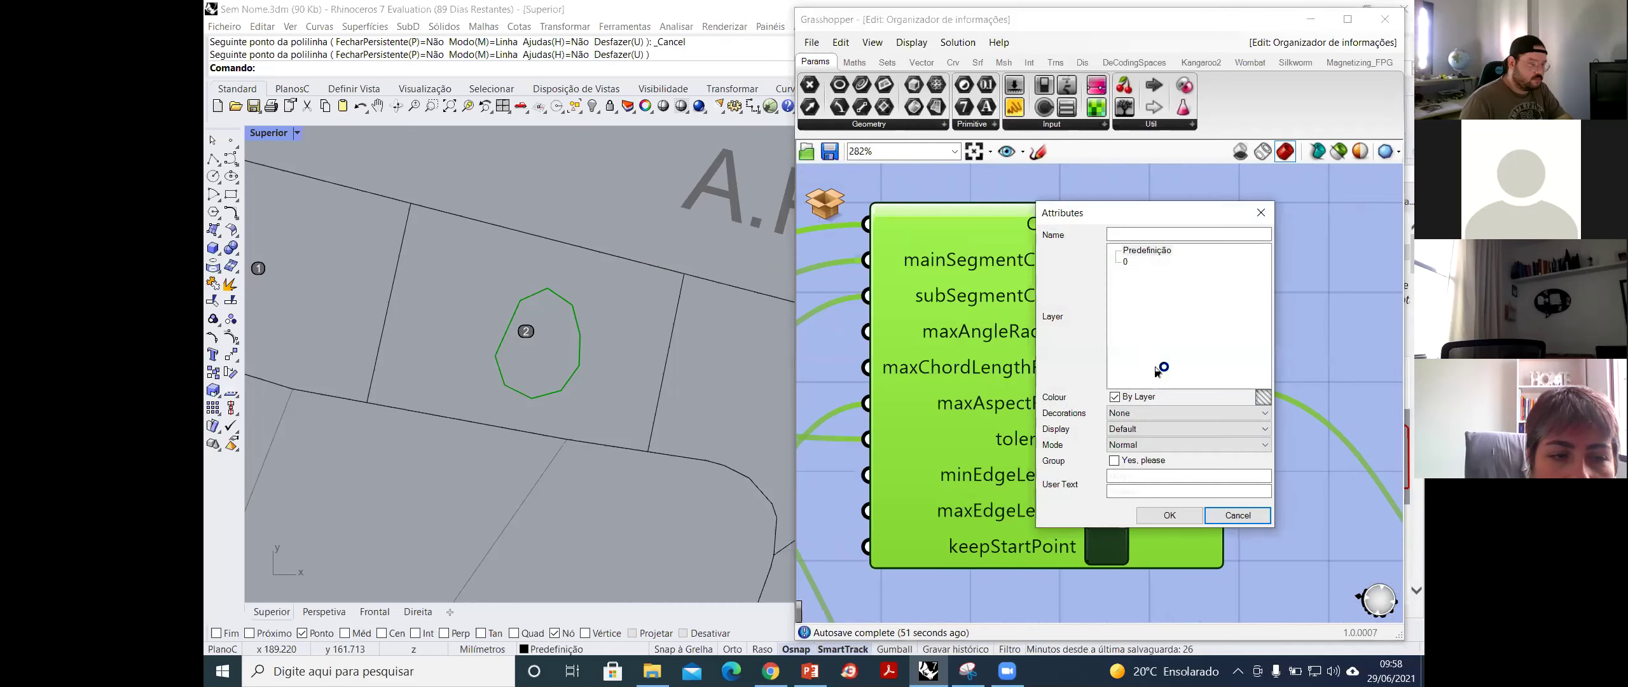
{"action": "left_click", "coordinate": [1153, 518]}
- Save and close the "Organizador de informações" cluster, returning to the main definition
{"action": "scroll", "coordinate": [1088, 365], "scroll_direction": "down", "scroll_amount": 5}
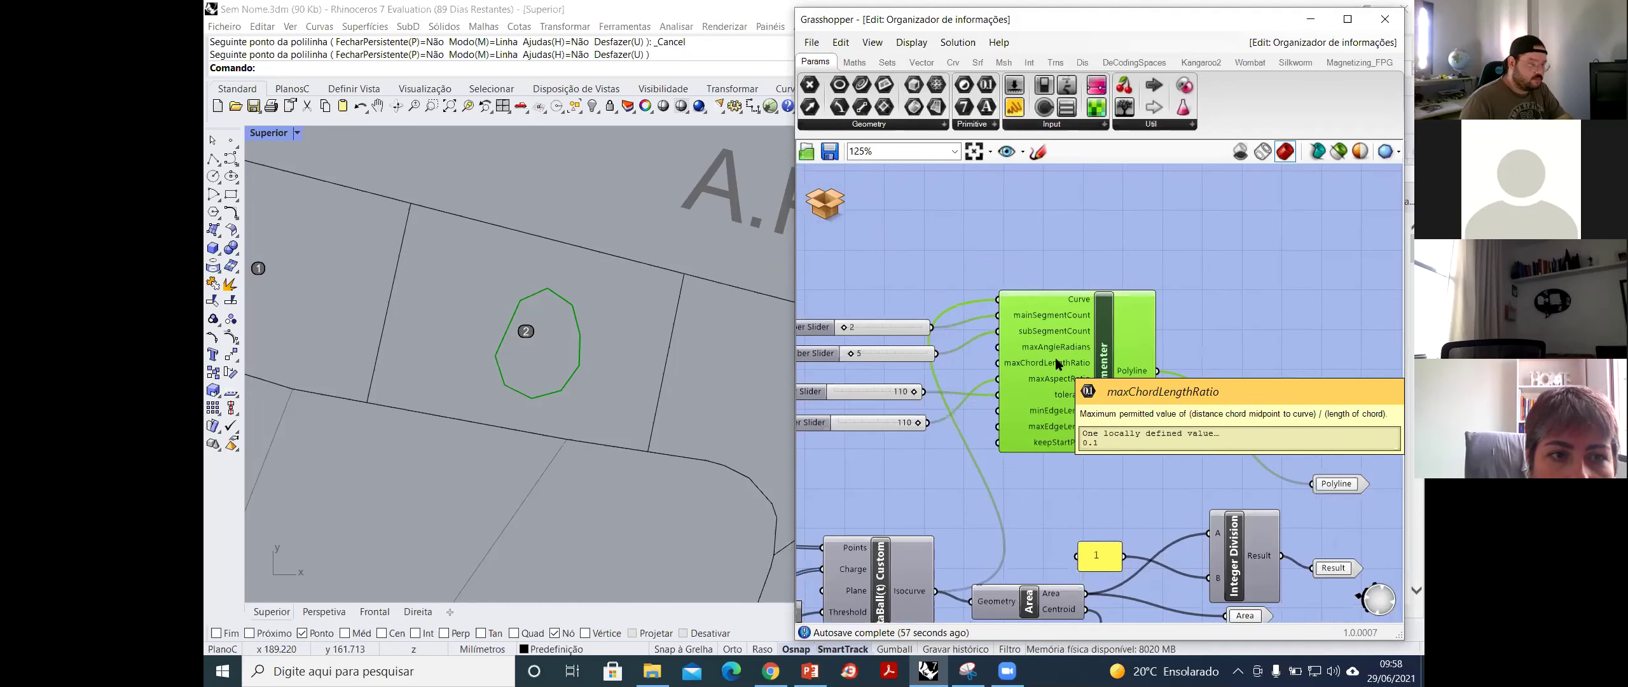
{"action": "scroll", "coordinate": [1057, 363], "scroll_direction": "up", "scroll_amount": 3}
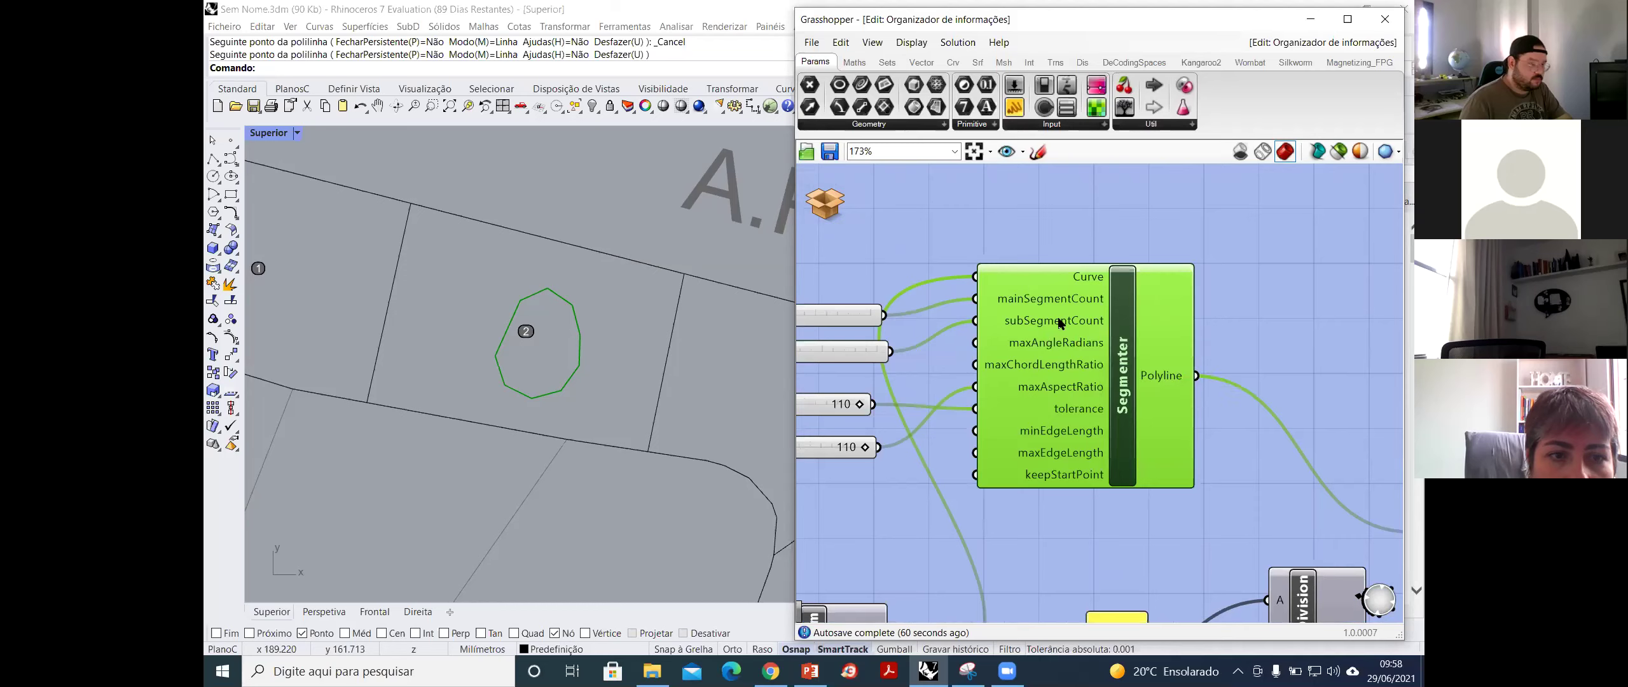
{"action": "mouse_move", "coordinate": [1066, 323]}
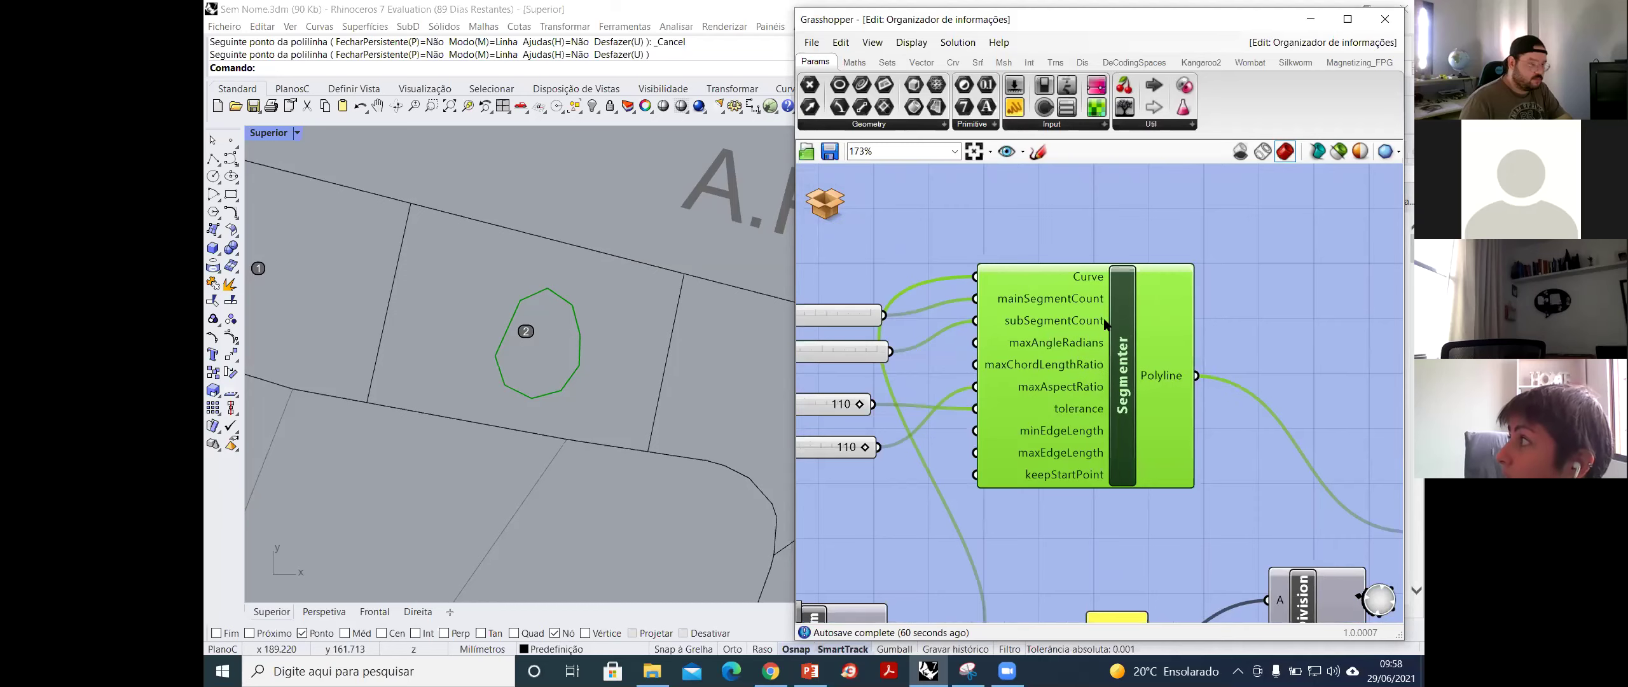
{"action": "scroll", "coordinate": [1368, 467], "scroll_direction": "down", "scroll_amount": 2}
{"action": "right_click_drag", "start_coordinate": [1368, 467], "coordinate": [1225, 386]}
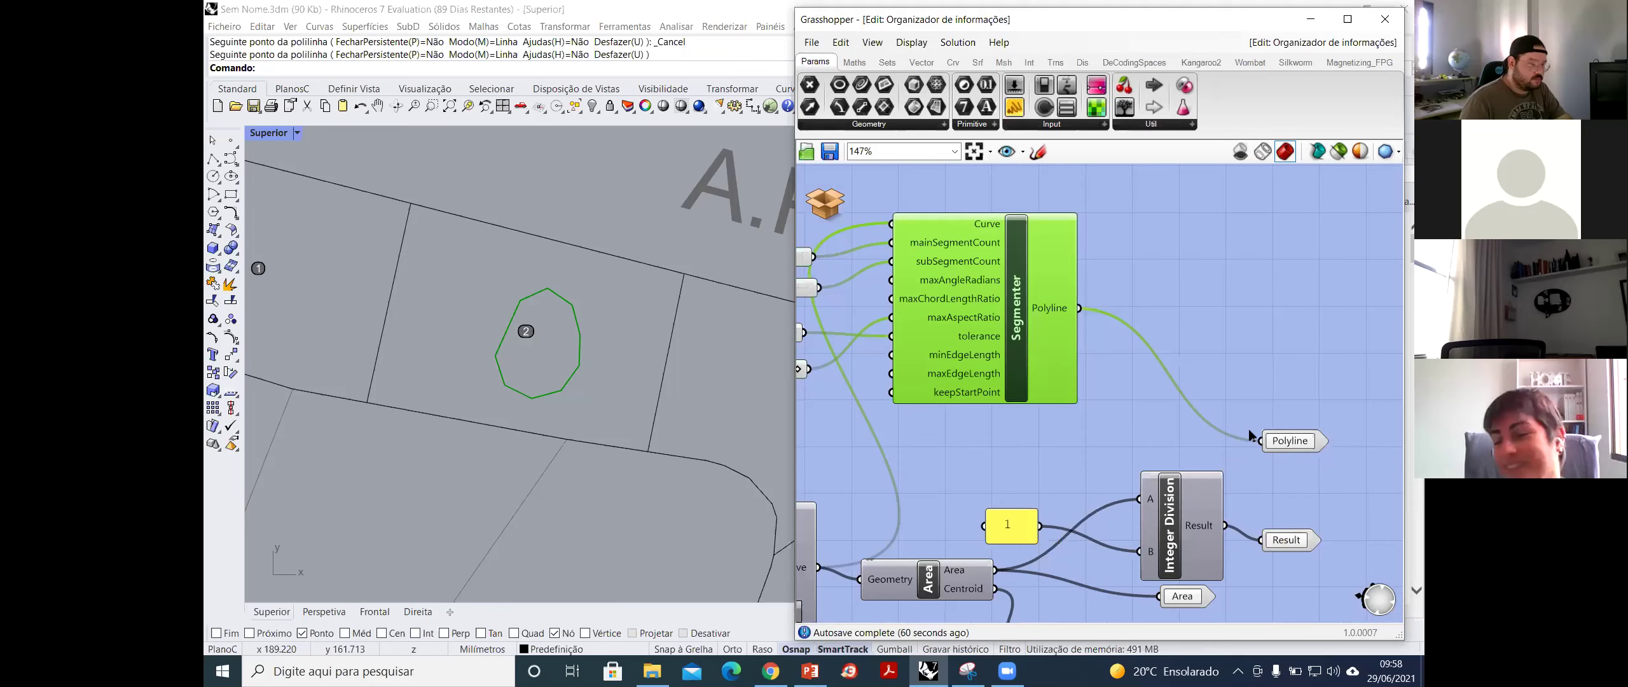
{"action": "scroll", "coordinate": [1129, 392], "scroll_direction": "down", "scroll_amount": 3}
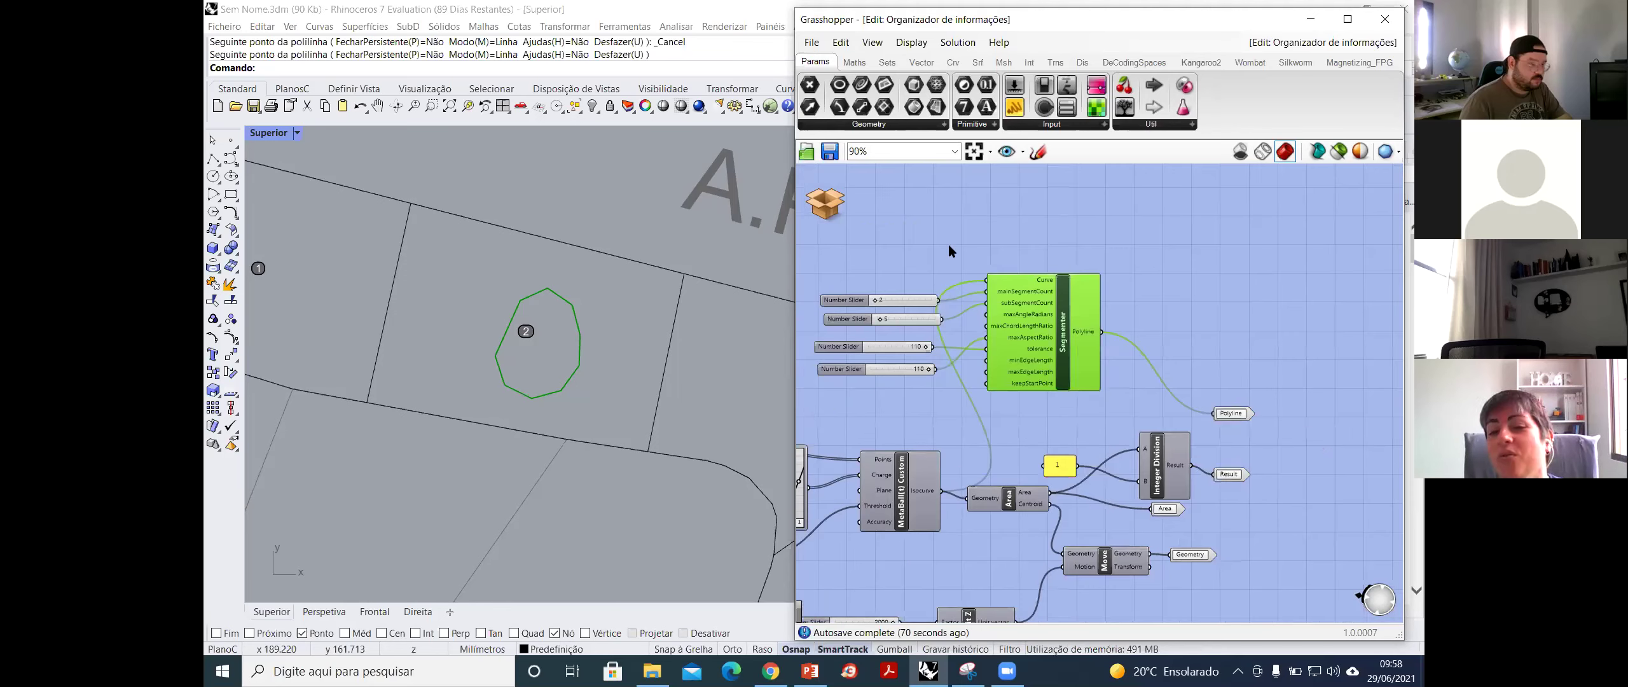
{"action": "left_click", "coordinate": [829, 205]}
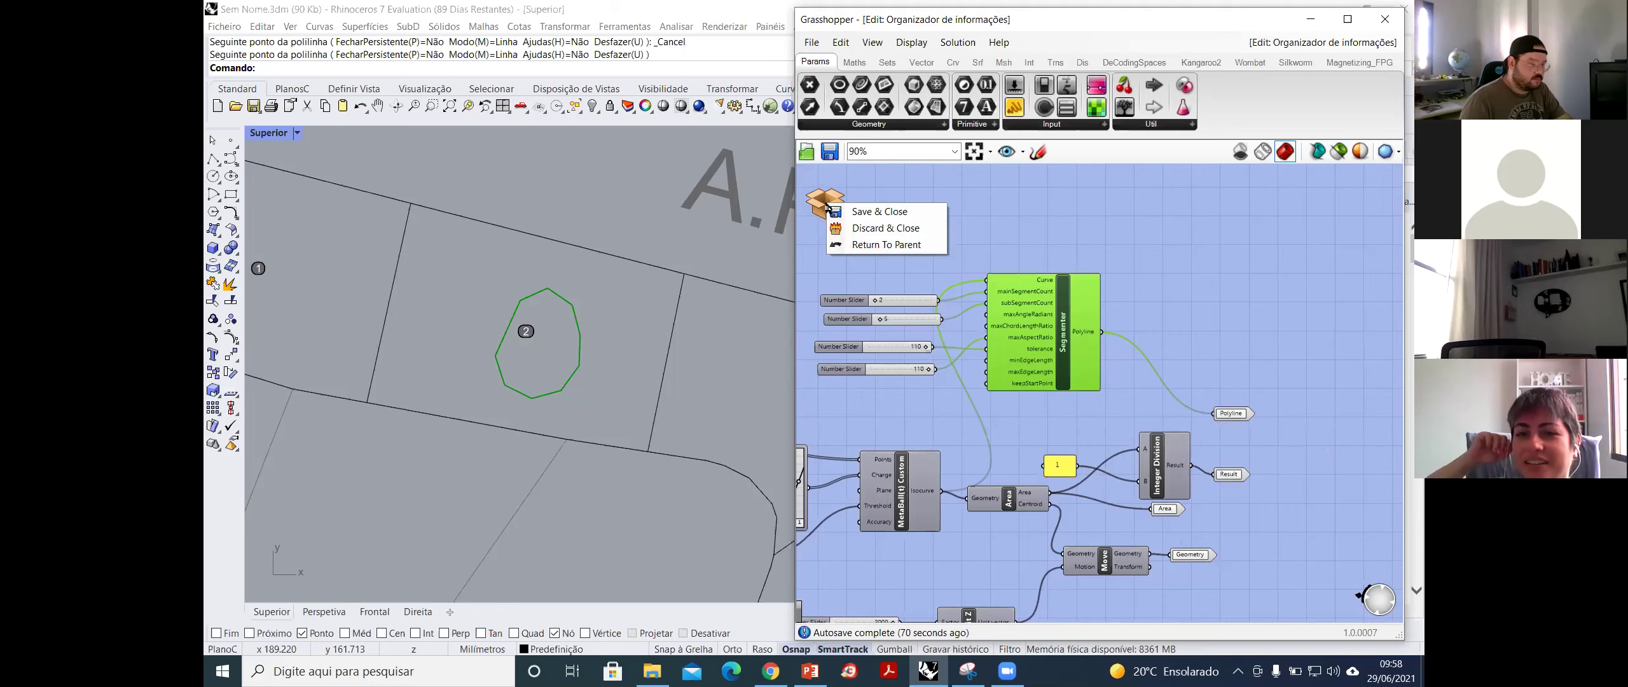
{"action": "left_click", "coordinate": [861, 212]}
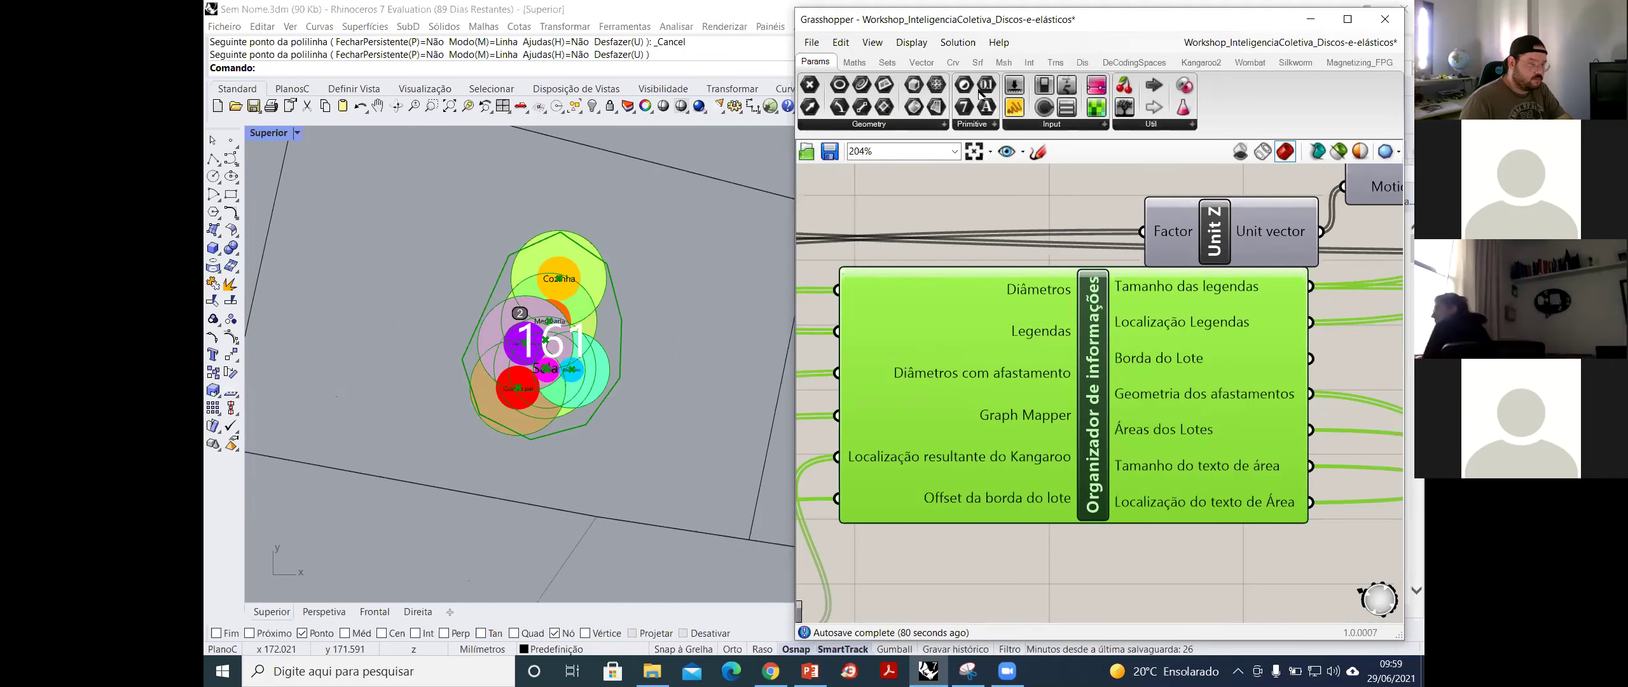
- Open the Grasshopper definition Workshop_InteligenciaColetiva_Estudo-de-massa.gh from the qorkshop folder
{"action": "left_click", "coordinate": [812, 42]}
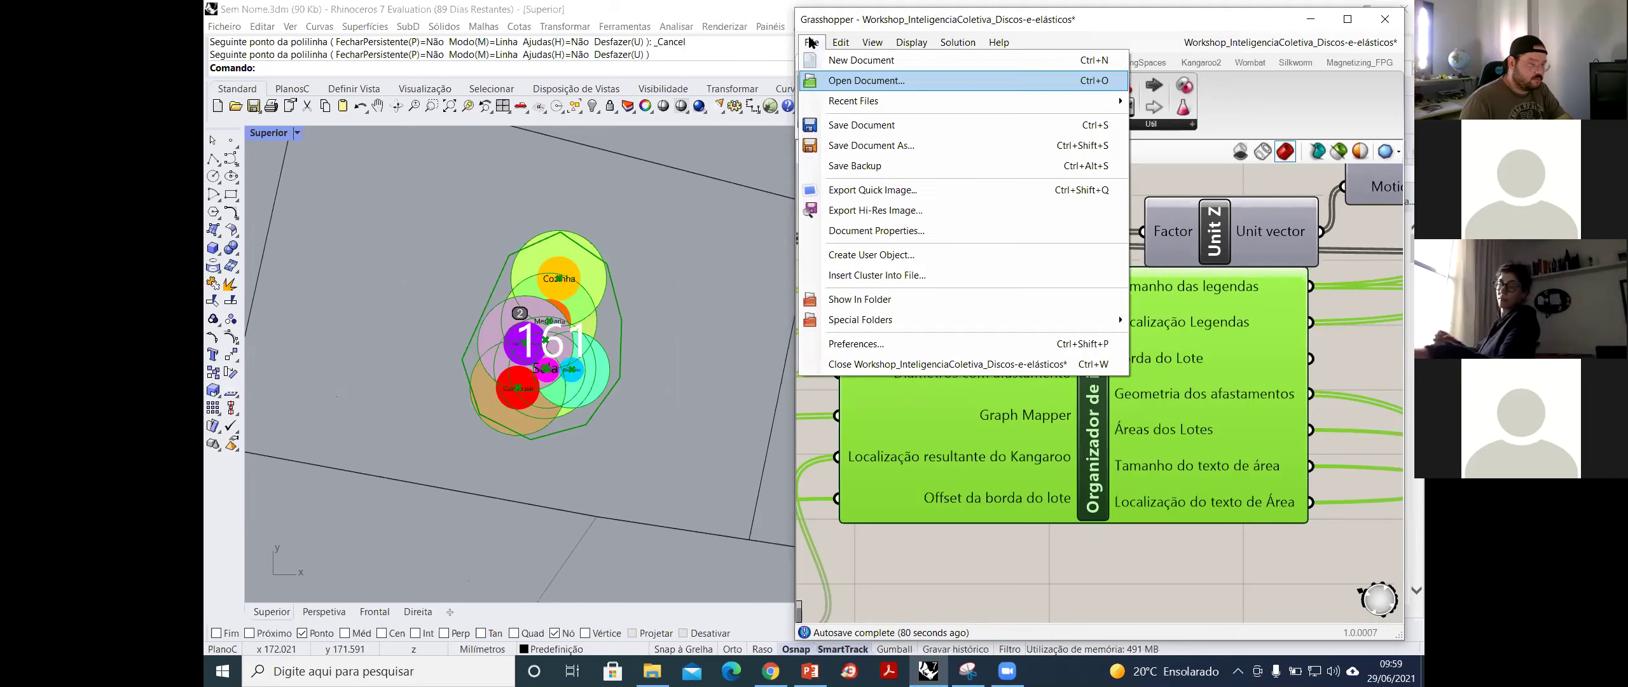
{"action": "left_click", "coordinate": [866, 80]}
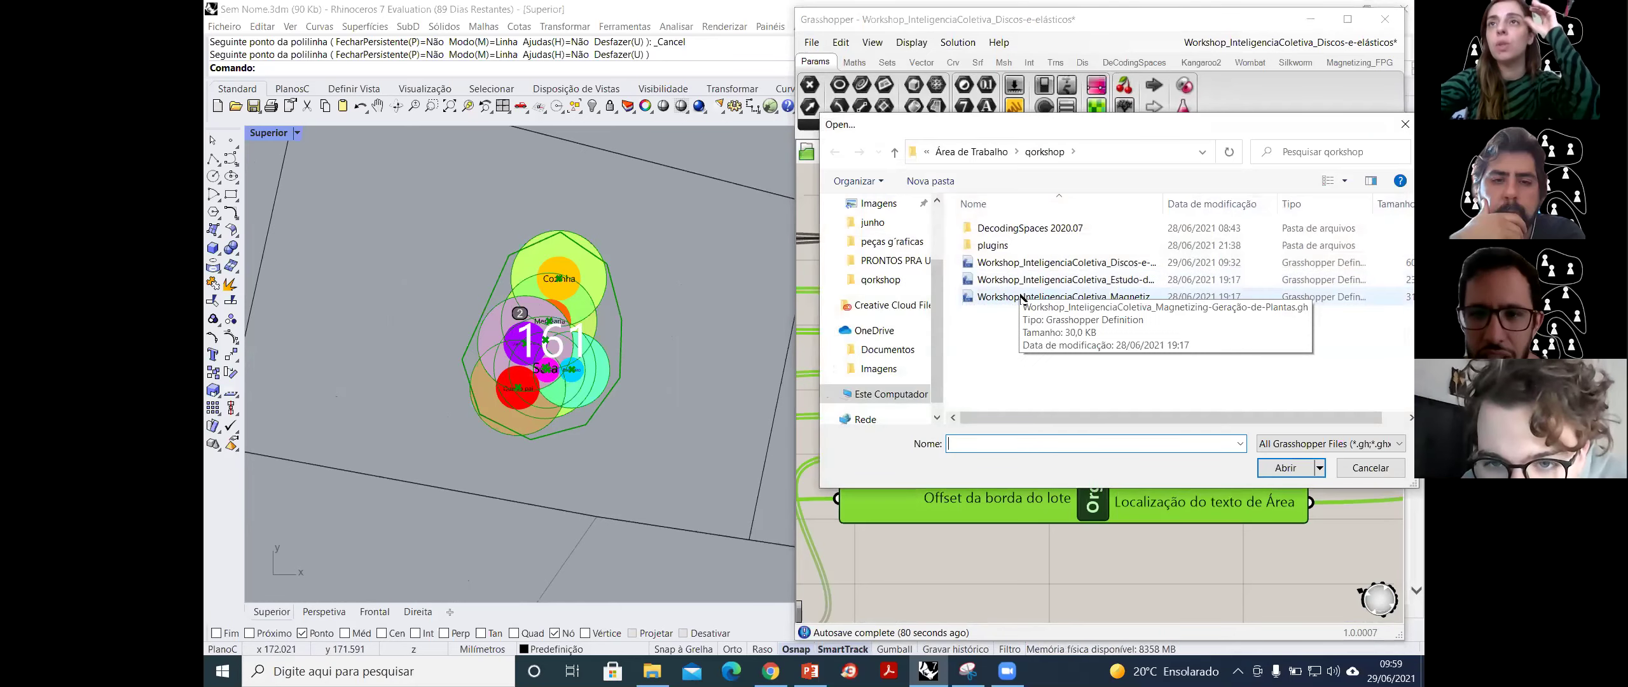
{"action": "left_click", "coordinate": [1025, 265]}
{"action": "left_click", "coordinate": [1036, 280]}
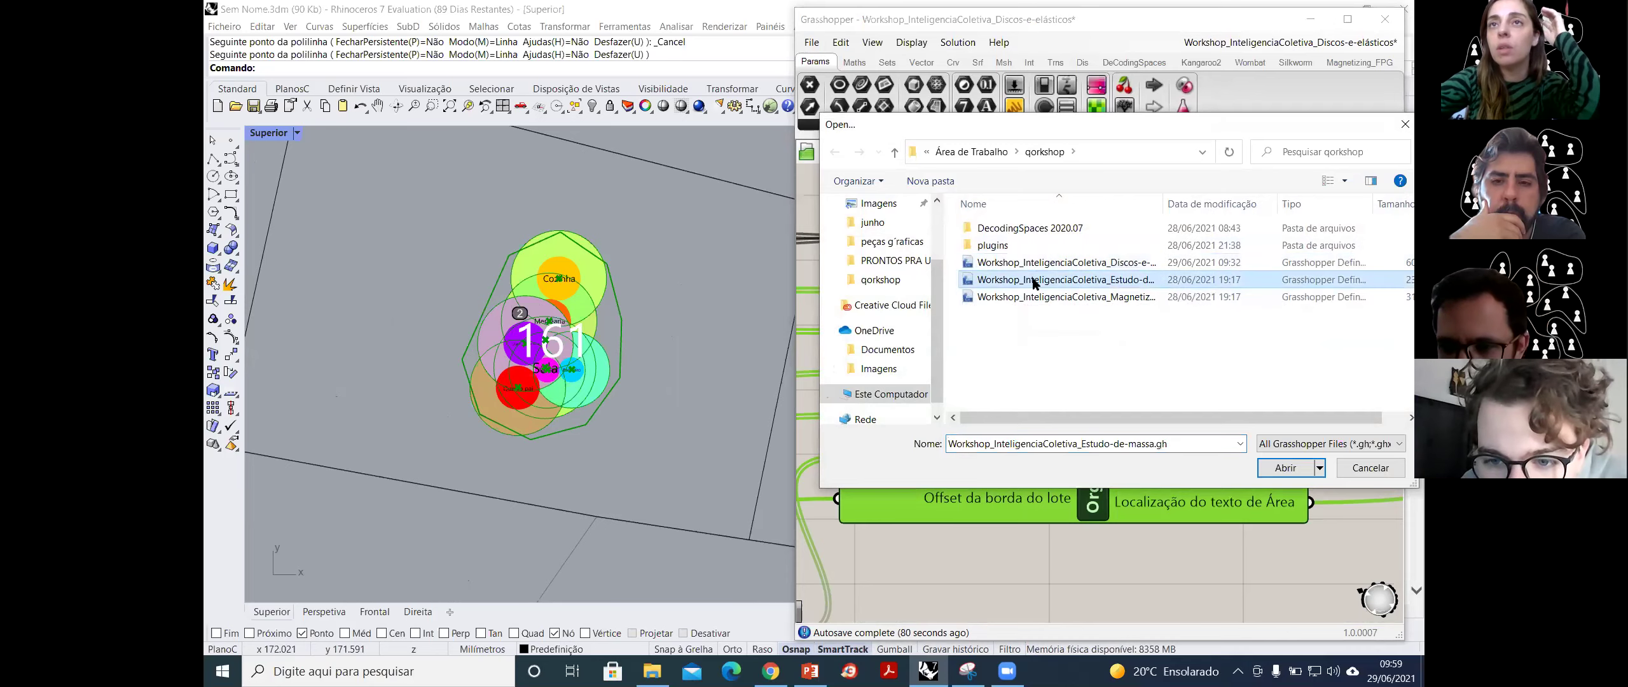
{"action": "left_click", "coordinate": [1287, 468]}
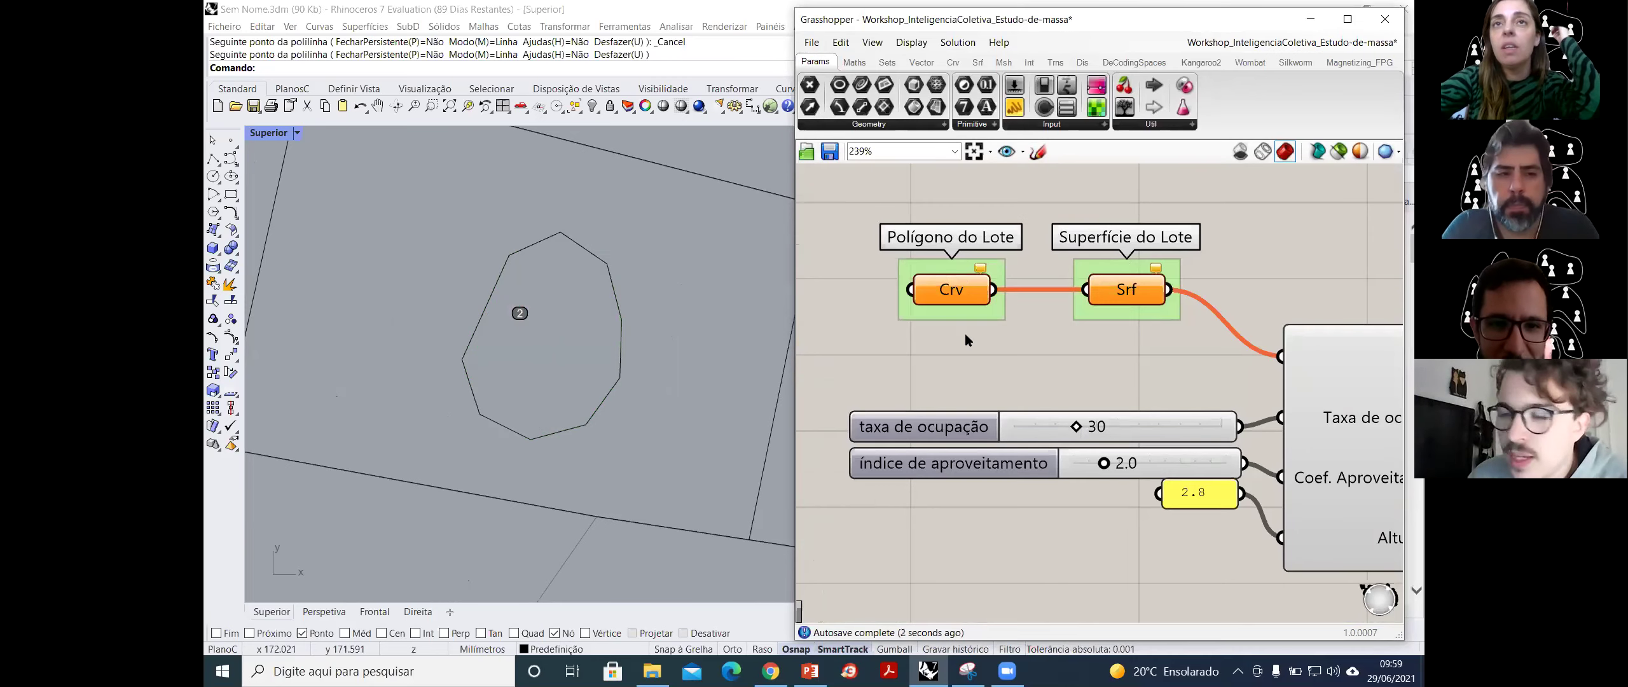
- Assign the baked polygon around lot label 2 as the single curve of the "Polígono do Lote" parameter
{"action": "scroll", "coordinate": [636, 327], "scroll_direction": "down", "scroll_amount": 5}
{"action": "scroll", "coordinate": [615, 327], "scroll_direction": "up", "scroll_amount": 3}
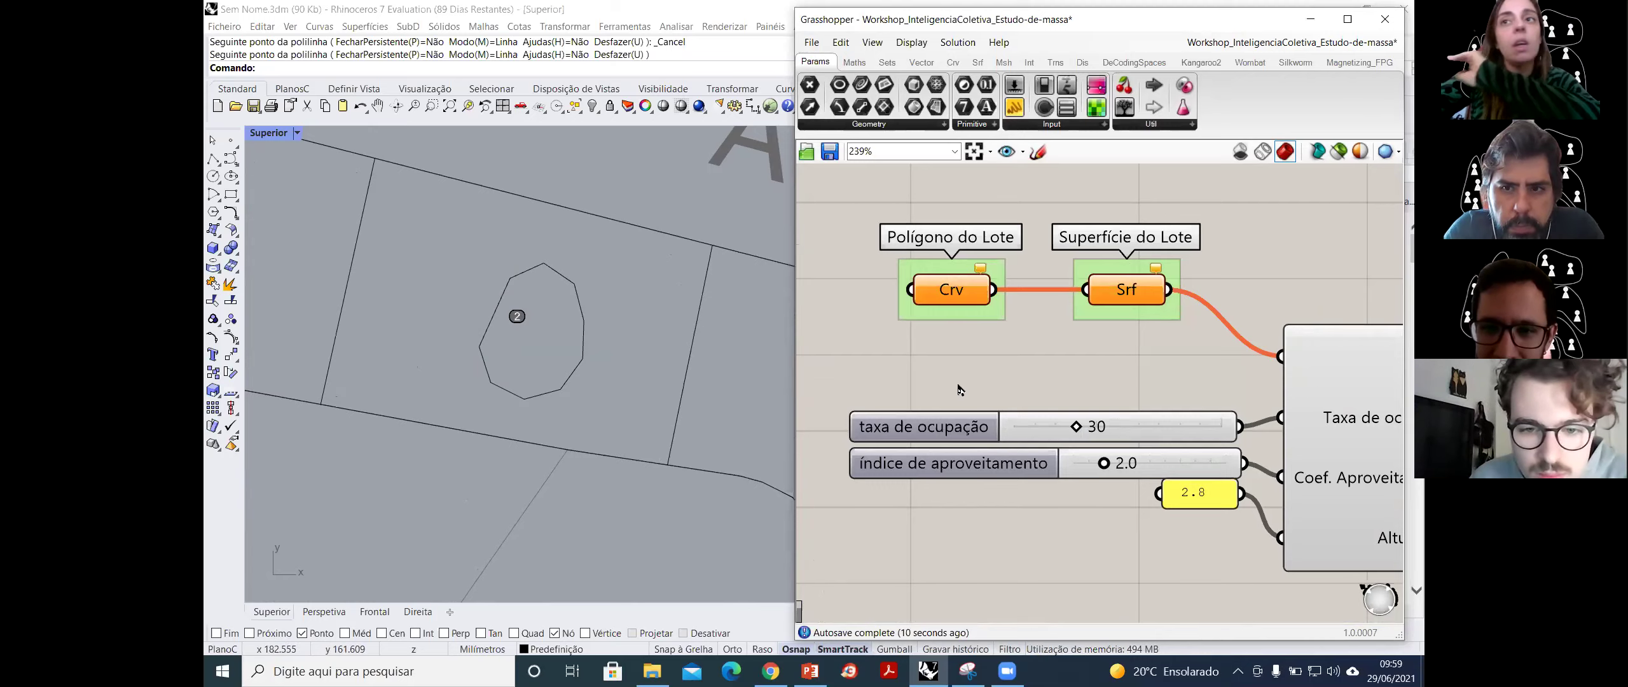
{"action": "scroll", "coordinate": [926, 343], "scroll_direction": "down", "scroll_amount": 2}
{"action": "scroll", "coordinate": [925, 339], "scroll_direction": "down", "scroll_amount": 1}
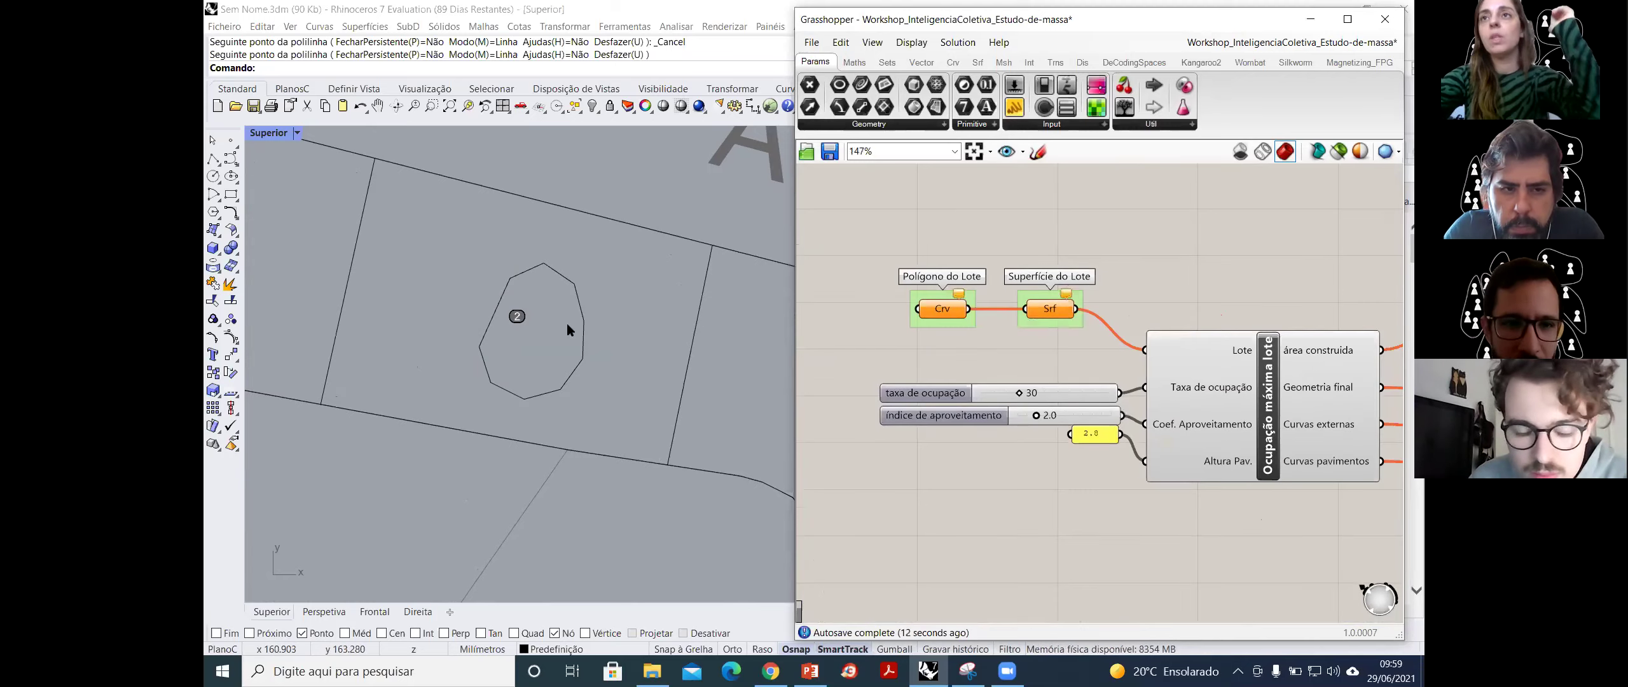
{"action": "scroll", "coordinate": [568, 323], "scroll_direction": "up", "scroll_amount": 2}
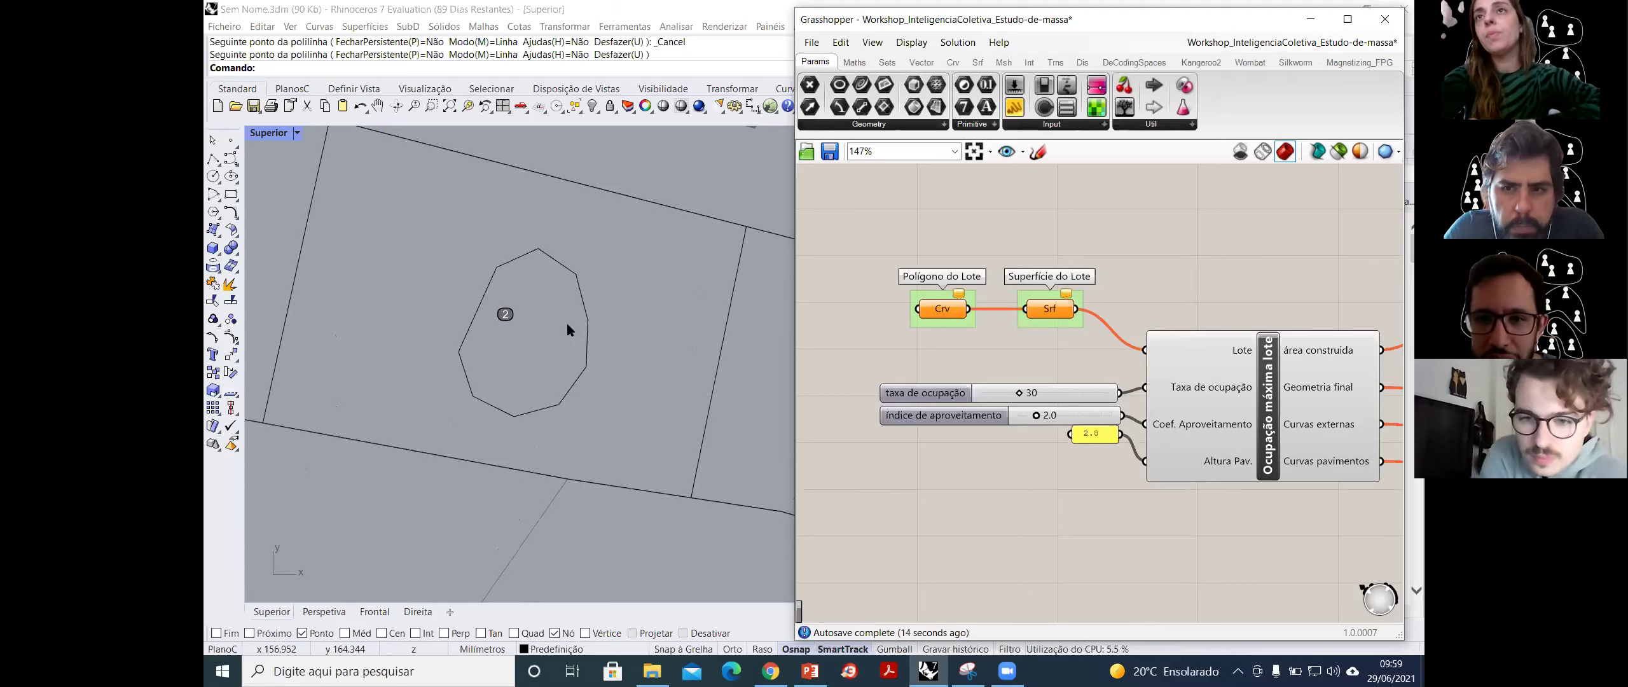
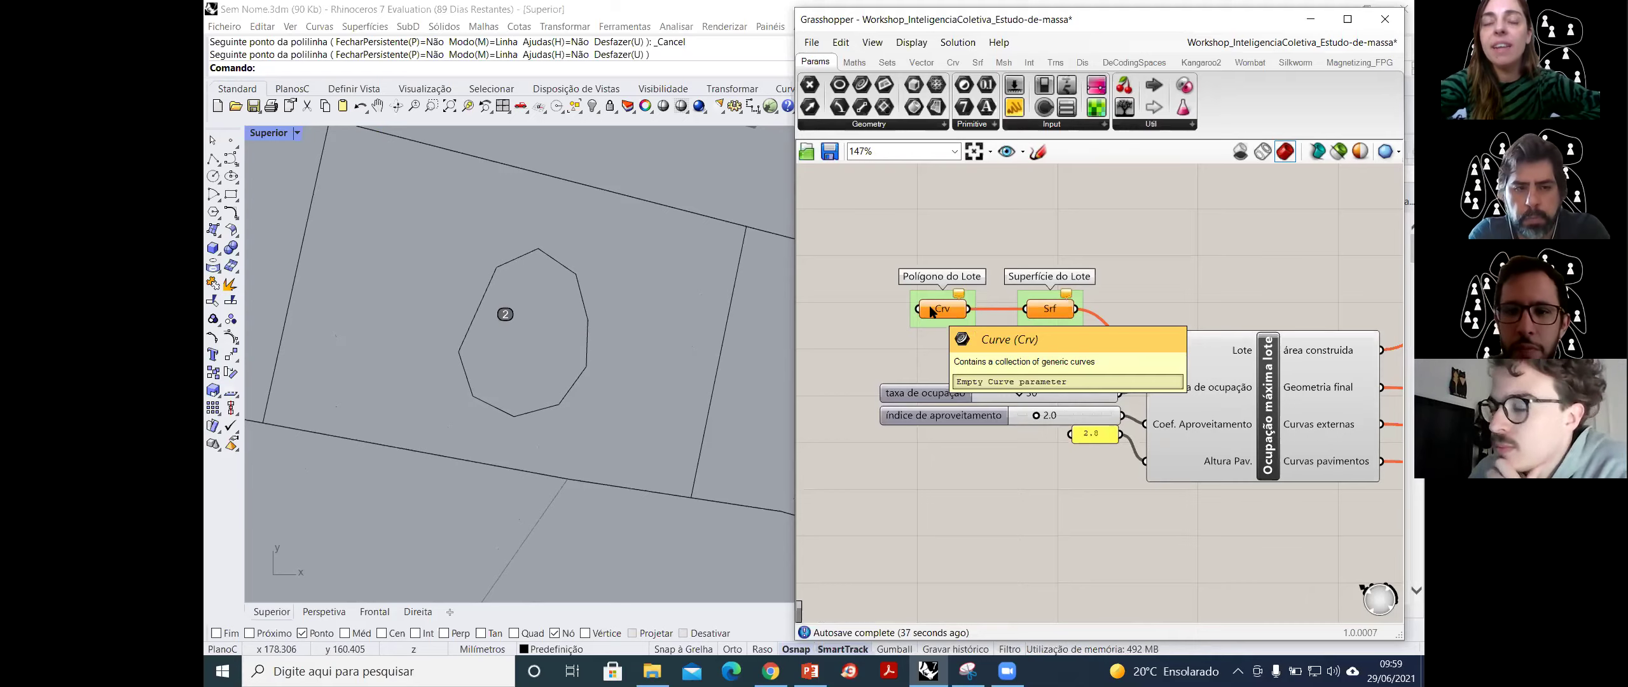
{"action": "right_click", "coordinate": [962, 311]}
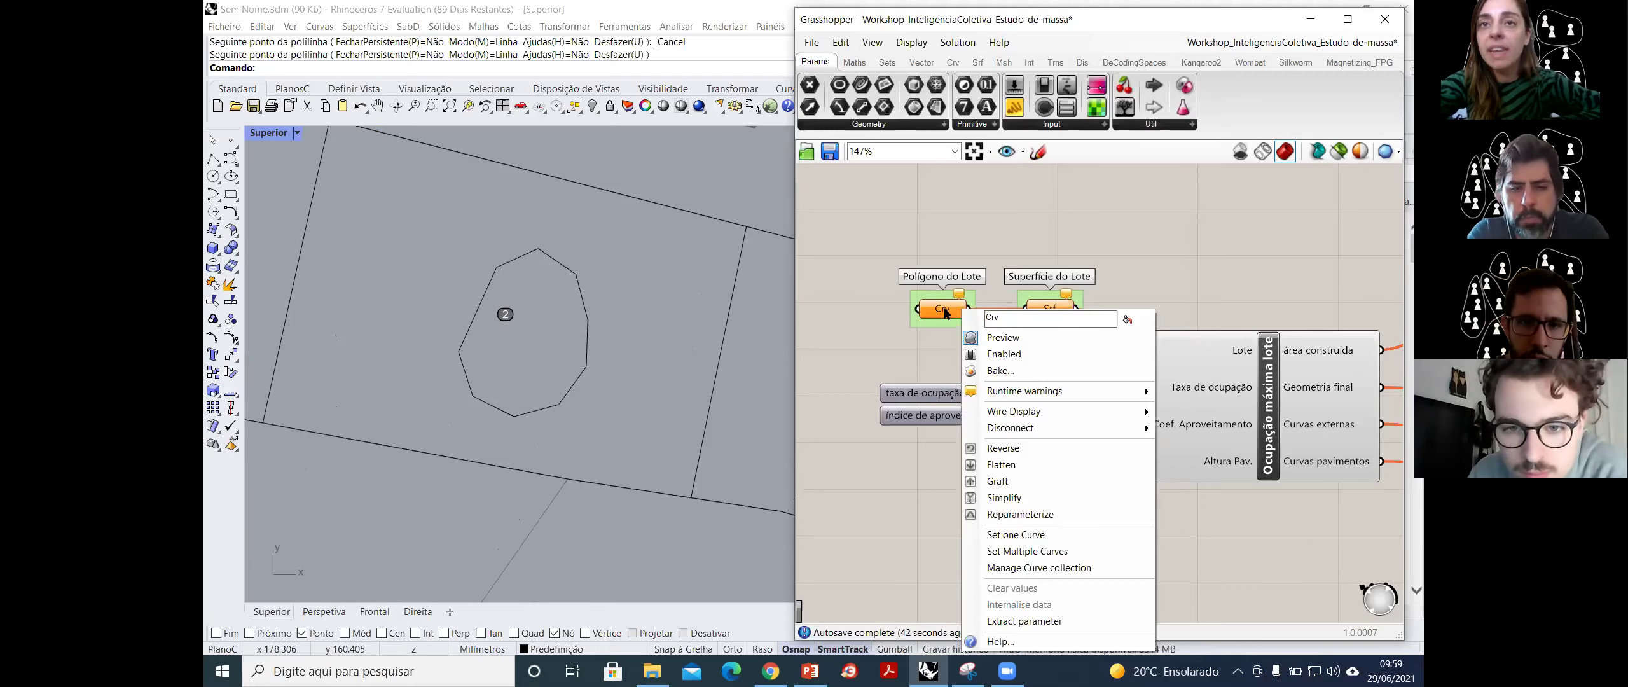
{"action": "left_click", "coordinate": [1064, 540]}
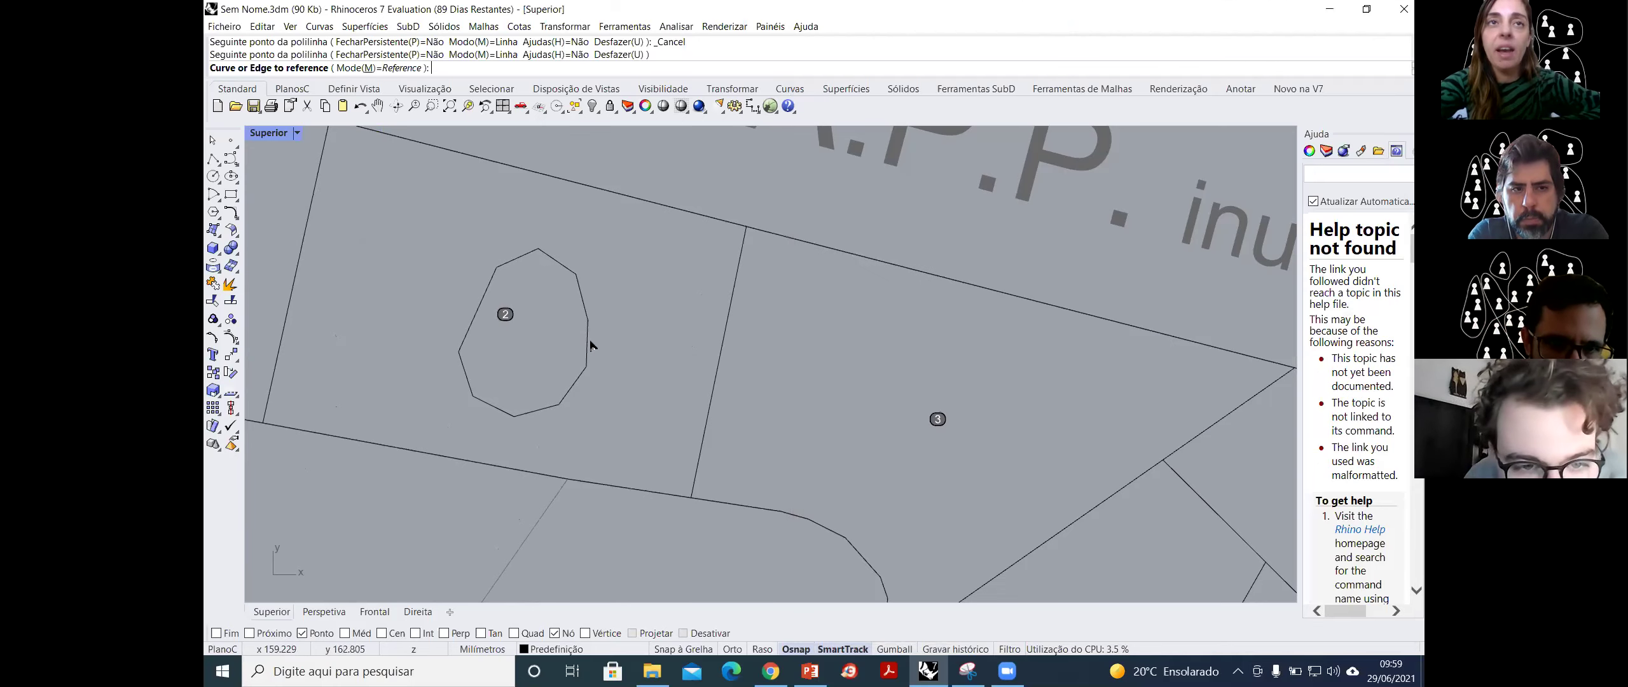
{"action": "left_click", "coordinate": [587, 344]}
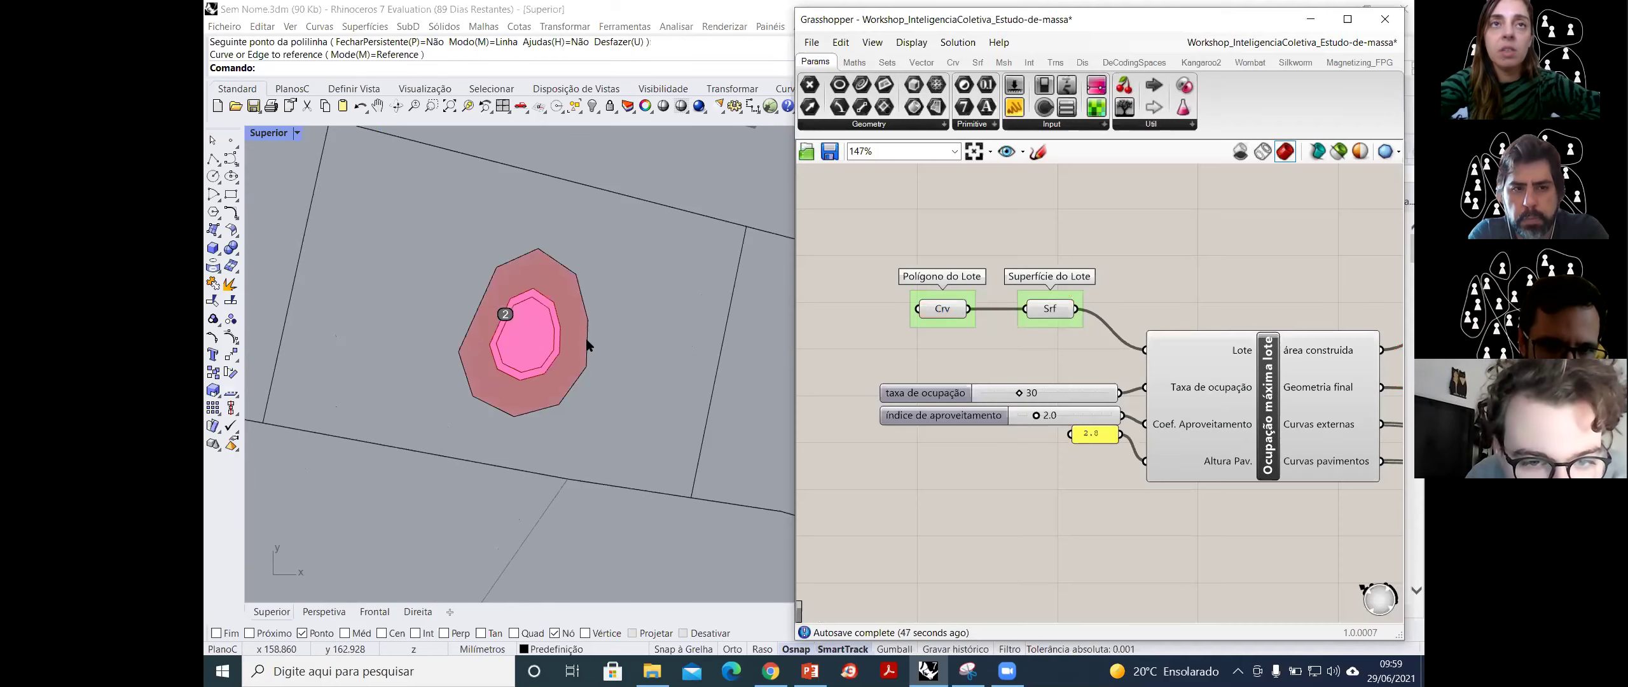
- Set the "taxa de ocupação" slider to 34
{"action": "scroll", "coordinate": [515, 333], "scroll_direction": "up", "scroll_amount": 4}
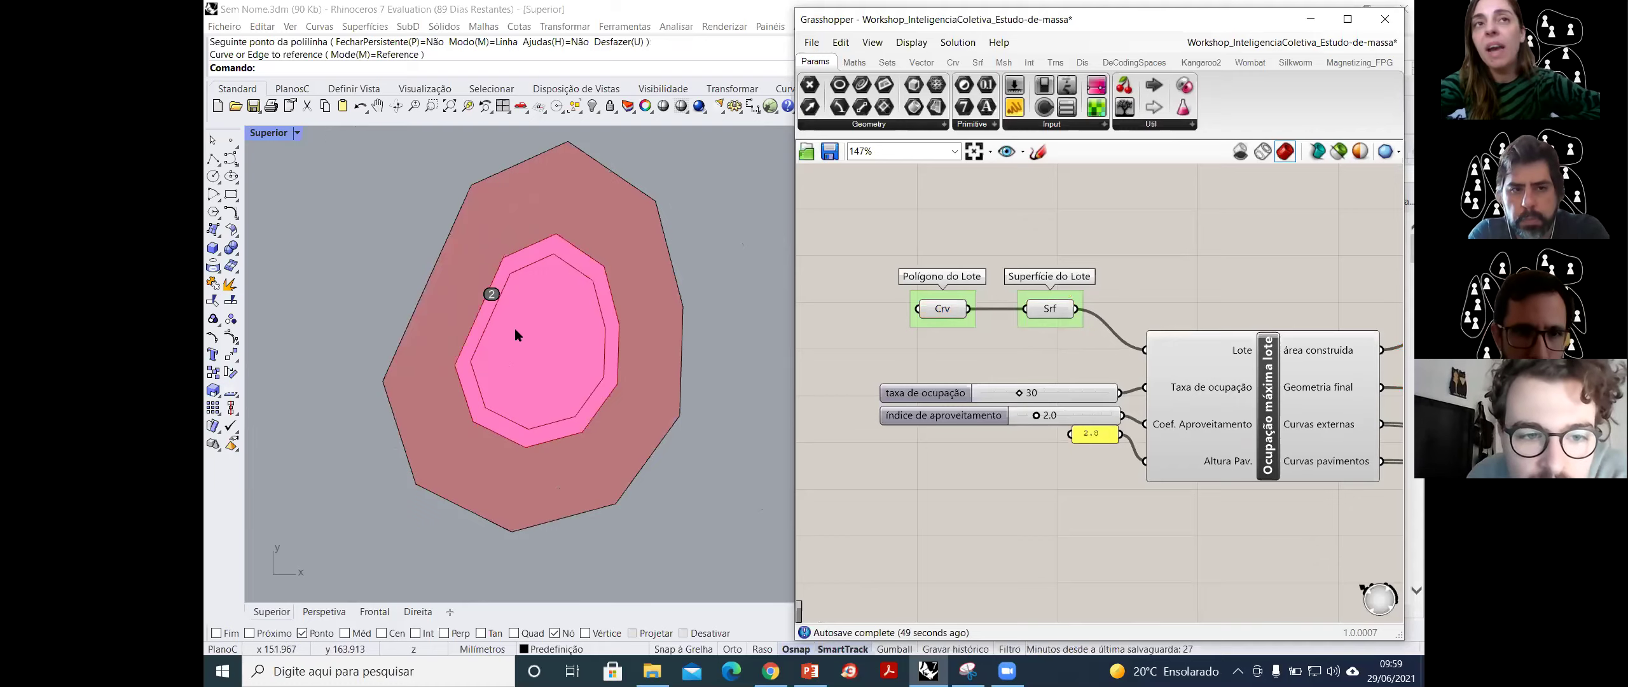
{"action": "scroll", "coordinate": [516, 333], "scroll_direction": "down", "scroll_amount": 3}
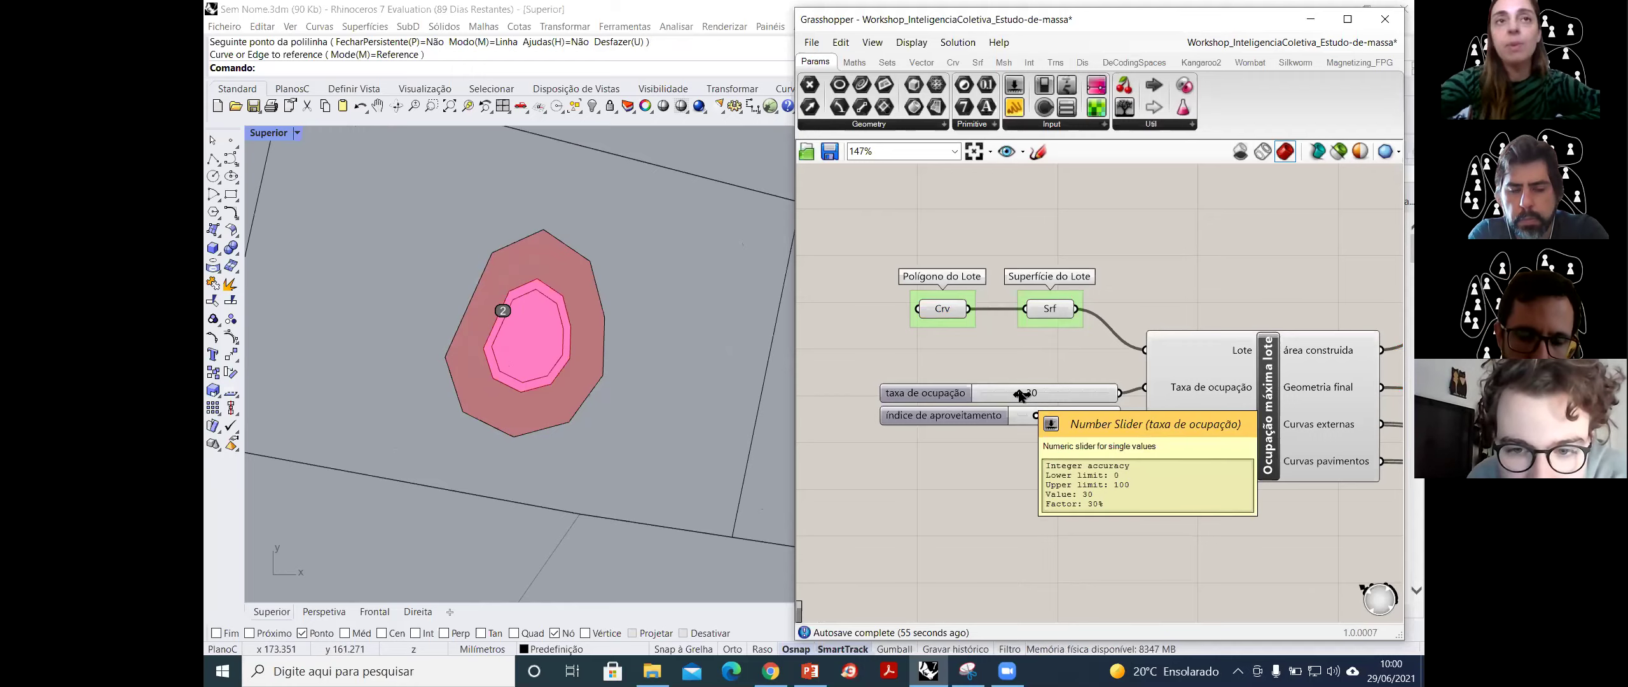
{"action": "mouse_move", "coordinate": [1020, 395]}
{"action": "left_mouse_down"}
{"action": "mouse_move", "coordinate": [1036, 394]}
{"action": "mouse_move", "coordinate": [1022, 393]}
{"action": "left_mouse_up"}
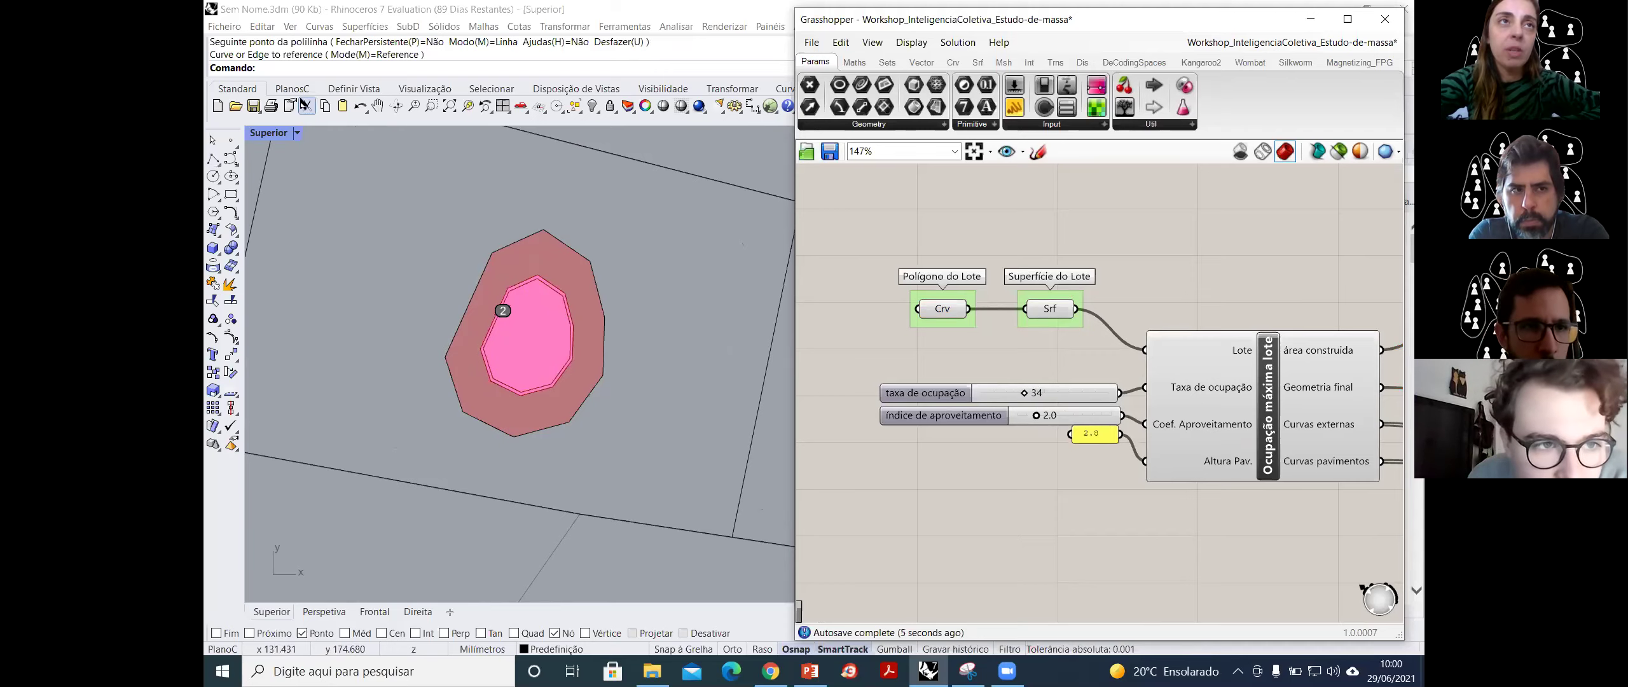
- Restore the Rhino workspace from the maximised Superior view to the four-viewport layout
{"action": "left_click", "coordinate": [403, 90]}
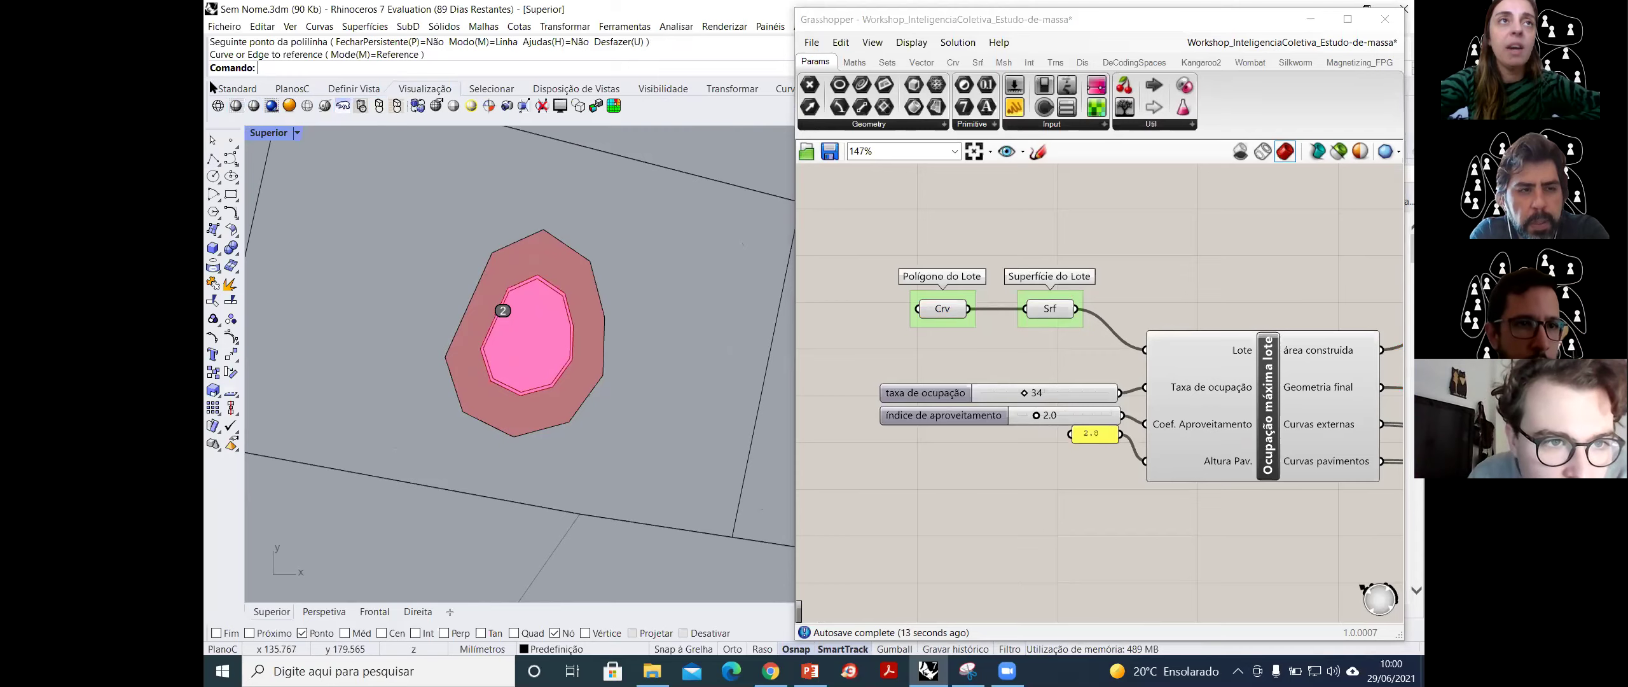
{"action": "left_click", "coordinate": [331, 88]}
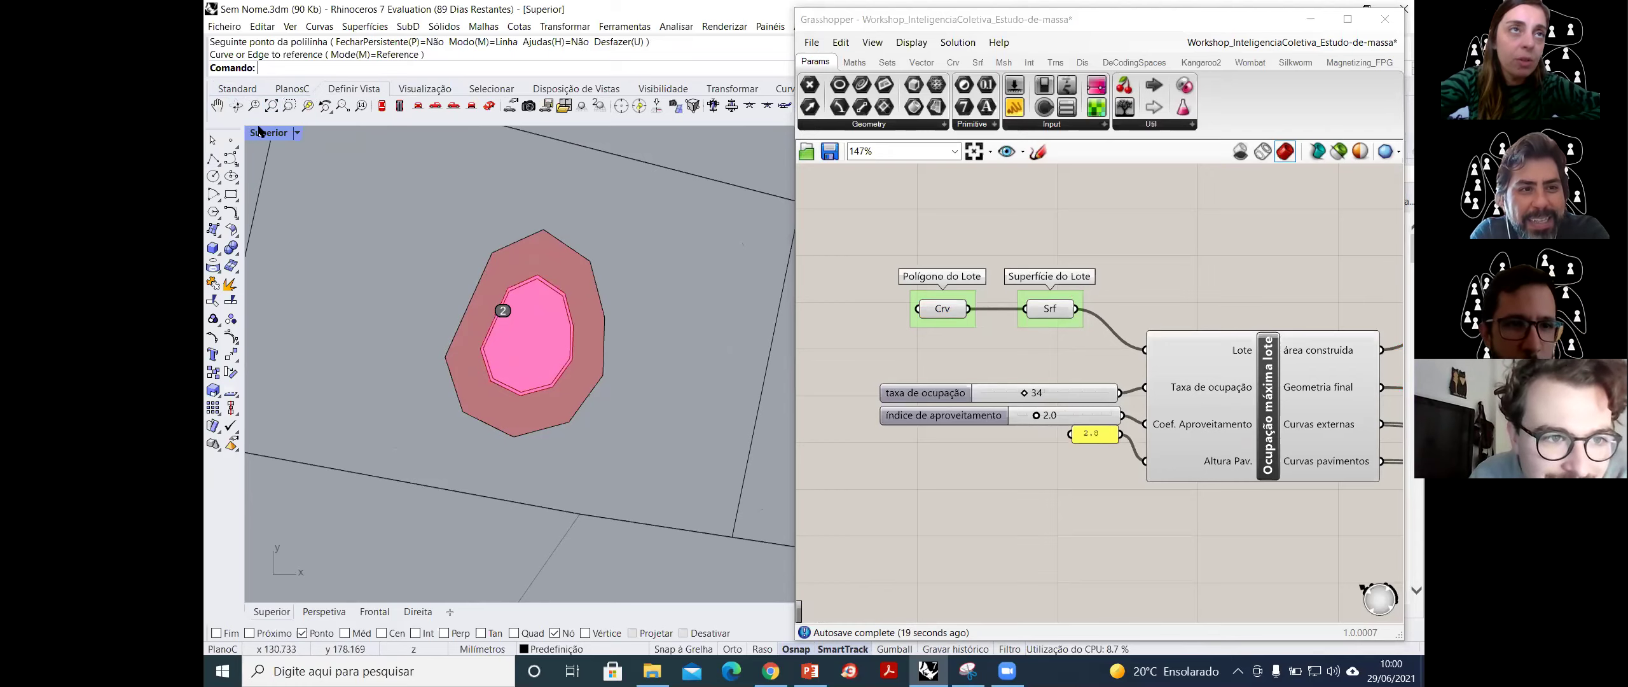
{"action": "left_click", "coordinate": [290, 133]}
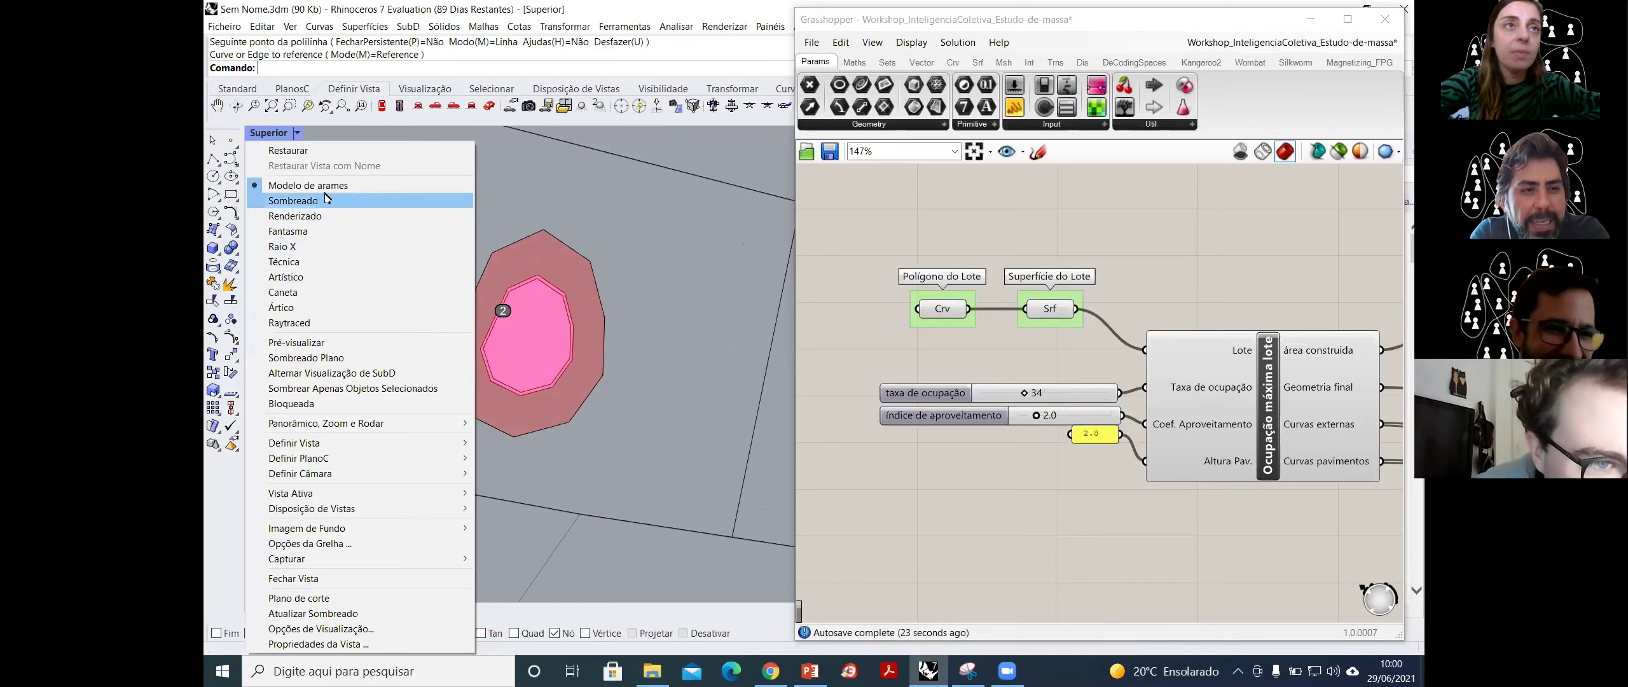
{"action": "double_click", "coordinate": [279, 134]}
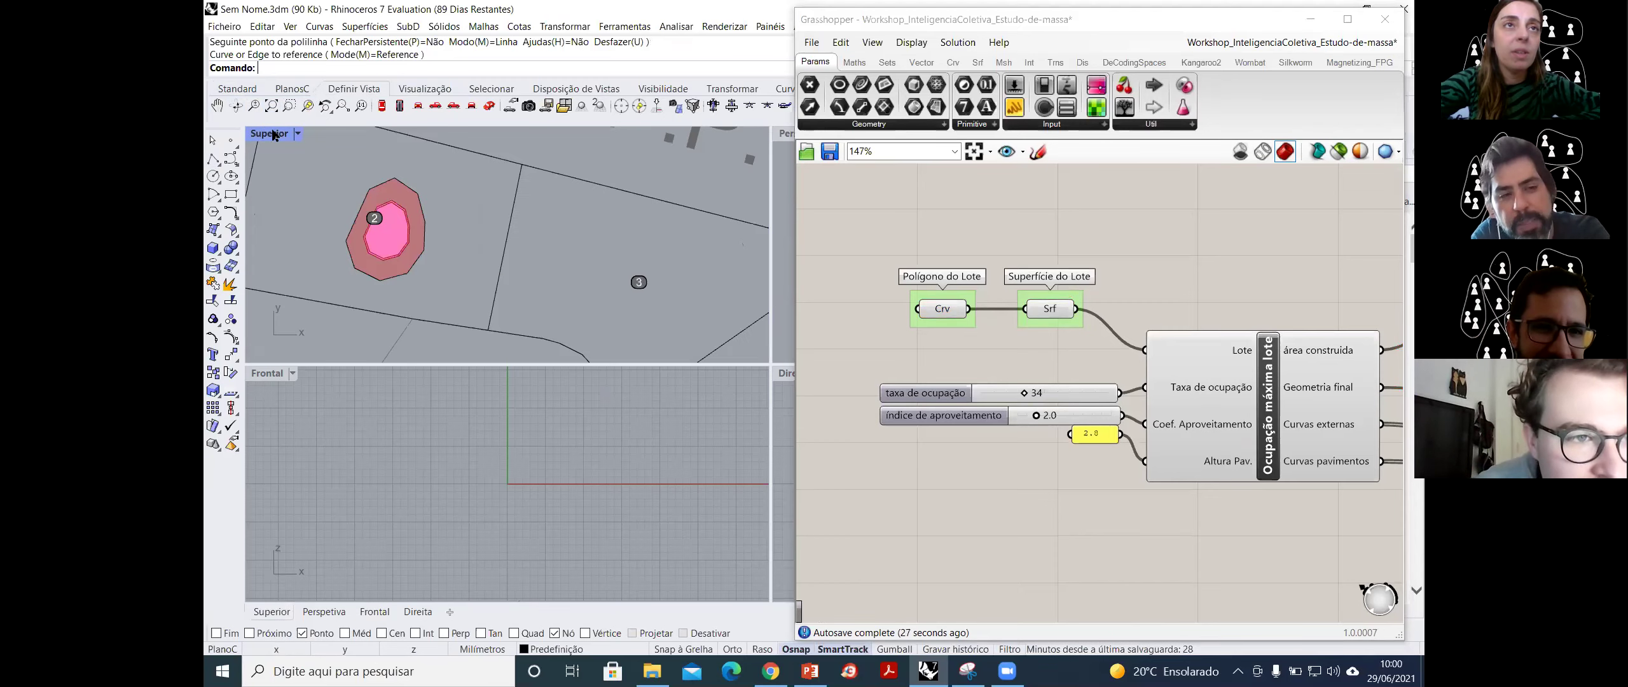
- Maximise the Perspetiva view, zoom to the extents and onto the building mass on lot 2, with the Grasshopper window alongside
{"action": "scroll", "coordinate": [330, 230], "scroll_direction": "down", "scroll_amount": 4}
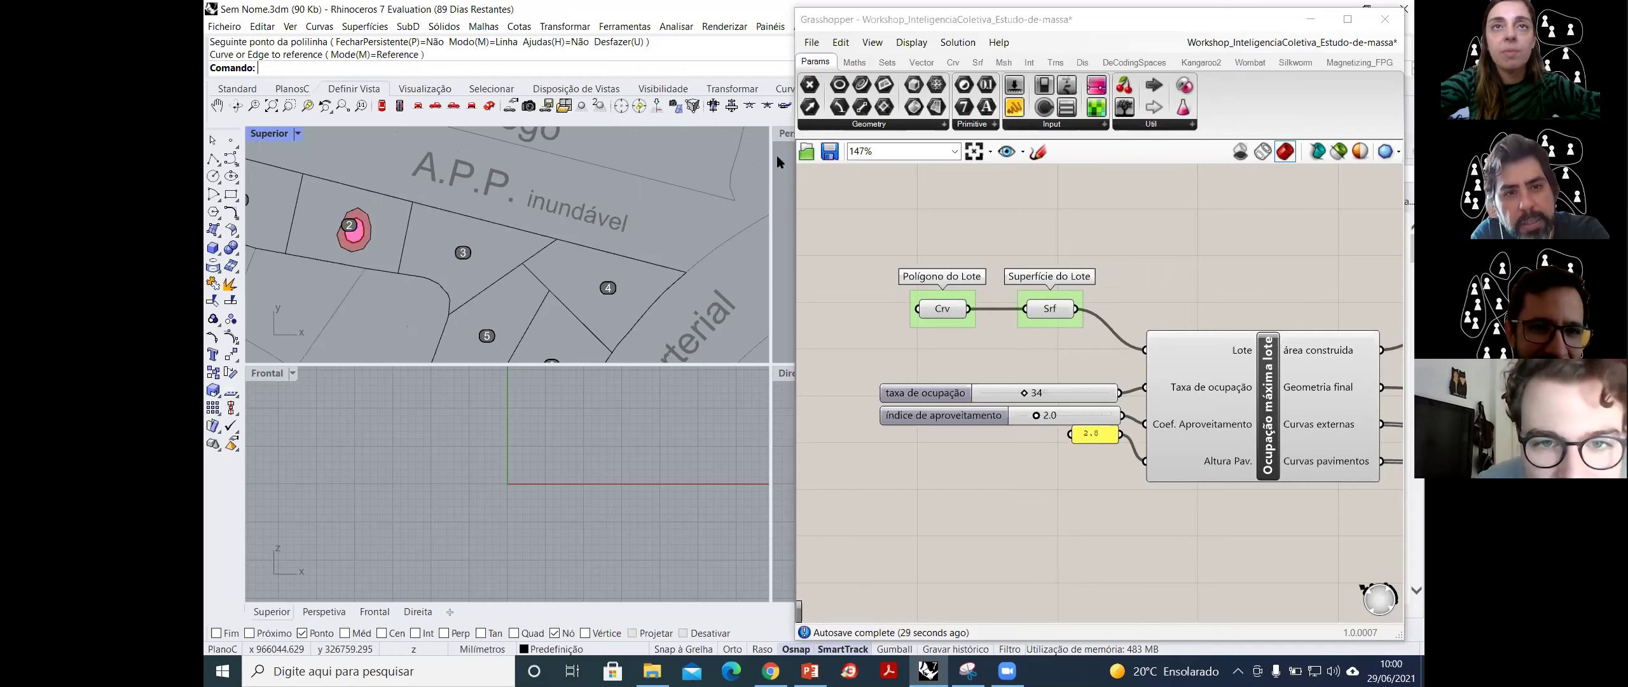
{"action": "double_click", "coordinate": [777, 135]}
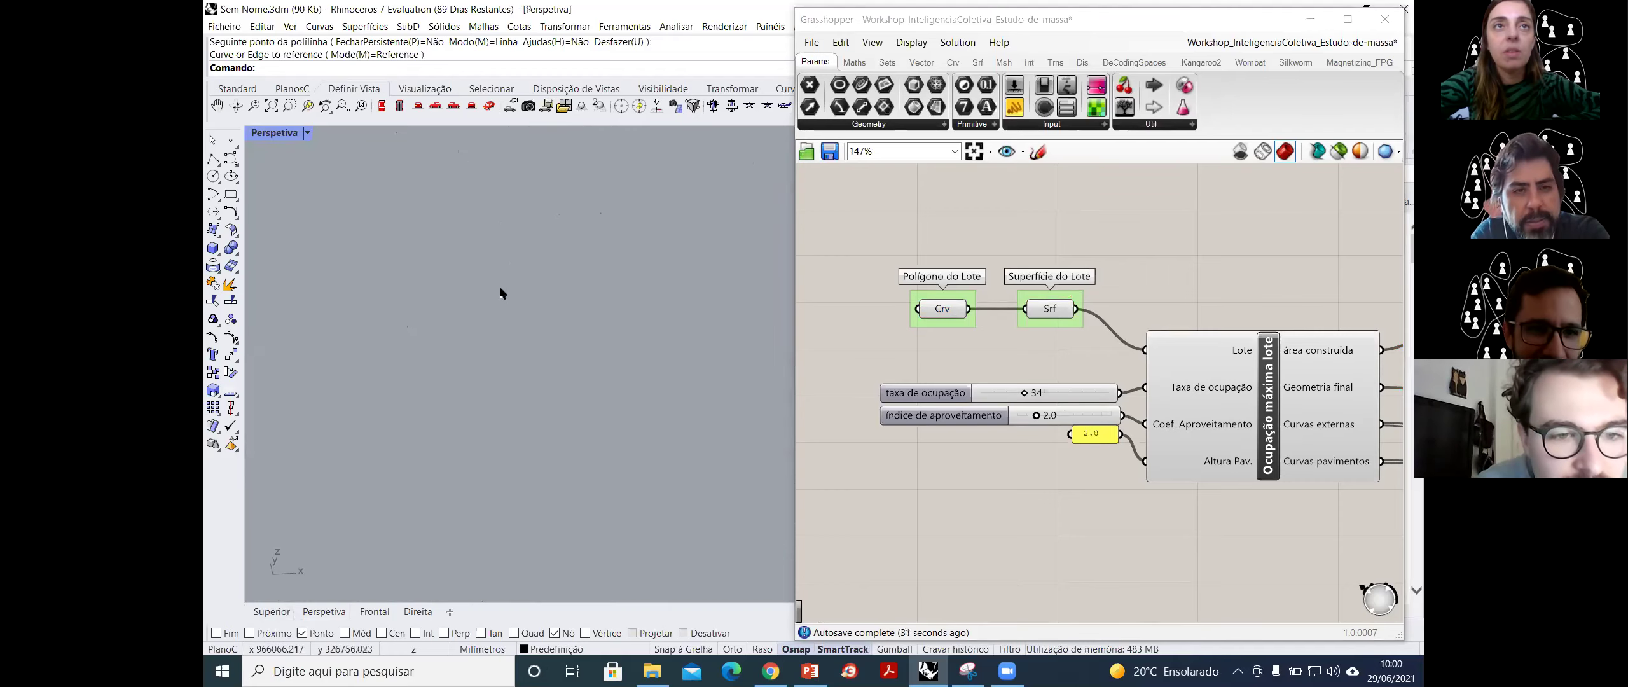
{"action": "left_click", "coordinate": [1032, 46]}
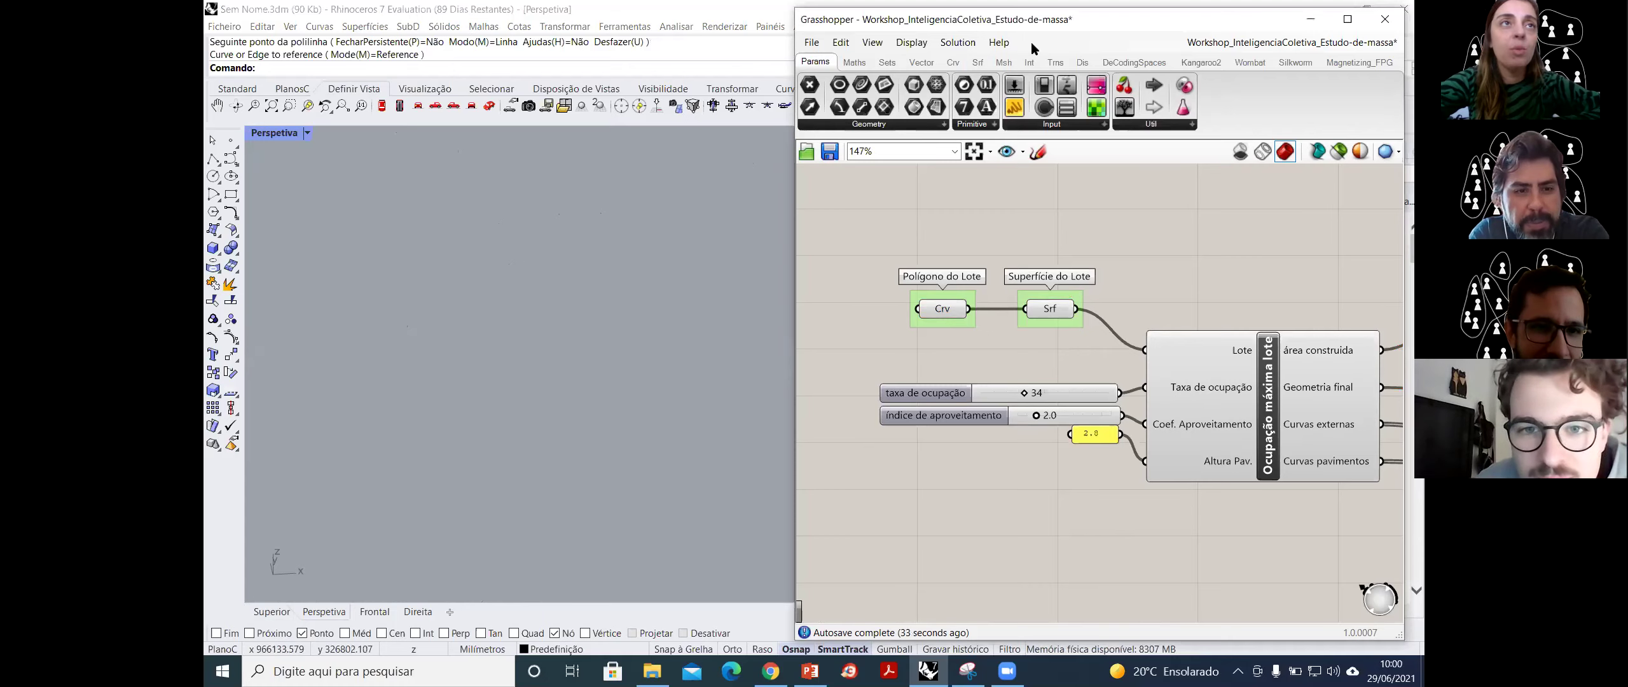
{"action": "key", "text": "F1"}
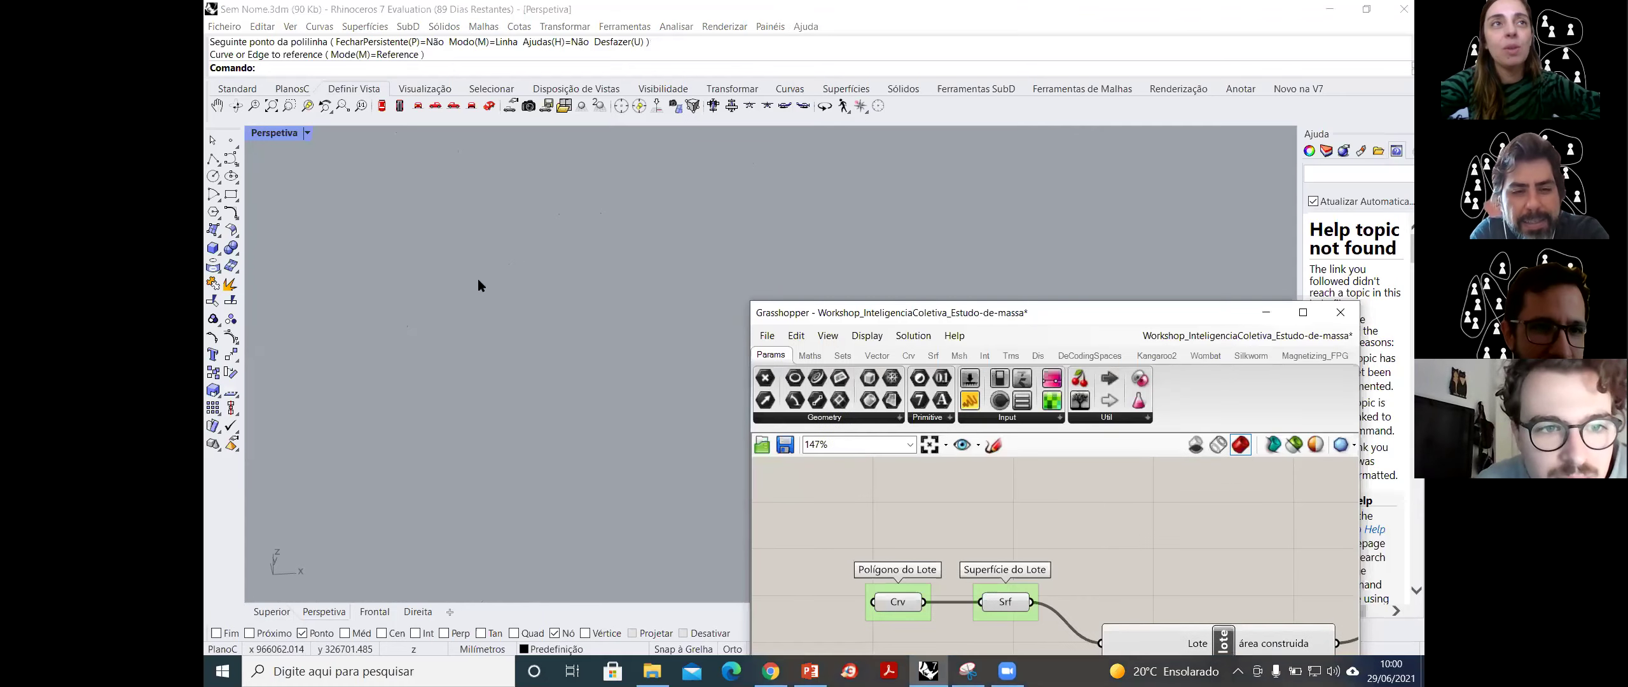
{"action": "left_click", "coordinate": [267, 108]}
{"action": "scroll", "coordinate": [663, 324], "scroll_direction": "up", "scroll_amount": 8}
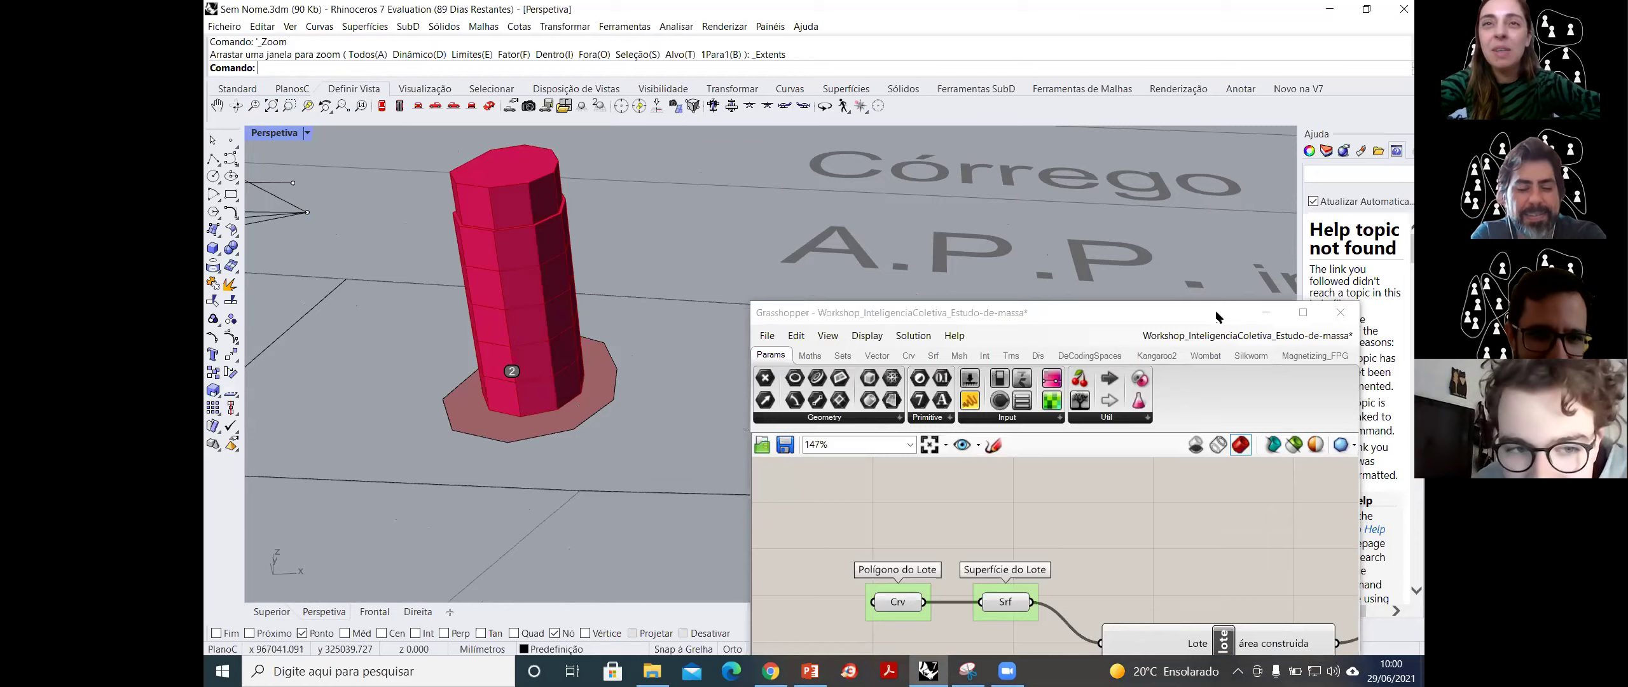
{"action": "left_click_drag", "start_coordinate": [1216, 316], "coordinate": [1267, 19]}
- Set the "taxa de ocupação" slider to 50 and the "índice de aproveitamento" slider to 1.0
{"action": "scroll", "coordinate": [1017, 367], "scroll_direction": "down", "scroll_amount": 3}
{"action": "scroll", "coordinate": [1054, 382], "scroll_direction": "up", "scroll_amount": 4}
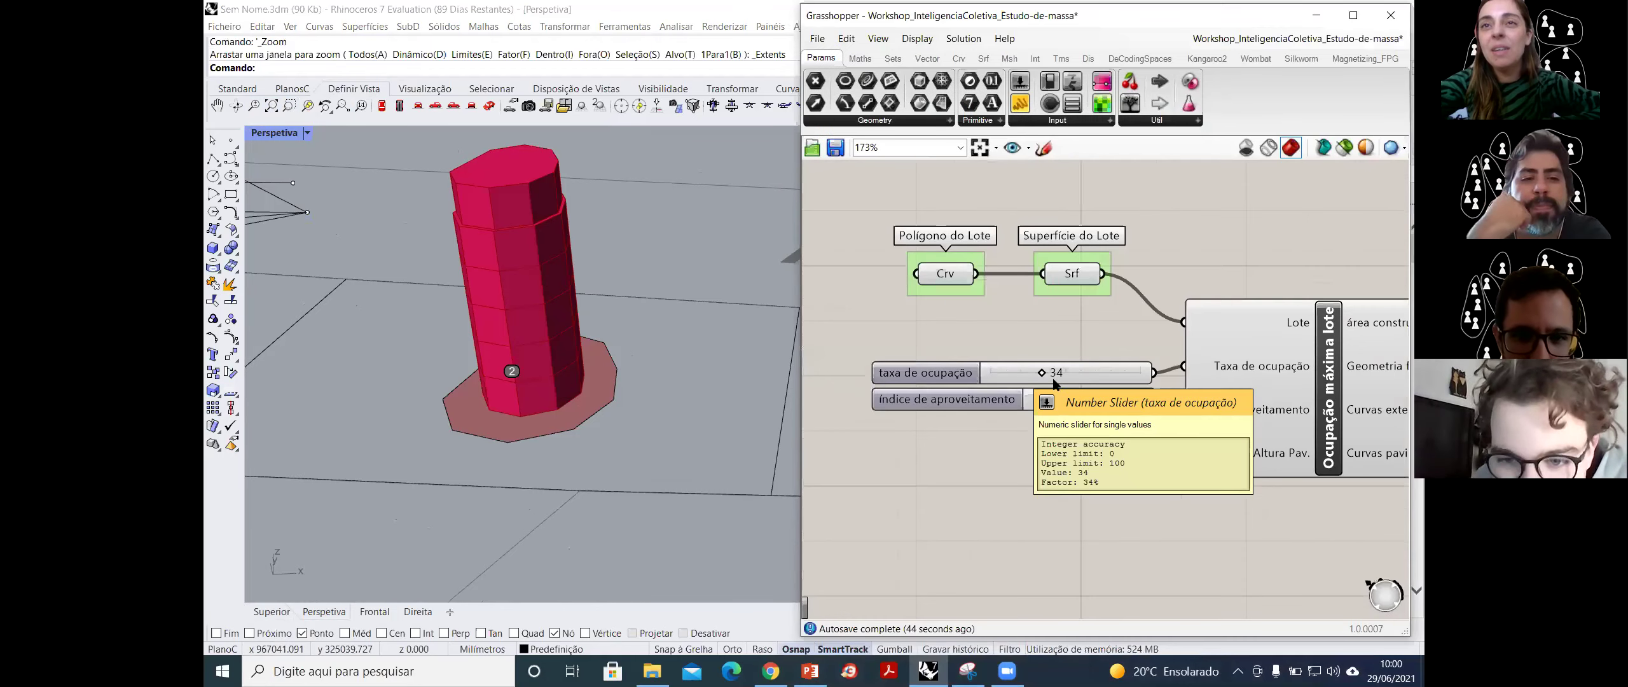
{"action": "mouse_move", "coordinate": [1048, 373]}
{"action": "left_mouse_down"}
{"action": "mouse_move", "coordinate": [1034, 410]}
{"action": "mouse_move", "coordinate": [1050, 411]}
{"action": "mouse_move", "coordinate": [1034, 375]}
{"action": "mouse_move", "coordinate": [1012, 374]}
{"action": "mouse_move", "coordinate": [1088, 373]}
{"action": "mouse_move", "coordinate": [1064, 375]}
{"action": "left_mouse_up"}
{"action": "scroll", "coordinate": [493, 372], "scroll_direction": "down", "scroll_amount": 2}
{"action": "scroll", "coordinate": [493, 373], "scroll_direction": "up", "scroll_amount": 3}
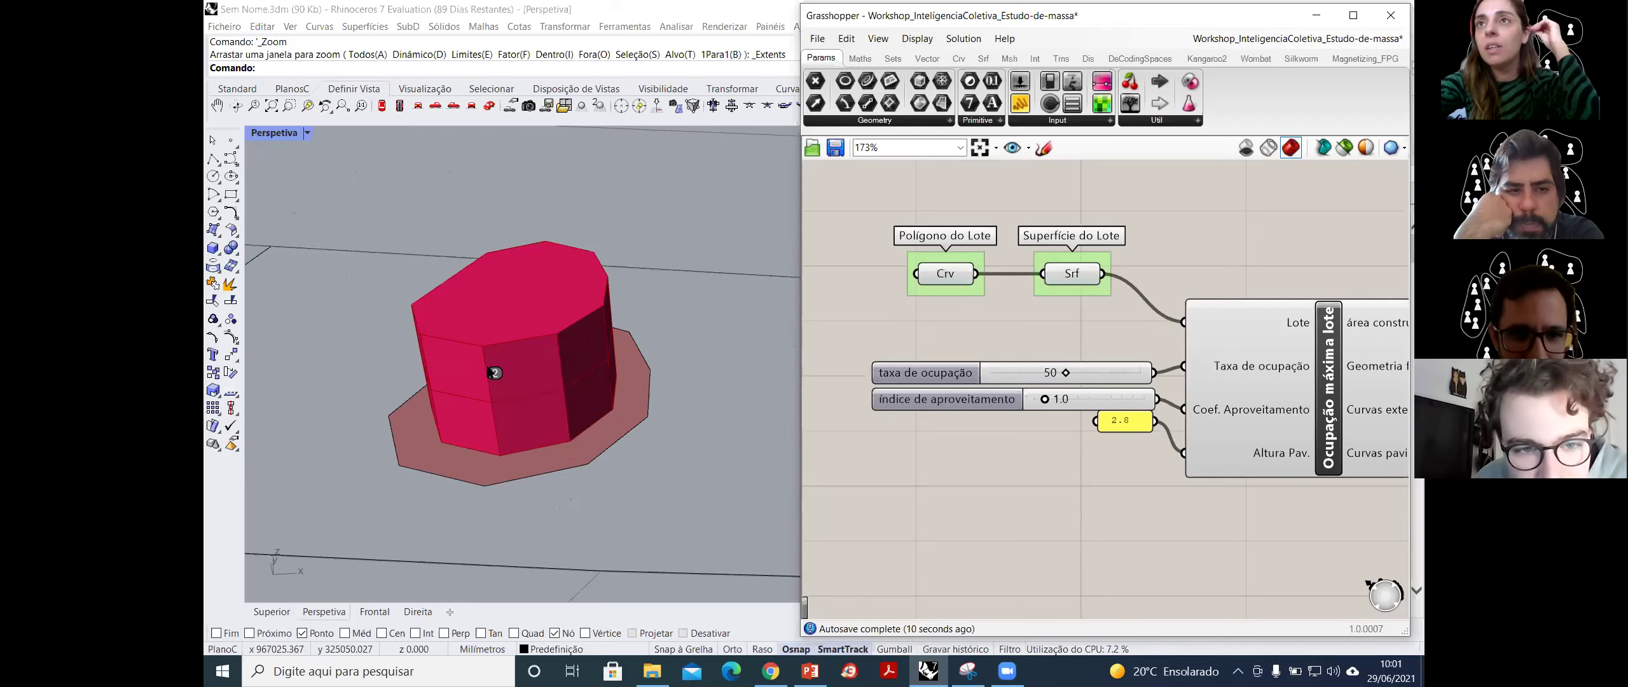
- Examine the "Custo da Construção" group, from the built area through the Sinduscon unit costs to the total construction cost
{"action": "scroll", "coordinate": [996, 420], "scroll_direction": "down", "scroll_amount": 3}
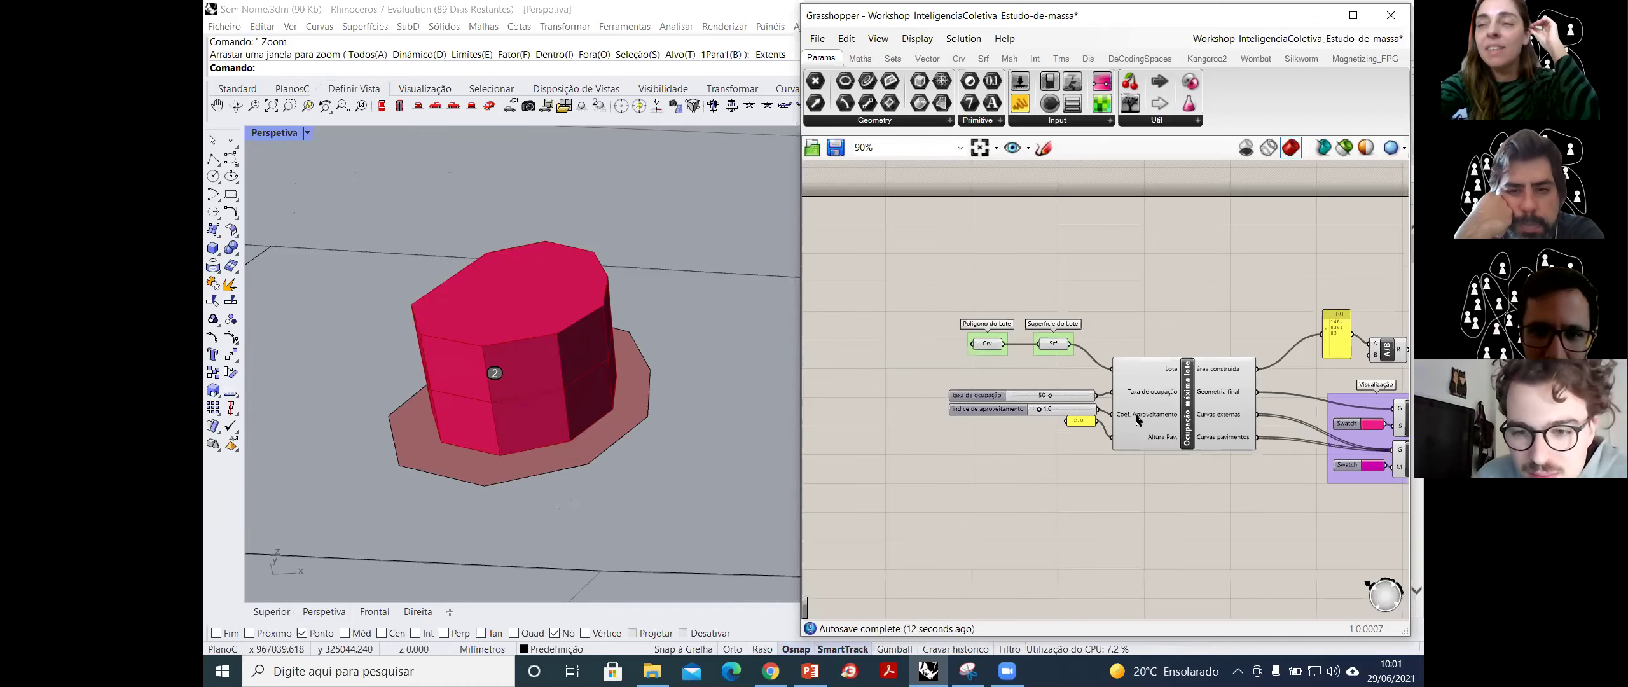
{"action": "right_click_drag", "start_coordinate": [1336, 356], "coordinate": [1055, 346]}
{"action": "scroll", "coordinate": [1335, 331], "scroll_direction": "up", "scroll_amount": 3}
{"action": "scroll", "coordinate": [1335, 331], "scroll_direction": "down", "scroll_amount": 2}
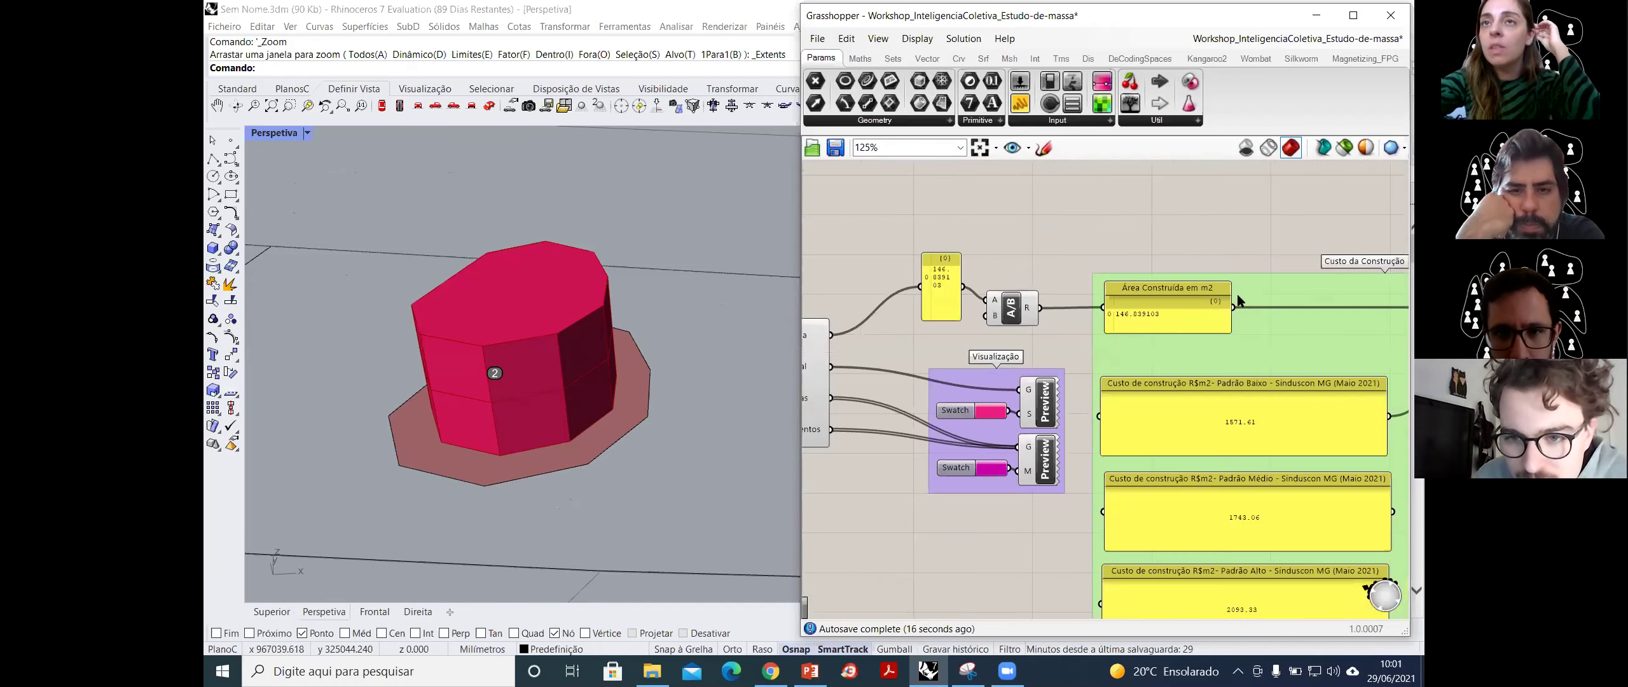
{"action": "scroll", "coordinate": [1336, 331], "scroll_direction": "up", "scroll_amount": 4}
{"action": "scroll", "coordinate": [993, 310], "scroll_direction": "down", "scroll_amount": 5}
{"action": "scroll", "coordinate": [1017, 312], "scroll_direction": "up", "scroll_amount": 3}
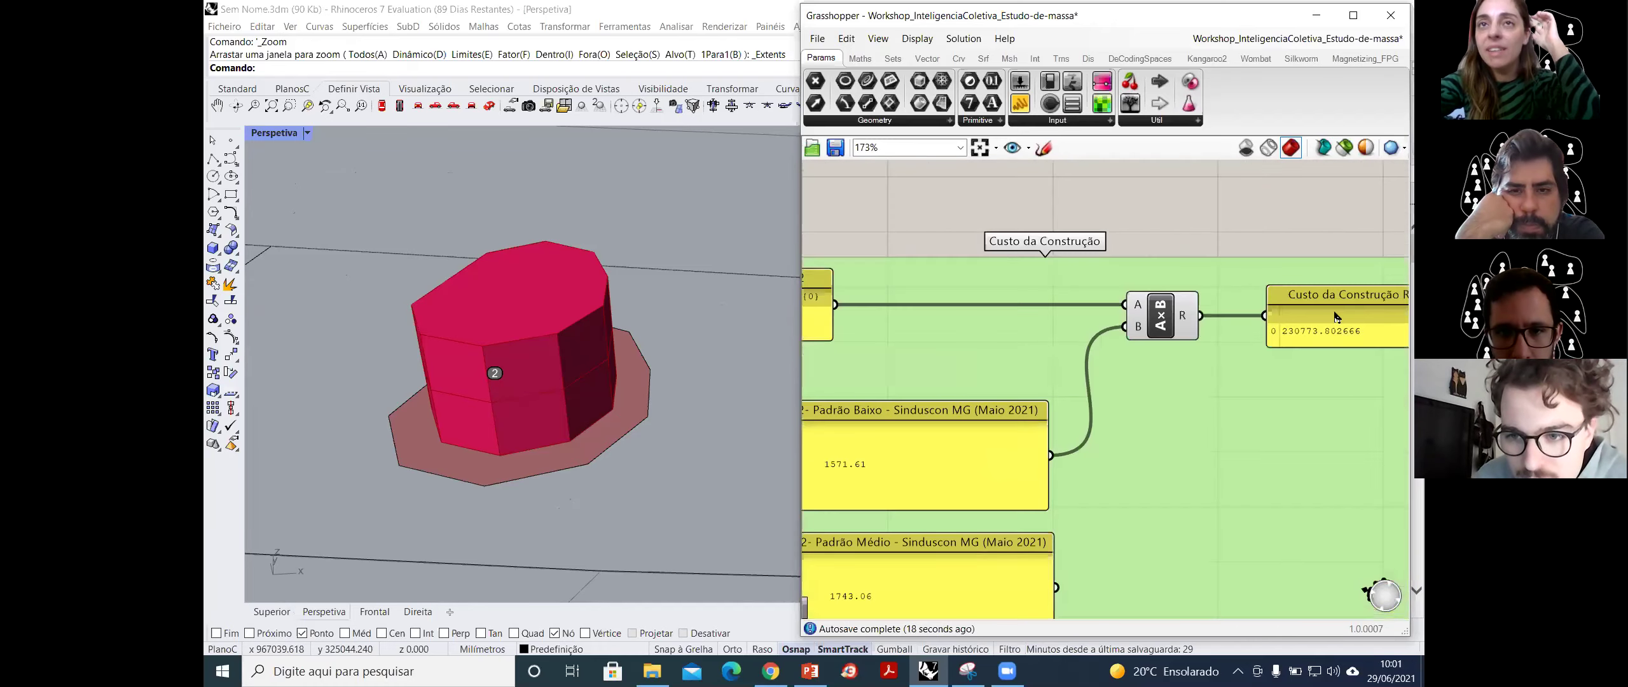
{"action": "scroll", "coordinate": [1017, 312], "scroll_direction": "up", "scroll_amount": 1}
{"action": "scroll", "coordinate": [748, 279], "scroll_direction": "up", "scroll_amount": 3}
{"action": "scroll", "coordinate": [890, 310], "scroll_direction": "down", "scroll_amount": 3}
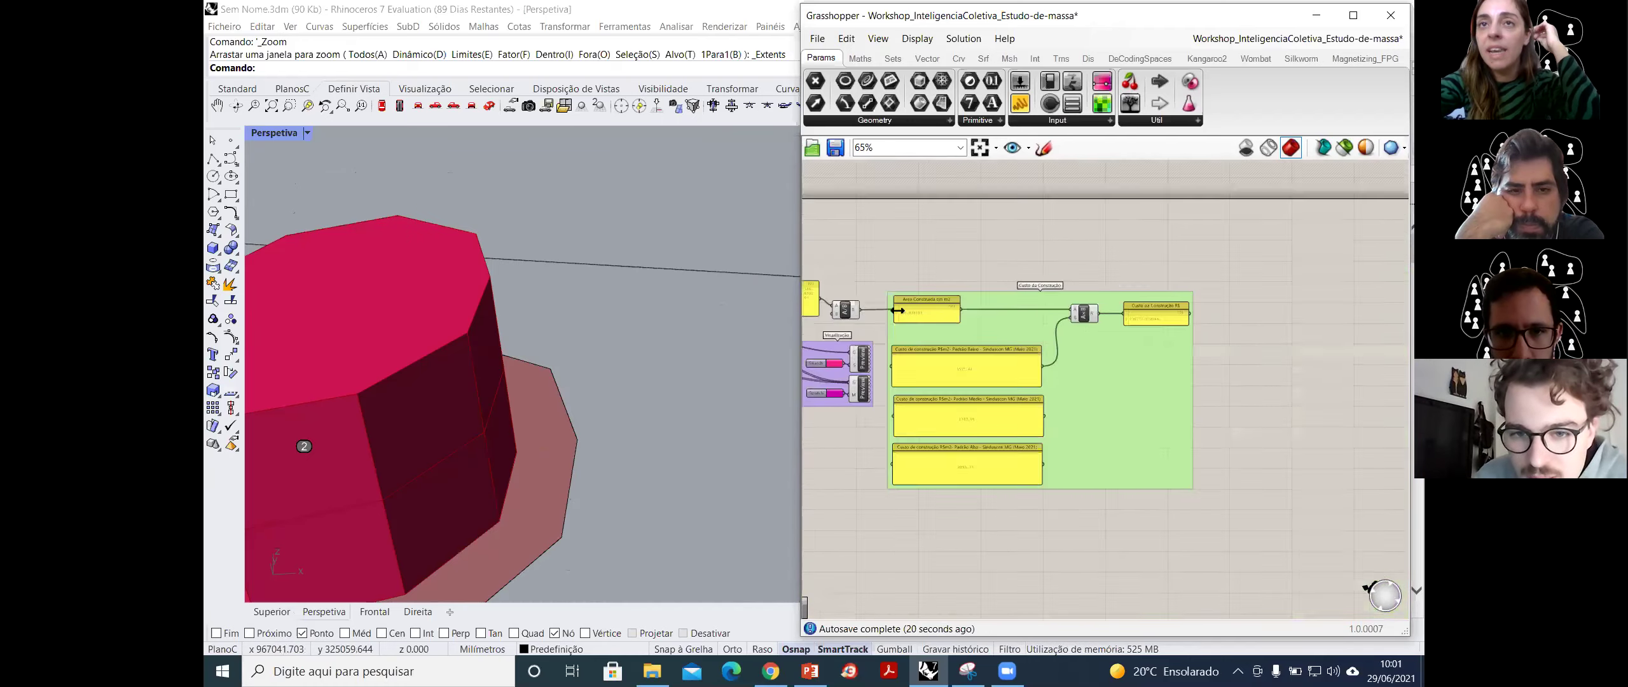
- Disconnect the division component's result from the "Área Construída em m2" panel
{"action": "scroll", "coordinate": [890, 310], "scroll_direction": "up", "scroll_amount": 5}
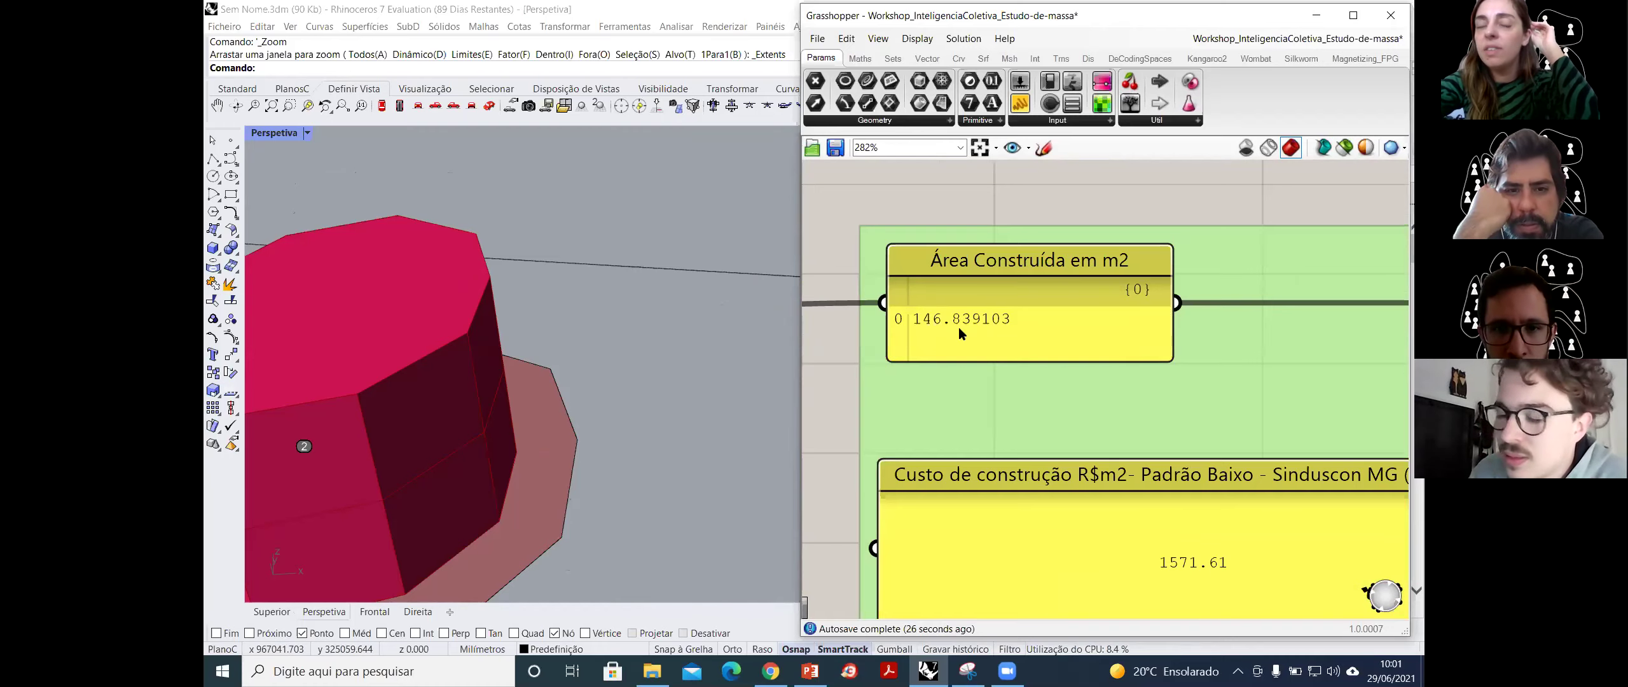
{"action": "scroll", "coordinate": [926, 324], "scroll_direction": "up", "scroll_amount": 1}
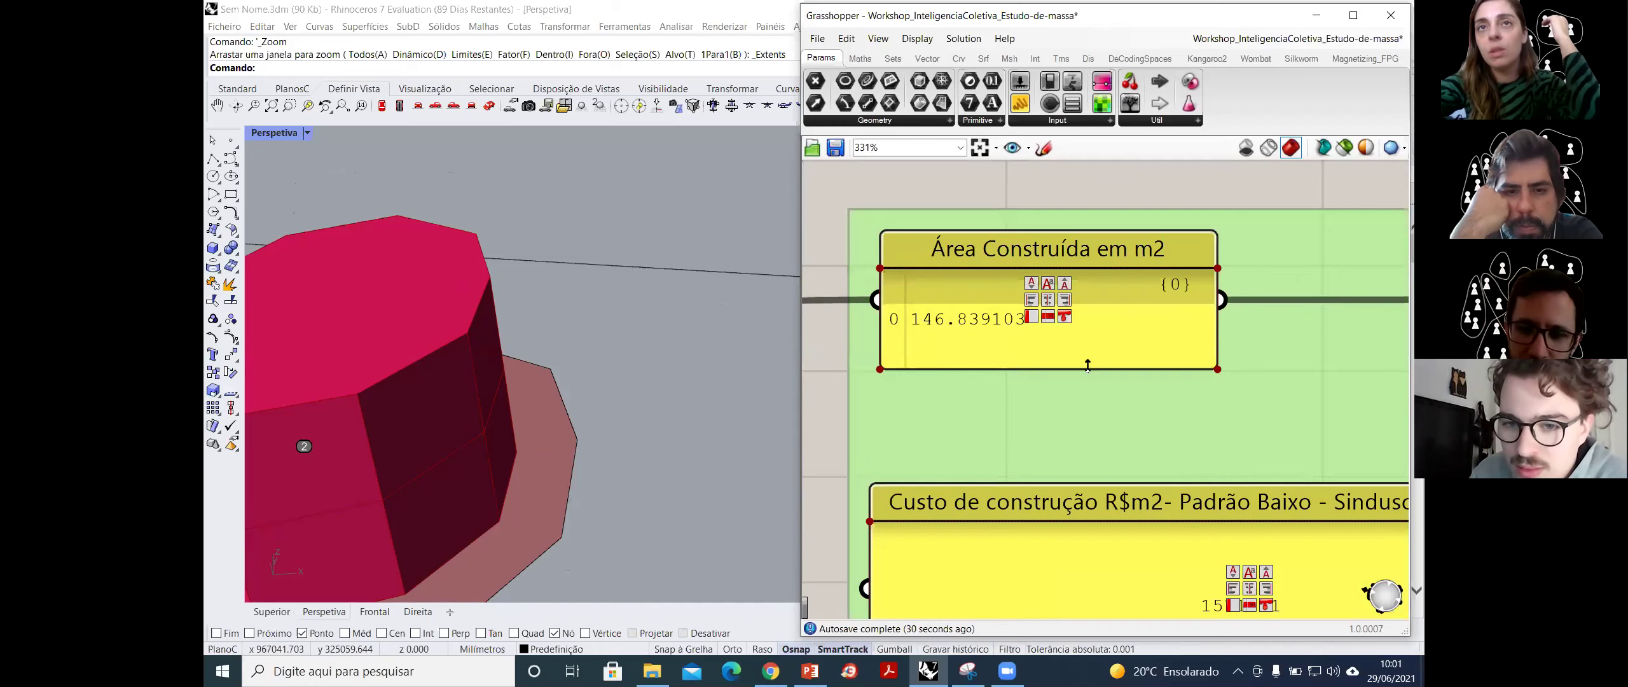
{"action": "scroll", "coordinate": [1045, 343], "scroll_direction": "down", "scroll_amount": 3}
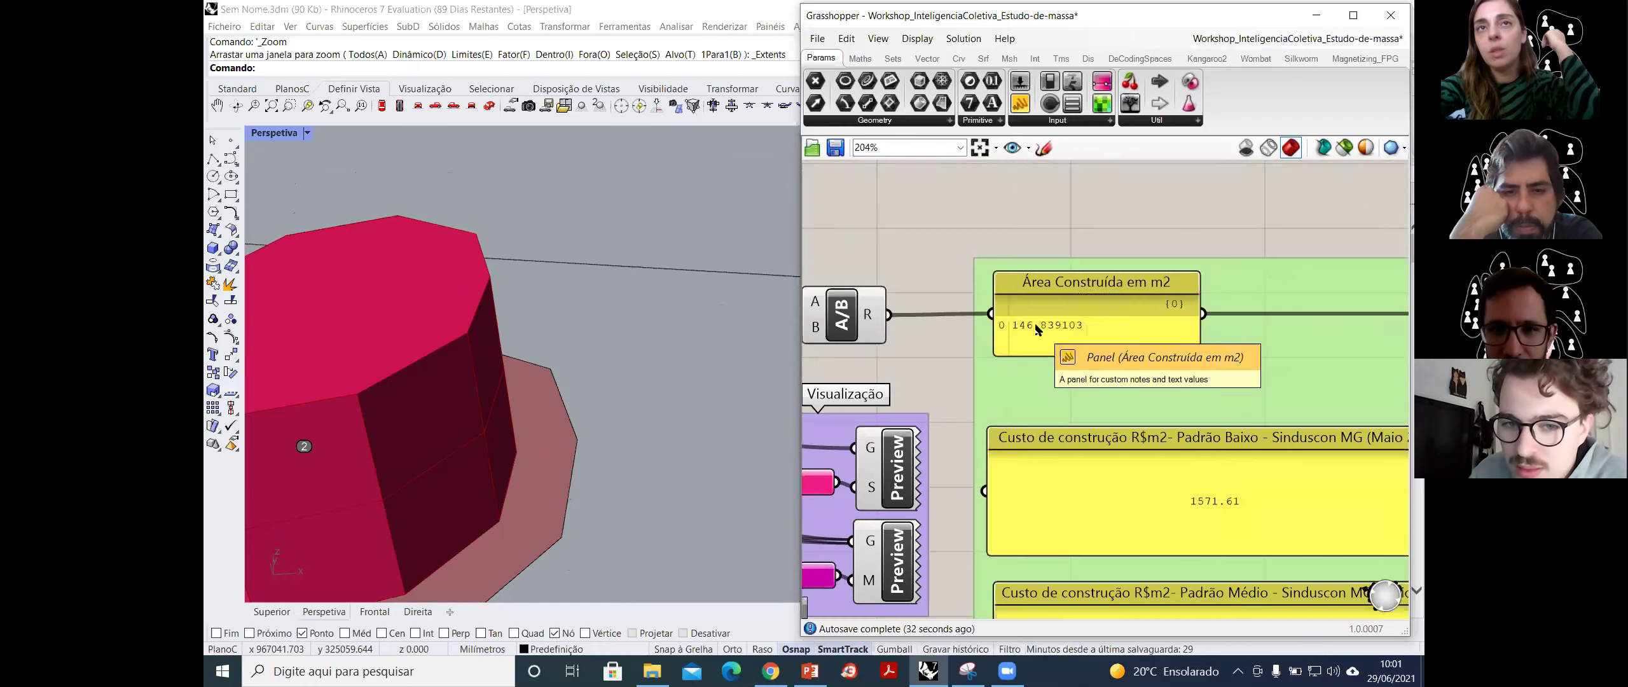
{"action": "scroll", "coordinate": [1103, 311], "scroll_direction": "up", "scroll_amount": 3}
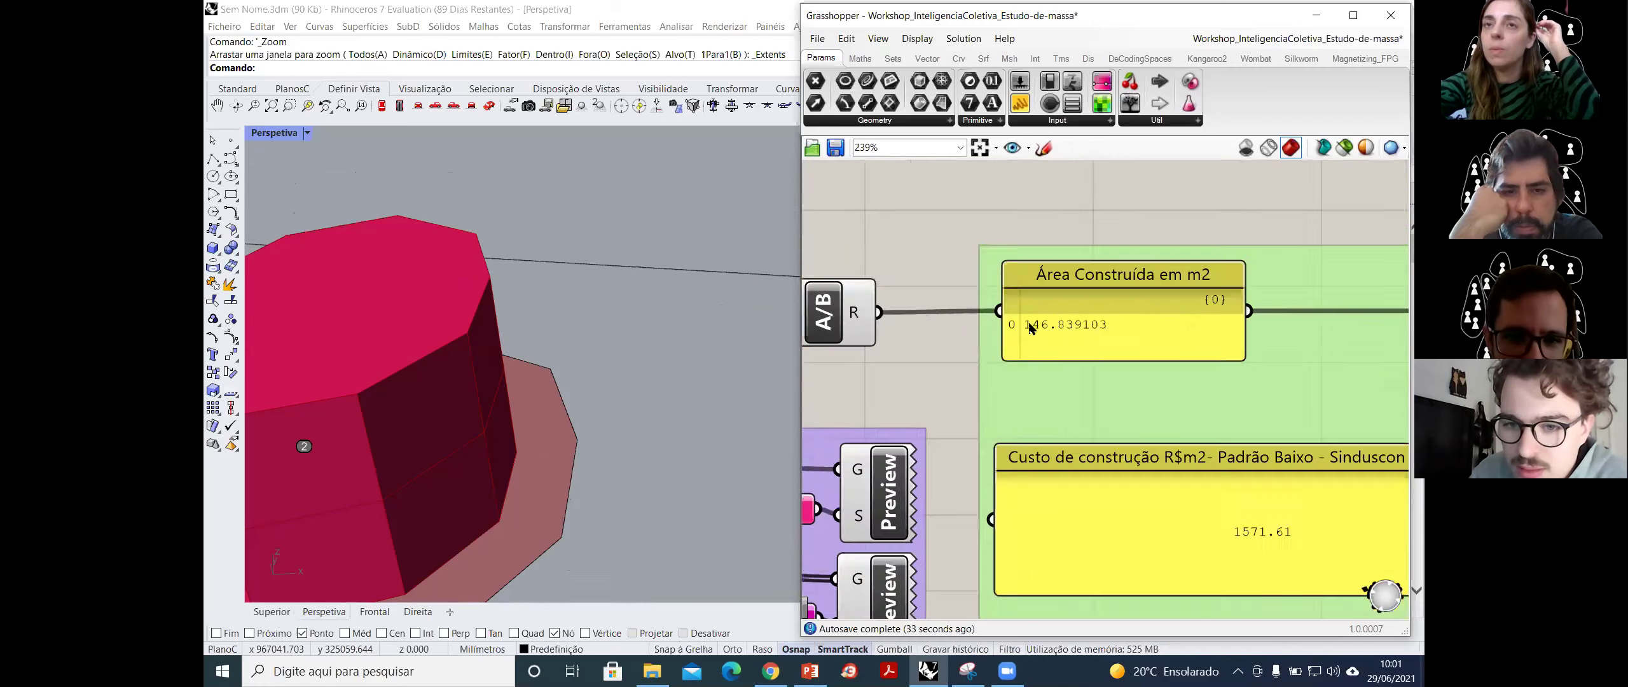
{"action": "scroll", "coordinate": [1053, 330], "scroll_direction": "down", "scroll_amount": 3}
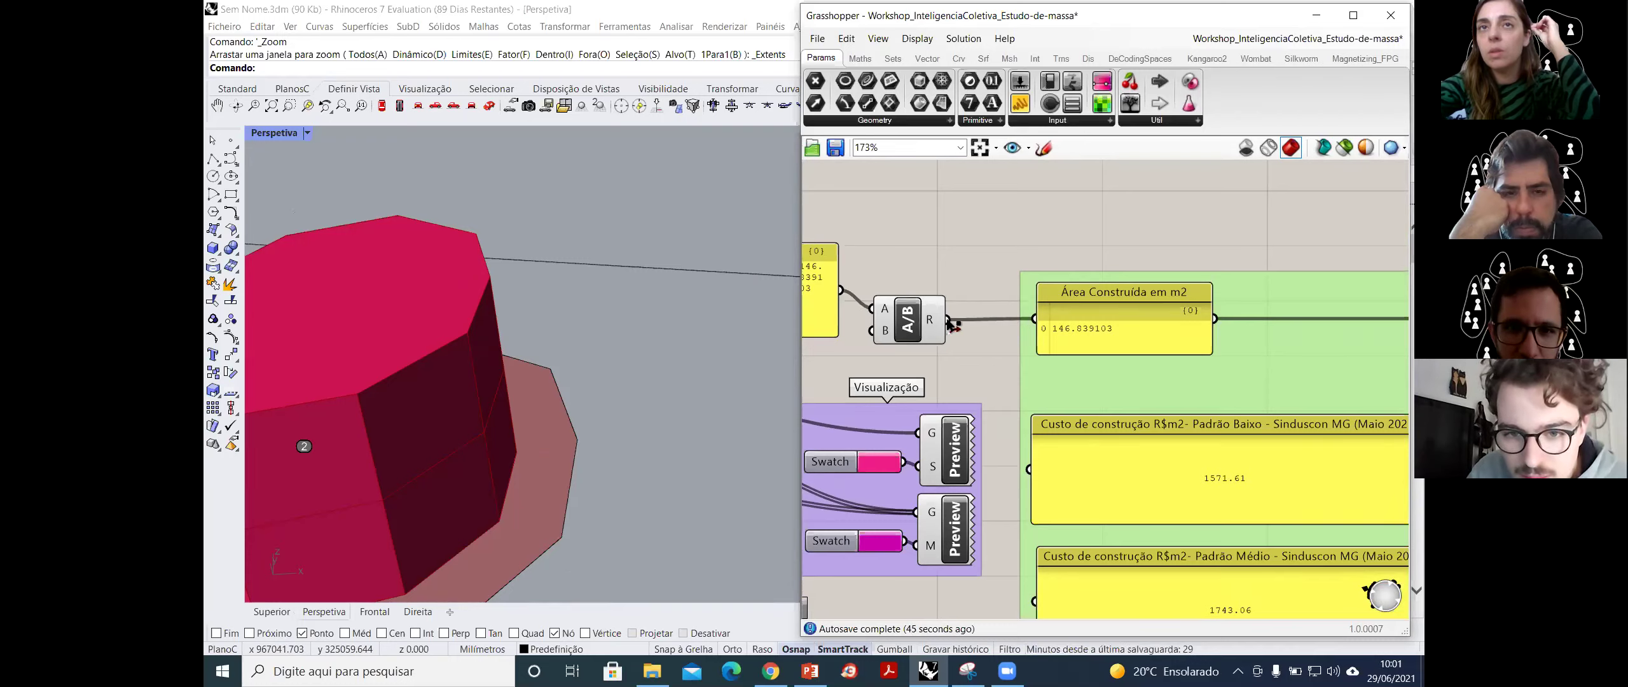
{"action": "mouse_move", "coordinate": [949, 319]}
{"action": "left_mouse_down"}
{"action": "mouse_move", "coordinate": [1042, 347]}
{"action": "mouse_move", "coordinate": [970, 322]}
{"action": "left_mouse_up"}
{"action": "left_click_drag", "start_coordinate": [957, 325], "coordinate": [983, 325], "text": "ctrl"}
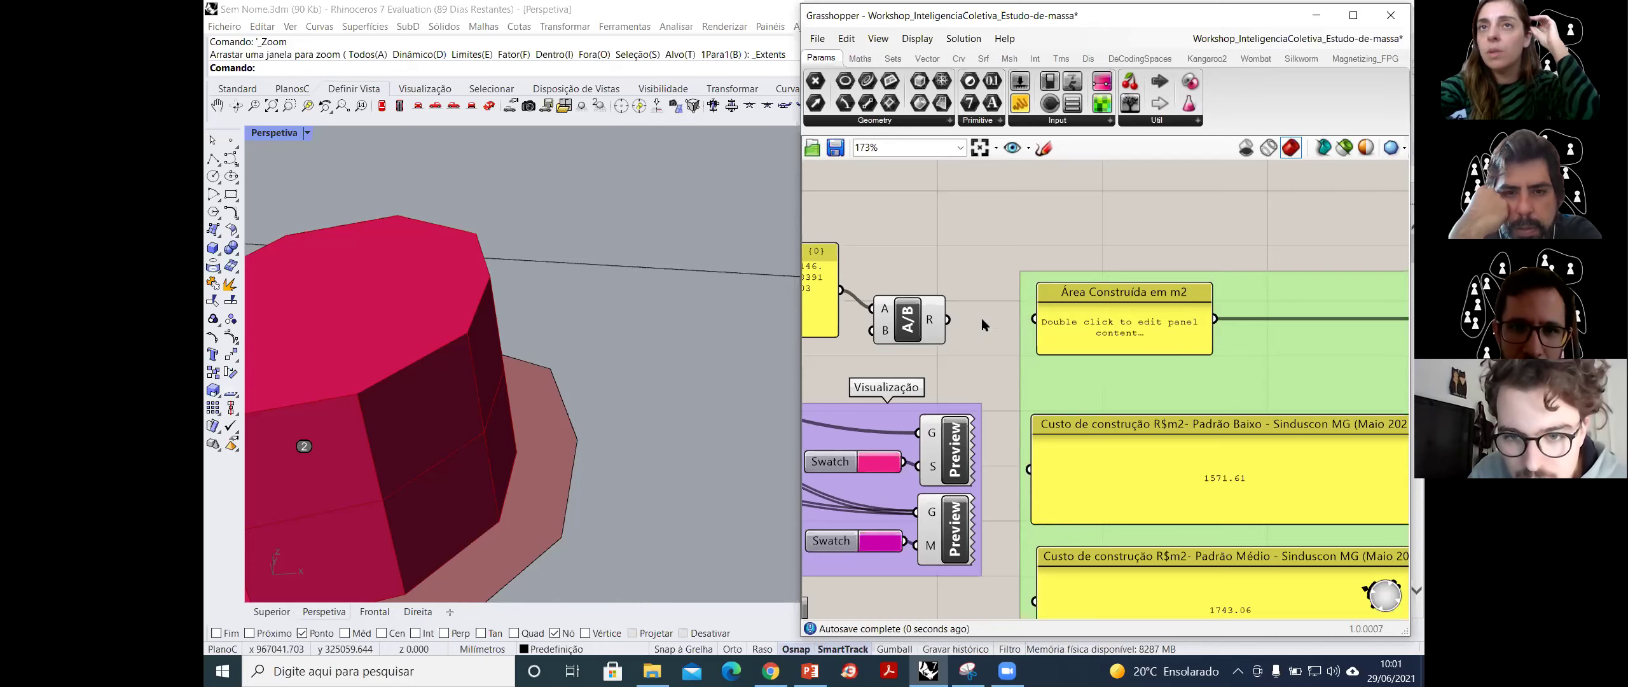
- Enter 63,6 in the "Área Construída em m2" panel and check the "Custo da Construção R$" panel
{"action": "scroll", "coordinate": [1130, 328], "scroll_direction": "up", "scroll_amount": 3}
{"action": "double_click", "coordinate": [1126, 318]}
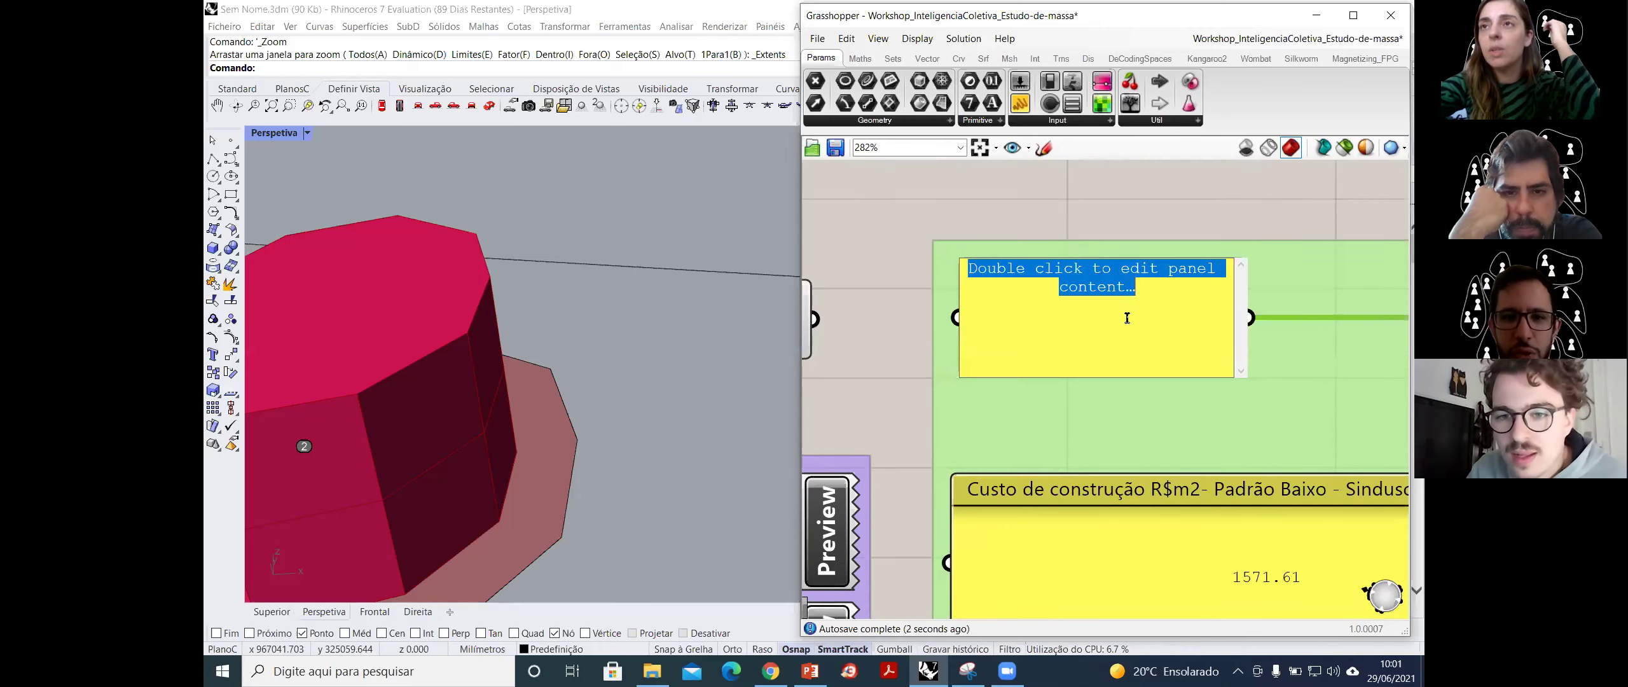
{"action": "type", "text": "6"}
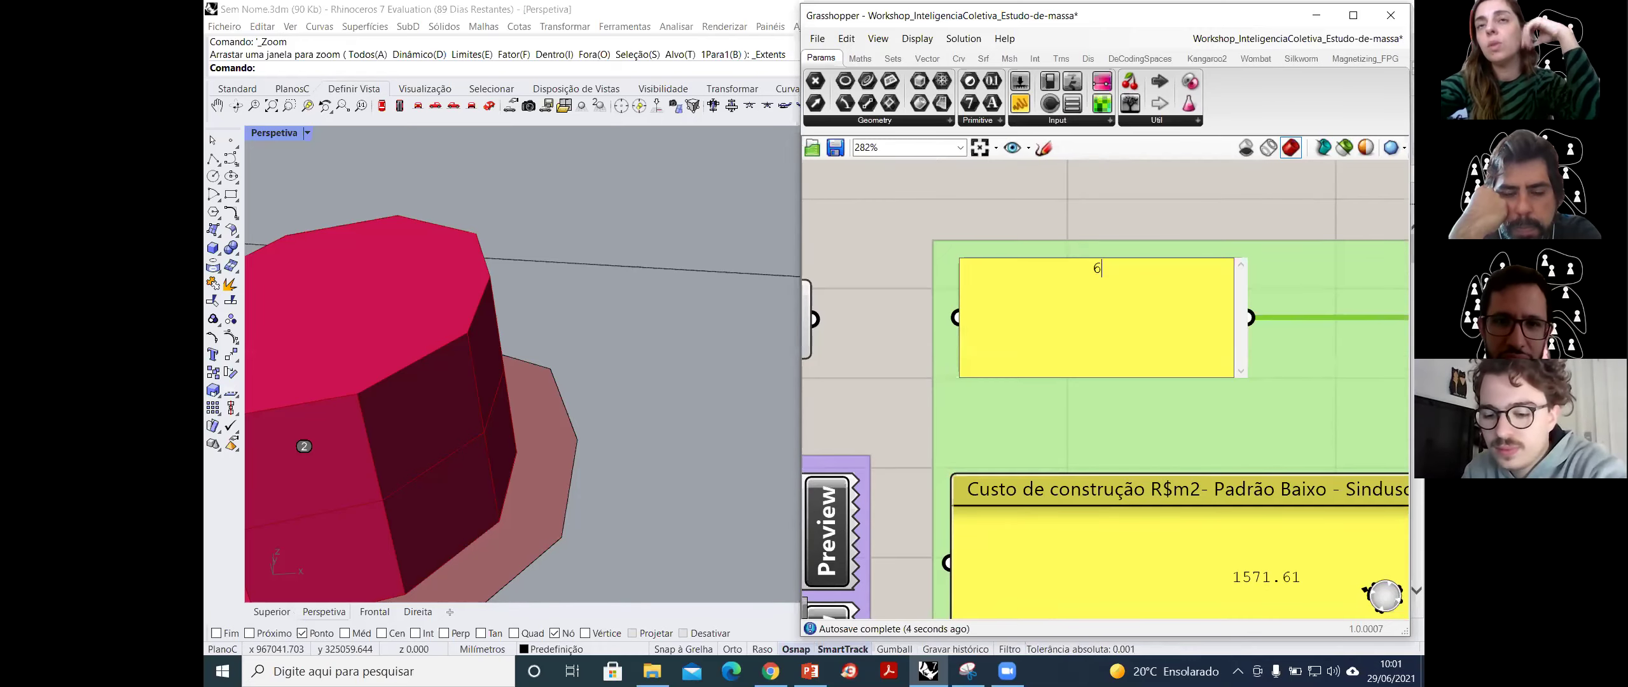
{"action": "left_click", "coordinate": [1134, 213]}
{"action": "scroll", "coordinate": [1334, 330], "scroll_direction": "down", "scroll_amount": 5}
{"action": "scroll", "coordinate": [1334, 330], "scroll_direction": "up", "scroll_amount": 2}
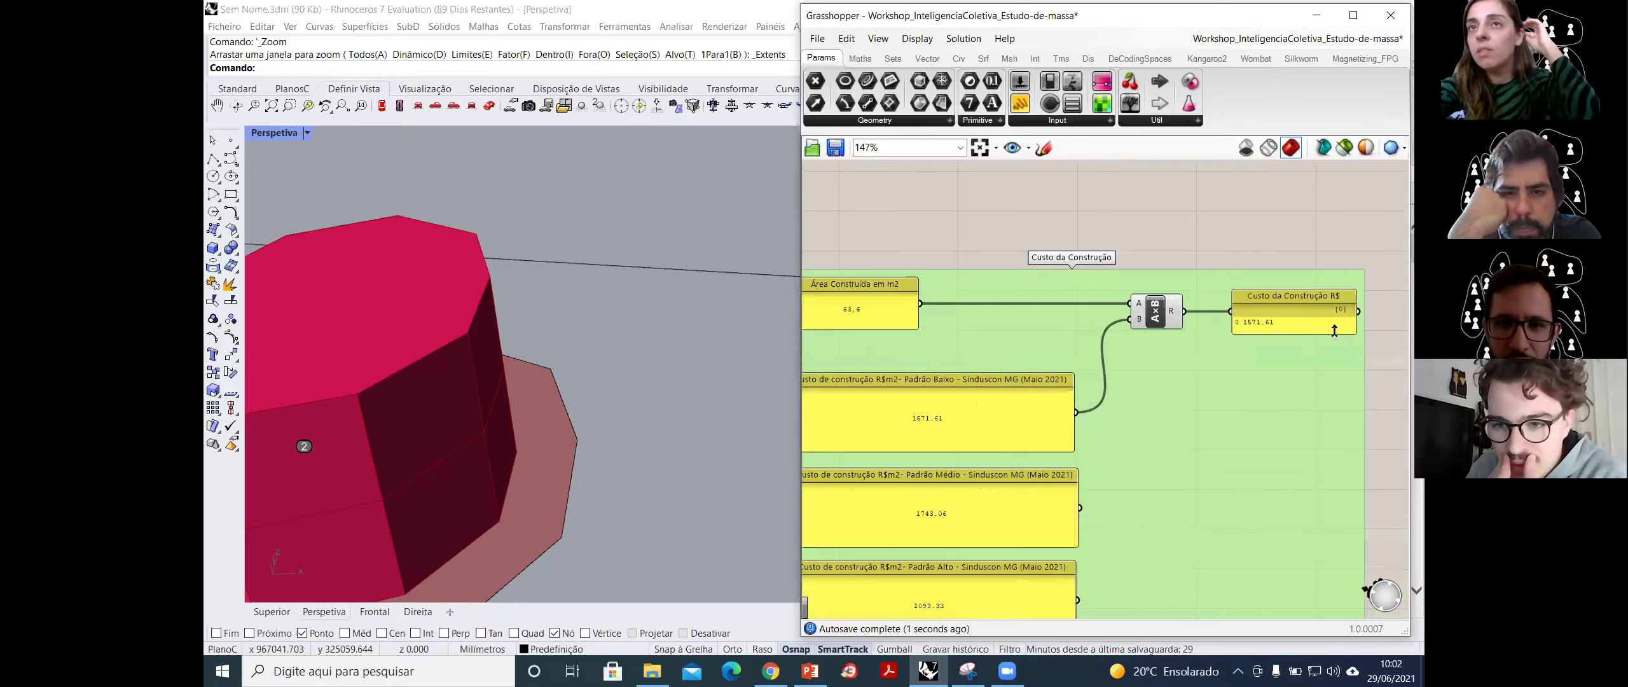
{"action": "scroll", "coordinate": [1278, 331], "scroll_direction": "up", "scroll_amount": 3}
{"action": "scroll", "coordinate": [1227, 278], "scroll_direction": "down", "scroll_amount": 2}
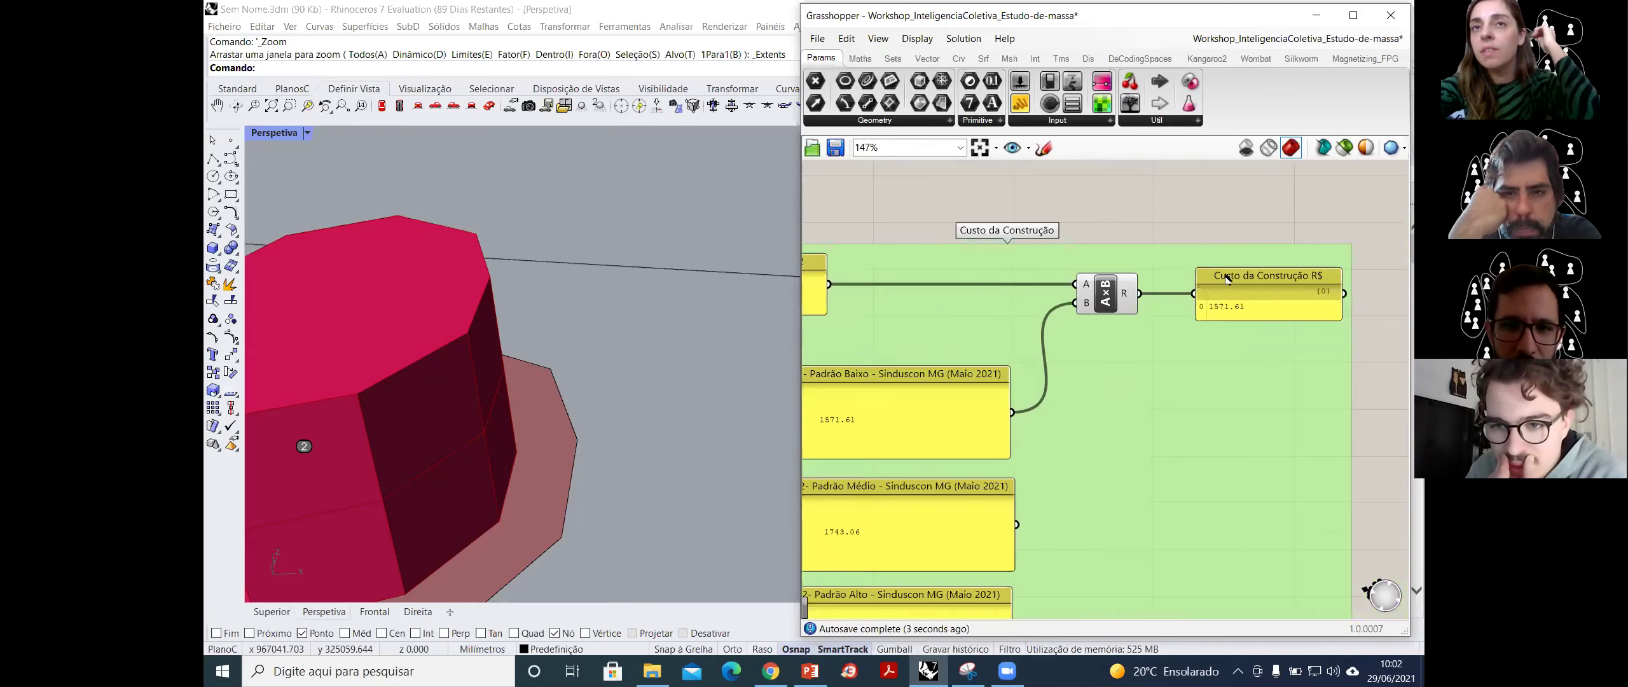
{"action": "scroll", "coordinate": [1227, 278], "scroll_direction": "up", "scroll_amount": 3}
{"action": "scroll", "coordinate": [1081, 343], "scroll_direction": "down", "scroll_amount": 4}
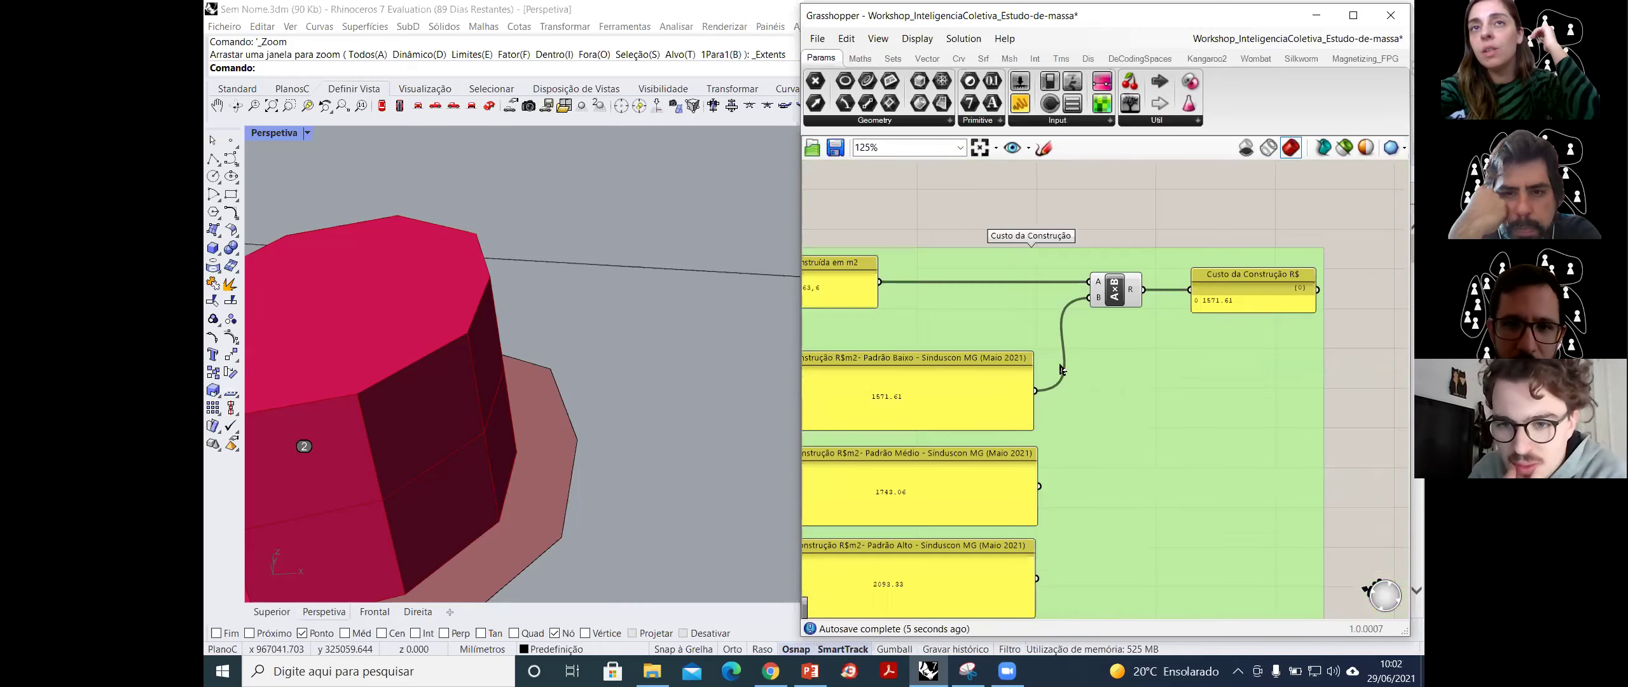
- Set the "Área Construída em m2" panel to 63.3 and check the resulting construction cost
{"action": "right_click_drag", "start_coordinate": [1114, 290], "coordinate": [1399, 291]}
{"action": "scroll", "coordinate": [959, 303], "scroll_direction": "up", "scroll_amount": 5}
{"action": "double_click", "coordinate": [960, 294]}
{"action": "left_click", "coordinate": [964, 290]}
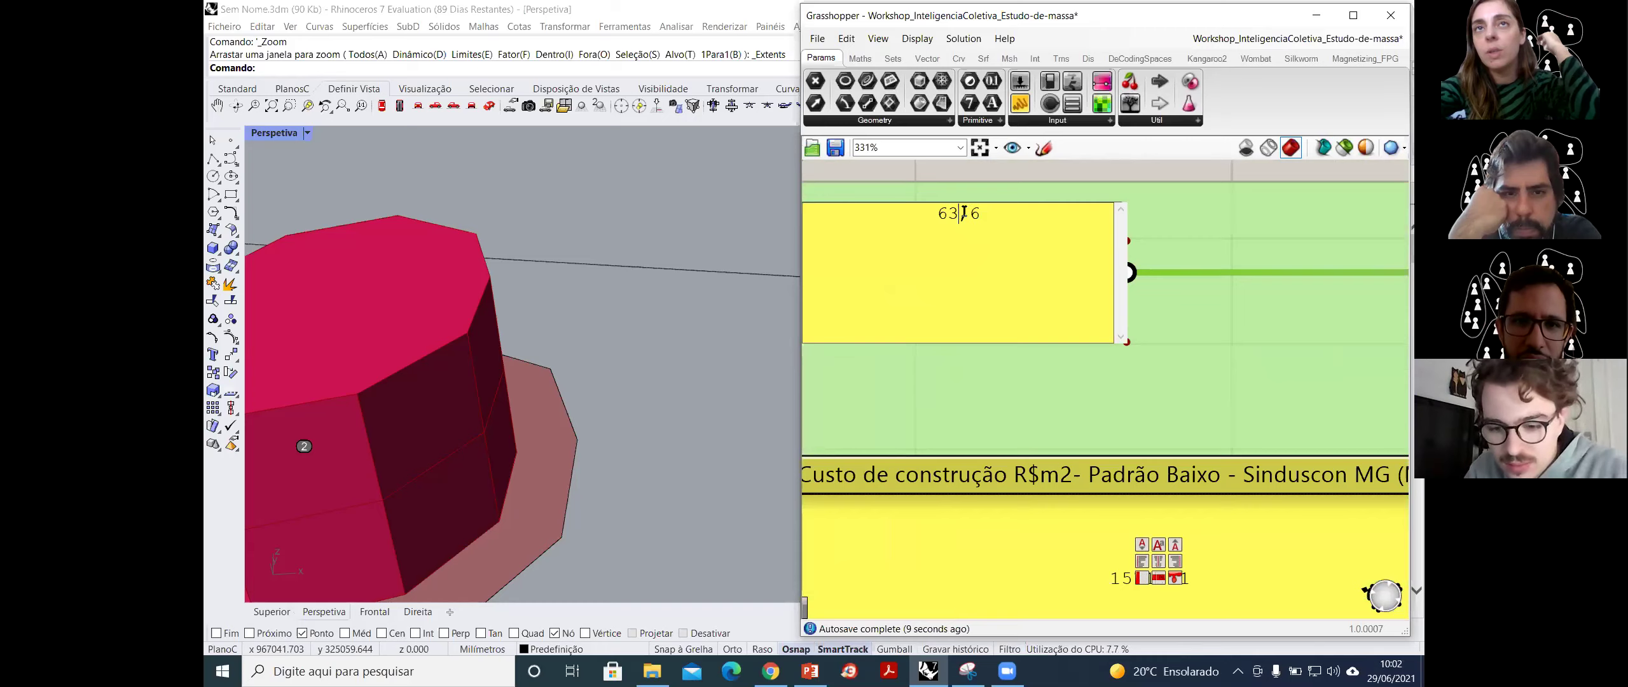
{"action": "left_click_drag", "start_coordinate": [989, 215], "coordinate": [884, 220]}
{"action": "type", "text": "63.3"}
{"action": "left_click", "coordinate": [1028, 407]}
{"action": "scroll", "coordinate": [988, 352], "scroll_direction": "down", "scroll_amount": 5}
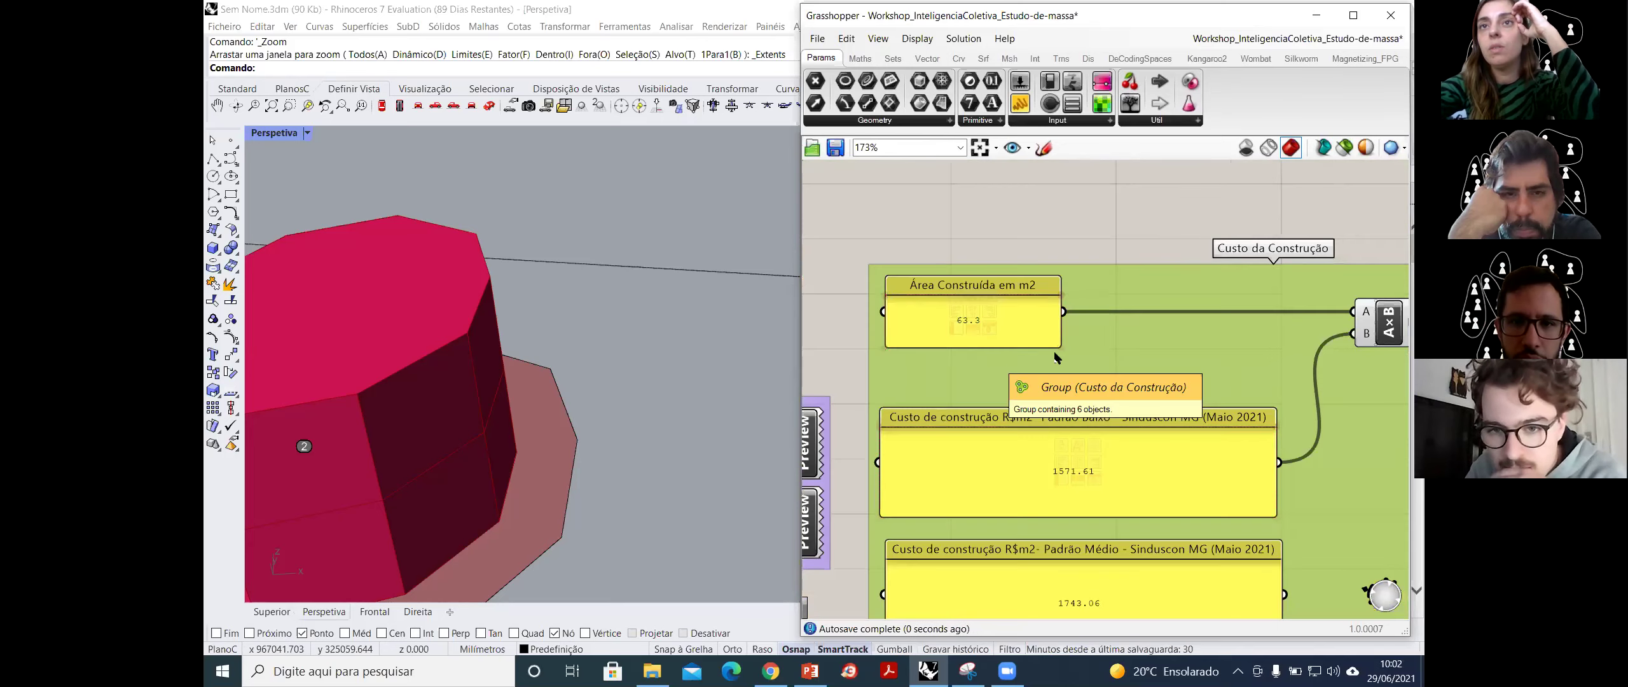
{"action": "scroll", "coordinate": [1291, 334], "scroll_direction": "up", "scroll_amount": 5}
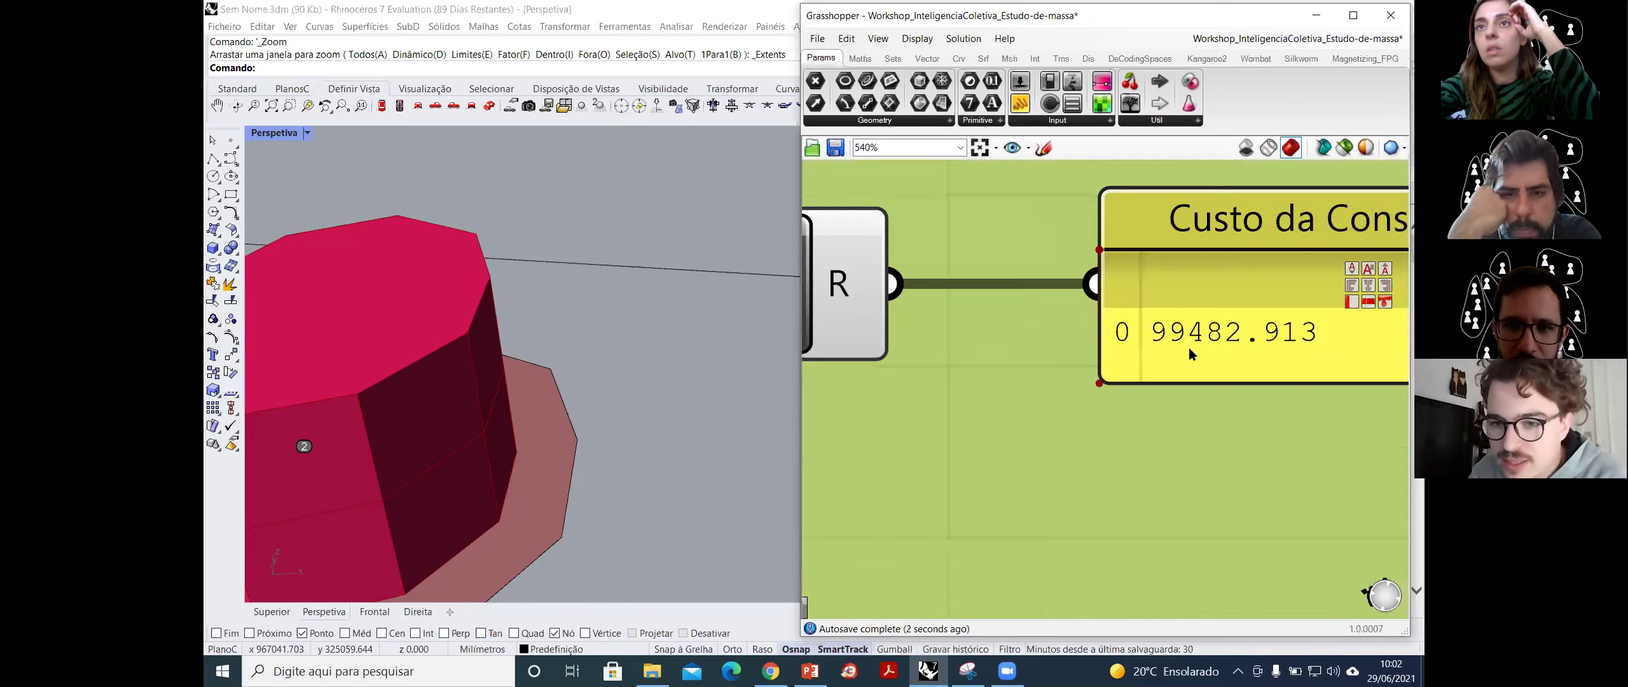
{"action": "scroll", "coordinate": [1190, 343], "scroll_direction": "down", "scroll_amount": 5}
{"action": "scroll", "coordinate": [1002, 388], "scroll_direction": "up", "scroll_amount": 4}
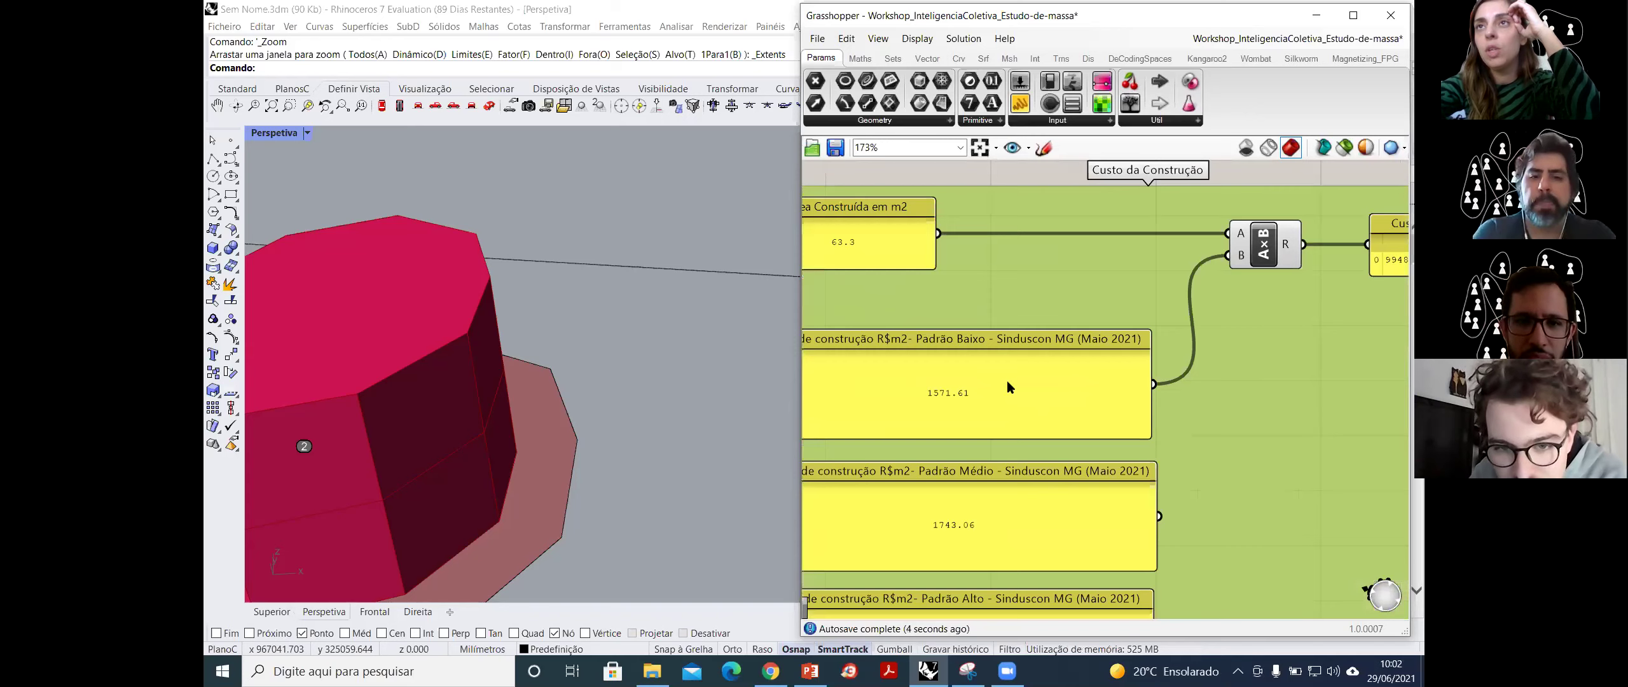
- Set the Padrão Baixo construction cost per square metre panel to 1179.61
{"action": "scroll", "coordinate": [1025, 376], "scroll_direction": "up", "scroll_amount": 2}
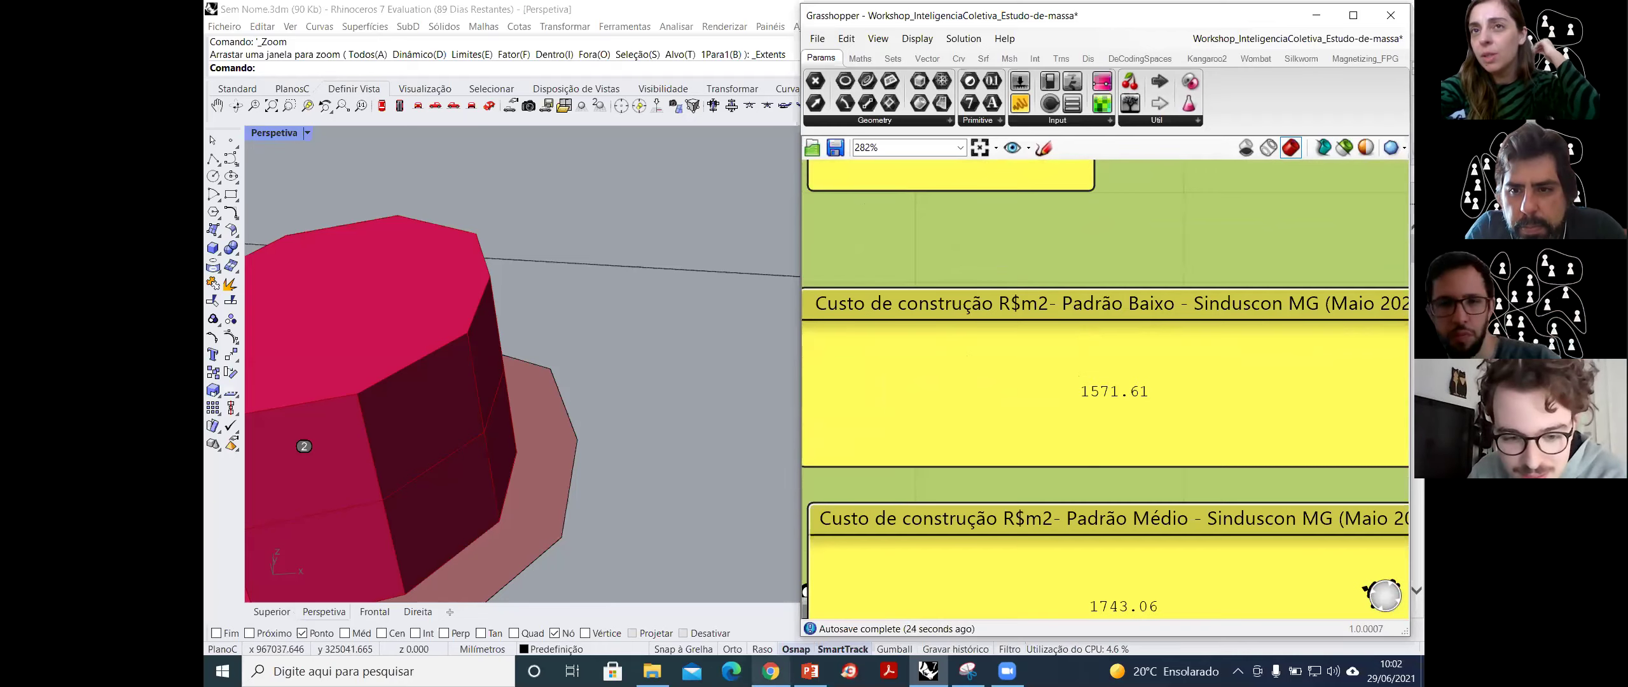
{"action": "key", "text": "alt+Tab"}
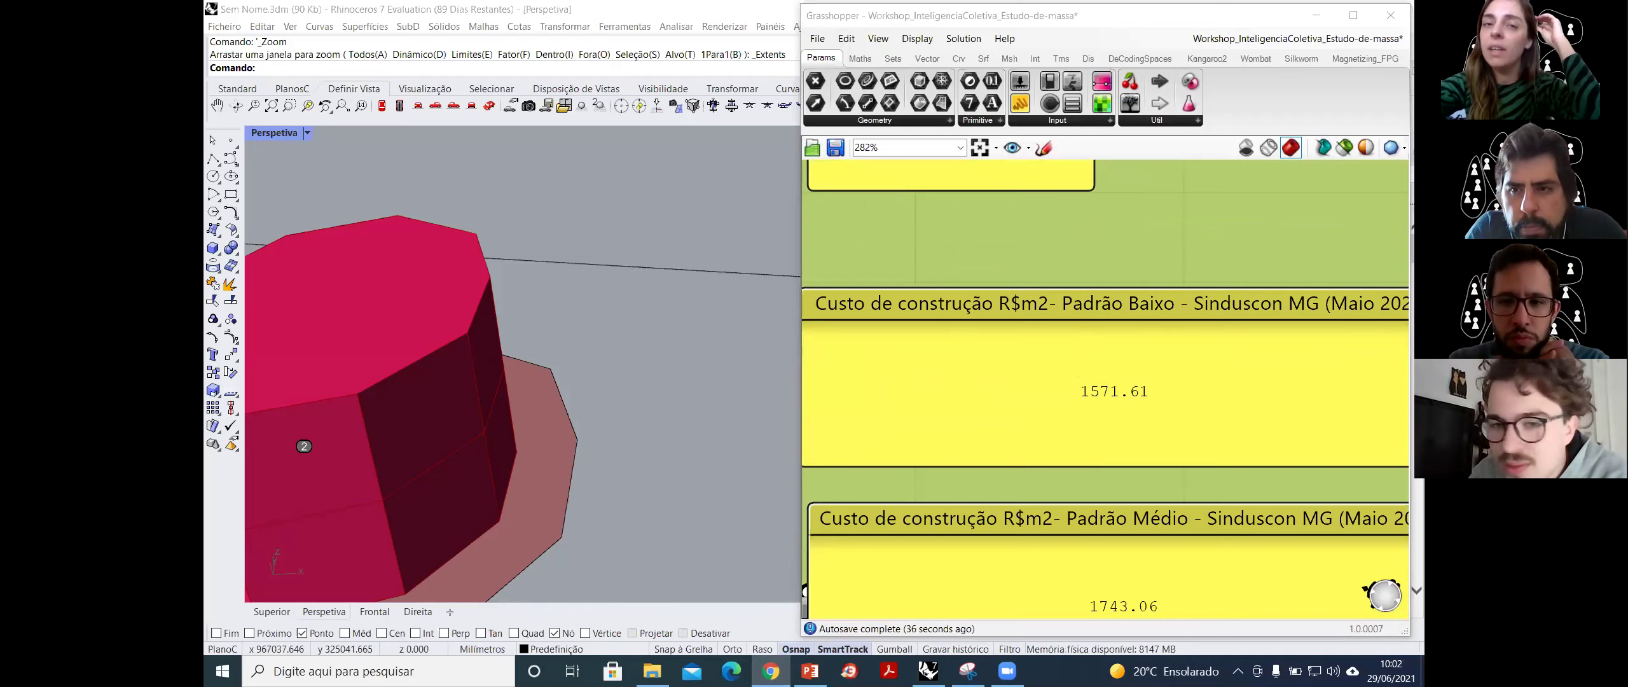
{"action": "scroll", "coordinate": [1095, 384], "scroll_direction": "down", "scroll_amount": 3}
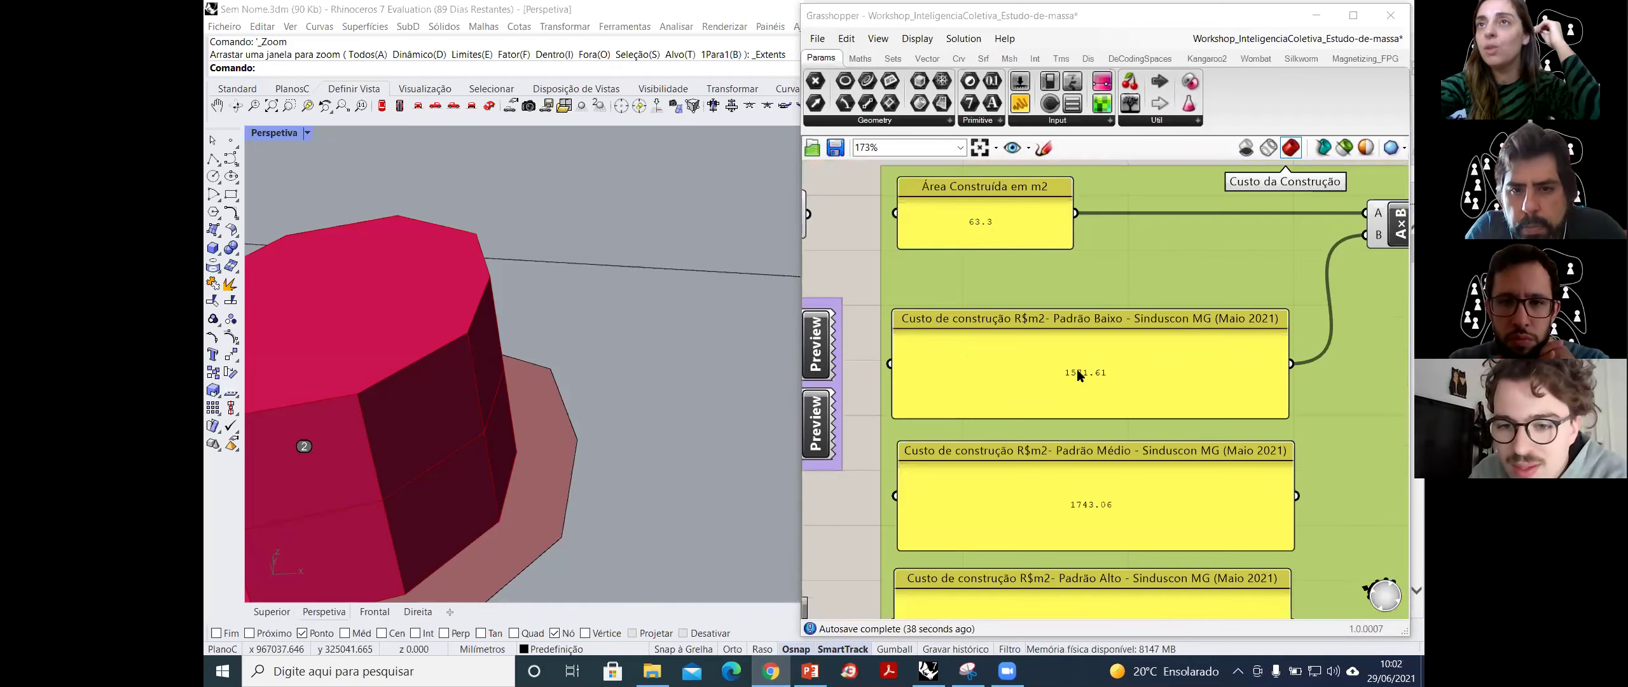
{"action": "double_click", "coordinate": [1078, 375]}
{"action": "left_click", "coordinate": [1096, 279]}
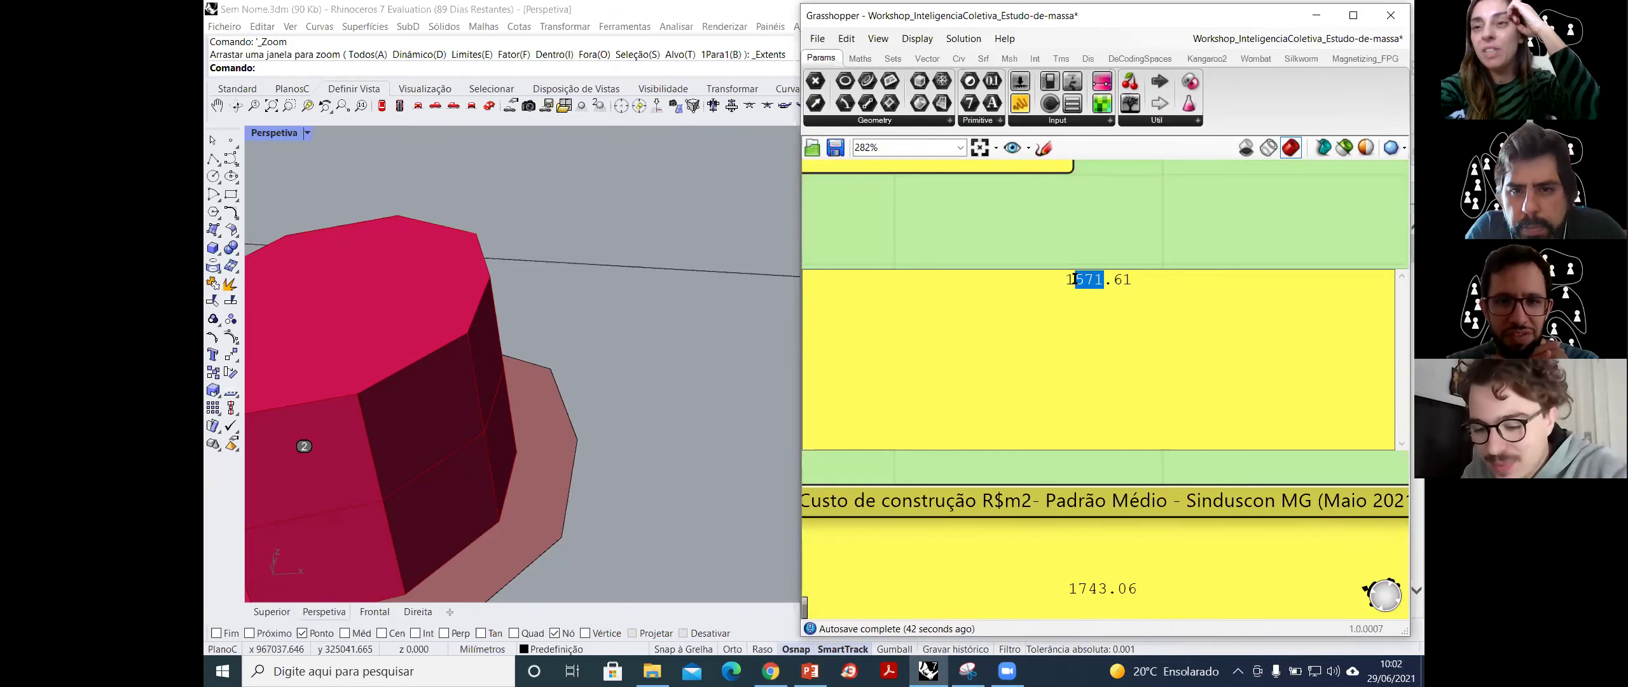
{"action": "scroll", "coordinate": [1068, 232], "scroll_direction": "down", "scroll_amount": 2}
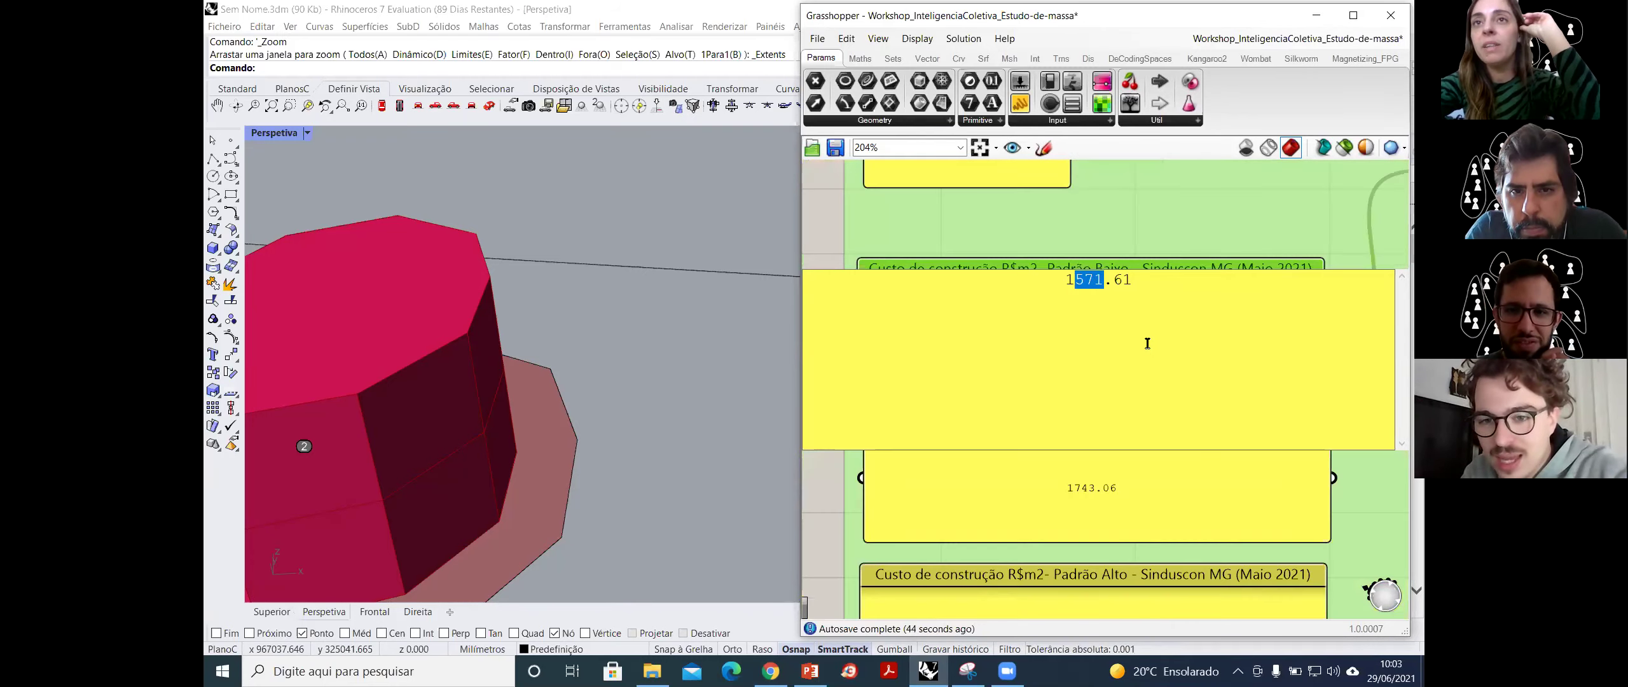
{"action": "type", "text": "179"}
{"action": "key", "text": "Return"}
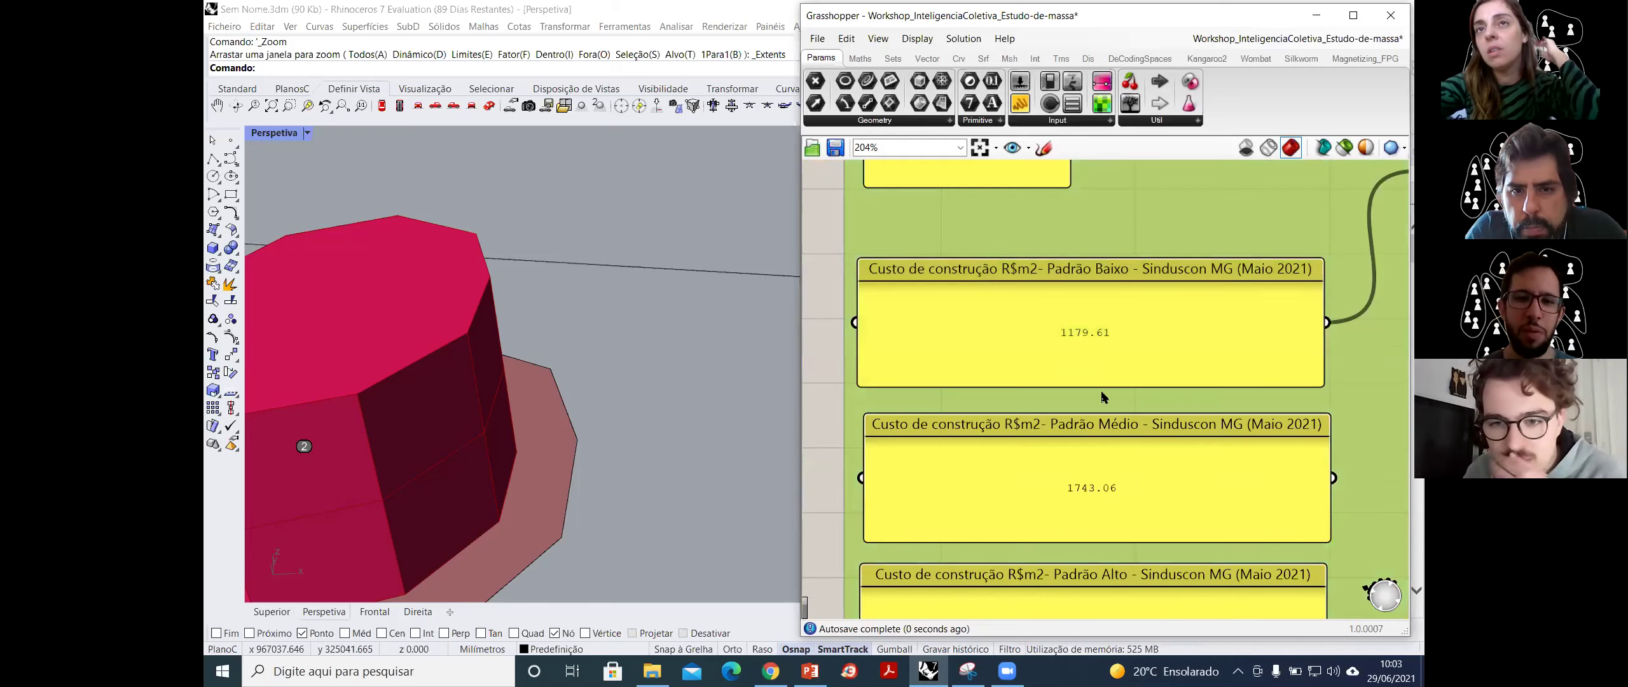
- Check the total in the "Custo da Construção R$" panel against the built area and the Padrão Baixo unit cost
{"action": "scroll", "coordinate": [1339, 314], "scroll_direction": "down", "scroll_amount": 3}
{"action": "scroll", "coordinate": [1338, 315], "scroll_direction": "up", "scroll_amount": 1}
{"action": "scroll", "coordinate": [1338, 315], "scroll_direction": "up", "scroll_amount": 3}
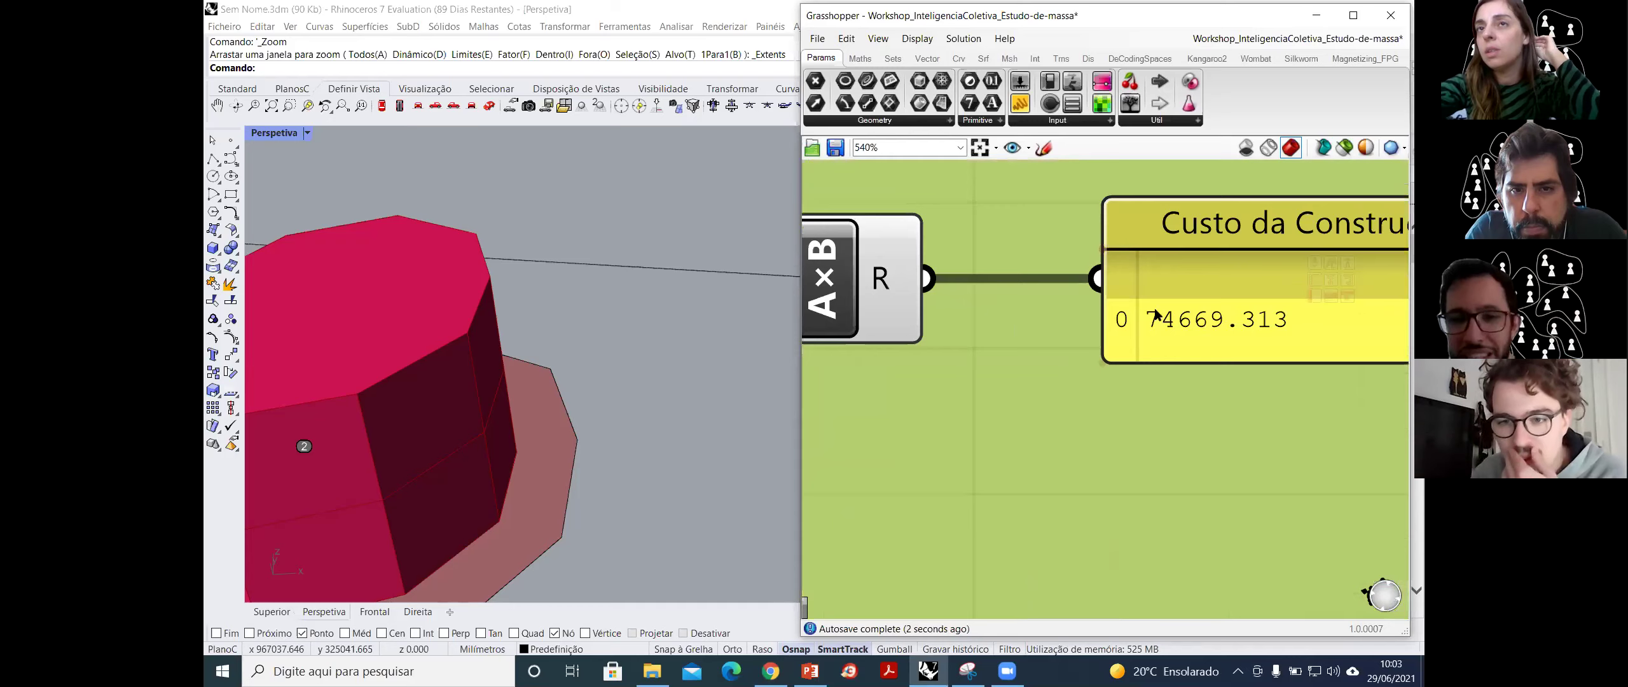
{"action": "scroll", "coordinate": [1308, 346], "scroll_direction": "down", "scroll_amount": 3}
{"action": "scroll", "coordinate": [1308, 345], "scroll_direction": "down", "scroll_amount": 2}
{"action": "scroll", "coordinate": [1033, 368], "scroll_direction": "up", "scroll_amount": 3}
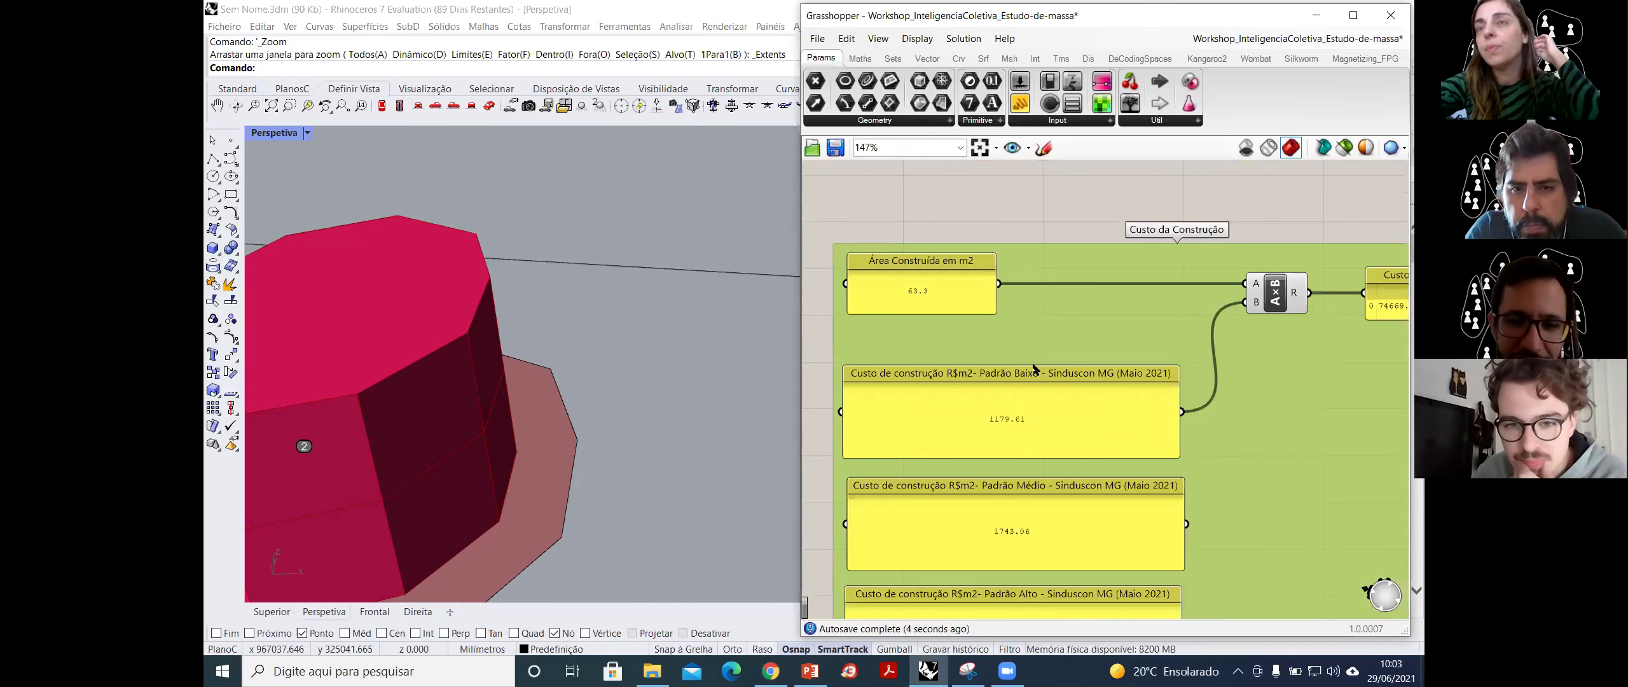
{"action": "scroll", "coordinate": [960, 341], "scroll_direction": "down", "scroll_amount": 2}
{"action": "scroll", "coordinate": [1169, 366], "scroll_direction": "up", "scroll_amount": 1}
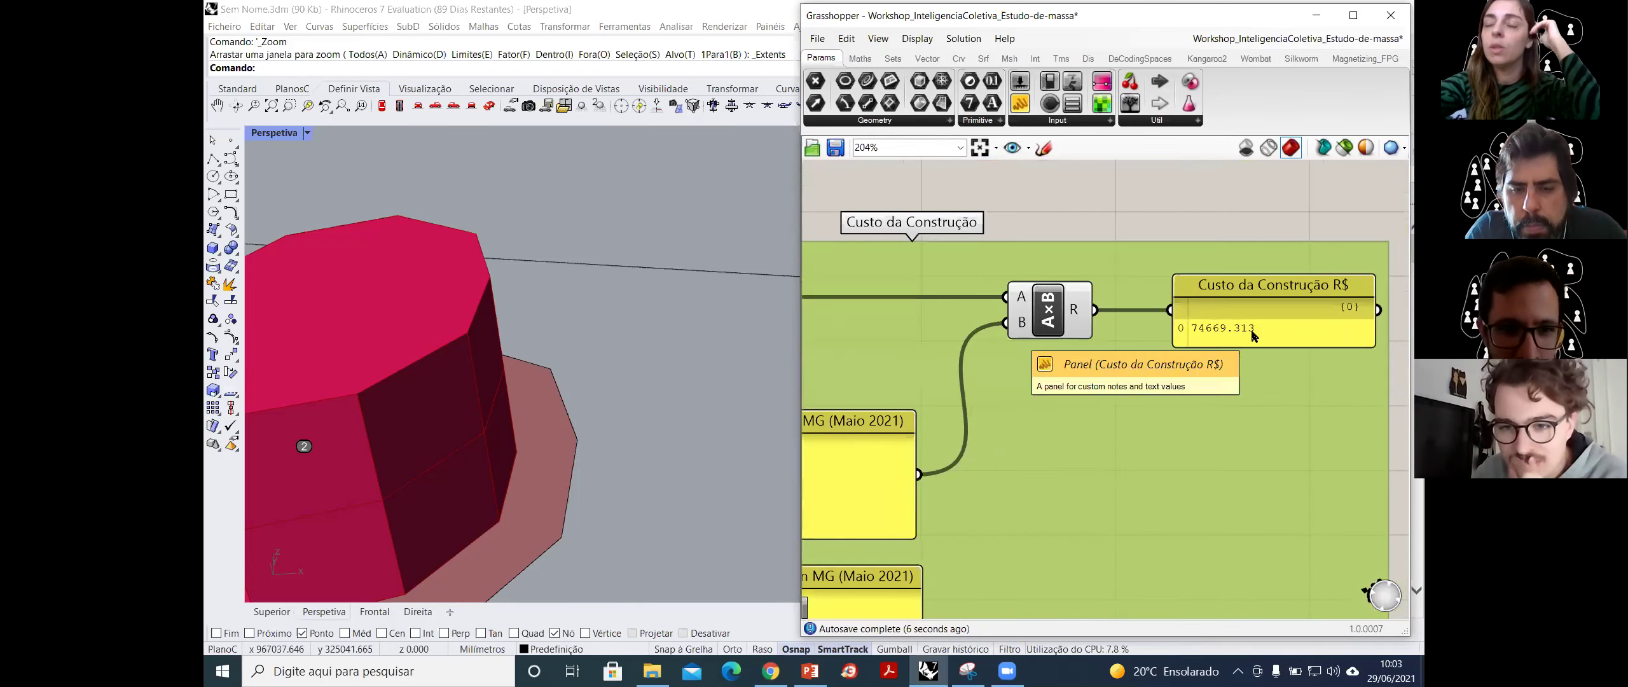
- Examine the lot's massing volume alongside the "Custo da Construção" group's built area, Sinduscon unit cost and total cost panels
{"action": "scroll", "coordinate": [1168, 370], "scroll_direction": "down", "scroll_amount": 1}
{"action": "scroll", "coordinate": [1050, 388], "scroll_direction": "up", "scroll_amount": 1}
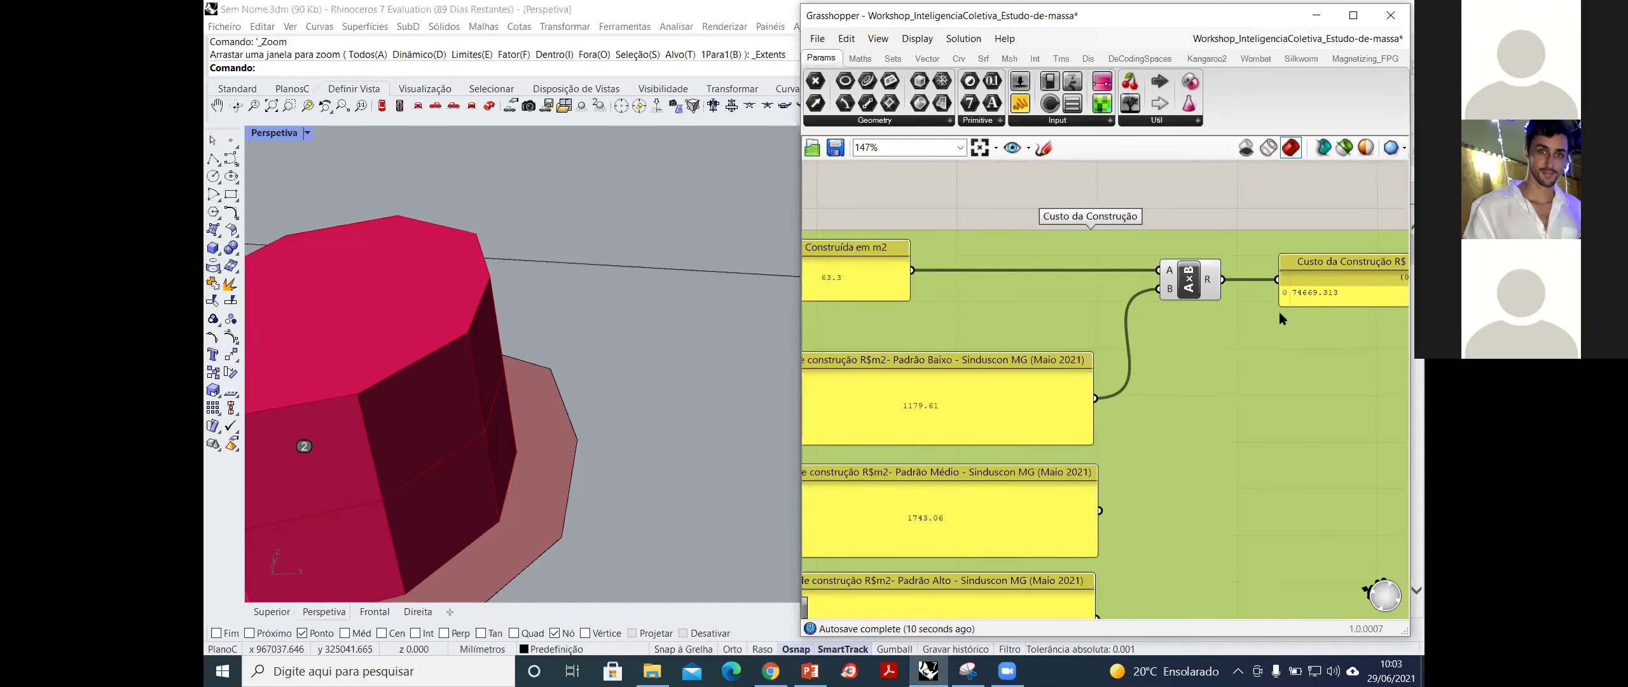
{"action": "scroll", "coordinate": [1249, 366], "scroll_direction": "down", "scroll_amount": 4}
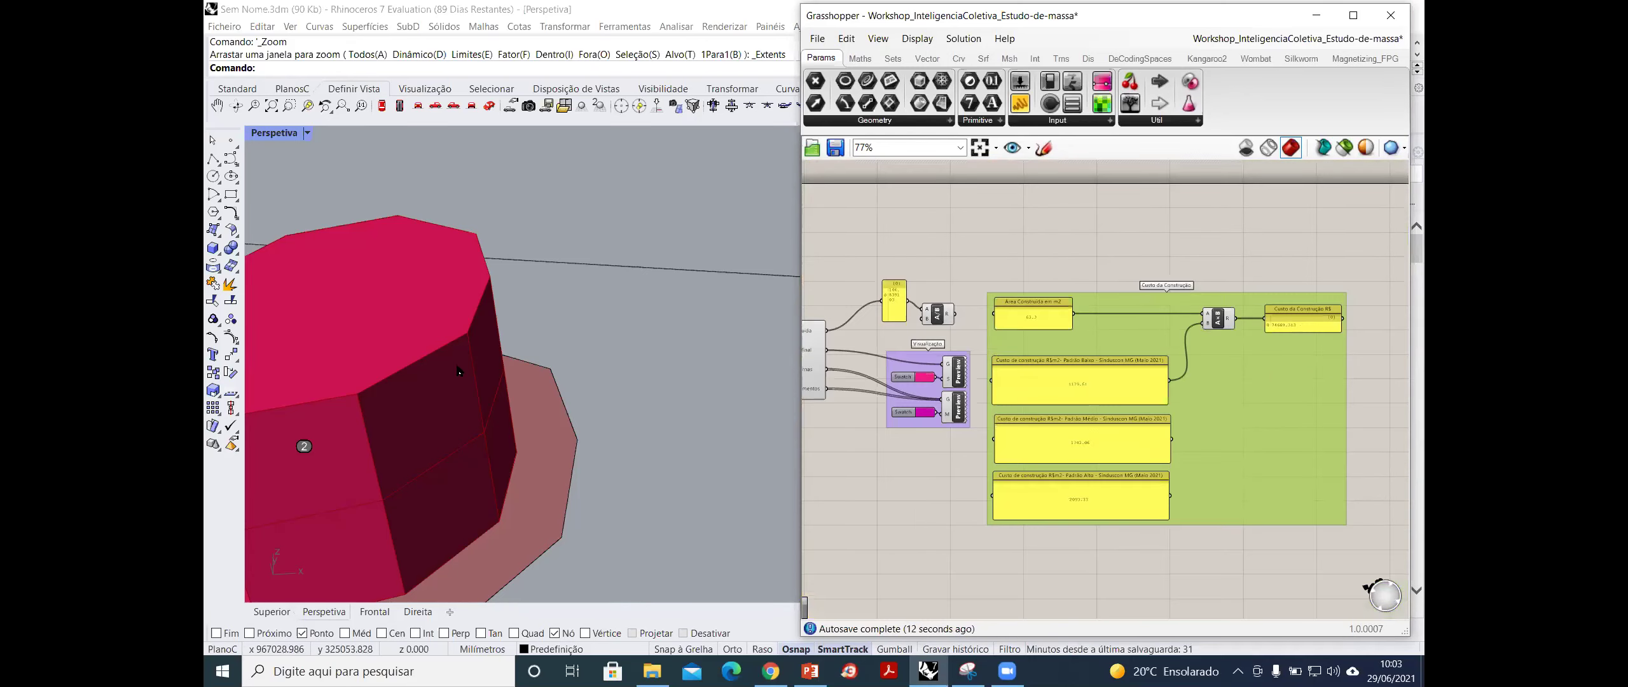
{"action": "scroll", "coordinate": [457, 371], "scroll_direction": "down", "scroll_amount": 5}
{"action": "scroll", "coordinate": [635, 382], "scroll_direction": "up", "scroll_amount": 2}
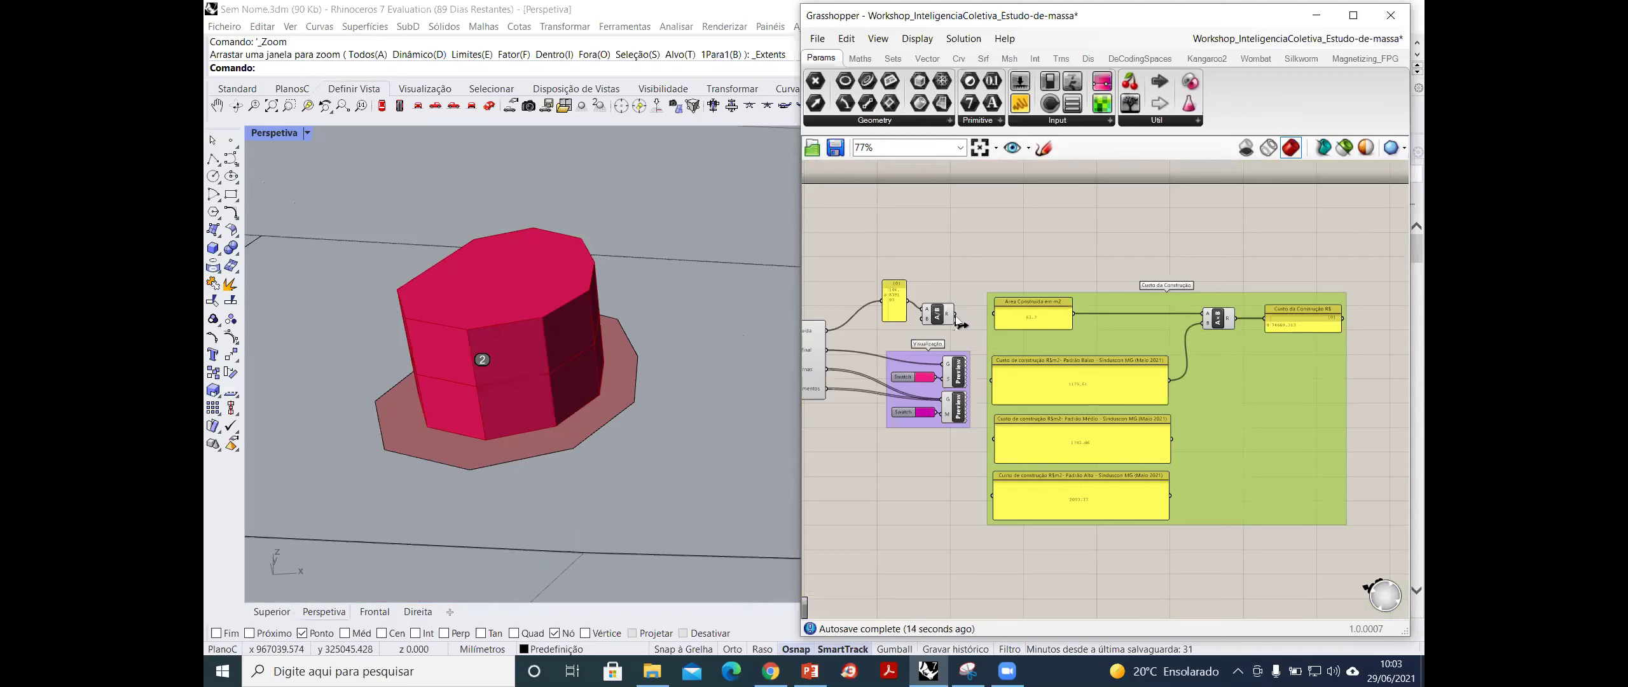
{"action": "scroll", "coordinate": [909, 316], "scroll_direction": "up", "scroll_amount": 2}
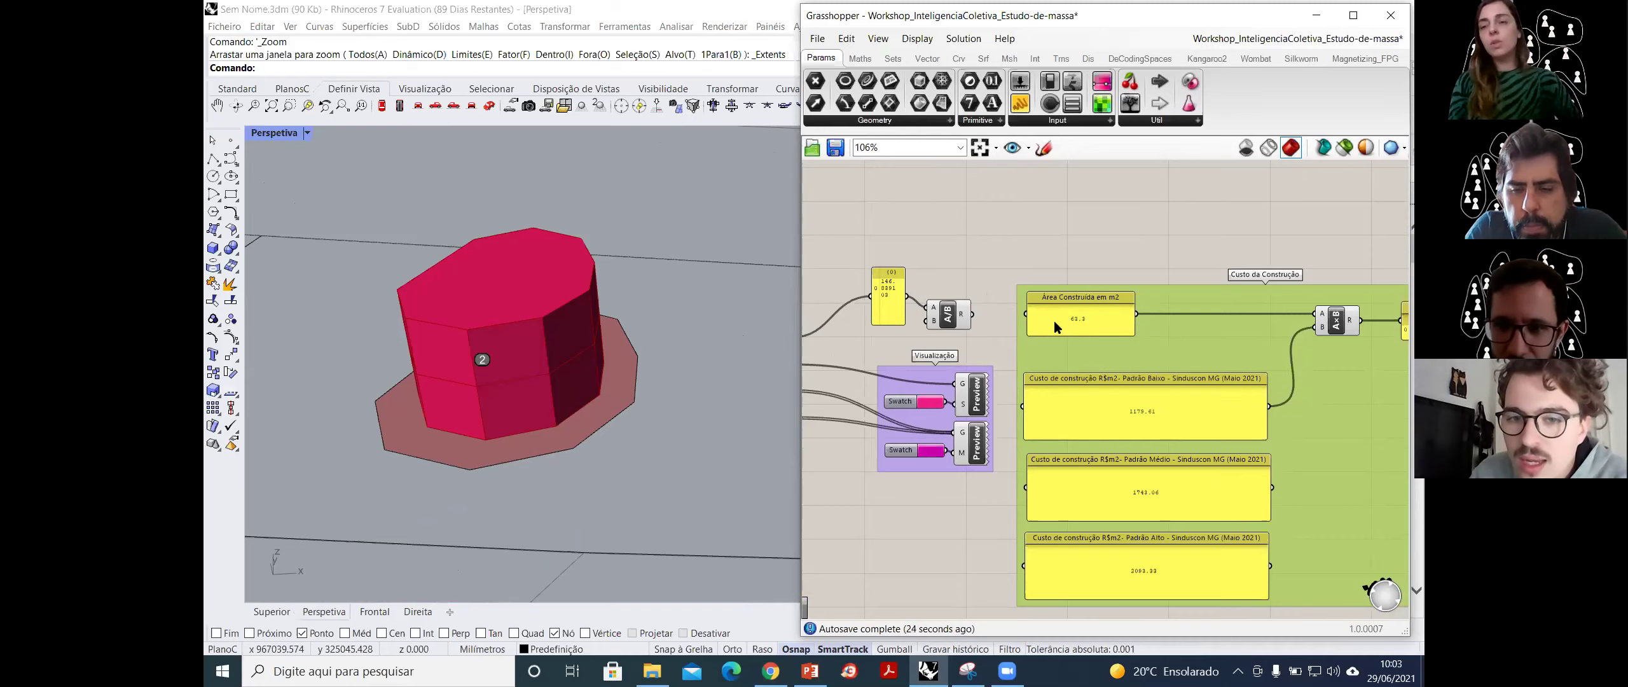
{"action": "scroll", "coordinate": [1052, 321], "scroll_direction": "down", "scroll_amount": 5}
{"action": "scroll", "coordinate": [742, 329], "scroll_direction": "up", "scroll_amount": 4}
{"action": "scroll", "coordinate": [883, 306], "scroll_direction": "up", "scroll_amount": 6}
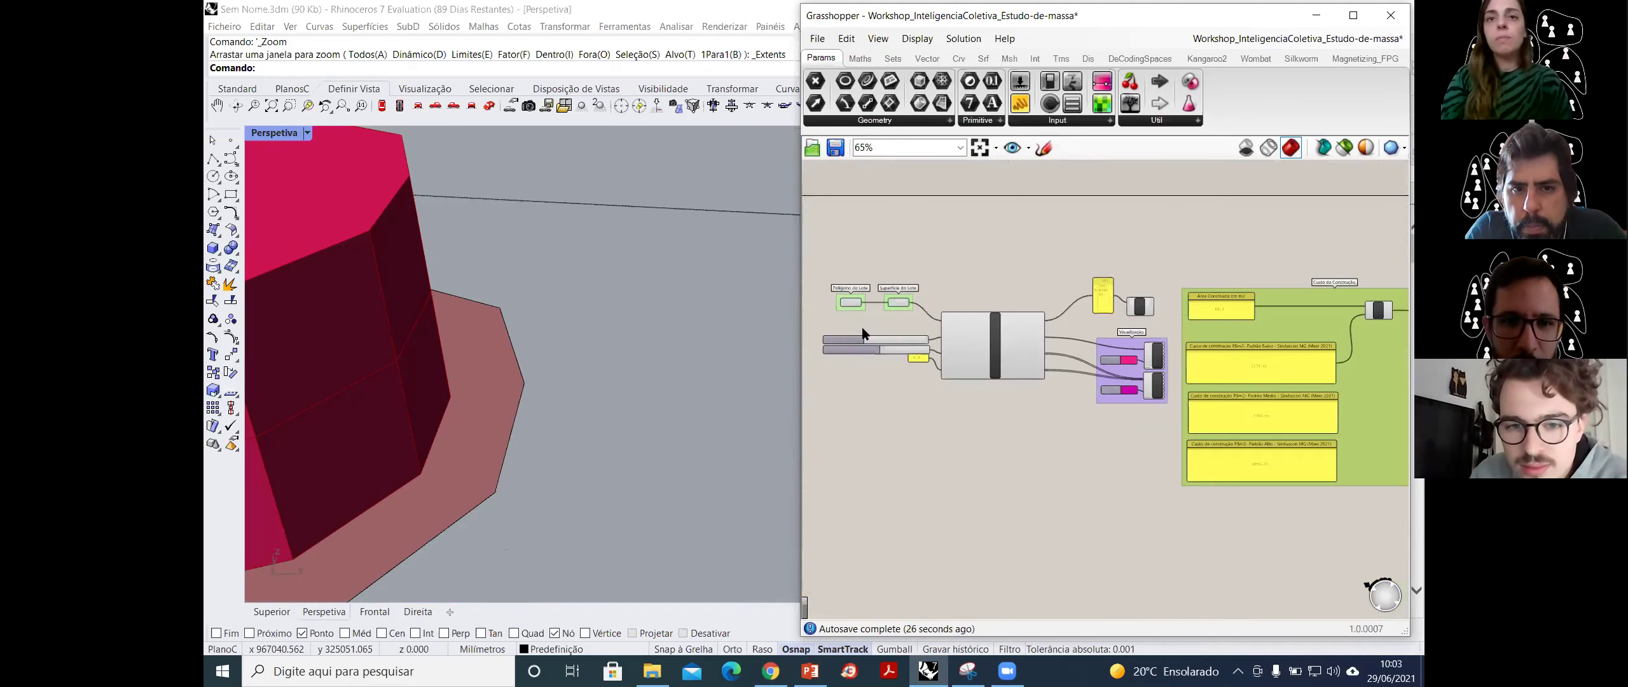
{"action": "scroll", "coordinate": [885, 305], "scroll_direction": "down", "scroll_amount": 4}
{"action": "right_click_drag", "start_coordinate": [1399, 298], "coordinate": [1337, 309]}
{"action": "scroll", "coordinate": [1338, 309], "scroll_direction": "up", "scroll_amount": 3}
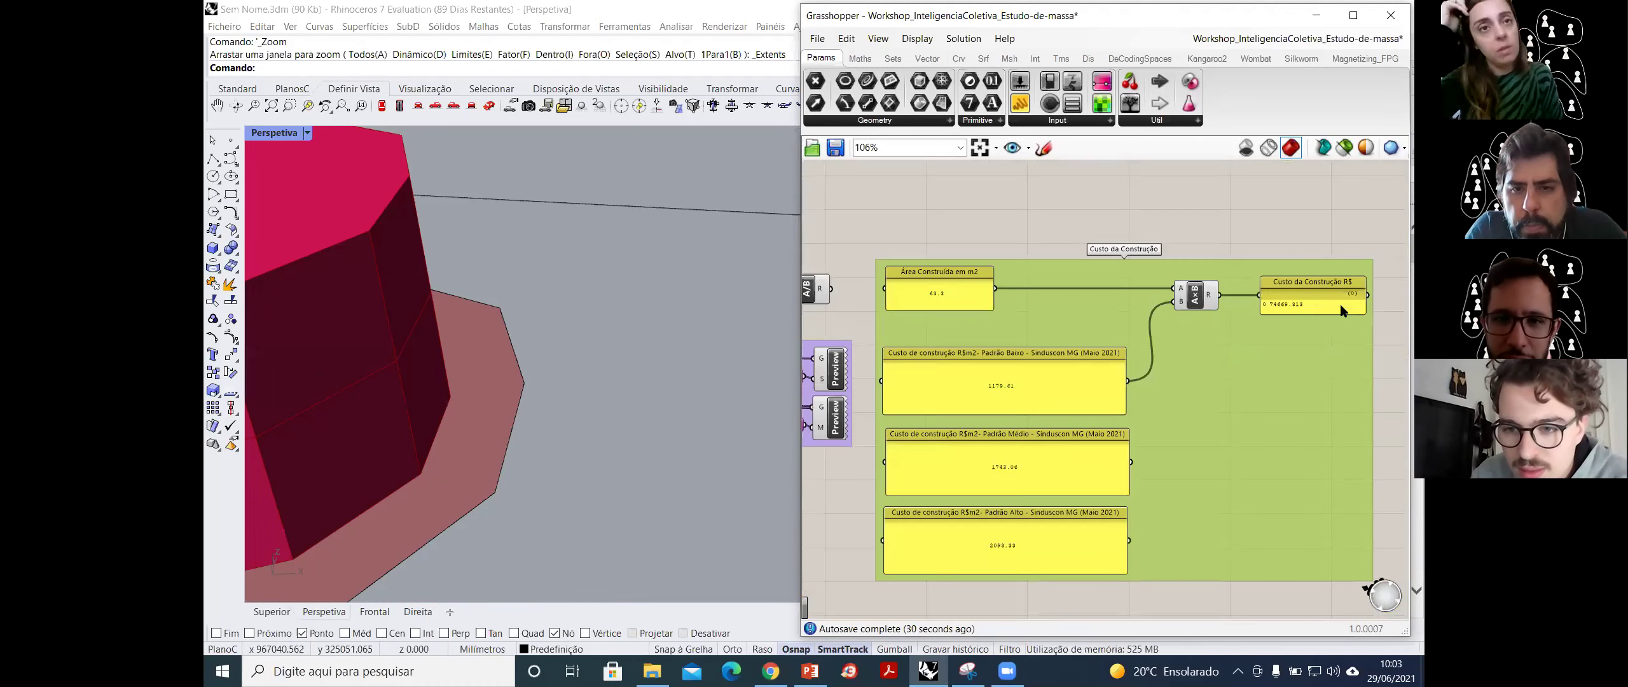
{"action": "scroll", "coordinate": [1037, 297], "scroll_direction": "down", "scroll_amount": 2}
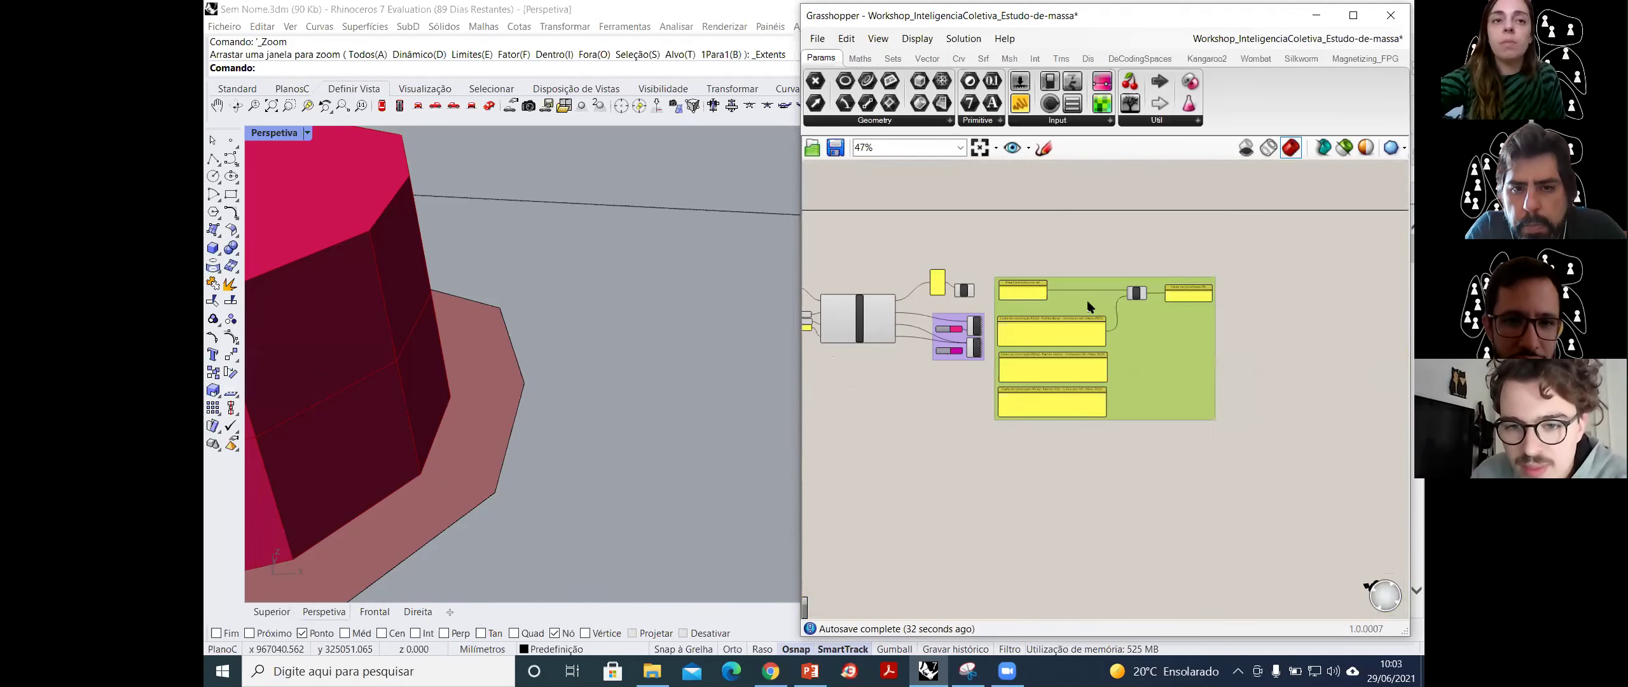
{"action": "scroll", "coordinate": [1091, 308], "scroll_direction": "up", "scroll_amount": 2}
{"action": "scroll", "coordinate": [1114, 313], "scroll_direction": "up", "scroll_amount": 1}
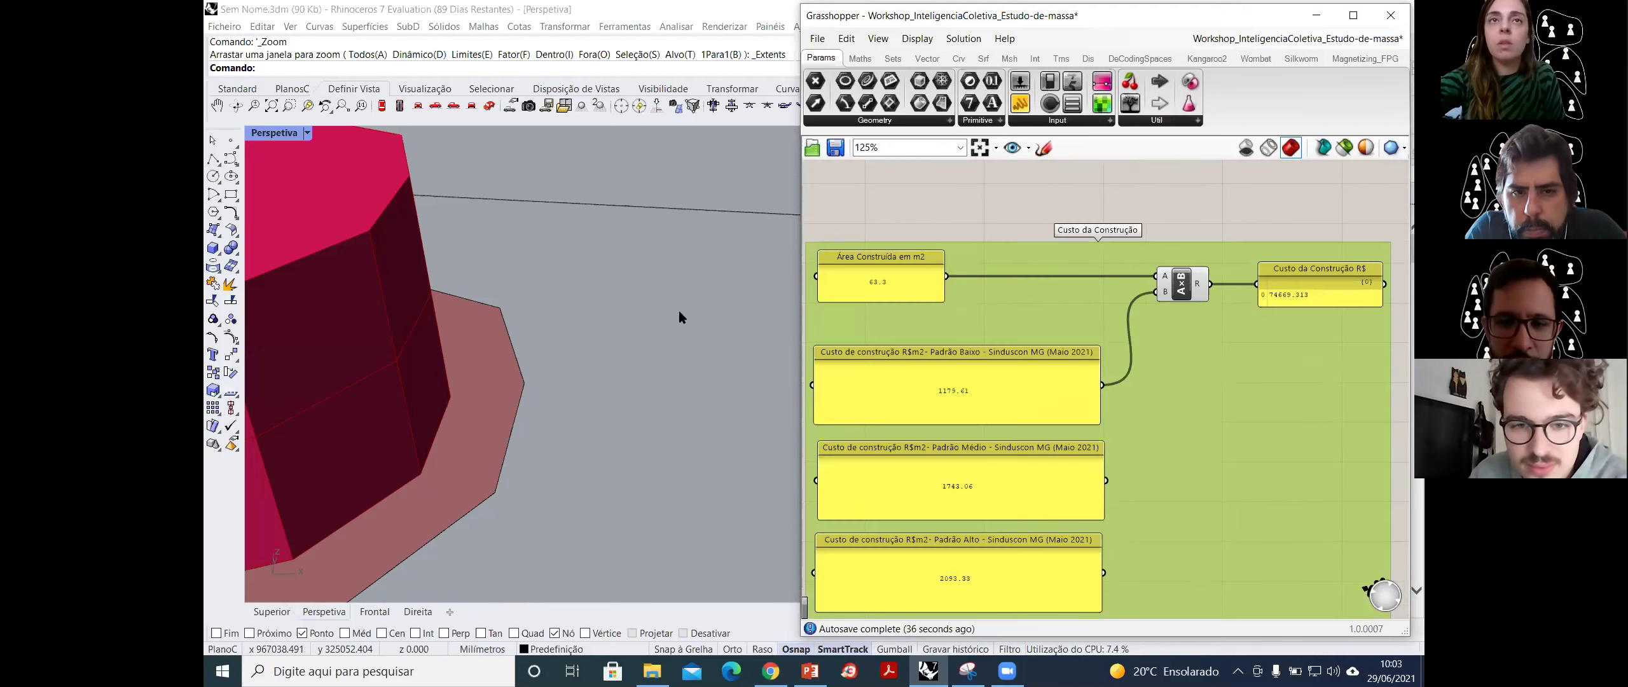
{"action": "scroll", "coordinate": [569, 371], "scroll_direction": "down", "scroll_amount": 3}
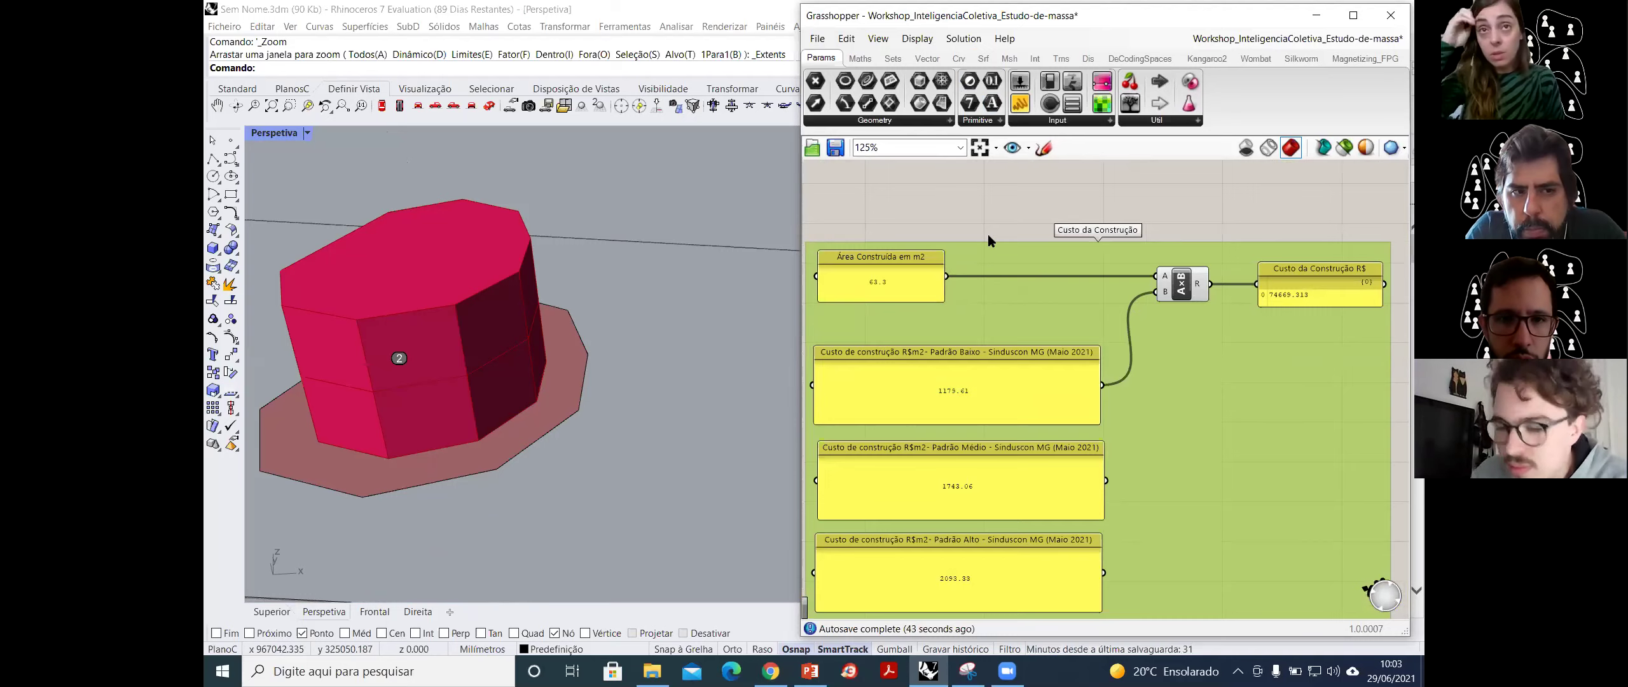
- Check the options of the "Polígono do Lote" curve parameter, then save the Grasshopper definition
{"action": "scroll", "coordinate": [1062, 341], "scroll_direction": "down", "scroll_amount": 10}
{"action": "scroll", "coordinate": [932, 330], "scroll_direction": "up", "scroll_amount": 10}
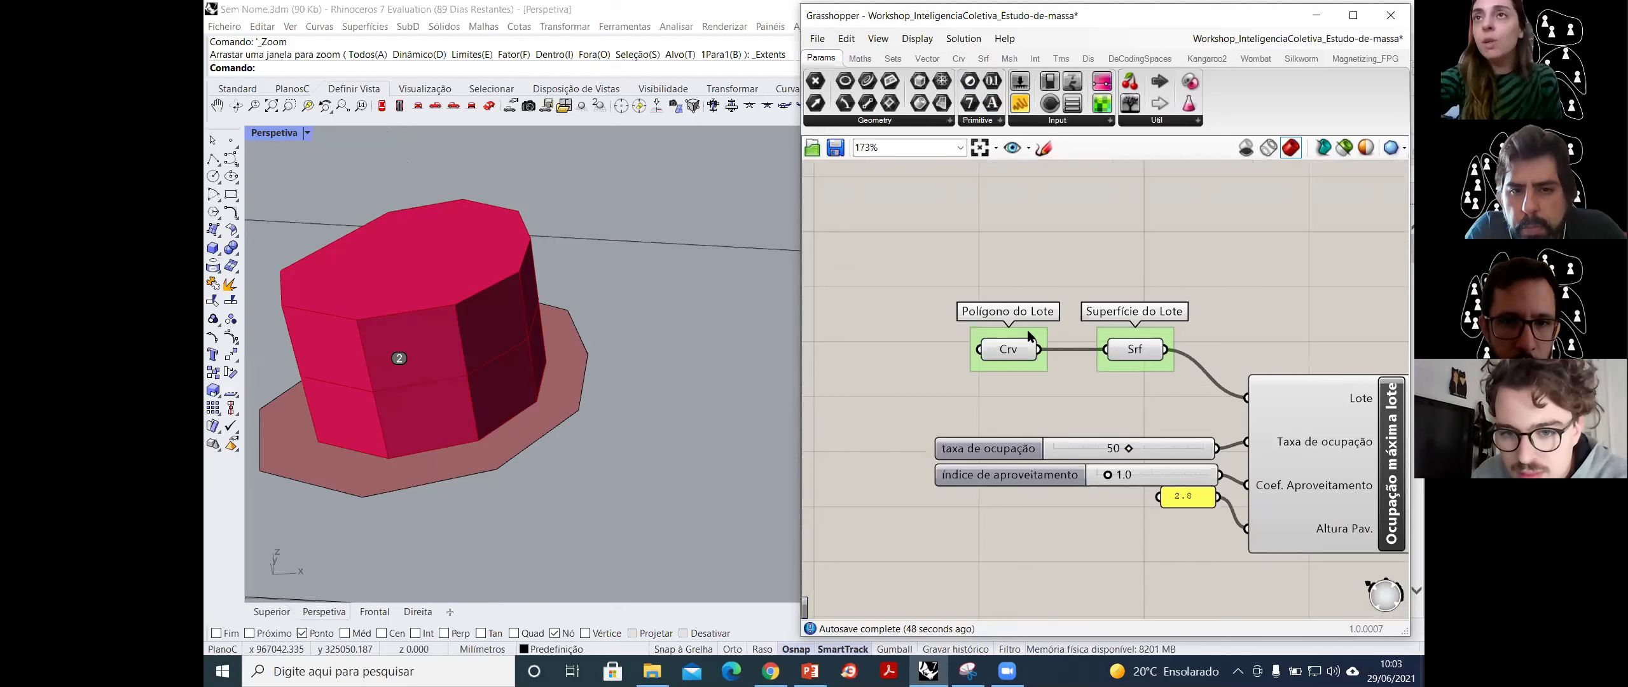
{"action": "scroll", "coordinate": [1028, 335], "scroll_direction": "up", "scroll_amount": 3}
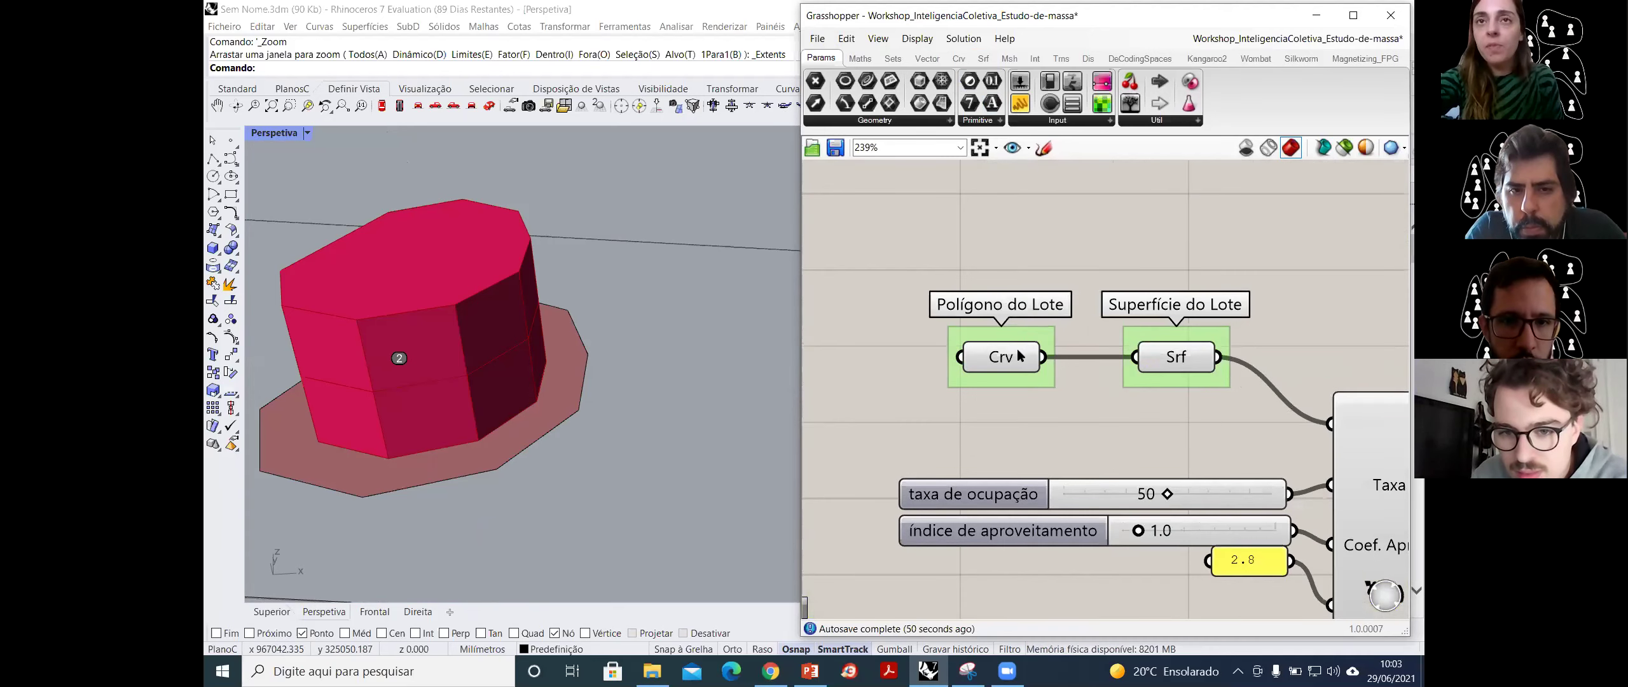
{"action": "right_click", "coordinate": [989, 368]}
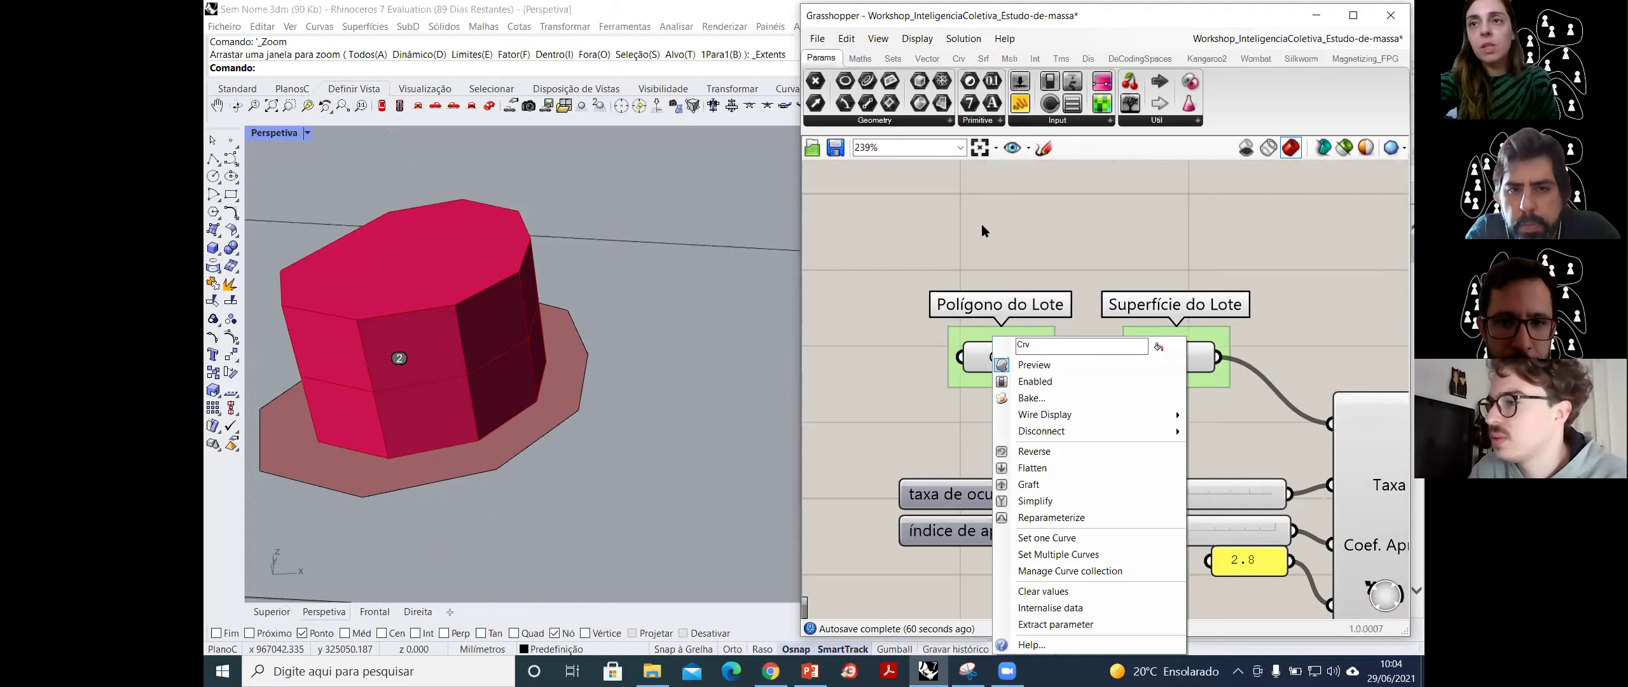
{"action": "left_click", "coordinate": [972, 191]}
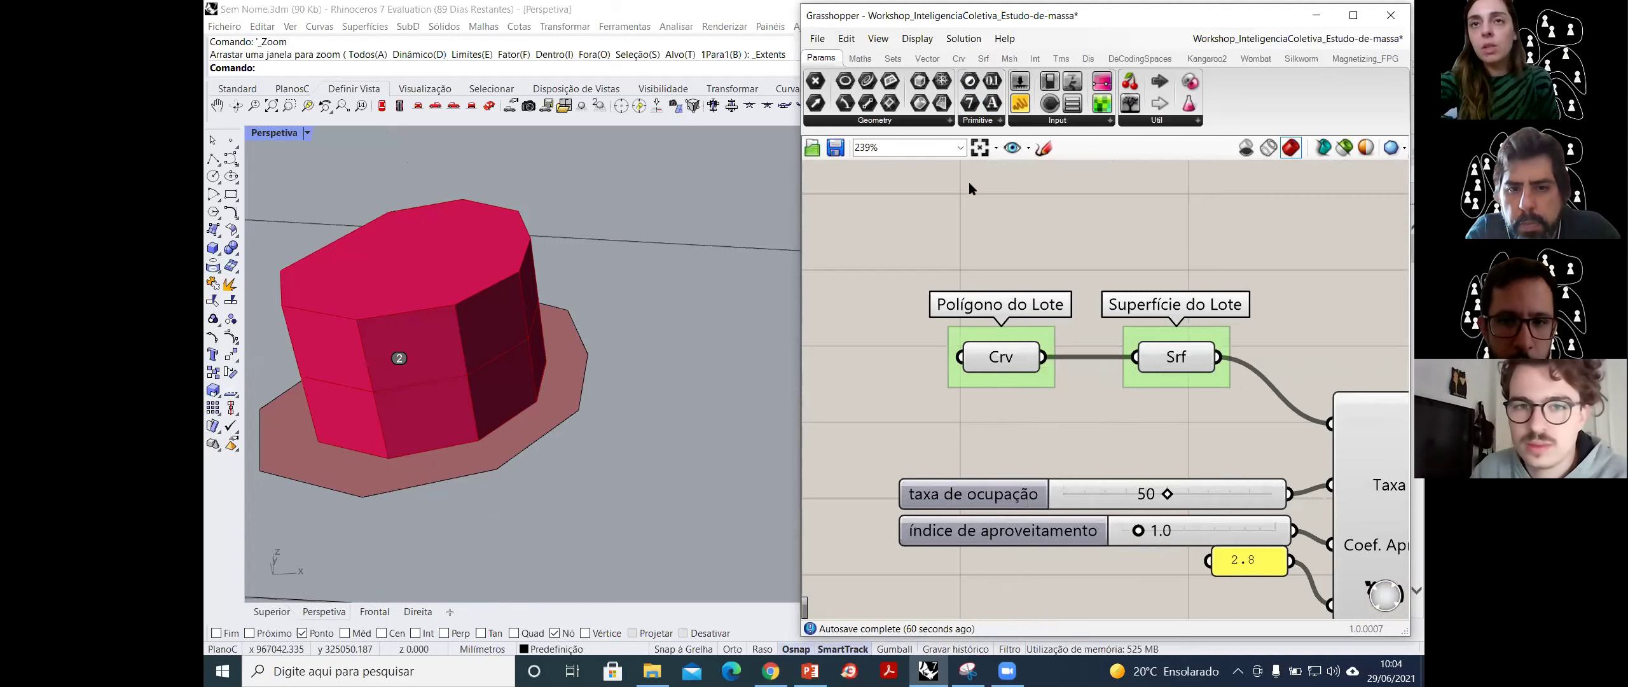
{"action": "left_click", "coordinate": [817, 41]}
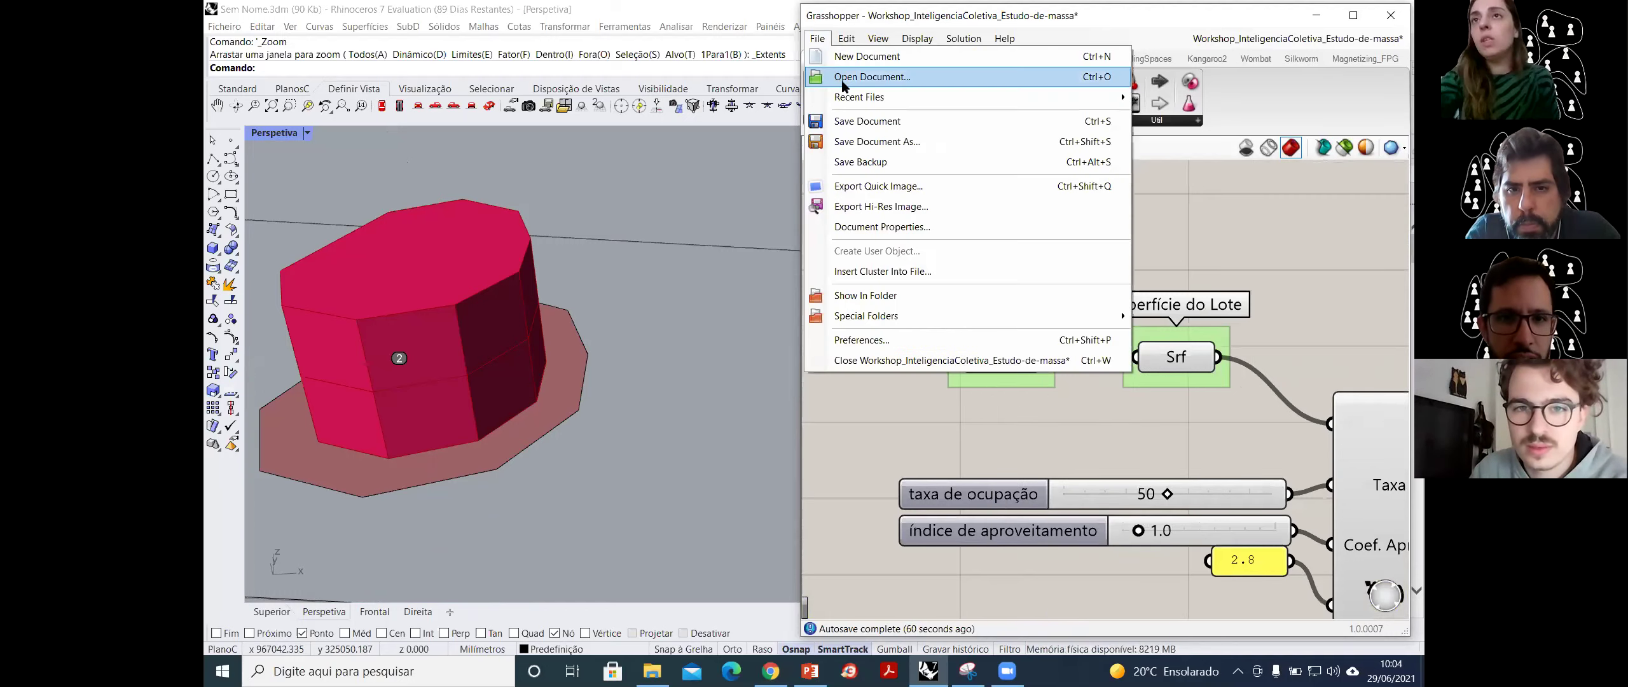
{"action": "left_click", "coordinate": [865, 125]}
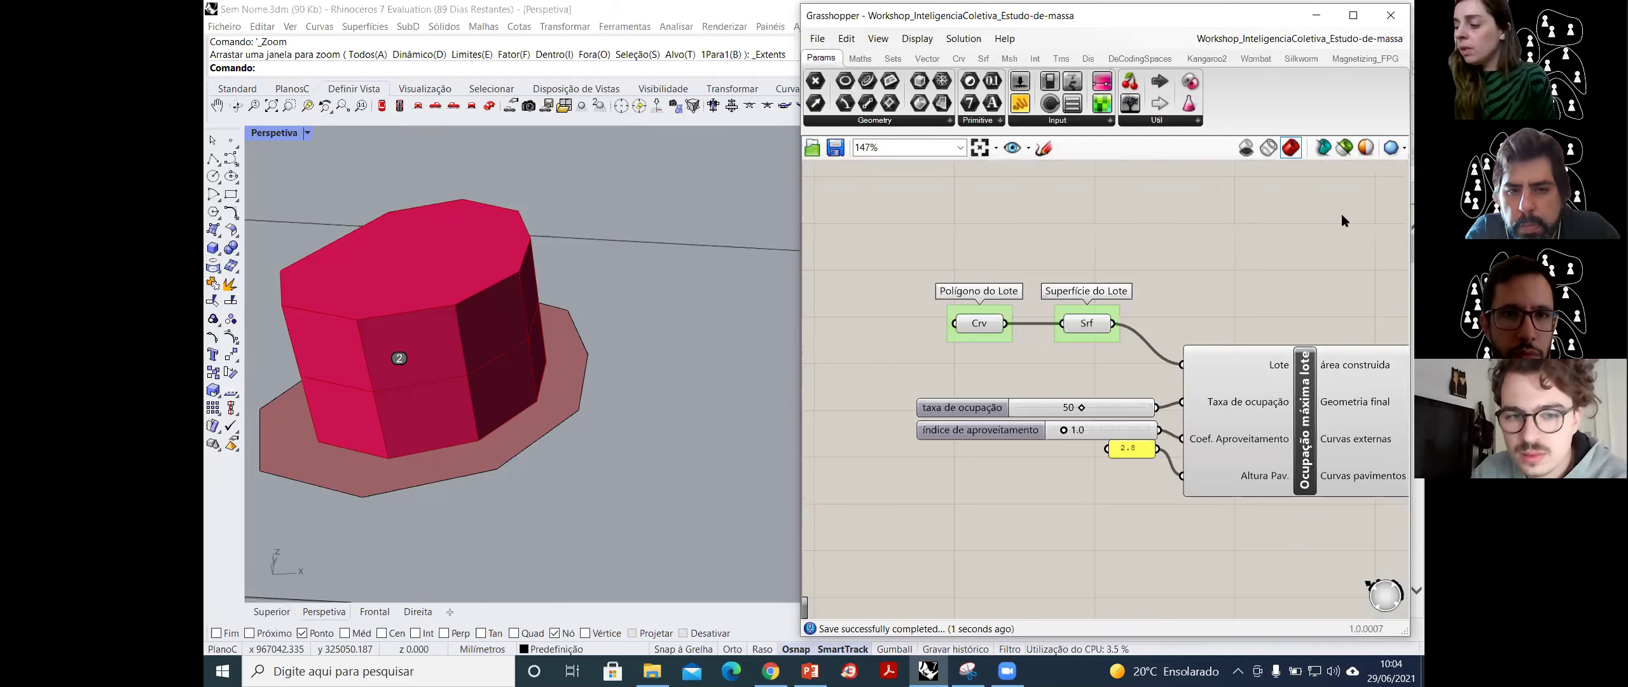
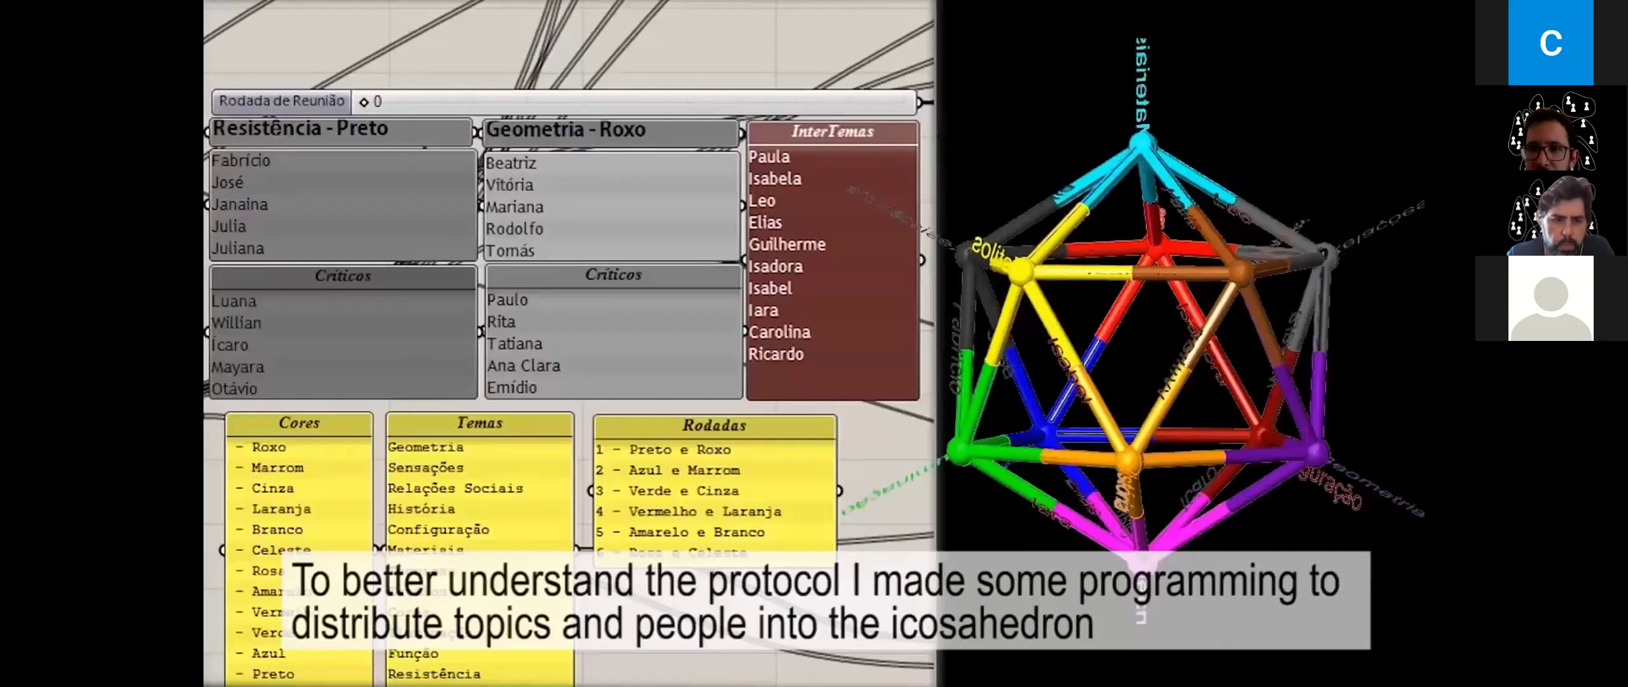
{"action": "left_click_drag", "start_coordinate": [611, 665], "coordinate": [909, 666]}
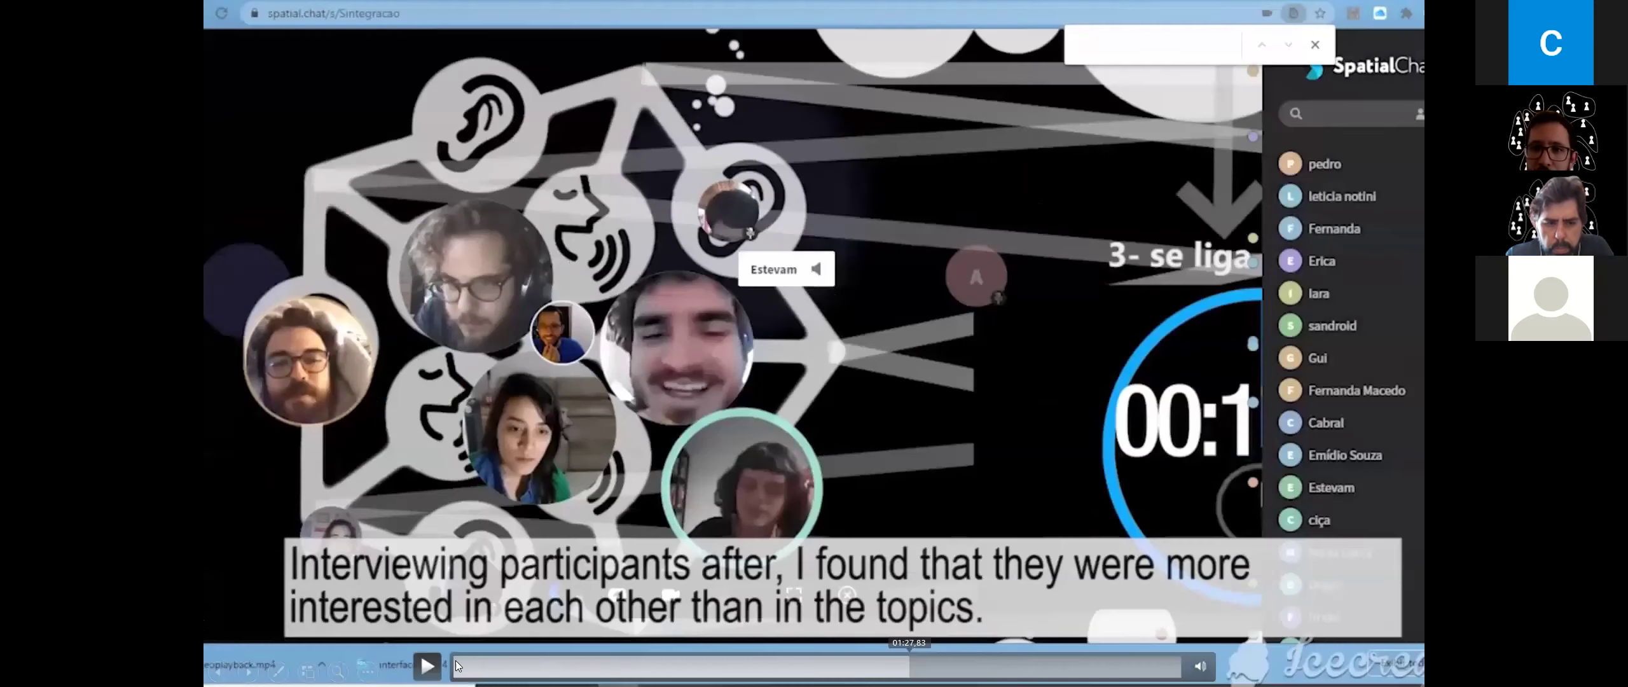
{"action": "key", "text": "space"}
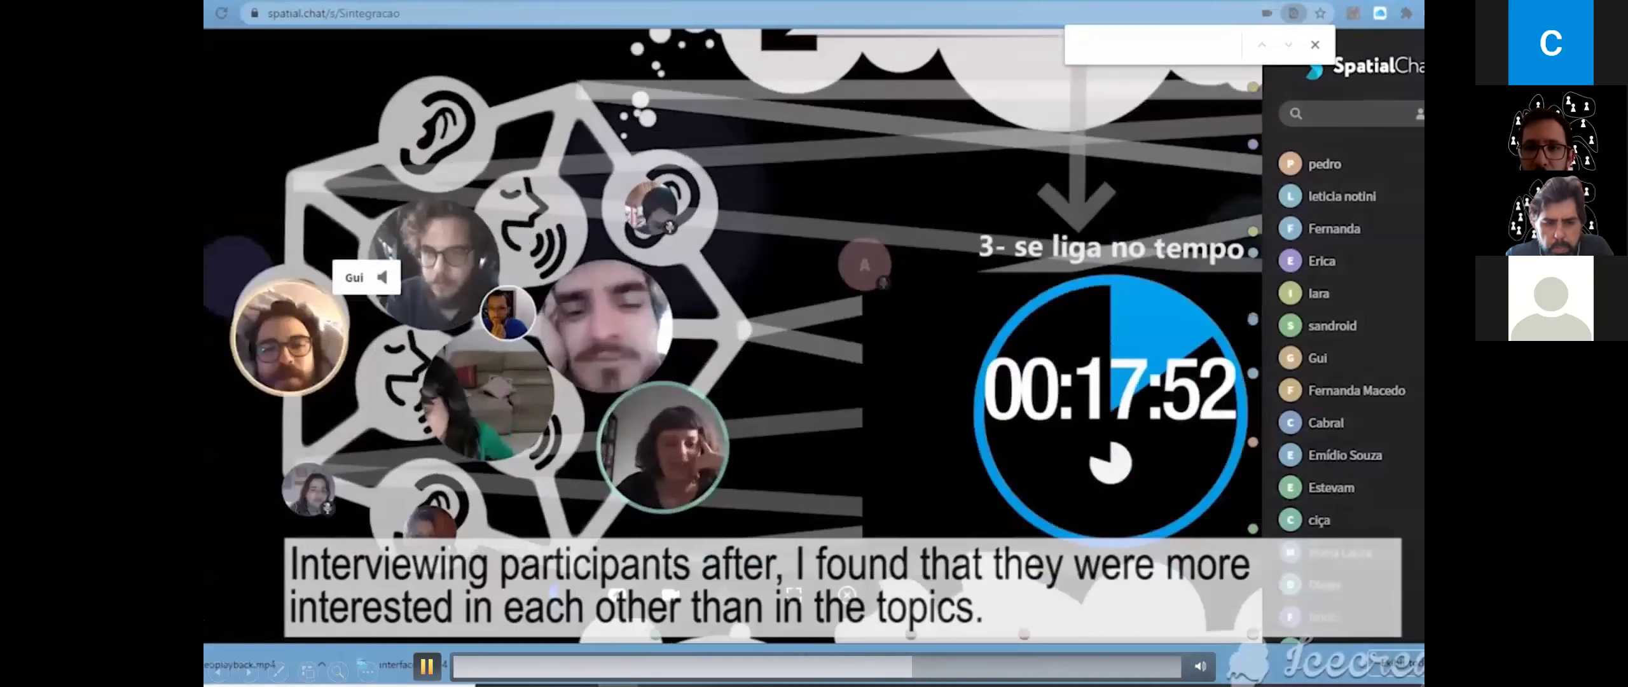
{"action": "key", "text": "space"}
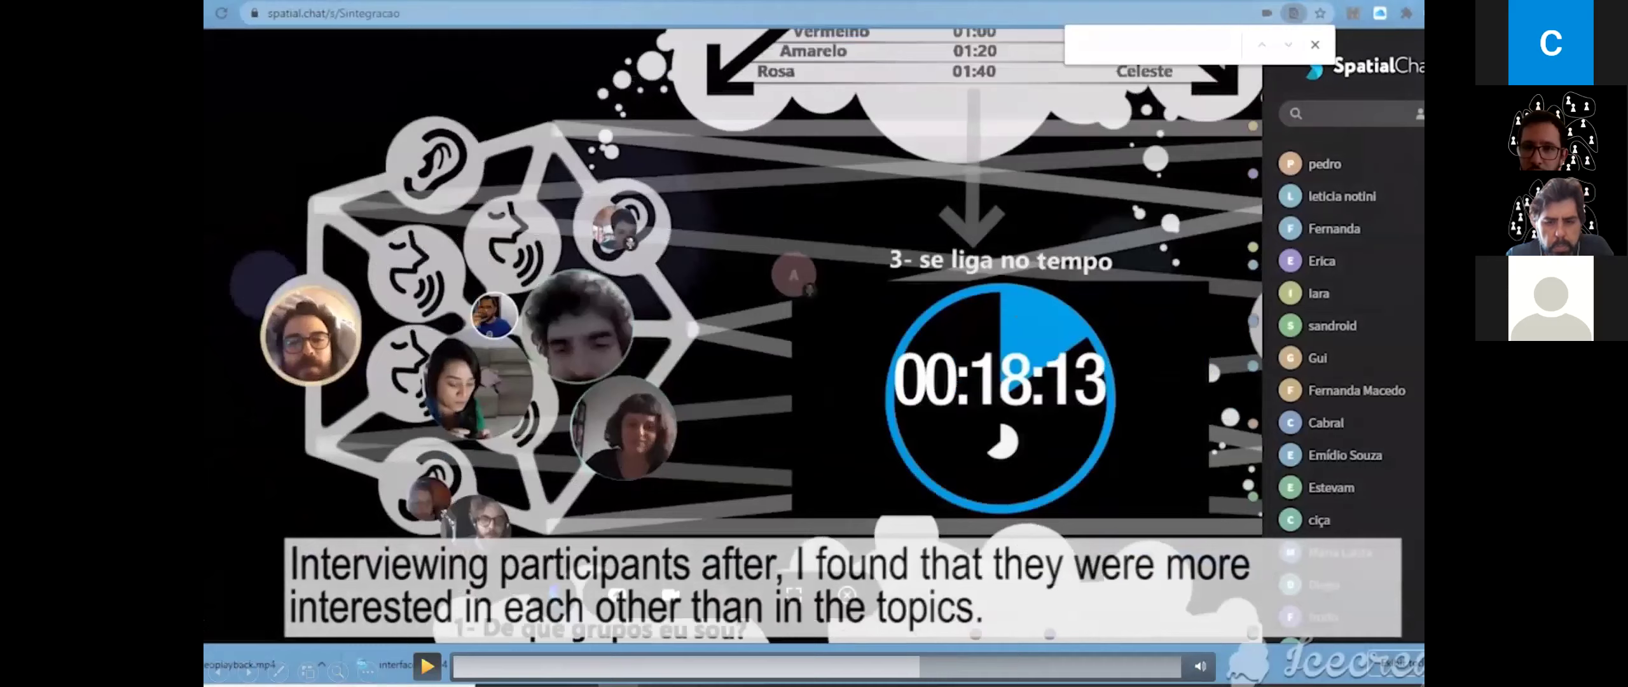
{"action": "key", "text": "space"}
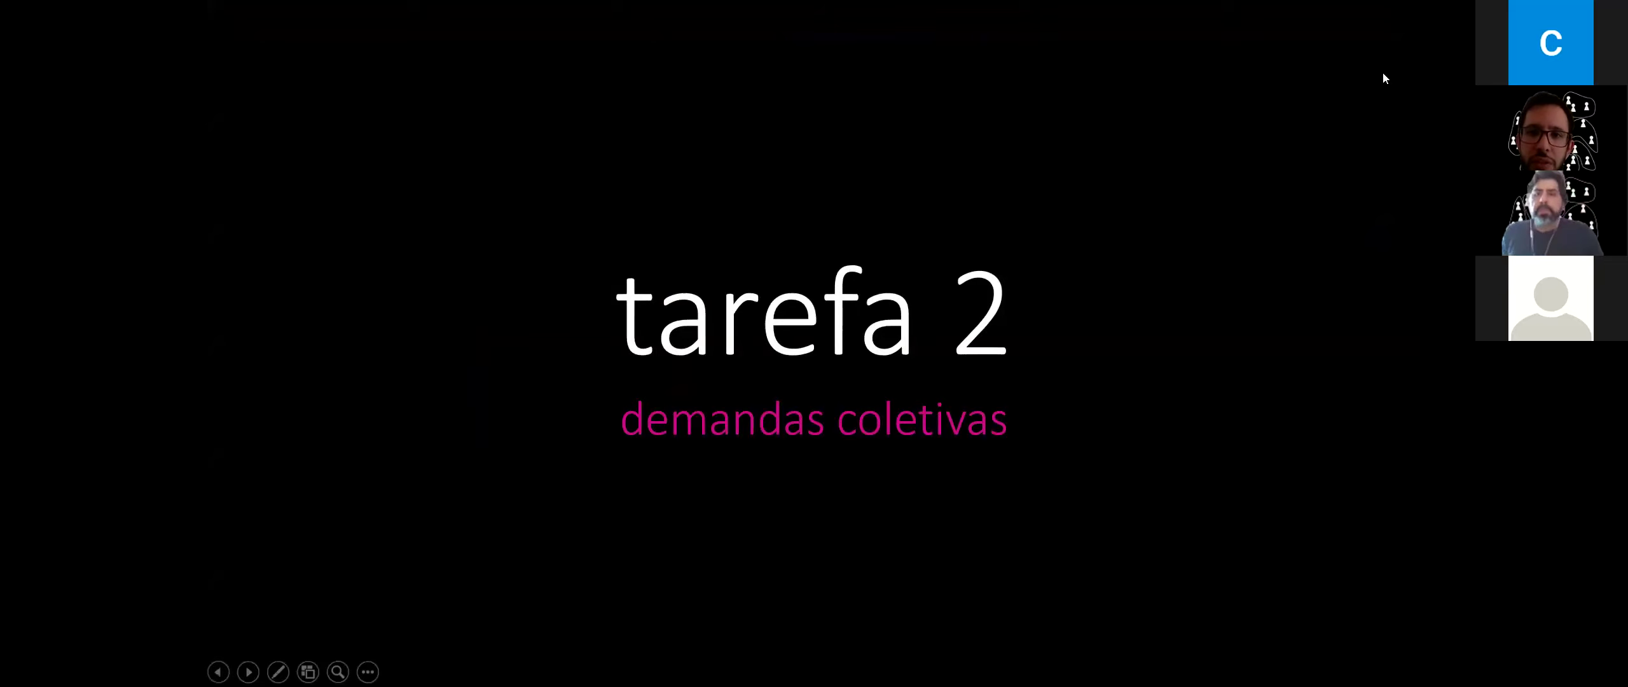
{"action": "left_click", "coordinate": [1207, 151]}
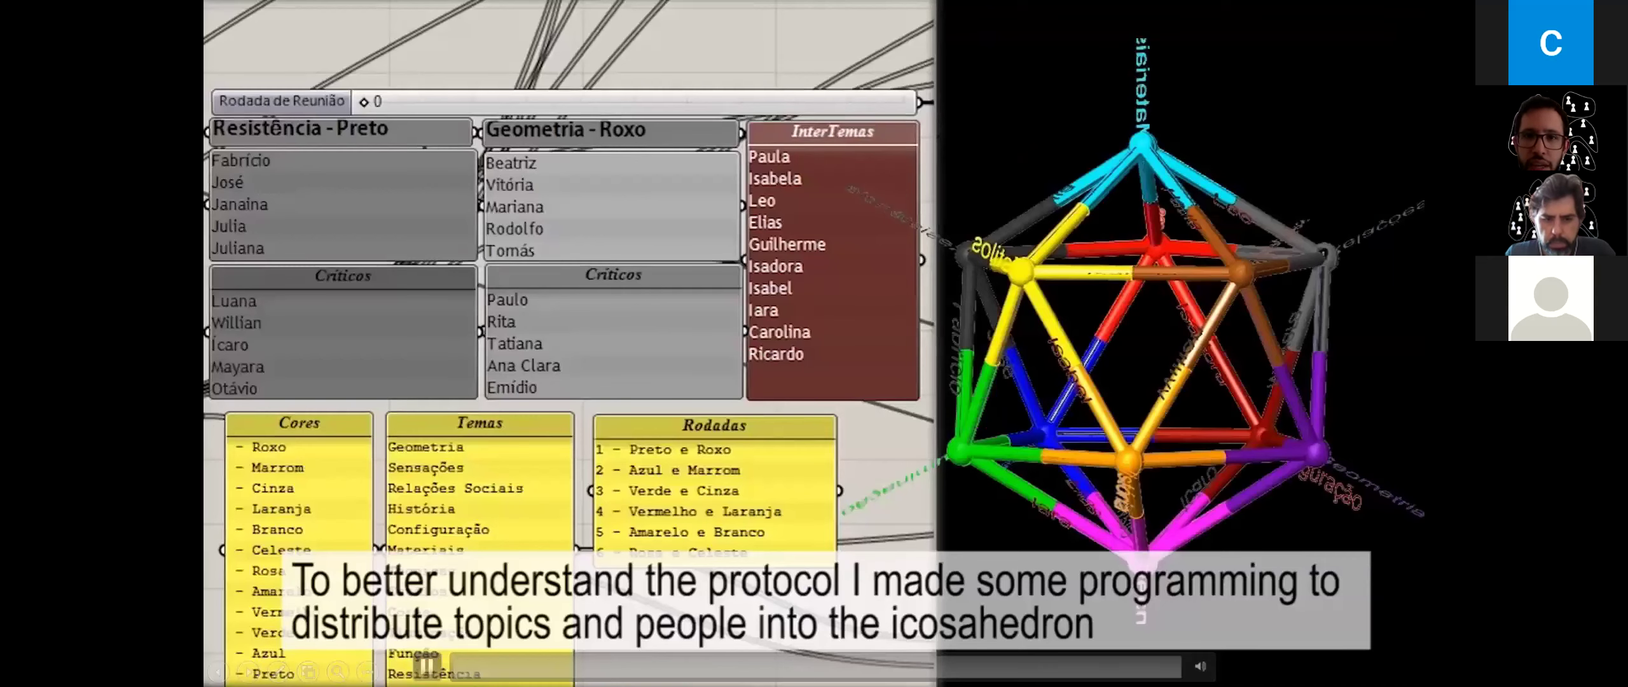
{"action": "left_click", "coordinate": [1029, 664]}
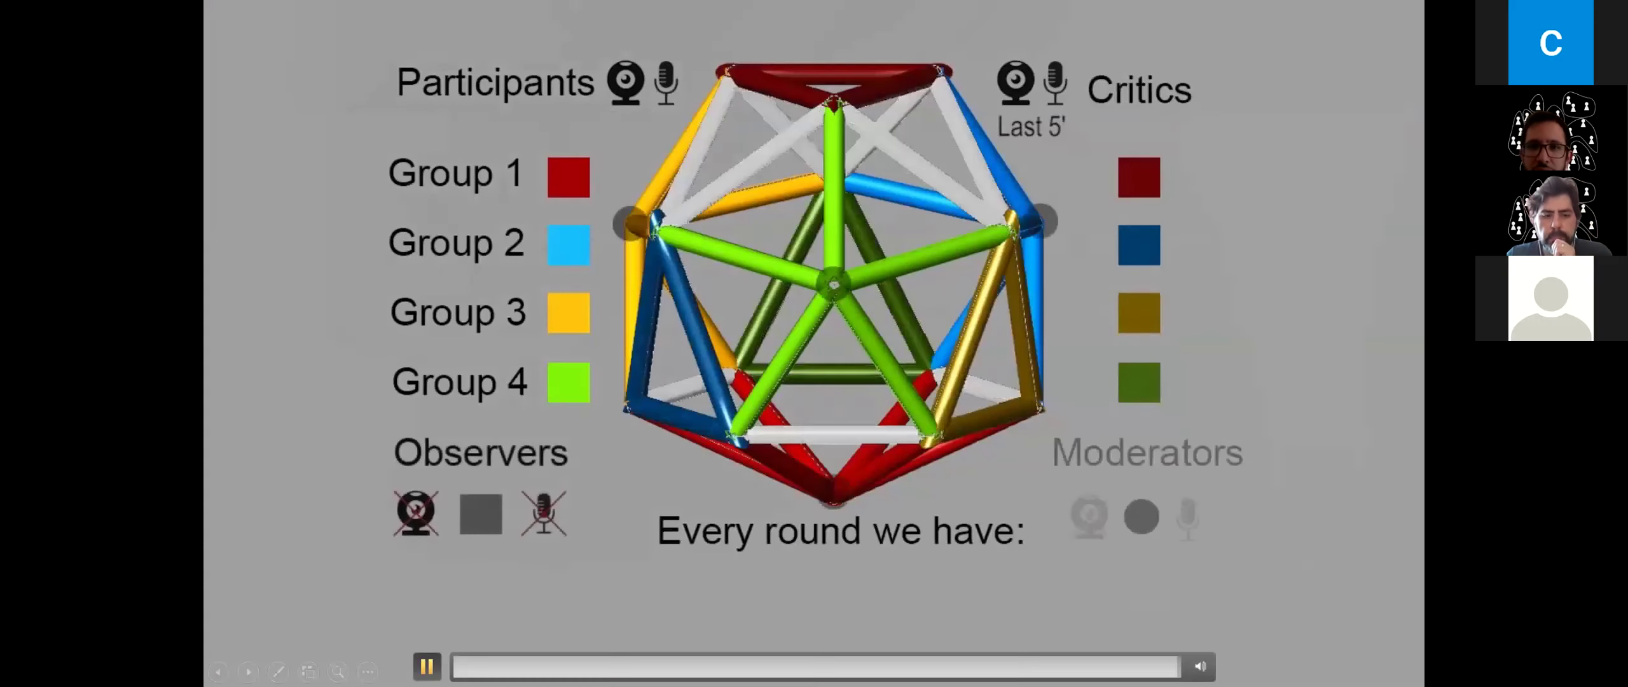
{"action": "left_click", "coordinate": [426, 665]}
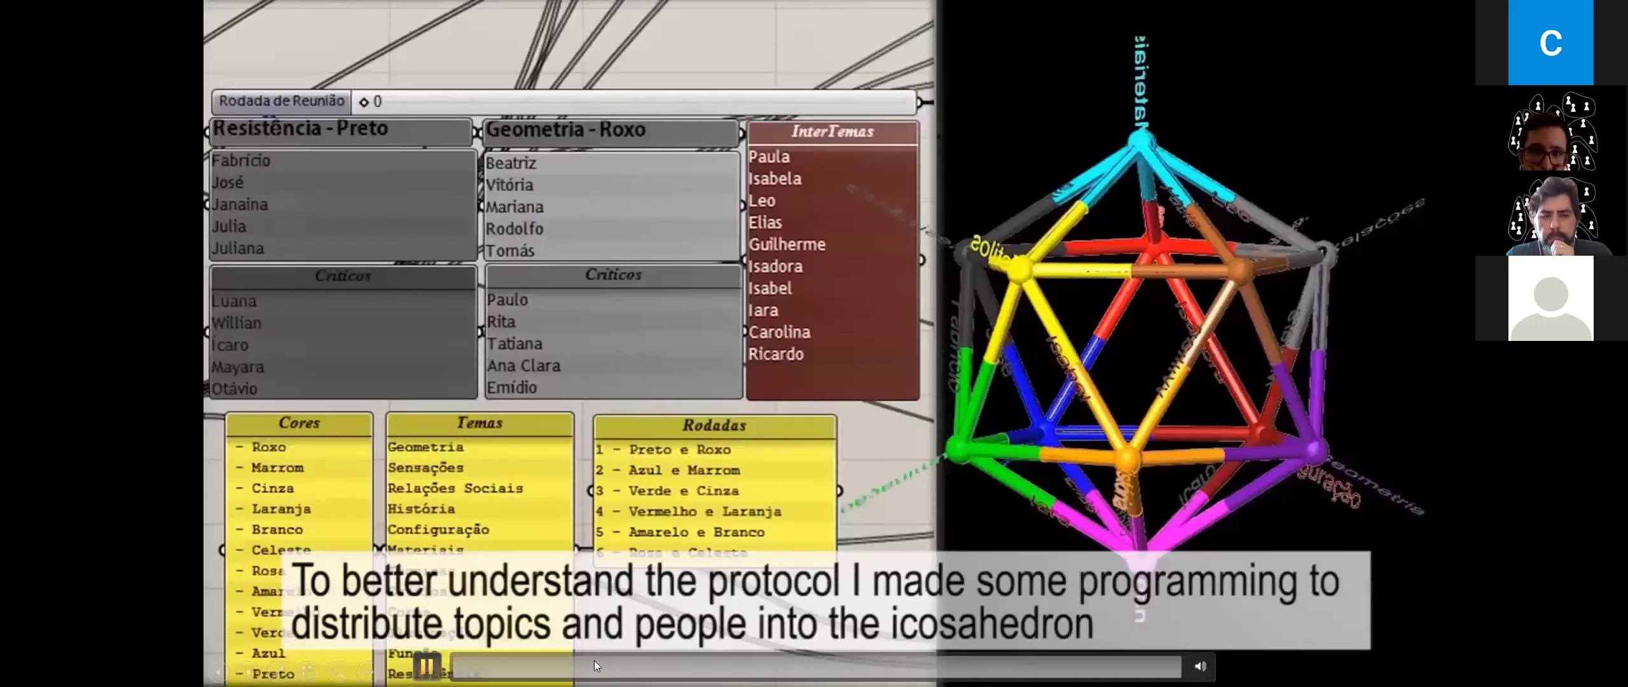
{"action": "left_click", "coordinate": [1167, 665]}
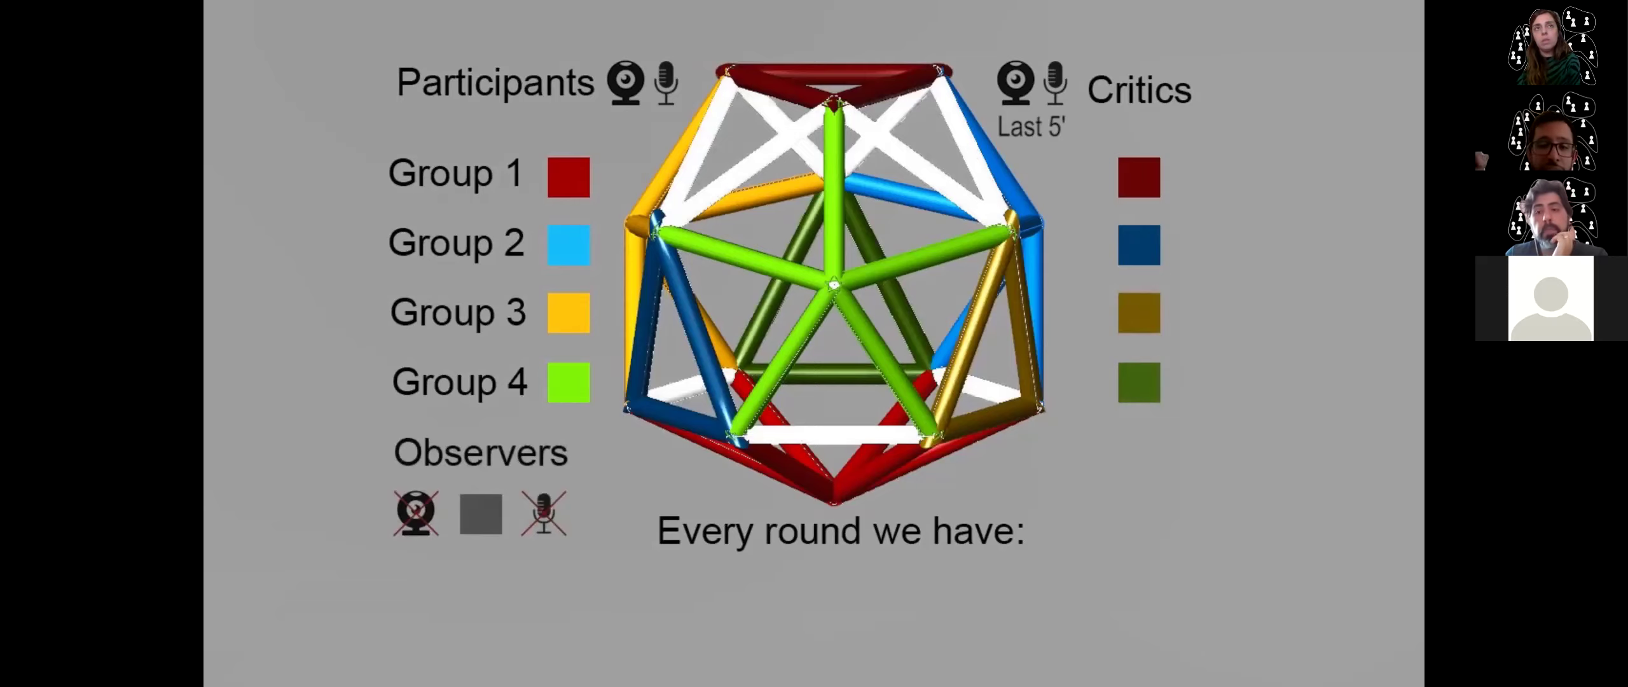
- Examine the bubble clustering simulation over the numbered lots together with its force sliders and Boolean toggles in the Grasshopper definition
{"action": "mouse_move", "coordinate": [1038, 181]}
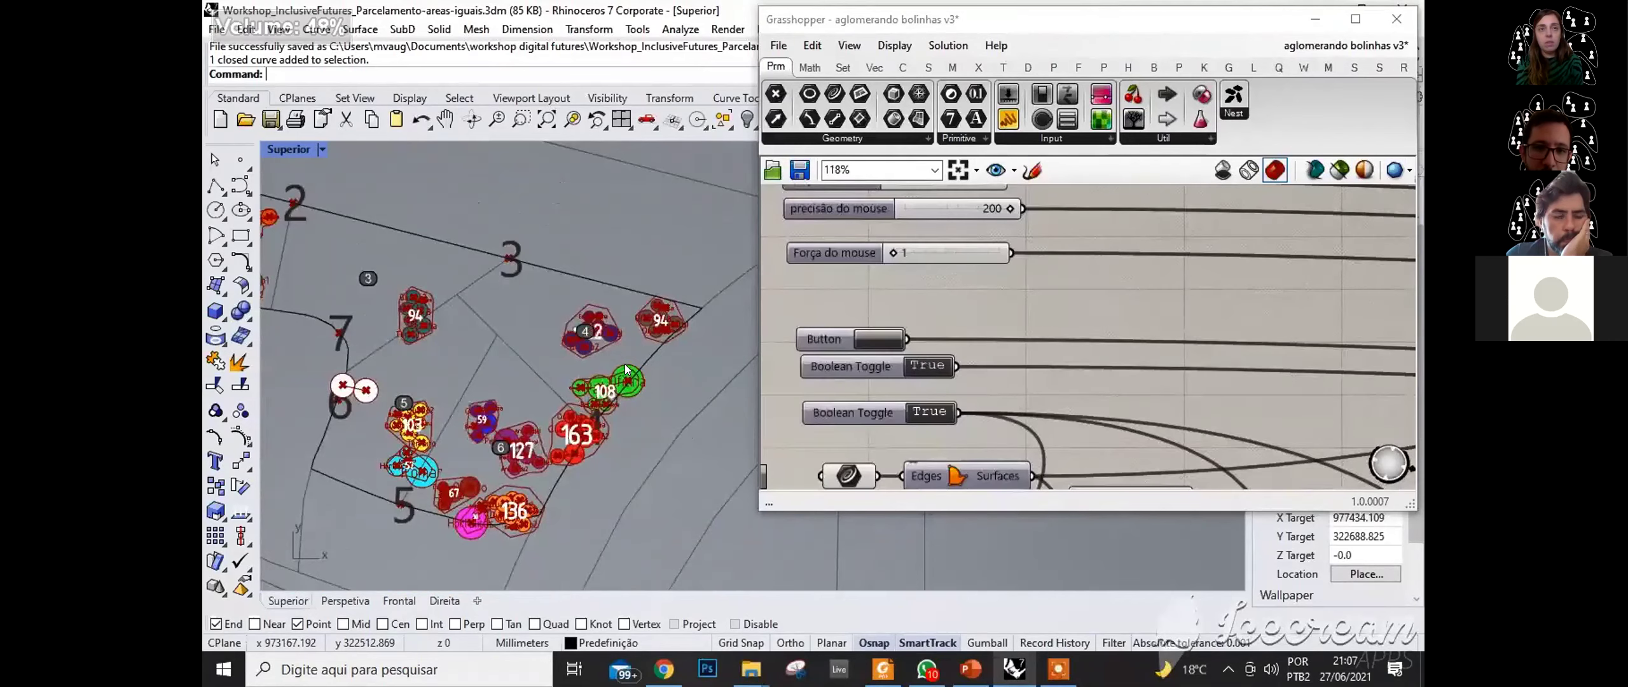
{"action": "scroll", "coordinate": [555, 267], "scroll_direction": "down", "scroll_amount": 3}
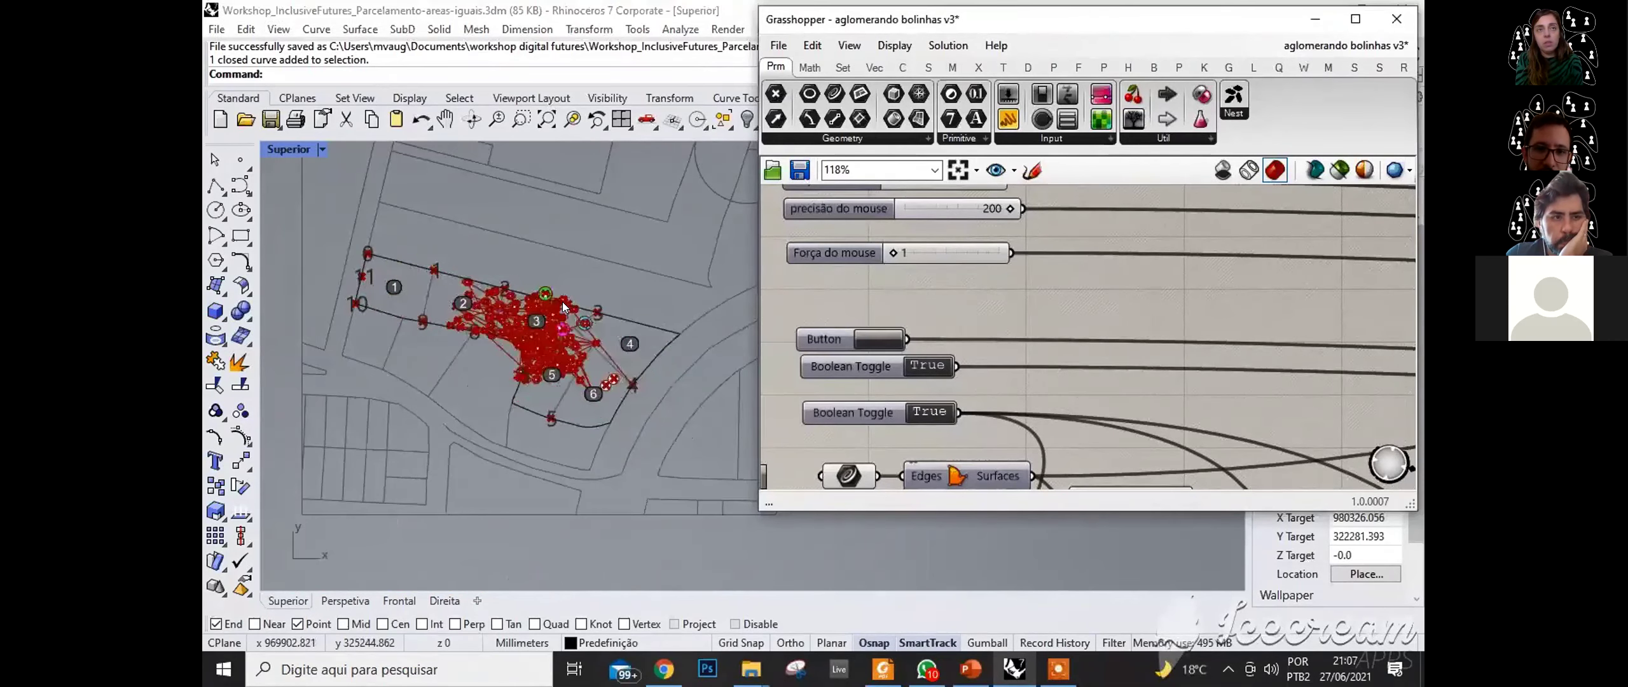
{"action": "scroll", "coordinate": [528, 343], "scroll_direction": "up", "scroll_amount": 5}
{"action": "scroll", "coordinate": [490, 291], "scroll_direction": "up", "scroll_amount": 2}
{"action": "scroll", "coordinate": [541, 356], "scroll_direction": "down", "scroll_amount": 3}
{"action": "scroll", "coordinate": [623, 466], "scroll_direction": "up", "scroll_amount": 5}
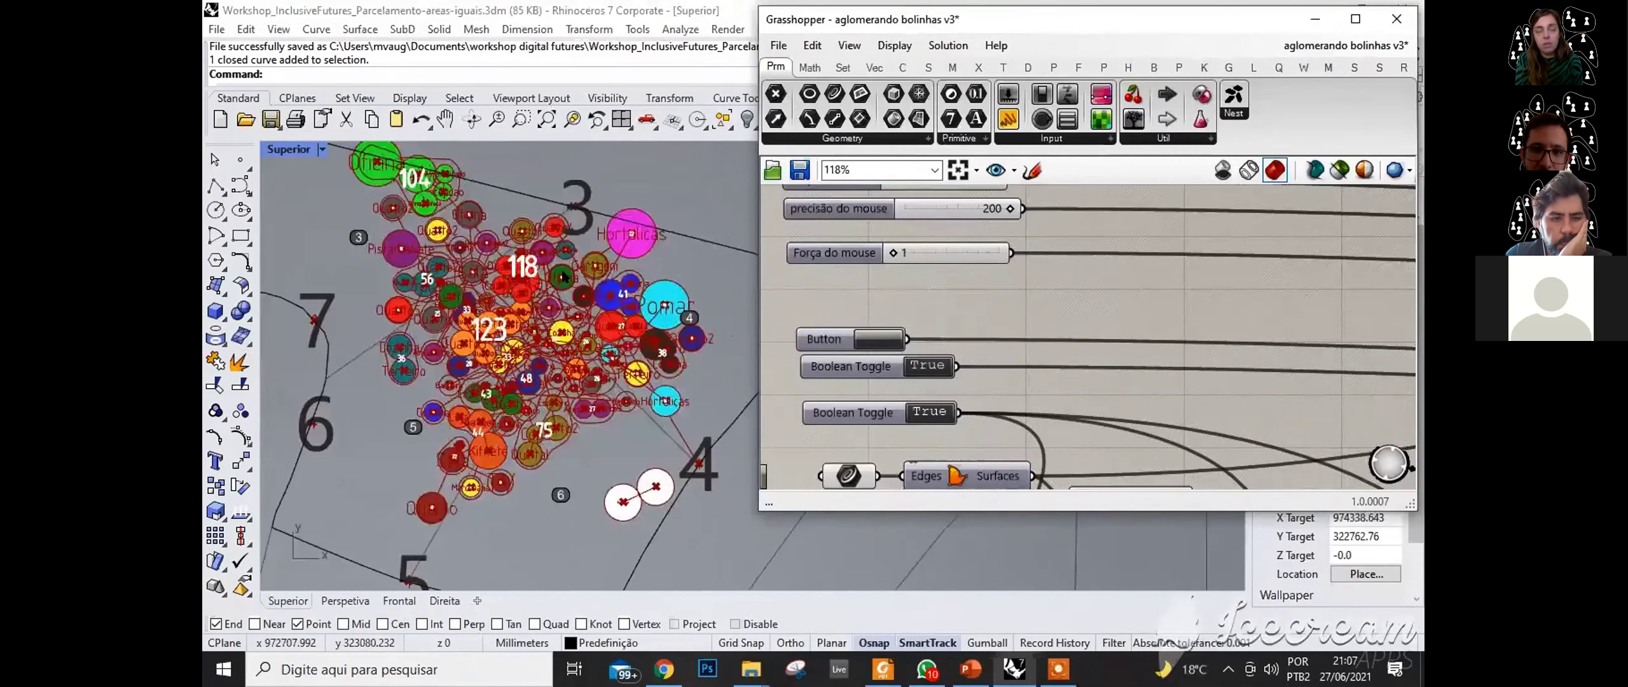
{"action": "scroll", "coordinate": [953, 366], "scroll_direction": "down", "scroll_amount": 4}
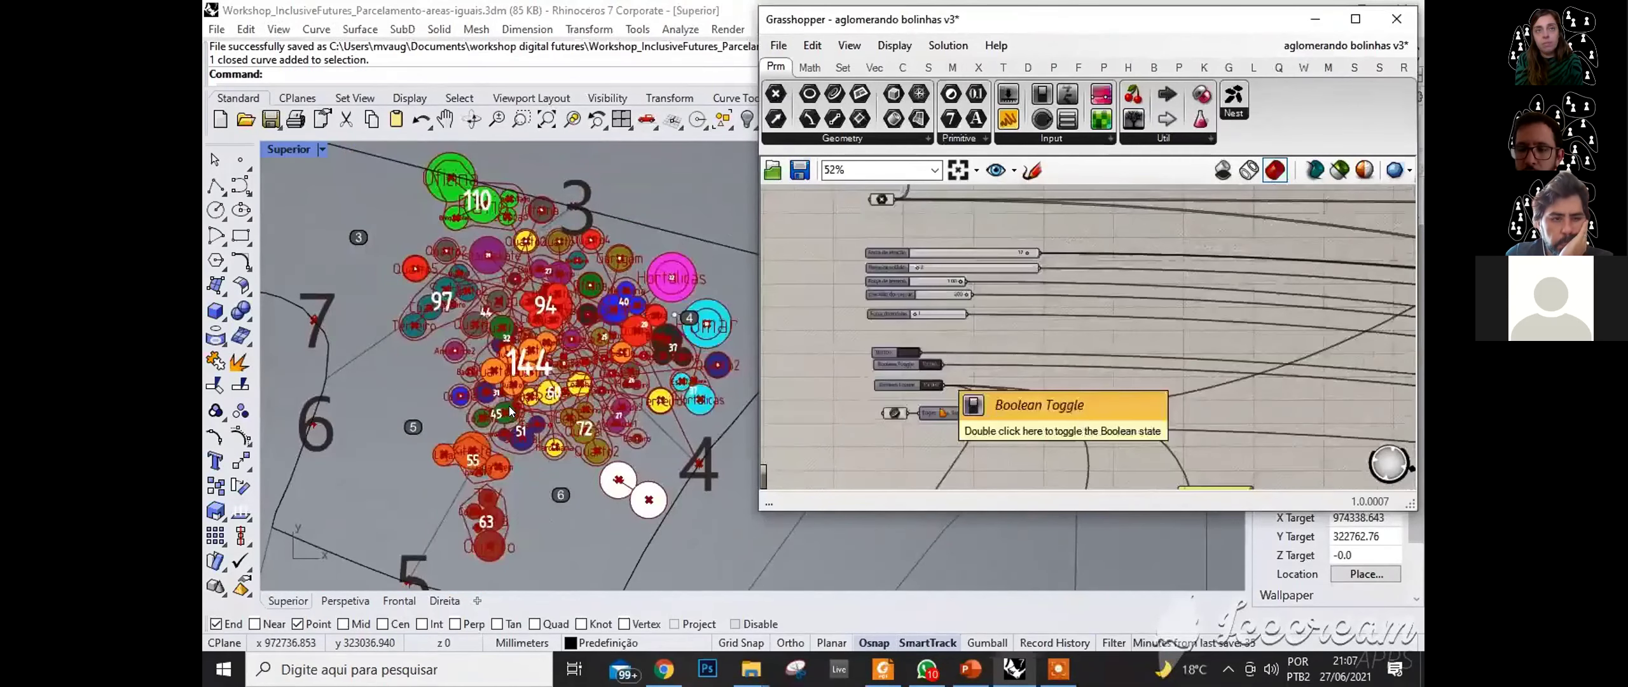
{"action": "scroll", "coordinate": [979, 246], "scroll_direction": "up", "scroll_amount": 4}
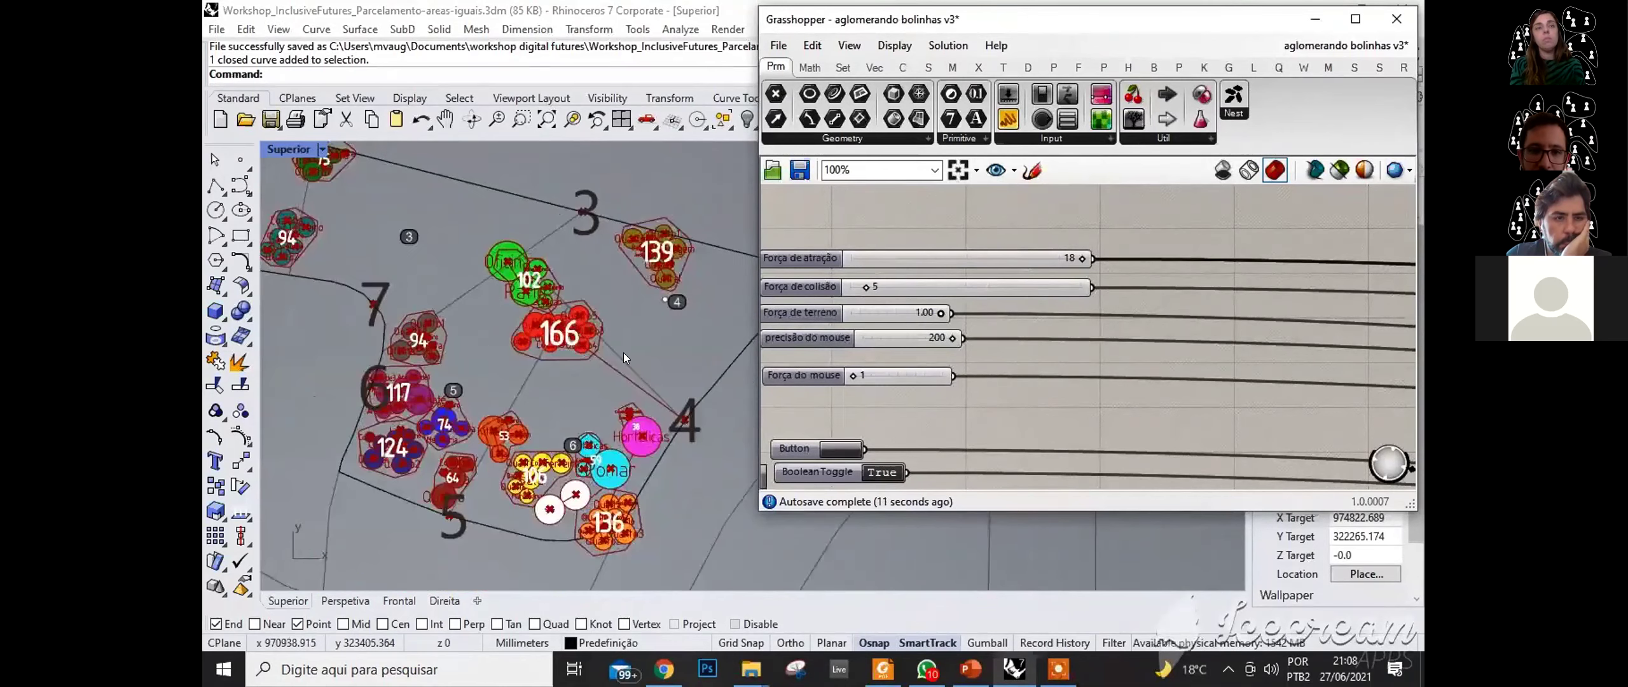
- Switch to the Gerador base in Airtable and review the Espacos Privados, Elementos Lineares and Espacos Publicos tables
{"action": "key", "text": "alt+Tab"}
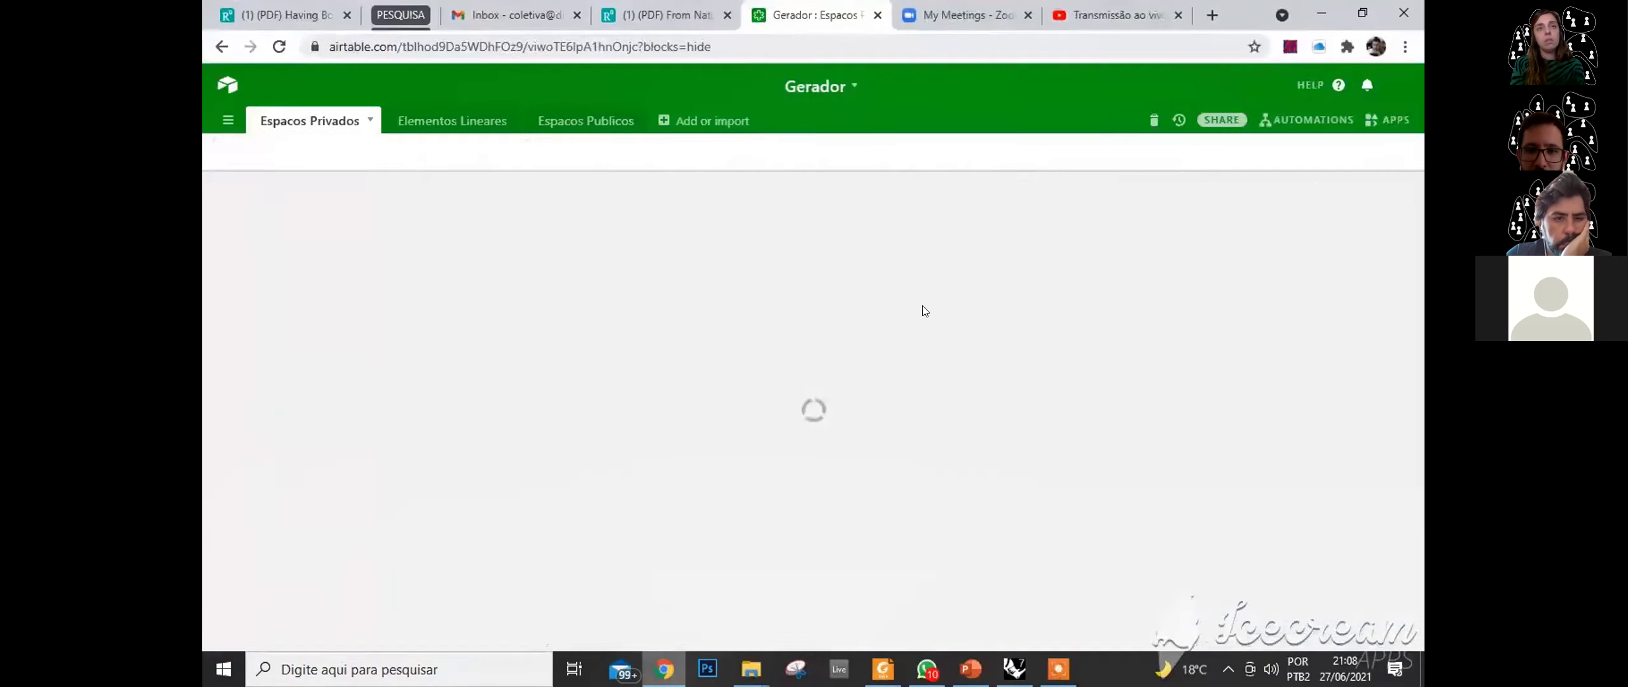
{"action": "scroll", "coordinate": [816, 456], "scroll_direction": "down", "scroll_amount": 8}
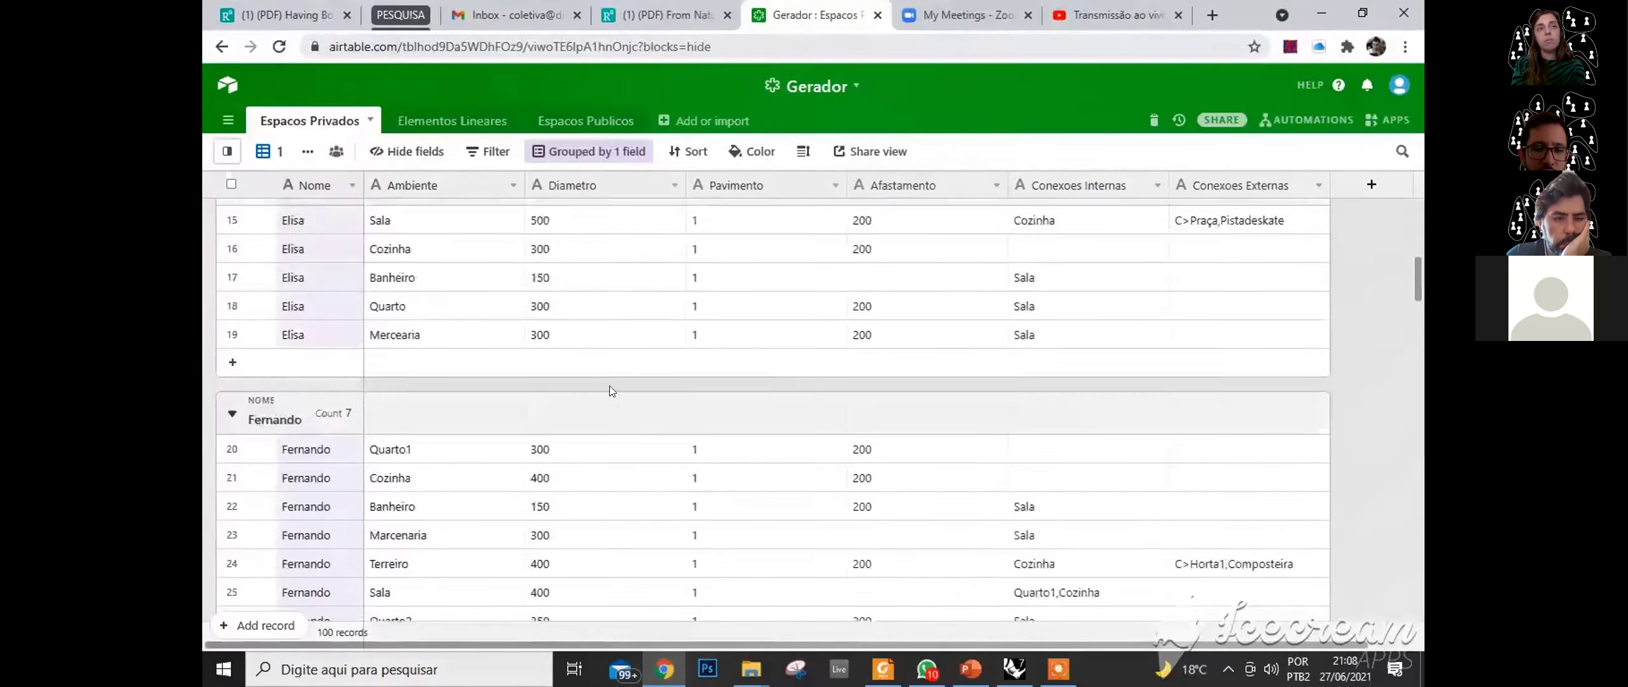
{"action": "scroll", "coordinate": [376, 393], "scroll_direction": "up", "scroll_amount": 2}
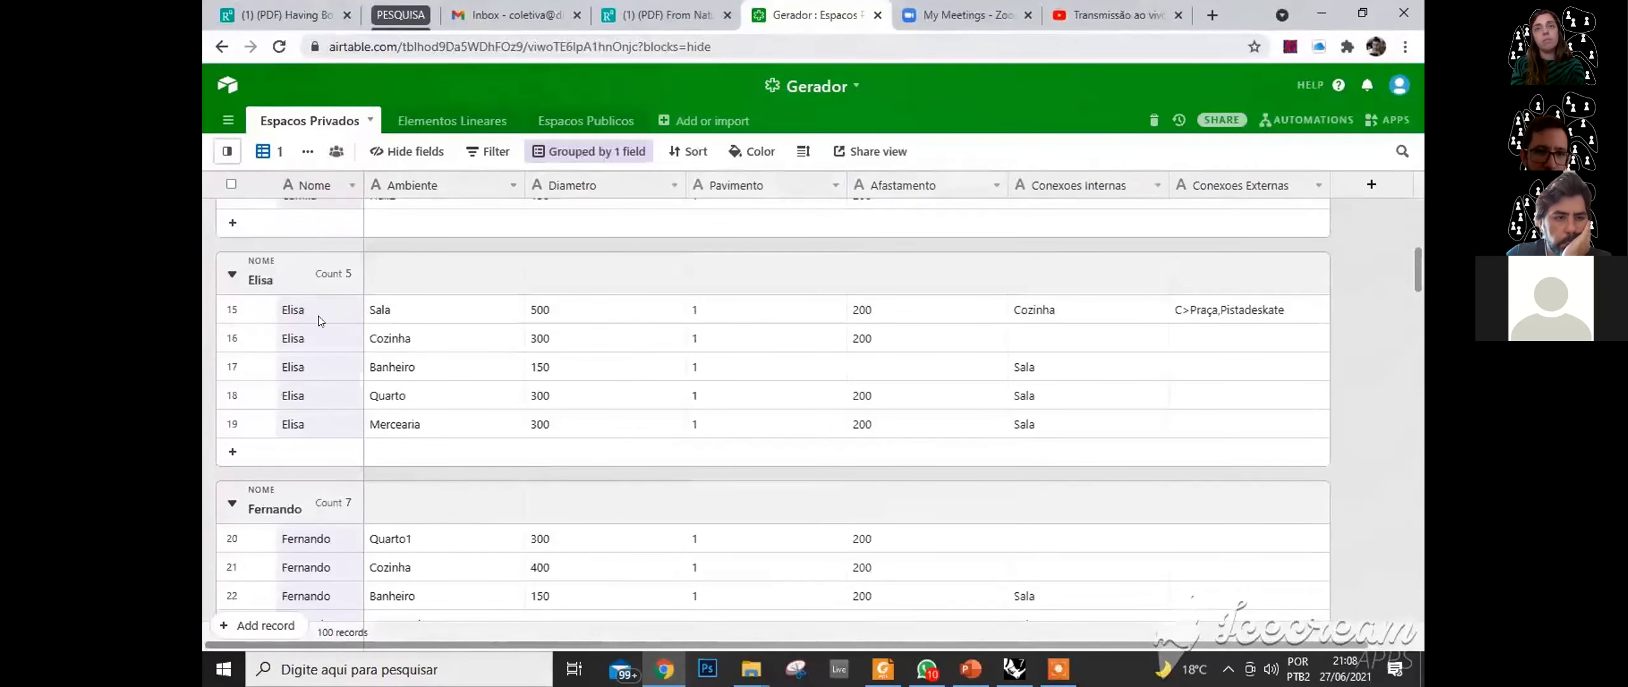
{"action": "key", "text": "alt+shift+Right"}
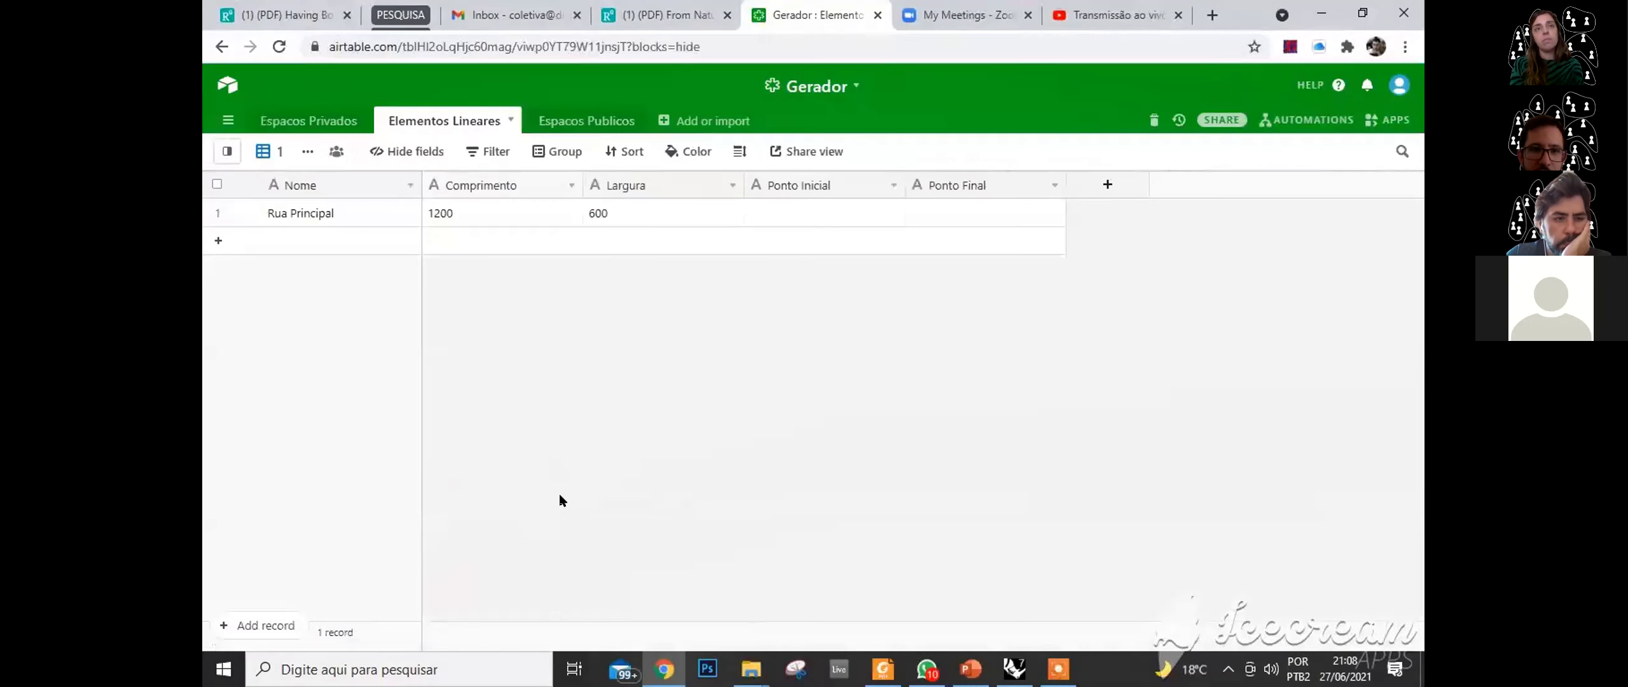
{"action": "key", "text": "alt+shift+Right"}
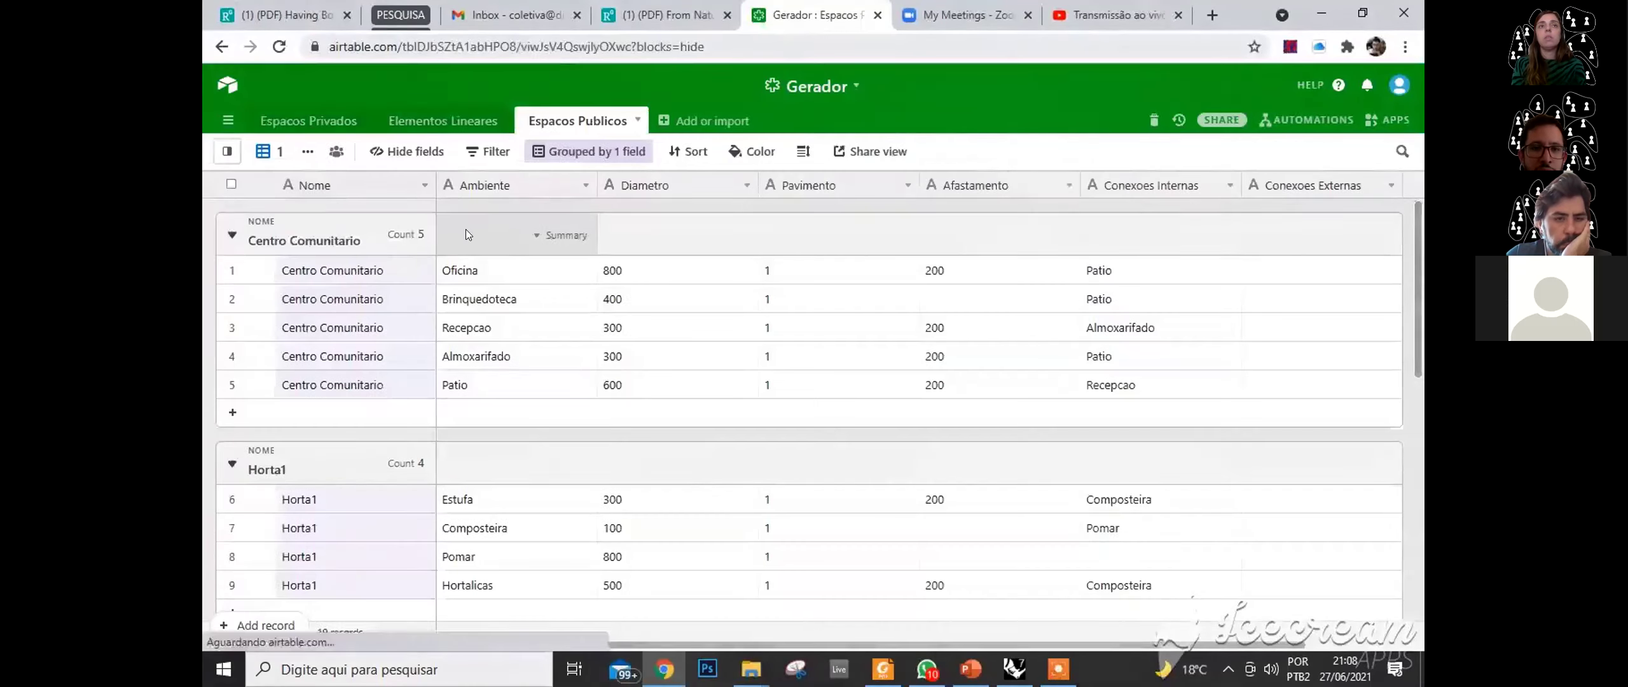
{"action": "scroll", "coordinate": [466, 306], "scroll_direction": "down", "scroll_amount": 3}
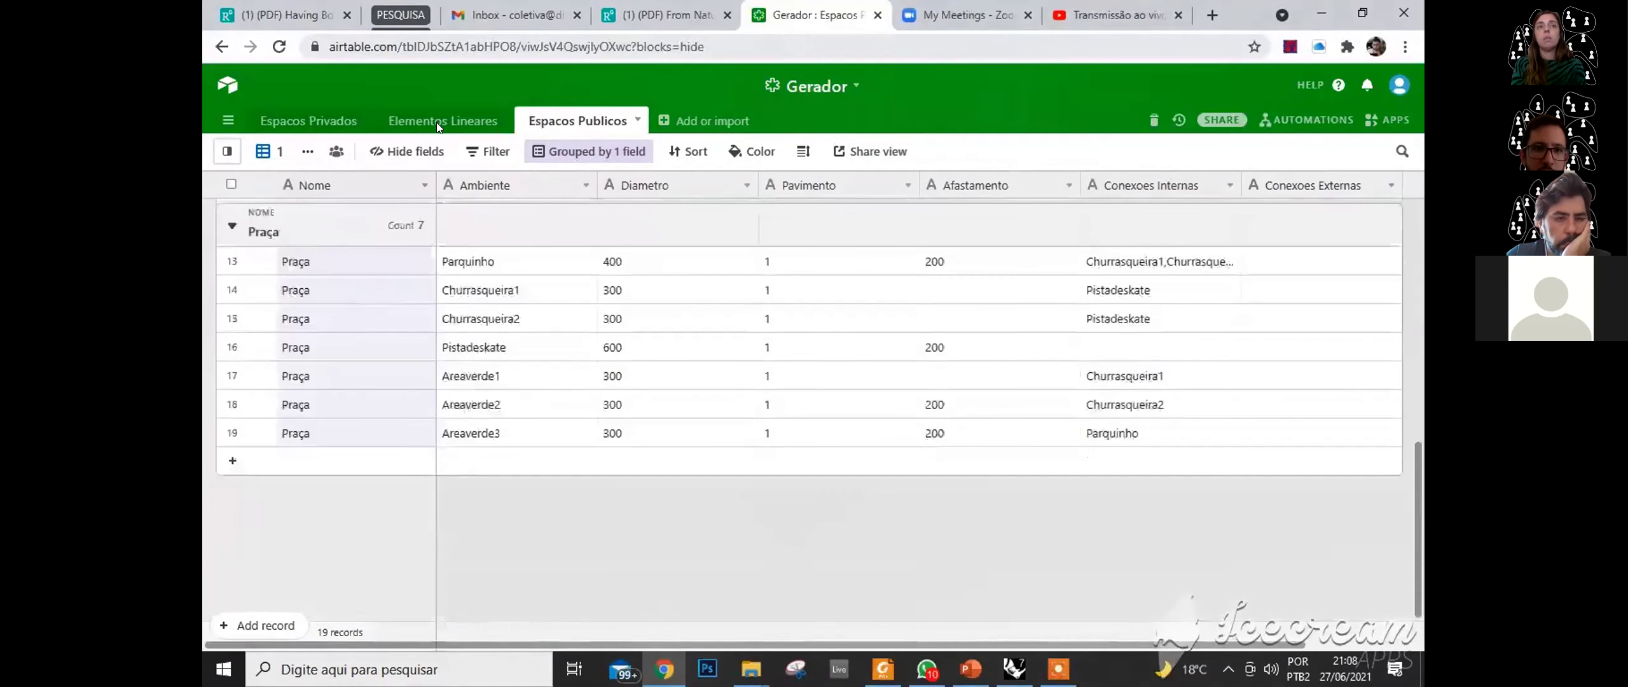
- Add a record to the Espacos Privados table and replace its prefilled Nome with the new resident's first name
{"action": "key", "text": "alt+shift+Left"}
{"action": "key", "text": "alt+shift+Left"}
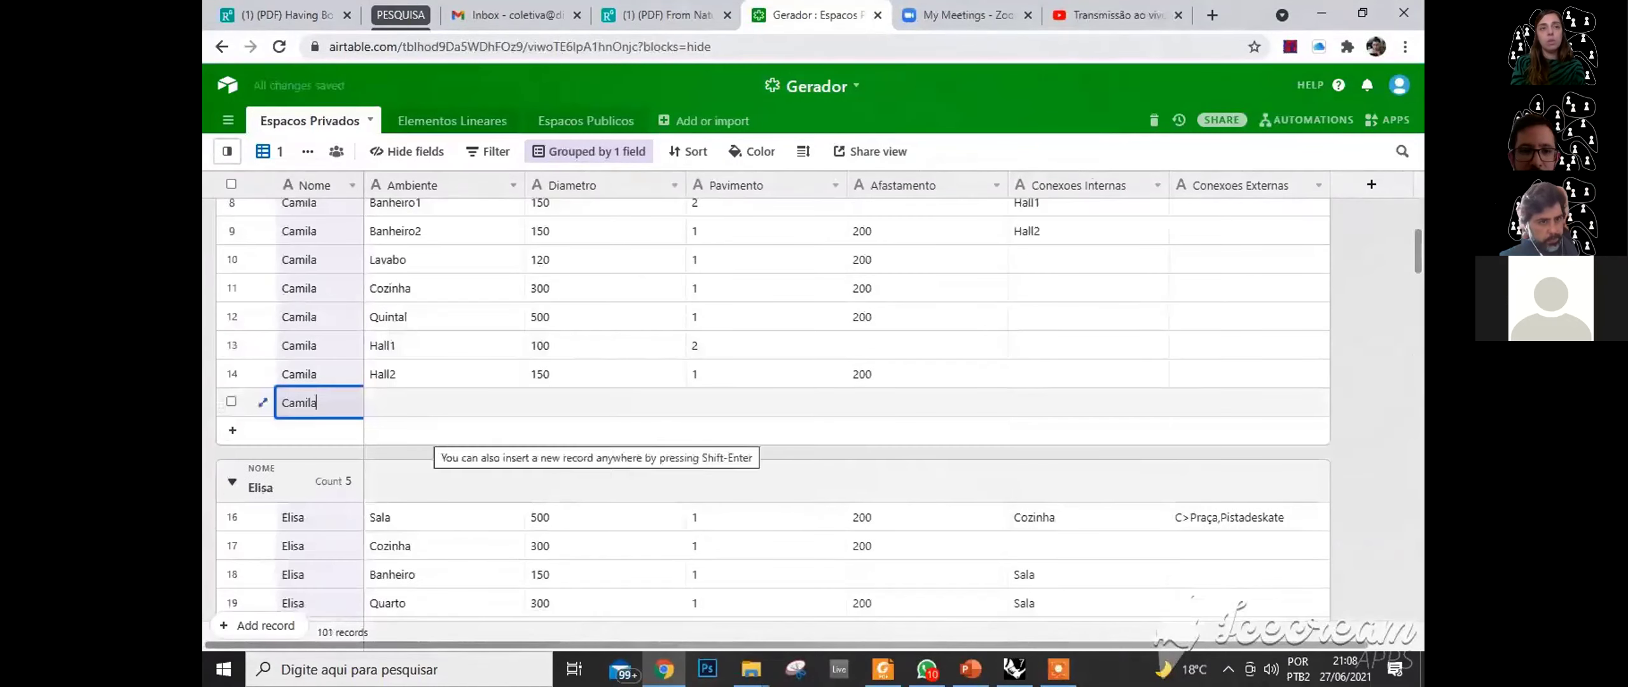
{"action": "key", "text": "BackSpace"}
{"action": "key", "text": "BackSpace"}
{"action": "key", "text": "BackSpace"}
{"action": "key", "text": "BackSpace"}
{"action": "key", "text": "BackSpace"}
{"action": "key", "text": "BackSpace"}
{"action": "type", "text": "Jonas"}
{"action": "key", "text": "Tab"}
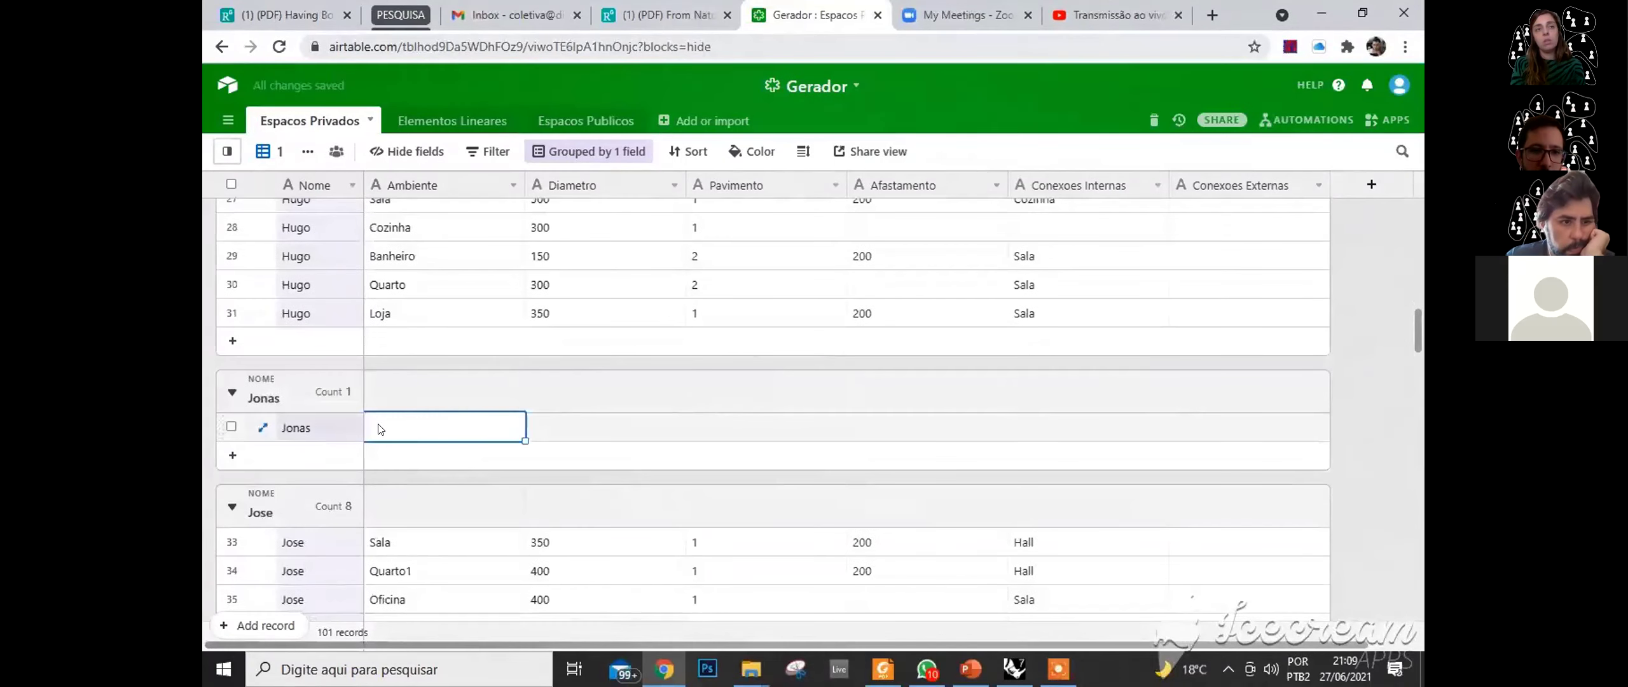
- Set the new resident's Ambiente to sala, then add a second record to the same group for cozinha
{"action": "type", "text": "sala"}
{"action": "key", "text": "Return"}
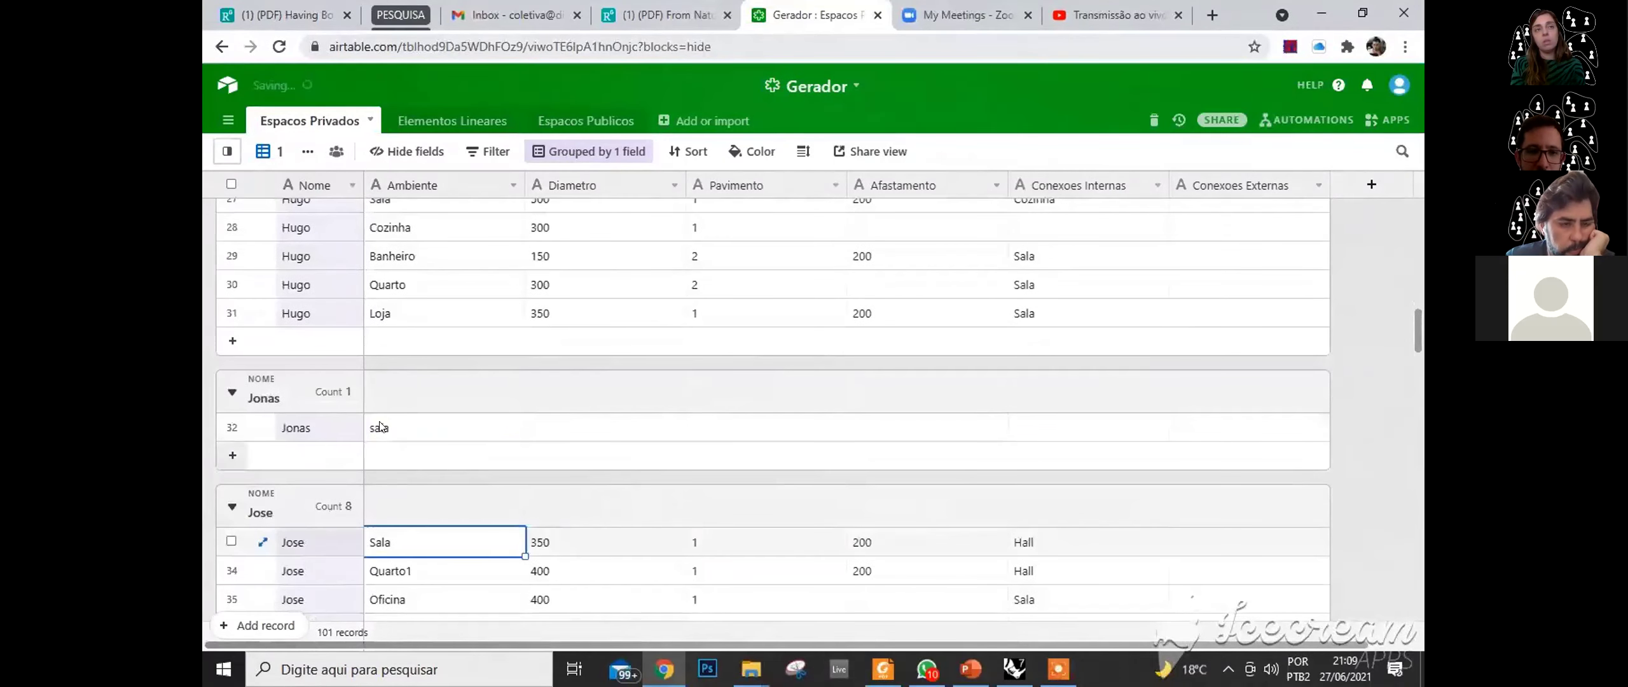
{"action": "left_click", "coordinate": [391, 453]}
{"action": "type", "text": "cozinha"}
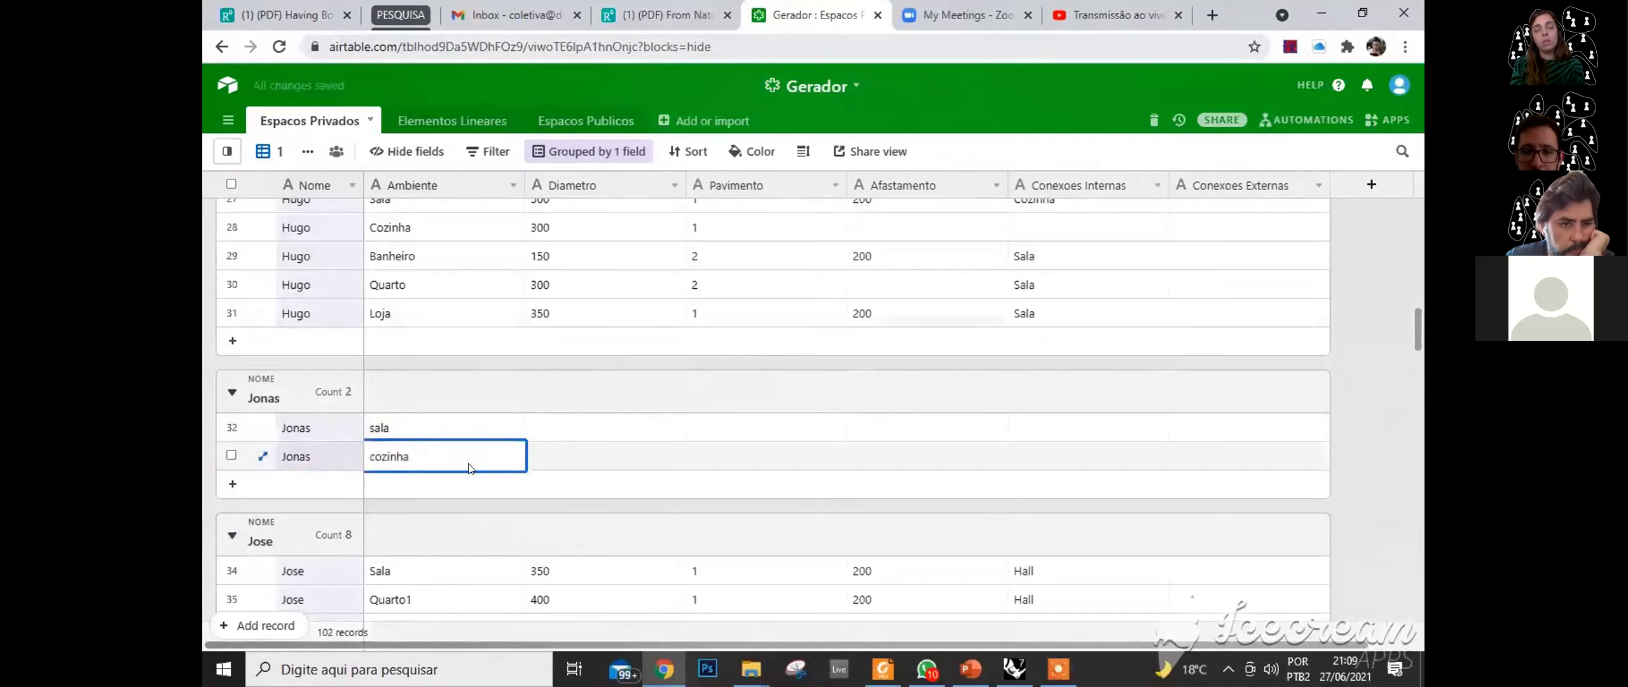
- Switch to Rhino and Grasshopper and view the coloured bubble clusters over the numbered lots
{"action": "key", "text": "alt+Tab"}
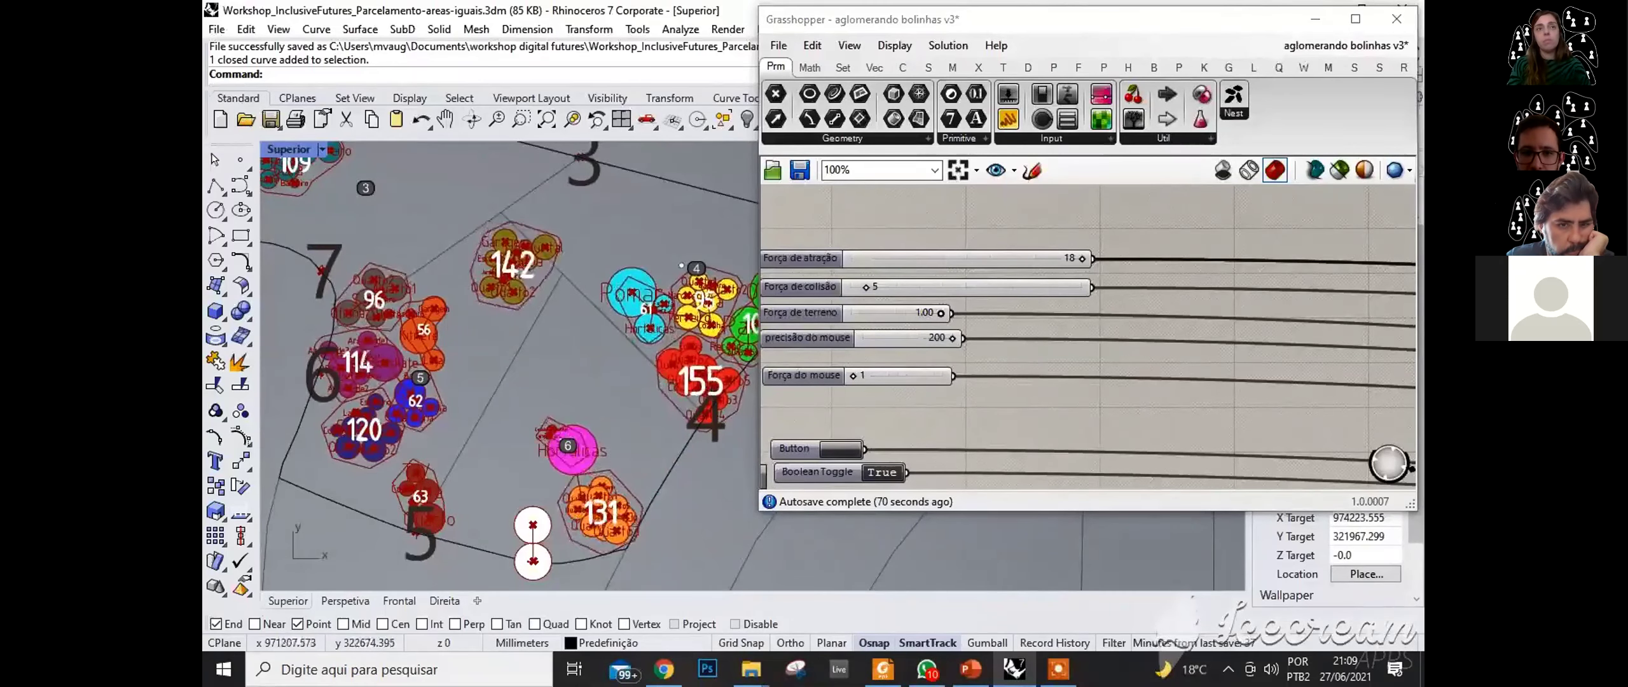
{"action": "scroll", "coordinate": [524, 361], "scroll_direction": "down", "scroll_amount": 3}
{"action": "scroll", "coordinate": [589, 403], "scroll_direction": "up", "scroll_amount": 2}
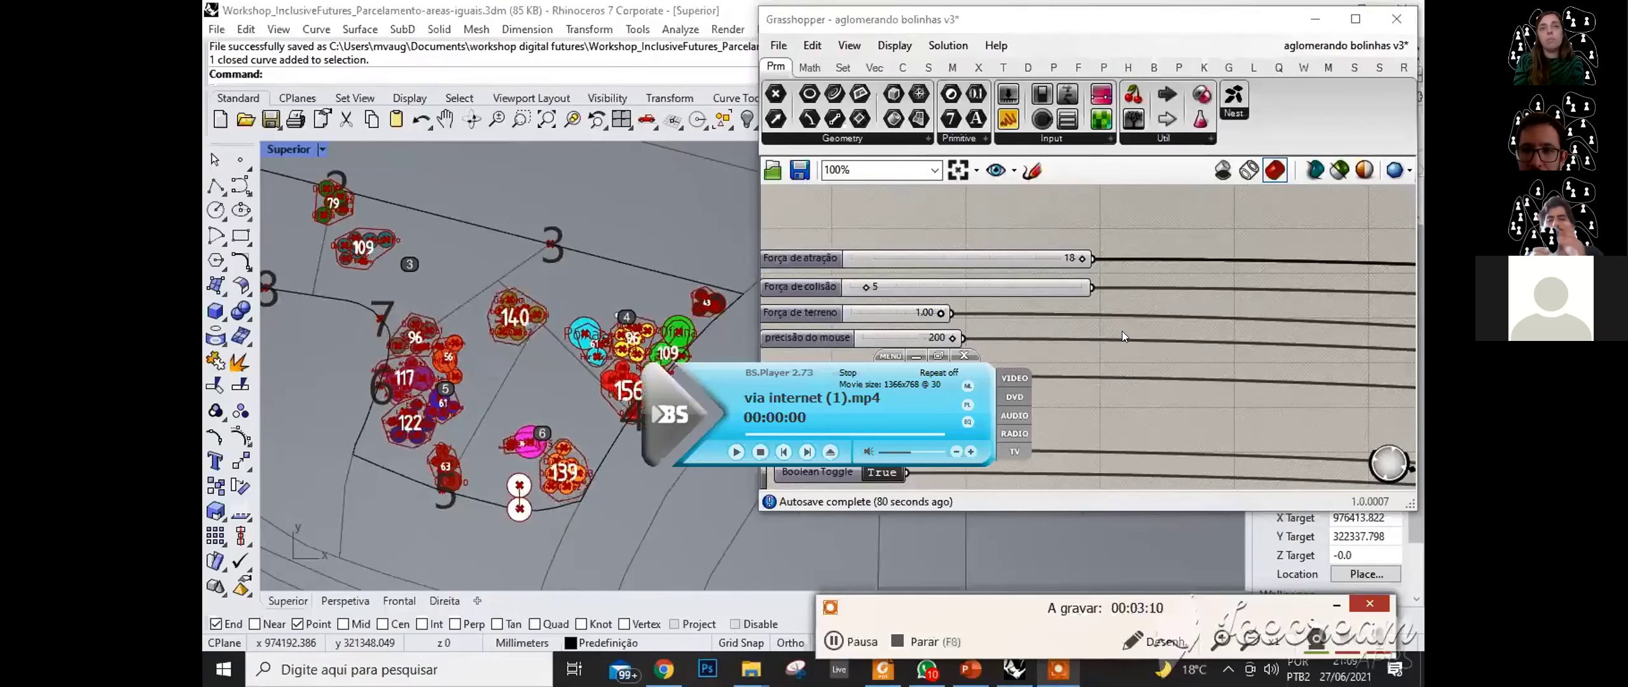
- Play the video "via internet (1).mp4" in BS.Player and seek through its bubble simulation passages
{"action": "left_click", "coordinate": [825, 435]}
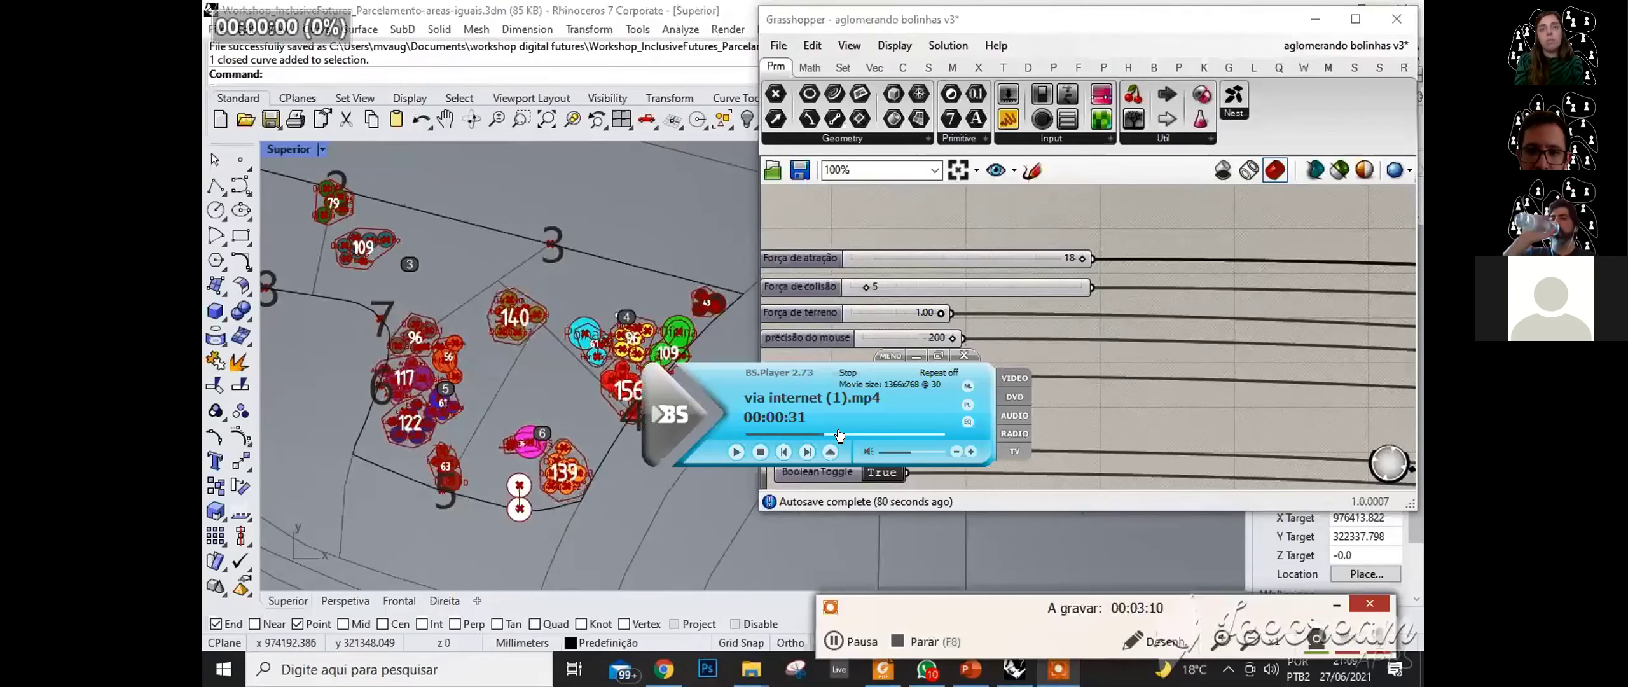
{"action": "left_click", "coordinate": [737, 451]}
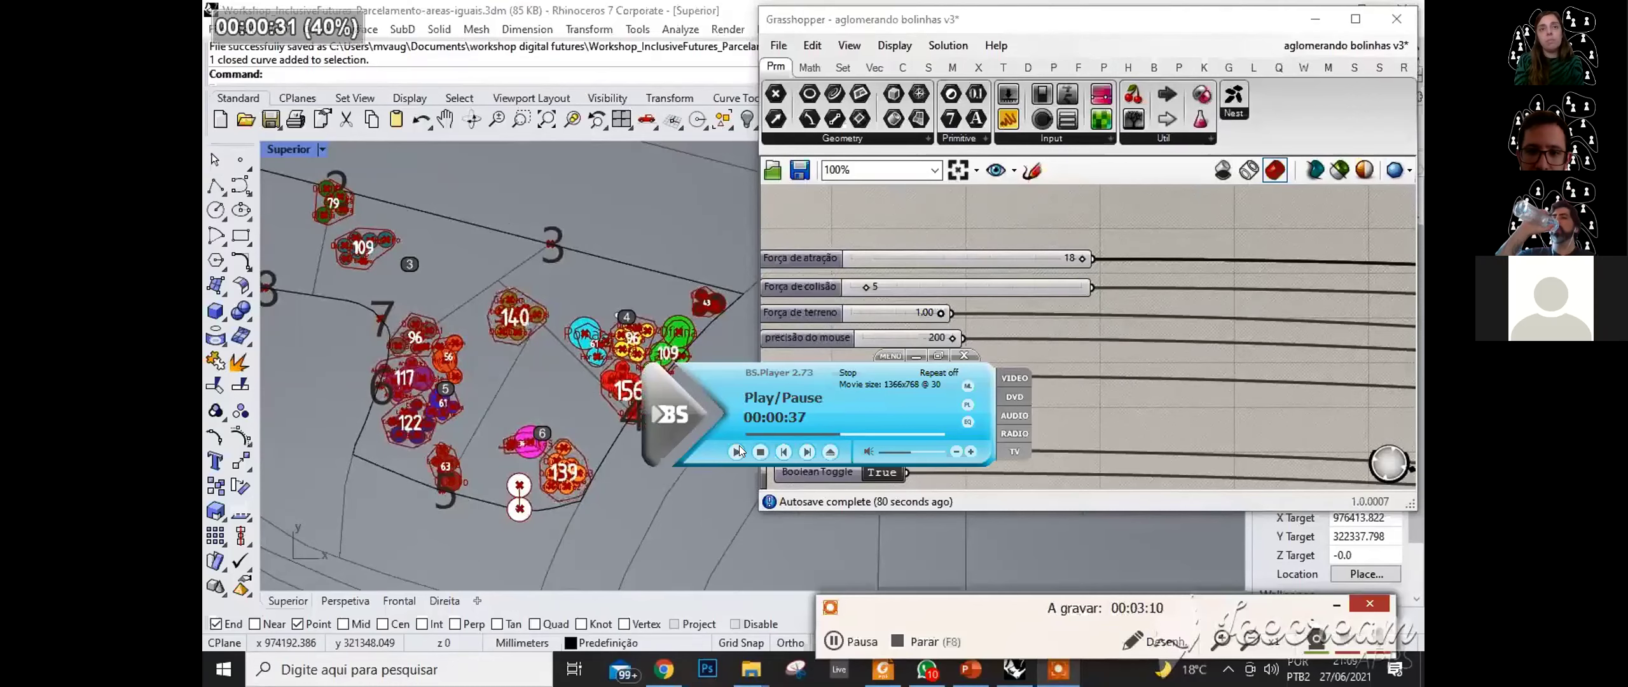
{"action": "left_click", "coordinate": [817, 438]}
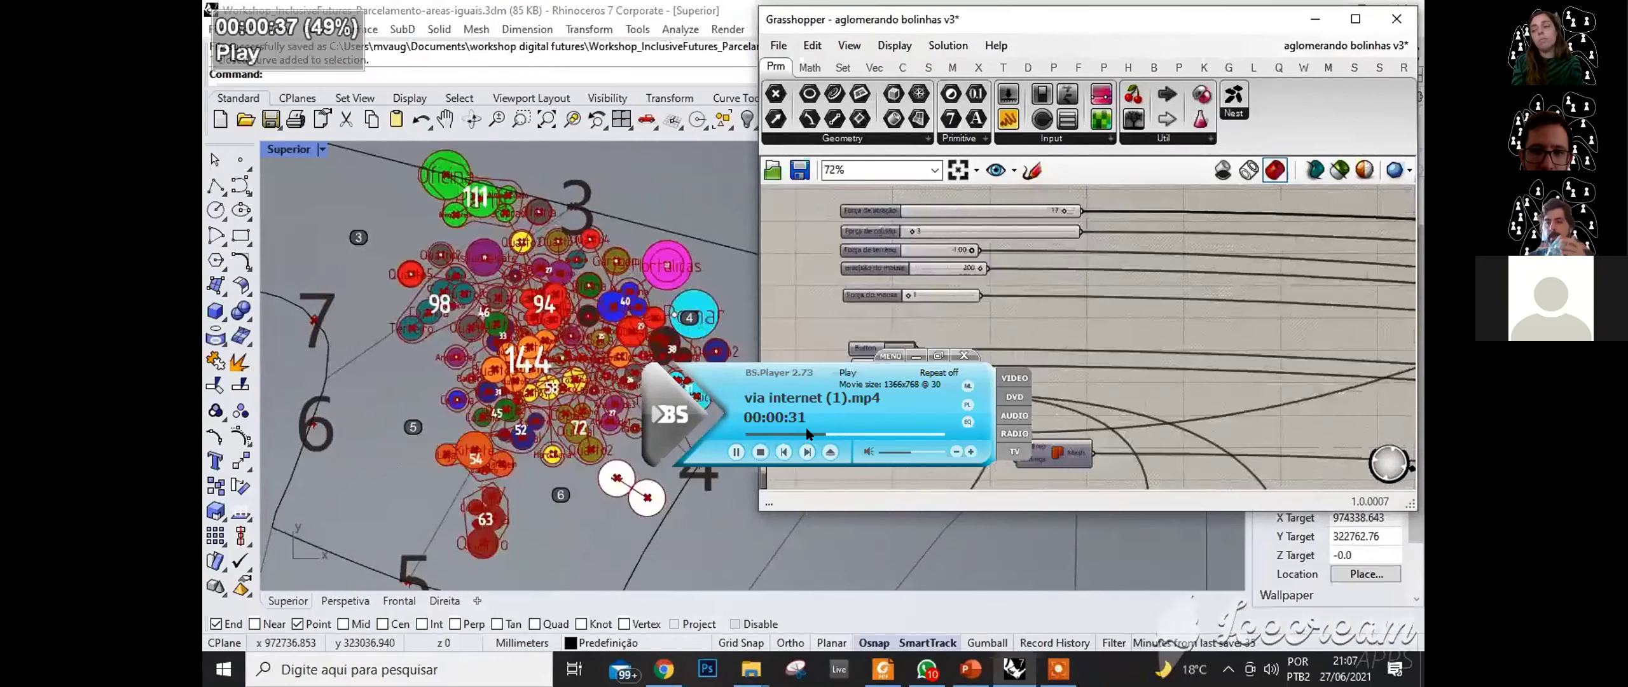
{"action": "left_click", "coordinate": [789, 434]}
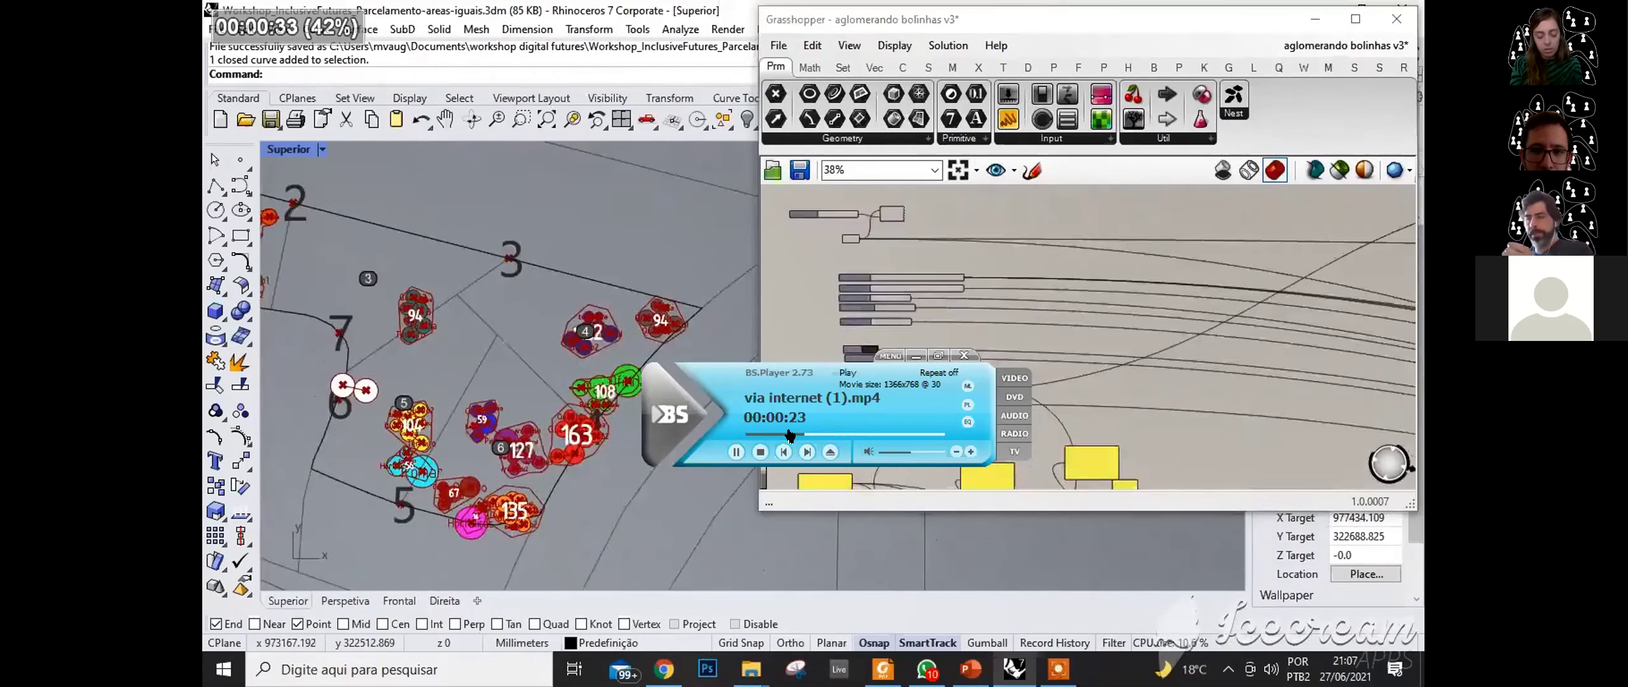
{"action": "left_click", "coordinate": [792, 435]}
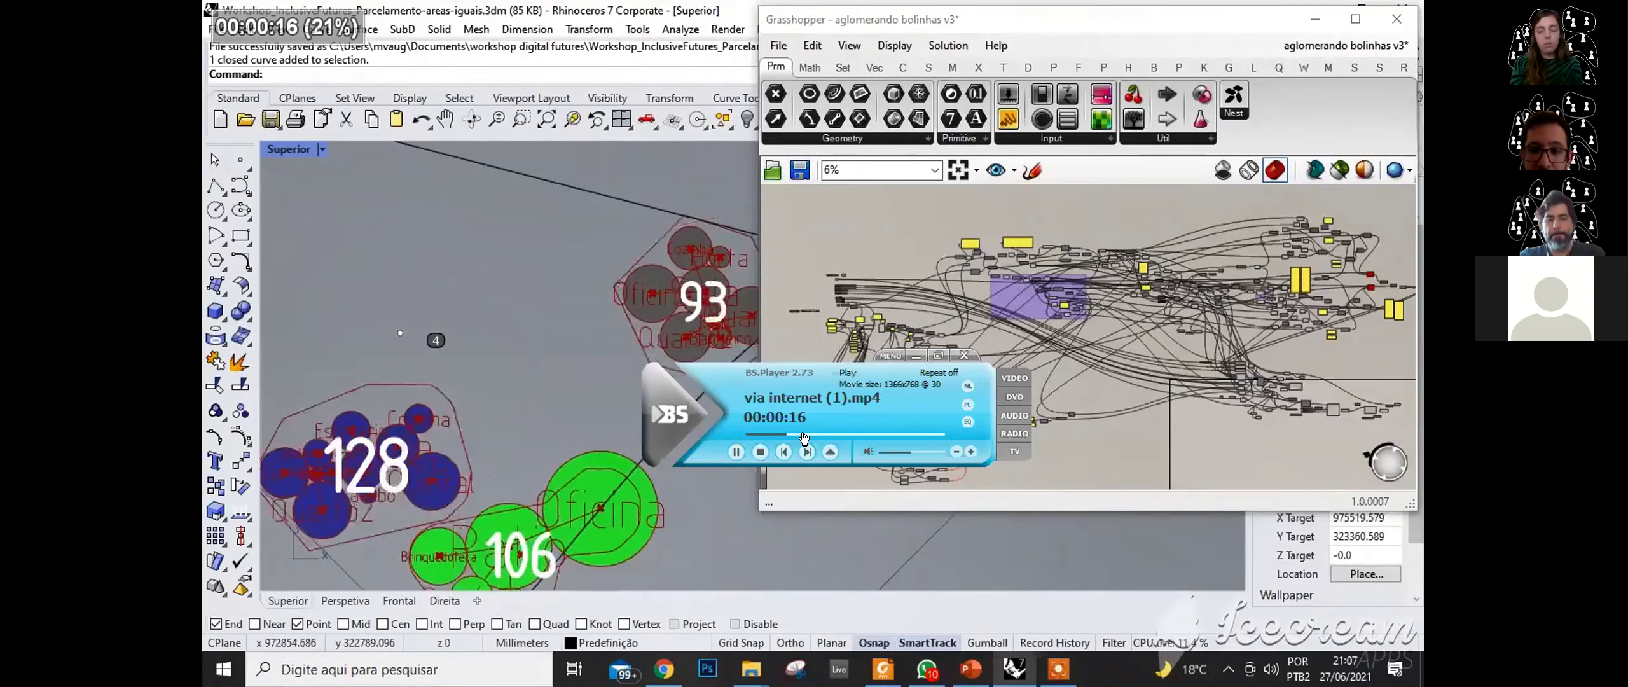
{"action": "left_click", "coordinate": [810, 435]}
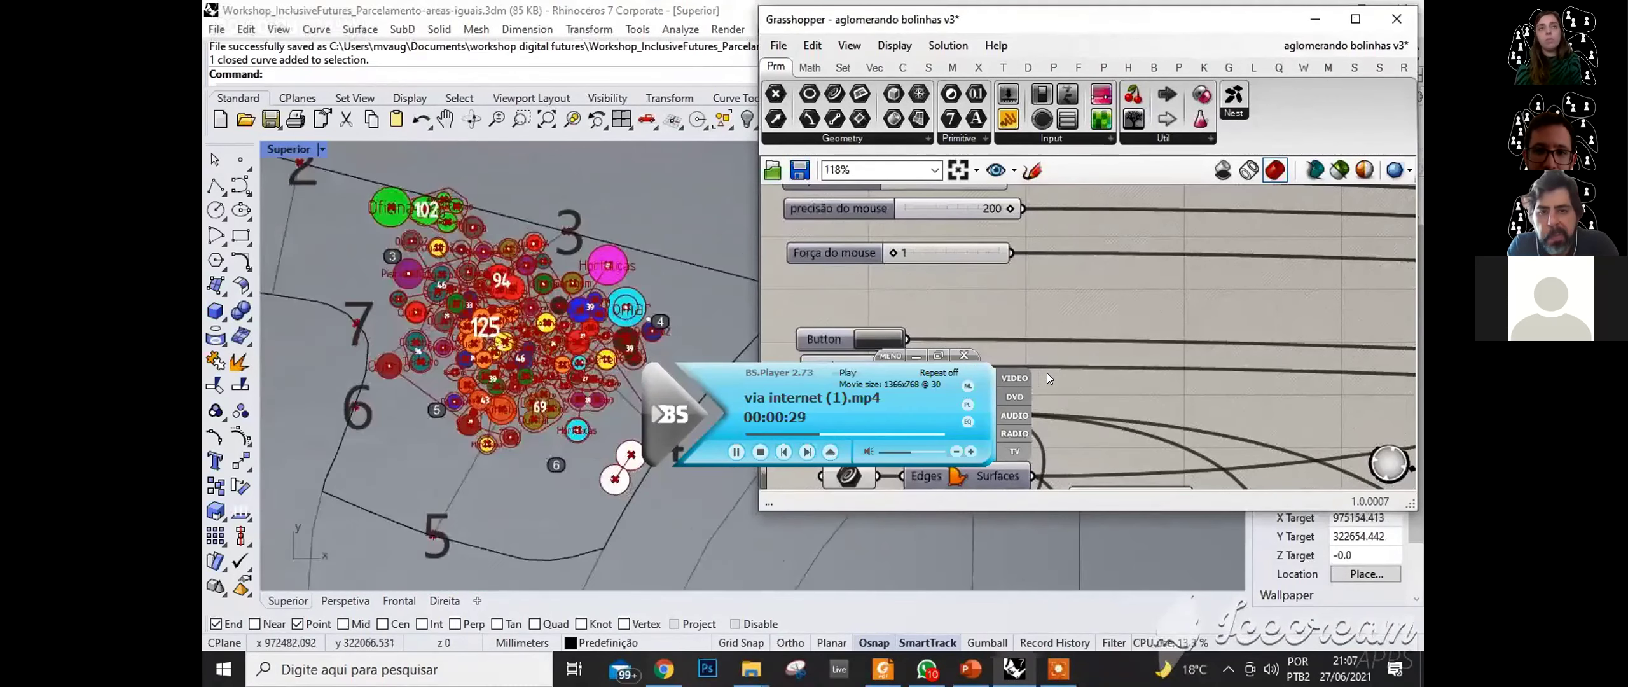
- Move the BS.Player window clear of the Rhino bubbles, watch the remaining simulation, and stop the playback
{"action": "left_click_drag", "start_coordinate": [880, 368], "coordinate": [995, 359]}
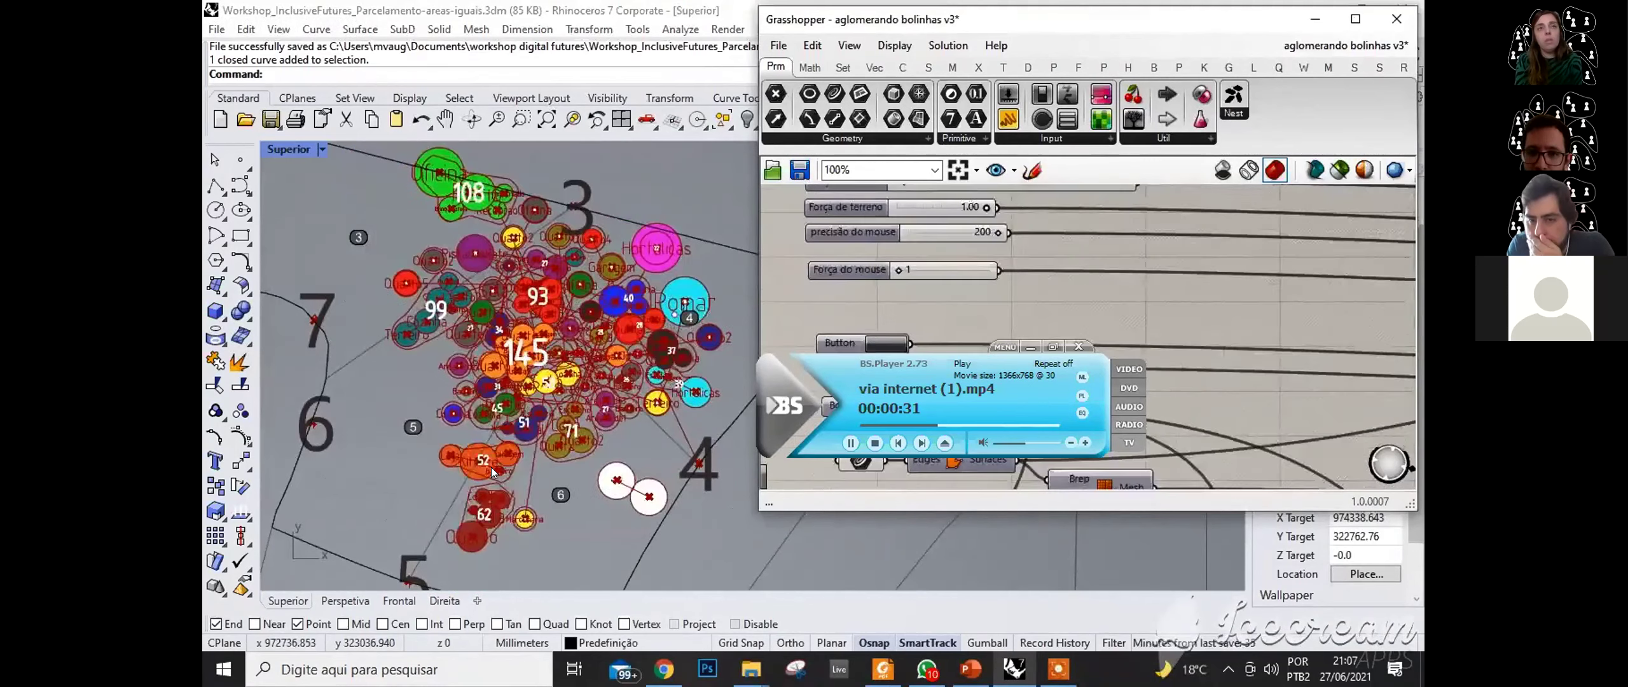
{"action": "left_click_drag", "start_coordinate": [989, 374], "coordinate": [1233, 364]}
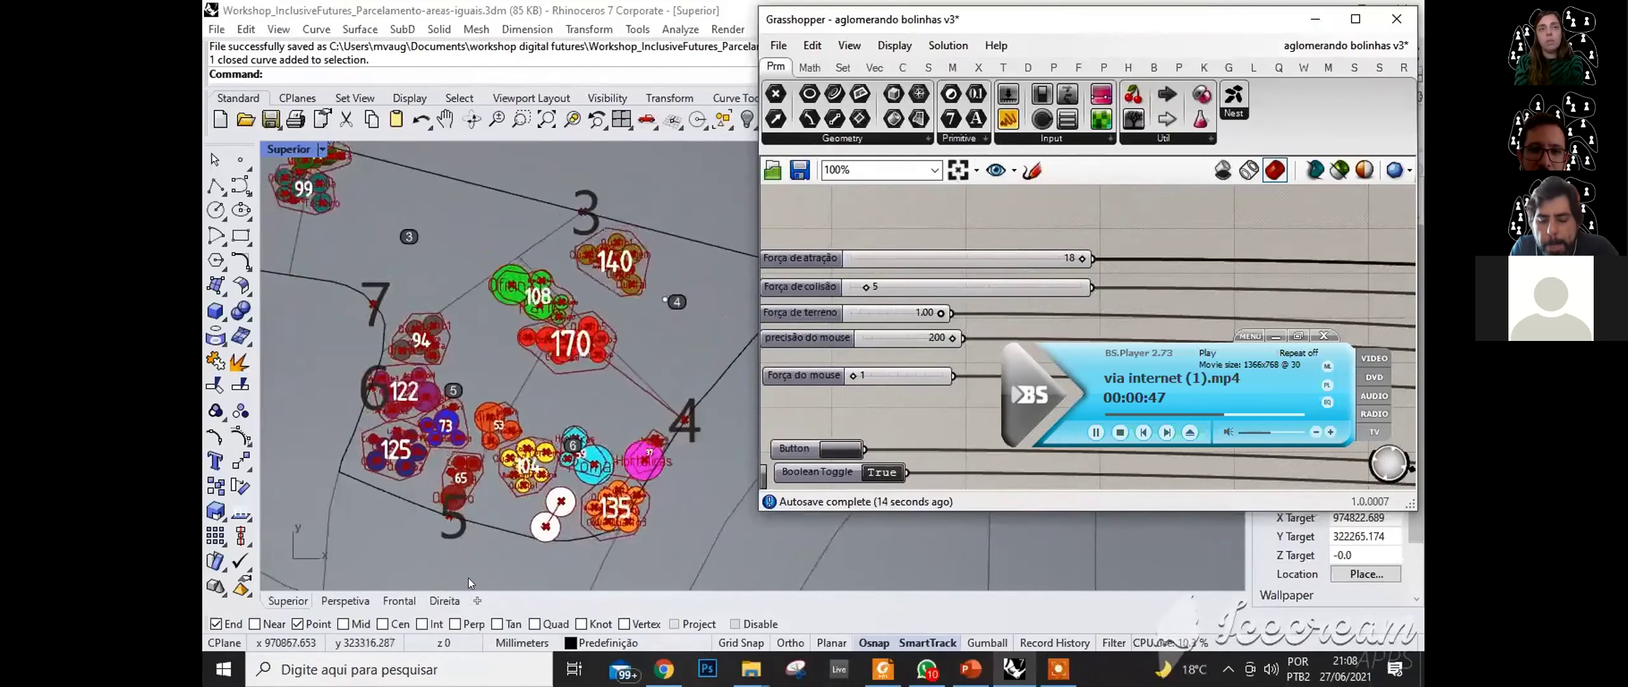
{"action": "key", "text": "alt+Tab"}
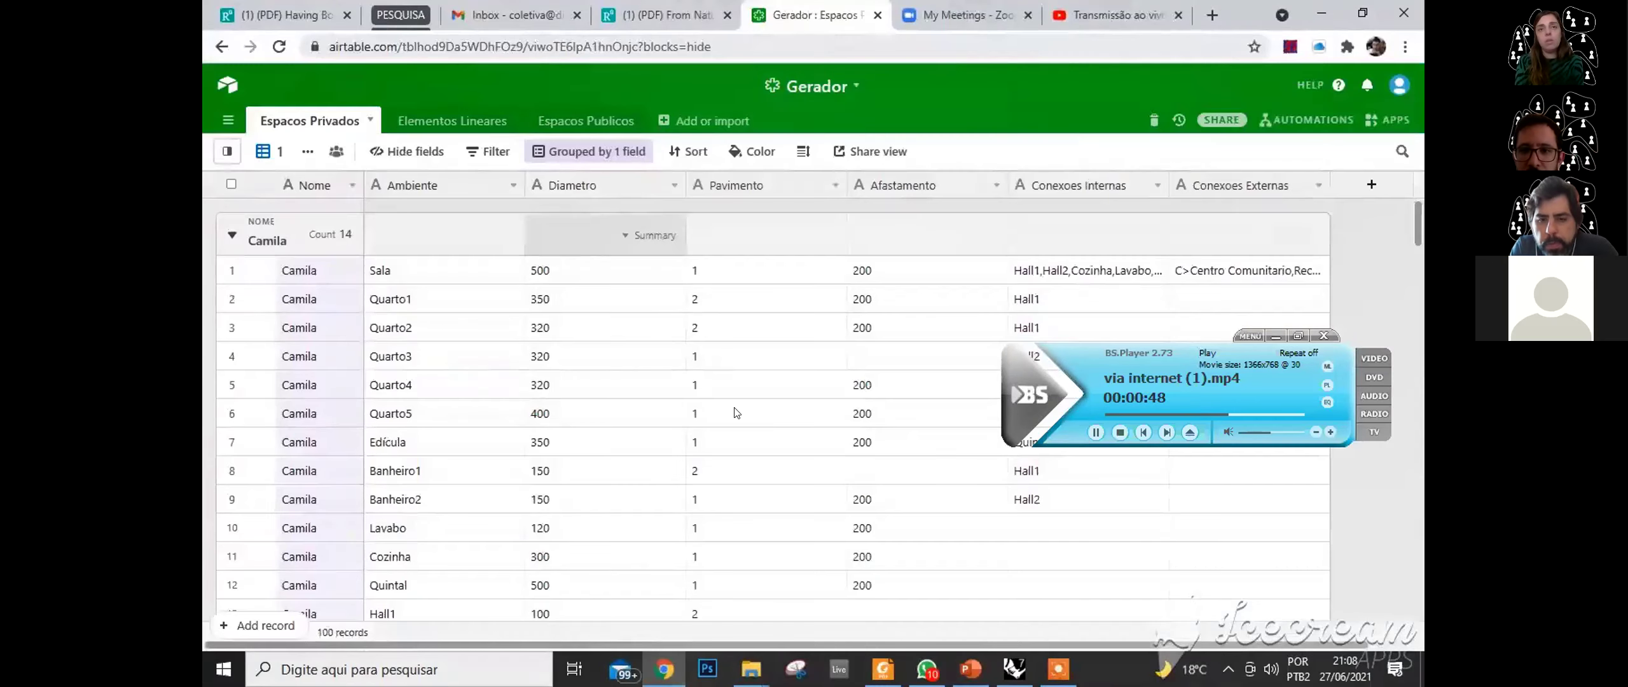
{"action": "left_click", "coordinate": [1120, 433]}
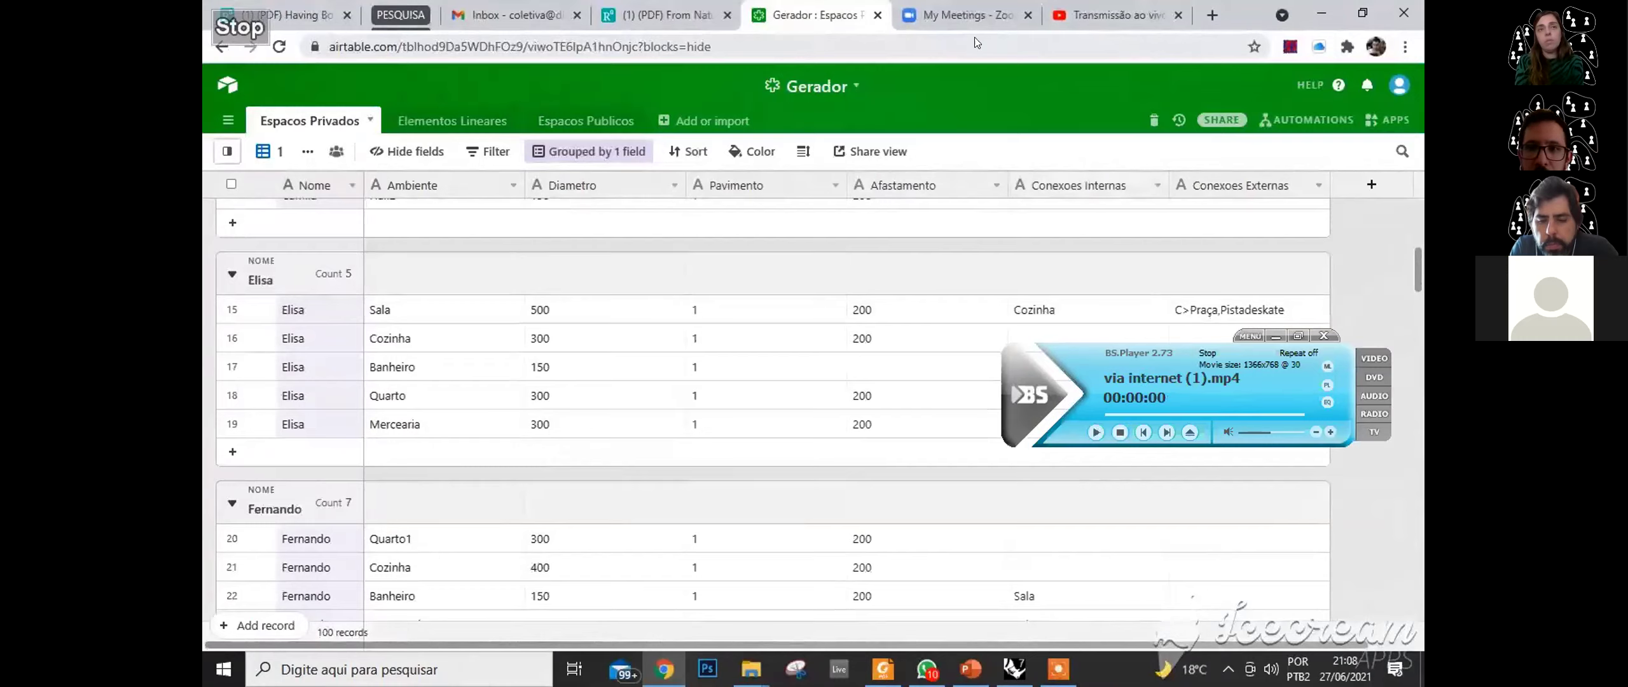
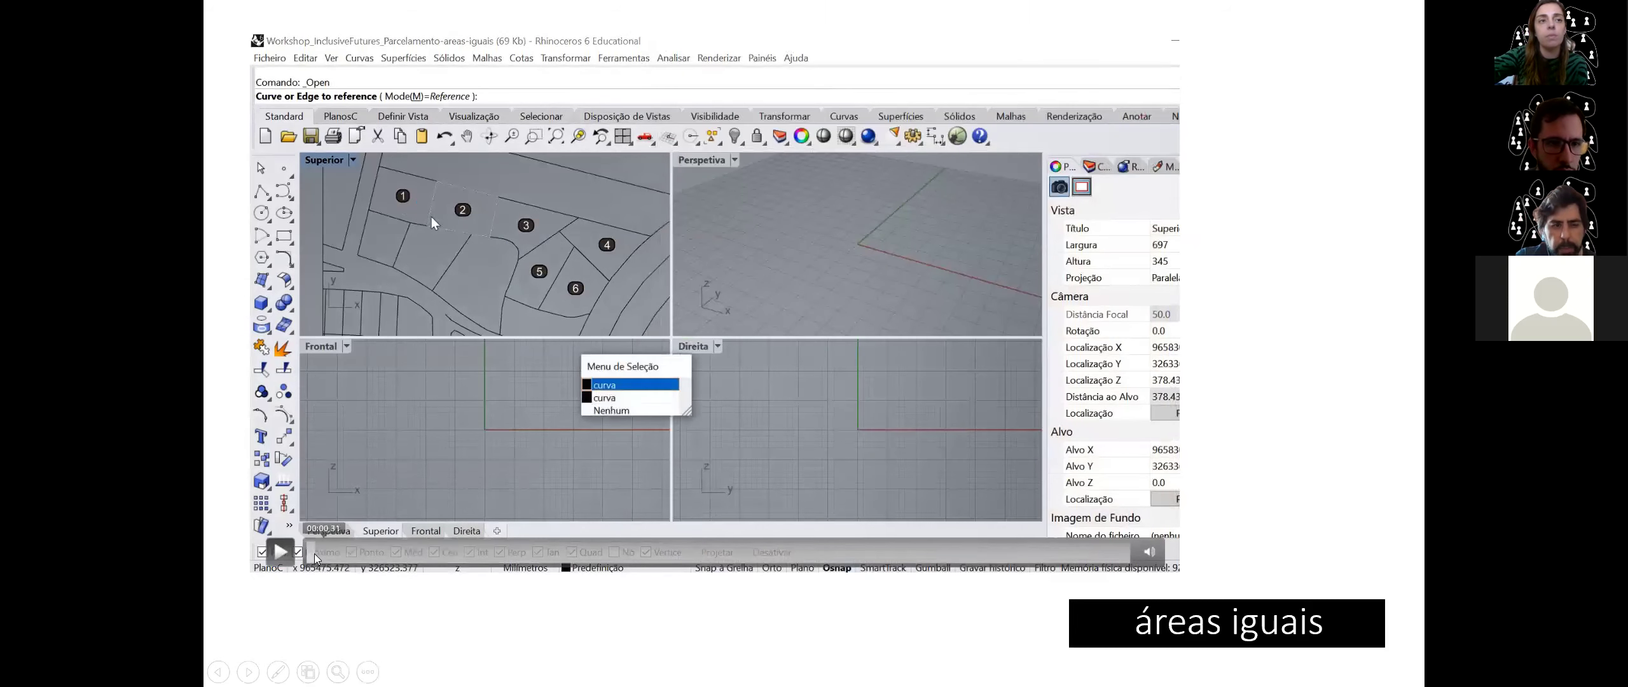
- Play the "áreas iguais" parcelling video in the presentation, then pause and resume the "voronoi" slide's video
{"action": "left_click", "coordinate": [324, 552]}
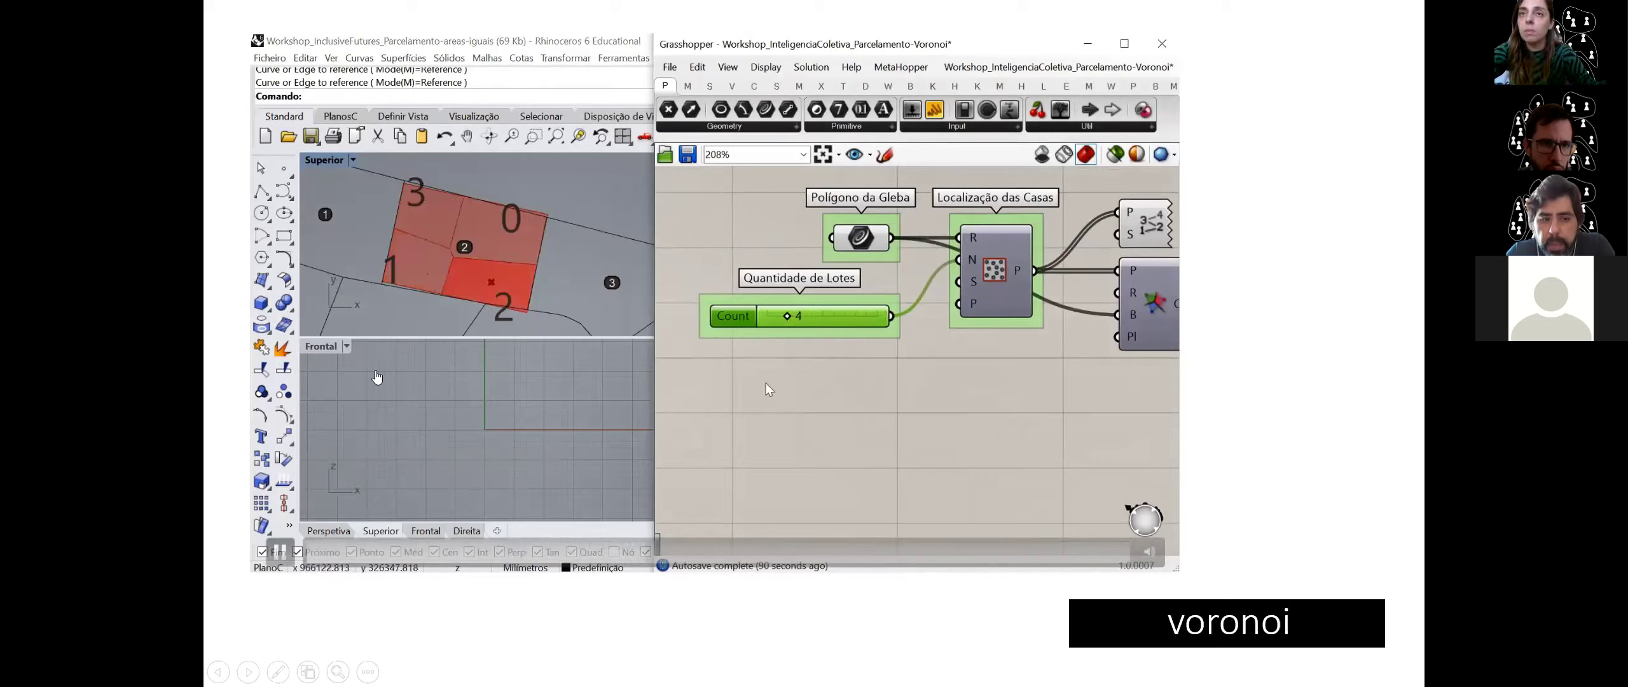
{"action": "left_click", "coordinate": [282, 554]}
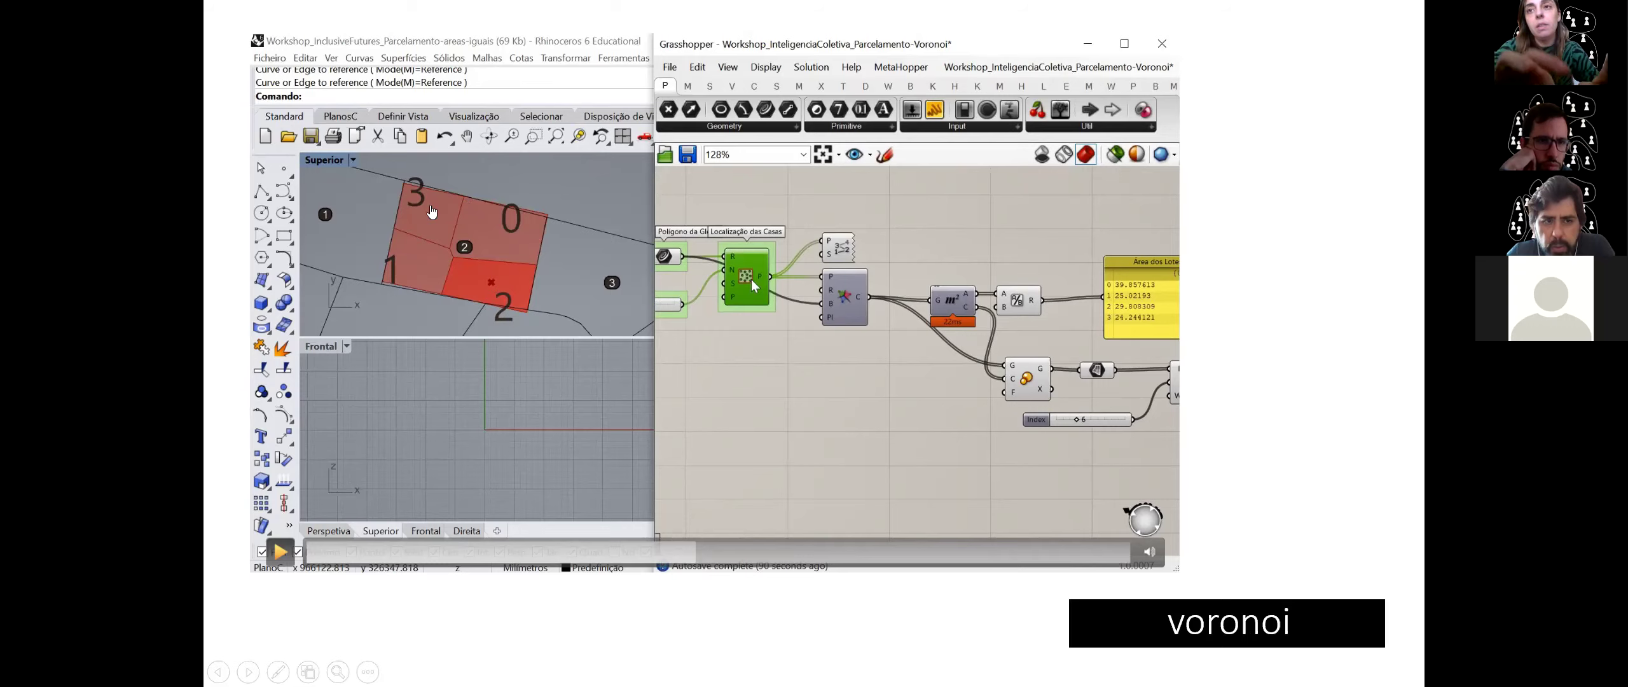
{"action": "left_click", "coordinate": [280, 552]}
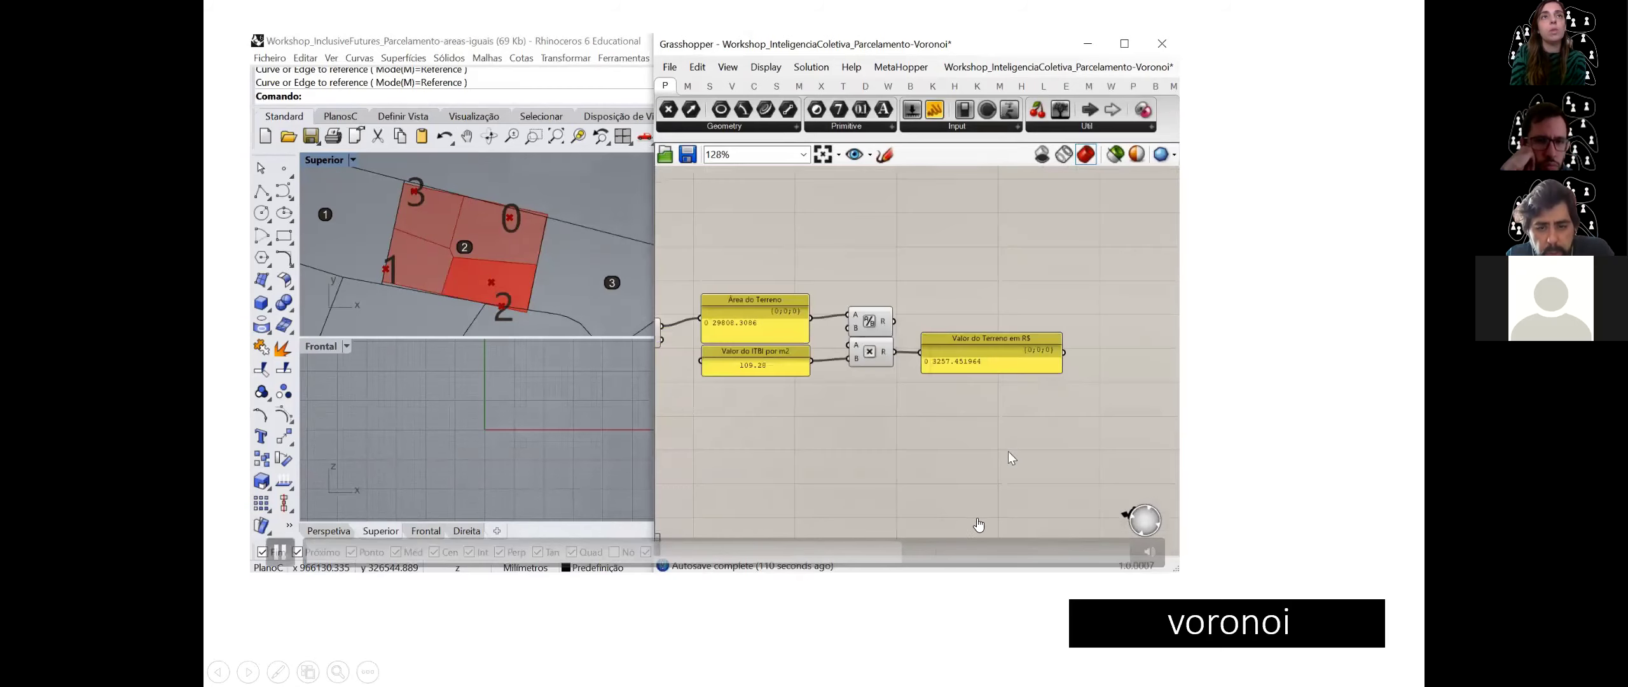
- Rewind the "voronoi" video to its beginning and replay it from the plot polygon reference
{"action": "left_click", "coordinate": [344, 541]}
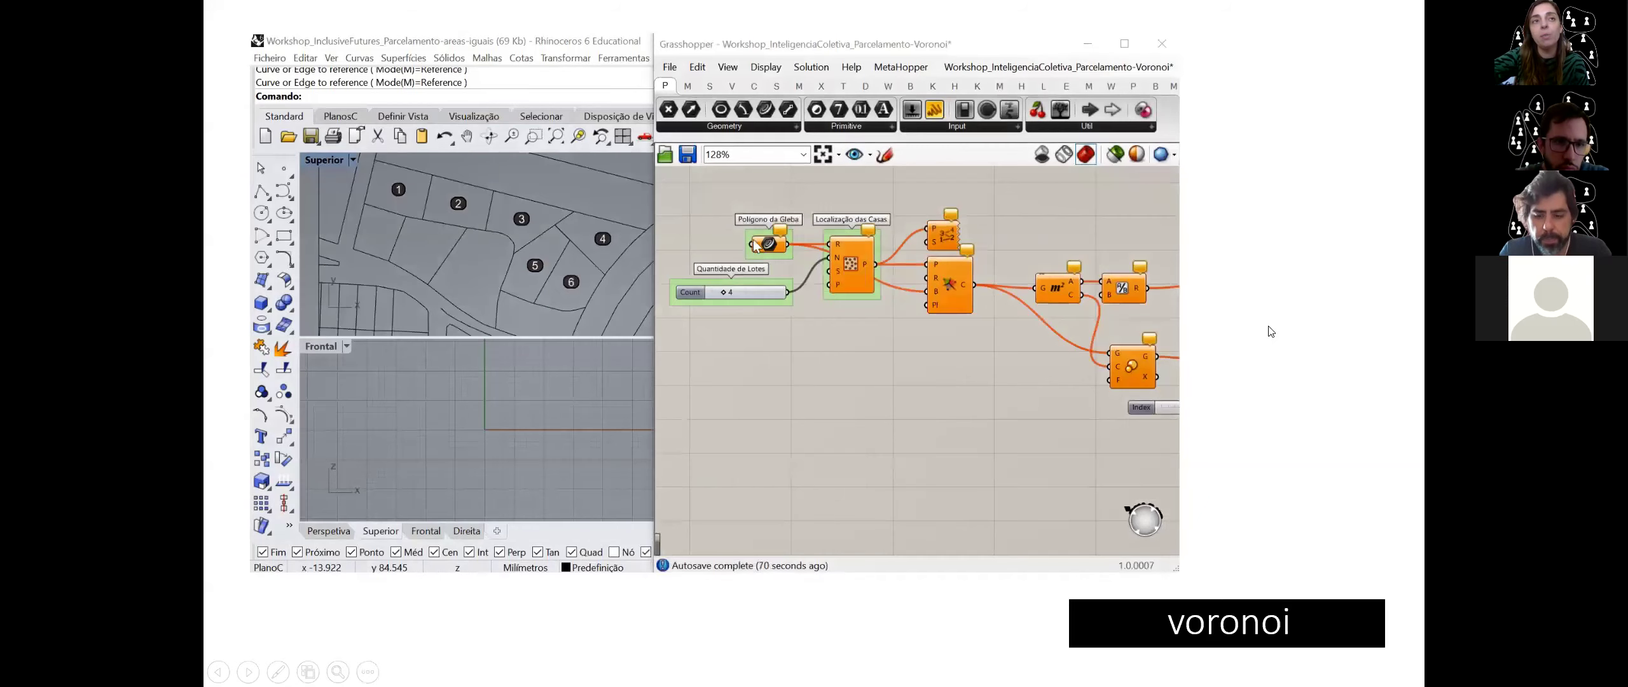
{"action": "key", "text": "Right"}
{"action": "key", "text": "Left"}
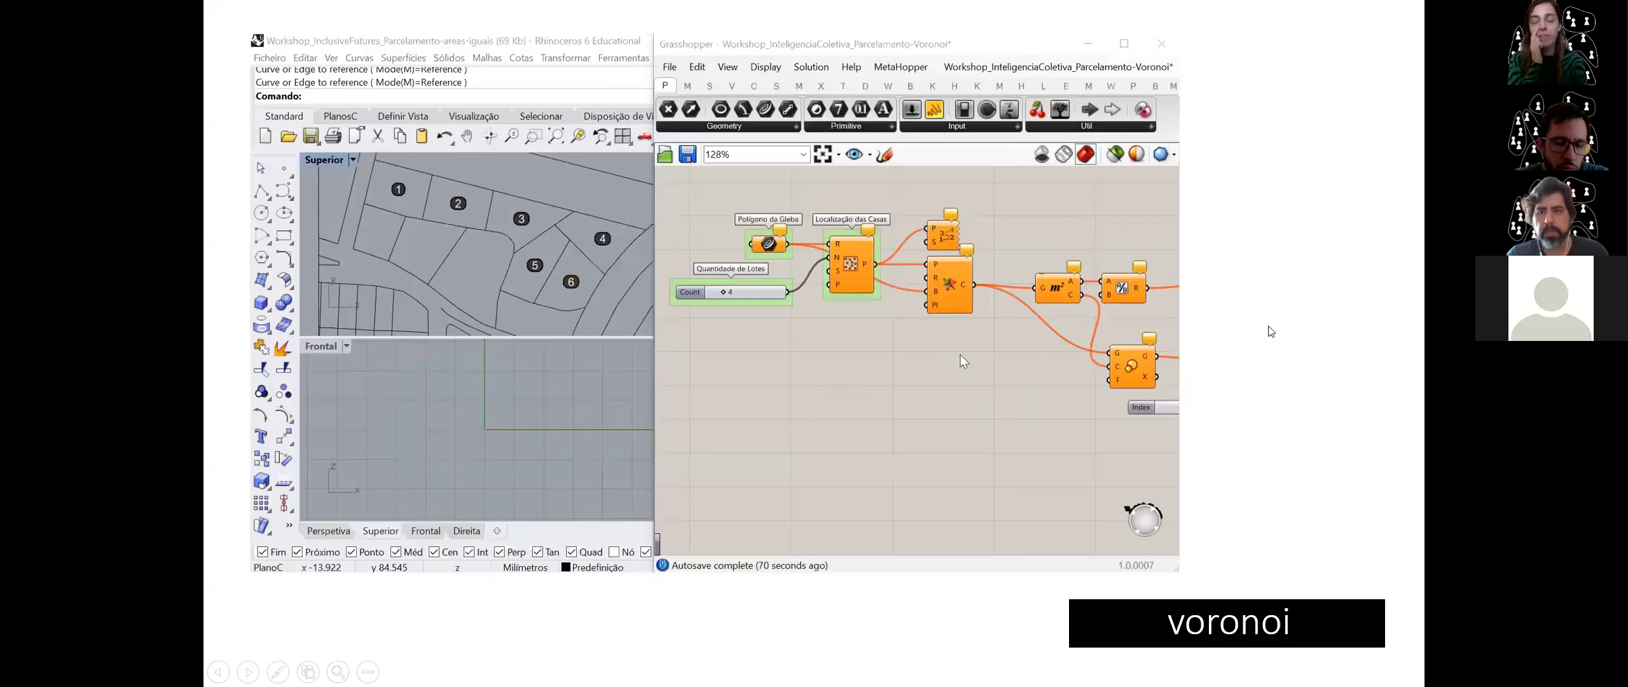
{"action": "left_click", "coordinate": [281, 550]}
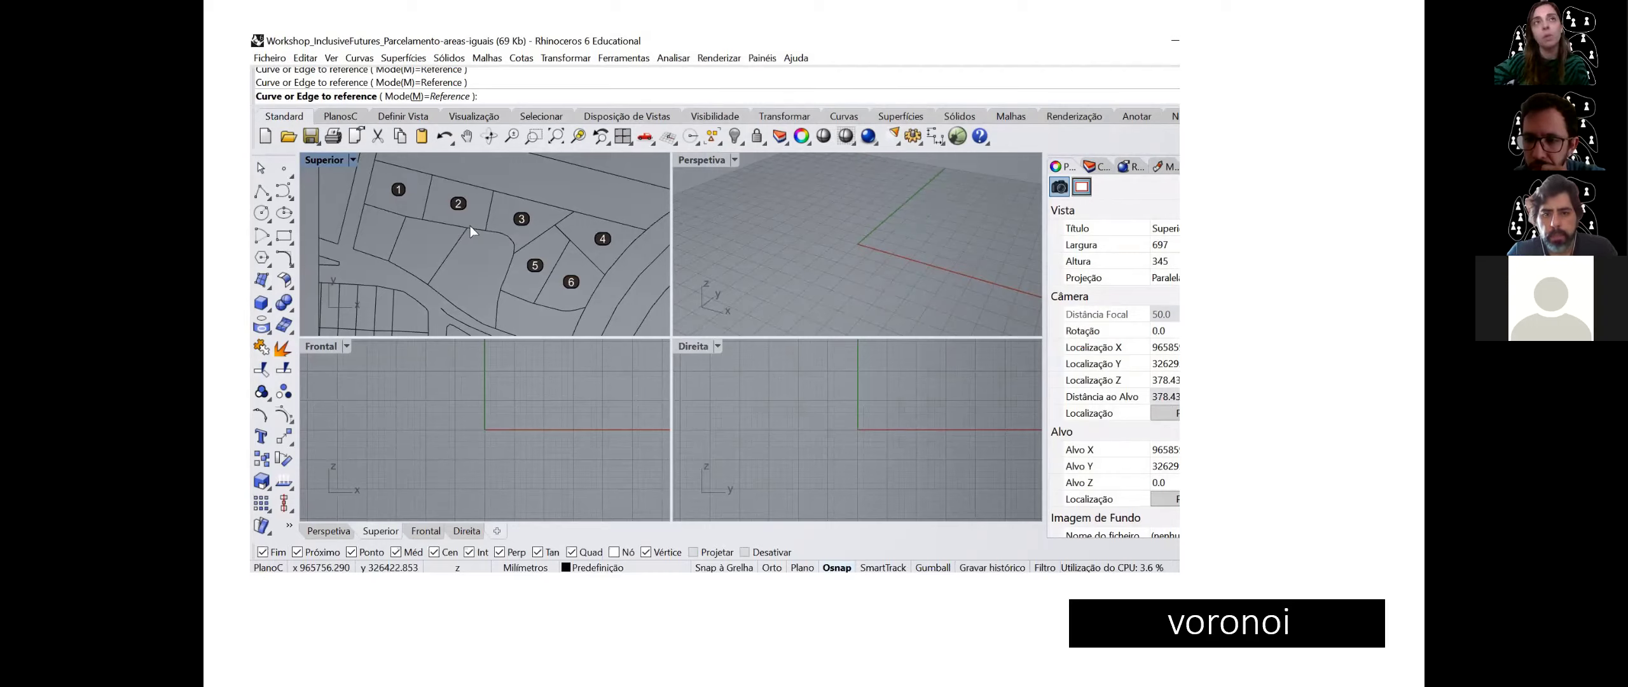
- Advance to the "bolhas área fixa" slide and play its video of the malleable fixed-area bubbles
{"action": "left_click", "coordinate": [1257, 329]}
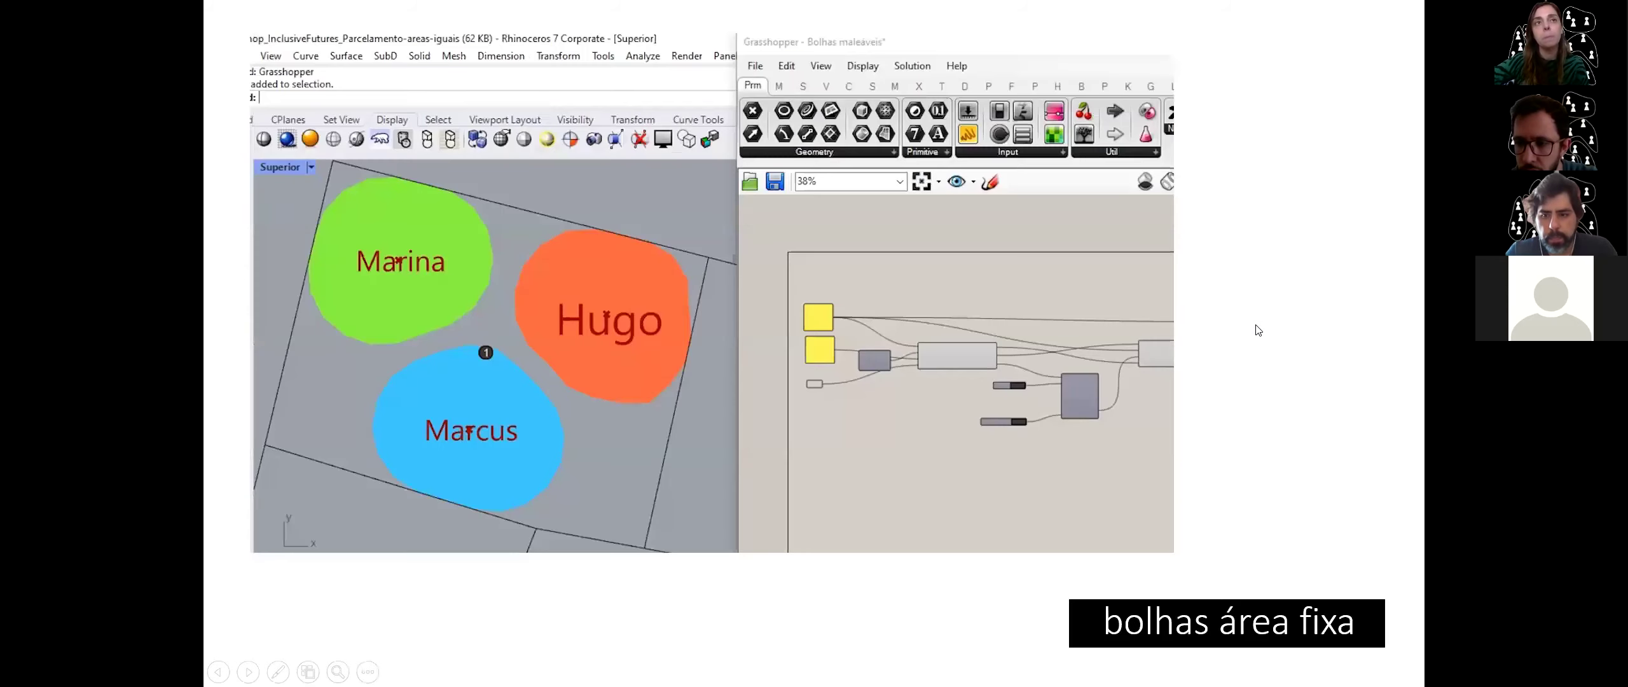
{"action": "mouse_move", "coordinate": [312, 425]}
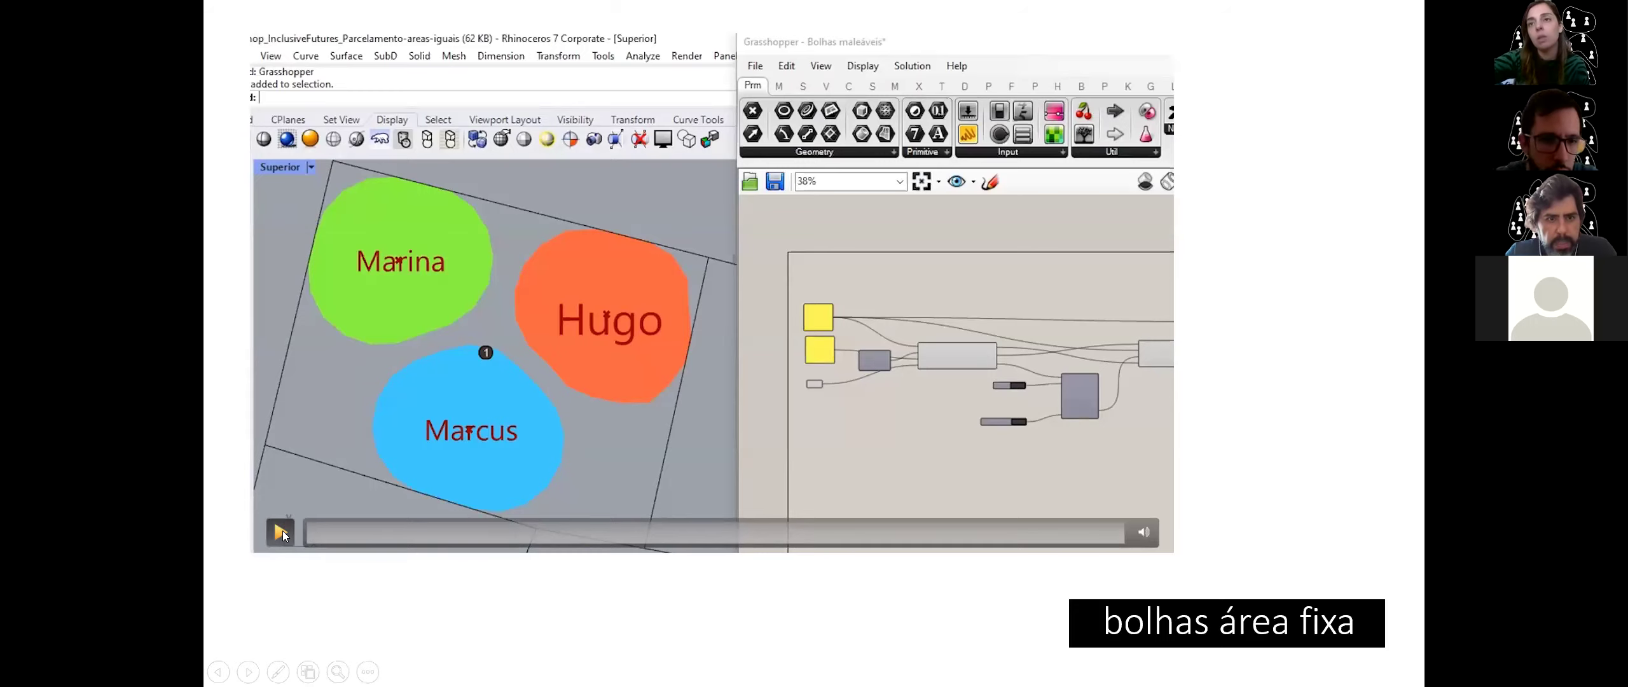
{"action": "left_click", "coordinate": [281, 531]}
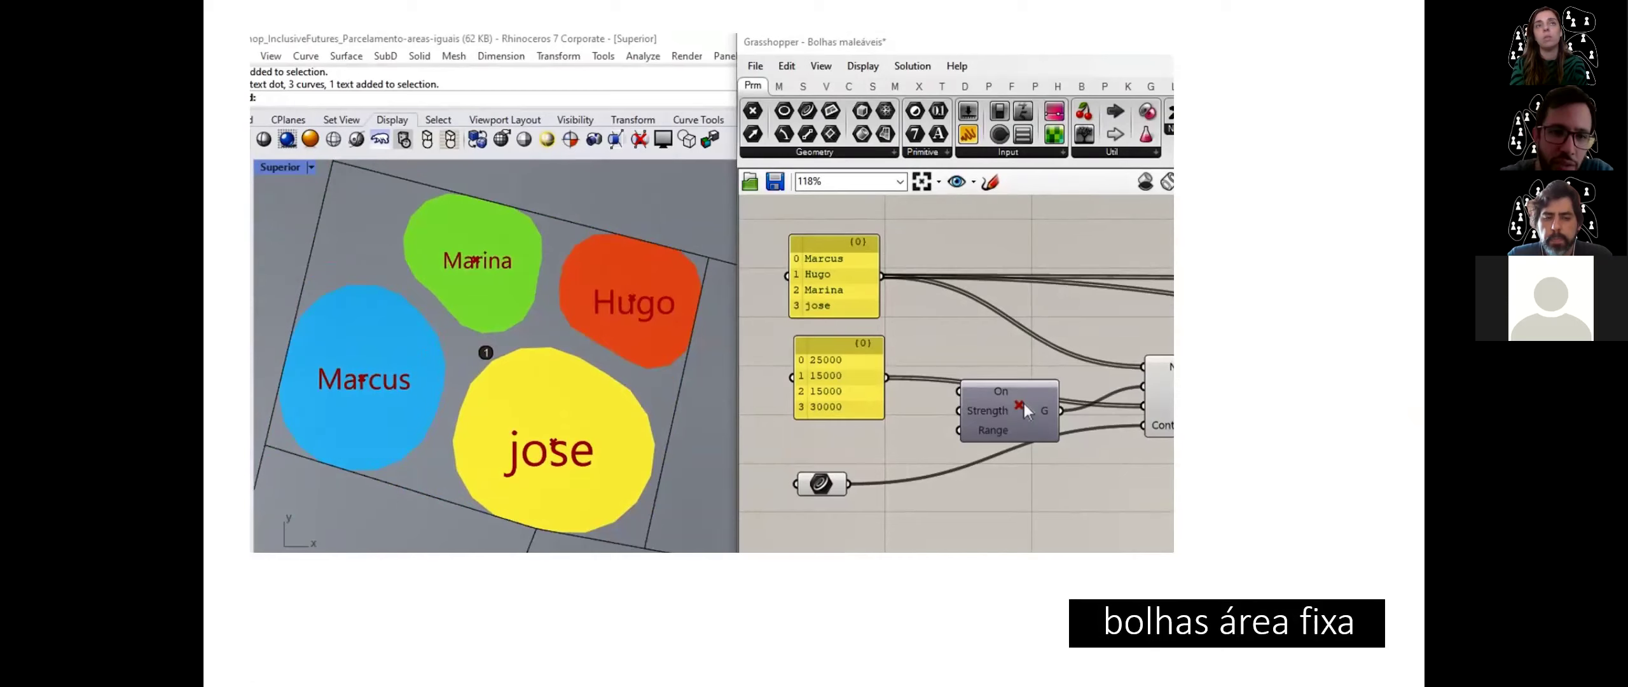
{"action": "mouse_move", "coordinate": [284, 537]}
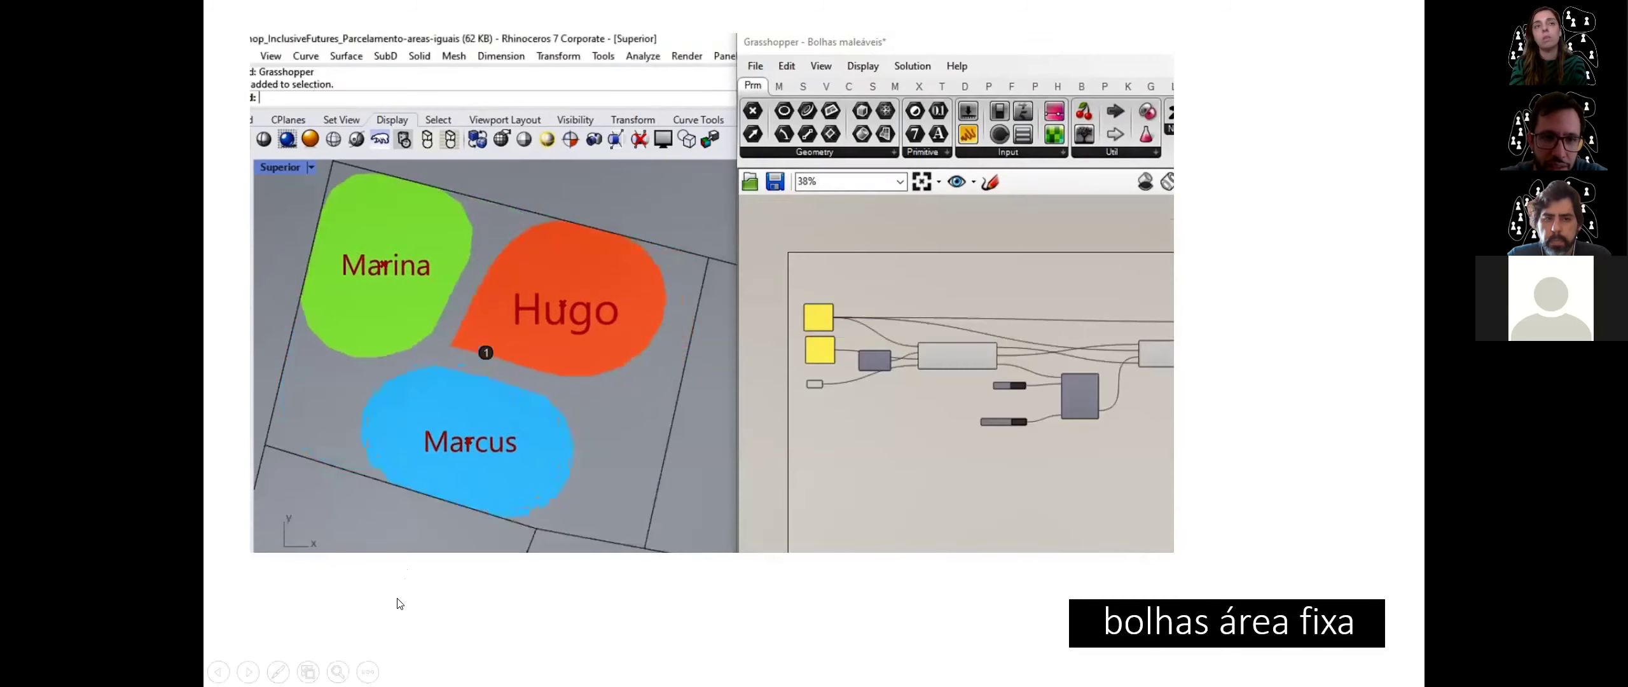
{"action": "mouse_move", "coordinate": [407, 567]}
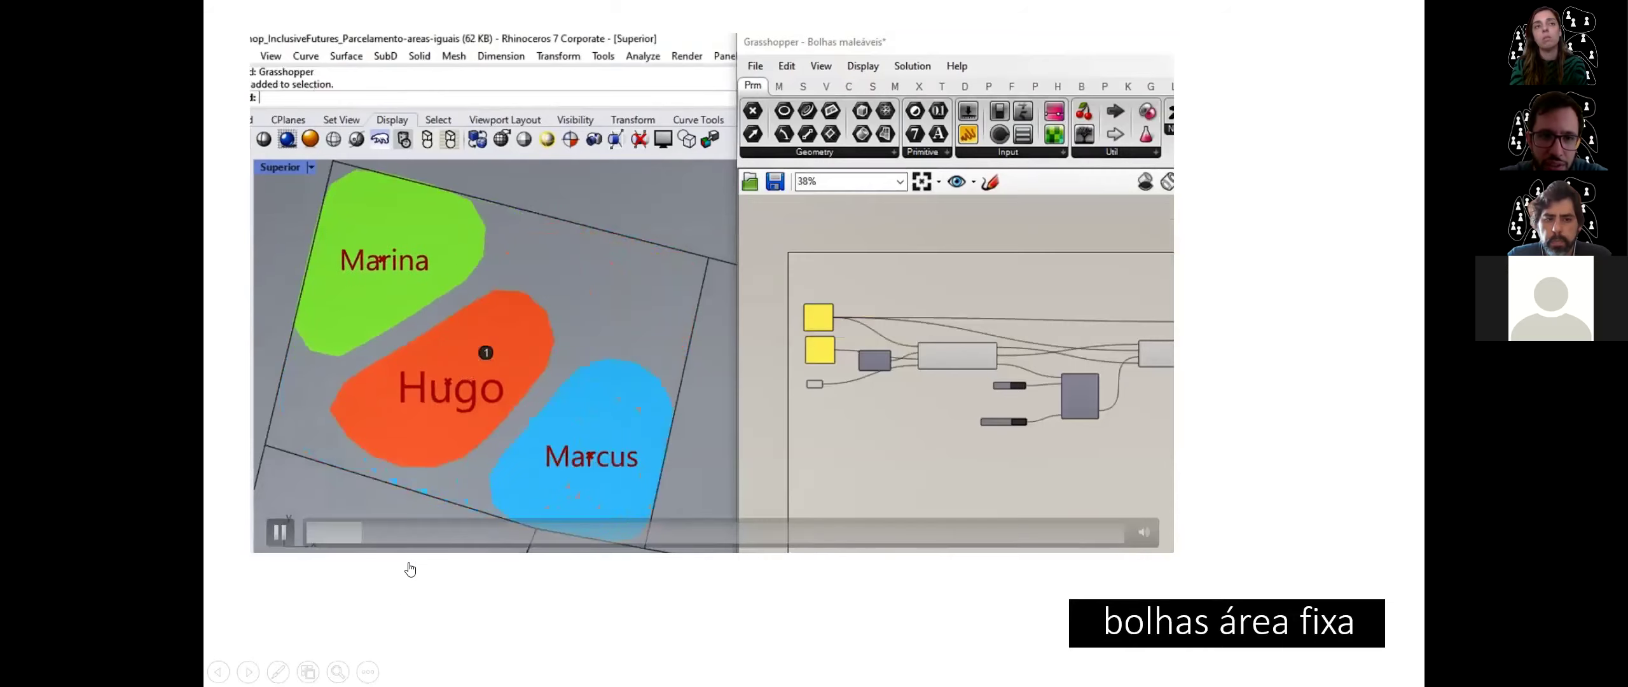
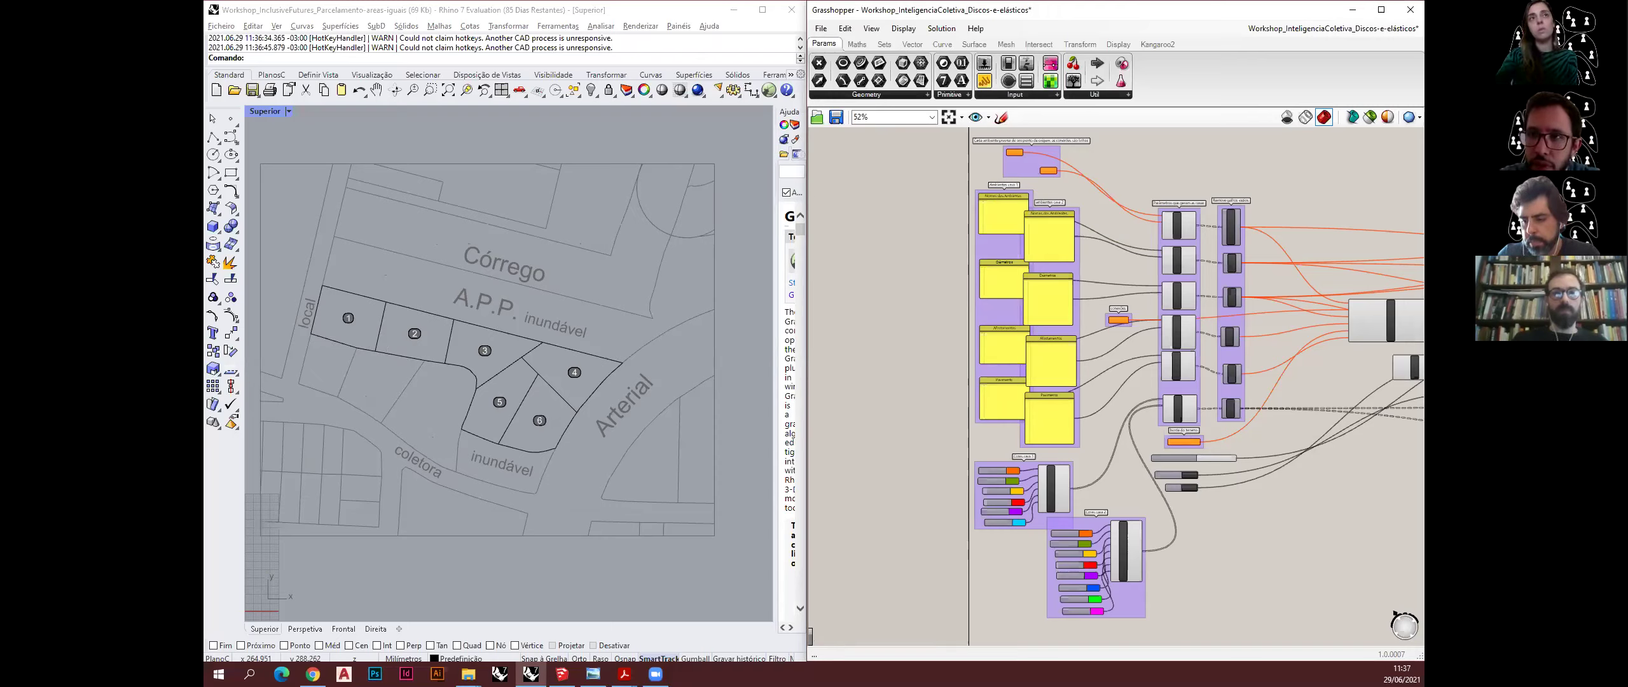
{"action": "right_click", "coordinate": [883, 161]}
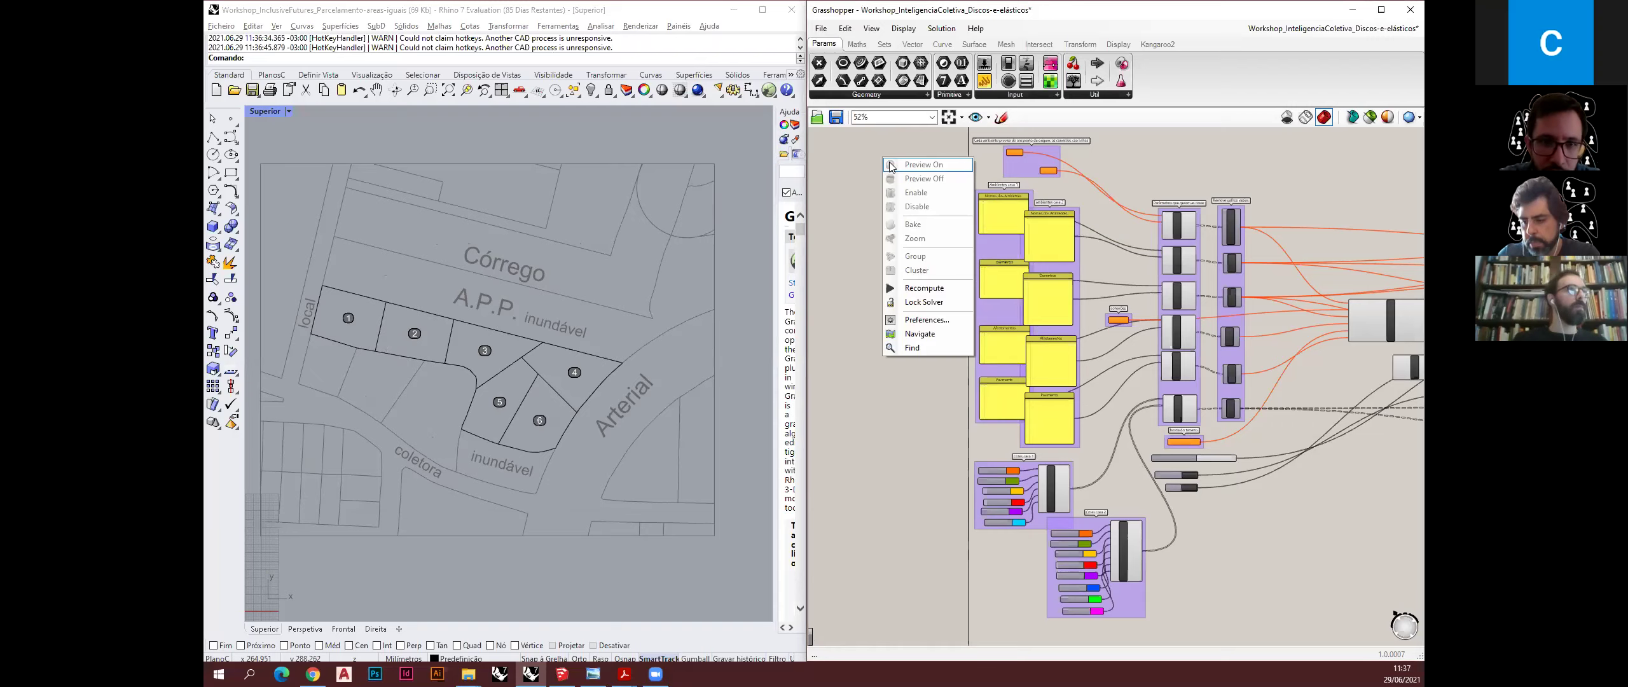
{"action": "right_click", "coordinate": [846, 225]}
{"action": "right_click", "coordinate": [914, 179]}
{"action": "right_click", "coordinate": [1181, 150]}
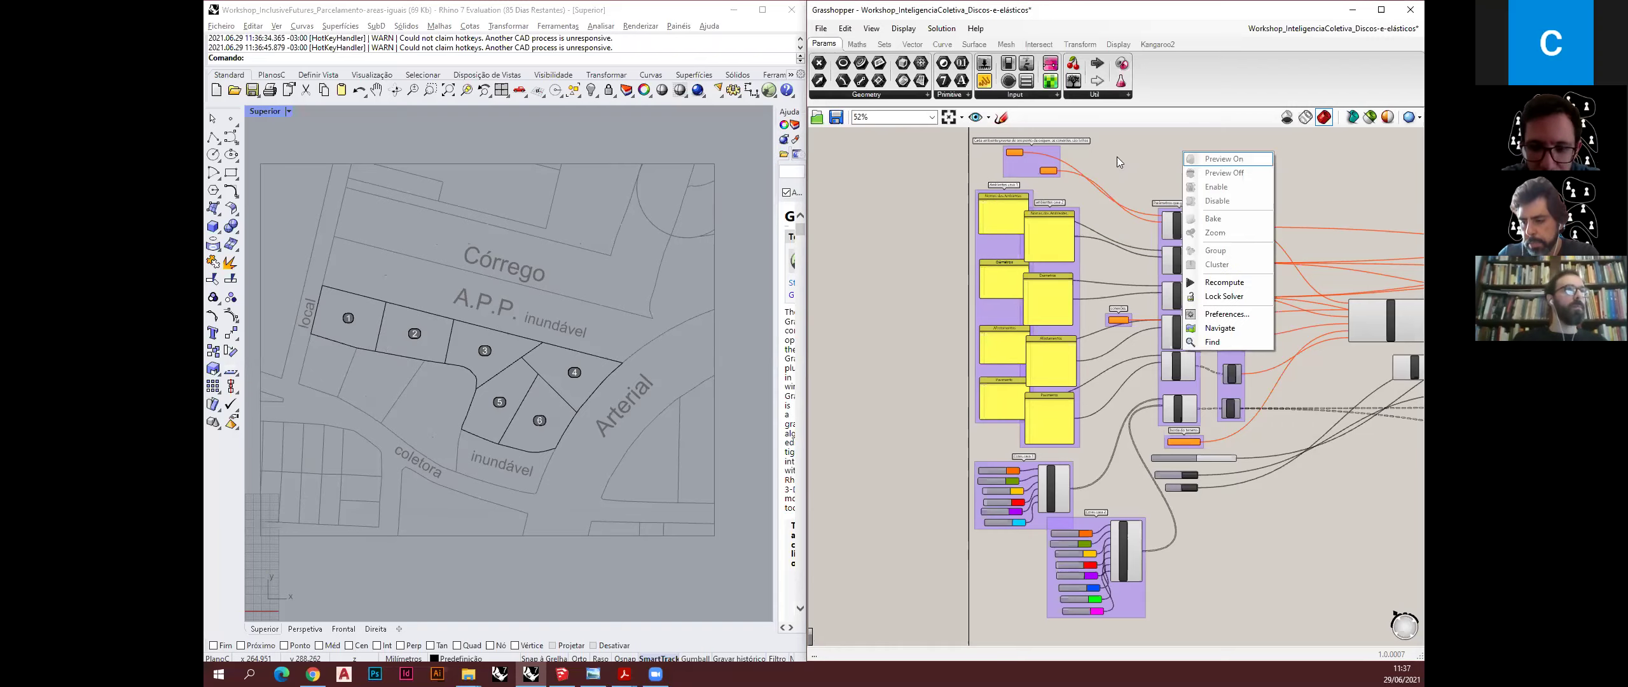
{"action": "right_click", "coordinate": [897, 225]}
{"action": "right_click", "coordinate": [928, 462]}
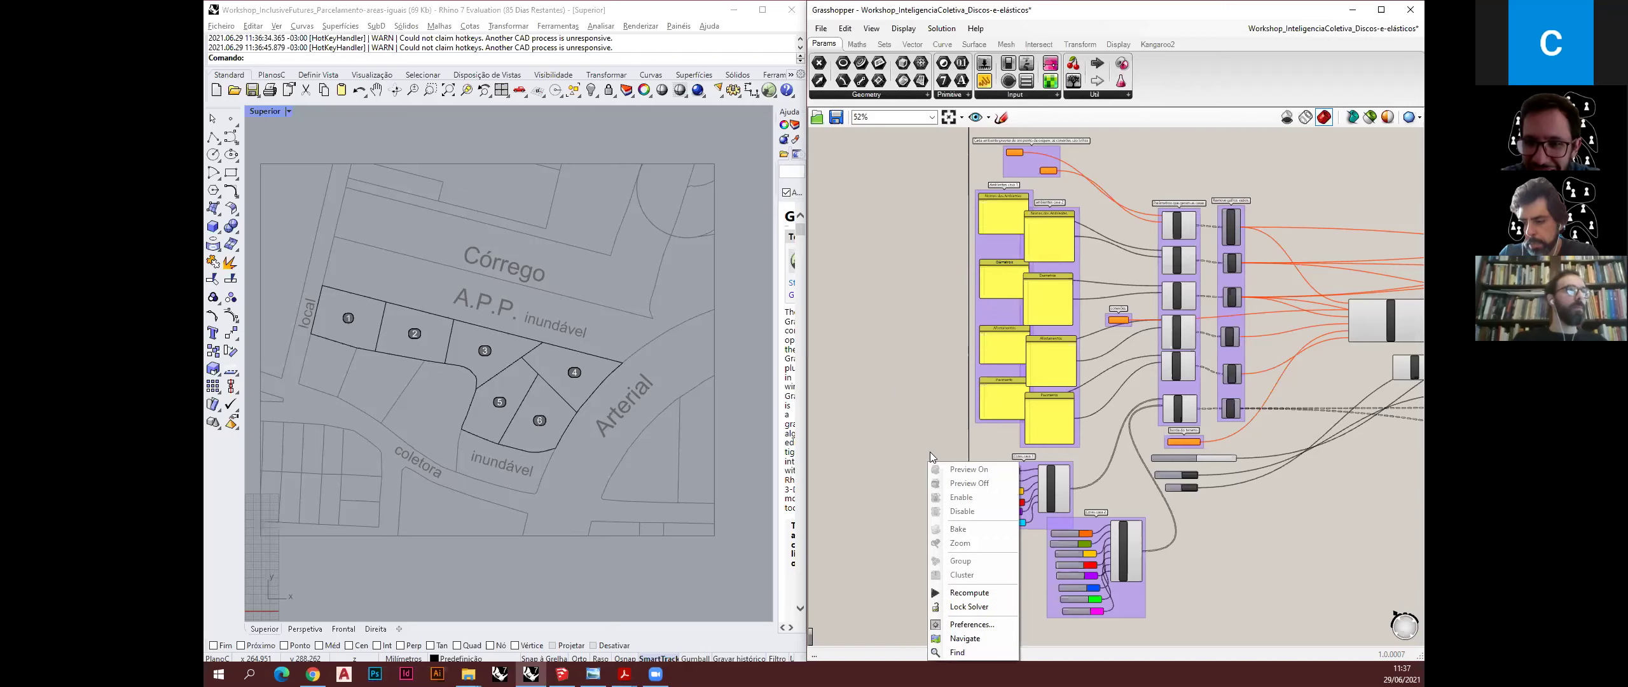
{"action": "right_click", "coordinate": [929, 387]}
{"action": "right_click", "coordinate": [934, 359]}
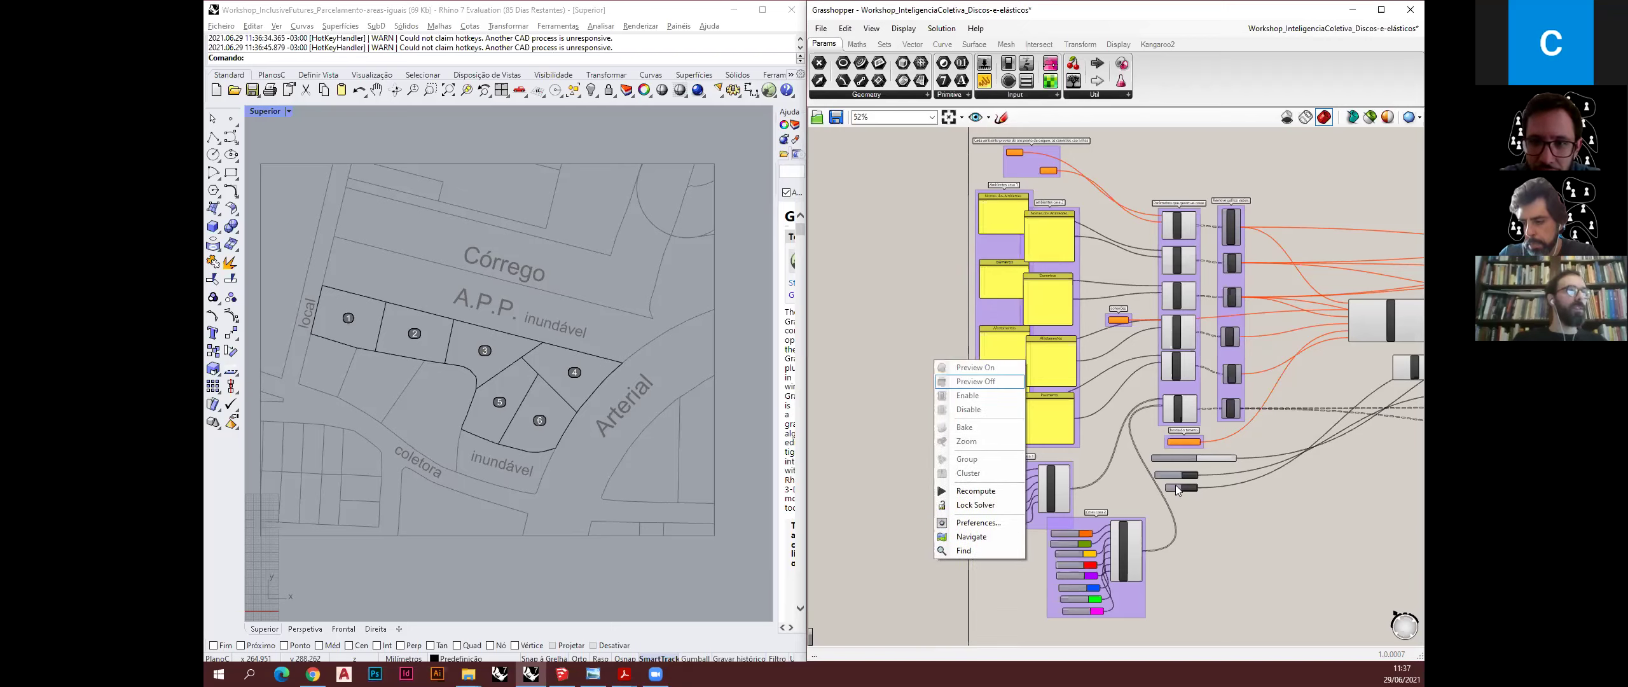
{"action": "right_click", "coordinate": [1272, 550]}
{"action": "right_click", "coordinate": [923, 417]}
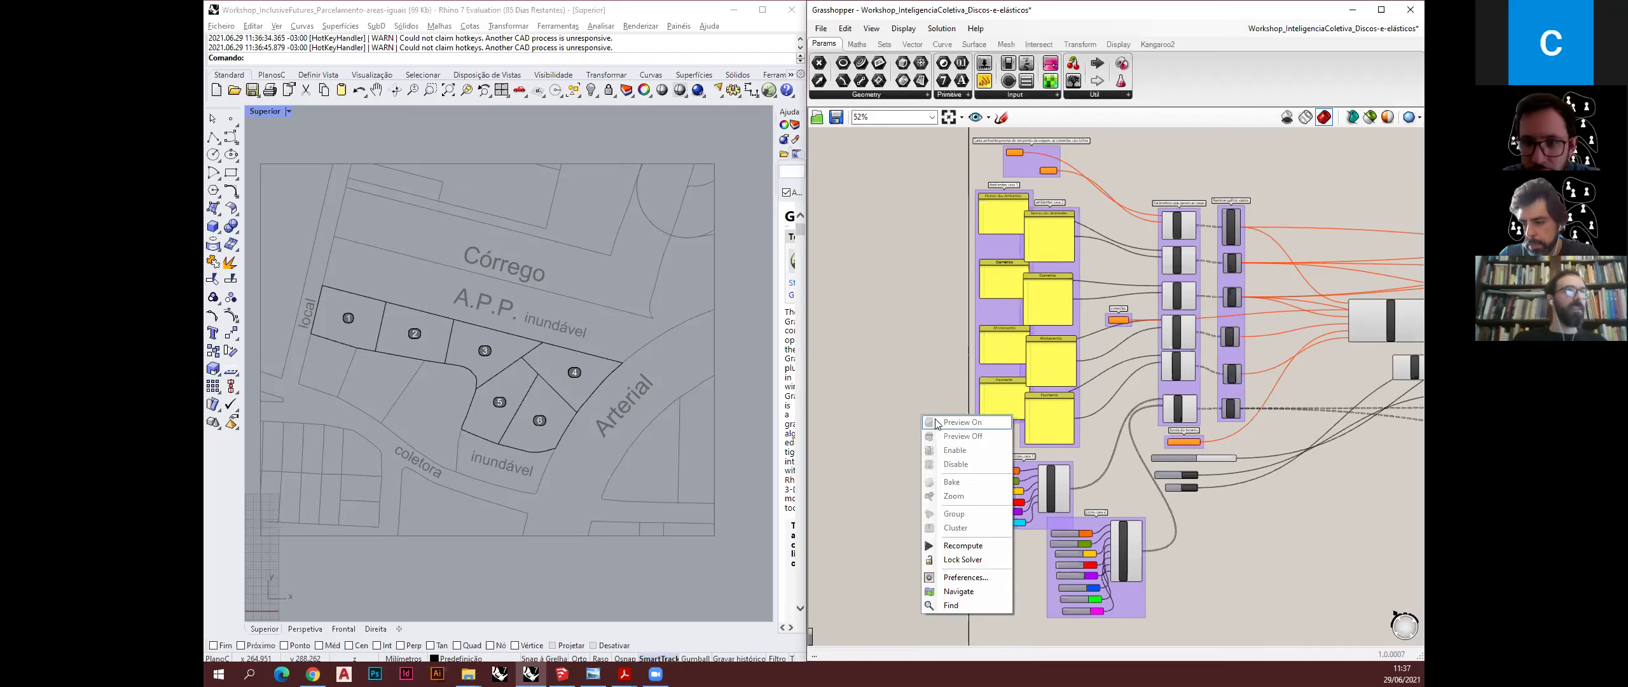
{"action": "right_click", "coordinate": [932, 362]}
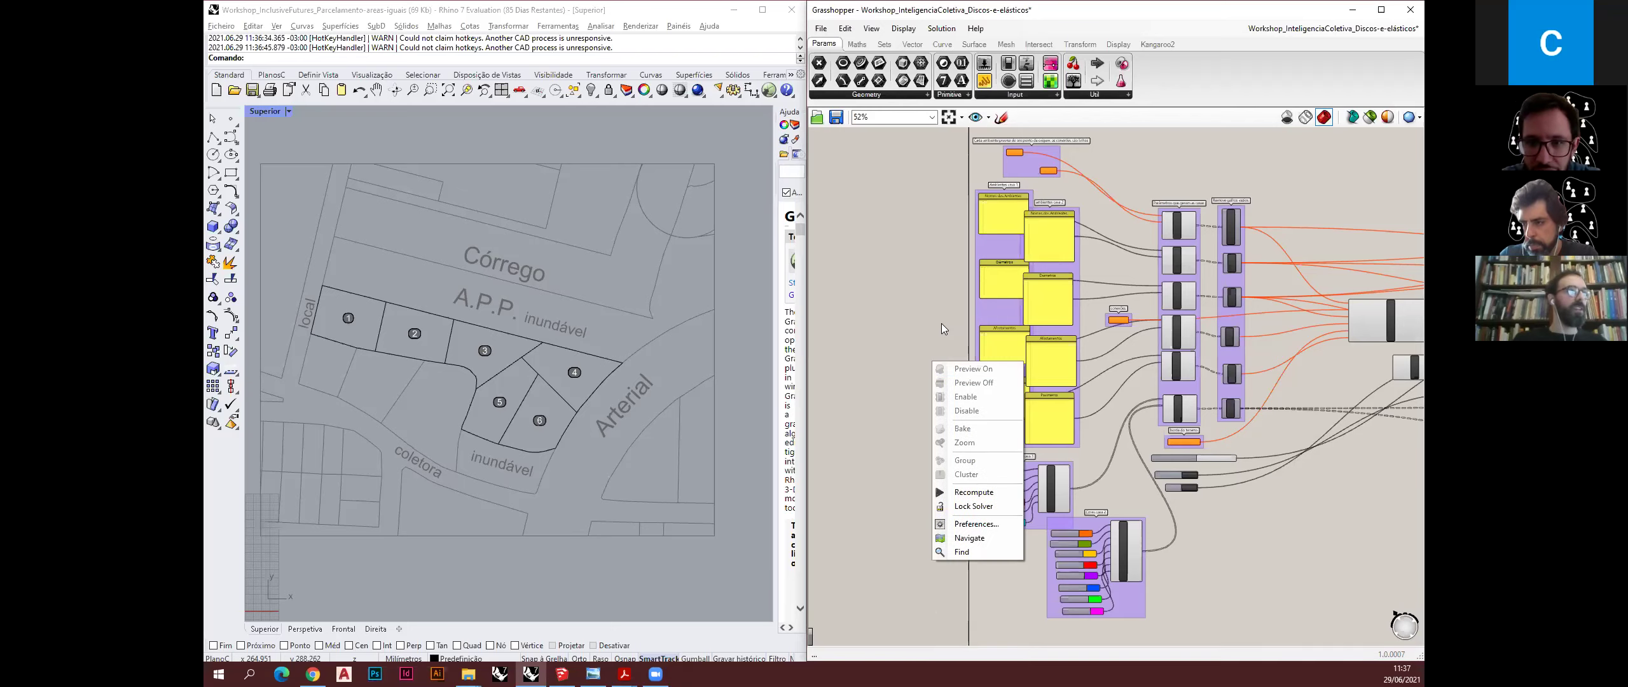
- Bring the whole Grasshopper definition into view, then examine the empty "Nomes dos Ambientes" and "Diâmetros" panels of casa 1 and casa 2
{"action": "left_click", "coordinate": [946, 326]}
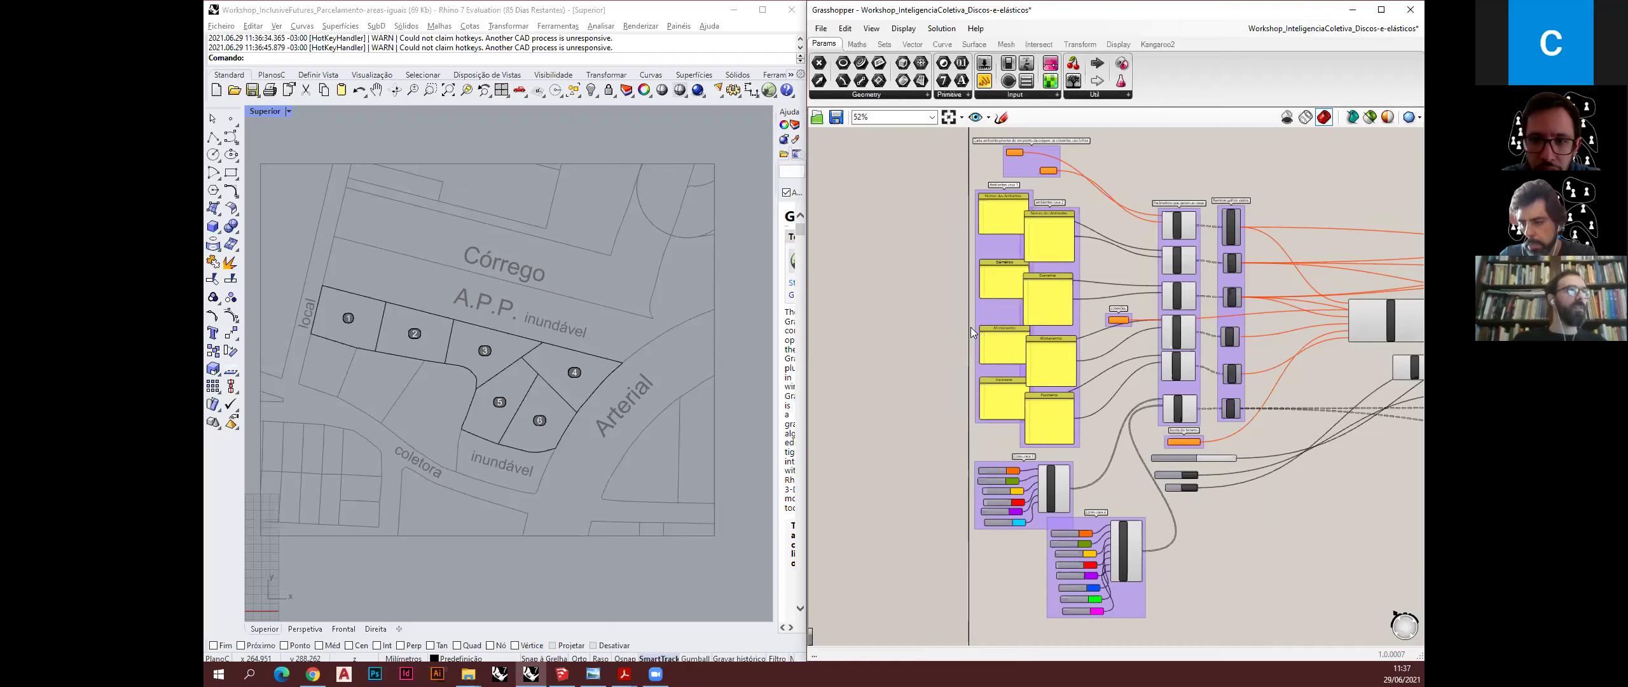
{"action": "right_click", "coordinate": [930, 194]}
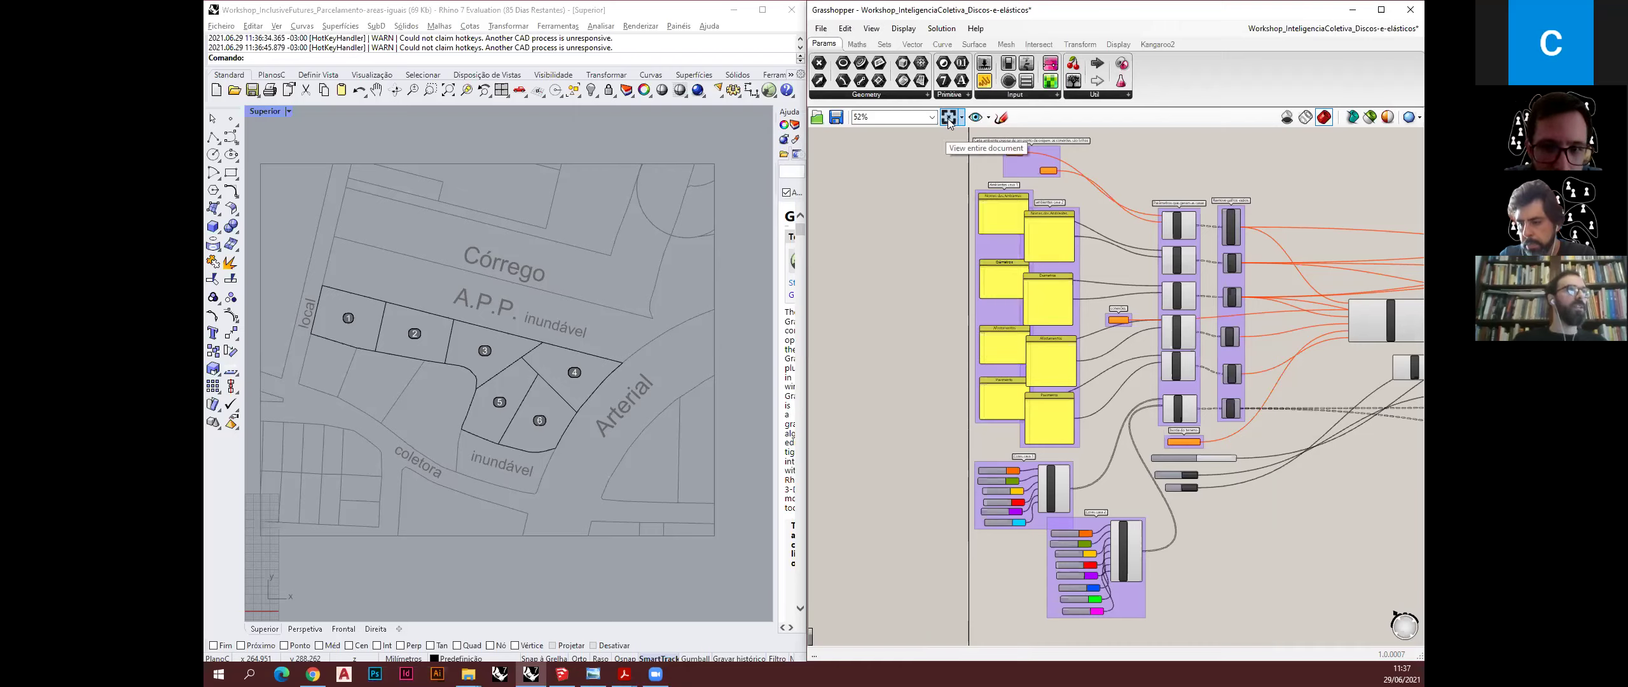
{"action": "left_click", "coordinate": [948, 118]}
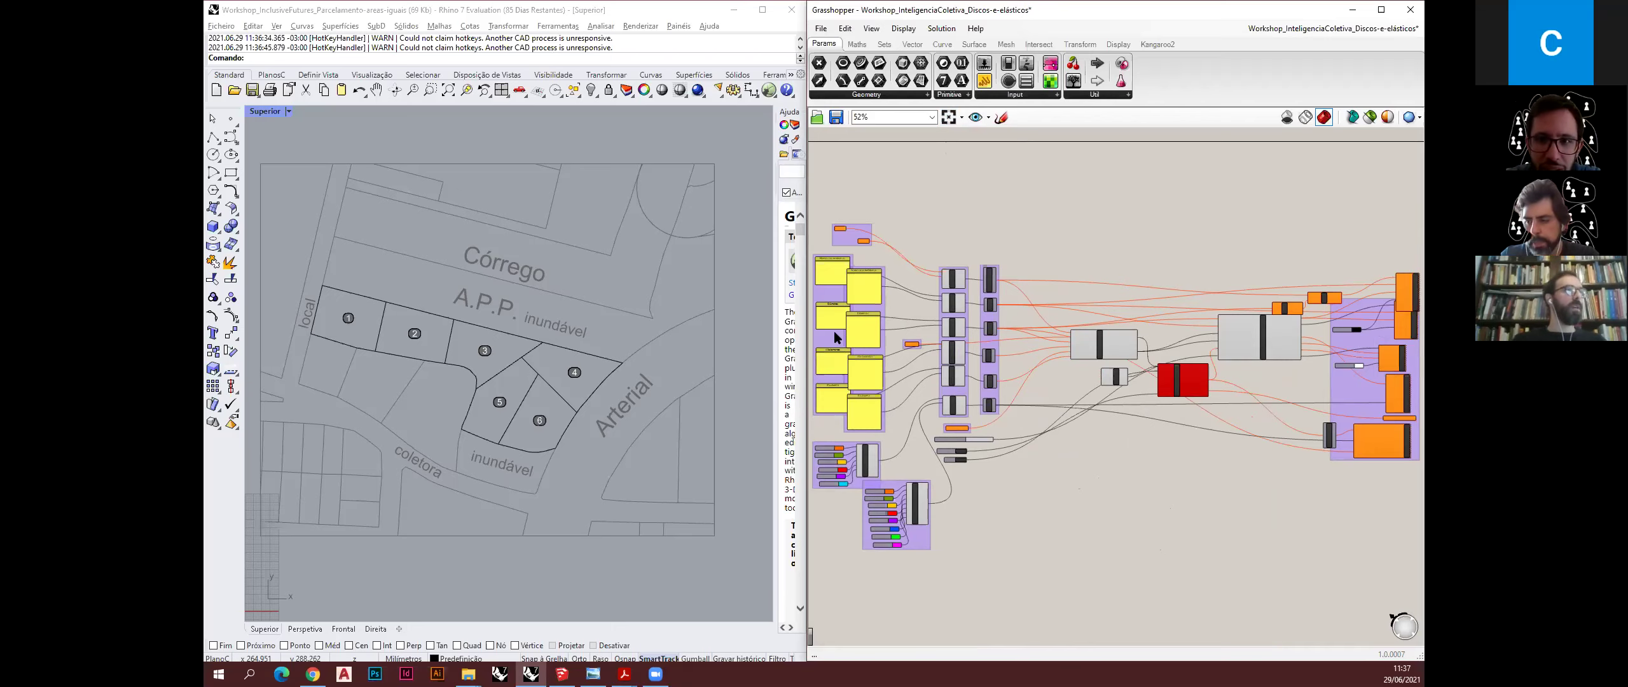
{"action": "scroll", "coordinate": [837, 337], "scroll_direction": "up", "scroll_amount": 2}
{"action": "scroll", "coordinate": [868, 353], "scroll_direction": "down", "scroll_amount": 3}
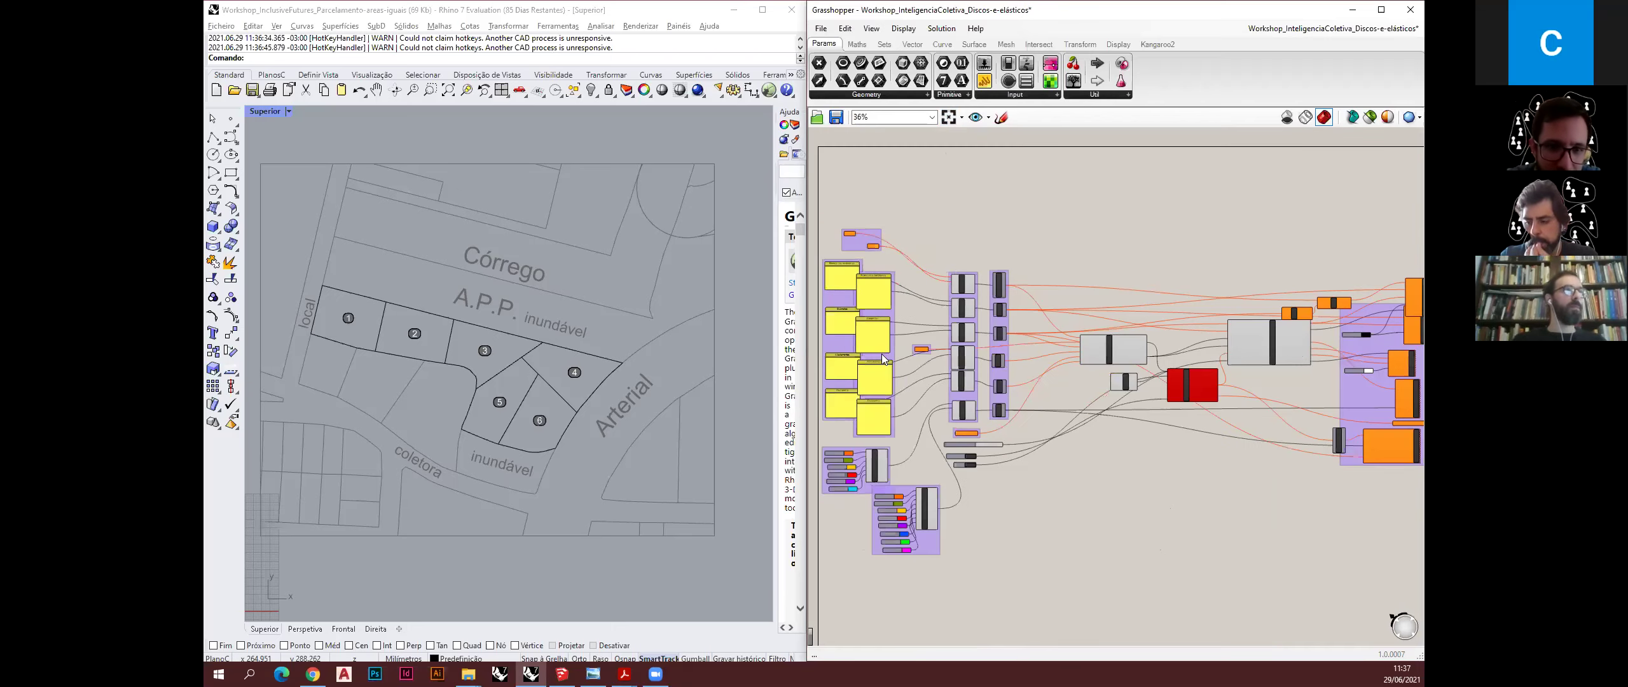
{"action": "scroll", "coordinate": [919, 351], "scroll_direction": "down", "scroll_amount": 5}
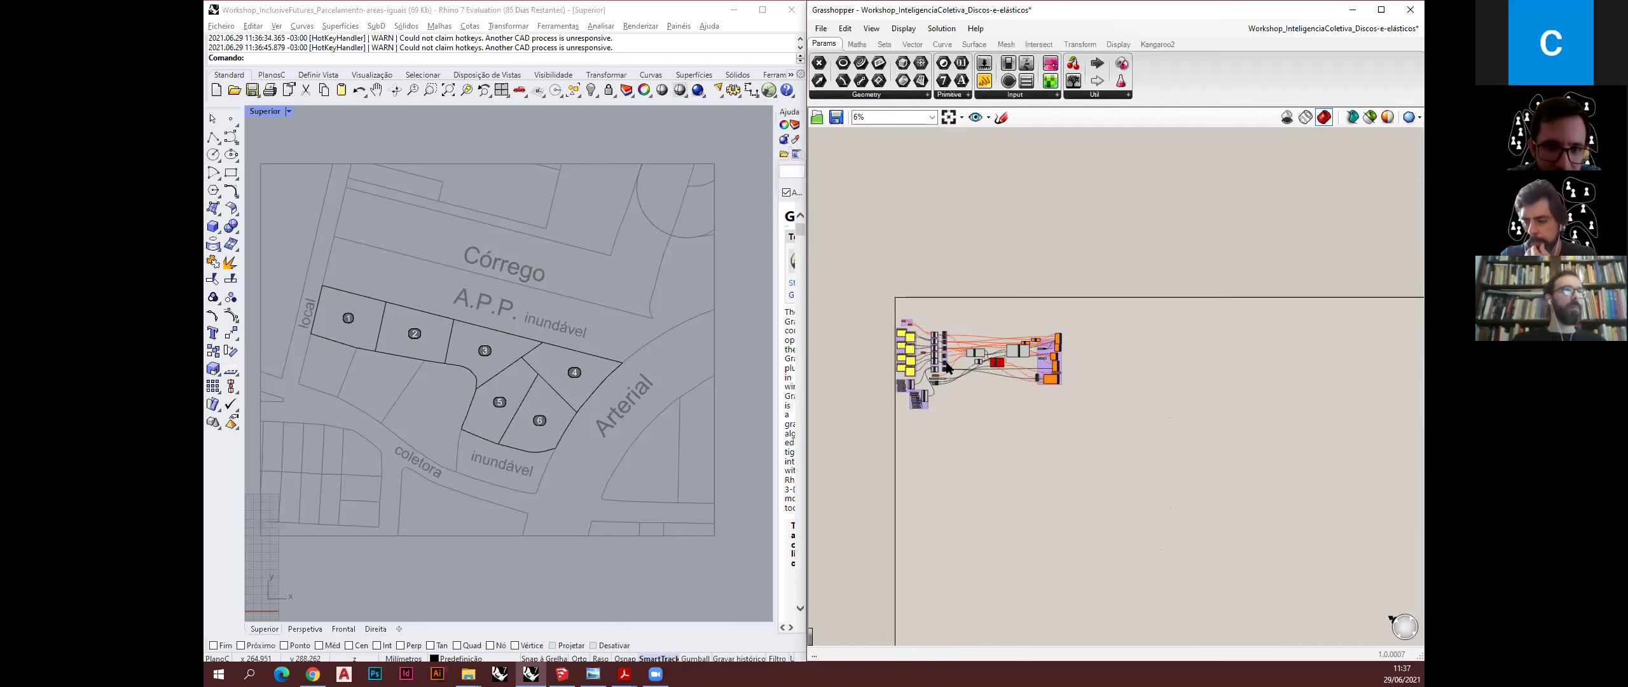
{"action": "scroll", "coordinate": [919, 350], "scroll_direction": "up", "scroll_amount": 5}
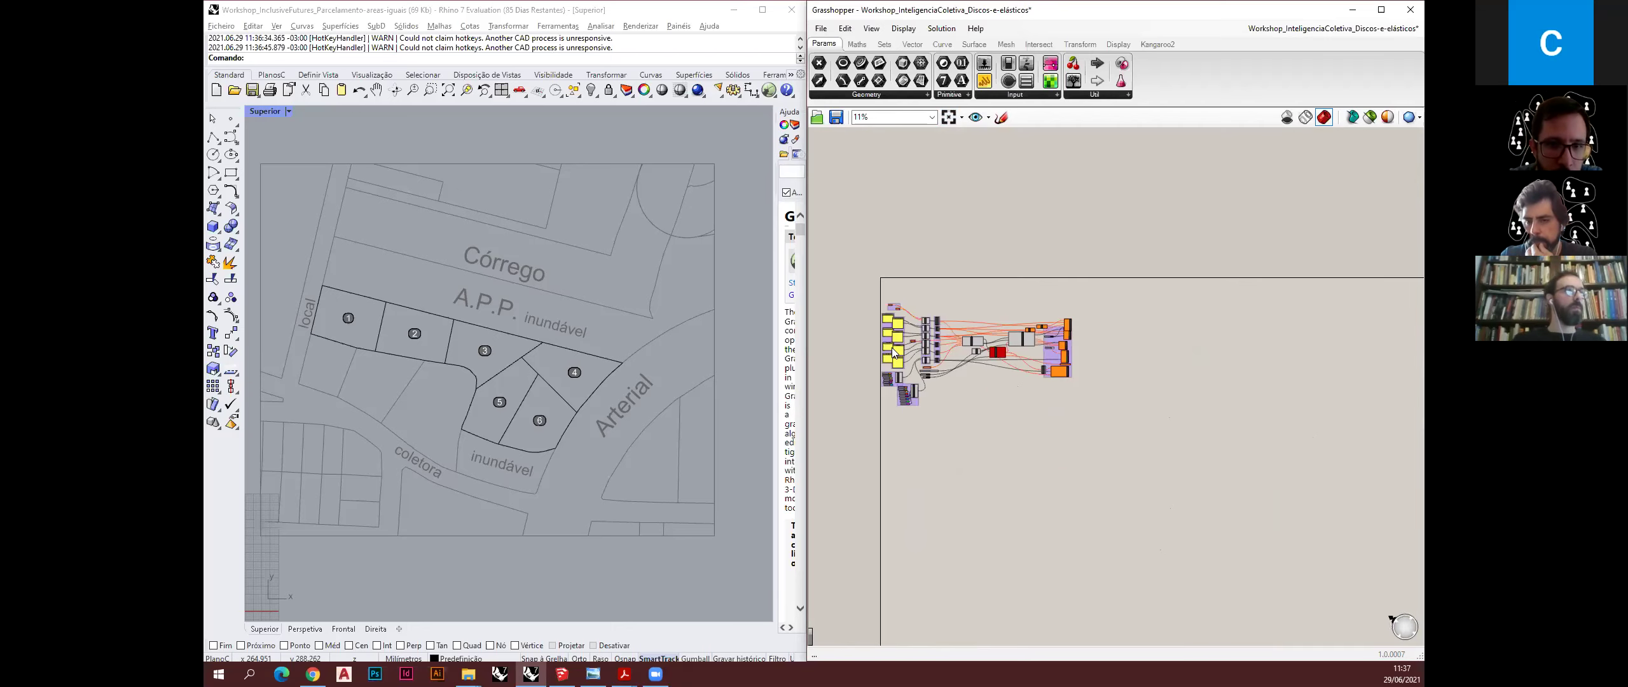
{"action": "scroll", "coordinate": [887, 316], "scroll_direction": "up", "scroll_amount": 5}
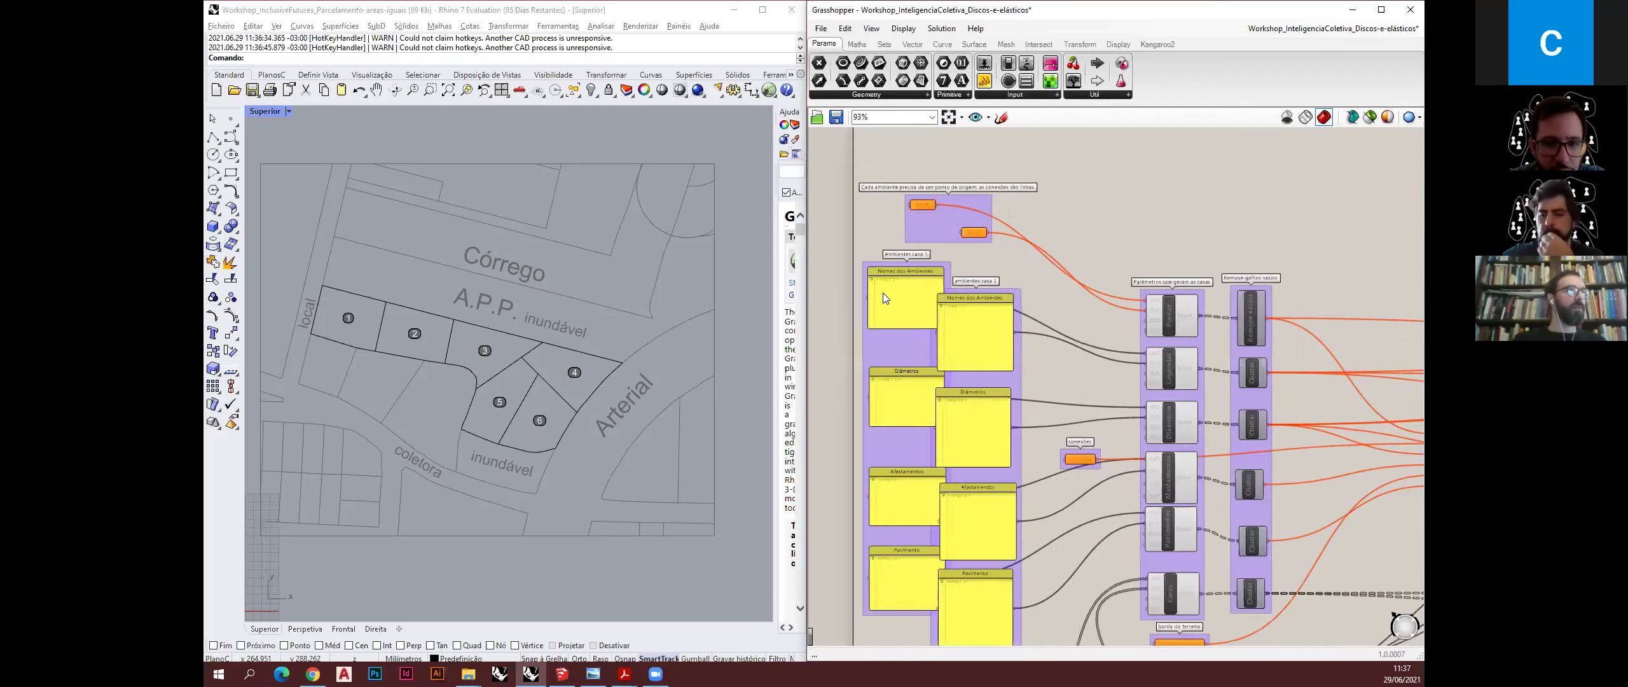
{"action": "scroll", "coordinate": [887, 292], "scroll_direction": "up", "scroll_amount": 3}
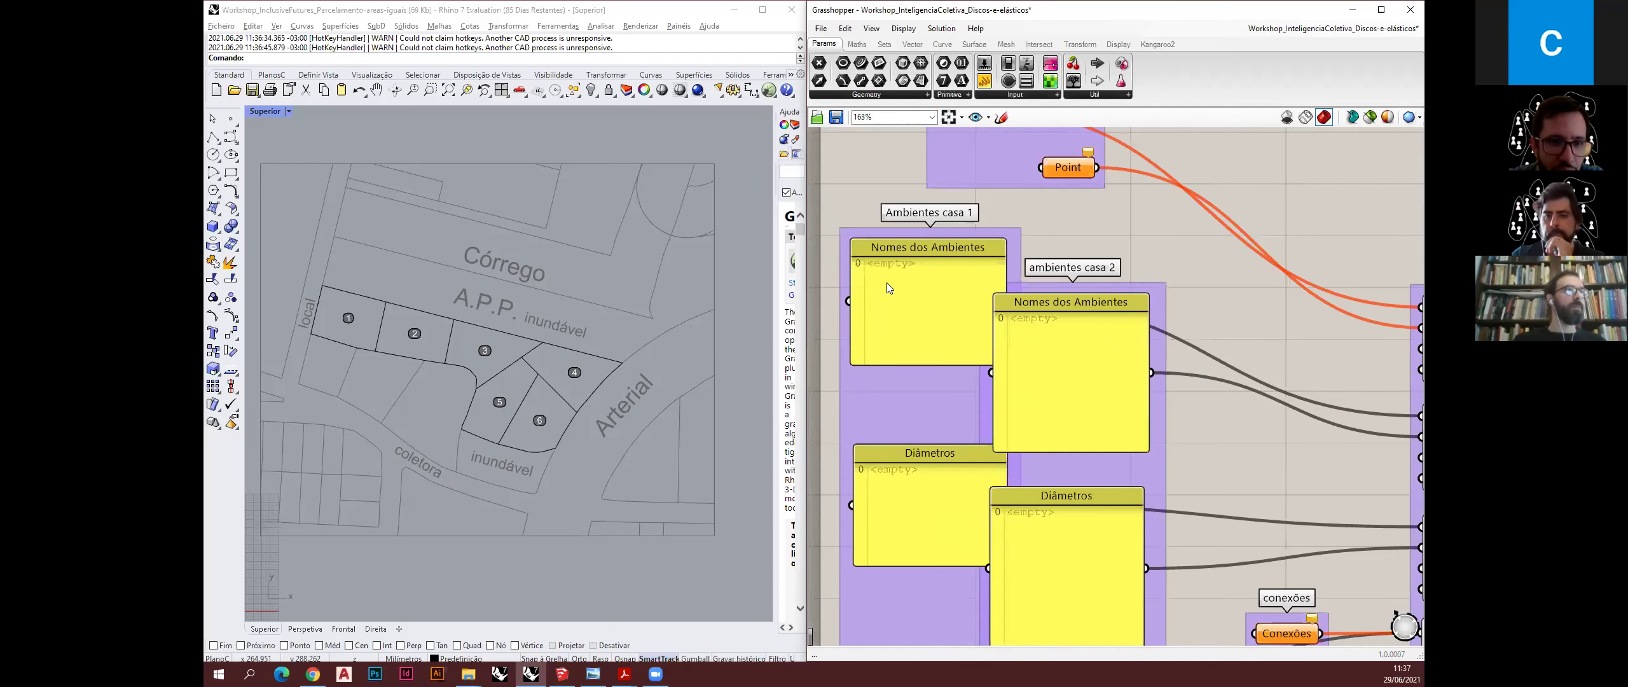
- Examine the row of plots 1 to 6 in the Rhino site plan, starting from the local street end
{"action": "left_click", "coordinate": [548, 400]}
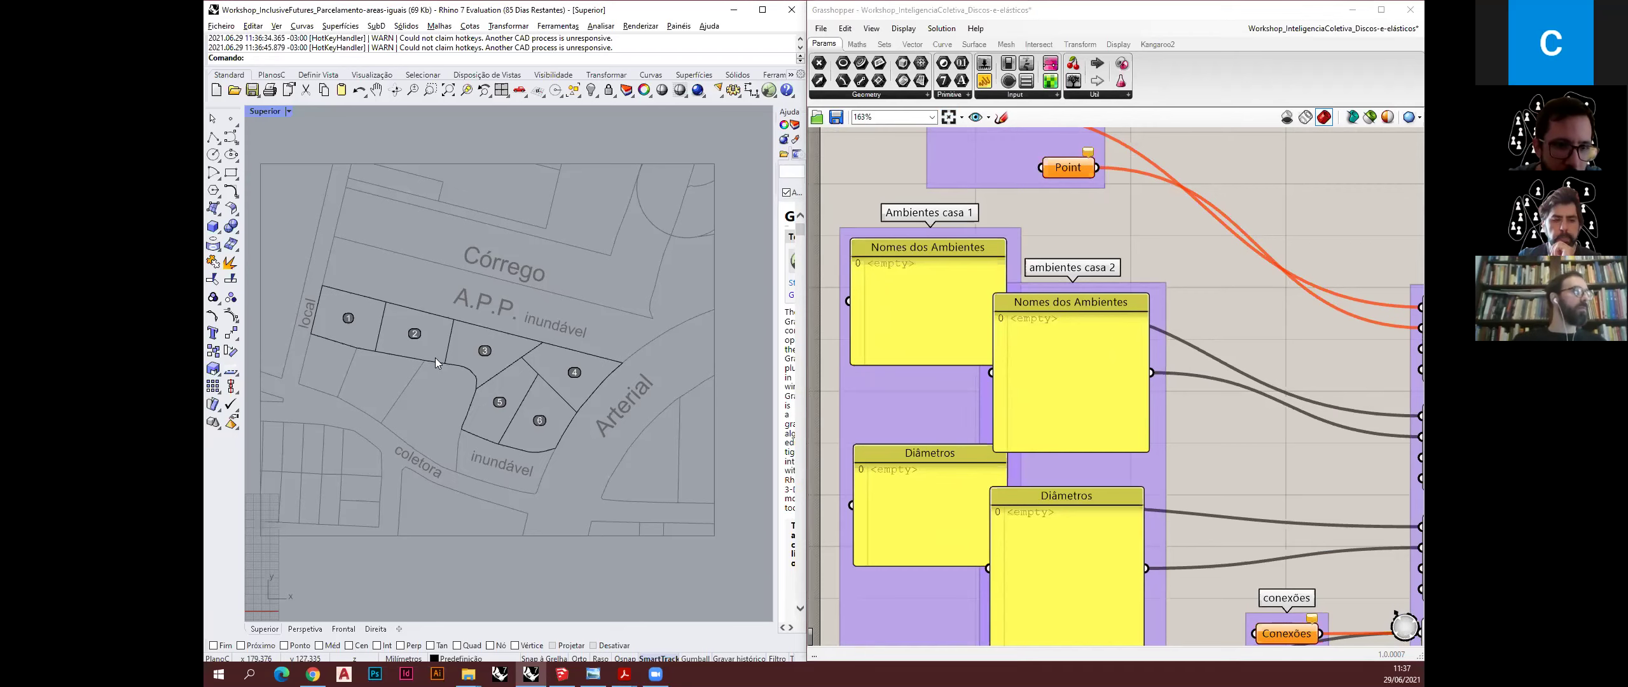
{"action": "scroll", "coordinate": [422, 358], "scroll_direction": "up", "scroll_amount": 2}
{"action": "scroll", "coordinate": [422, 375], "scroll_direction": "down", "scroll_amount": 4}
{"action": "scroll", "coordinate": [421, 374], "scroll_direction": "up", "scroll_amount": 5}
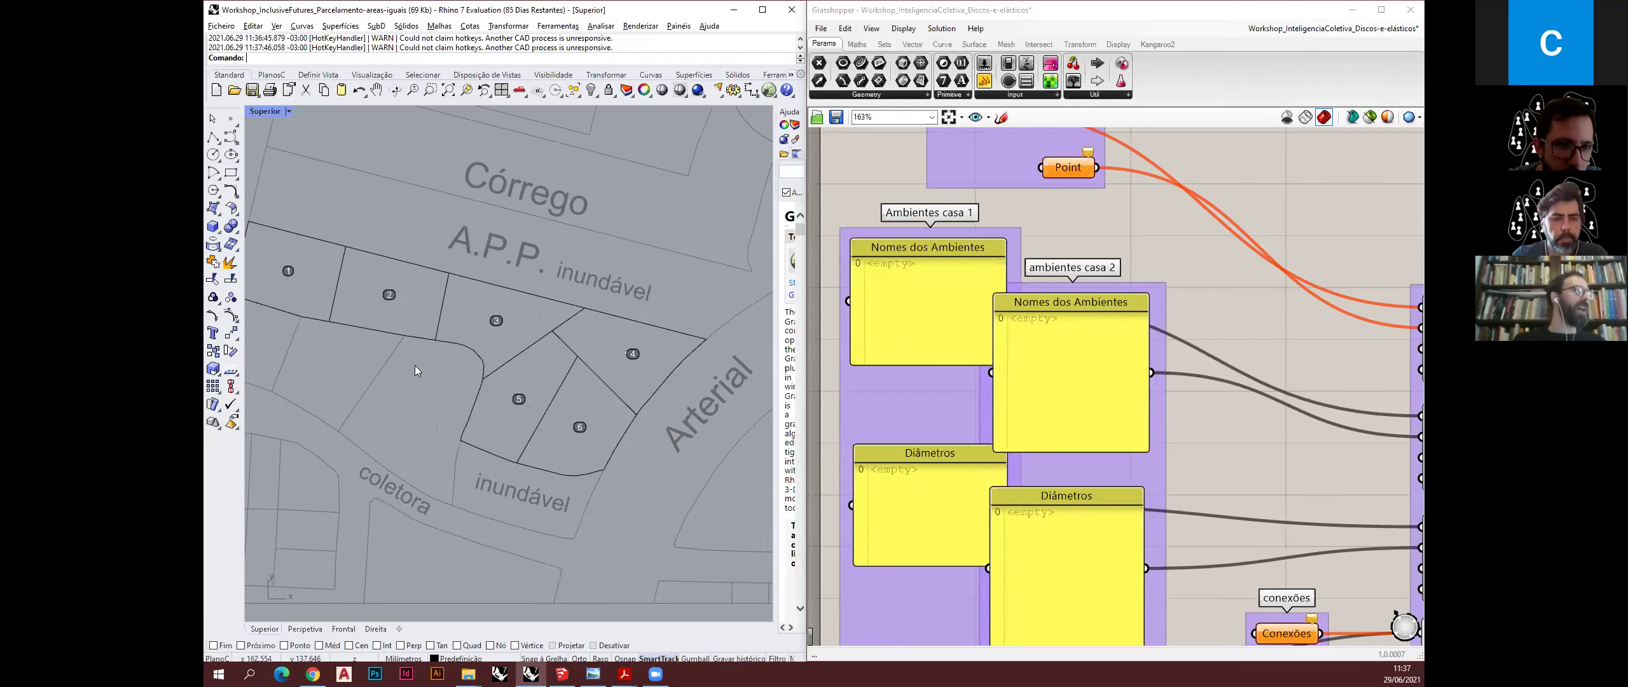
{"action": "scroll", "coordinate": [429, 364], "scroll_direction": "down", "scroll_amount": 1}
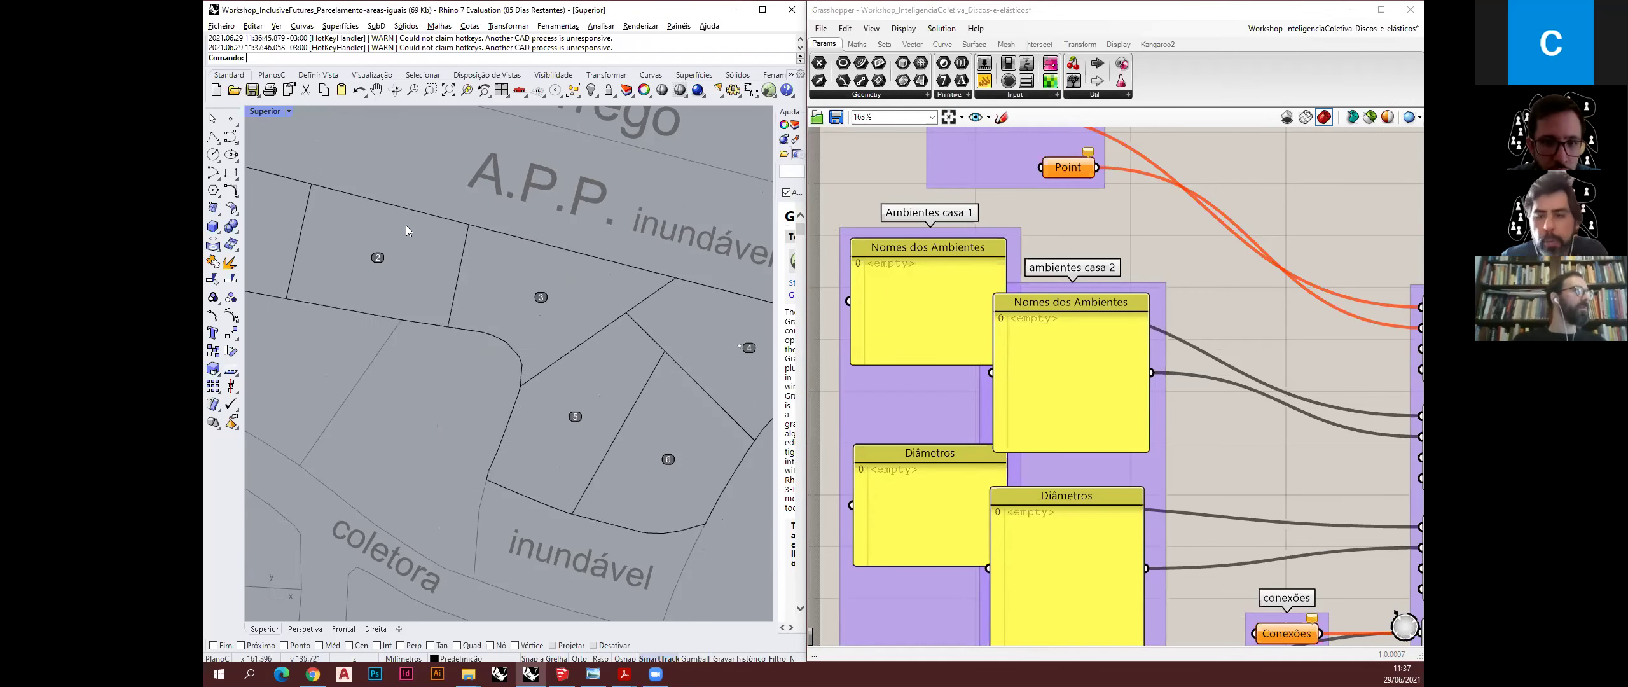
{"action": "left_click", "coordinate": [375, 90]}
{"action": "left_click_drag", "start_coordinate": [498, 367], "coordinate": [581, 396]}
{"action": "key", "text": "Escape"}
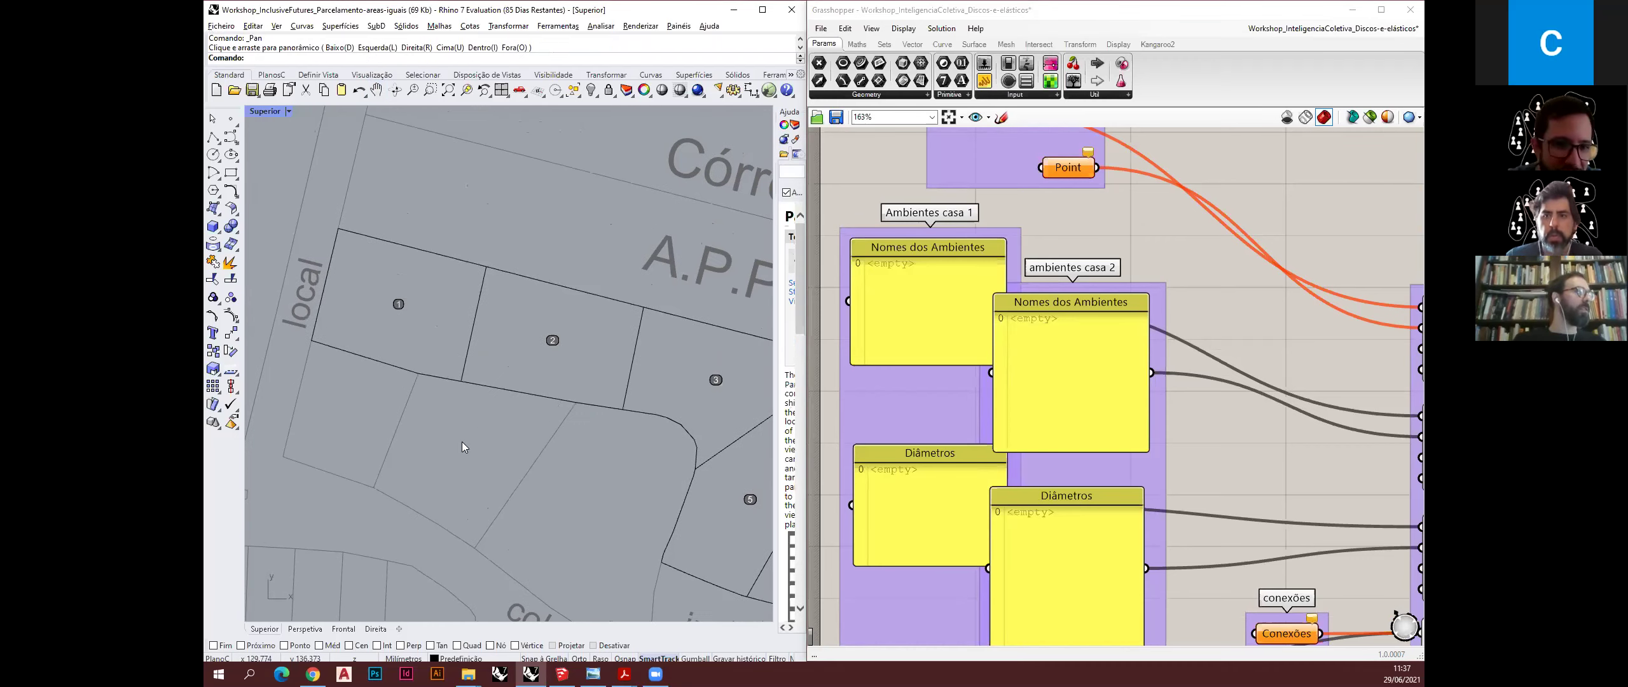
{"action": "right_click_drag", "start_coordinate": [468, 421], "coordinate": [436, 345]}
{"action": "scroll", "coordinate": [484, 430], "scroll_direction": "down", "scroll_amount": 4}
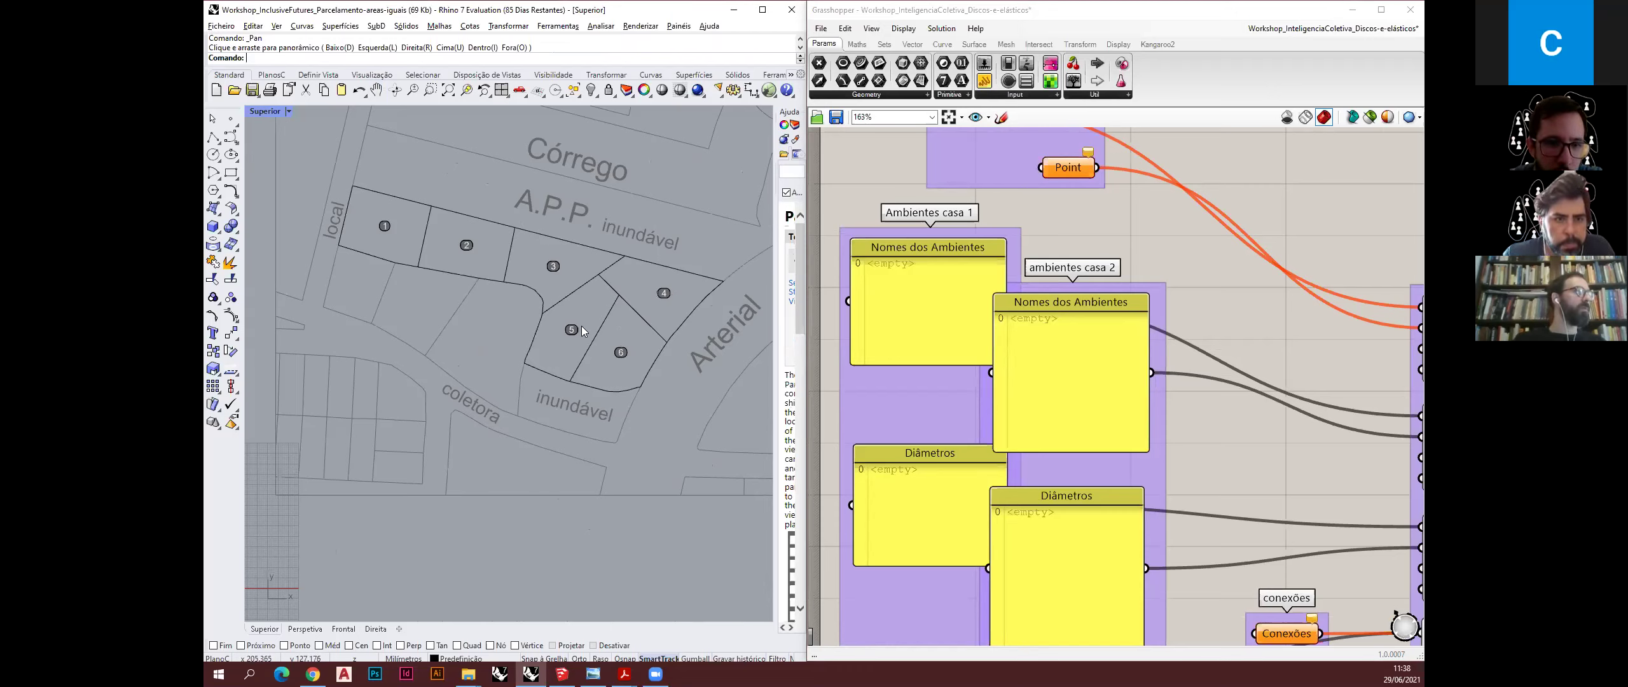
- Examine plots 3 to 6 in the Rhino plan, focusing on where their dividing lines meet
{"action": "scroll", "coordinate": [585, 318], "scroll_direction": "up", "scroll_amount": 3}
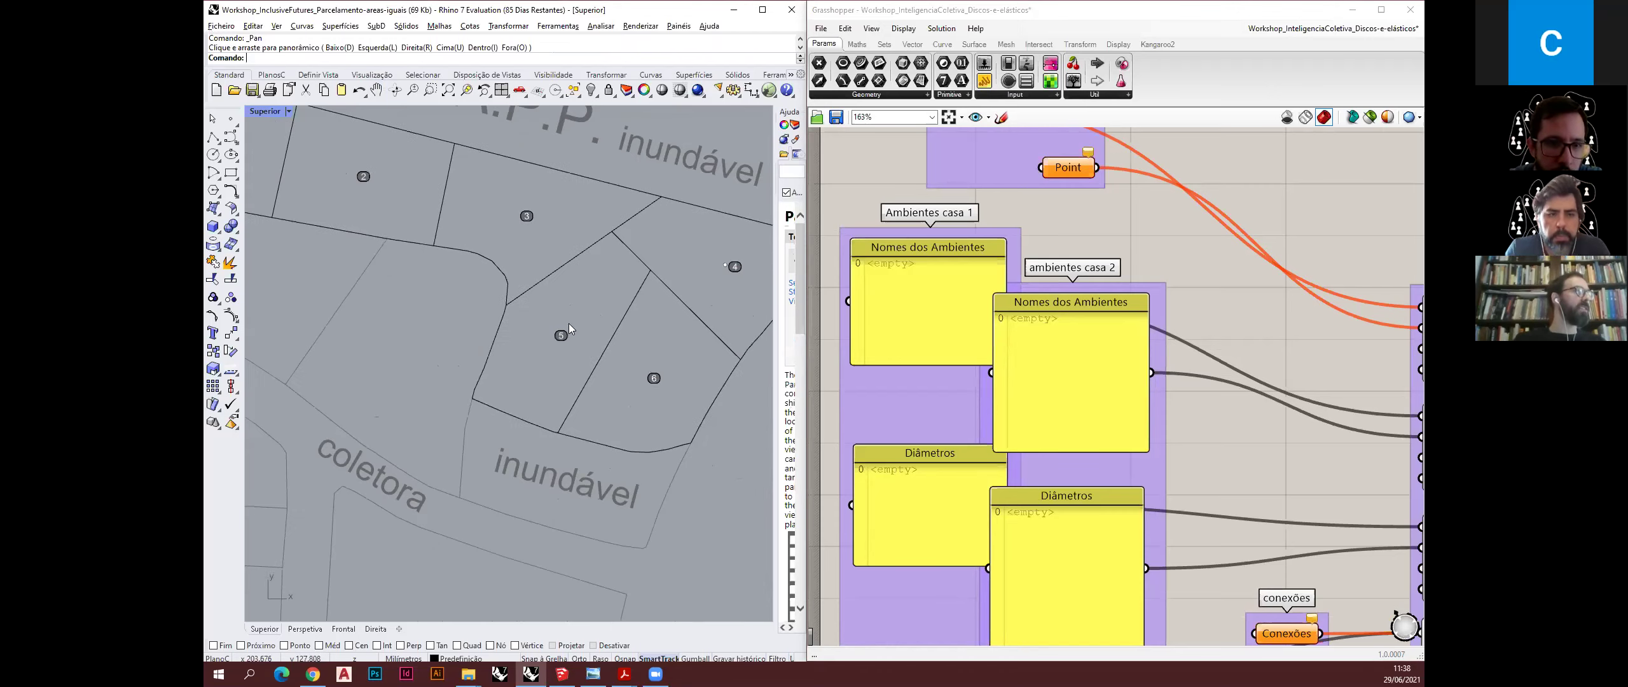
{"action": "right_click_drag", "start_coordinate": [590, 290], "coordinate": [482, 383]}
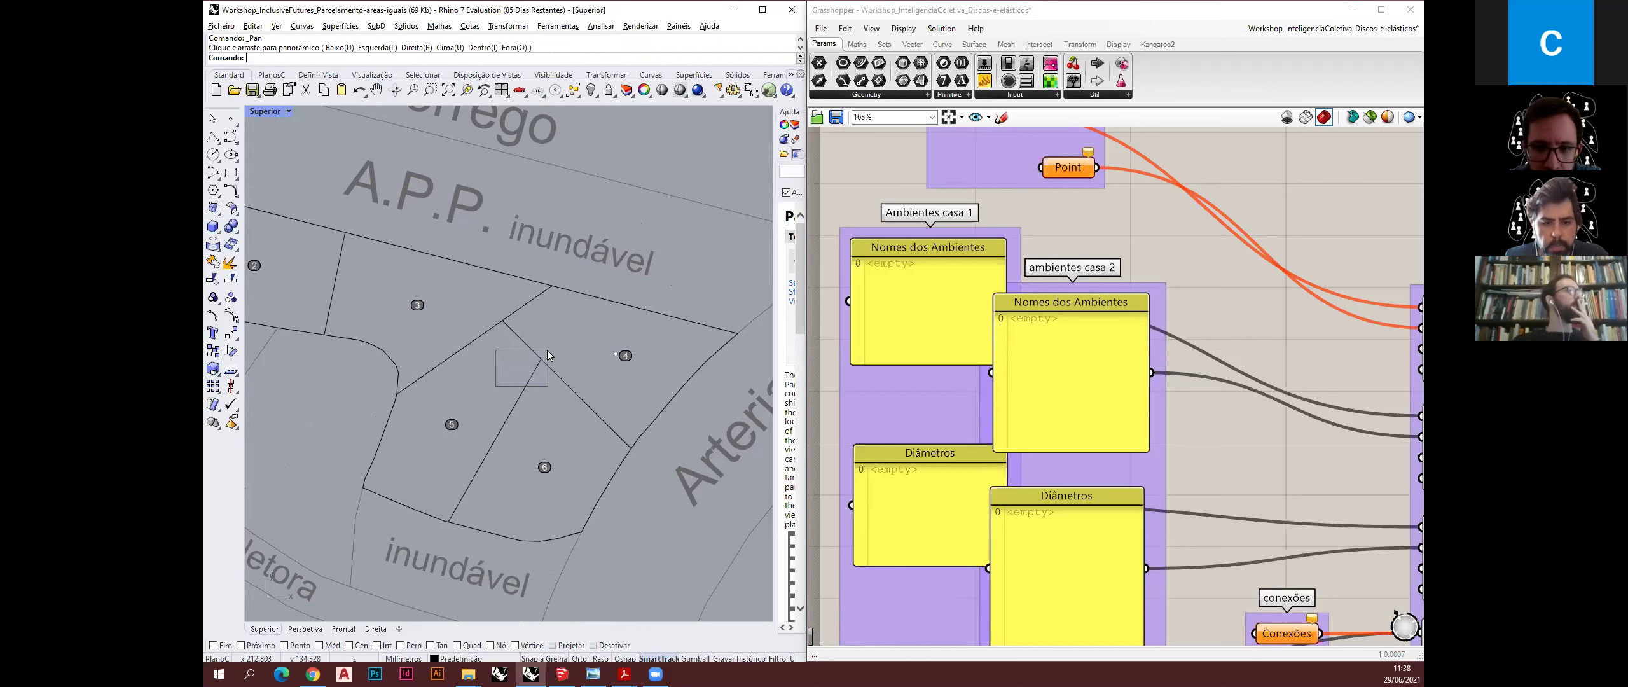
{"action": "right_click_drag", "start_coordinate": [485, 389], "coordinate": [545, 318]}
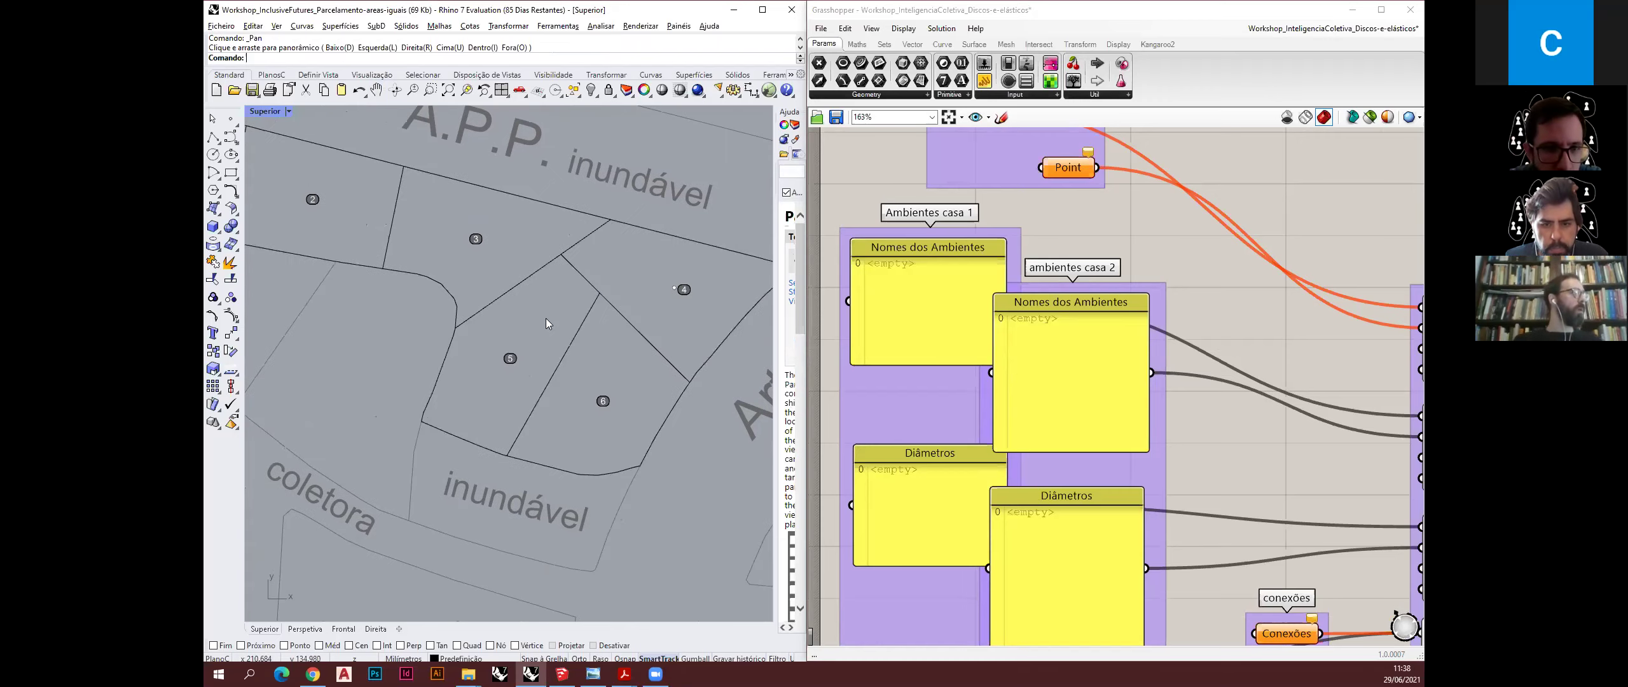
{"action": "scroll", "coordinate": [541, 309], "scroll_direction": "down", "scroll_amount": 1}
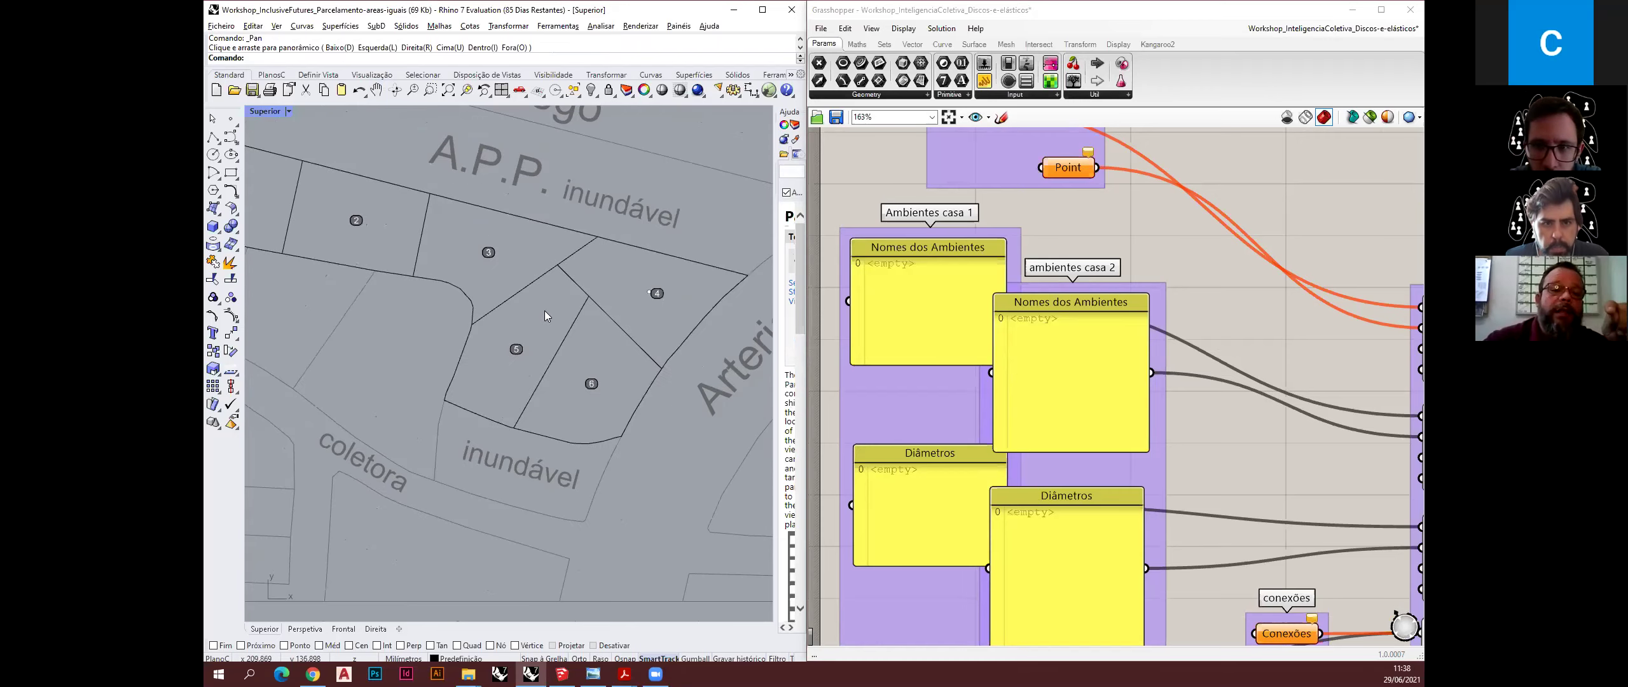
{"action": "scroll", "coordinate": [547, 320], "scroll_direction": "down", "scroll_amount": 1}
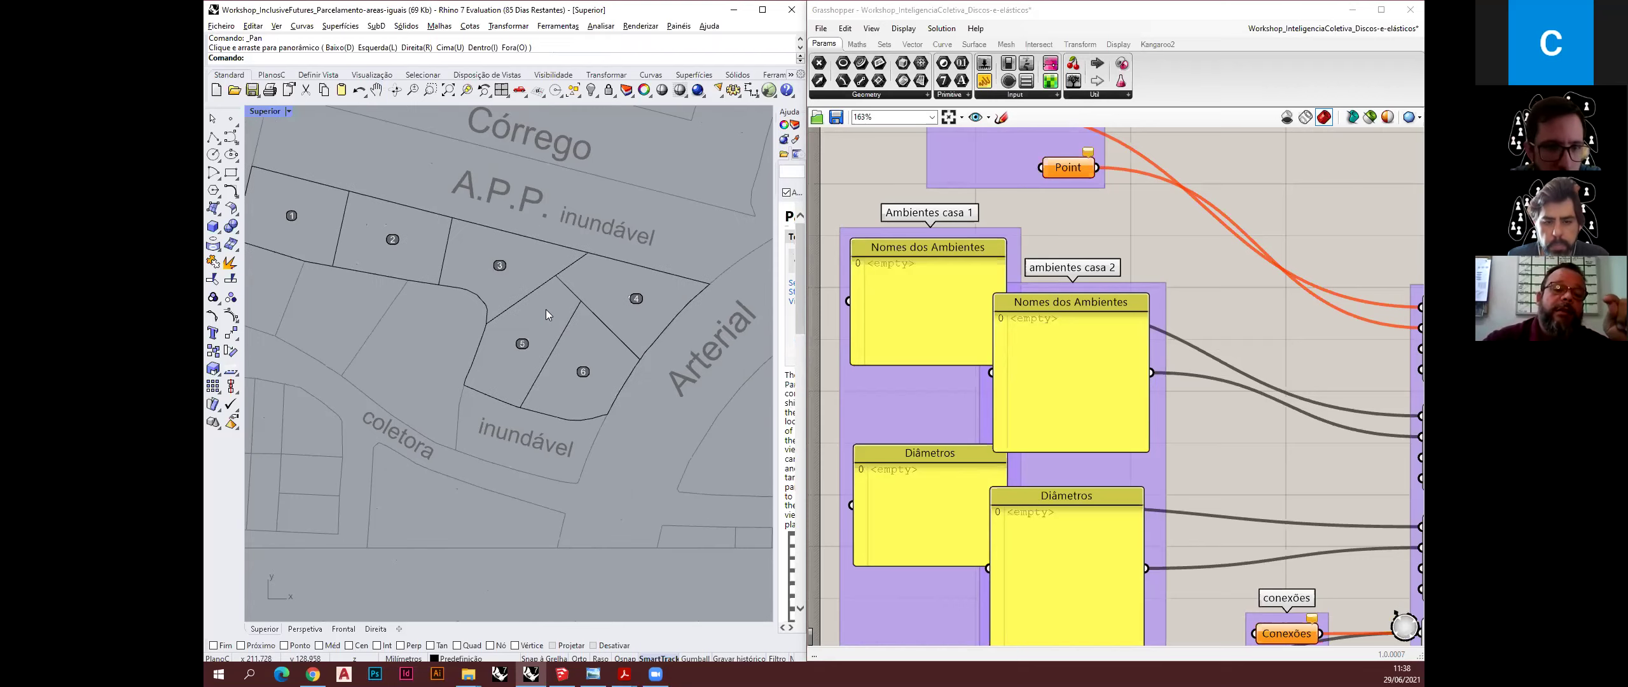
{"action": "right_click_drag", "start_coordinate": [552, 318], "coordinate": [556, 384]}
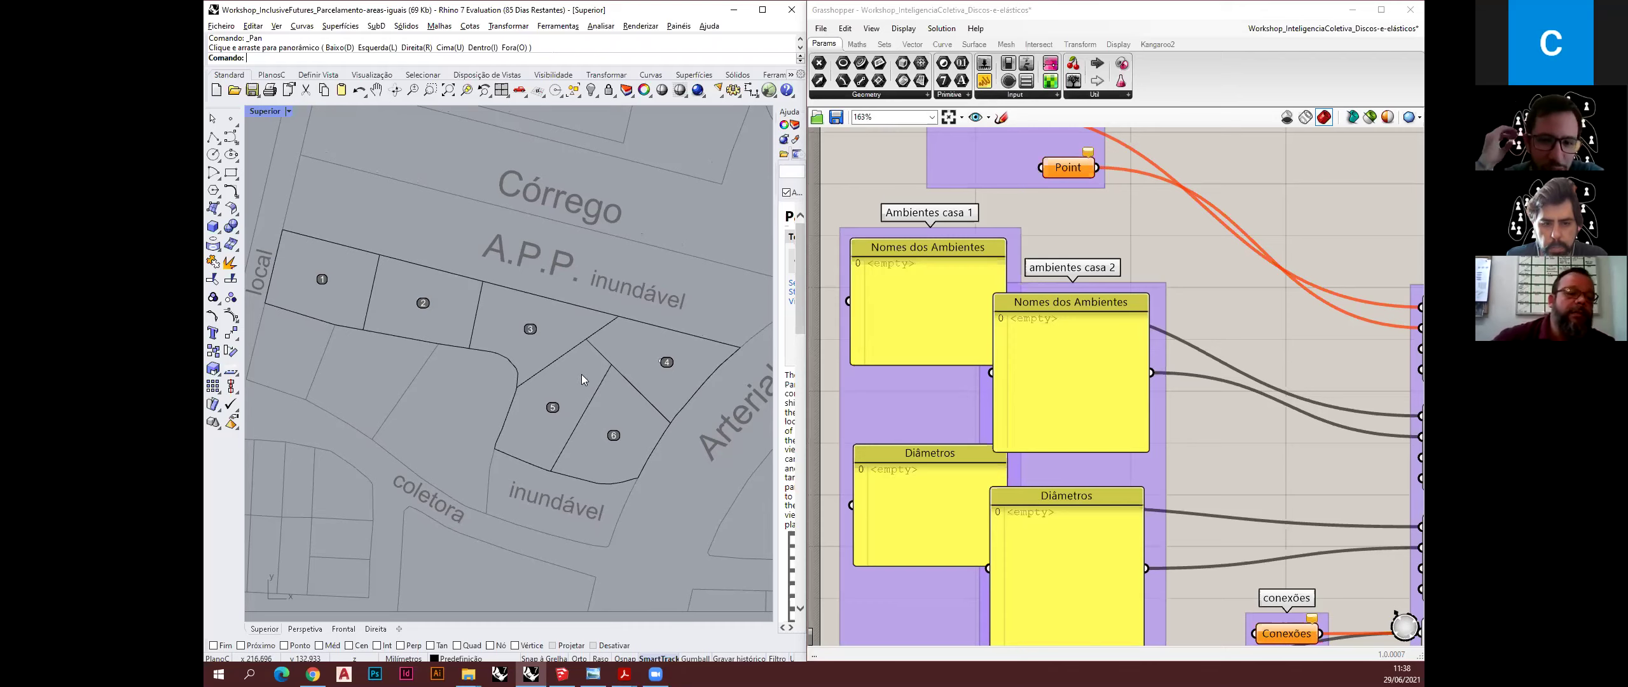
{"action": "scroll", "coordinate": [579, 382], "scroll_direction": "down", "scroll_amount": 1}
{"action": "scroll", "coordinate": [579, 394], "scroll_direction": "down", "scroll_amount": 1}
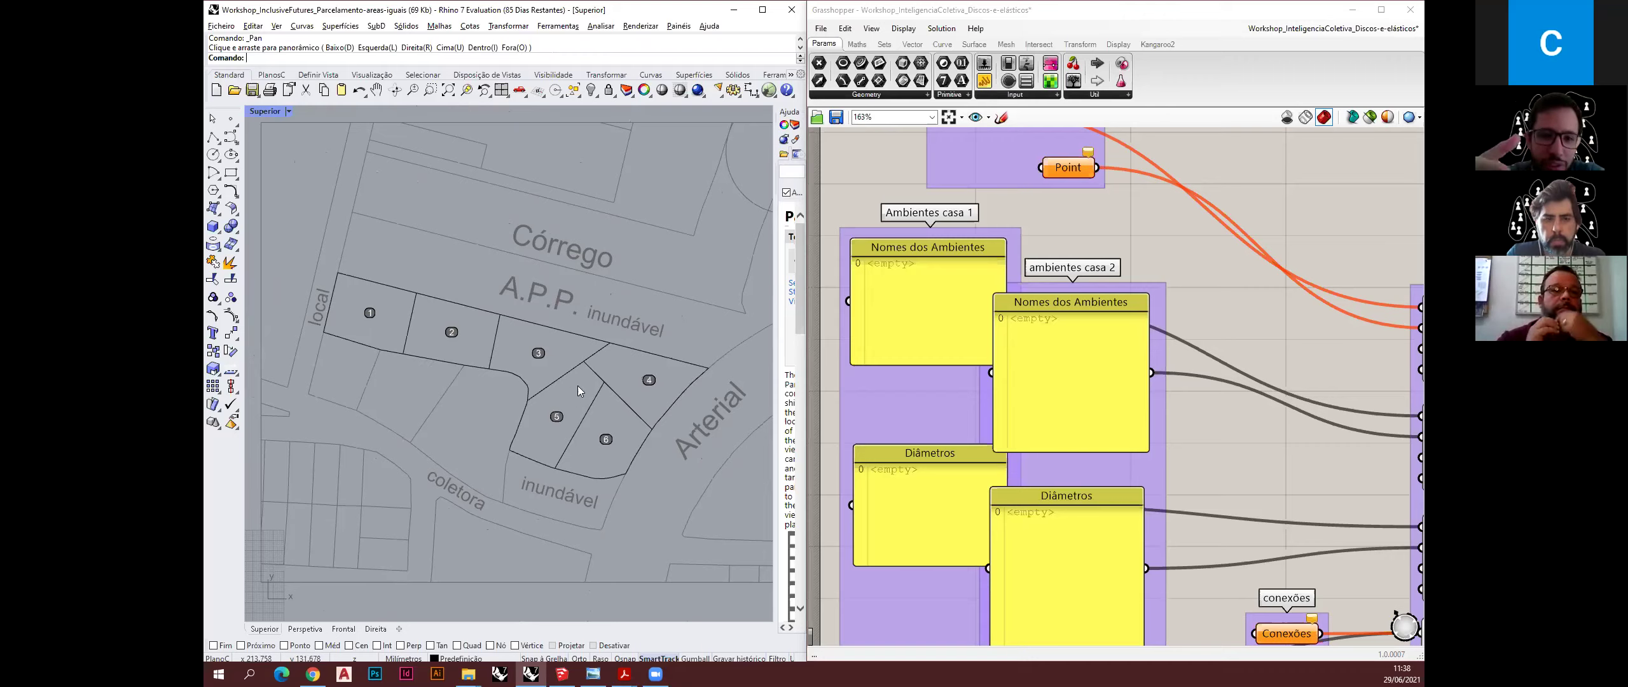
{"action": "scroll", "coordinate": [577, 389], "scroll_direction": "up", "scroll_amount": 2}
{"action": "right_click_drag", "start_coordinate": [585, 387], "coordinate": [548, 348]}
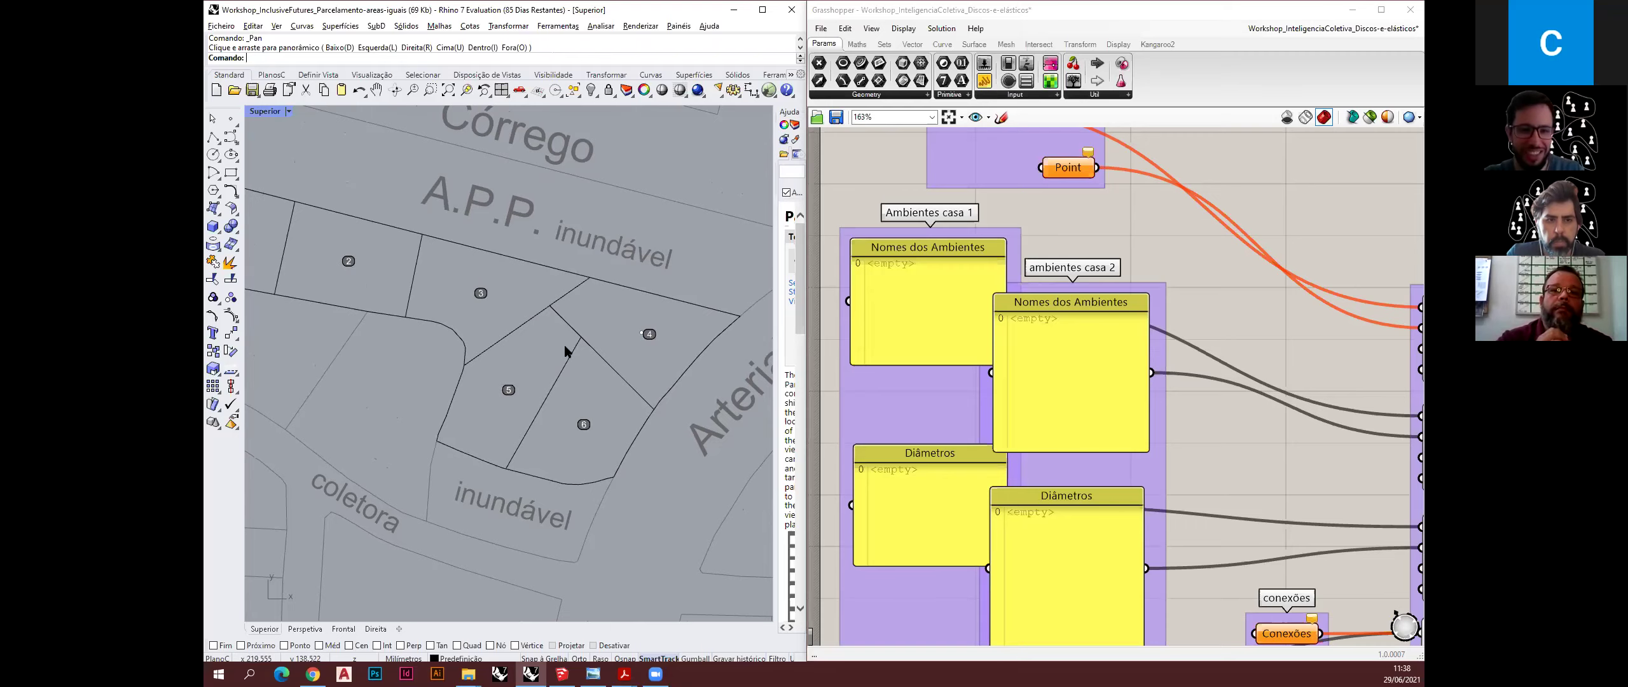
{"action": "right_click_drag", "start_coordinate": [587, 377], "coordinate": [563, 364]}
- Inspect plot 4 between the A.P.P. strip and the Arterial road, and return to the overview of all the plots
{"action": "scroll", "coordinate": [570, 319], "scroll_direction": "up", "scroll_amount": 2}
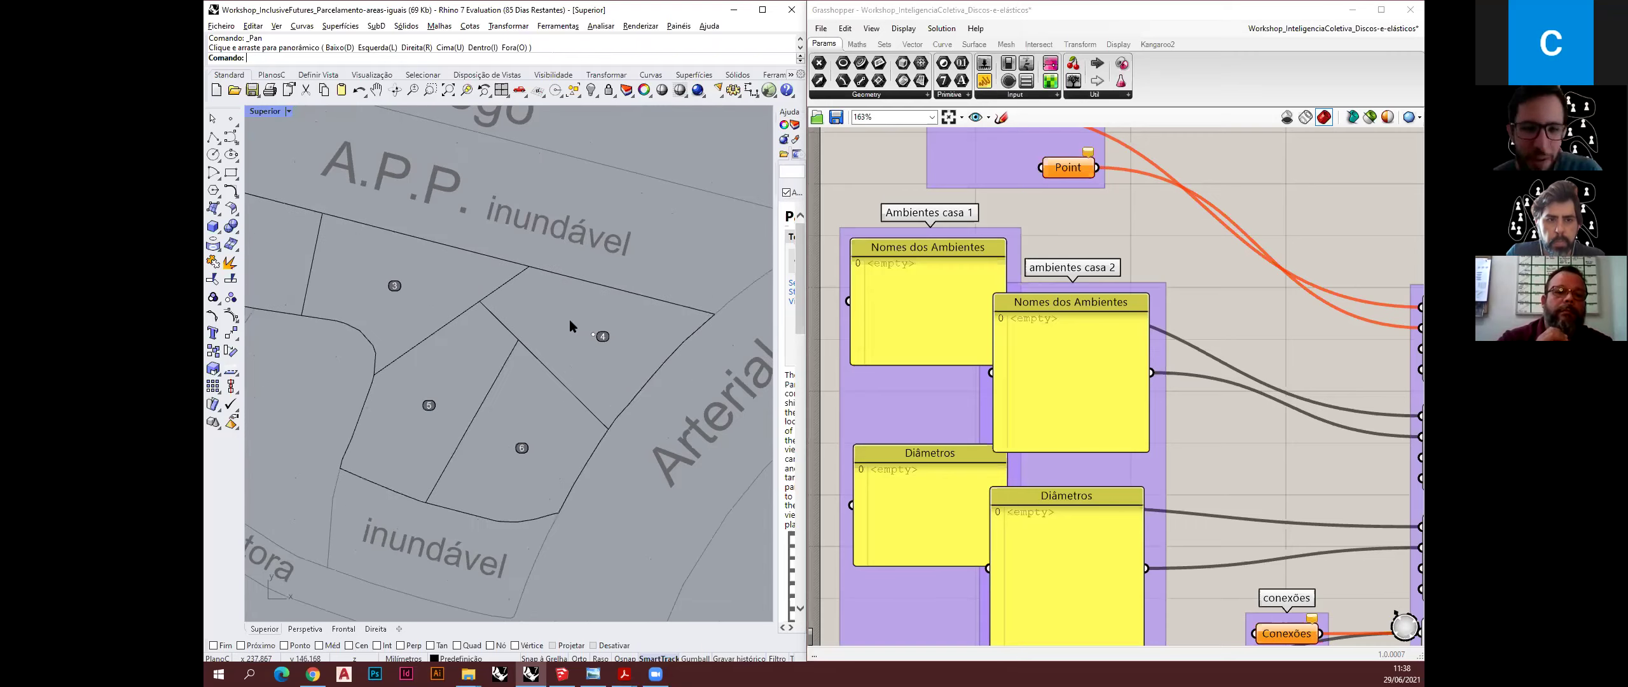
{"action": "scroll", "coordinate": [567, 333], "scroll_direction": "up", "scroll_amount": 1}
{"action": "scroll", "coordinate": [567, 336], "scroll_direction": "down", "scroll_amount": 2}
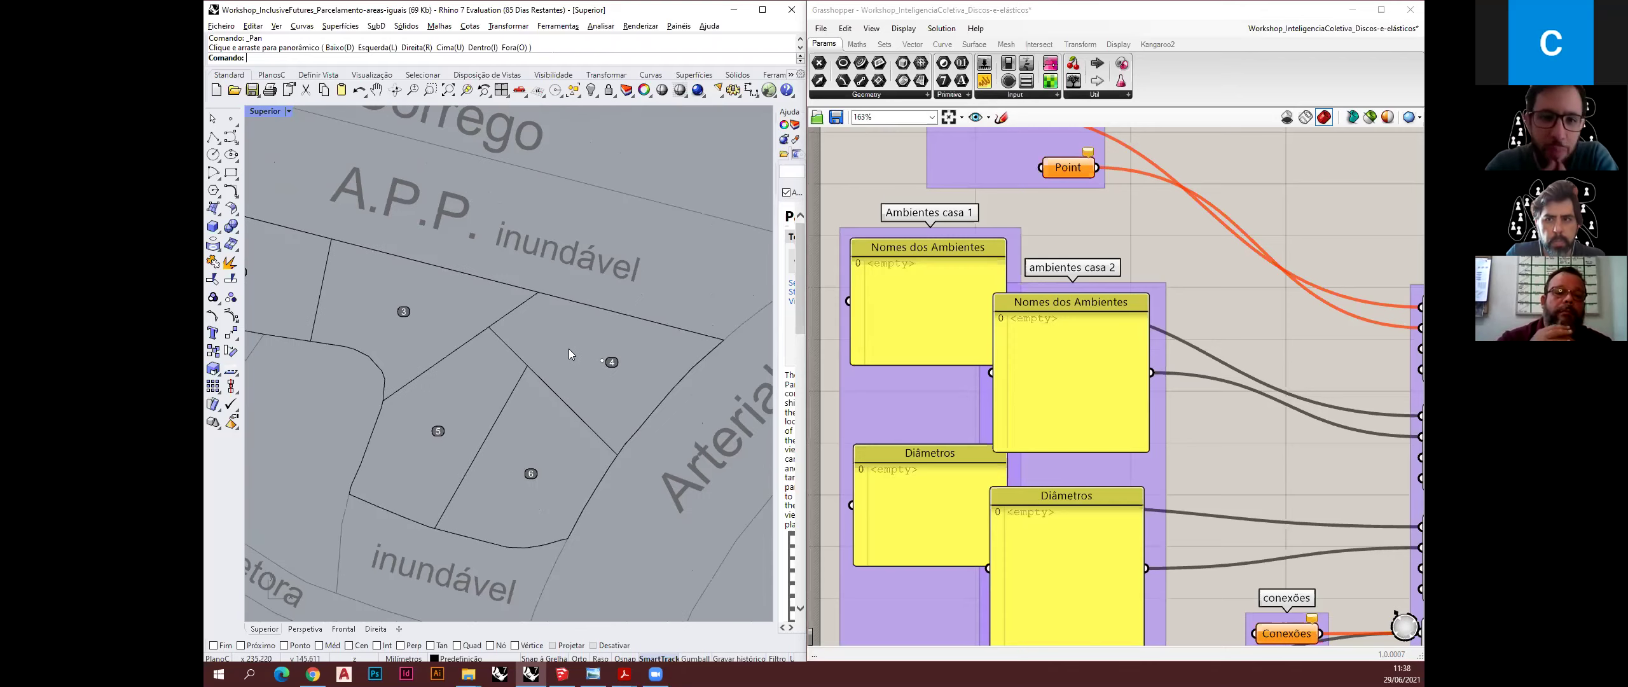
{"action": "scroll", "coordinate": [571, 351], "scroll_direction": "down", "scroll_amount": 1}
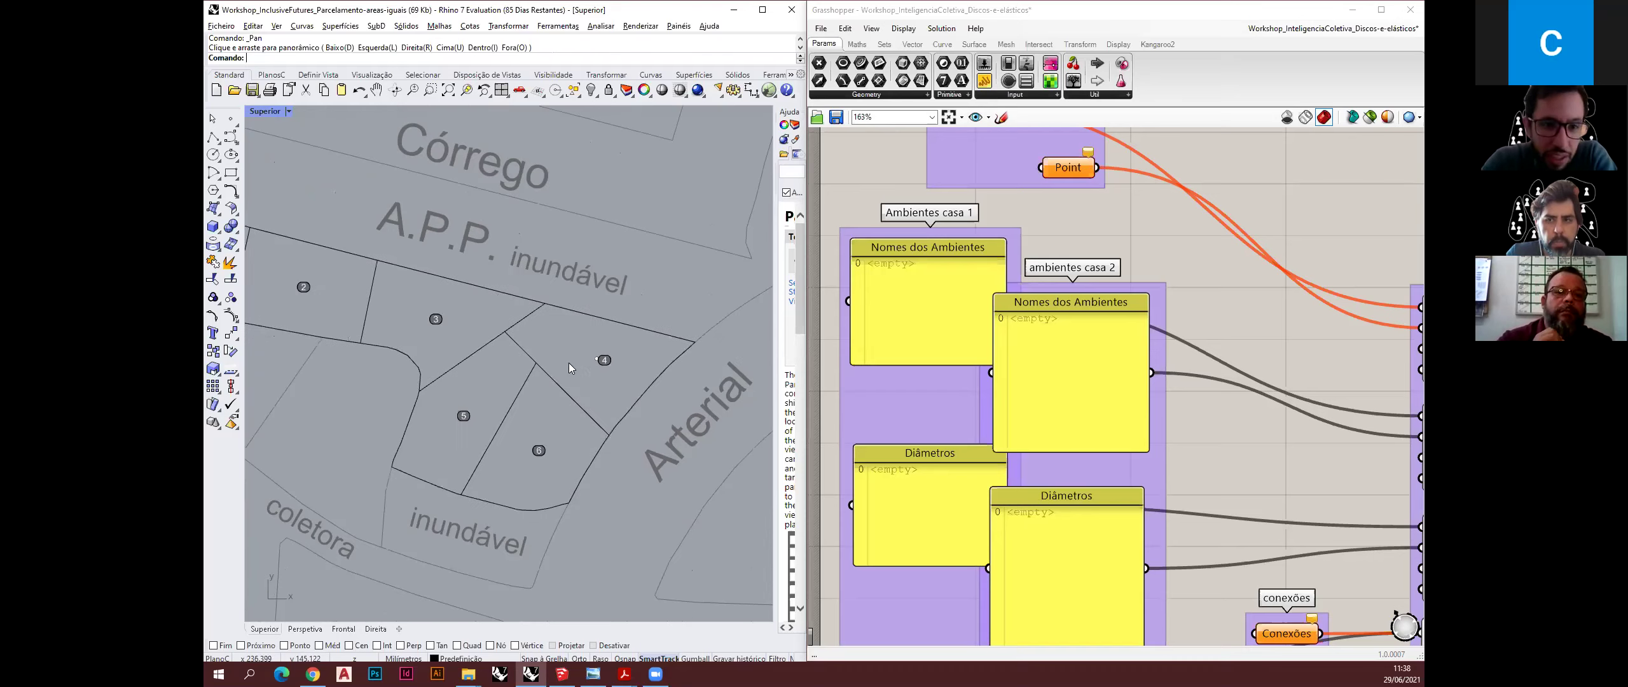
{"action": "scroll", "coordinate": [581, 353], "scroll_direction": "down", "scroll_amount": 1}
{"action": "scroll", "coordinate": [576, 346], "scroll_direction": "up", "scroll_amount": 2}
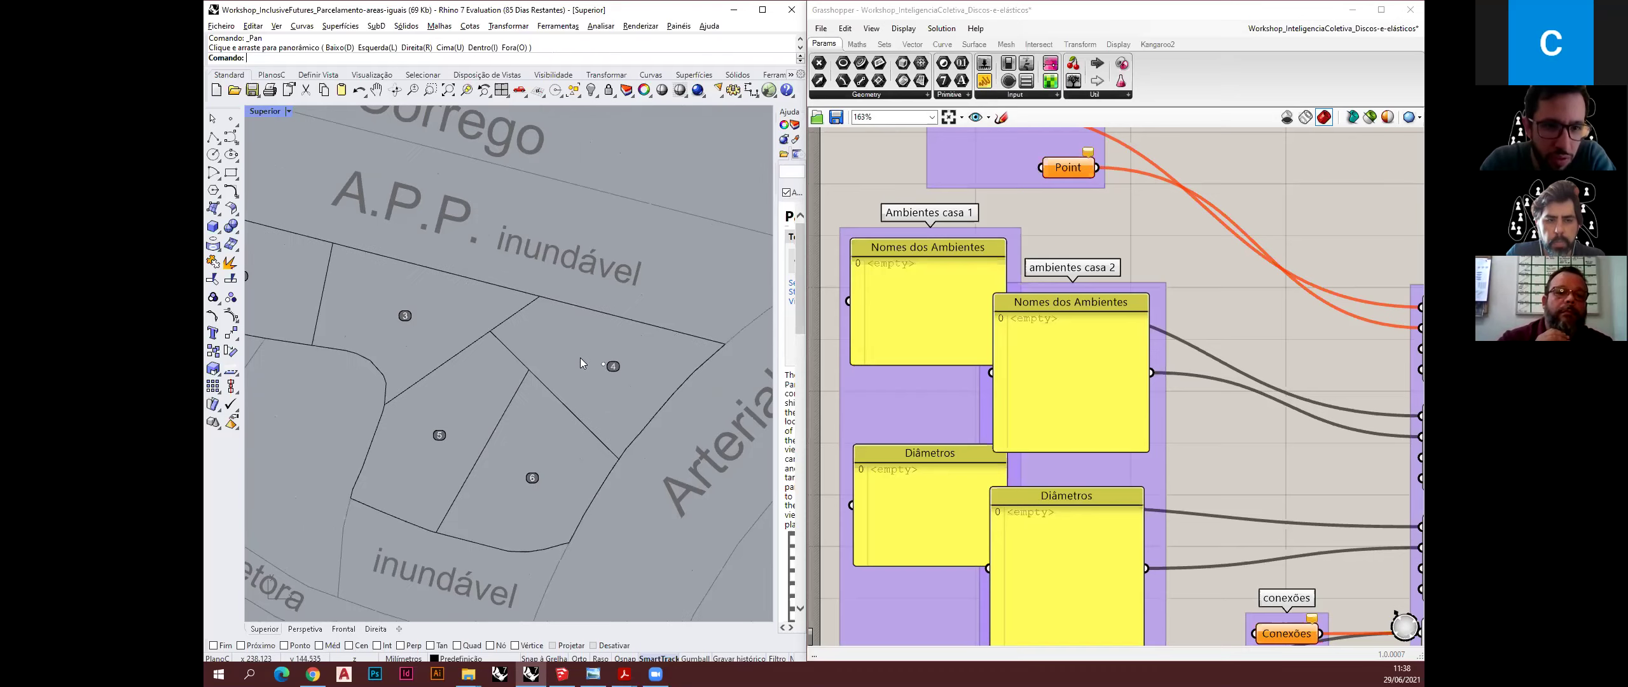
{"action": "scroll", "coordinate": [580, 361], "scroll_direction": "up", "scroll_amount": 2}
{"action": "right_click_drag", "start_coordinate": [584, 351], "coordinate": [458, 356]}
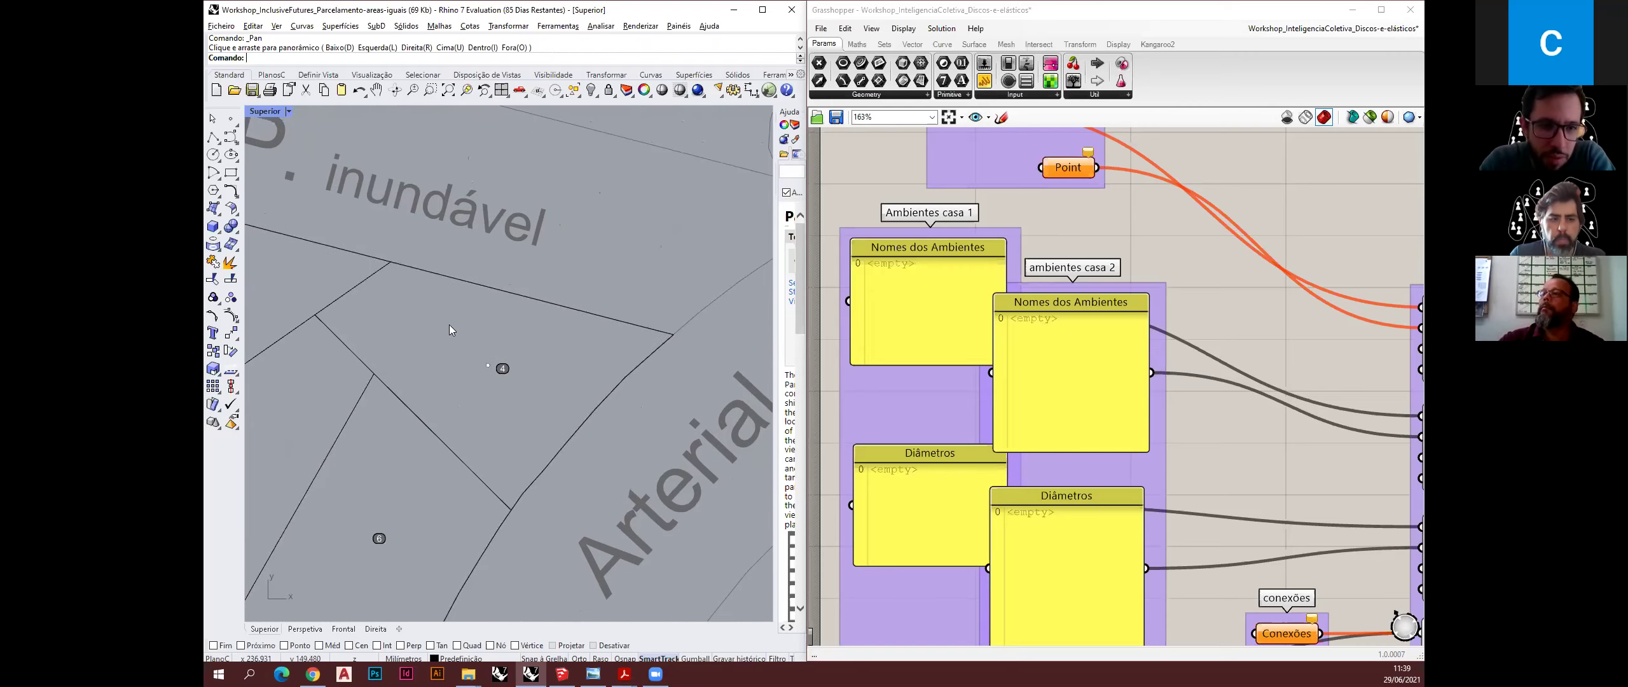
{"action": "right_click_drag", "start_coordinate": [440, 333], "coordinate": [487, 356]}
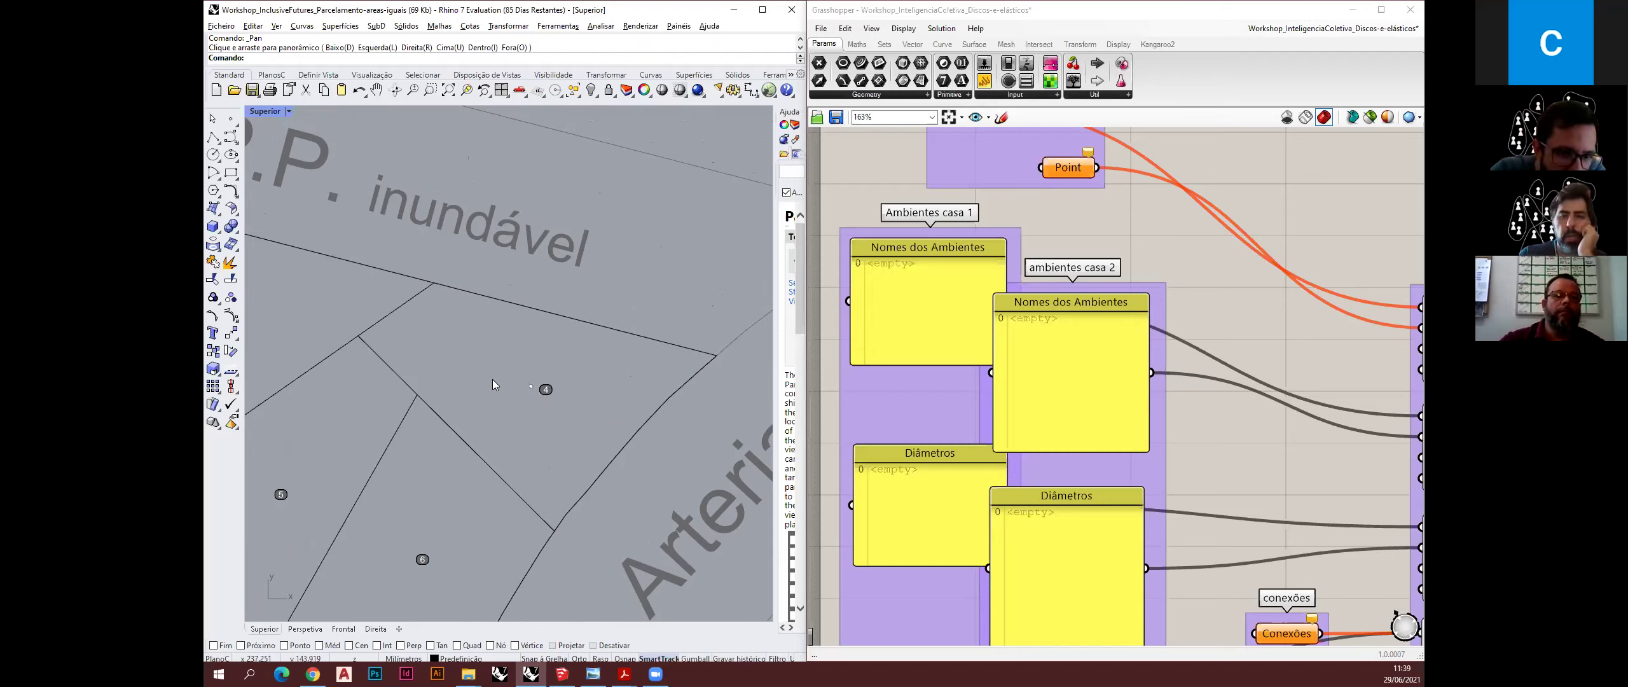
{"action": "right_click_drag", "start_coordinate": [482, 361], "coordinate": [491, 370]}
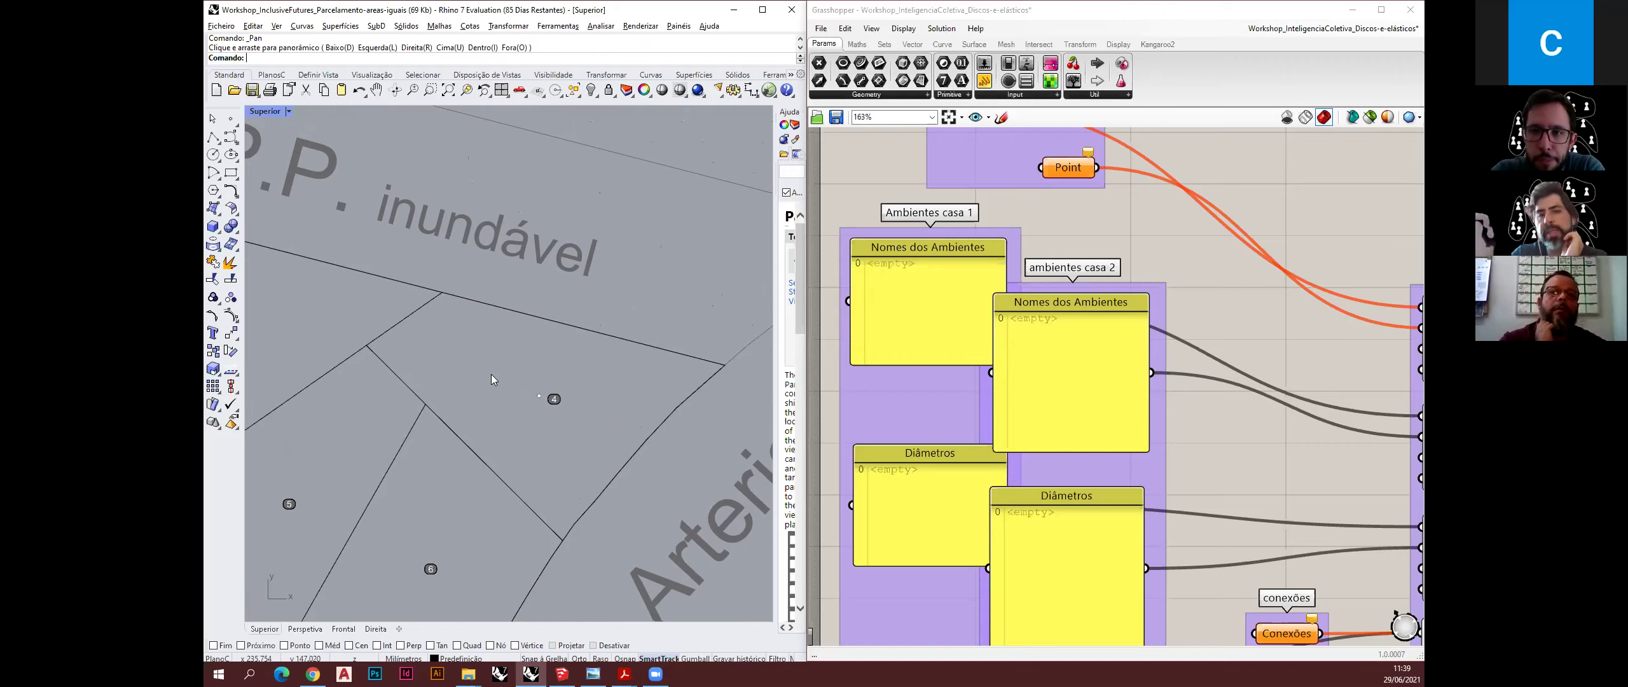
{"action": "scroll", "coordinate": [509, 366], "scroll_direction": "down", "scroll_amount": 3}
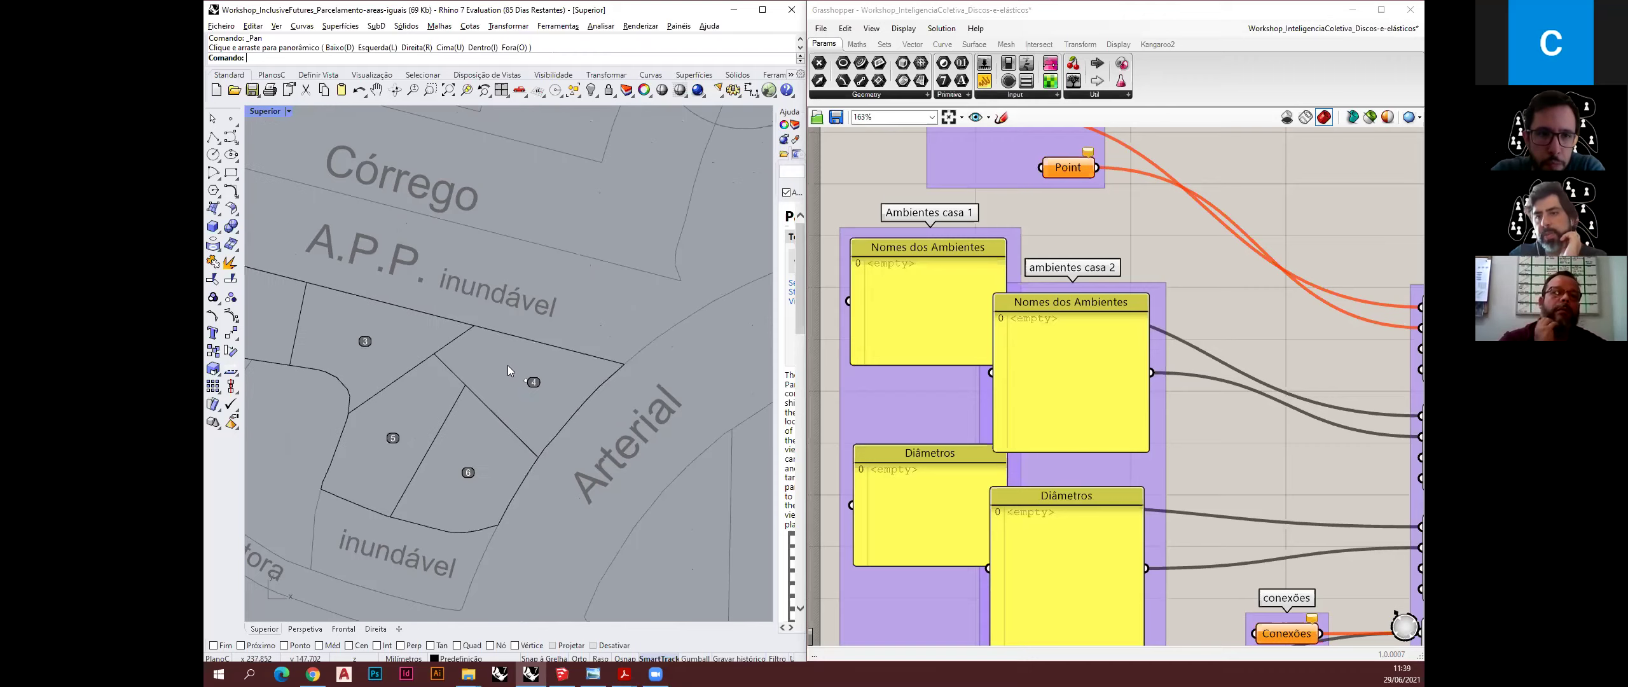
{"action": "scroll", "coordinate": [507, 364], "scroll_direction": "down", "scroll_amount": 2}
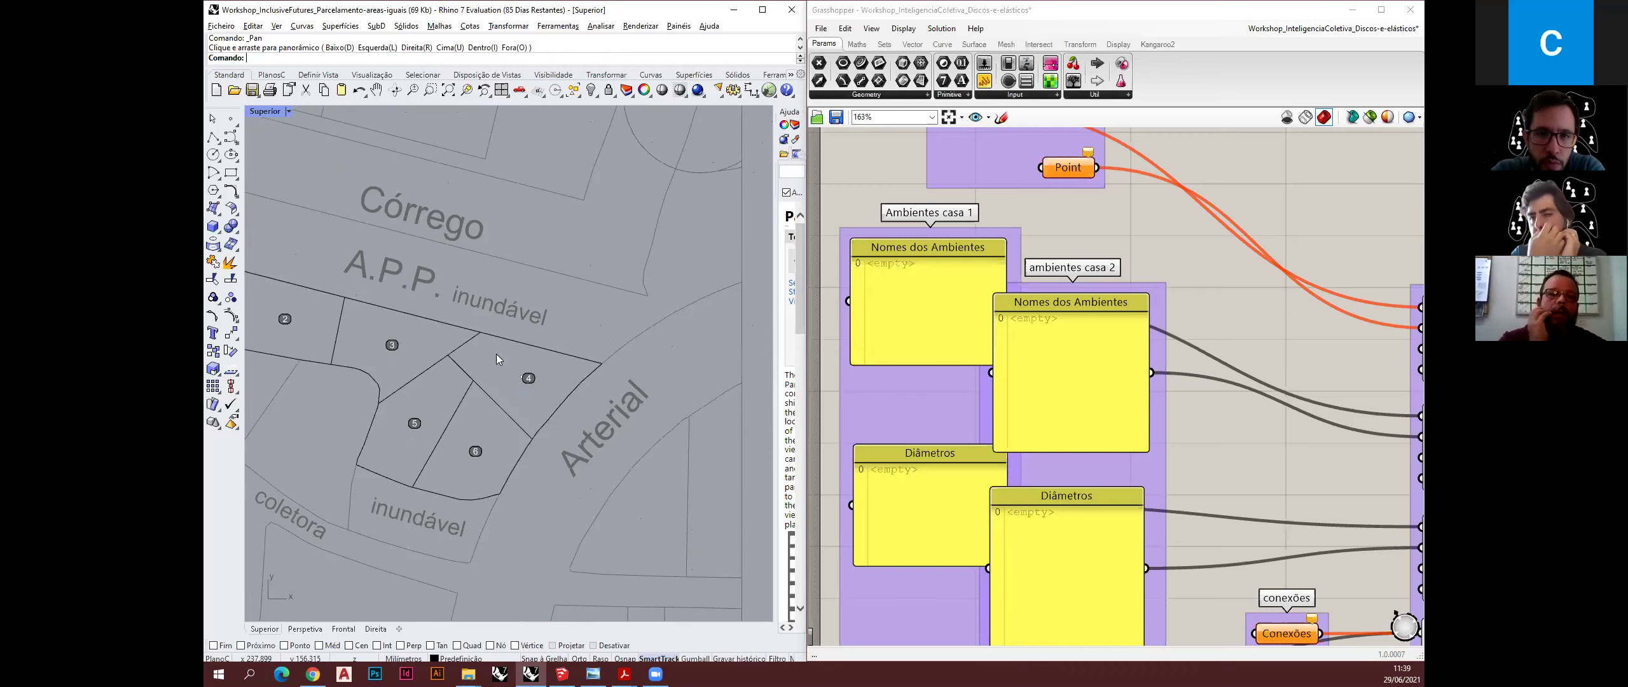
{"action": "mouse_move", "coordinate": [598, 367]}
{"action": "right_mouse_down"}
{"action": "mouse_move", "coordinate": [637, 362]}
{"action": "mouse_move", "coordinate": [624, 358]}
{"action": "right_mouse_up"}
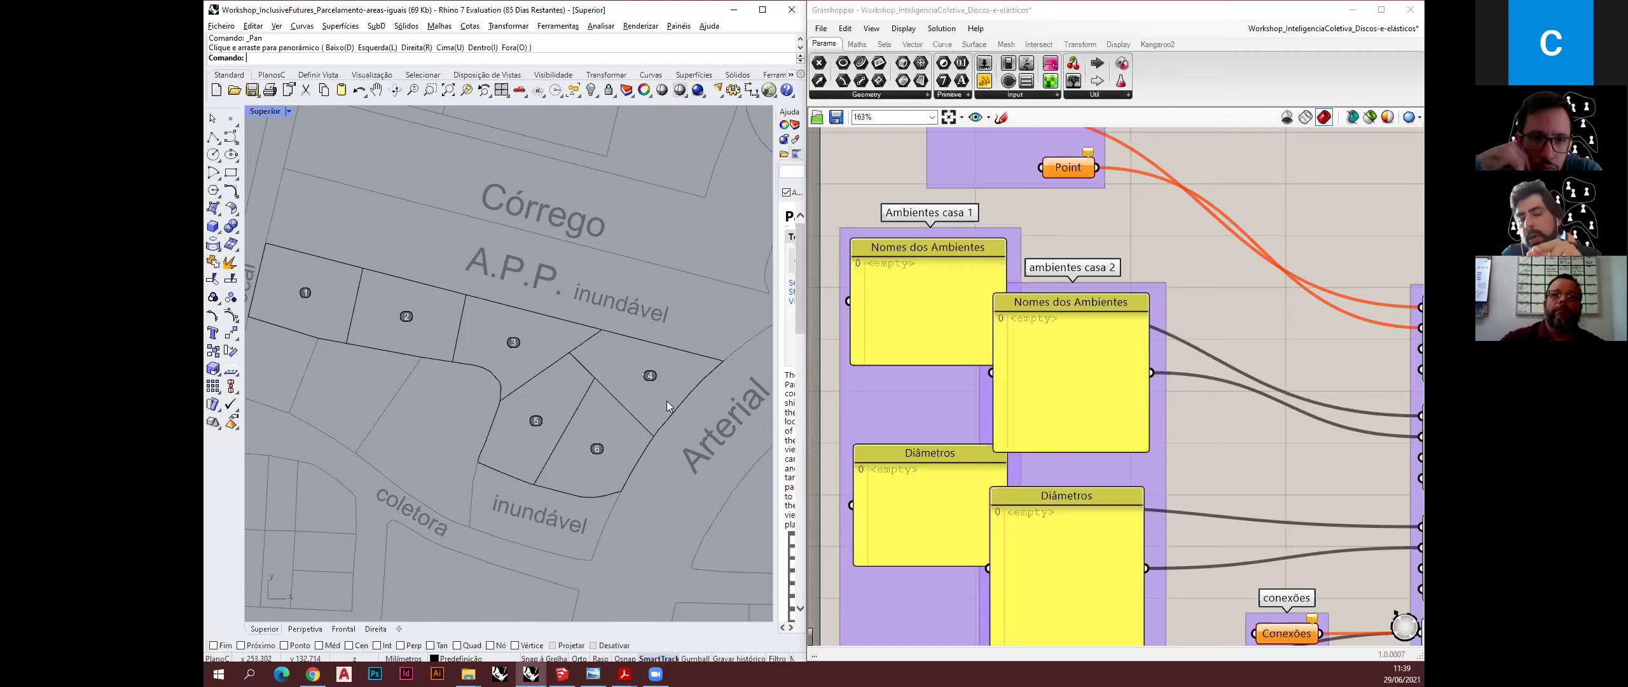
{"action": "right_click_drag", "start_coordinate": [620, 362], "coordinate": [617, 324]}
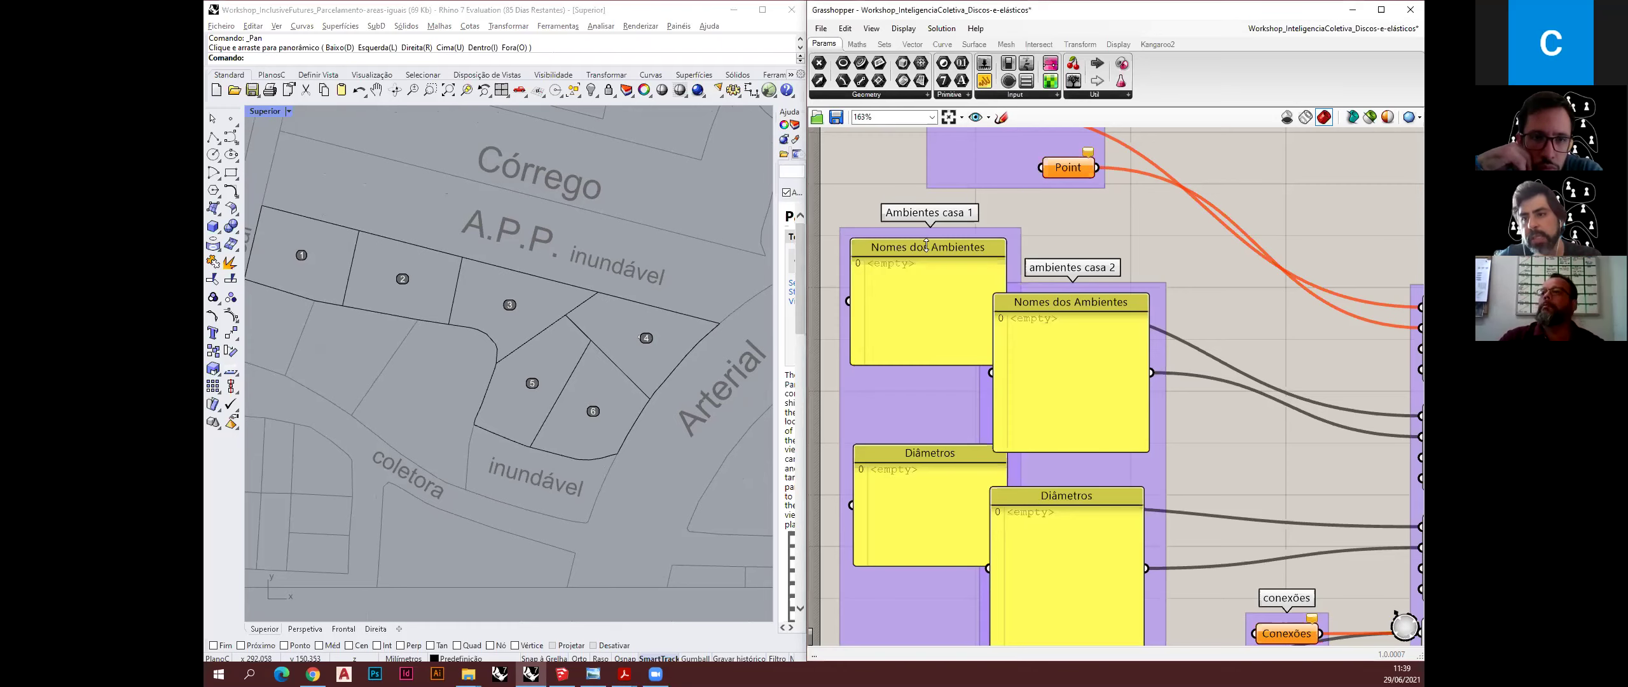
- Review the full Grasshopper bubble definition, from the room panels and colour sliders to the output components
{"action": "scroll", "coordinate": [946, 262], "scroll_direction": "down", "scroll_amount": 5}
{"action": "scroll", "coordinate": [946, 262], "scroll_direction": "down", "scroll_amount": 8}
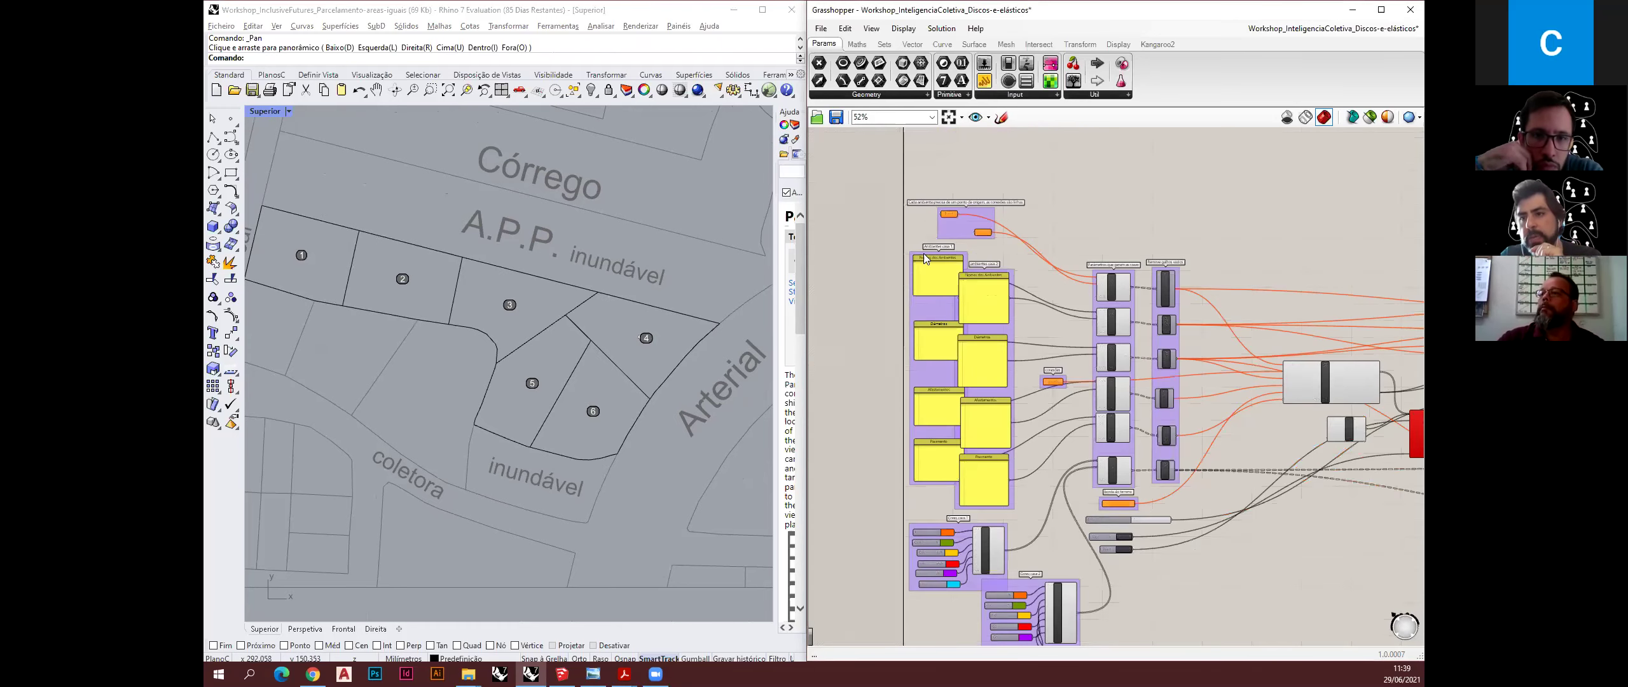
{"action": "right_click_drag", "start_coordinate": [933, 232], "coordinate": [900, 160]}
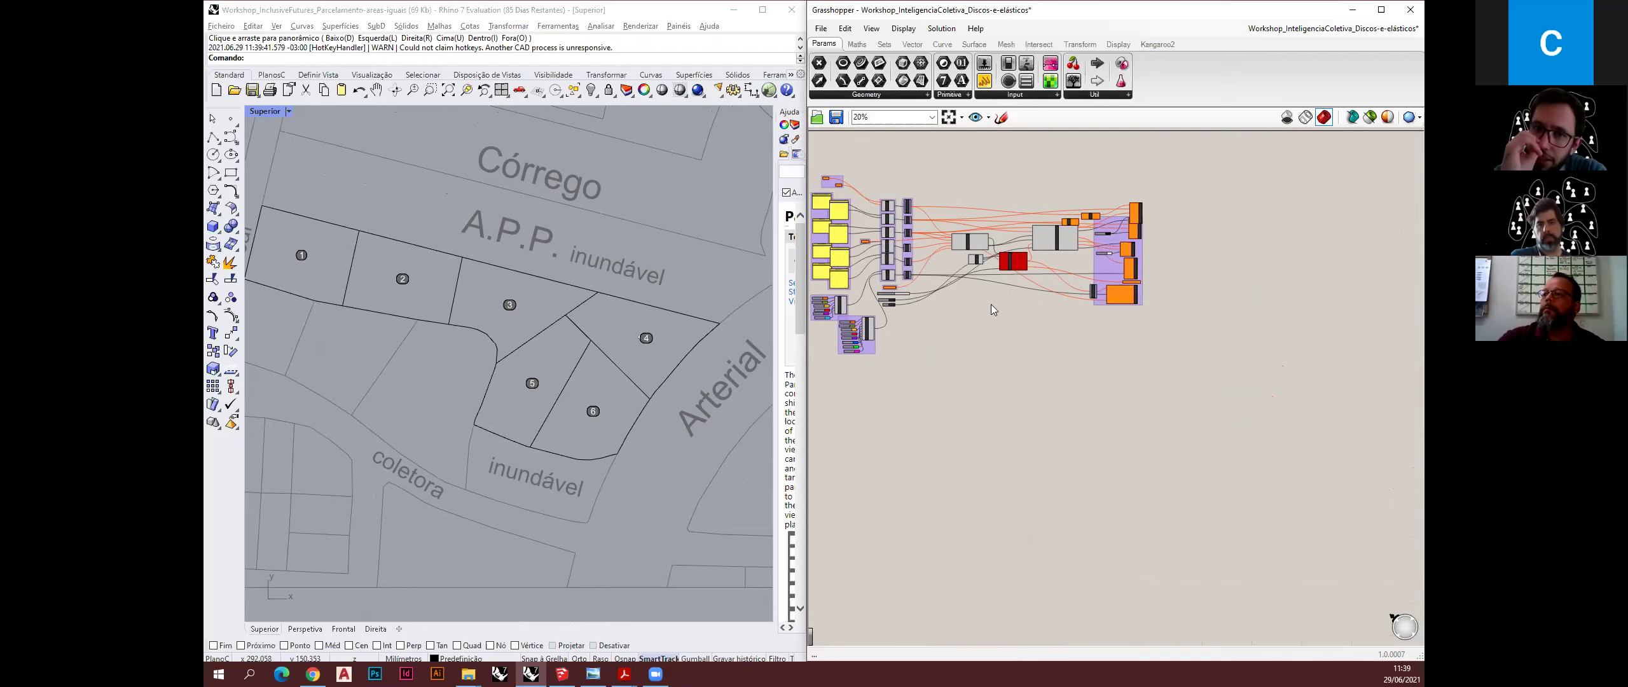
{"action": "scroll", "coordinate": [878, 235], "scroll_direction": "up", "scroll_amount": 2}
{"action": "scroll", "coordinate": [894, 239], "scroll_direction": "up", "scroll_amount": 2}
{"action": "right_click_drag", "start_coordinate": [927, 151], "coordinate": [1001, 191]}
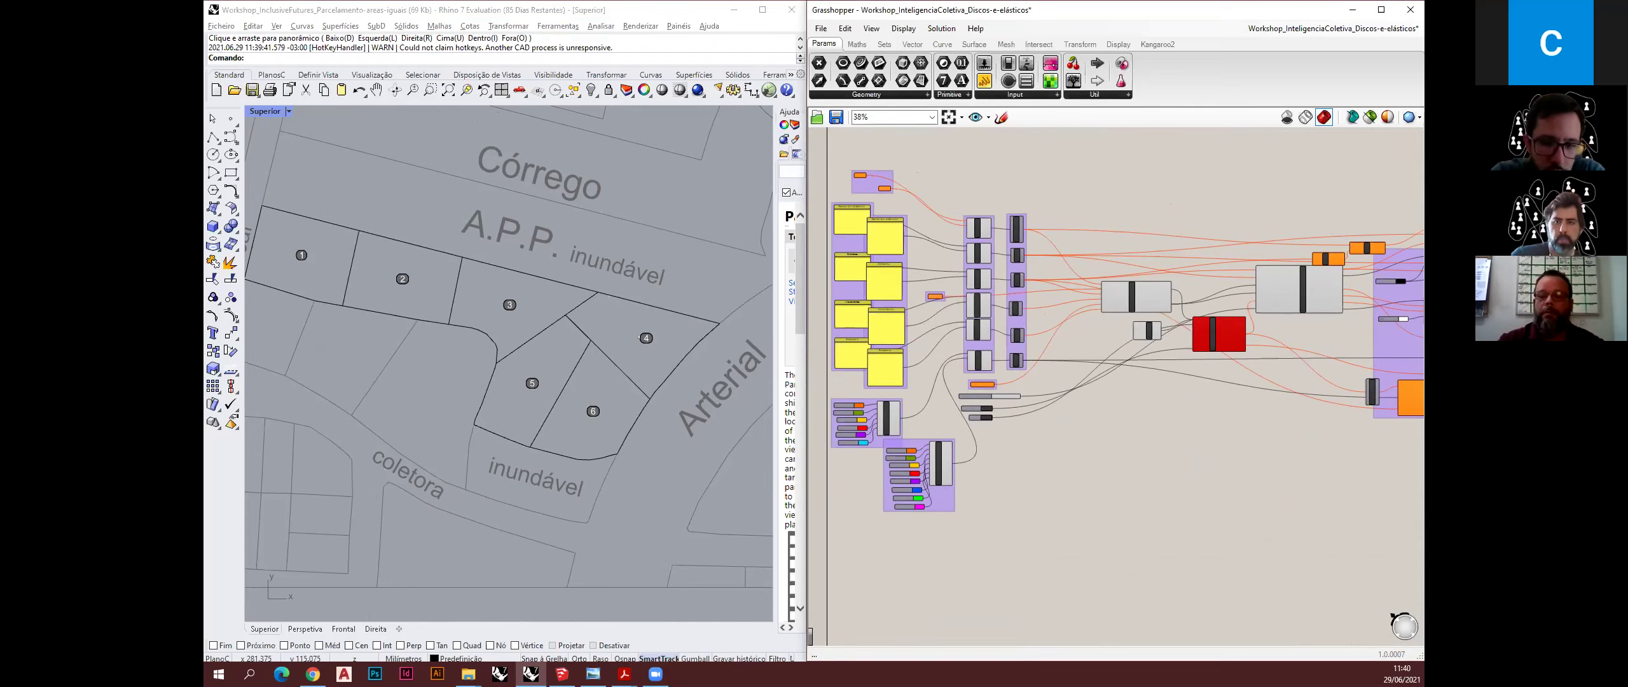
- Switch to the site presentation PDF in Acrobat Reader, show it full screen and advance to the street-view photos of Av. Vilarinho
{"action": "key", "text": "alt+Tab"}
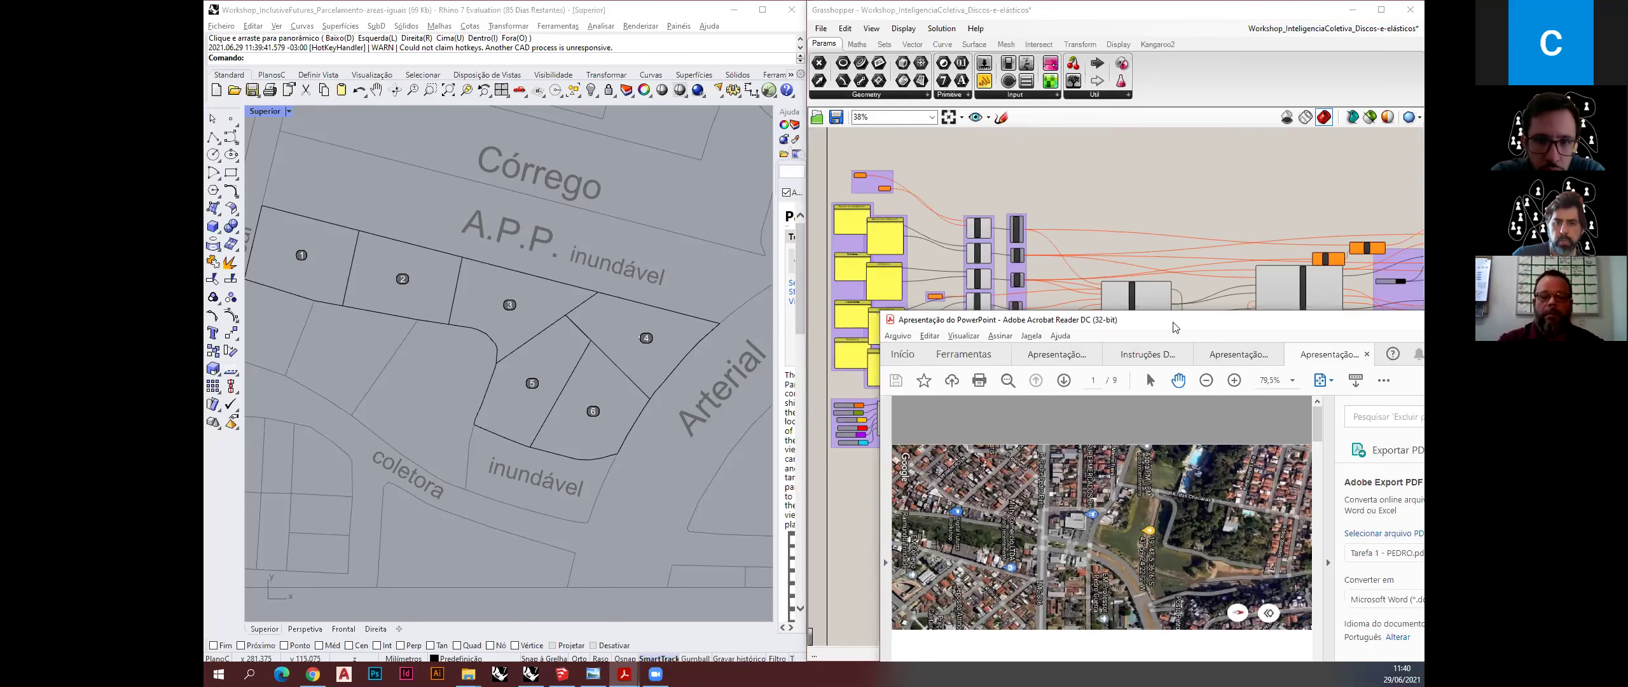
{"action": "left_click_drag", "start_coordinate": [1174, 327], "coordinate": [781, 152]}
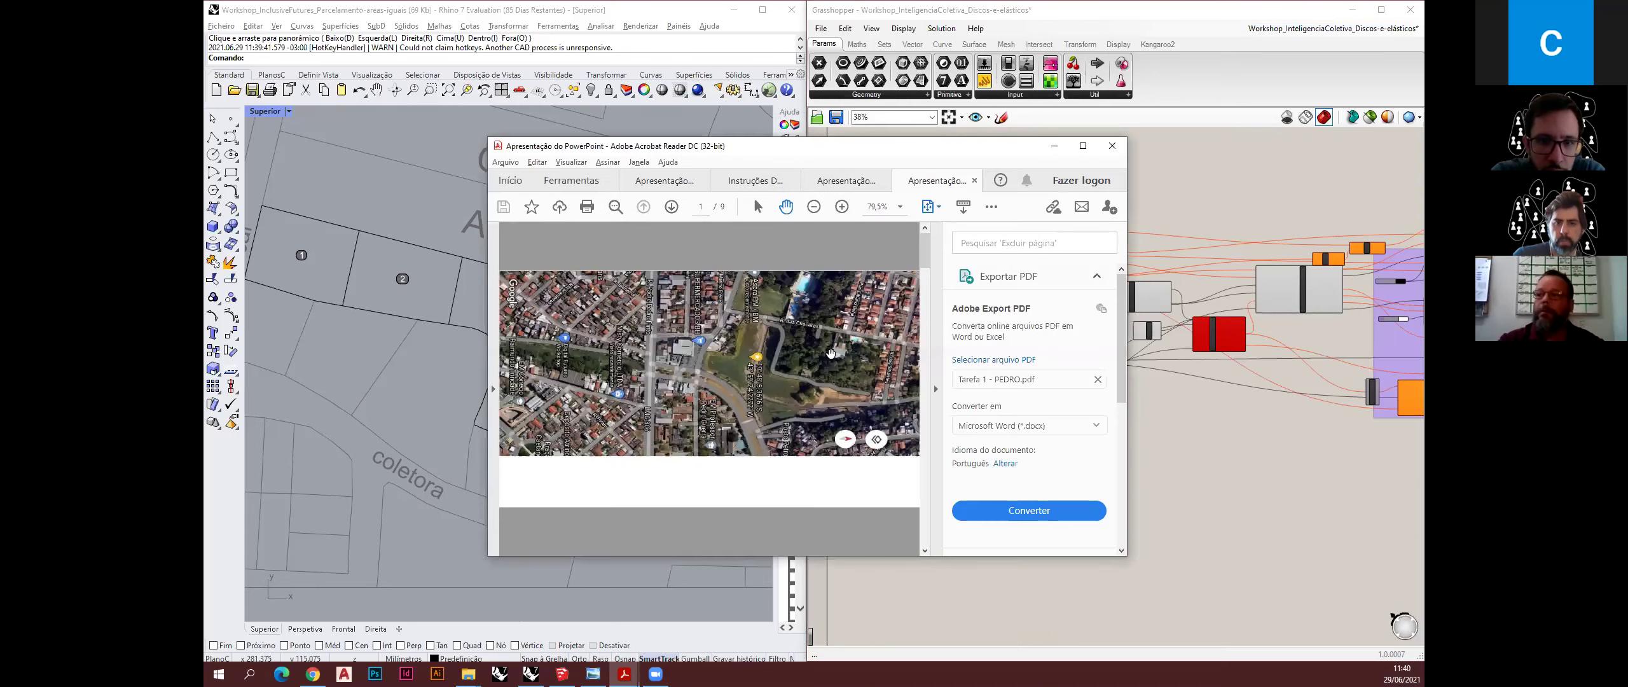
{"action": "left_click", "coordinate": [1083, 146]}
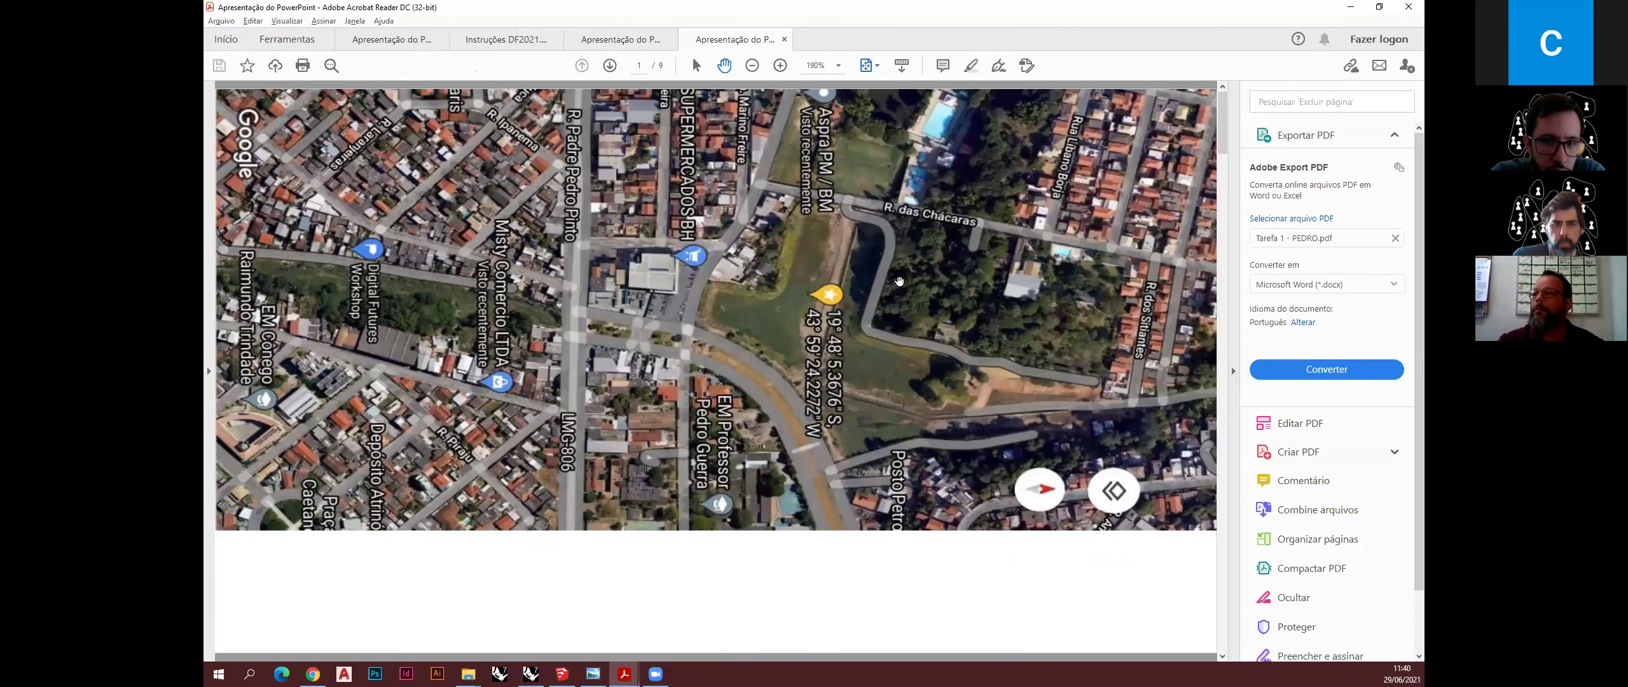
{"action": "key", "text": "ctrl+l"}
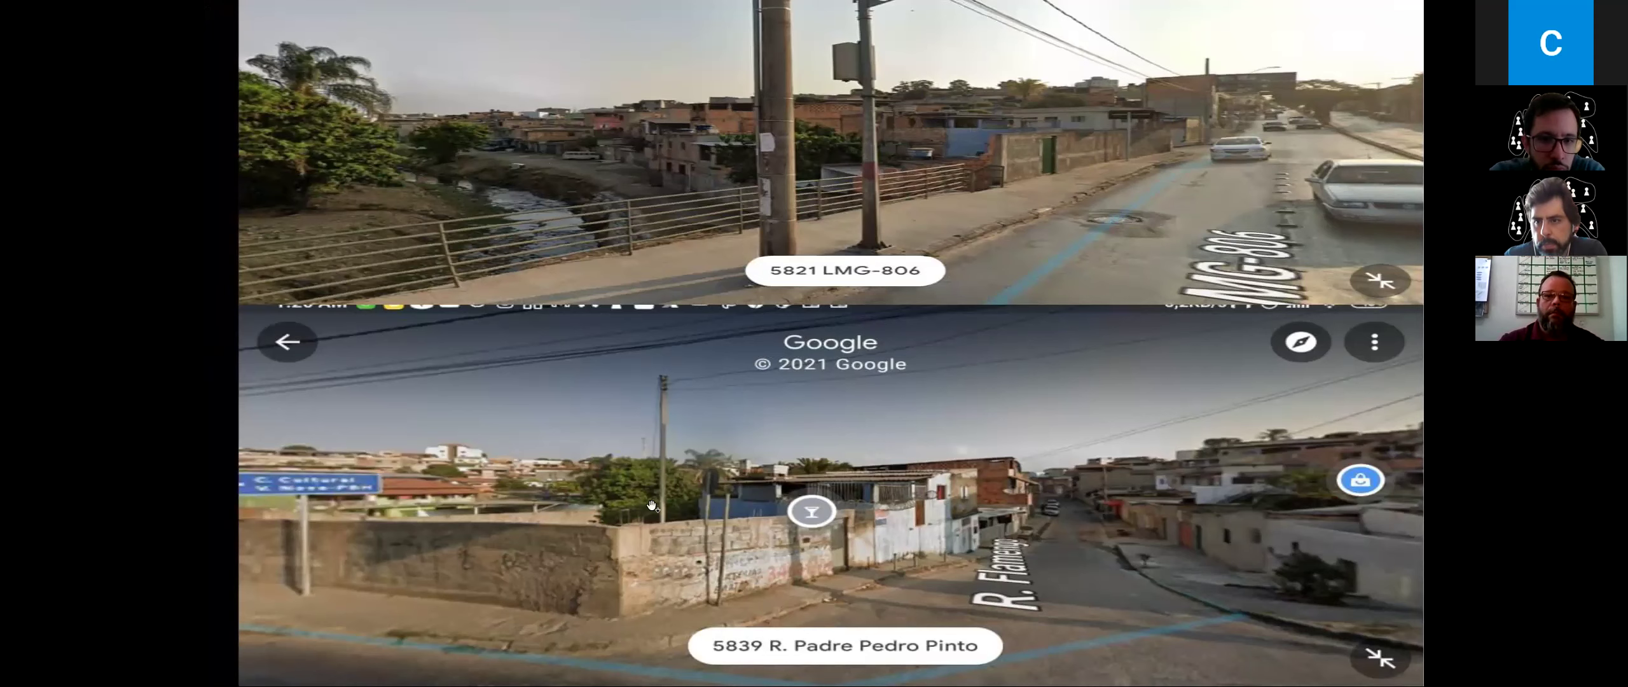
{"action": "left_click", "coordinate": [1009, 452]}
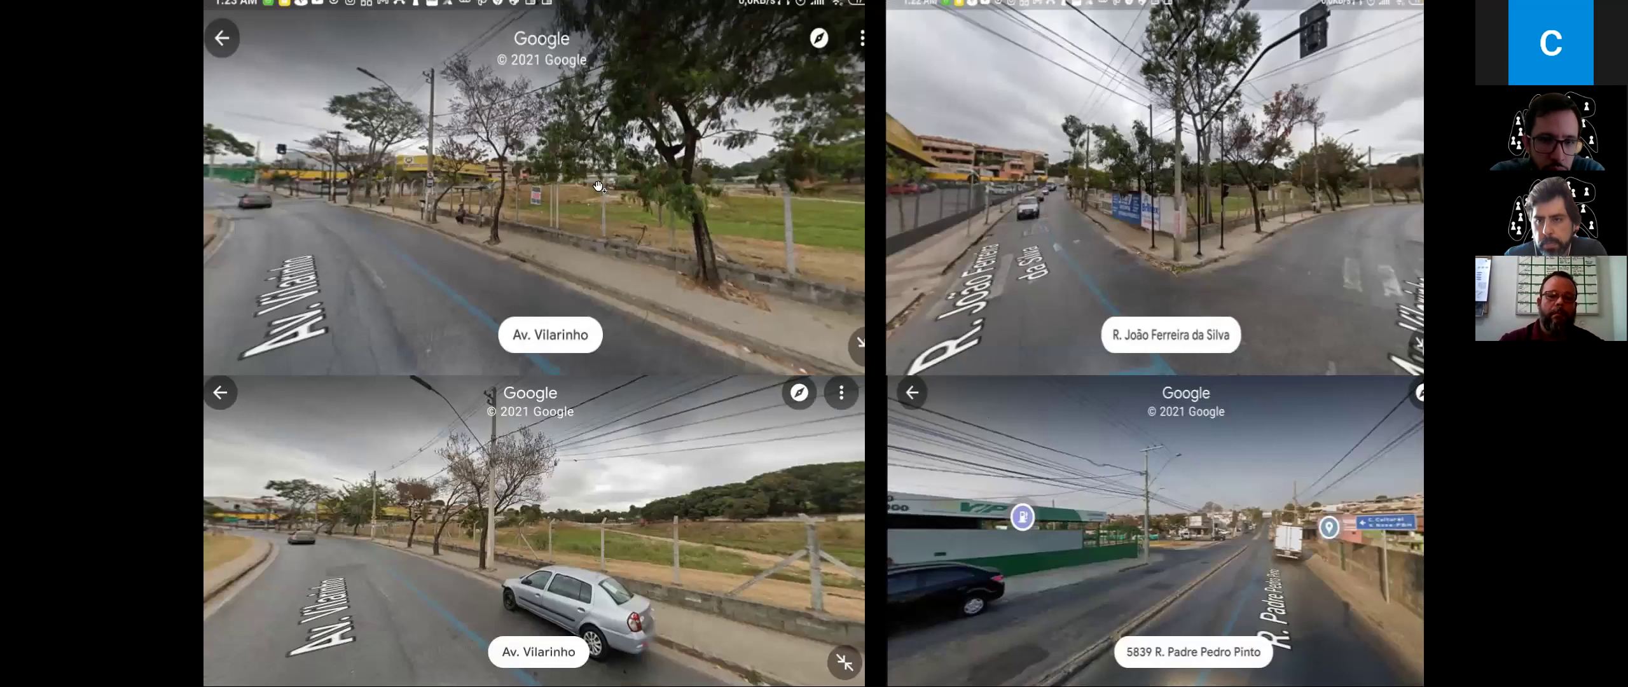